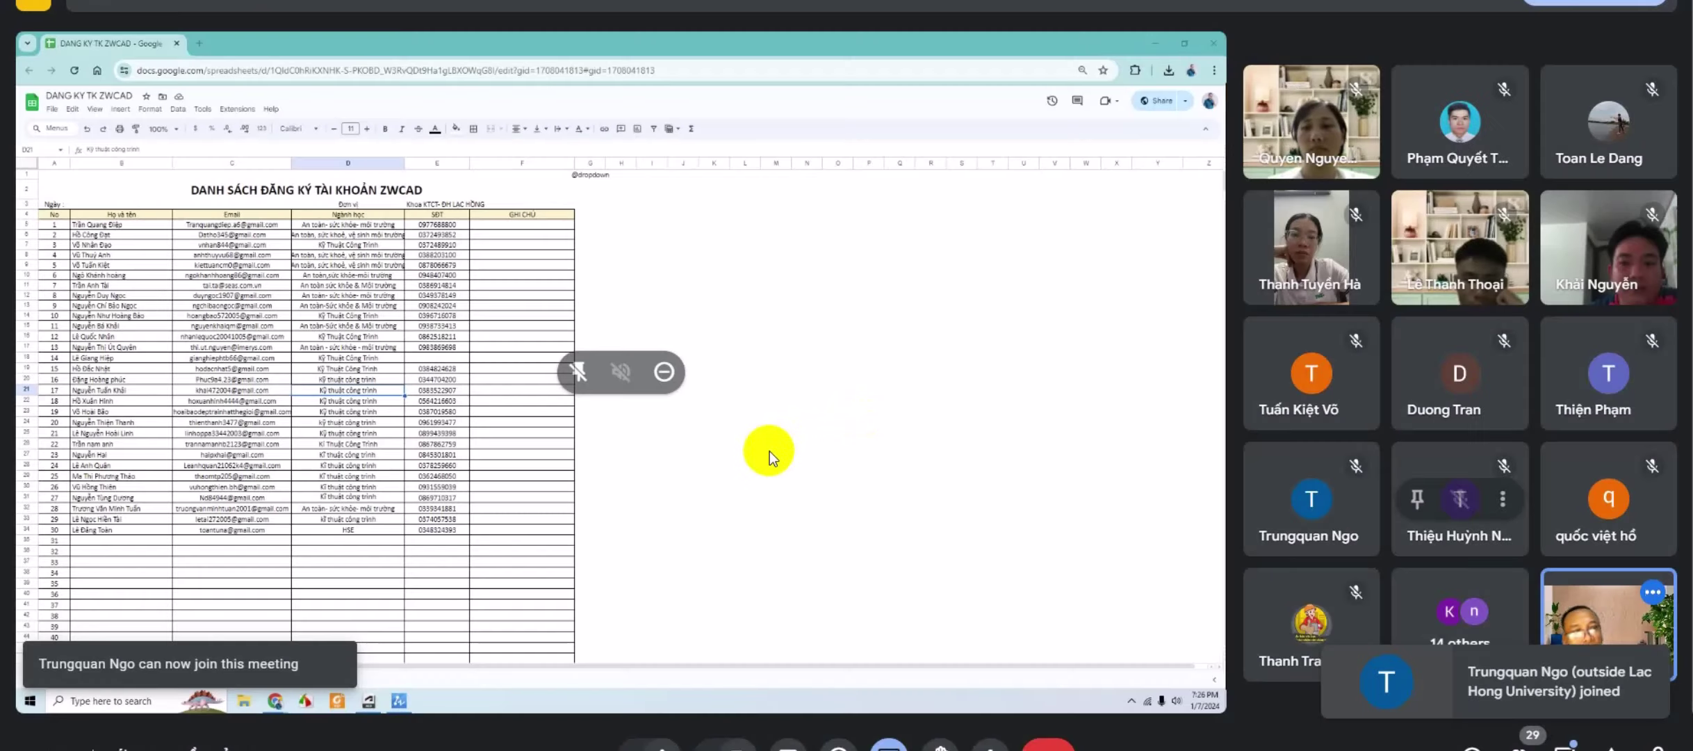
Load youtube.com in a new browser tab.
{"action": "left_click", "coordinate": [741, 391]}
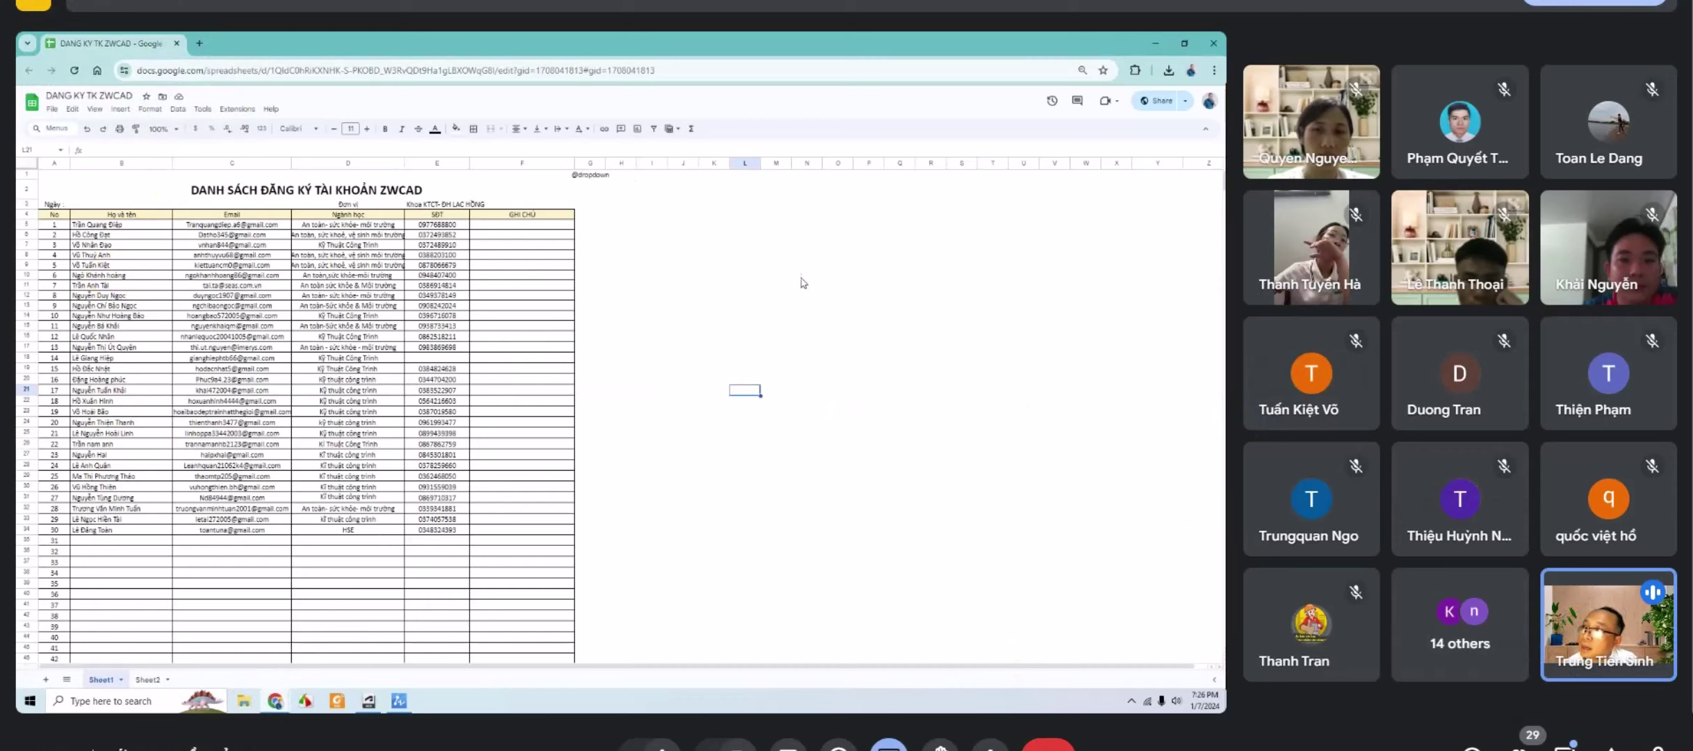
{"action": "left_click", "coordinate": [200, 44]}
{"action": "type", "text": "youtube.com"}
{"action": "key", "text": "Return"}
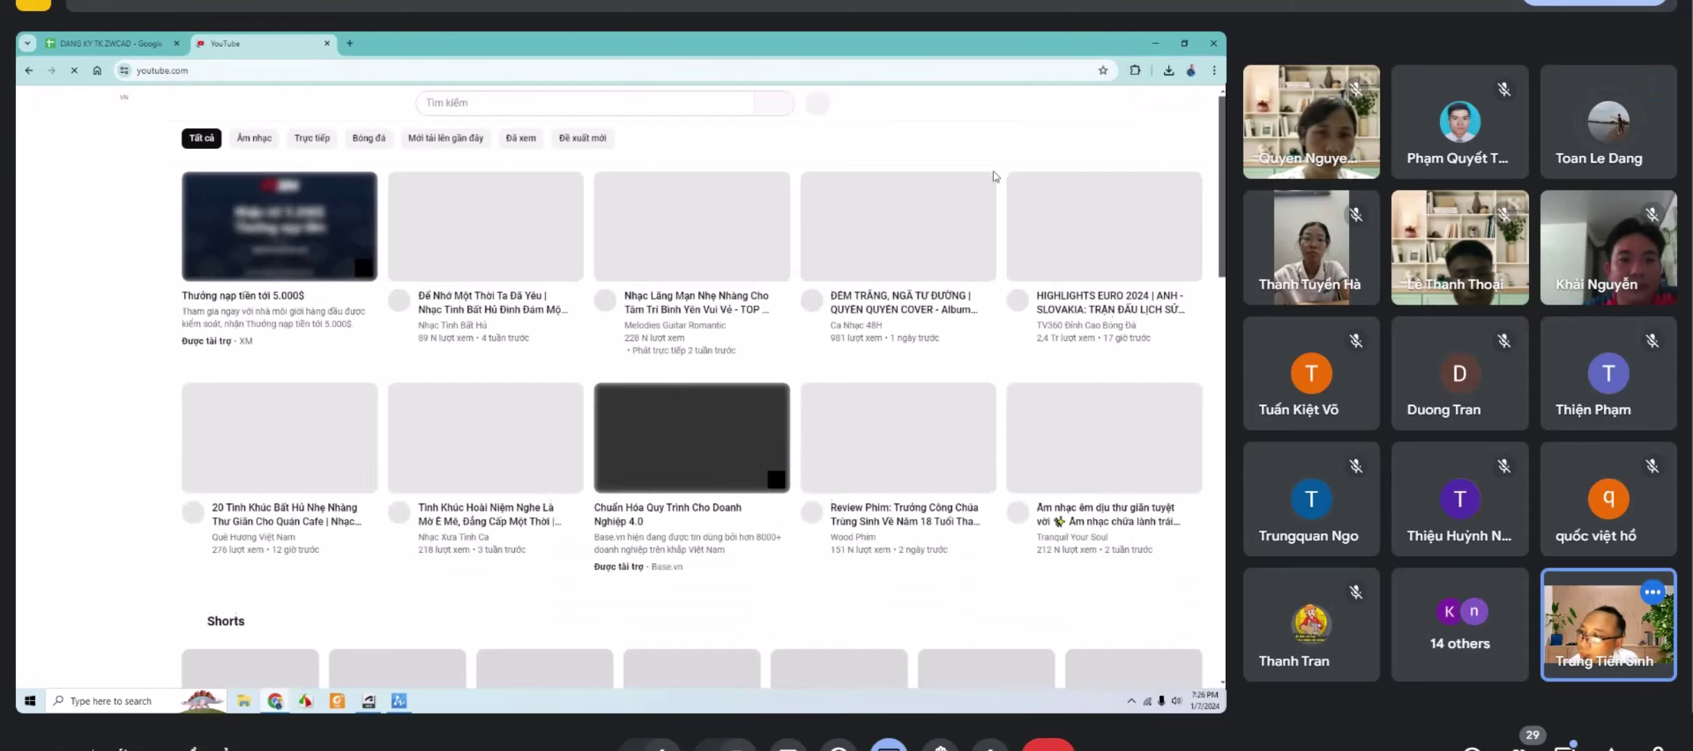
Go to your own YouTube channel, admitting the waiting call participant and pausing the trailer.
{"action": "left_click", "coordinate": [1188, 103]}
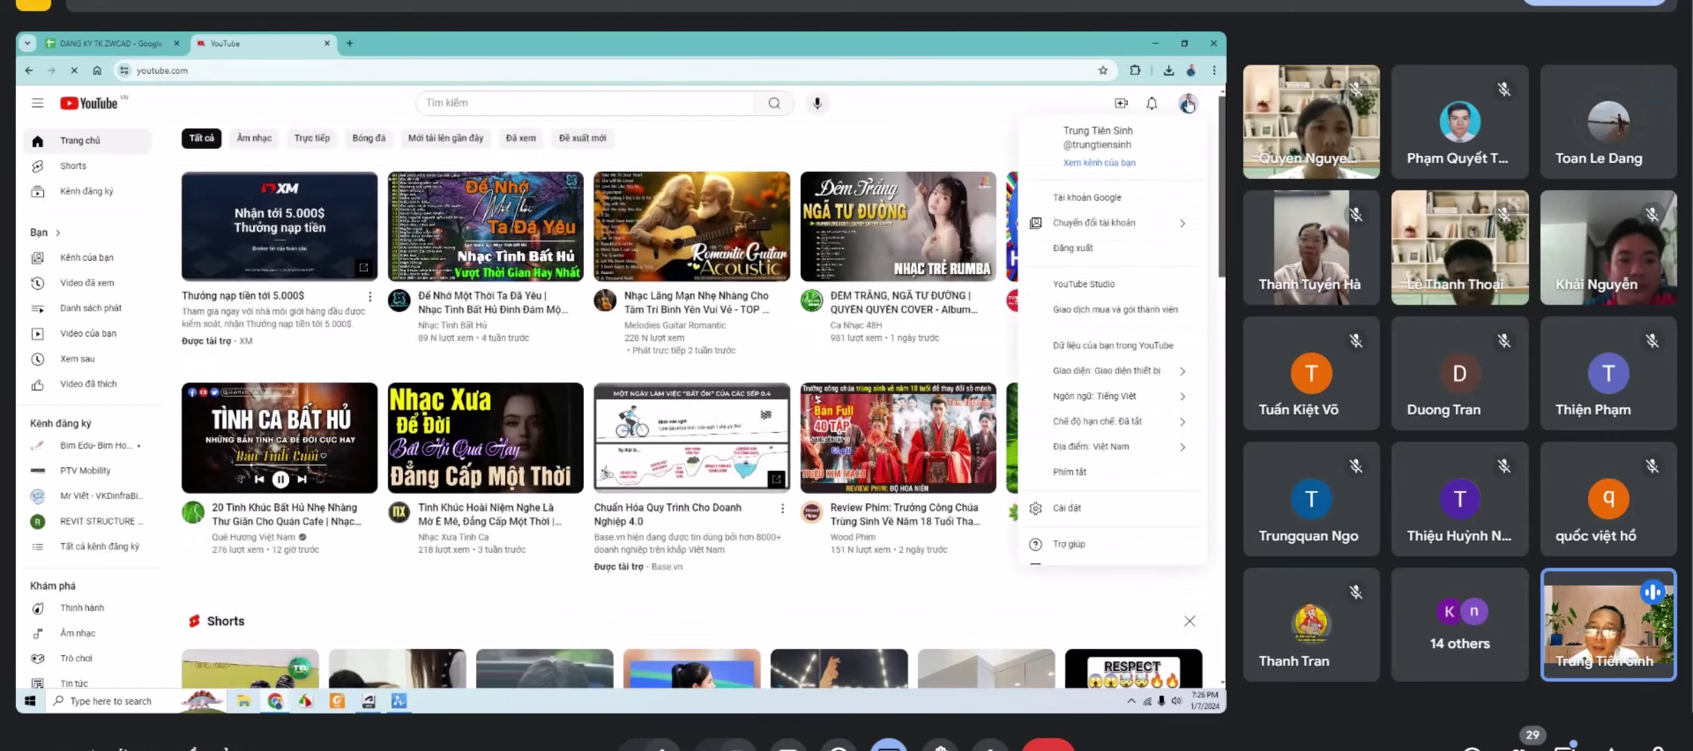
{"action": "left_click", "coordinate": [1111, 164]}
{"action": "left_click", "coordinate": [1557, 686]}
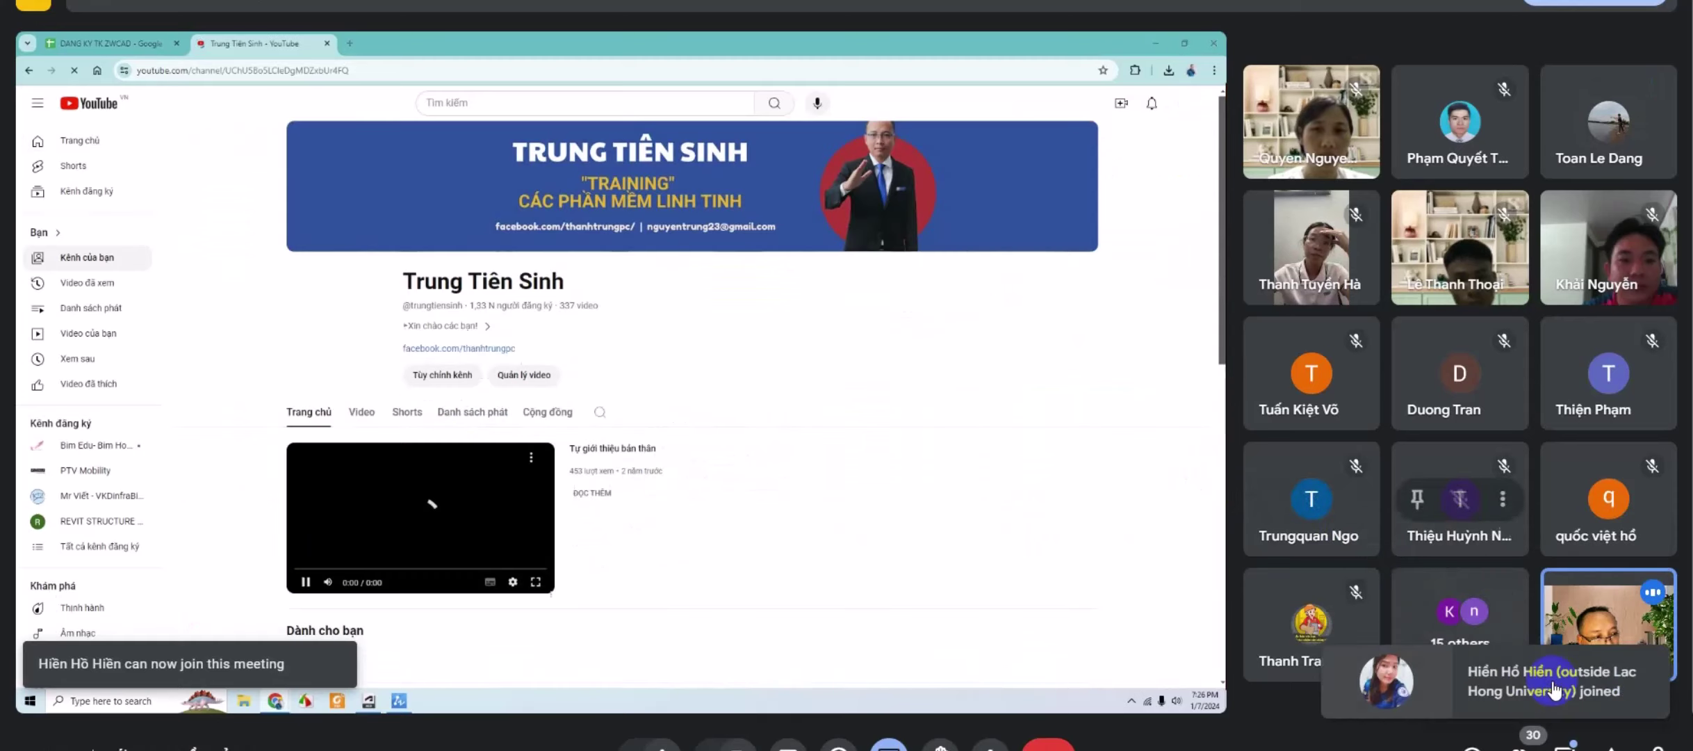
{"action": "scroll", "coordinate": [421, 487], "scroll_direction": "down", "scroll_amount": 3}
{"action": "left_click", "coordinate": [306, 392]}
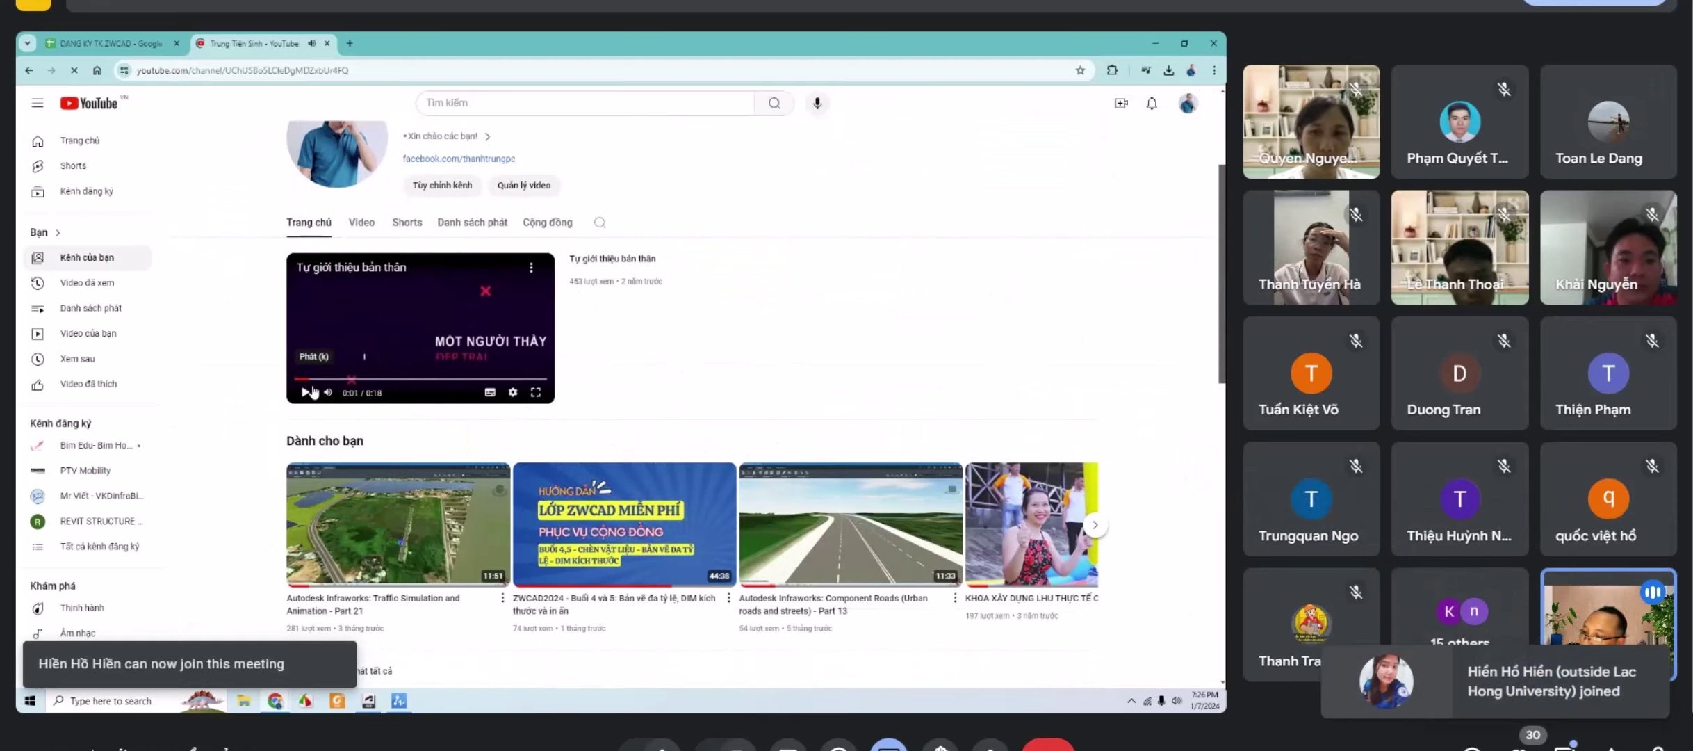
{"action": "scroll", "coordinate": [556, 431], "scroll_direction": "down", "scroll_amount": 3}
{"action": "scroll", "coordinate": [904, 486], "scroll_direction": "down", "scroll_amount": 1}
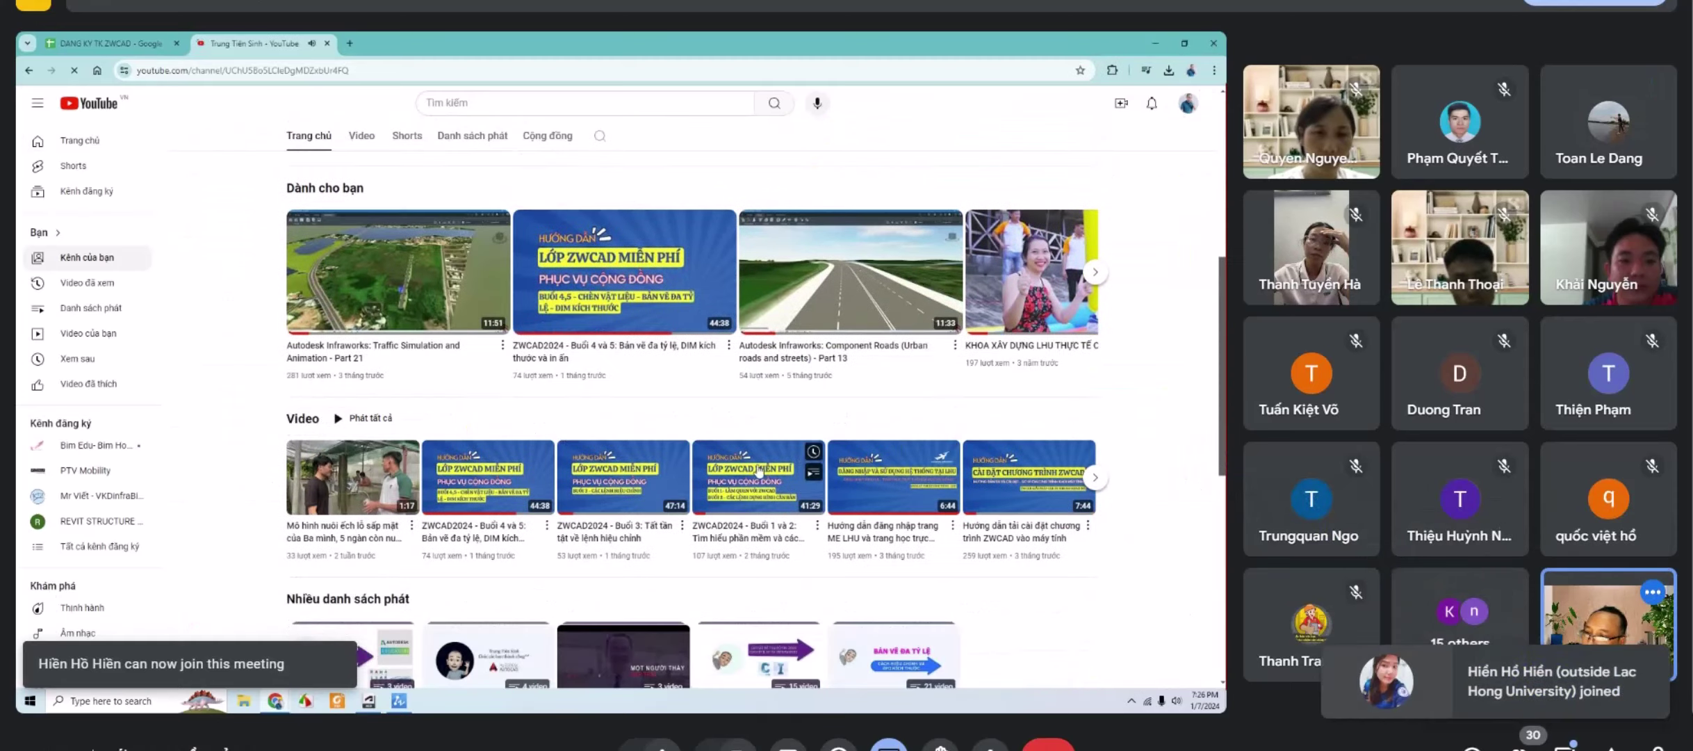
Play the ZWCAD installation tutorial and skip its ad.
{"action": "left_click", "coordinate": [1055, 513]}
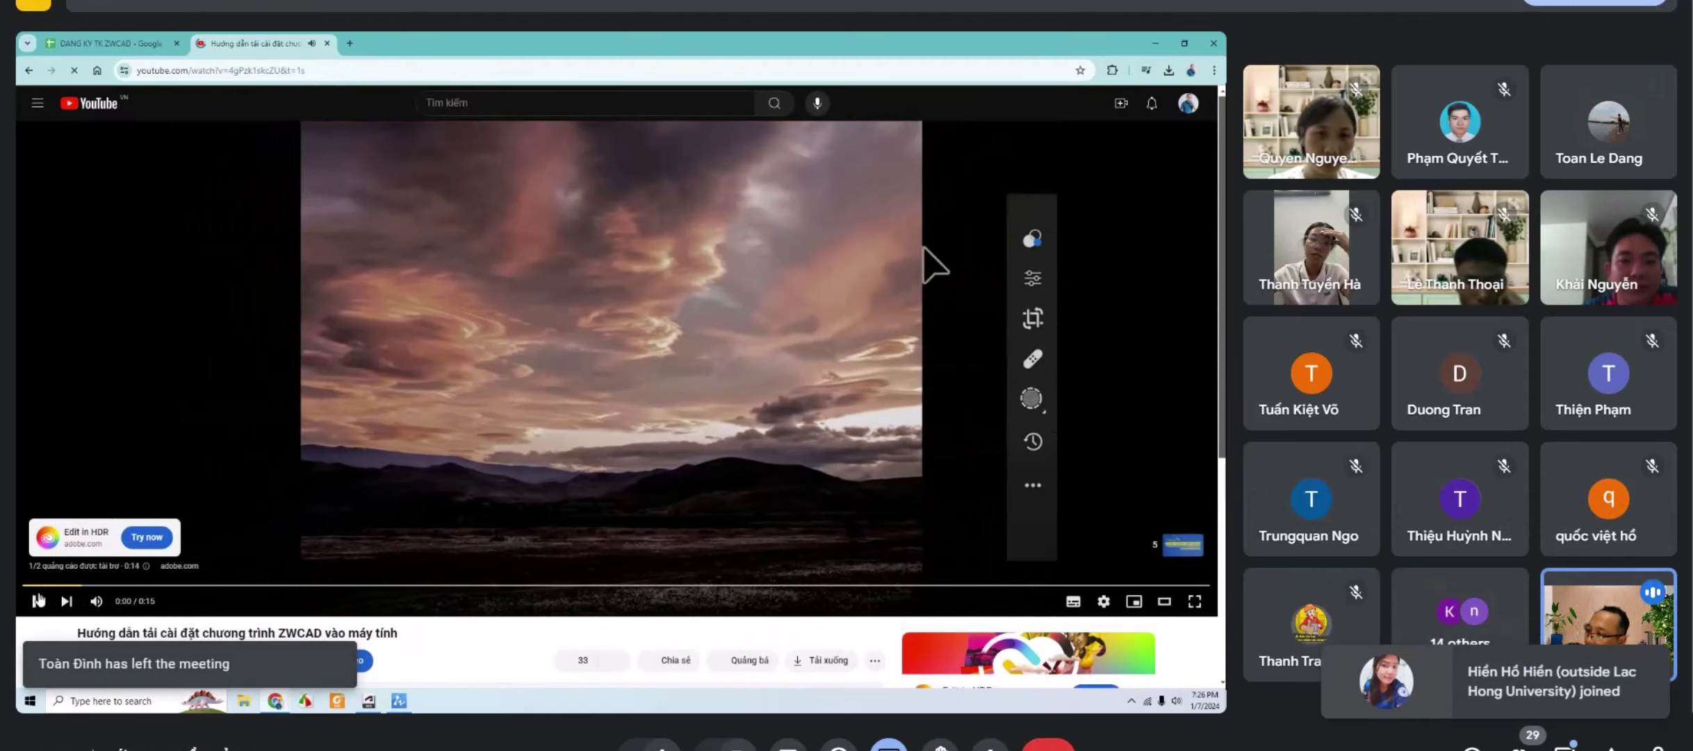
{"action": "left_click", "coordinate": [38, 600]}
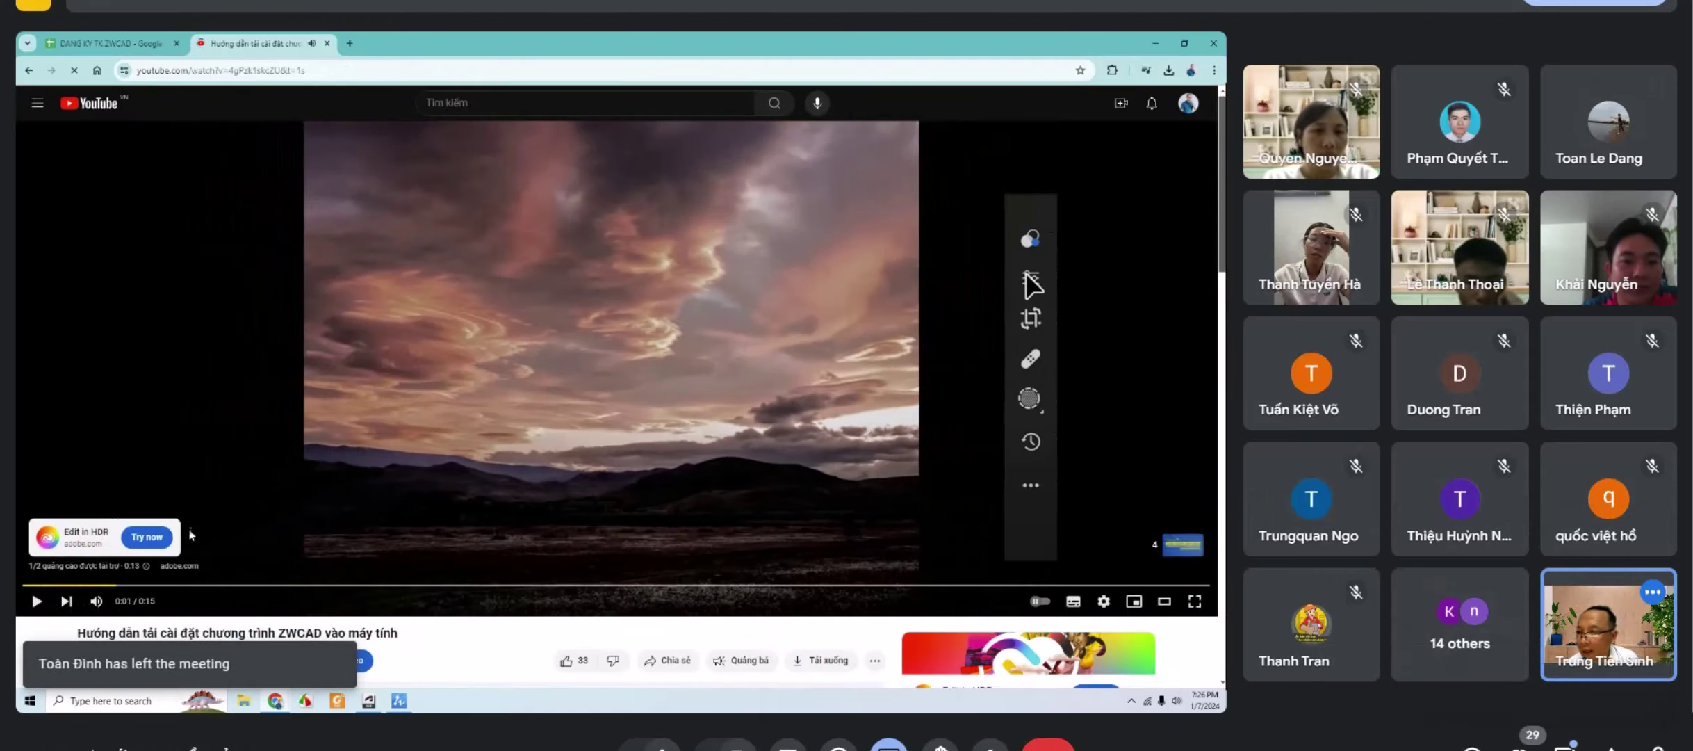
{"action": "mouse_move", "coordinate": [95, 600]}
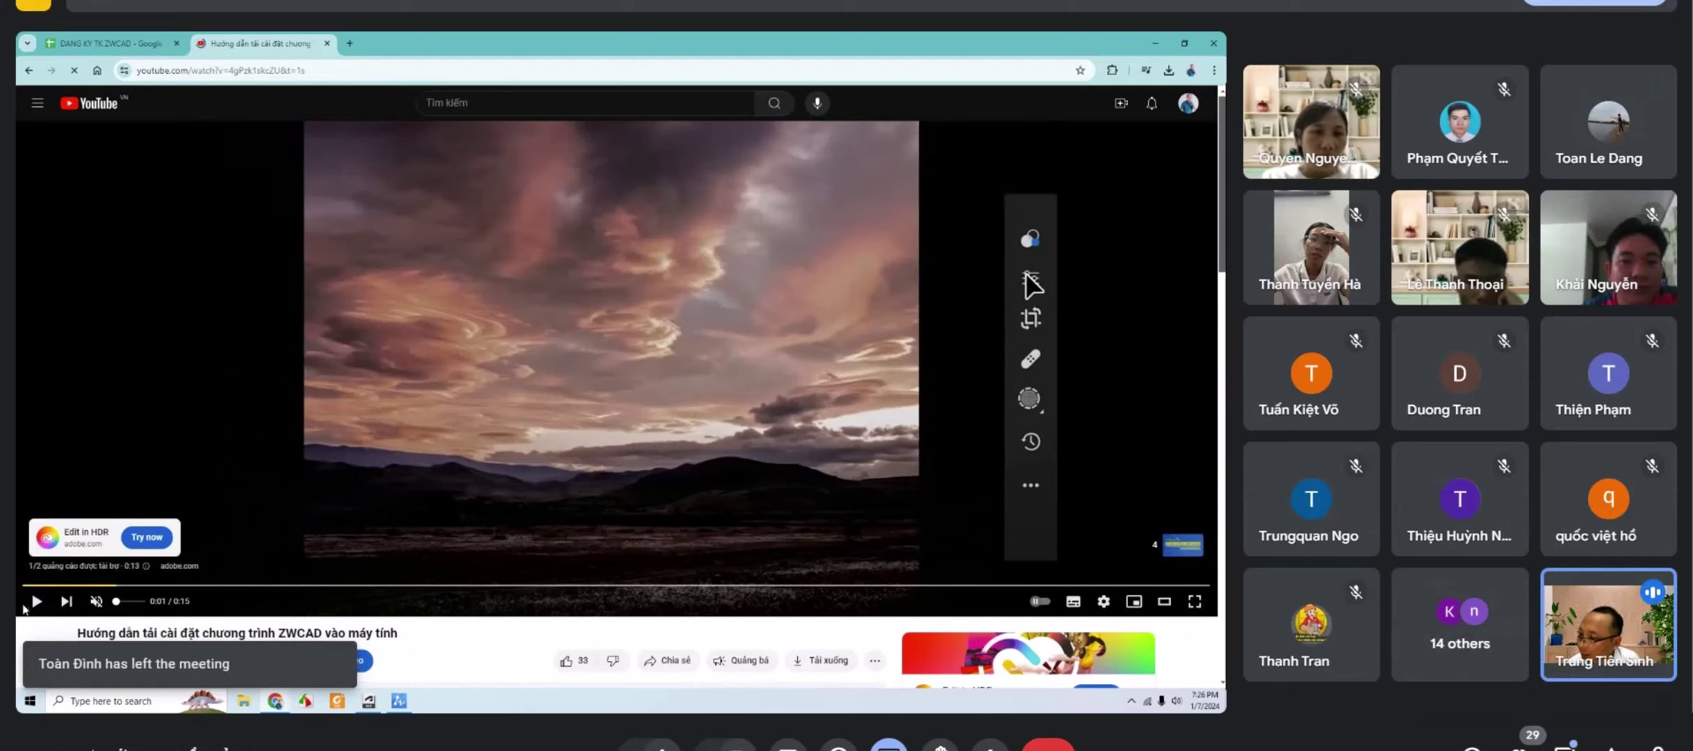
{"action": "left_click", "coordinate": [32, 602]}
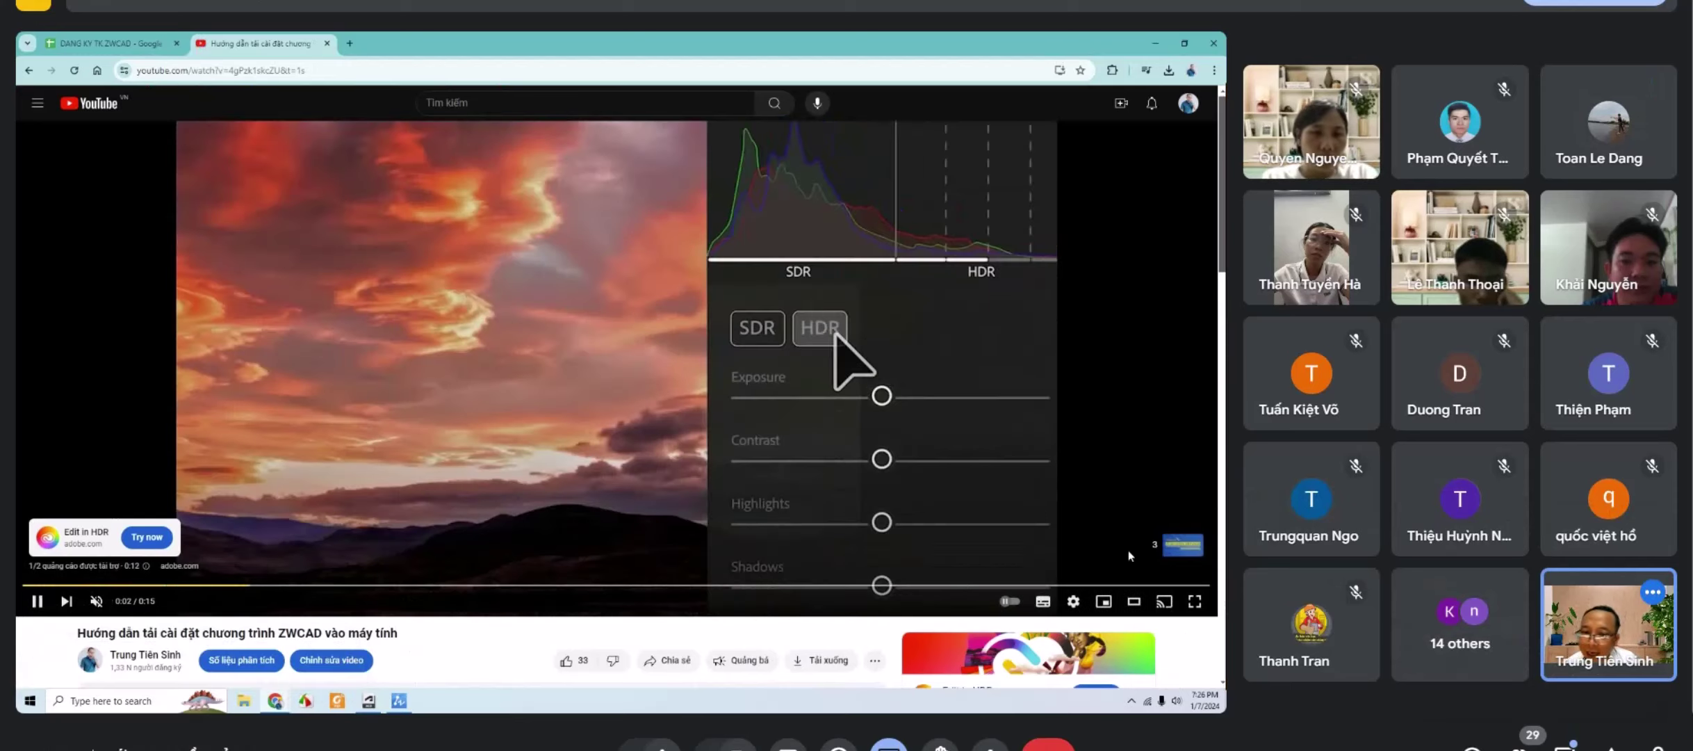
{"action": "left_click", "coordinate": [1173, 546]}
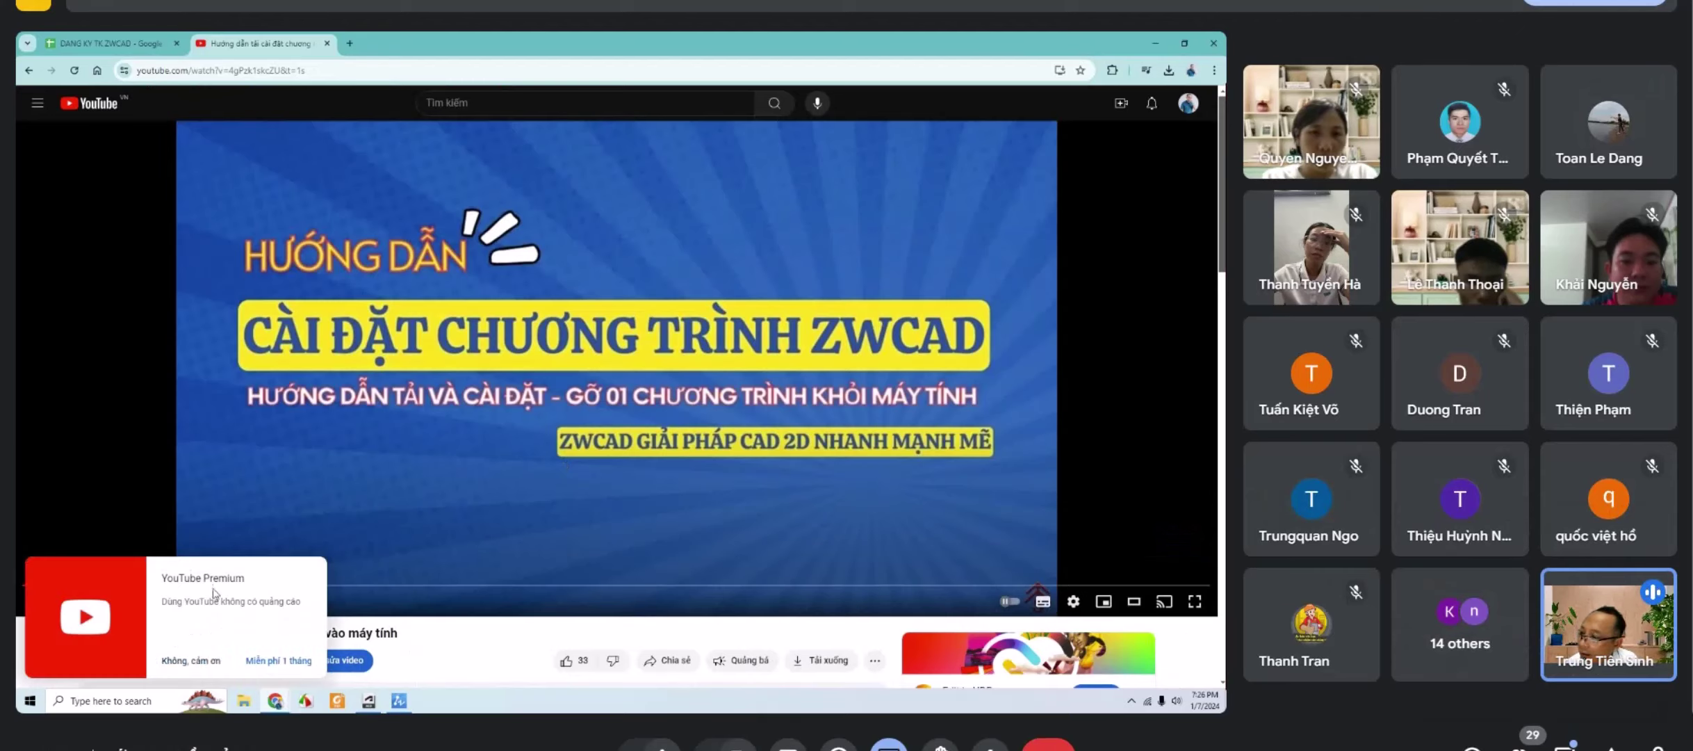
Skip the tutorial ahead to its Control Panel part at 1:20, pause it, and minimize Chrome.
{"action": "left_click", "coordinate": [193, 662]}
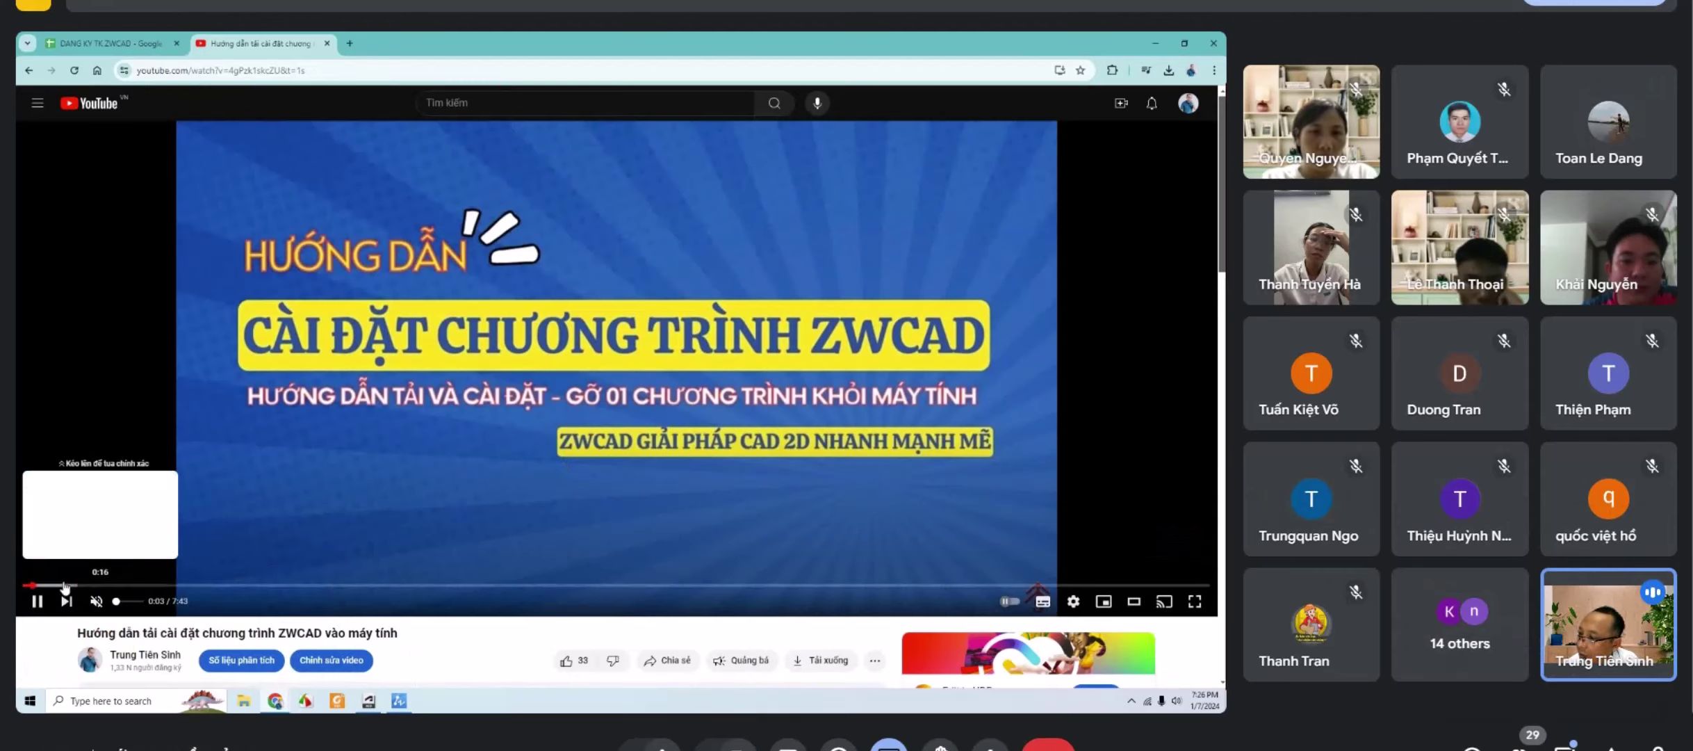
{"action": "left_click", "coordinate": [101, 586]}
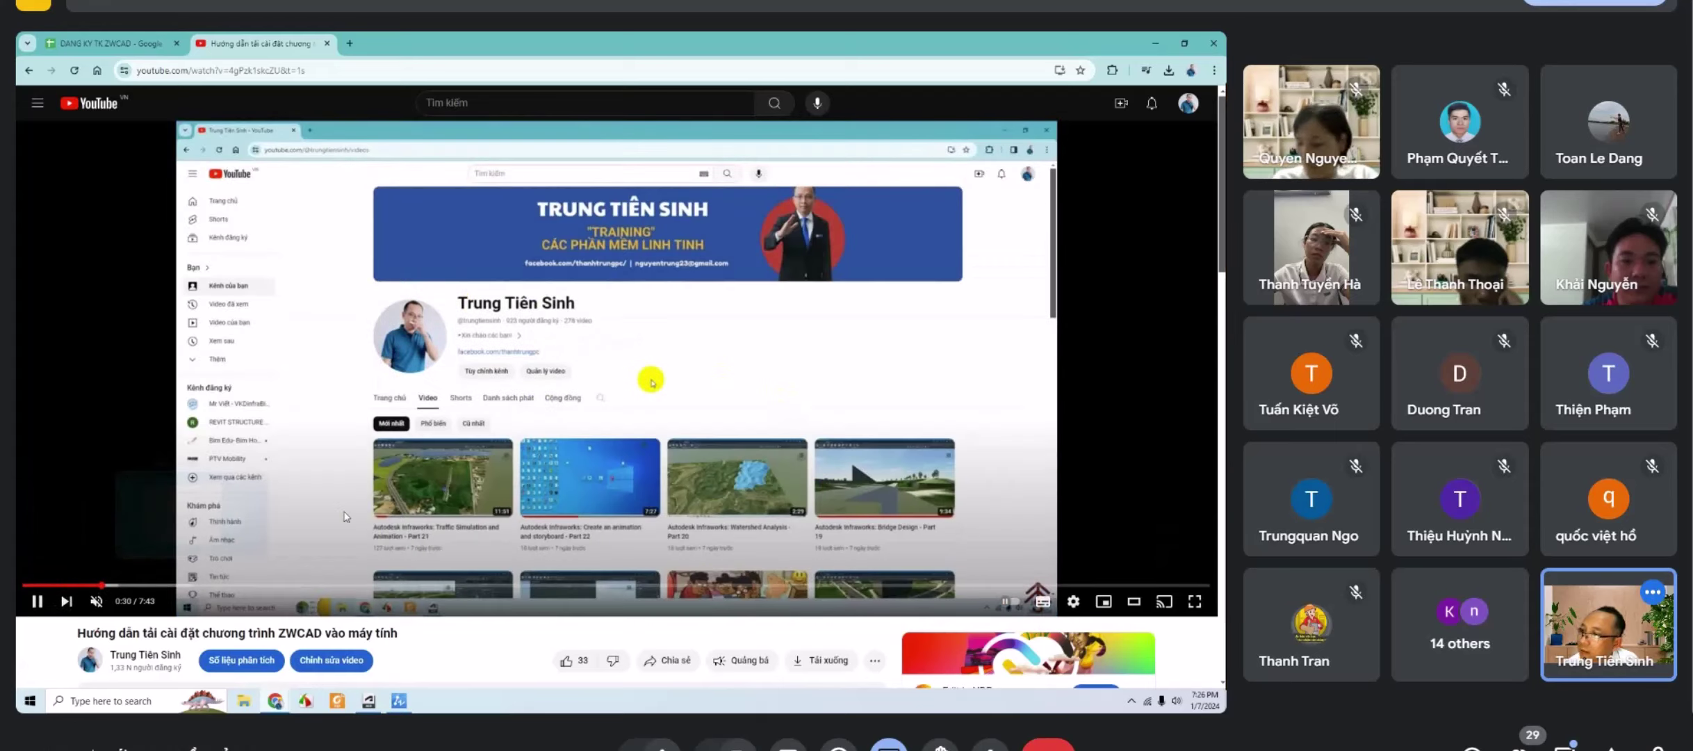
{"action": "left_click", "coordinate": [141, 586]}
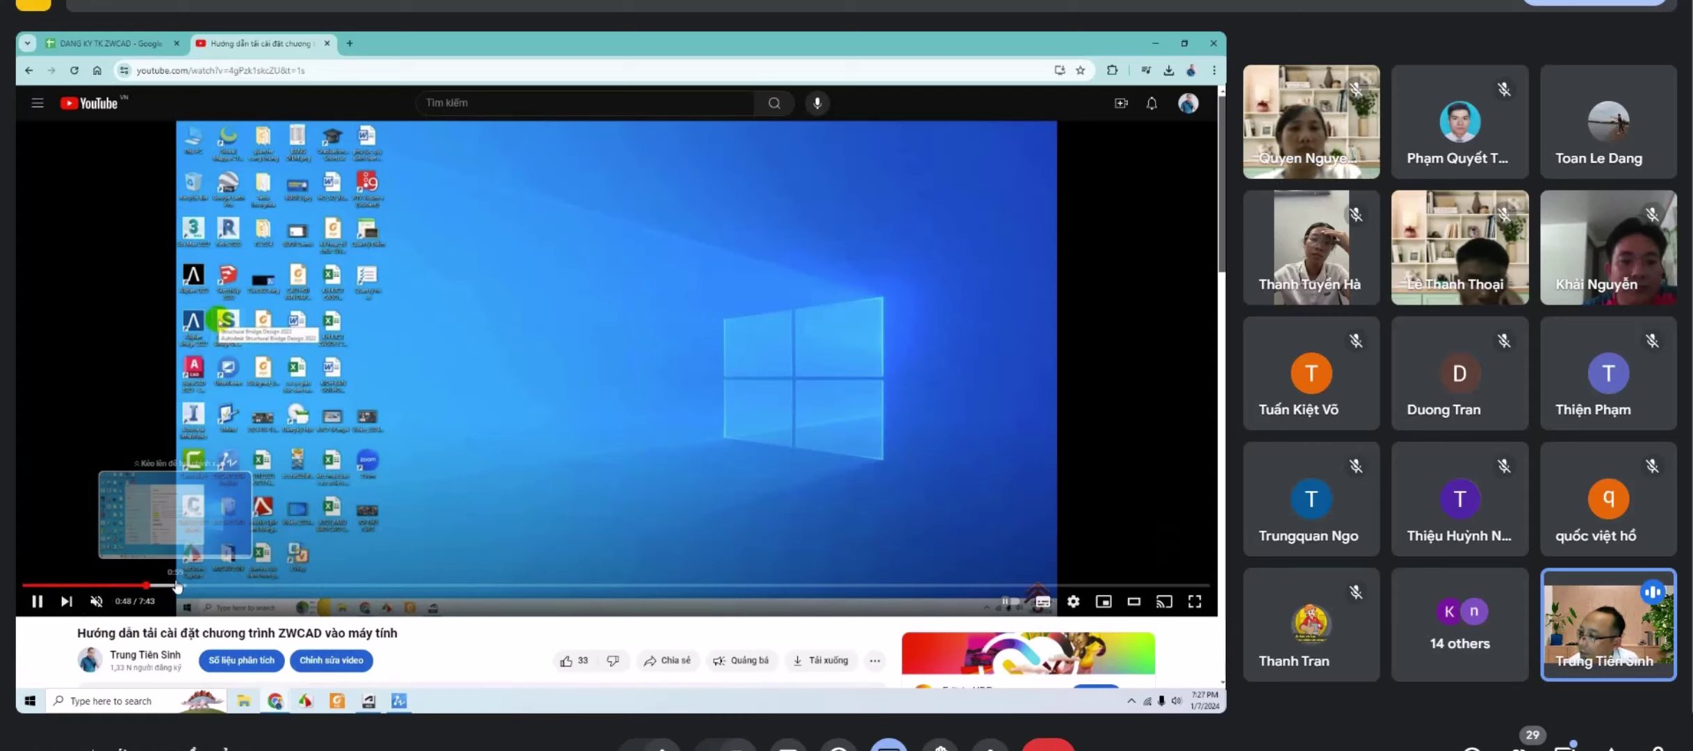
{"action": "left_click", "coordinate": [177, 586]}
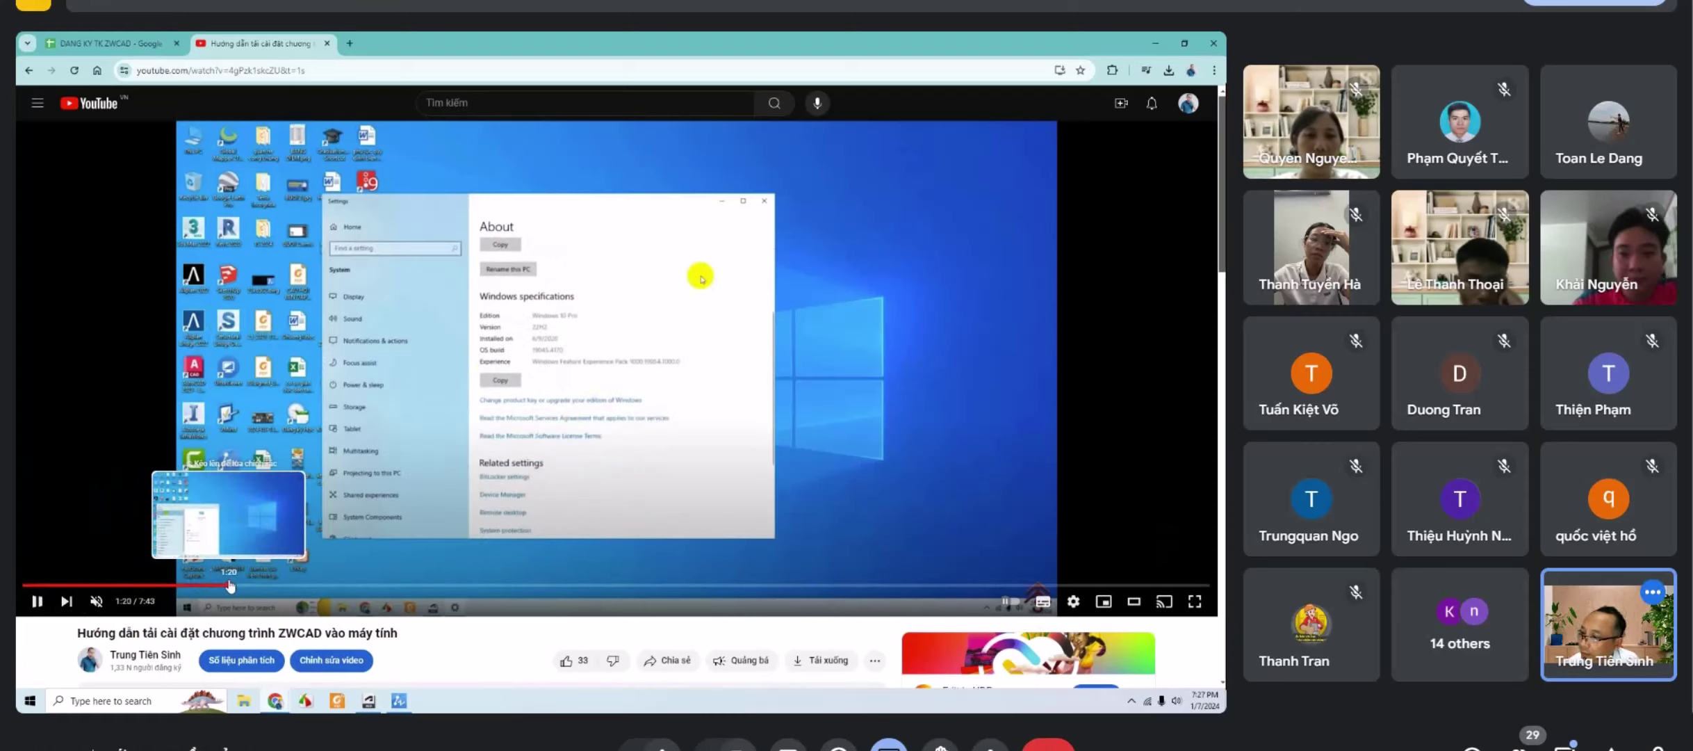
{"action": "left_click", "coordinate": [228, 586]}
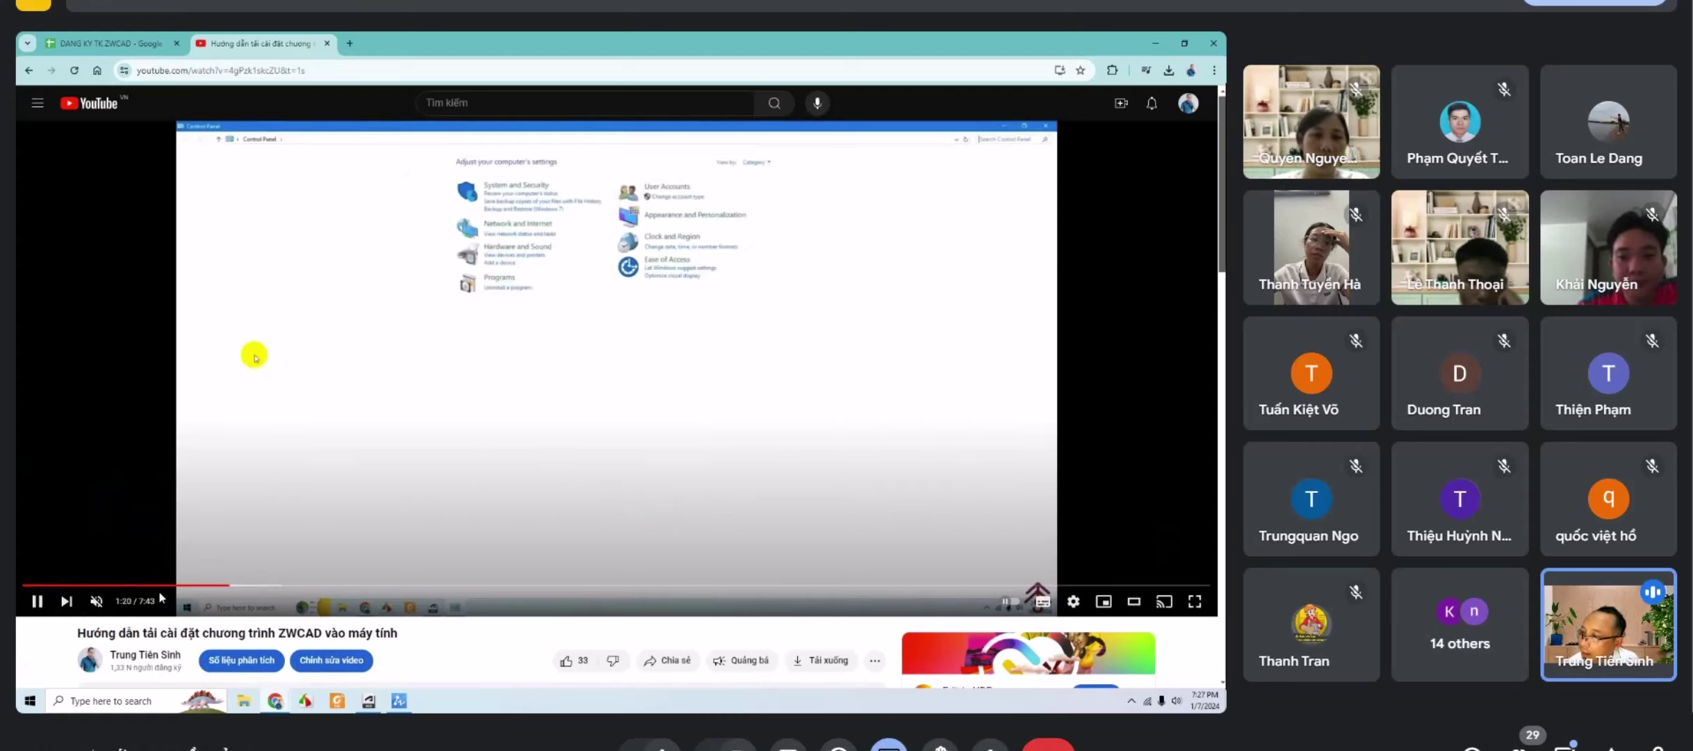
{"action": "left_click", "coordinate": [351, 510]}
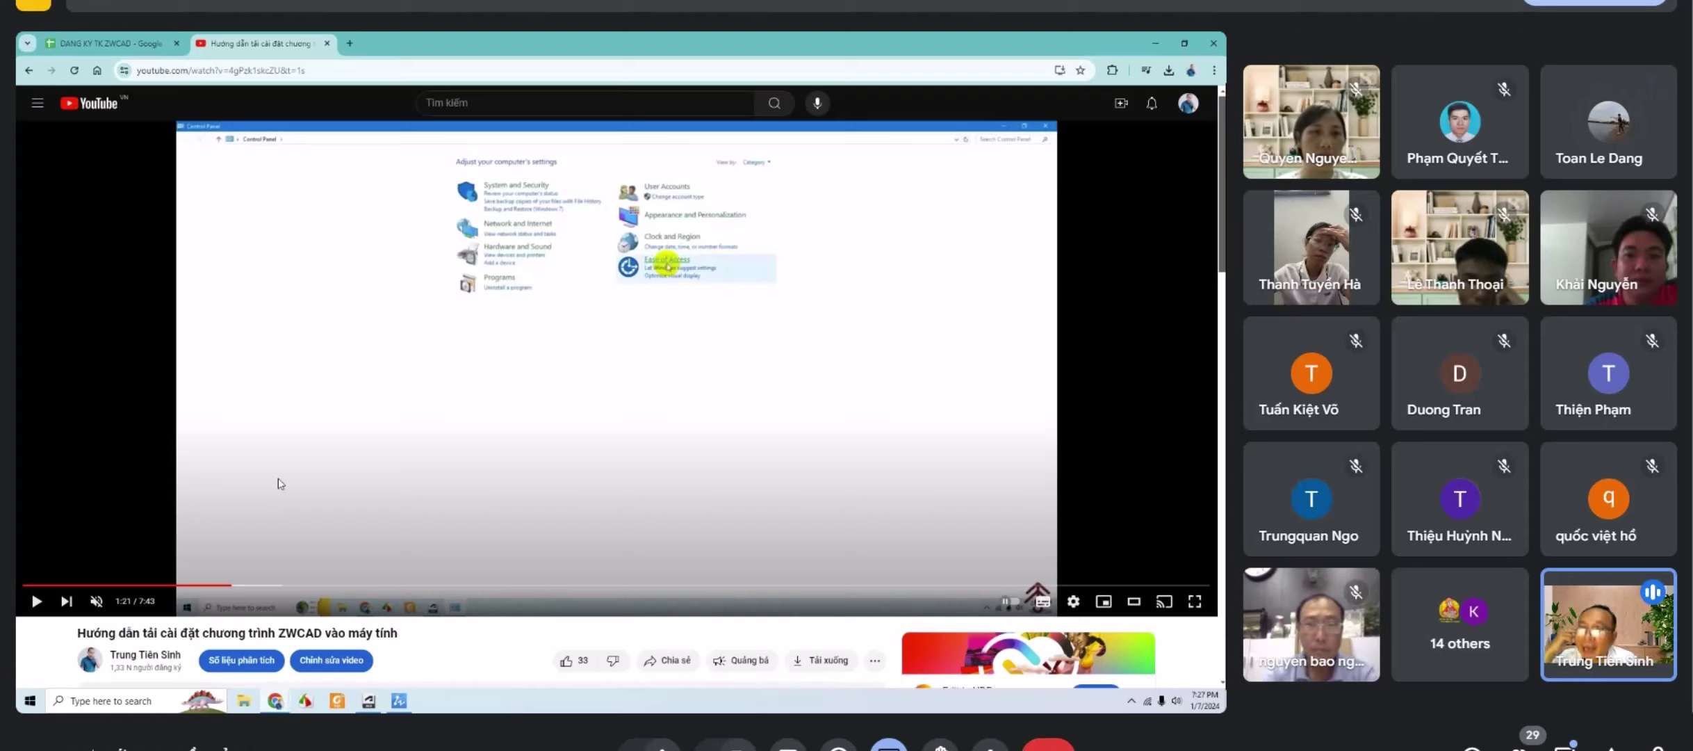
{"action": "left_click", "coordinate": [1155, 43]}
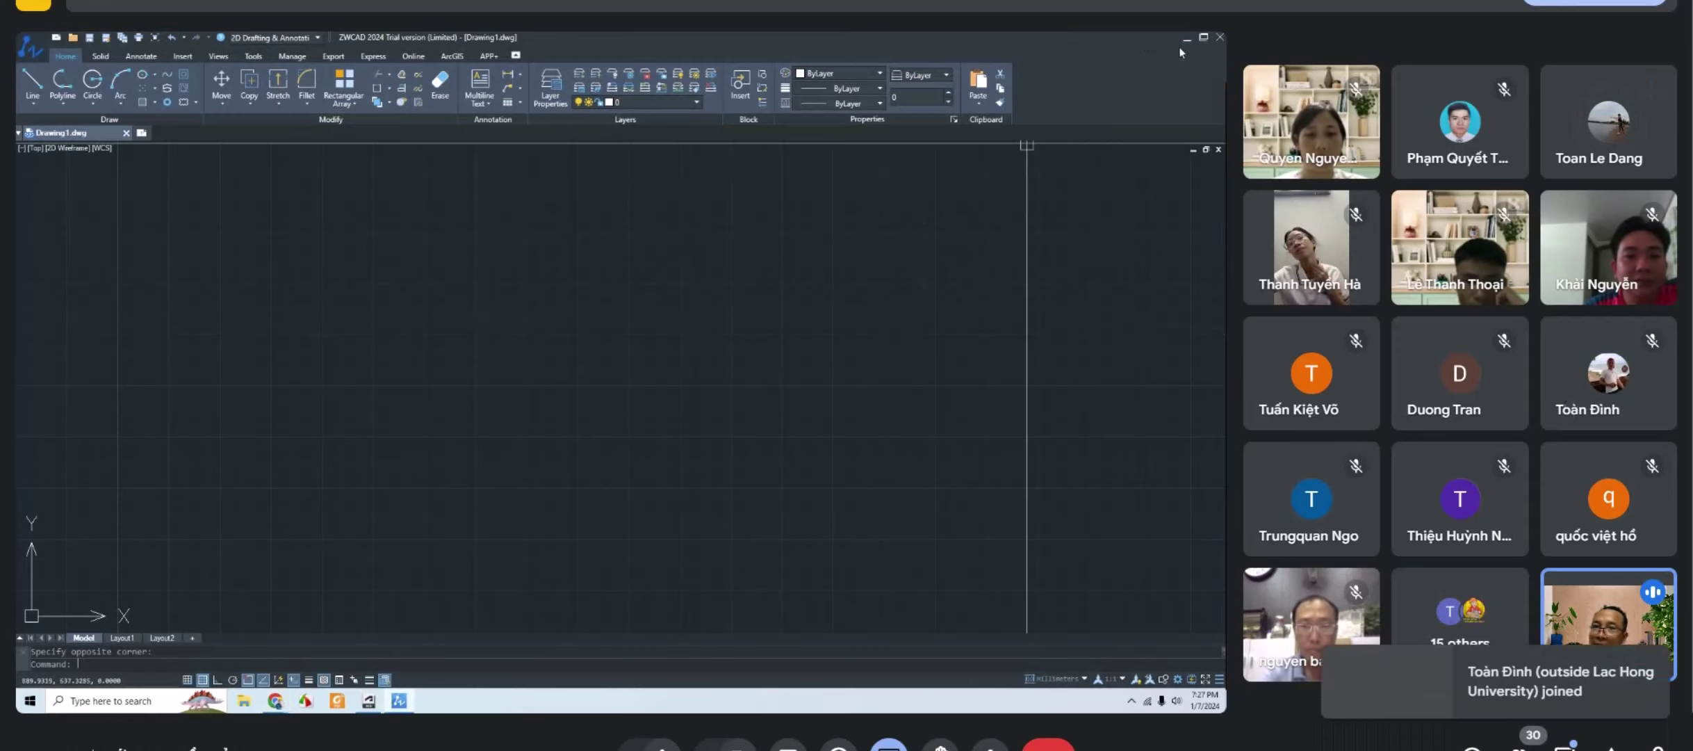
Show the desktop and tidy the exercise folder, exercise PDF and QHCC 2024 icons into the grid.
{"action": "key", "text": "super+d"}
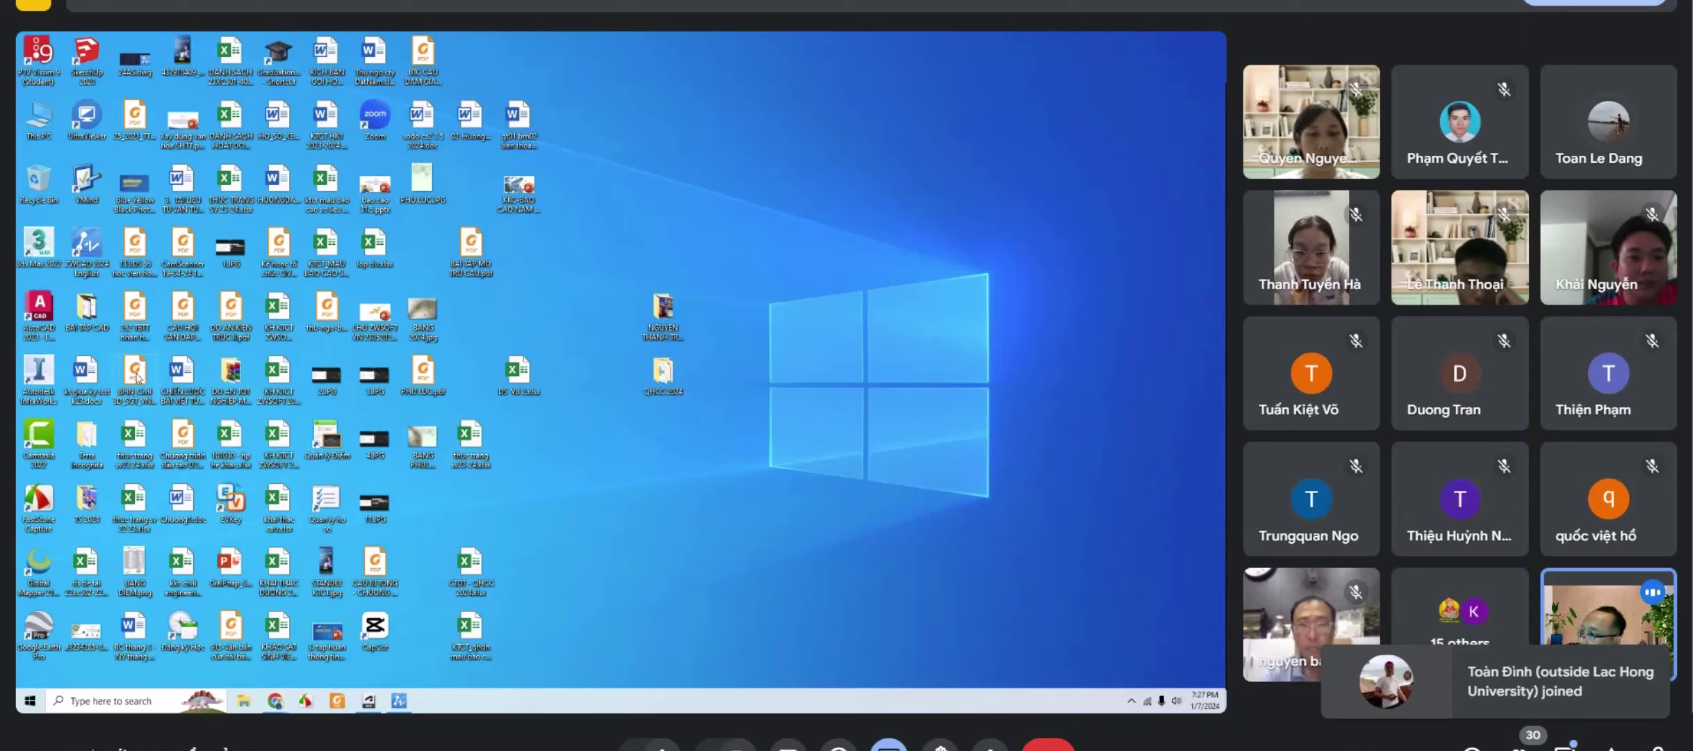
{"action": "left_click", "coordinate": [663, 310]}
{"action": "left_click_drag", "start_coordinate": [509, 304], "coordinate": [473, 309]}
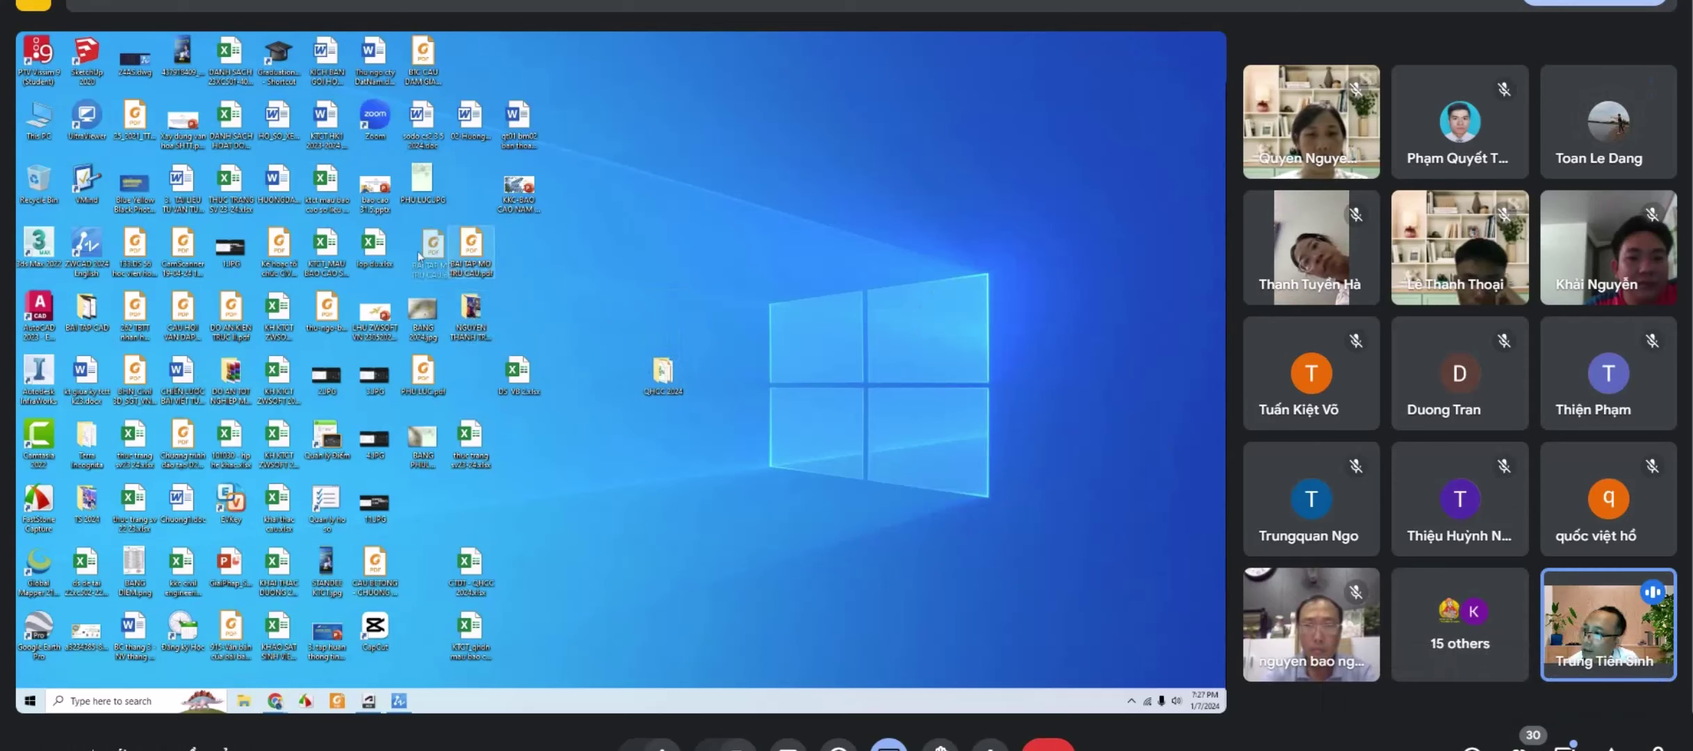
{"action": "left_click_drag", "start_coordinate": [471, 244], "coordinate": [422, 243]}
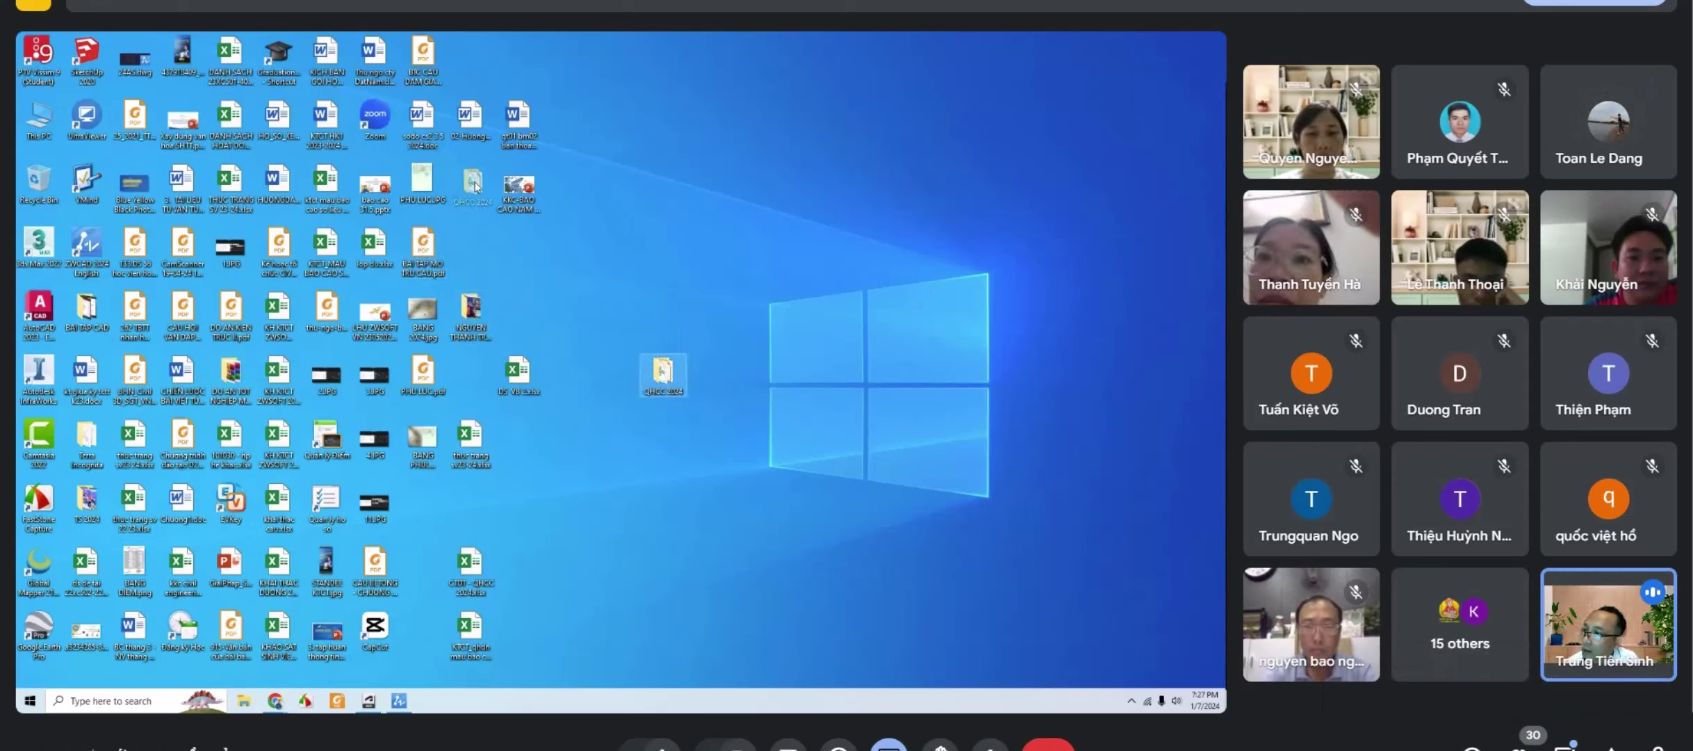
{"action": "left_click_drag", "start_coordinate": [666, 376], "coordinate": [472, 188]}
Place the AutoCAD 2023 and ZWCAD 2024 shortcuts together mid-screen and admit the call participant.
{"action": "left_click_drag", "start_coordinate": [48, 326], "coordinate": [767, 260]}
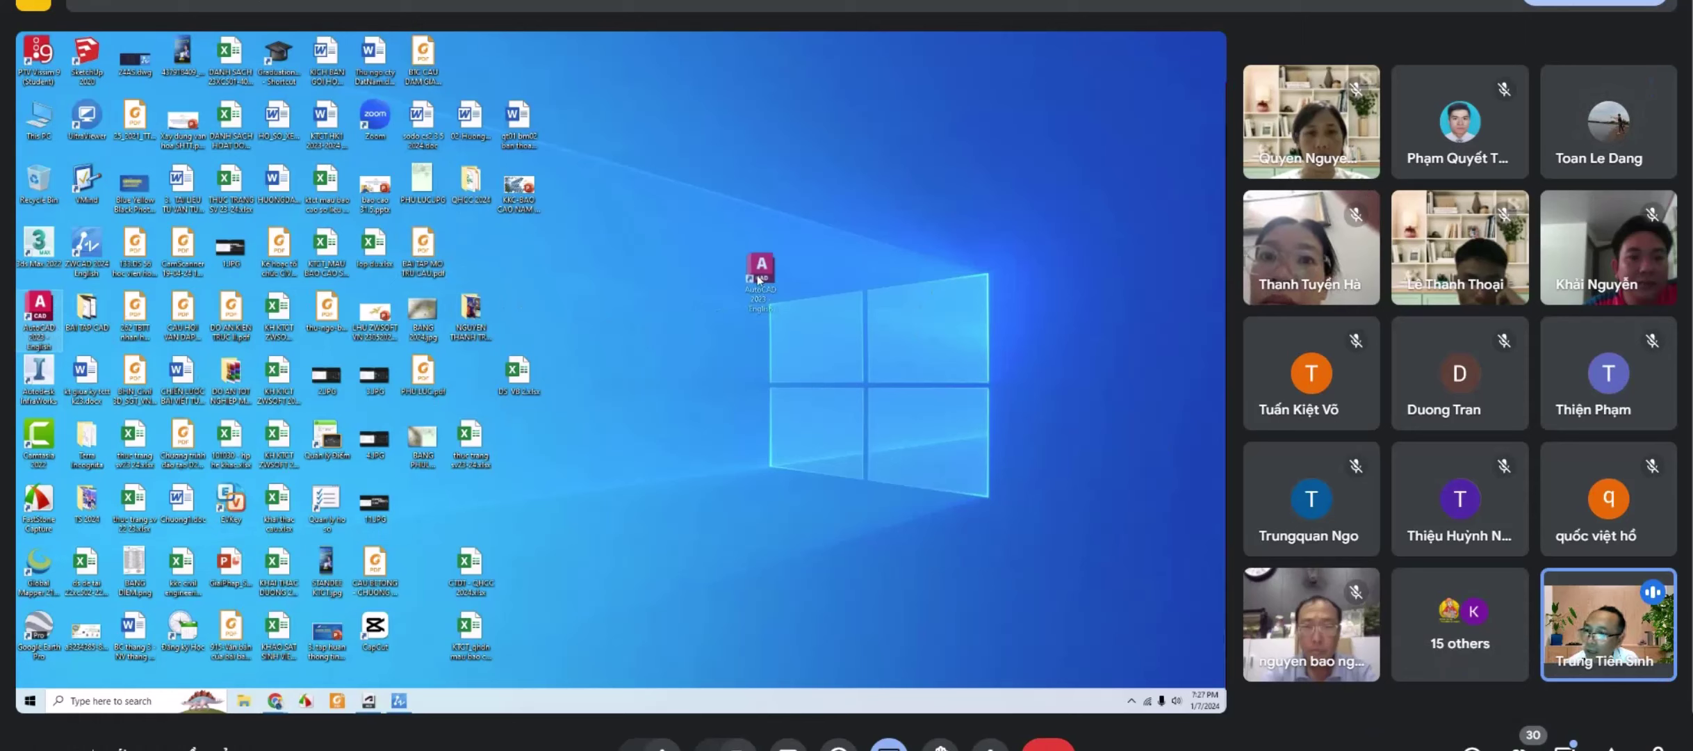
{"action": "left_click", "coordinate": [680, 308]}
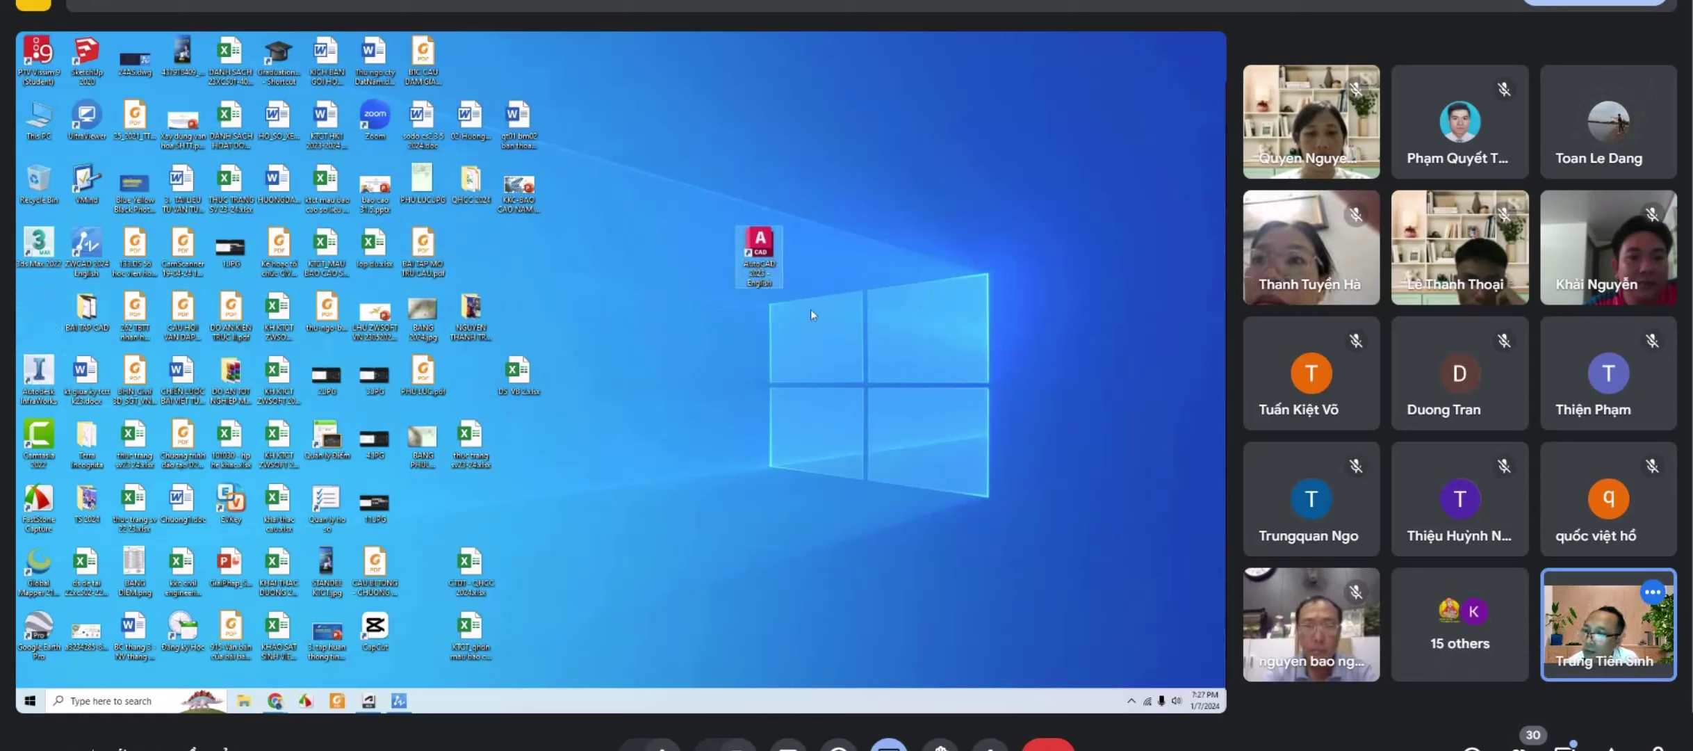
{"action": "mouse_move", "coordinate": [87, 247]}
{"action": "left_mouse_down"}
{"action": "mouse_move", "coordinate": [324, 322]}
{"action": "mouse_move", "coordinate": [766, 323]}
{"action": "left_mouse_up"}
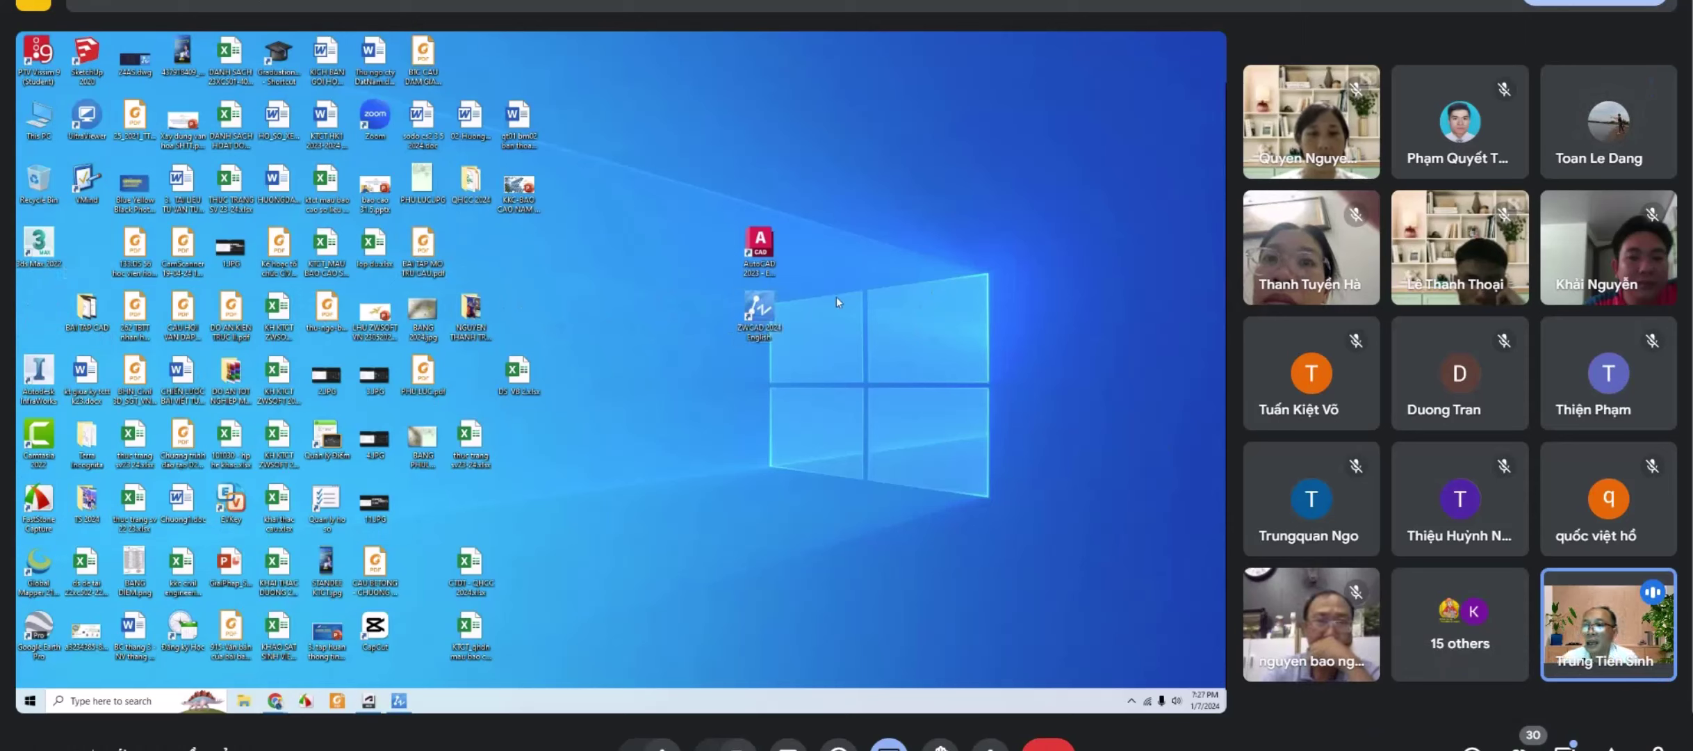
{"action": "left_click", "coordinate": [750, 281]}
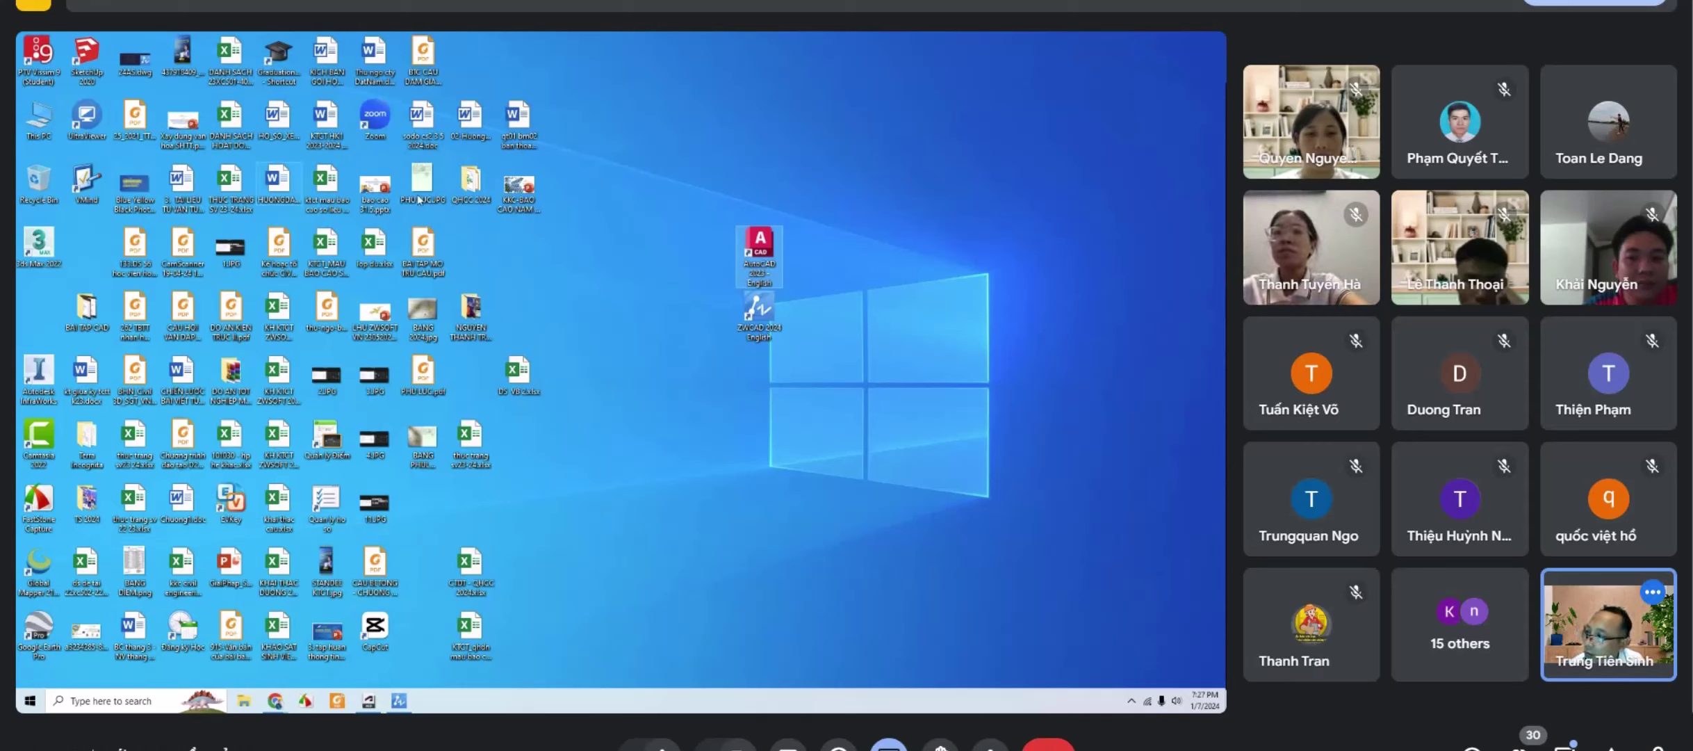
{"action": "left_click", "coordinate": [759, 311]}
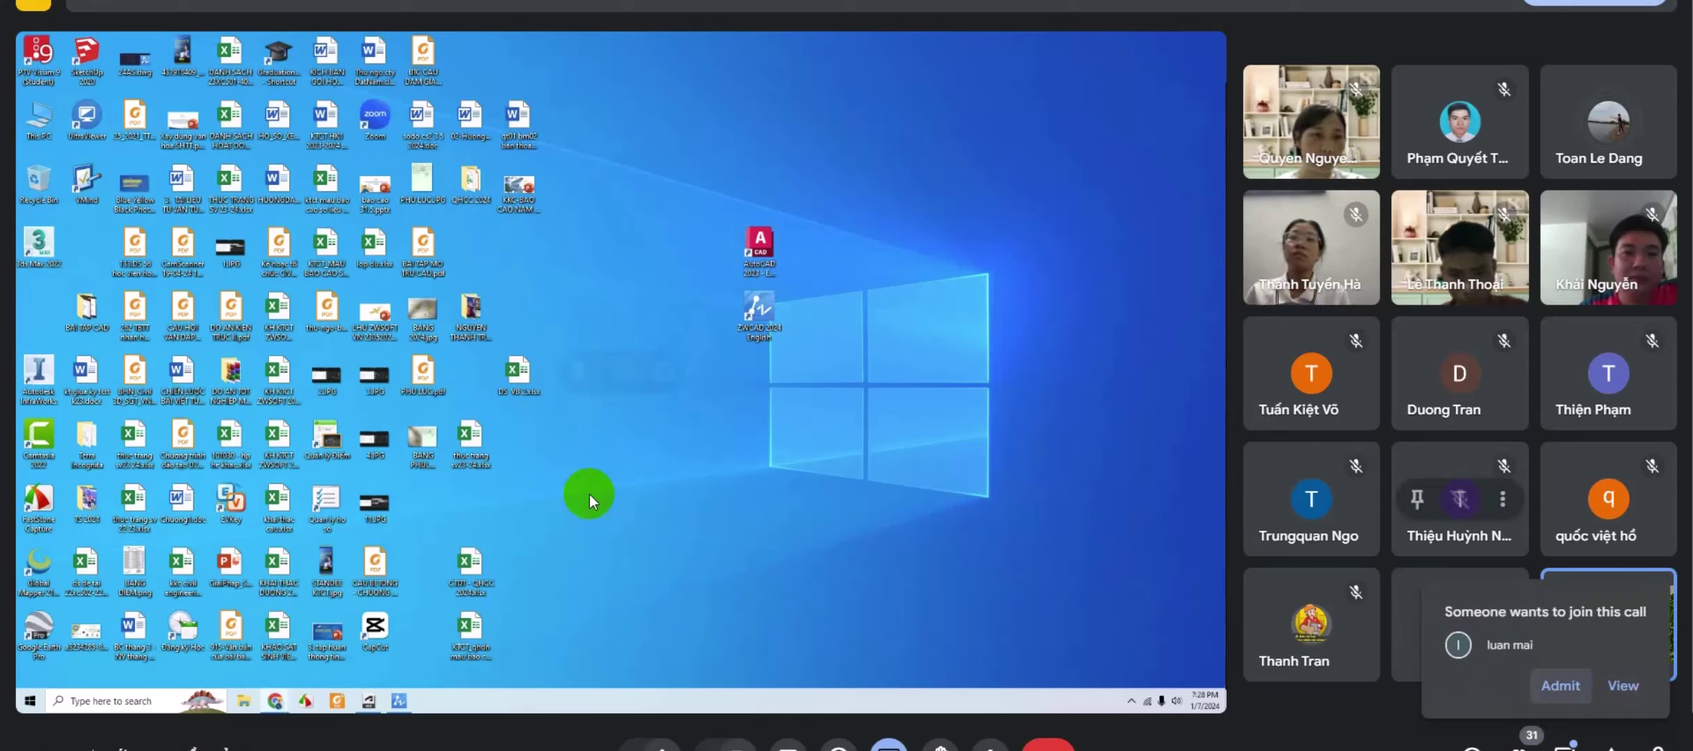
{"action": "left_click", "coordinate": [1560, 685]}
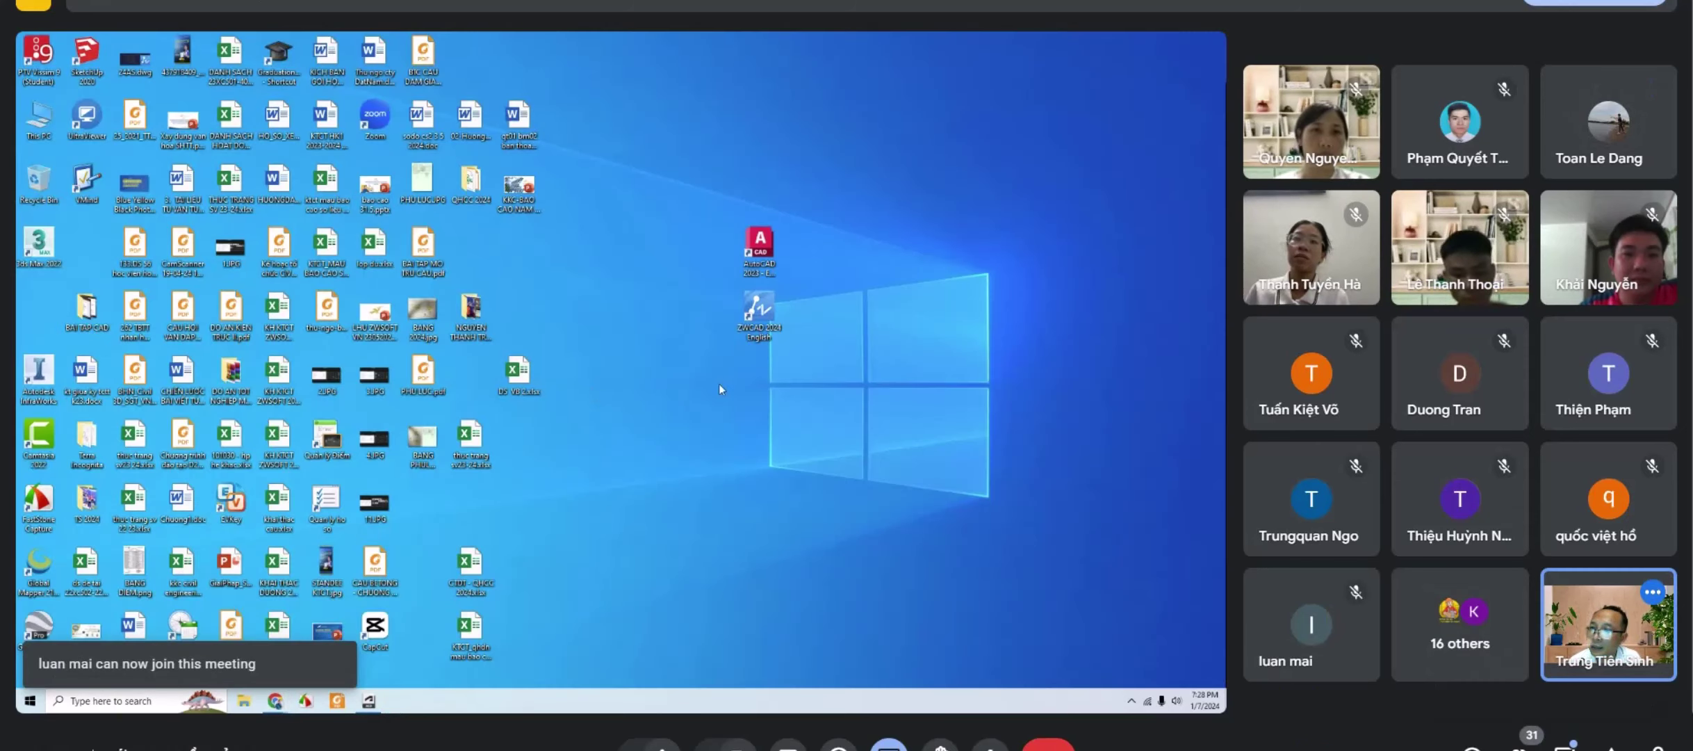
Refresh the desktop, launch ZWCAD 2024 to its trial screen, then return to the registration spreadsheet.
{"action": "right_click", "coordinate": [671, 372]}
{"action": "left_click", "coordinate": [688, 402]}
{"action": "right_click", "coordinate": [639, 352]}
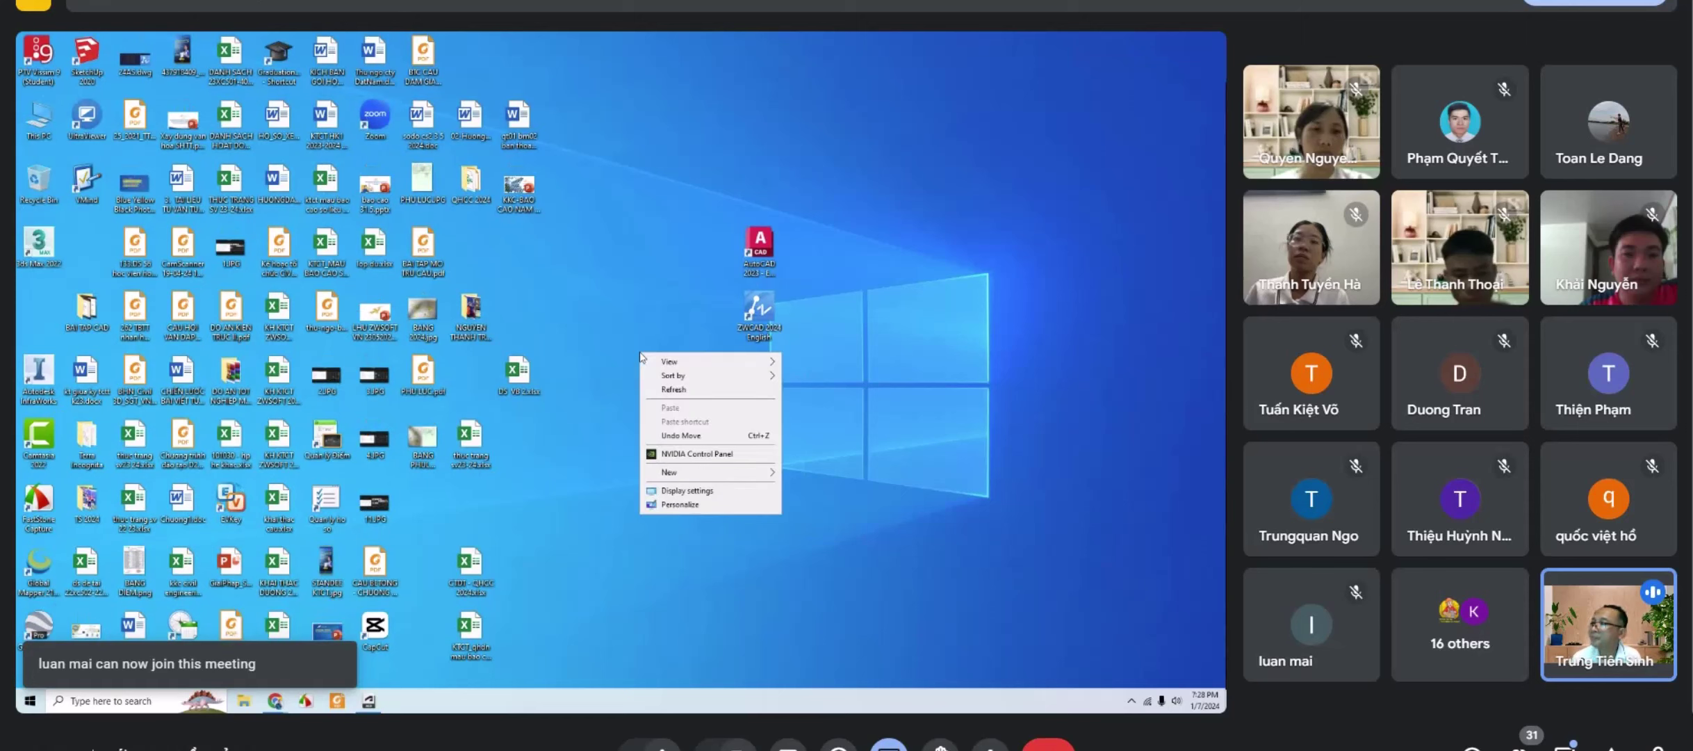
{"action": "left_click", "coordinate": [654, 391]}
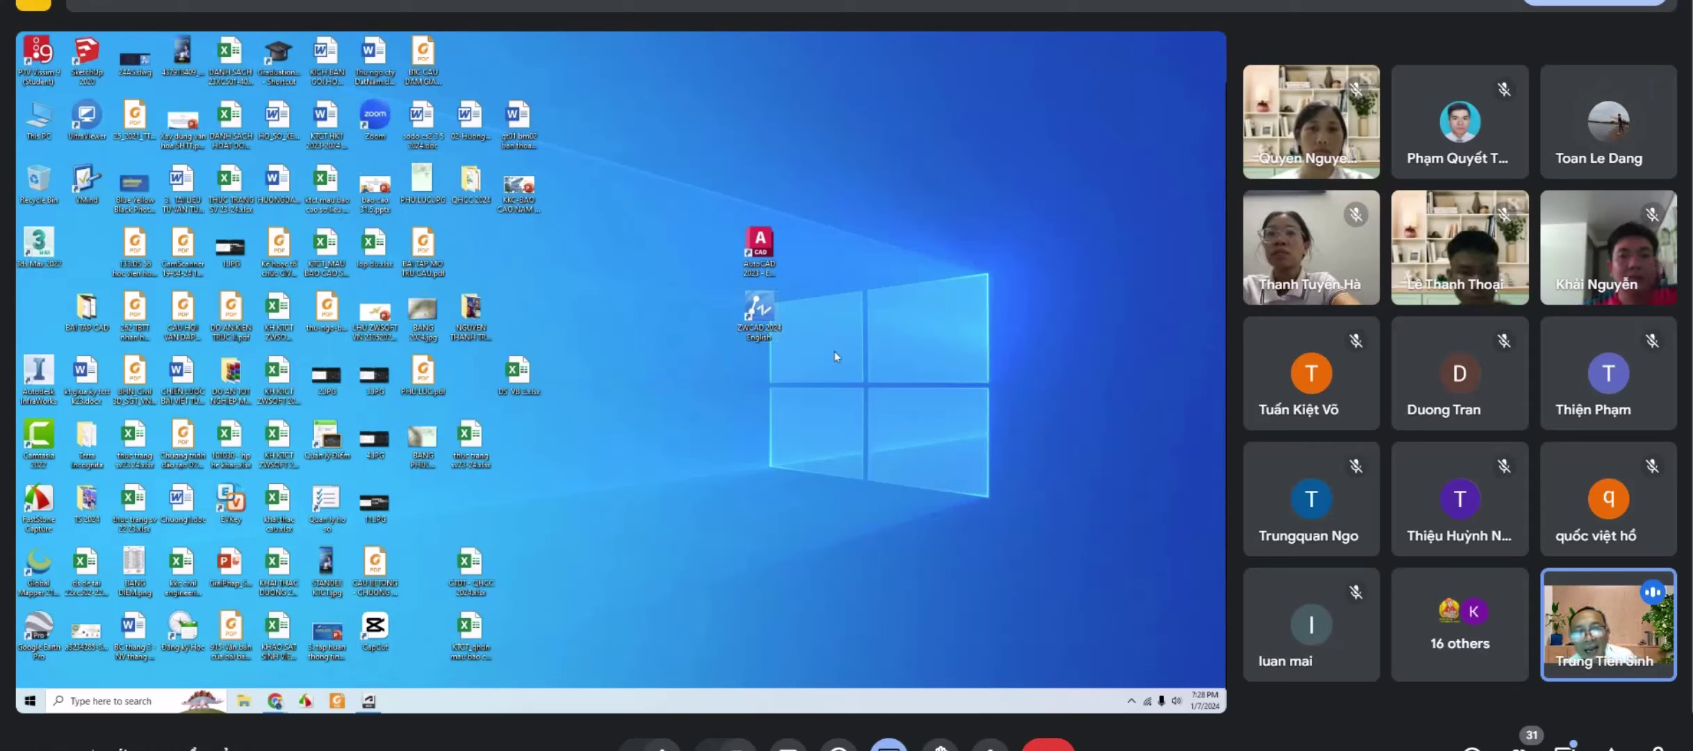
{"action": "double_click", "coordinate": [758, 314]}
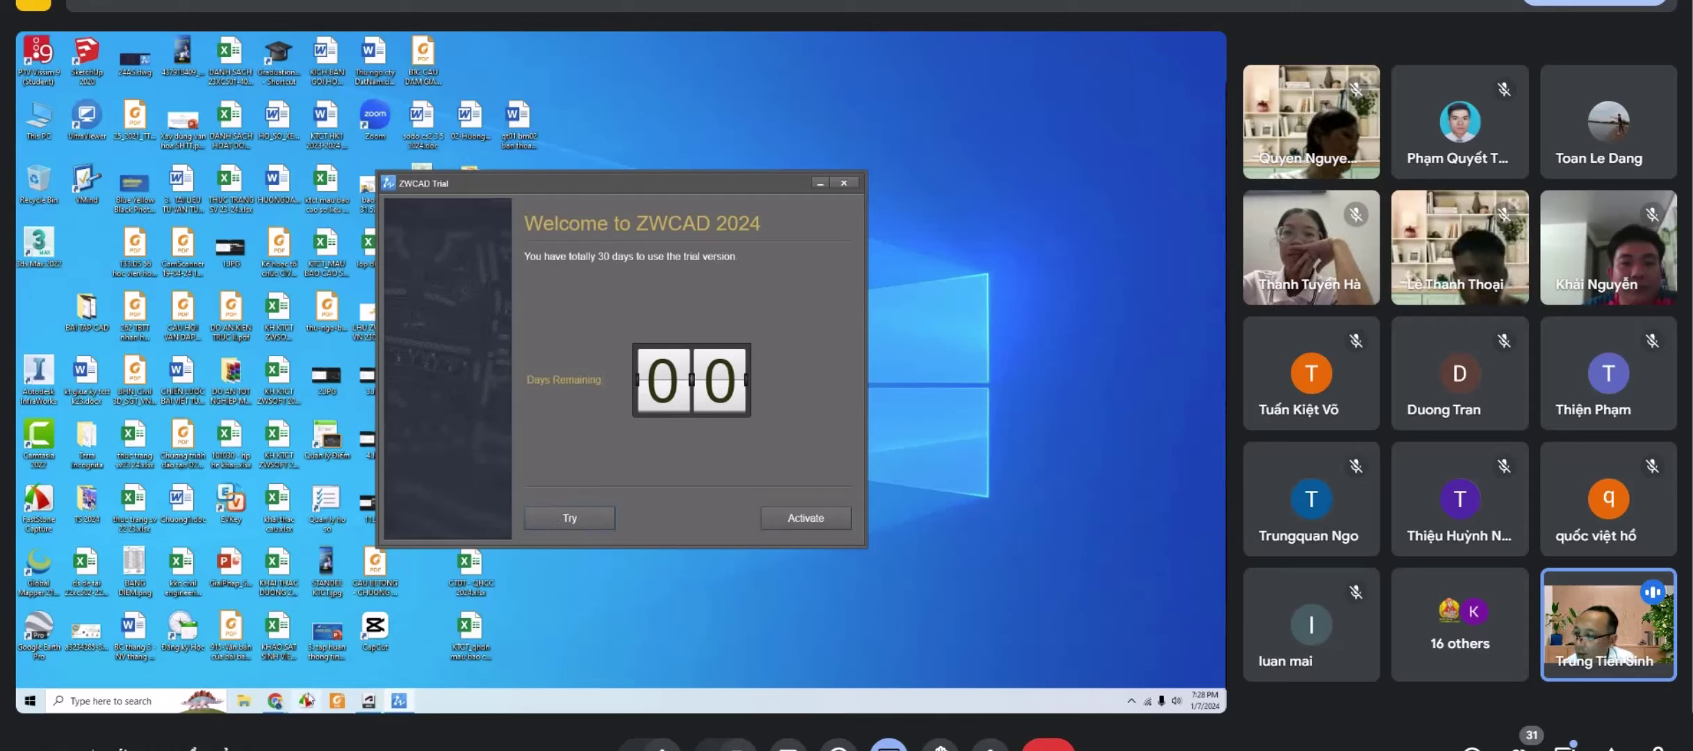
{"action": "mouse_move", "coordinate": [274, 701]}
{"action": "mouse_move", "coordinate": [139, 645]}
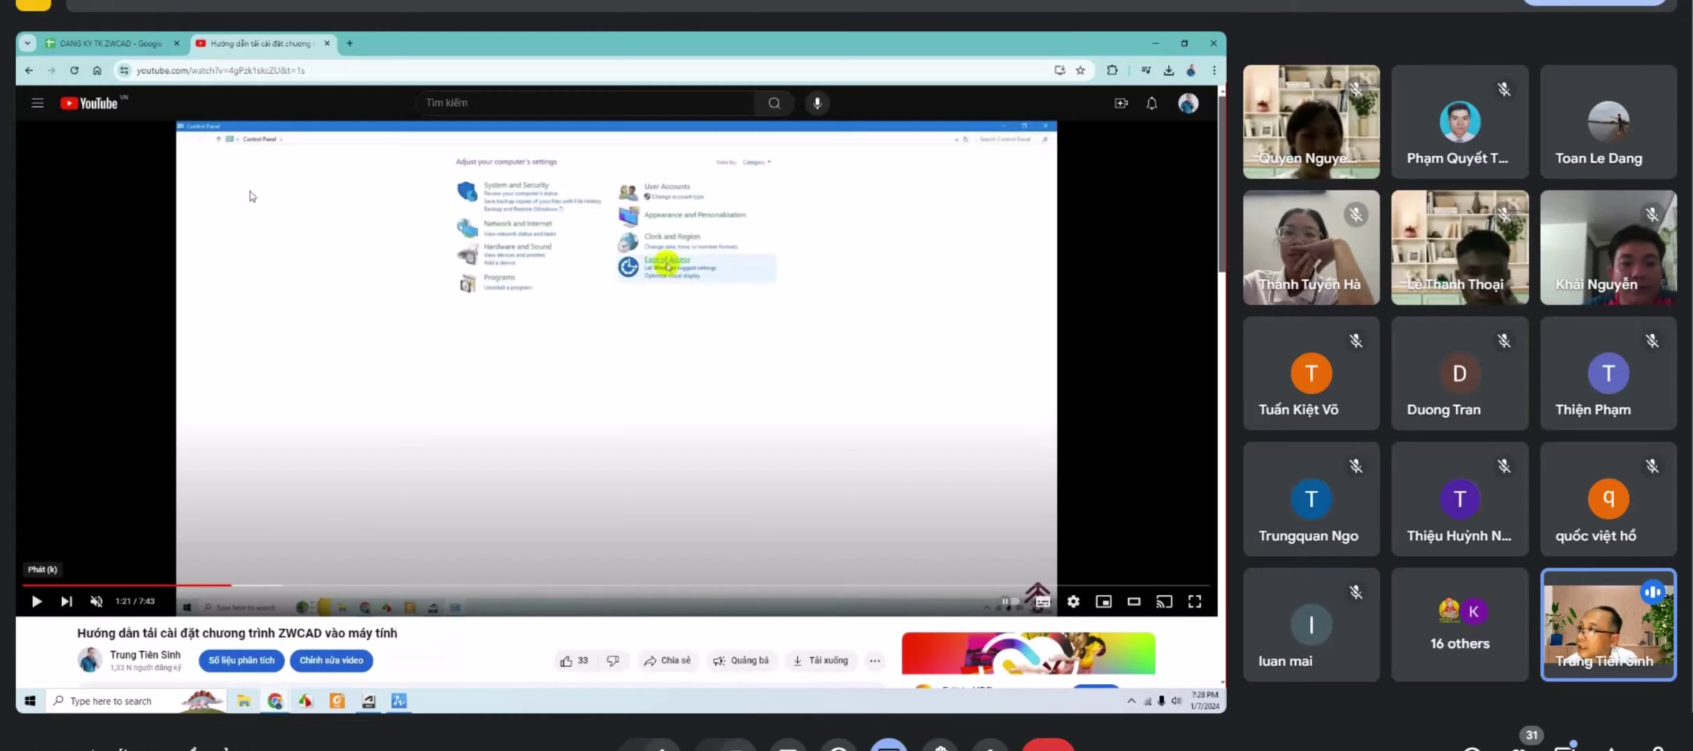
{"action": "left_click", "coordinate": [410, 650]}
{"action": "left_click", "coordinate": [115, 38]}
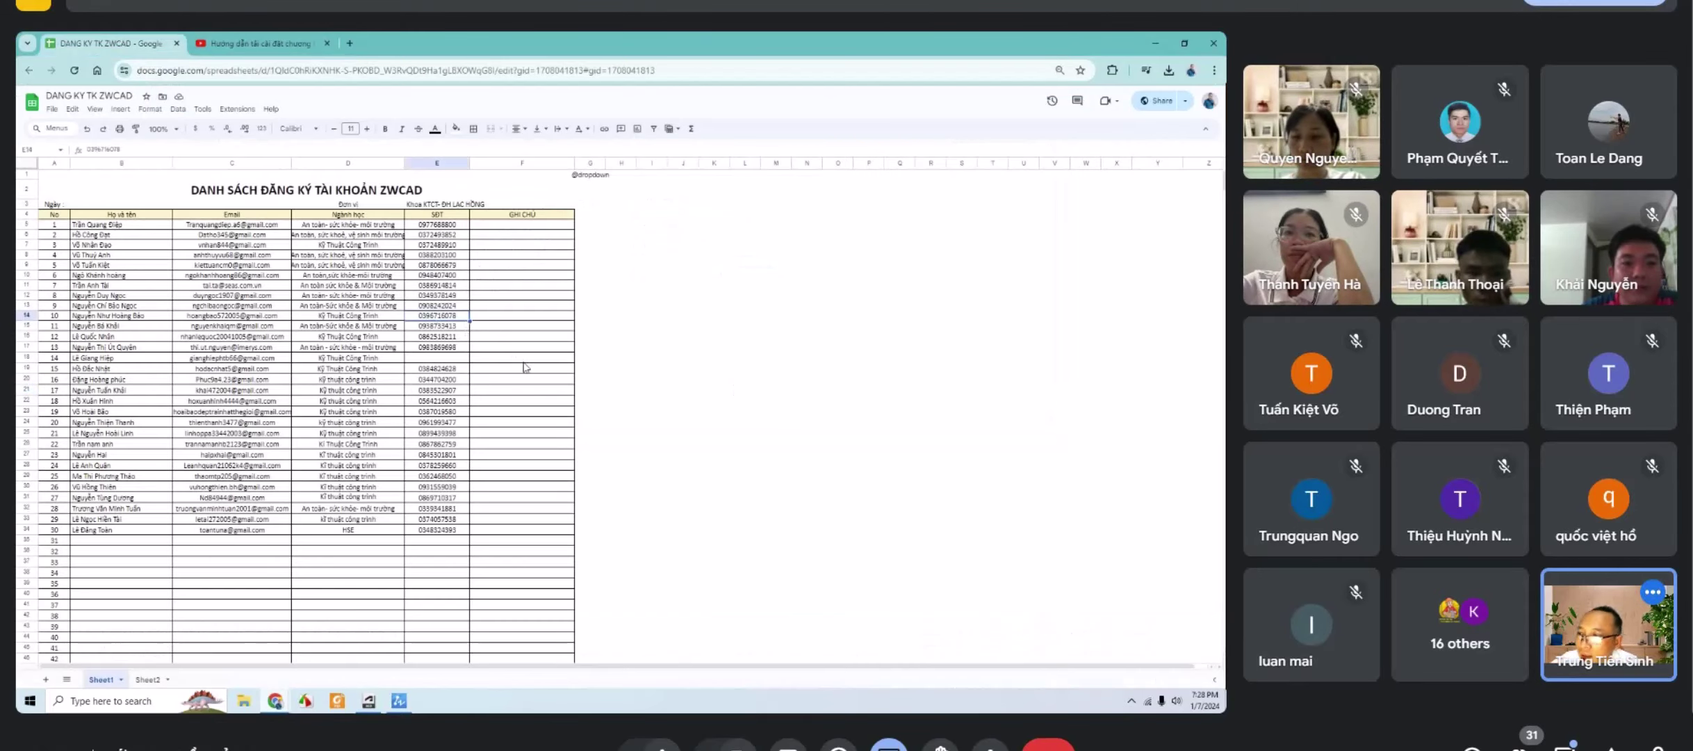
Inspect the specialty entry in cell D18 of the registration list.
{"action": "left_click", "coordinate": [304, 359]}
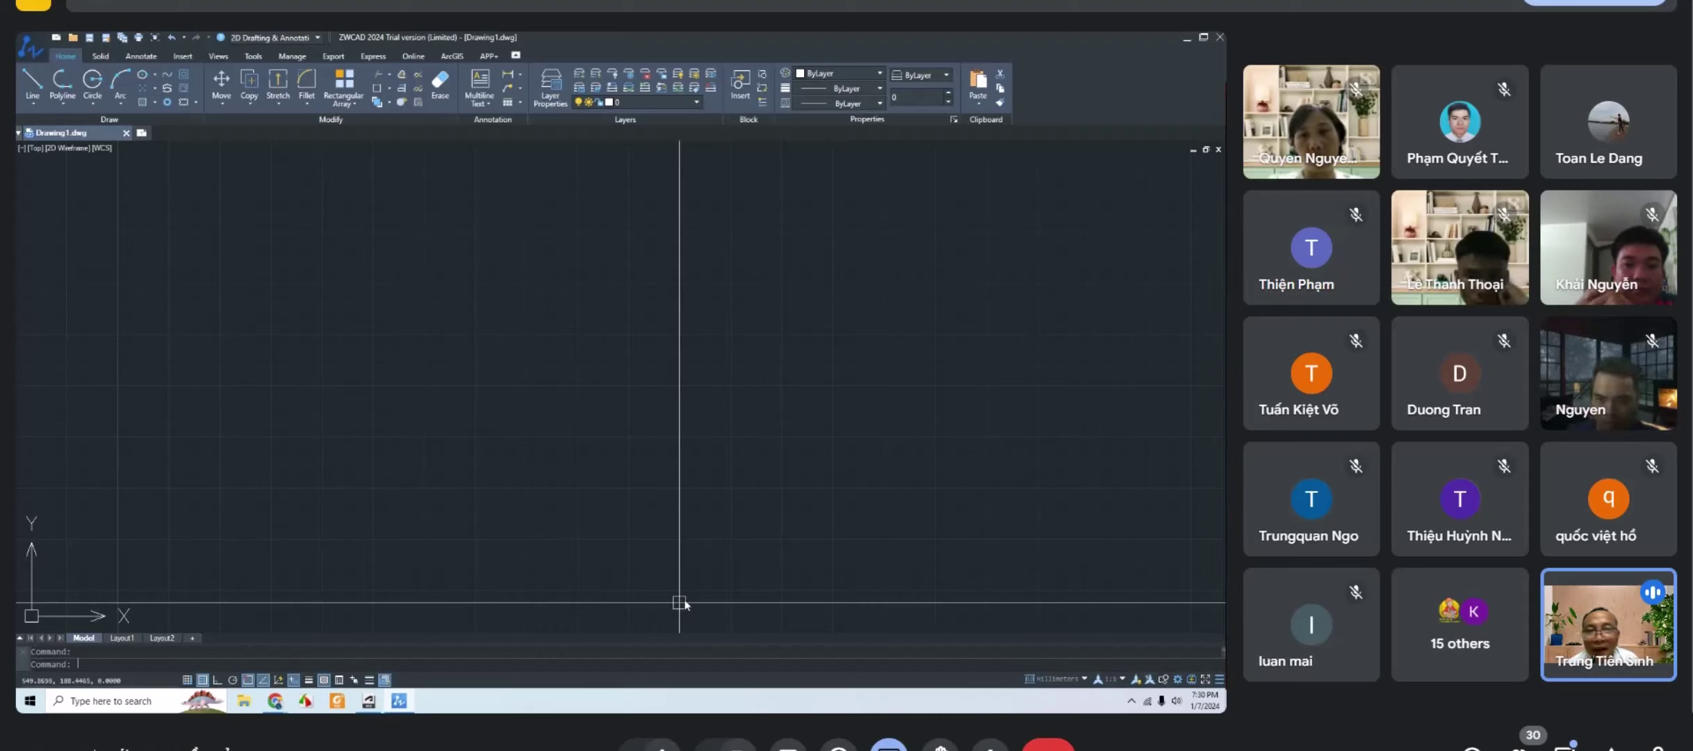
{"action": "left_click", "coordinate": [233, 228]}
{"action": "left_click", "coordinate": [887, 603]}
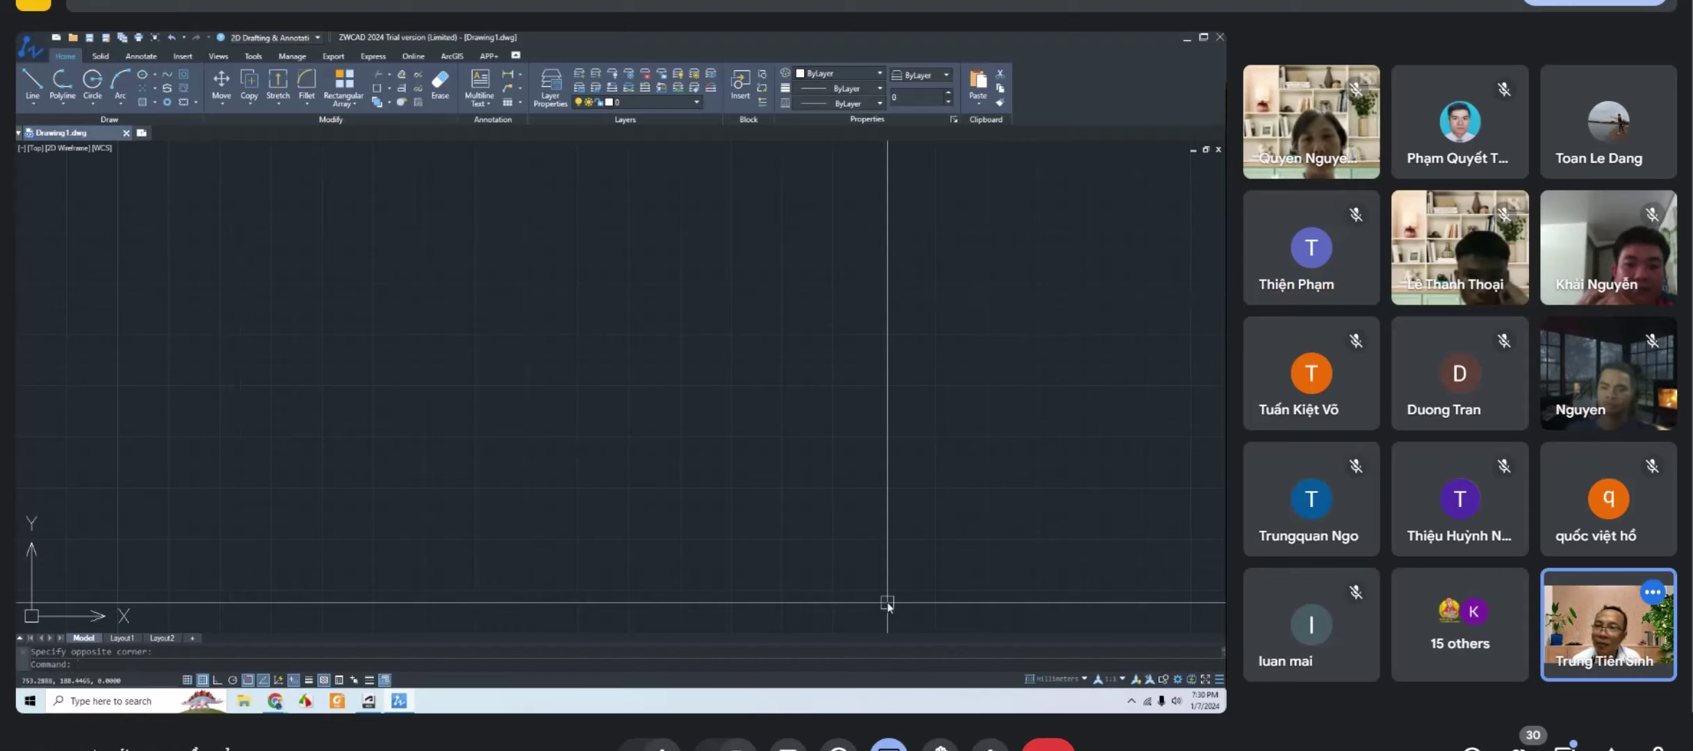
{"action": "left_click", "coordinate": [299, 208]}
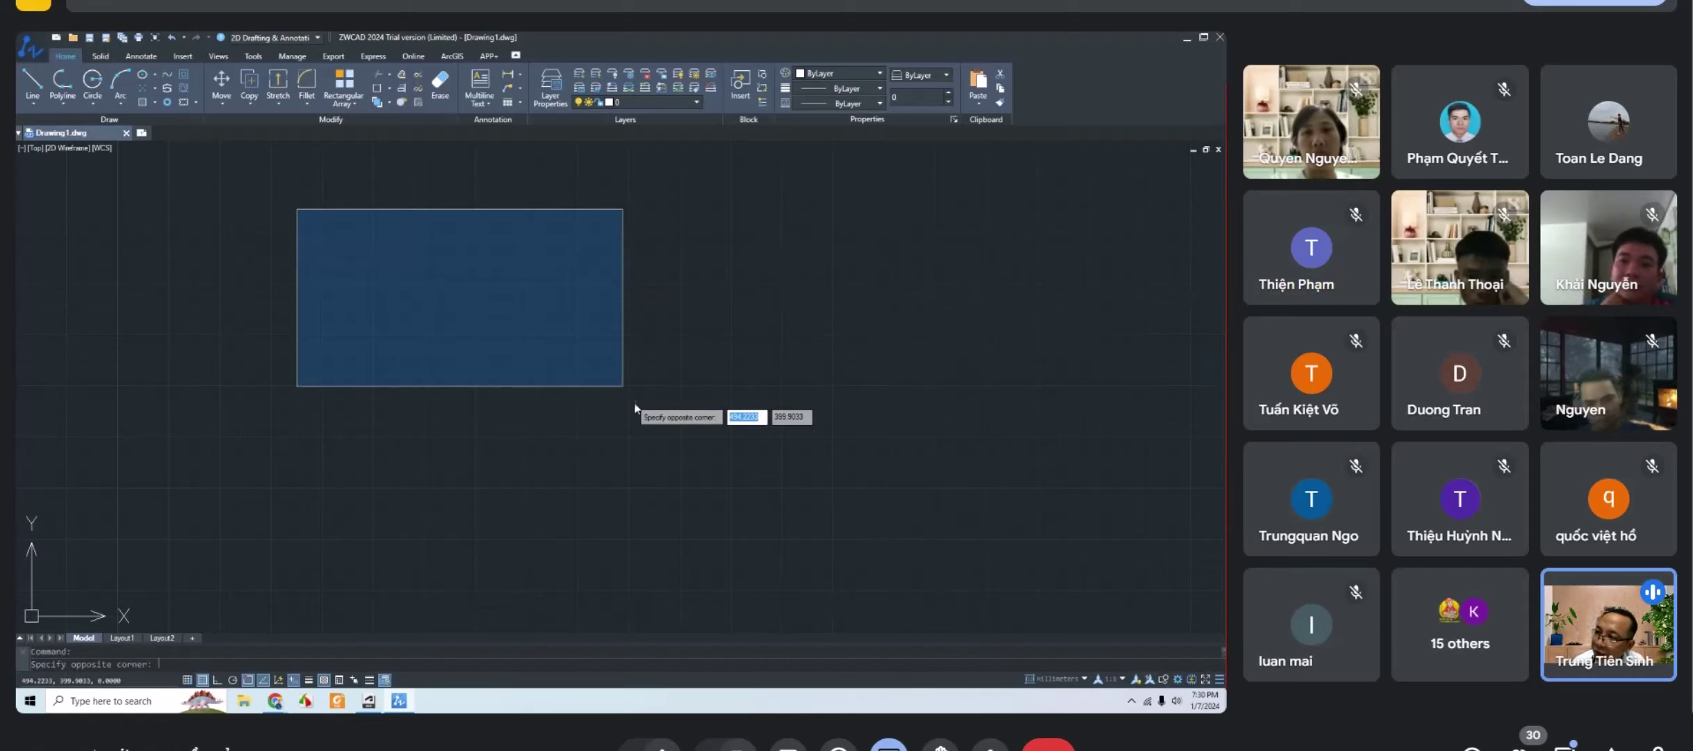
{"action": "left_click", "coordinate": [884, 542]}
{"action": "left_click", "coordinate": [387, 234]}
{"action": "left_click", "coordinate": [432, 413]}
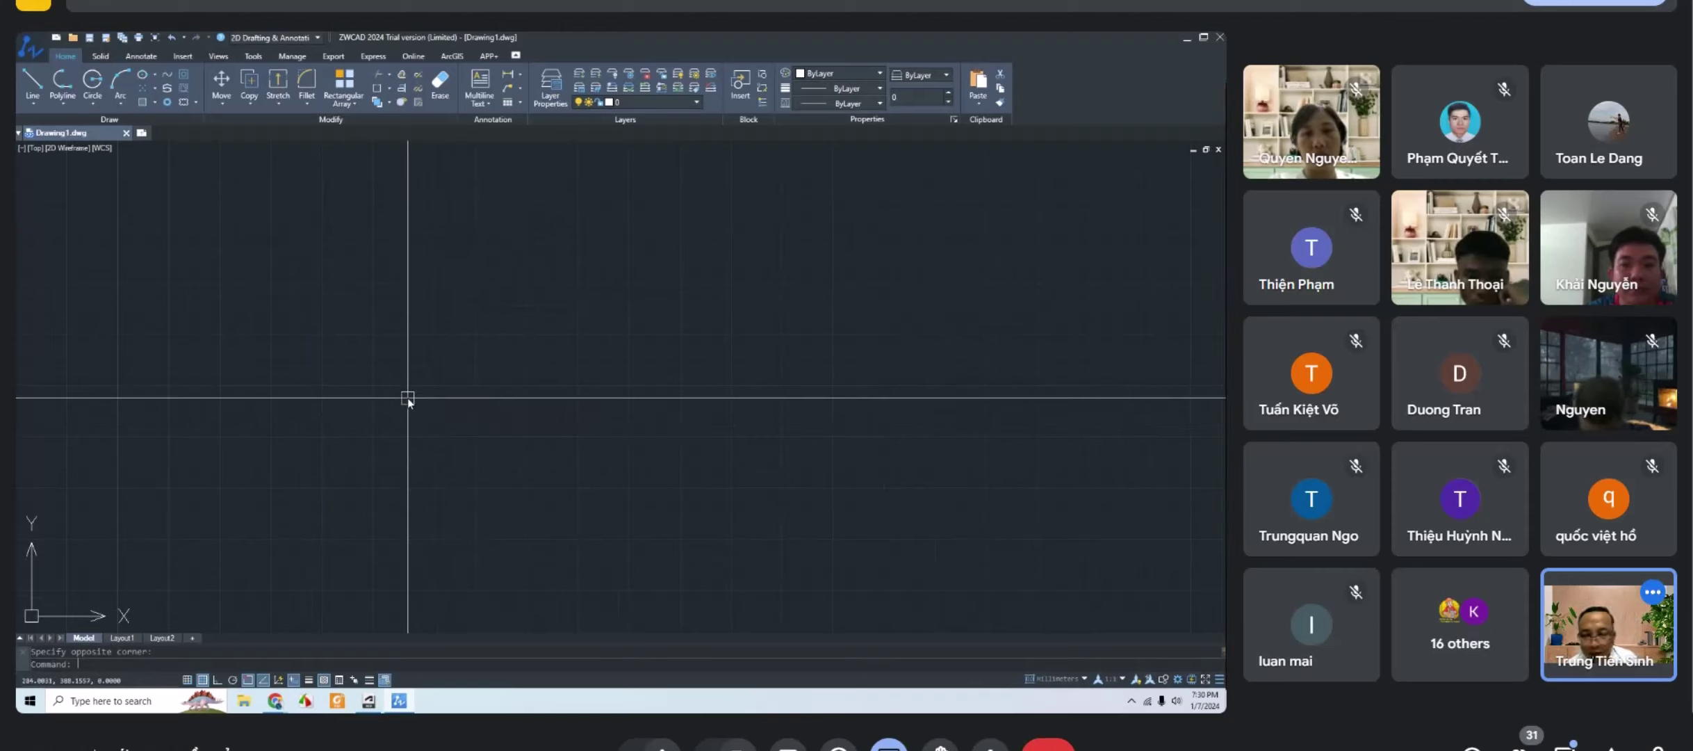
{"action": "left_click", "coordinate": [292, 166]}
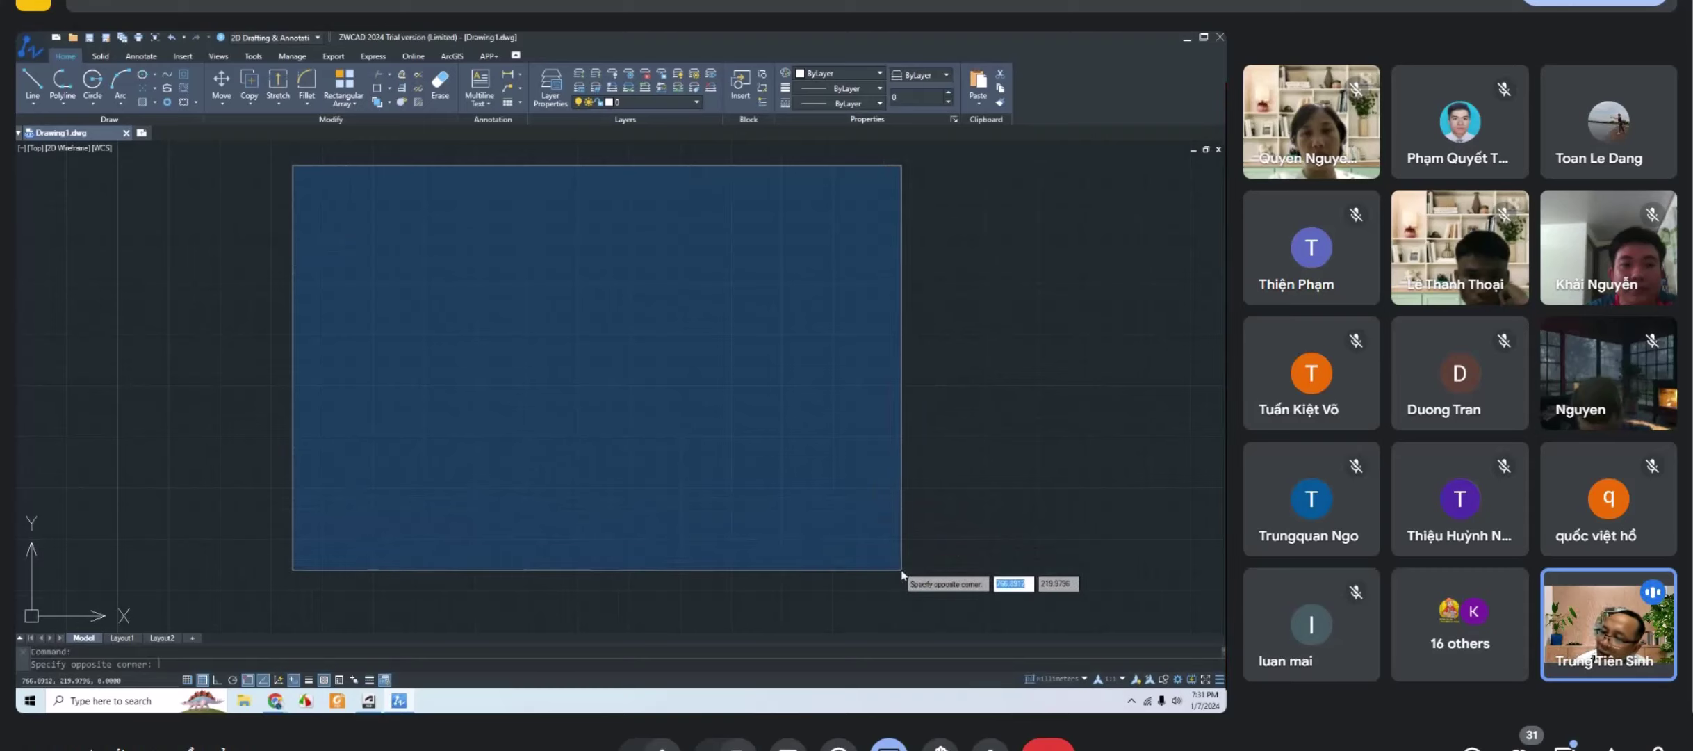
{"action": "left_click", "coordinate": [897, 553]}
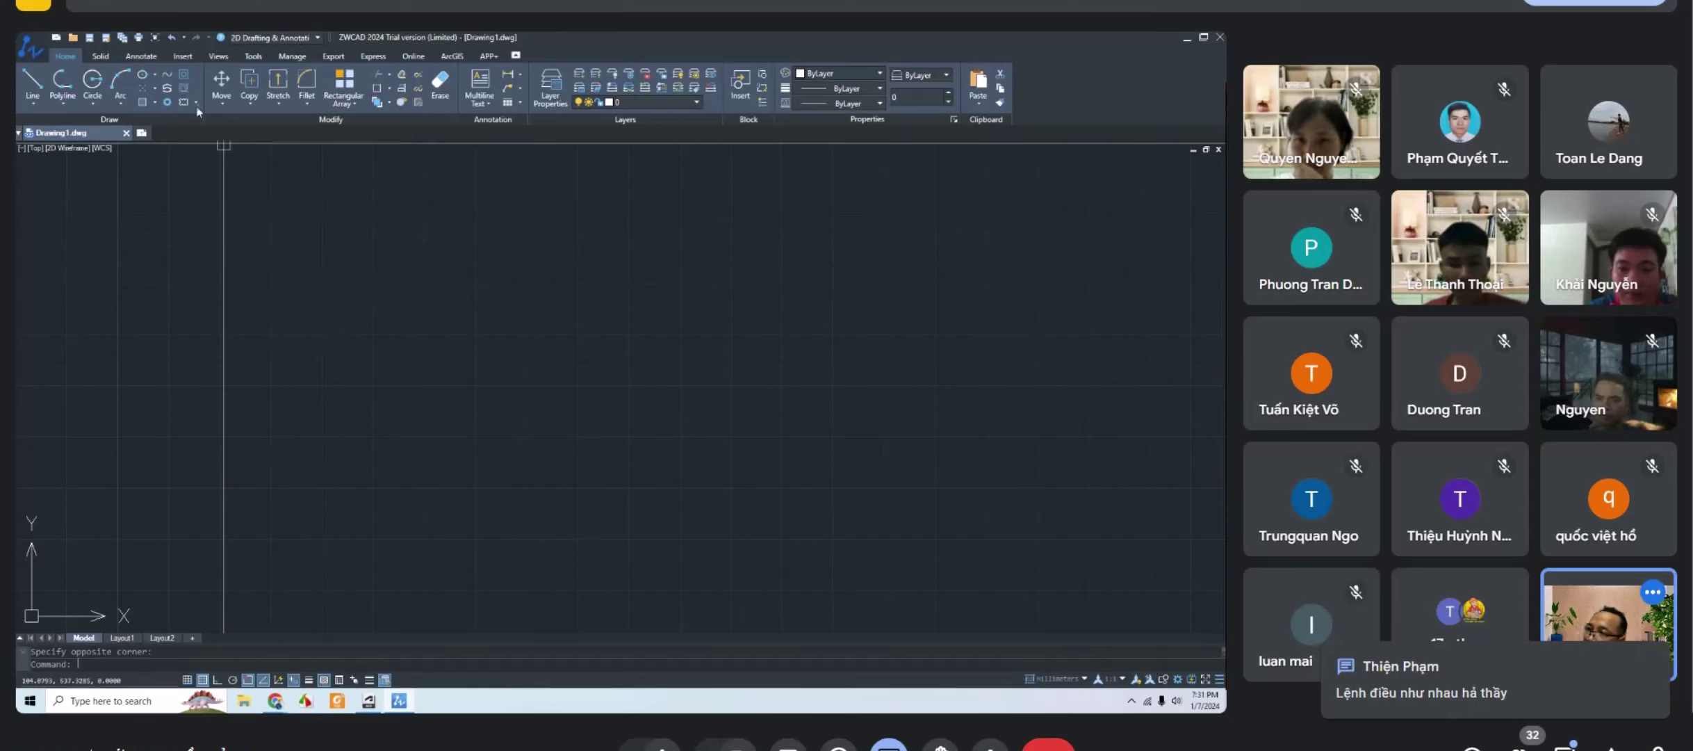
{"action": "left_click", "coordinate": [212, 167]}
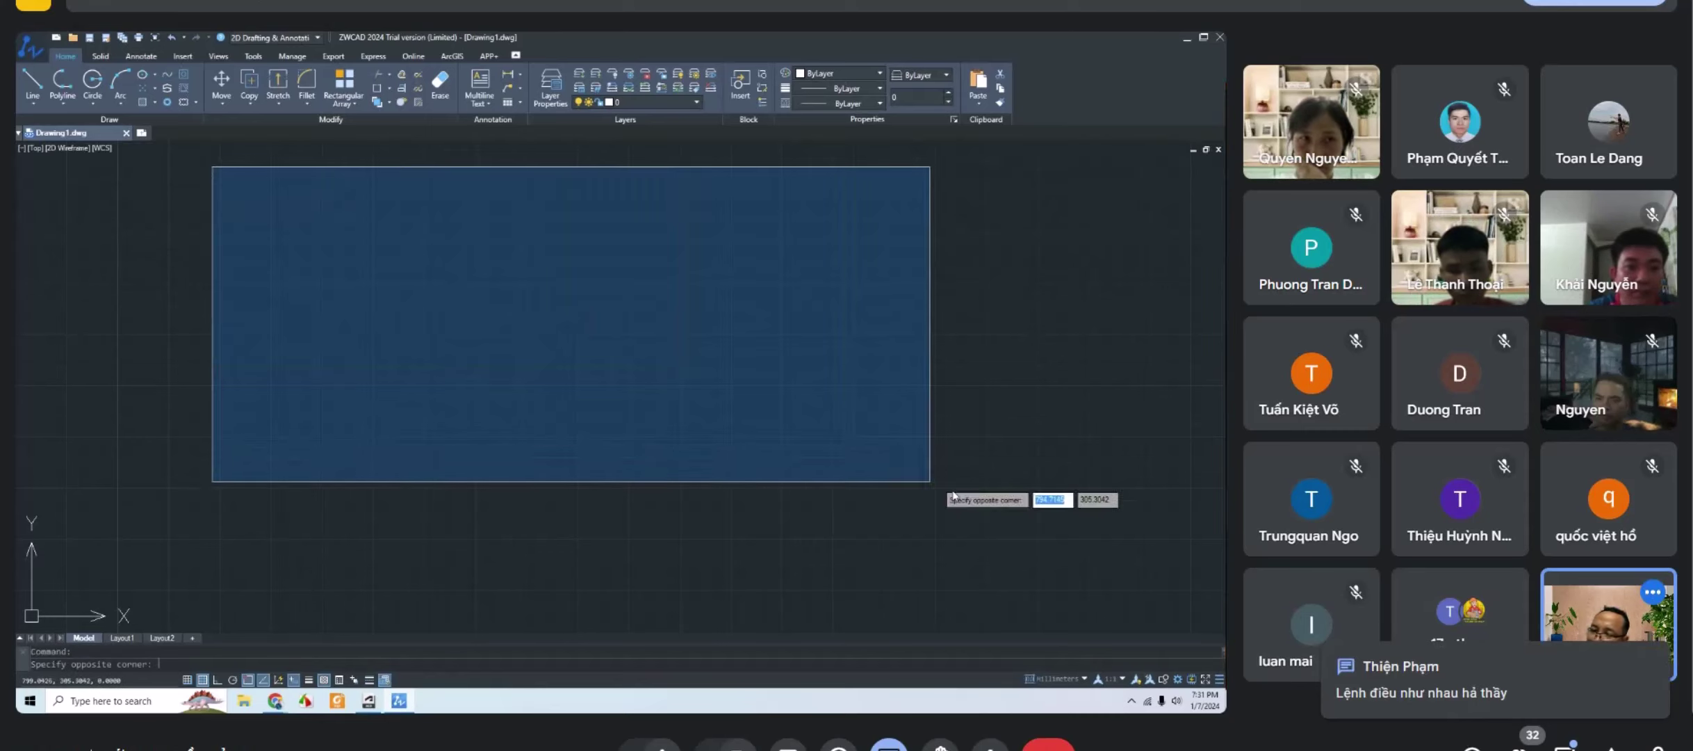
{"action": "left_click", "coordinate": [1046, 532]}
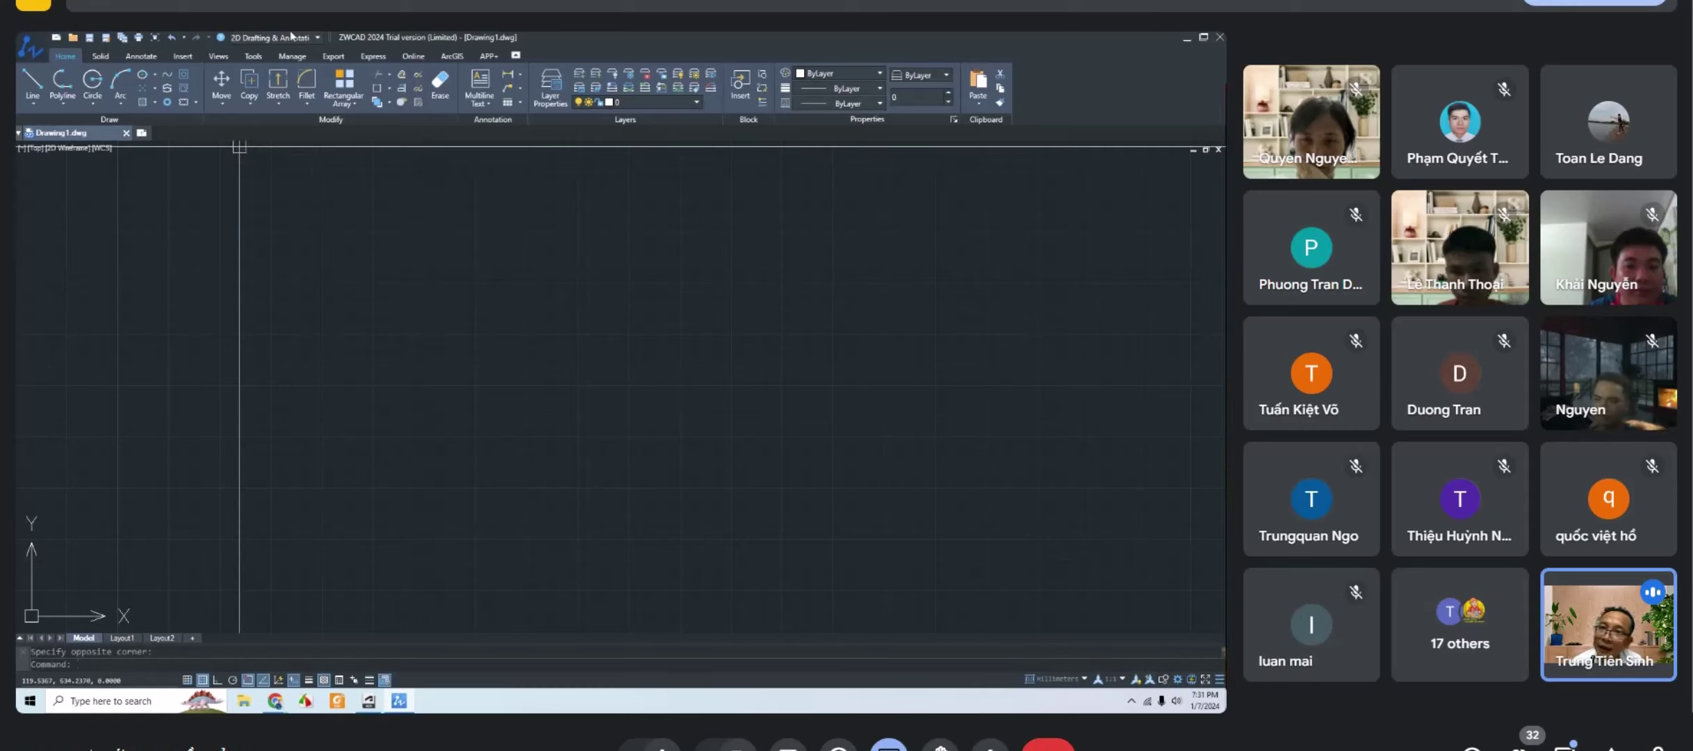
{"action": "left_click", "coordinate": [30, 47]}
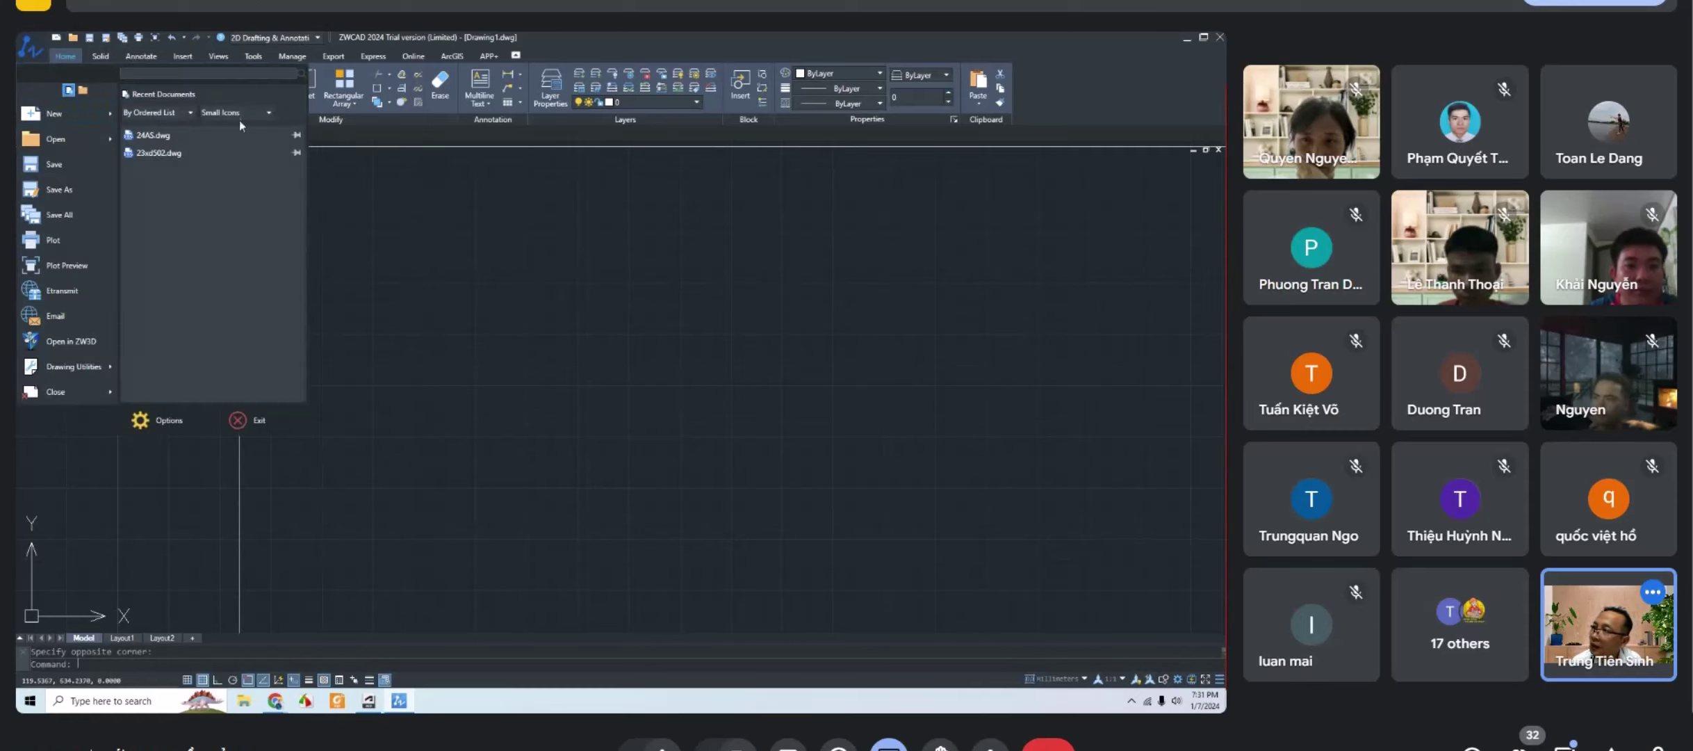
{"action": "left_click", "coordinate": [495, 296]}
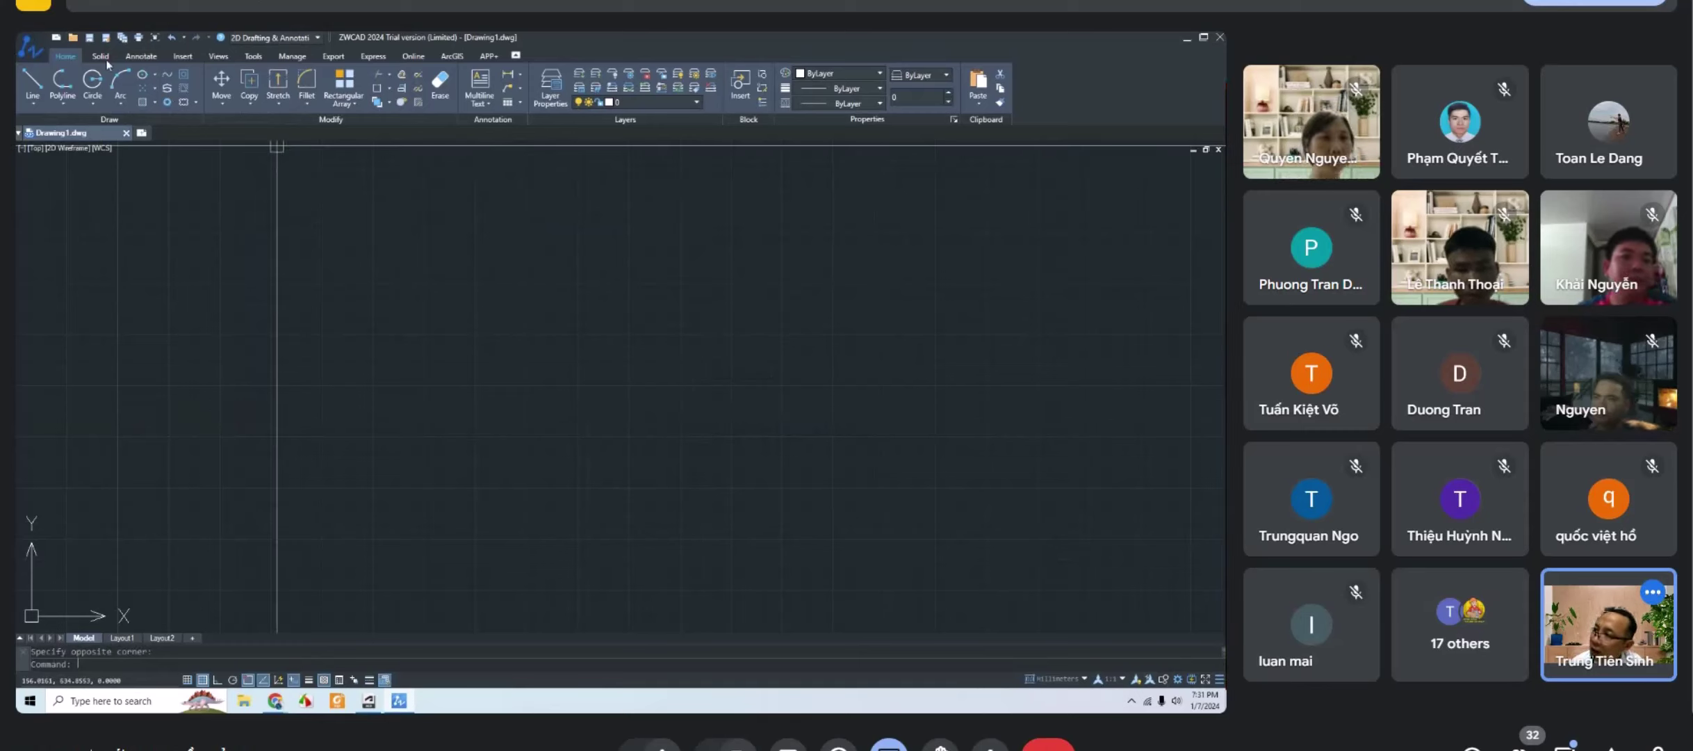
{"action": "left_click", "coordinate": [138, 57]}
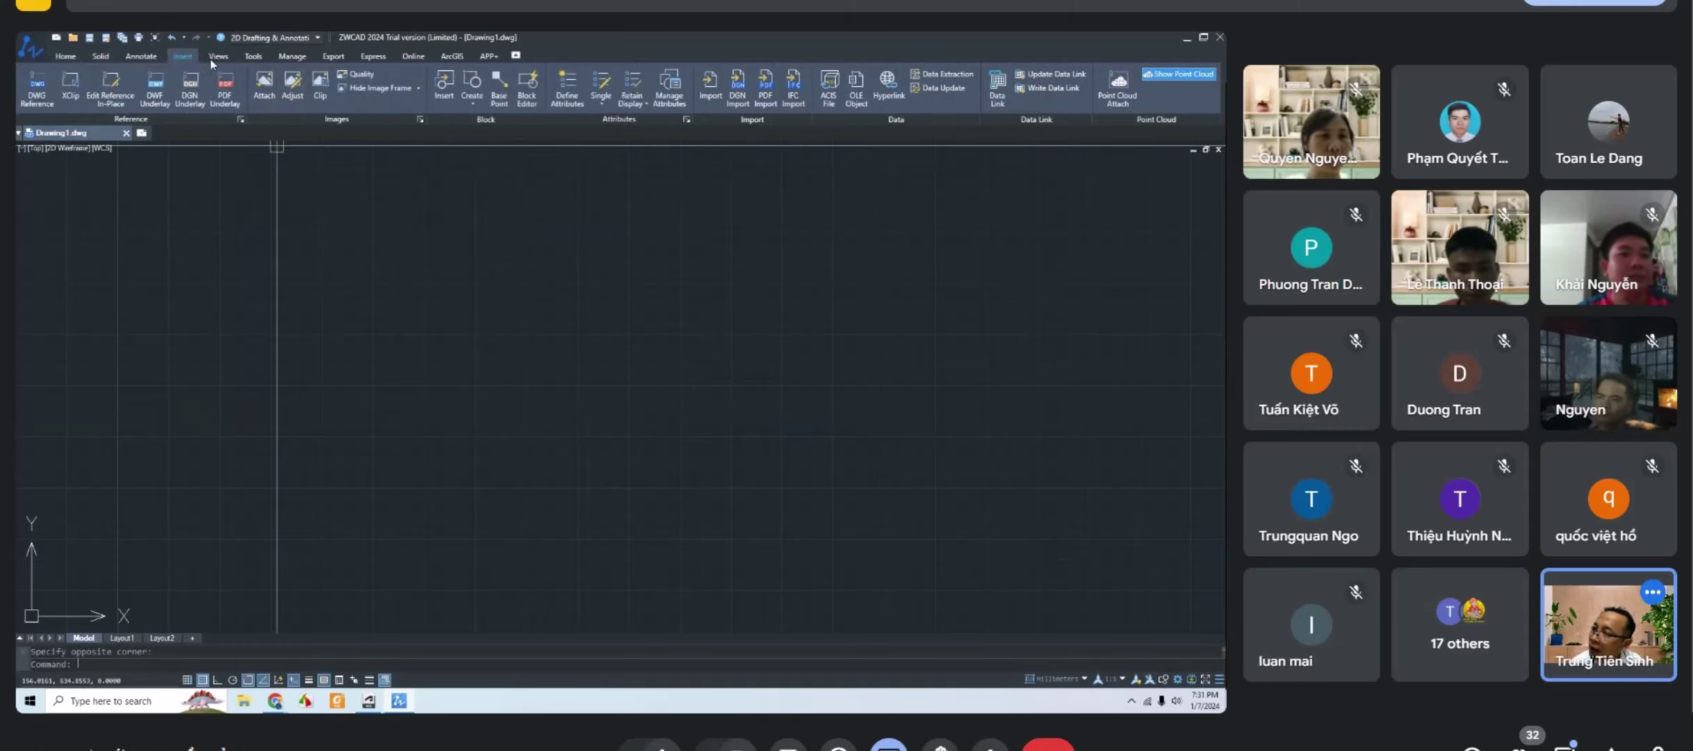
{"action": "left_click", "coordinate": [218, 57]}
{"action": "left_click", "coordinate": [292, 56]}
{"action": "left_click", "coordinate": [373, 56]}
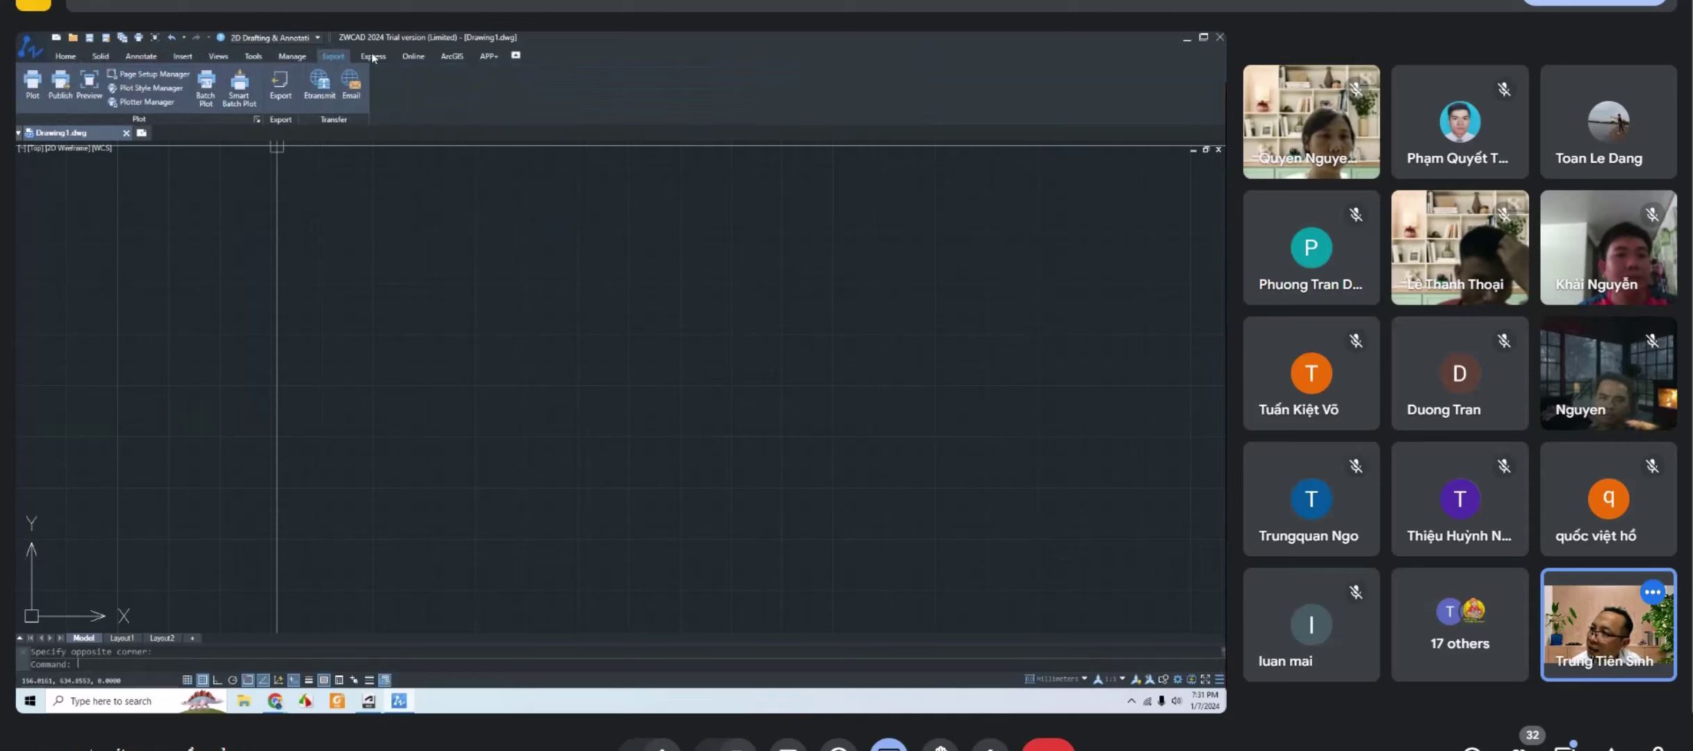
{"action": "left_click", "coordinate": [413, 57]}
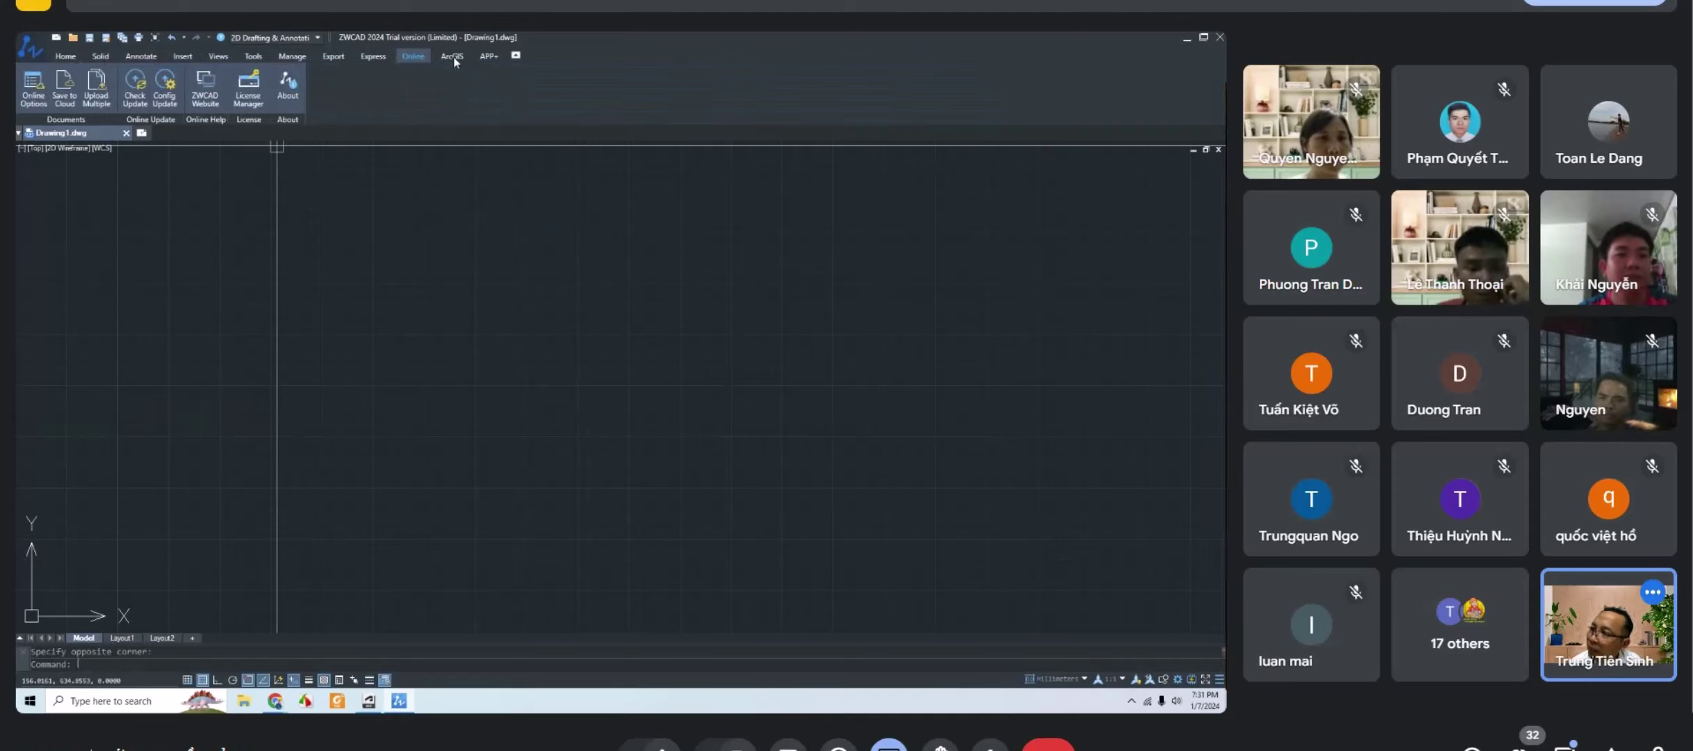
{"action": "left_click", "coordinate": [450, 56]}
{"action": "left_click", "coordinate": [411, 55]}
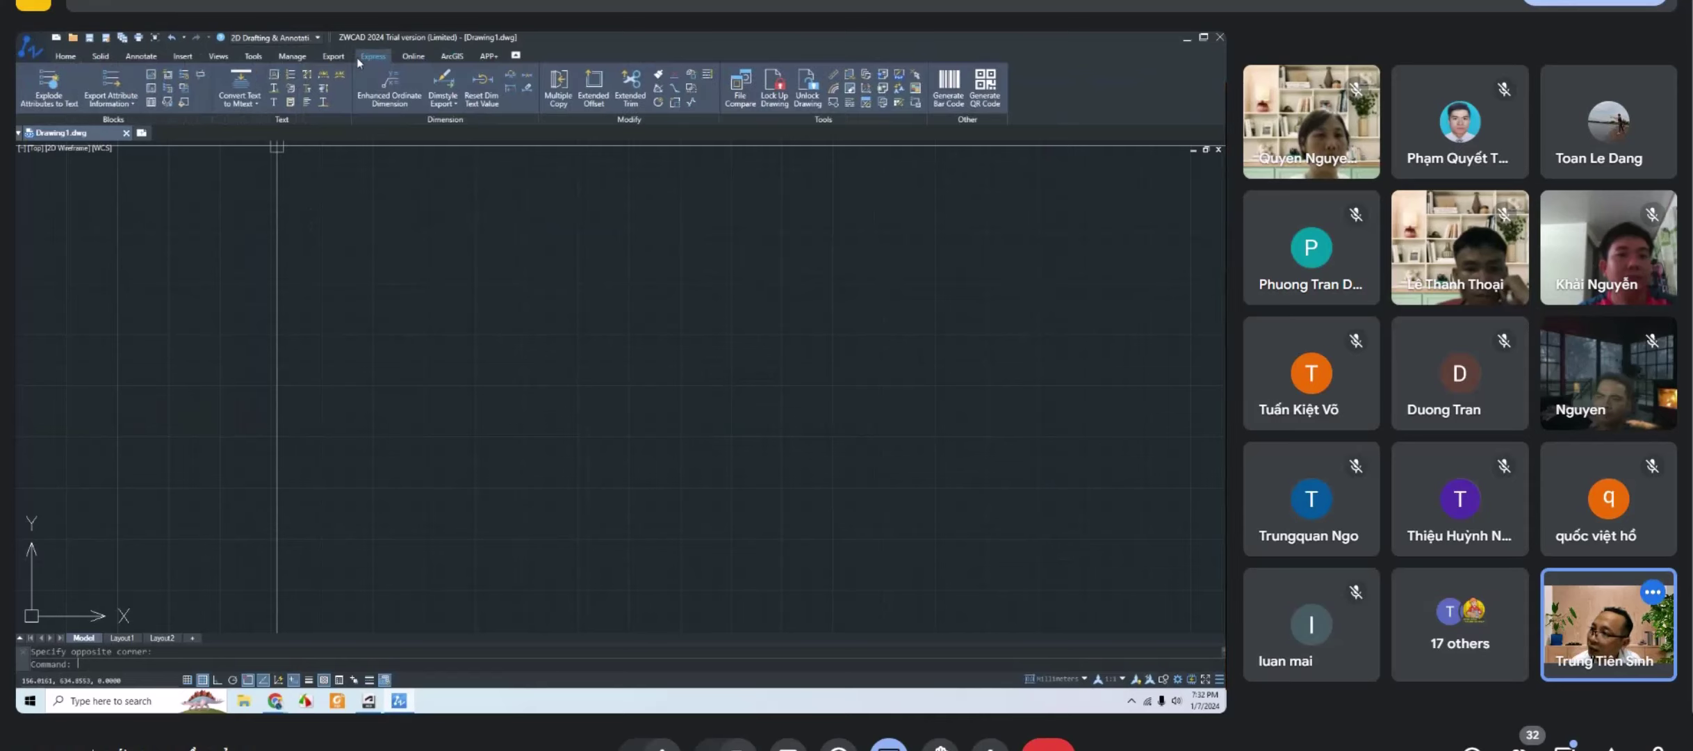
{"action": "left_click", "coordinate": [292, 57]}
{"action": "left_click", "coordinate": [250, 57]}
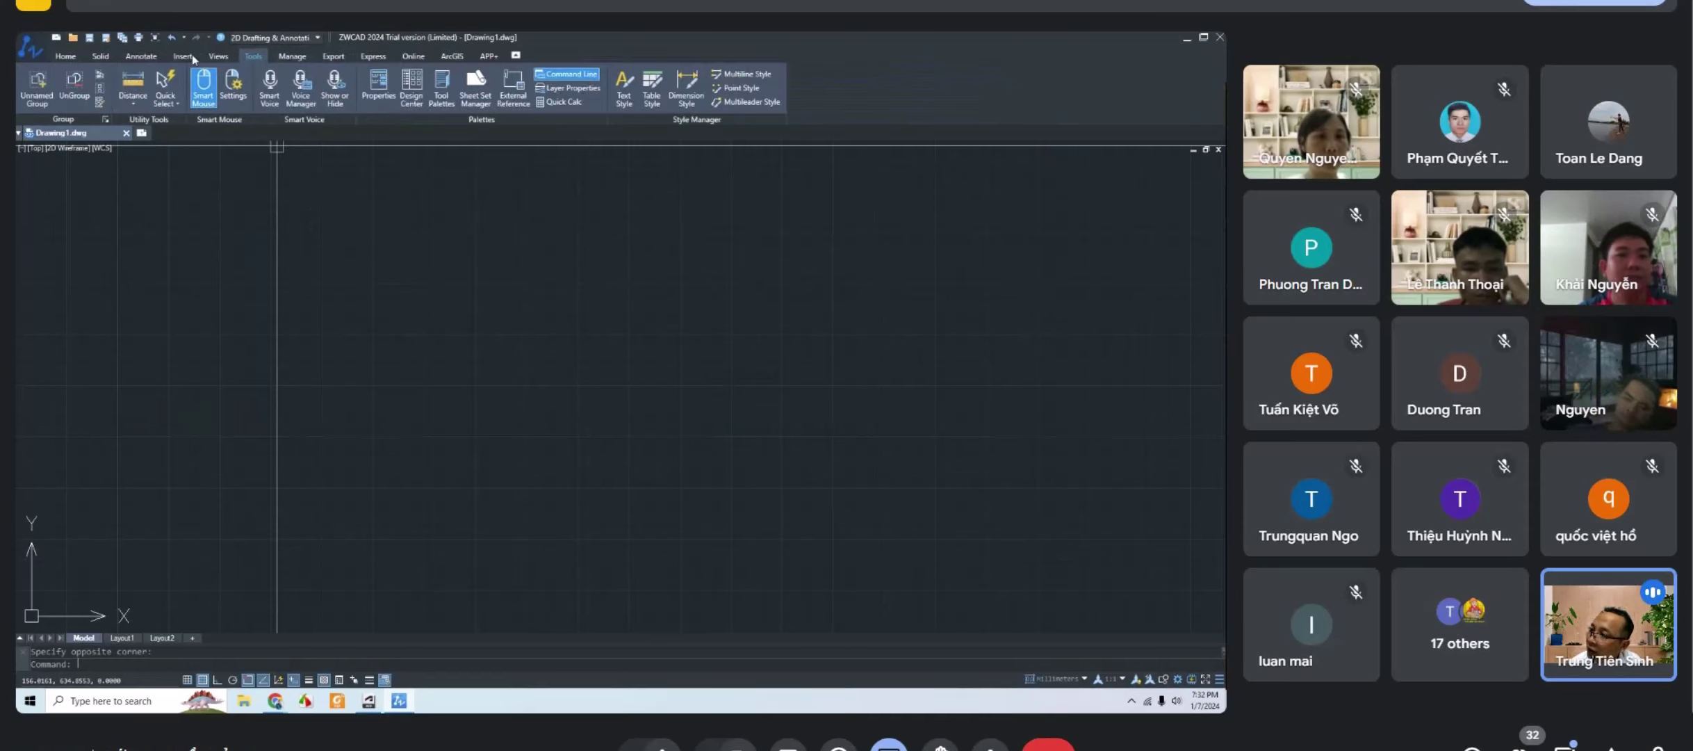
{"action": "left_click", "coordinate": [216, 56]}
{"action": "left_click", "coordinate": [141, 56]}
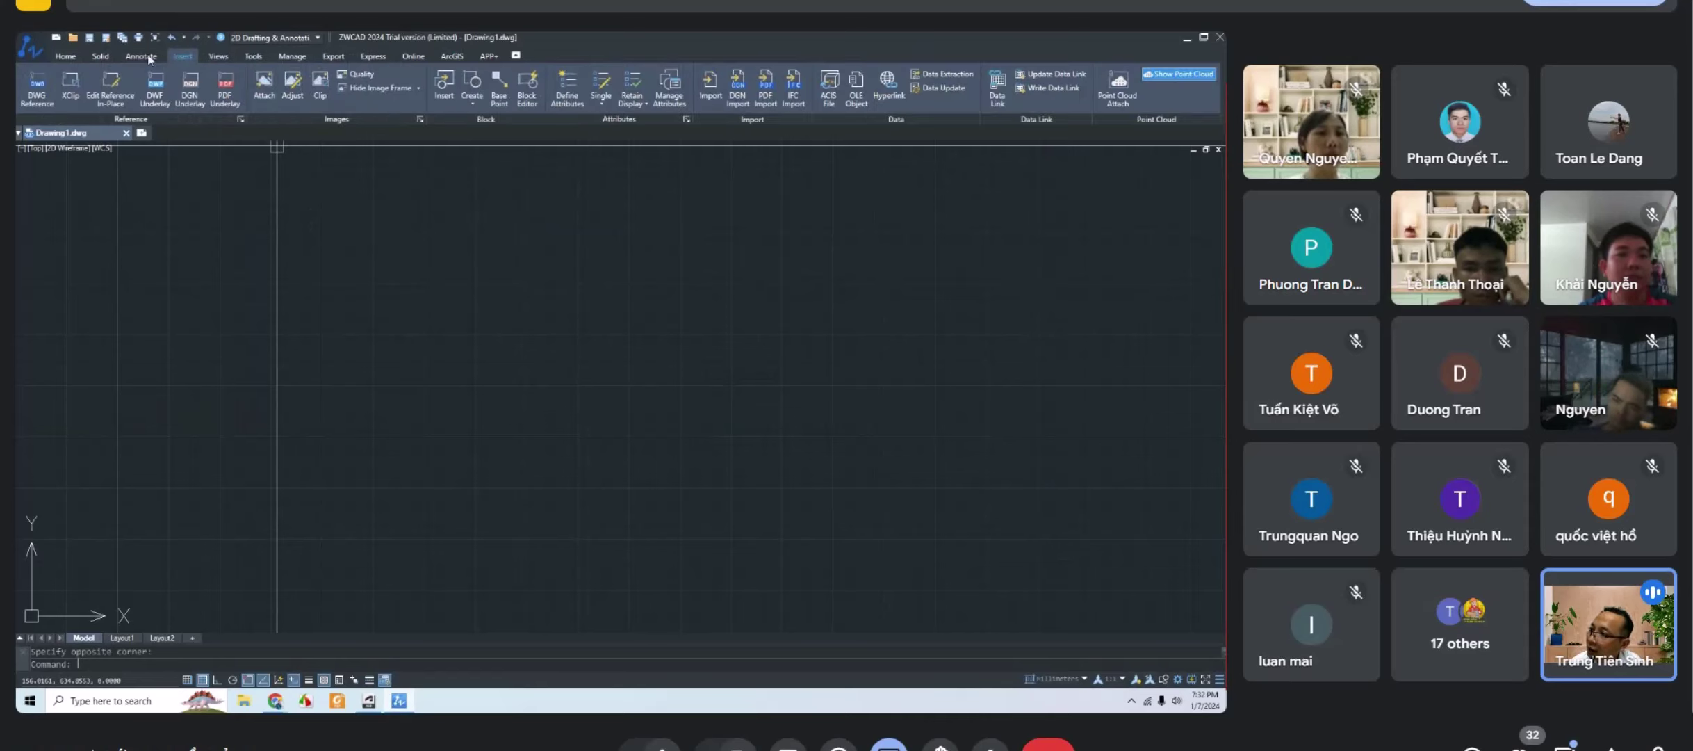
{"action": "left_click", "coordinate": [100, 55]}
{"action": "left_click", "coordinate": [64, 55]}
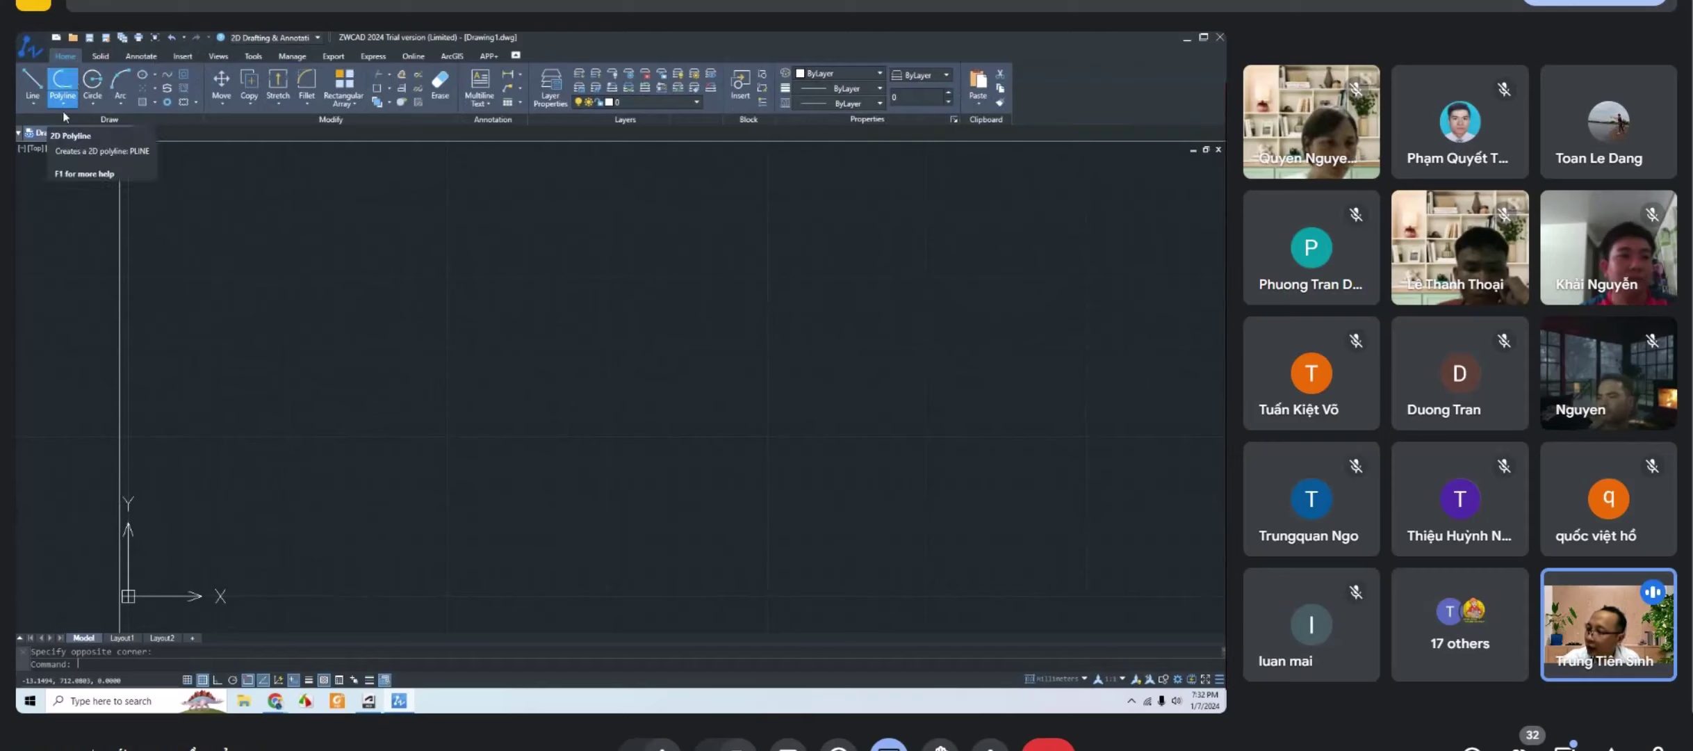
Window-select across the empty canvas, then show the application menu's Recent Documents.
{"action": "left_click", "coordinate": [57, 153]}
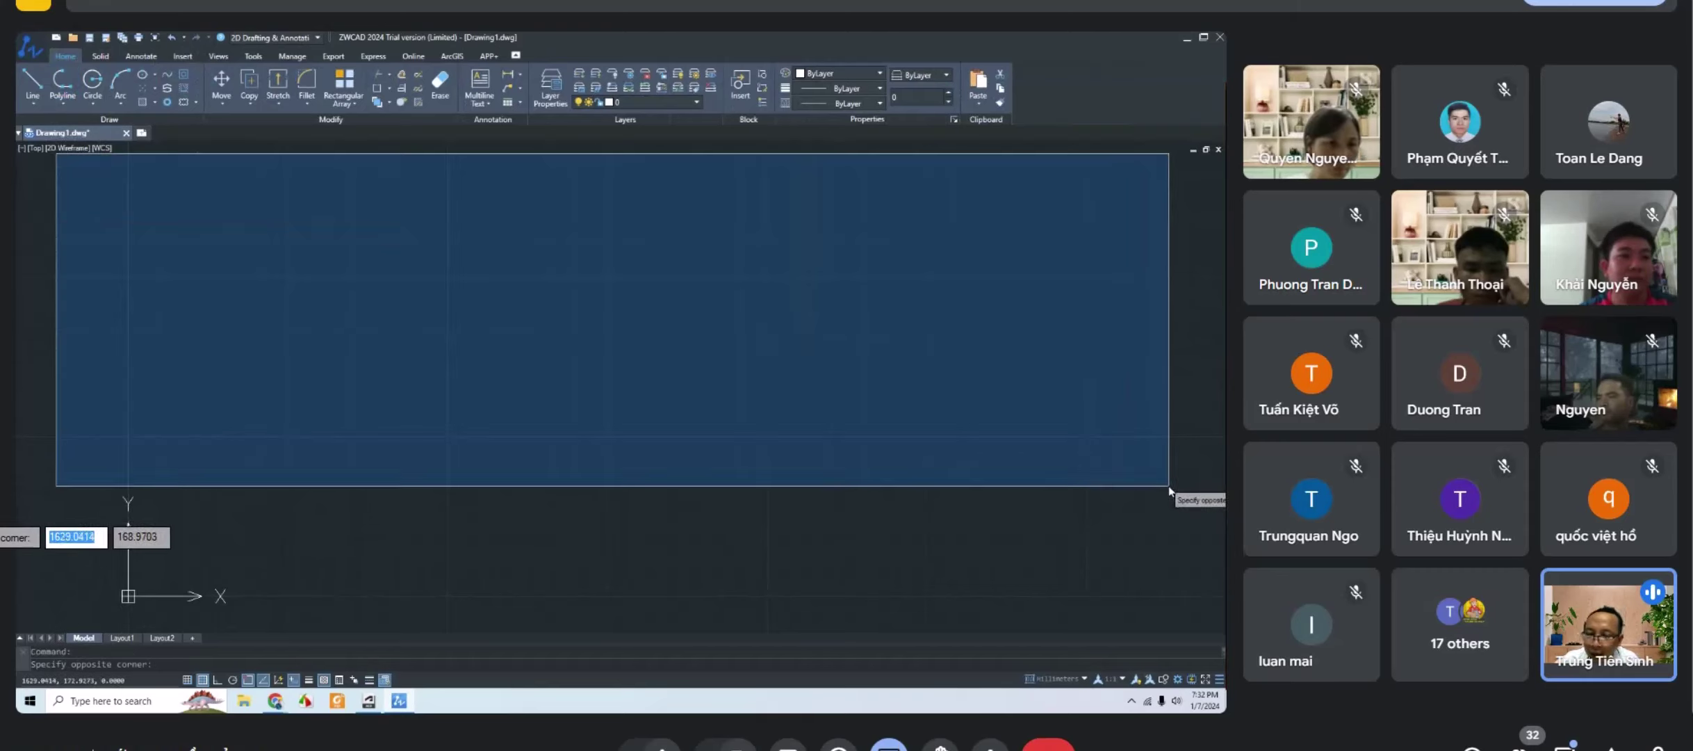
{"action": "left_click", "coordinate": [1207, 621]}
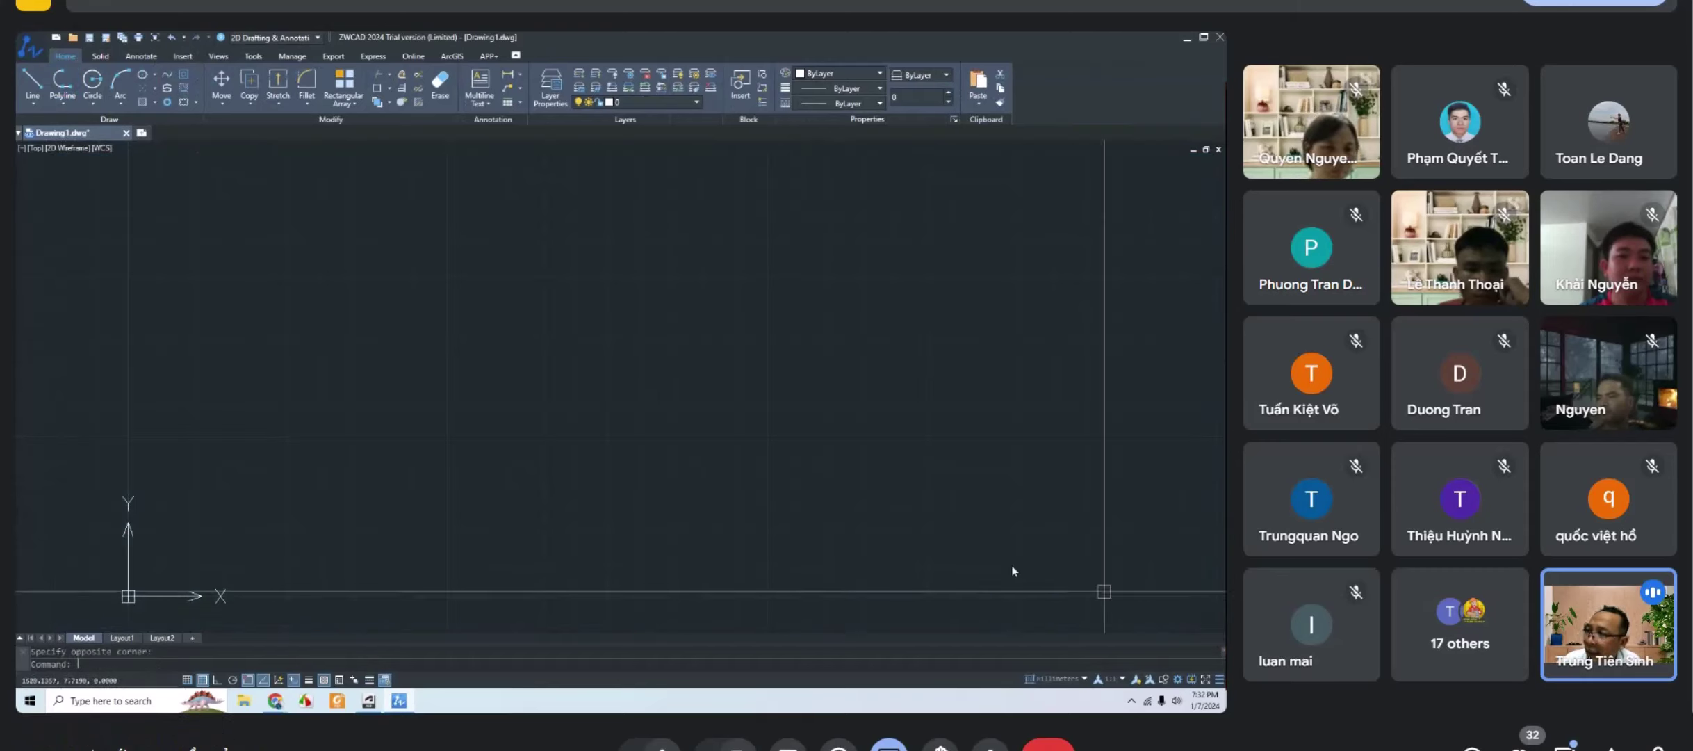
{"action": "left_click", "coordinate": [24, 48]}
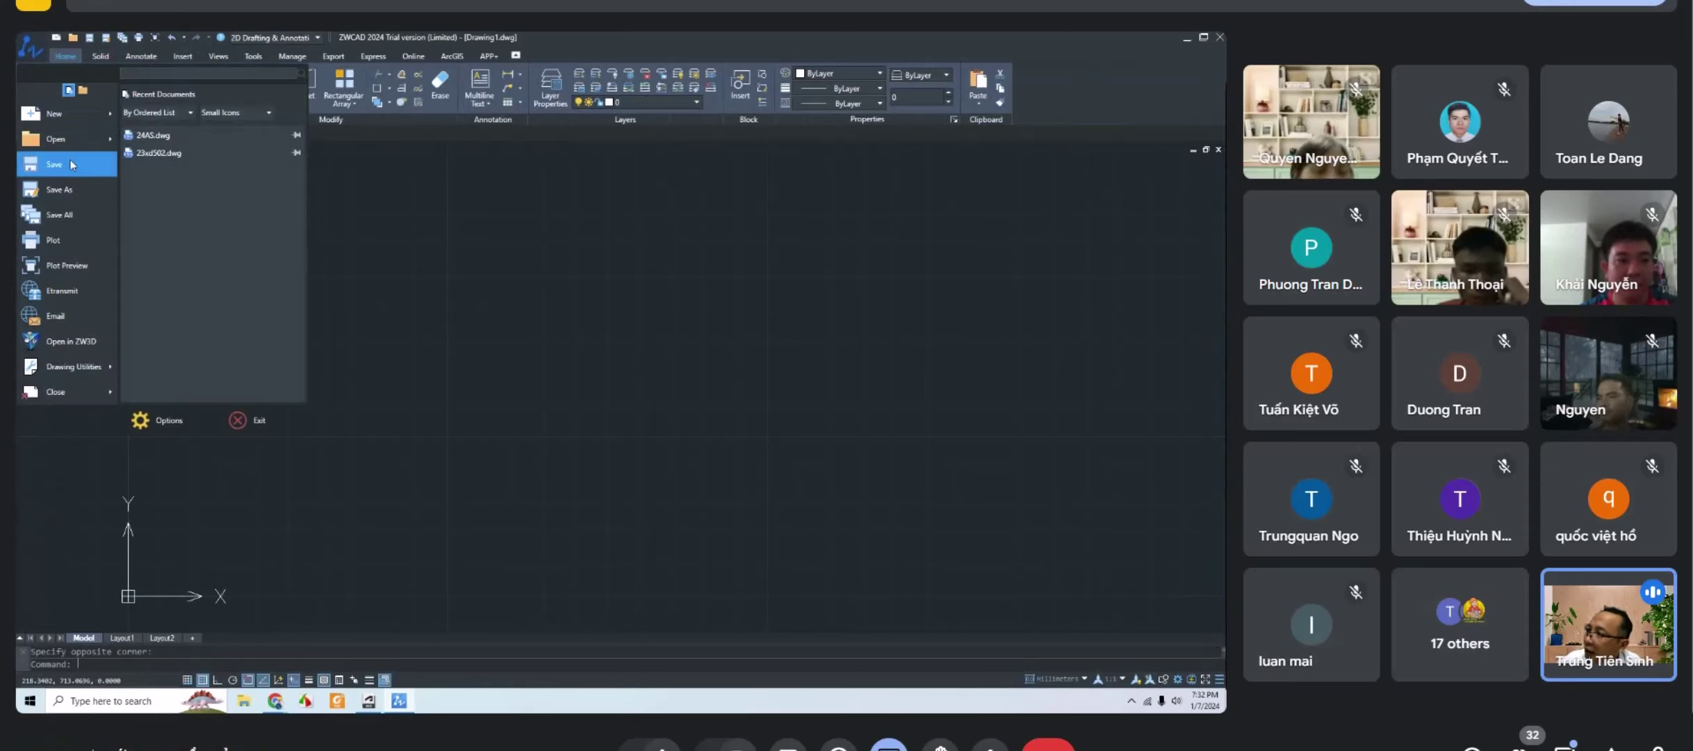
Try a recent drawing, dismiss the file-not-found error, and browse to Local Disk (D:).
{"action": "left_click", "coordinate": [175, 153]}
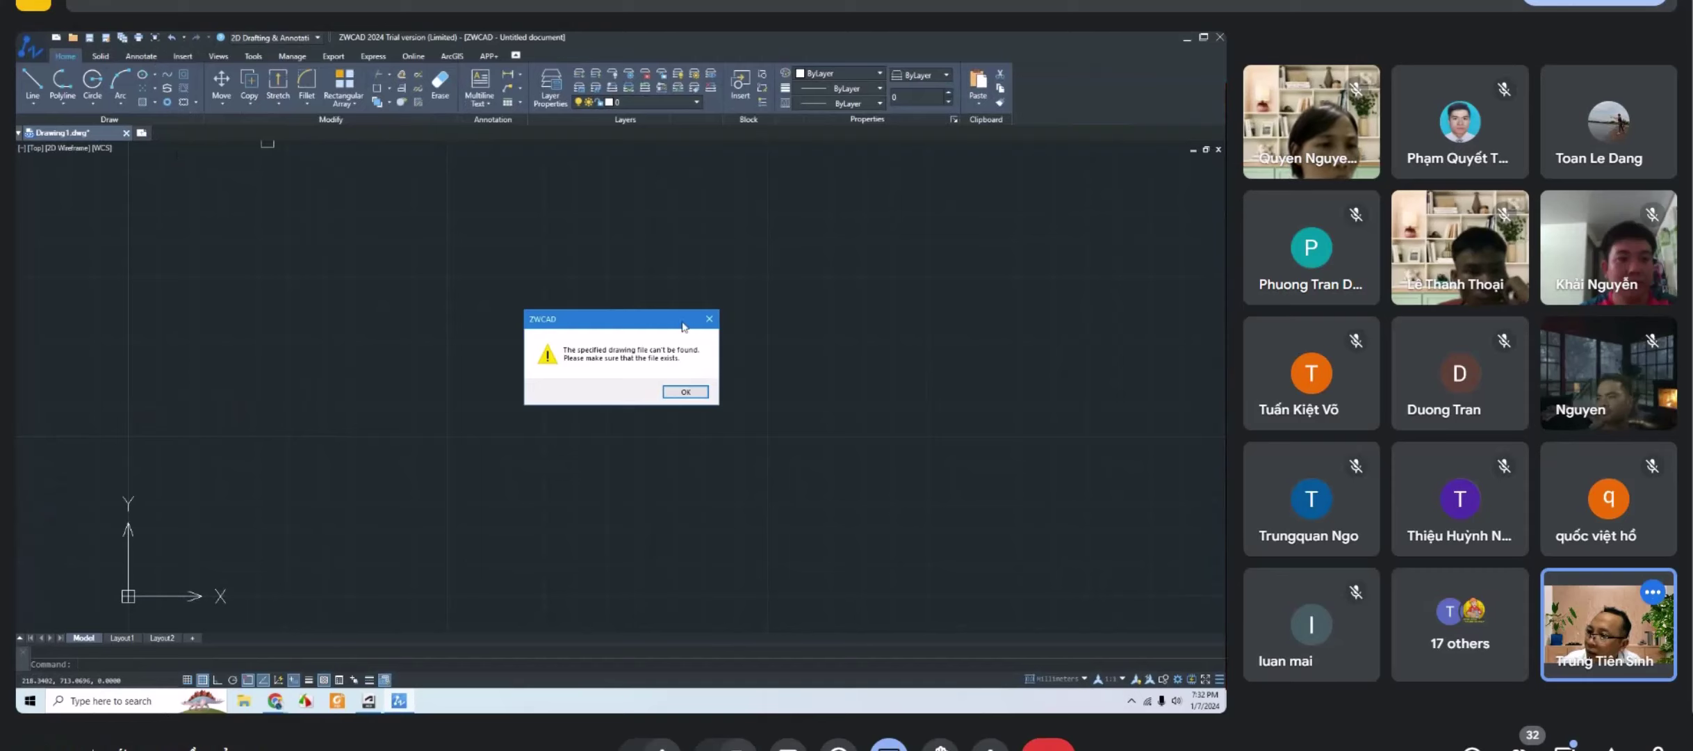
{"action": "left_click", "coordinate": [709, 318]}
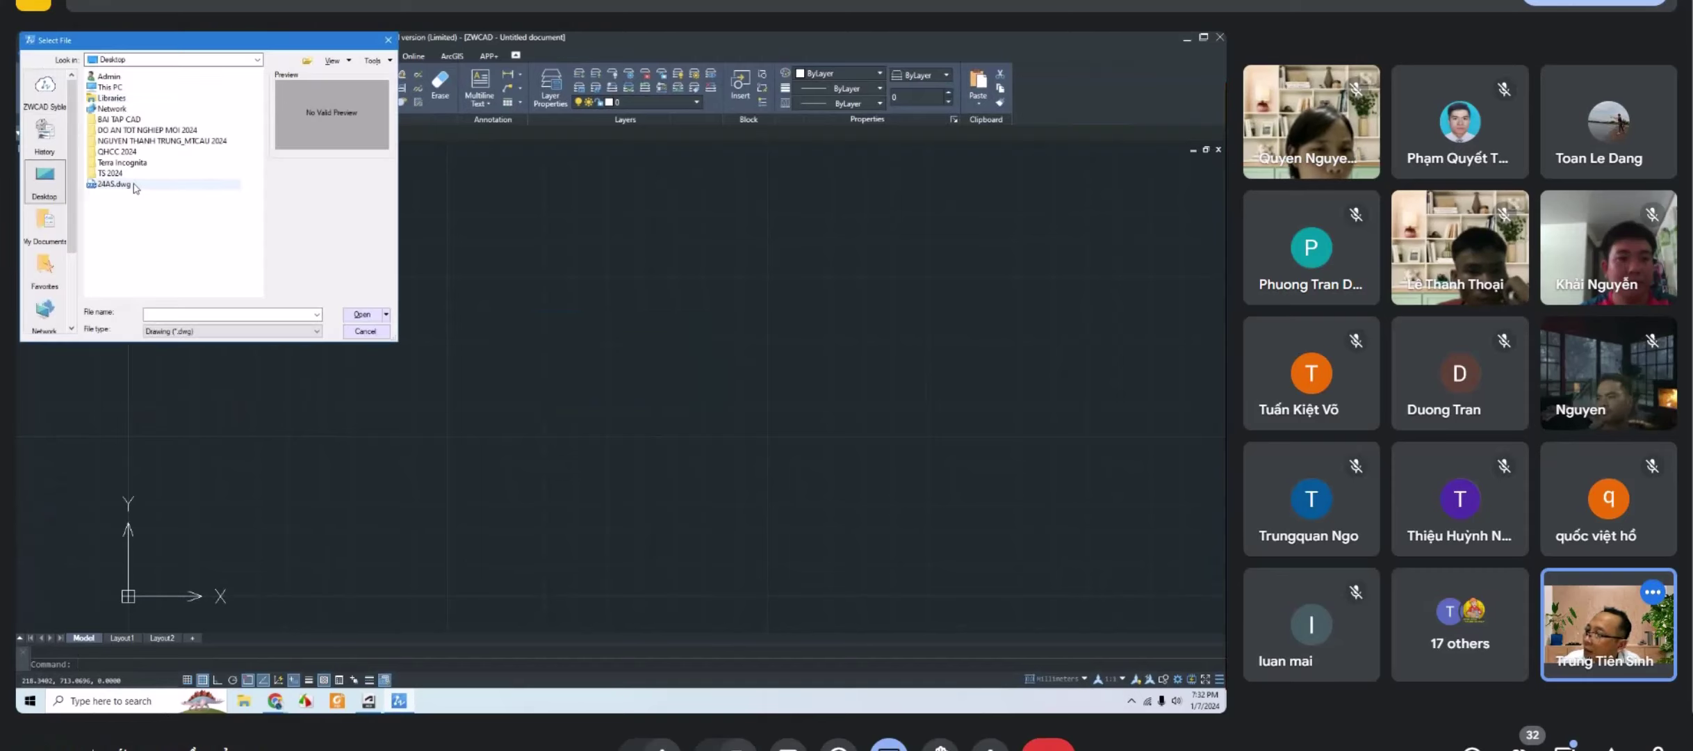
{"action": "double_click", "coordinate": [128, 130]}
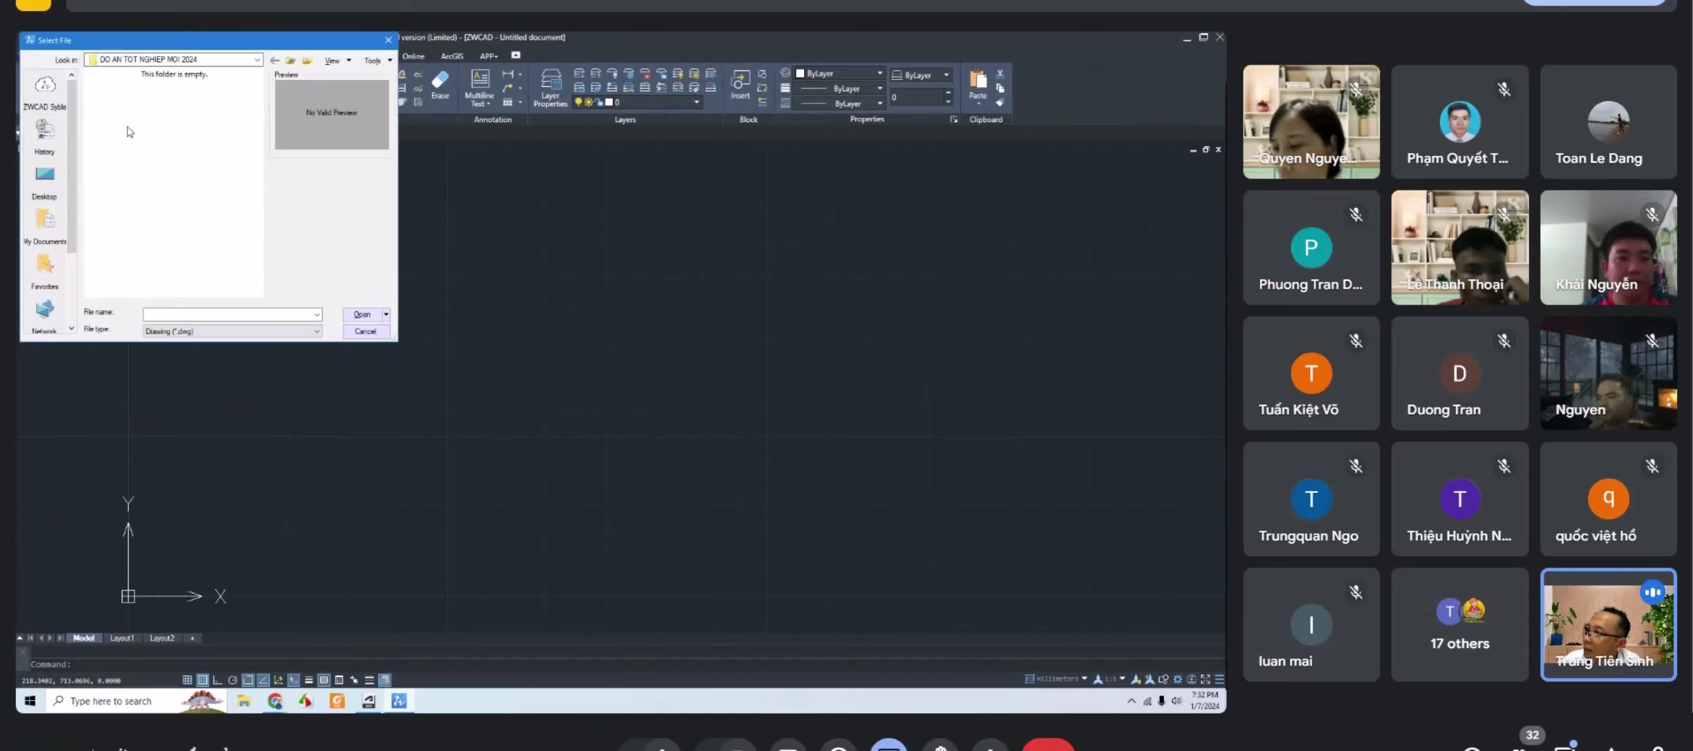
{"action": "left_click", "coordinate": [132, 59]}
{"action": "left_click", "coordinate": [133, 224]}
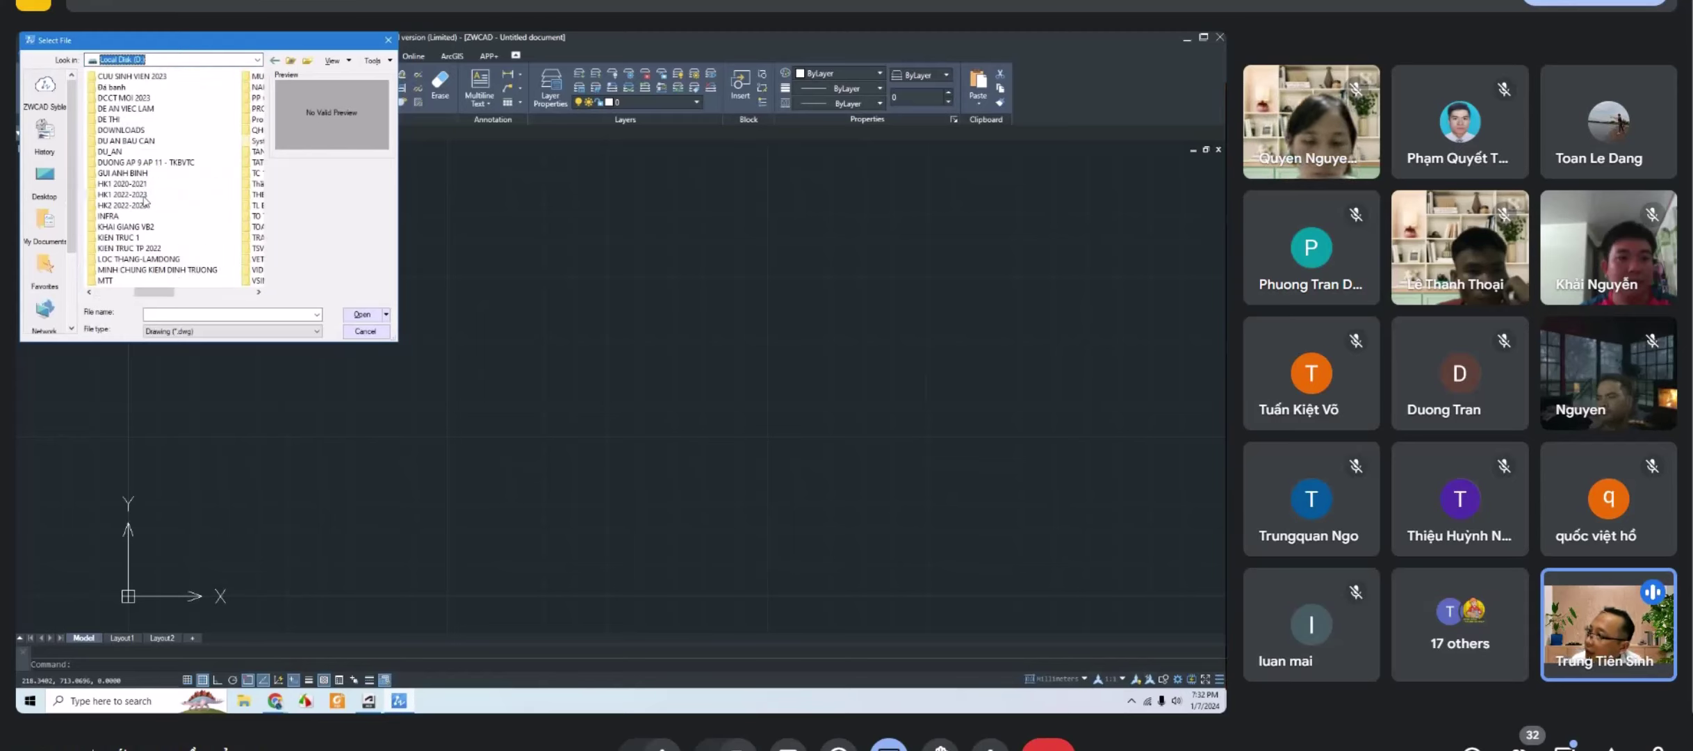
Preview the D: drawings and open BAI TAP.dwg.
{"action": "scroll", "coordinate": [144, 201], "scroll_direction": "down", "scroll_amount": 2}
{"action": "scroll", "coordinate": [146, 201], "scroll_direction": "down", "scroll_amount": 3}
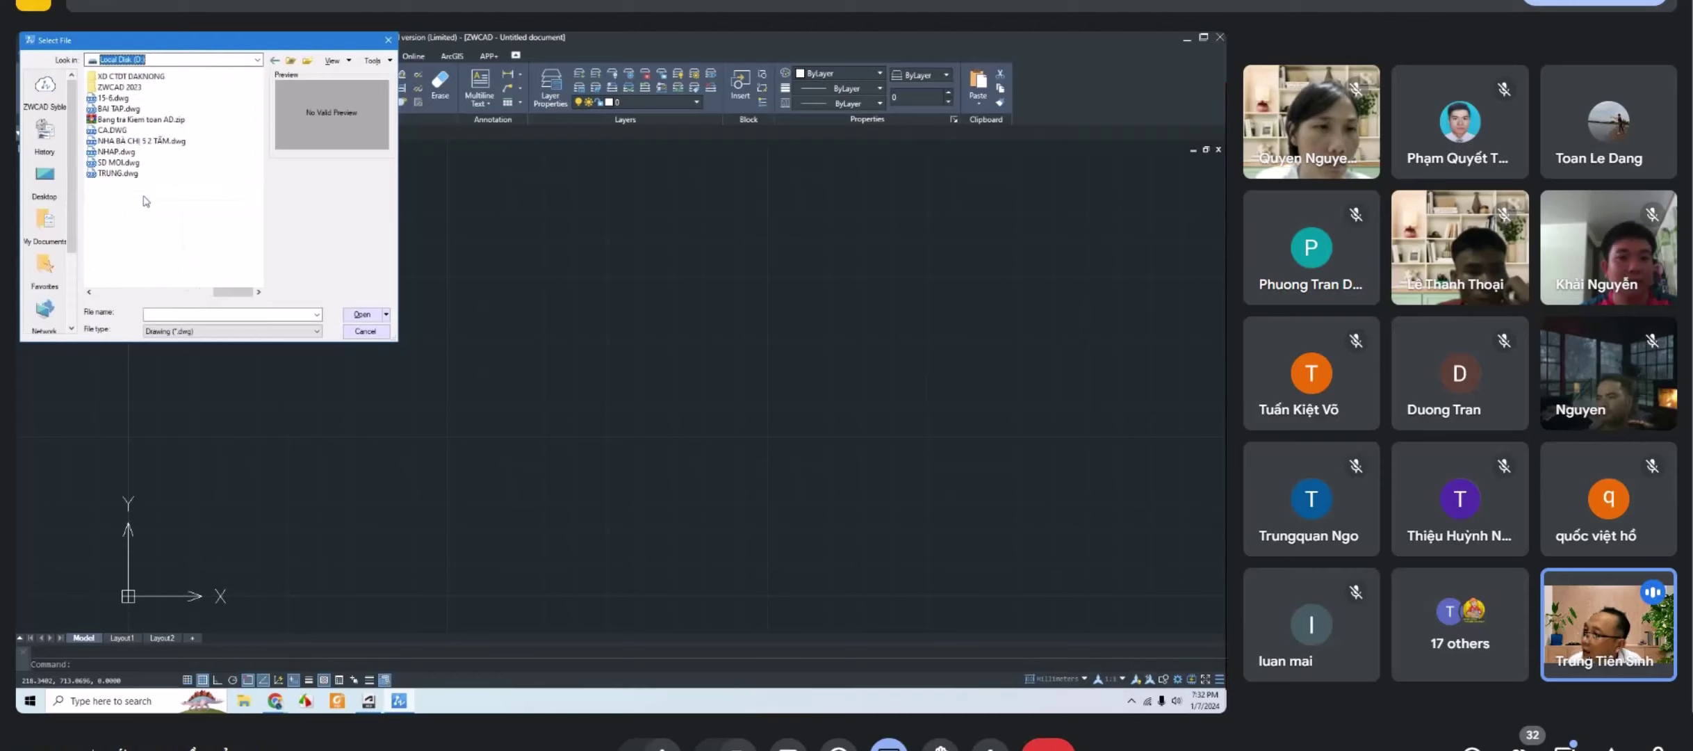
{"action": "left_click", "coordinate": [129, 141]}
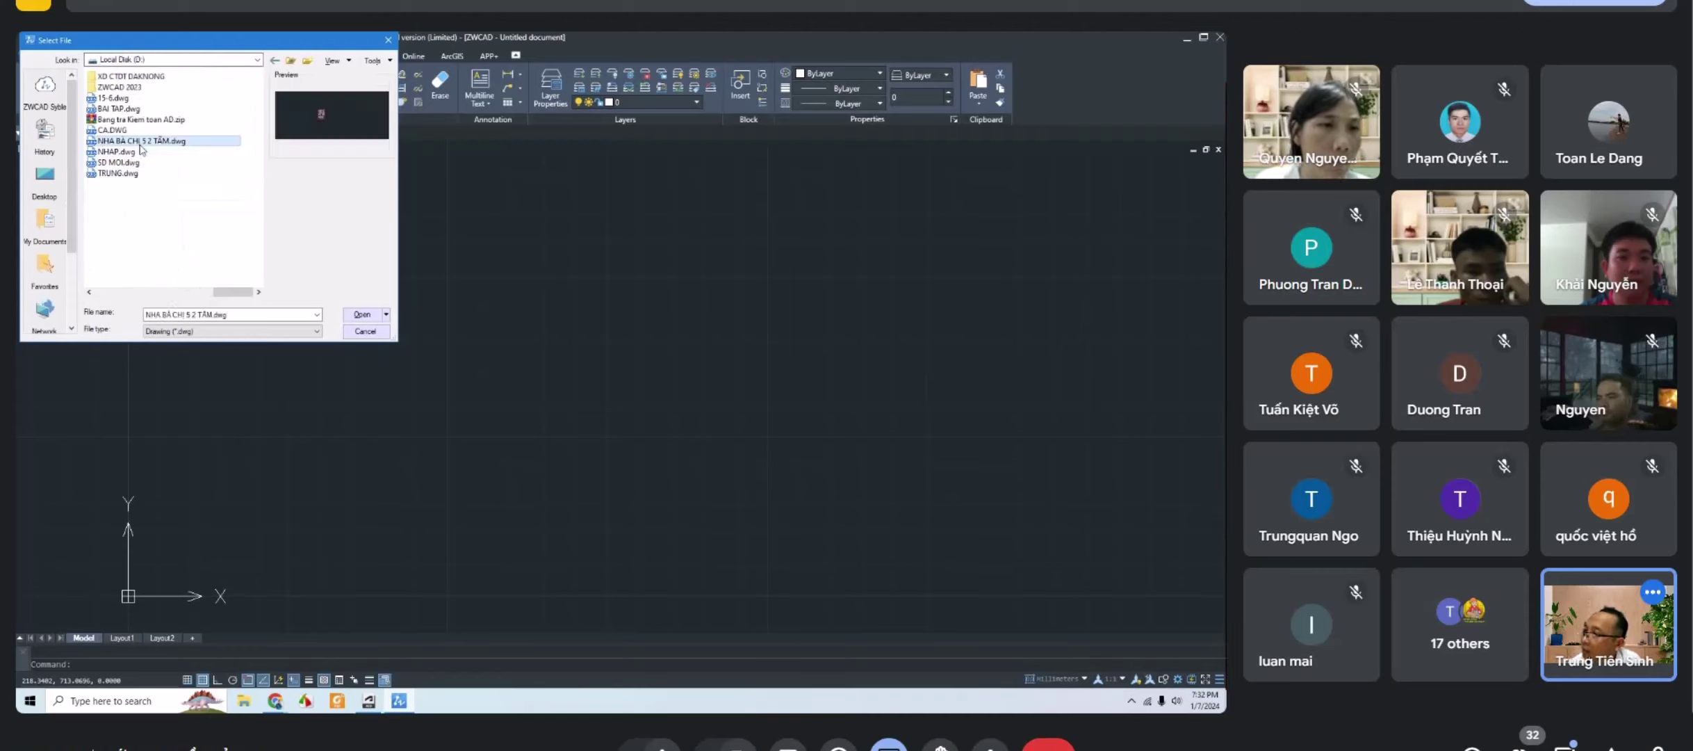
{"action": "left_click", "coordinate": [127, 162]}
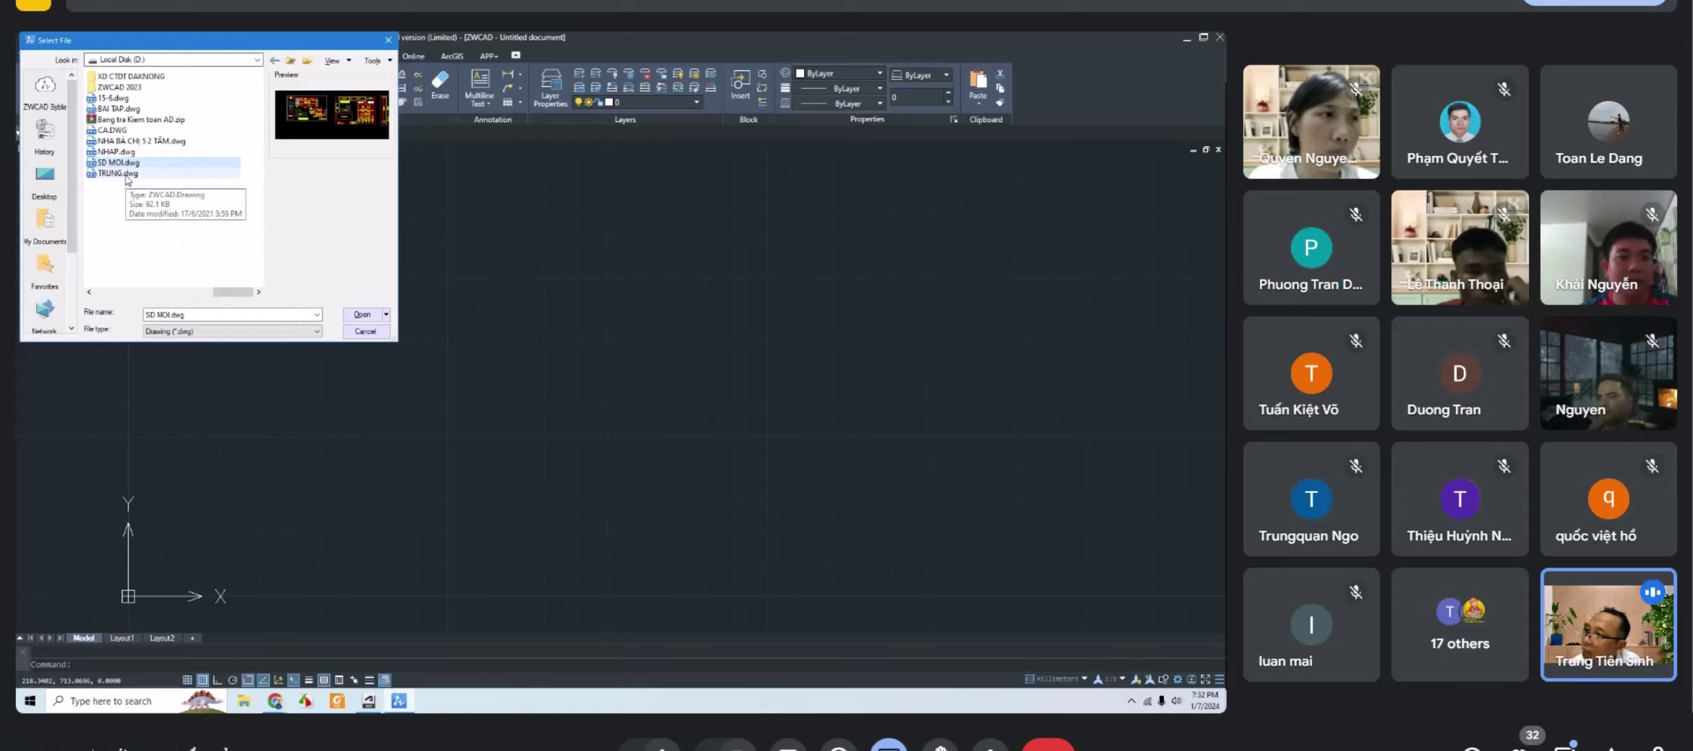
{"action": "left_click", "coordinate": [125, 174]}
{"action": "left_click", "coordinate": [118, 109]}
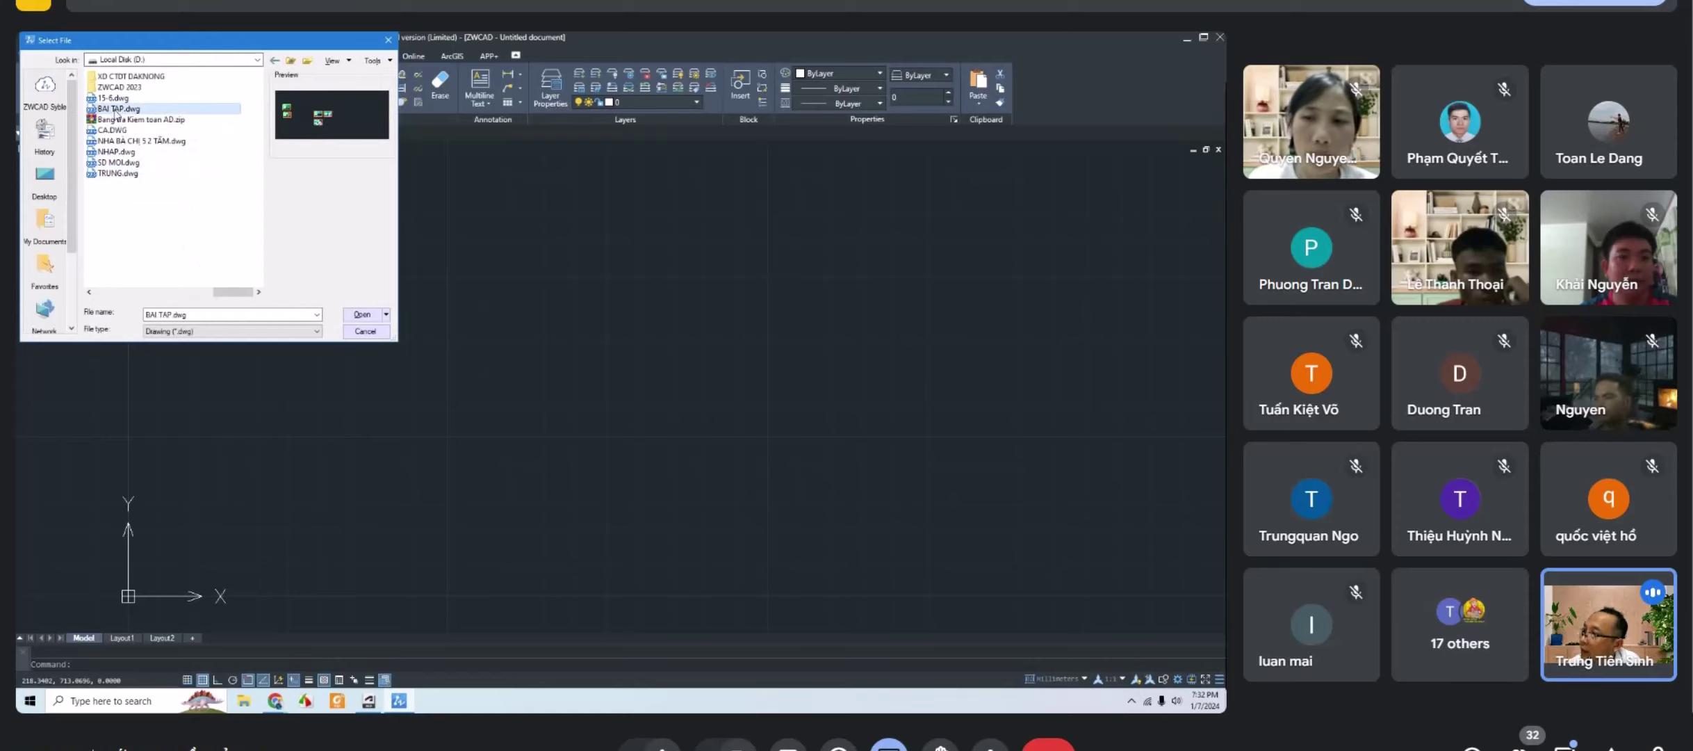
{"action": "left_click", "coordinate": [356, 314]}
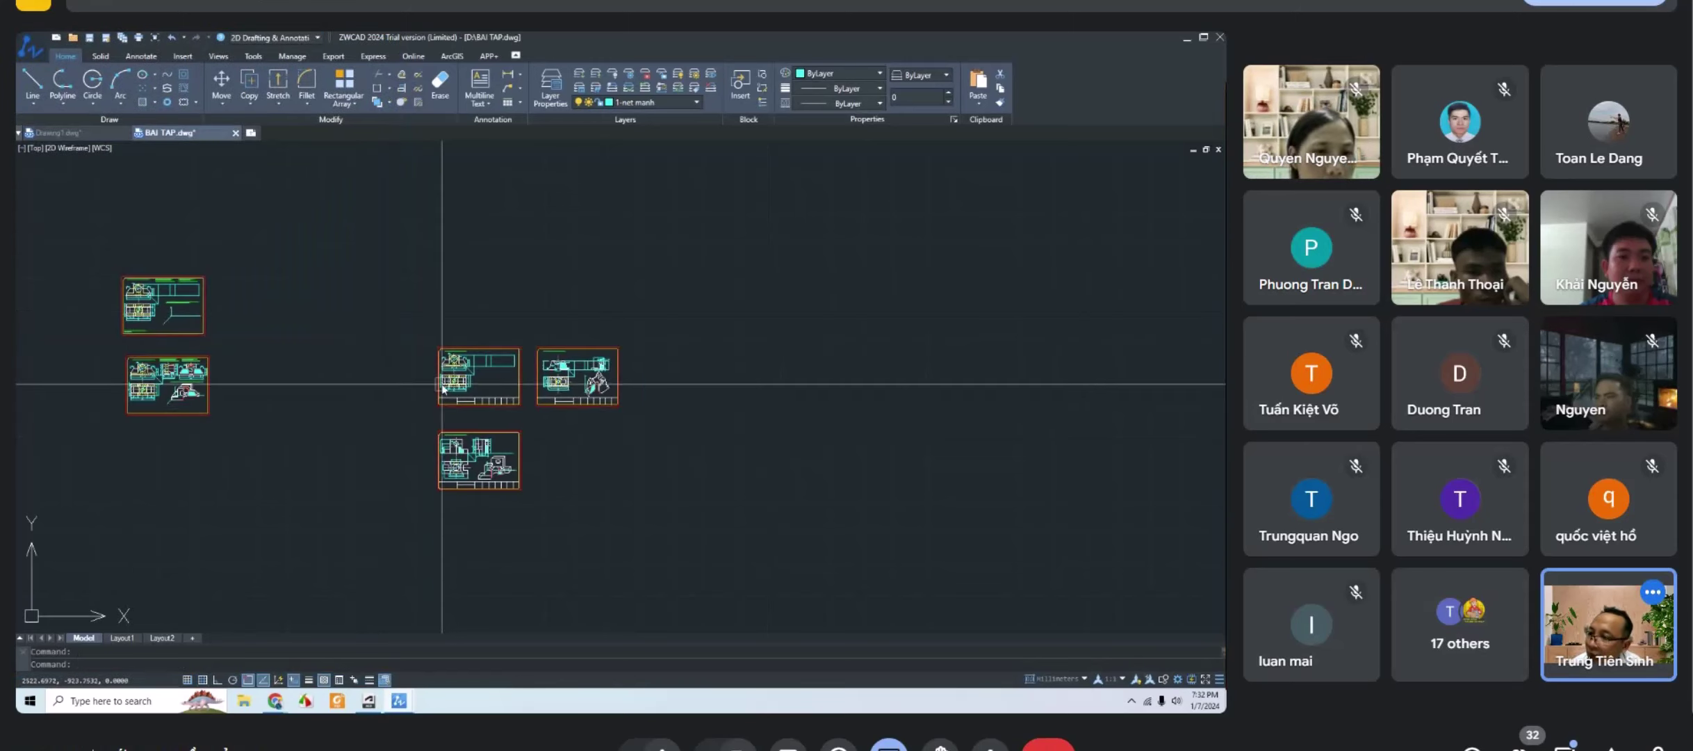
Zoom and pan through the BAI TAP.dwg sheets, including the second sheet's isometric view.
{"action": "scroll", "coordinate": [594, 332], "scroll_direction": "up", "scroll_amount": 5}
{"action": "scroll", "coordinate": [541, 354], "scroll_direction": "up", "scroll_amount": 2}
{"action": "scroll", "coordinate": [577, 349], "scroll_direction": "up", "scroll_amount": 1}
{"action": "scroll", "coordinate": [470, 345], "scroll_direction": "up", "scroll_amount": 4}
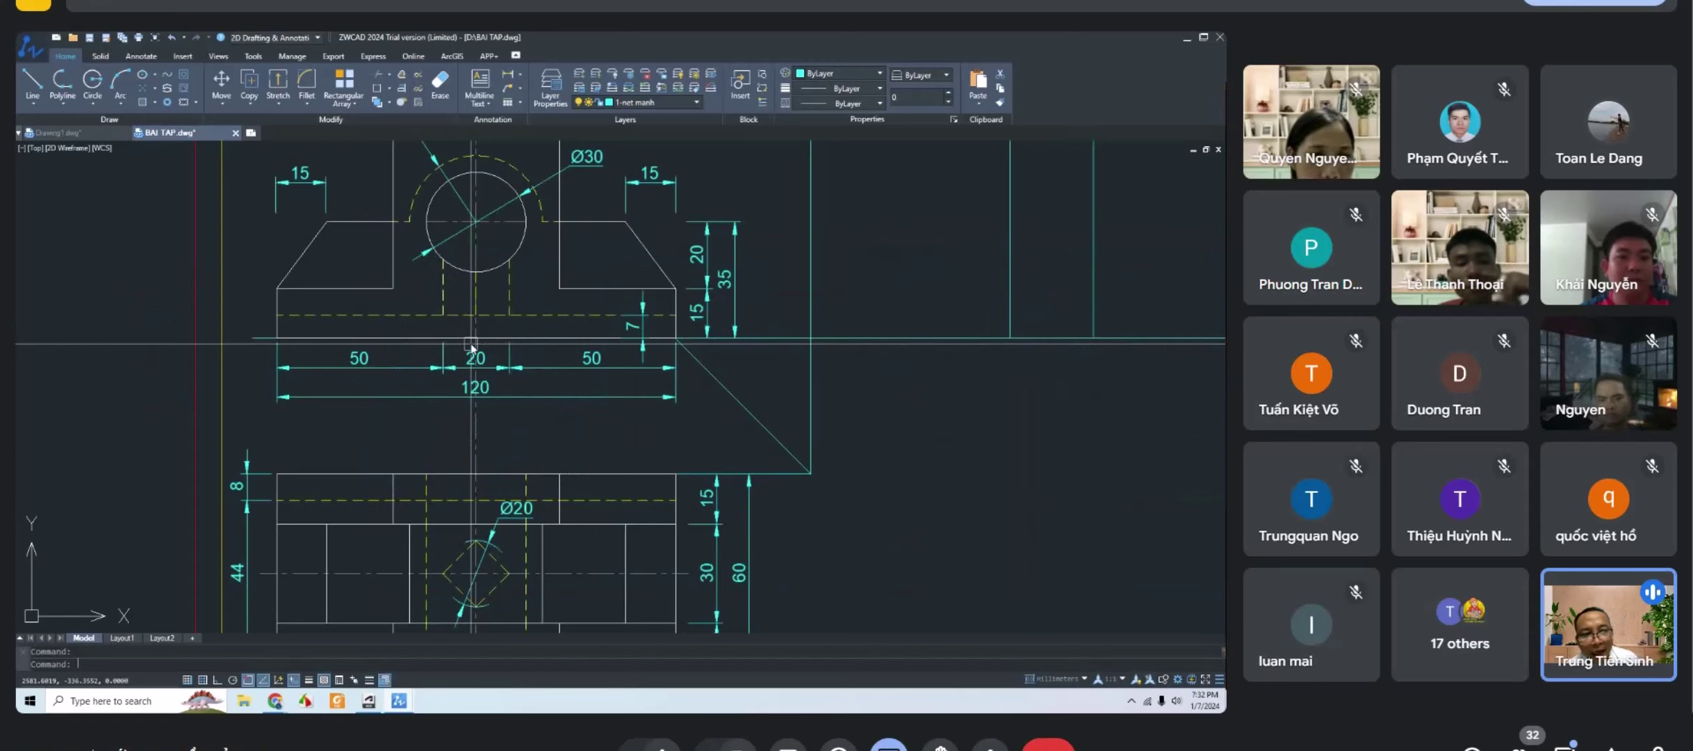
{"action": "scroll", "coordinate": [471, 345], "scroll_direction": "down", "scroll_amount": 2}
{"action": "scroll", "coordinate": [470, 346], "scroll_direction": "down", "scroll_amount": 1}
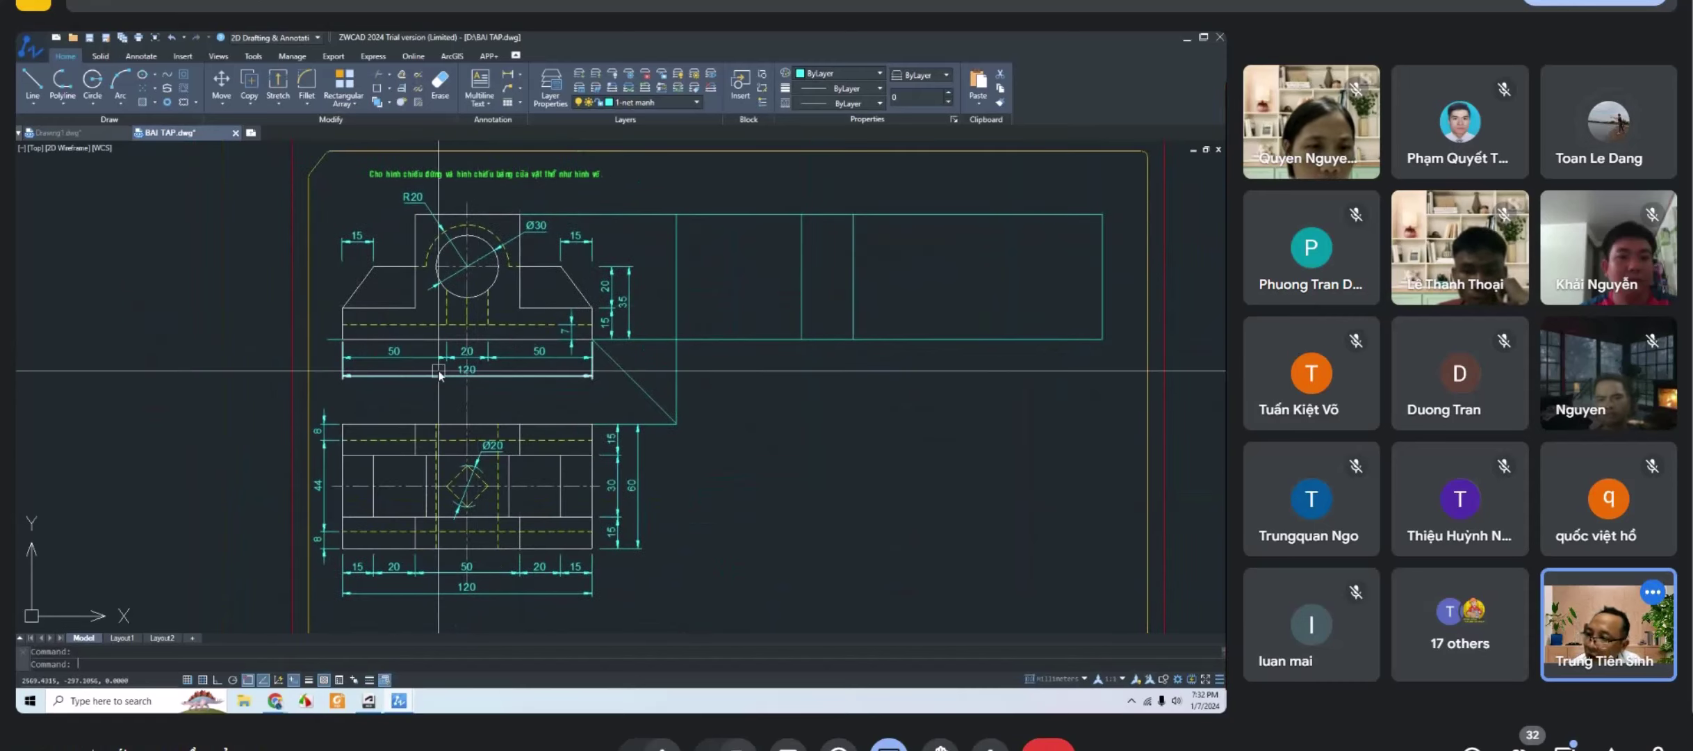
{"action": "scroll", "coordinate": [570, 381], "scroll_direction": "down", "scroll_amount": 1}
{"action": "middle_click_drag", "start_coordinate": [506, 375], "coordinate": [76, 361]}
{"action": "scroll", "coordinate": [772, 379], "scroll_direction": "up", "scroll_amount": 5}
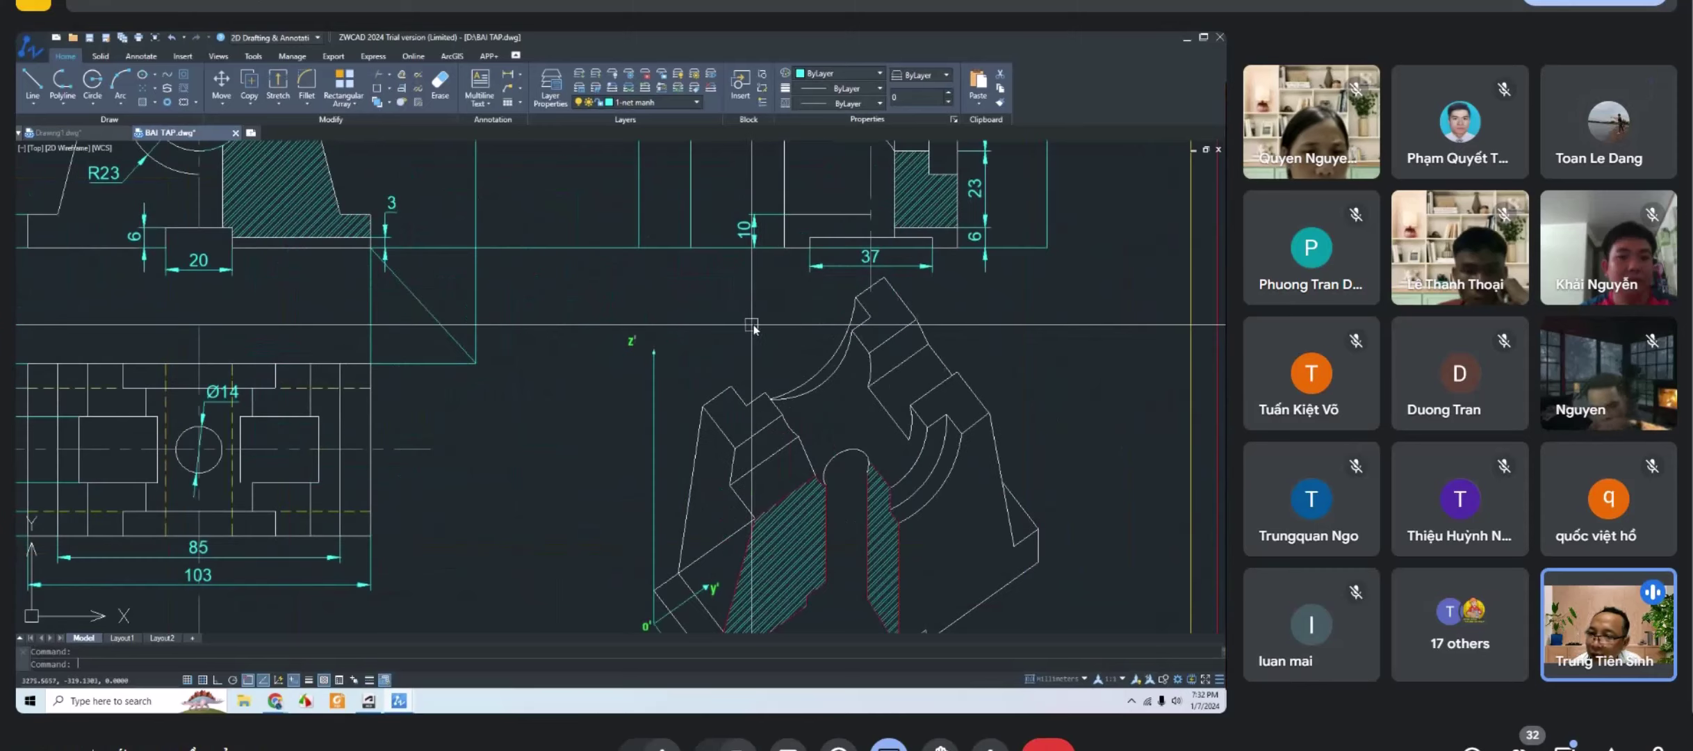
{"action": "scroll", "coordinate": [883, 409], "scroll_direction": "down", "scroll_amount": 2}
{"action": "middle_click_drag", "start_coordinate": [884, 410], "coordinate": [904, 421]}
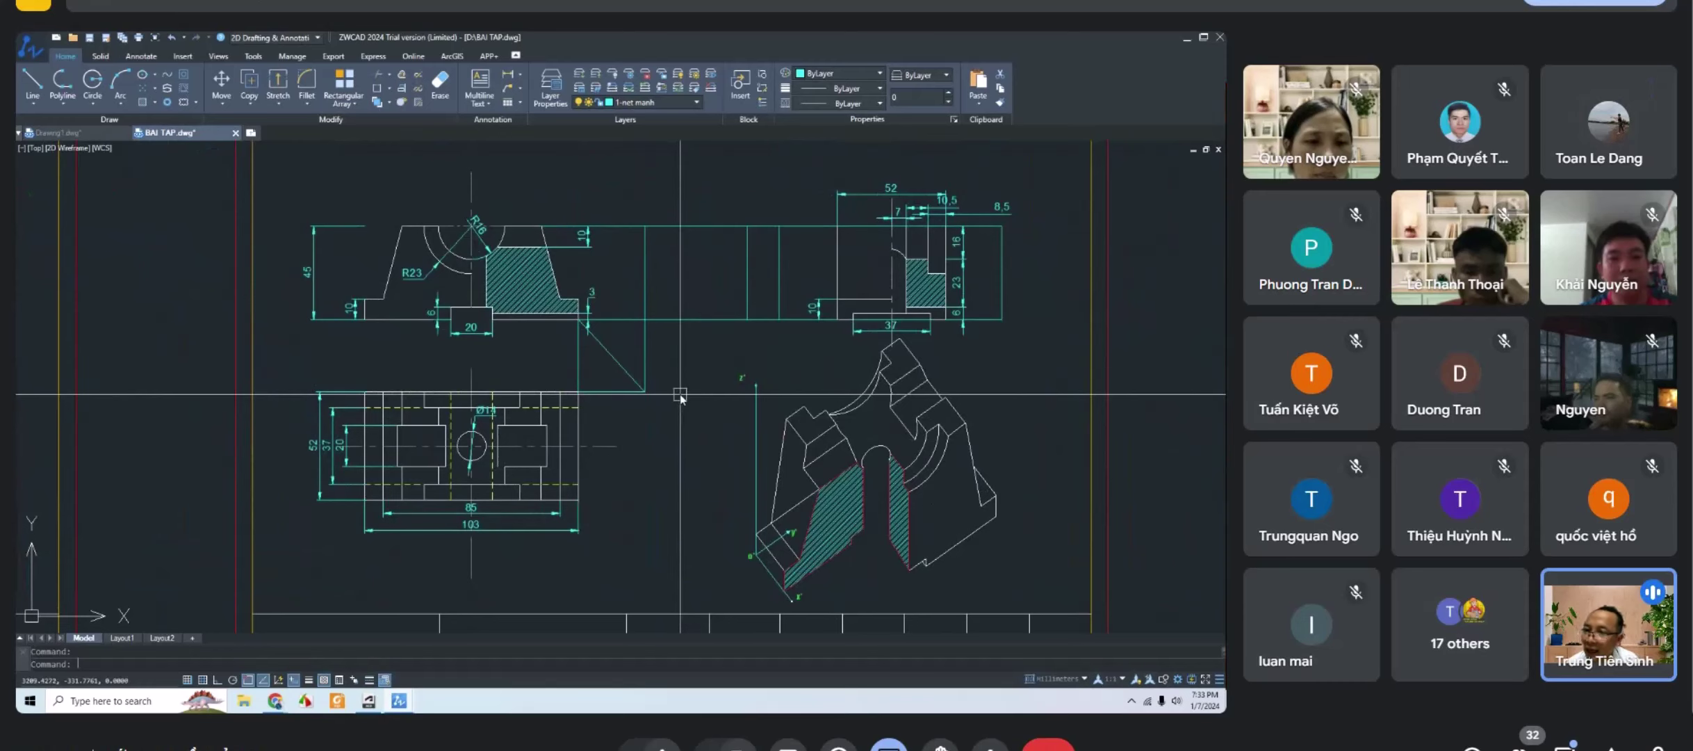
{"action": "scroll", "coordinate": [680, 396], "scroll_direction": "down", "scroll_amount": 3}
{"action": "scroll", "coordinate": [667, 402], "scroll_direction": "down", "scroll_amount": 1}
{"action": "scroll", "coordinate": [651, 404], "scroll_direction": "up", "scroll_amount": 6}
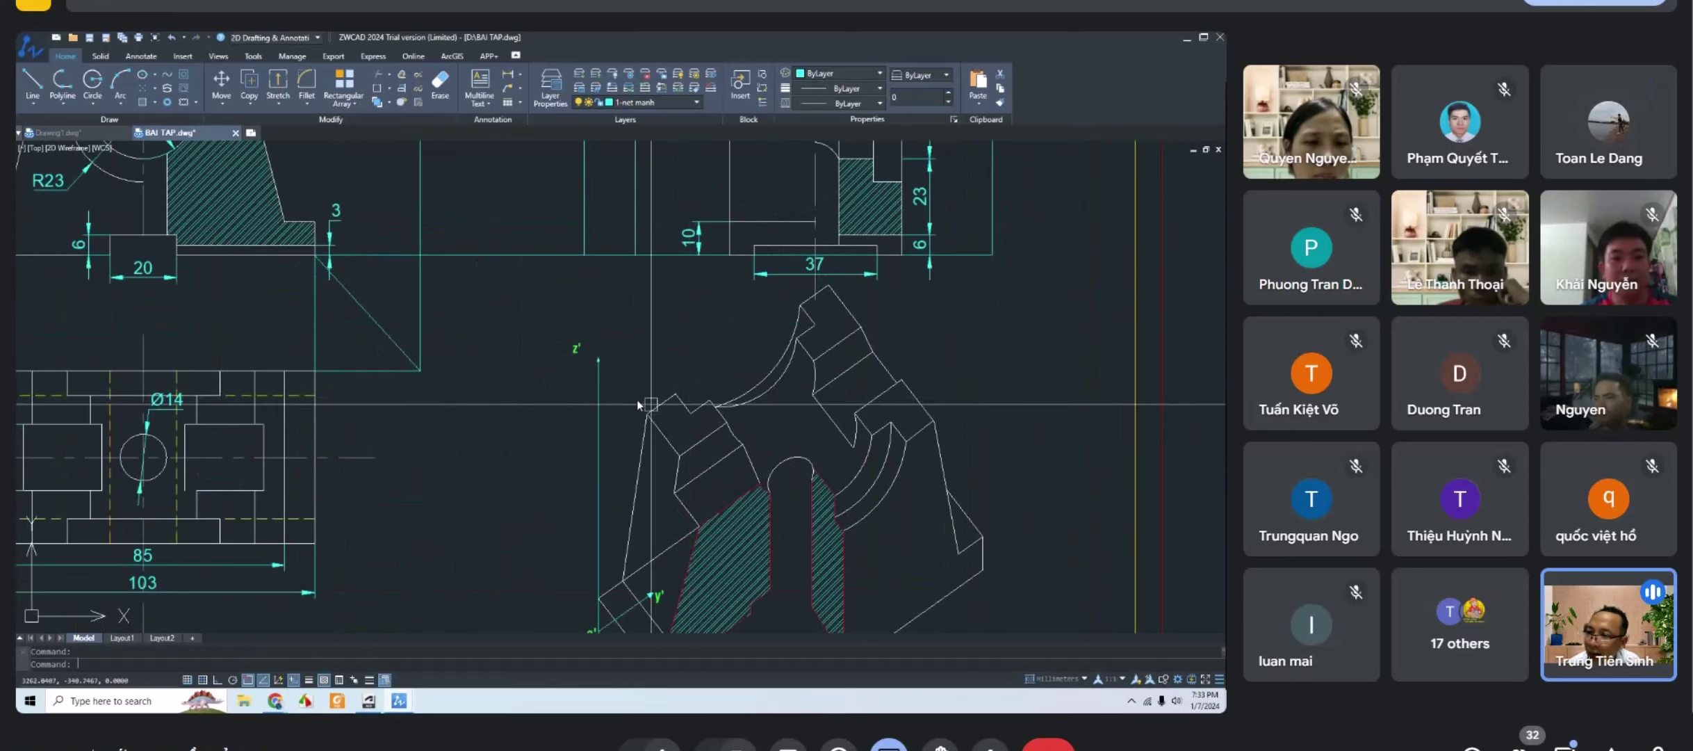
{"action": "scroll", "coordinate": [638, 404], "scroll_direction": "down", "scroll_amount": 3}
{"action": "scroll", "coordinate": [672, 413], "scroll_direction": "down", "scroll_amount": 1}
{"action": "middle_click_drag", "start_coordinate": [672, 413], "coordinate": [731, 413]}
Keep zooming around the remaining exercise sheets, recentre one, then close the BAI TAP.dwg tab.
{"action": "scroll", "coordinate": [786, 406], "scroll_direction": "up", "scroll_amount": 1}
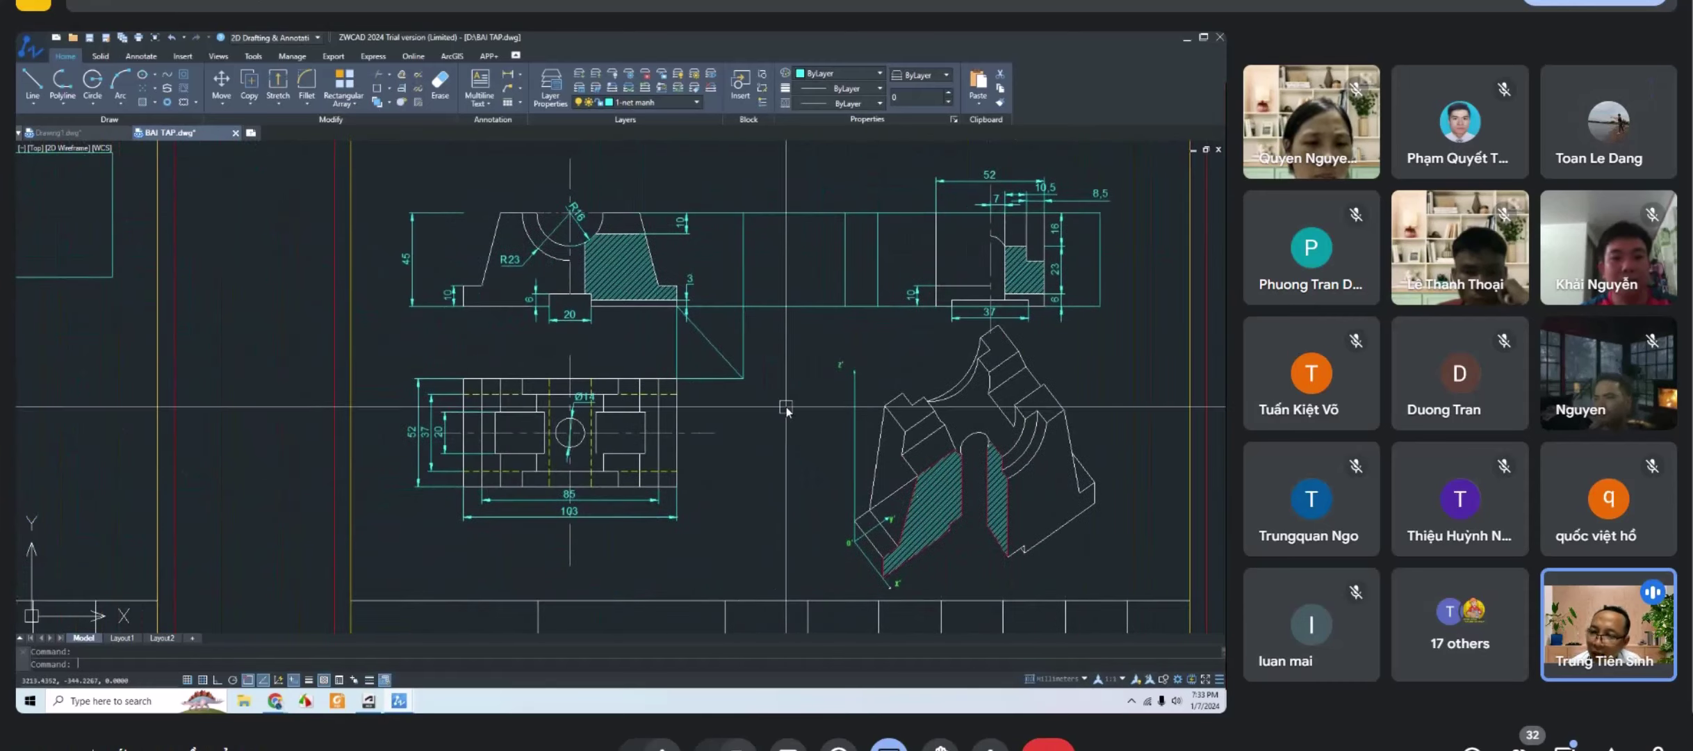
{"action": "scroll", "coordinate": [785, 406], "scroll_direction": "down", "scroll_amount": 1}
{"action": "scroll", "coordinate": [785, 406], "scroll_direction": "down", "scroll_amount": 2}
{"action": "scroll", "coordinate": [824, 428], "scroll_direction": "up", "scroll_amount": 2}
{"action": "scroll", "coordinate": [624, 425], "scroll_direction": "down", "scroll_amount": 3}
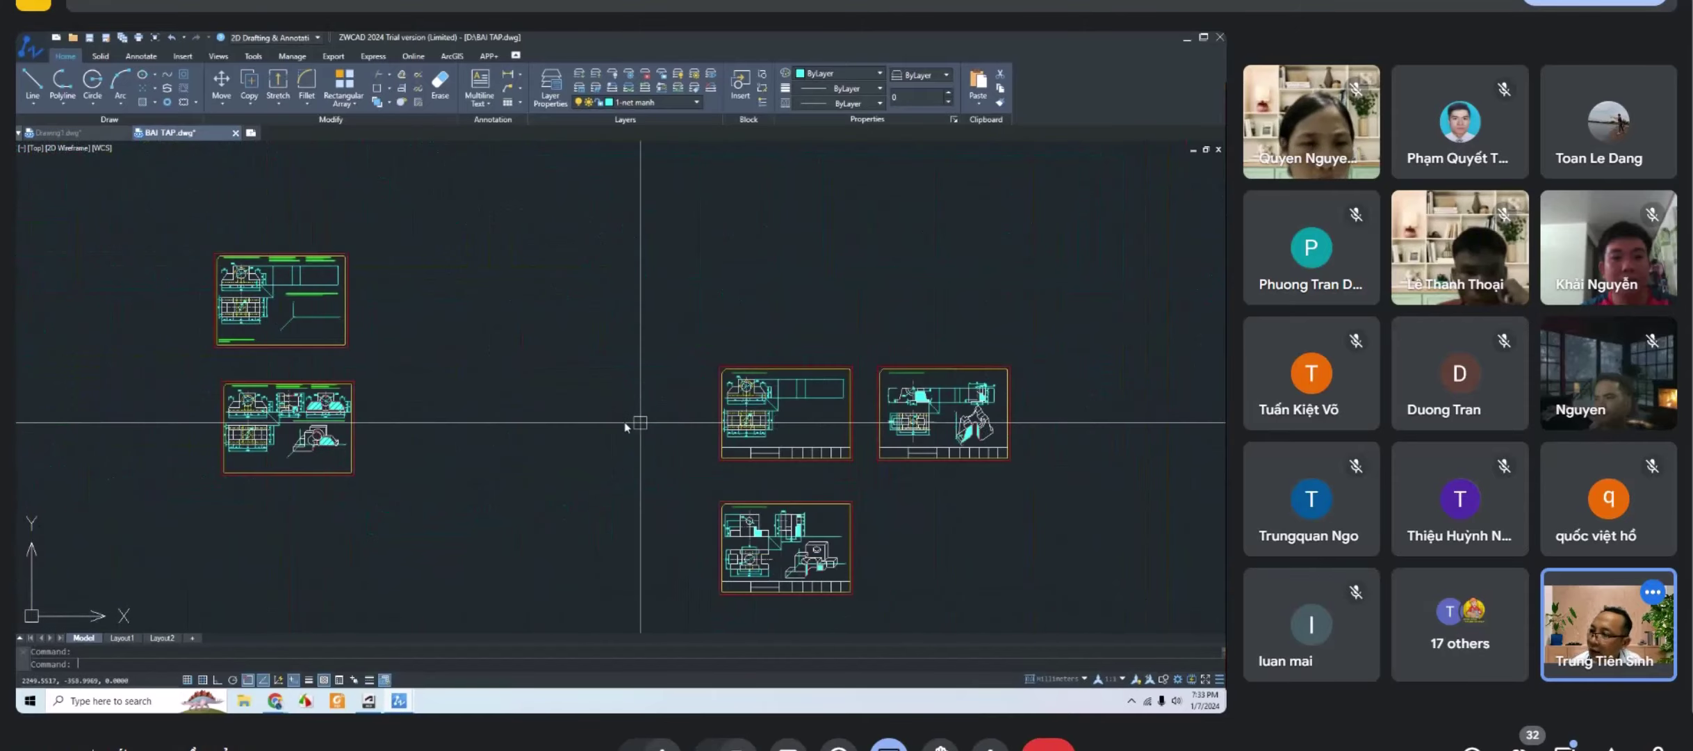
{"action": "scroll", "coordinate": [452, 426], "scroll_direction": "up", "scroll_amount": 6}
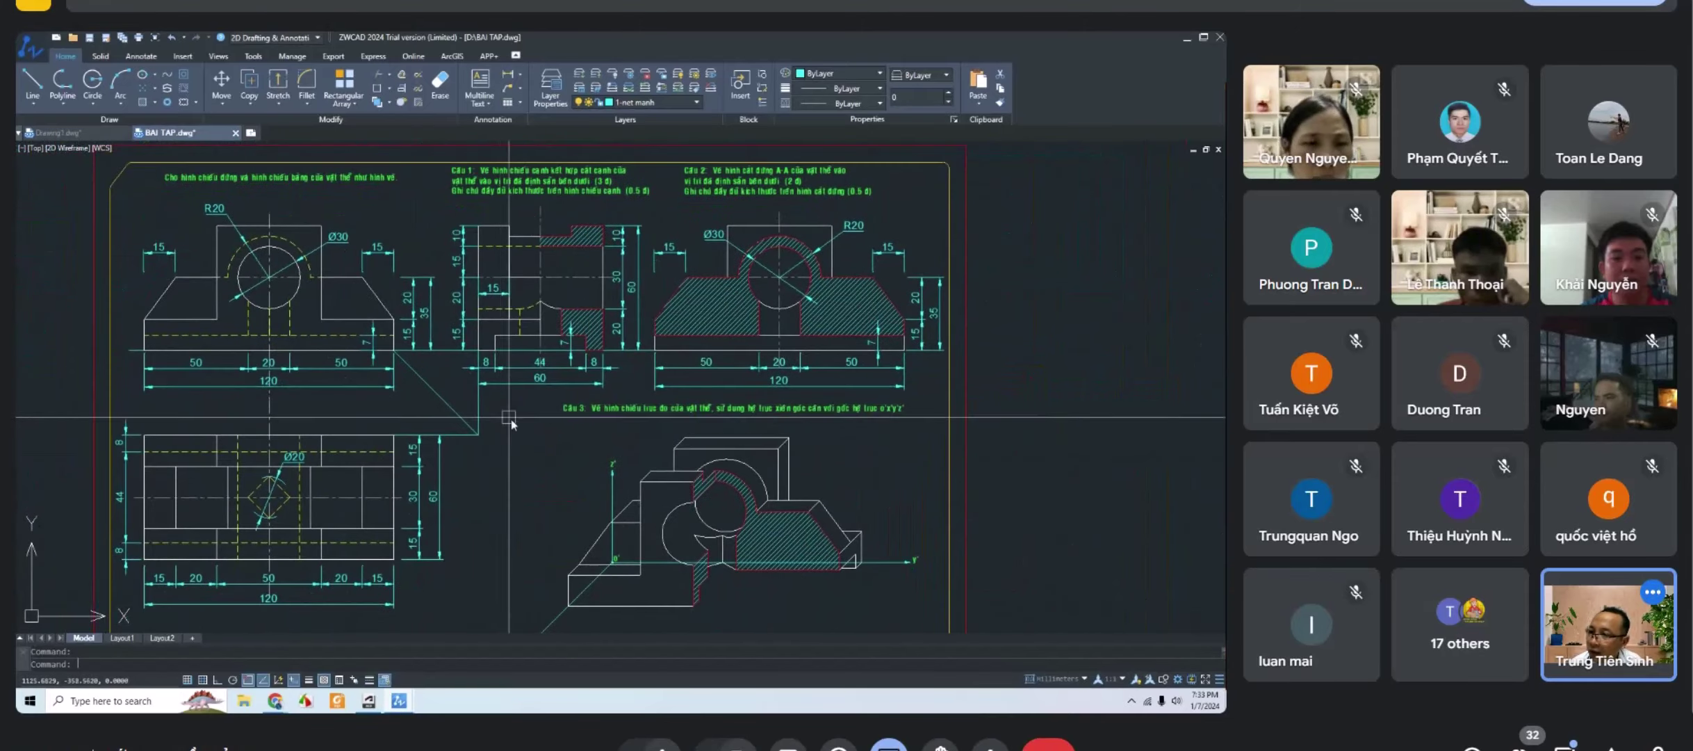
{"action": "scroll", "coordinate": [519, 425], "scroll_direction": "up", "scroll_amount": 1}
{"action": "scroll", "coordinate": [518, 425], "scroll_direction": "up", "scroll_amount": 1}
{"action": "scroll", "coordinate": [586, 423], "scroll_direction": "up", "scroll_amount": 1}
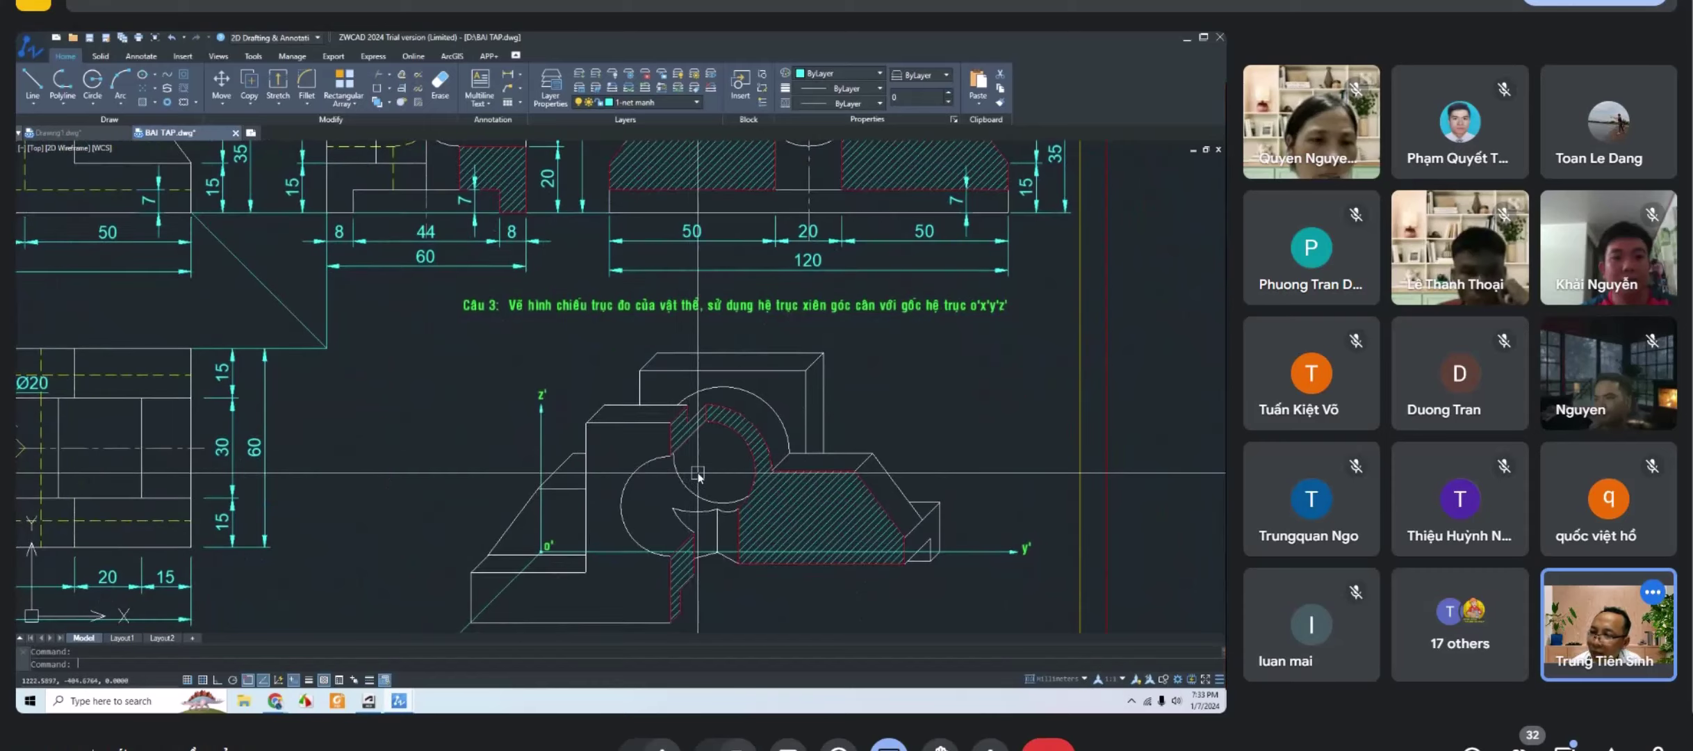
{"action": "scroll", "coordinate": [699, 476], "scroll_direction": "down", "scroll_amount": 2}
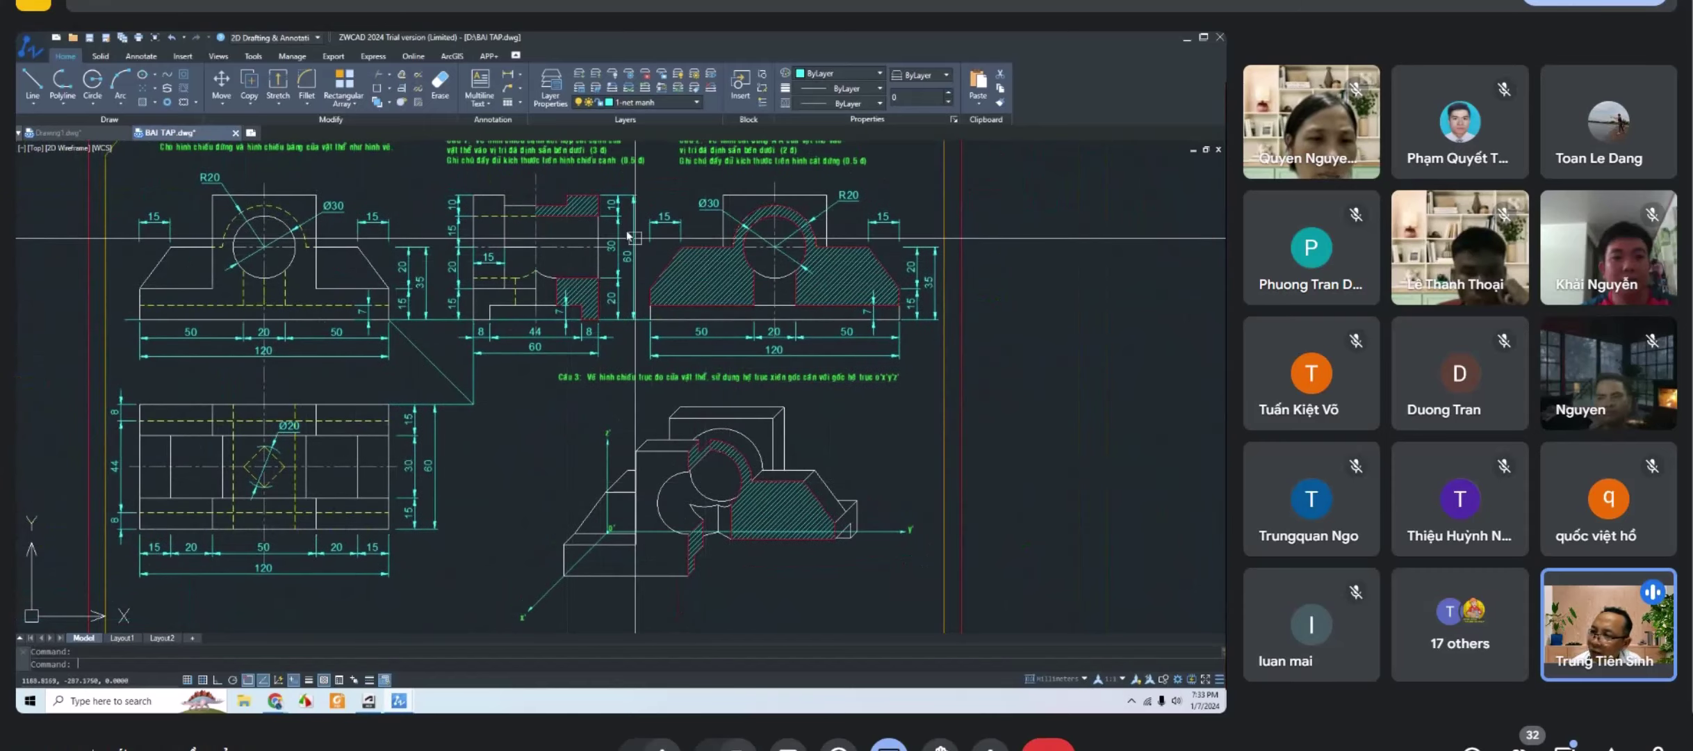
{"action": "scroll", "coordinate": [582, 369], "scroll_direction": "down", "scroll_amount": 2}
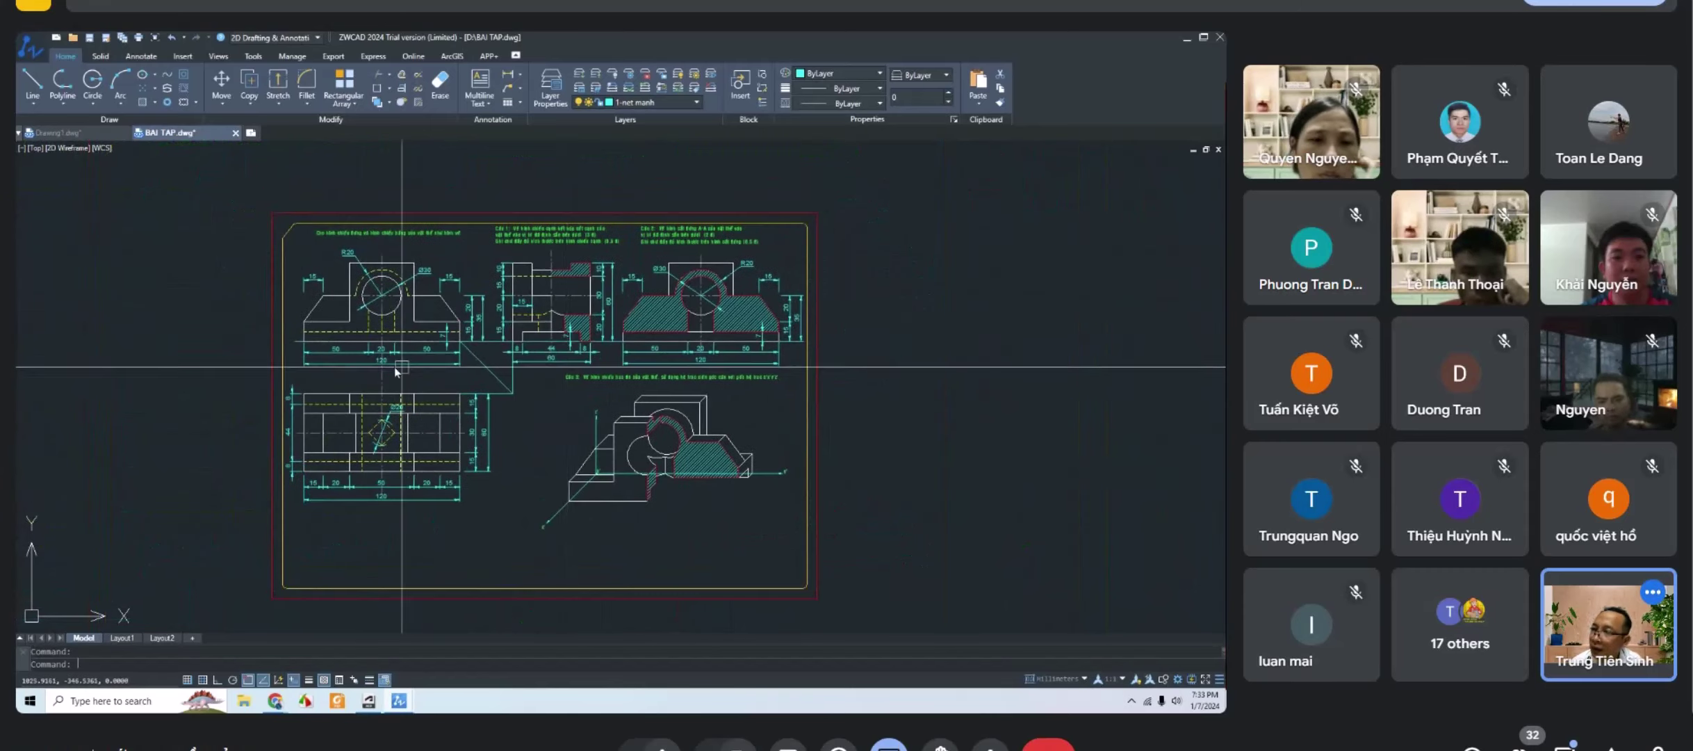
{"action": "scroll", "coordinate": [396, 370], "scroll_direction": "up", "scroll_amount": 3}
{"action": "scroll", "coordinate": [486, 278], "scroll_direction": "up", "scroll_amount": 1}
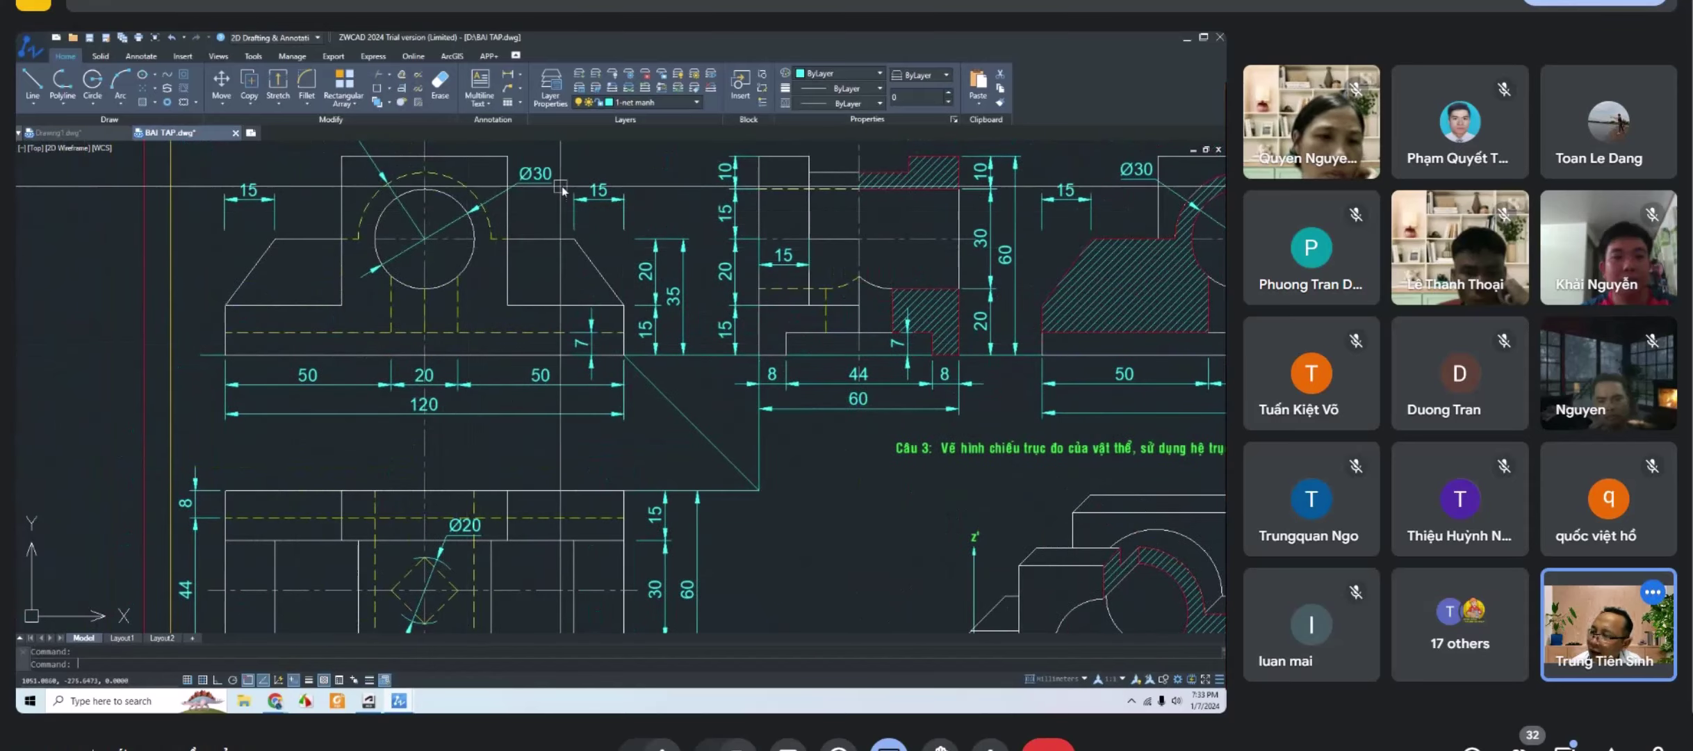
{"action": "scroll", "coordinate": [648, 411], "scroll_direction": "down", "scroll_amount": 2}
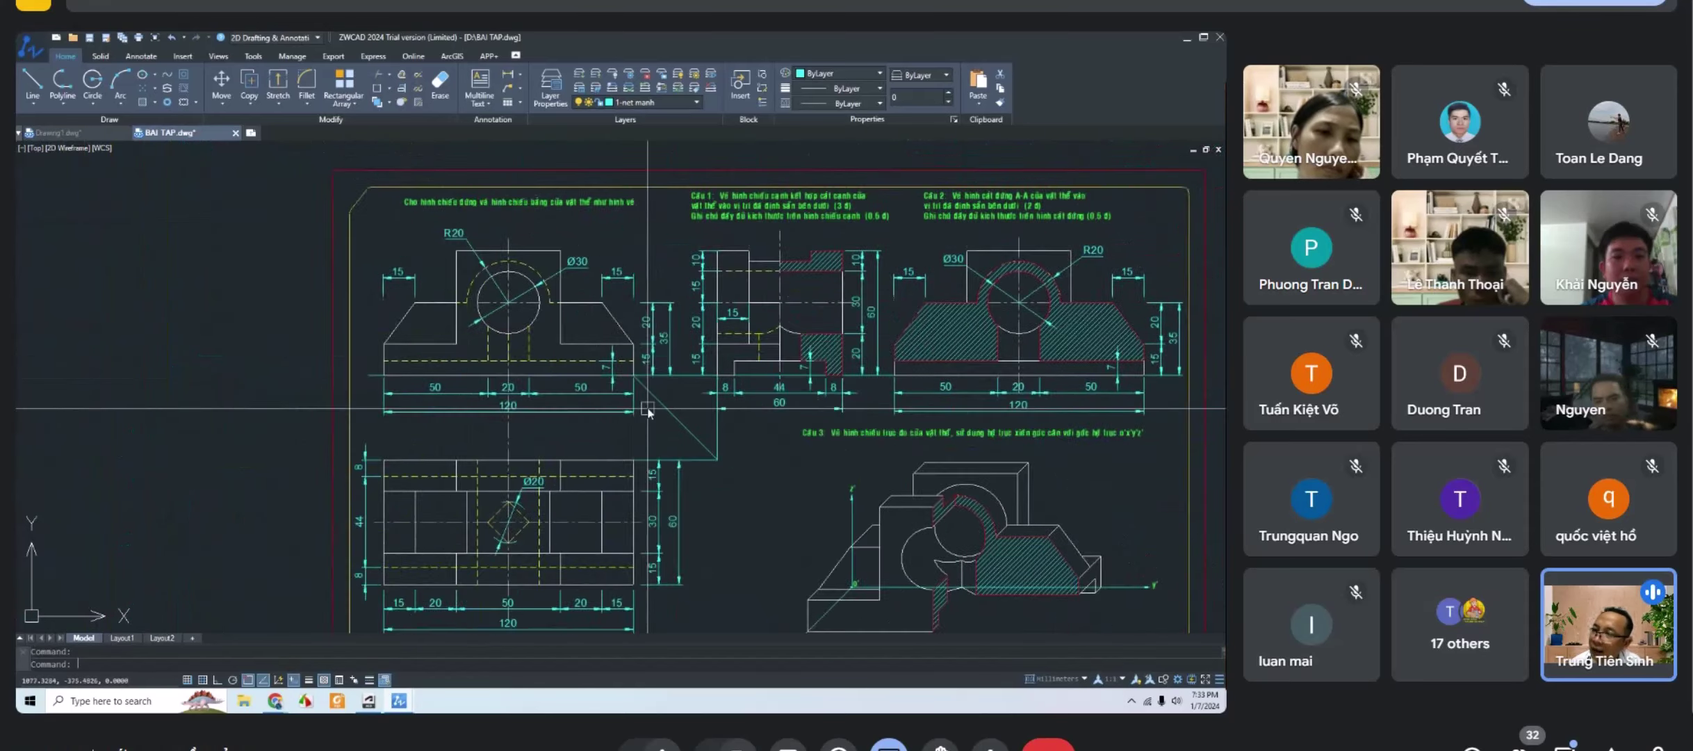
{"action": "middle_click_drag", "start_coordinate": [648, 411], "coordinate": [529, 371]}
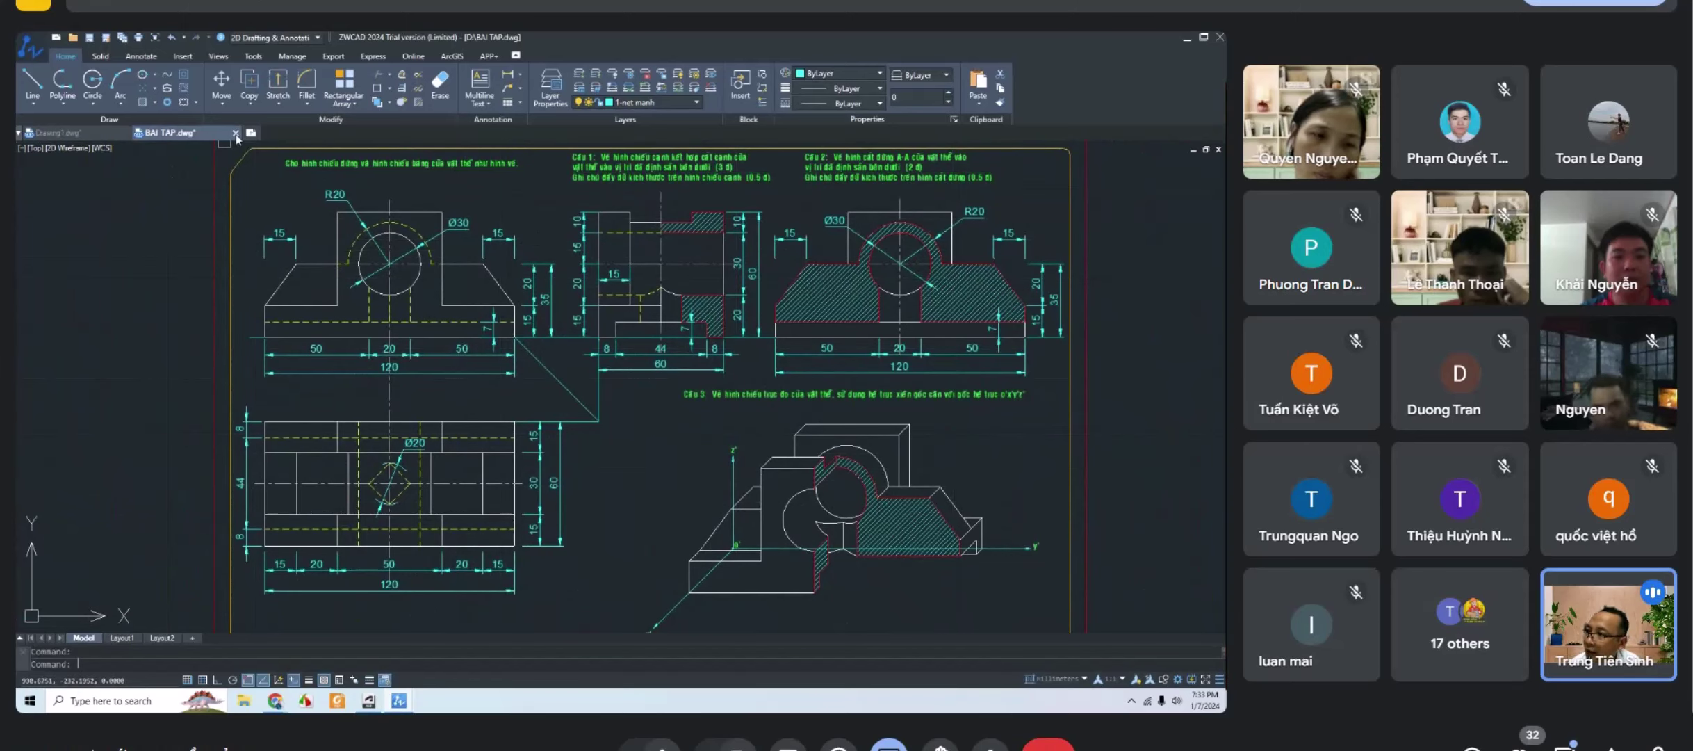
{"action": "scroll", "coordinate": [545, 487], "scroll_direction": "down", "scroll_amount": 2}
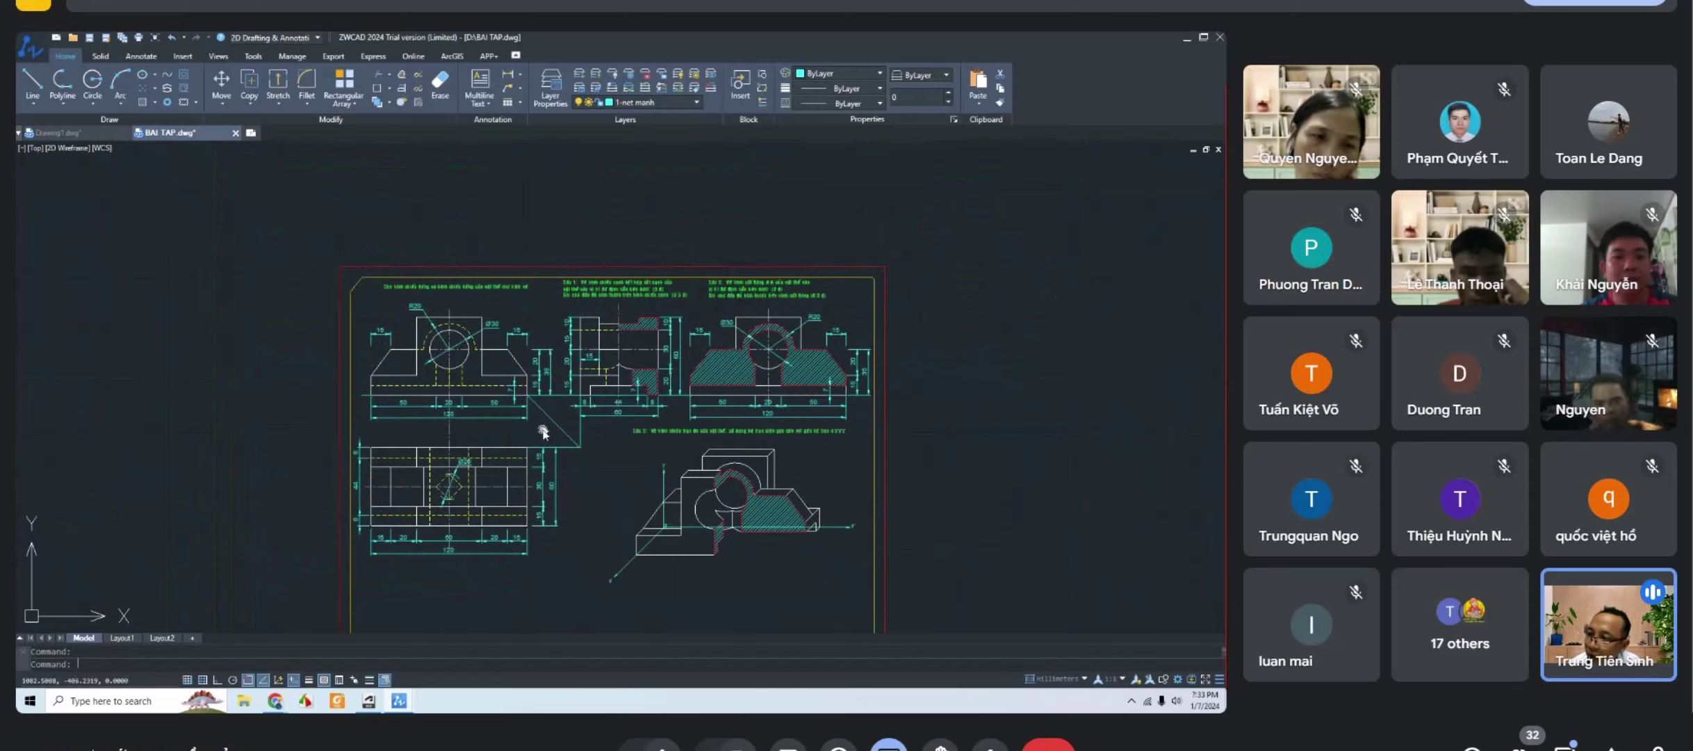
{"action": "left_click", "coordinate": [235, 133]}
Discard BAI TAP.dwg changes, open NHA BÀ CHỊ 5 2 TẦM.dwg, and zoom to MẶT BẰNG TẦNG 1.
{"action": "left_click", "coordinate": [650, 394]}
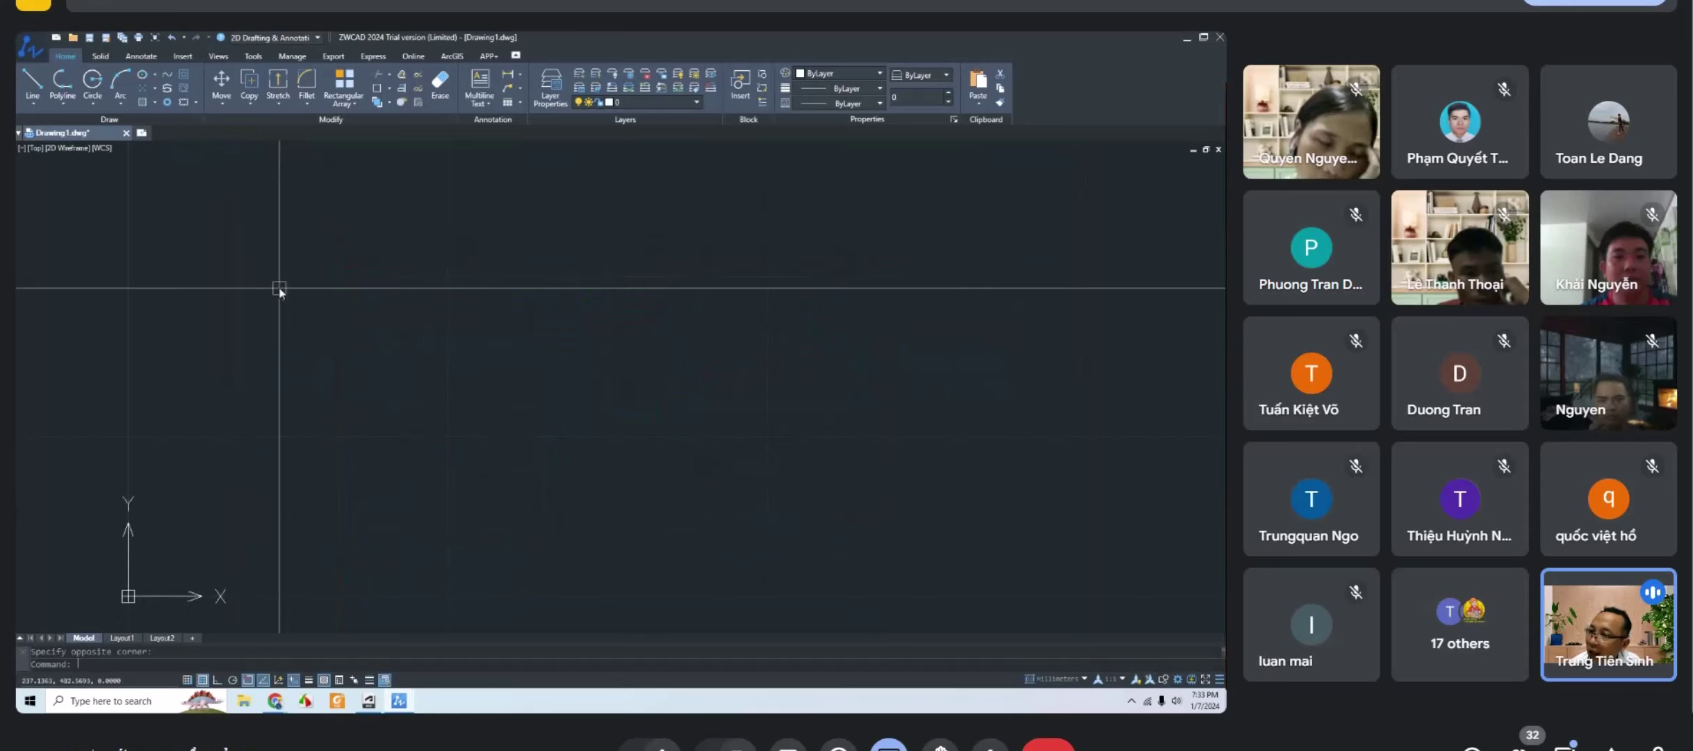
{"action": "left_click", "coordinate": [35, 58]}
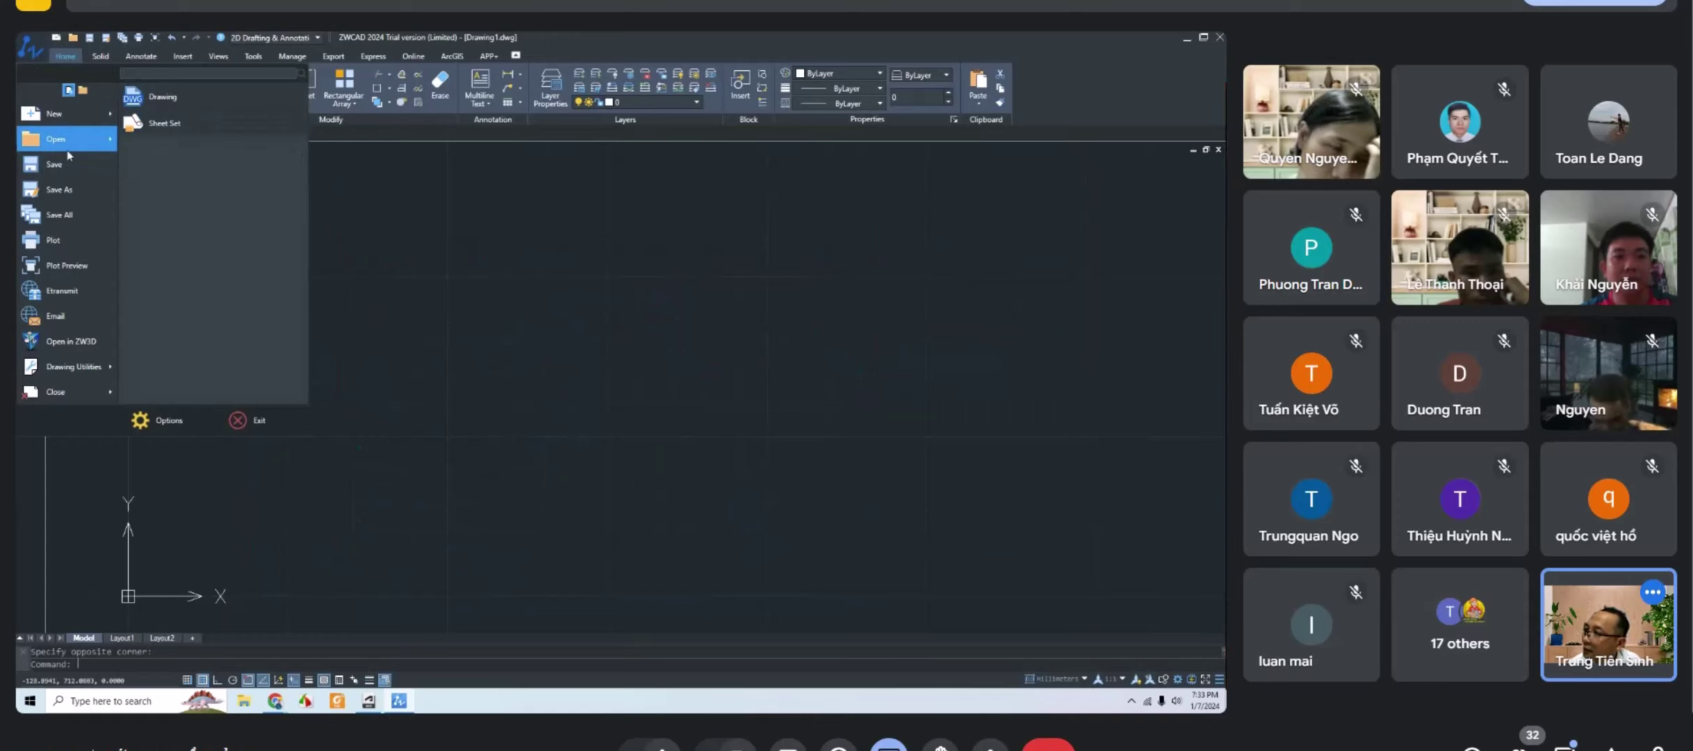
{"action": "left_click", "coordinate": [73, 40]}
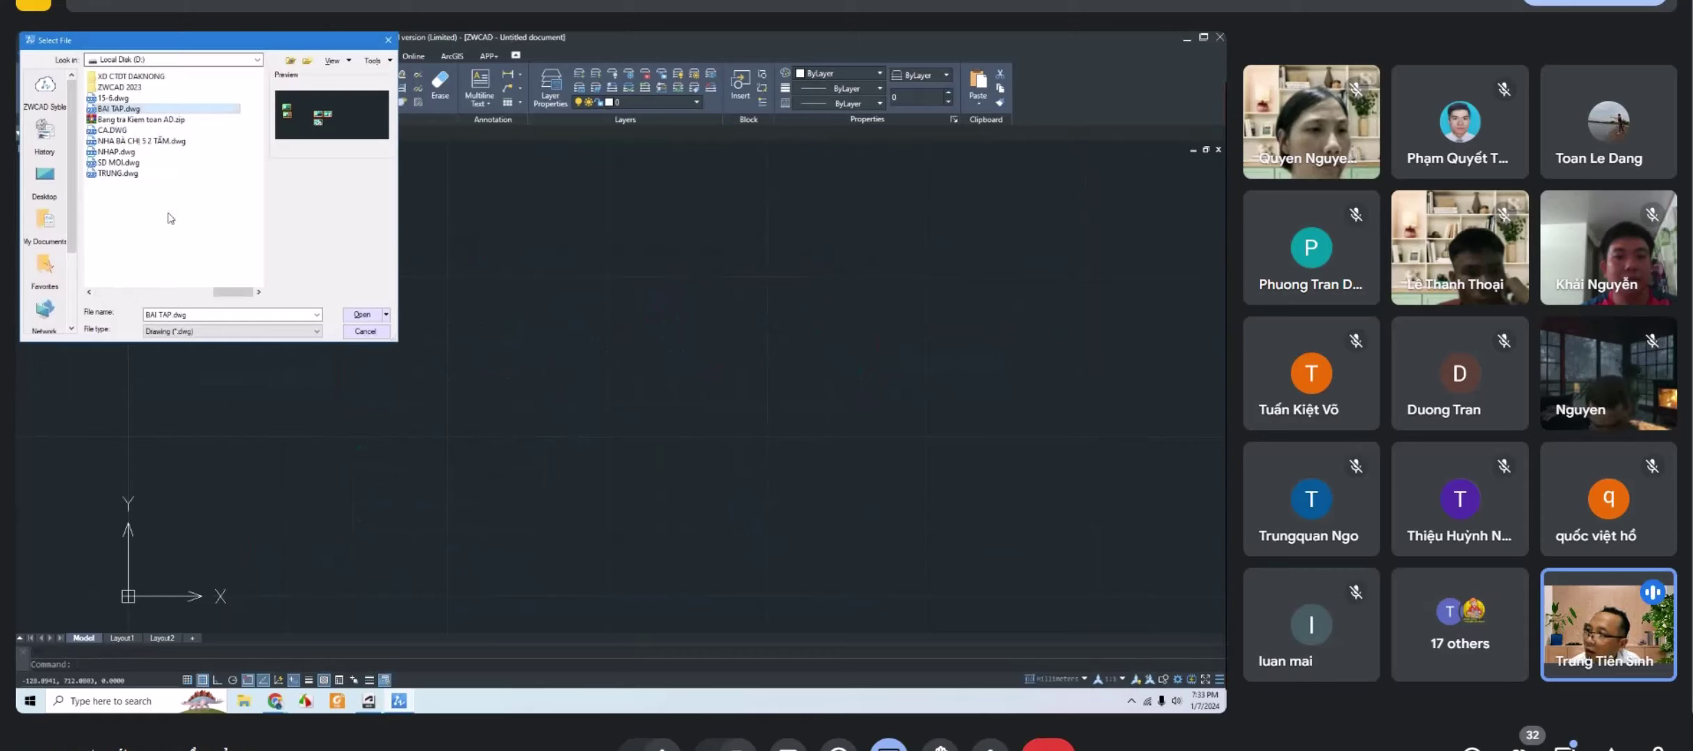
{"action": "left_click", "coordinate": [111, 129]}
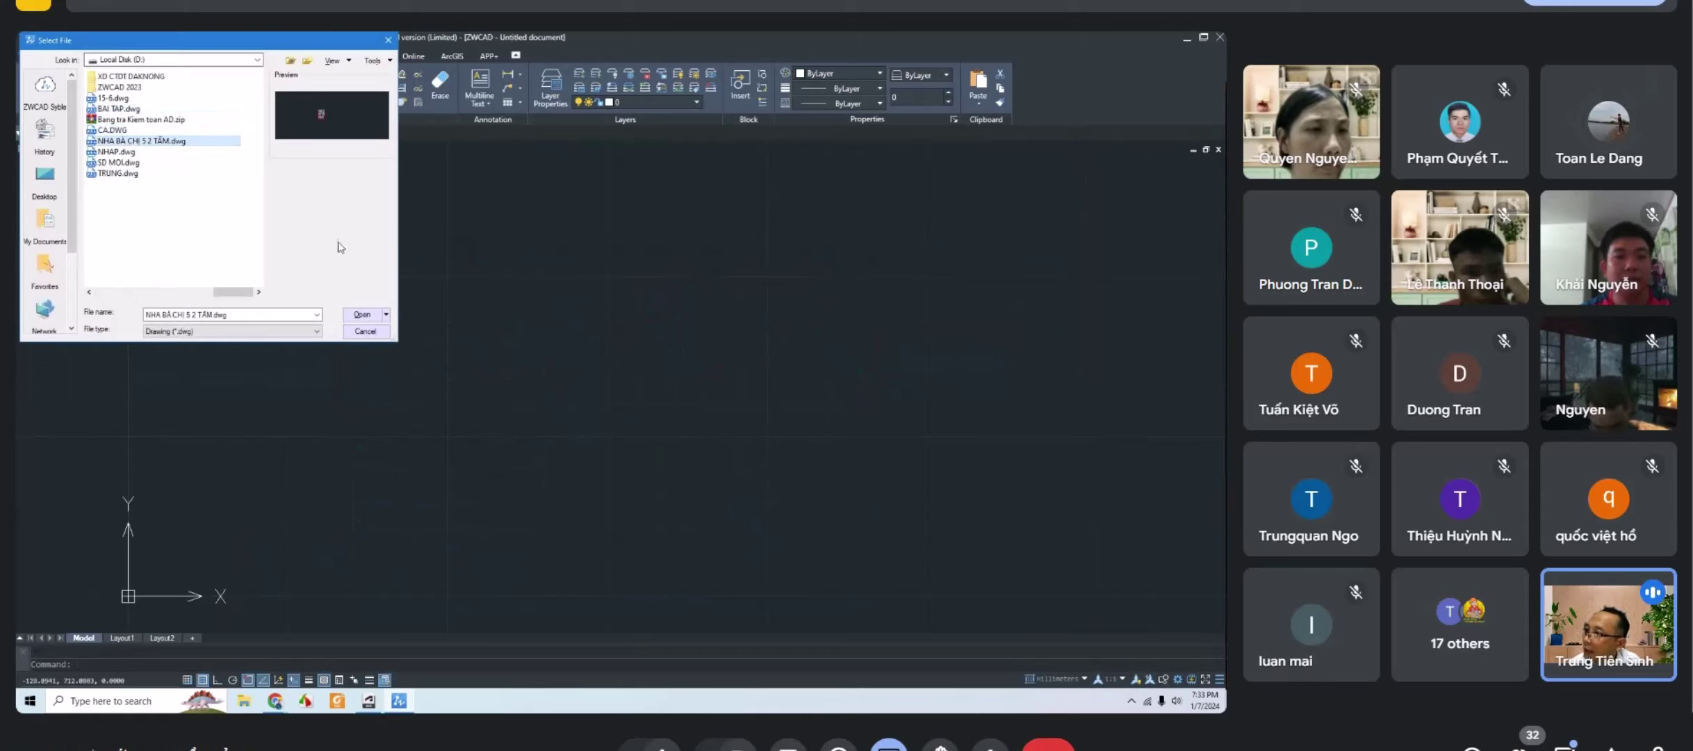
{"action": "left_click", "coordinate": [362, 315]}
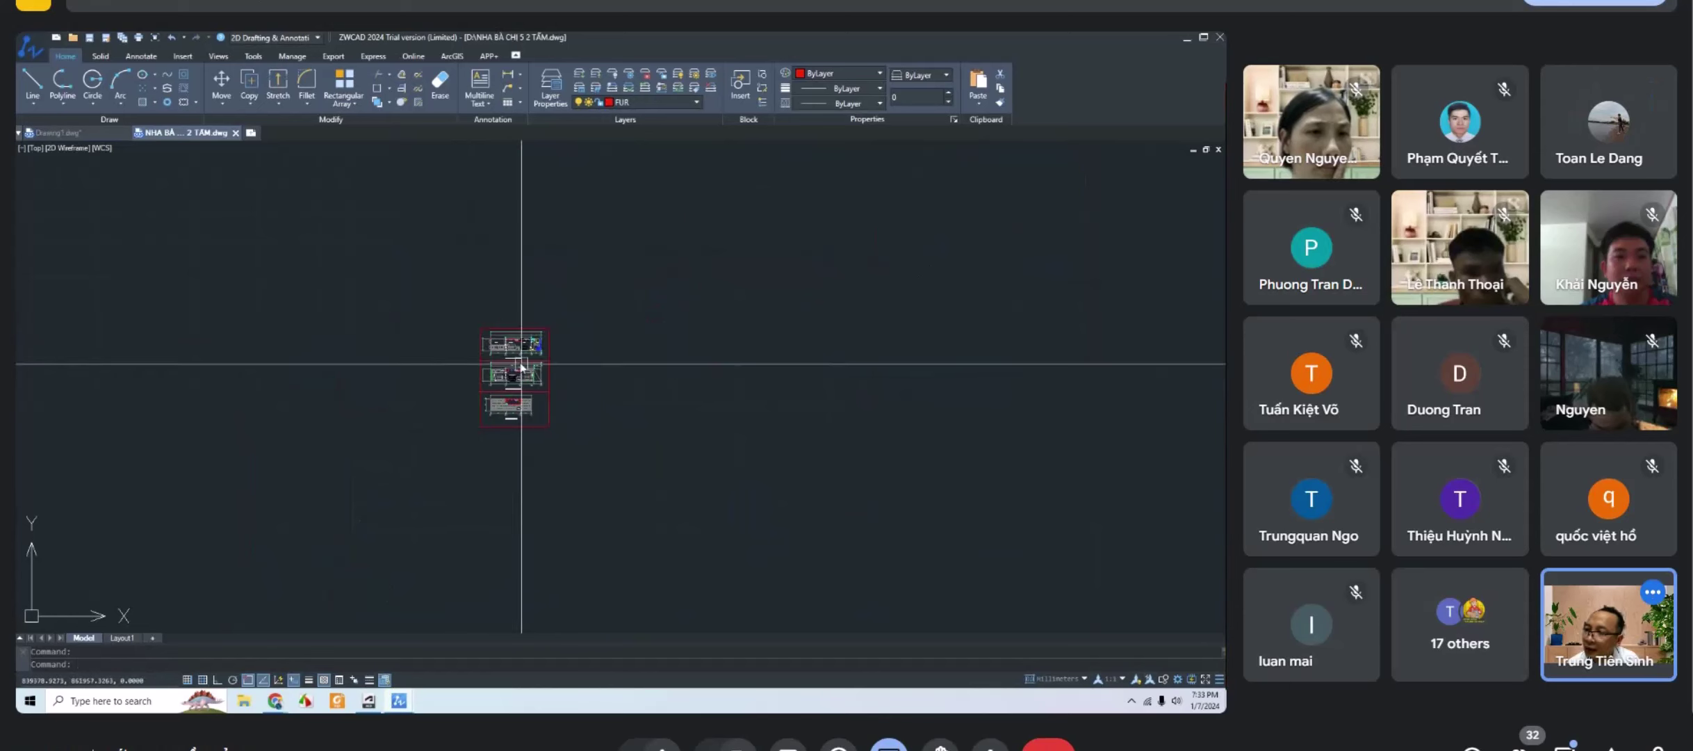
{"action": "scroll", "coordinate": [507, 354], "scroll_direction": "up", "scroll_amount": 5}
{"action": "middle_click_drag", "start_coordinate": [515, 218], "coordinate": [523, 363]}
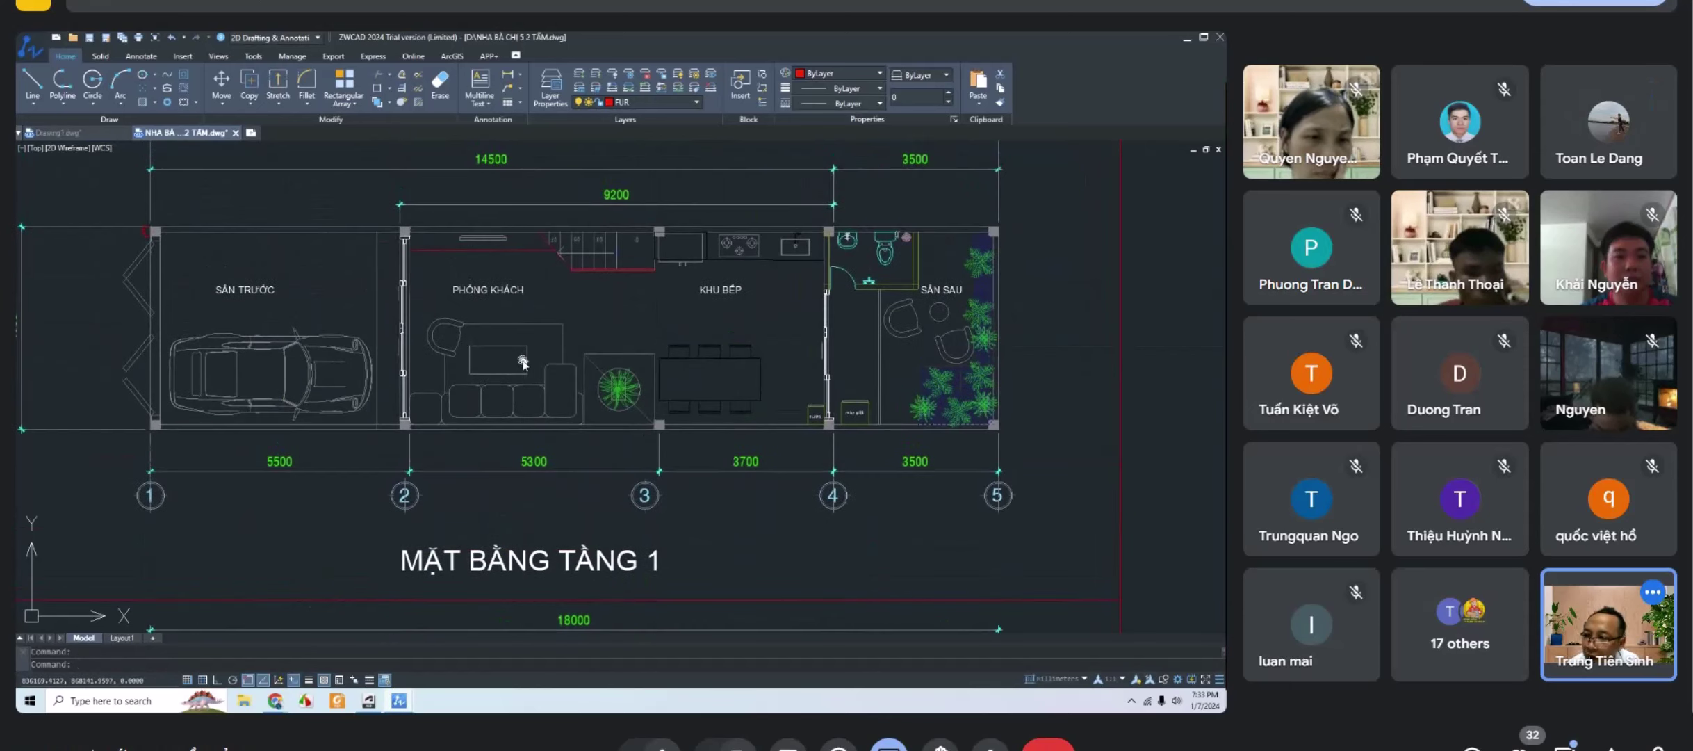
{"action": "scroll", "coordinate": [524, 369], "scroll_direction": "down", "scroll_amount": 2}
{"action": "scroll", "coordinate": [549, 403], "scroll_direction": "down", "scroll_amount": 1}
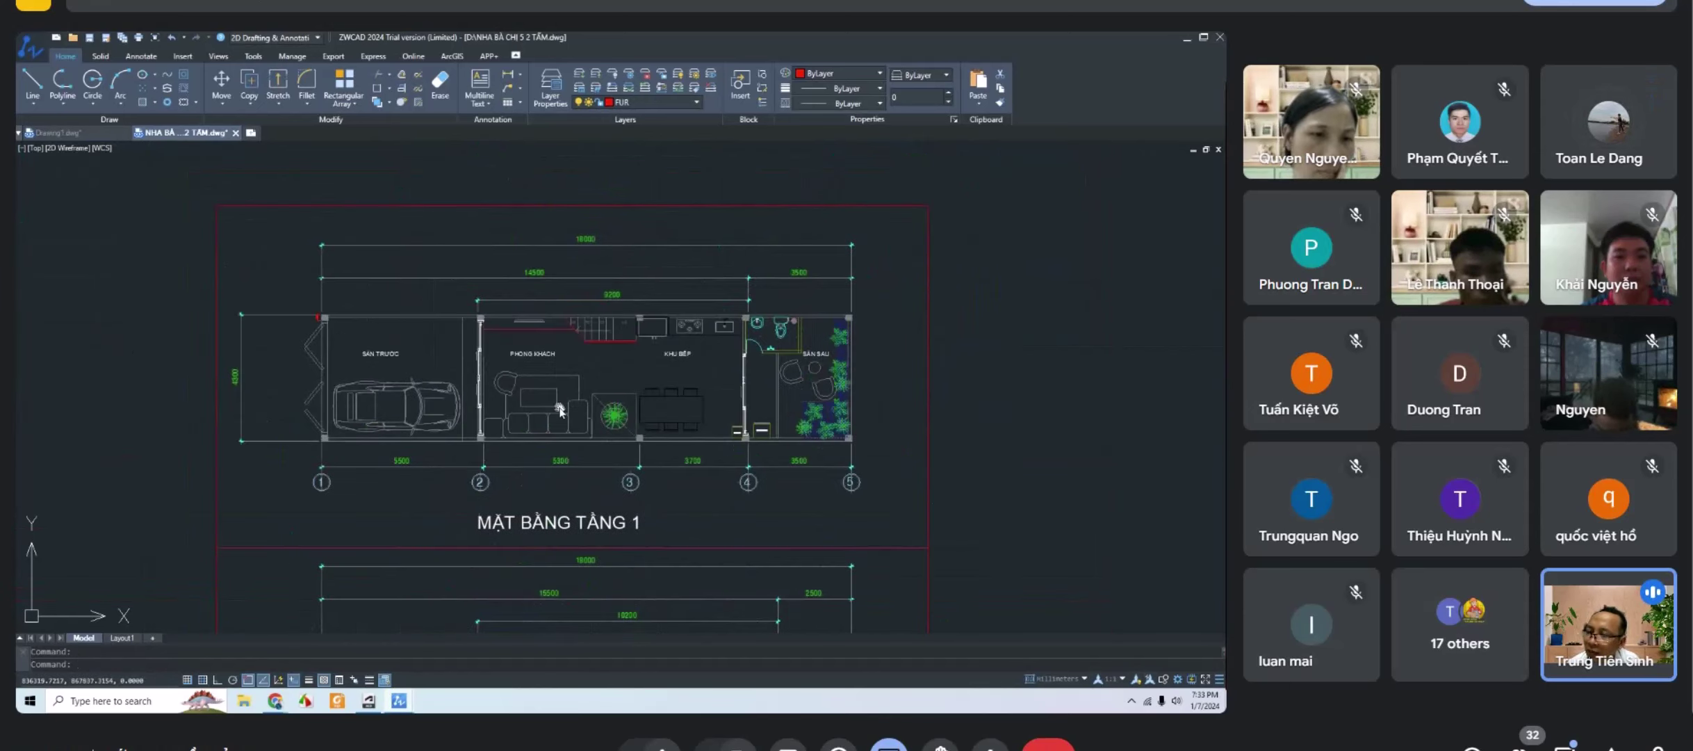
{"action": "scroll", "coordinate": [572, 434], "scroll_direction": "up", "scroll_amount": 3}
{"action": "middle_click_drag", "start_coordinate": [572, 434], "coordinate": [617, 475]}
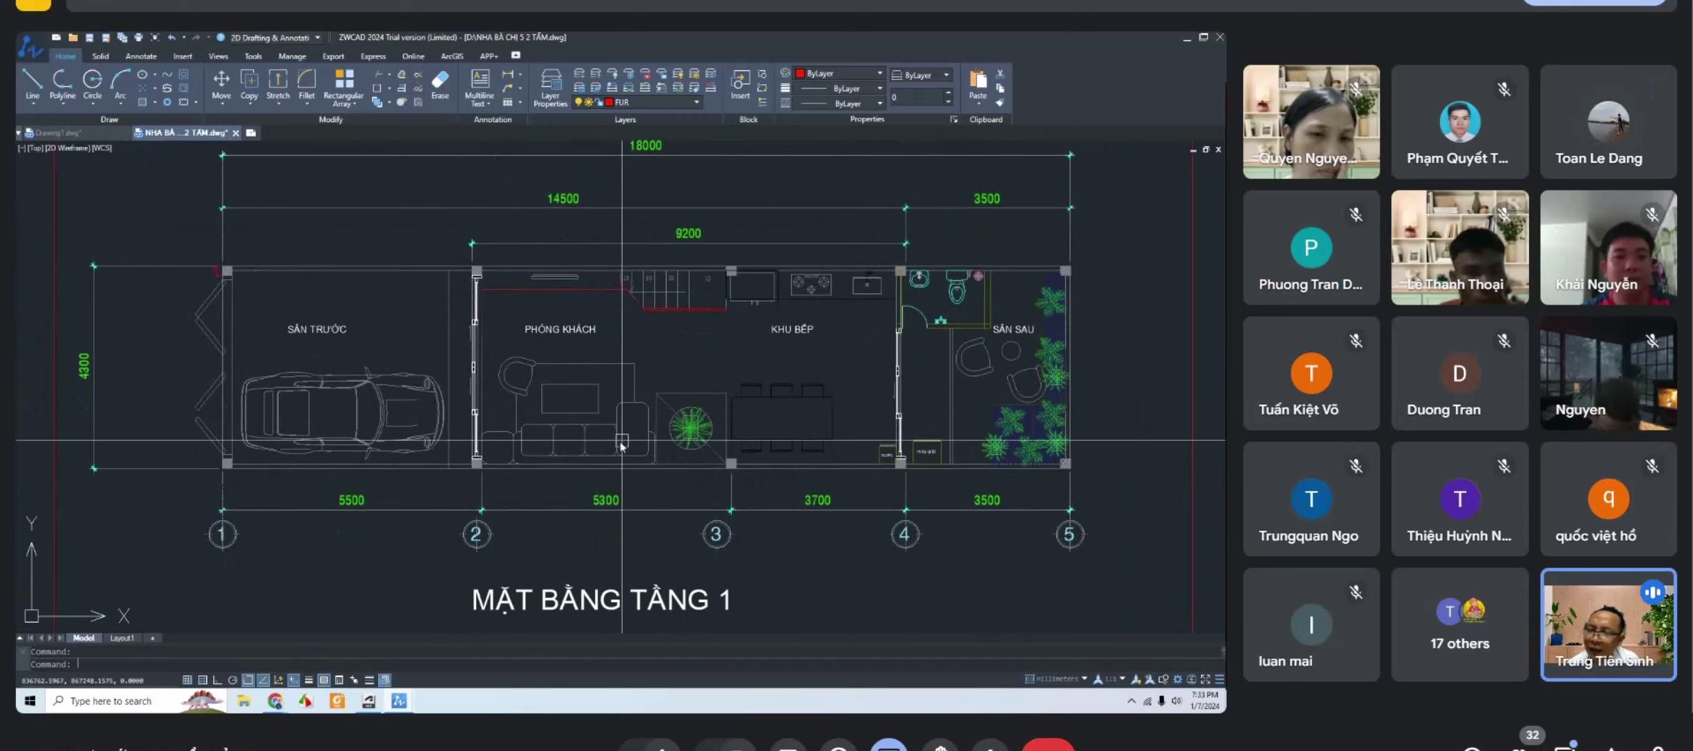
{"action": "scroll", "coordinate": [708, 377], "scroll_direction": "down", "scroll_amount": 2}
{"action": "middle_click_drag", "start_coordinate": [708, 377], "coordinate": [671, 227]}
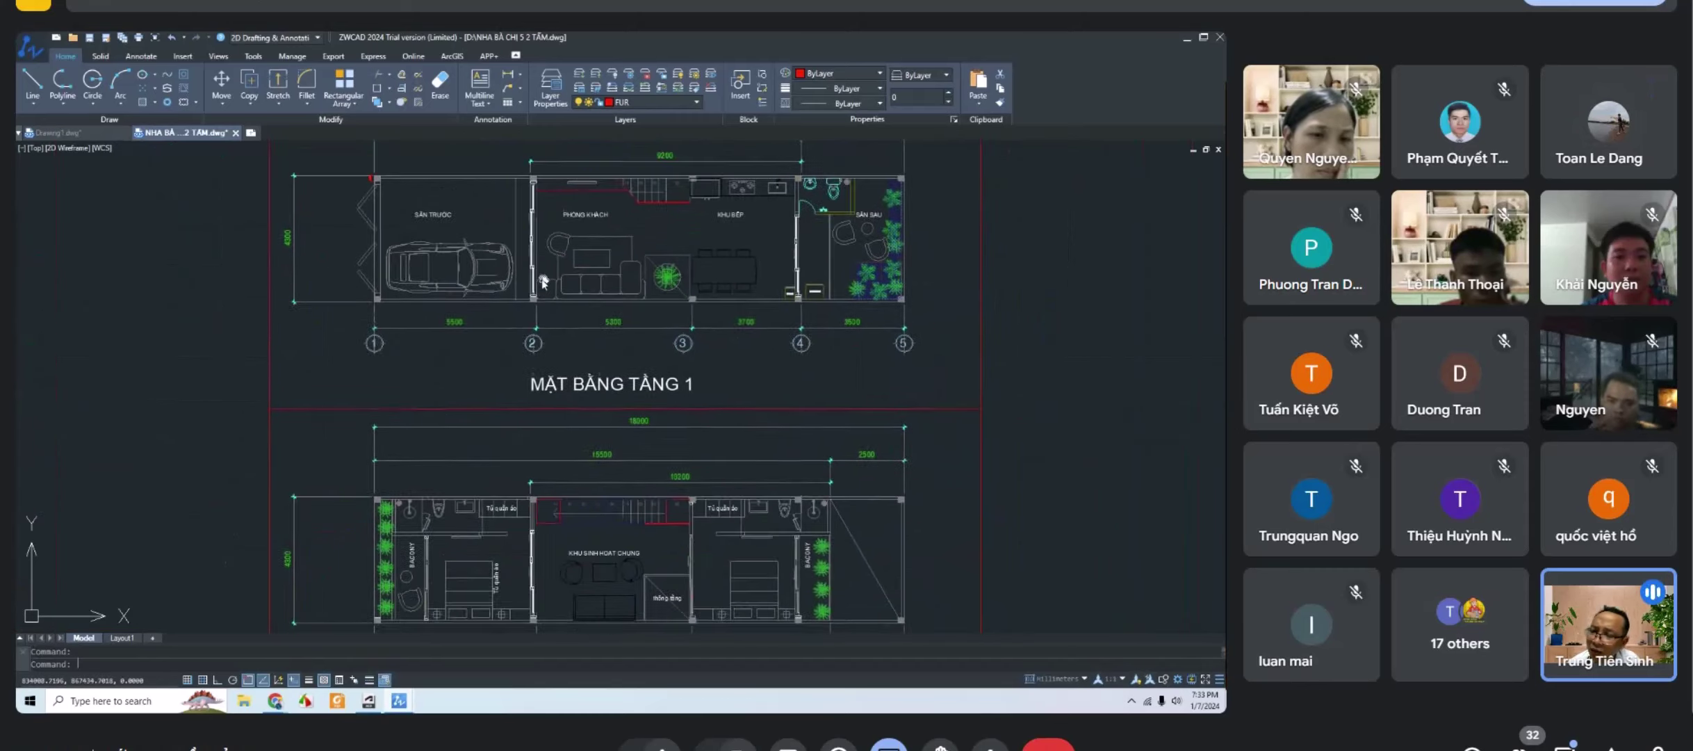
{"action": "mouse_move", "coordinate": [742, 626]}
{"action": "middle_mouse_down"}
{"action": "mouse_move", "coordinate": [707, 473]}
{"action": "mouse_move", "coordinate": [695, 105]}
{"action": "middle_mouse_up"}
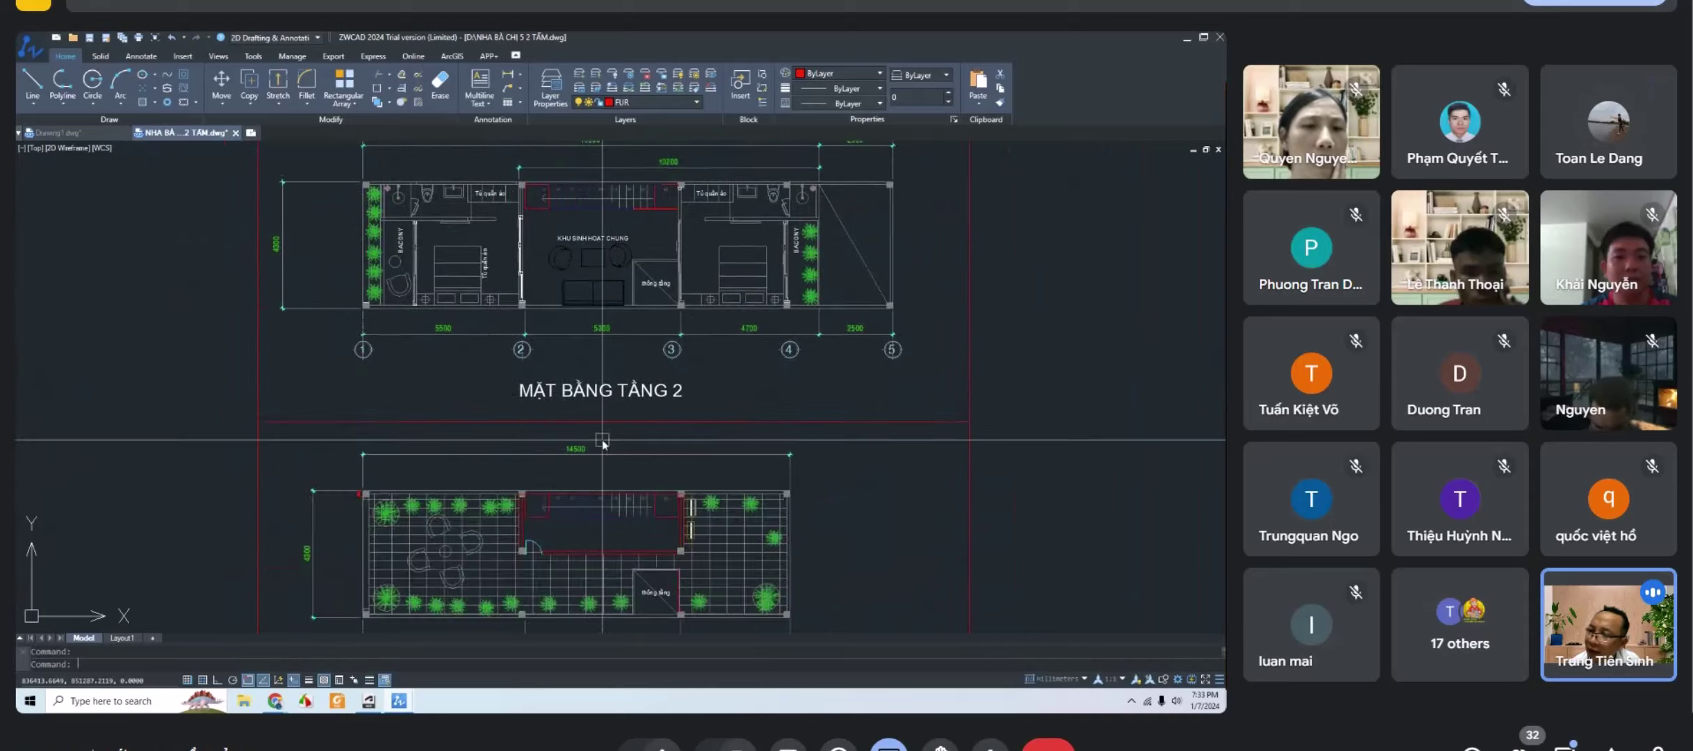
{"action": "scroll", "coordinate": [503, 477], "scroll_direction": "down", "scroll_amount": 5}
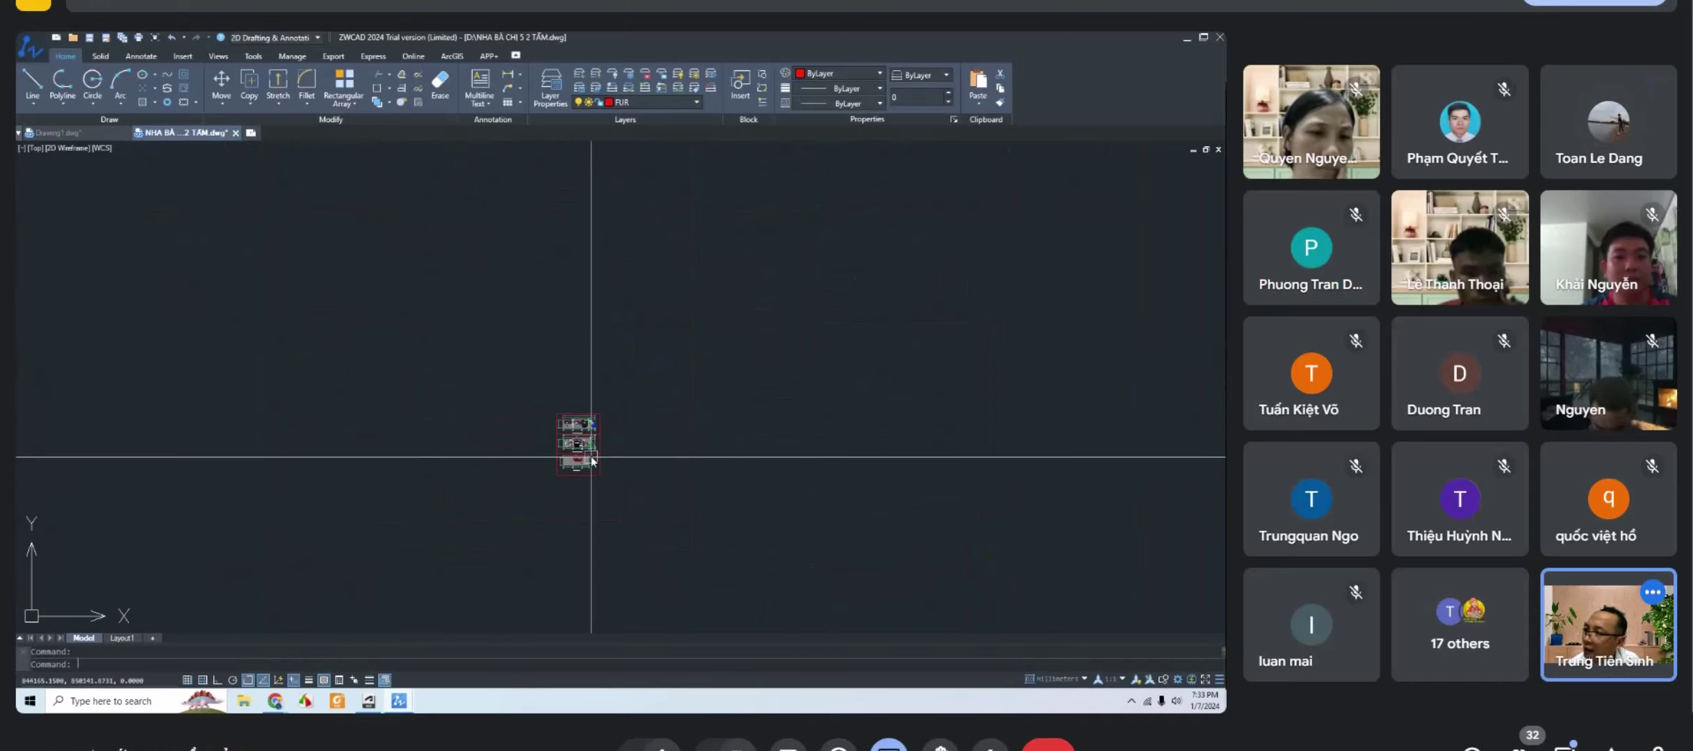
{"action": "scroll", "coordinate": [606, 522], "scroll_direction": "up", "scroll_amount": 4}
{"action": "middle_click_drag", "start_coordinate": [605, 523], "coordinate": [616, 354]}
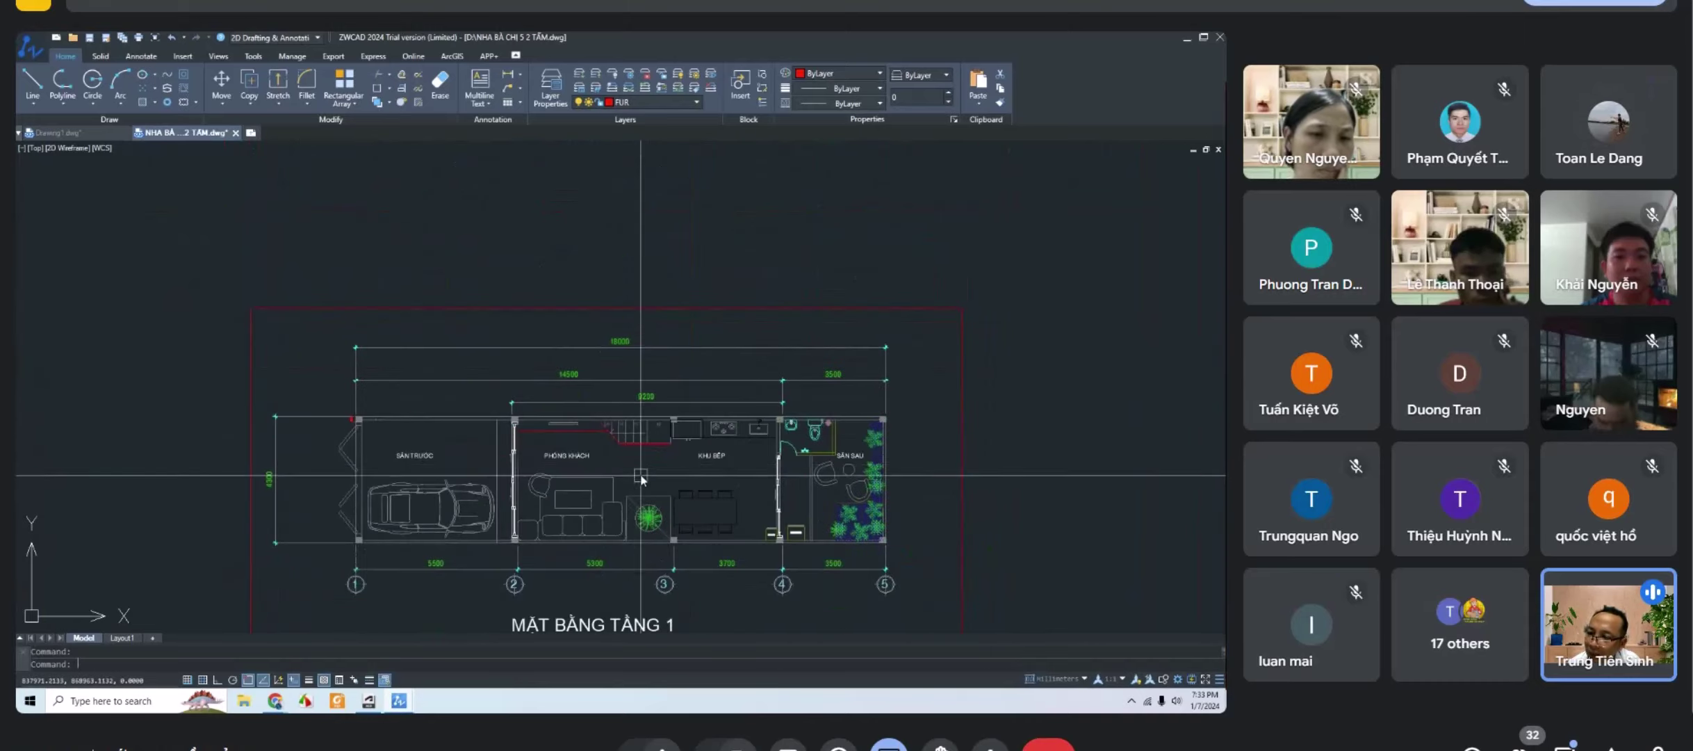
{"action": "scroll", "coordinate": [604, 390], "scroll_direction": "up", "scroll_amount": 2}
{"action": "scroll", "coordinate": [678, 410], "scroll_direction": "down", "scroll_amount": 2}
{"action": "middle_click_drag", "start_coordinate": [678, 410], "coordinate": [689, 358]}
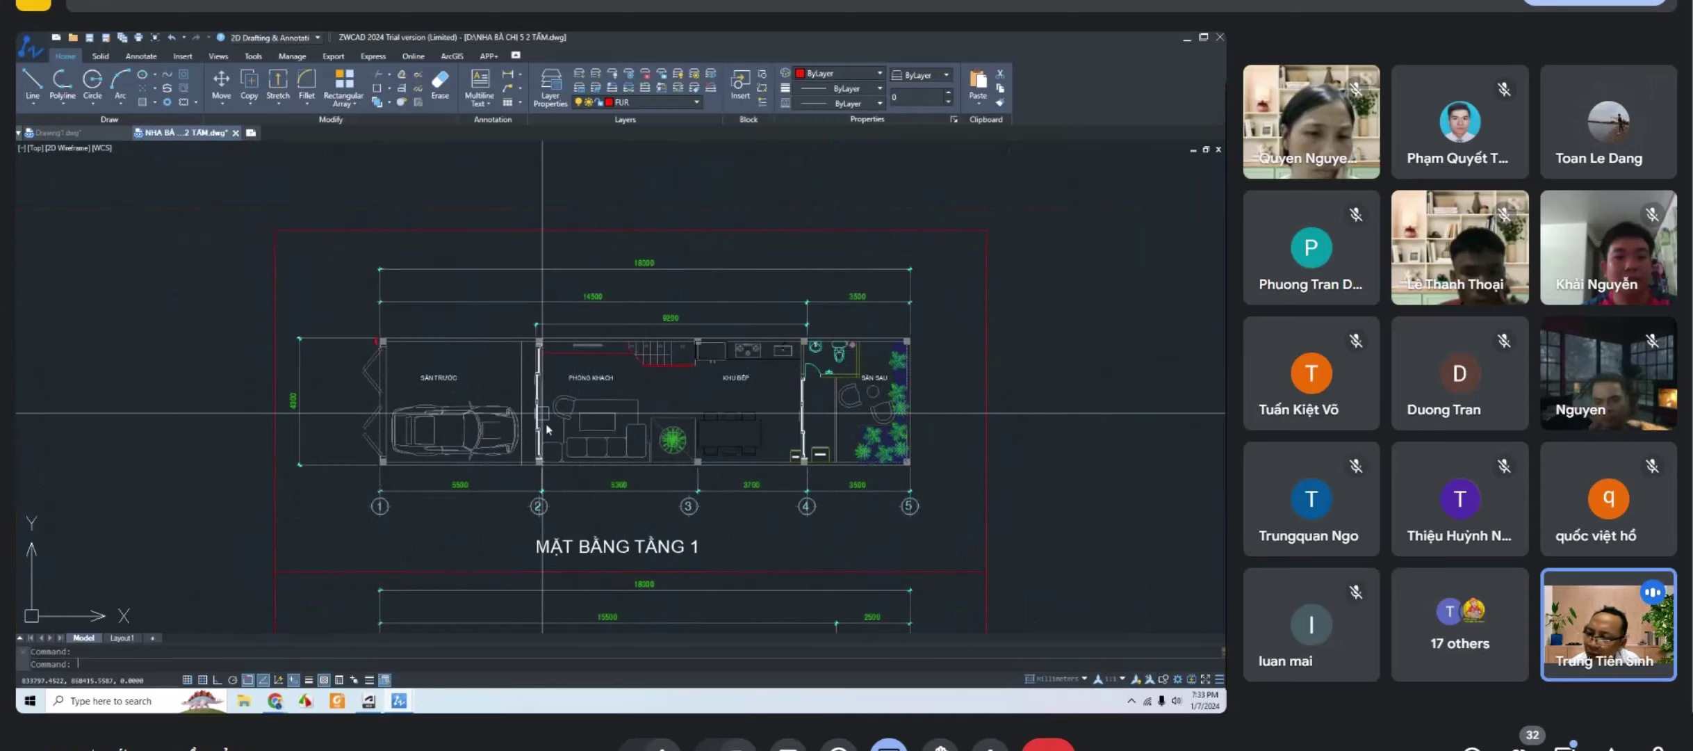
{"action": "scroll", "coordinate": [697, 436], "scroll_direction": "up", "scroll_amount": 4}
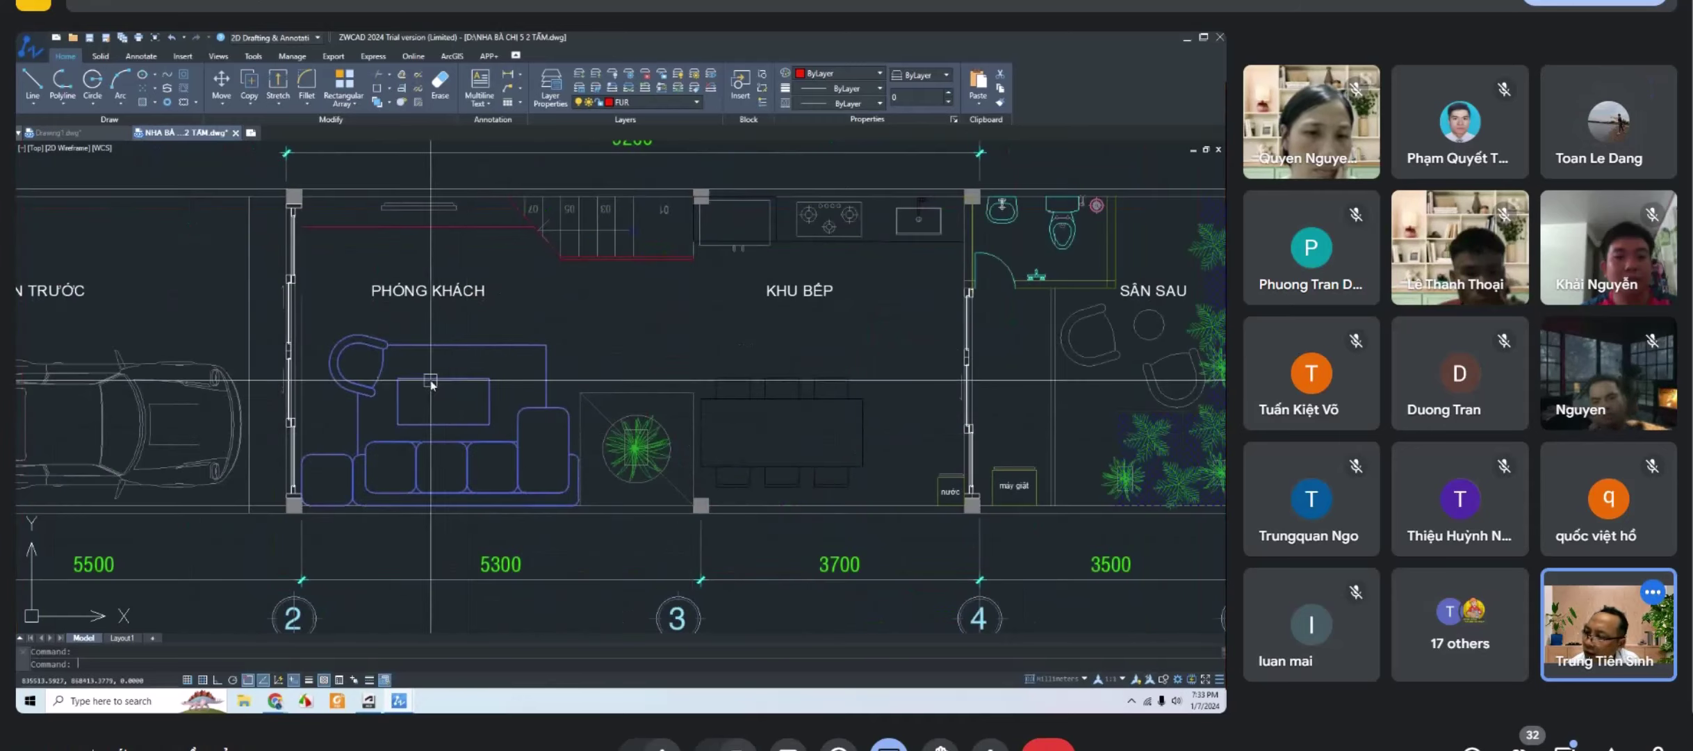
{"action": "scroll", "coordinate": [621, 306], "scroll_direction": "up", "scroll_amount": 1}
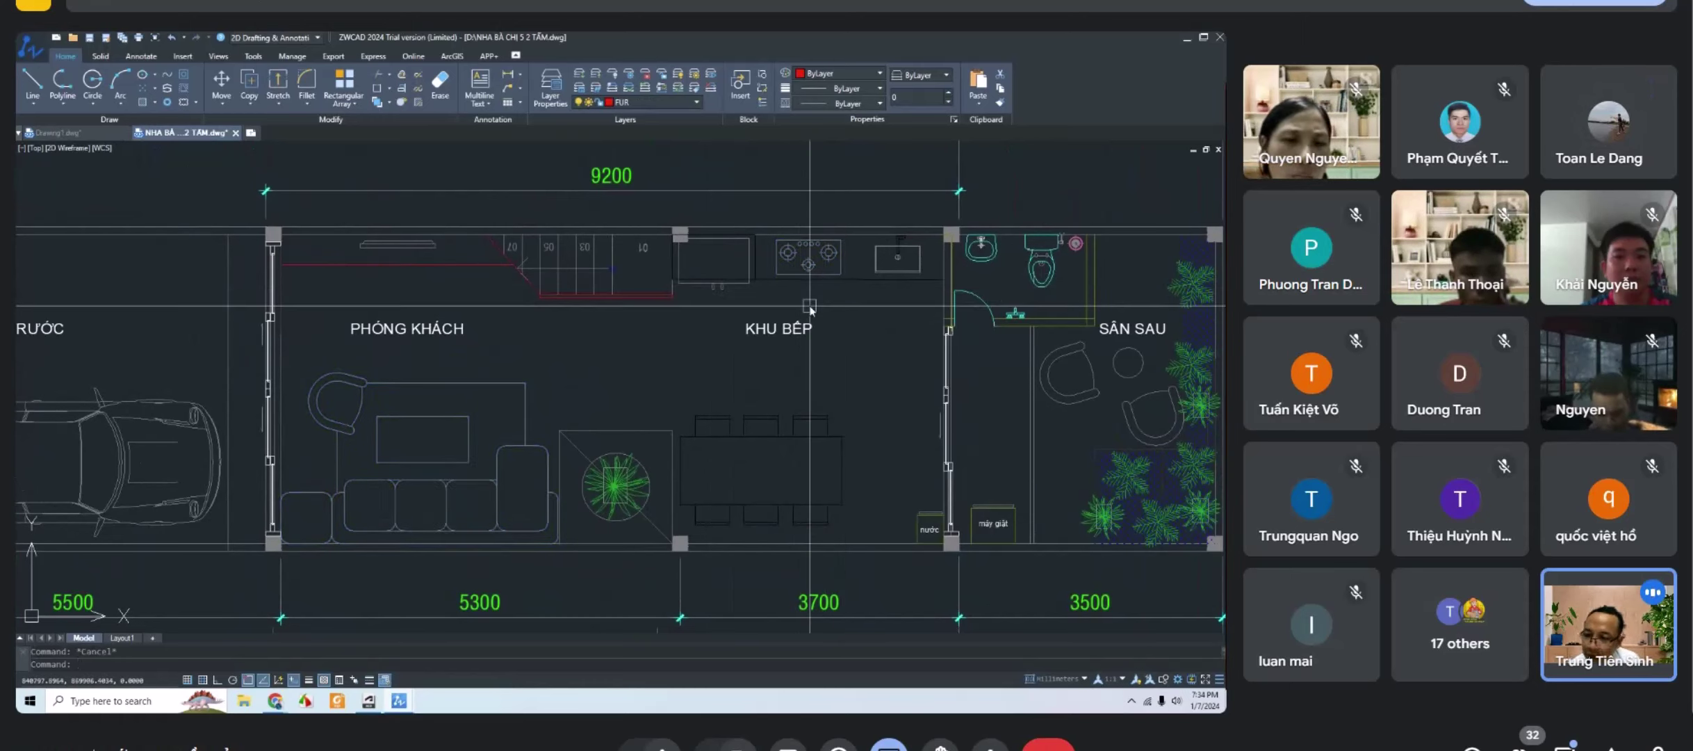
{"action": "scroll", "coordinate": [810, 306], "scroll_direction": "down", "scroll_amount": 3}
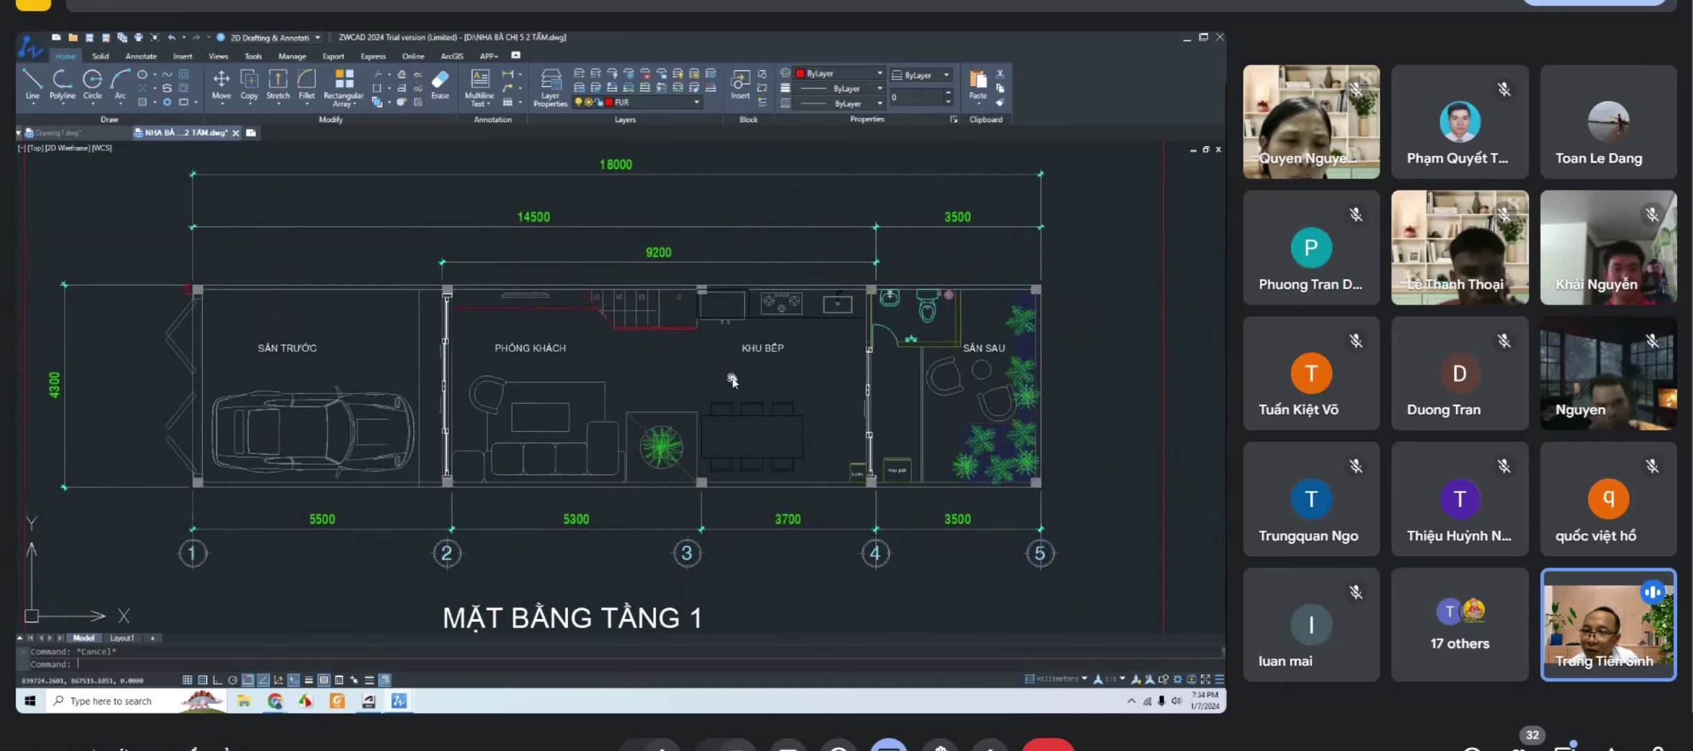
{"action": "middle_click_drag", "start_coordinate": [736, 379], "coordinate": [662, 378]}
{"action": "scroll", "coordinate": [863, 394], "scroll_direction": "up", "scroll_amount": 3}
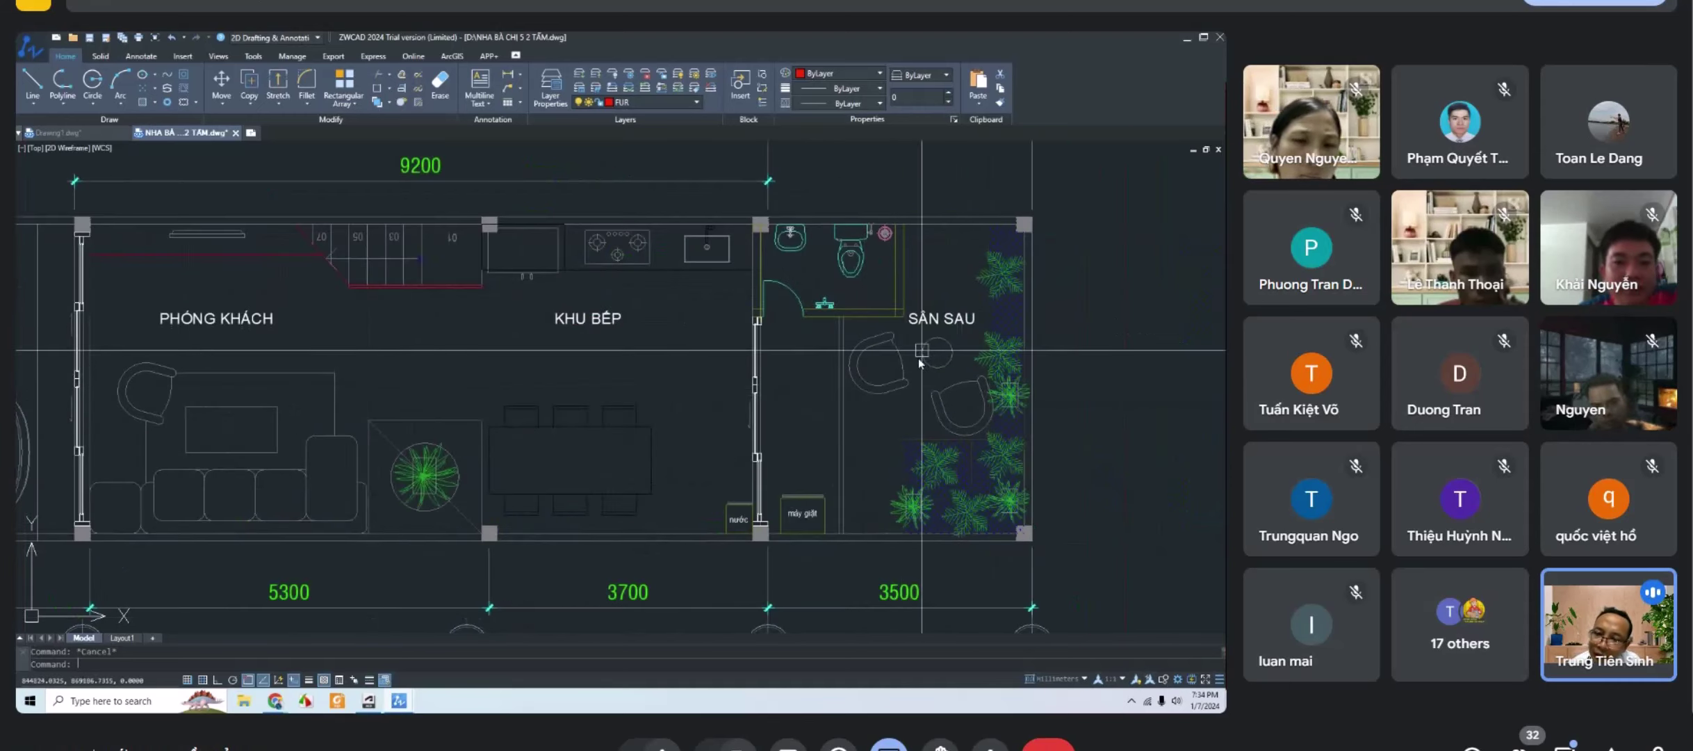
{"action": "scroll", "coordinate": [882, 285], "scroll_direction": "down", "scroll_amount": 2}
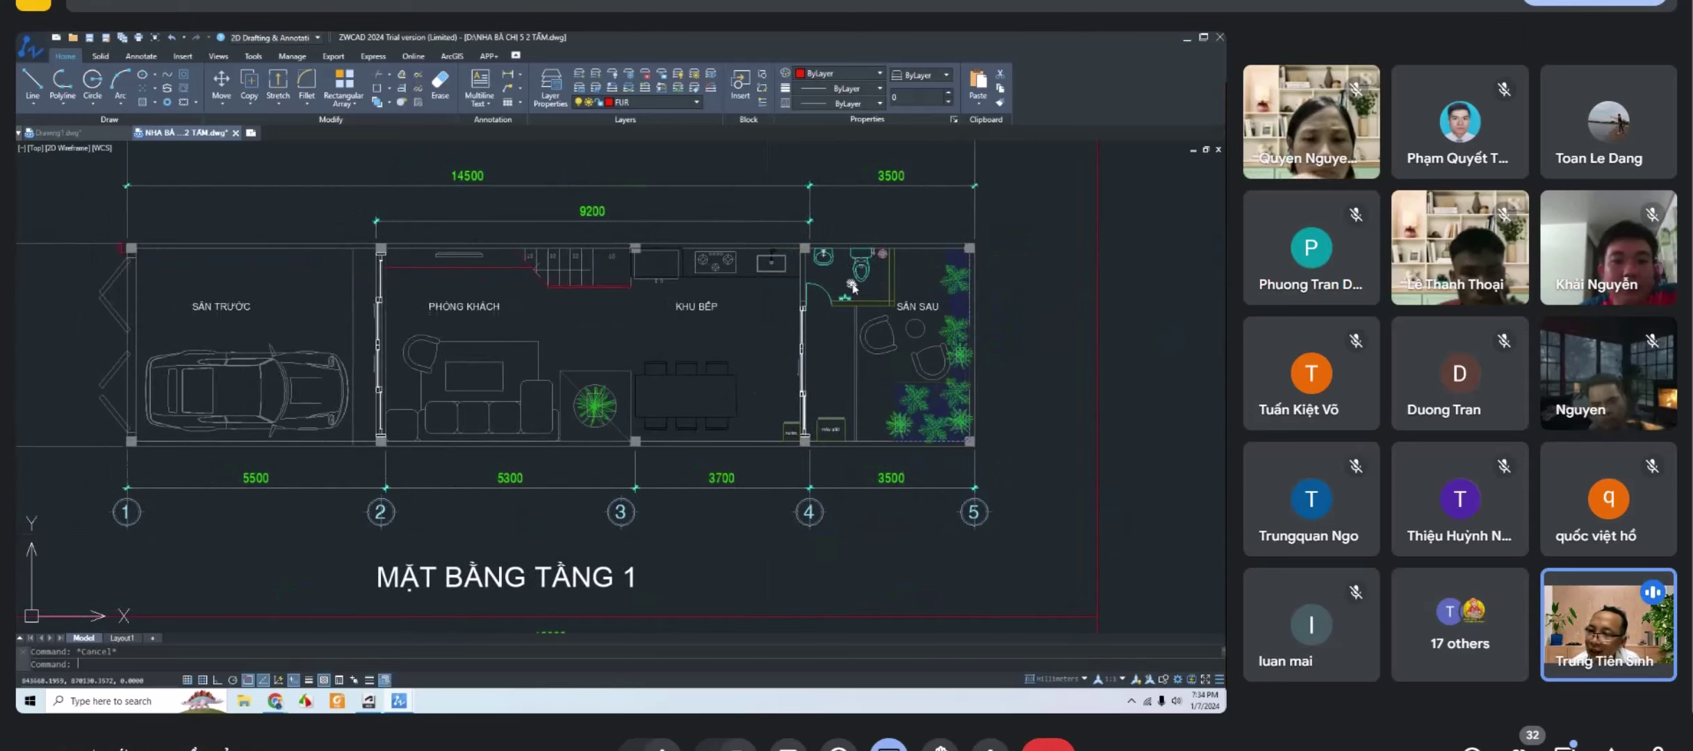
{"action": "middle_click_drag", "start_coordinate": [566, 377], "coordinate": [582, 427]}
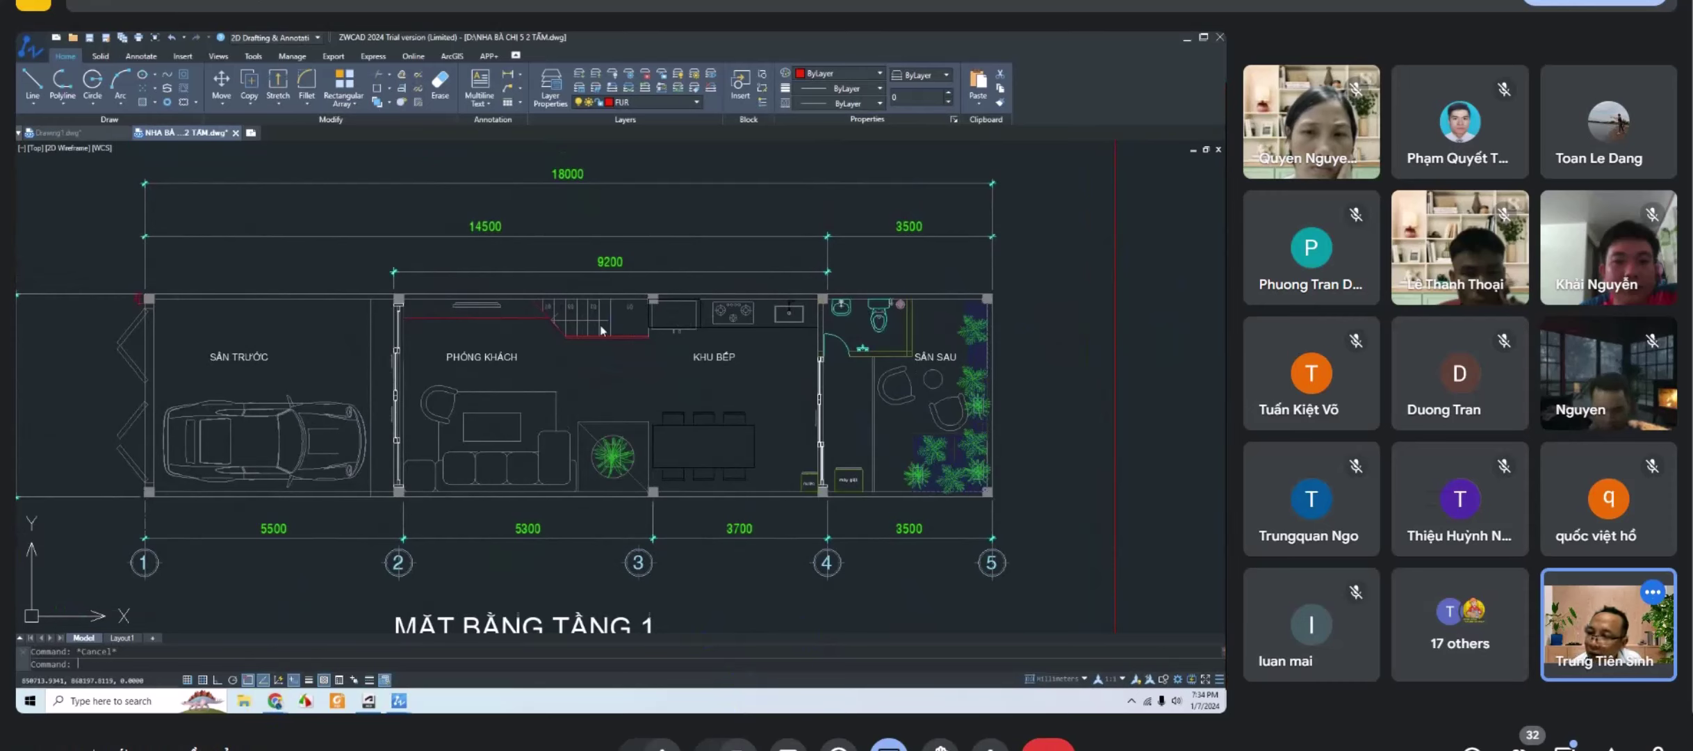
{"action": "scroll", "coordinate": [631, 373], "scroll_direction": "down", "scroll_amount": 2}
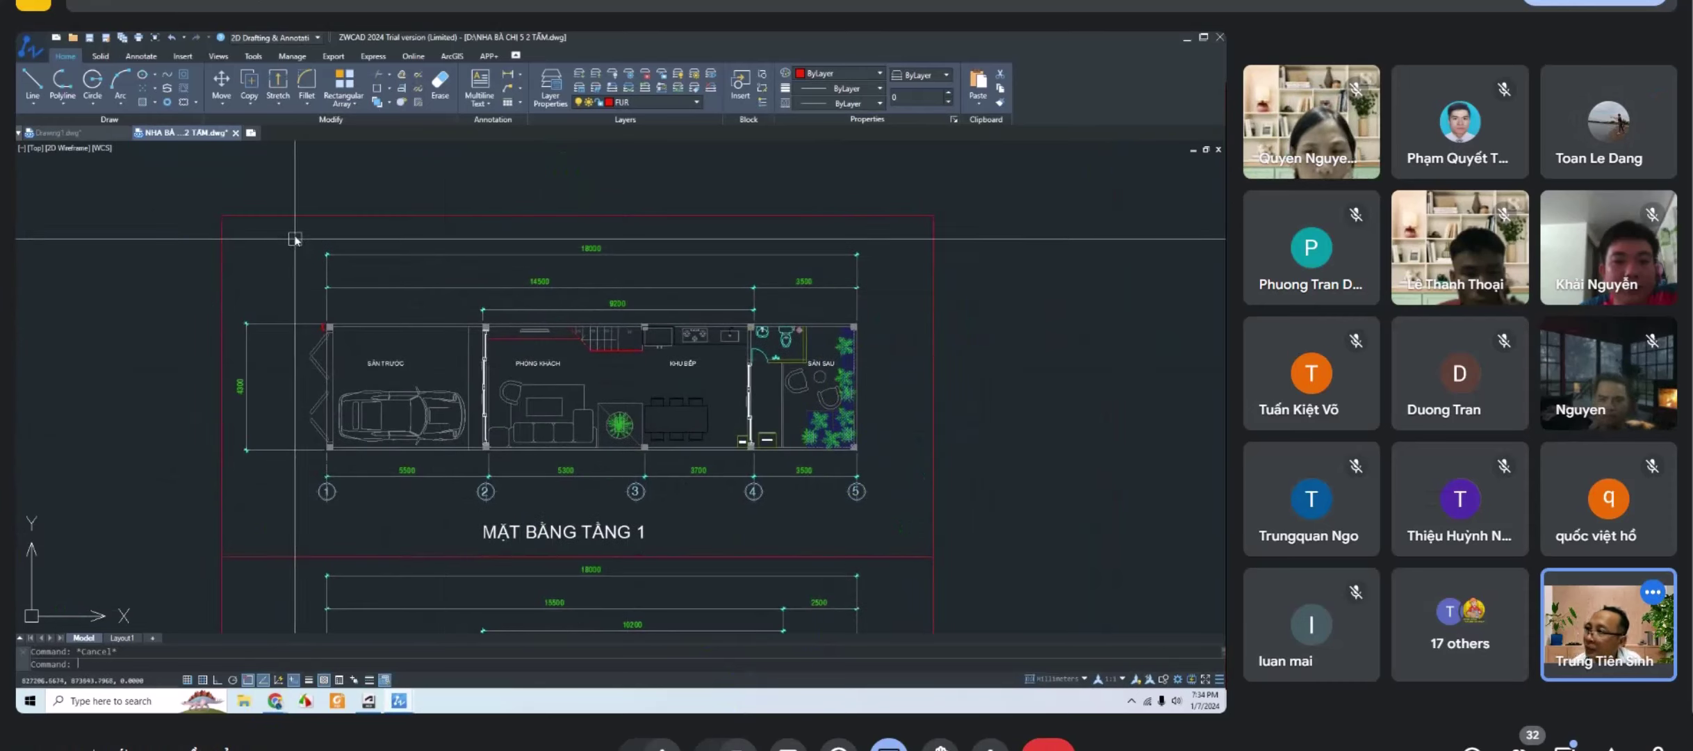
Close the house drawing without saving and browse the Open dialog to drive D.
{"action": "left_click", "coordinate": [236, 133]}
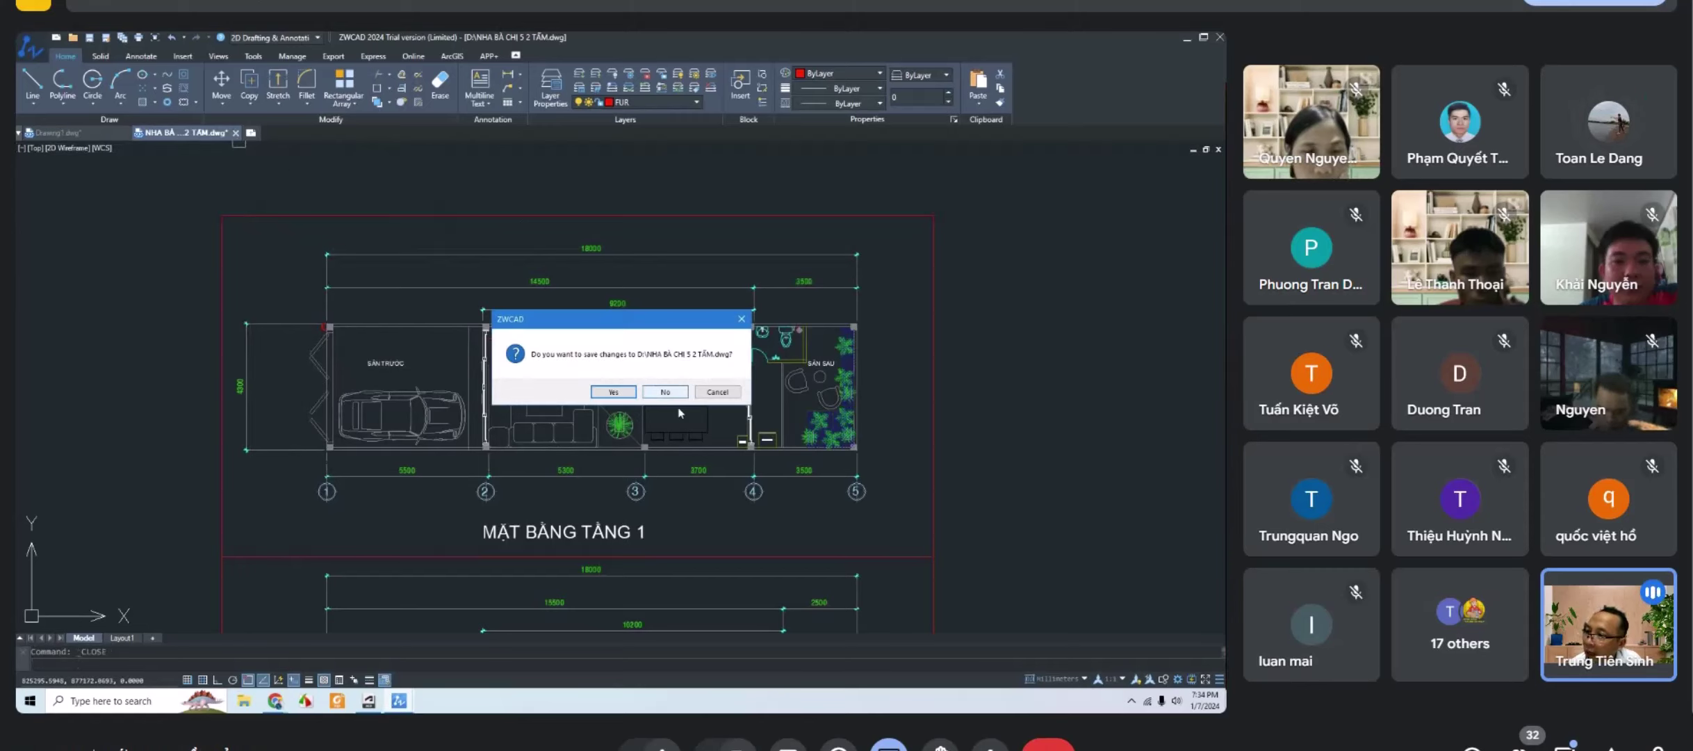
{"action": "left_click", "coordinate": [665, 392]}
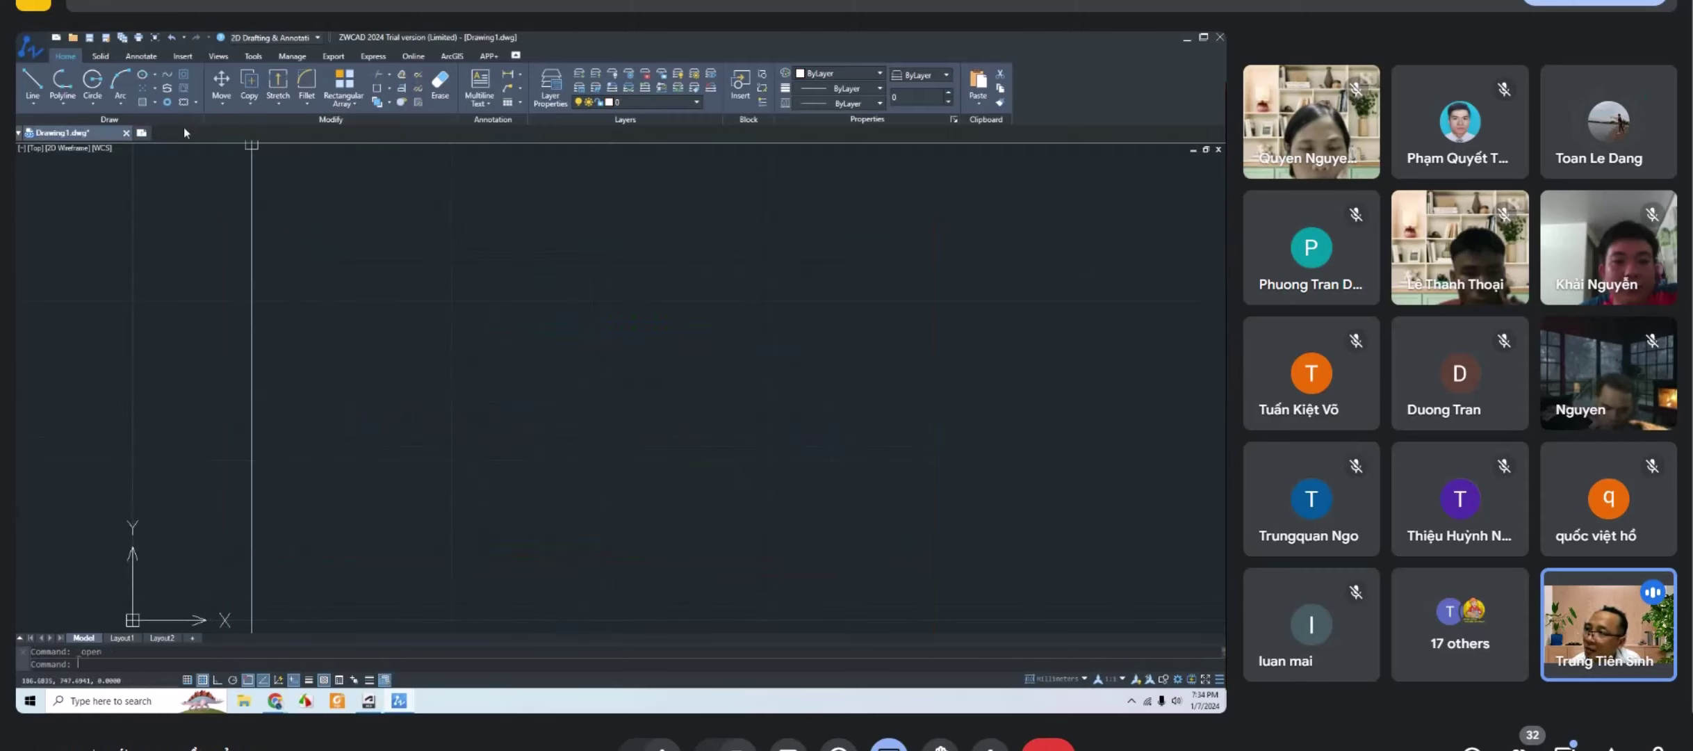
{"action": "left_click", "coordinate": [72, 39]}
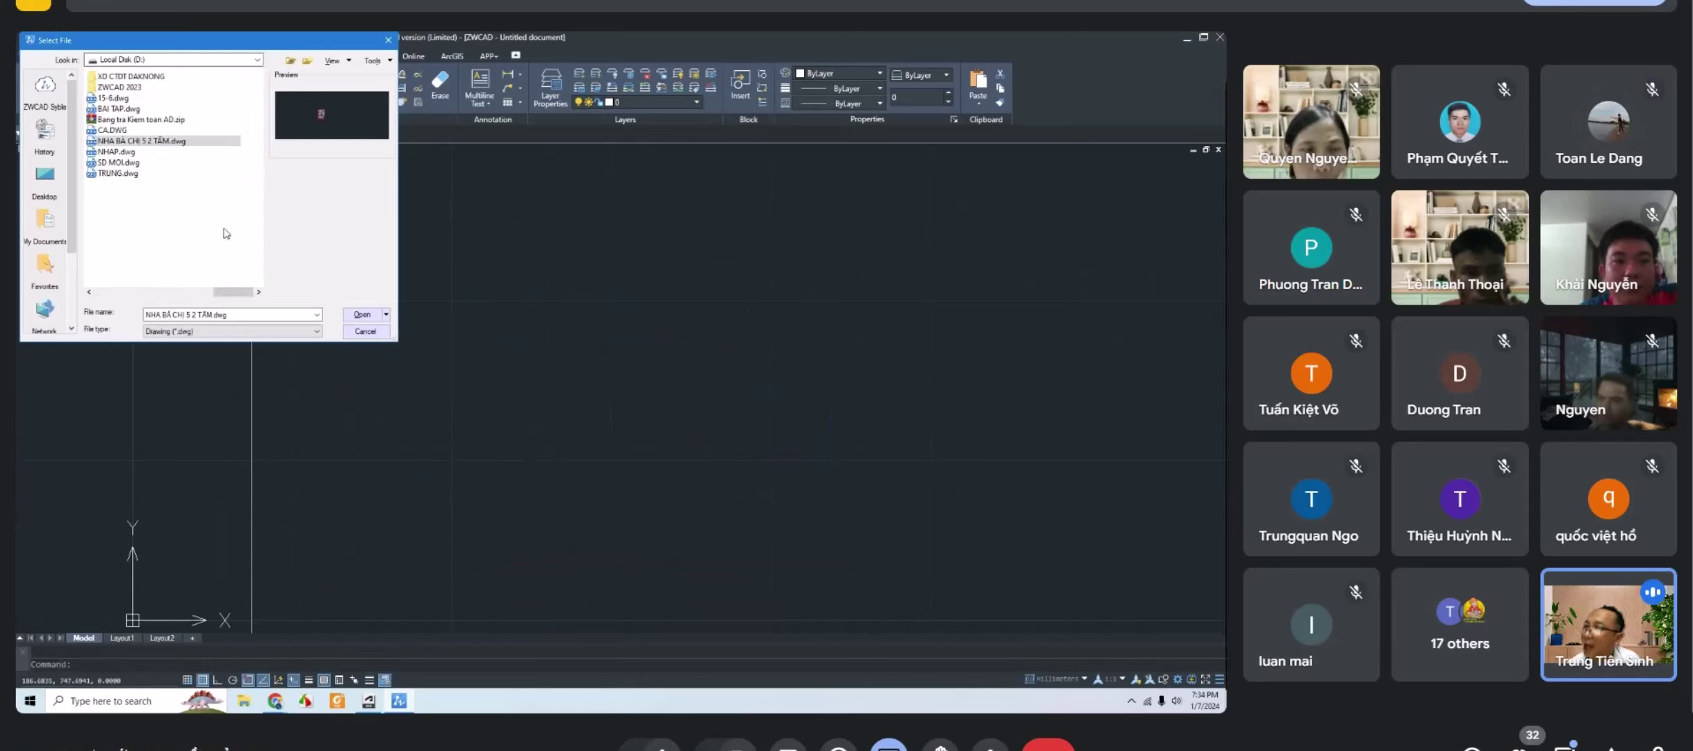
{"action": "left_click", "coordinate": [132, 175]}
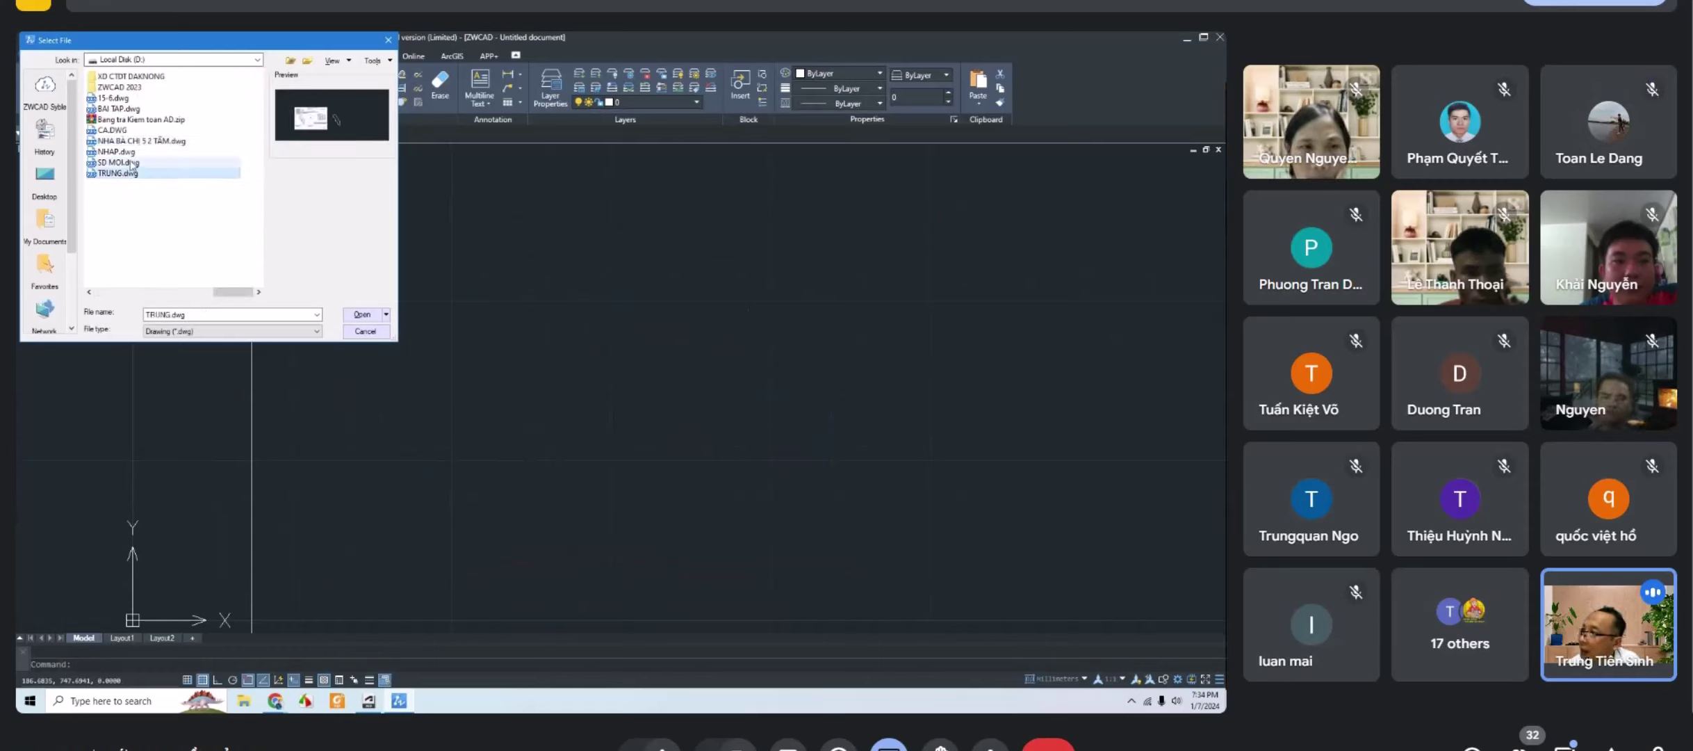
{"action": "left_click", "coordinate": [131, 163]}
{"action": "left_click", "coordinate": [126, 60]}
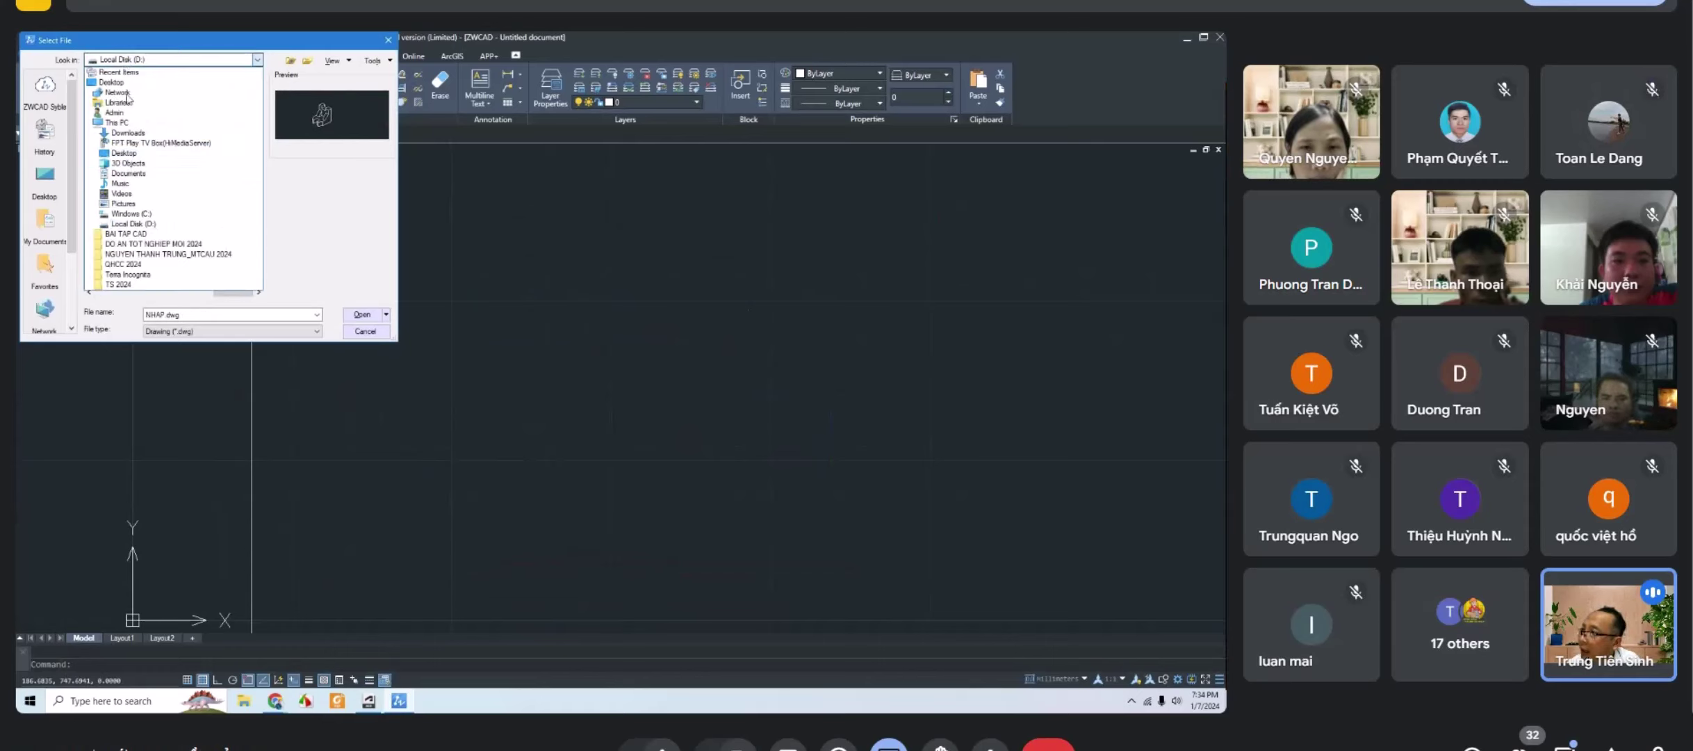
{"action": "left_click", "coordinate": [120, 224]}
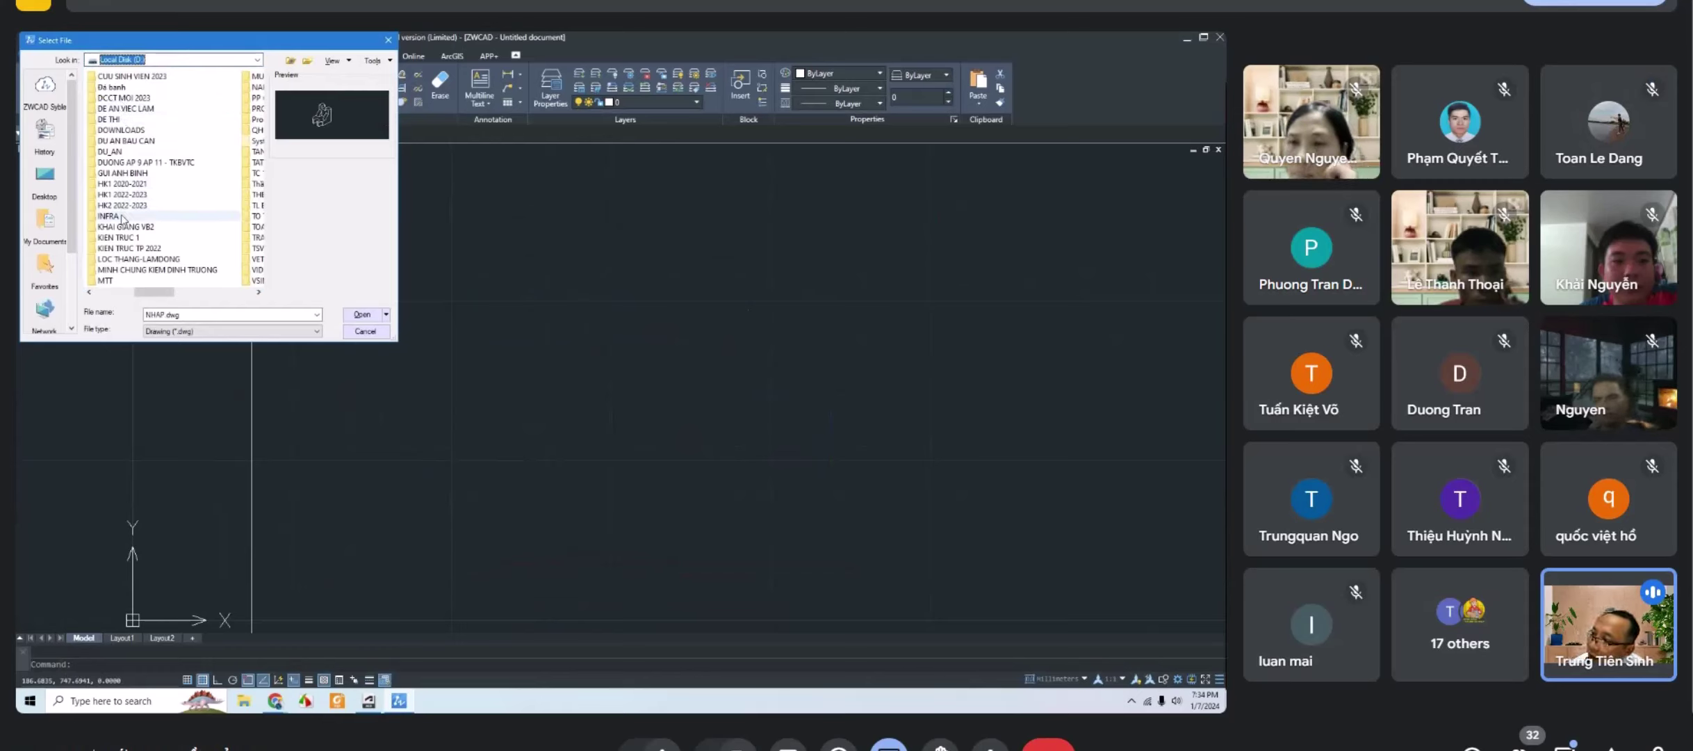
Navigate into 02_DU LIEU TRUNG and then the CAU CAN bridge folder.
{"action": "scroll", "coordinate": [122, 218], "scroll_direction": "up", "scroll_amount": 1}
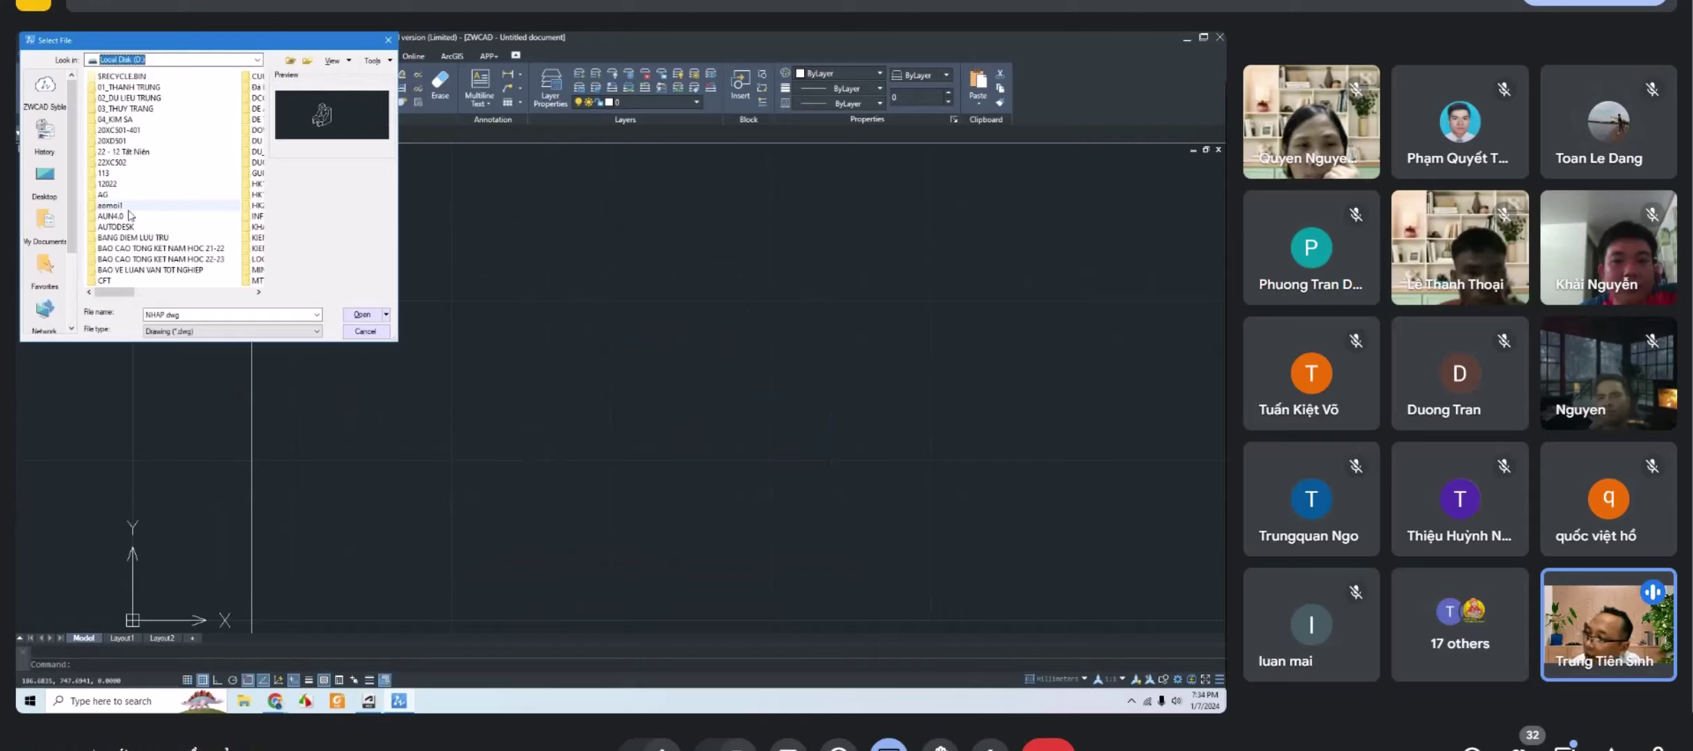
{"action": "scroll", "coordinate": [127, 216], "scroll_direction": "down", "scroll_amount": 1}
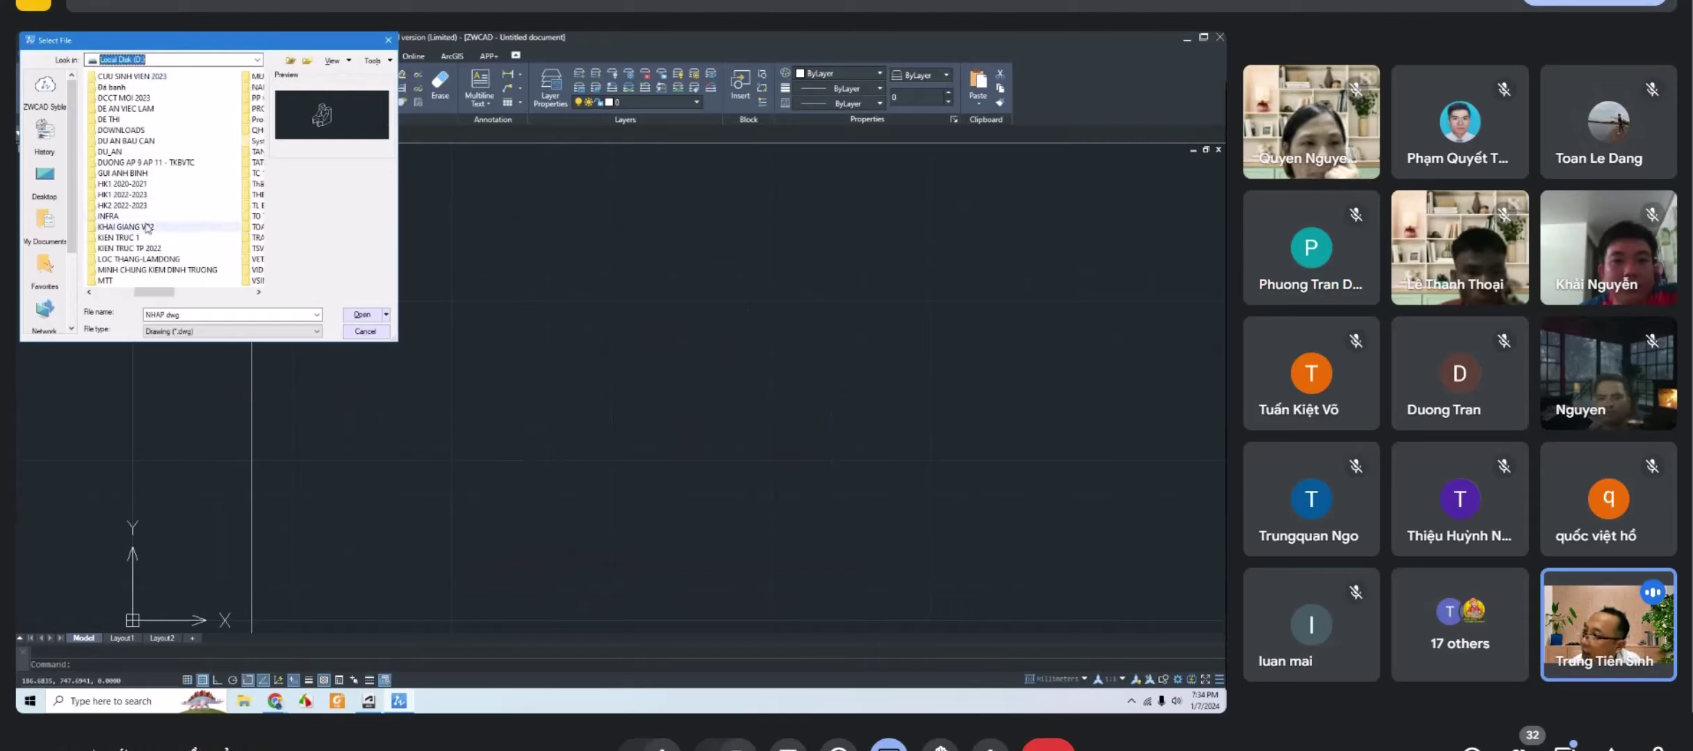
{"action": "scroll", "coordinate": [152, 269], "scroll_direction": "down", "scroll_amount": 1}
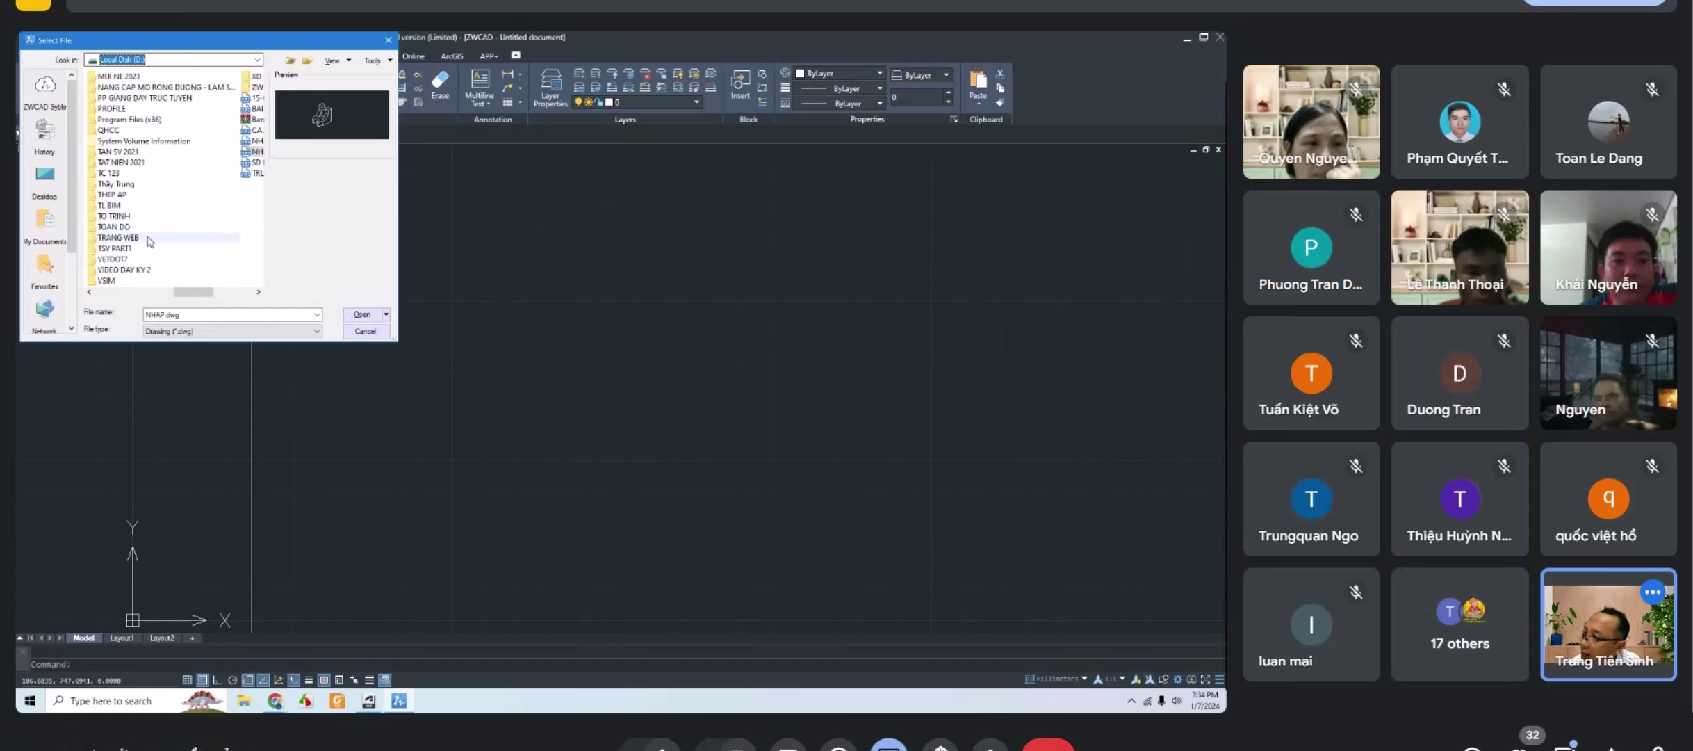
{"action": "scroll", "coordinate": [179, 271], "scroll_direction": "down", "scroll_amount": 1}
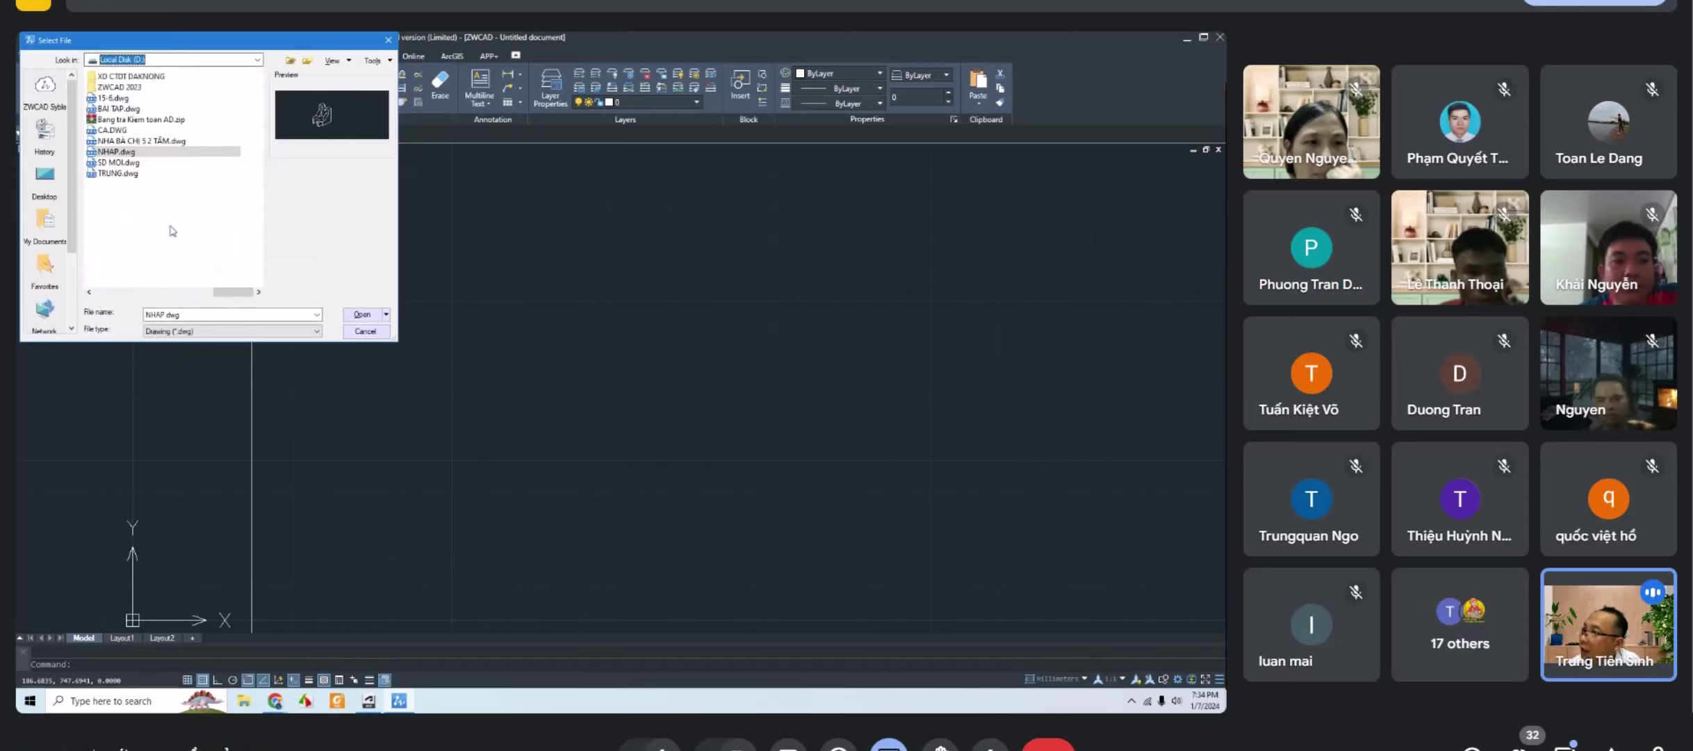
{"action": "scroll", "coordinate": [143, 113], "scroll_direction": "up", "scroll_amount": 1}
{"action": "scroll", "coordinate": [144, 114], "scroll_direction": "up", "scroll_amount": 2}
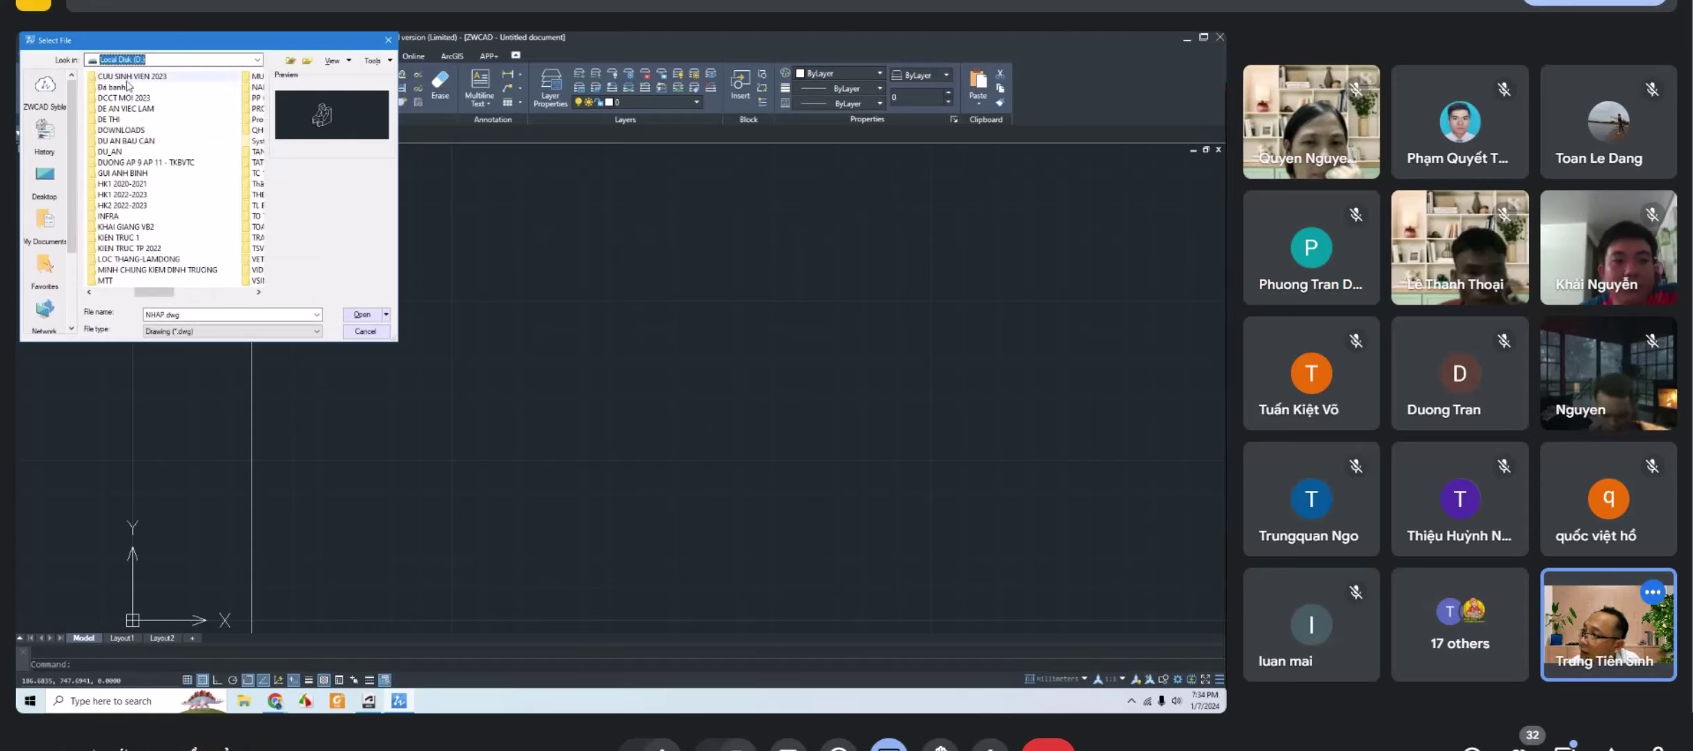
{"action": "scroll", "coordinate": [128, 85], "scroll_direction": "up", "scroll_amount": 2}
{"action": "double_click", "coordinate": [121, 98]}
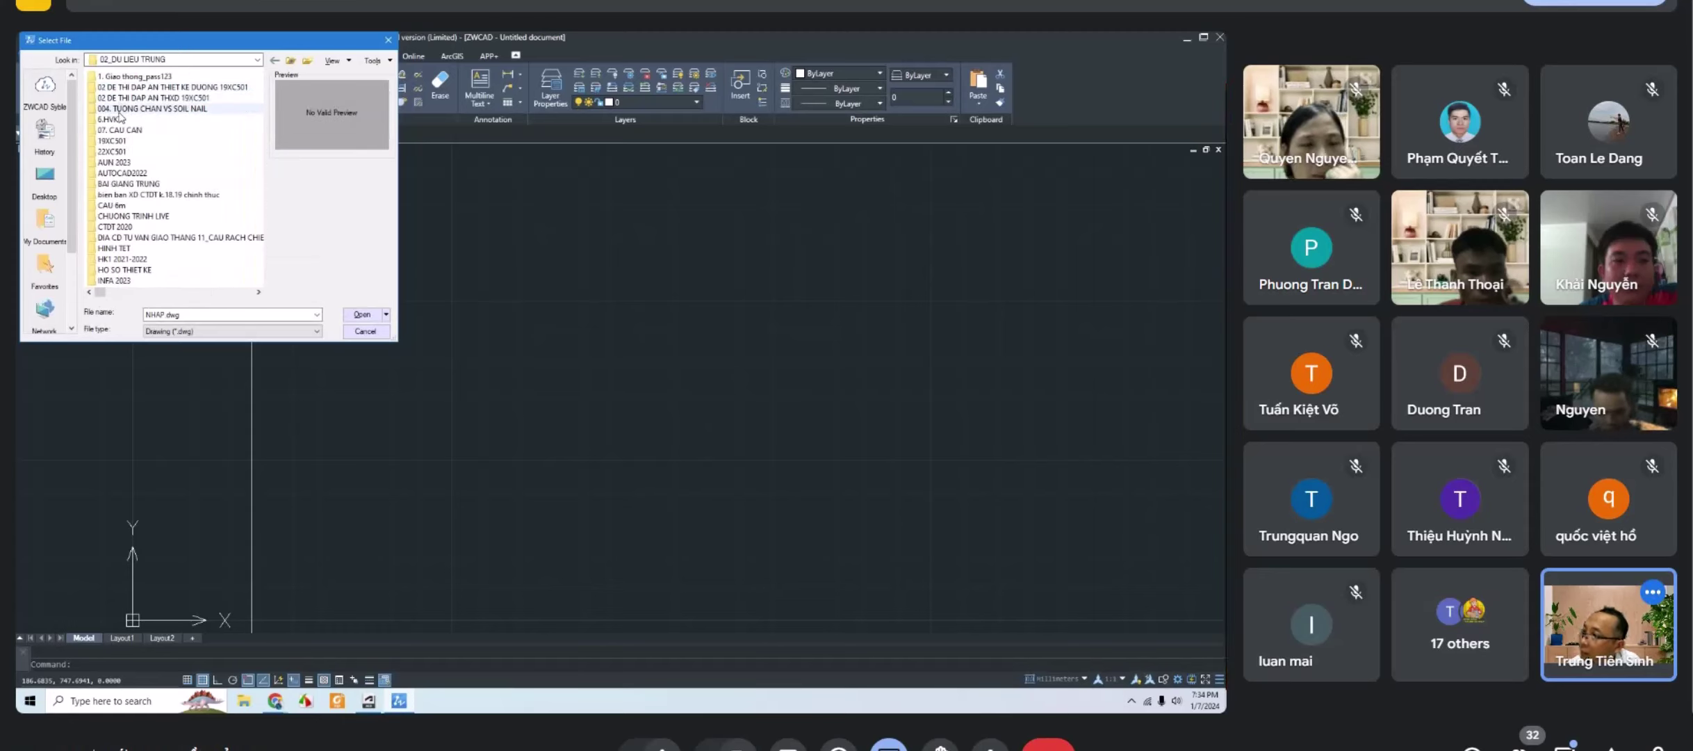
{"action": "double_click", "coordinate": [119, 132]}
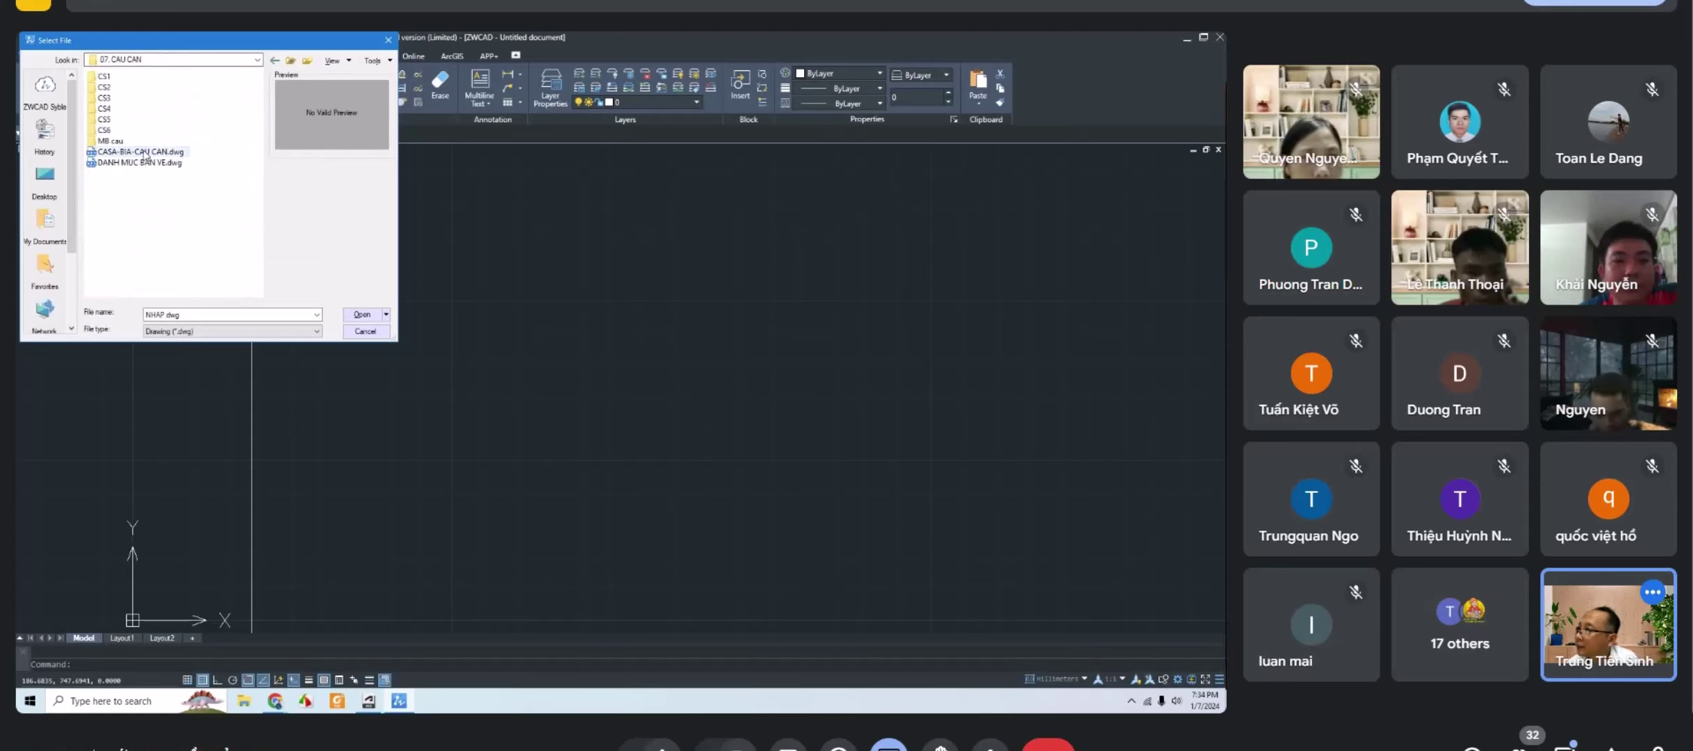
Open 01. BTC cau so 1.dwg from the CS1 subfolder.
{"action": "left_click", "coordinate": [145, 154]}
{"action": "left_click", "coordinate": [114, 88]}
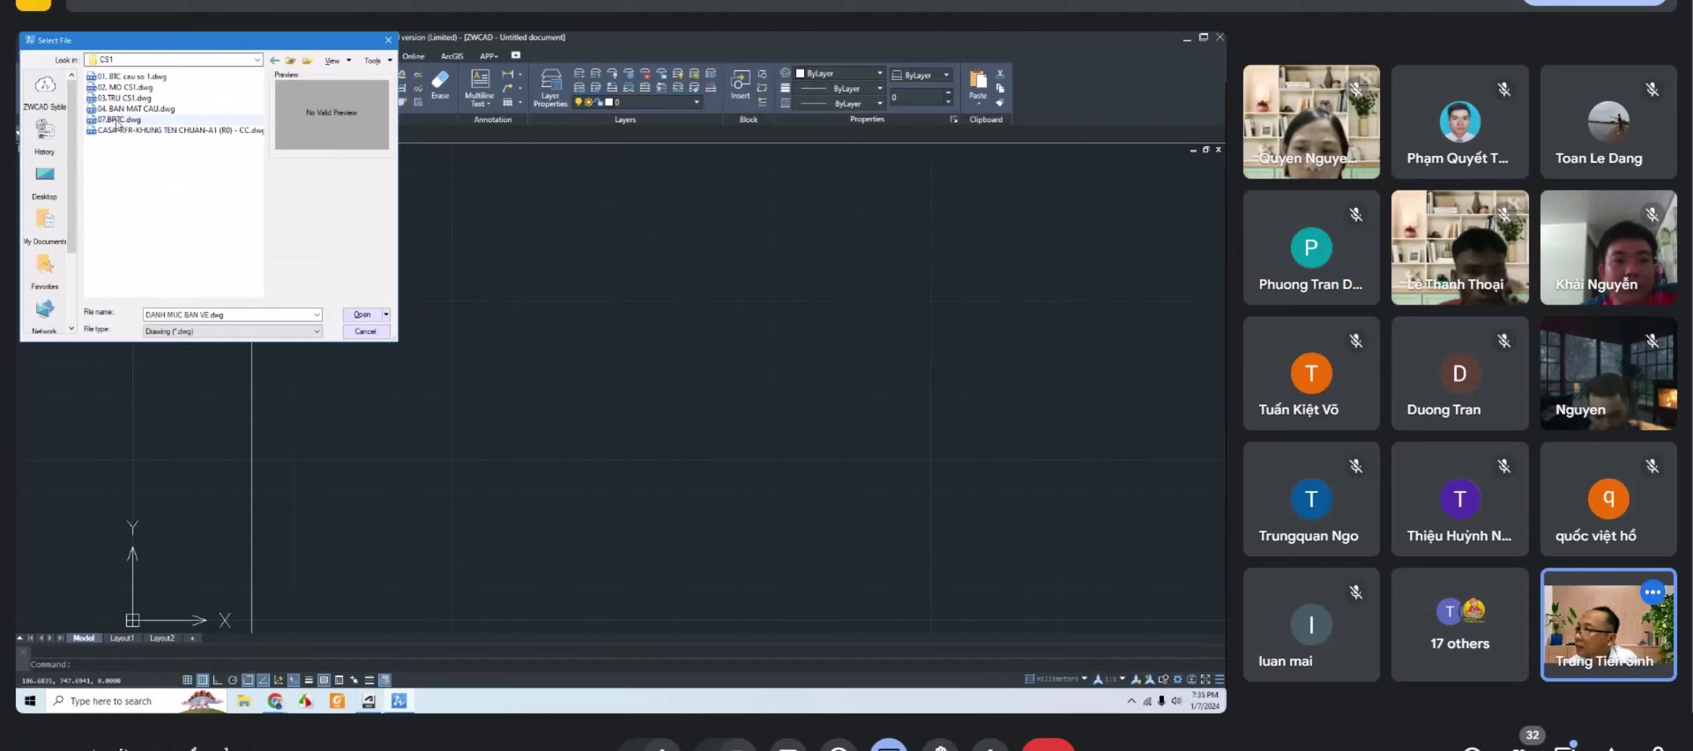
{"action": "left_click", "coordinate": [117, 121]}
{"action": "left_click", "coordinate": [117, 76]}
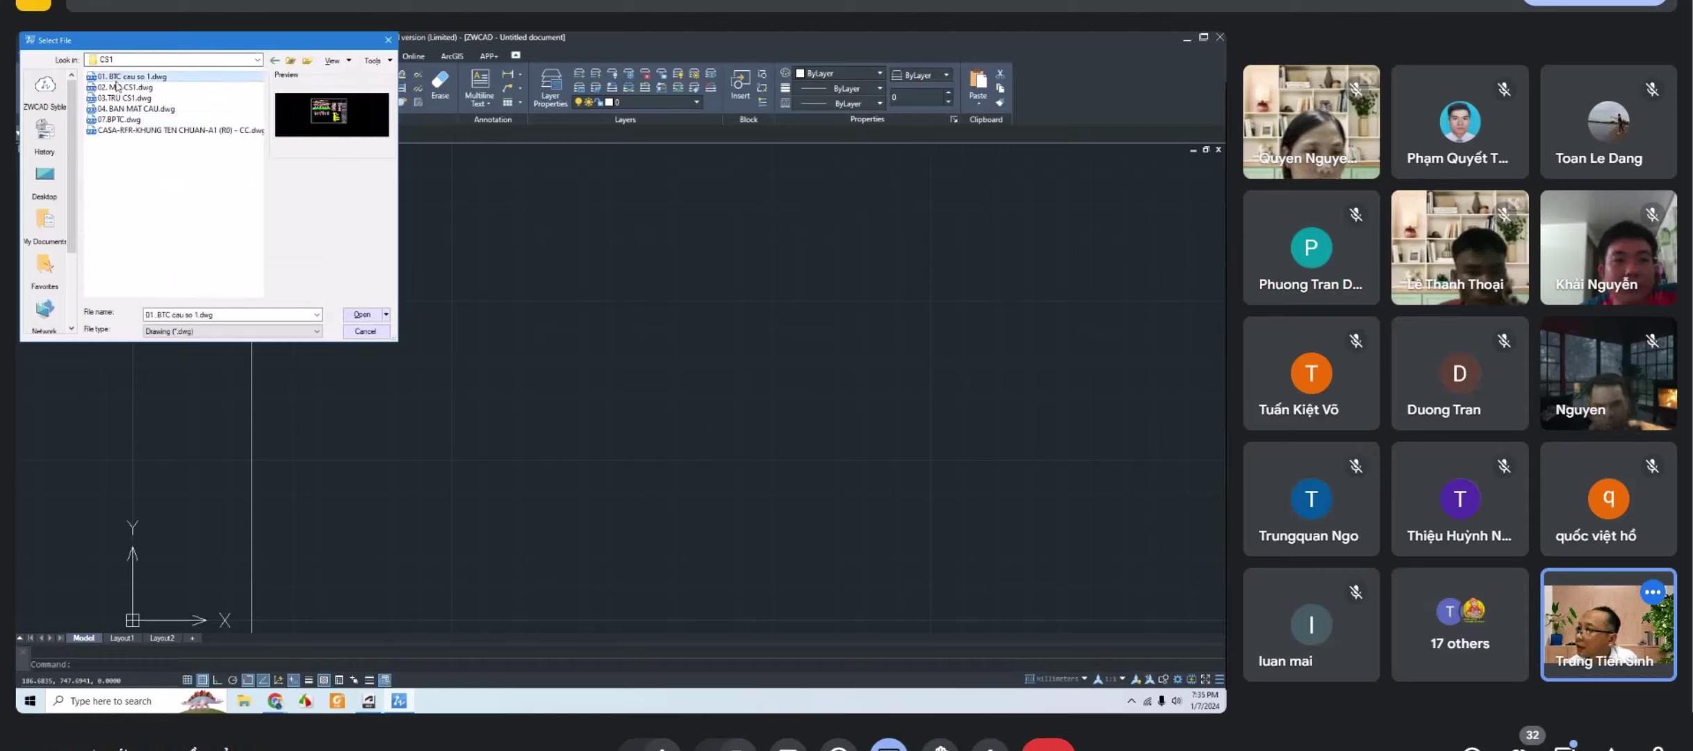
{"action": "left_click", "coordinate": [364, 318]}
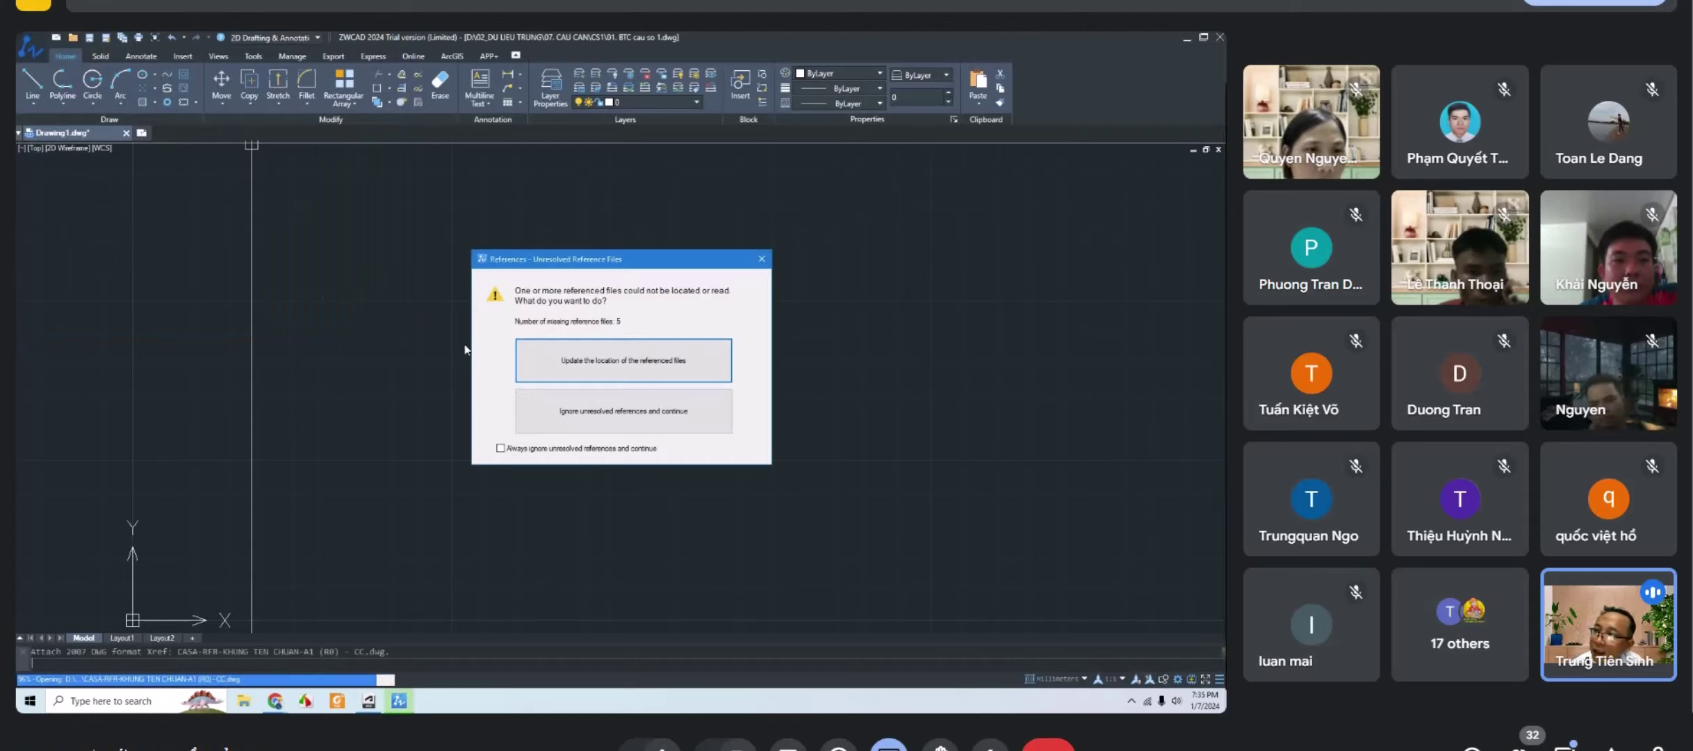
Dismiss the missing-reference, substitute-font, annotation-scale and proxy-object prompts, then close External References.
{"action": "left_click", "coordinate": [618, 374]}
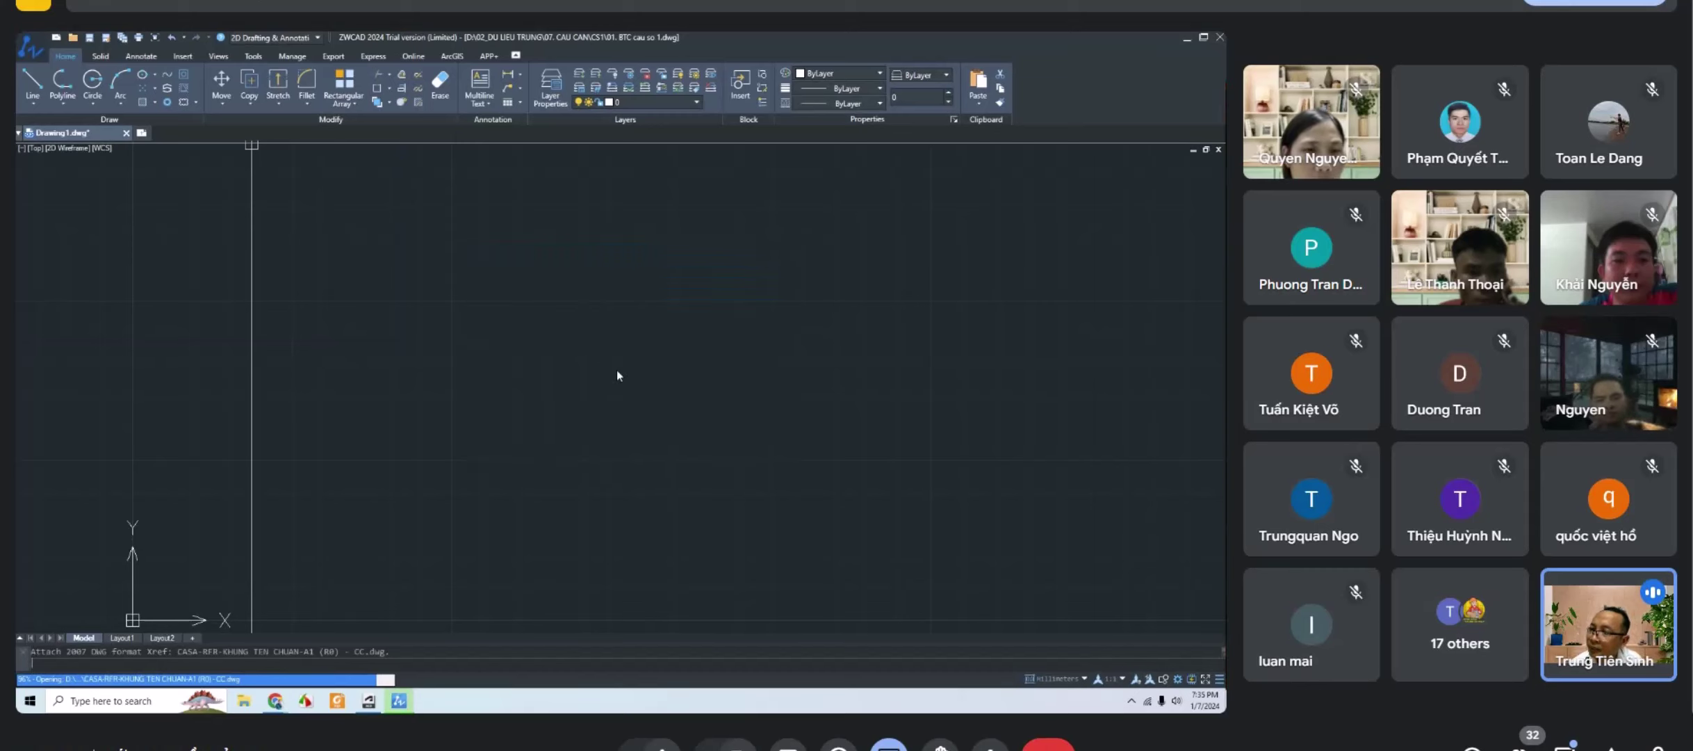
{"action": "left_click", "coordinate": [678, 450]}
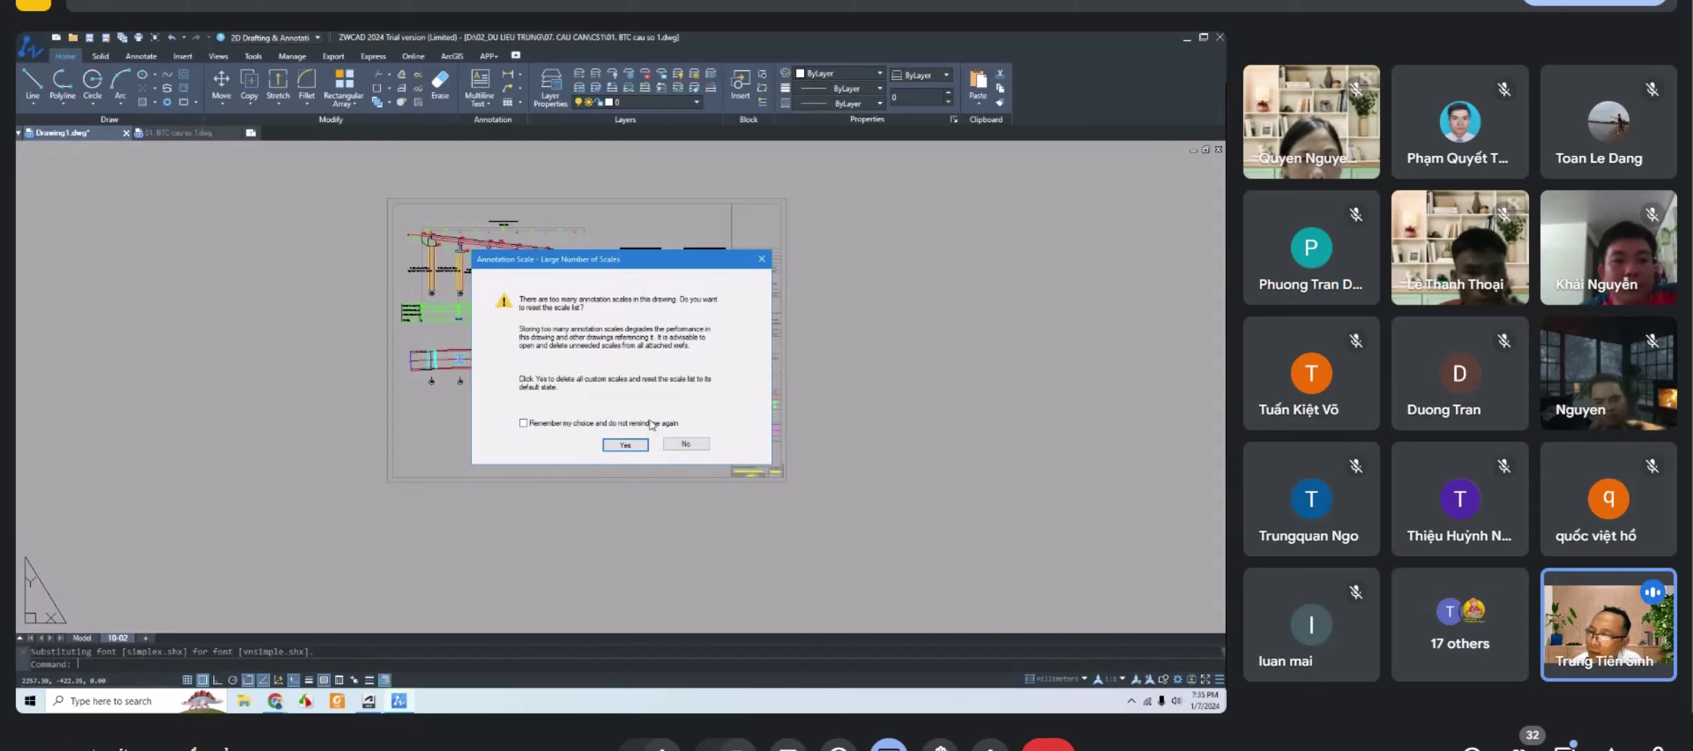
{"action": "left_click", "coordinate": [629, 445]}
{"action": "left_click", "coordinate": [619, 496]}
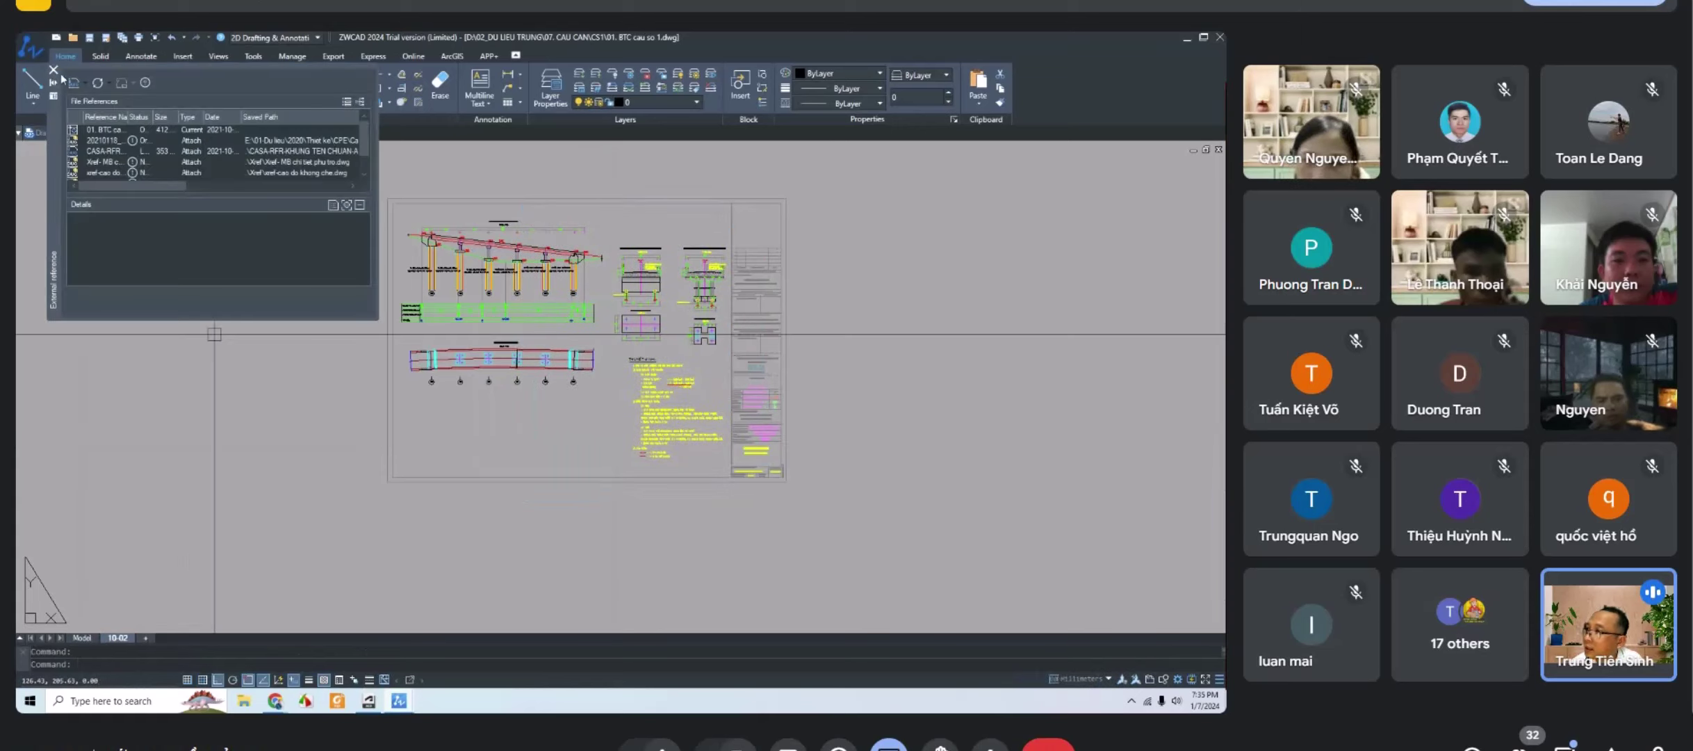
{"action": "left_click", "coordinate": [53, 71]}
Switch to model space and zoom and pan to show the lower plan view in full.
{"action": "left_click", "coordinate": [82, 638]}
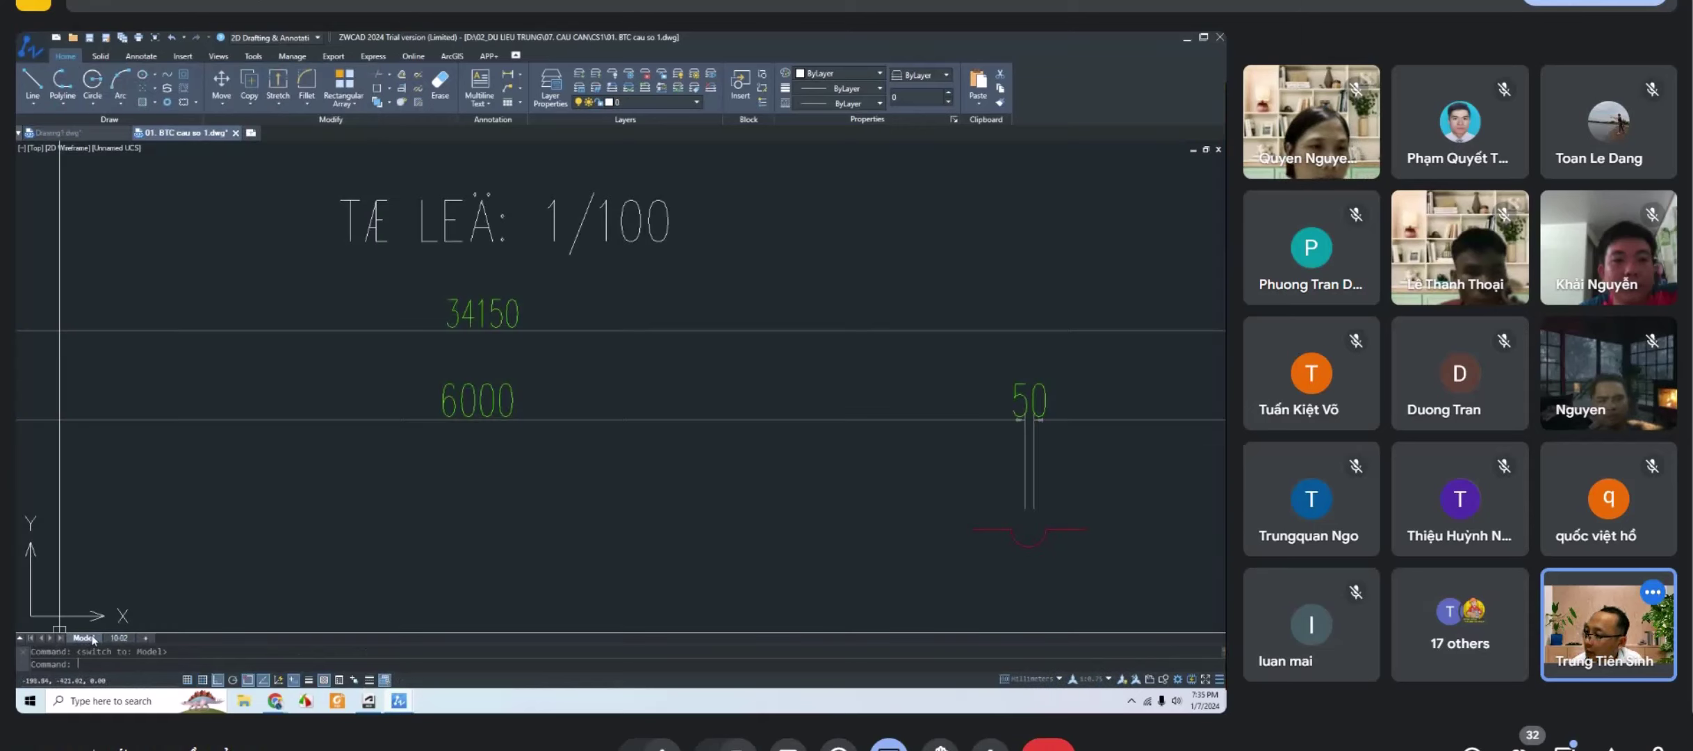
{"action": "scroll", "coordinate": [624, 351], "scroll_direction": "down", "scroll_amount": 1}
{"action": "scroll", "coordinate": [624, 351], "scroll_direction": "down", "scroll_amount": 3}
{"action": "mouse_move", "coordinate": [624, 351]}
{"action": "middle_mouse_down"}
{"action": "mouse_move", "coordinate": [591, 340]}
{"action": "mouse_move", "coordinate": [702, 497]}
{"action": "middle_mouse_up"}
{"action": "scroll", "coordinate": [643, 364], "scroll_direction": "down", "scroll_amount": 3}
{"action": "scroll", "coordinate": [642, 364], "scroll_direction": "up", "scroll_amount": 3}
{"action": "scroll", "coordinate": [642, 365], "scroll_direction": "up", "scroll_amount": 3}
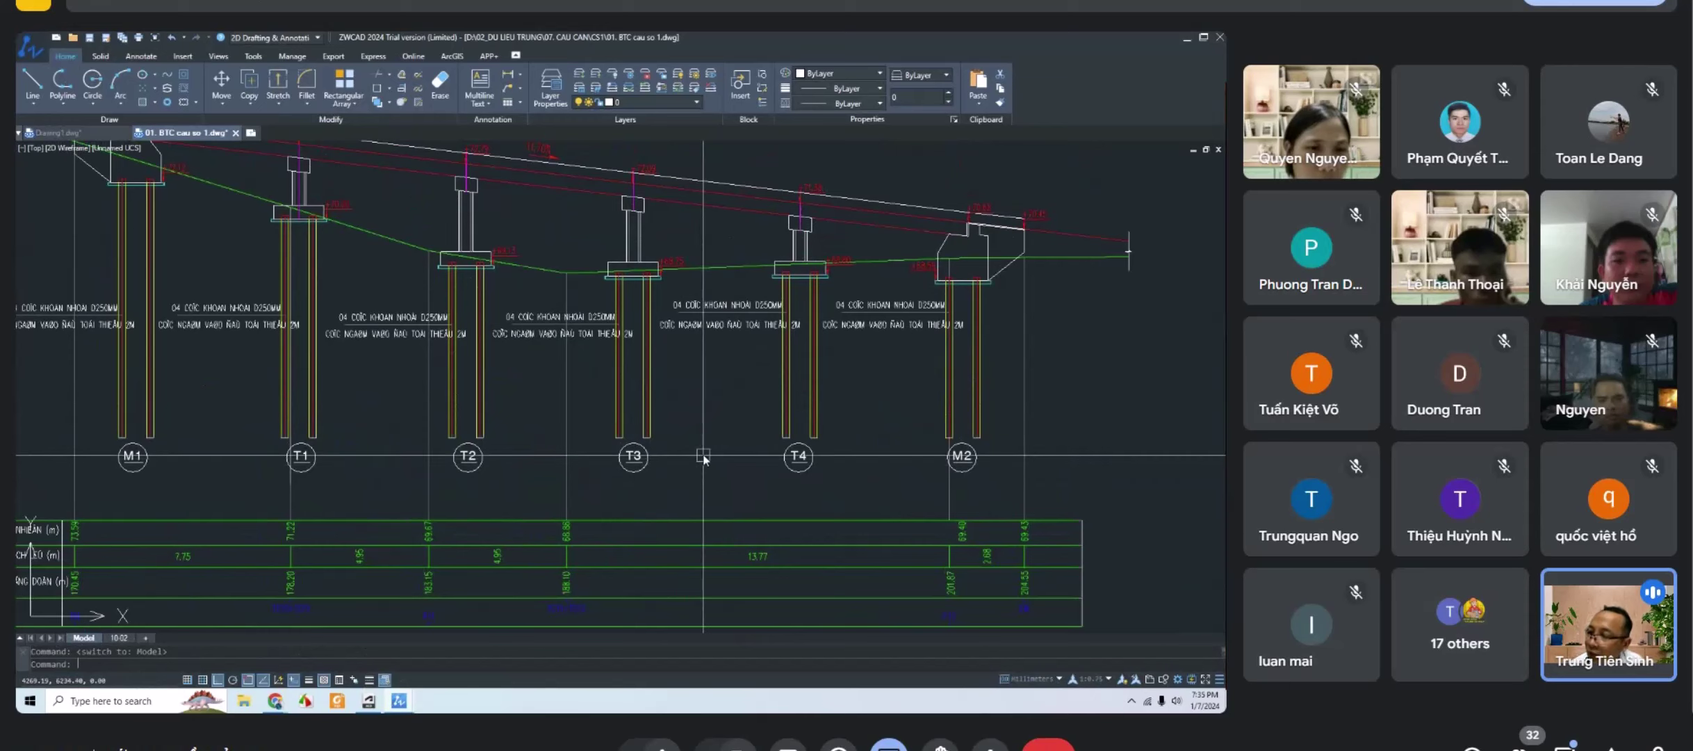
{"action": "scroll", "coordinate": [710, 454], "scroll_direction": "down", "scroll_amount": 2}
{"action": "scroll", "coordinate": [710, 454], "scroll_direction": "down", "scroll_amount": 2}
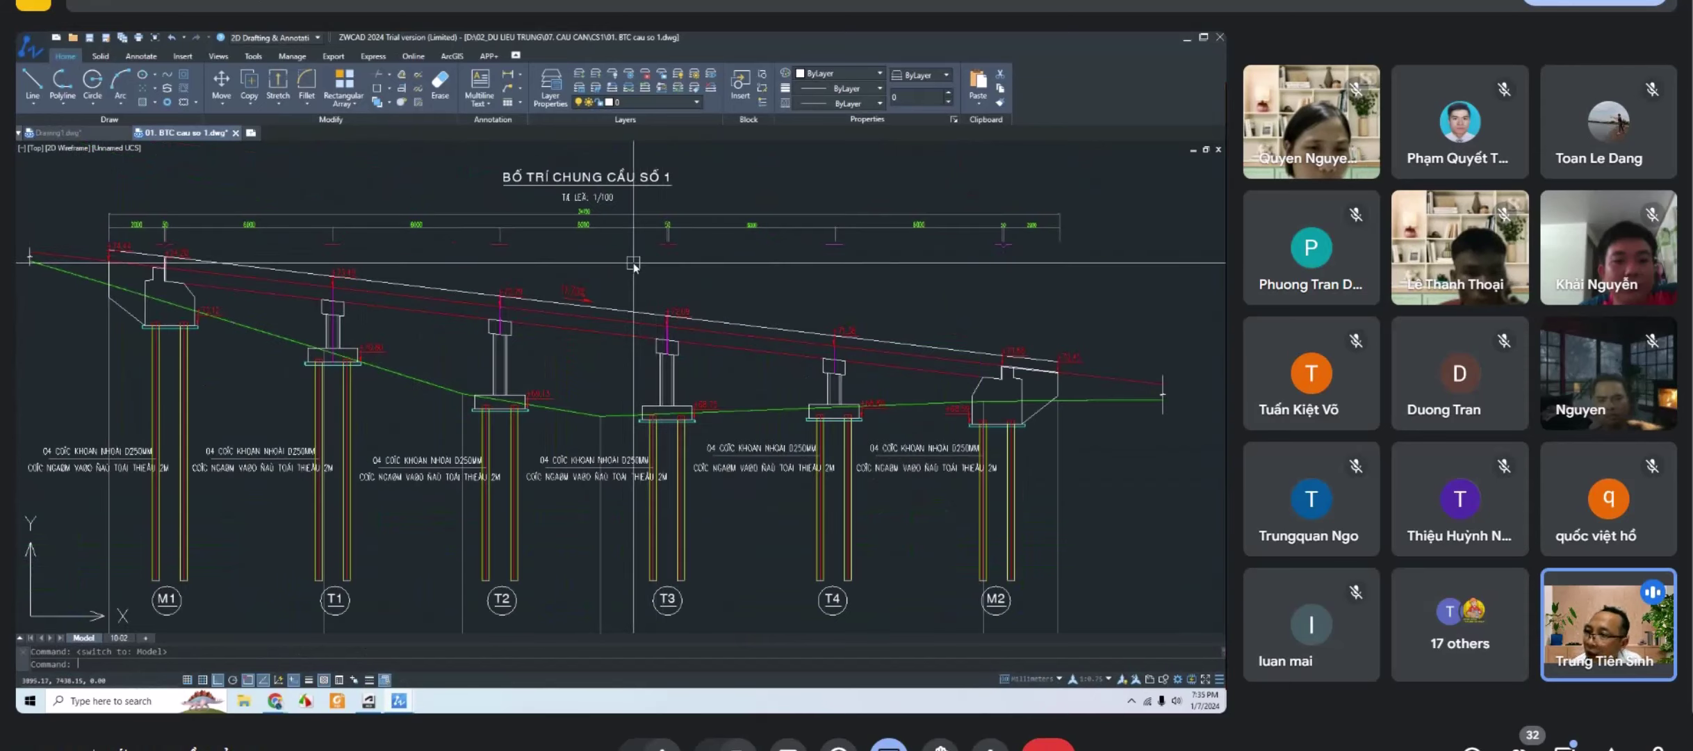
{"action": "scroll", "coordinate": [639, 231], "scroll_direction": "up", "scroll_amount": 2}
{"action": "scroll", "coordinate": [639, 232], "scroll_direction": "up", "scroll_amount": 3}
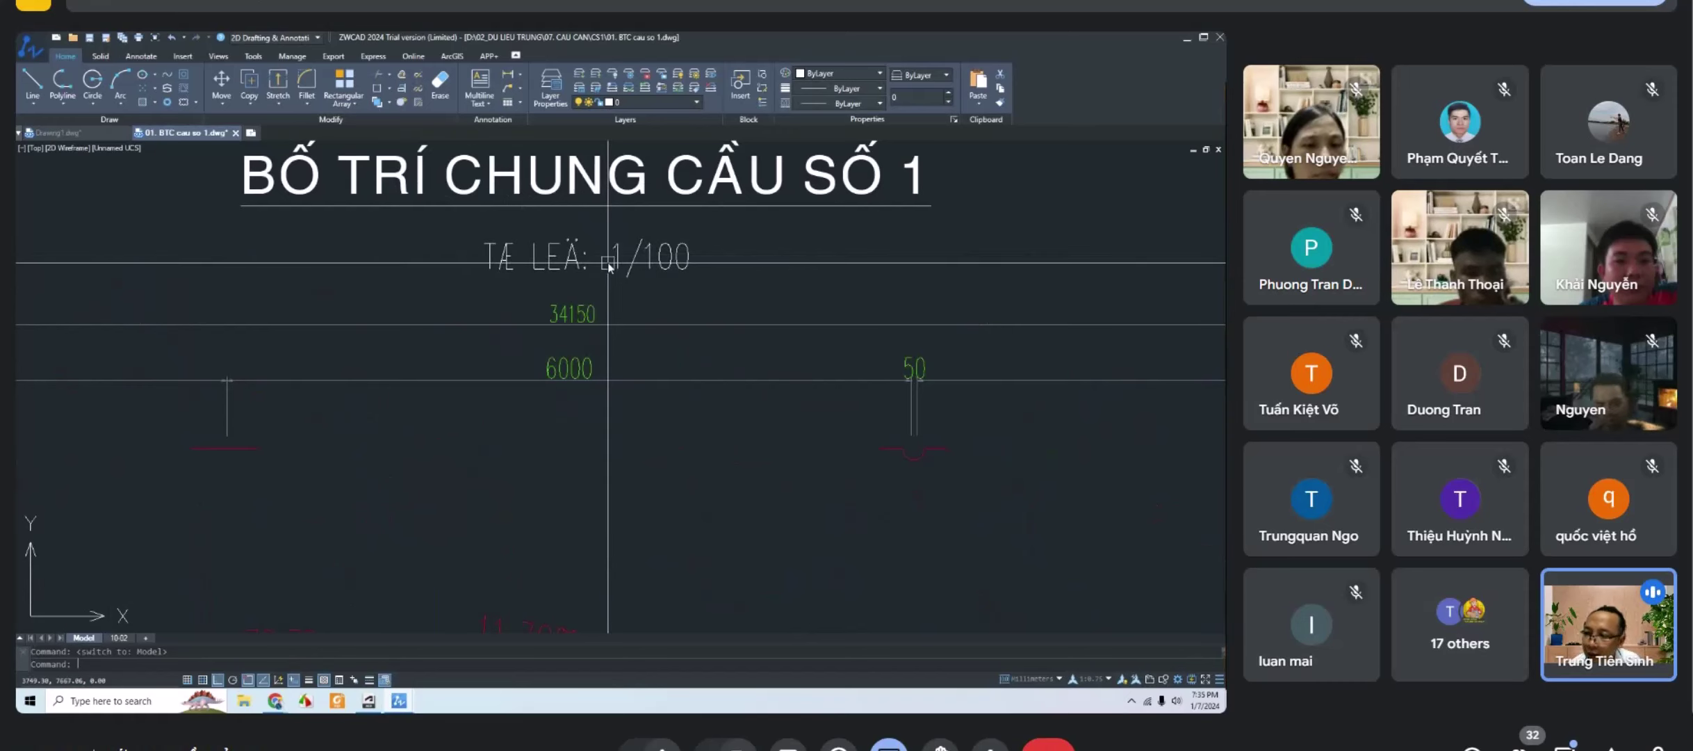
{"action": "scroll", "coordinate": [609, 258], "scroll_direction": "down", "scroll_amount": 3}
Pan up to the bridge plan view and select the 1/125 scale note text.
{"action": "middle_click_drag", "start_coordinate": [606, 535], "coordinate": [604, 366]}
{"action": "scroll", "coordinate": [618, 380], "scroll_direction": "up", "scroll_amount": 3}
{"action": "scroll", "coordinate": [618, 380], "scroll_direction": "down", "scroll_amount": 1}
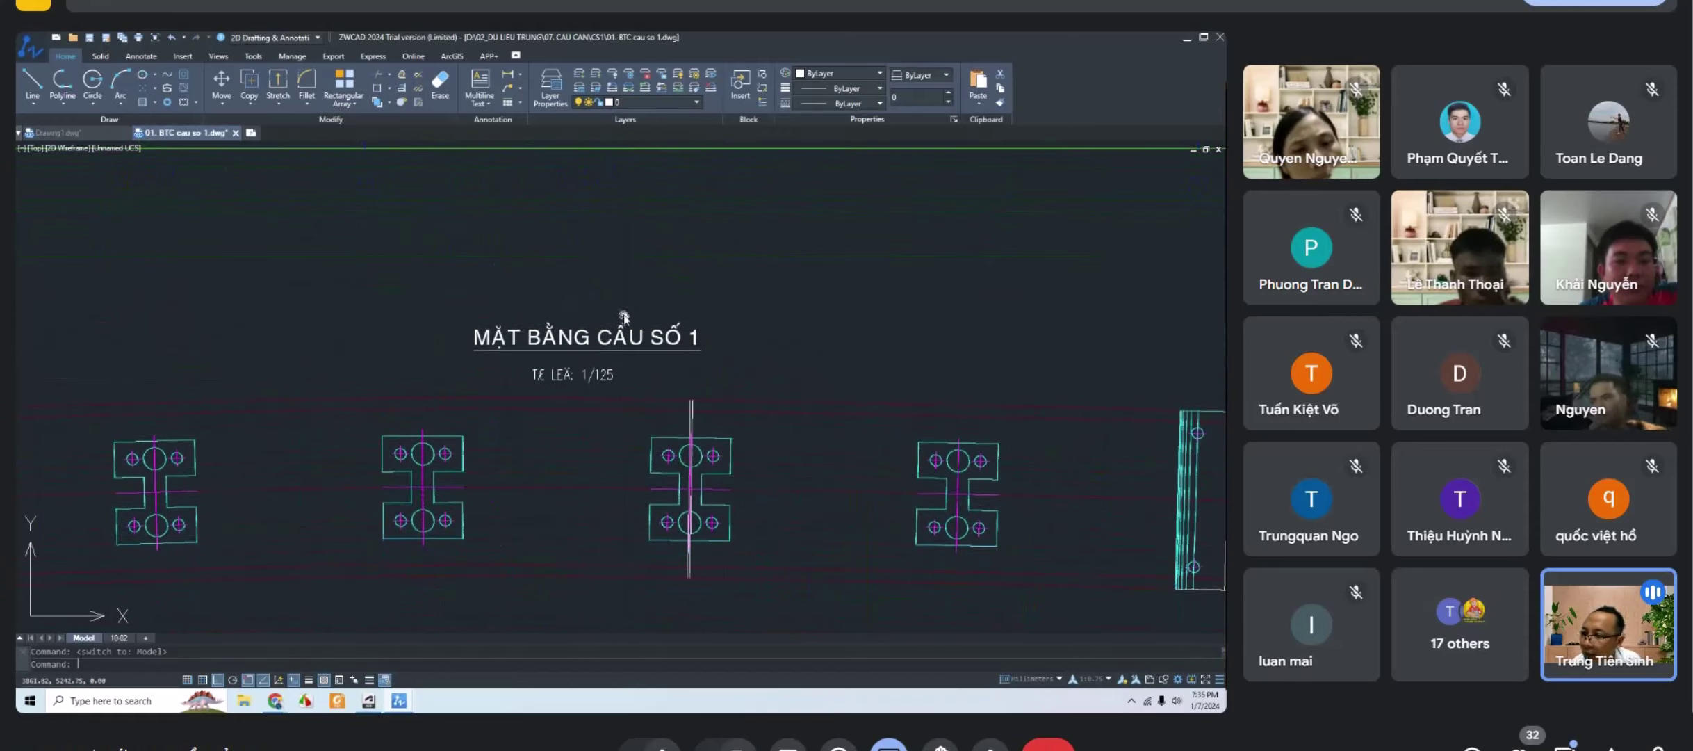
{"action": "scroll", "coordinate": [598, 375], "scroll_direction": "up", "scroll_amount": 2}
{"action": "scroll", "coordinate": [590, 362], "scroll_direction": "down", "scroll_amount": 2}
{"action": "scroll", "coordinate": [594, 309], "scroll_direction": "up", "scroll_amount": 3}
{"action": "left_click", "coordinate": [594, 311]}
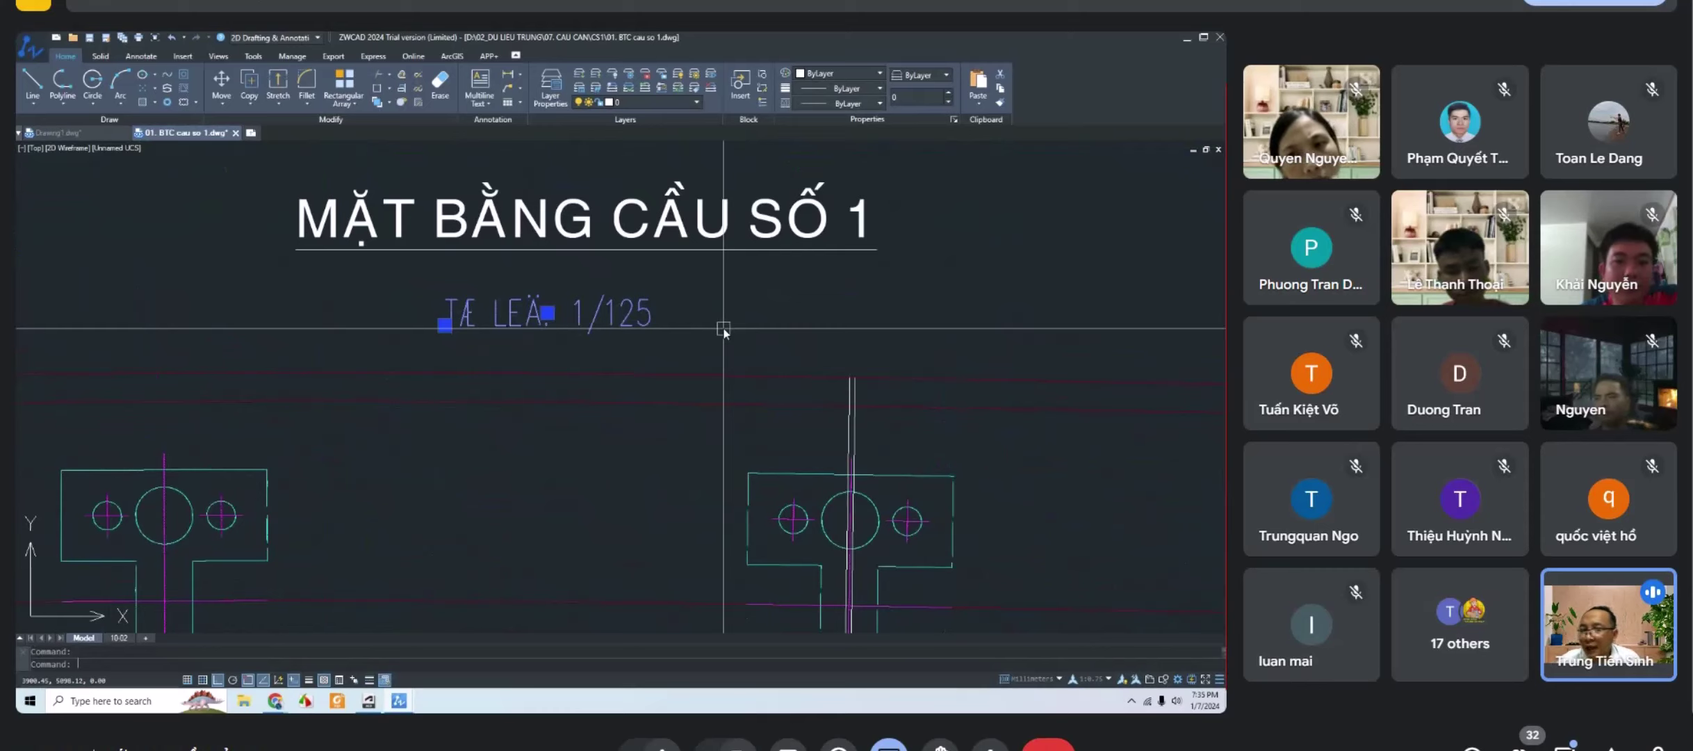
Zoom out and back in, then pan to reveal more of the bridge section above.
{"action": "scroll", "coordinate": [724, 330], "scroll_direction": "down", "scroll_amount": 3}
{"action": "scroll", "coordinate": [718, 347], "scroll_direction": "down", "scroll_amount": 2}
{"action": "scroll", "coordinate": [692, 392], "scroll_direction": "down", "scroll_amount": 2}
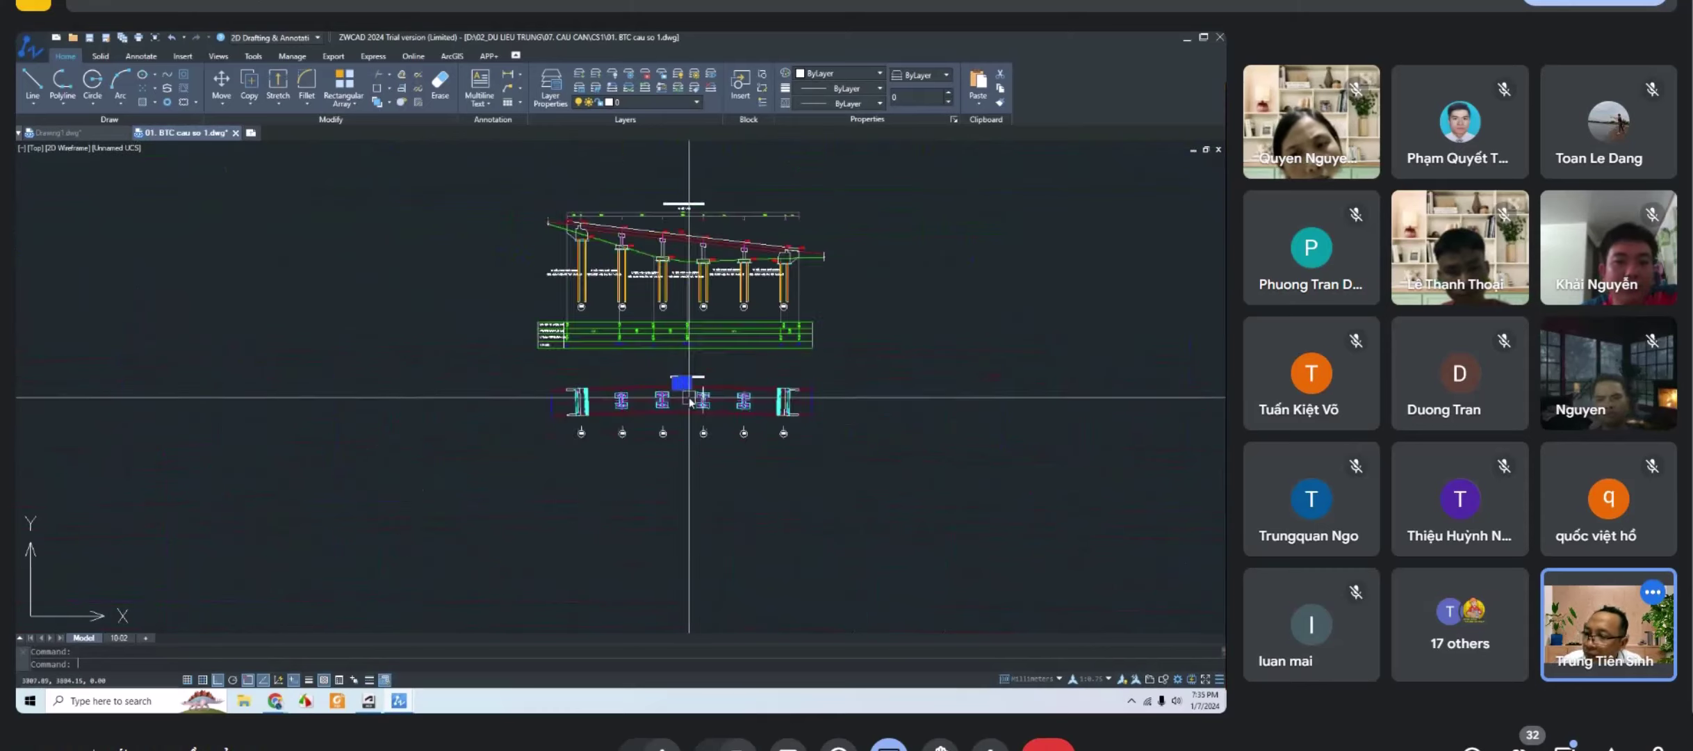
{"action": "scroll", "coordinate": [691, 401], "scroll_direction": "down", "scroll_amount": 3}
{"action": "scroll", "coordinate": [684, 366], "scroll_direction": "down", "scroll_amount": 3}
{"action": "scroll", "coordinate": [344, 387], "scroll_direction": "up", "scroll_amount": 3}
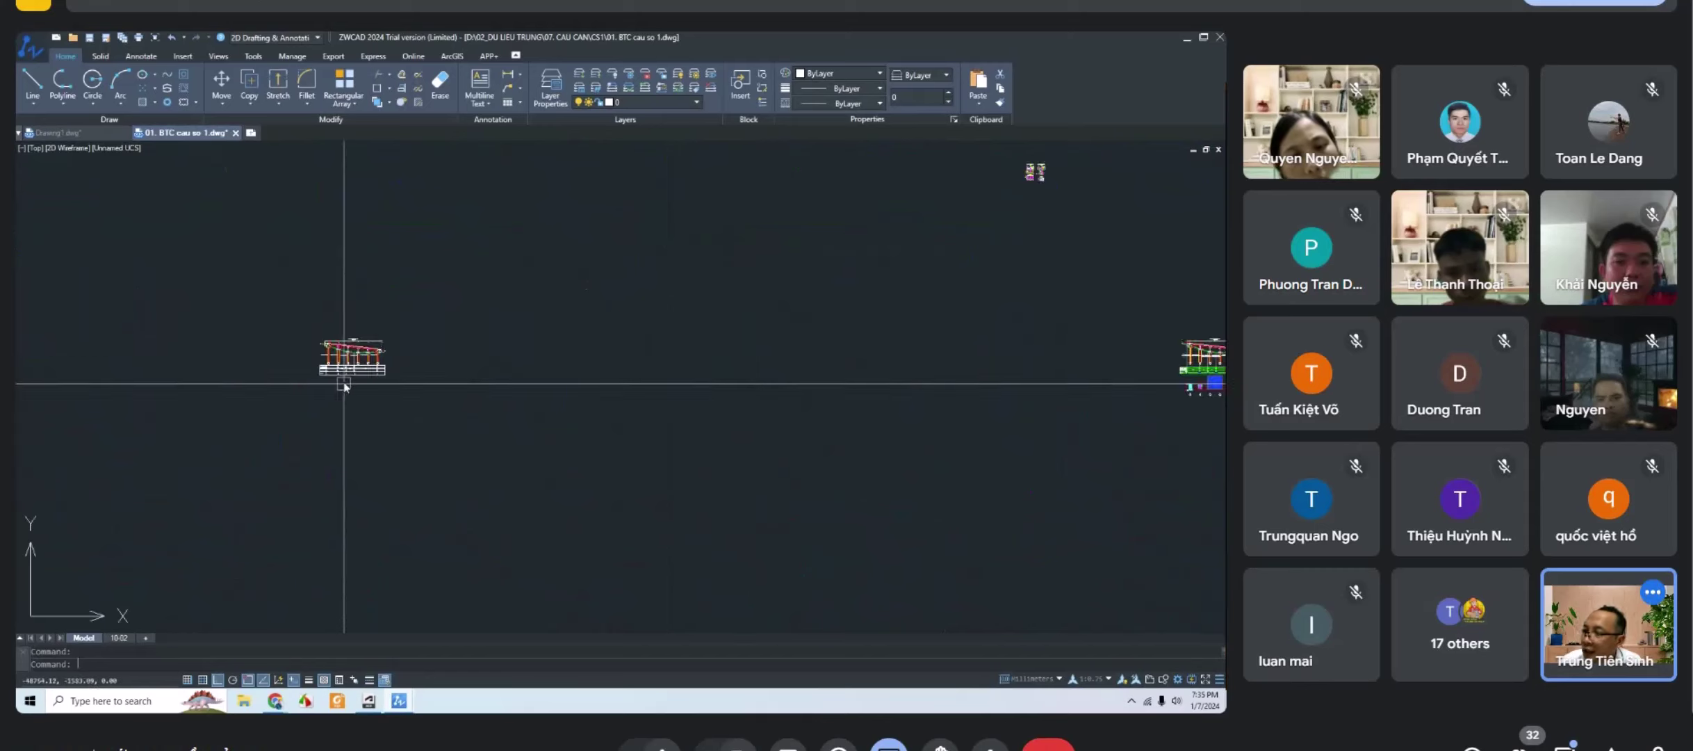
{"action": "scroll", "coordinate": [344, 382], "scroll_direction": "up", "scroll_amount": 2}
{"action": "scroll", "coordinate": [476, 494], "scroll_direction": "up", "scroll_amount": 3}
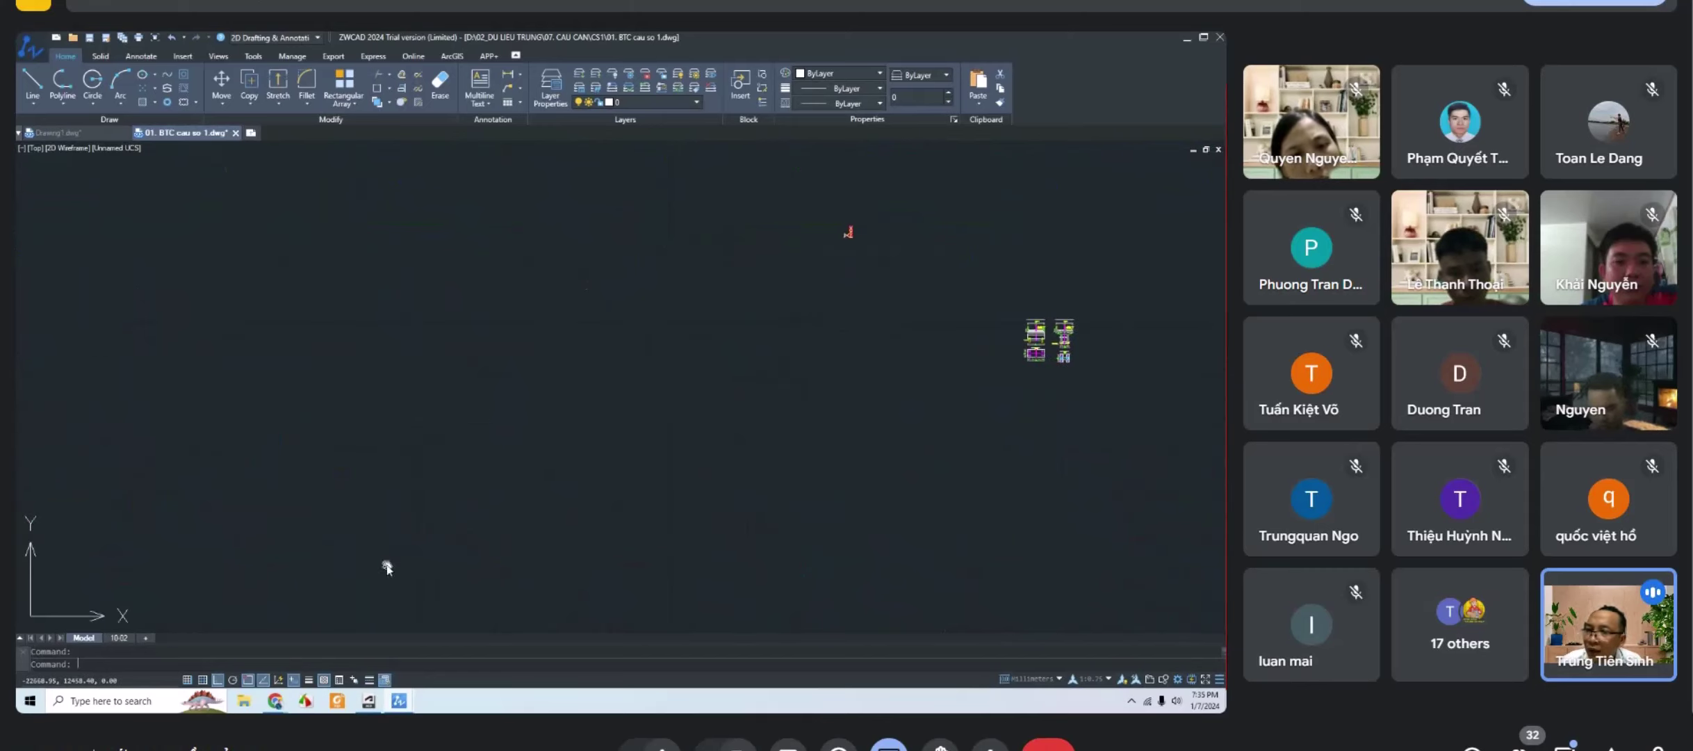
{"action": "scroll", "coordinate": [960, 361], "scroll_direction": "up", "scroll_amount": 3}
{"action": "scroll", "coordinate": [912, 327], "scroll_direction": "up", "scroll_amount": 3}
{"action": "scroll", "coordinate": [768, 403], "scroll_direction": "up", "scroll_amount": 2}
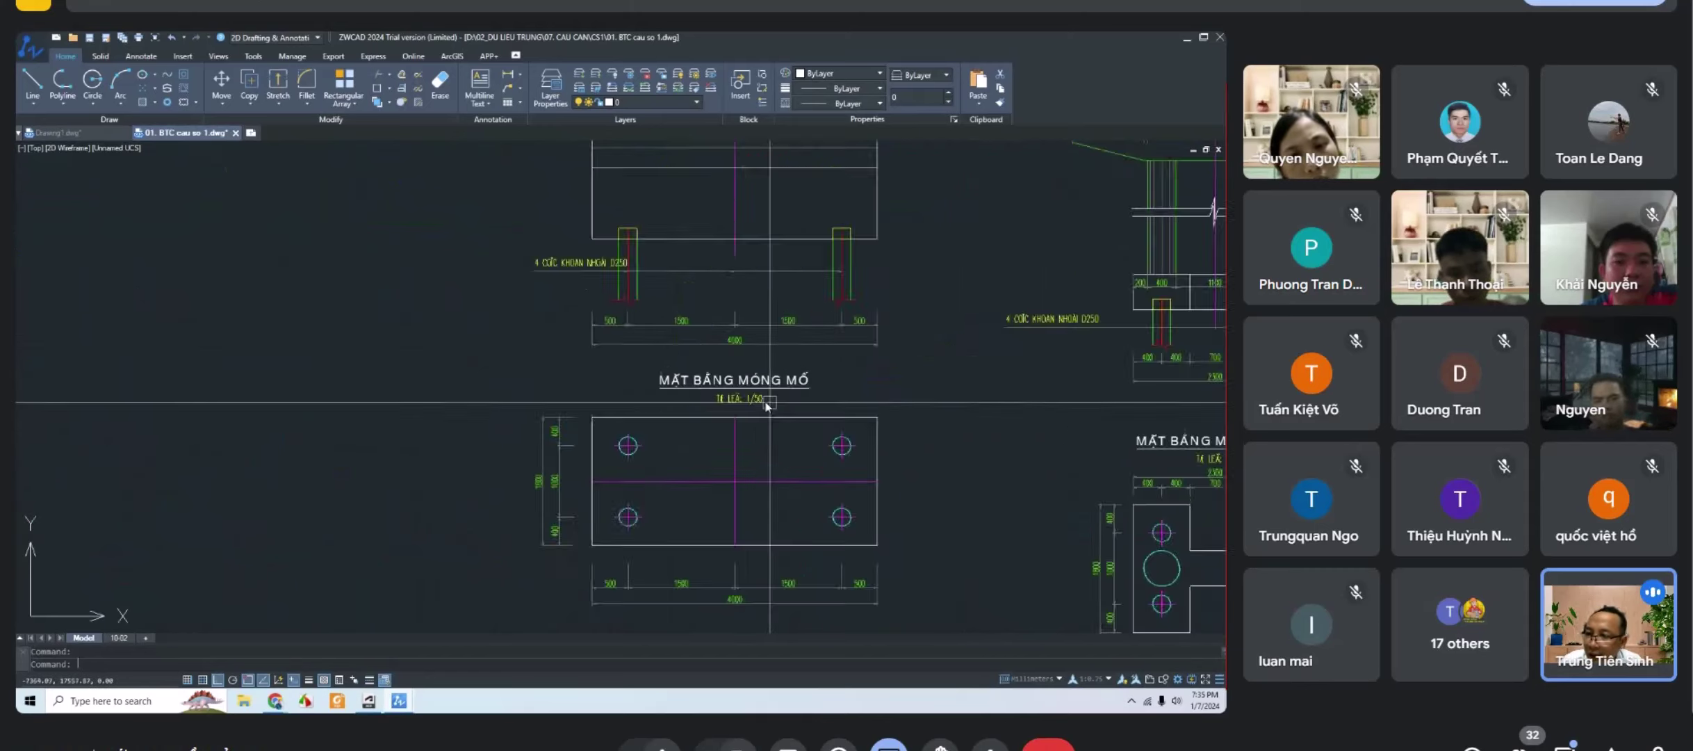
{"action": "scroll", "coordinate": [768, 403], "scroll_direction": "up", "scroll_amount": 2}
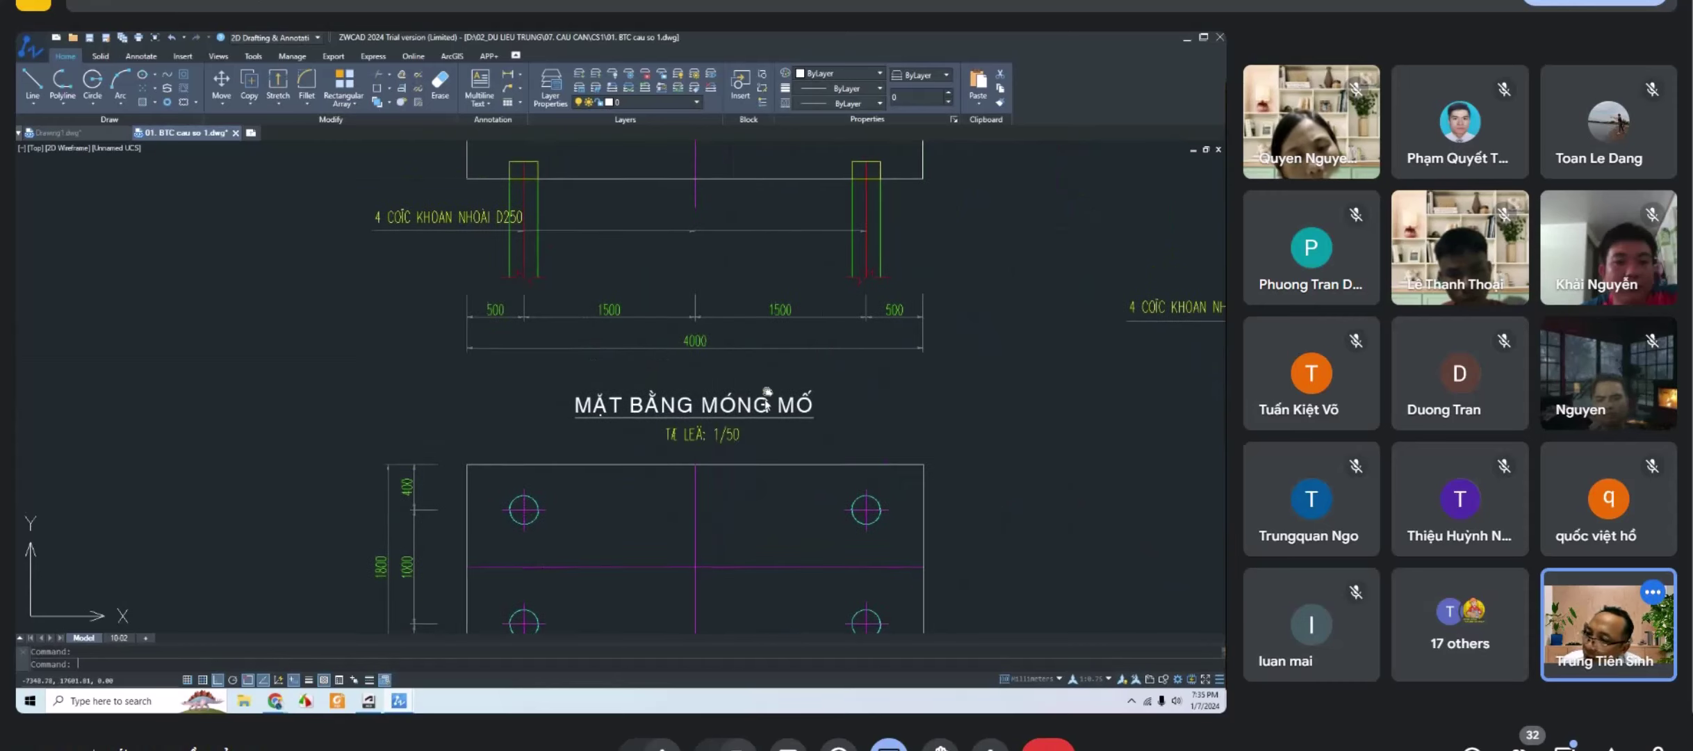
{"action": "middle_click_drag", "start_coordinate": [767, 391], "coordinate": [767, 472]}
{"action": "scroll", "coordinate": [773, 473], "scroll_direction": "down", "scroll_amount": 2}
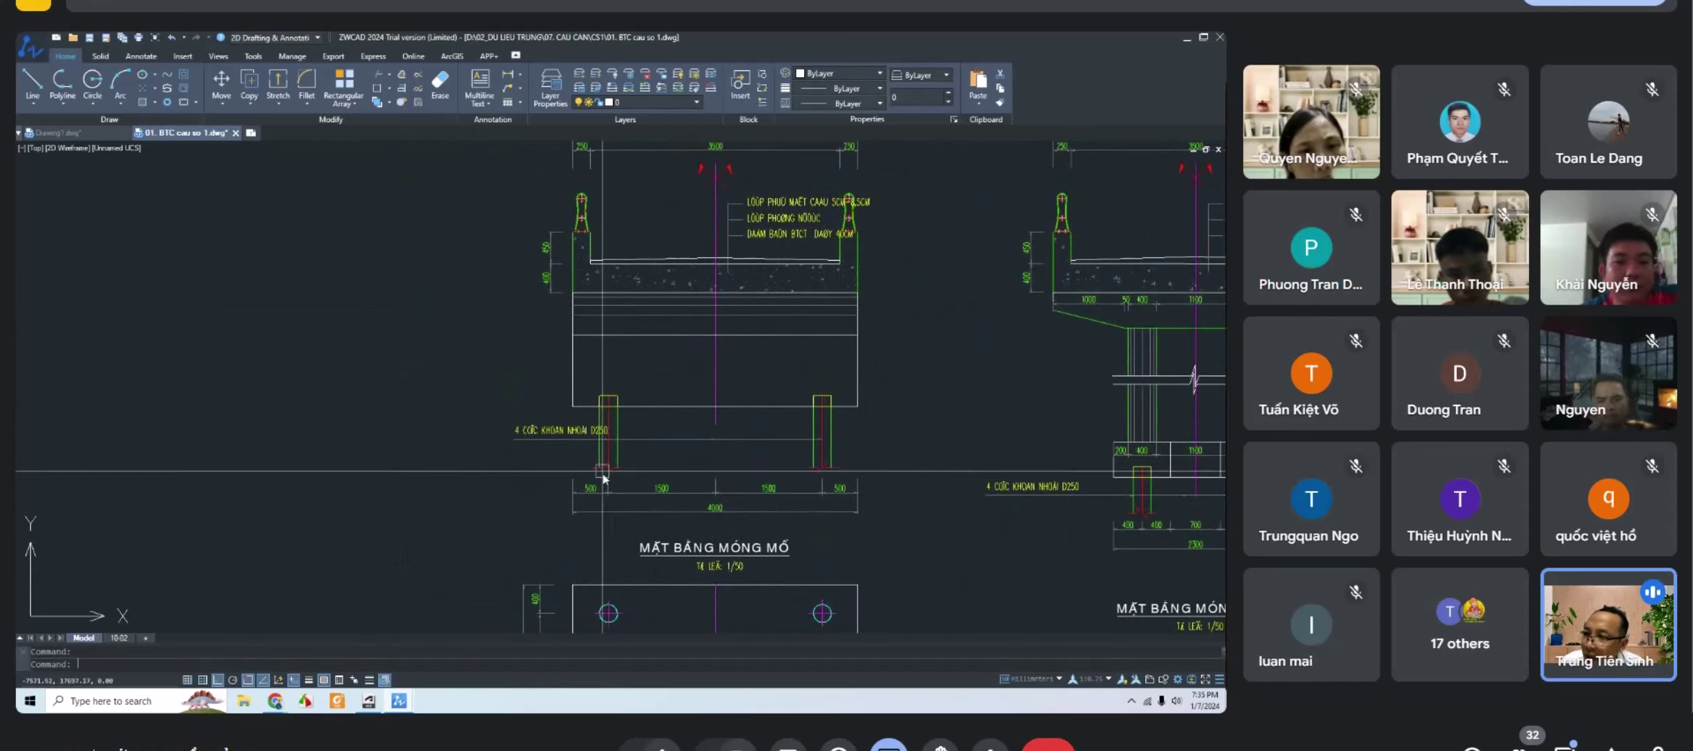
{"action": "mouse_move", "coordinate": [1459, 499]}
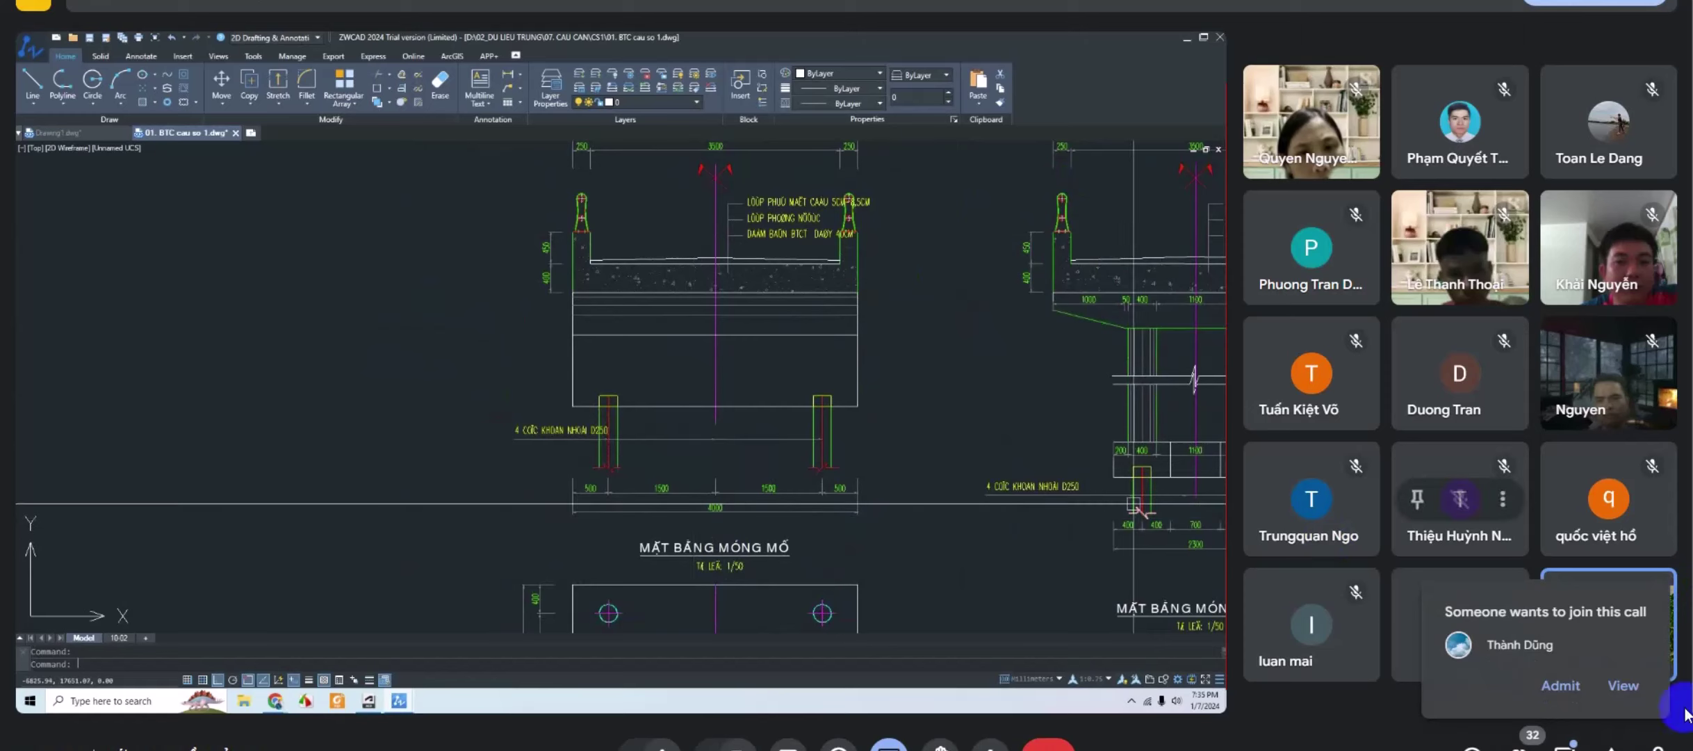
{"action": "left_click", "coordinate": [1592, 686]}
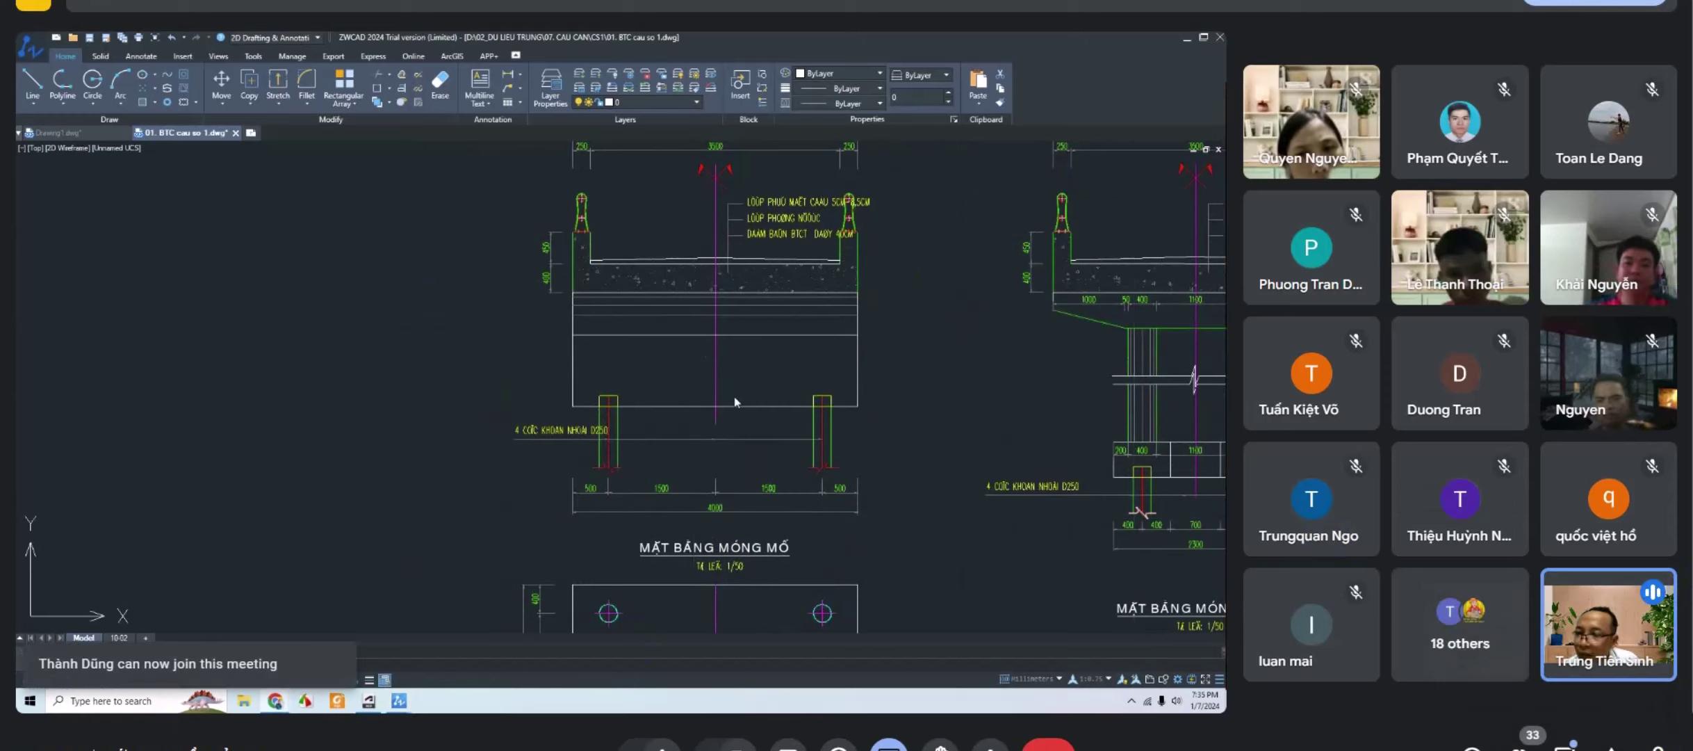
Zoom in and out repeatedly to inspect the abutment and pier details.
{"action": "scroll", "coordinate": [748, 382], "scroll_direction": "down", "scroll_amount": 5}
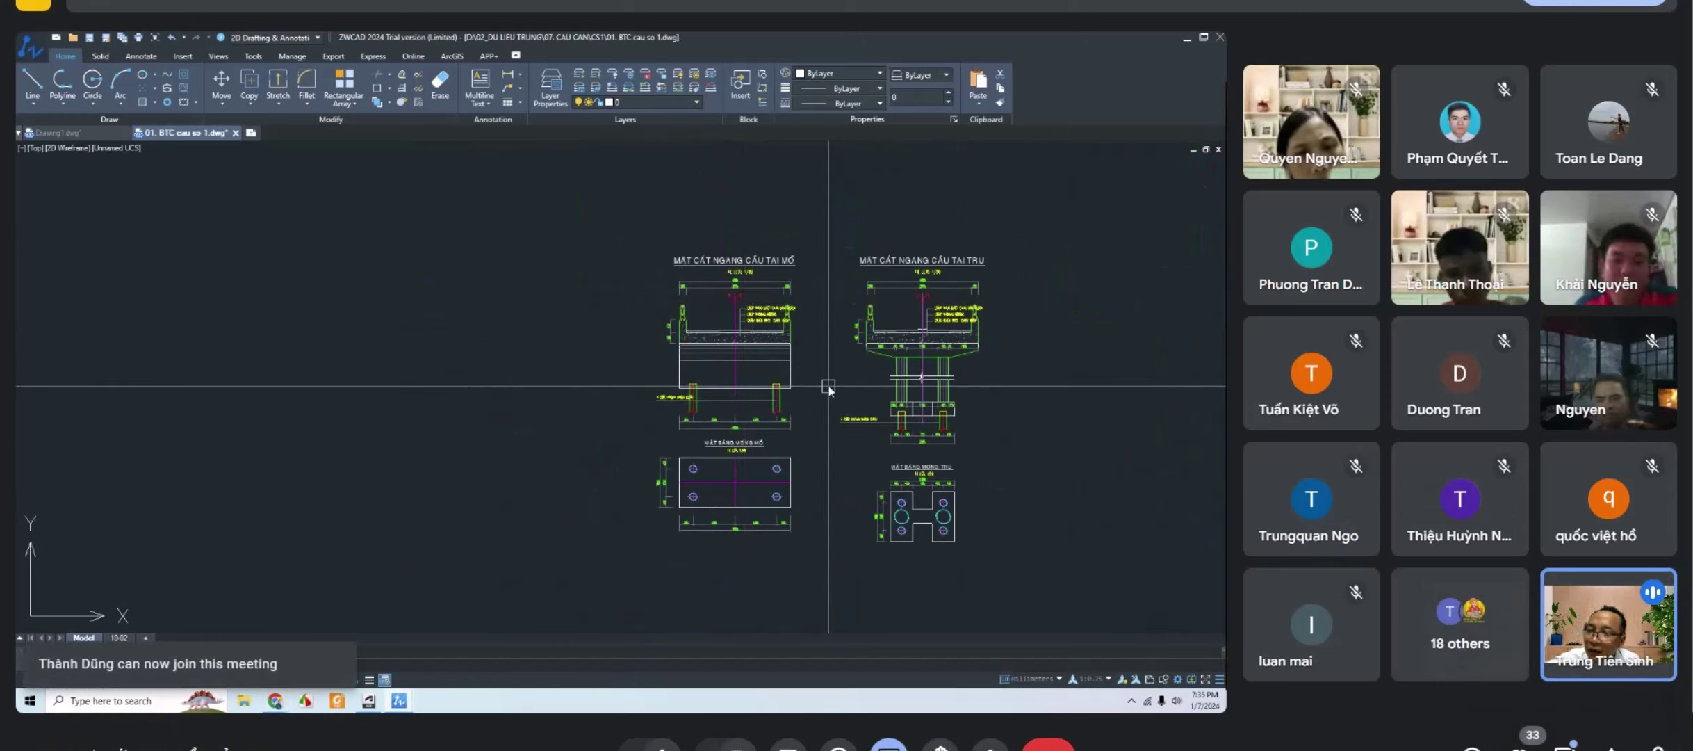
{"action": "scroll", "coordinate": [828, 387], "scroll_direction": "up", "scroll_amount": 2}
{"action": "scroll", "coordinate": [827, 403], "scroll_direction": "up", "scroll_amount": 3}
{"action": "scroll", "coordinate": [664, 452], "scroll_direction": "up", "scroll_amount": 2}
{"action": "scroll", "coordinate": [650, 478], "scroll_direction": "up", "scroll_amount": 1}
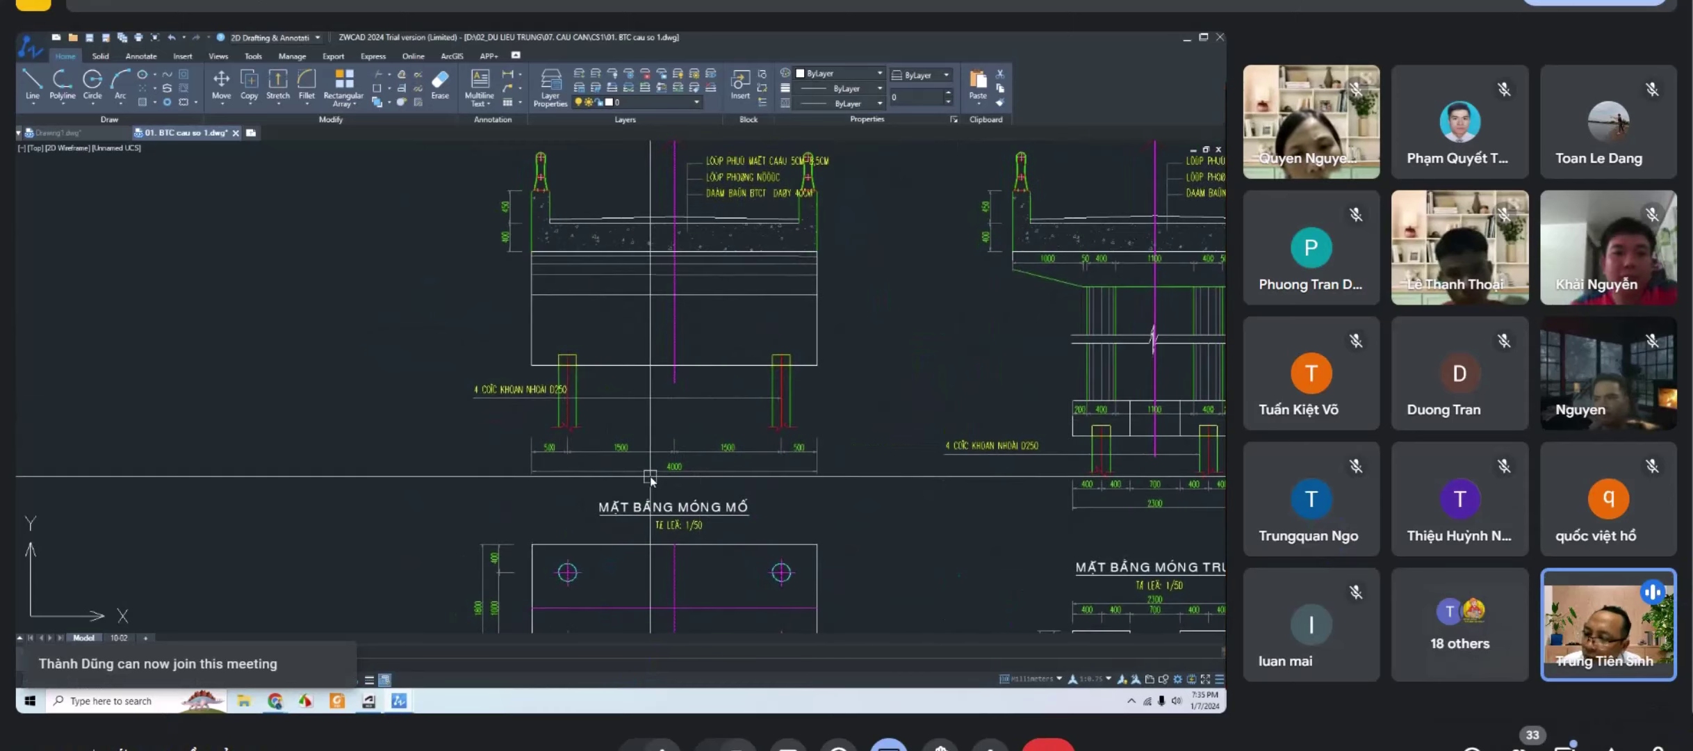
{"action": "scroll", "coordinate": [683, 505], "scroll_direction": "up", "scroll_amount": 2}
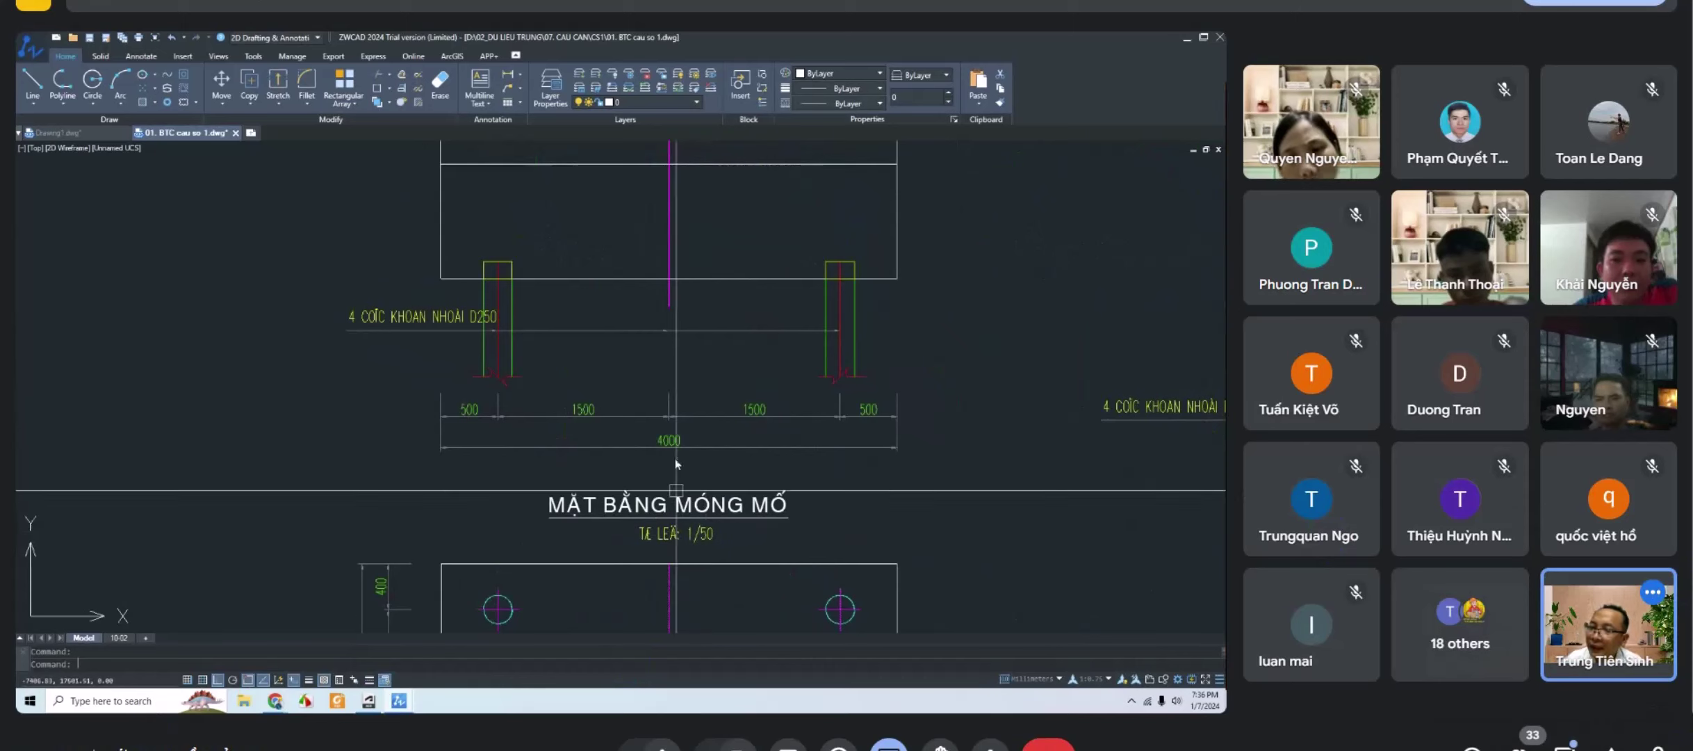
{"action": "scroll", "coordinate": [695, 424], "scroll_direction": "down", "scroll_amount": 2}
{"action": "scroll", "coordinate": [806, 393], "scroll_direction": "down", "scroll_amount": 2}
{"action": "scroll", "coordinate": [824, 382], "scroll_direction": "up", "scroll_amount": 1}
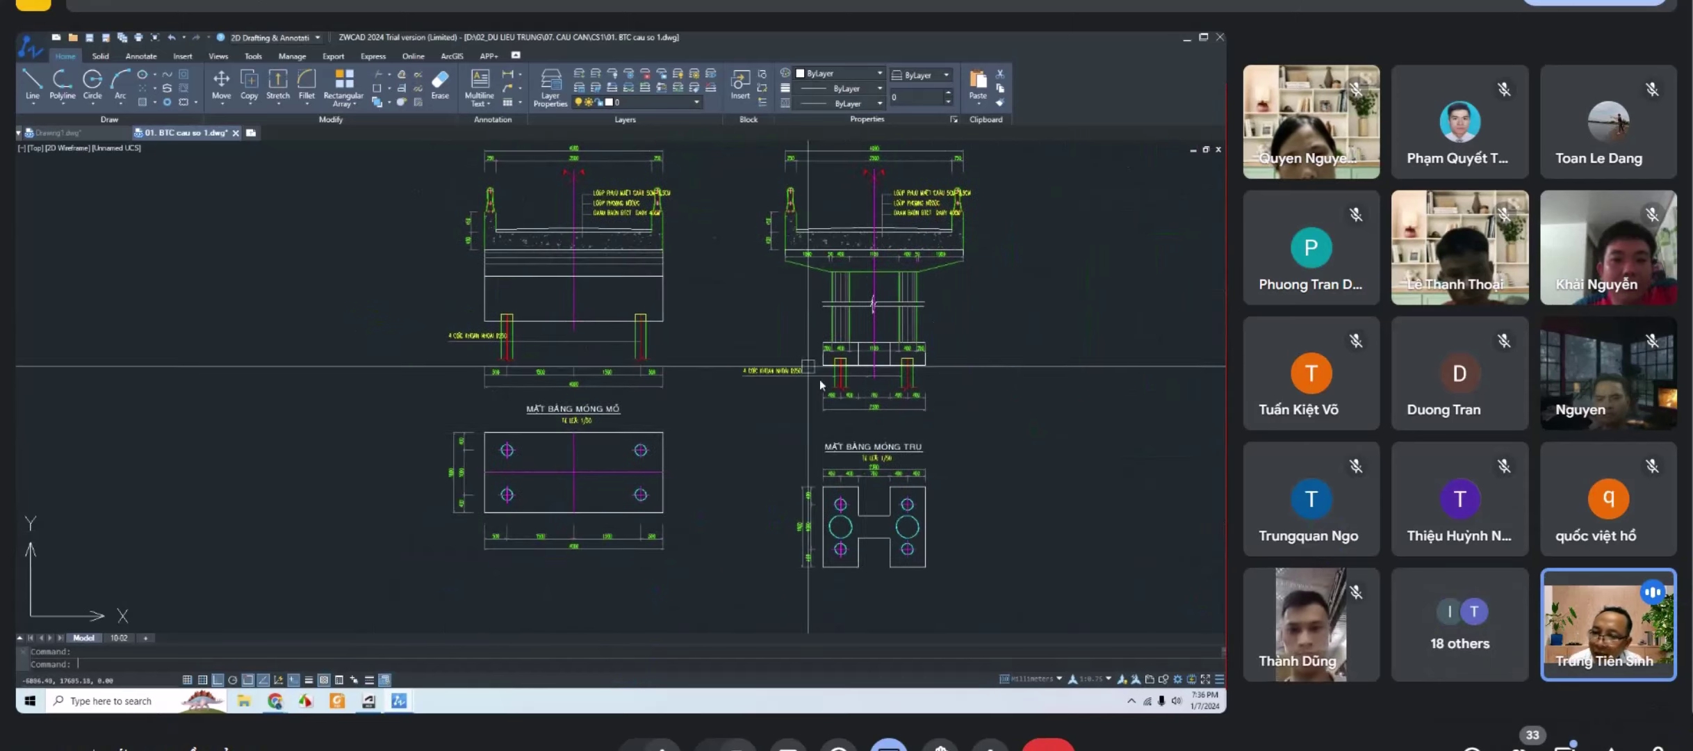
{"action": "scroll", "coordinate": [868, 422], "scroll_direction": "up", "scroll_amount": 1}
{"action": "scroll", "coordinate": [868, 421], "scroll_direction": "down", "scroll_amount": 2}
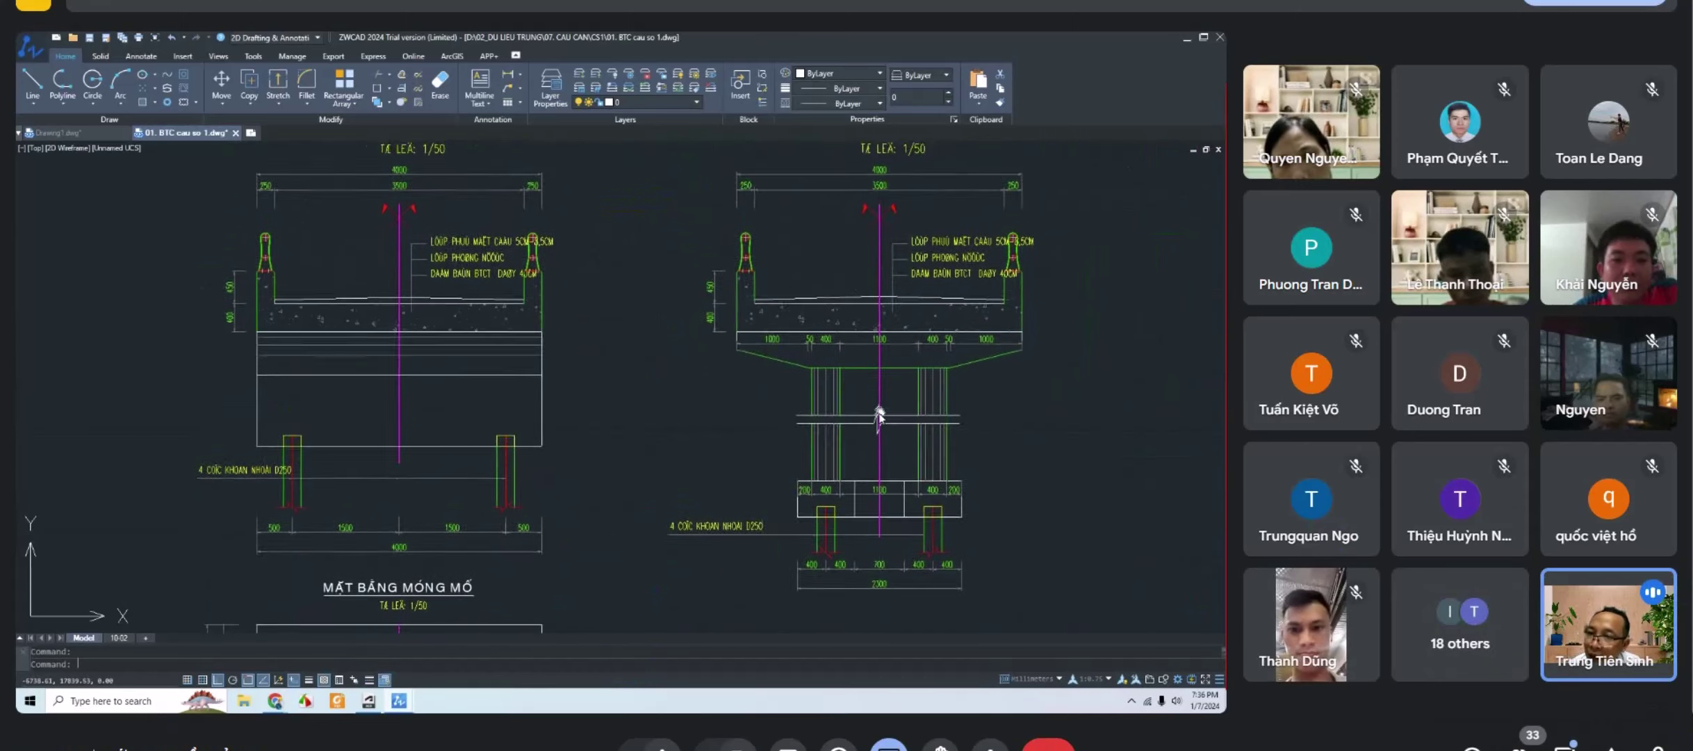
{"action": "scroll", "coordinate": [889, 221], "scroll_direction": "up", "scroll_amount": 2}
{"action": "scroll", "coordinate": [873, 188], "scroll_direction": "down", "scroll_amount": 2}
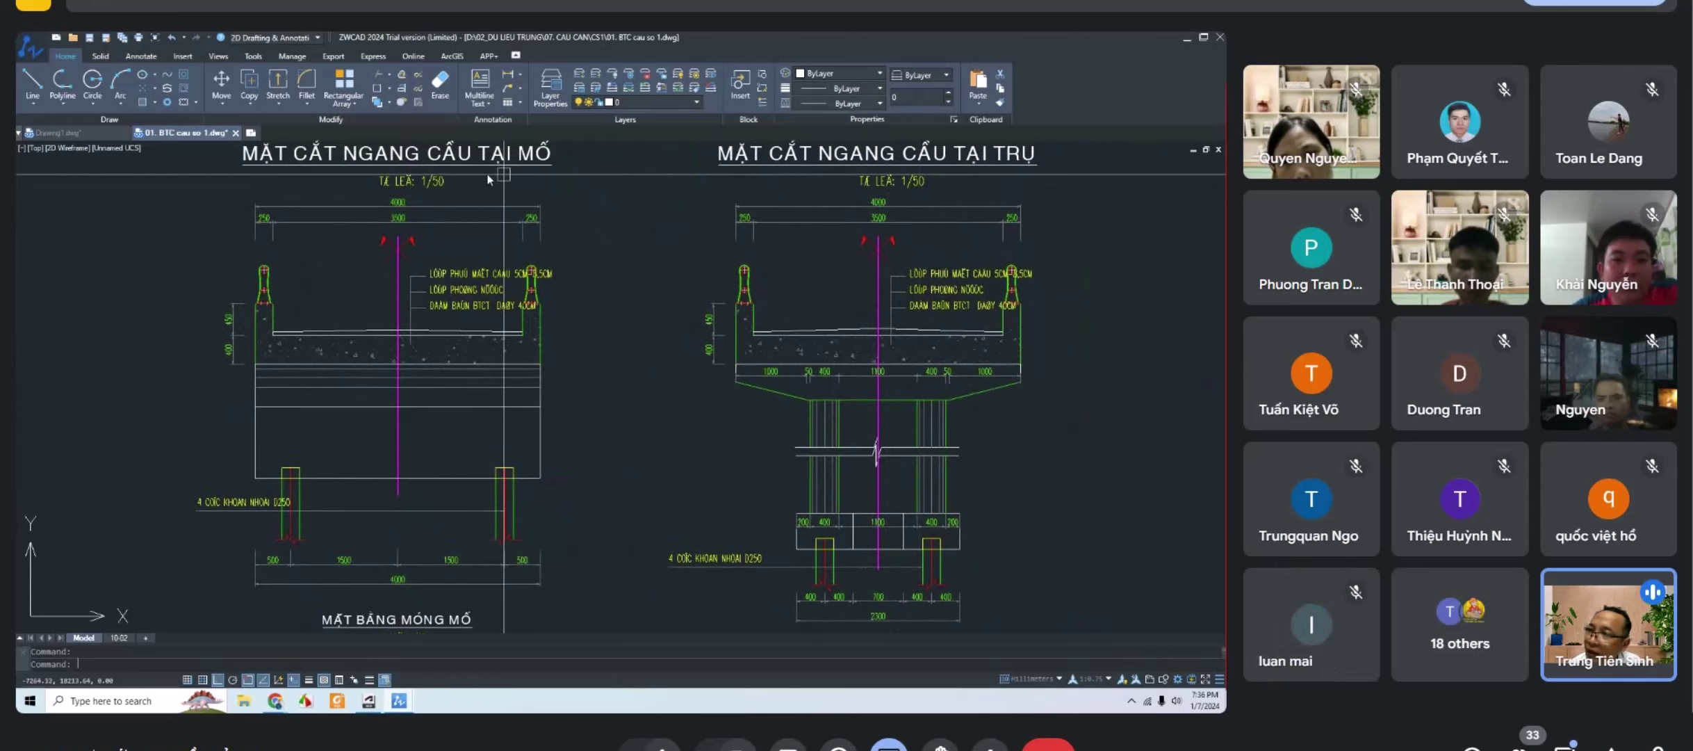
{"action": "scroll", "coordinate": [666, 534], "scroll_direction": "up", "scroll_amount": 2}
{"action": "scroll", "coordinate": [660, 514], "scroll_direction": "down", "scroll_amount": 1}
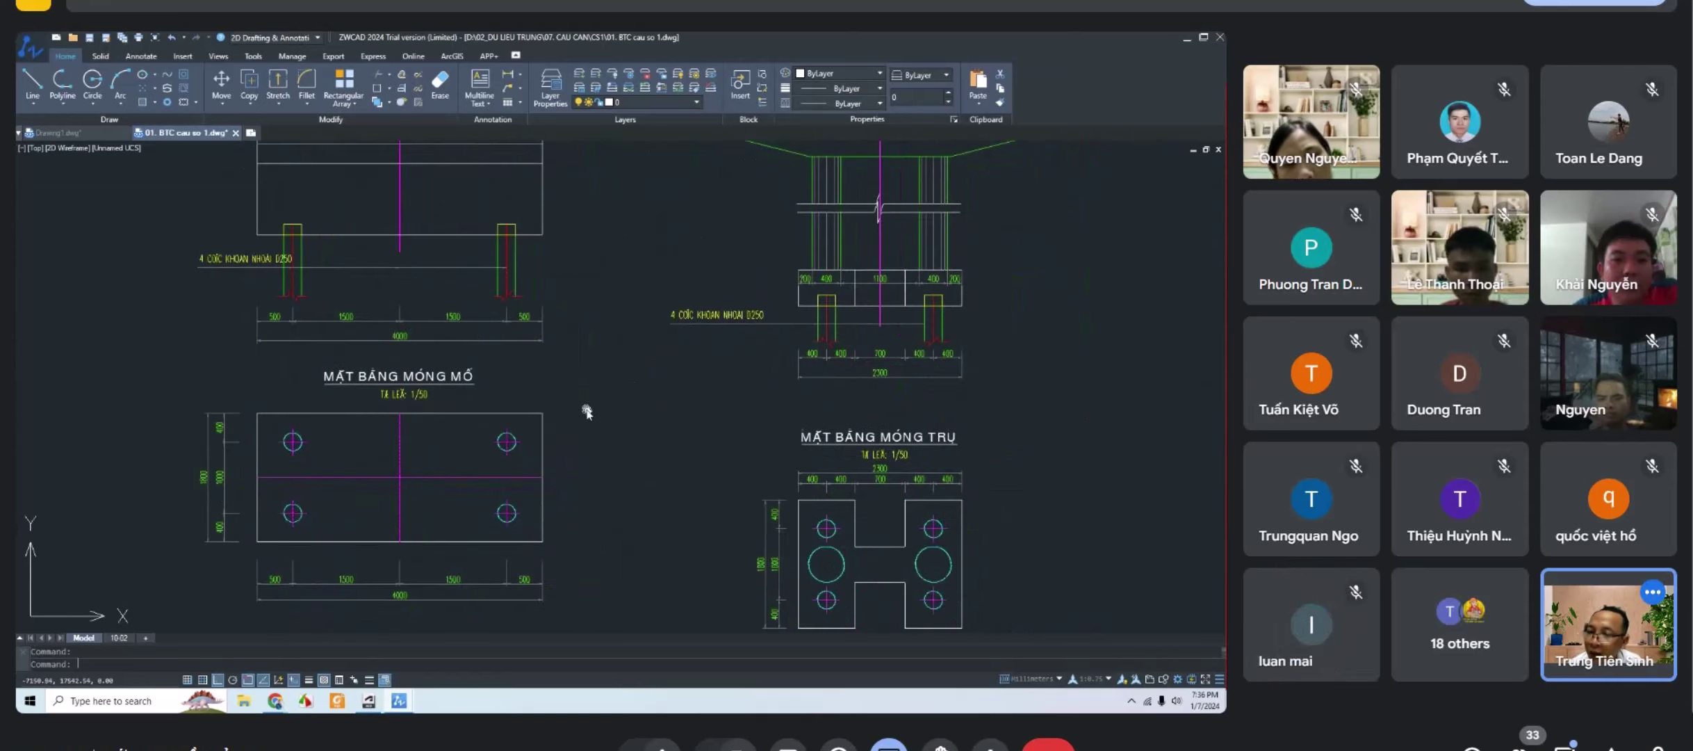
{"action": "scroll", "coordinate": [619, 431], "scroll_direction": "down", "scroll_amount": 3}
{"action": "scroll", "coordinate": [600, 459], "scroll_direction": "down", "scroll_amount": 4}
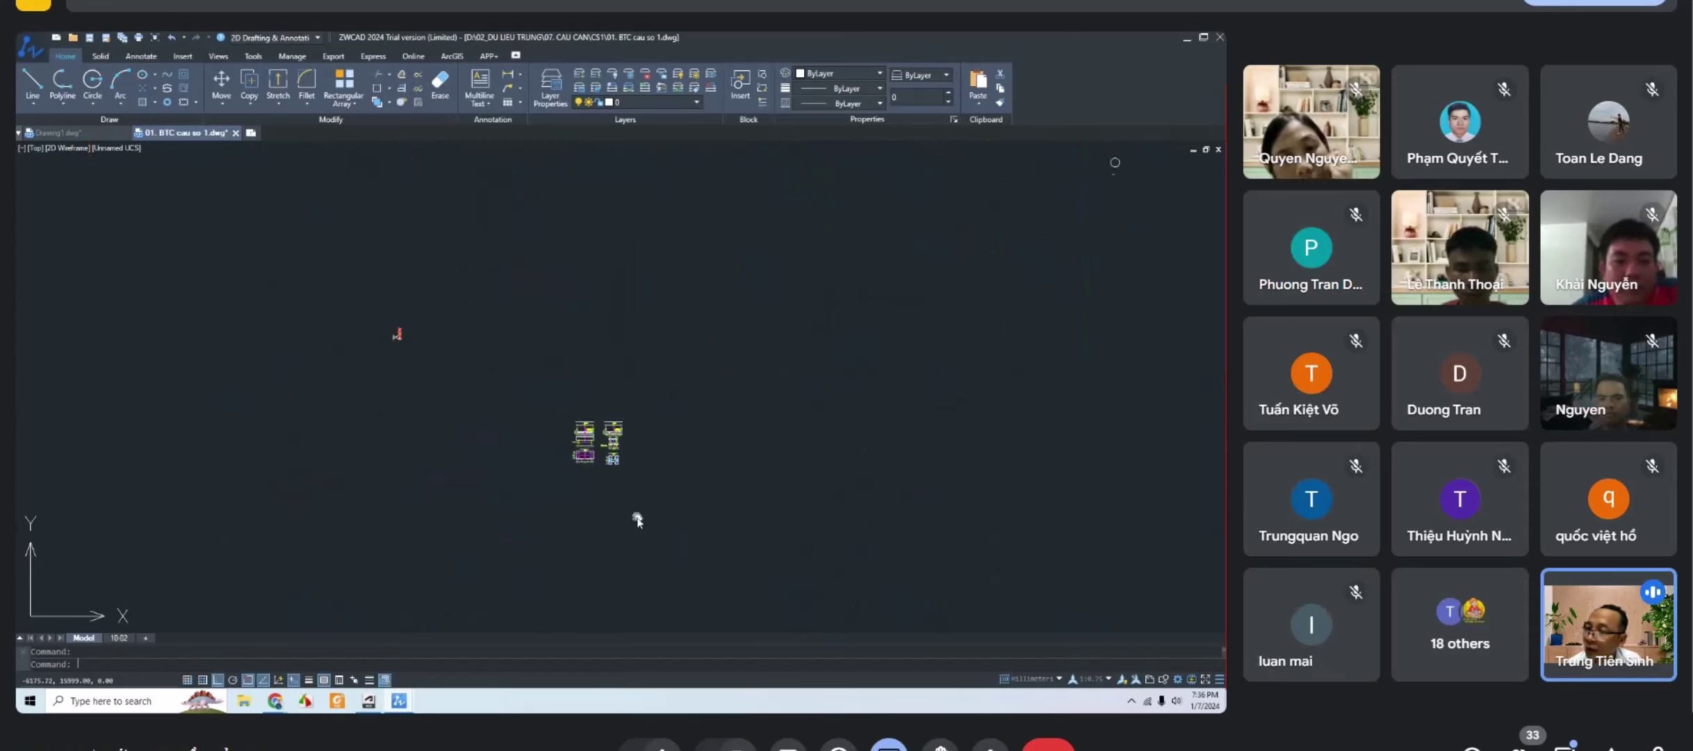
Pan and zoom onto the full BỐ TRÍ CHUNG CẦU SỐ 1 general bridge elevation.
{"action": "middle_click_drag", "start_coordinate": [635, 518], "coordinate": [552, 631]}
{"action": "scroll", "coordinate": [303, 453], "scroll_direction": "up", "scroll_amount": 2}
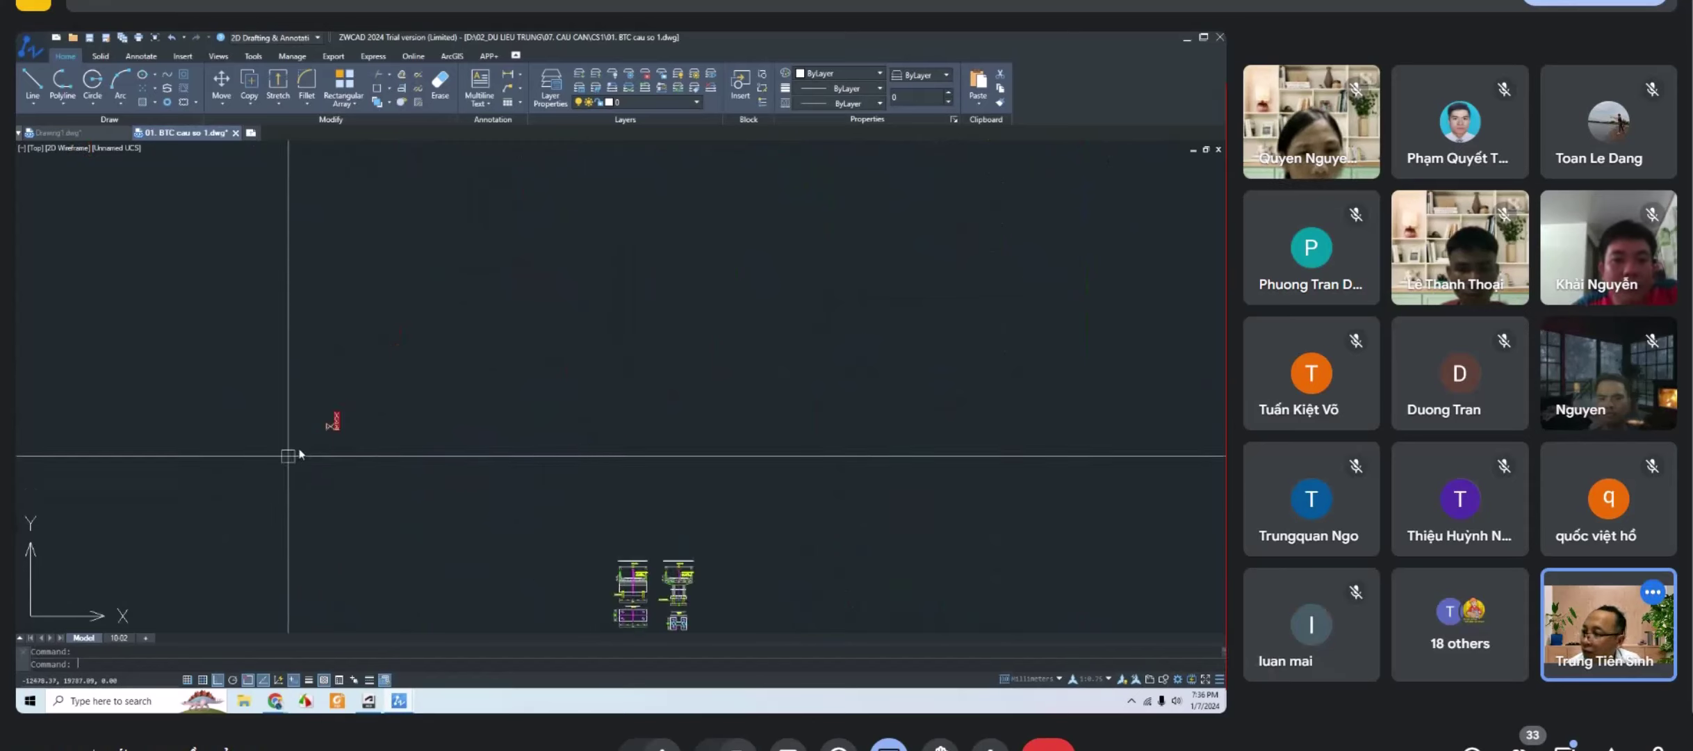
{"action": "scroll", "coordinate": [473, 359], "scroll_direction": "up", "scroll_amount": 3}
{"action": "scroll", "coordinate": [461, 347], "scroll_direction": "down", "scroll_amount": 3}
{"action": "scroll", "coordinate": [588, 403], "scroll_direction": "down", "scroll_amount": 2}
{"action": "scroll", "coordinate": [591, 407], "scroll_direction": "up", "scroll_amount": 1}
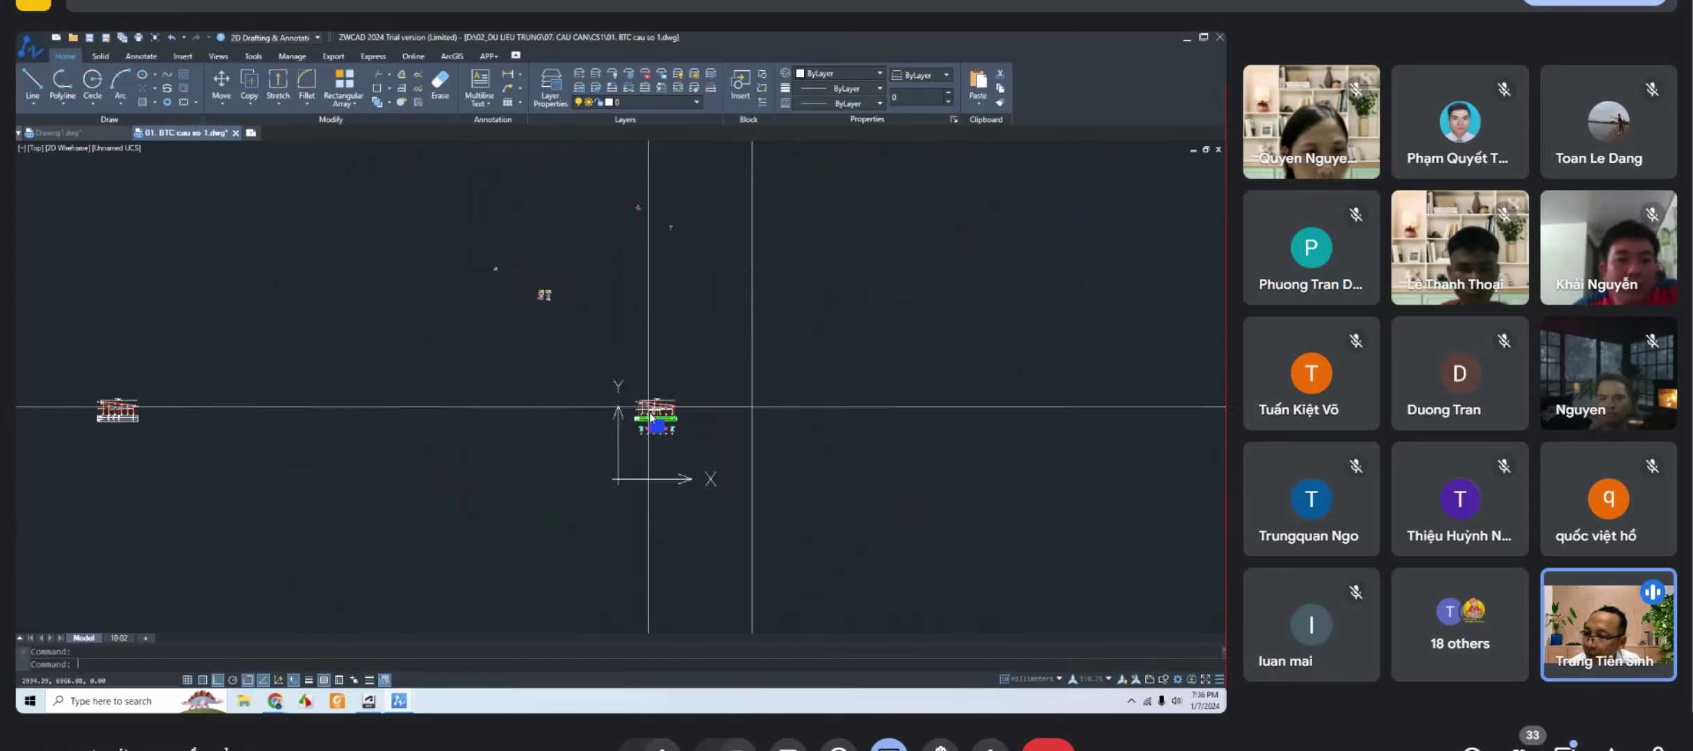
{"action": "scroll", "coordinate": [626, 431], "scroll_direction": "up", "scroll_amount": 3}
{"action": "scroll", "coordinate": [654, 459], "scroll_direction": "up", "scroll_amount": 3}
{"action": "scroll", "coordinate": [680, 486], "scroll_direction": "up", "scroll_amount": 2}
{"action": "middle_click_drag", "start_coordinate": [680, 487], "coordinate": [636, 381]}
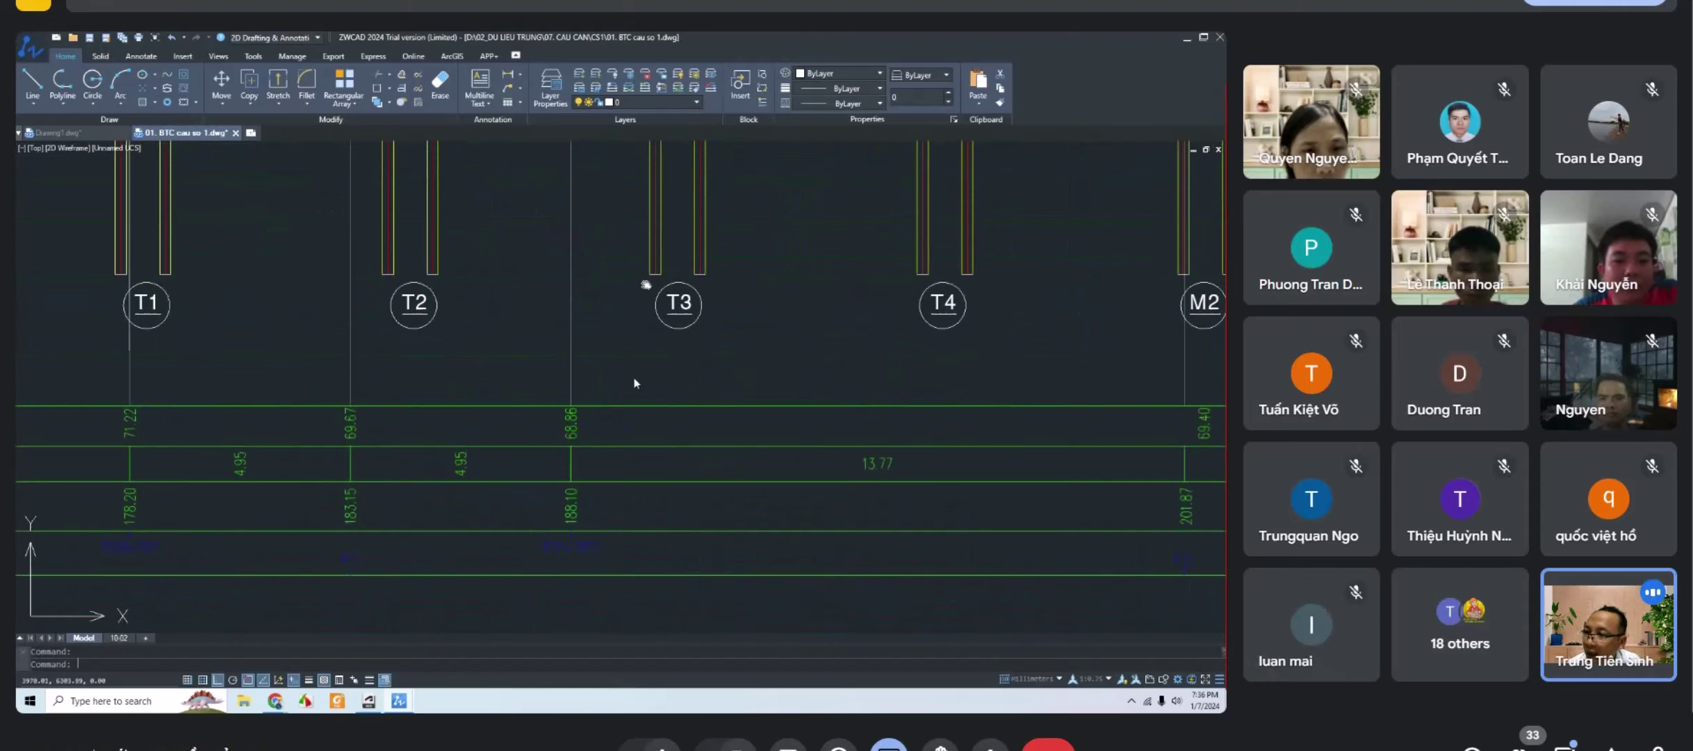
{"action": "scroll", "coordinate": [635, 382], "scroll_direction": "down", "scroll_amount": 2}
{"action": "scroll", "coordinate": [643, 442], "scroll_direction": "up", "scroll_amount": 1}
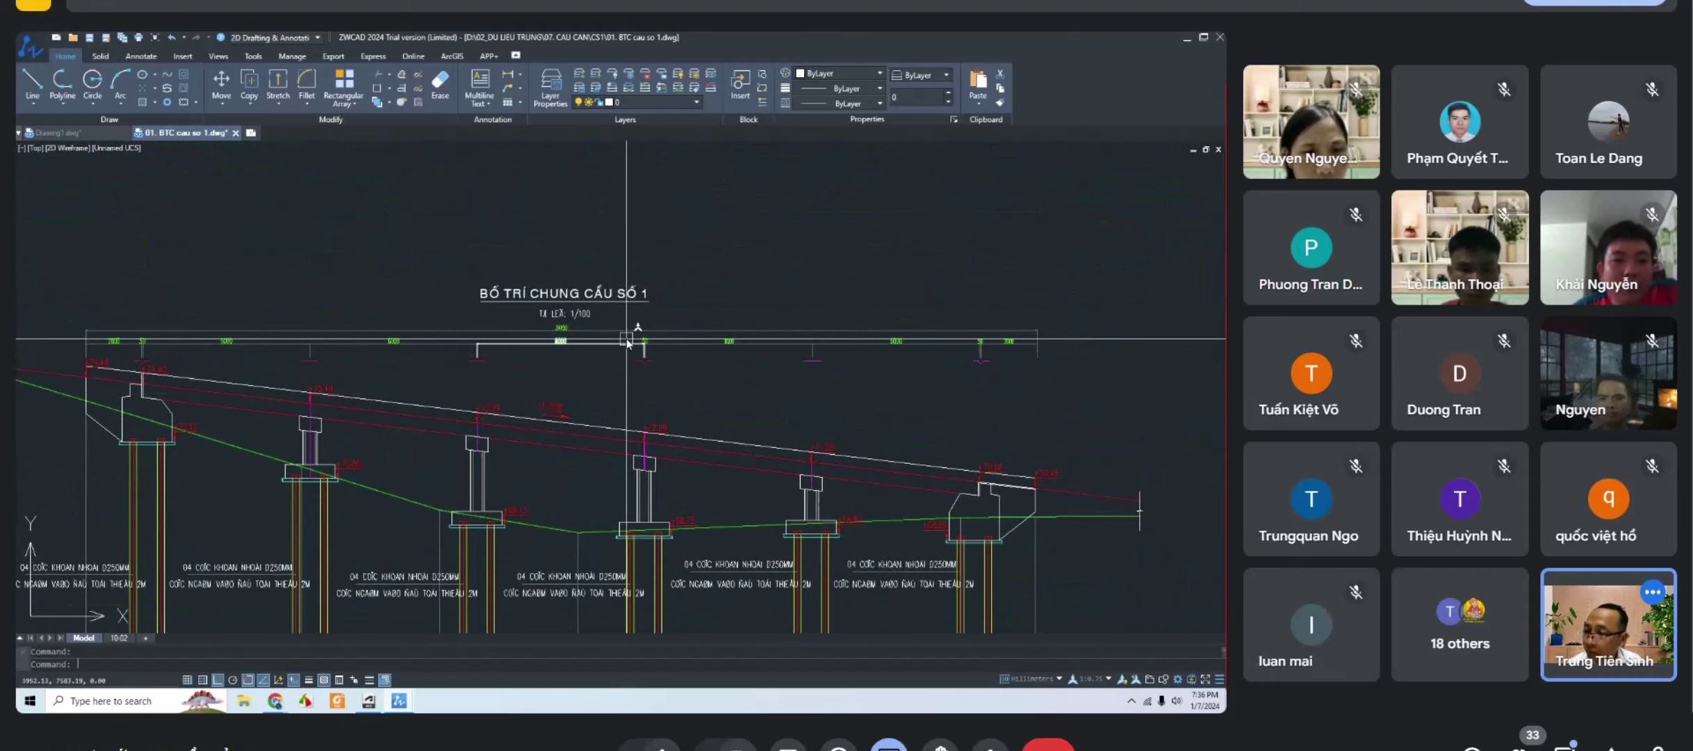
{"action": "scroll", "coordinate": [564, 336], "scroll_direction": "up", "scroll_amount": 2}
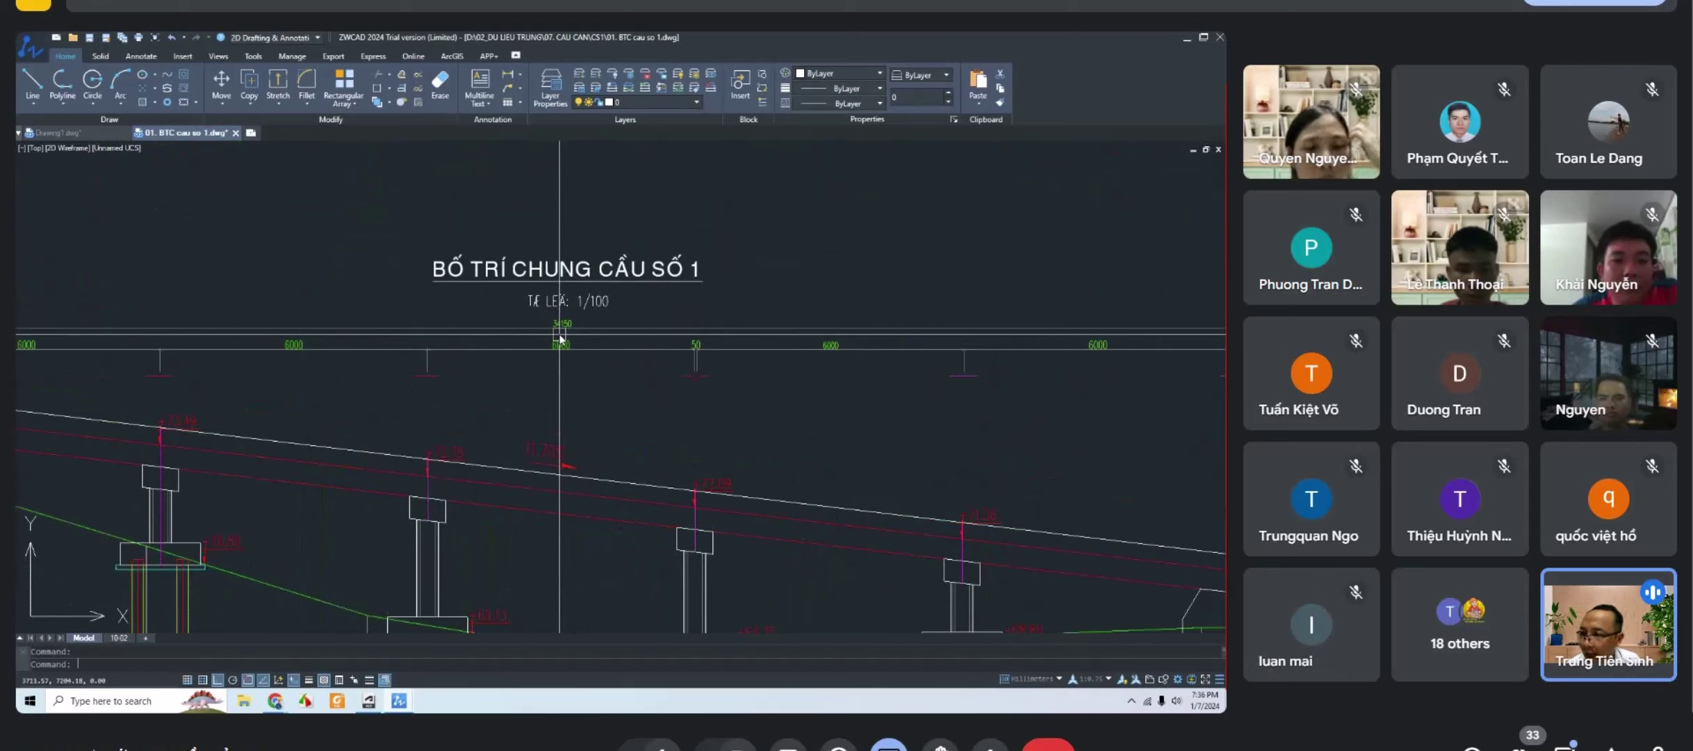
{"action": "scroll", "coordinate": [564, 336], "scroll_direction": "down", "scroll_amount": 2}
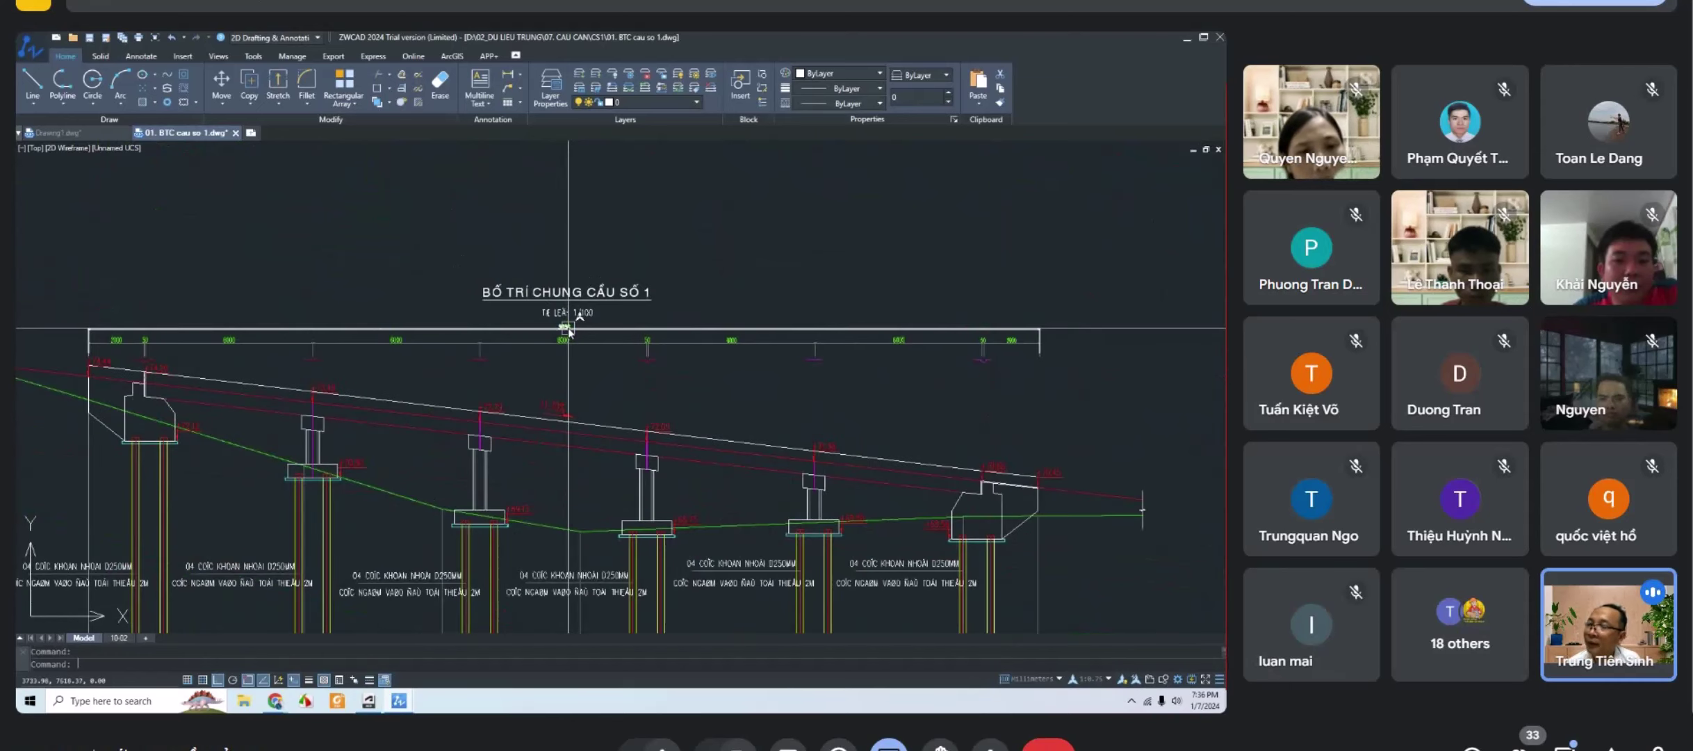
{"action": "left_click", "coordinate": [236, 132]}
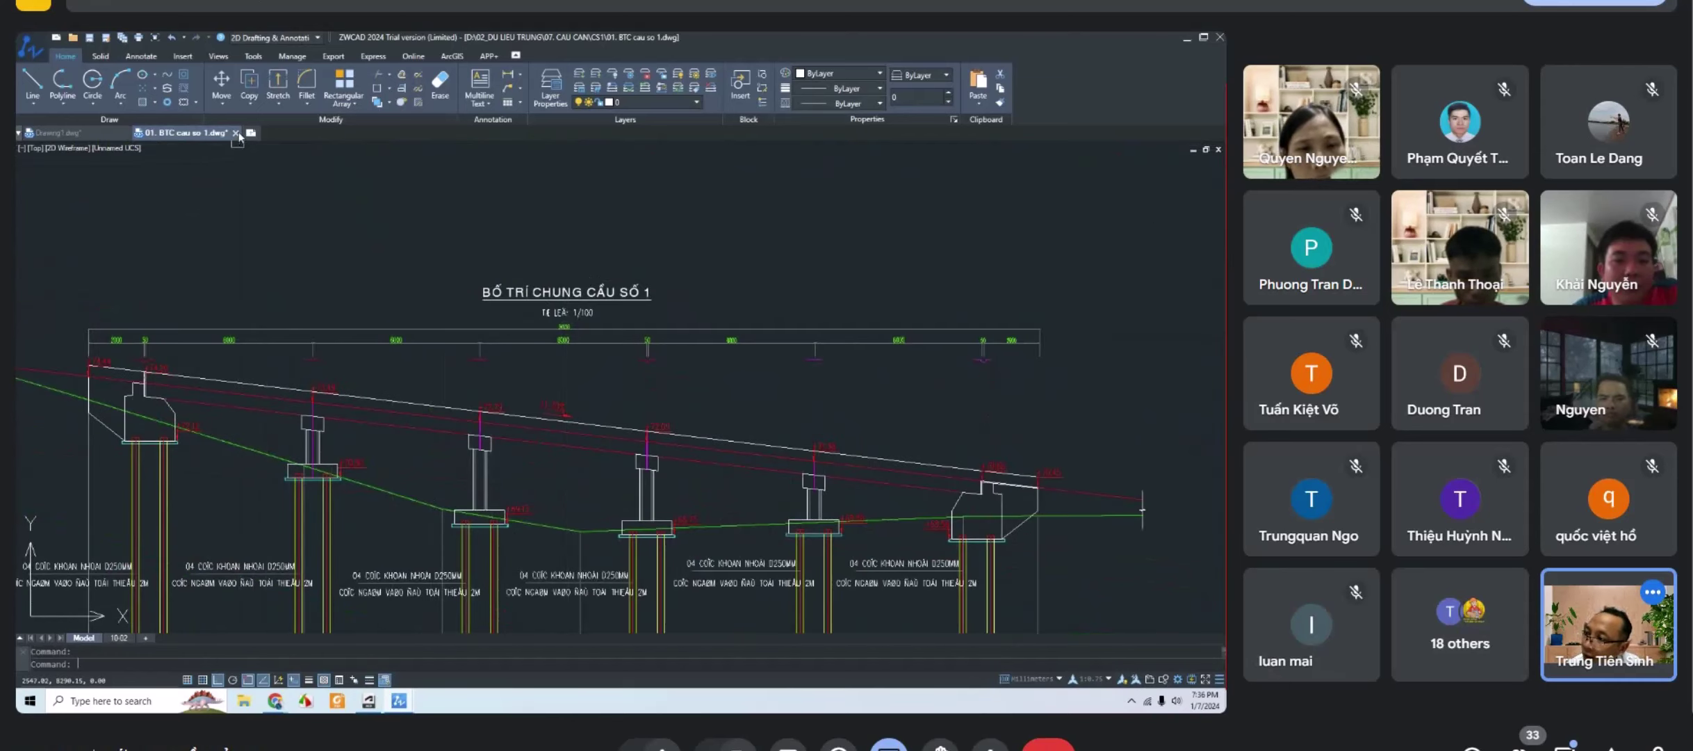
Finish closing 01. BTC cau so 1.dwg at the save prompt and pan Drawing1 to its origin.
{"action": "left_click", "coordinate": [660, 389]}
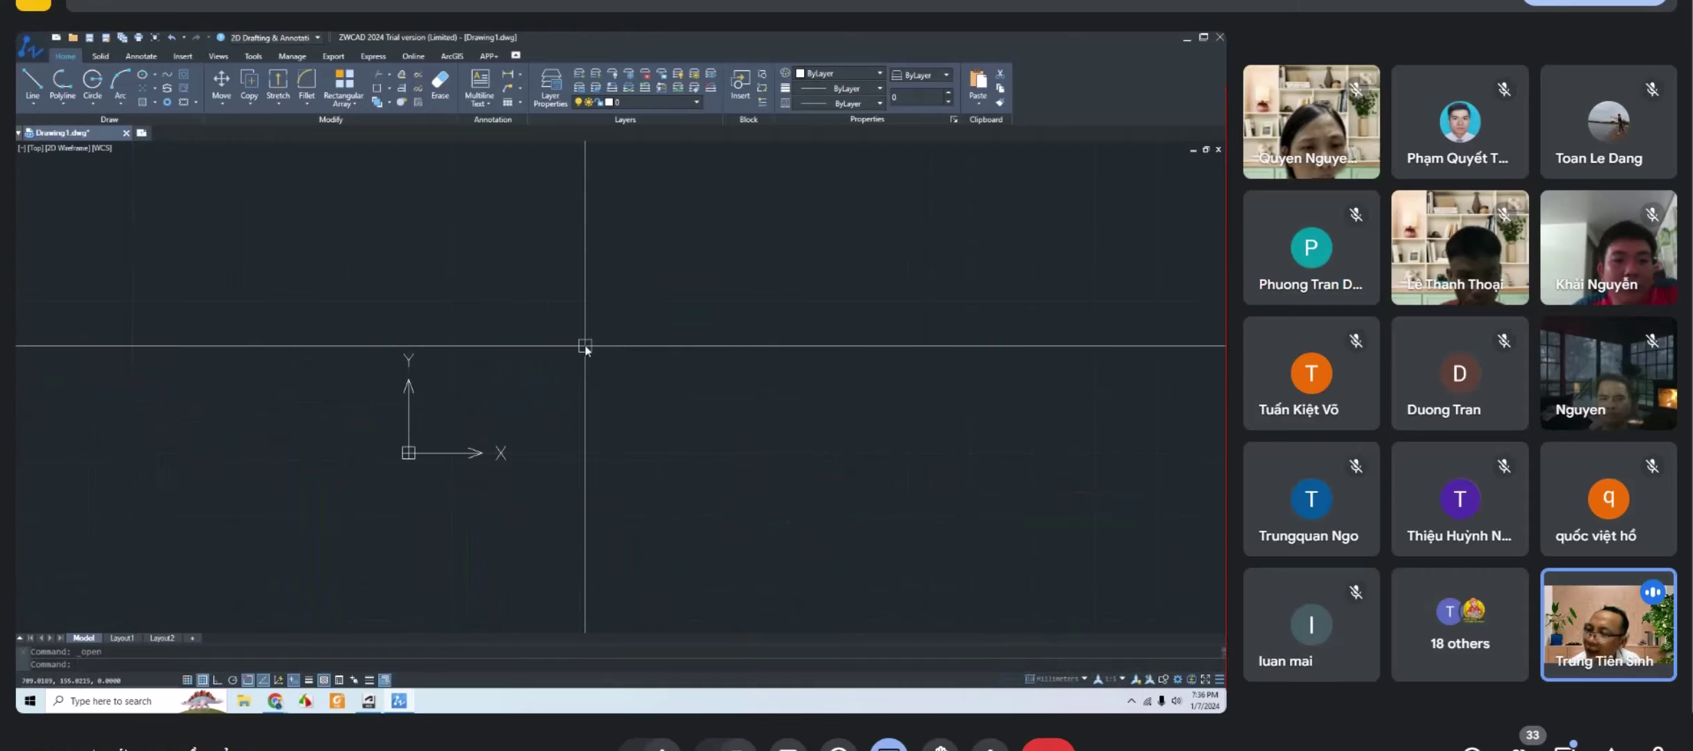
{"action": "scroll", "coordinate": [586, 348], "scroll_direction": "down", "scroll_amount": 2}
{"action": "middle_click_drag", "start_coordinate": [586, 348], "coordinate": [586, 408]}
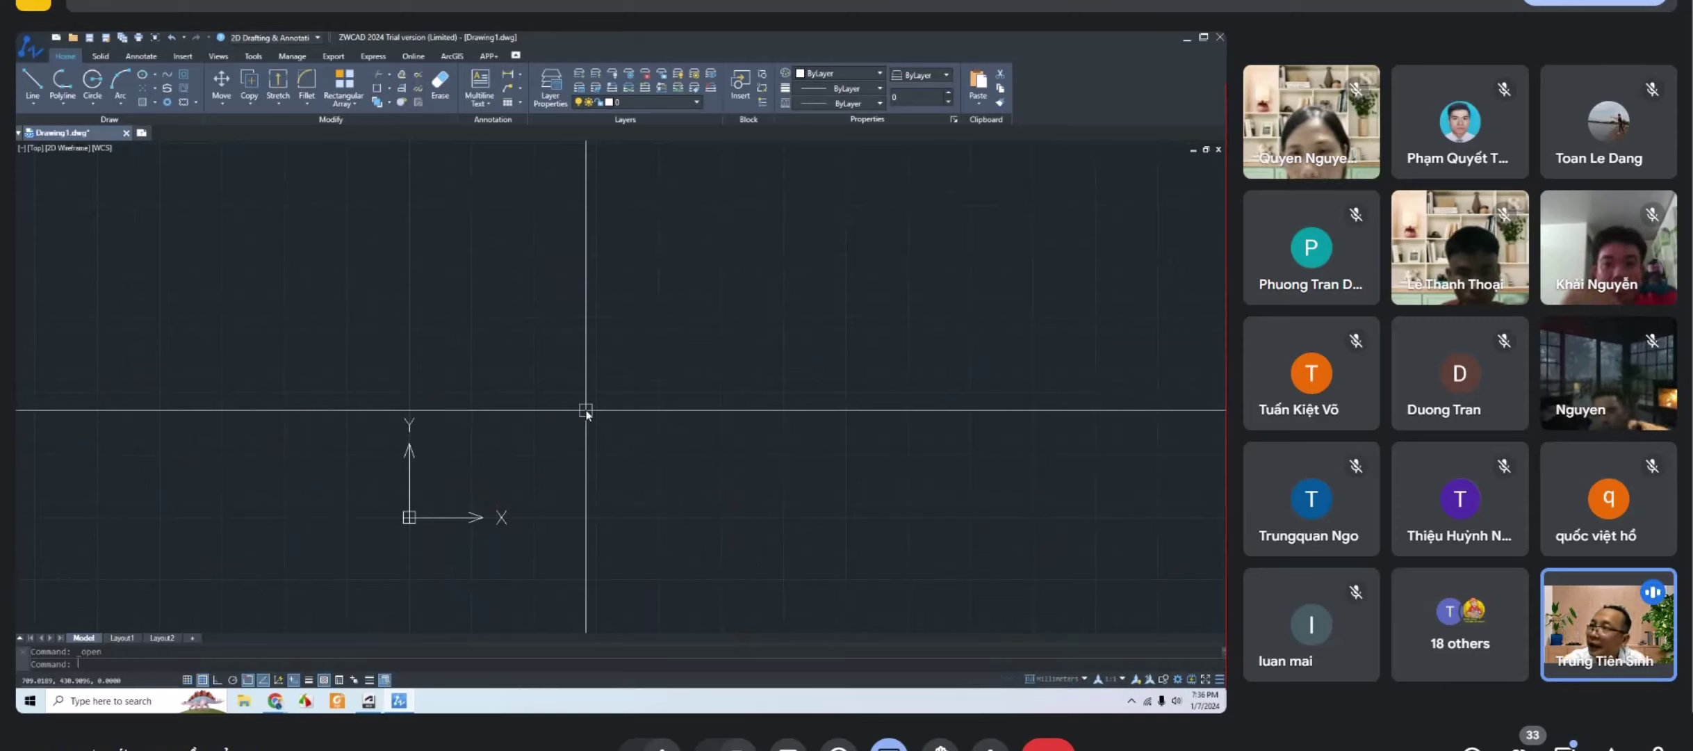
Drag a selection window over empty space in Drawing1, then minimize ZWCAD to the desktop.
{"action": "left_click", "coordinate": [366, 196]}
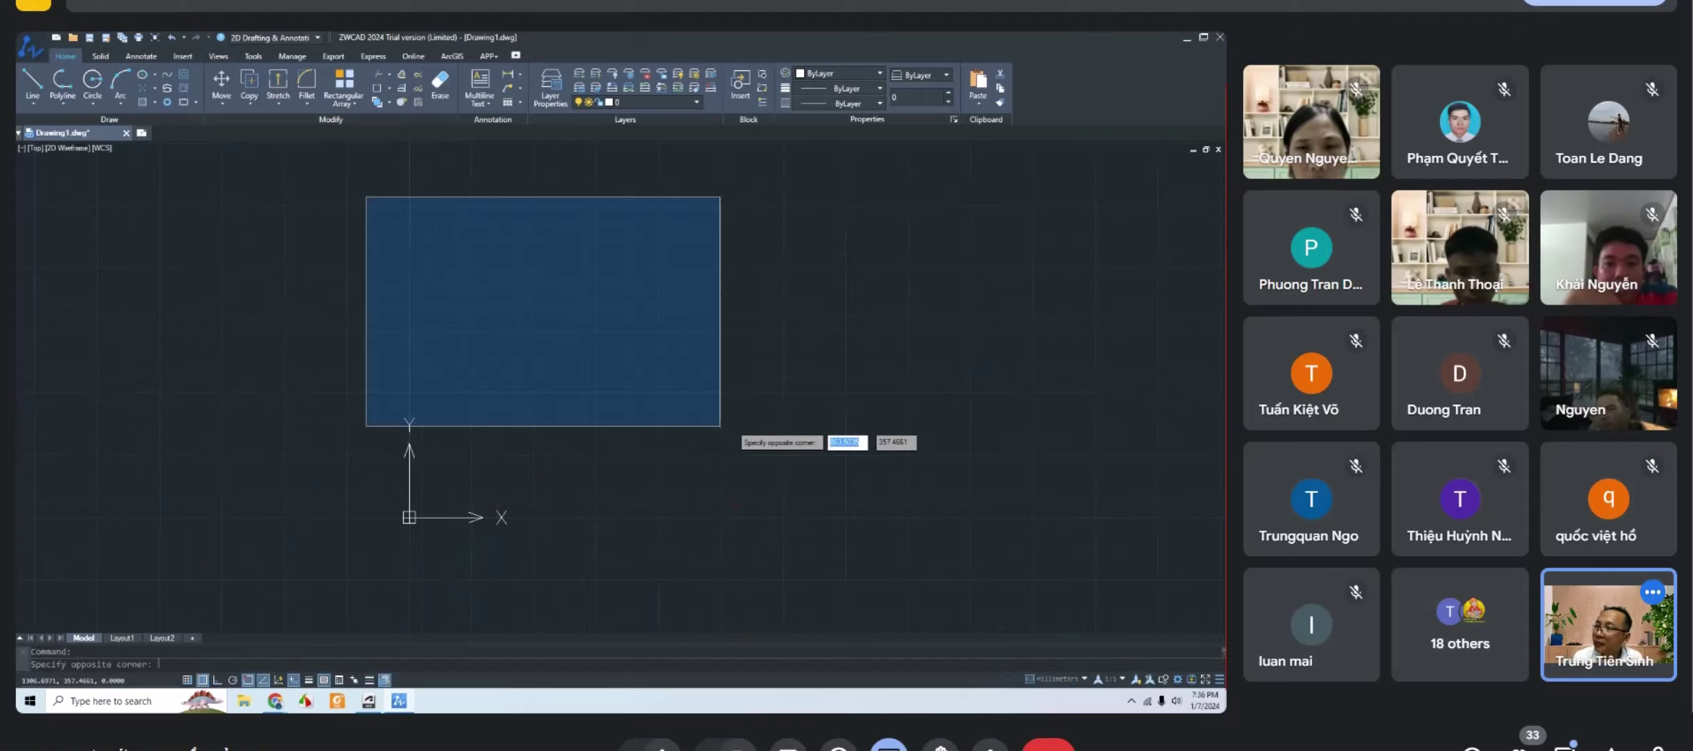
{"action": "left_click", "coordinate": [718, 424]}
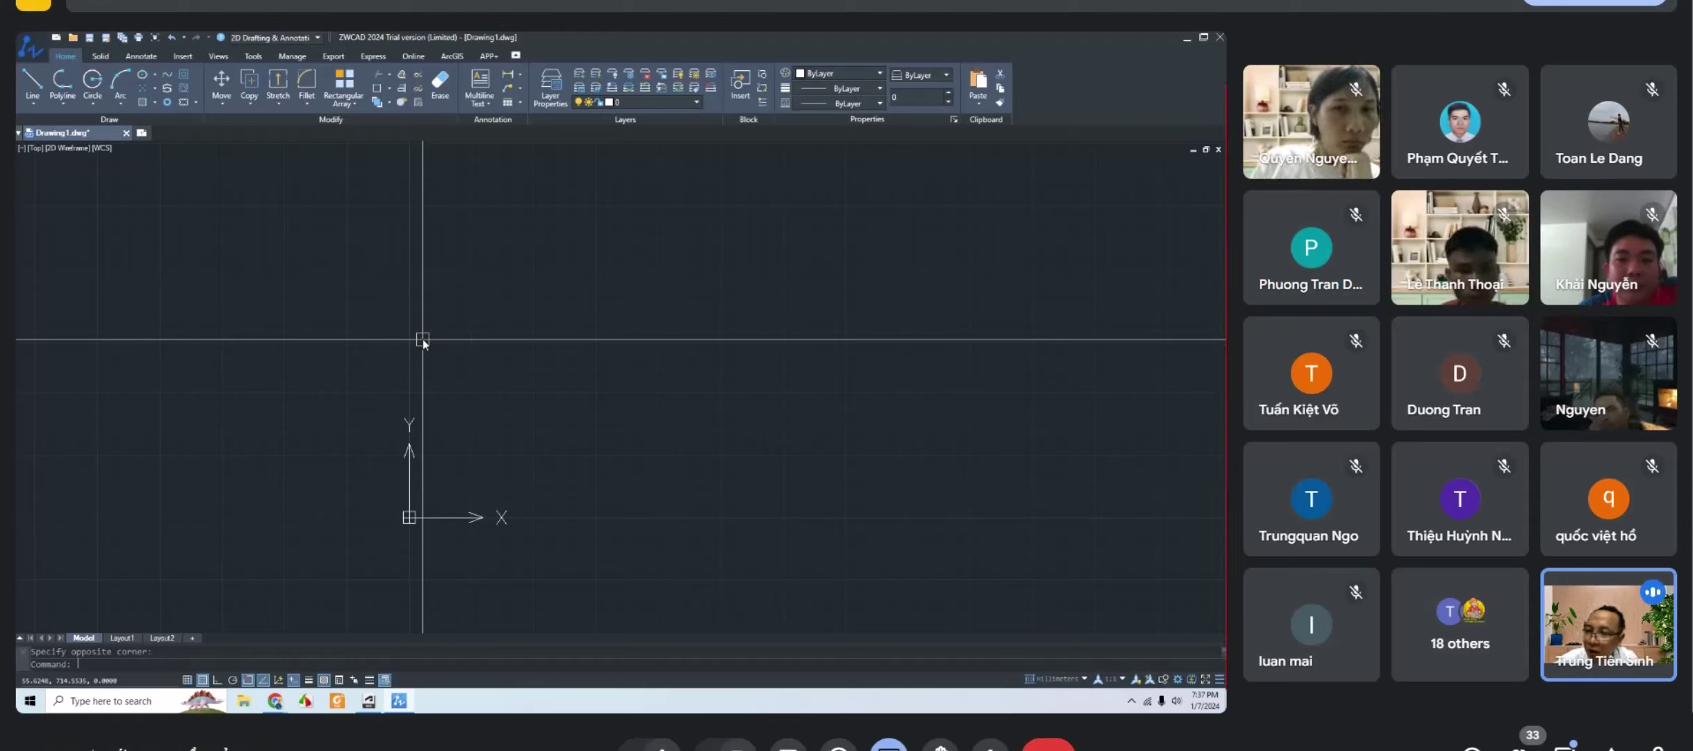
{"action": "left_click", "coordinate": [1186, 37]}
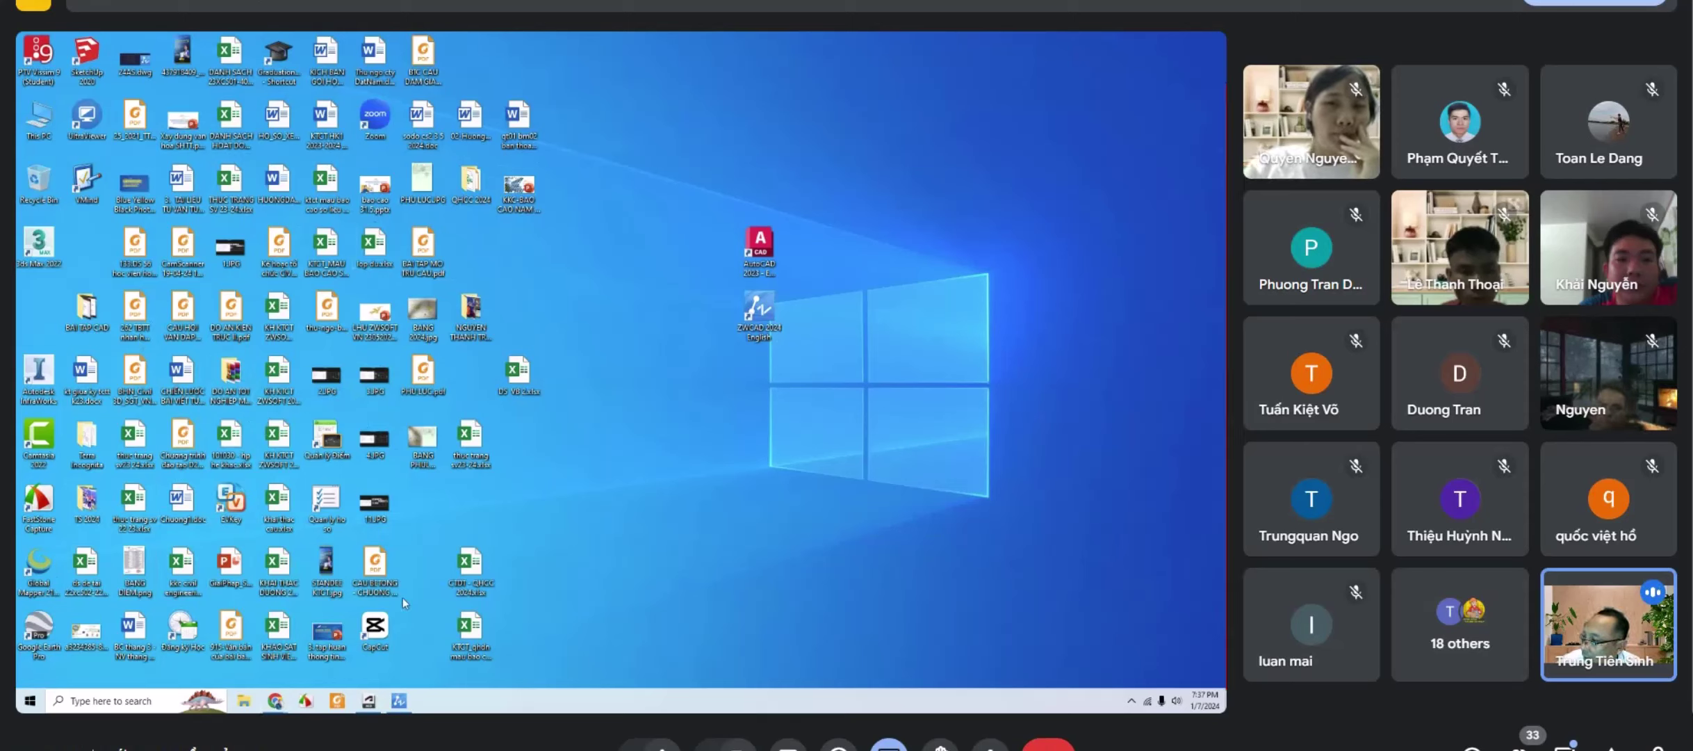
Open the BAI TAP CAD desktop folder and launch BAI TAP 3.pdf in Foxit Reader.
{"action": "double_click", "coordinate": [86, 306]}
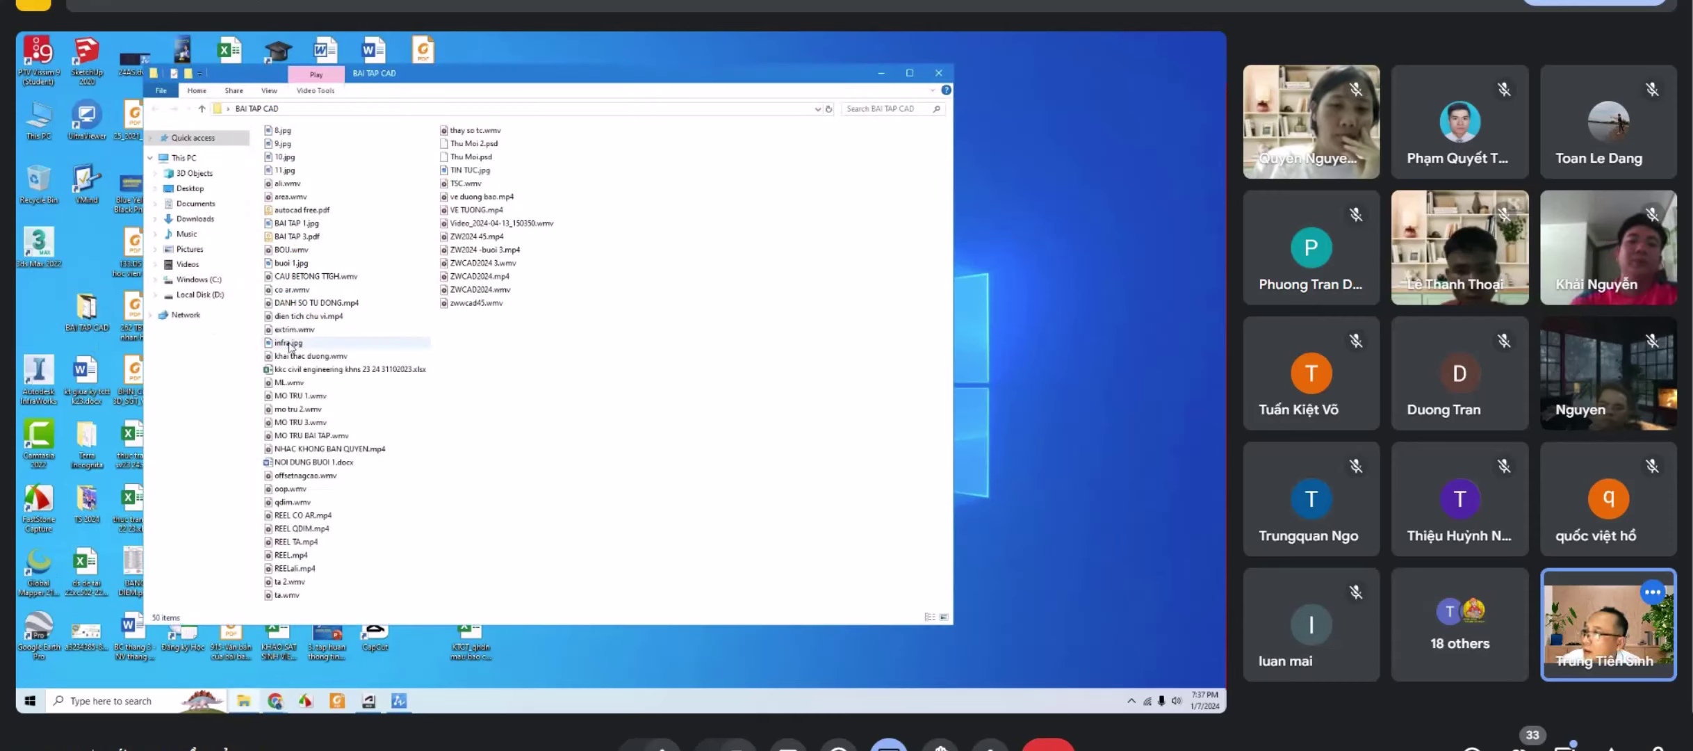
{"action": "left_click", "coordinate": [301, 237]}
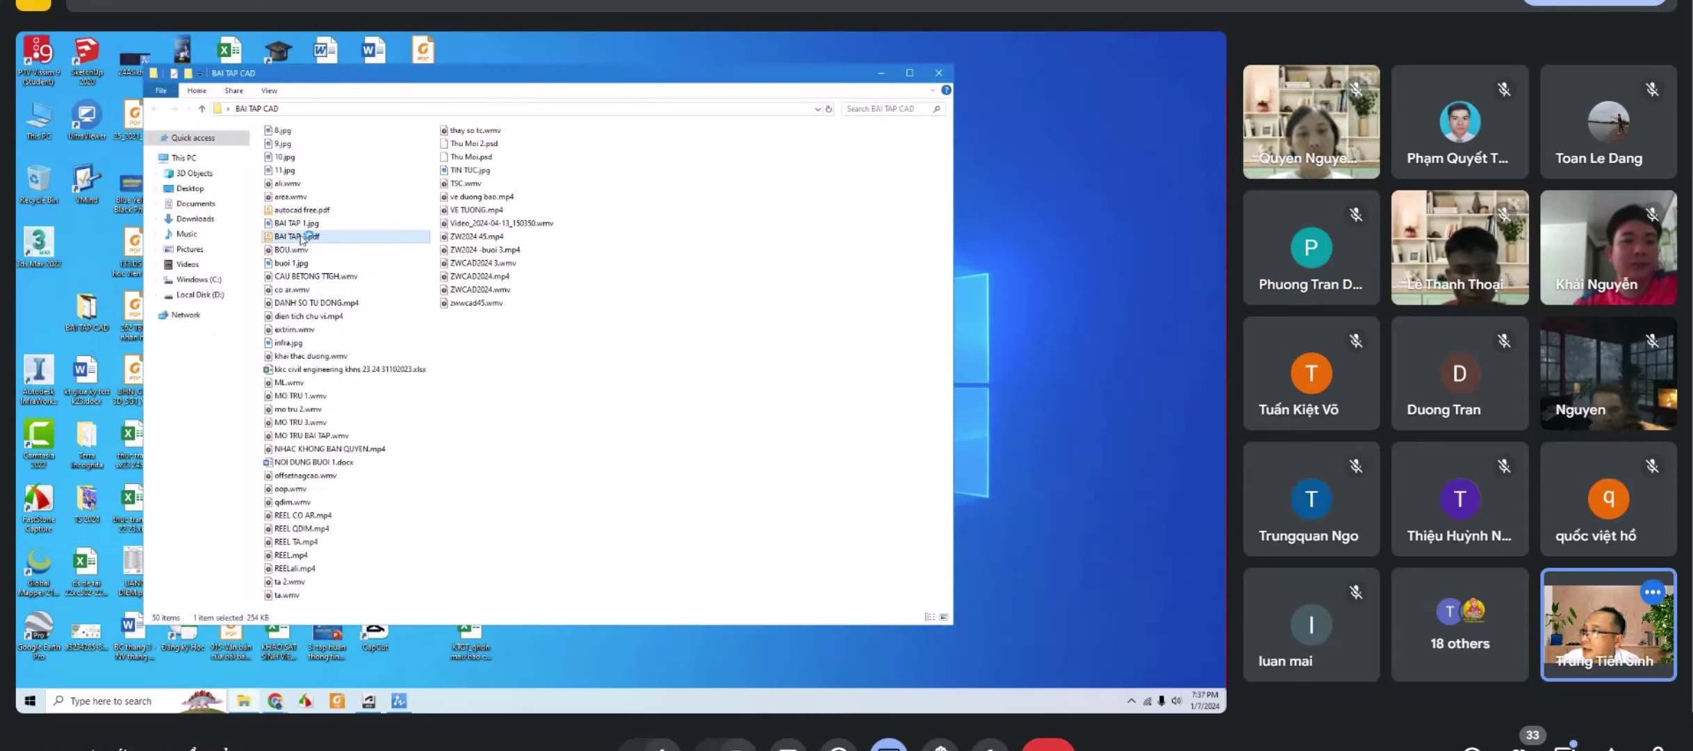
{"action": "double_click", "coordinate": [301, 237]}
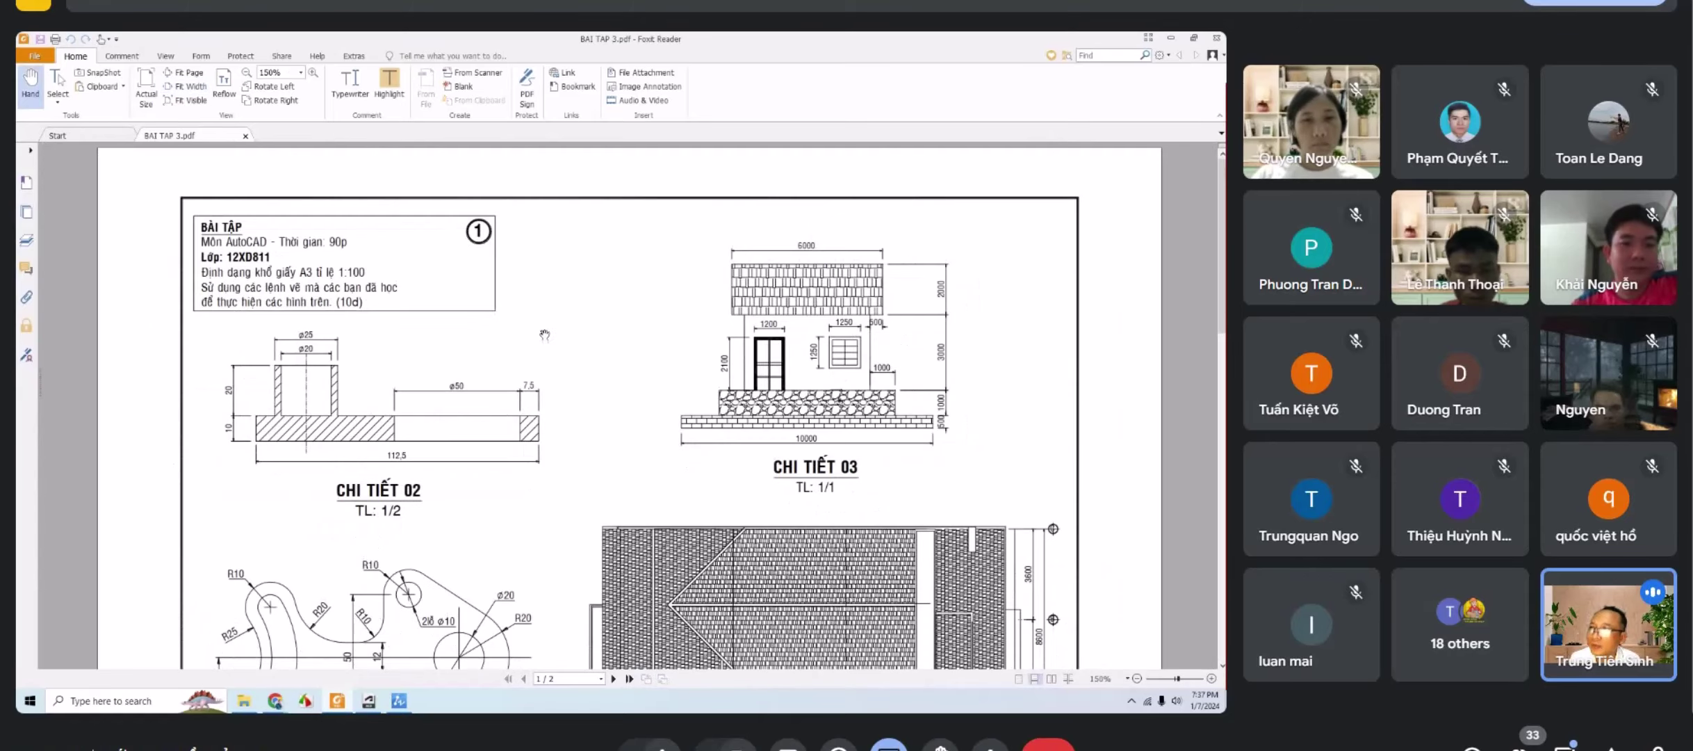
Scroll through both pages of the BAI TAP 3.pdf exercise sheet.
{"action": "scroll", "coordinate": [544, 335], "scroll_direction": "down", "scroll_amount": 2}
{"action": "scroll", "coordinate": [542, 334], "scroll_direction": "down", "scroll_amount": 3}
{"action": "scroll", "coordinate": [539, 332], "scroll_direction": "down", "scroll_amount": 4}
{"action": "scroll", "coordinate": [532, 328], "scroll_direction": "down", "scroll_amount": 4}
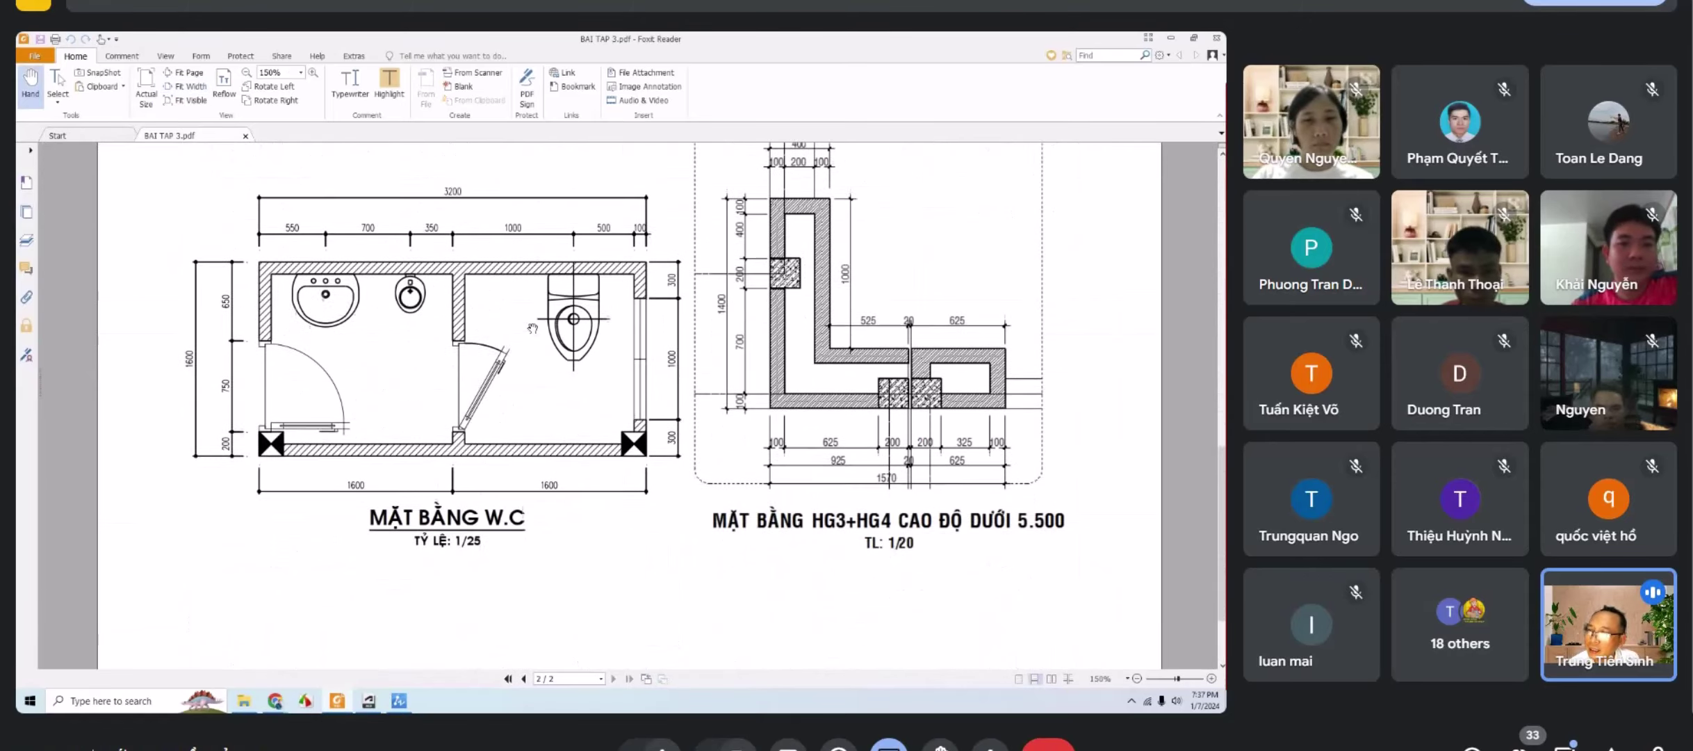
{"action": "scroll", "coordinate": [542, 320], "scroll_direction": "up", "scroll_amount": 5}
{"action": "scroll", "coordinate": [559, 306], "scroll_direction": "up", "scroll_amount": 4}
{"action": "scroll", "coordinate": [576, 298], "scroll_direction": "up", "scroll_amount": 1}
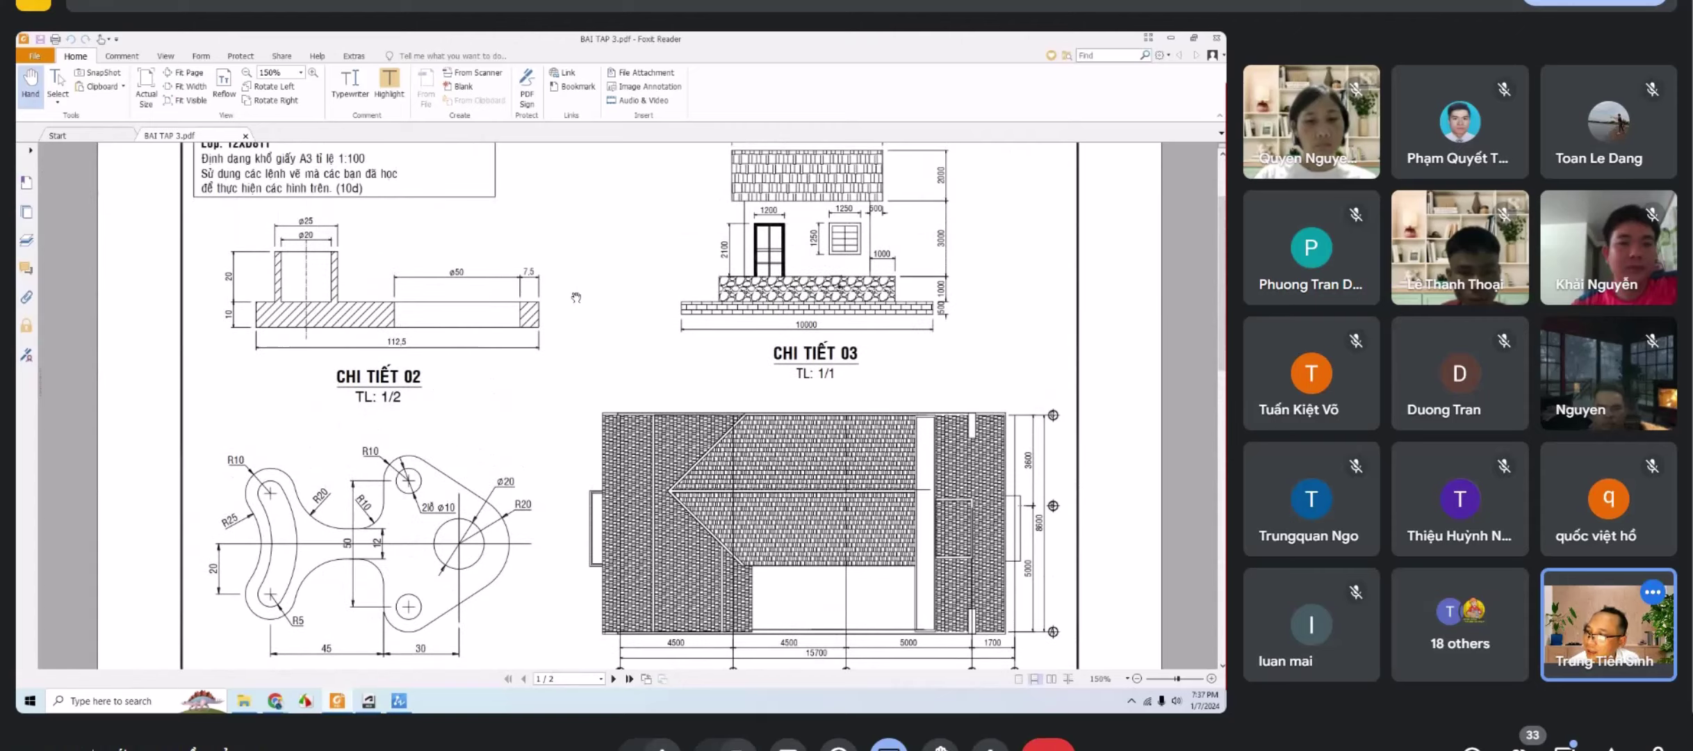
{"action": "scroll", "coordinate": [626, 306], "scroll_direction": "down", "scroll_amount": 2}
{"action": "scroll", "coordinate": [1018, 188], "scroll_direction": "down", "scroll_amount": 4}
{"action": "scroll", "coordinate": [1182, 313], "scroll_direction": "down", "scroll_amount": 3}
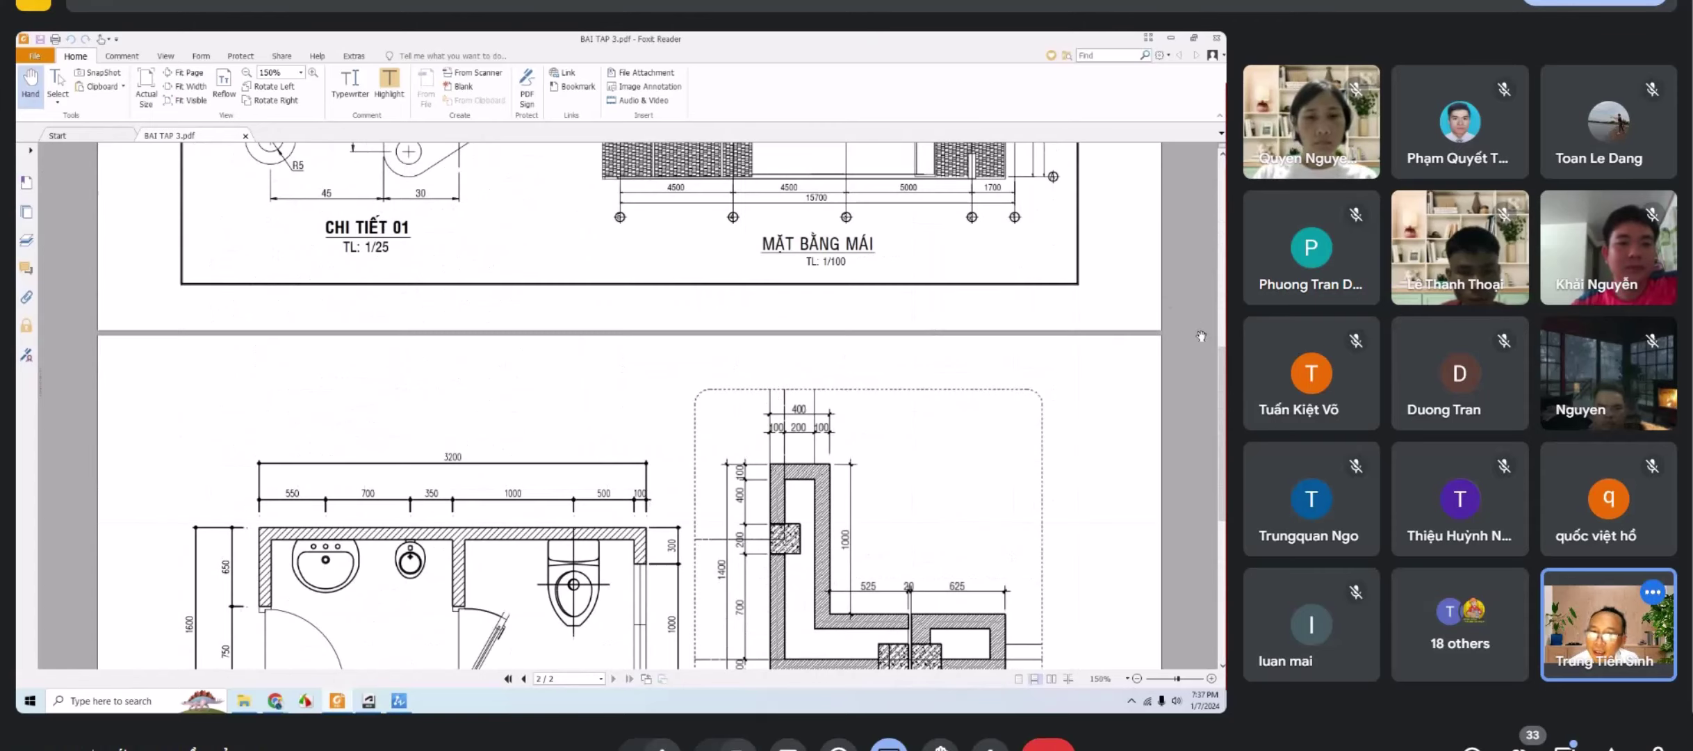
{"action": "scroll", "coordinate": [1201, 336], "scroll_direction": "down", "scroll_amount": 4}
{"action": "scroll", "coordinate": [1192, 558], "scroll_direction": "up", "scroll_amount": 10}
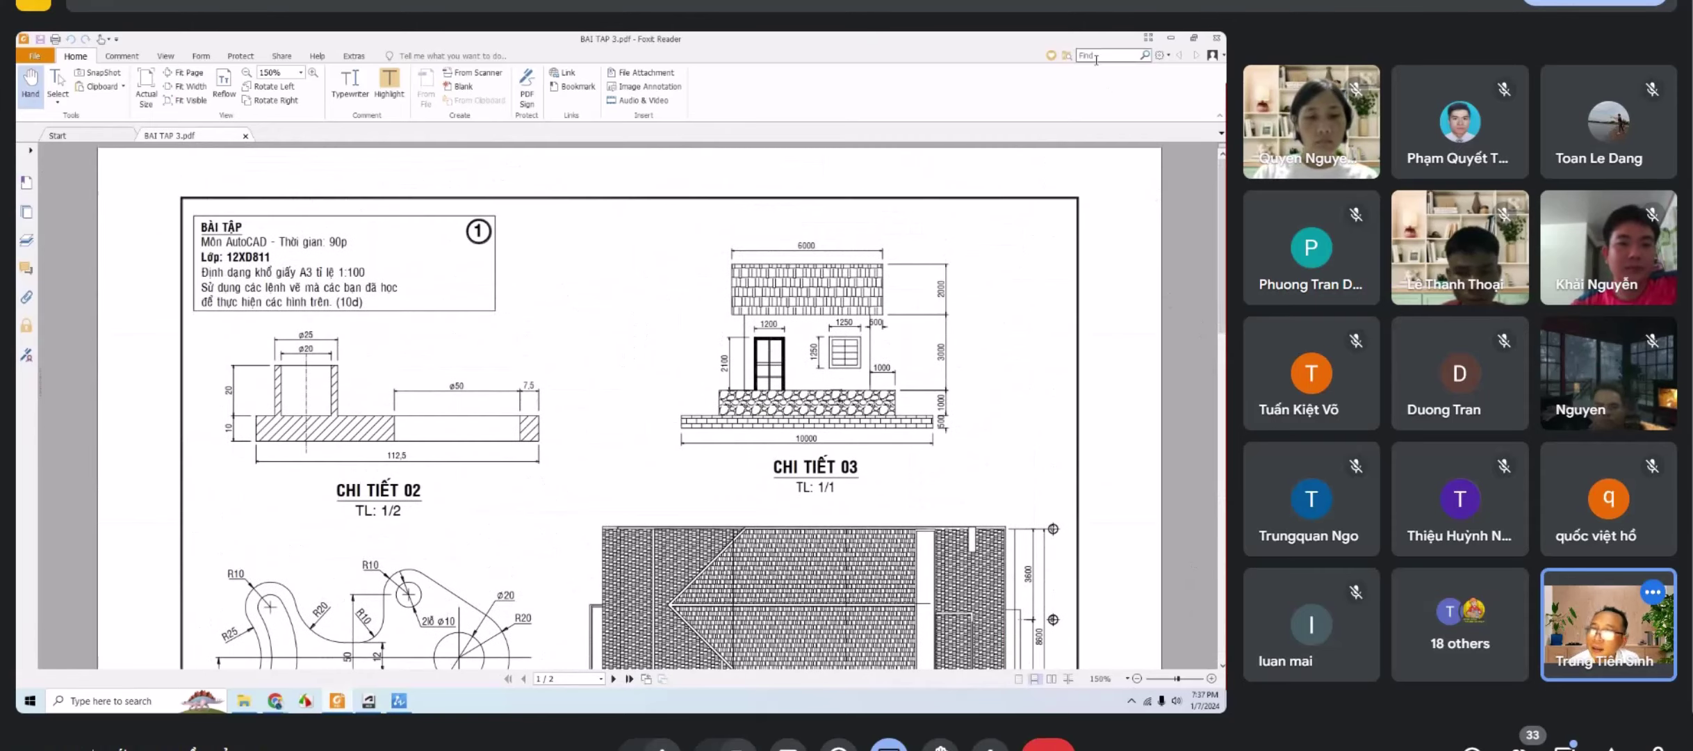
Open autocad free.pdf from the folder, then close Foxit Reader with all its tabs.
{"action": "left_click", "coordinate": [1171, 38]}
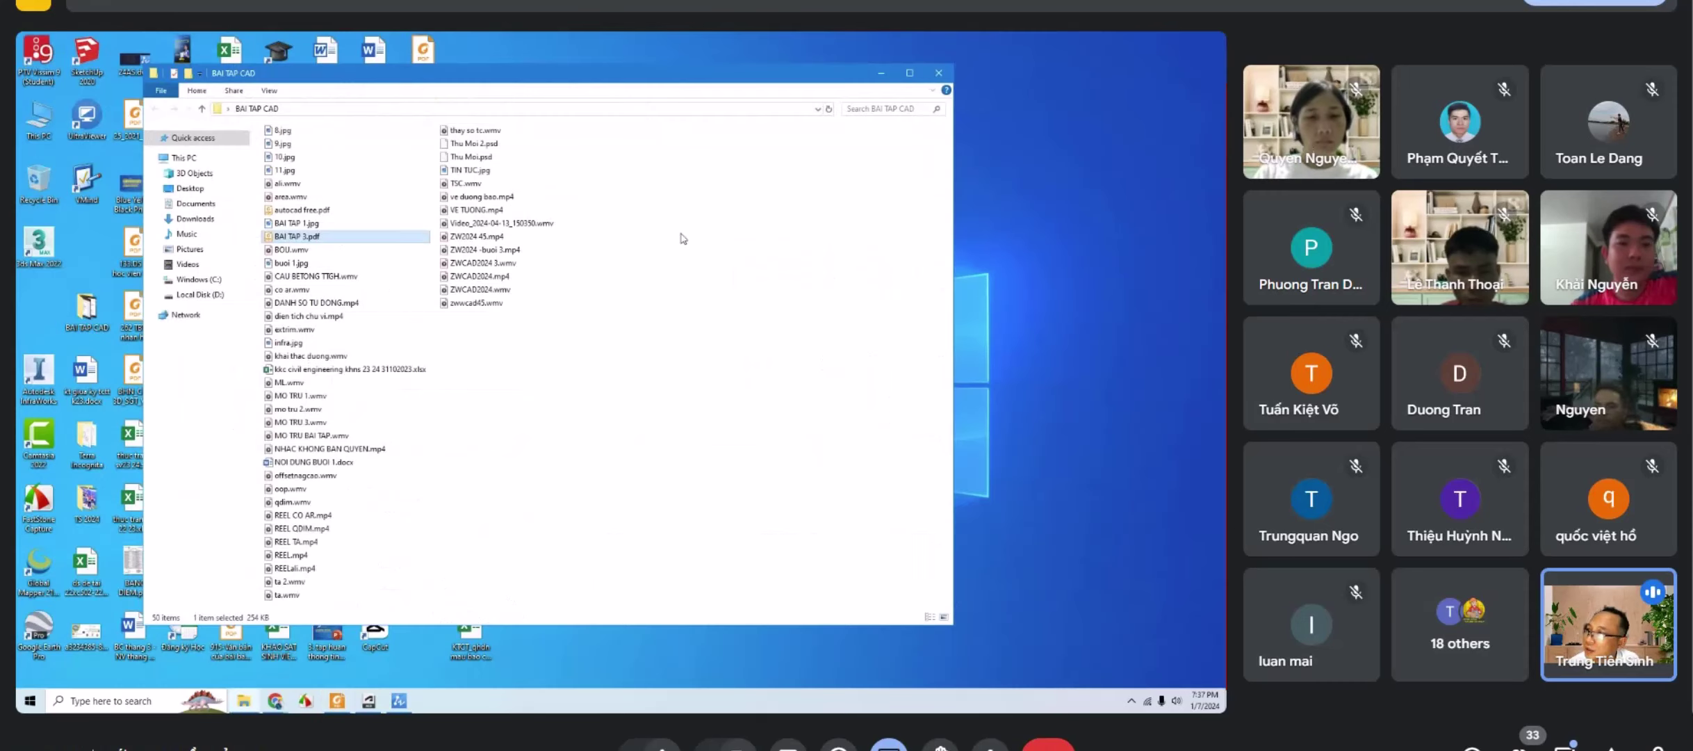
{"action": "left_click", "coordinate": [681, 239]}
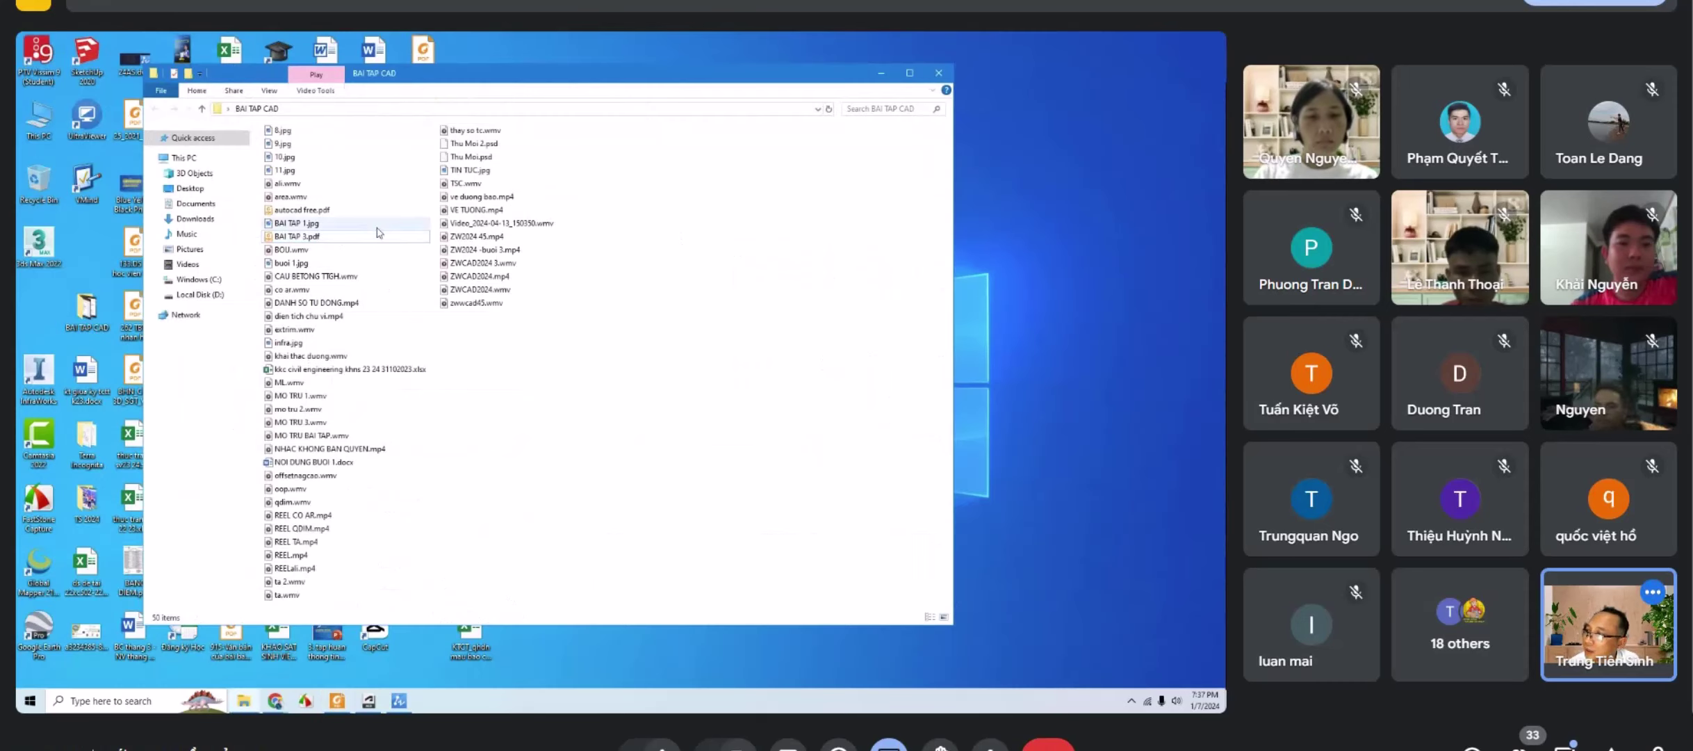
{"action": "double_click", "coordinate": [311, 209]}
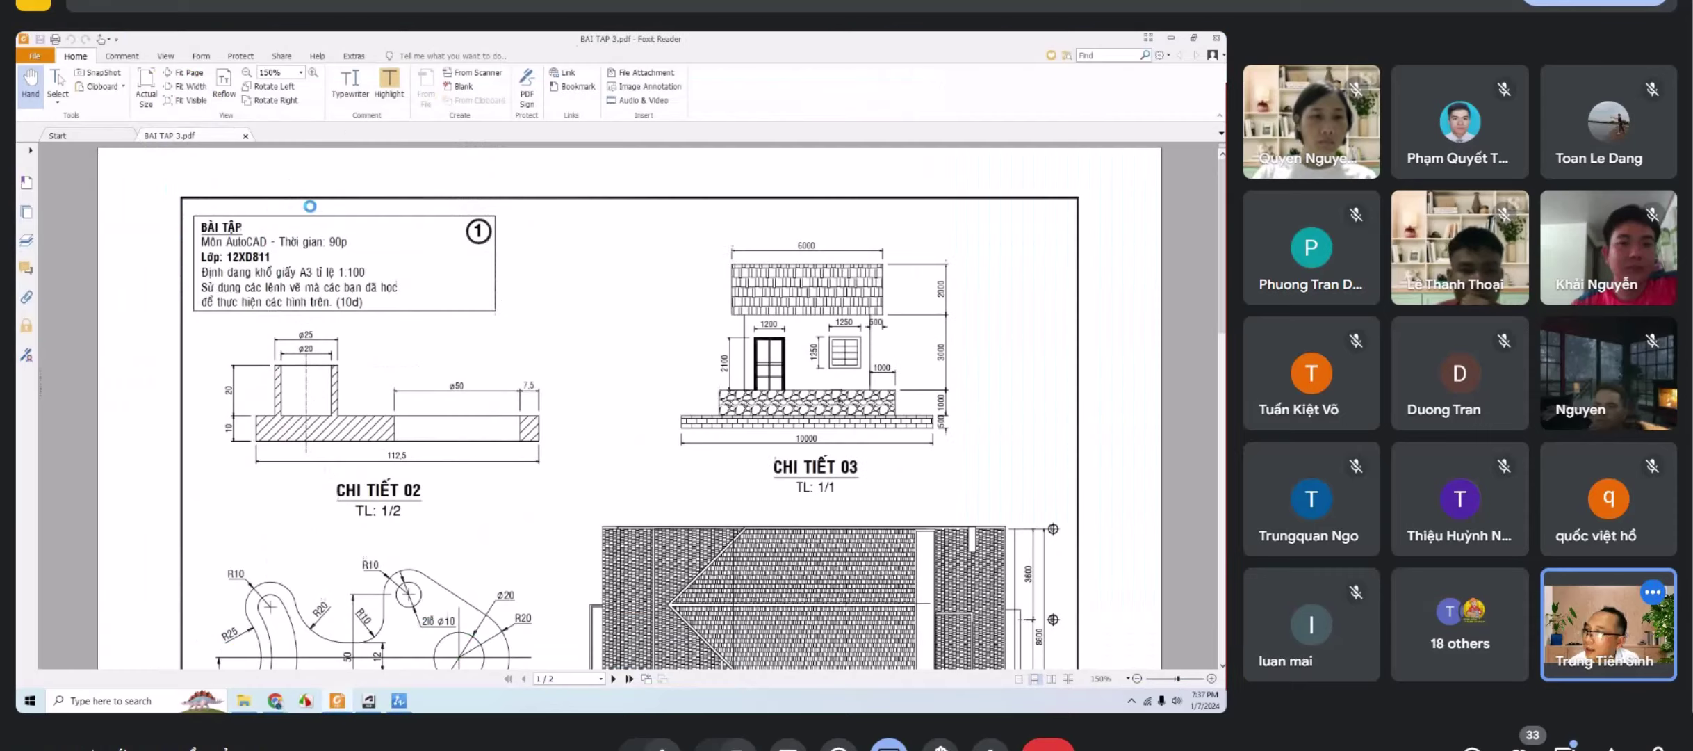
{"action": "left_click", "coordinate": [1217, 38]}
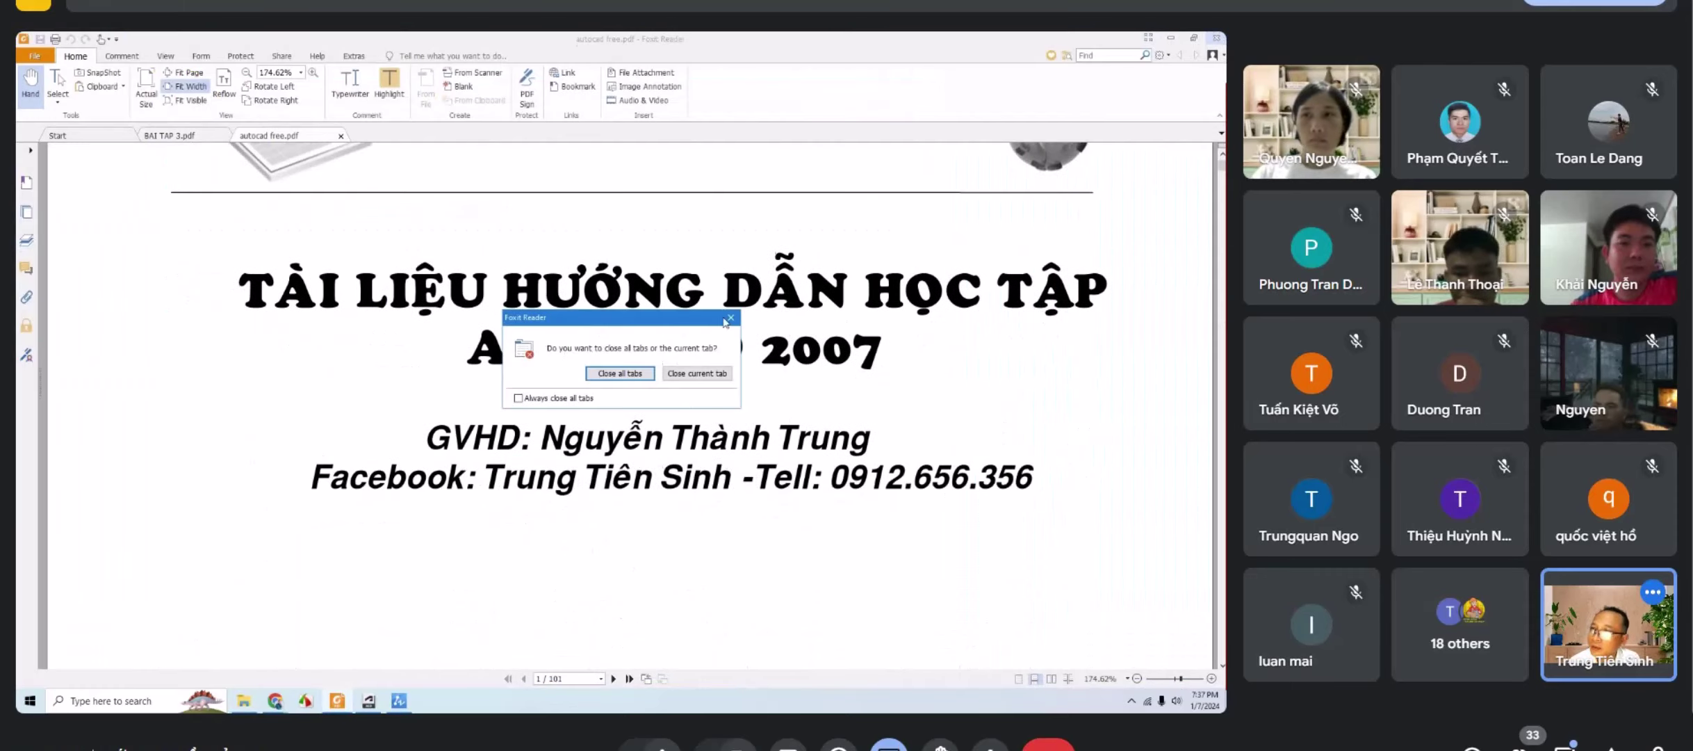
{"action": "left_click", "coordinate": [646, 374]}
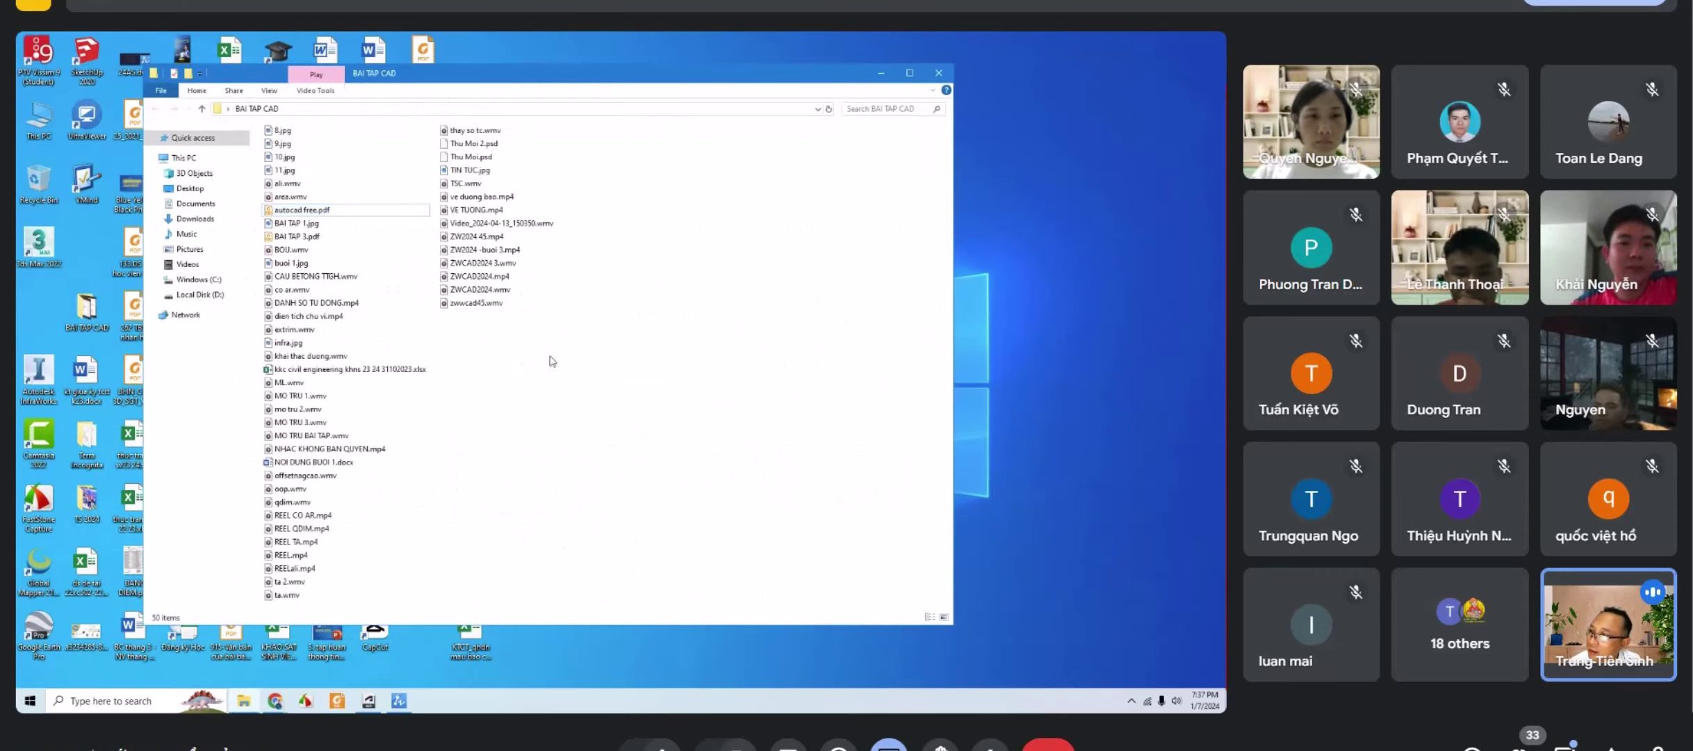
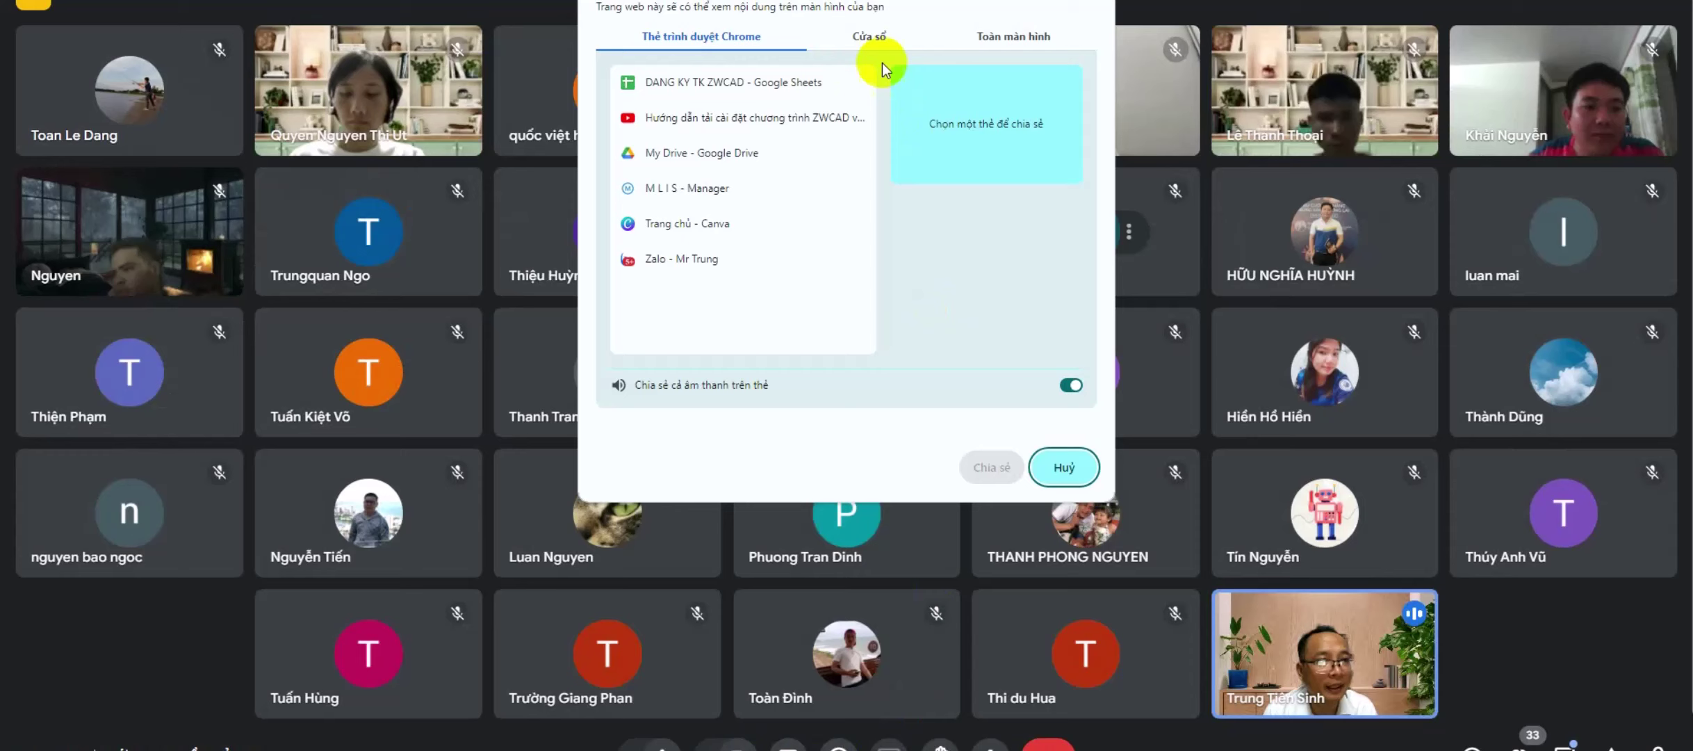
Present the entire Screen 1 in Google Meet so the ZWCAD drawing is shared.
{"action": "left_click", "coordinate": [973, 37]}
{"action": "left_click", "coordinate": [757, 151]}
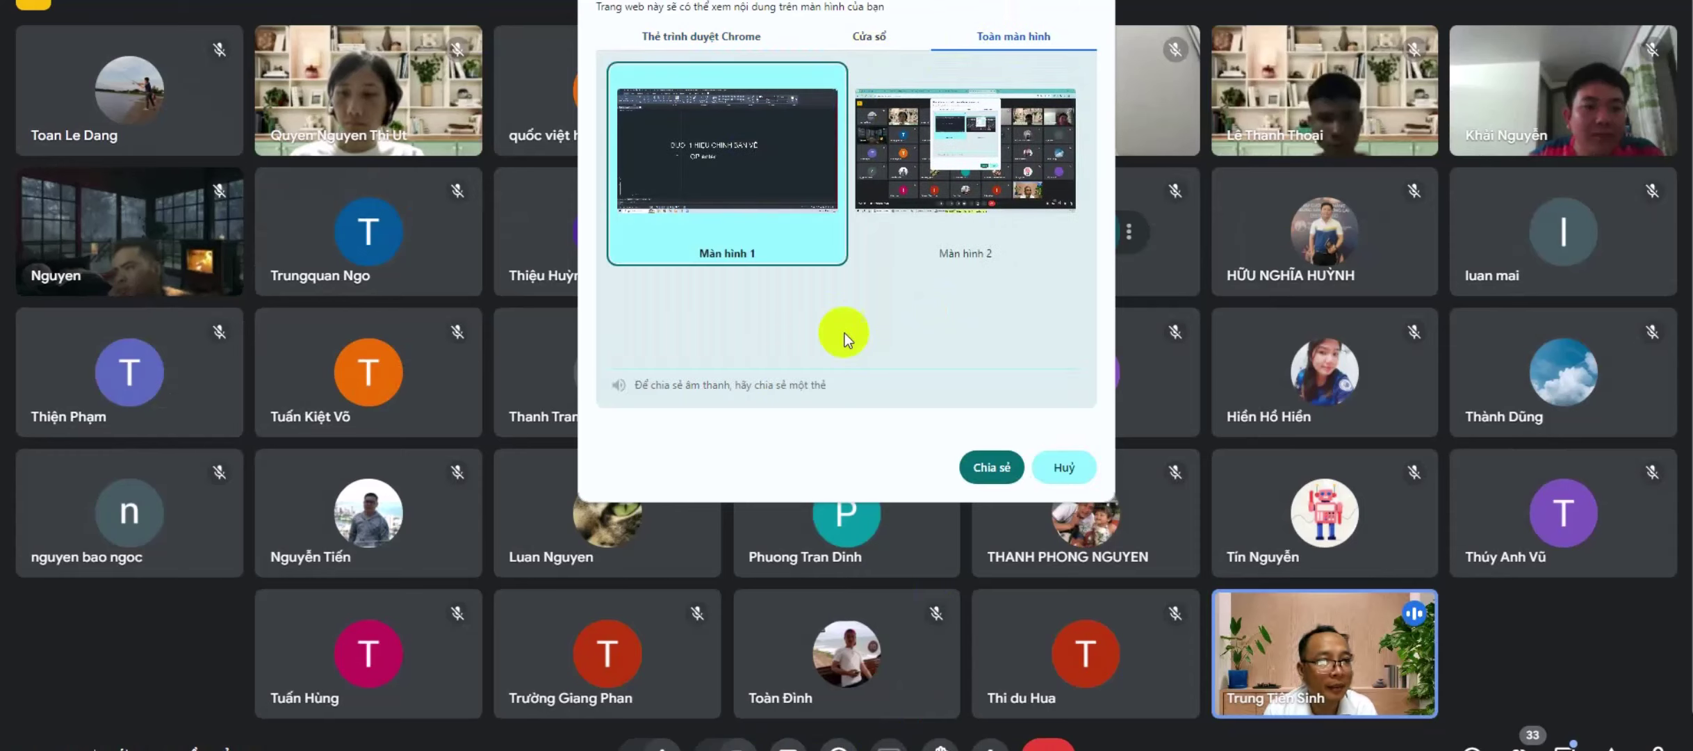
{"action": "left_click", "coordinate": [991, 465]}
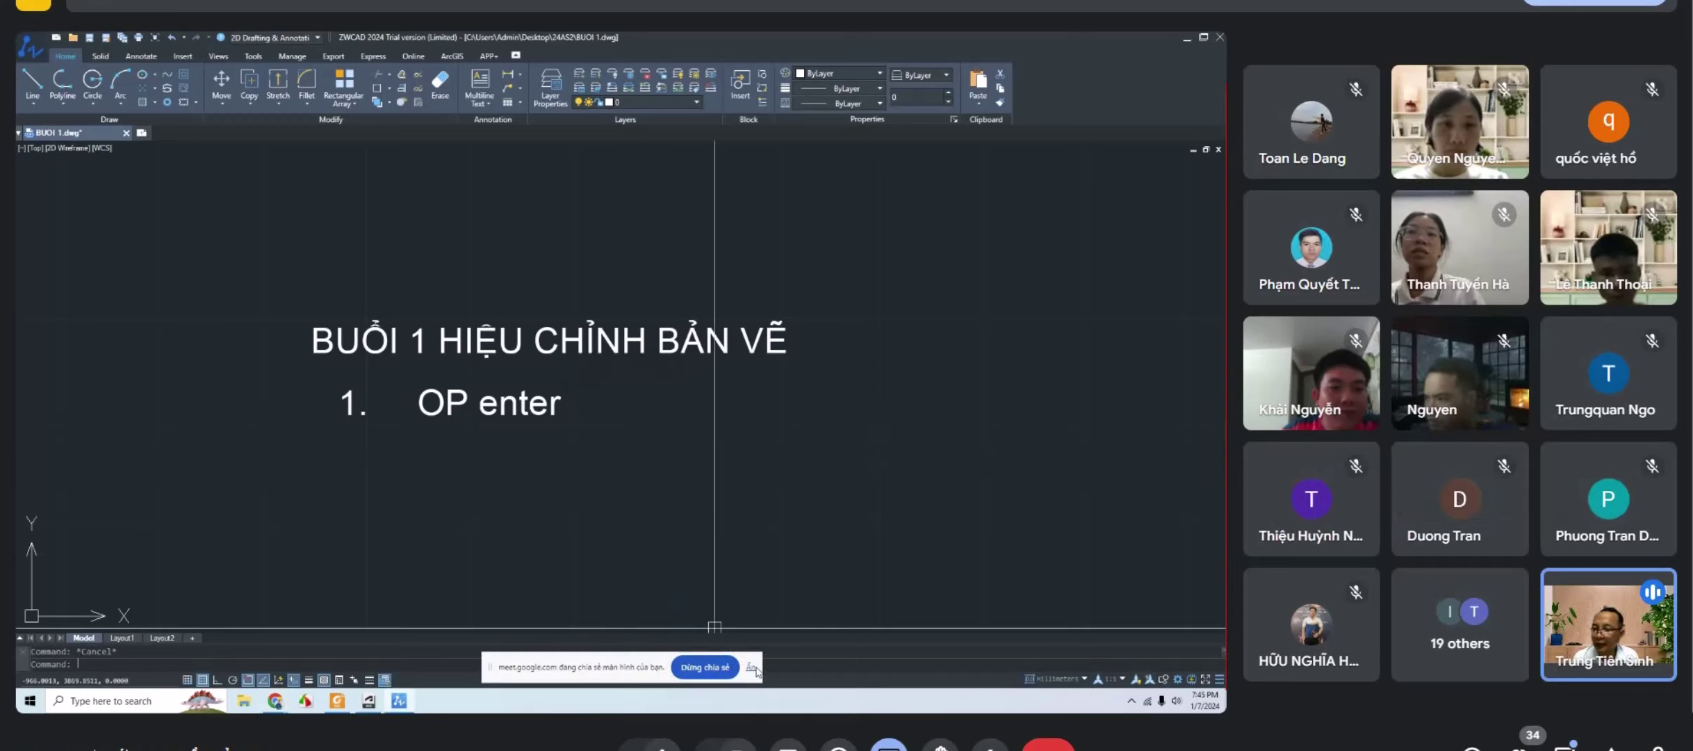
Dismiss the sharing notice, open the Options dialog with OP, and reposition it.
{"action": "left_click", "coordinate": [752, 668]}
{"action": "left_click", "coordinate": [605, 382]}
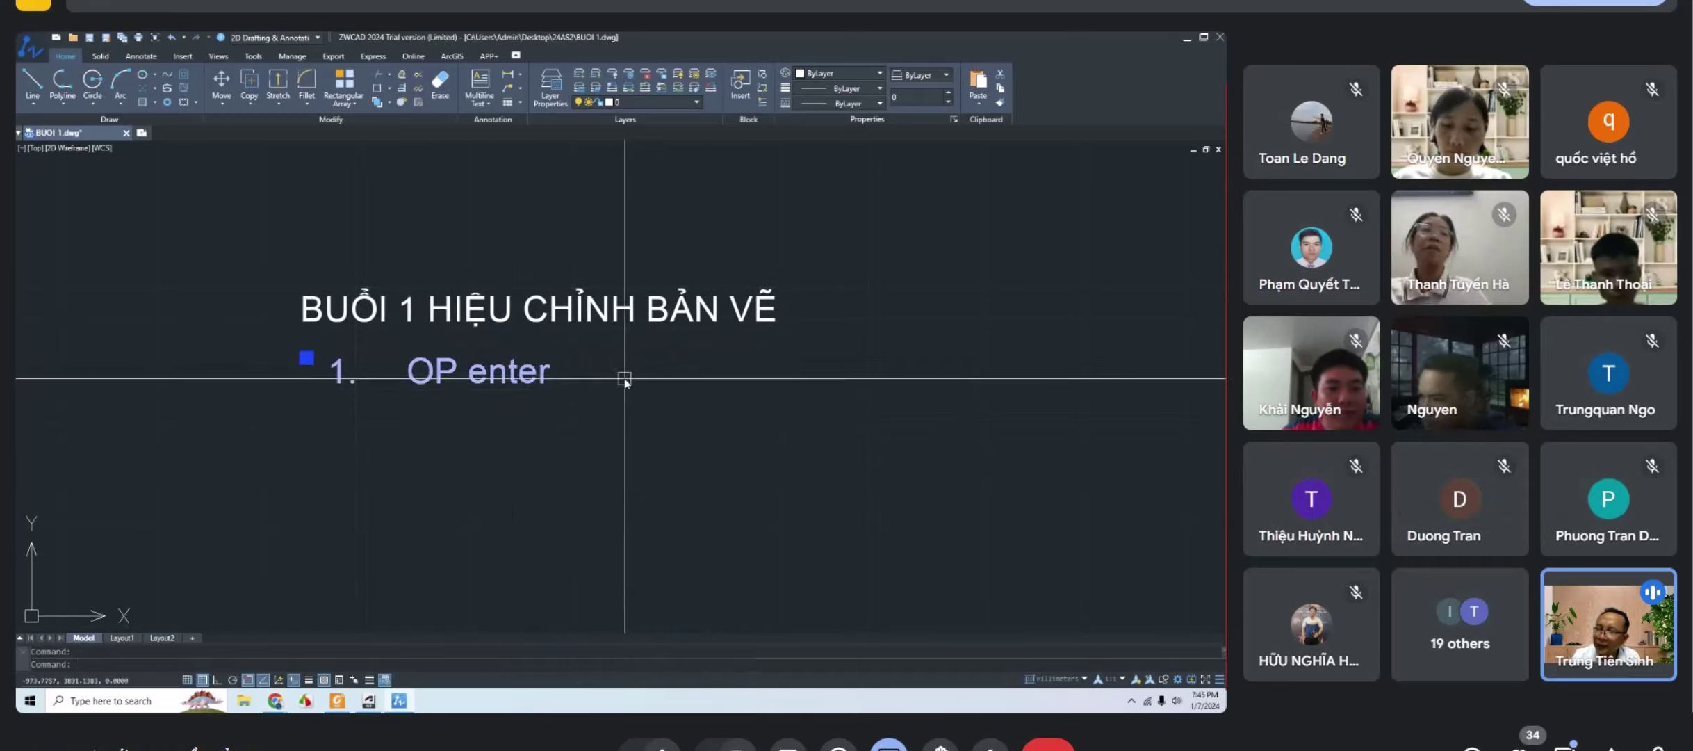
{"action": "key", "text": "Escape"}
{"action": "type", "text": "o"}
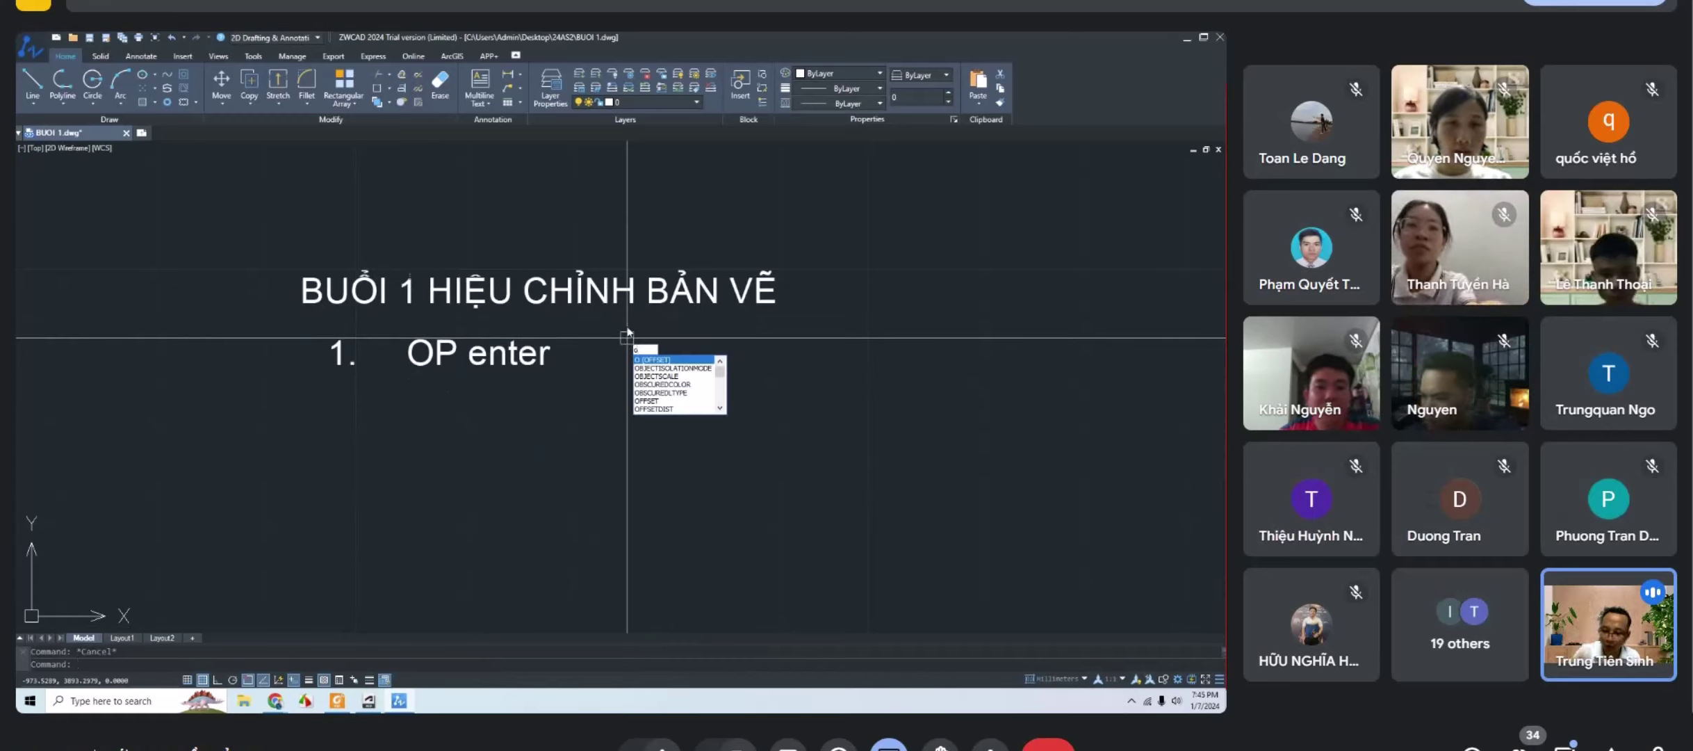
{"action": "type", "text": "p"}
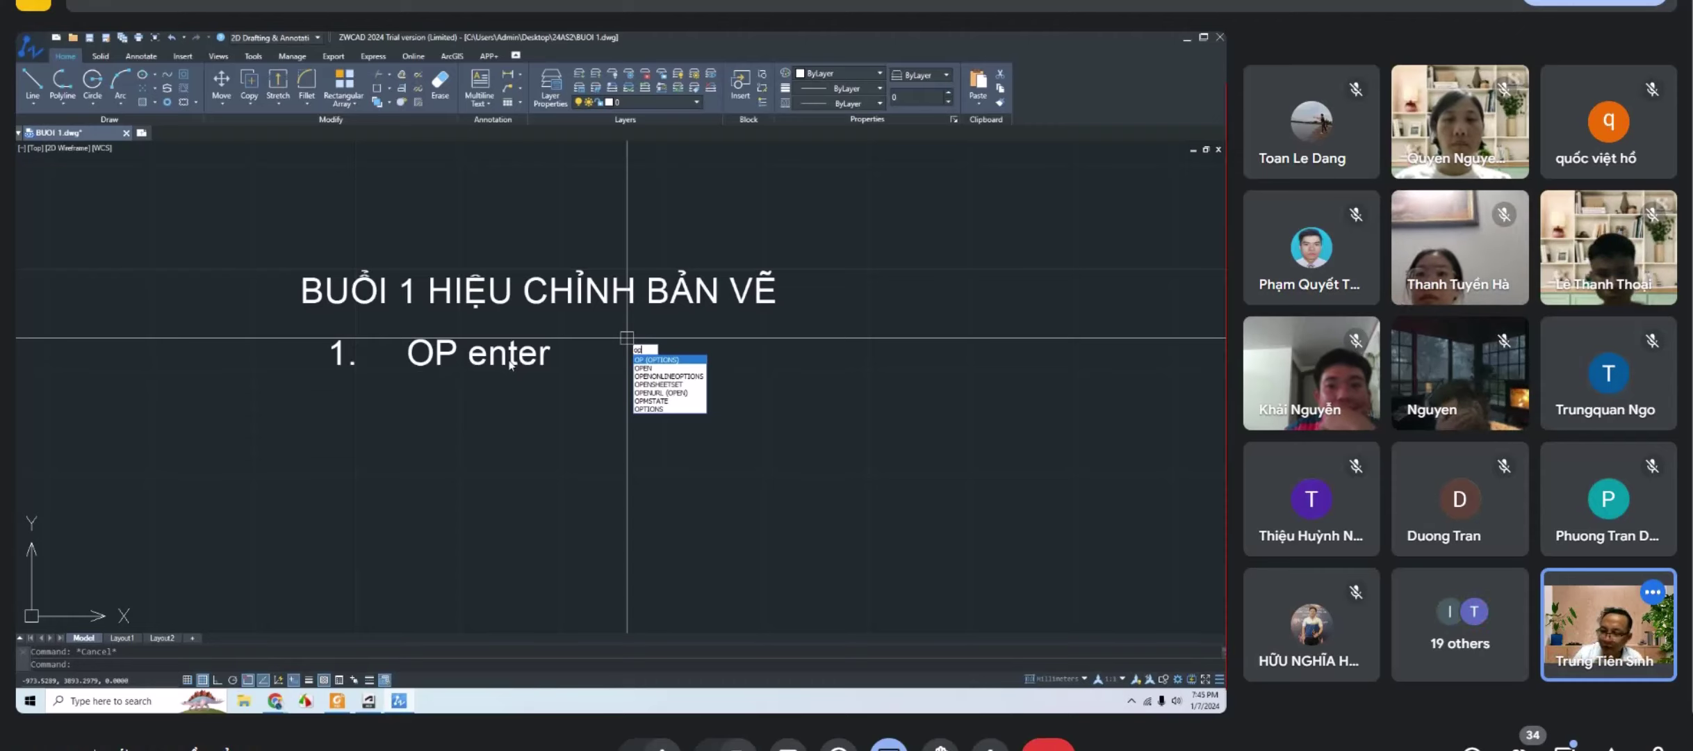
{"action": "key", "text": "Return"}
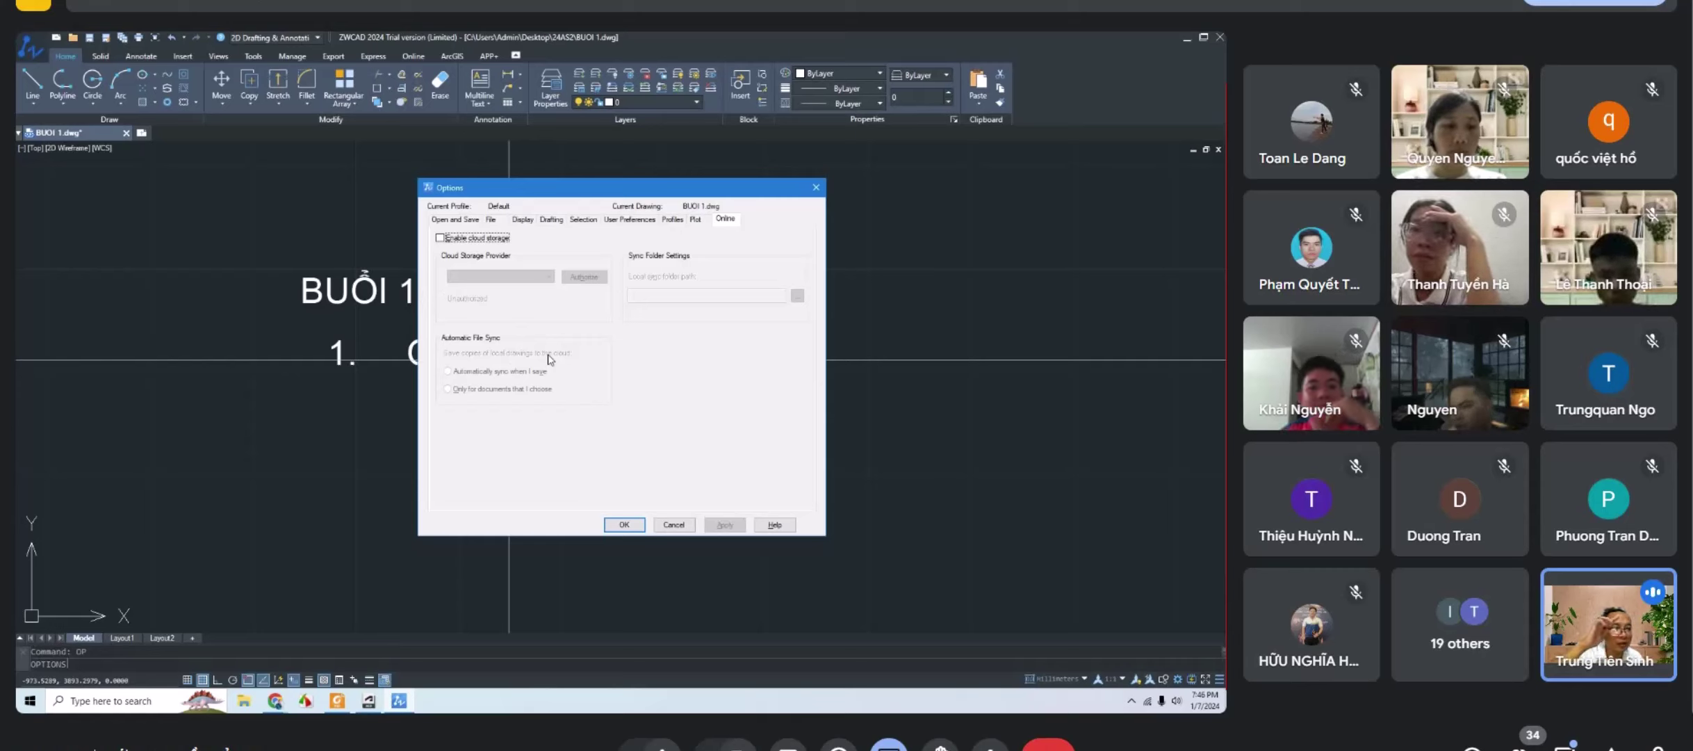
{"action": "key", "text": "Escape"}
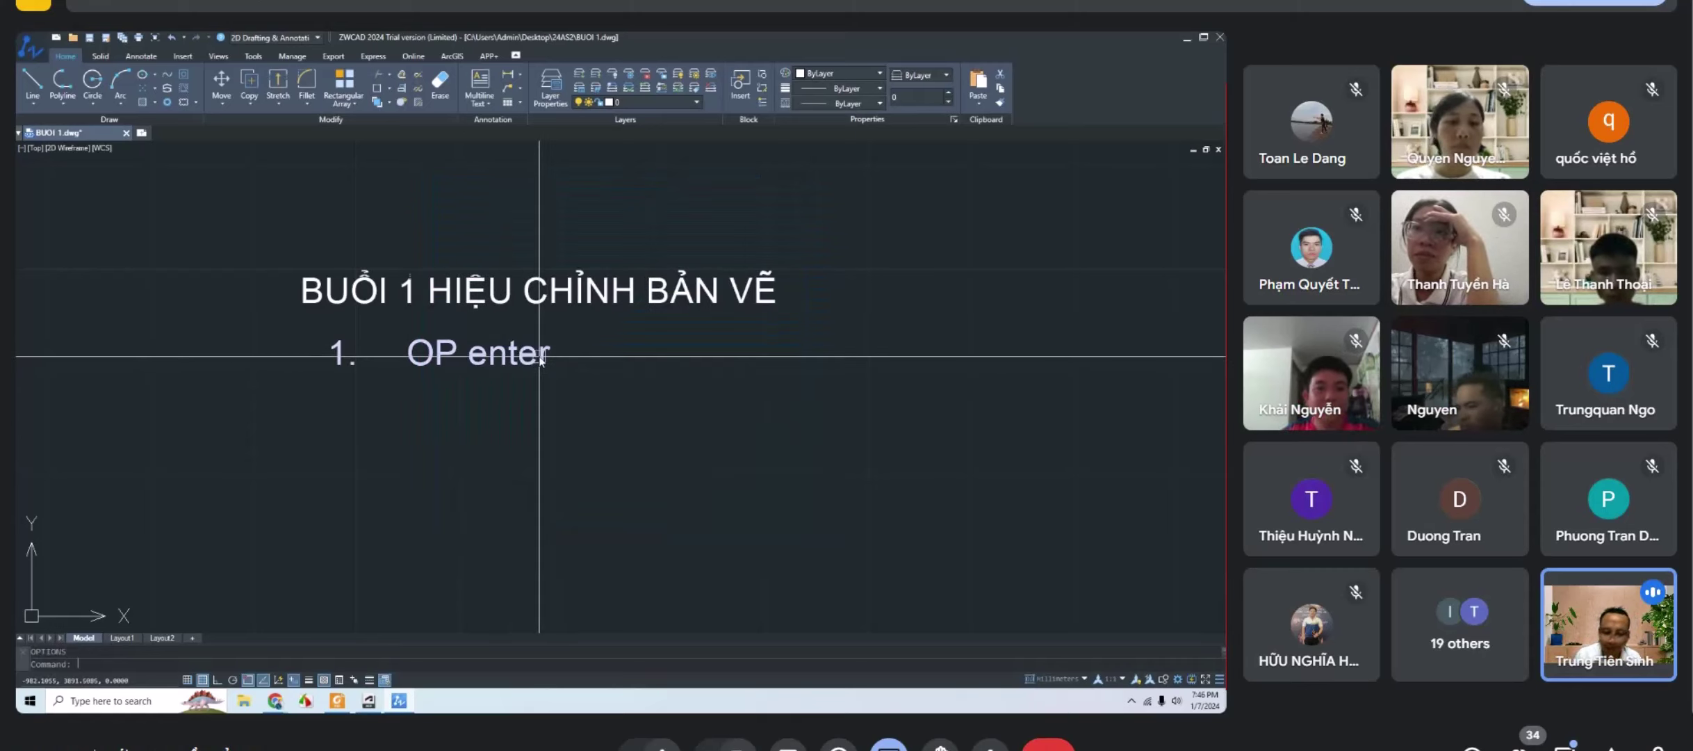
{"action": "type", "text": "op"}
{"action": "key", "text": "Return"}
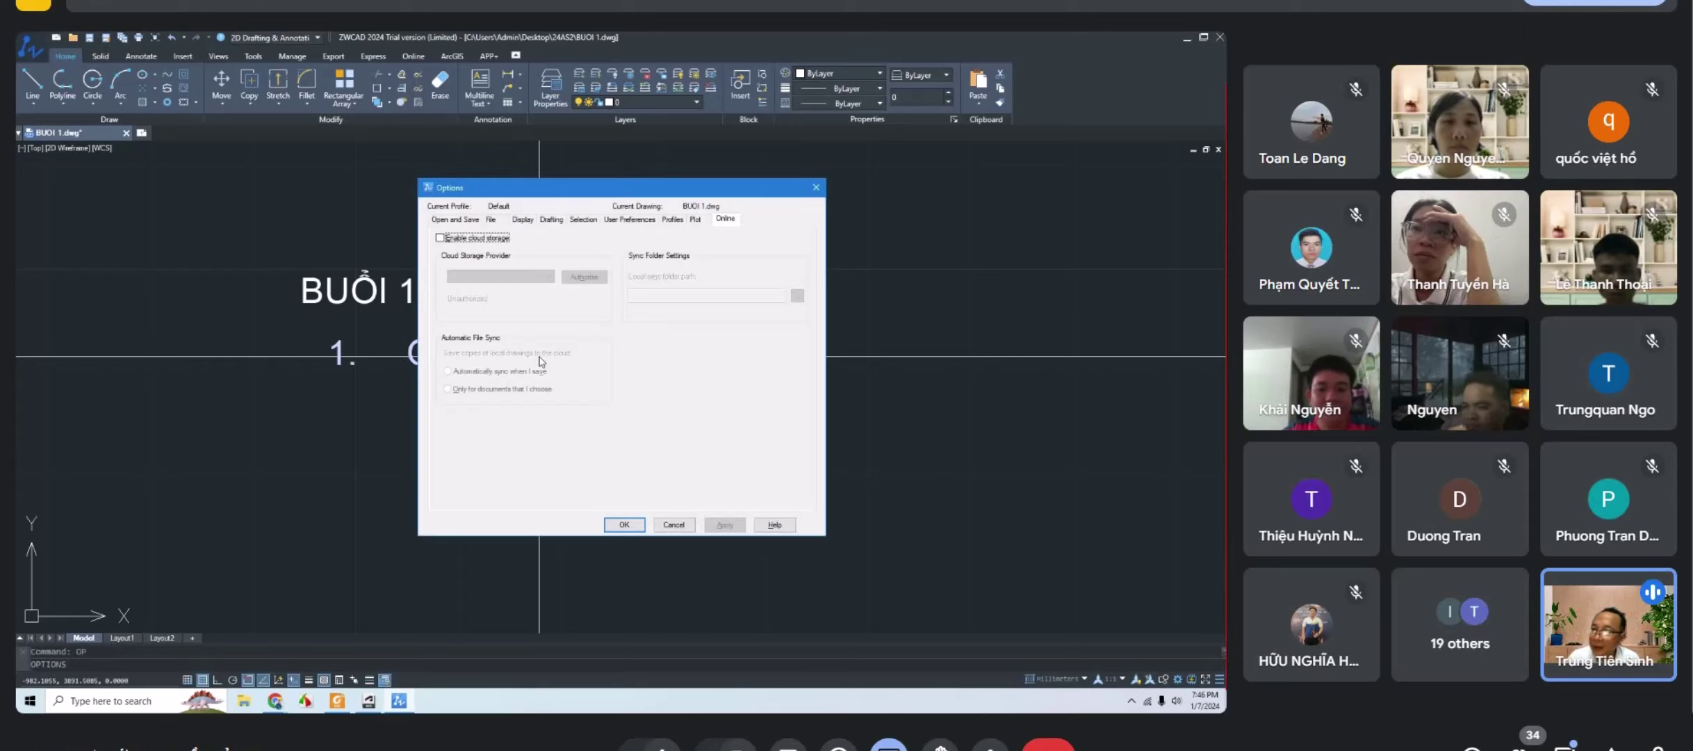
{"action": "left_click_drag", "start_coordinate": [495, 189], "coordinate": [485, 201]}
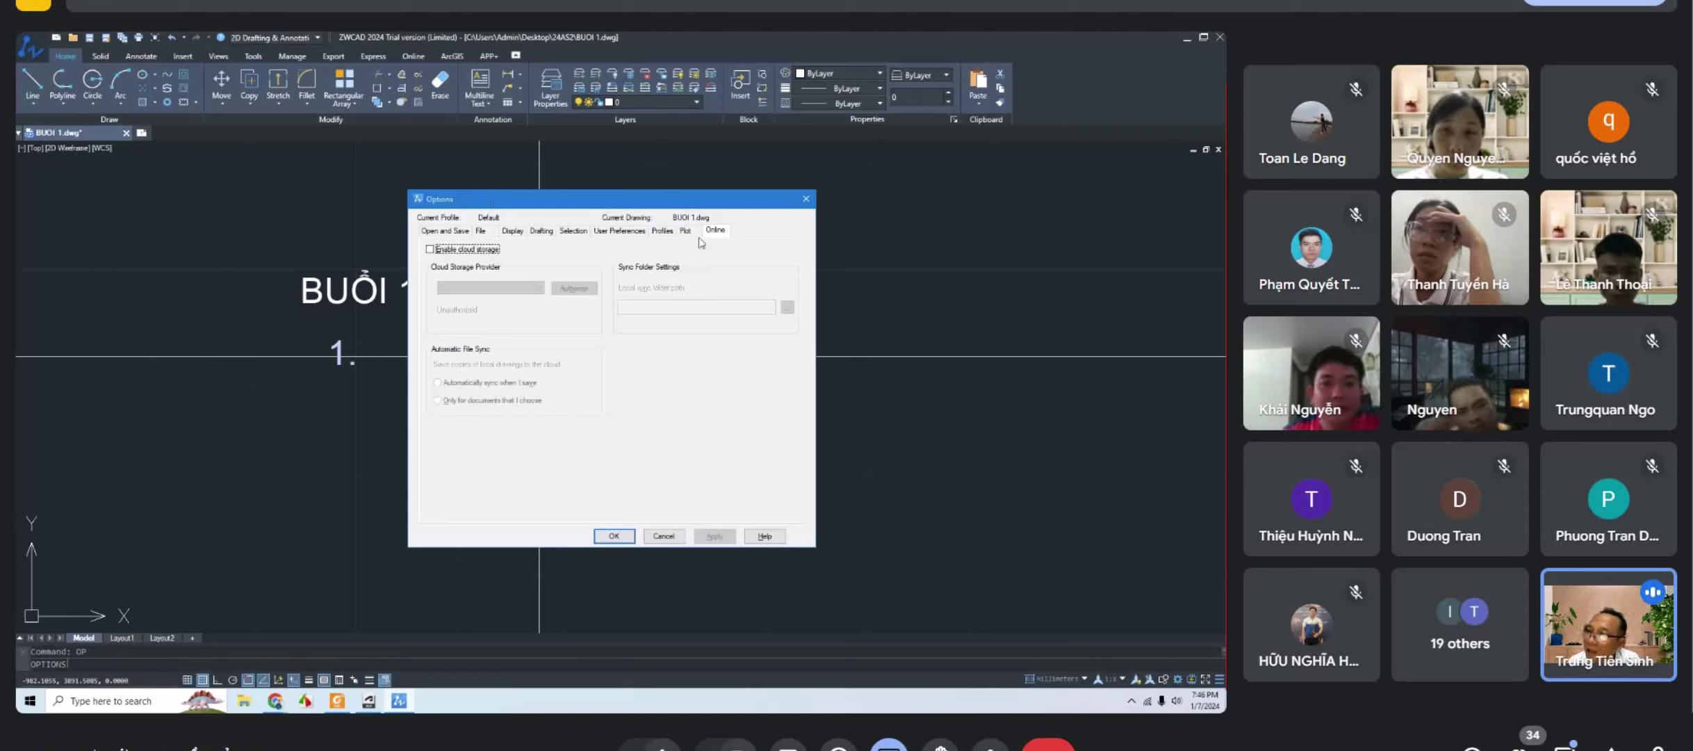
View the Open and Save tab of Options, then open Meet's More options menu.
{"action": "left_click", "coordinate": [460, 232]}
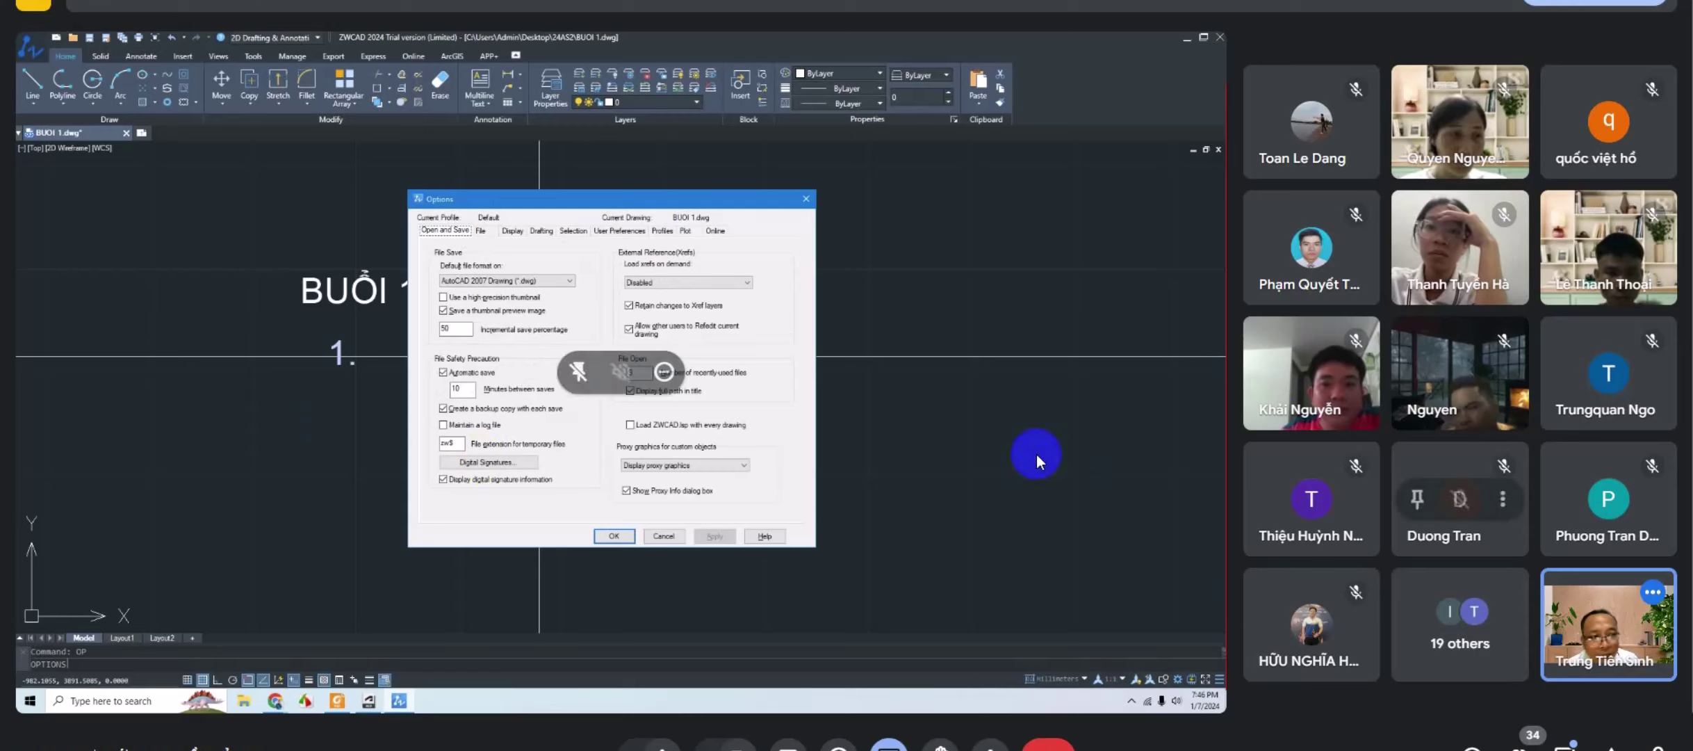
{"action": "mouse_move", "coordinate": [1607, 623]}
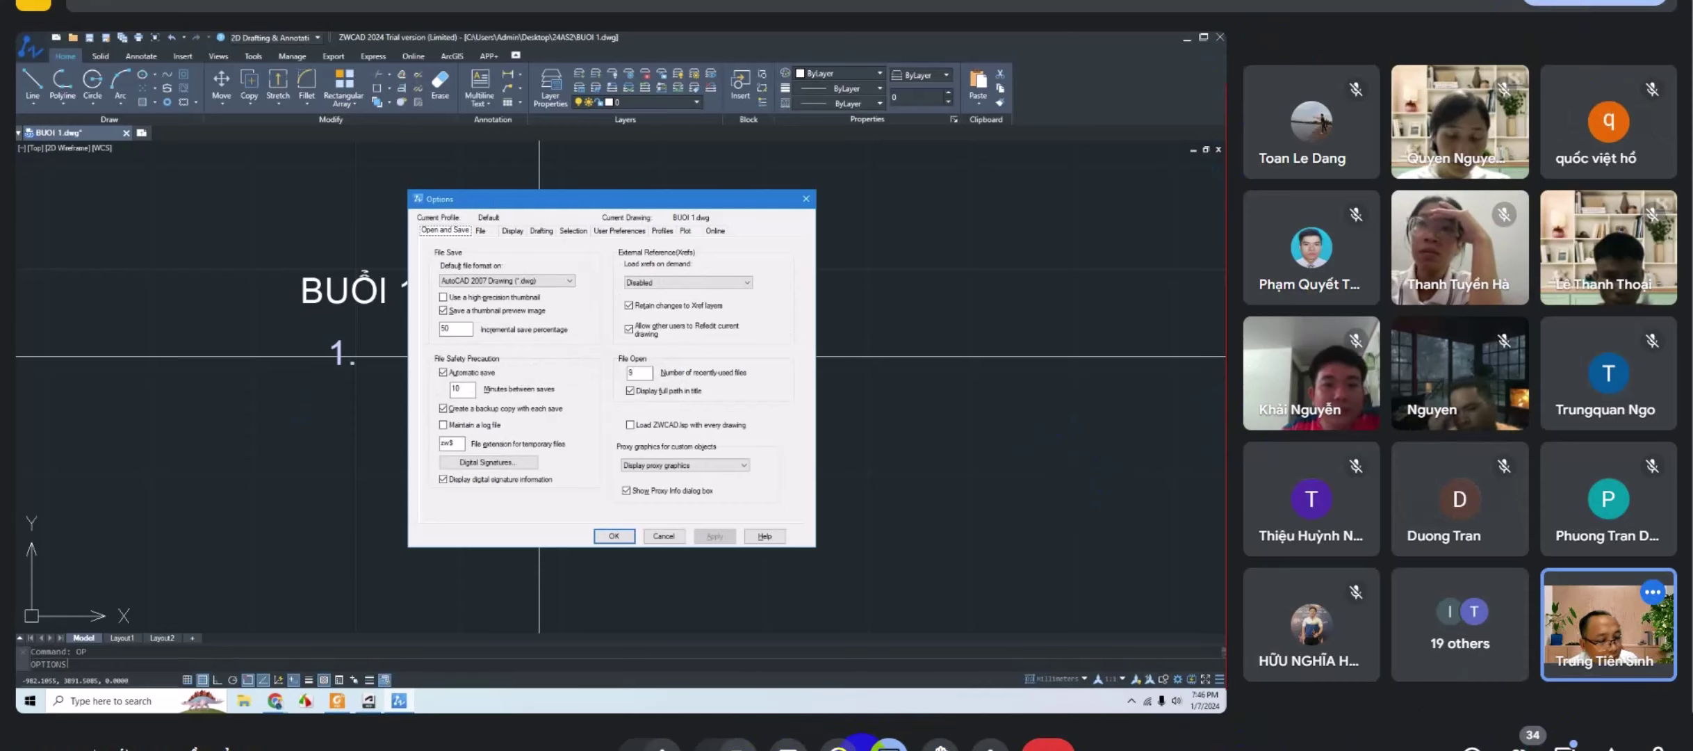
{"action": "left_click", "coordinate": [990, 745]}
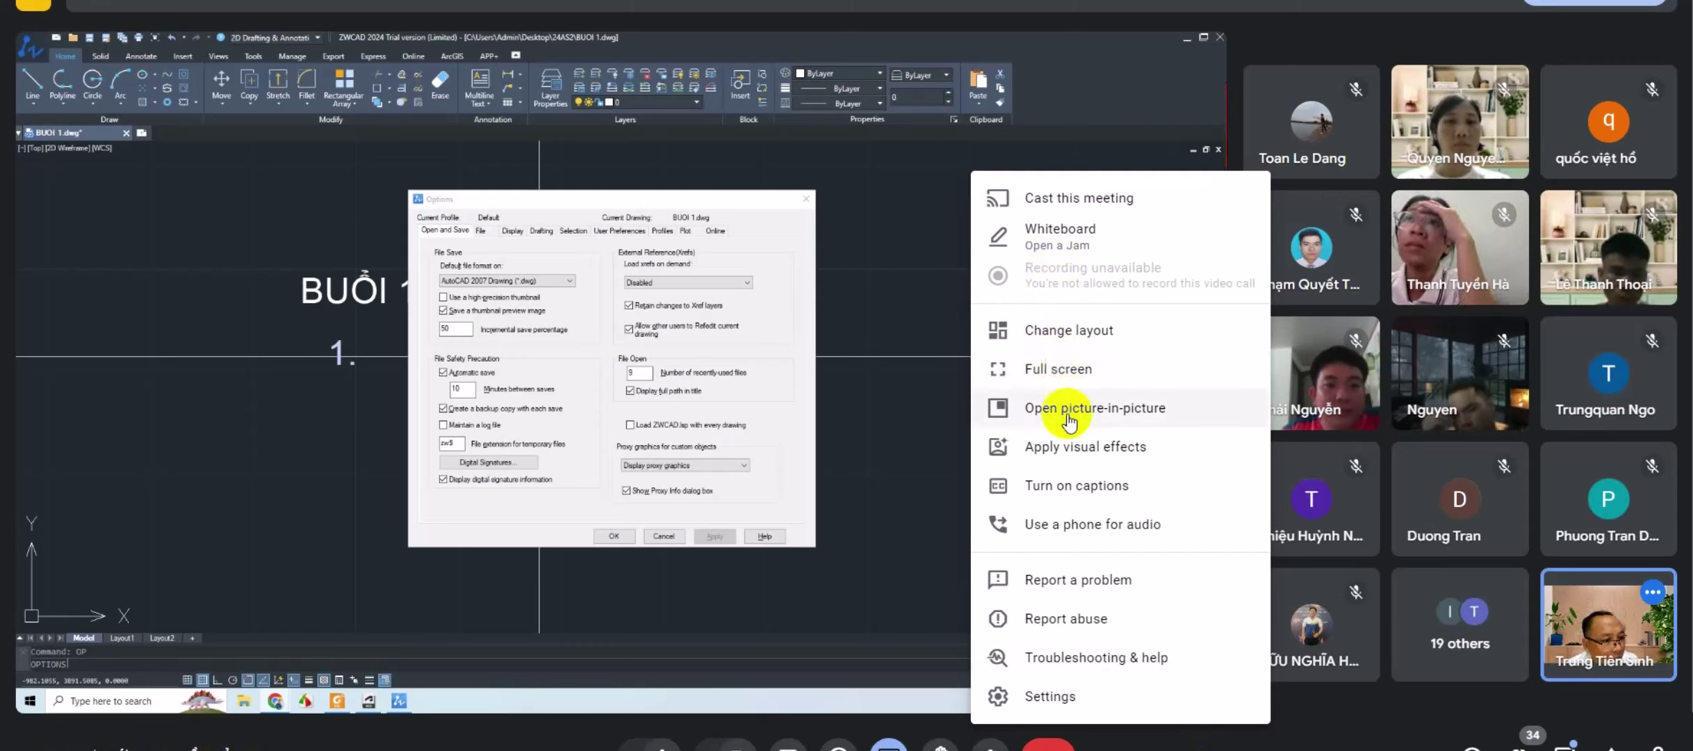
Change the Google Meet layout to Sidebar and close the layout dialog.
{"action": "left_click", "coordinate": [1058, 334]}
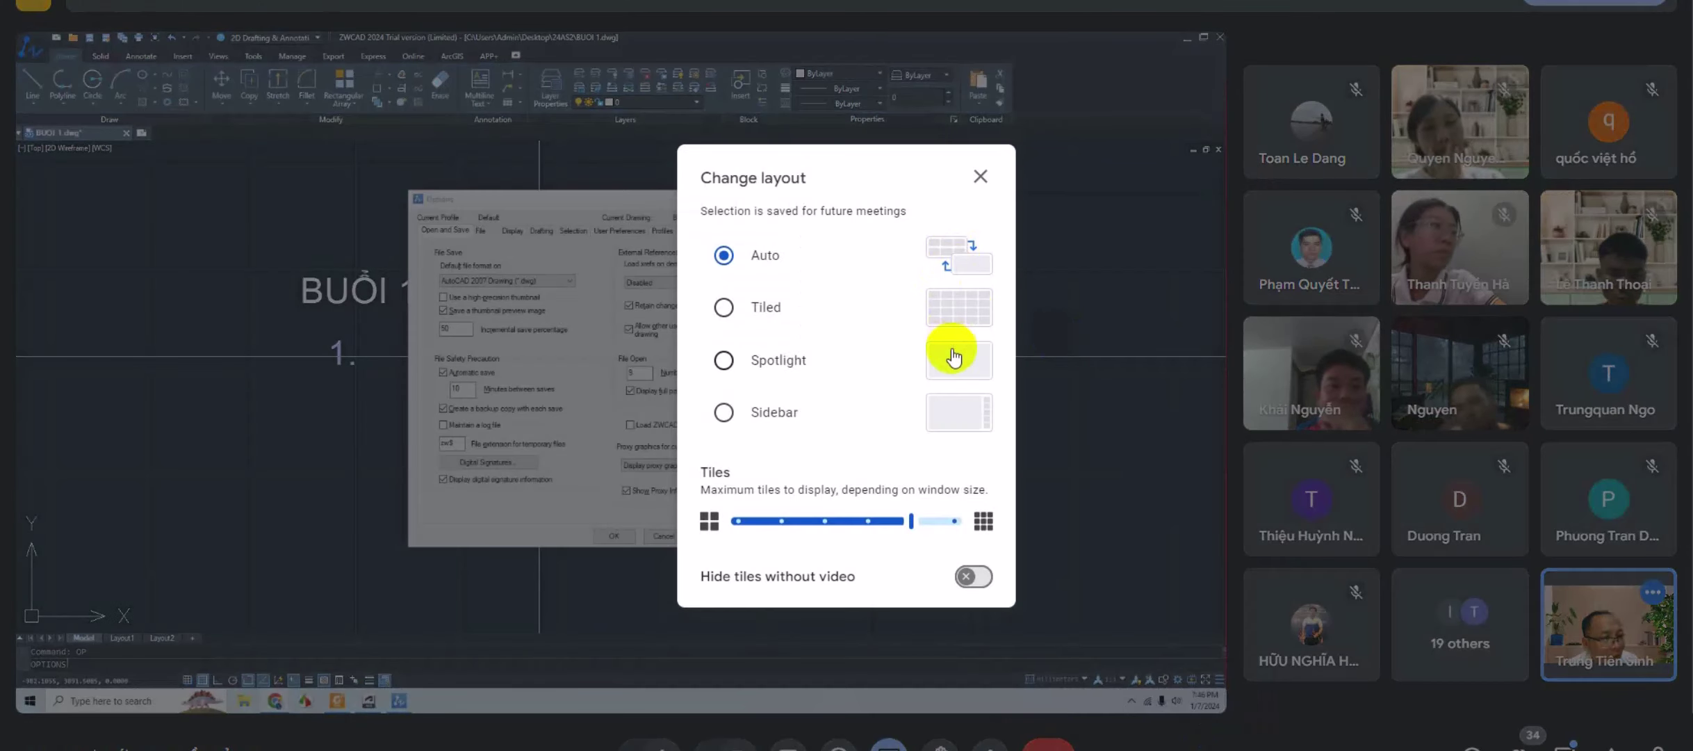
{"action": "left_click", "coordinate": [953, 412]}
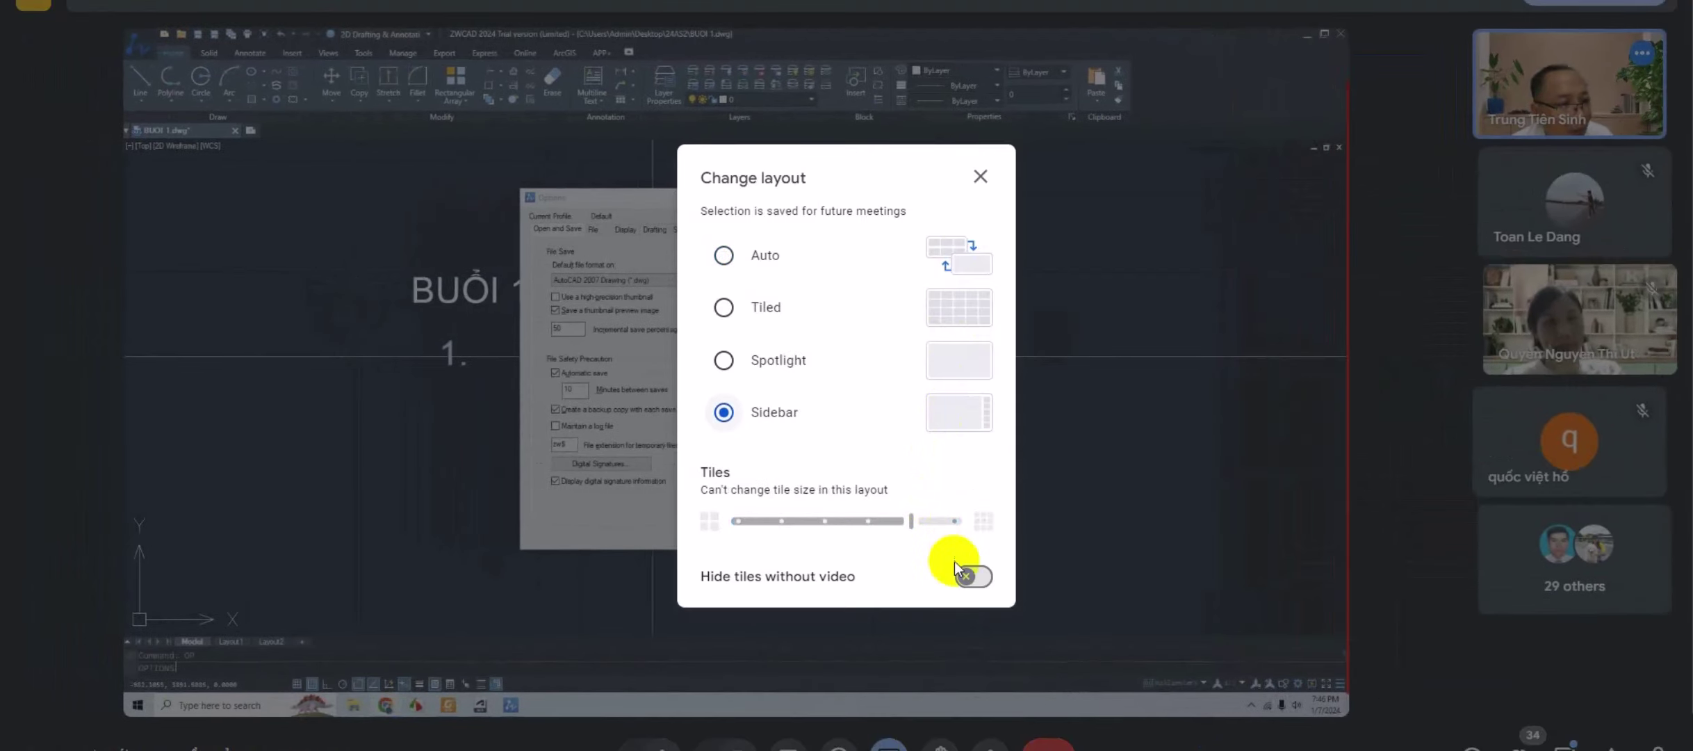
{"action": "left_click", "coordinate": [982, 178]}
{"action": "mouse_move", "coordinate": [776, 393]}
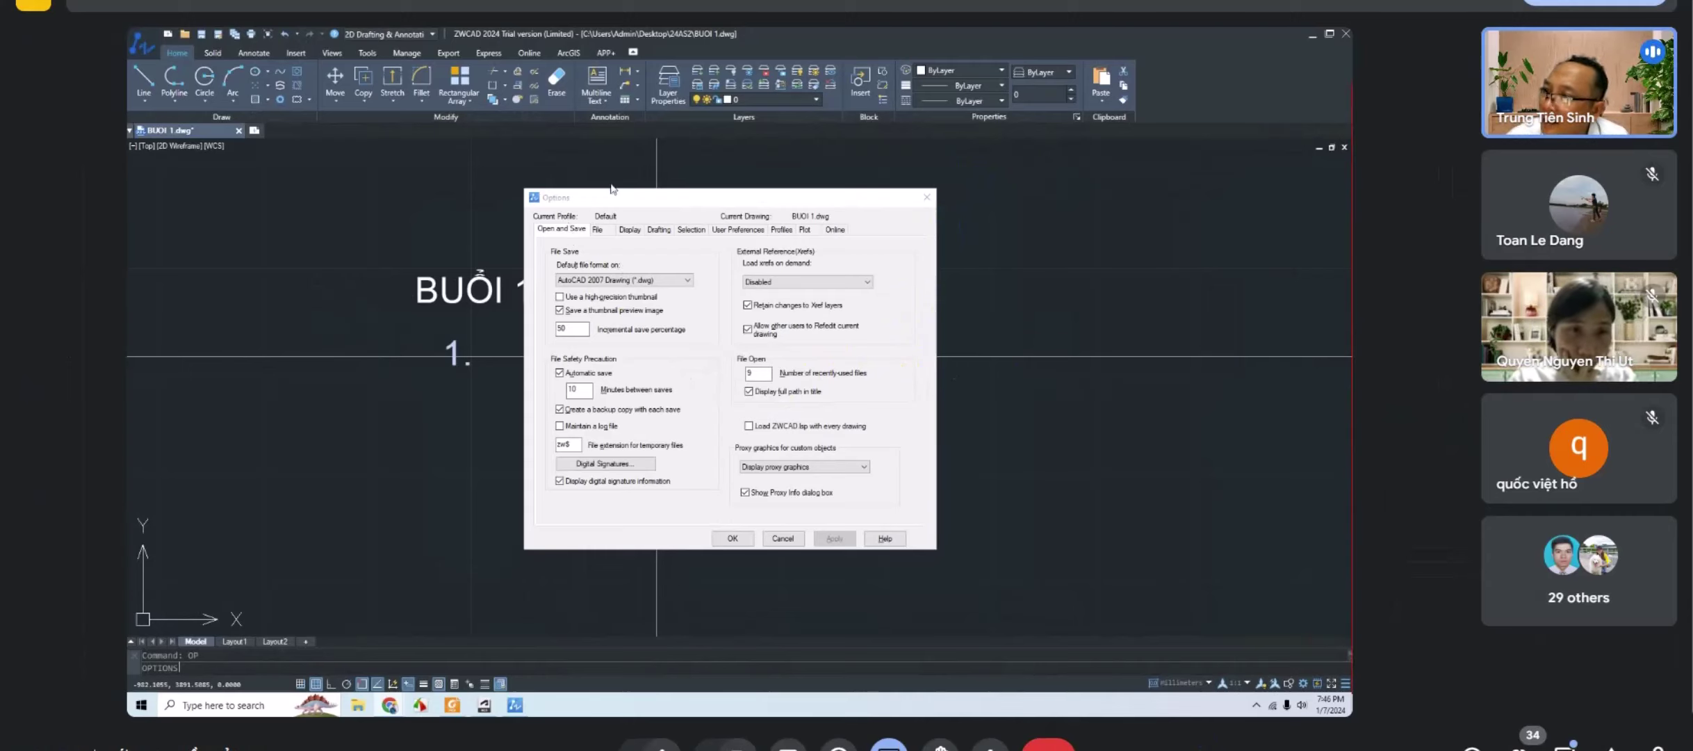
Compare the AutoCAD 2007 and AutoCAD 2010 options in the default save format list.
{"action": "left_click_drag", "start_coordinate": [606, 200], "coordinate": [609, 205]}
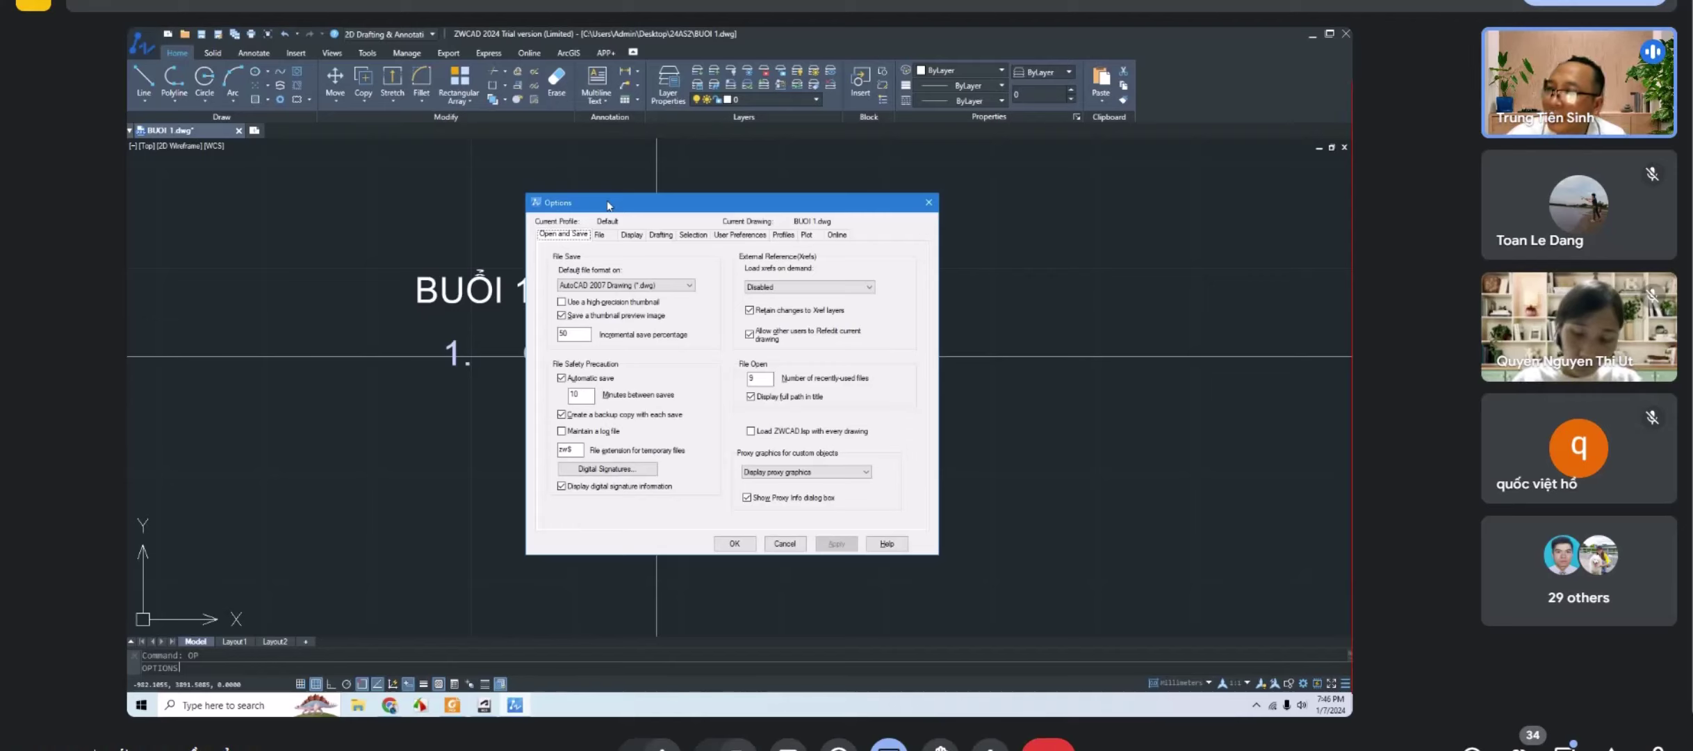
{"action": "left_click", "coordinate": [582, 286]}
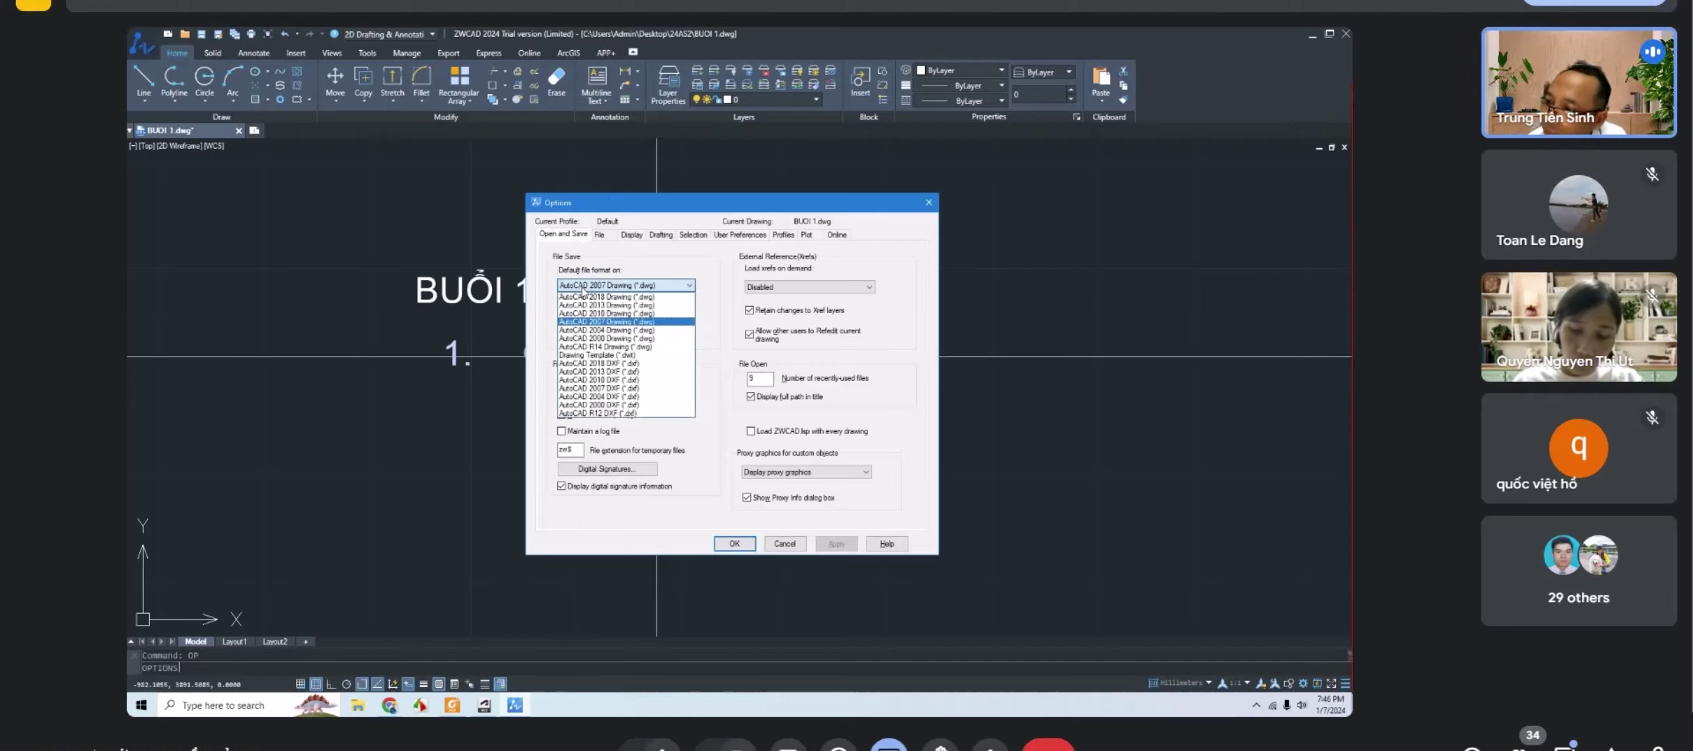
{"action": "left_click", "coordinate": [590, 323]}
{"action": "left_click", "coordinate": [591, 285]}
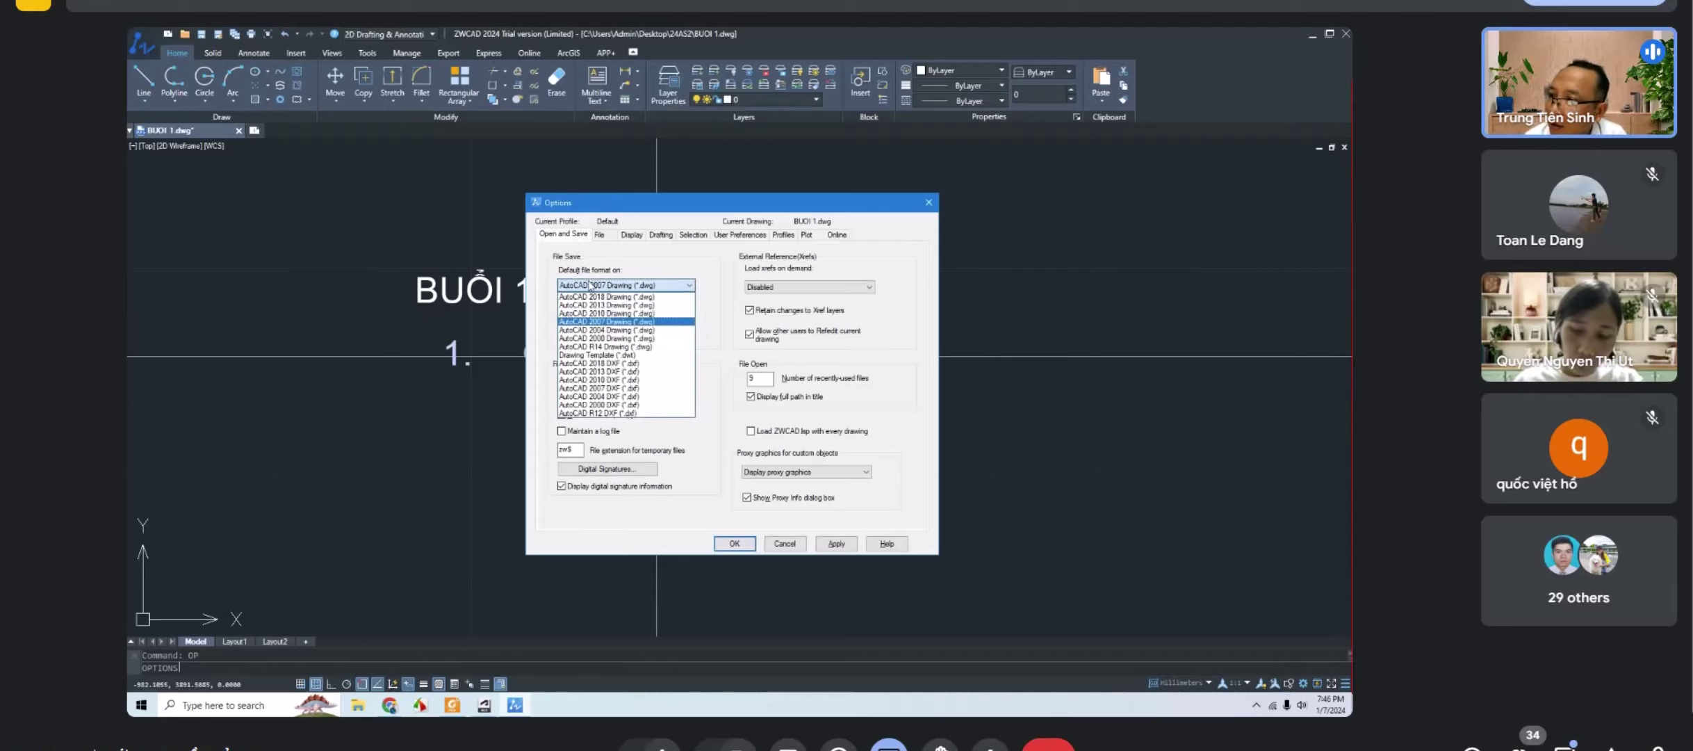
{"action": "left_click", "coordinate": [586, 323]}
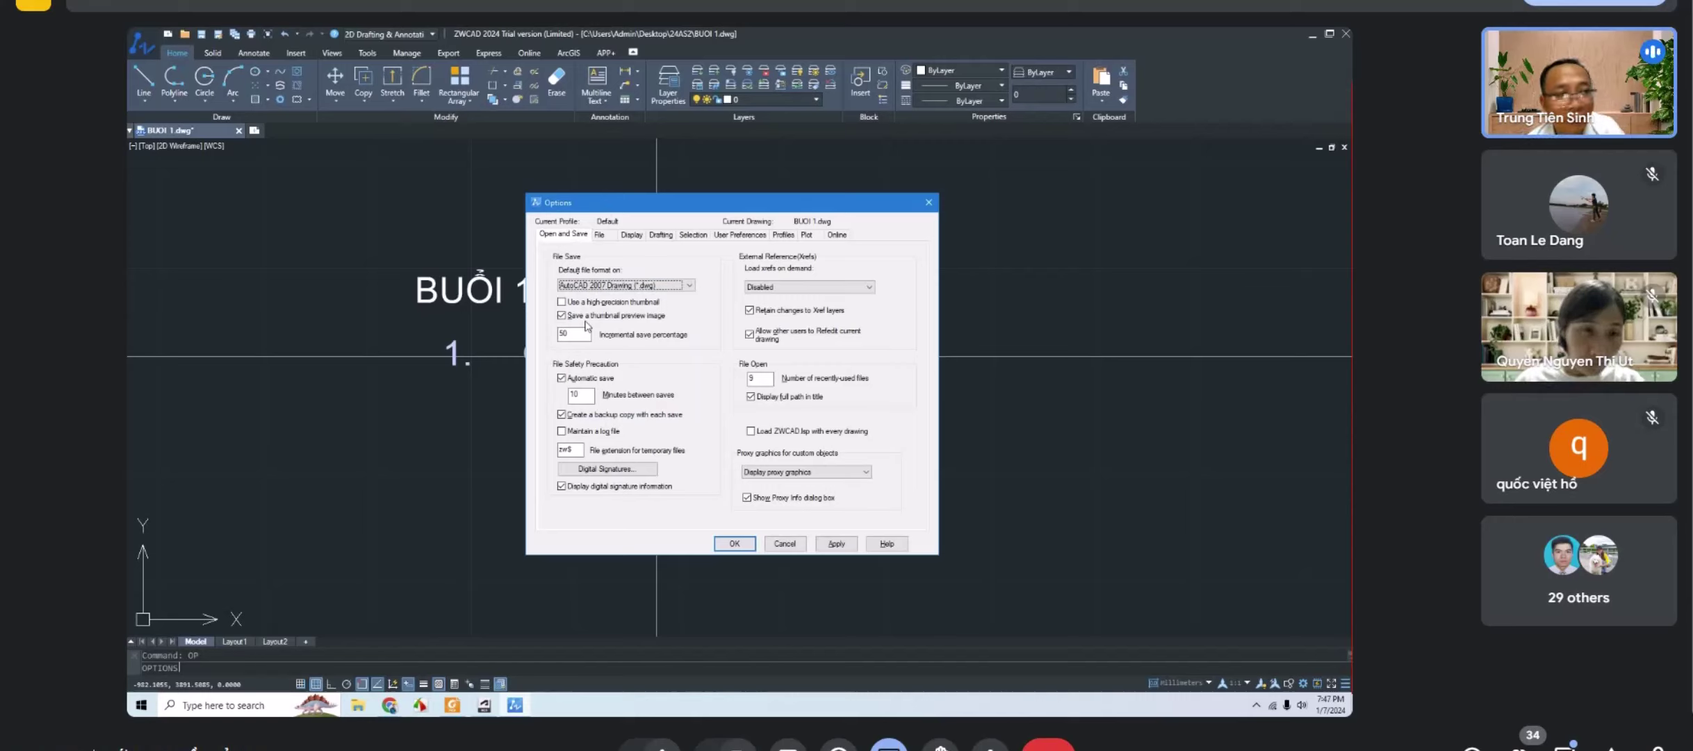
{"action": "left_click", "coordinate": [589, 286]}
{"action": "left_click", "coordinate": [599, 310]}
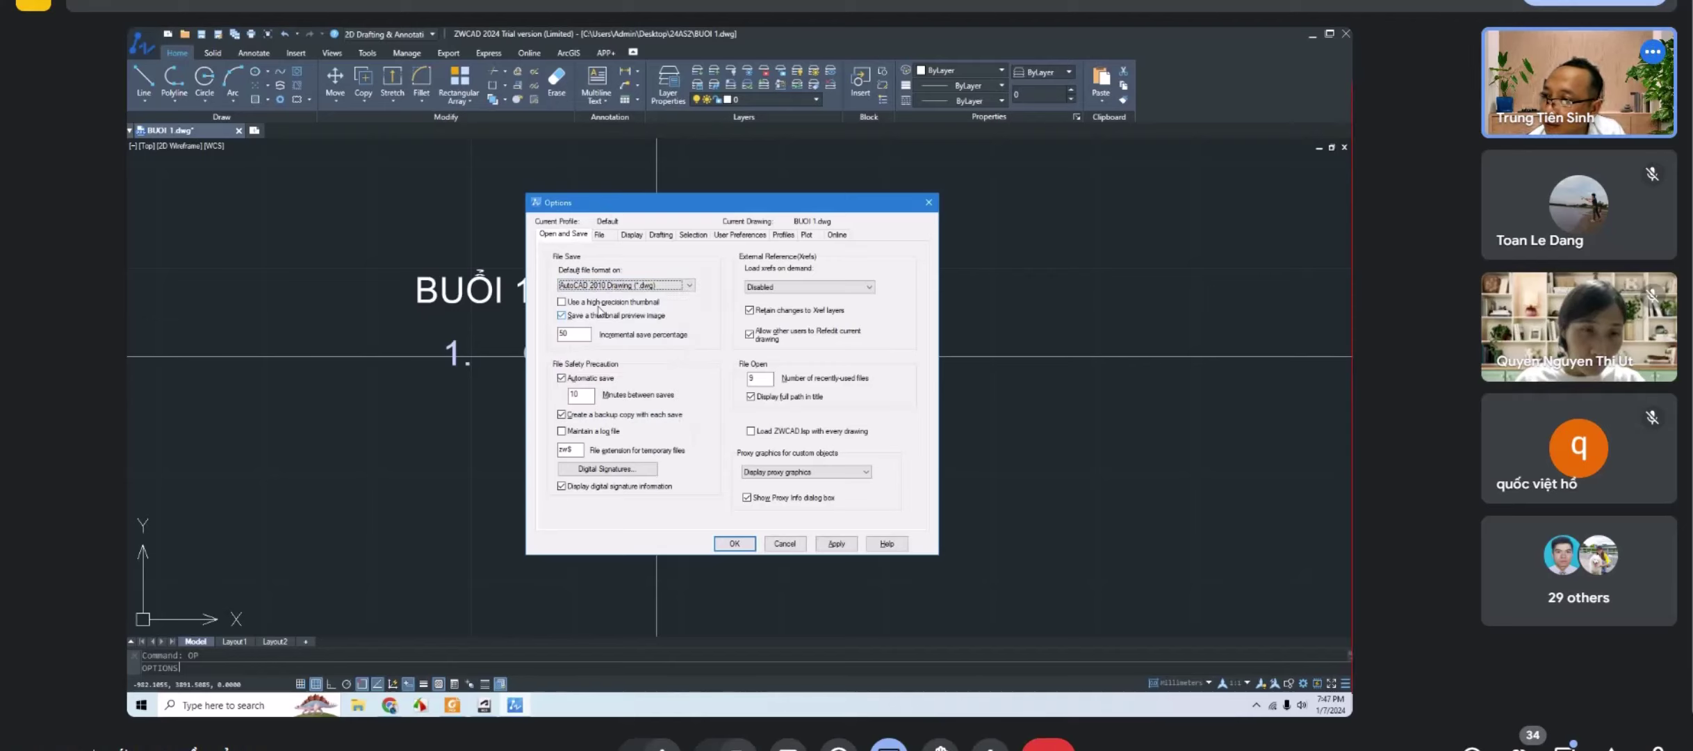
{"action": "left_click", "coordinate": [602, 287]}
{"action": "left_click", "coordinate": [611, 332]}
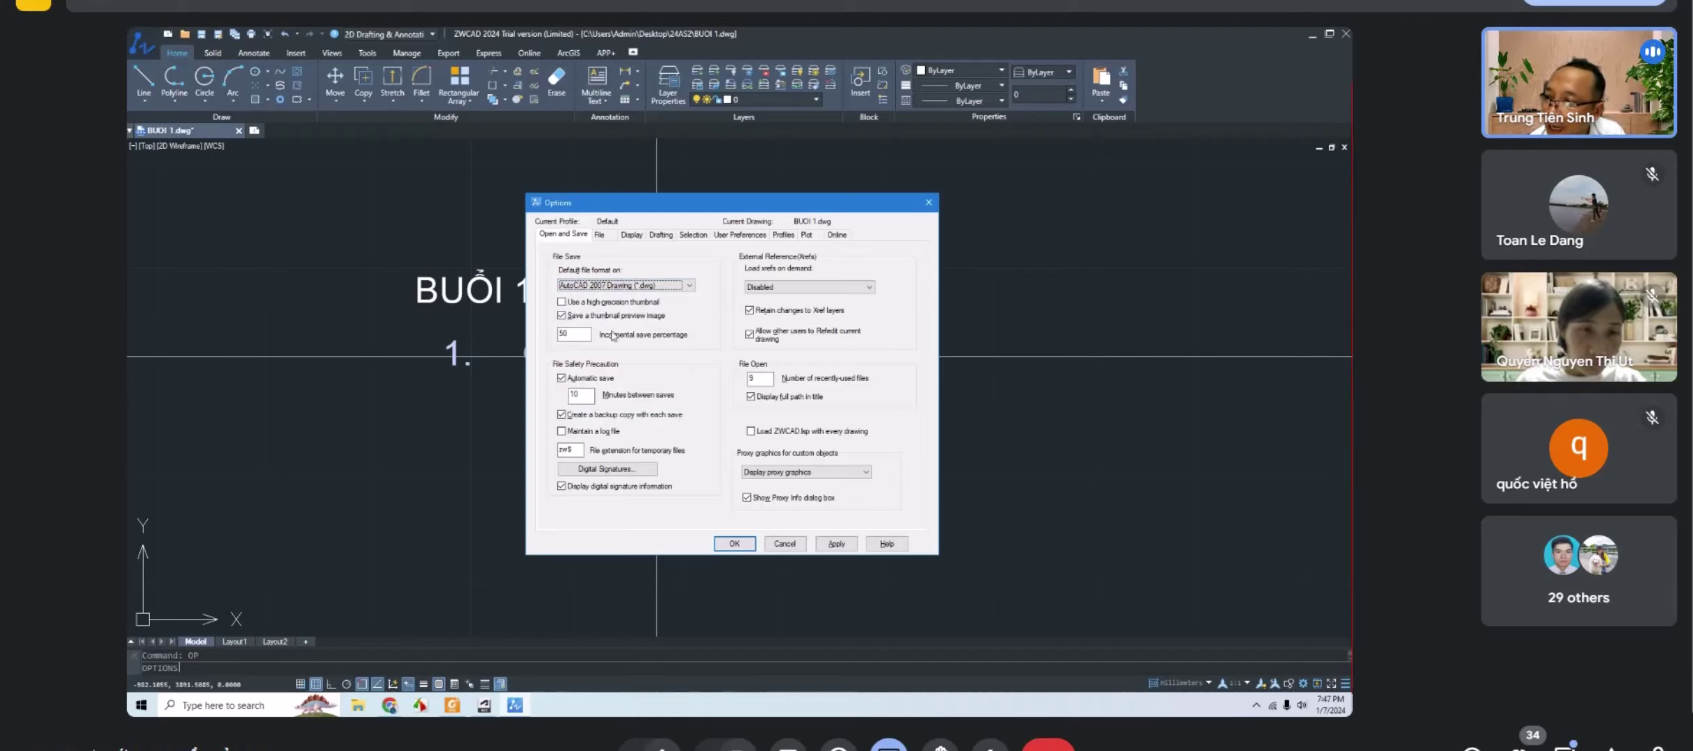
Settle on AutoCAD 2007 Drawing (*.dwg) as the default save format.
{"action": "left_click", "coordinate": [616, 286]}
{"action": "left_click", "coordinate": [615, 310]}
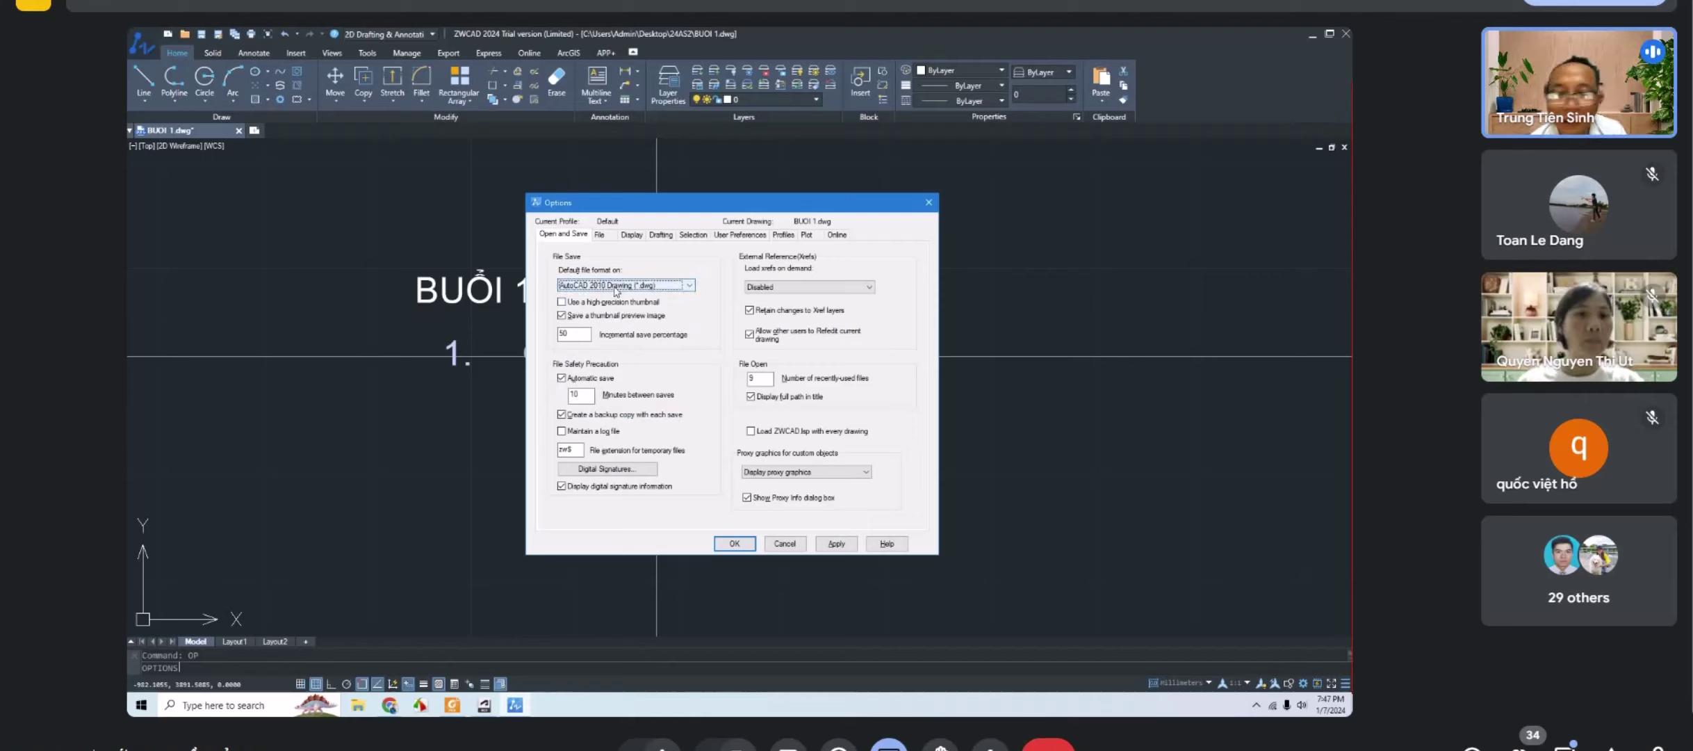
{"action": "left_click", "coordinate": [616, 288]}
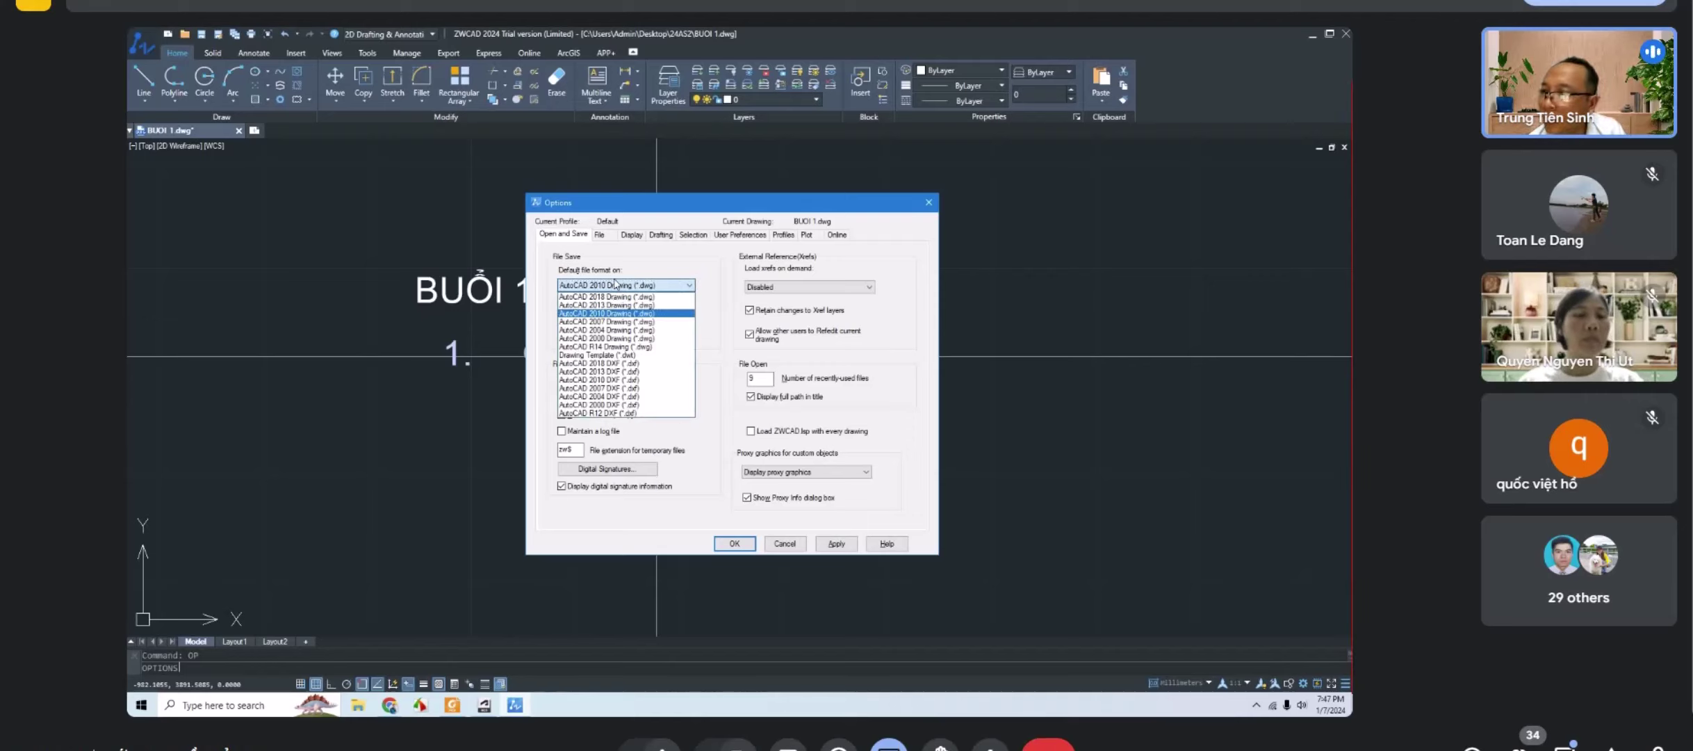
{"action": "left_click", "coordinate": [612, 322]}
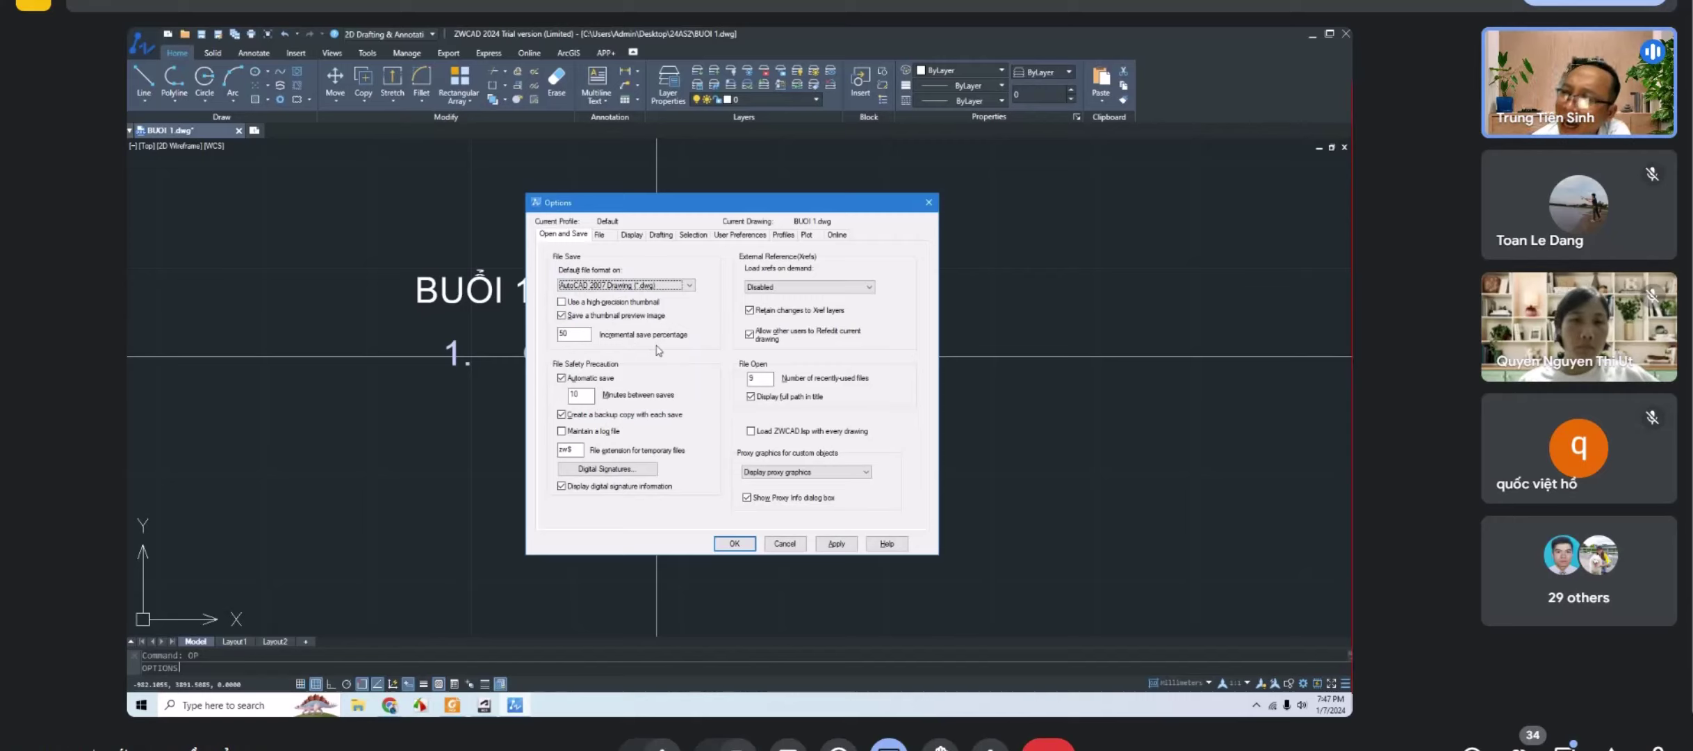
{"action": "left_click", "coordinate": [636, 285]}
{"action": "left_click", "coordinate": [628, 322]}
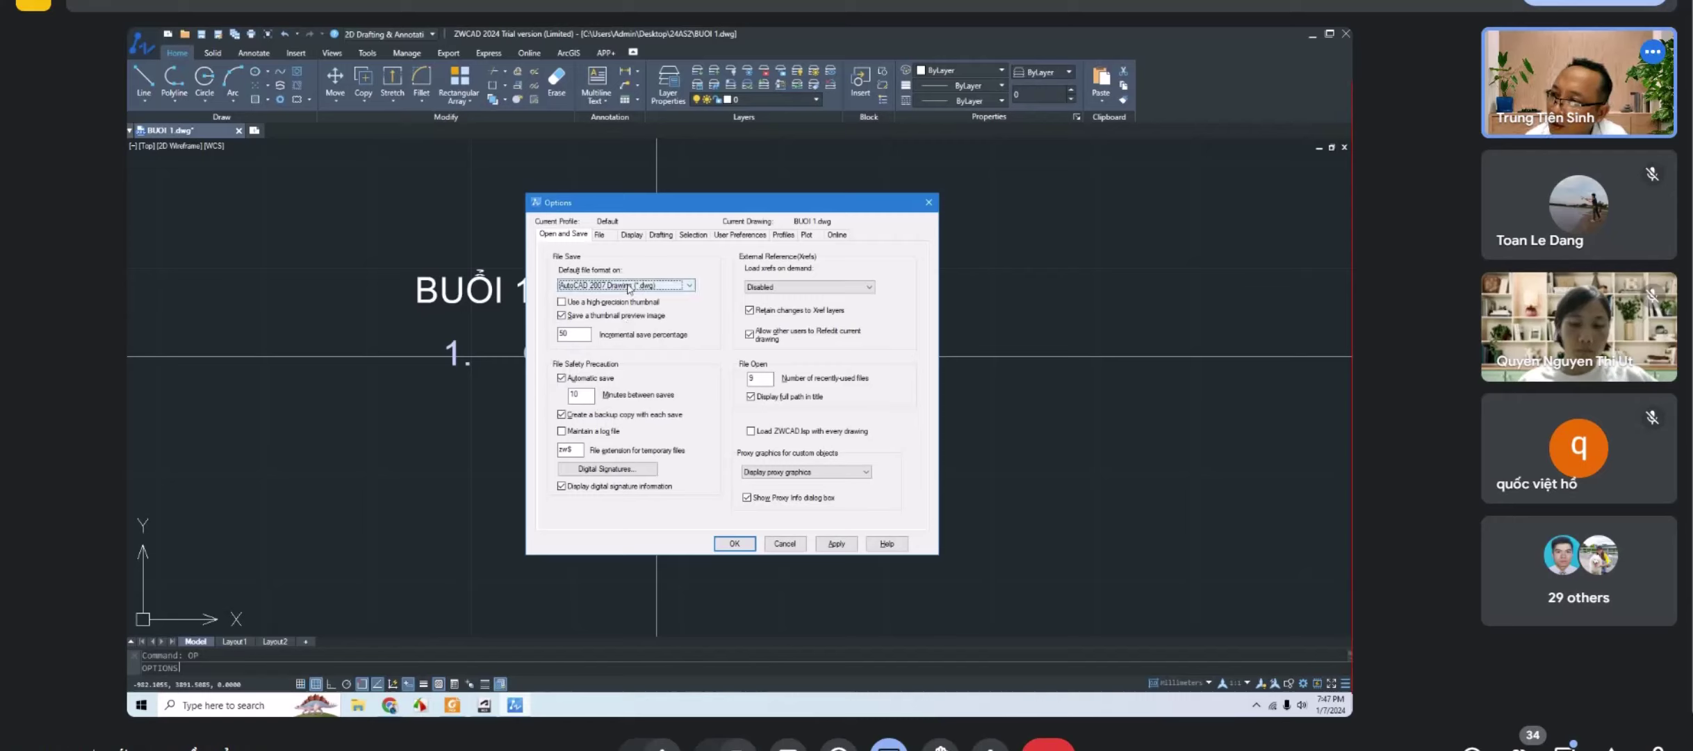
{"action": "left_click", "coordinate": [627, 286]}
{"action": "left_click", "coordinate": [623, 322]}
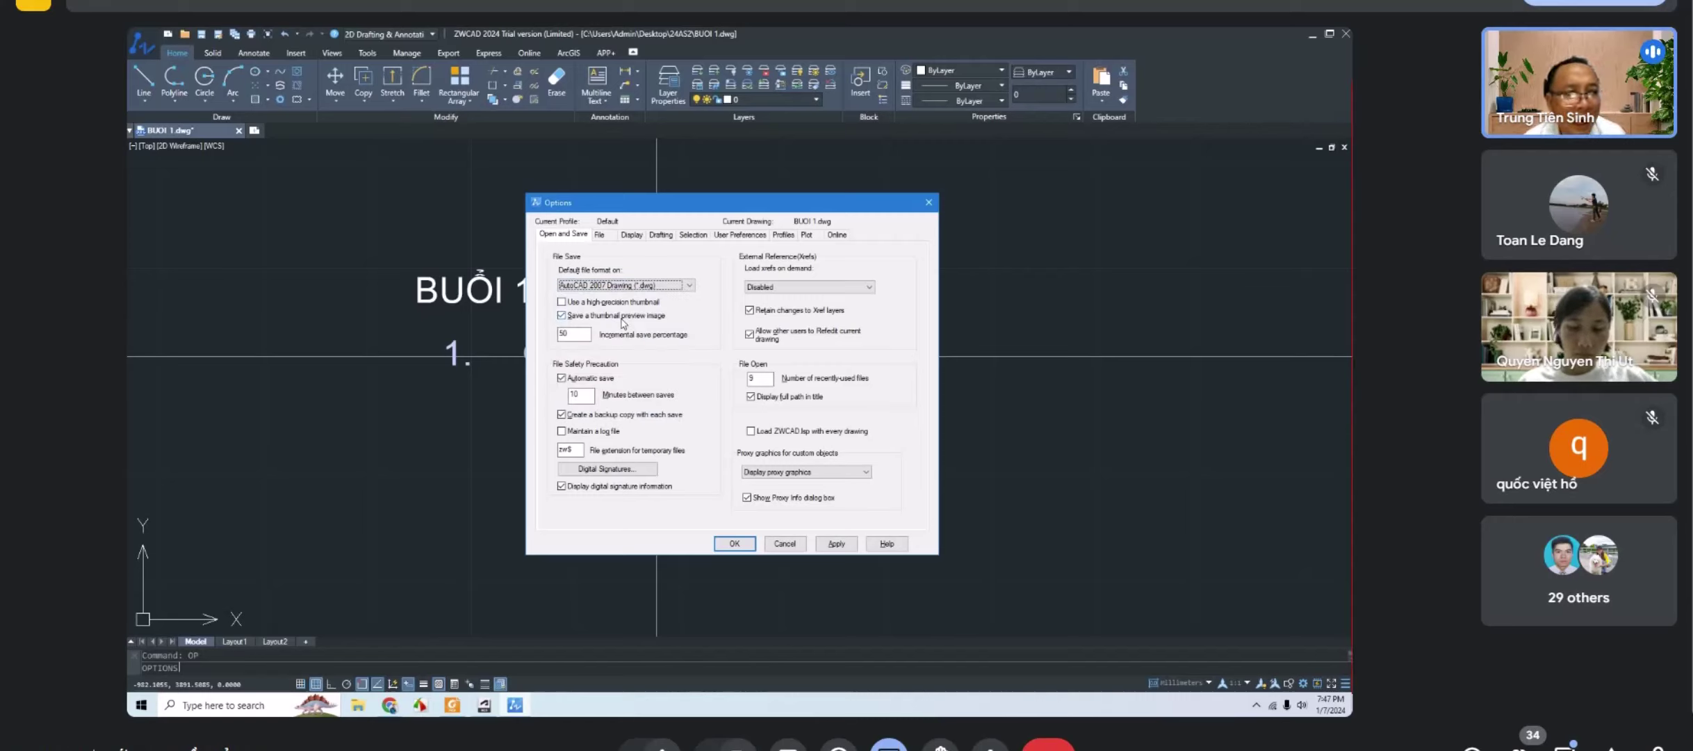
{"action": "left_click", "coordinate": [622, 285]}
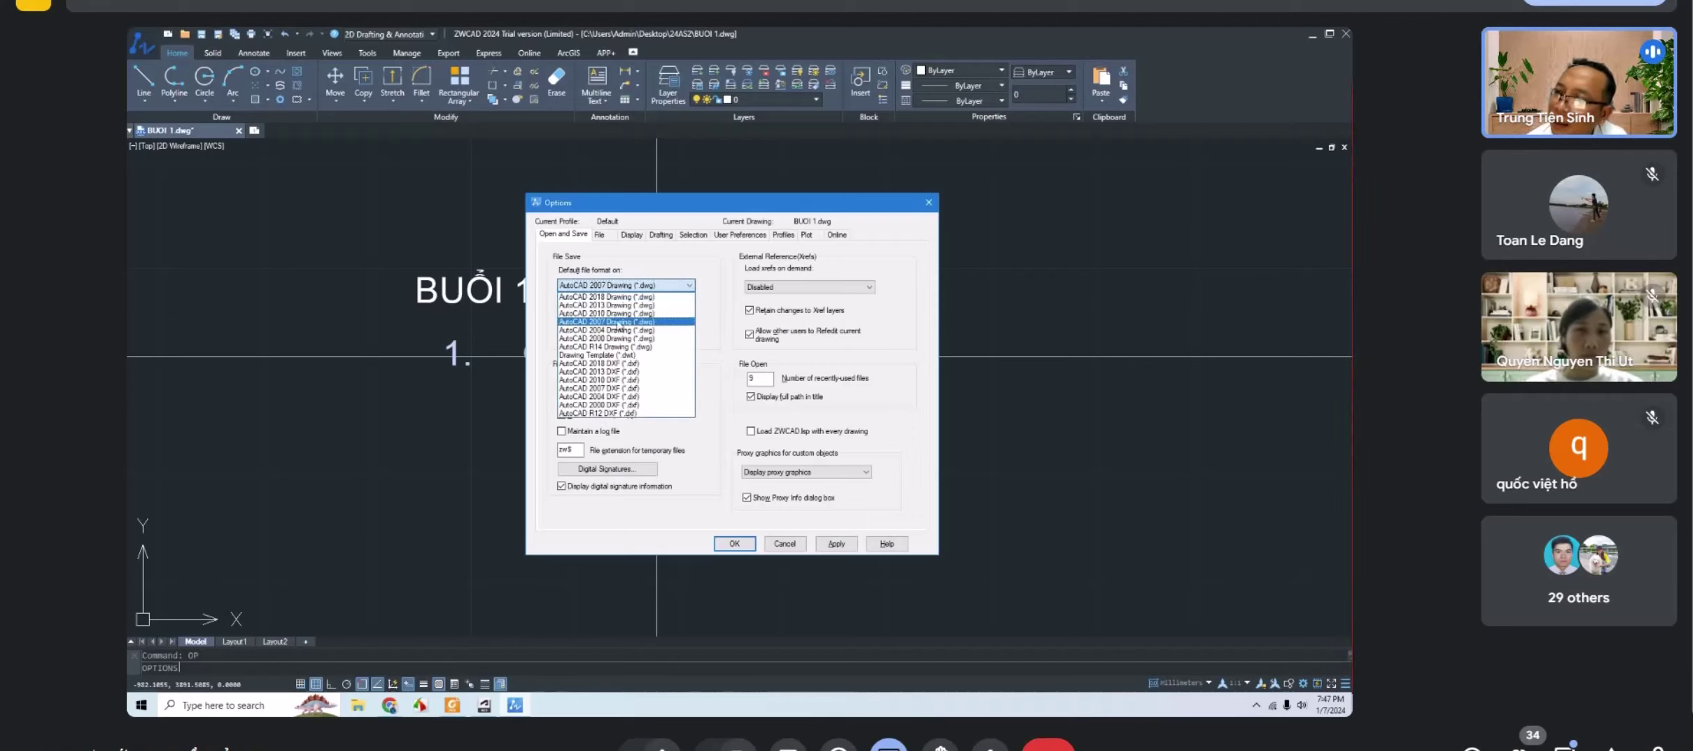
{"action": "left_click", "coordinate": [606, 286]}
{"action": "left_click", "coordinate": [606, 322]}
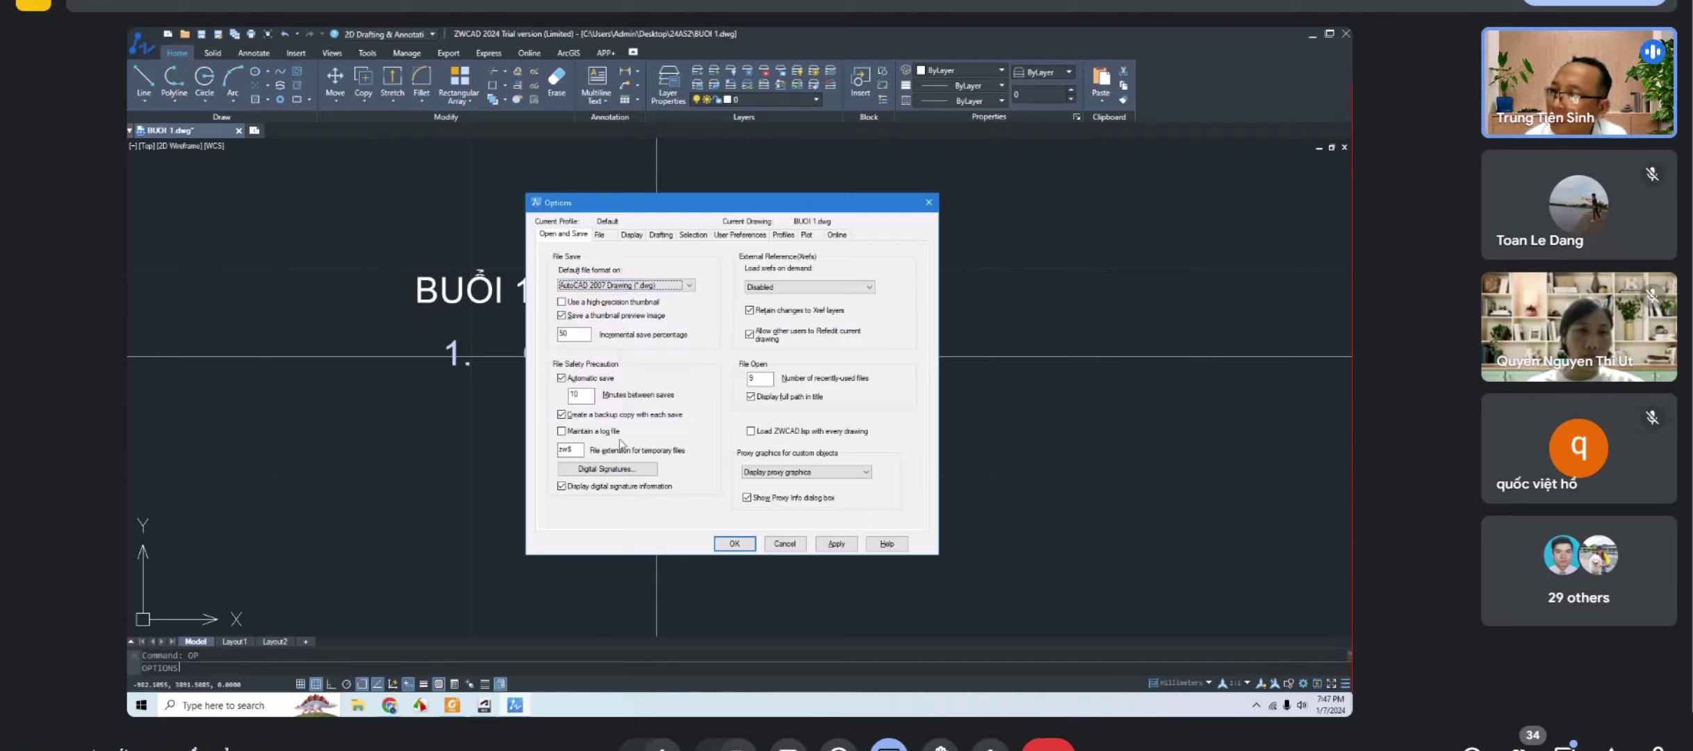
Re-enter the automatic save interval as 10 minutes.
{"action": "double_click", "coordinate": [590, 392]}
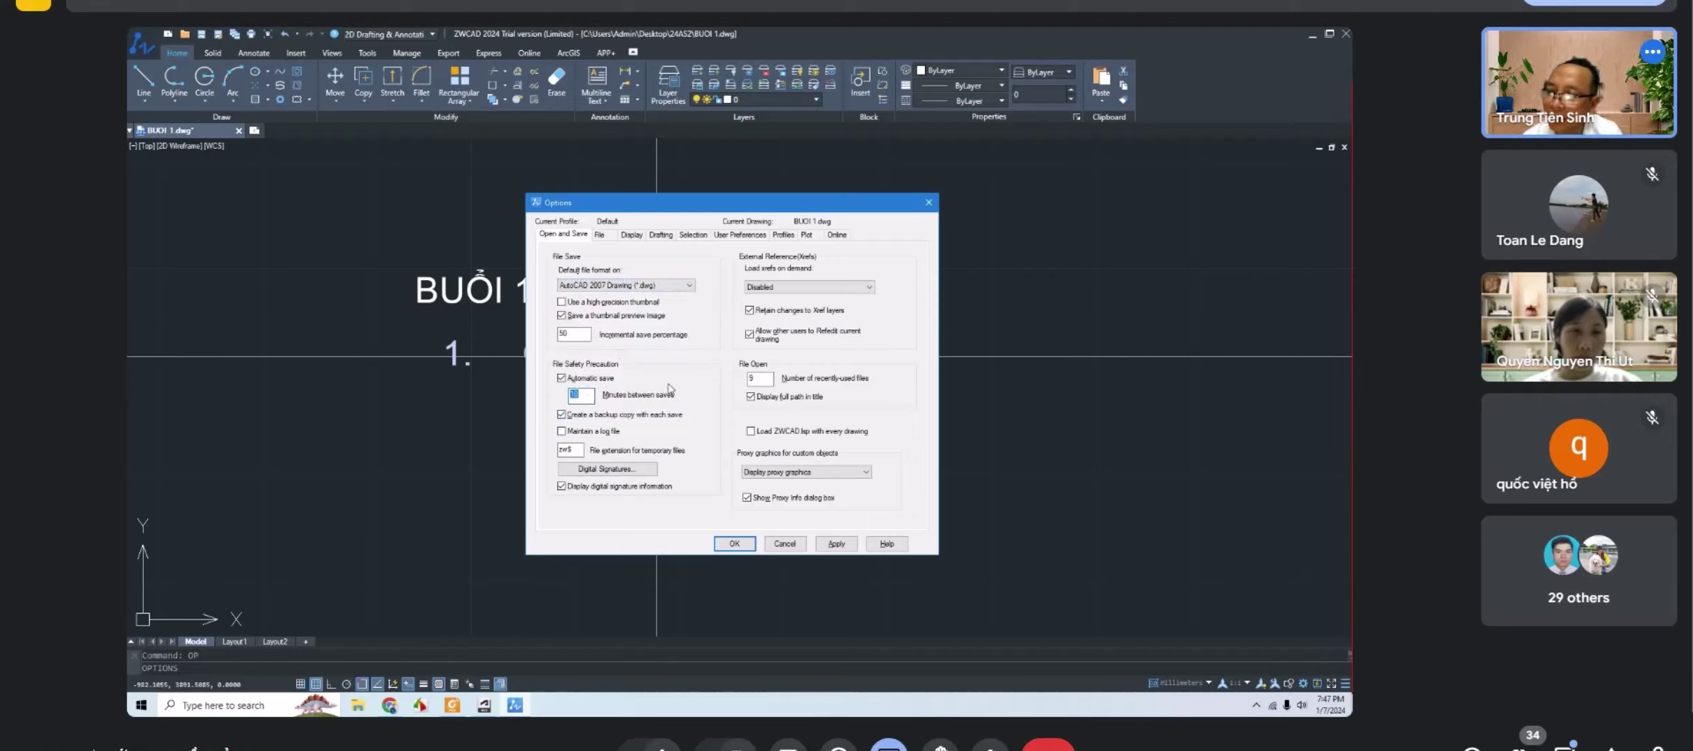
{"action": "left_click_drag", "start_coordinate": [586, 397], "coordinate": [540, 397]}
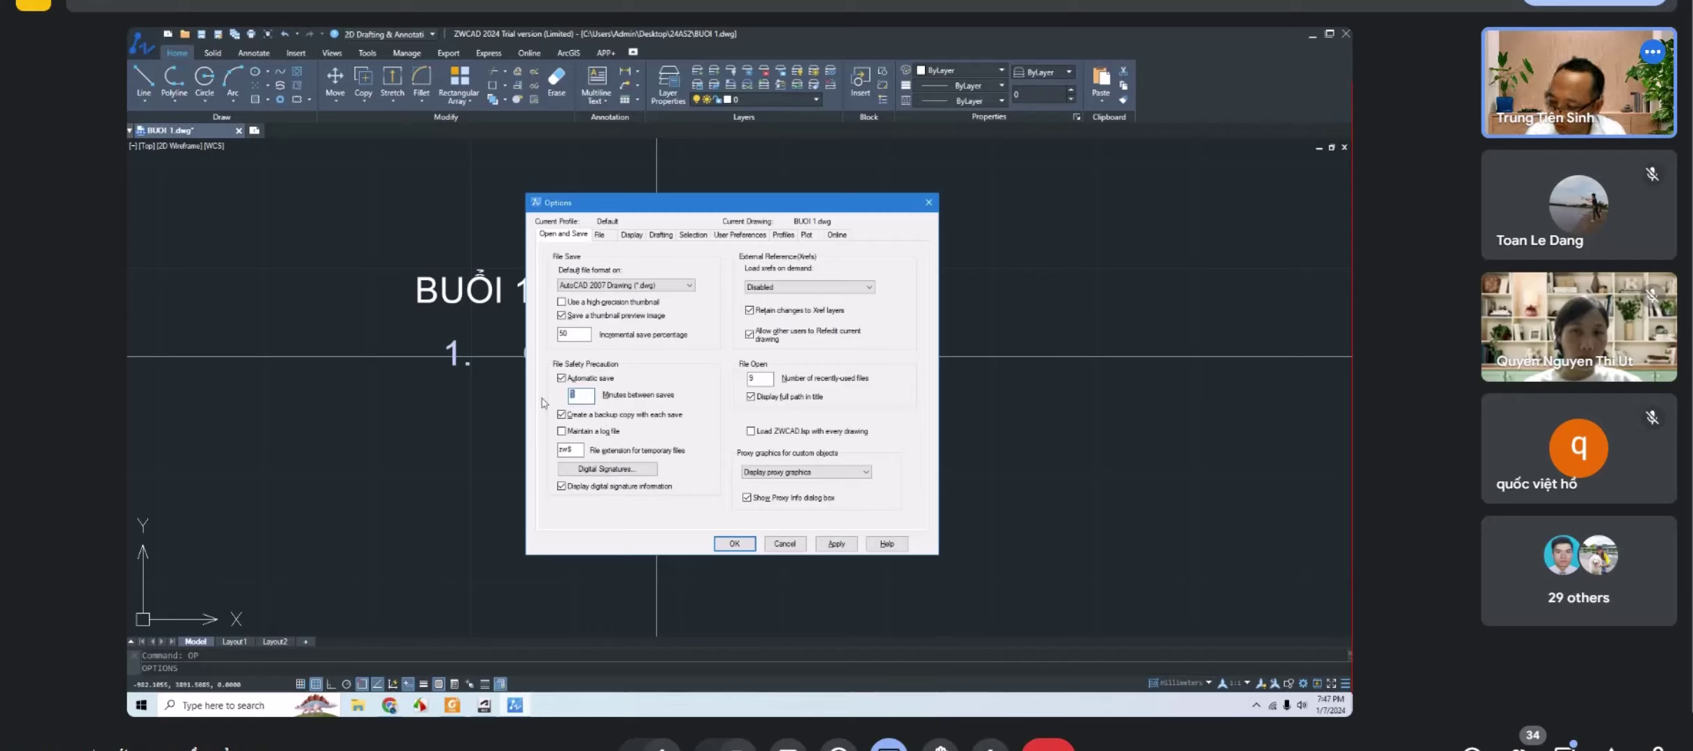
{"action": "type", "text": "0"}
{"action": "key", "text": "Tab"}
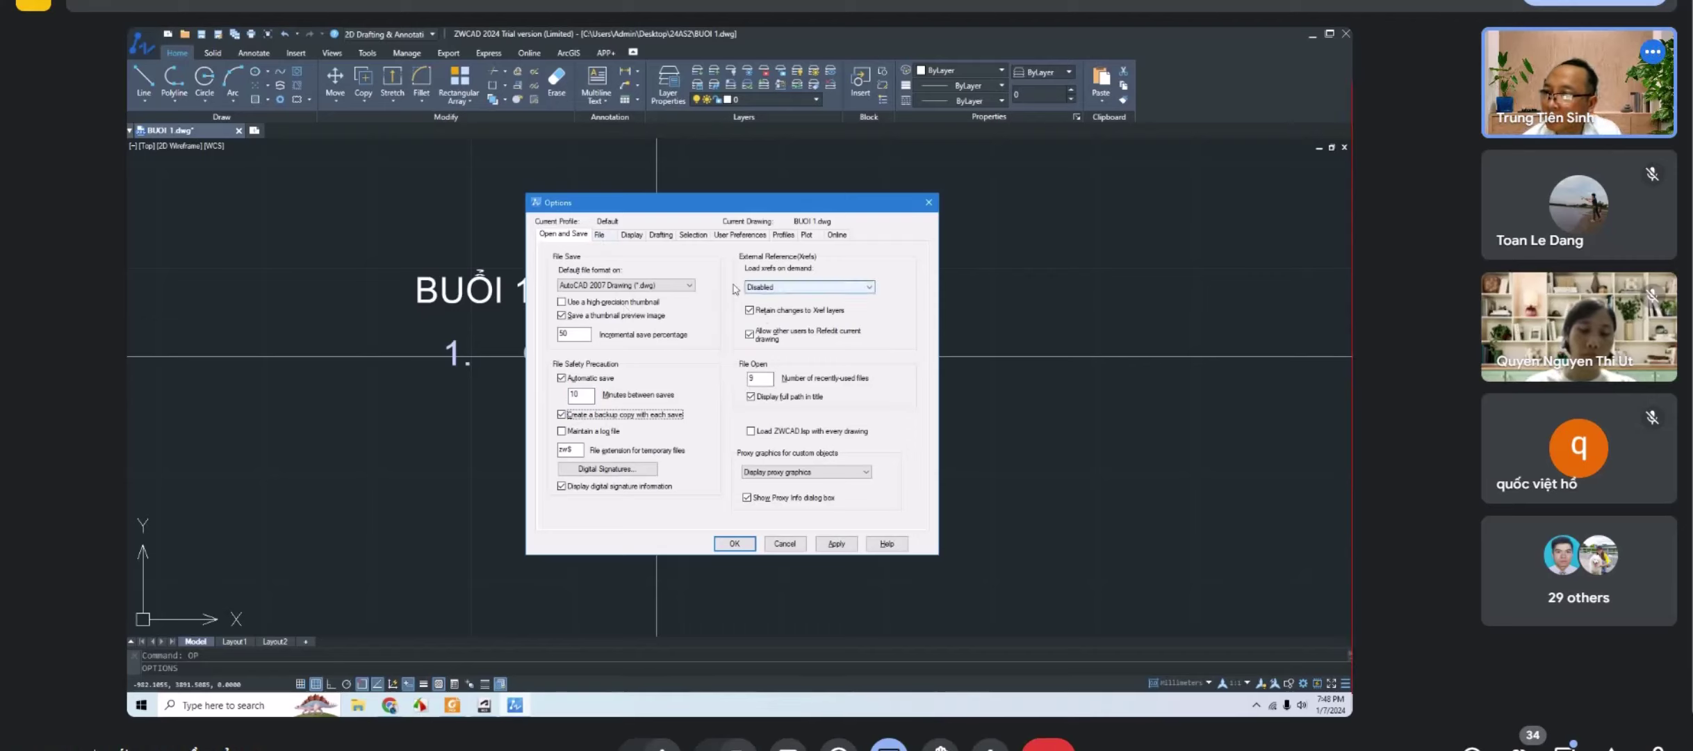
Enlarge the crosshair on the Display tab and close Options with OK.
{"action": "left_click", "coordinate": [598, 235]}
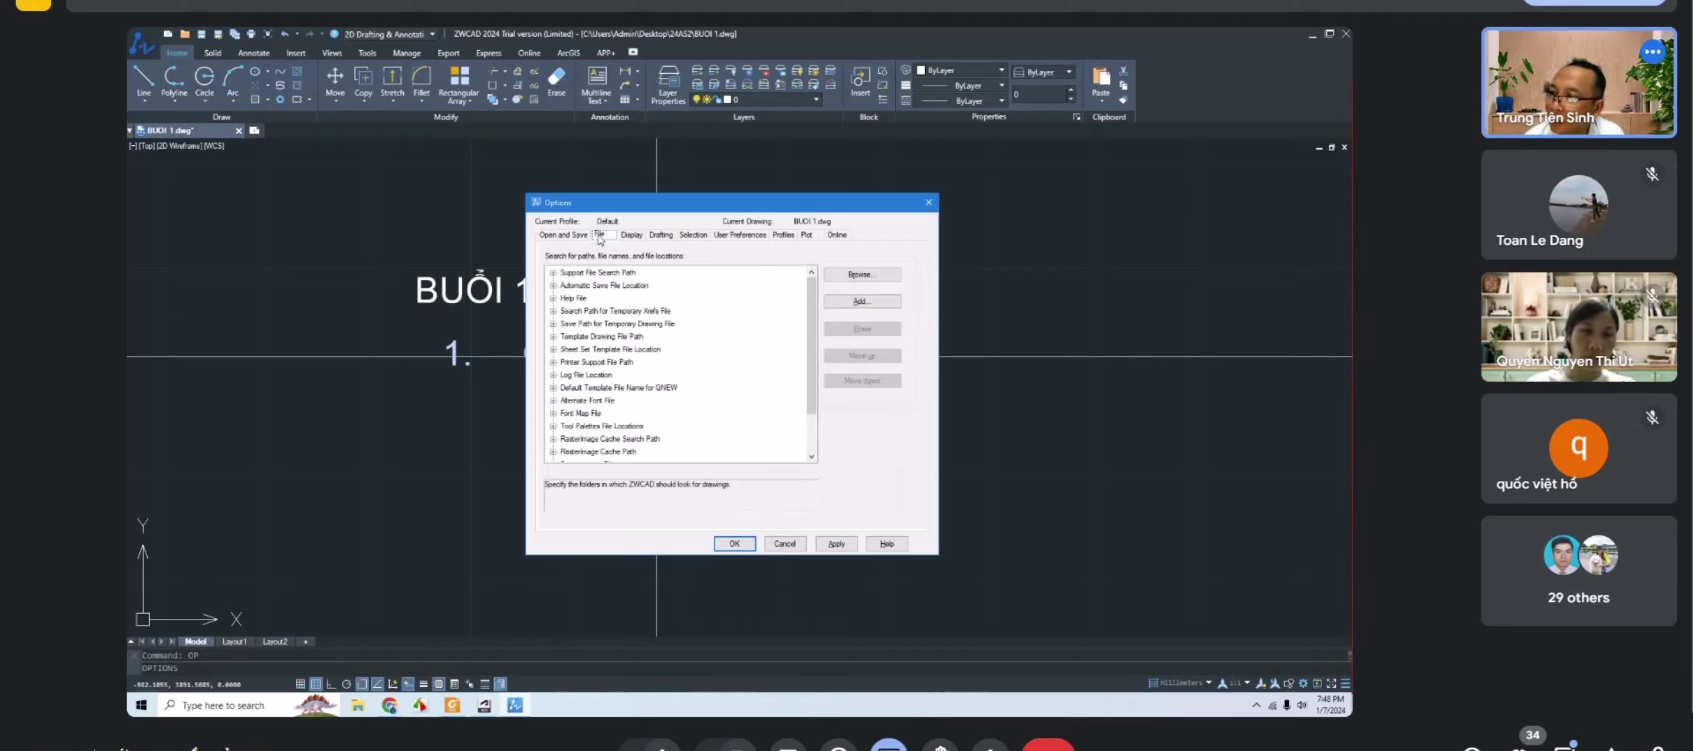
{"action": "left_click", "coordinate": [632, 235]}
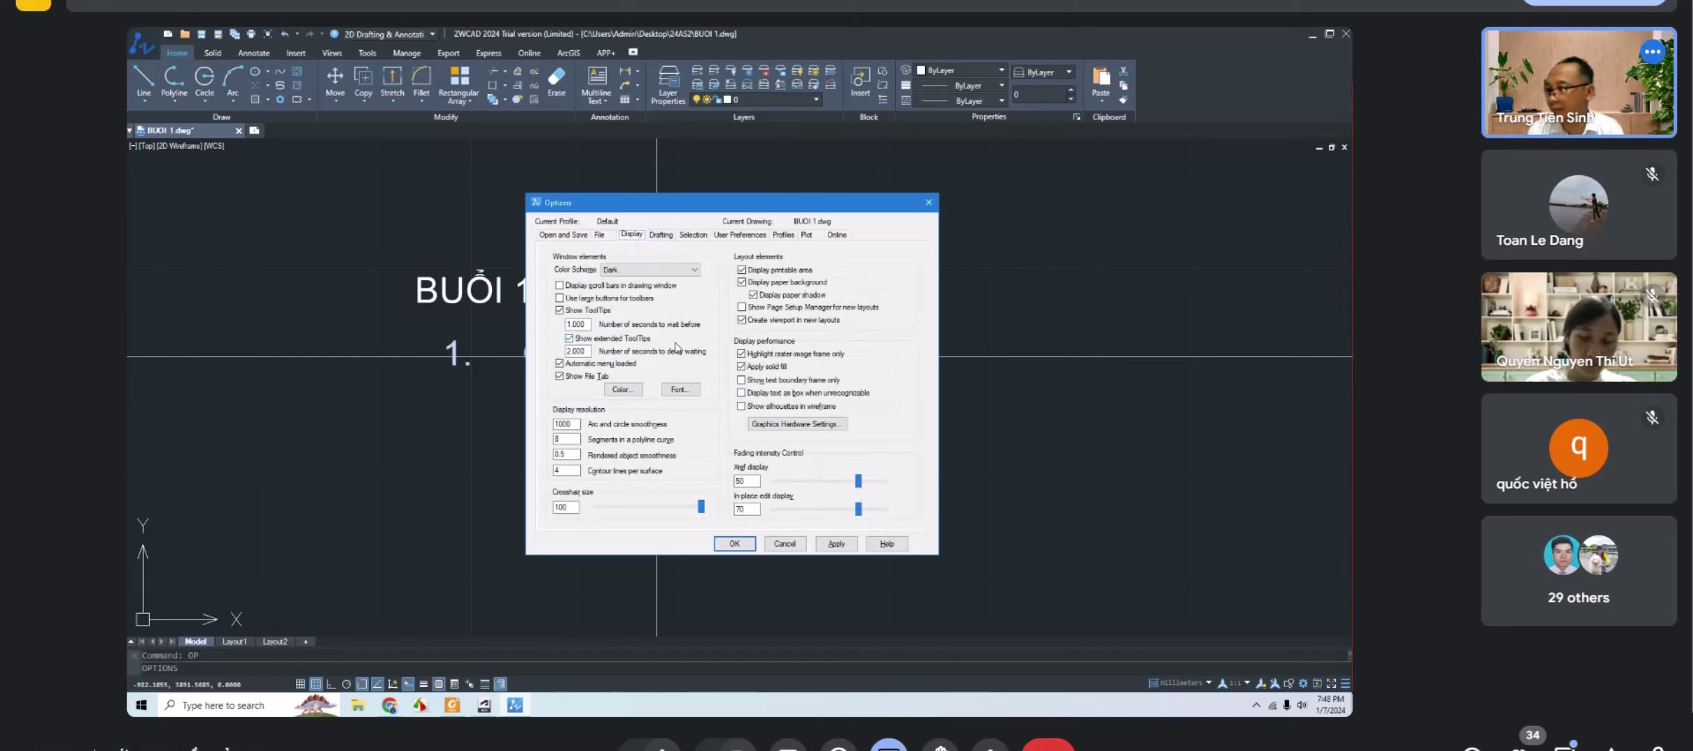
{"action": "left_click", "coordinate": [691, 510]}
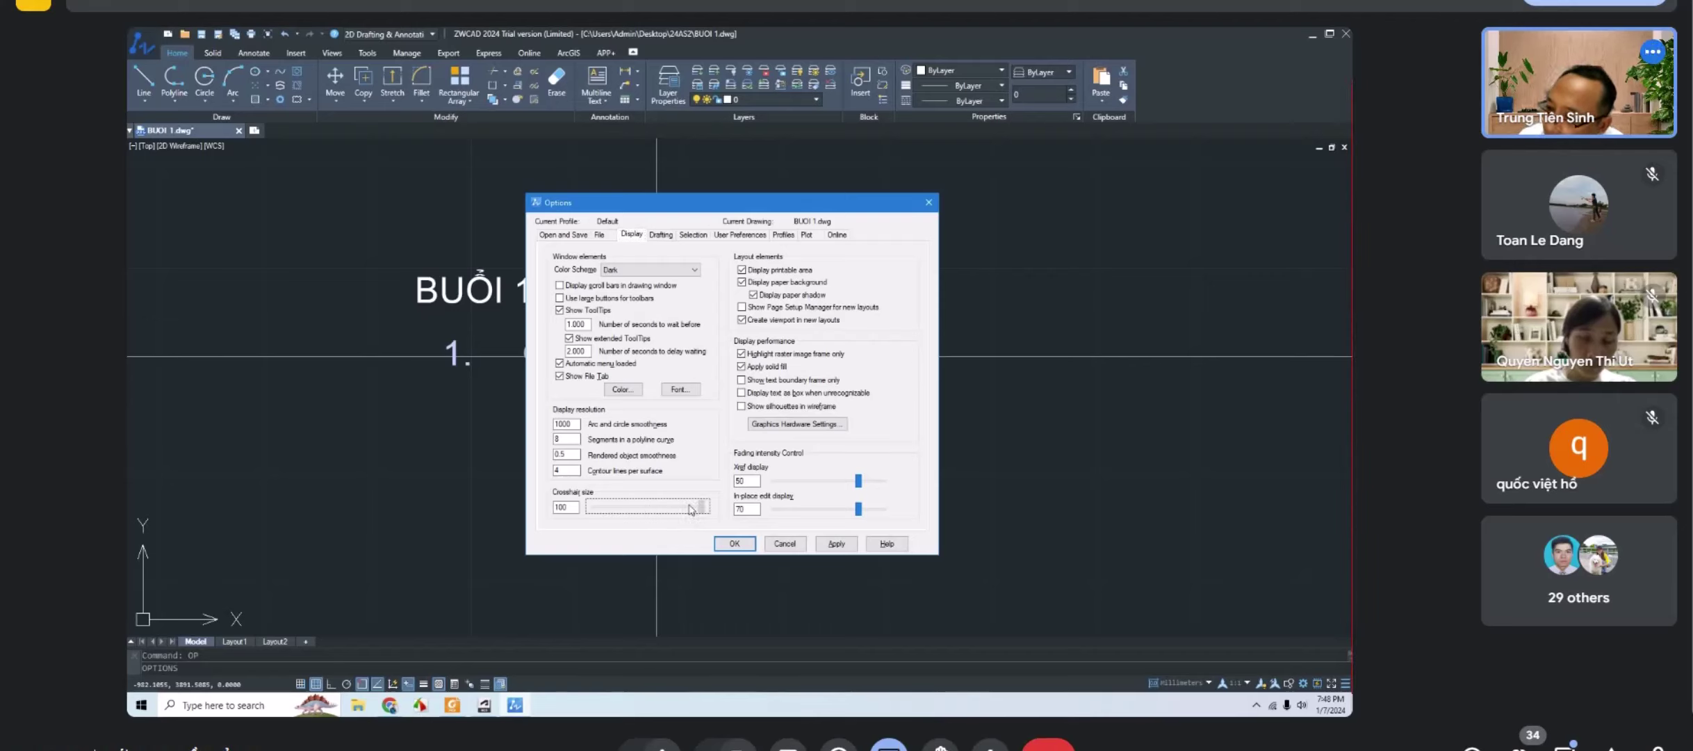
{"action": "left_click_drag", "start_coordinate": [602, 513], "coordinate": [601, 512]}
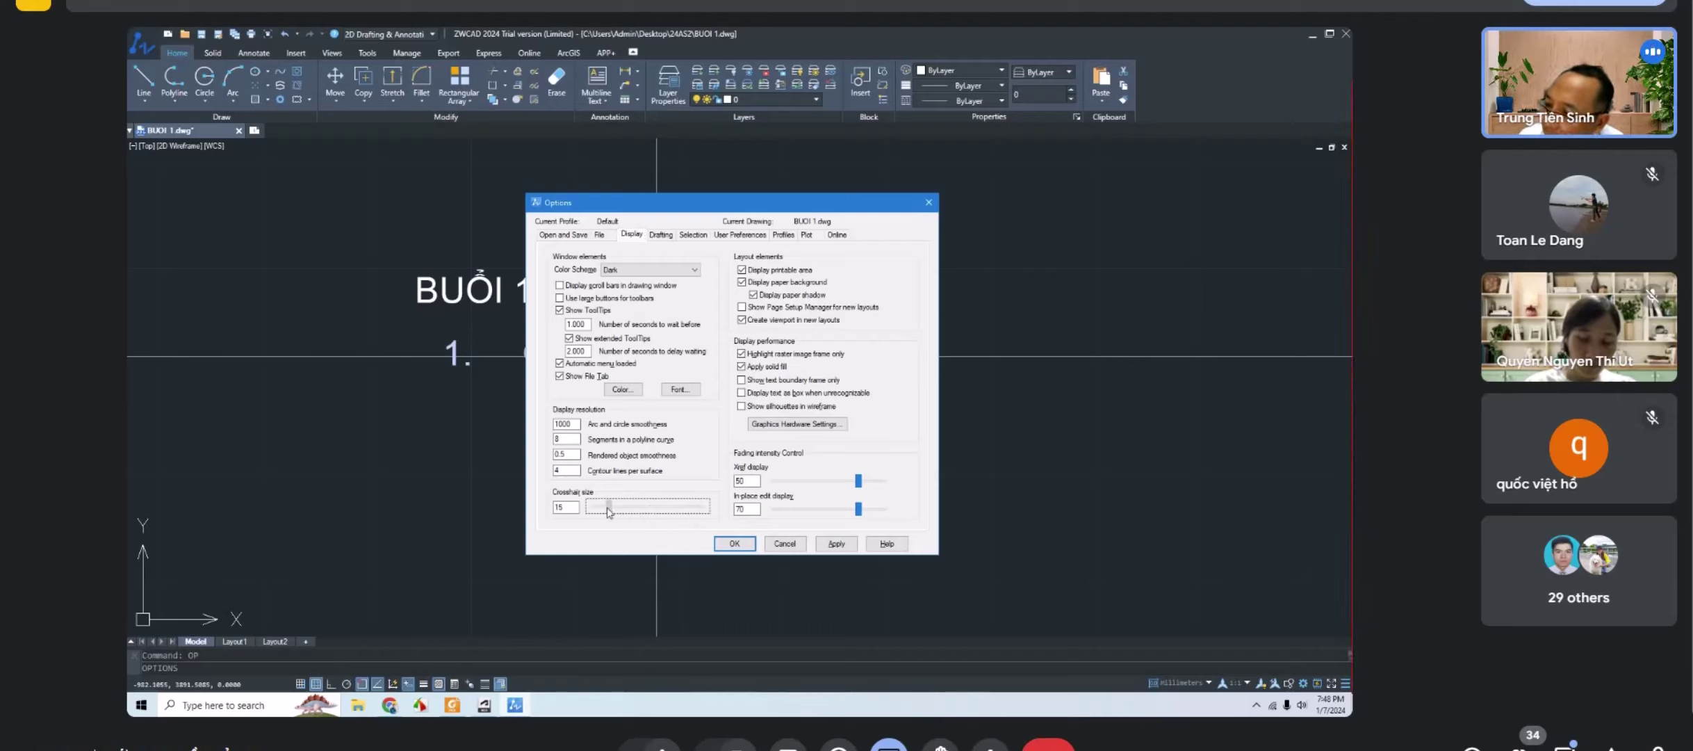
{"action": "left_click", "coordinate": [734, 543]}
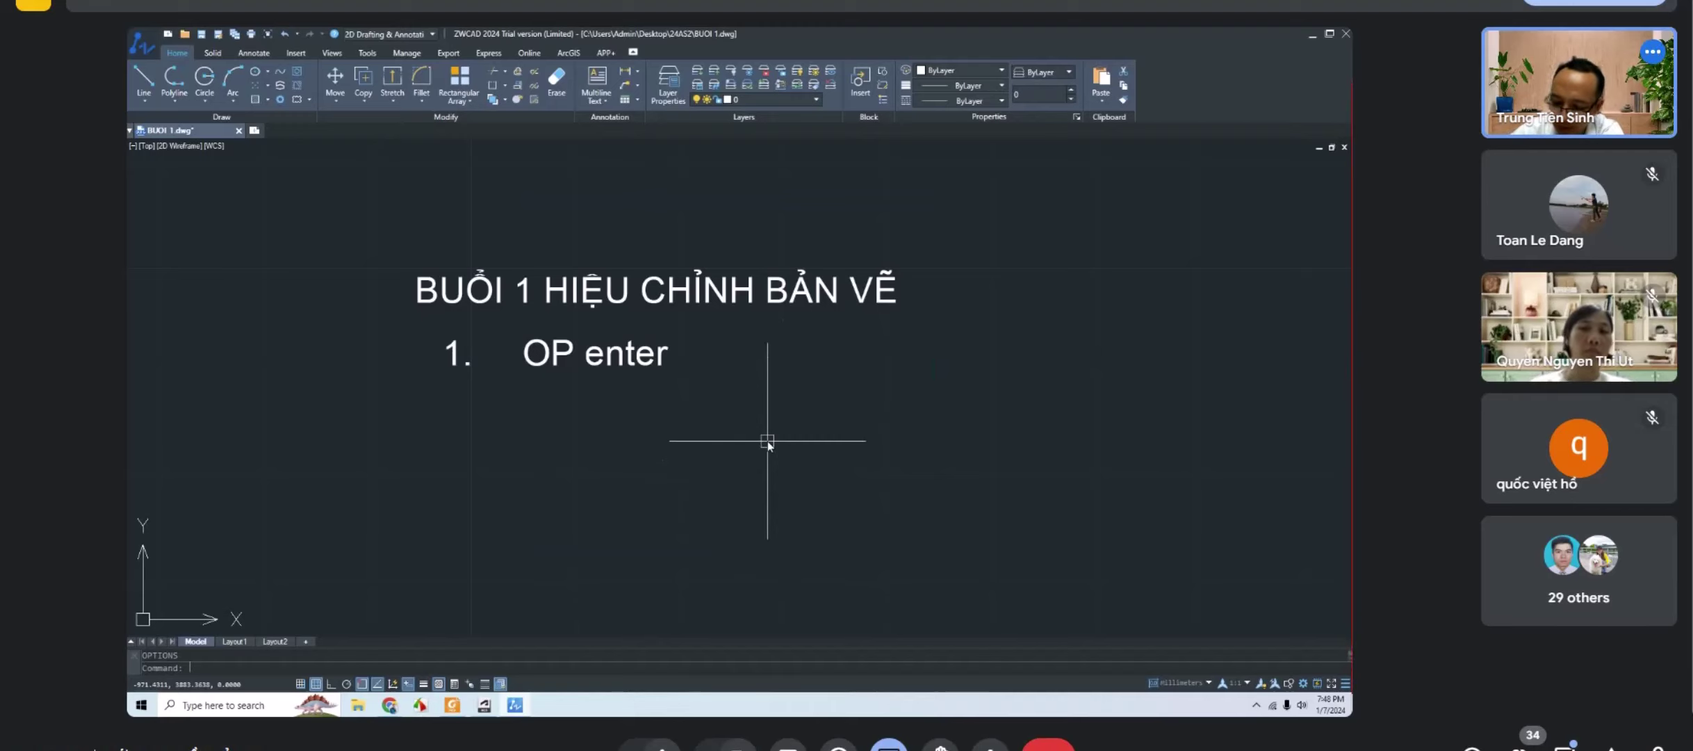
Reopen Options with OP and set the crosshair size to 100.
{"action": "type", "text": "OP"}
{"action": "key", "text": "Return"}
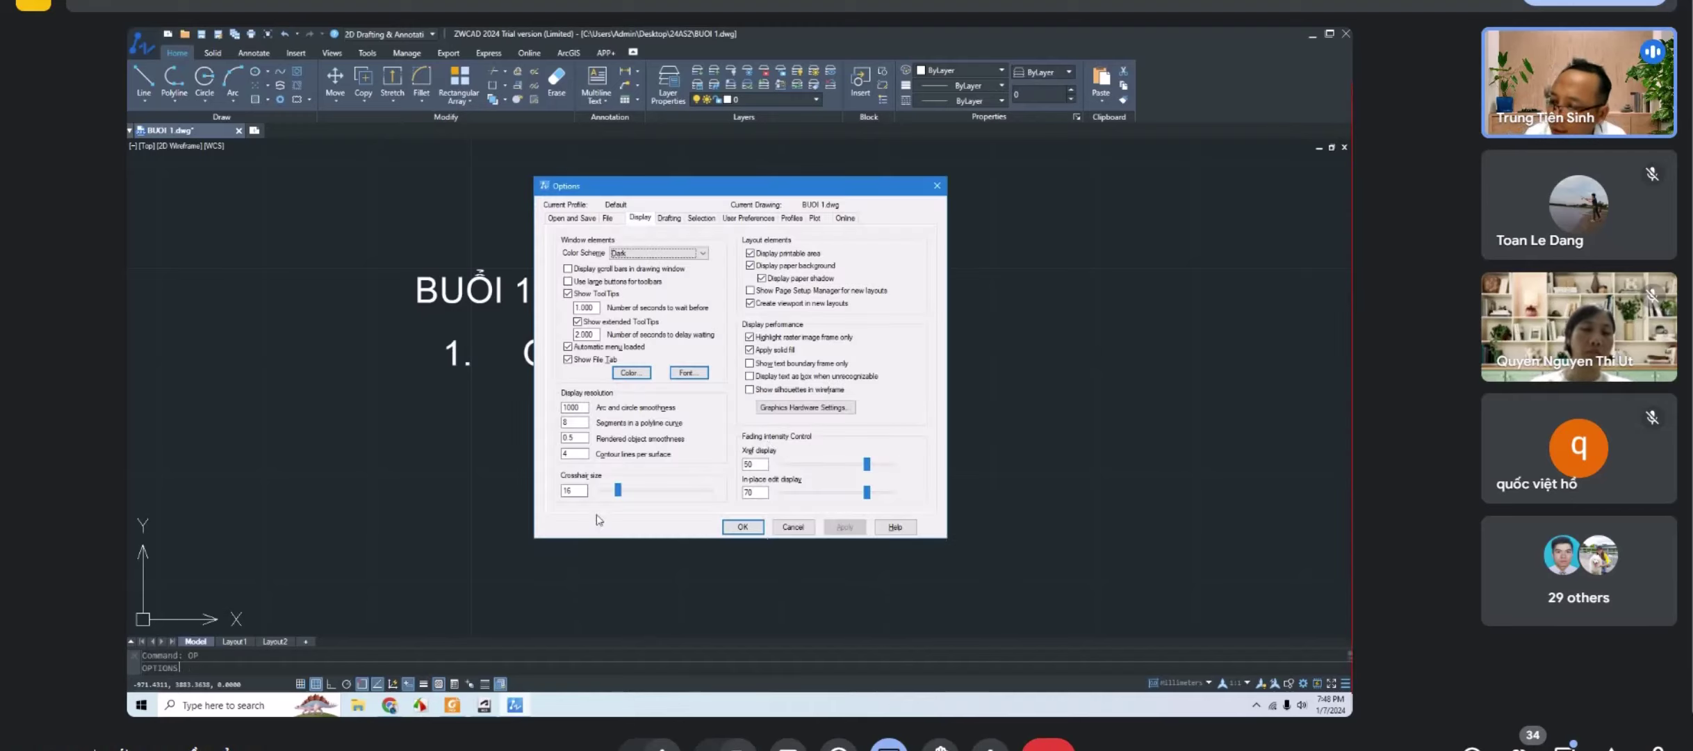
{"action": "left_click_drag", "start_coordinate": [618, 490], "coordinate": [723, 491]}
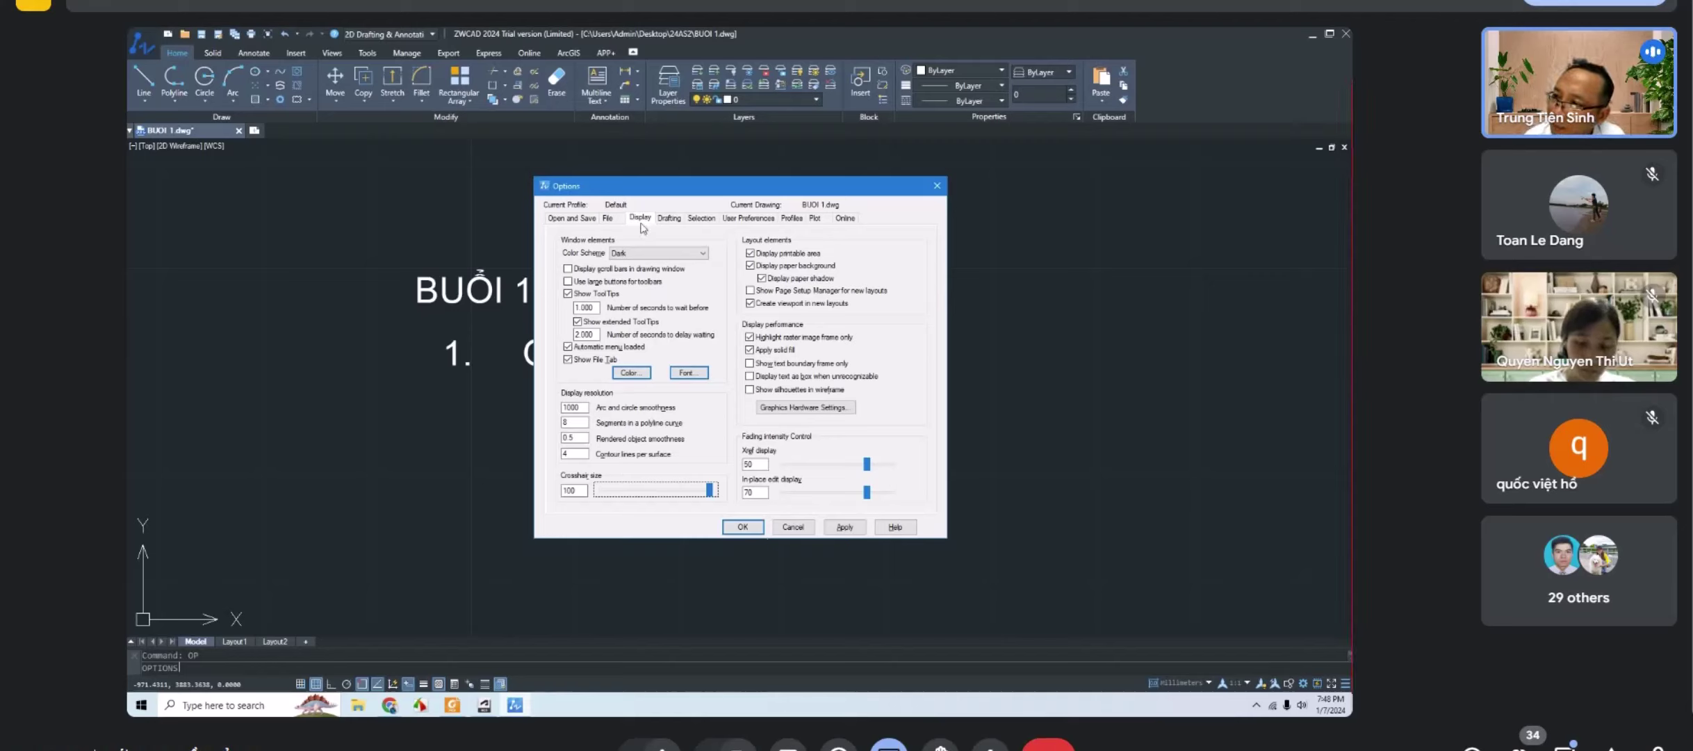
{"action": "left_click", "coordinate": [669, 218]}
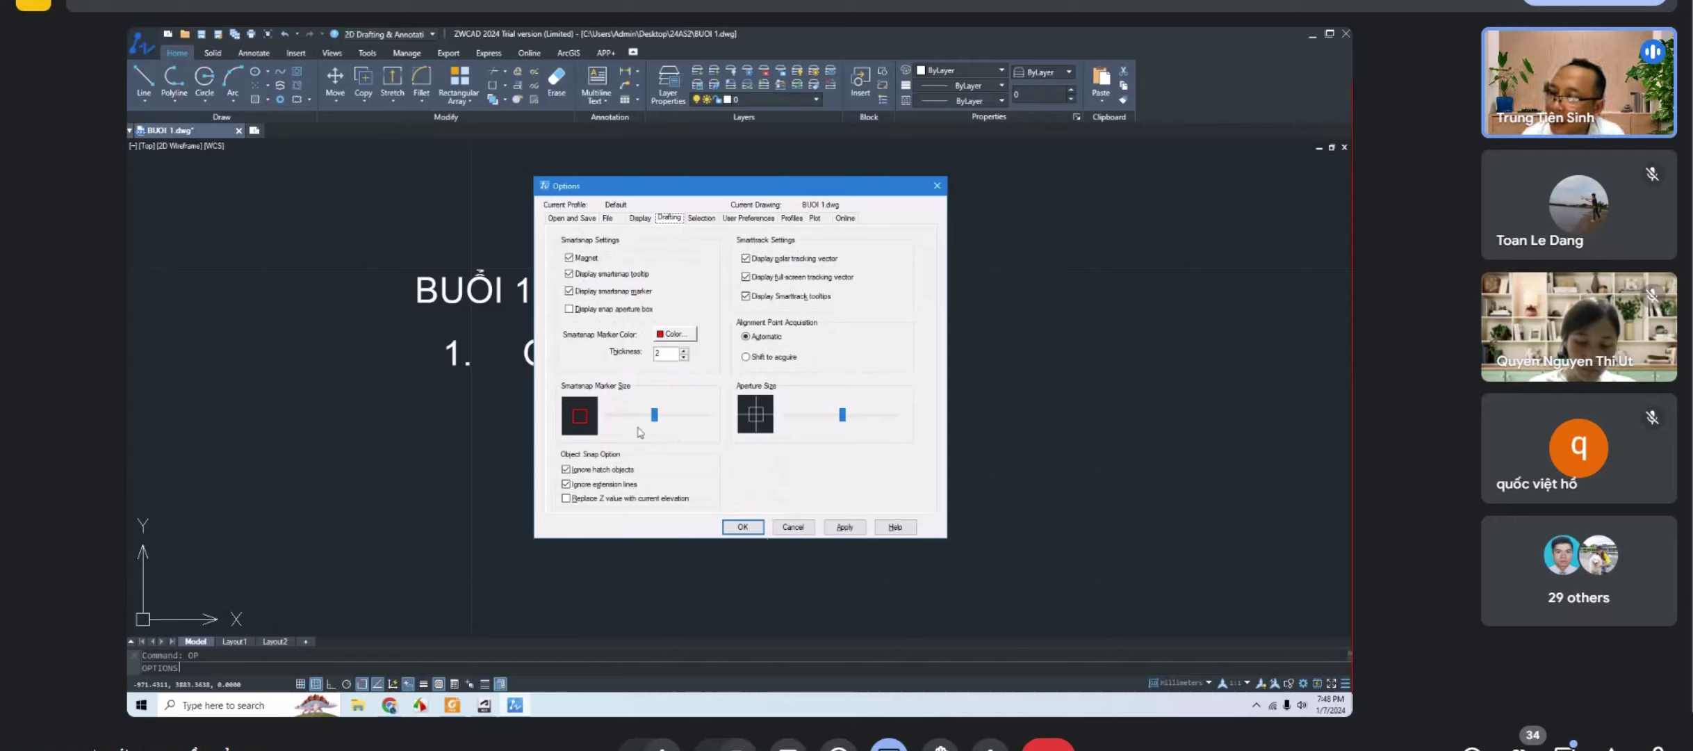
Shrink the snap marker, enlarge the snap aperture, then mute a meeting participant.
{"action": "mouse_move", "coordinate": [654, 415]}
{"action": "left_mouse_down"}
{"action": "mouse_move", "coordinate": [625, 415]}
{"action": "mouse_move", "coordinate": [645, 422]}
{"action": "left_mouse_up"}
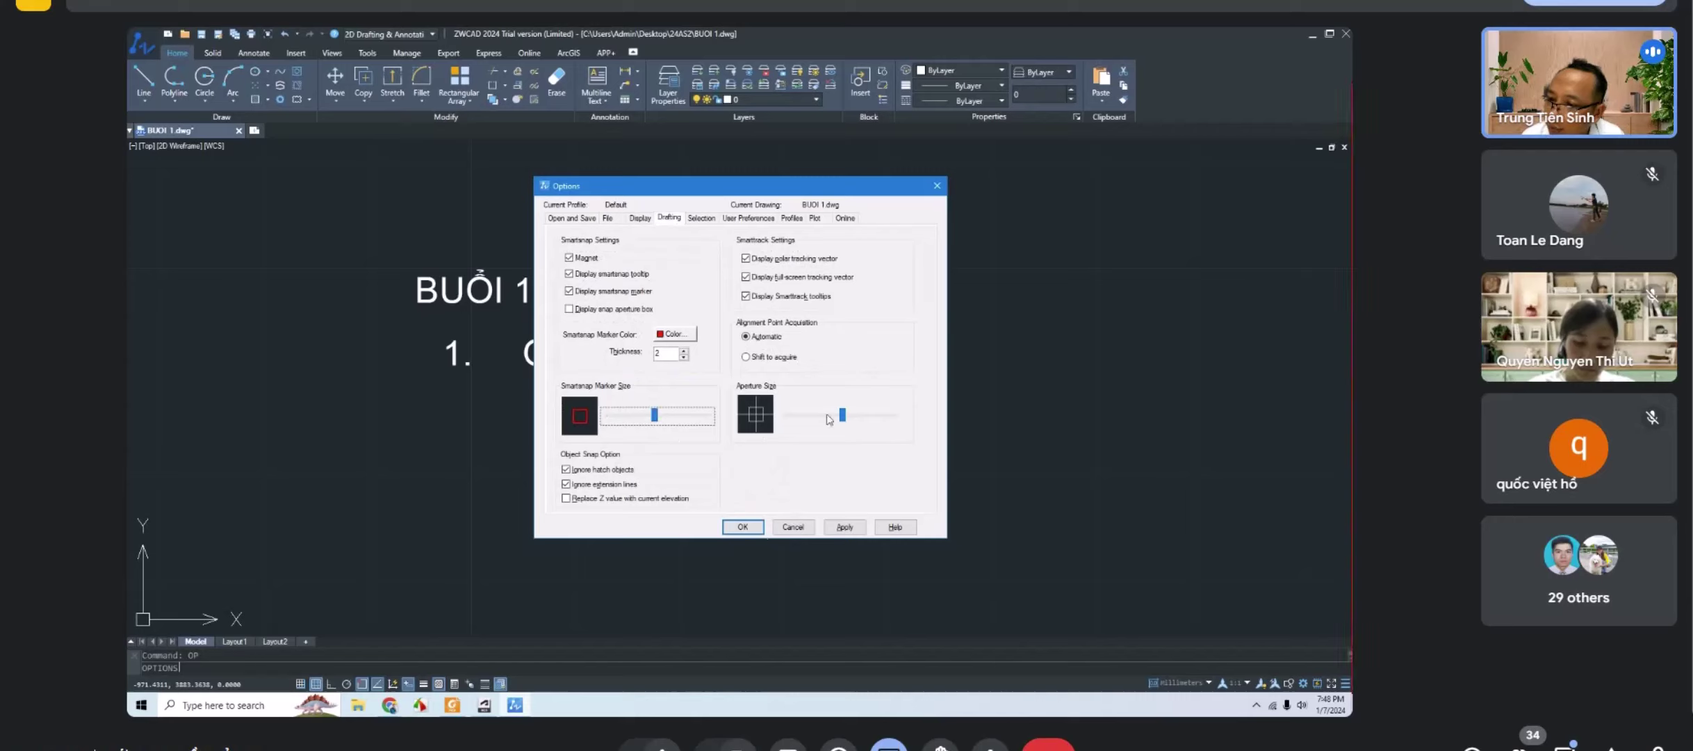
{"action": "mouse_move", "coordinate": [842, 414]}
{"action": "left_mouse_down"}
{"action": "mouse_move", "coordinate": [859, 417]}
{"action": "mouse_move", "coordinate": [841, 420]}
{"action": "left_mouse_up"}
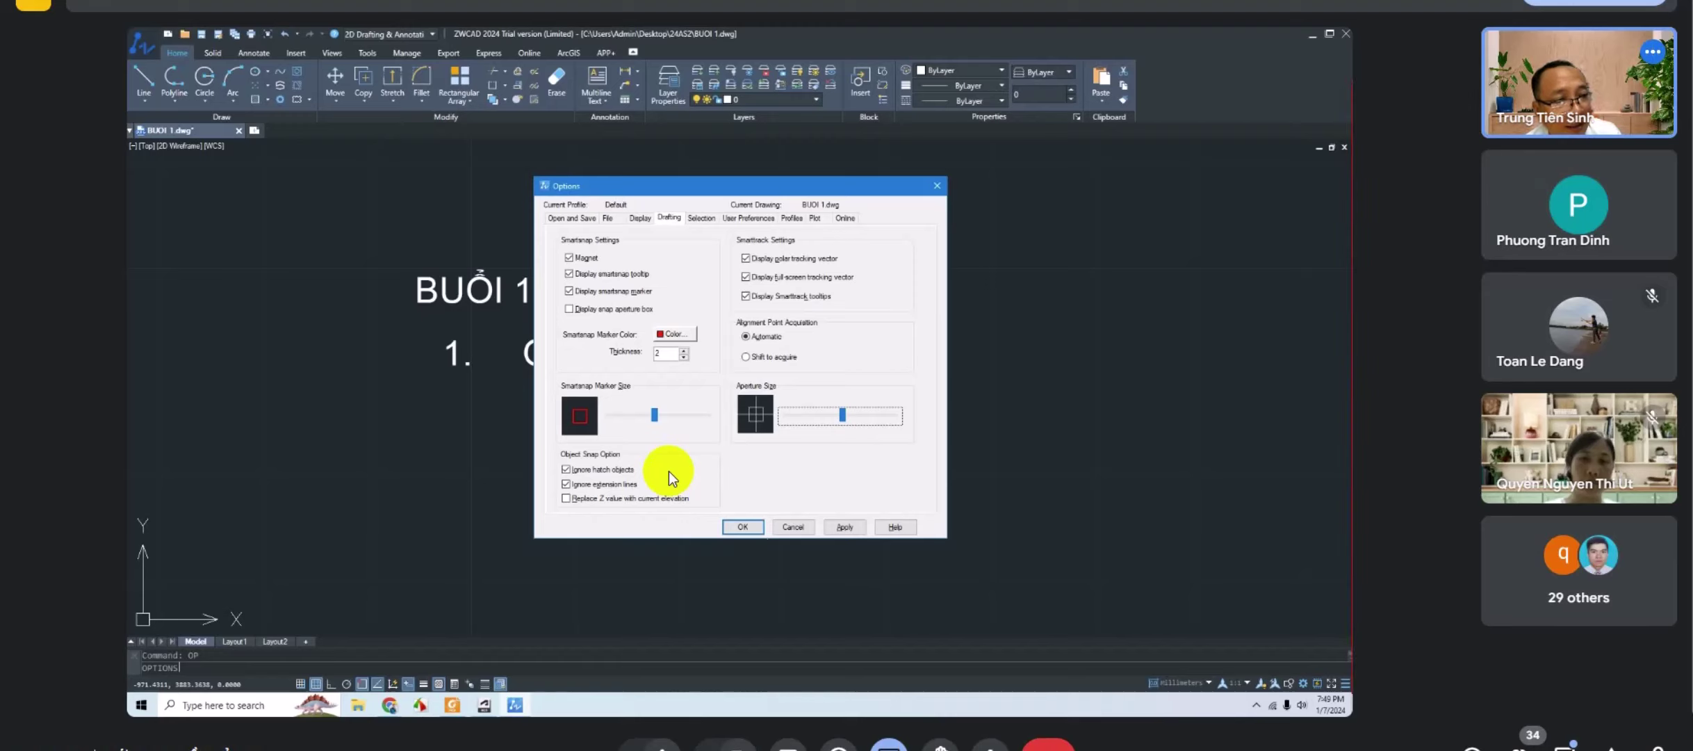
{"action": "mouse_move", "coordinate": [1578, 203]}
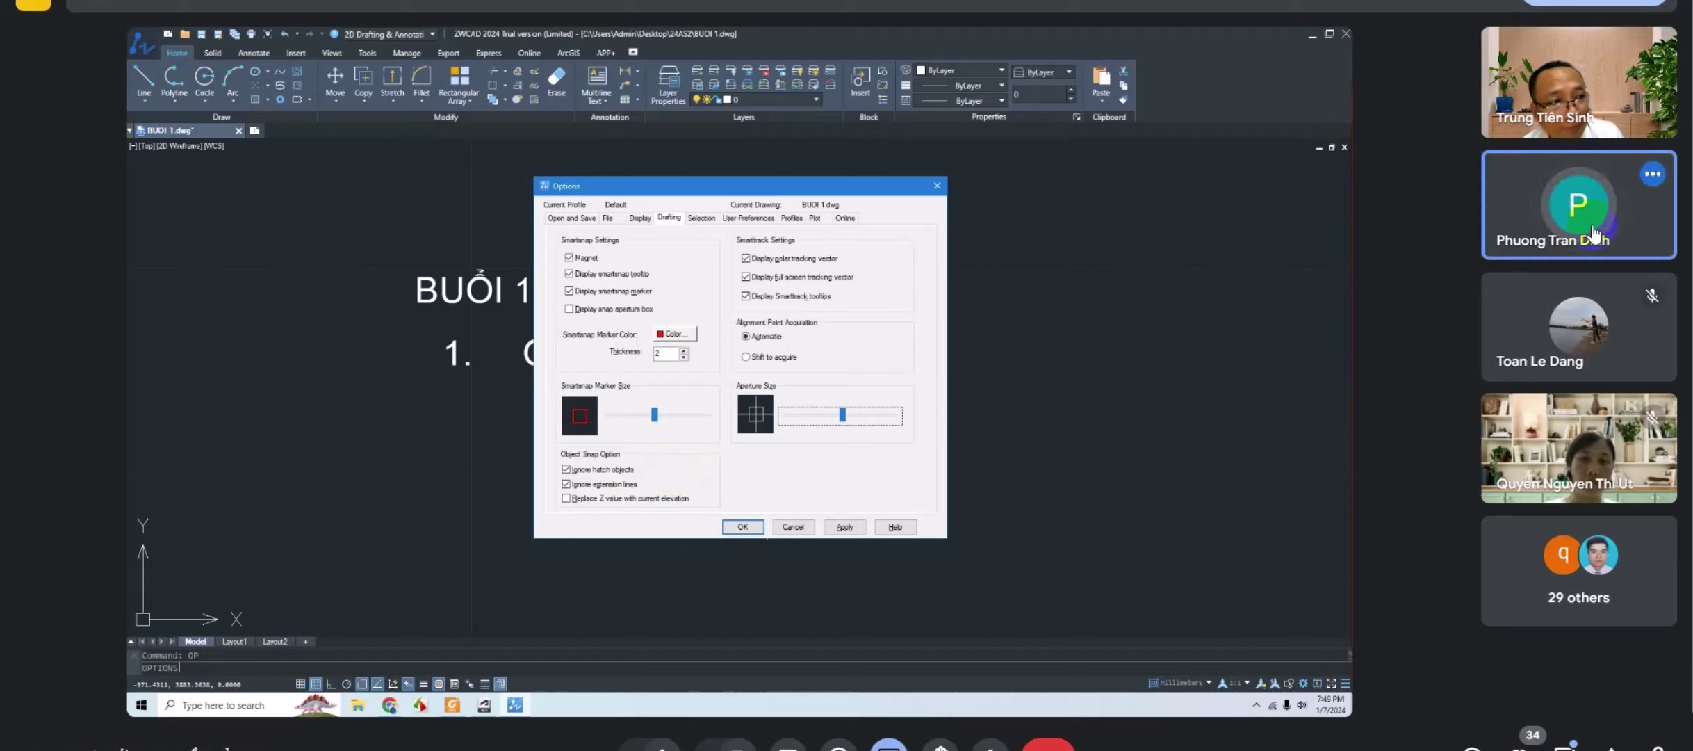
{"action": "left_click", "coordinate": [1588, 199]}
{"action": "left_click", "coordinate": [980, 413]}
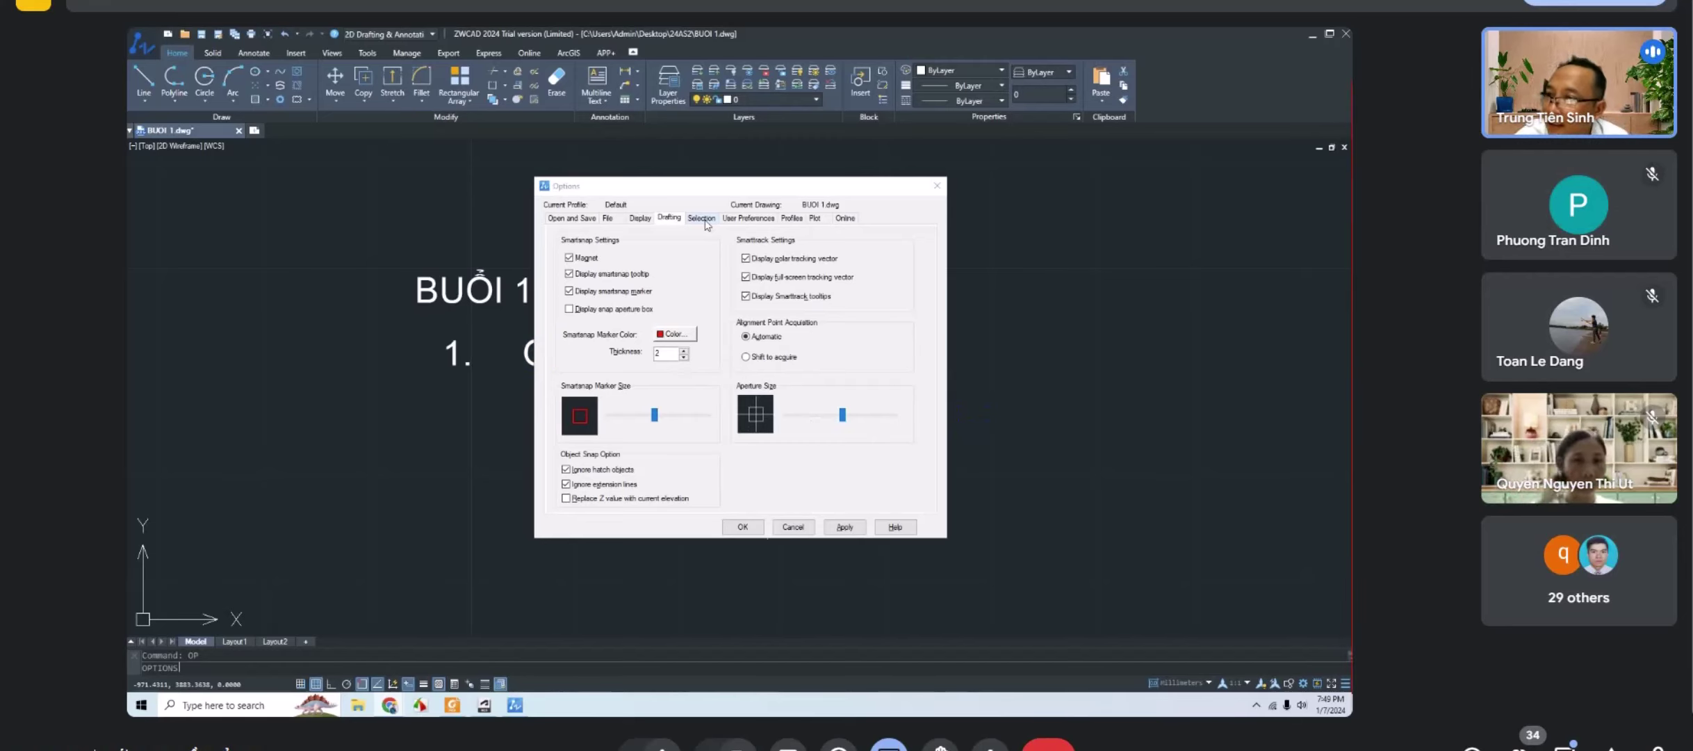
Adjust the pickbox size on the Selection tab, review remaining tabs, then Apply and OK.
{"action": "left_click", "coordinate": [702, 218]}
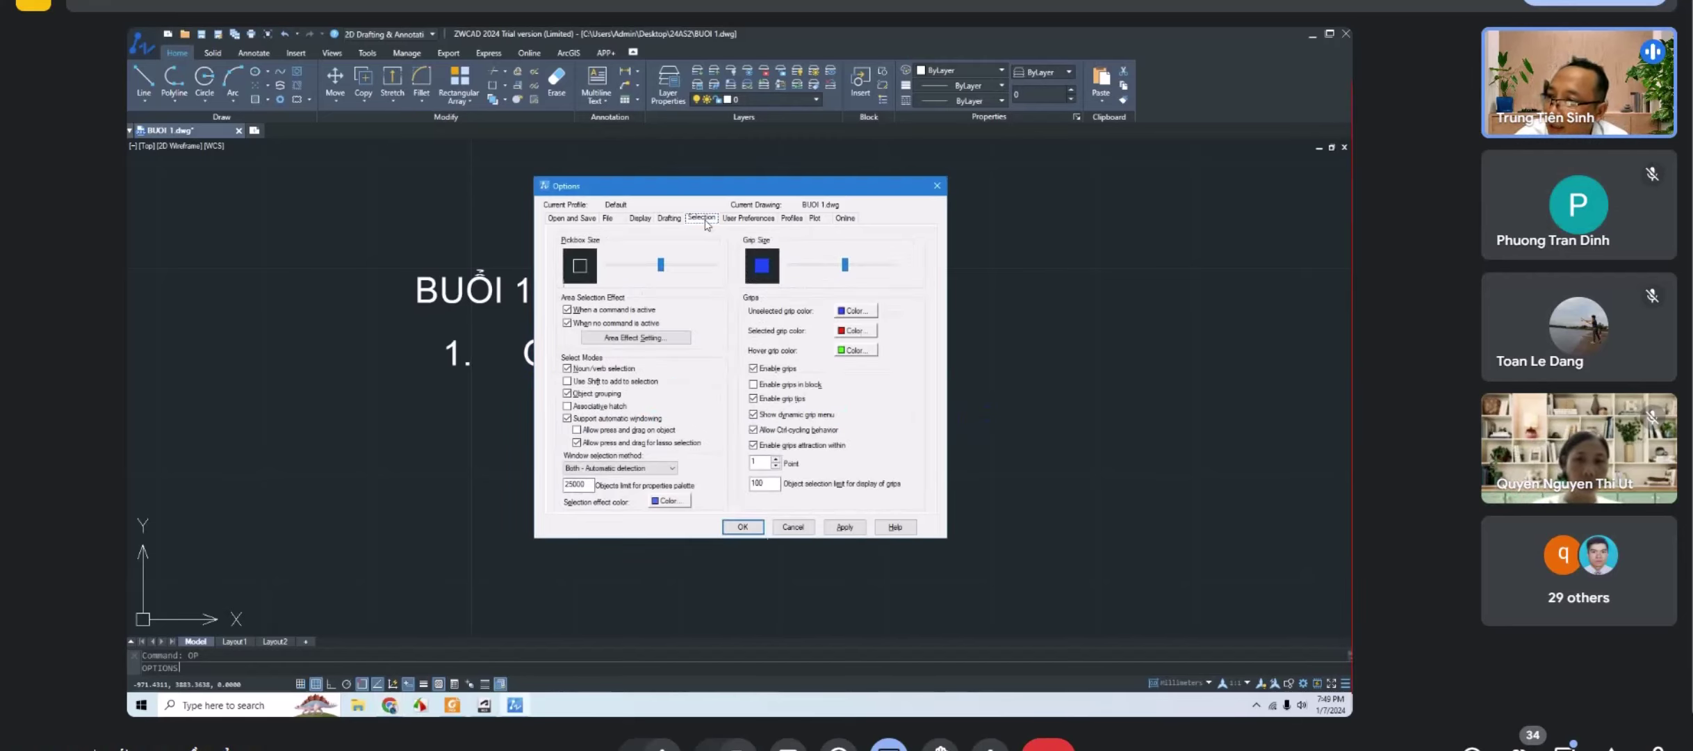
{"action": "left_click", "coordinate": [663, 271]}
{"action": "left_click_drag", "start_coordinate": [645, 273], "coordinate": [660, 281]}
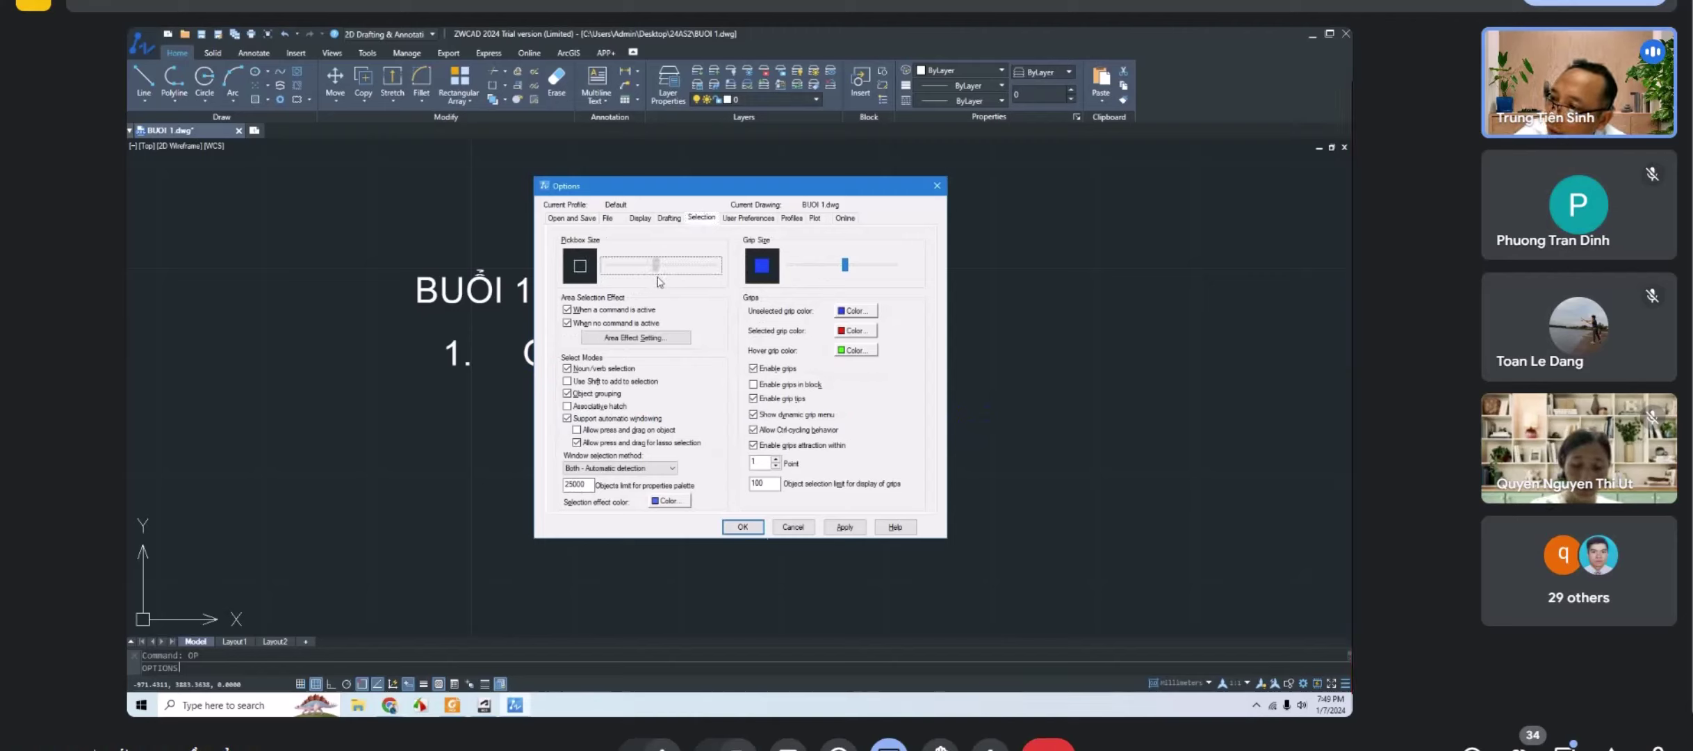
{"action": "left_click", "coordinate": [843, 266]}
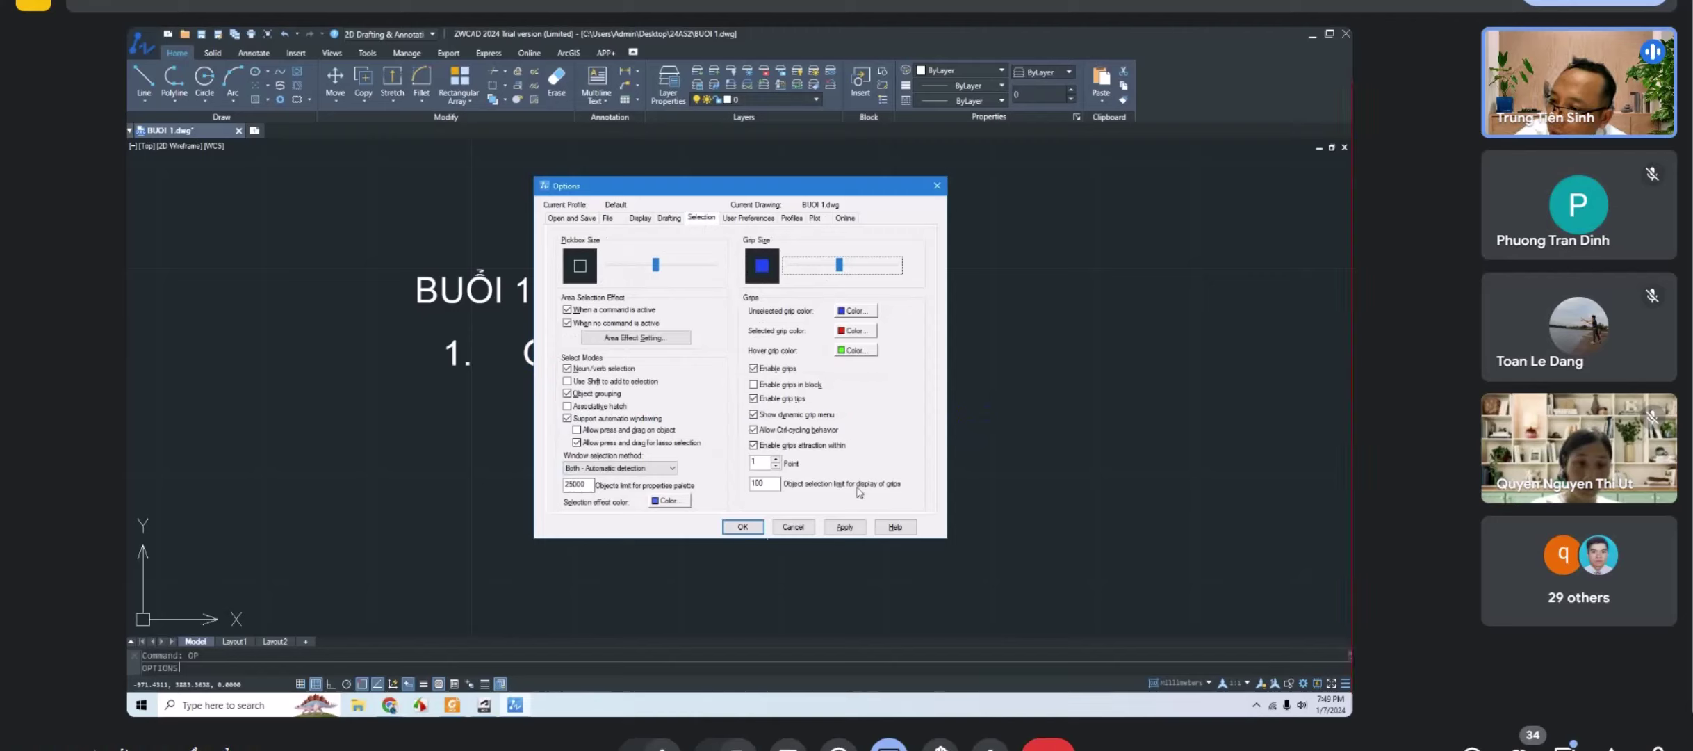
{"action": "left_click", "coordinate": [748, 218]}
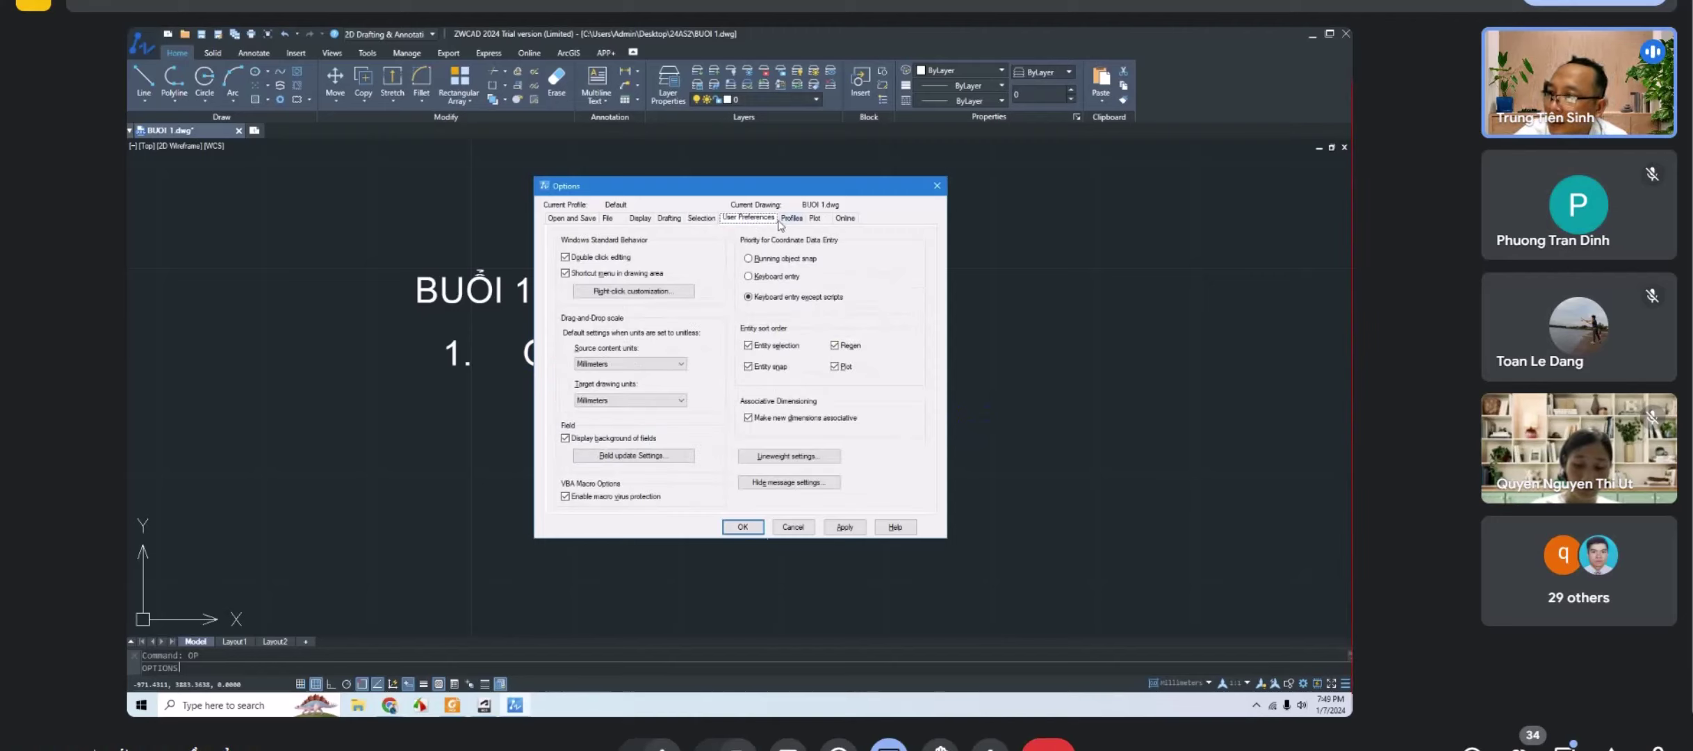
{"action": "left_click", "coordinate": [791, 218]}
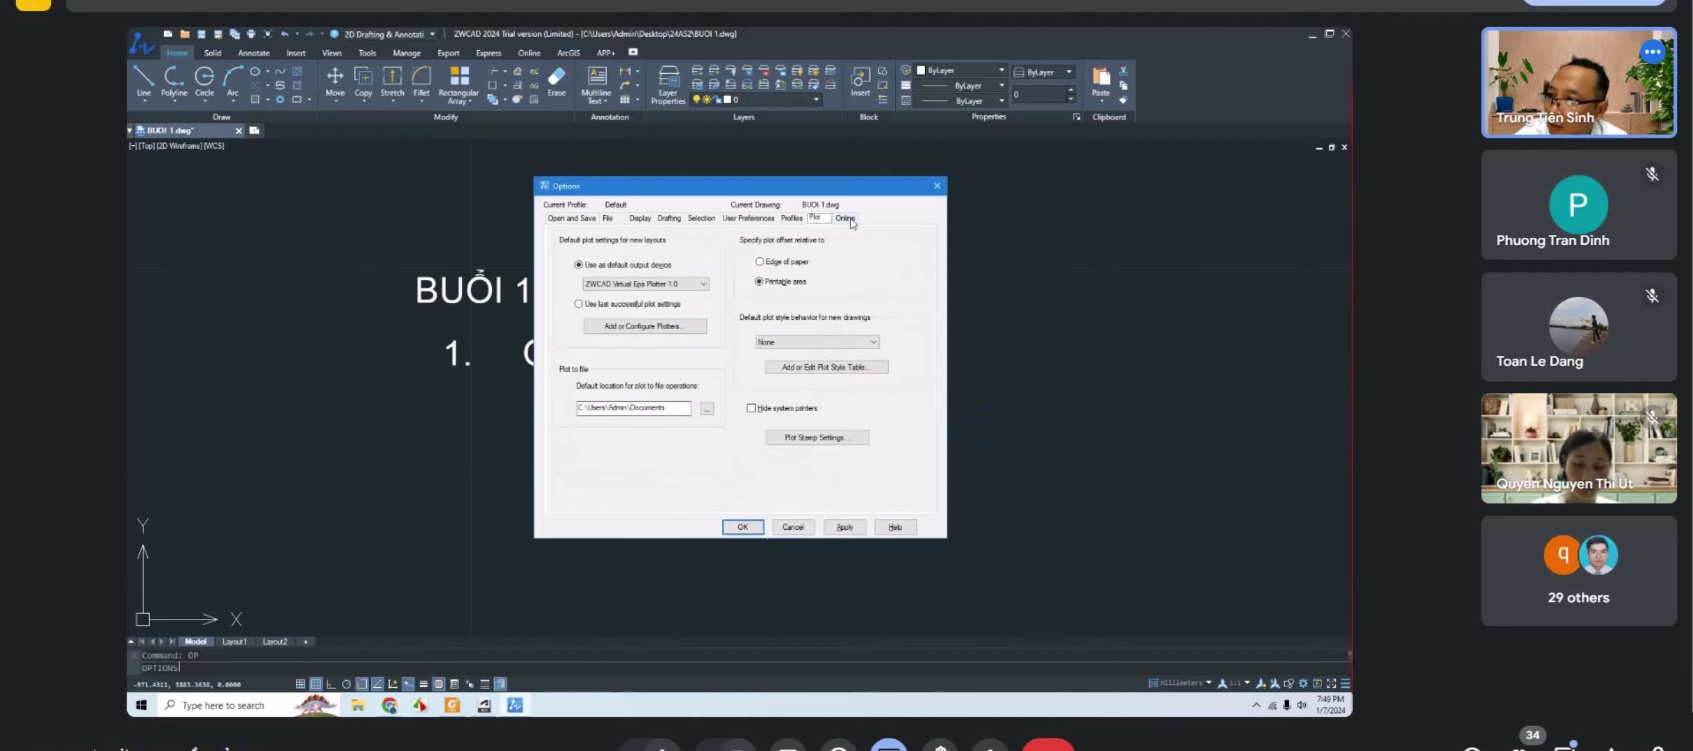
{"action": "left_click", "coordinate": [845, 217]}
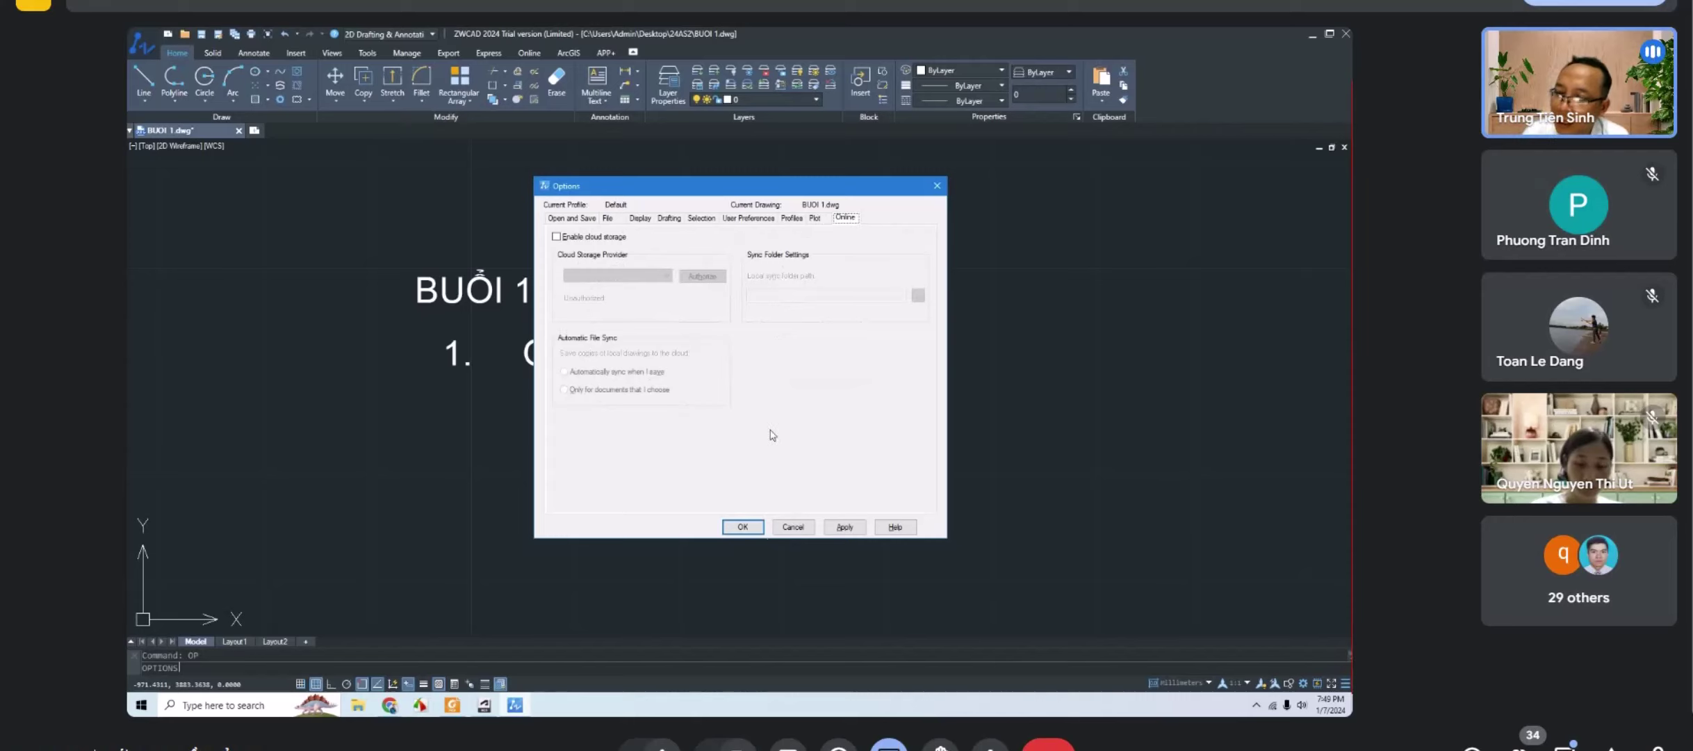
{"action": "left_click", "coordinate": [852, 528]}
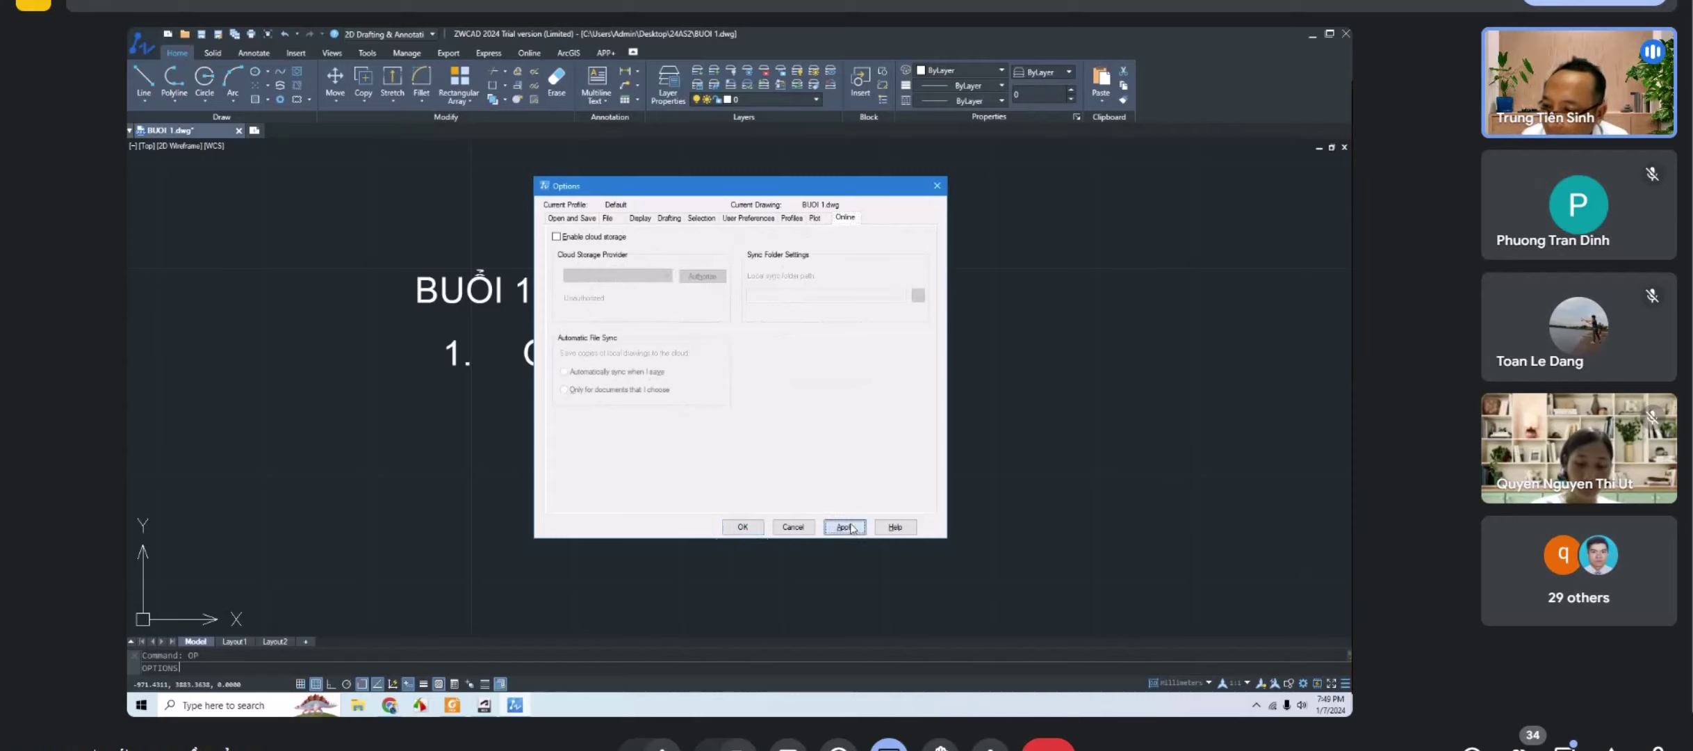
{"action": "left_click", "coordinate": [741, 527]}
Open the '1. OP enter' note in the text editor, then exit without changes.
{"action": "scroll", "coordinate": [730, 352], "scroll_direction": "down", "scroll_amount": 3}
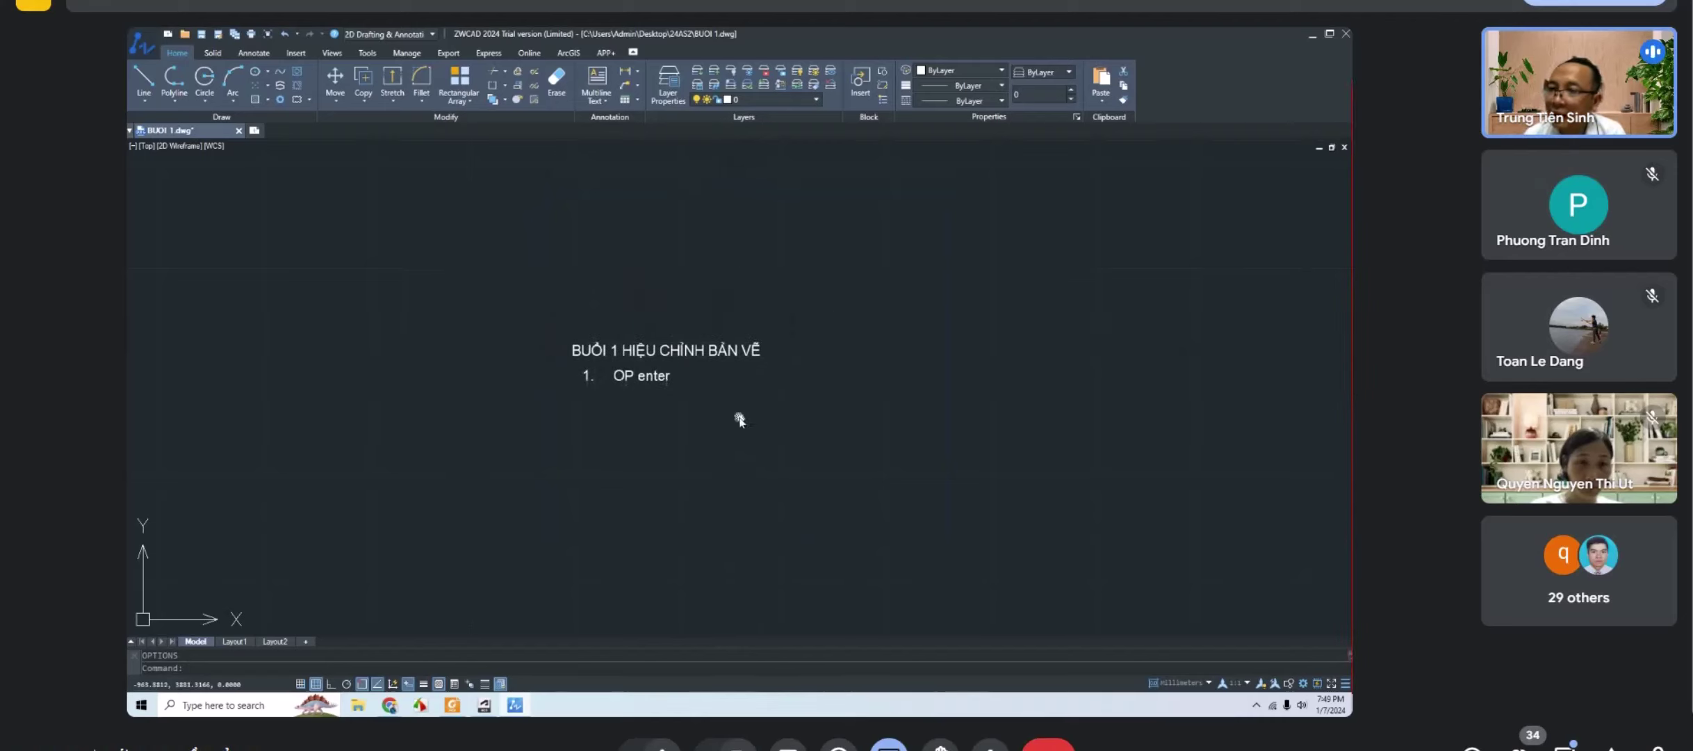
{"action": "left_click", "coordinate": [563, 221]}
{"action": "left_click", "coordinate": [850, 495]}
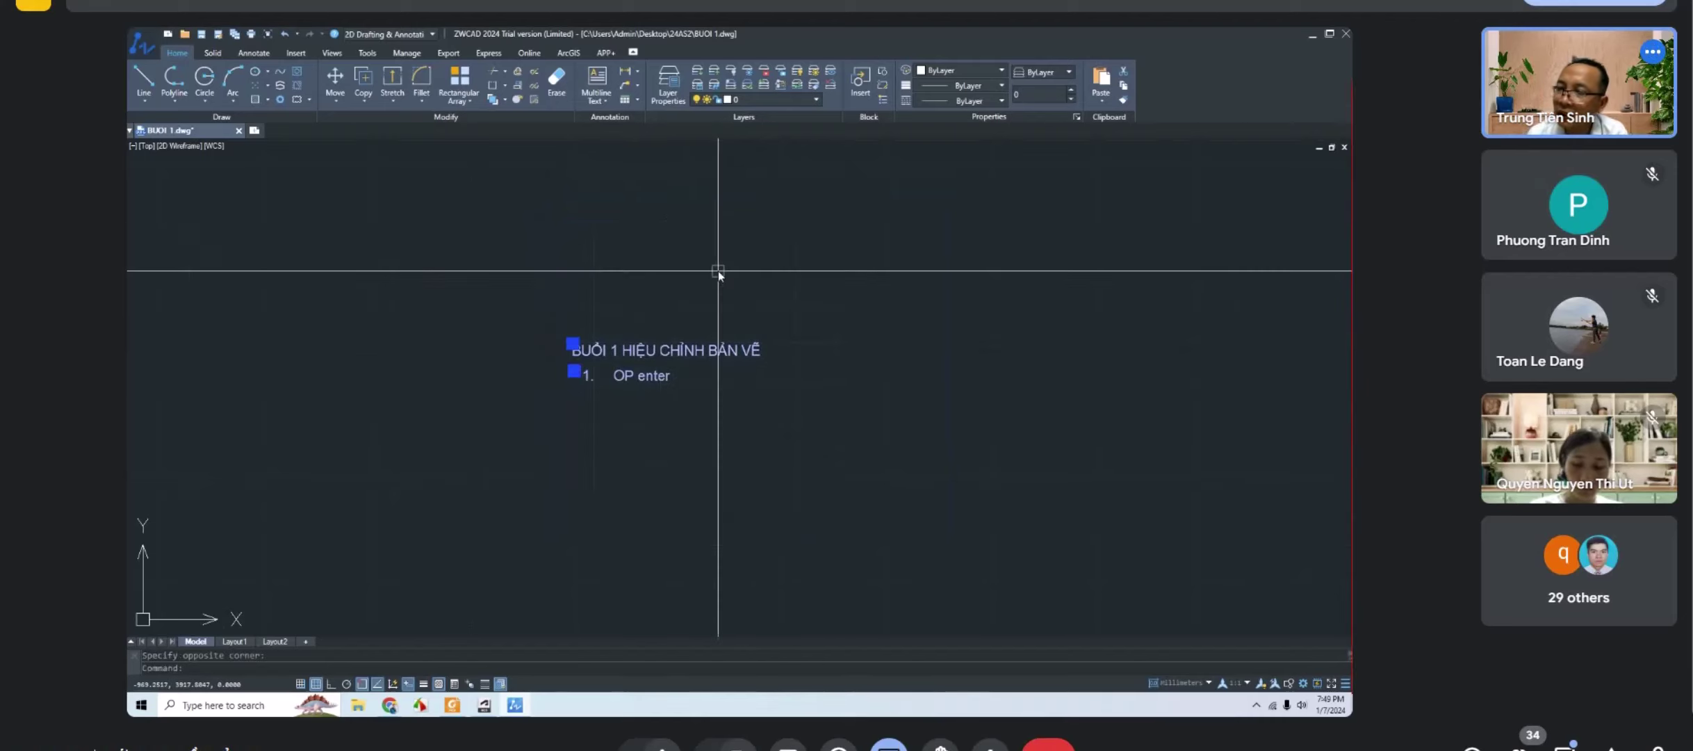
{"action": "key", "text": "Escape"}
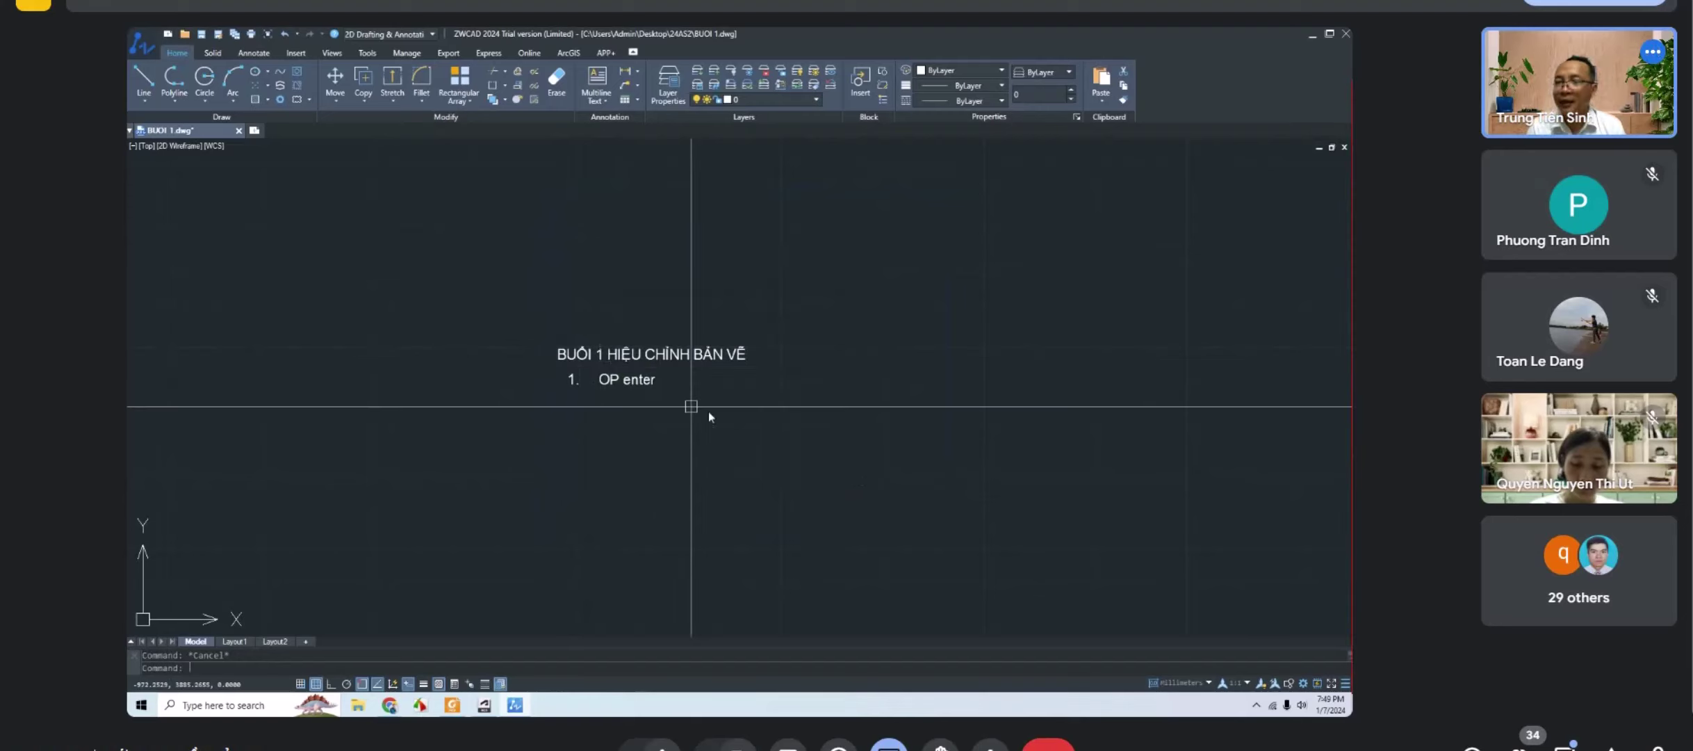
{"action": "left_click", "coordinate": [638, 376]}
{"action": "double_click", "coordinate": [654, 379]}
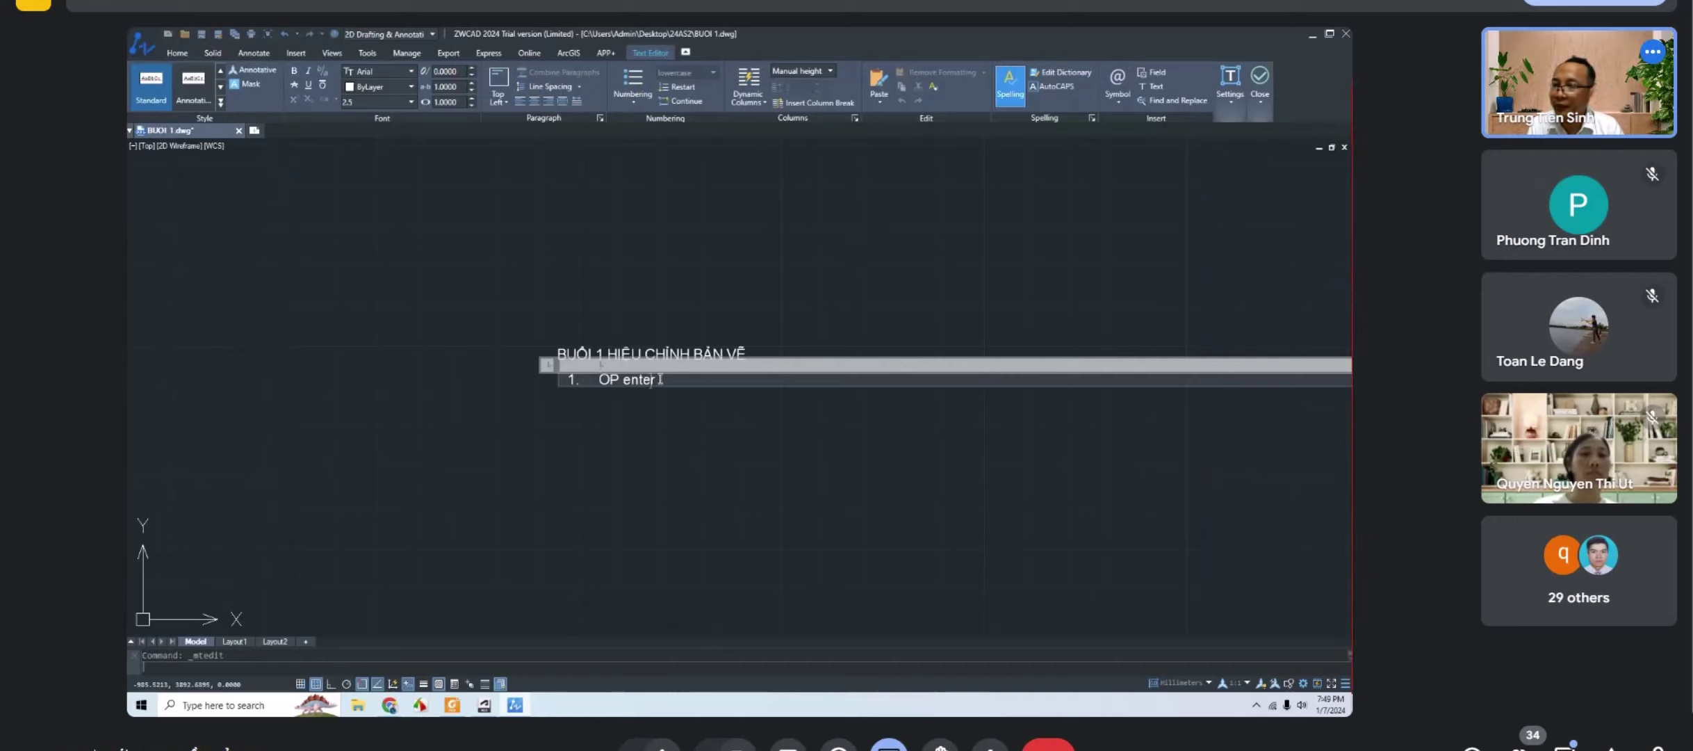
{"action": "key", "text": "Return"}
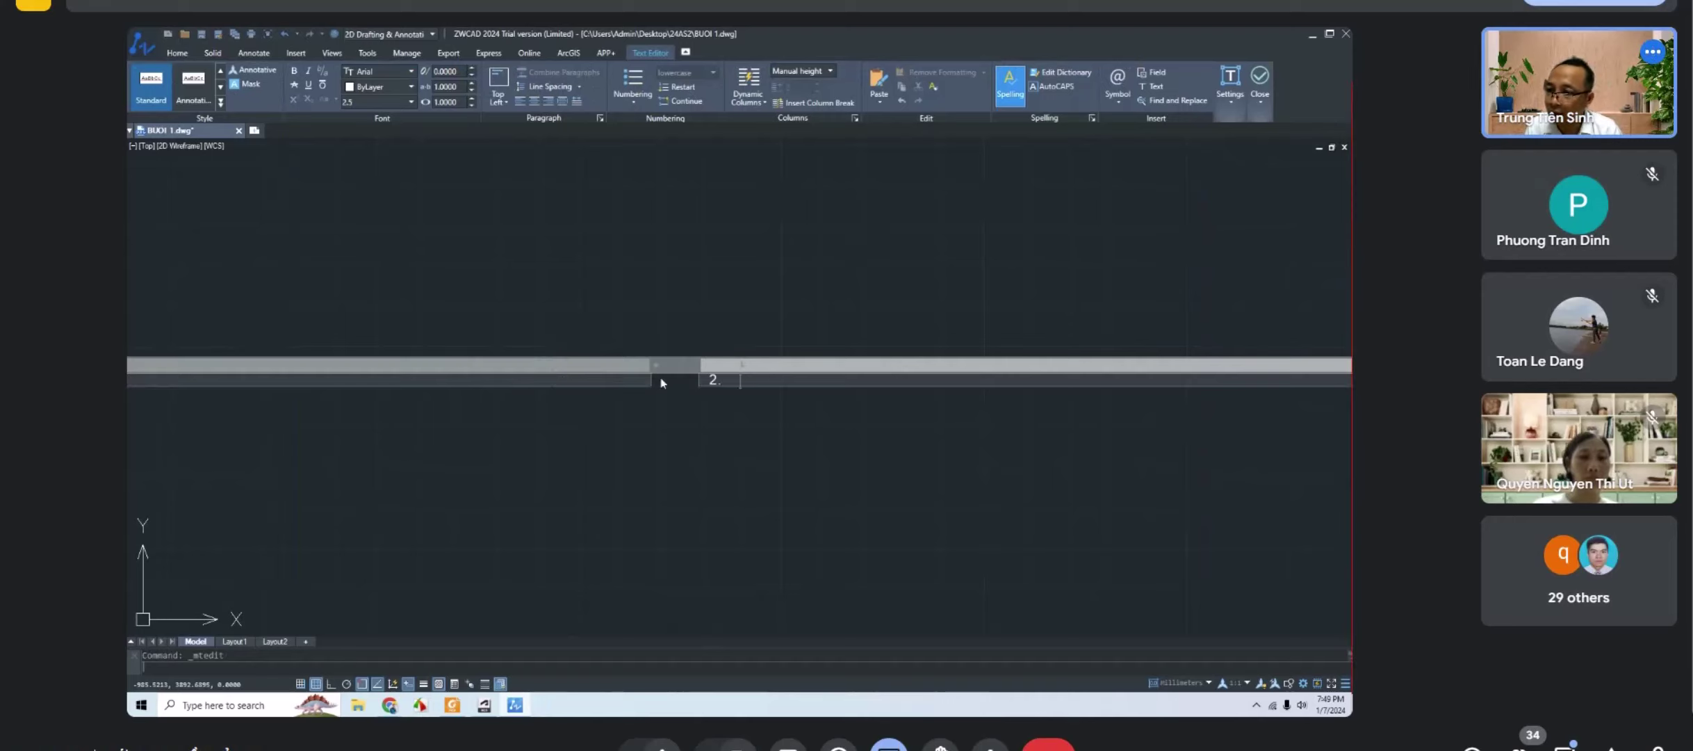
{"action": "key", "text": "BackSpace"}
{"action": "left_click", "coordinate": [710, 387]}
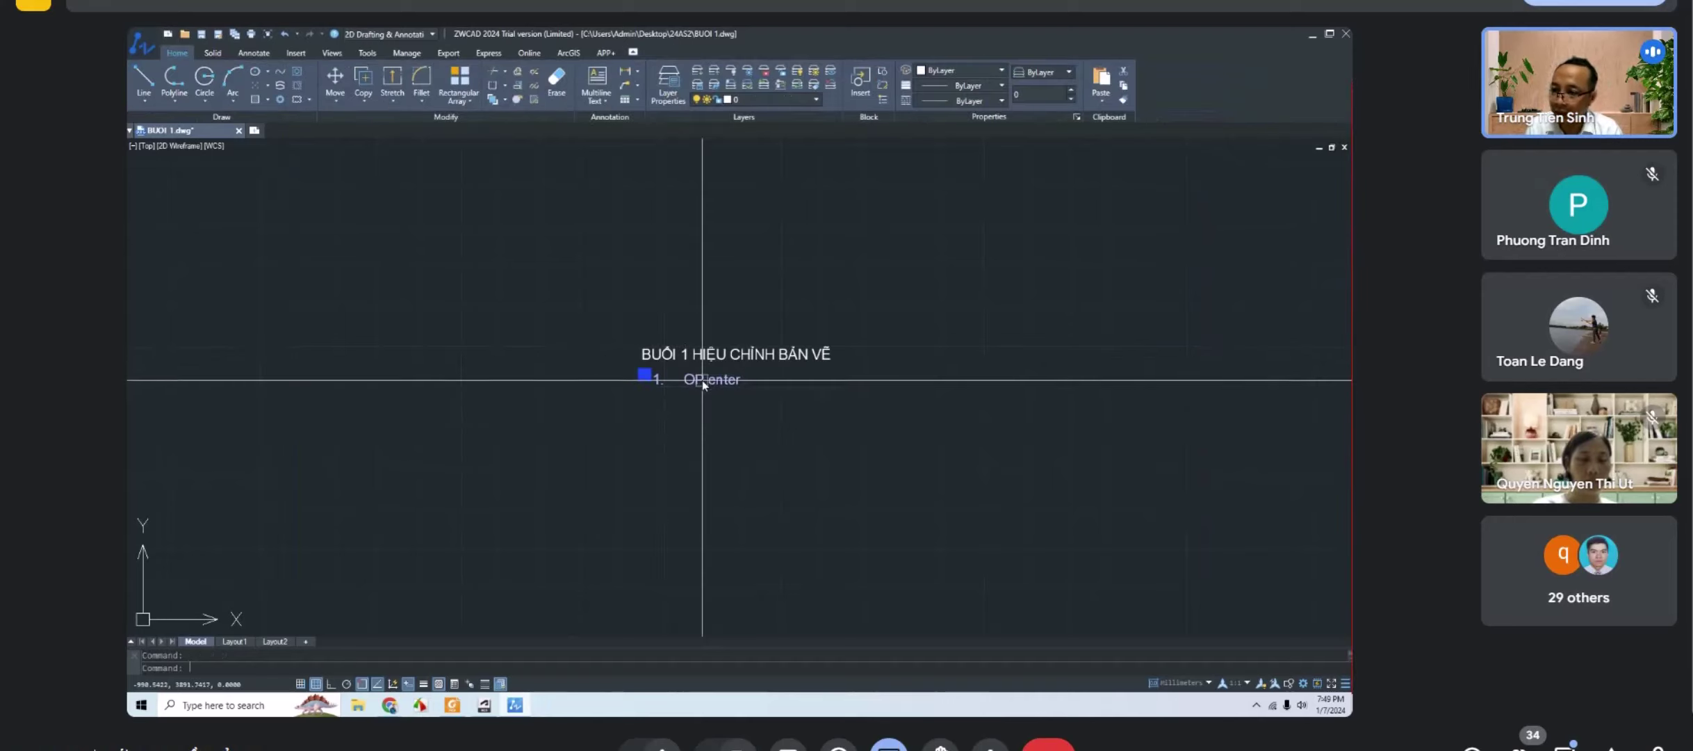
Copy the note below and retype it as '2. Zoom bằng con lăn trên chuột'.
{"action": "type", "text": "co"}
{"action": "key", "text": "Return"}
{"action": "left_click", "coordinate": [704, 383]}
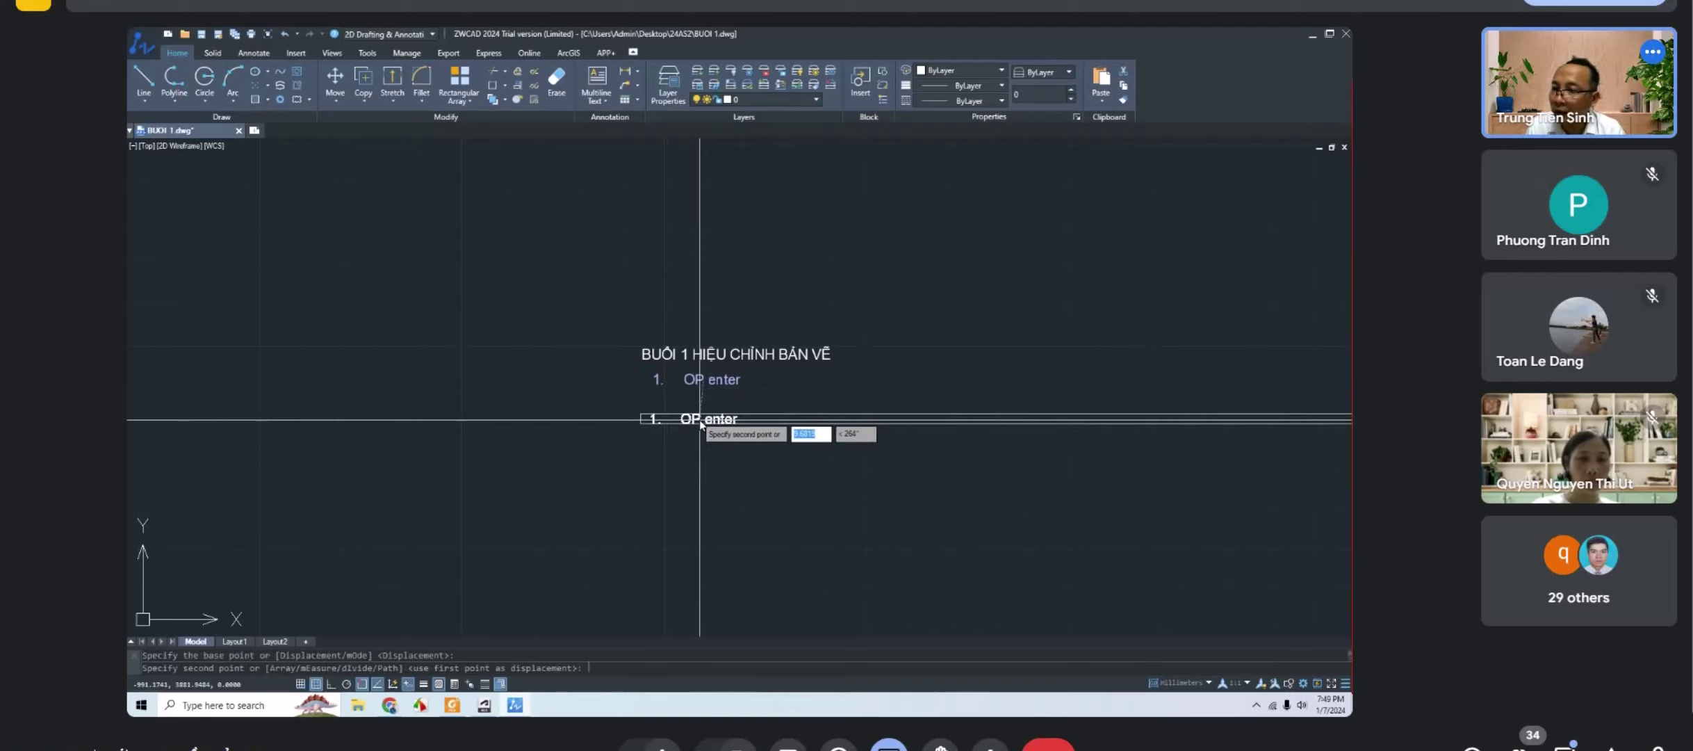
{"action": "left_click", "coordinate": [705, 406]}
{"action": "key", "text": "Escape"}
{"action": "double_click", "coordinate": [664, 405]}
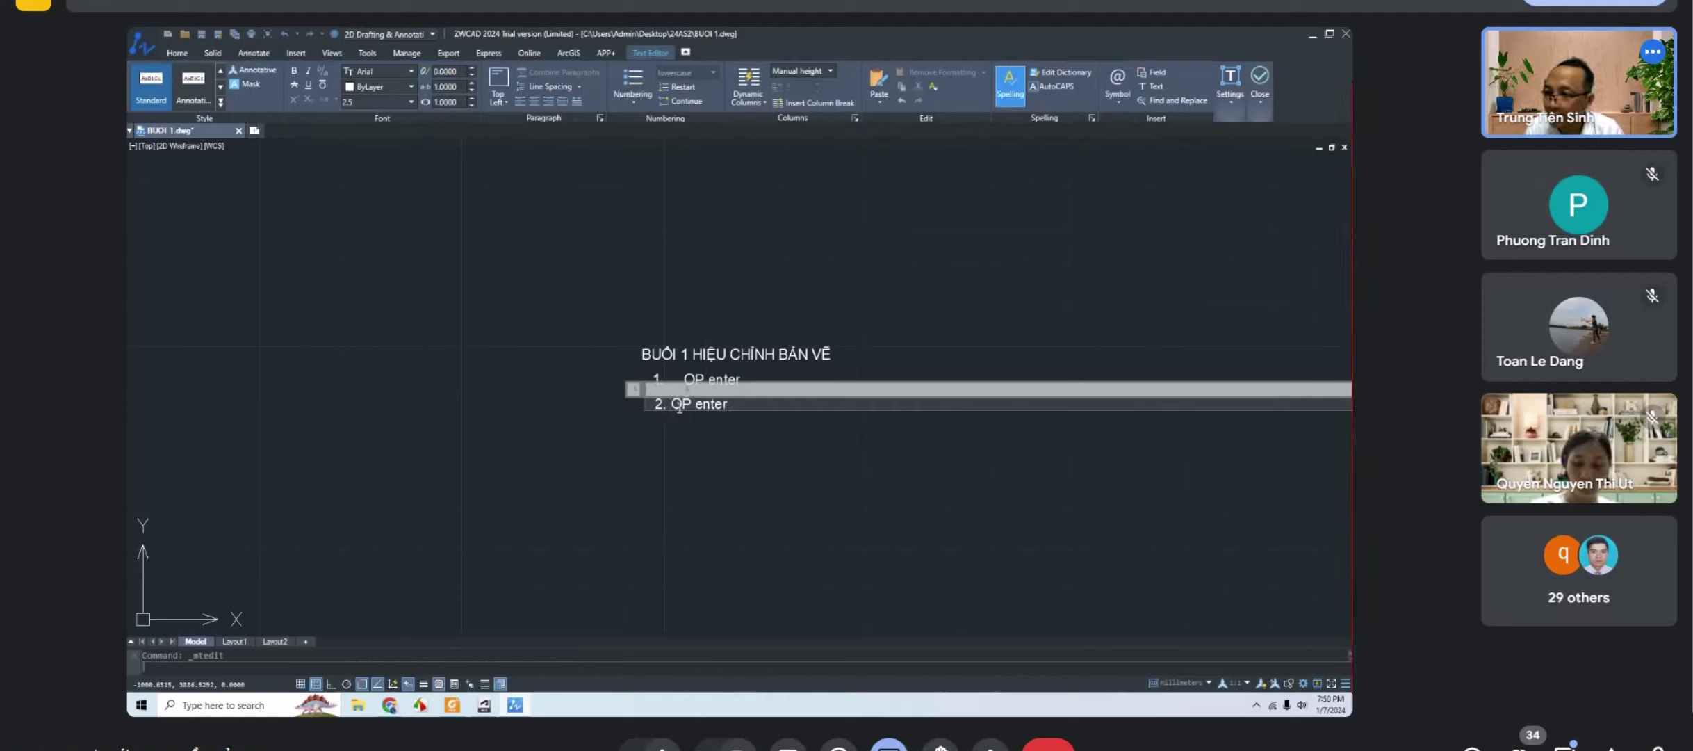
{"action": "left_click_drag", "start_coordinate": [679, 407], "coordinate": [733, 407]}
{"action": "type", "text": "Zo"}
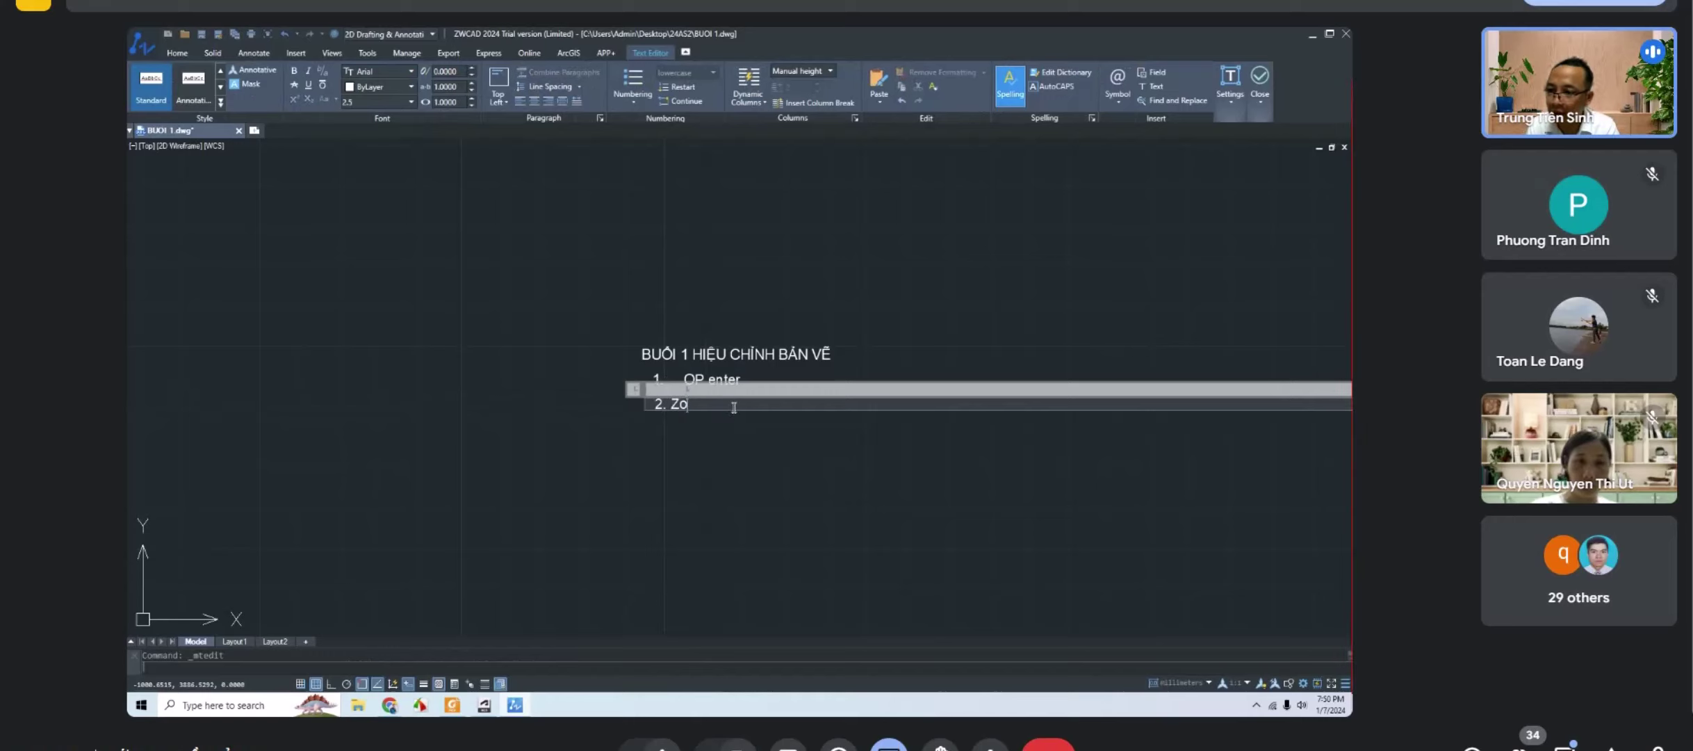
{"action": "type", "text": "om b"}
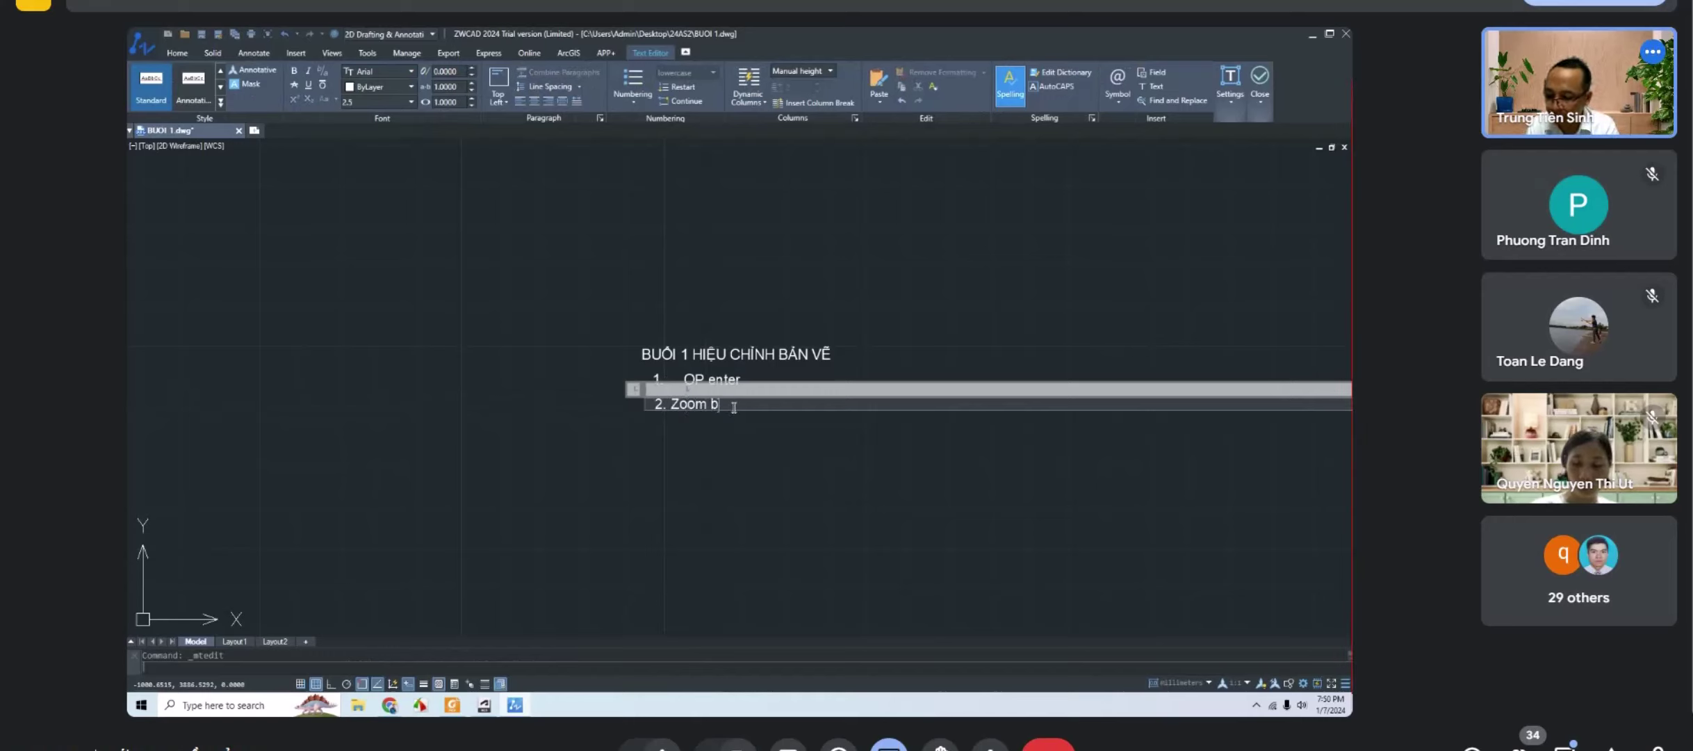
{"action": "type", "text": "ằng con"}
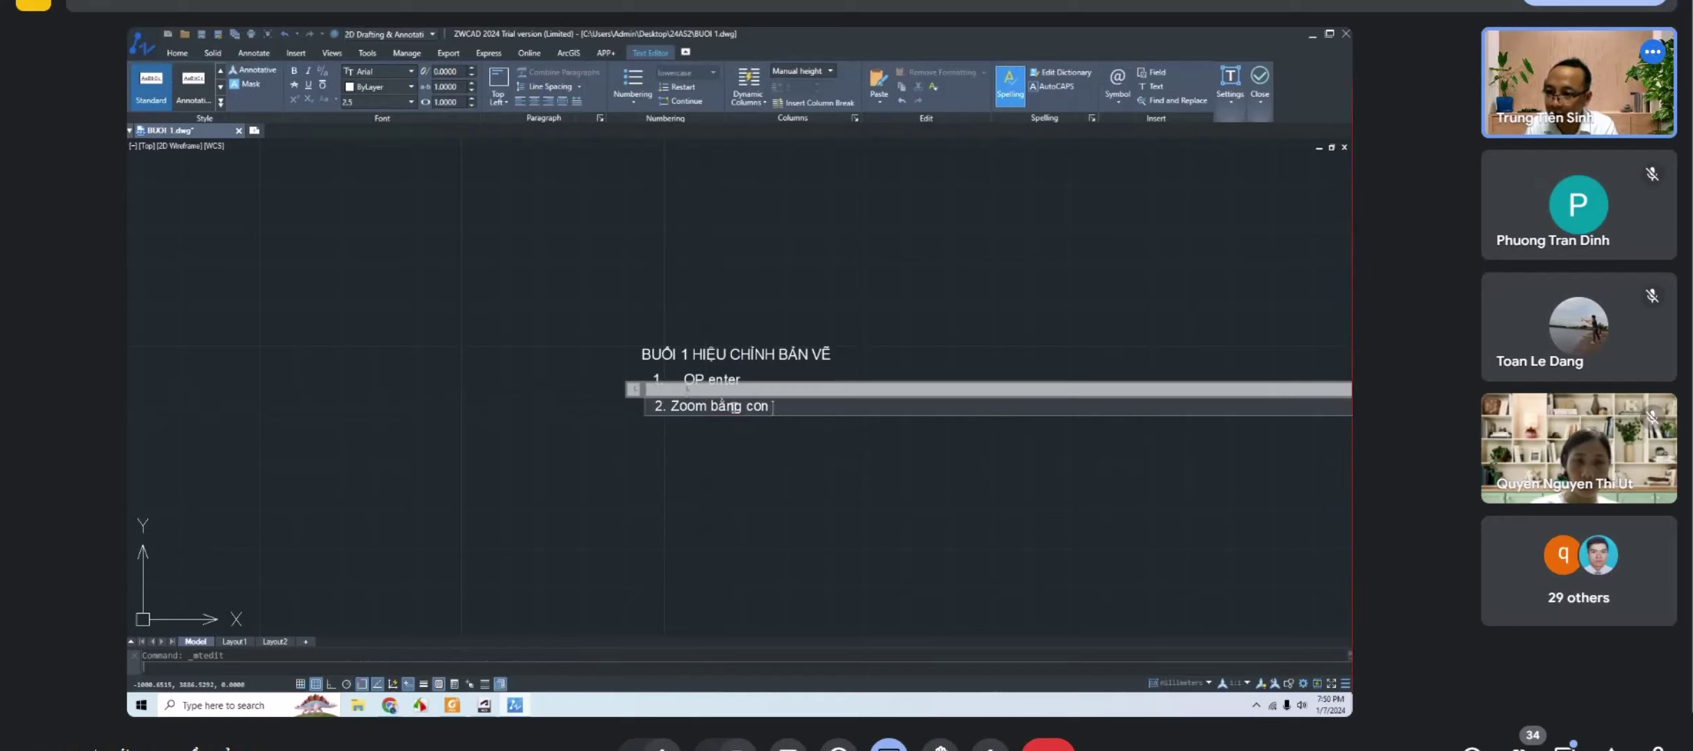
{"action": "type", "text": " trên "}
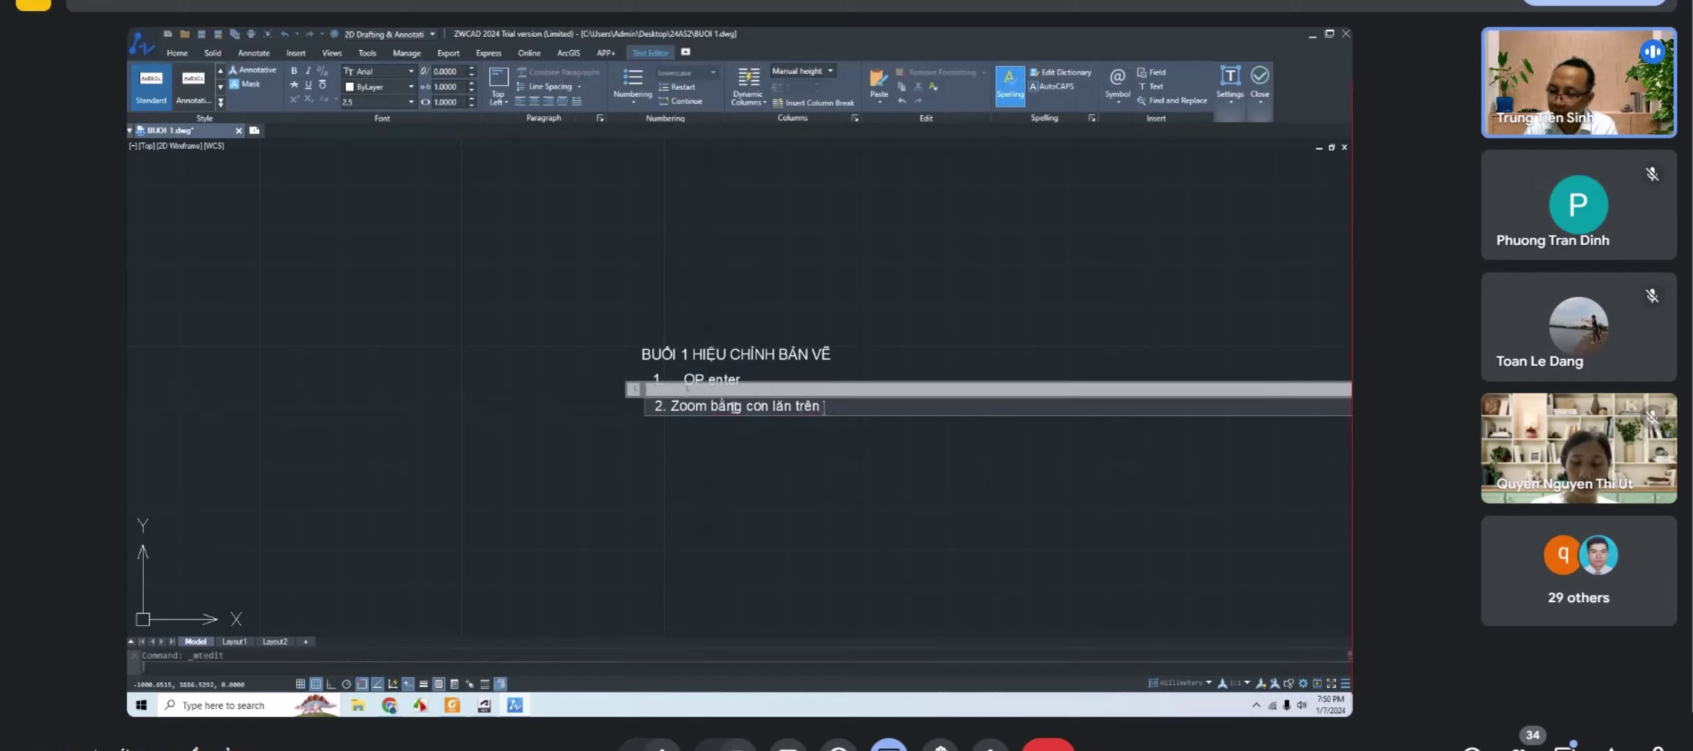
{"action": "type", "text": "huo"}
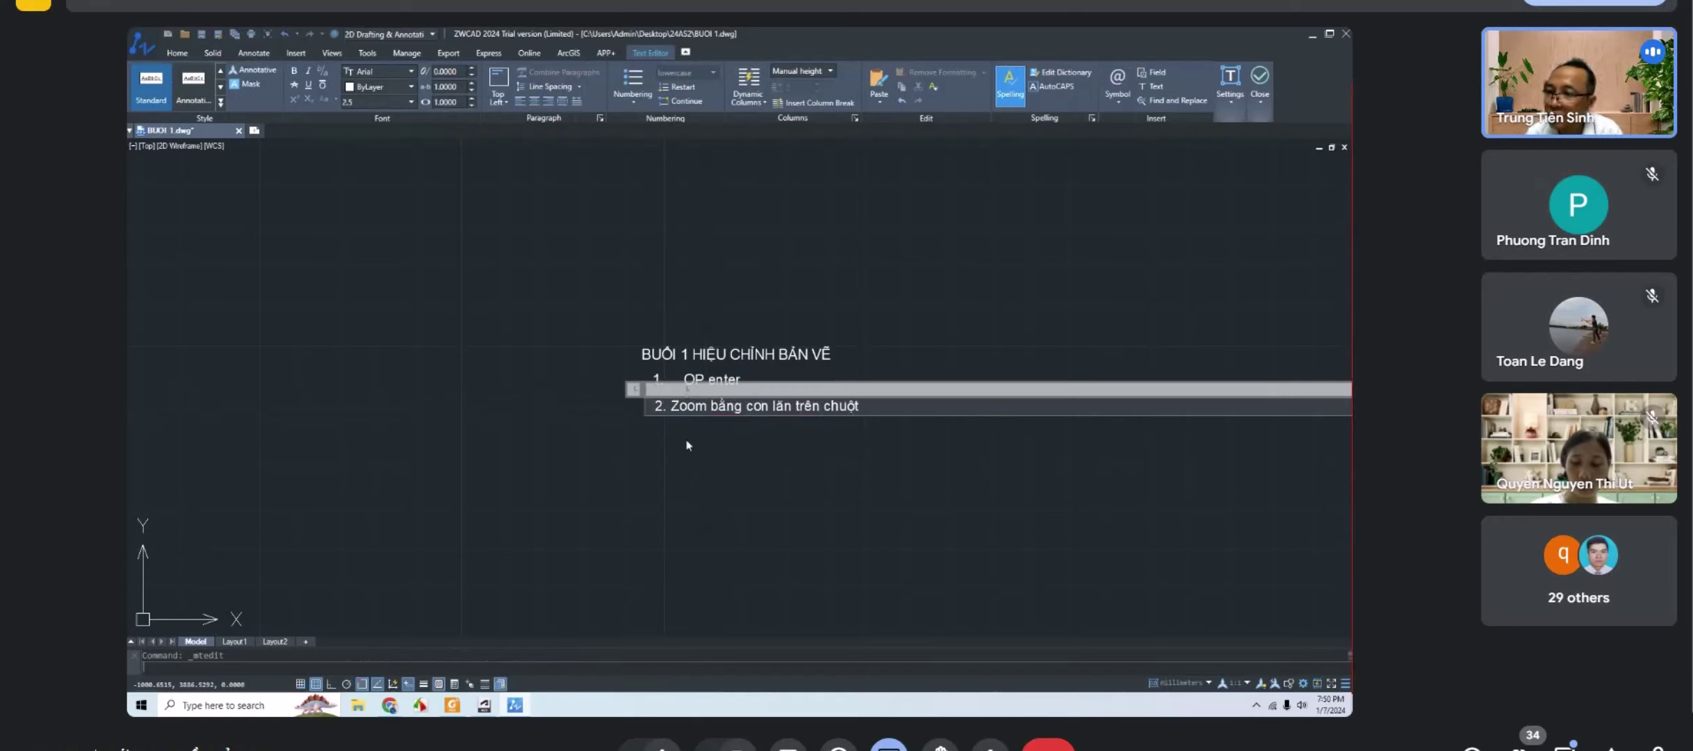
{"action": "left_click", "coordinate": [690, 447]}
Deselect the second note item, then zoom and pan around the BUỔI 1 notes.
{"action": "left_click", "coordinate": [698, 392]}
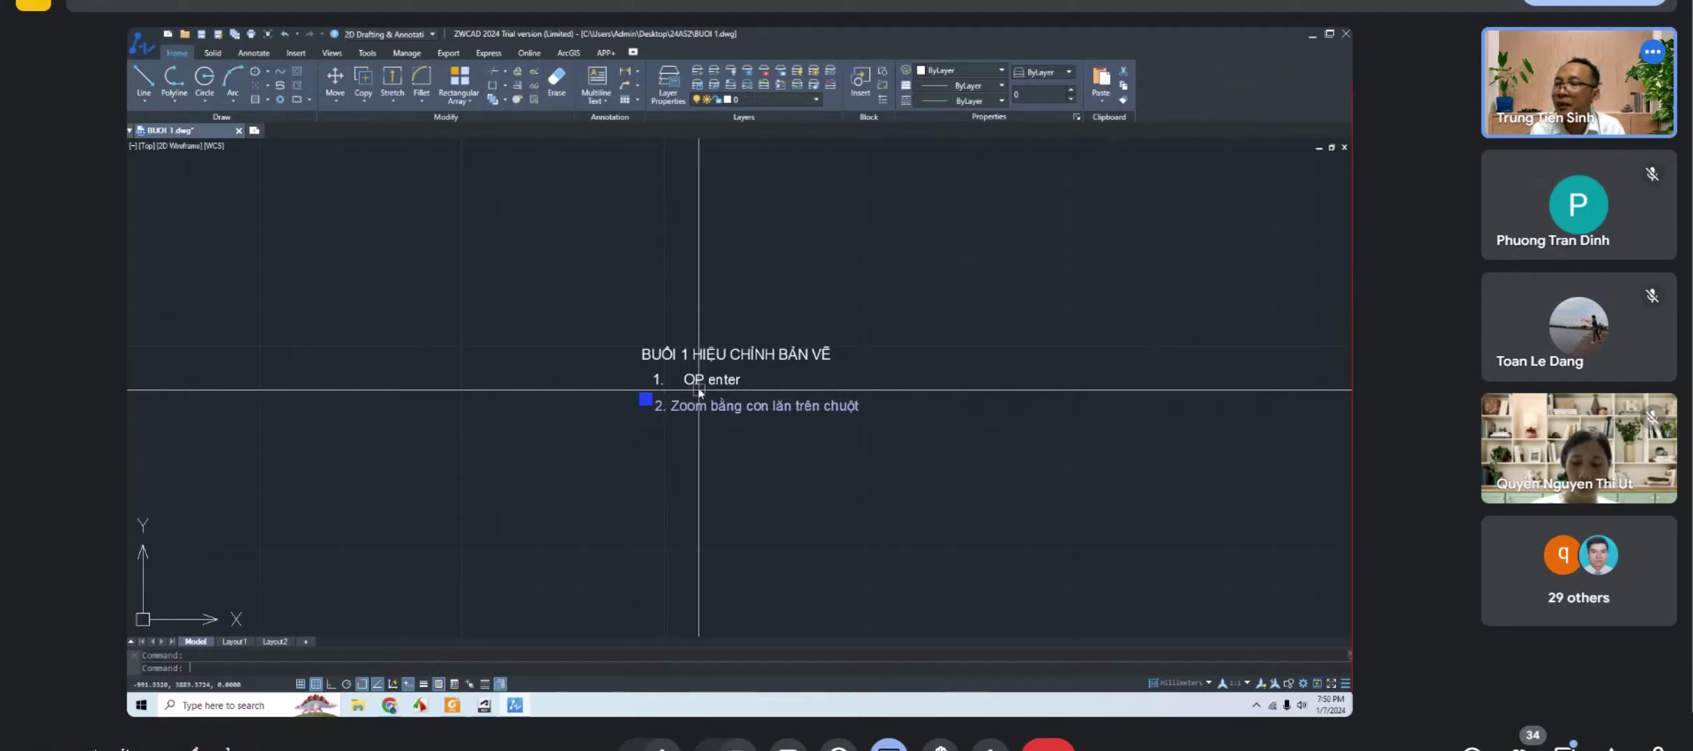
{"action": "key", "text": "Escape"}
{"action": "scroll", "coordinate": [698, 389], "scroll_direction": "up", "scroll_amount": 3}
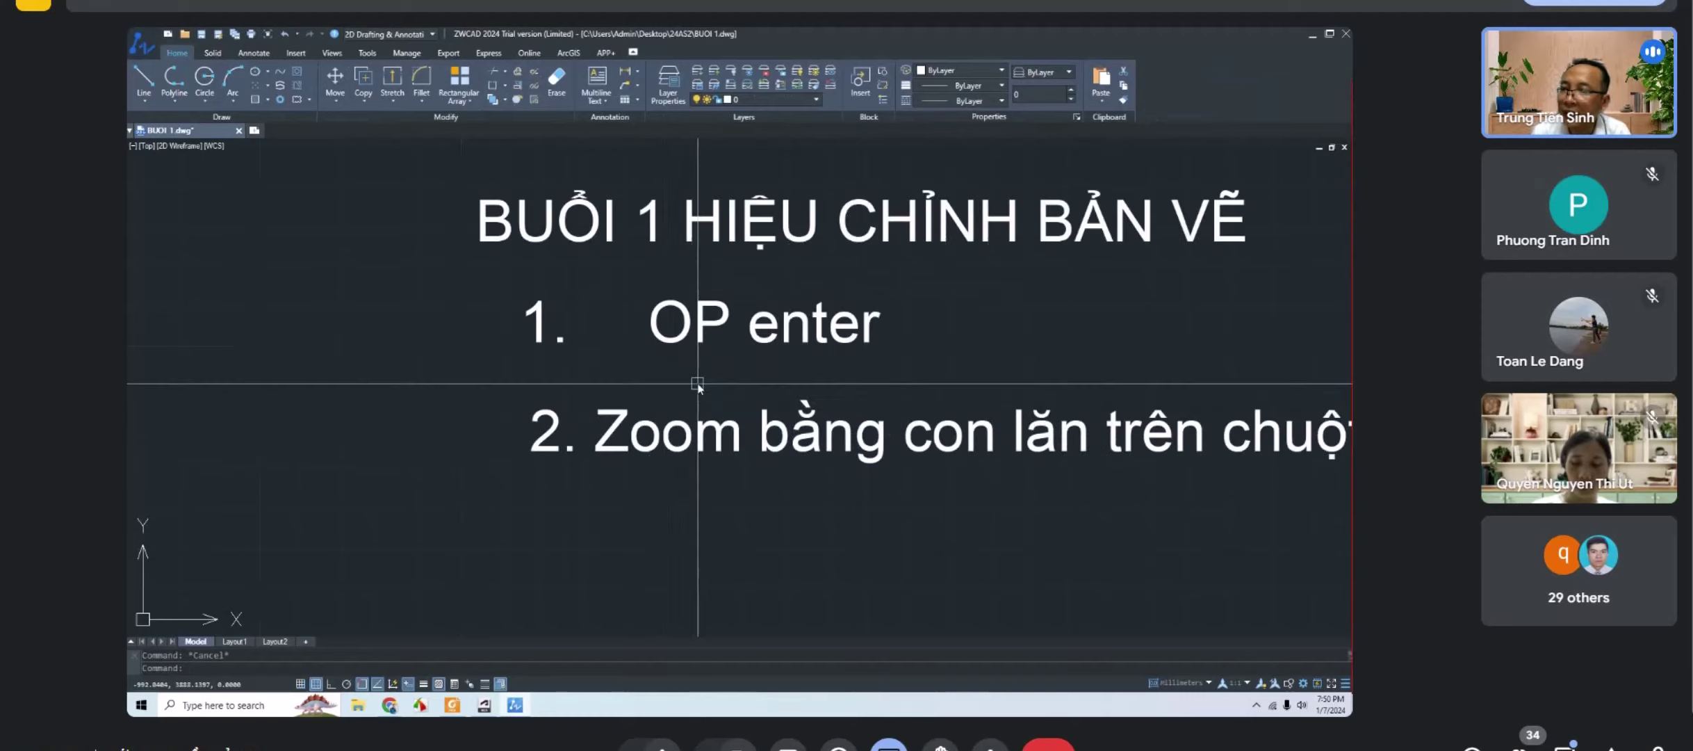
{"action": "scroll", "coordinate": [702, 389], "scroll_direction": "down", "scroll_amount": 1}
{"action": "scroll", "coordinate": [716, 348], "scroll_direction": "down", "scroll_amount": 3}
{"action": "scroll", "coordinate": [716, 341], "scroll_direction": "up", "scroll_amount": 3}
{"action": "scroll", "coordinate": [714, 327], "scroll_direction": "down", "scroll_amount": 2}
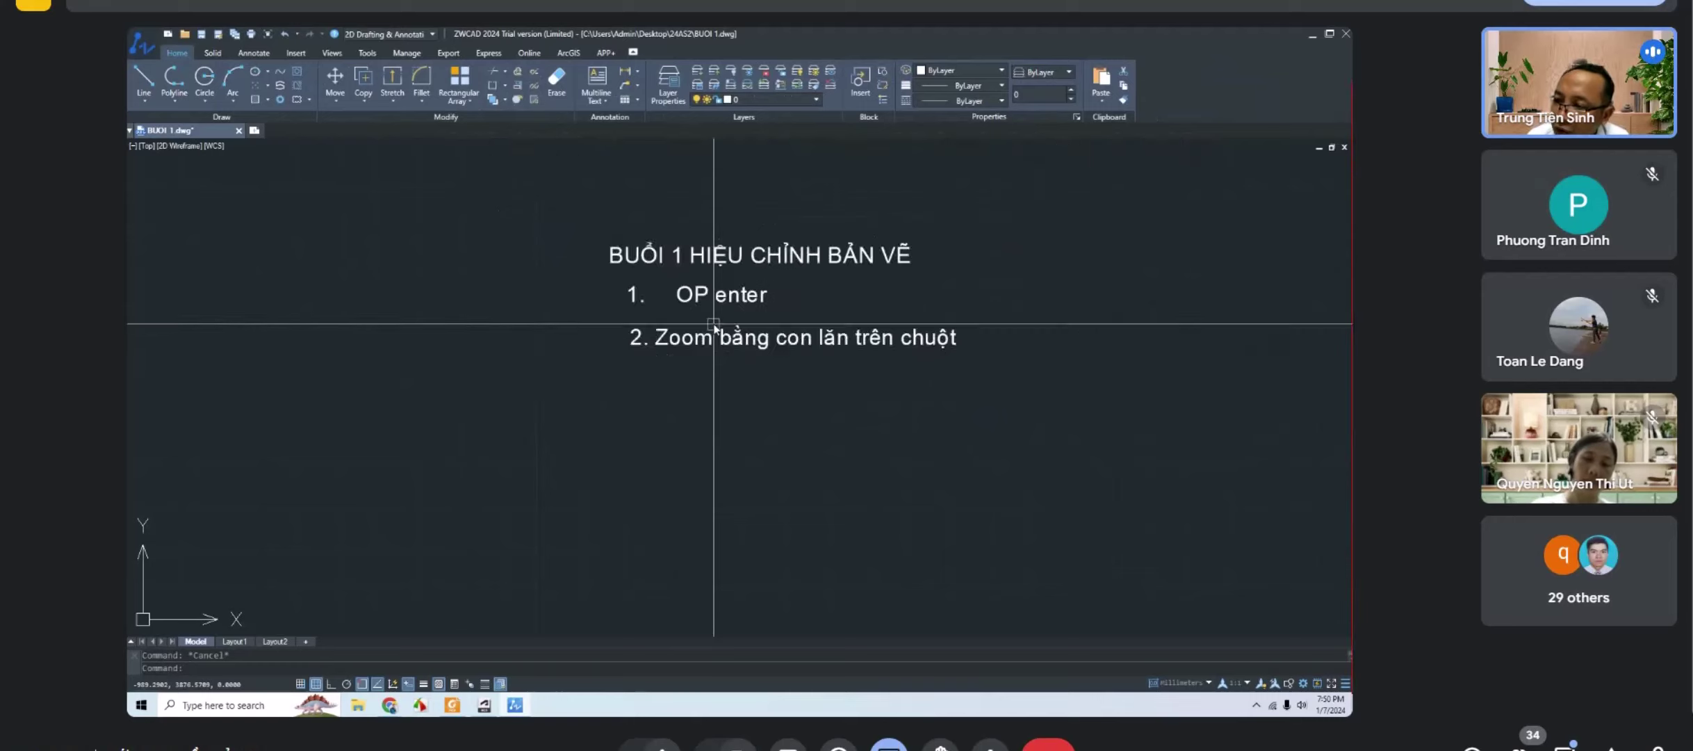
{"action": "middle_click_drag", "start_coordinate": [714, 324], "coordinate": [624, 363]}
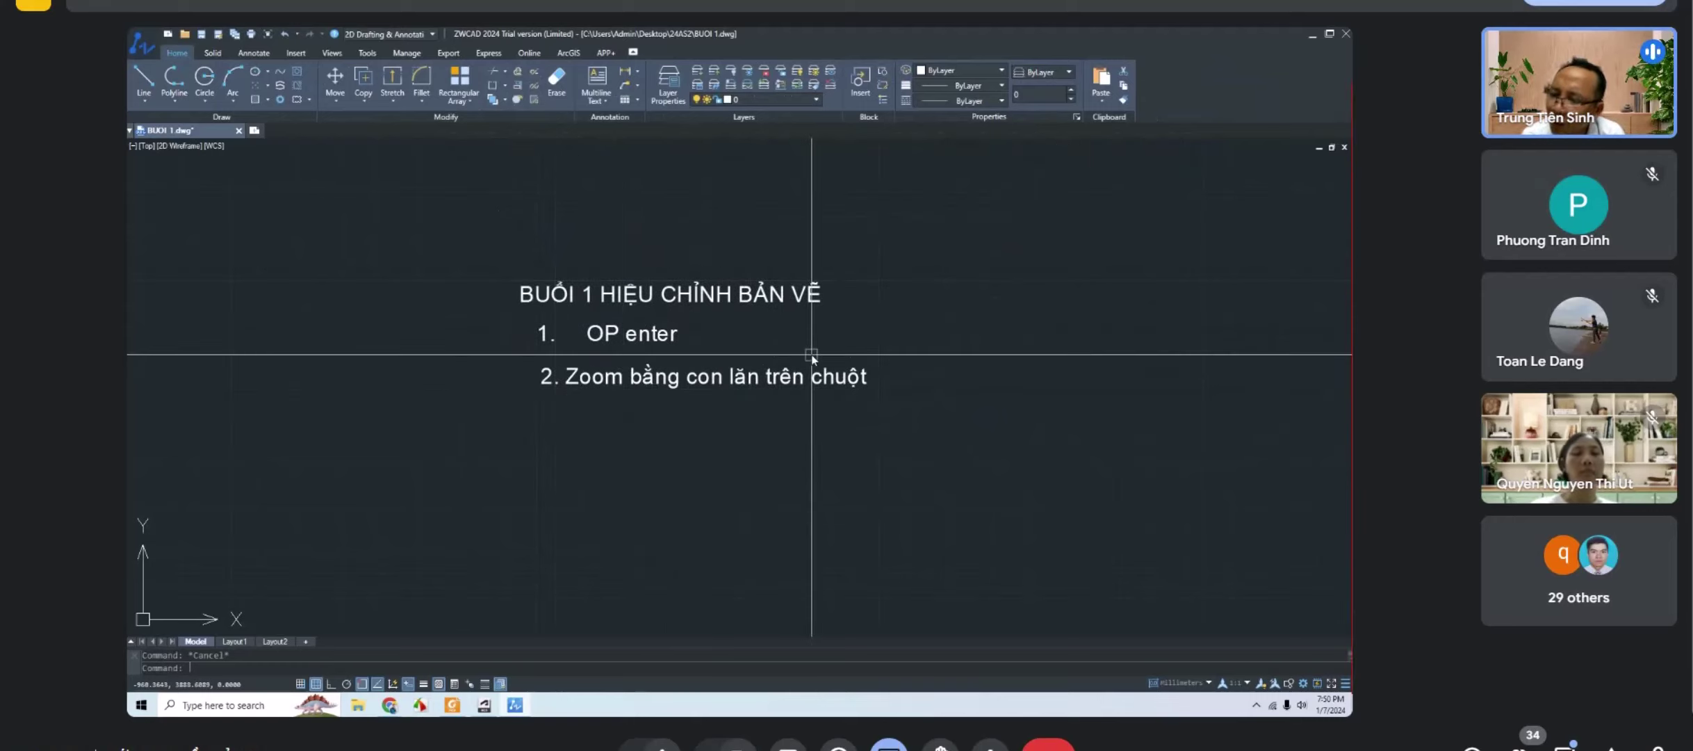
{"action": "mouse_move", "coordinate": [851, 321]}
{"action": "middle_mouse_down"}
{"action": "mouse_move", "coordinate": [628, 329]}
{"action": "mouse_move", "coordinate": [693, 319]}
{"action": "mouse_move", "coordinate": [646, 316]}
{"action": "mouse_move", "coordinate": [679, 328]}
{"action": "mouse_move", "coordinate": [590, 340]}
{"action": "mouse_move", "coordinate": [991, 351]}
{"action": "mouse_move", "coordinate": [741, 354]}
{"action": "mouse_move", "coordinate": [892, 343]}
{"action": "mouse_move", "coordinate": [881, 329]}
{"action": "mouse_move", "coordinate": [873, 362]}
{"action": "mouse_move", "coordinate": [862, 351]}
{"action": "mouse_move", "coordinate": [892, 343]}
{"action": "mouse_move", "coordinate": [1183, 323]}
{"action": "mouse_move", "coordinate": [1236, 341]}
{"action": "mouse_move", "coordinate": [862, 365]}
{"action": "mouse_move", "coordinate": [1183, 384]}
{"action": "mouse_move", "coordinate": [744, 315]}
{"action": "middle_mouse_up"}
{"action": "scroll", "coordinate": [744, 314], "scroll_direction": "down", "scroll_amount": 1}
{"action": "scroll", "coordinate": [944, 317], "scroll_direction": "up", "scroll_amount": 1}
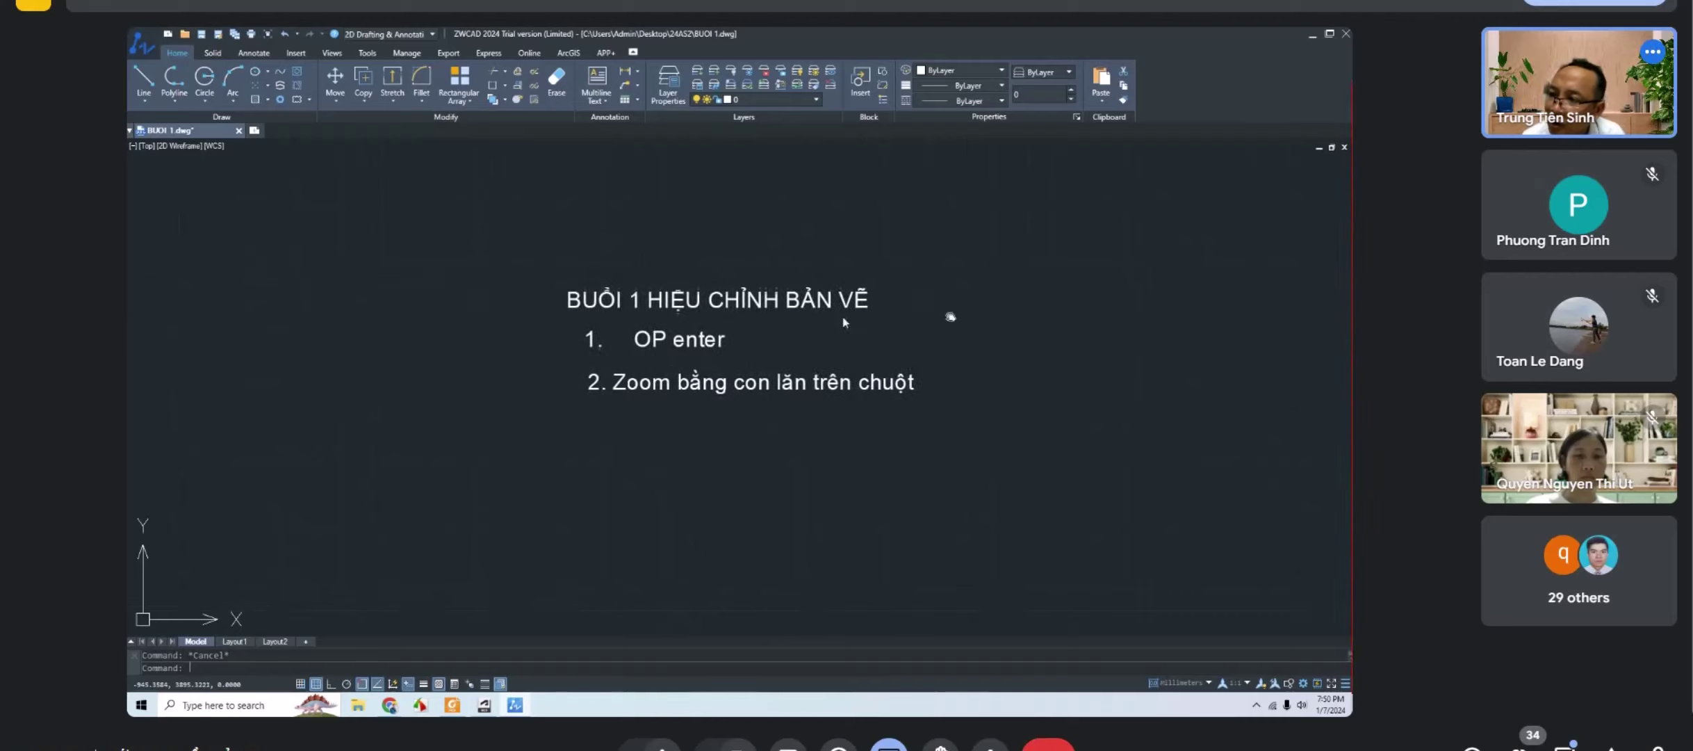
{"action": "scroll", "coordinate": [878, 329], "scroll_direction": "up", "scroll_amount": 1}
{"action": "scroll", "coordinate": [898, 333], "scroll_direction": "down", "scroll_amount": 1}
{"action": "scroll", "coordinate": [898, 334], "scroll_direction": "down", "scroll_amount": 5}
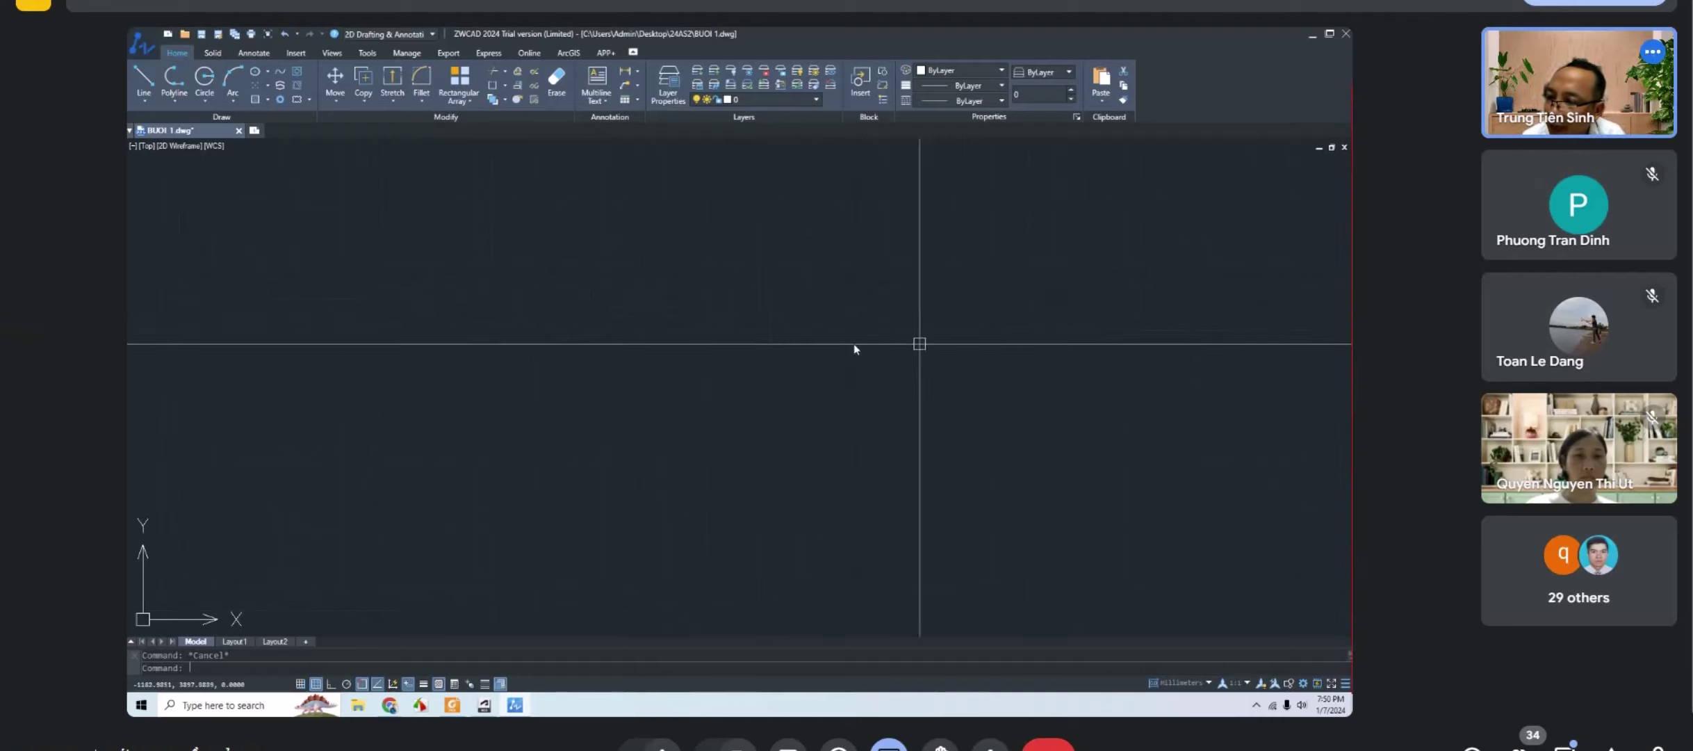
{"action": "scroll", "coordinate": [862, 345], "scroll_direction": "up", "scroll_amount": 5}
{"action": "mouse_move", "coordinate": [991, 359]}
{"action": "middle_mouse_down"}
{"action": "mouse_move", "coordinate": [566, 371]}
{"action": "mouse_move", "coordinate": [813, 347]}
{"action": "middle_mouse_up"}
{"action": "scroll", "coordinate": [445, 334], "scroll_direction": "up", "scroll_amount": 3}
{"action": "scroll", "coordinate": [487, 347], "scroll_direction": "down", "scroll_amount": 2}
{"action": "scroll", "coordinate": [626, 319], "scroll_direction": "up", "scroll_amount": 4}
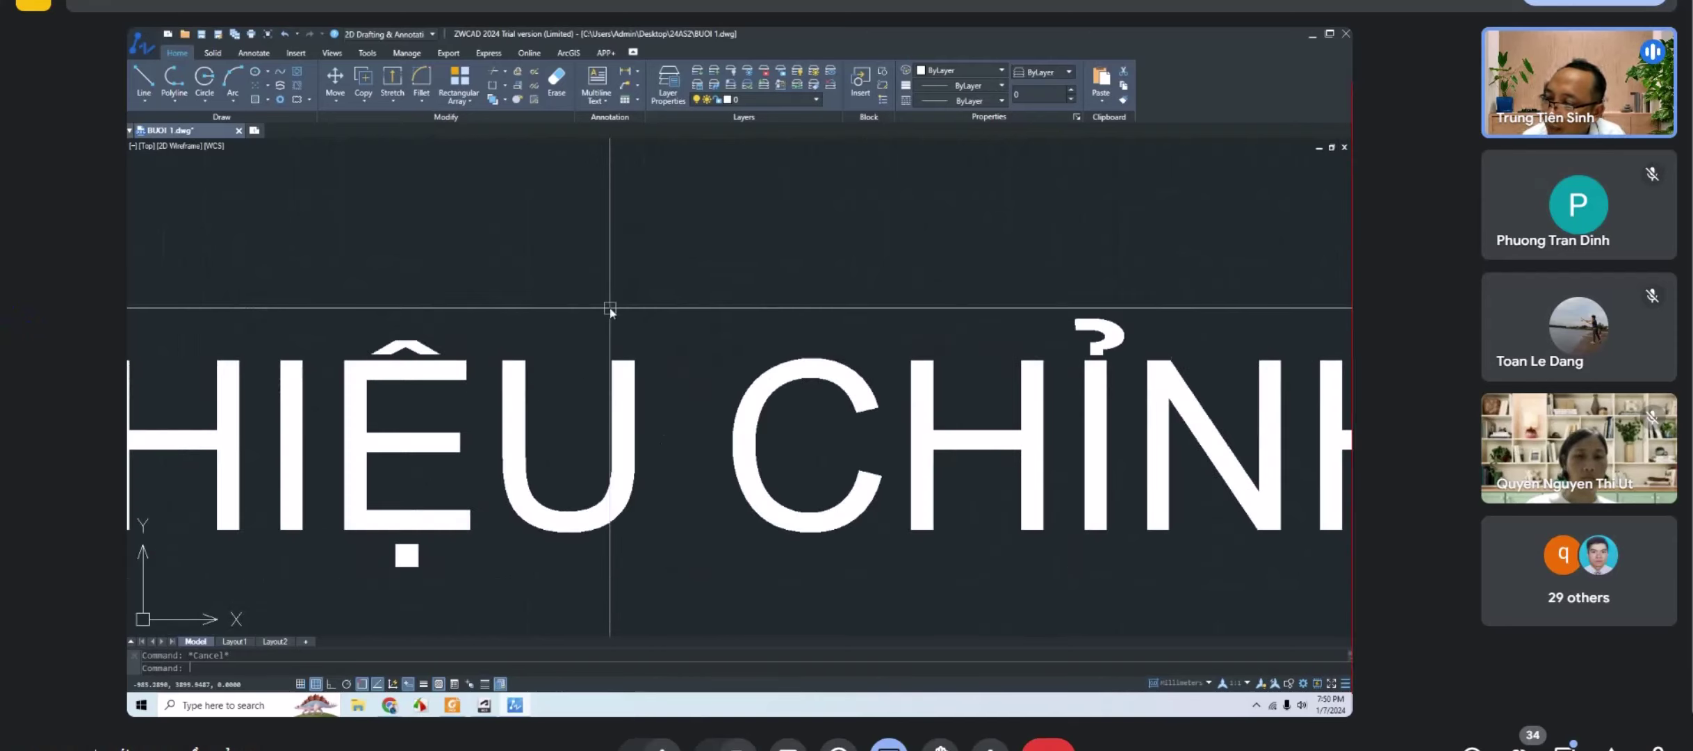
Pan across the enlarged HIỆU CHỈNH BẢN VẼ title, then zoom until the three notes fill the view.
{"action": "mouse_move", "coordinate": [610, 310]}
{"action": "middle_mouse_down"}
{"action": "mouse_move", "coordinate": [862, 303]}
{"action": "mouse_move", "coordinate": [994, 325]}
{"action": "middle_mouse_up"}
{"action": "scroll", "coordinate": [840, 378], "scroll_direction": "up", "scroll_amount": 3}
{"action": "middle_click_drag", "start_coordinate": [839, 378], "coordinate": [835, 285]}
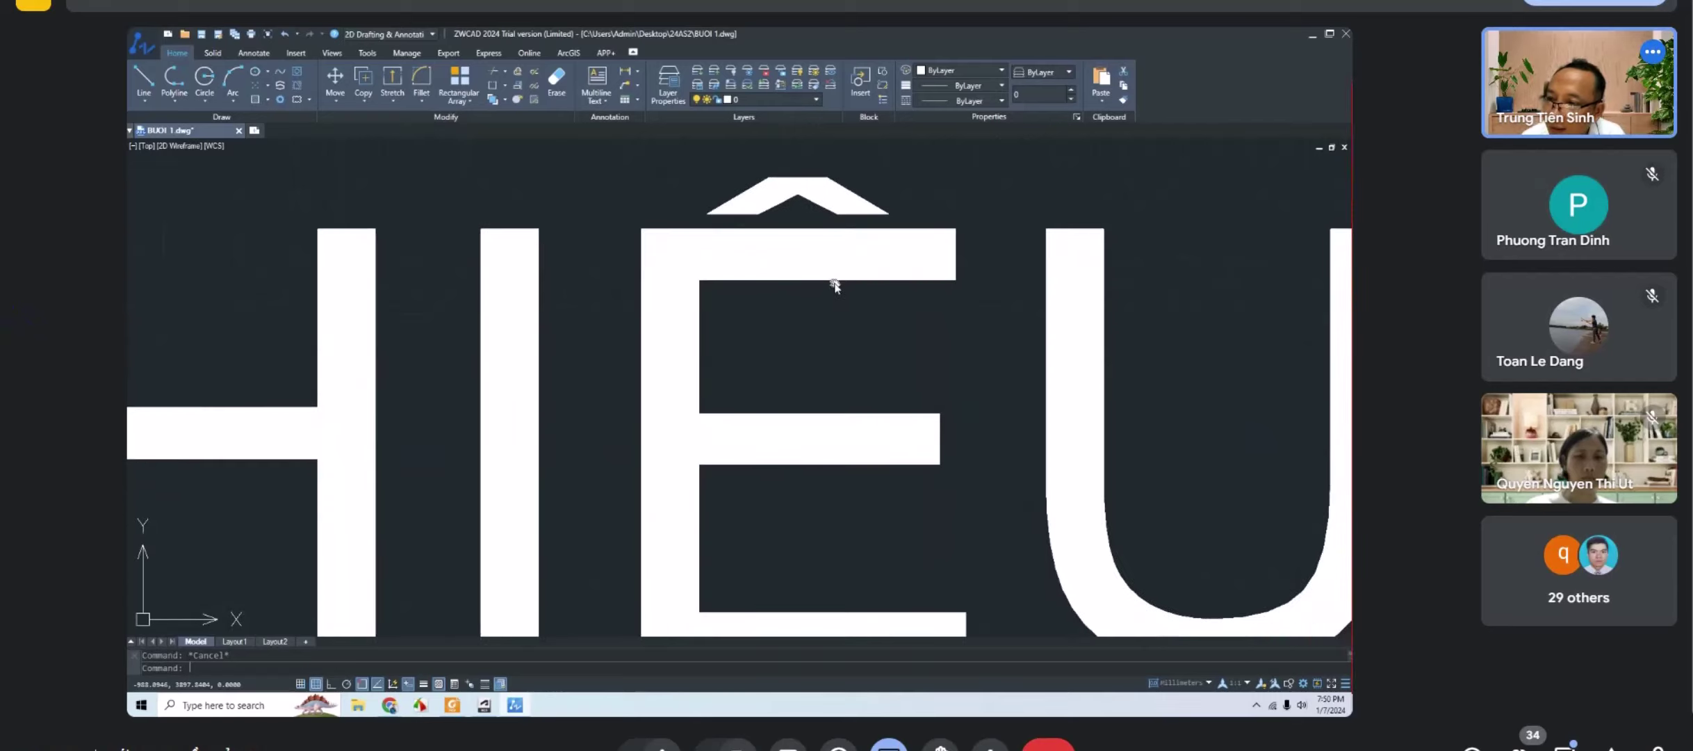
{"action": "scroll", "coordinate": [834, 286], "scroll_direction": "down", "scroll_amount": 5}
{"action": "mouse_move", "coordinate": [834, 417]}
{"action": "middle_mouse_down"}
{"action": "mouse_move", "coordinate": [971, 332]}
{"action": "mouse_move", "coordinate": [746, 344]}
{"action": "middle_mouse_up"}
{"action": "scroll", "coordinate": [1012, 357], "scroll_direction": "up", "scroll_amount": 1}
{"action": "middle_click_drag", "start_coordinate": [1043, 367], "coordinate": [885, 367]}
{"action": "scroll", "coordinate": [1089, 379], "scroll_direction": "down", "scroll_amount": 3}
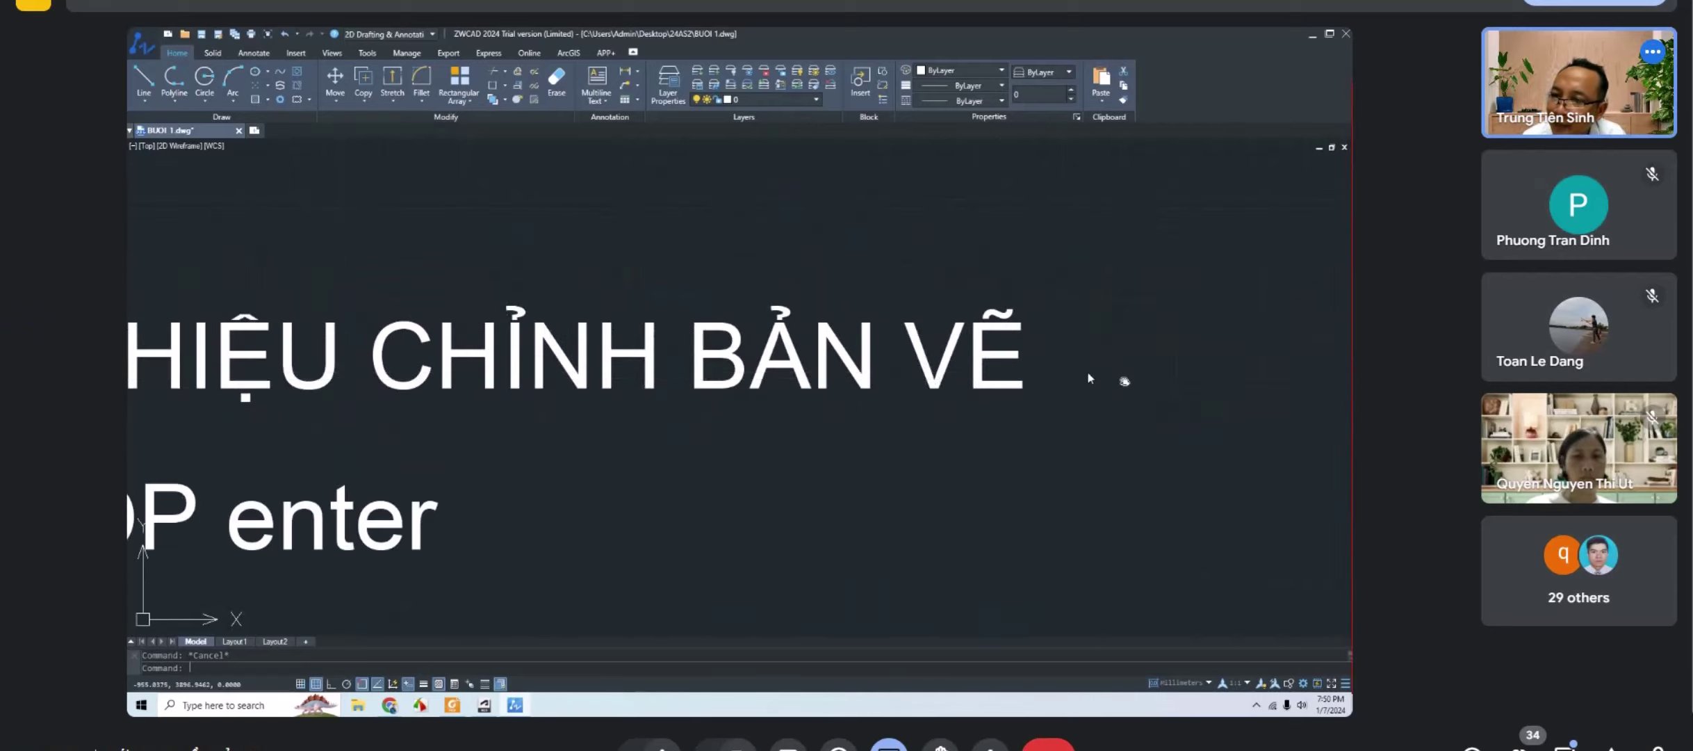
{"action": "scroll", "coordinate": [1090, 378], "scroll_direction": "down", "scroll_amount": 2}
{"action": "scroll", "coordinate": [1051, 352], "scroll_direction": "down", "scroll_amount": 2}
{"action": "scroll", "coordinate": [967, 367], "scroll_direction": "up", "scroll_amount": 2}
{"action": "scroll", "coordinate": [958, 334], "scroll_direction": "up", "scroll_amount": 1}
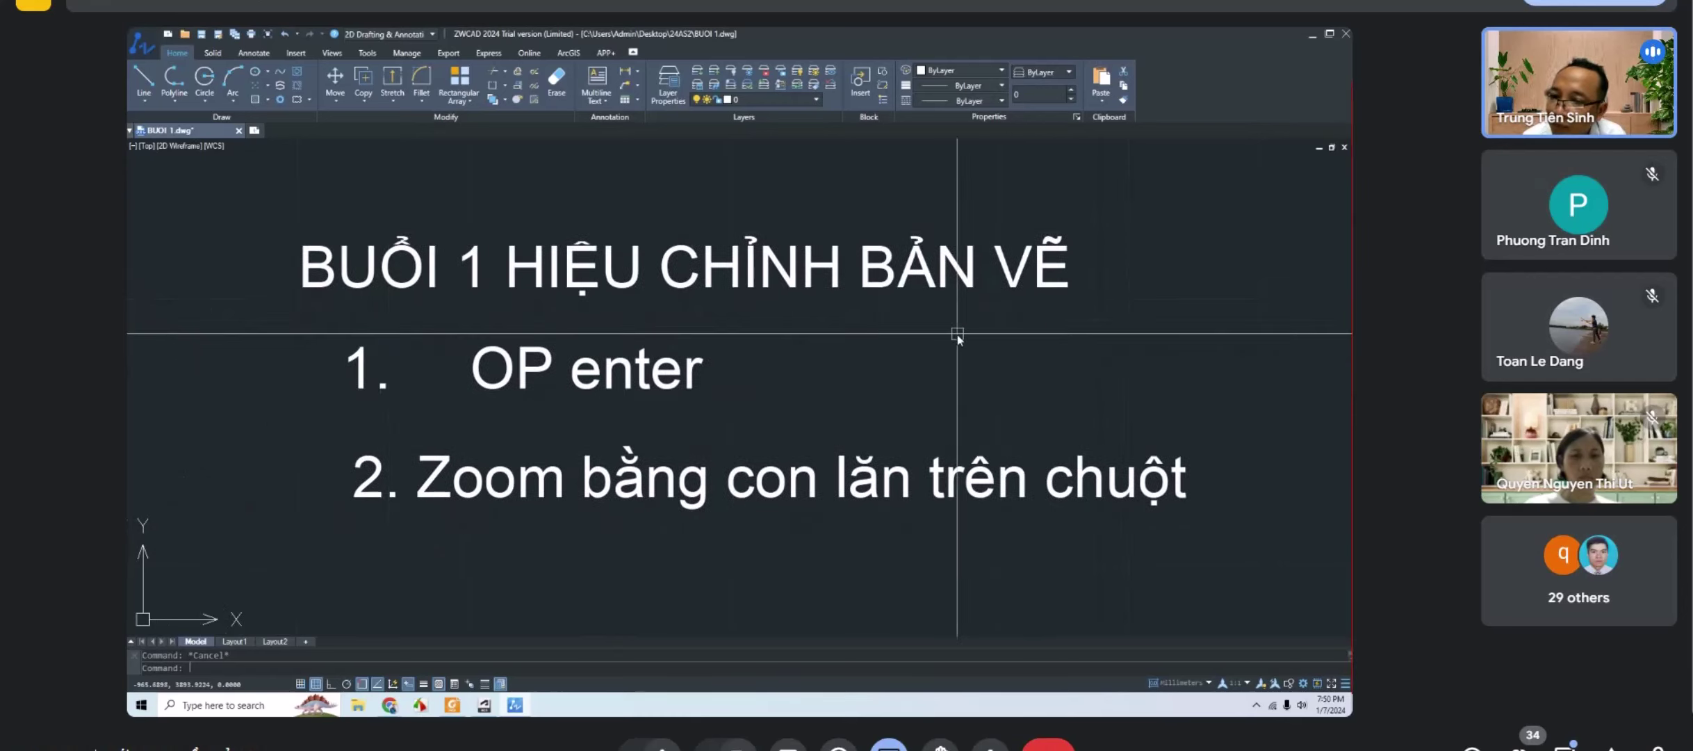
{"action": "scroll", "coordinate": [958, 335], "scroll_direction": "down", "scroll_amount": 2}
Duplicate the second note item directly below itself.
{"action": "double_click", "coordinate": [1063, 419]}
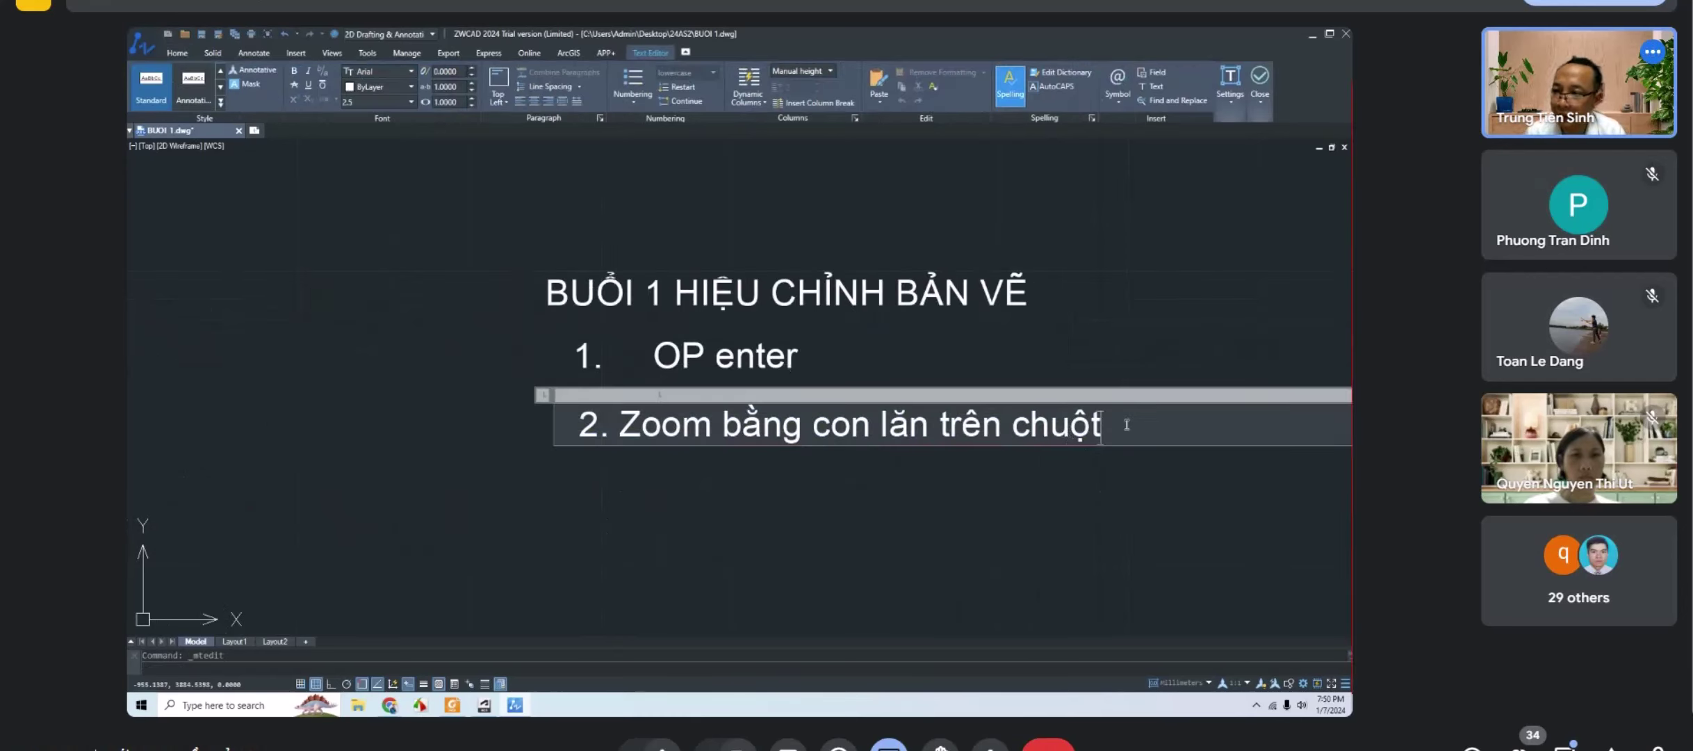
{"action": "left_click", "coordinate": [1100, 465]}
{"action": "left_click", "coordinate": [971, 422]}
{"action": "type", "text": "m"}
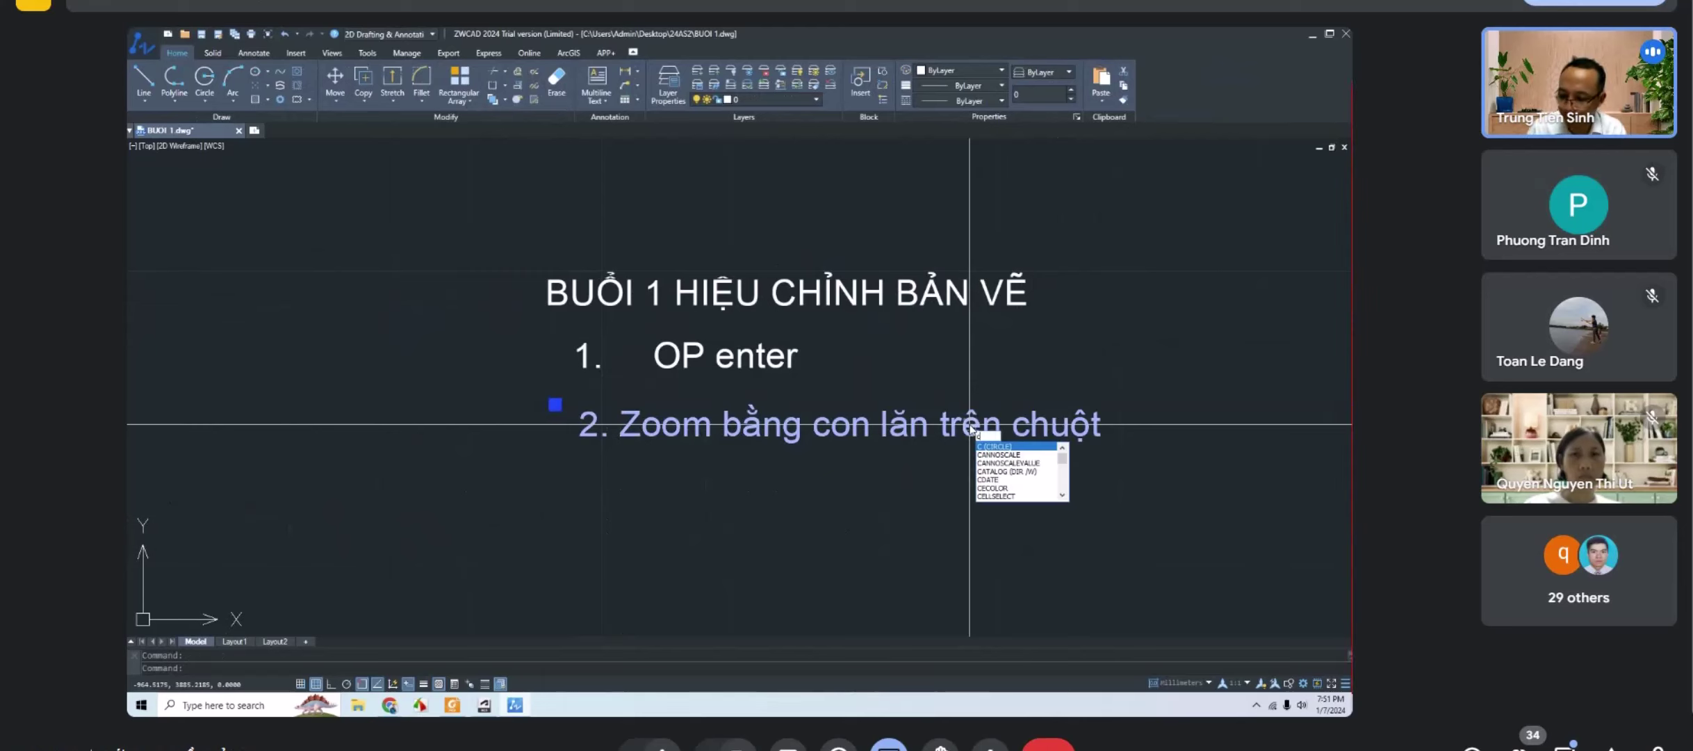
{"action": "key", "text": "Return"}
{"action": "left_click", "coordinate": [952, 429]}
{"action": "left_click", "coordinate": [951, 500]}
{"action": "key", "text": "Escape"}
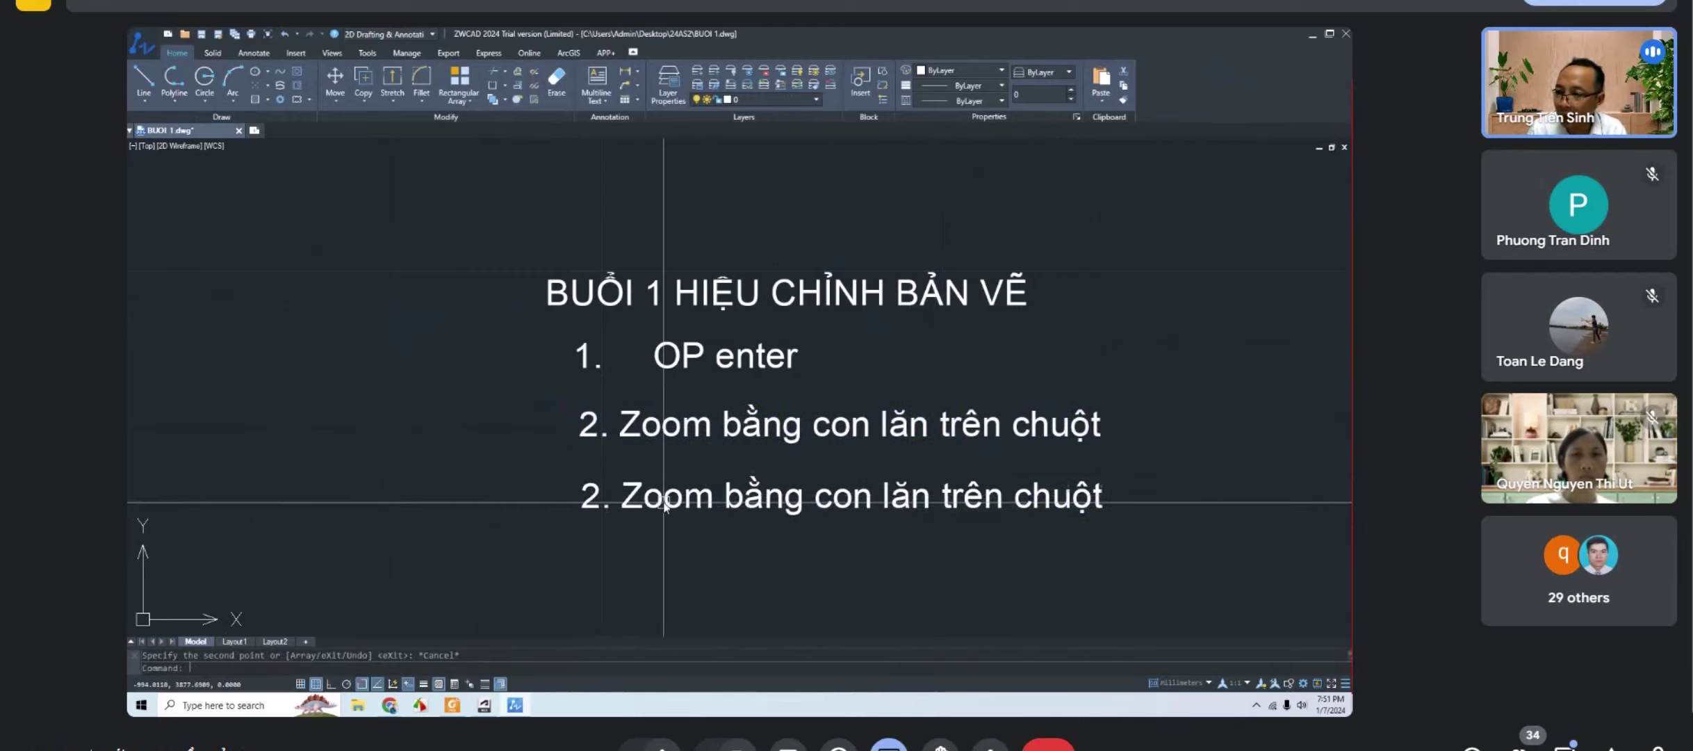
Edit the duplicated line to read '3. Pan'.
{"action": "double_click", "coordinate": [591, 498]}
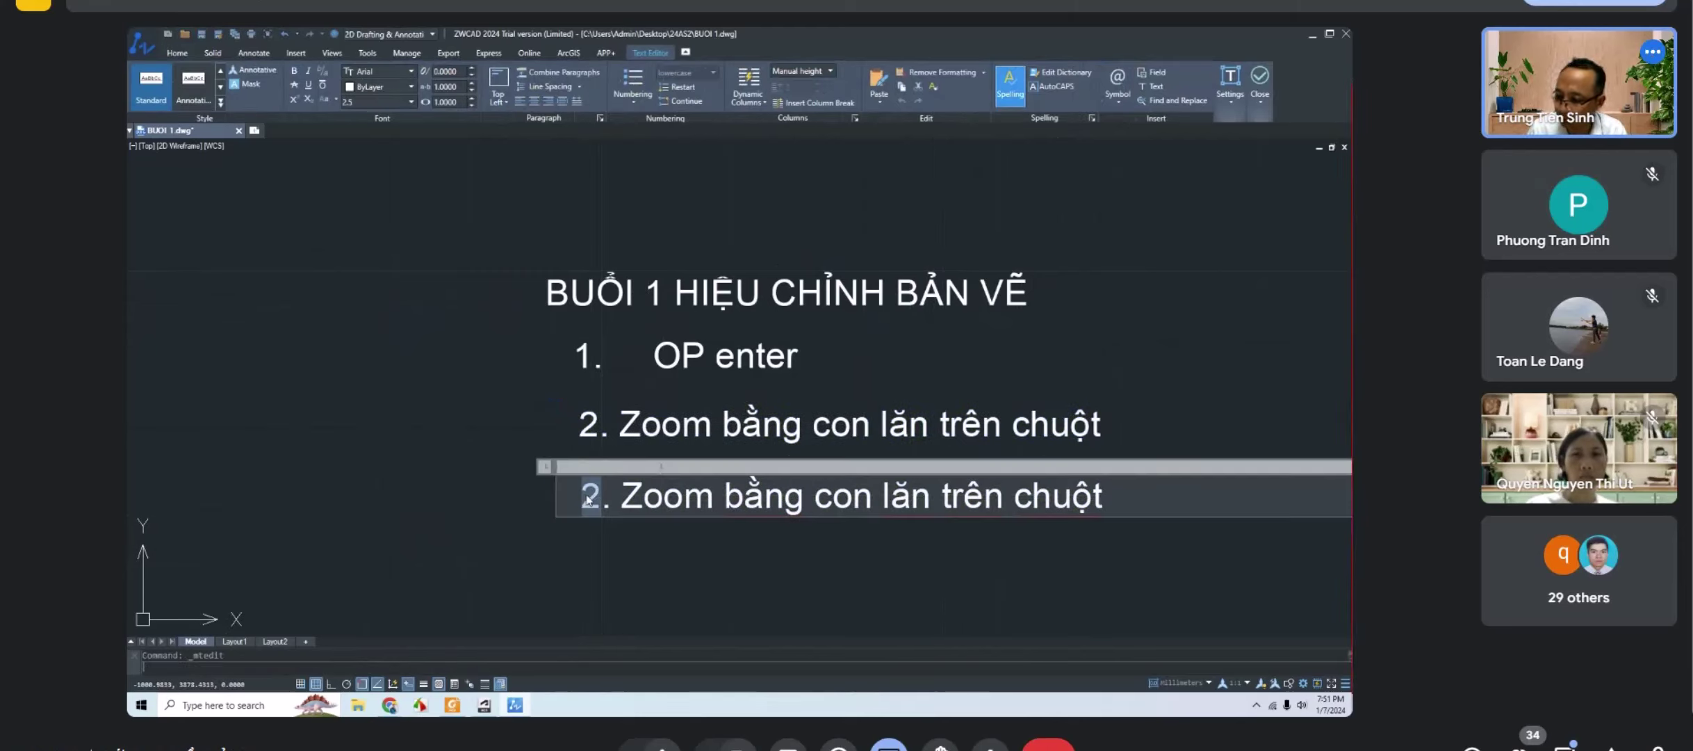
{"action": "type", "text": "3"}
{"action": "left_click_drag", "start_coordinate": [620, 495], "coordinate": [1138, 495]}
{"action": "type", "text": "Pan"}
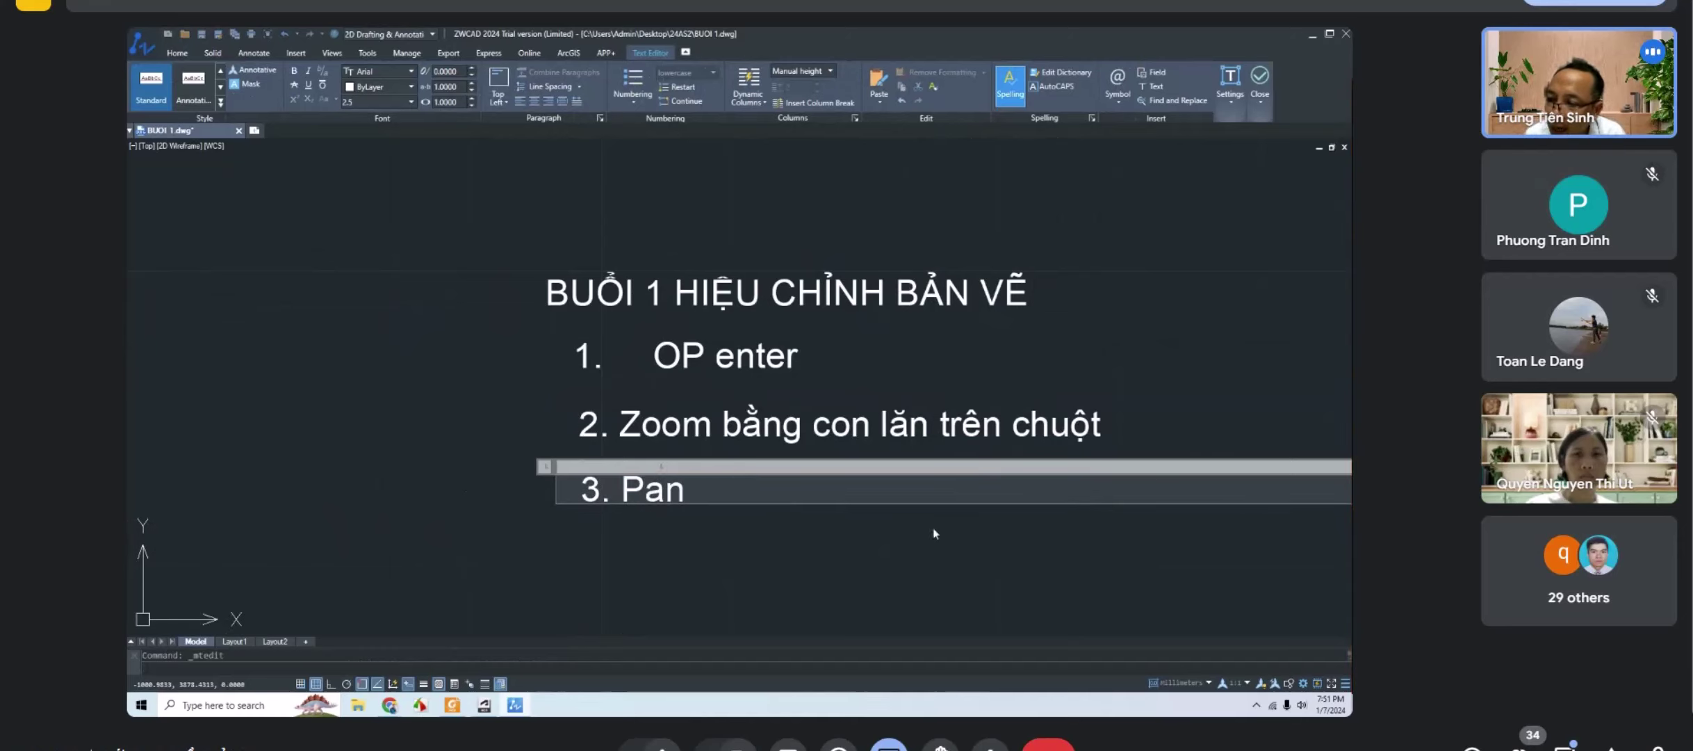
{"action": "left_click", "coordinate": [904, 538]}
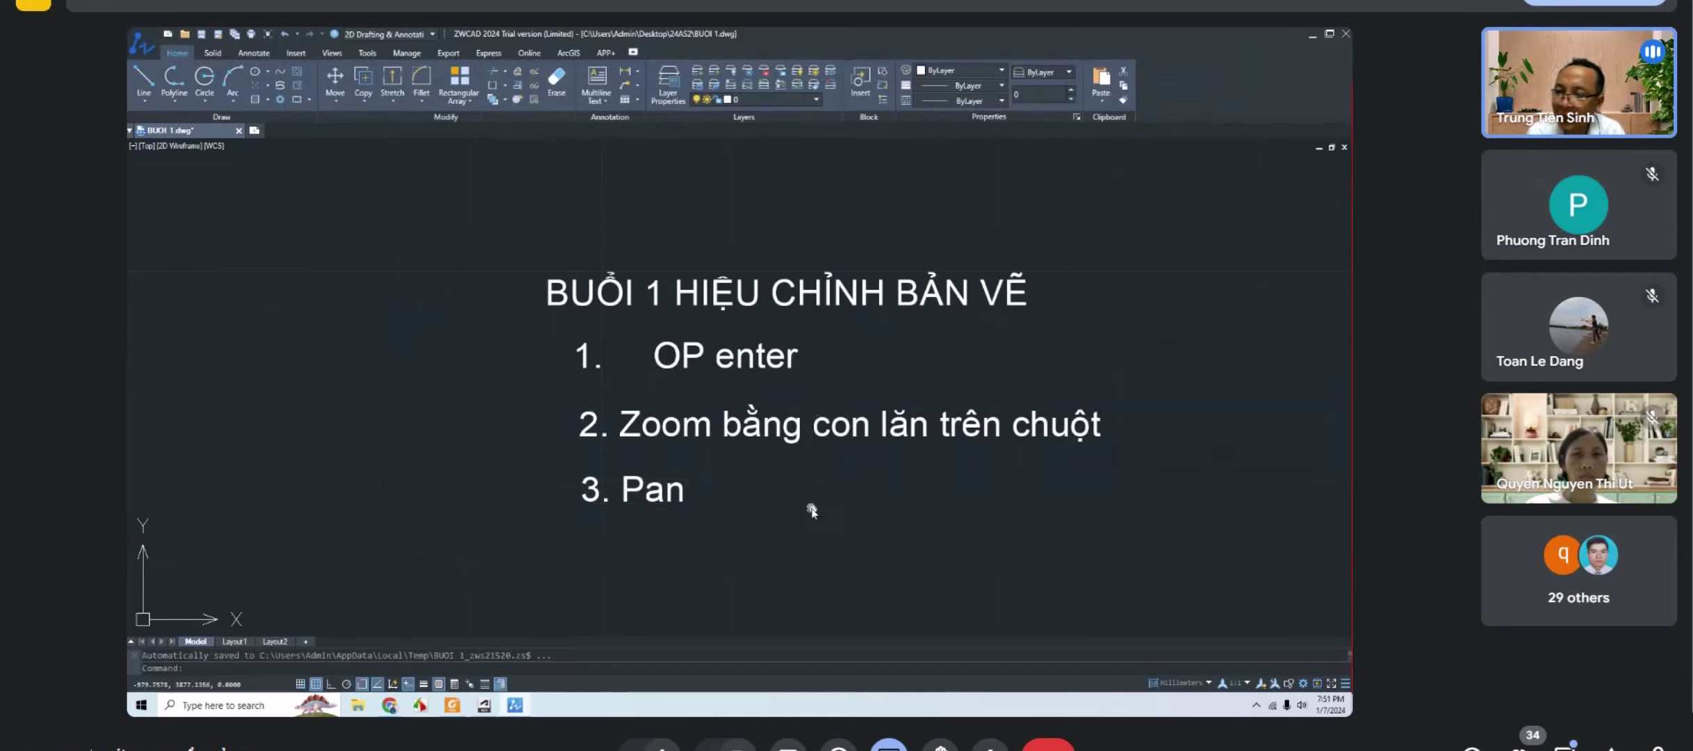
{"action": "mouse_move", "coordinate": [805, 513]}
{"action": "middle_mouse_down"}
{"action": "mouse_move", "coordinate": [805, 463]}
{"action": "mouse_move", "coordinate": [757, 504]}
{"action": "mouse_move", "coordinate": [745, 484]}
{"action": "mouse_move", "coordinate": [798, 491]}
{"action": "mouse_move", "coordinate": [732, 476]}
{"action": "middle_mouse_up"}
Copy the BUỔI 1 title to a spot below the notes list.
{"action": "scroll", "coordinate": [733, 476], "scroll_direction": "down", "scroll_amount": 2}
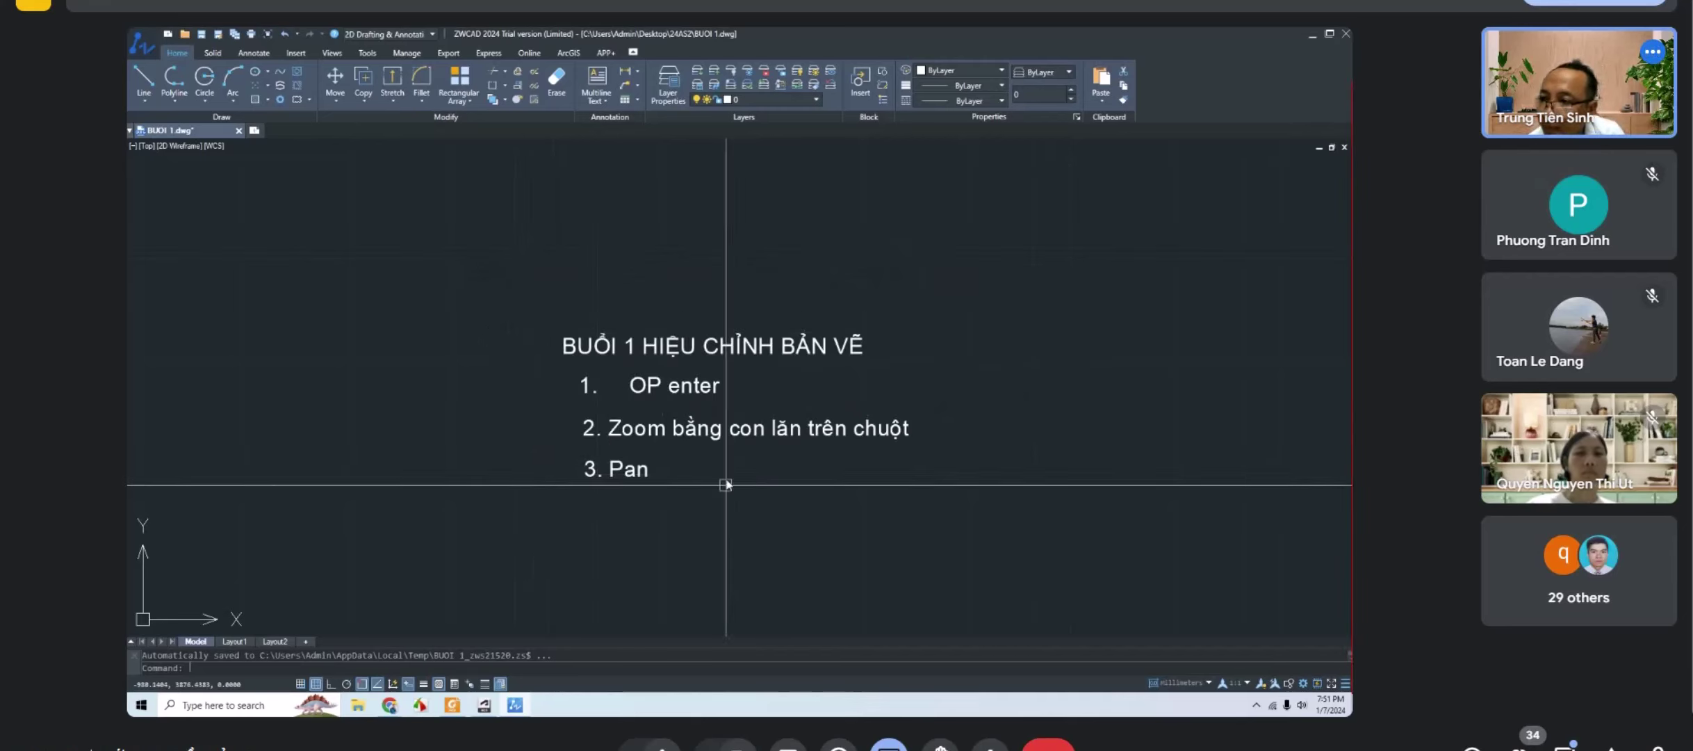
{"action": "left_click", "coordinate": [786, 328]}
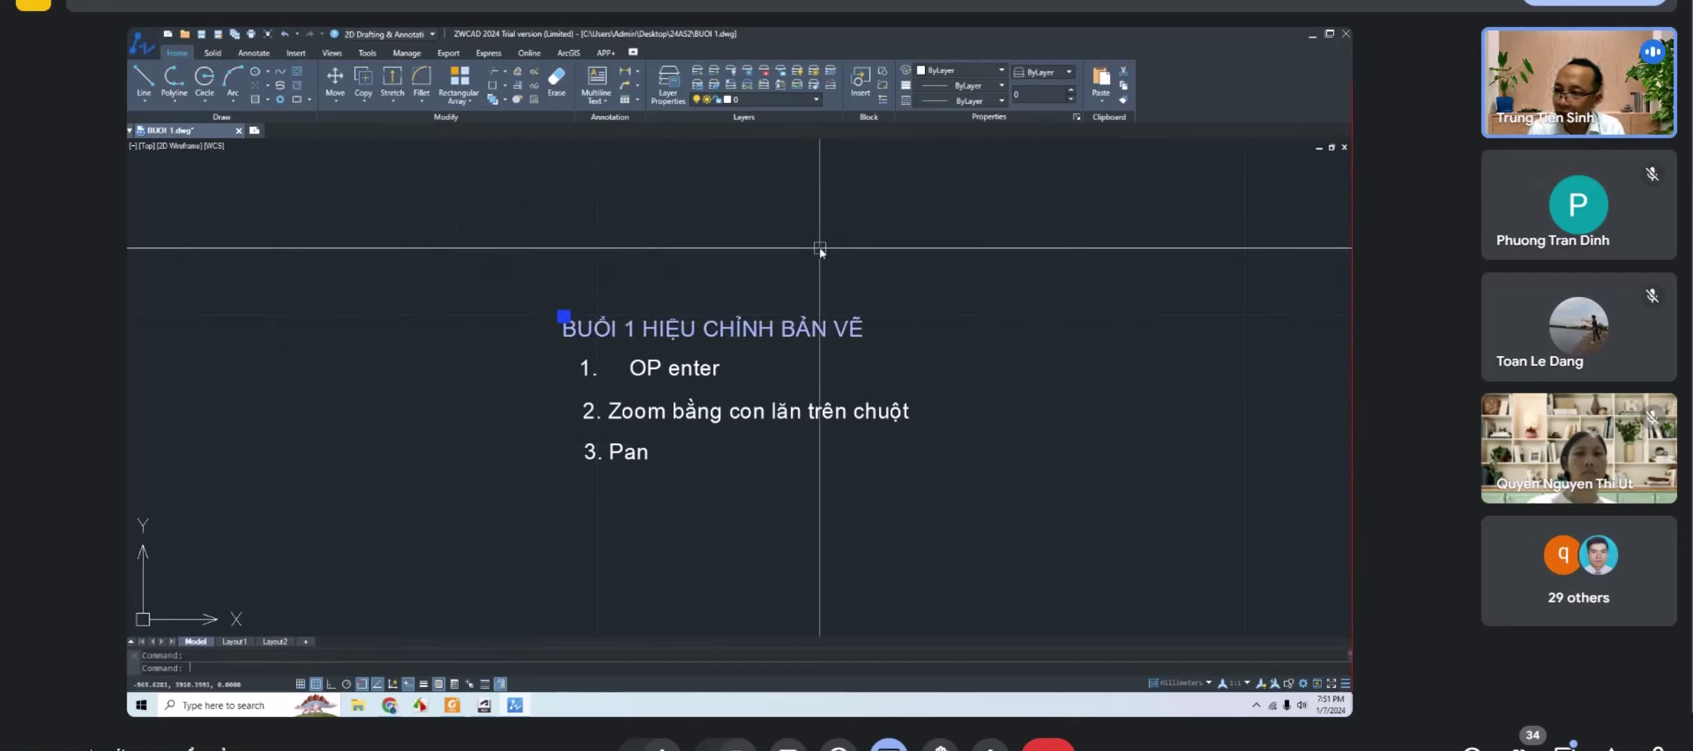
{"action": "type", "text": "co"}
{"action": "key", "text": "Return"}
{"action": "left_click", "coordinate": [899, 328]}
{"action": "middle_click_drag", "start_coordinate": [899, 328], "coordinate": [907, 267]}
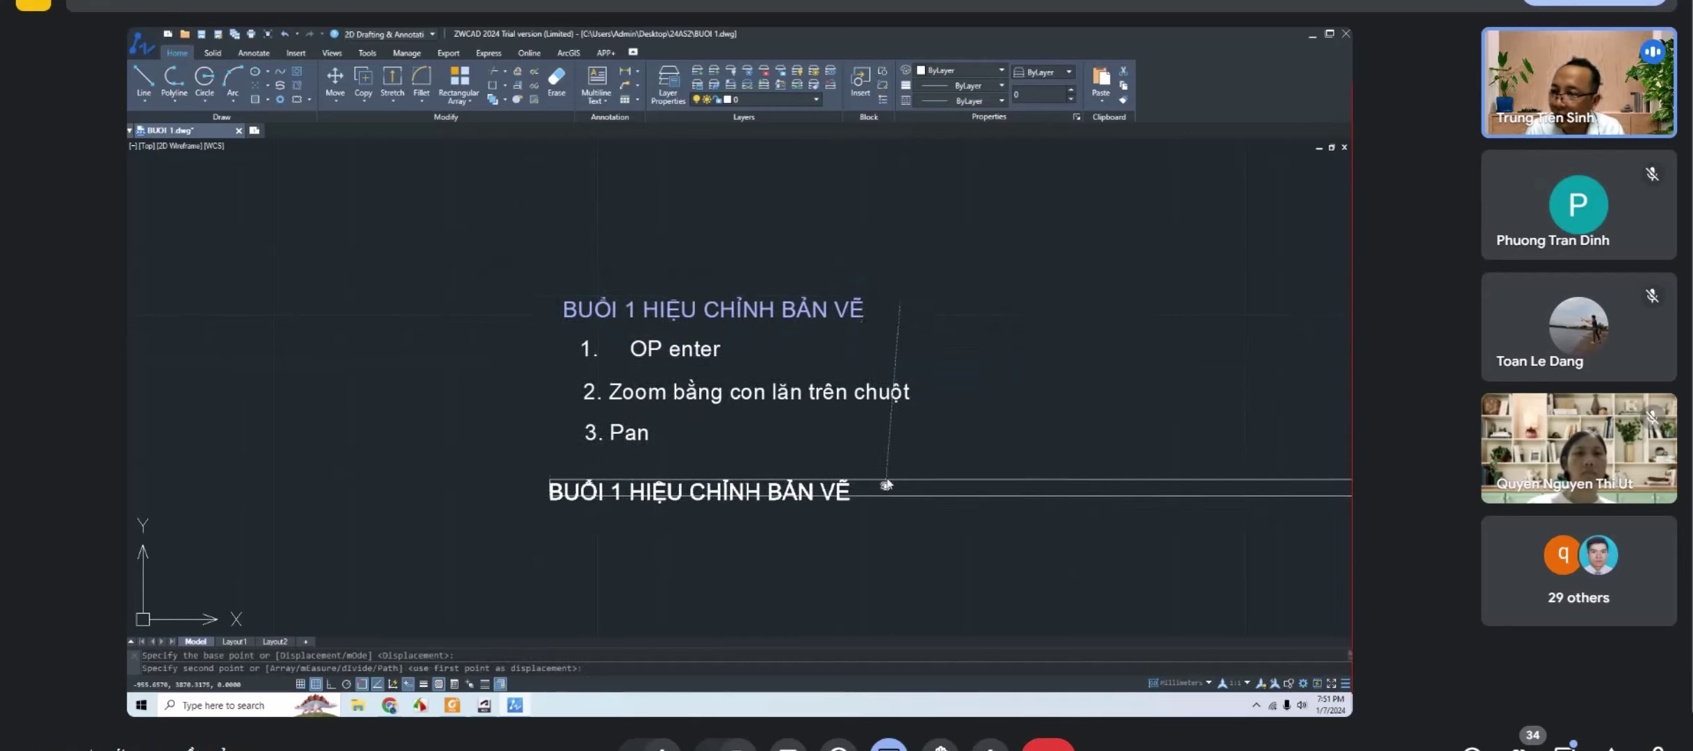
{"action": "left_click", "coordinate": [896, 447]}
{"action": "key", "text": "Escape"}
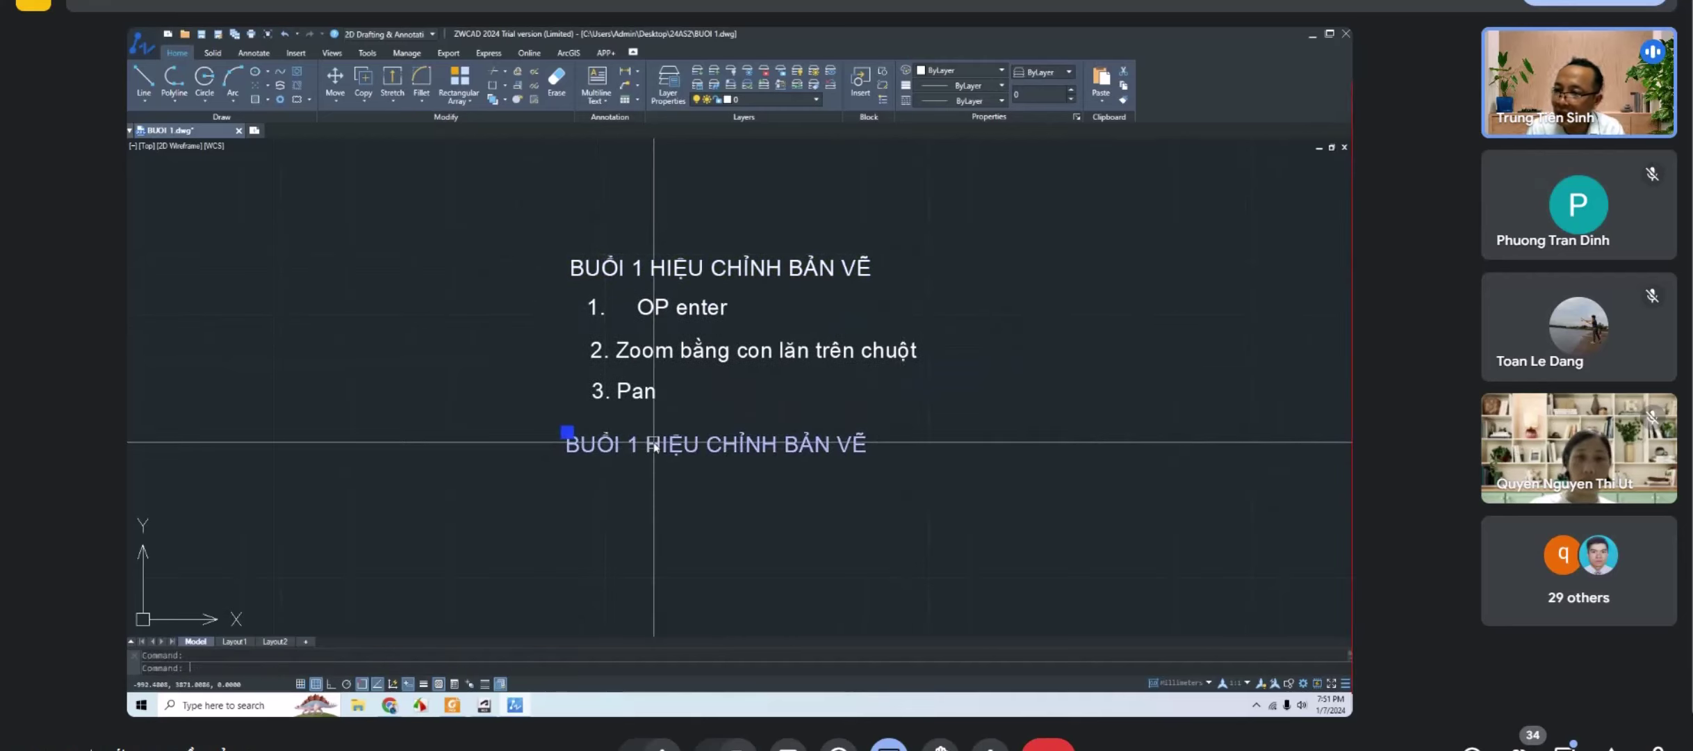
Turn the copied title into a BUỔI 2 paper-size heading ('định dạng khổ giấy').
{"action": "double_click", "coordinate": [633, 445]}
{"action": "type", "text": "2"}
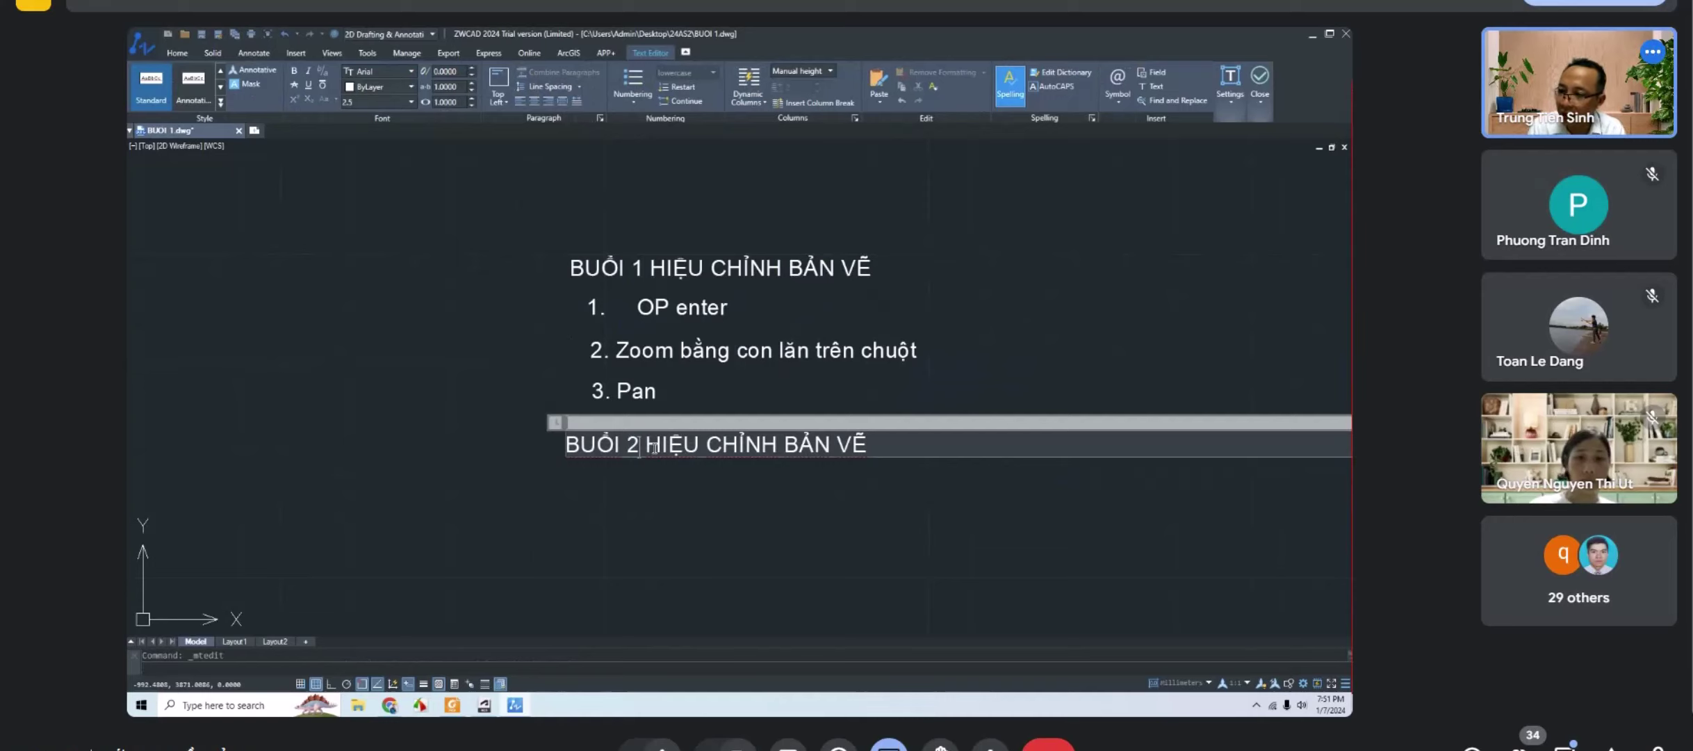
{"action": "left_click_drag", "start_coordinate": [645, 445], "coordinate": [899, 448]}
{"action": "type", "text": "đ"}
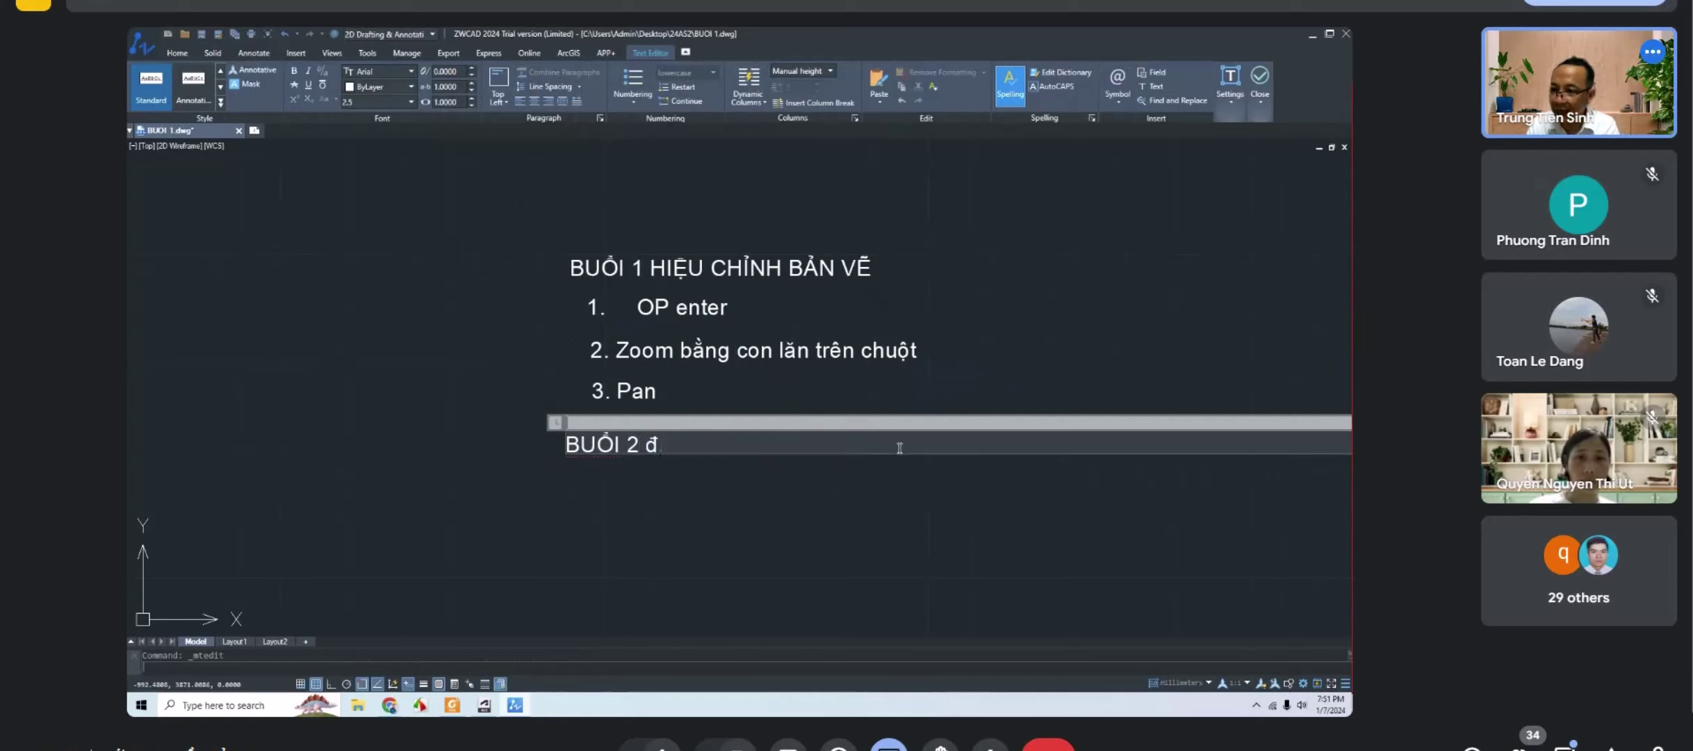
{"action": "type", "text": "inh dạng k"}
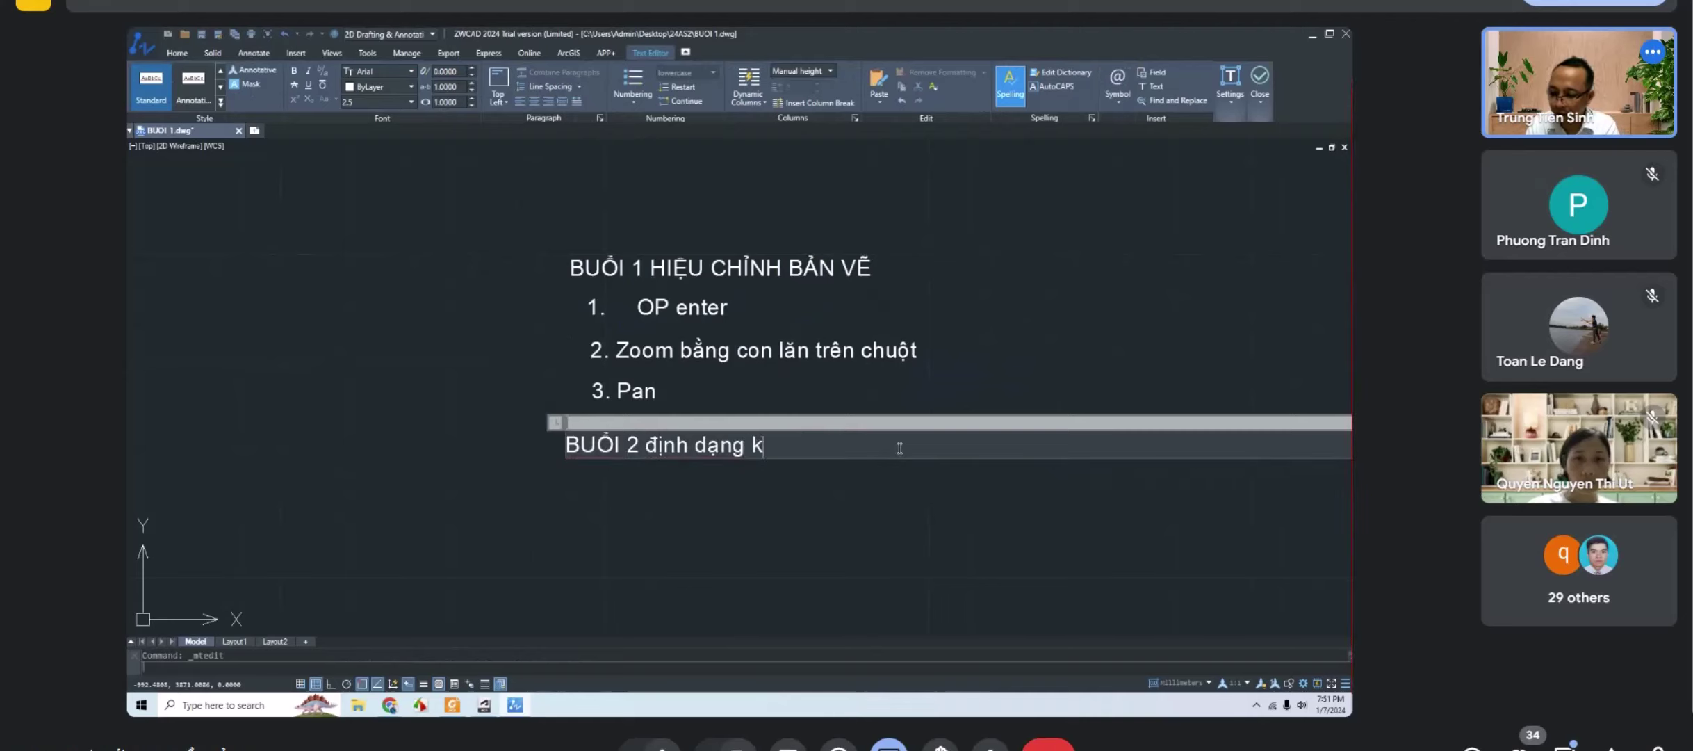
{"action": "type", "text": "r s"}
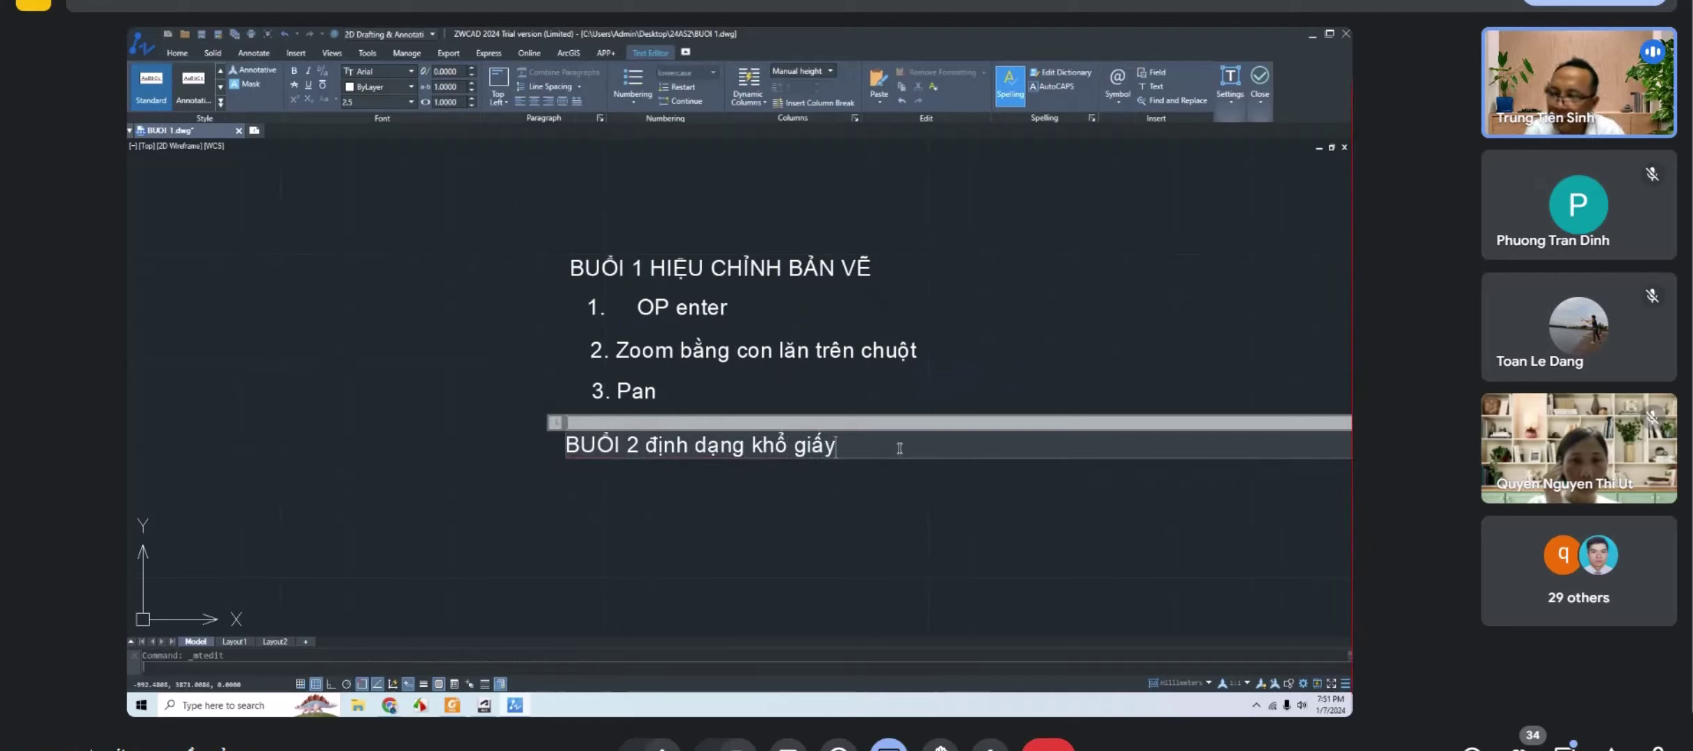
{"action": "left_click", "coordinate": [889, 506]}
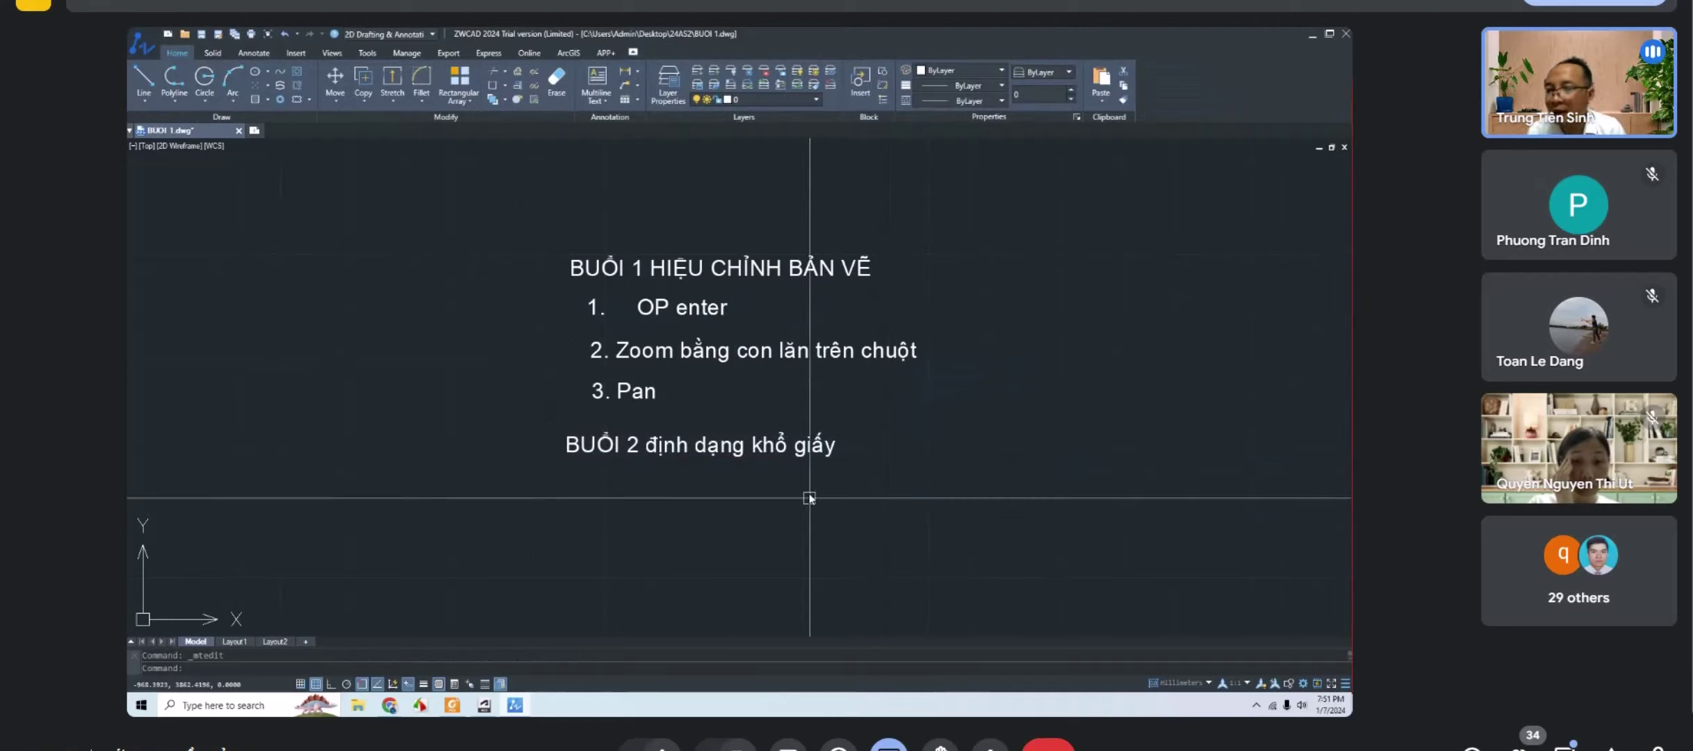
Add 'A4, A3, A1' to the BUỔI 2 heading.
{"action": "left_click", "coordinate": [811, 443]}
{"action": "double_click", "coordinate": [811, 443]}
{"action": "type", "text": "A4, A3, A1"}
{"action": "middle_click_drag", "start_coordinate": [811, 444], "coordinate": [683, 441]}
Copy the 'OP enter' note item beneath the BUỔI 2 heading.
{"action": "type", "text": "co"}
{"action": "key", "text": "Return"}
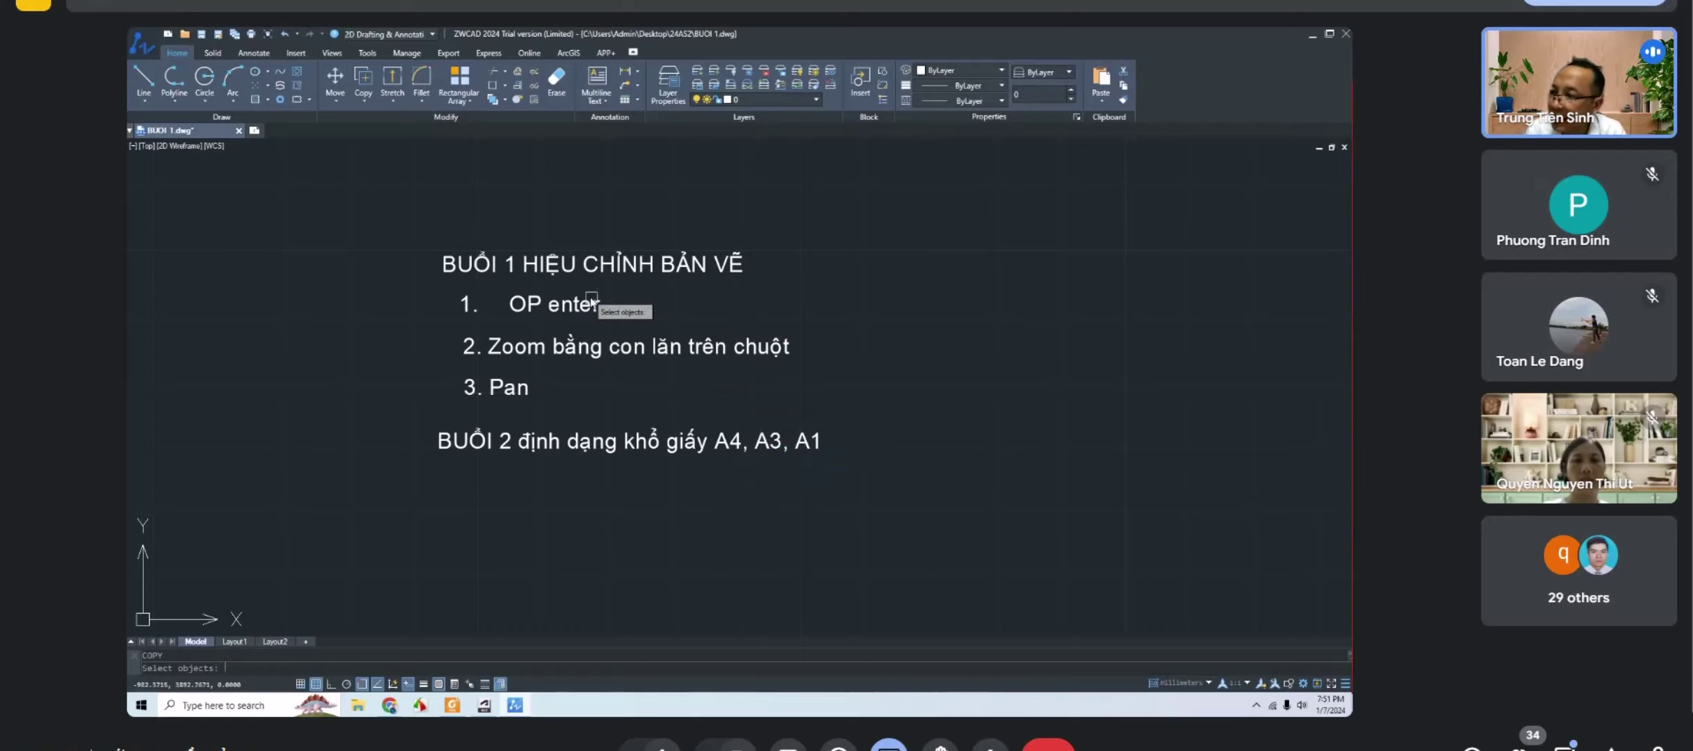
{"action": "left_click", "coordinate": [590, 297]}
{"action": "key", "text": "Return"}
{"action": "left_click", "coordinate": [815, 306]}
{"action": "left_click", "coordinate": [810, 486]}
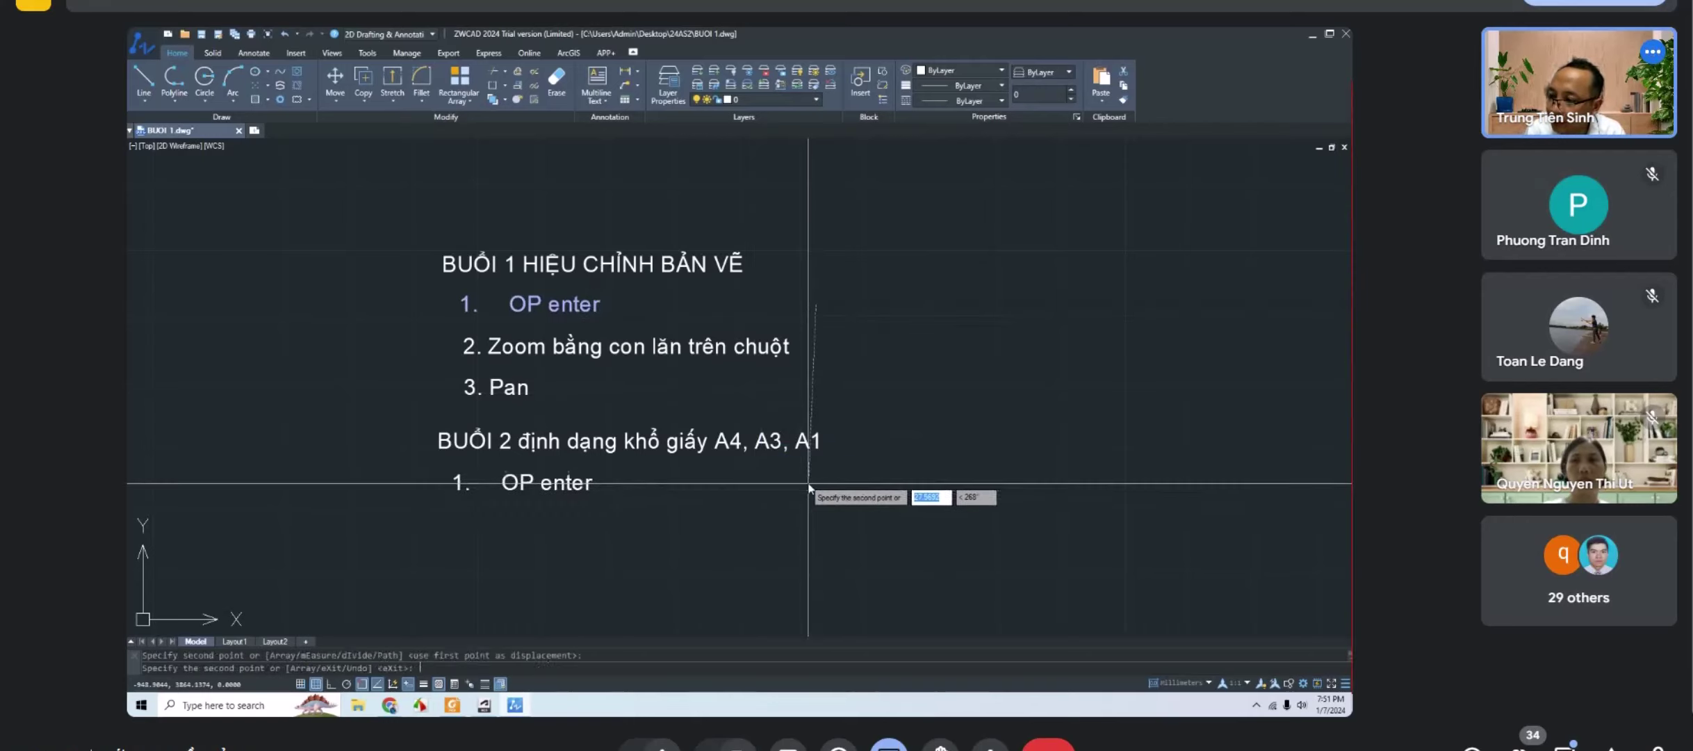
{"action": "key", "text": "Return"}
Change the copied item's text to '1. MVSETUP'.
{"action": "double_click", "coordinate": [549, 483]}
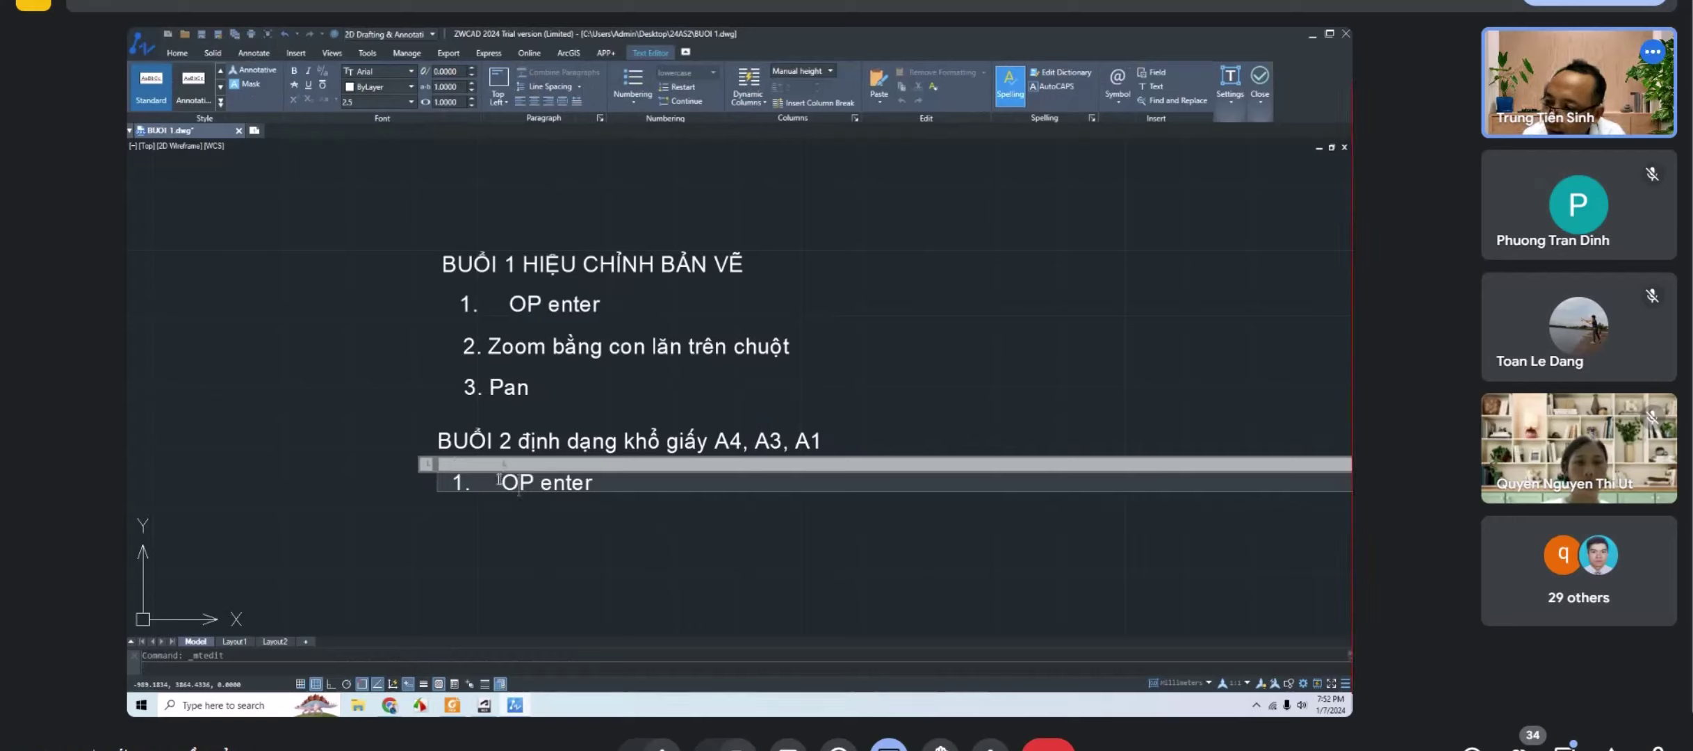
{"action": "left_click_drag", "start_coordinate": [498, 479], "coordinate": [648, 481]}
{"action": "type", "text": "M"}
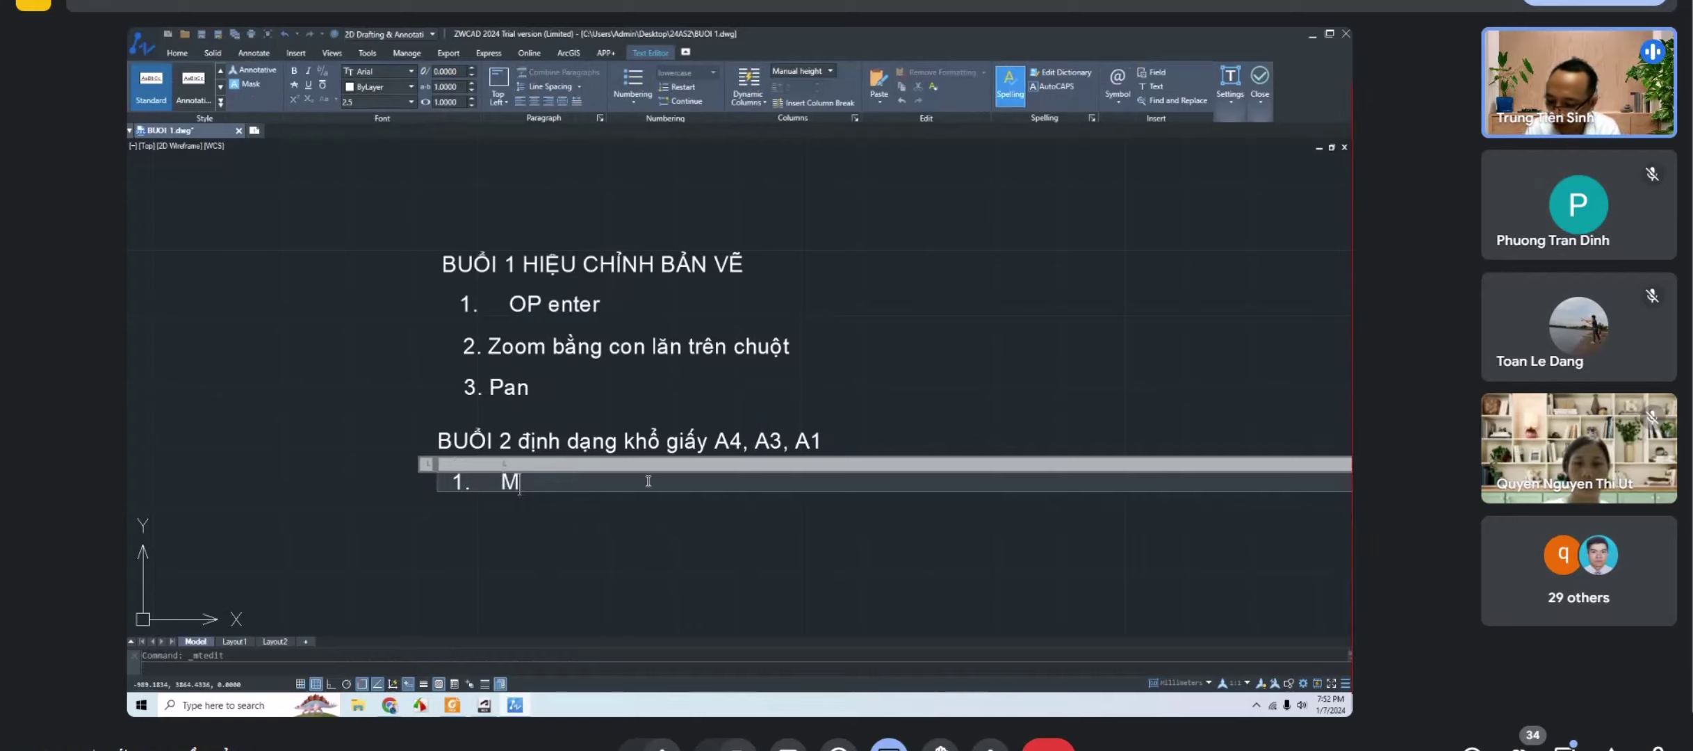
{"action": "type", "text": "VSETUP"}
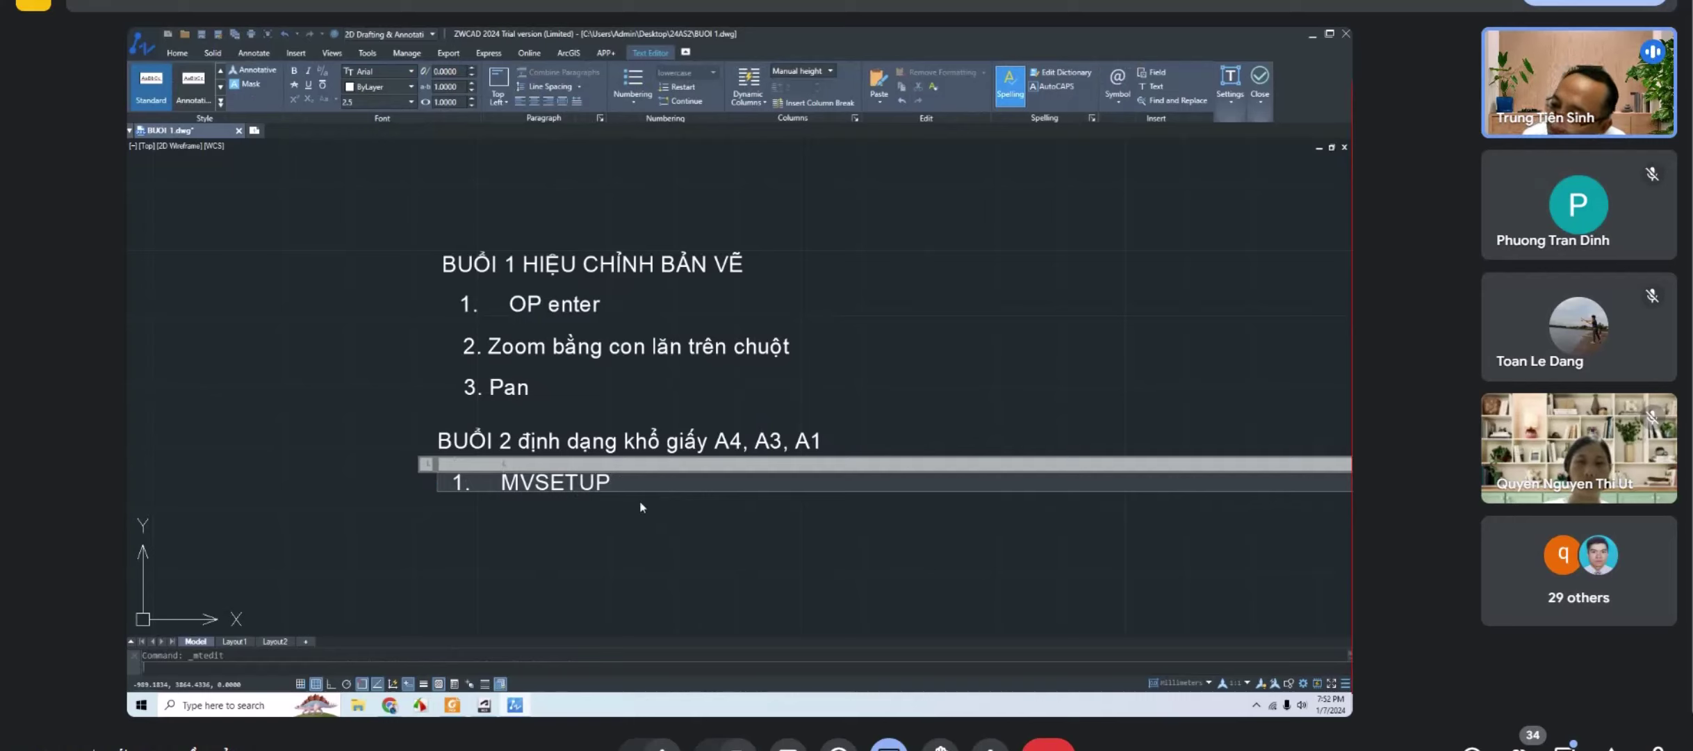
{"action": "left_click", "coordinate": [635, 509]}
{"action": "middle_click_drag", "start_coordinate": [635, 511], "coordinate": [588, 491]}
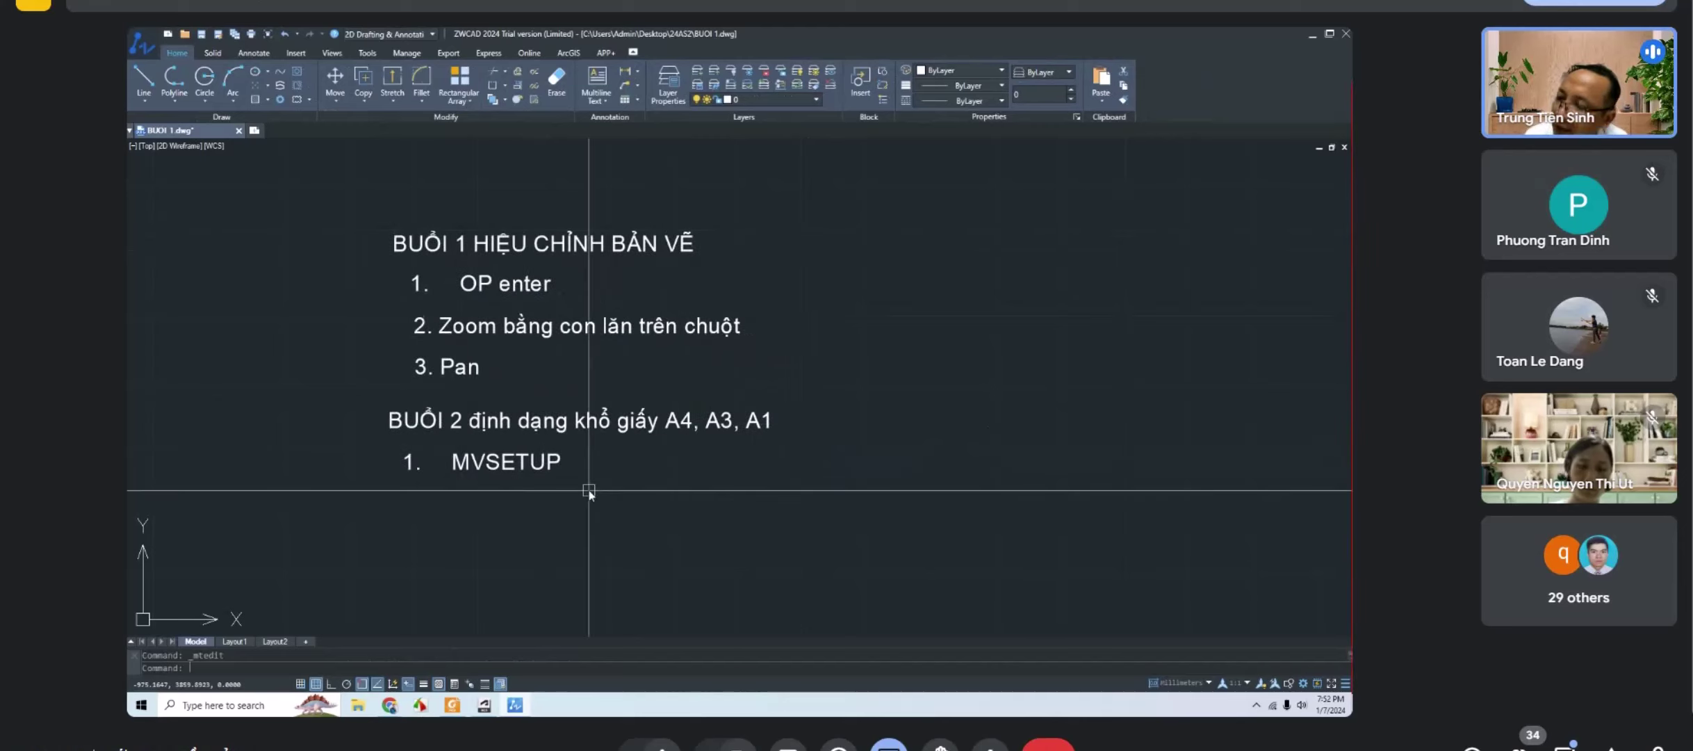
{"action": "scroll", "coordinate": [590, 475], "scroll_direction": "down", "scroll_amount": 2}
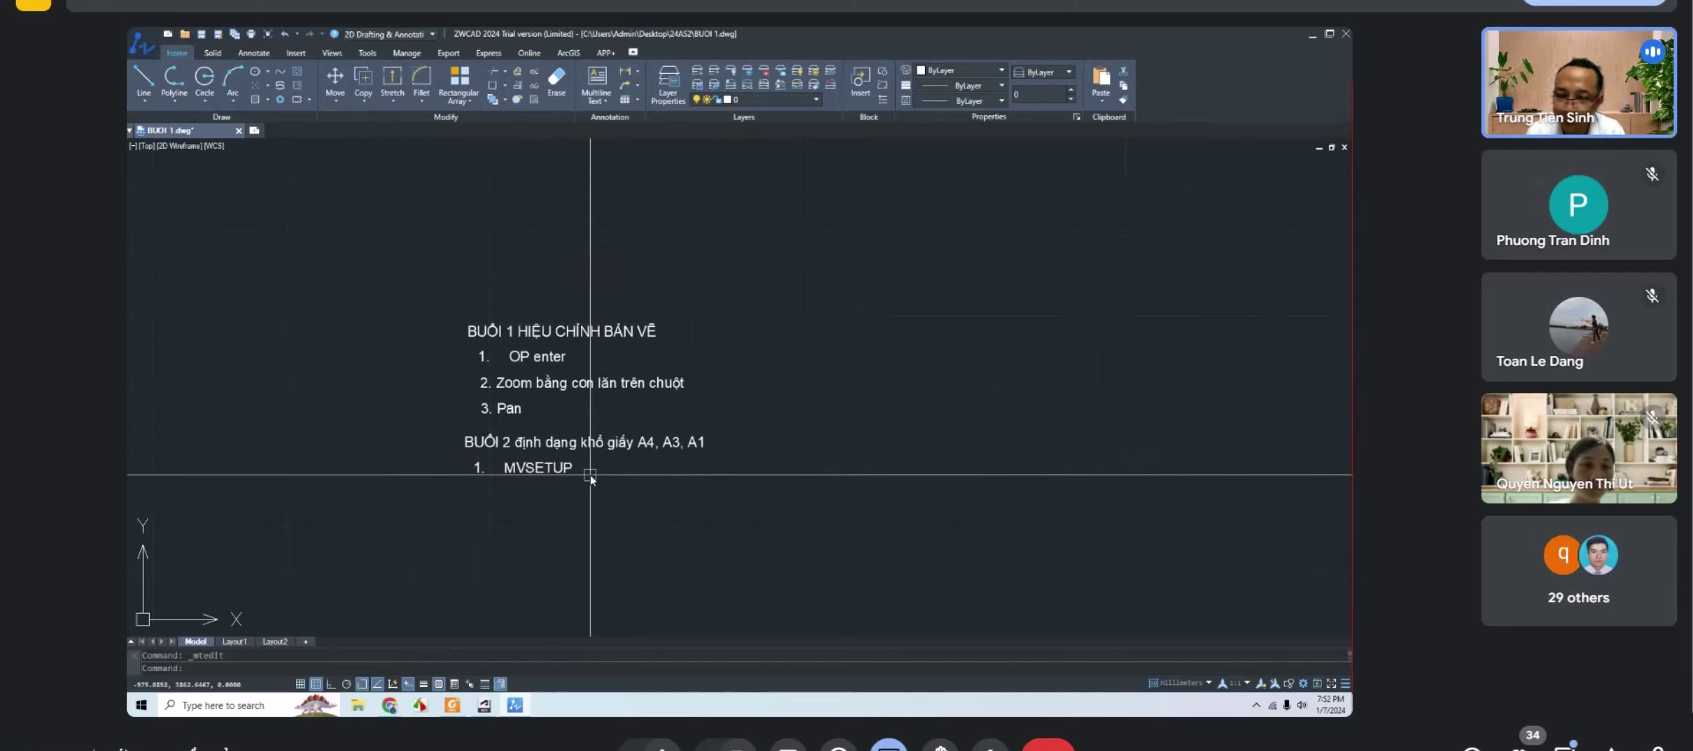
{"action": "scroll", "coordinate": [590, 474], "scroll_direction": "up", "scroll_amount": 2}
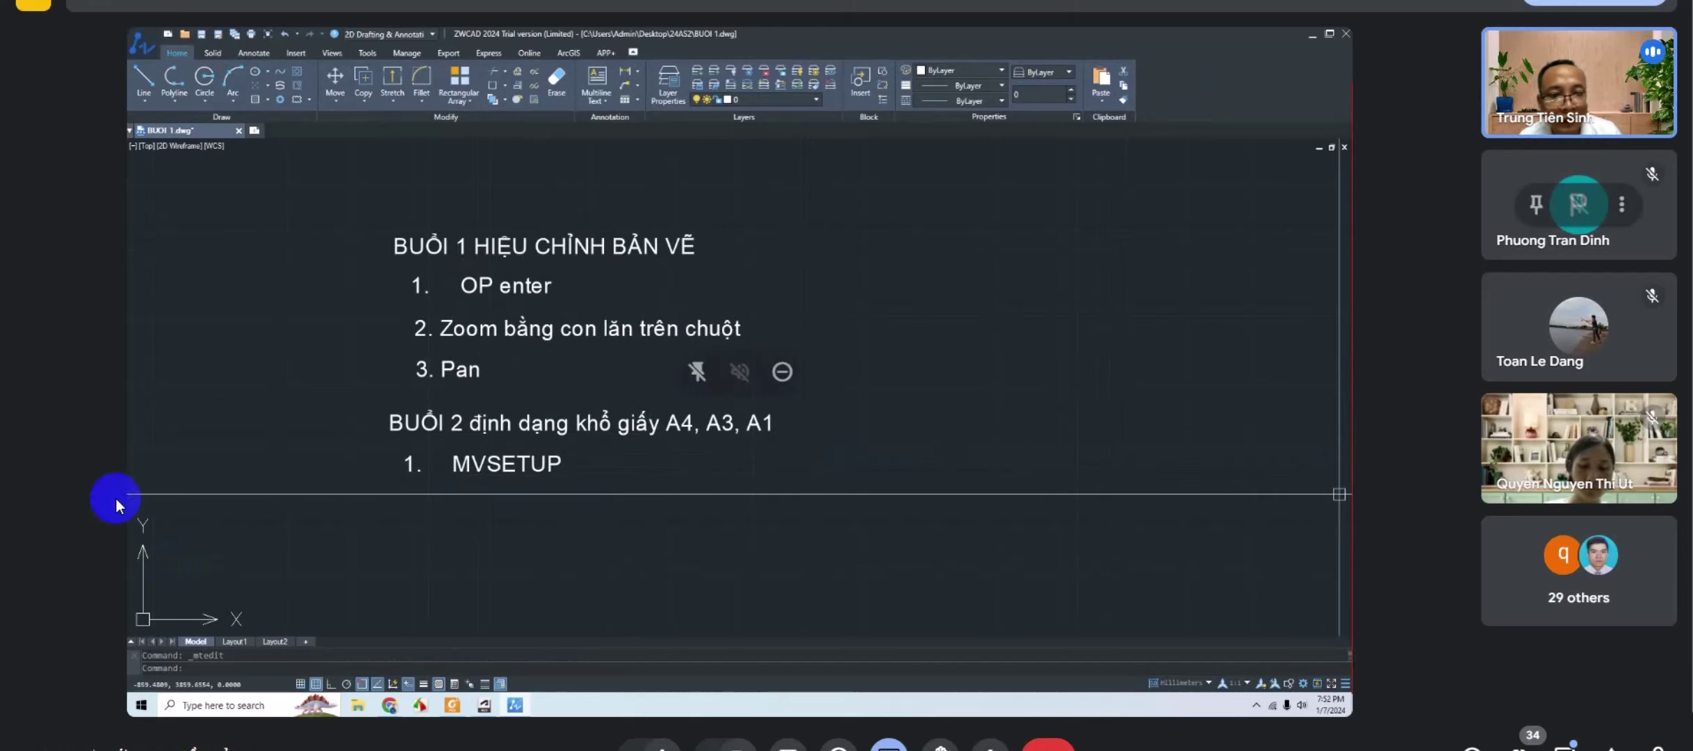
{"action": "mouse_move", "coordinate": [1578, 205]}
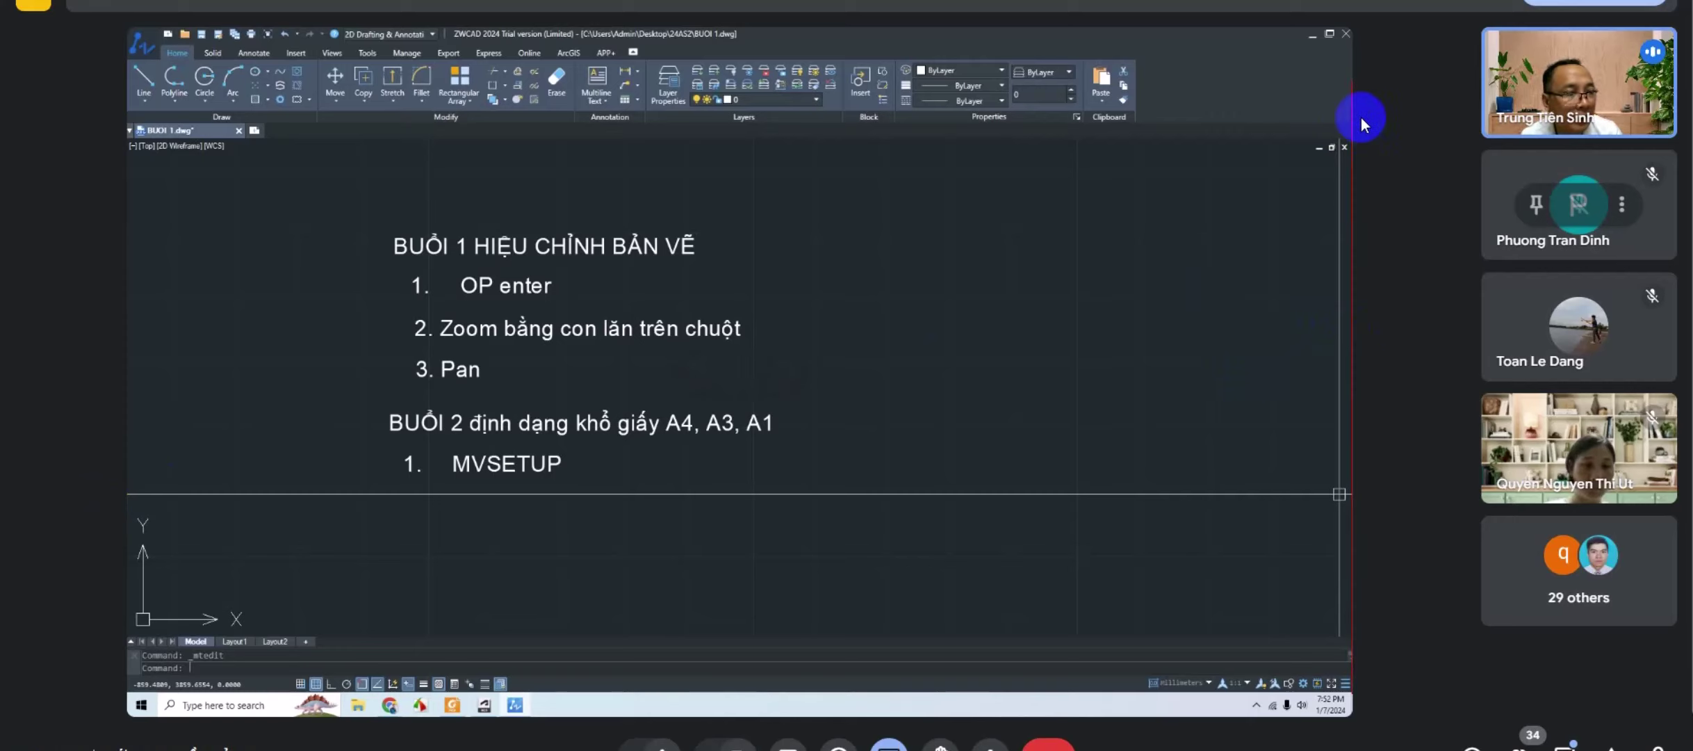
{"action": "type", "text": "M"}
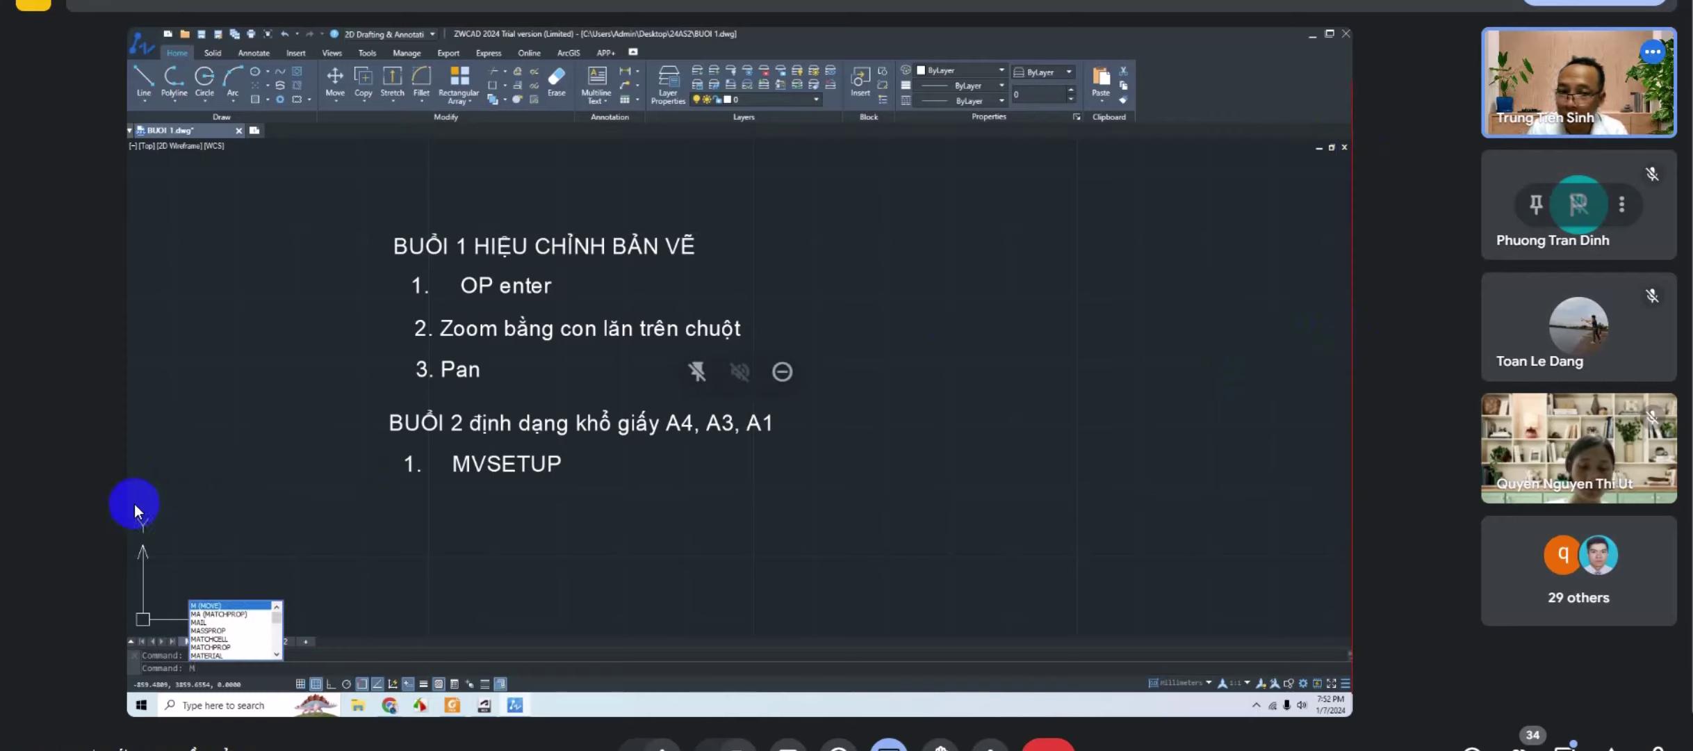
{"action": "key", "text": "Escape"}
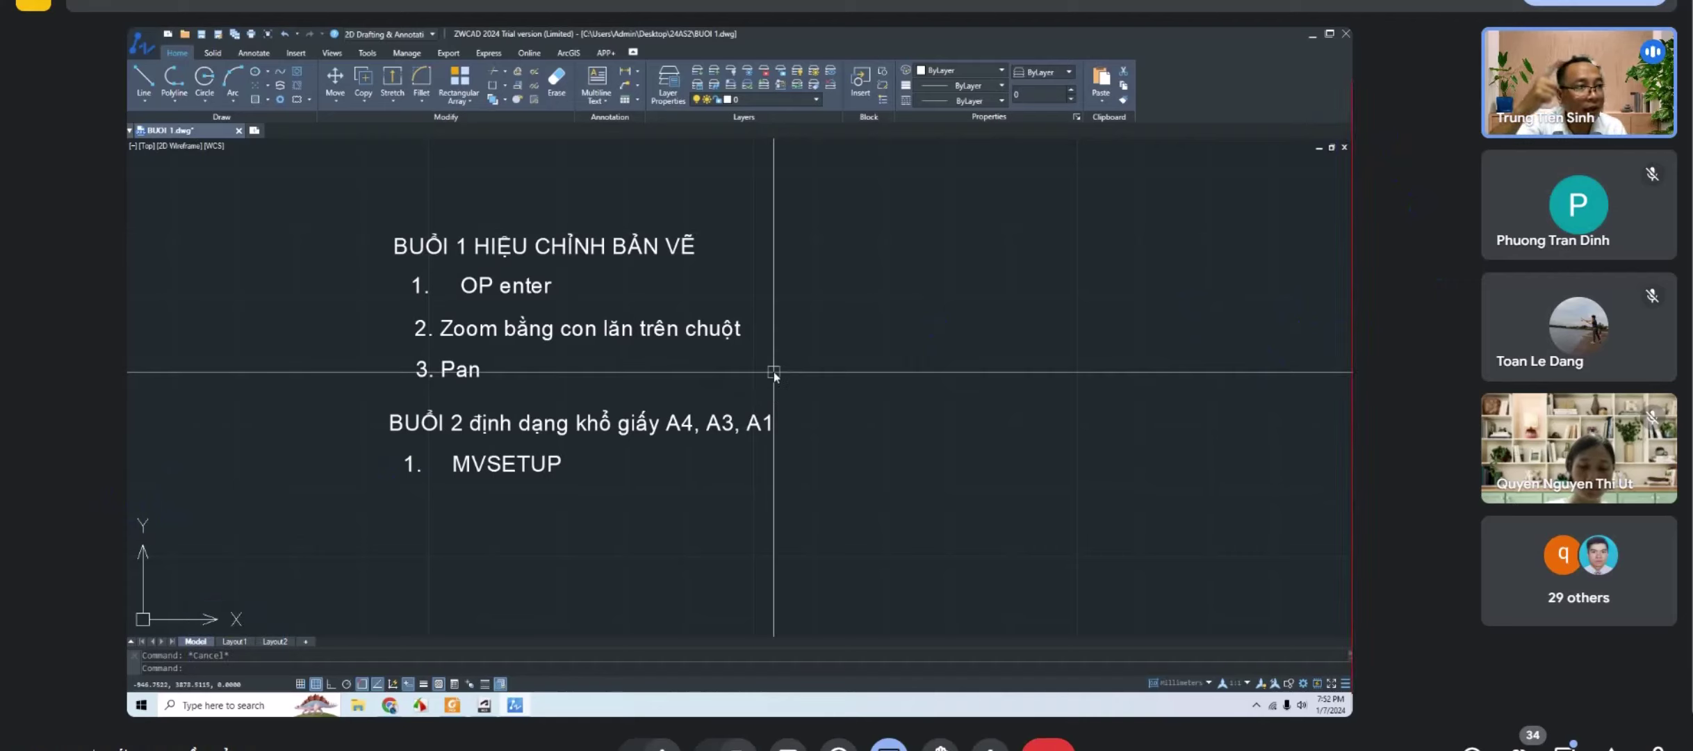
{"action": "type", "text": "MV"}
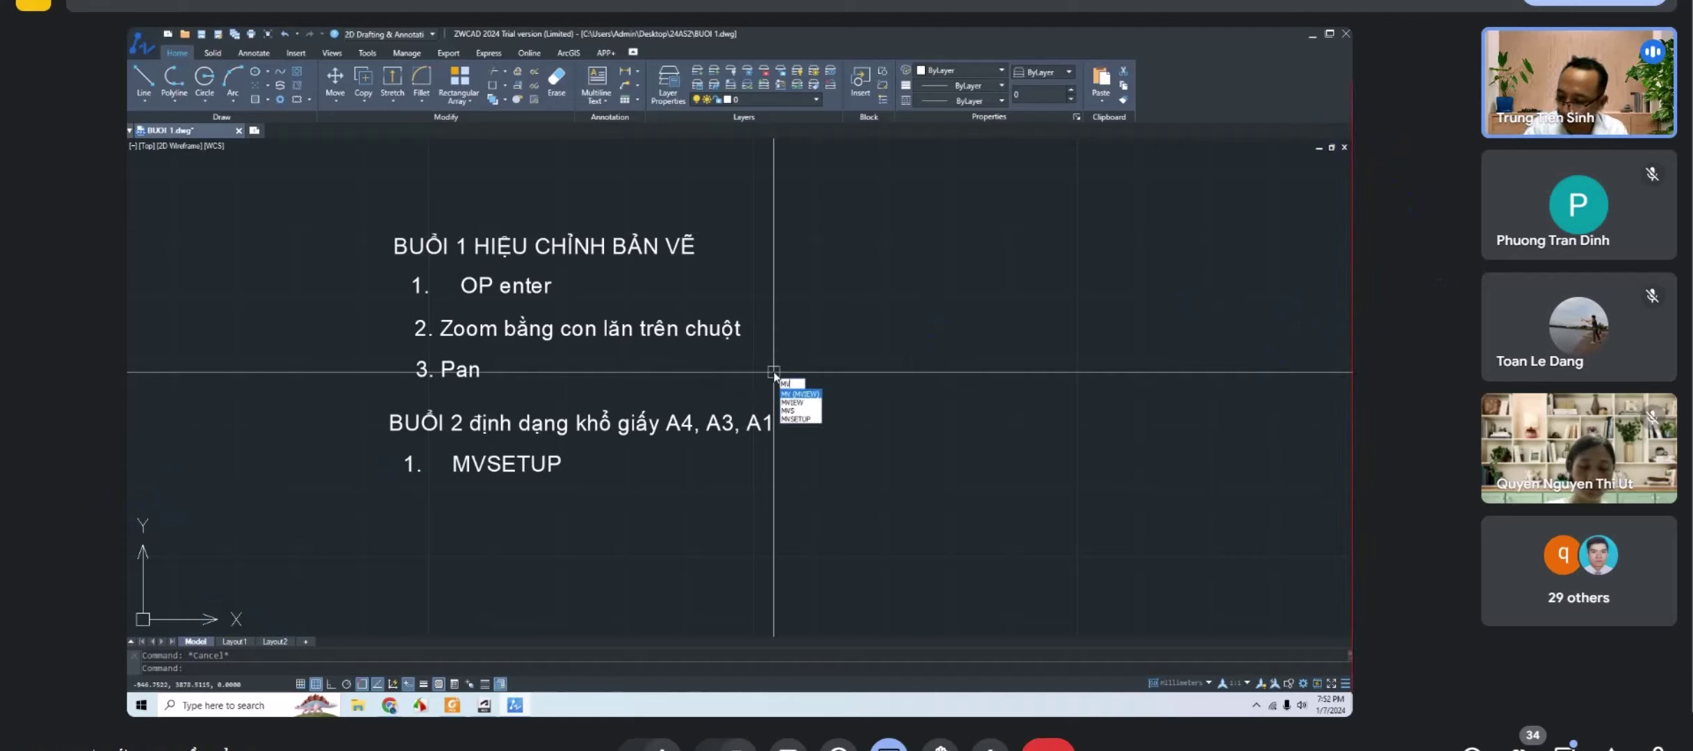
{"action": "type", "text": "E"}
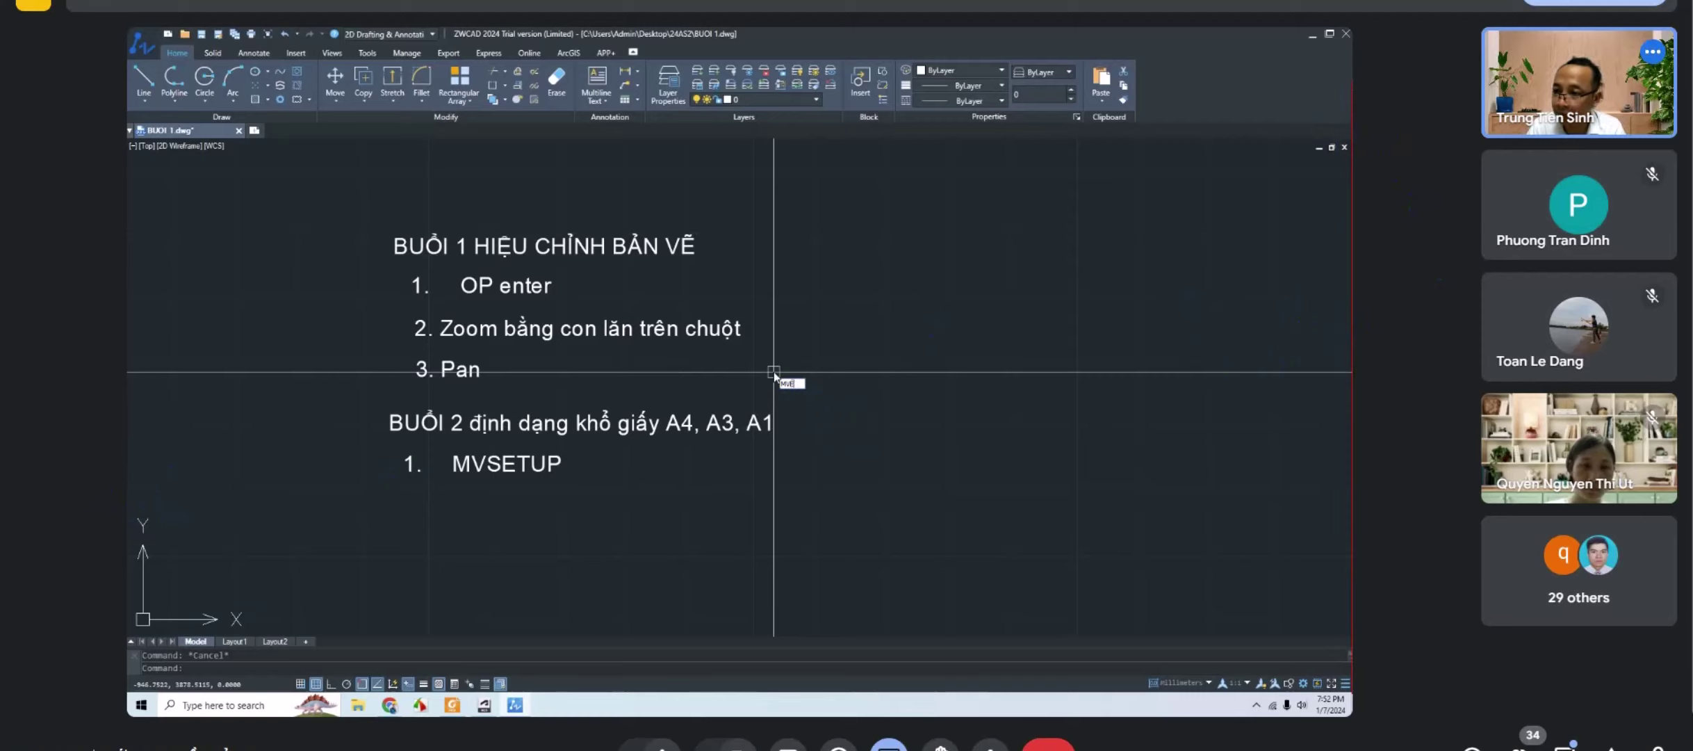
{"action": "key", "text": "BackSpace"}
{"action": "type", "text": "SET"}
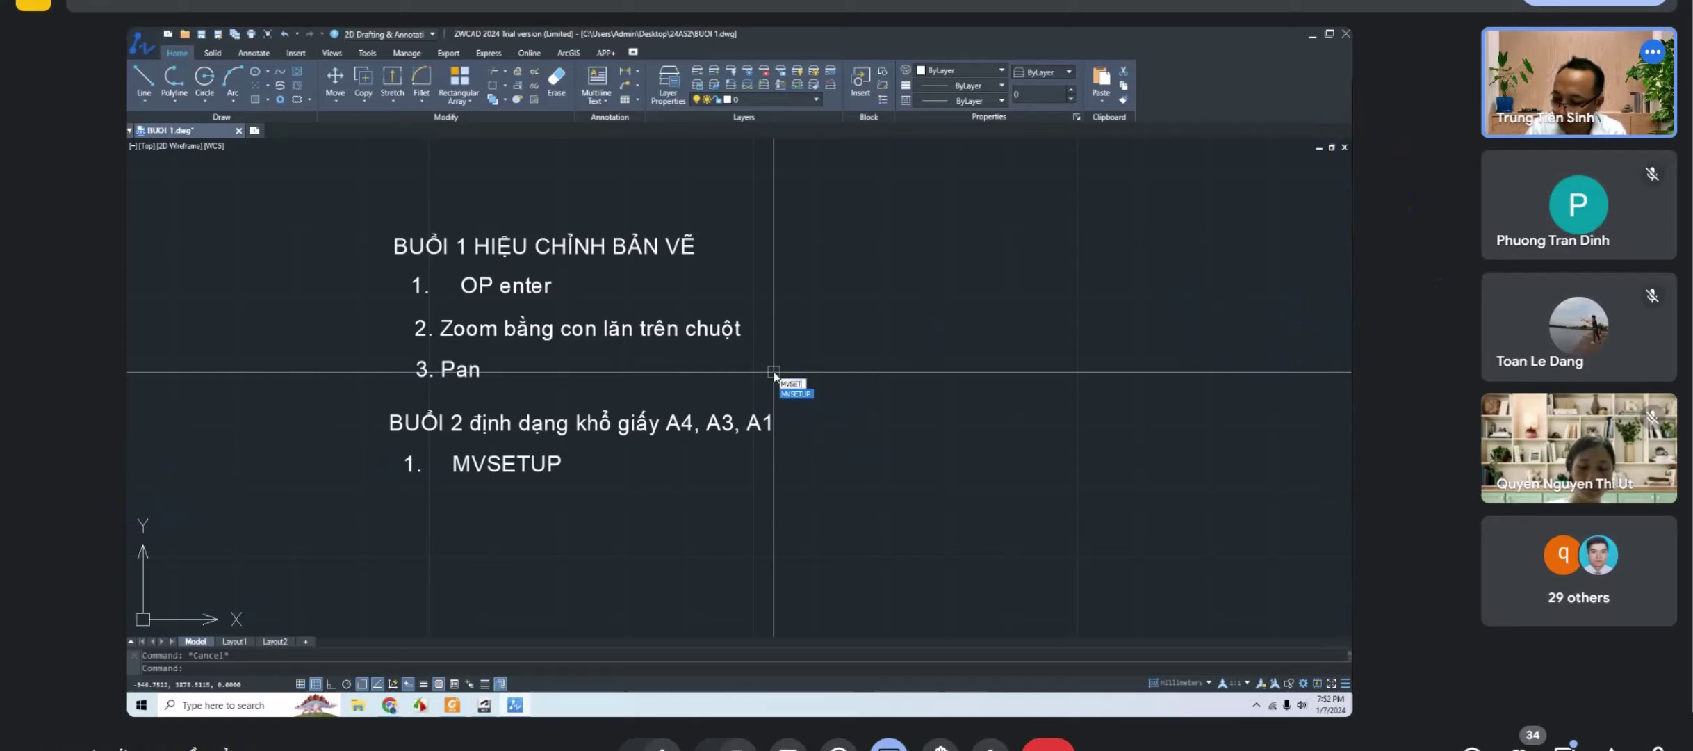
{"action": "type", "text": "UP"}
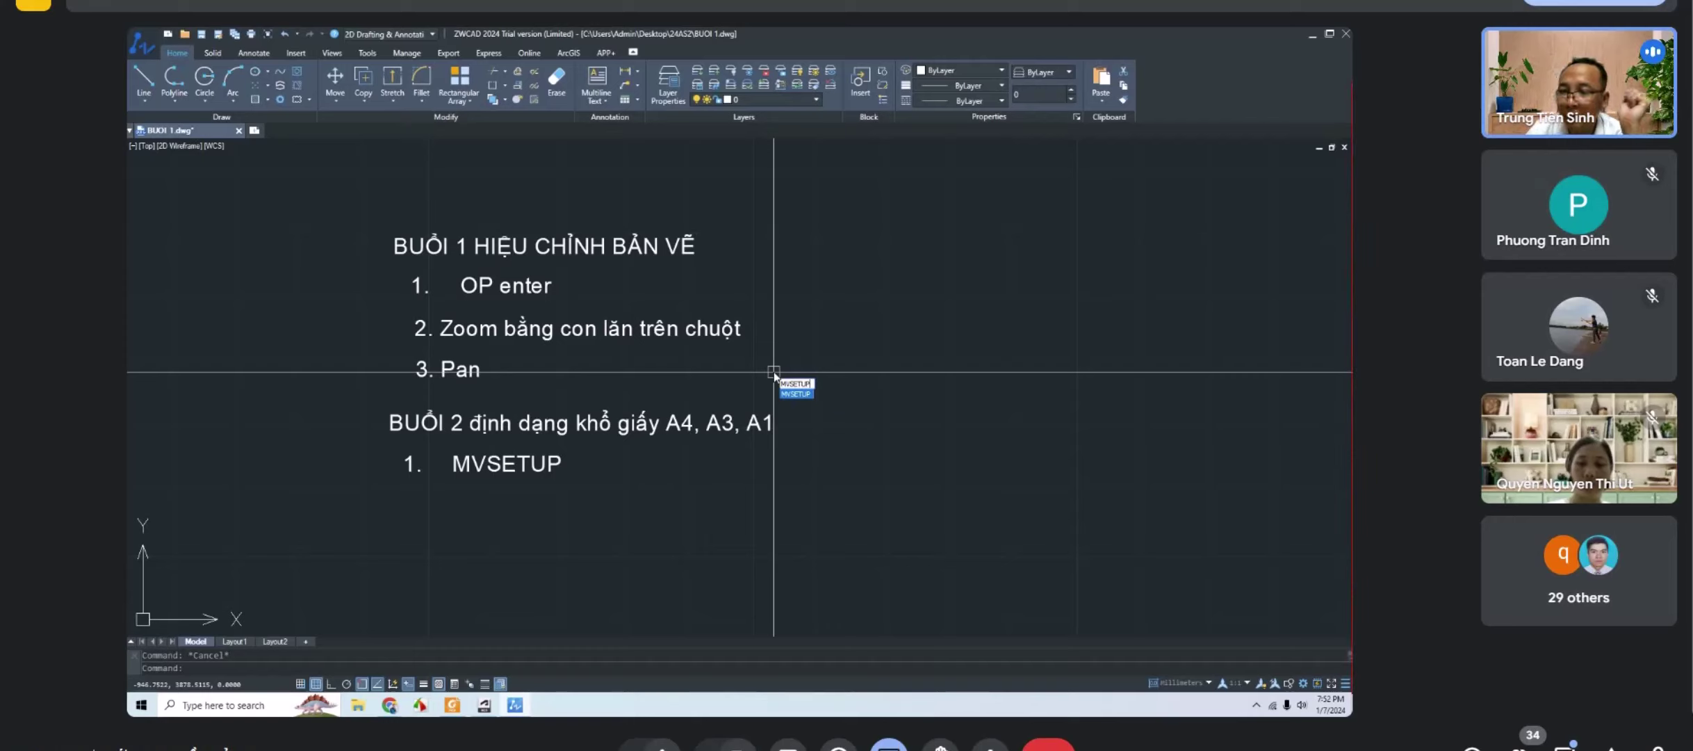
{"action": "key", "text": "Return"}
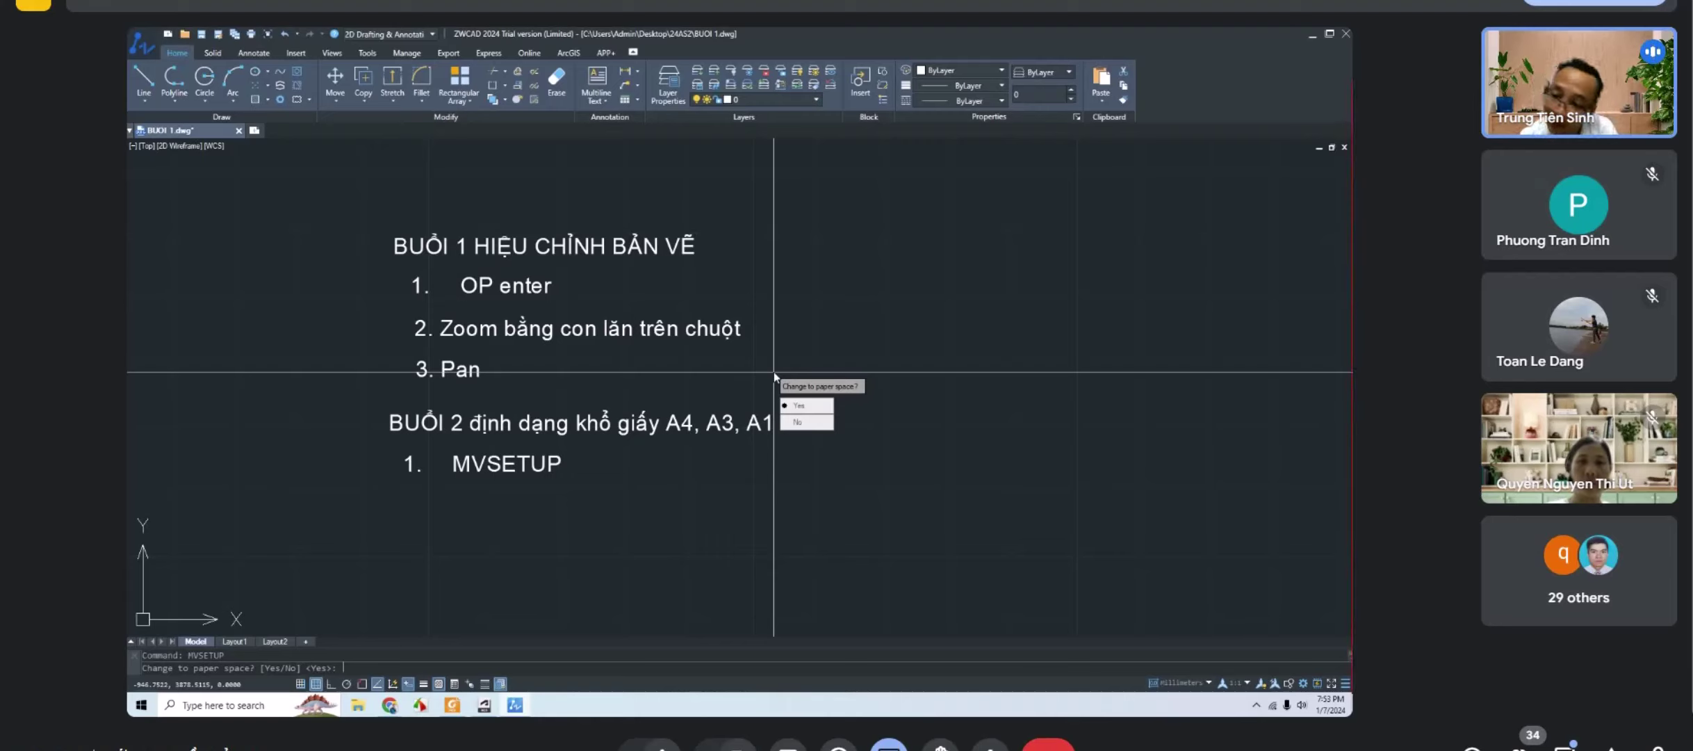
{"action": "key", "text": "Return"}
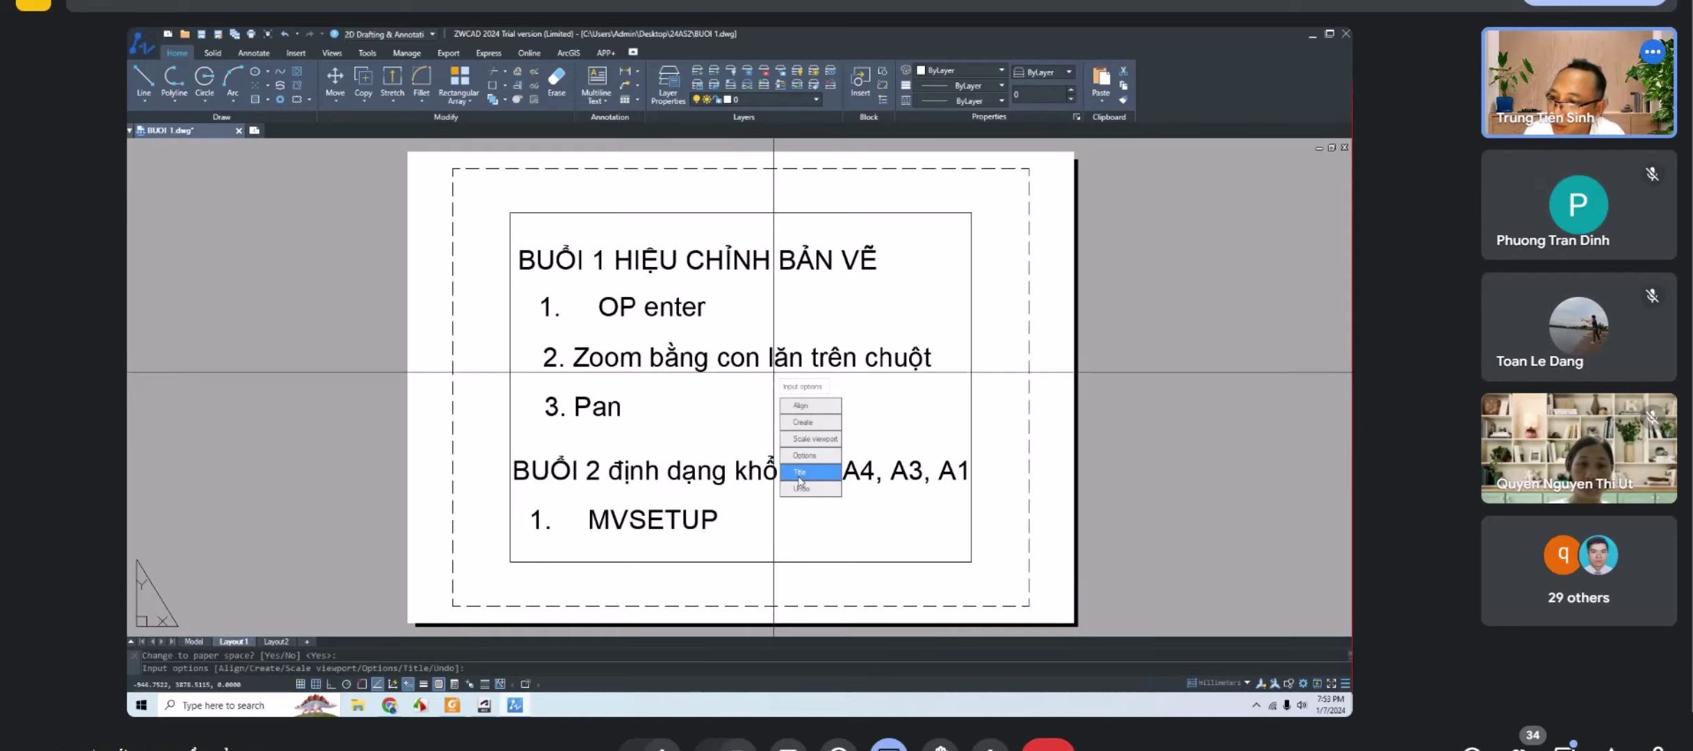
{"action": "key", "text": "Escape"}
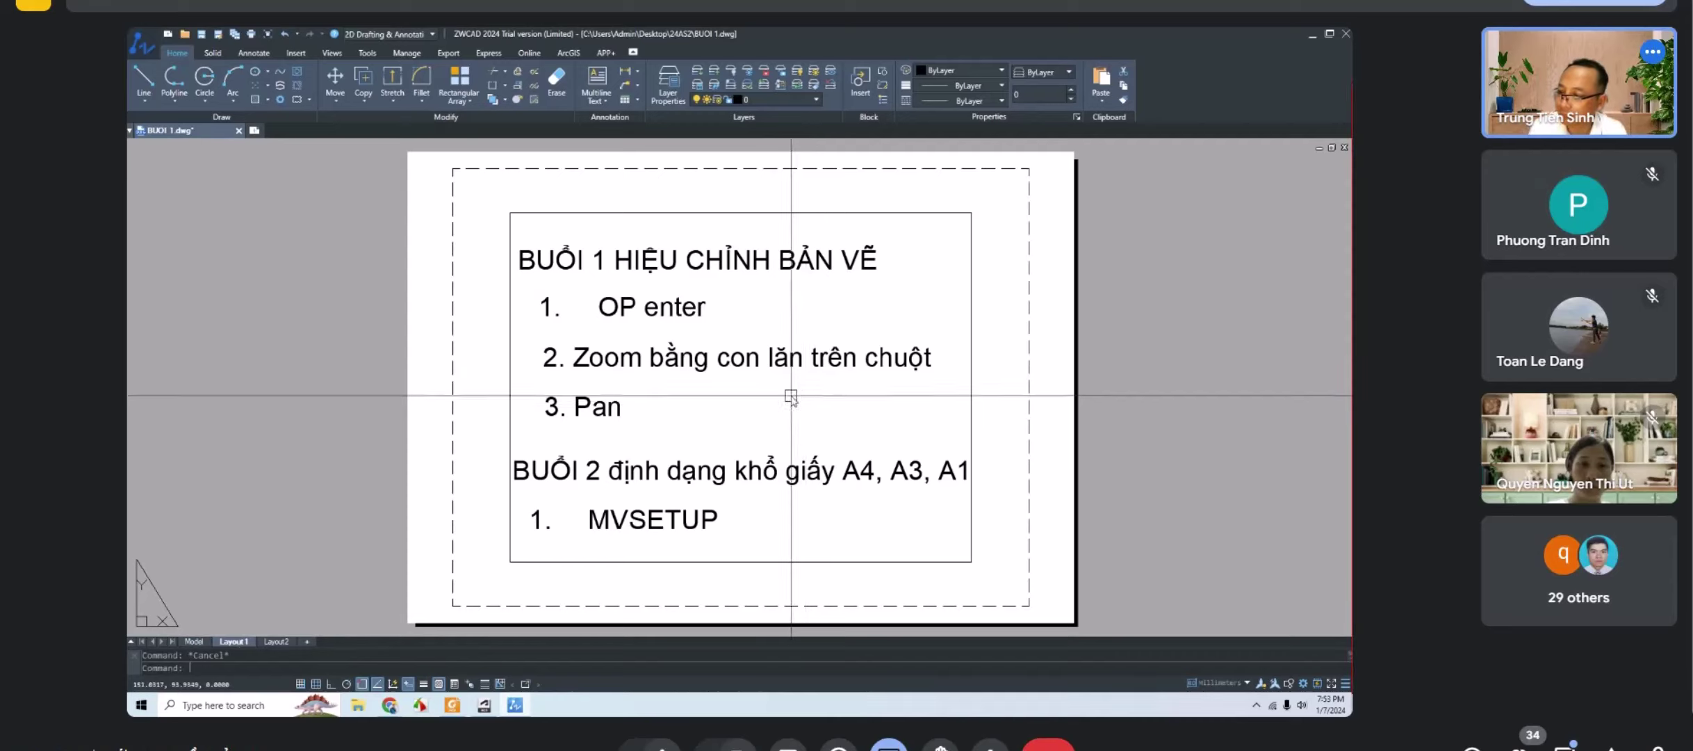
{"action": "left_click", "coordinate": [194, 641]}
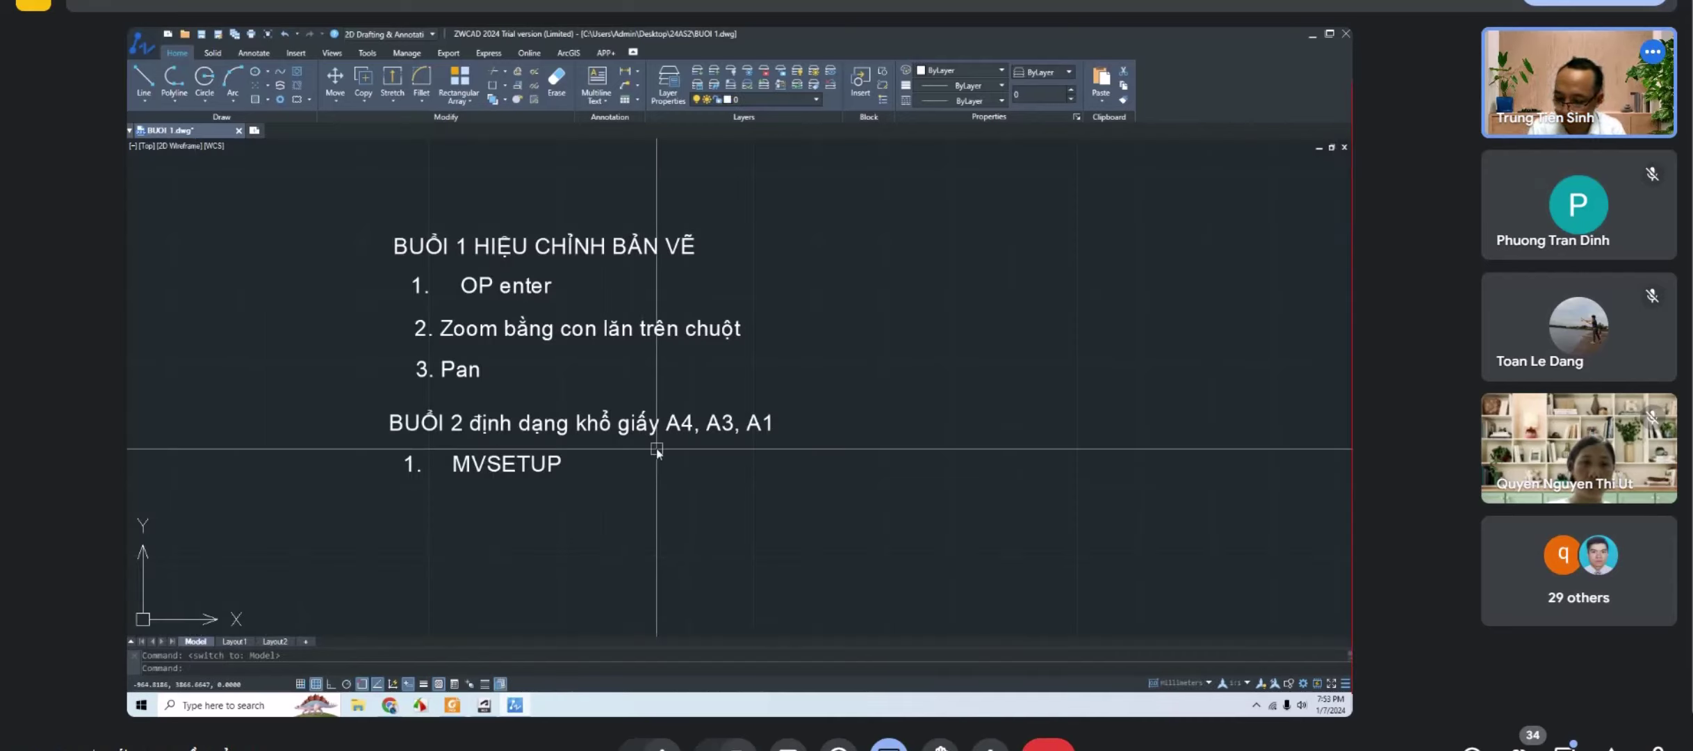
Run MVSETUP, answer N for no paper space, and choose M for Metric units.
{"action": "type", "text": "MVSETUP"}
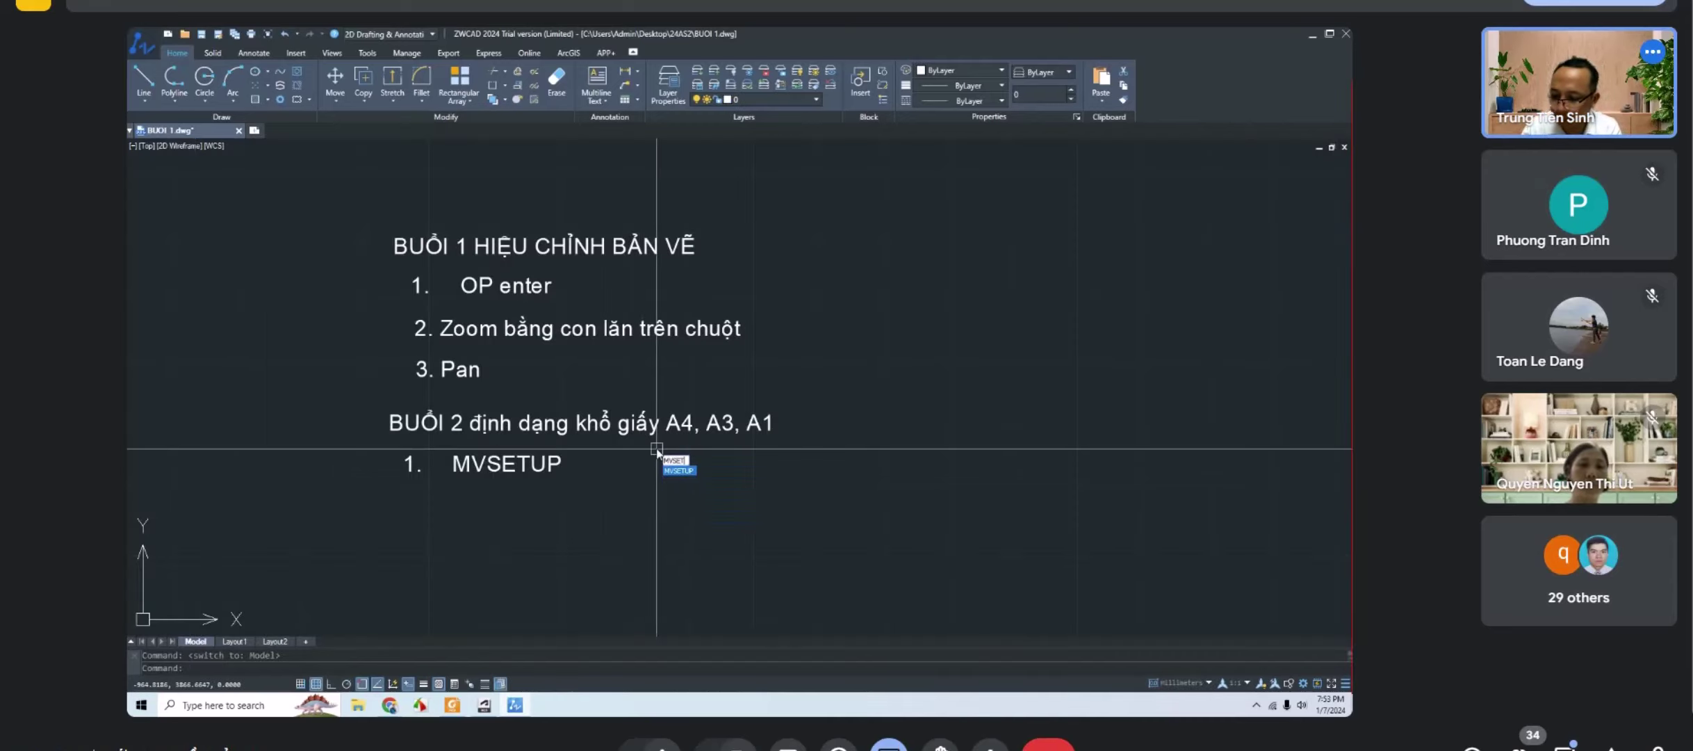
{"action": "key", "text": "Return"}
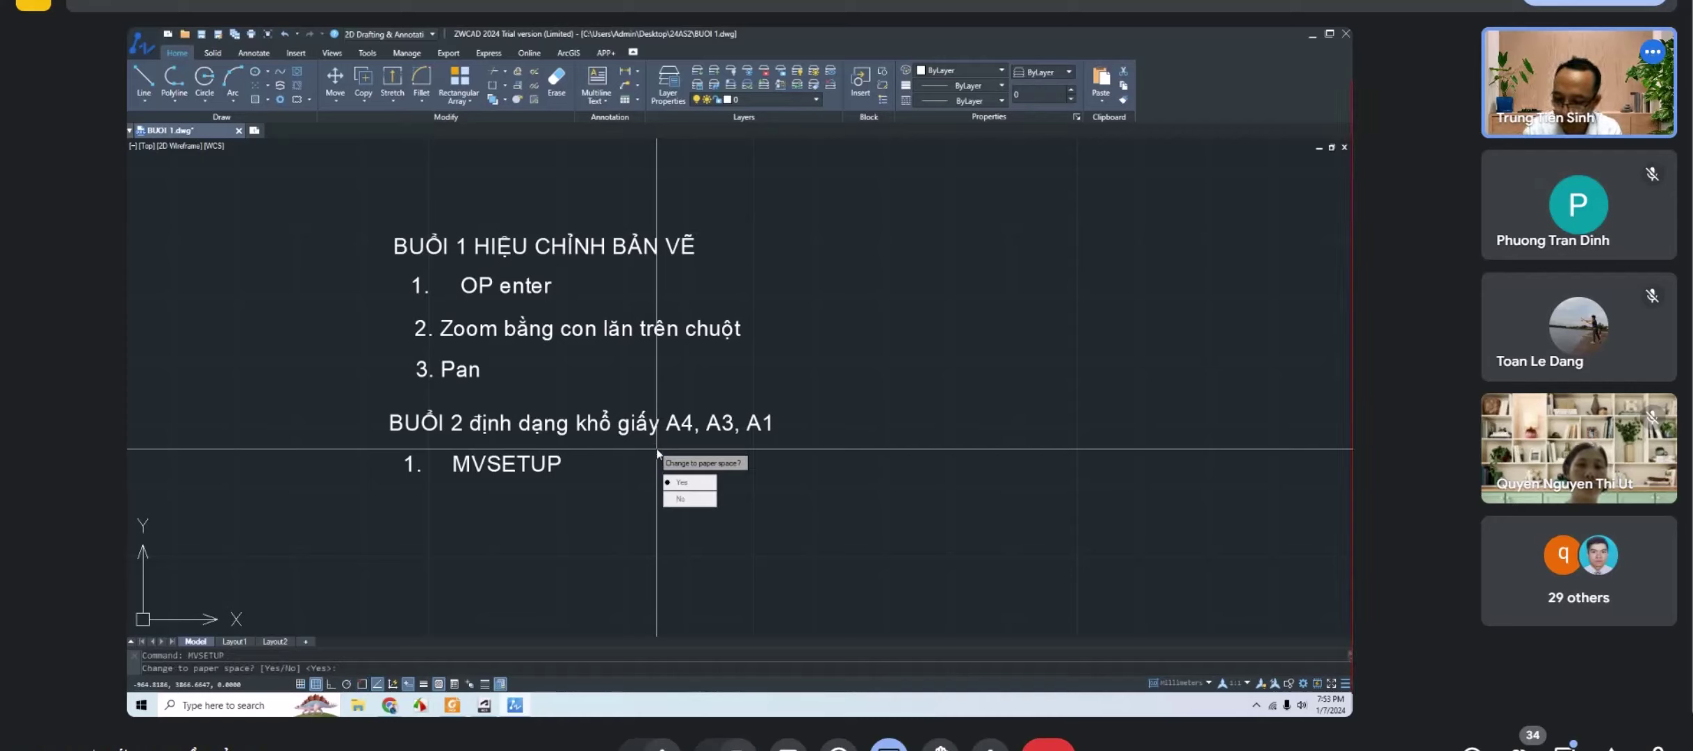
{"action": "type", "text": "N"}
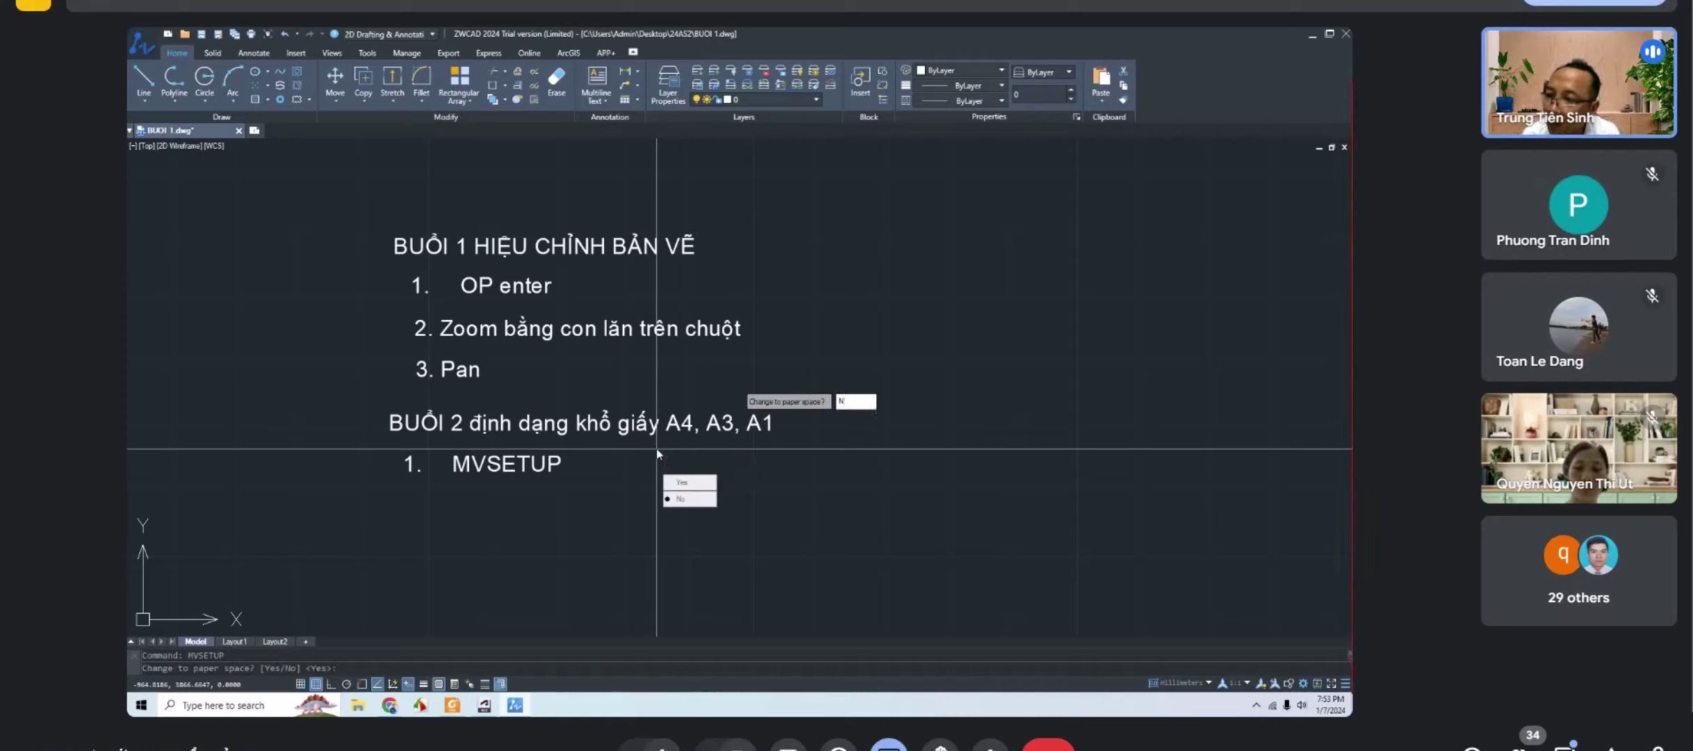
{"action": "key", "text": "Return"}
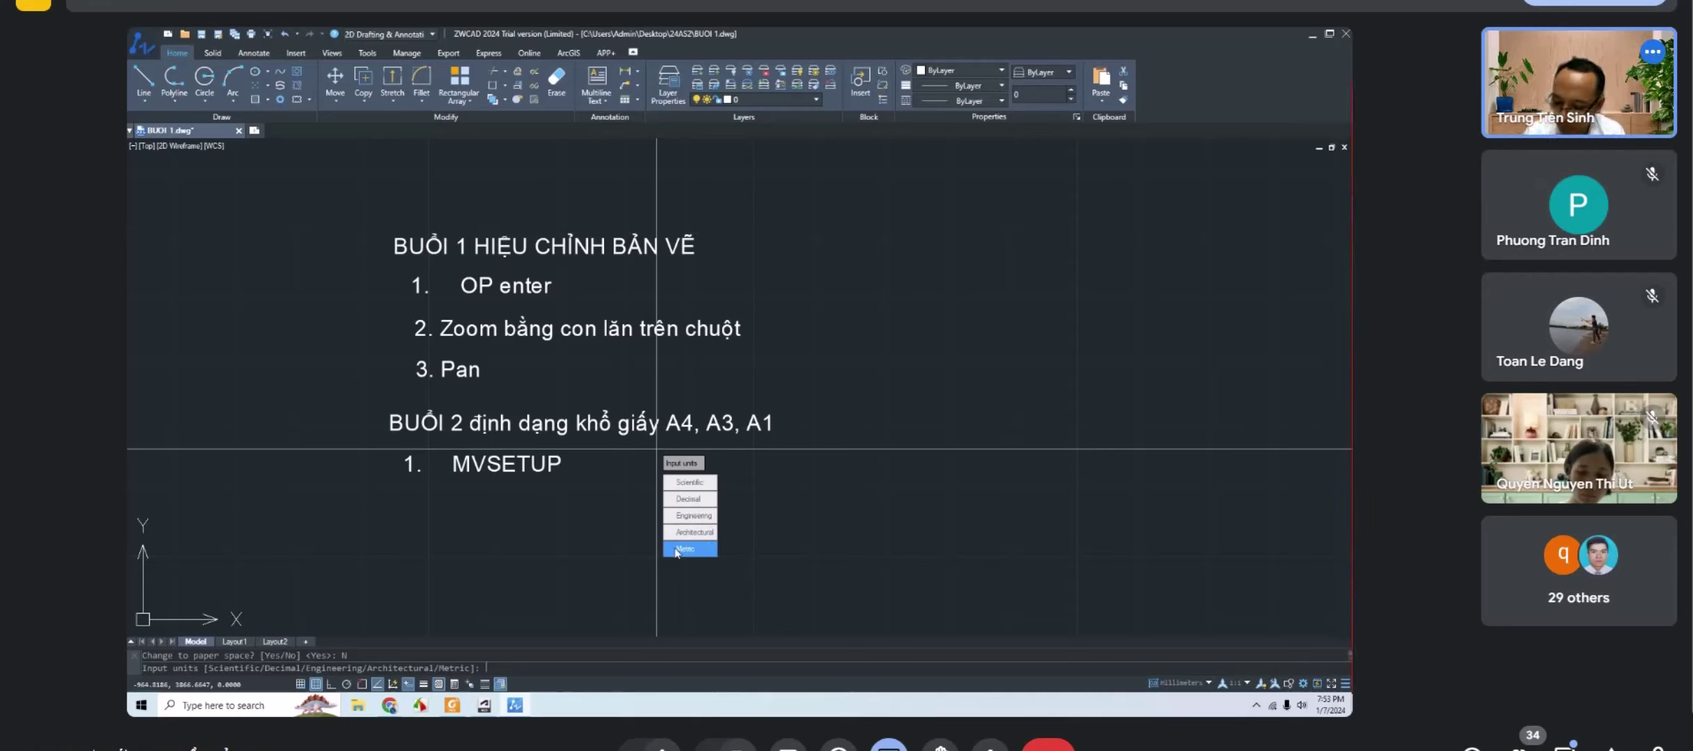
{"action": "type", "text": "M"}
{"action": "key", "text": "Return"}
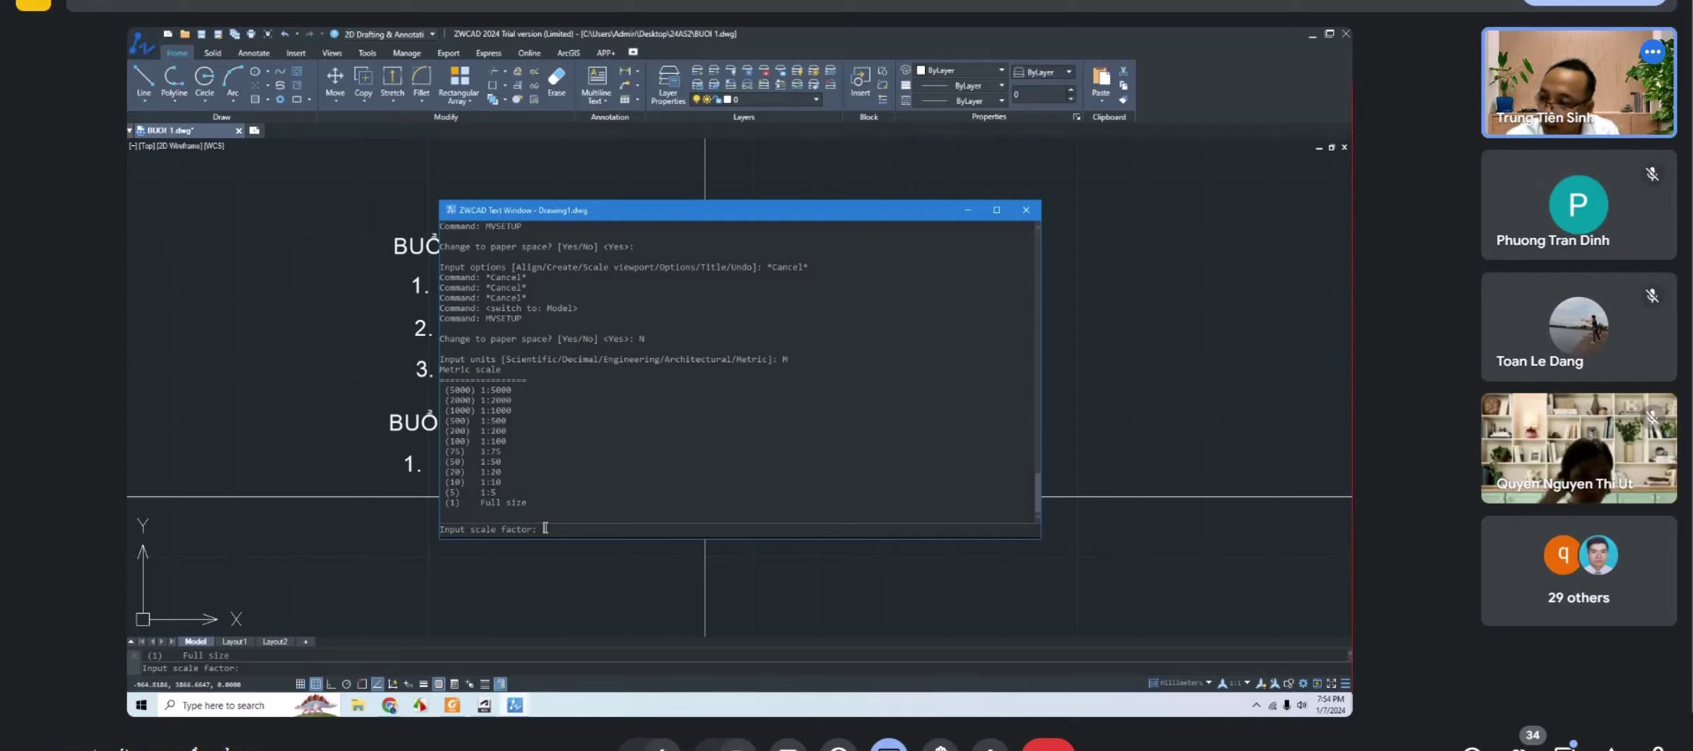
Enter MVSETUP scale factor 100, width 297 and height 210 to draw the A4 border.
{"action": "type", "text": "100"}
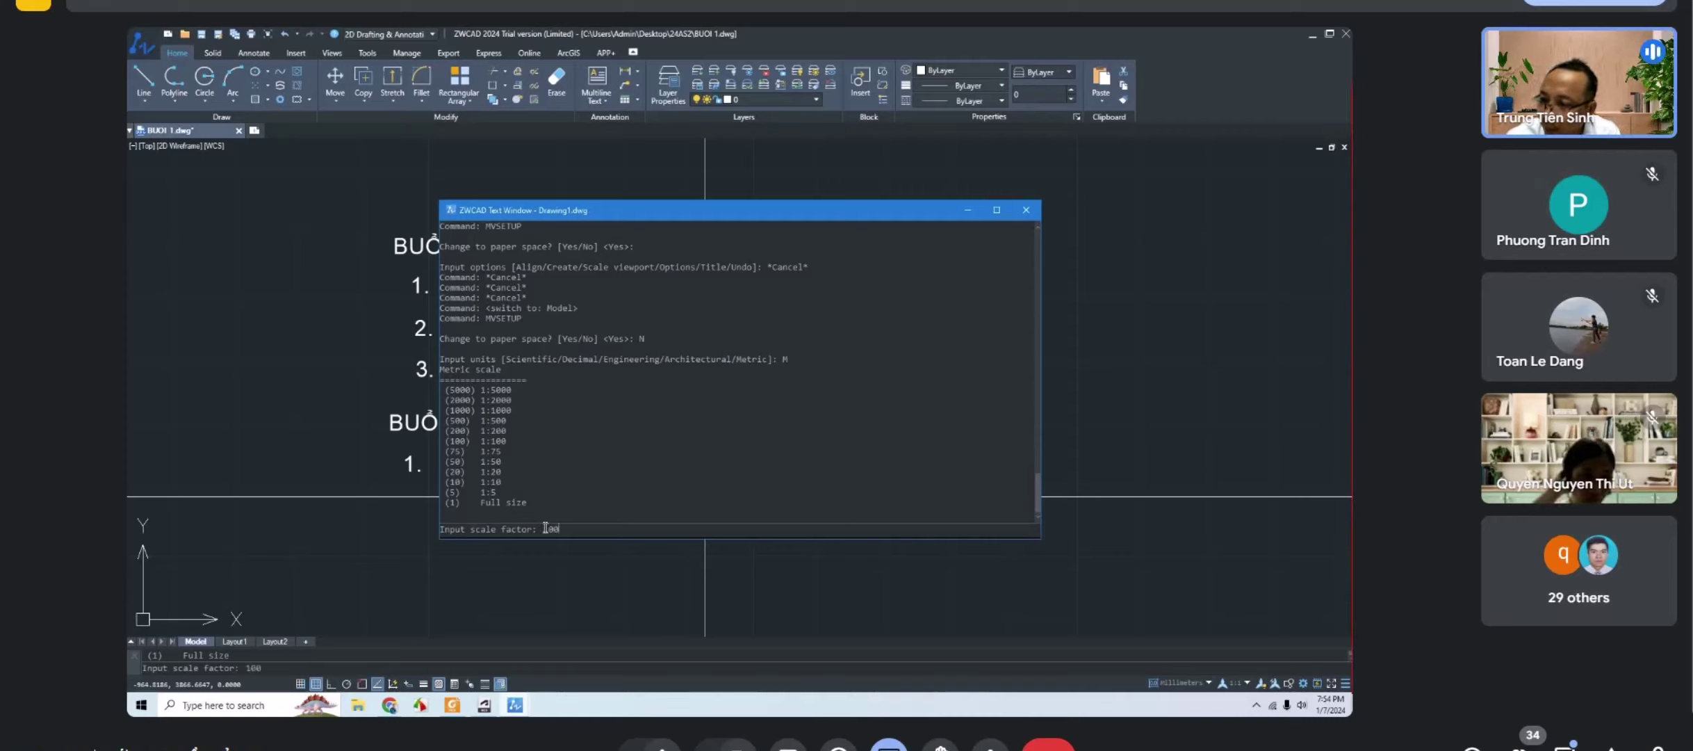
{"action": "key", "text": "Return"}
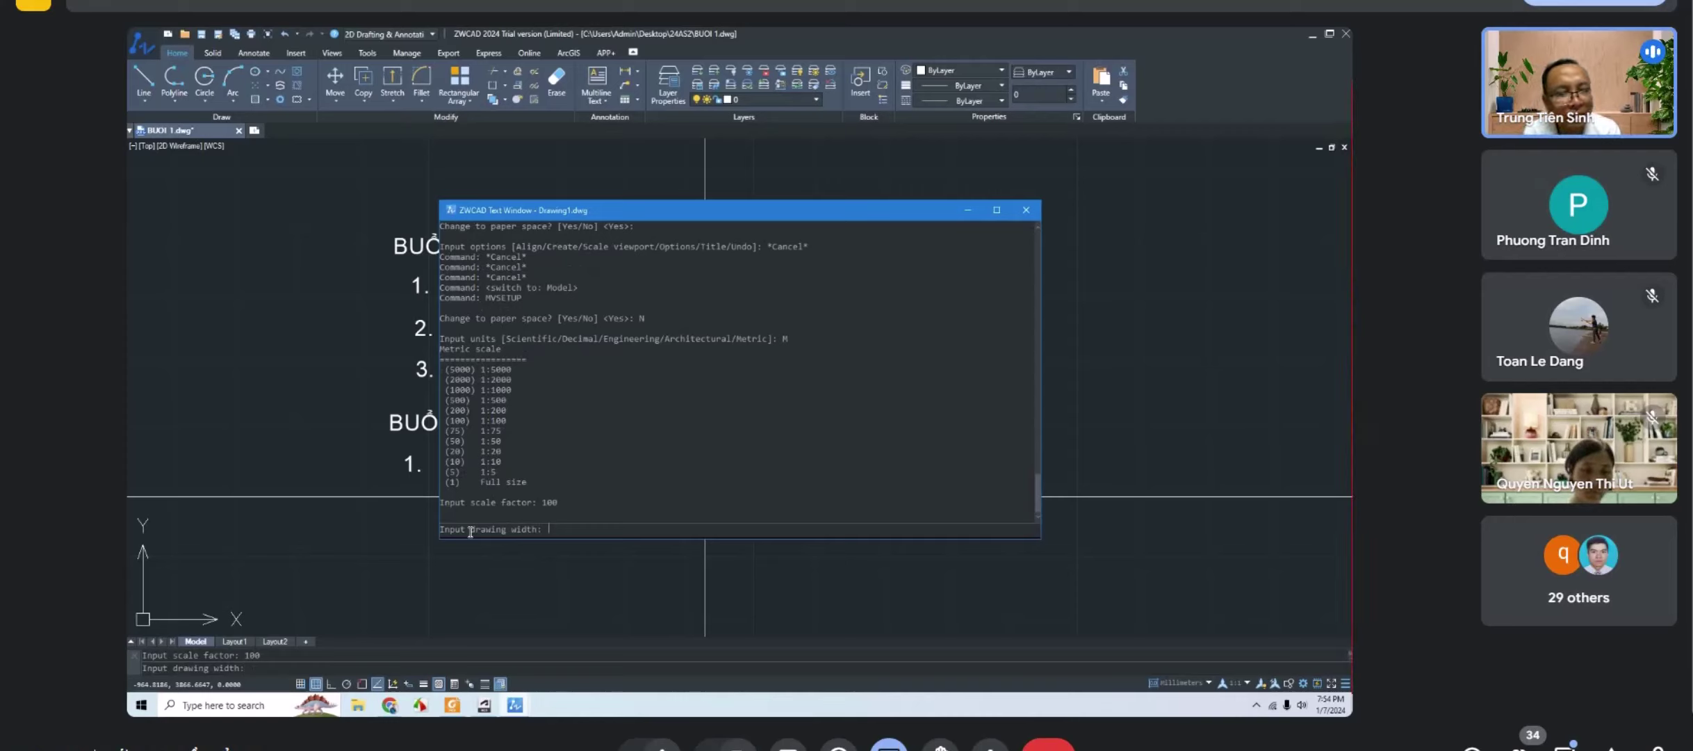
{"action": "type", "text": "29"}
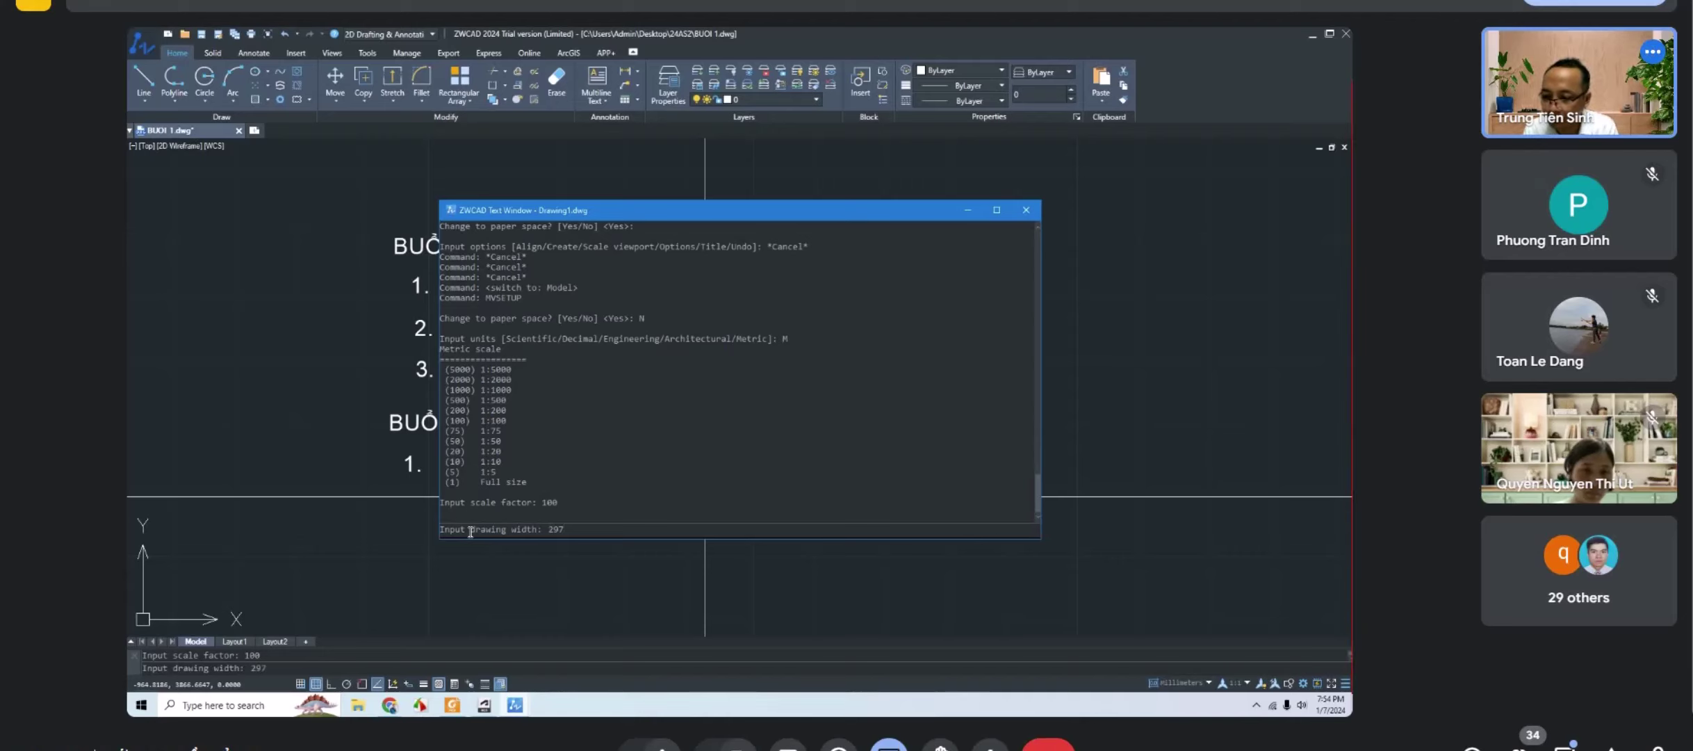
{"action": "type", "text": "7"}
{"action": "key", "text": "Return"}
{"action": "type", "text": "10"}
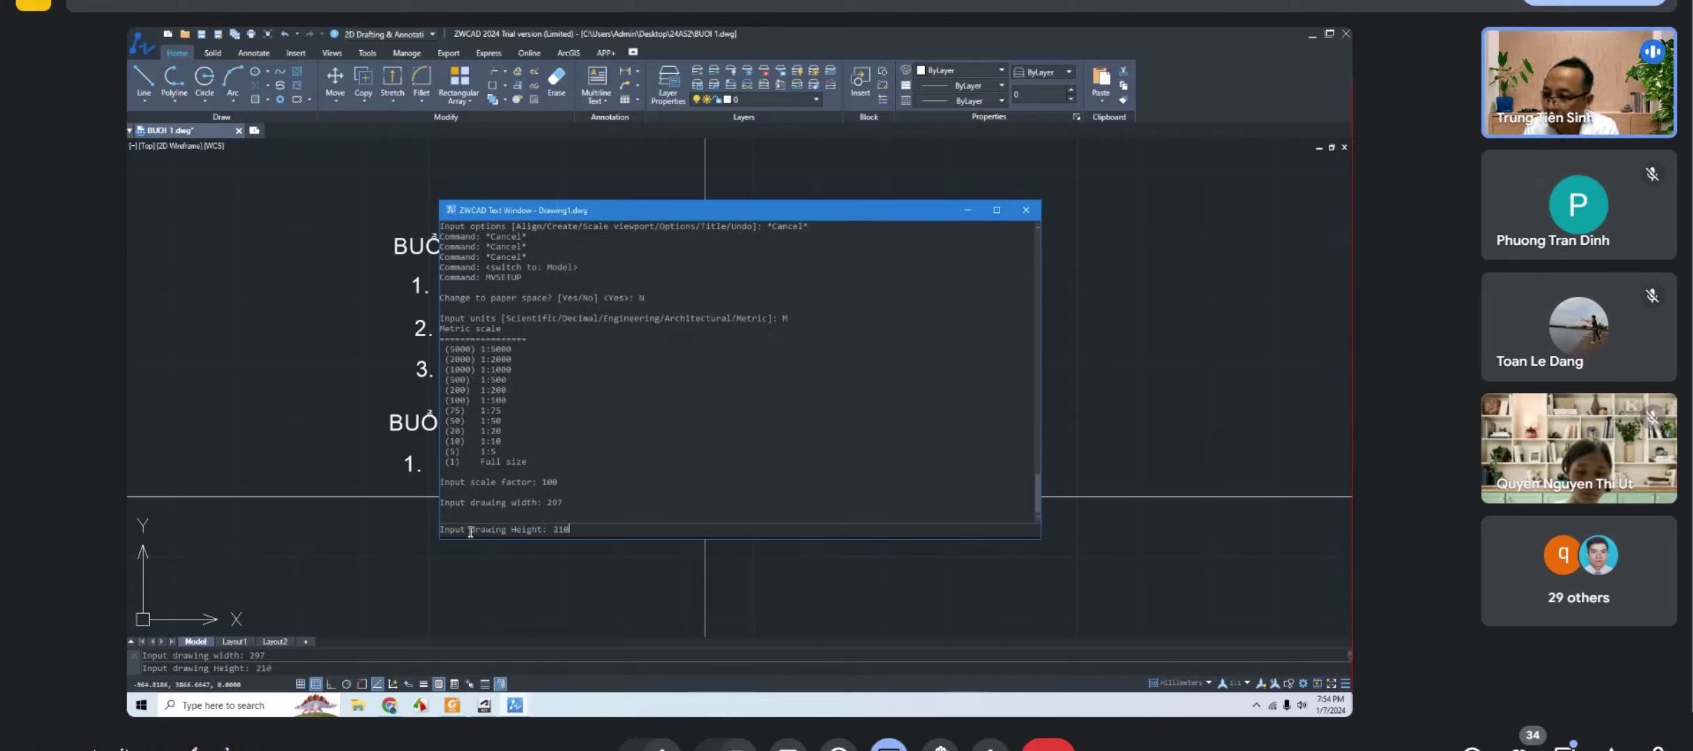
{"action": "key", "text": "Return"}
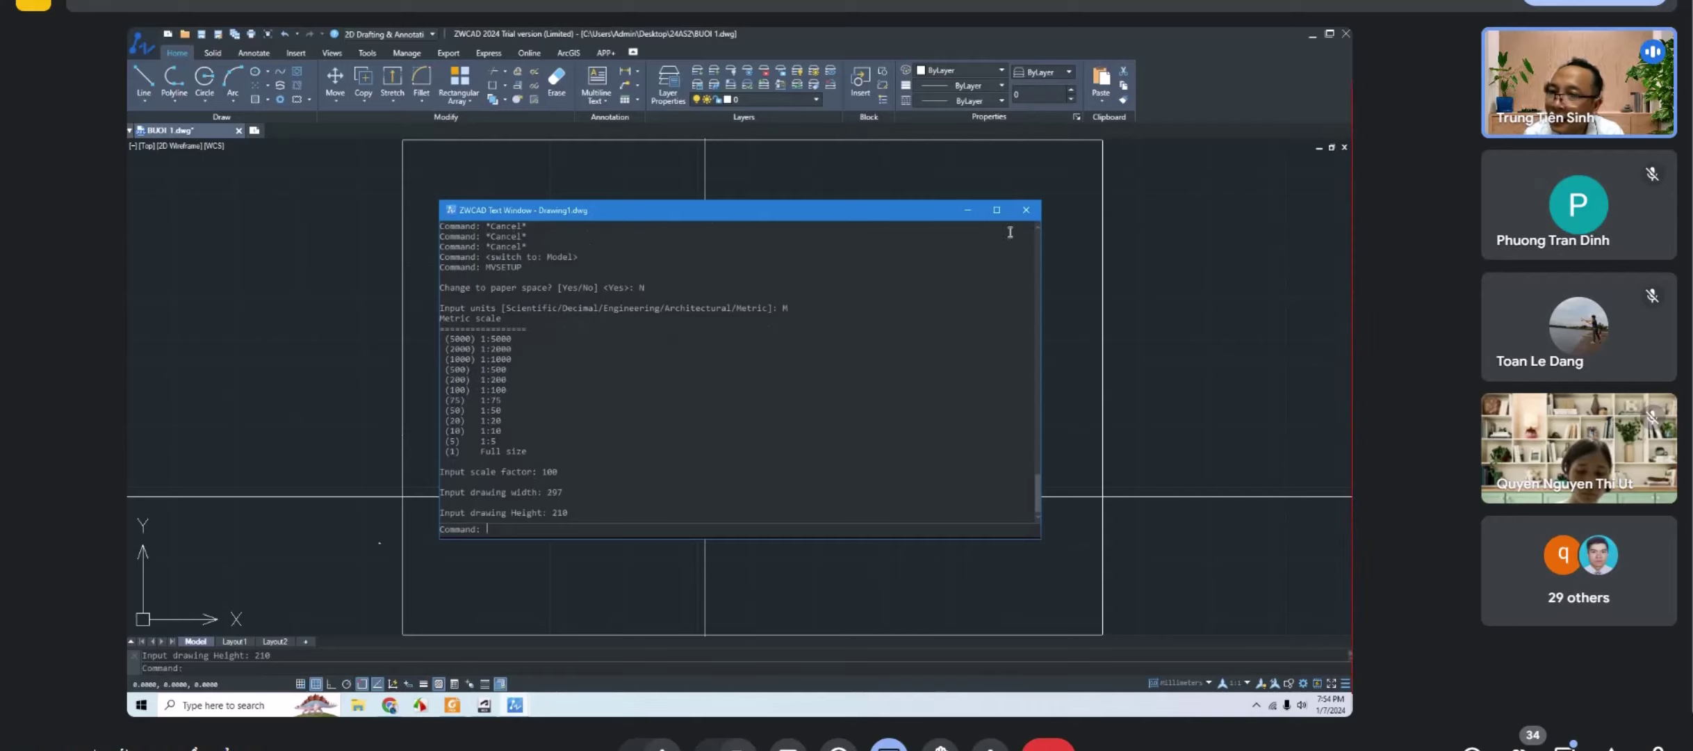
Close the command history and centre the view on the new border rectangle.
{"action": "left_click", "coordinate": [1024, 211]}
{"action": "scroll", "coordinate": [827, 313], "scroll_direction": "down", "scroll_amount": 2}
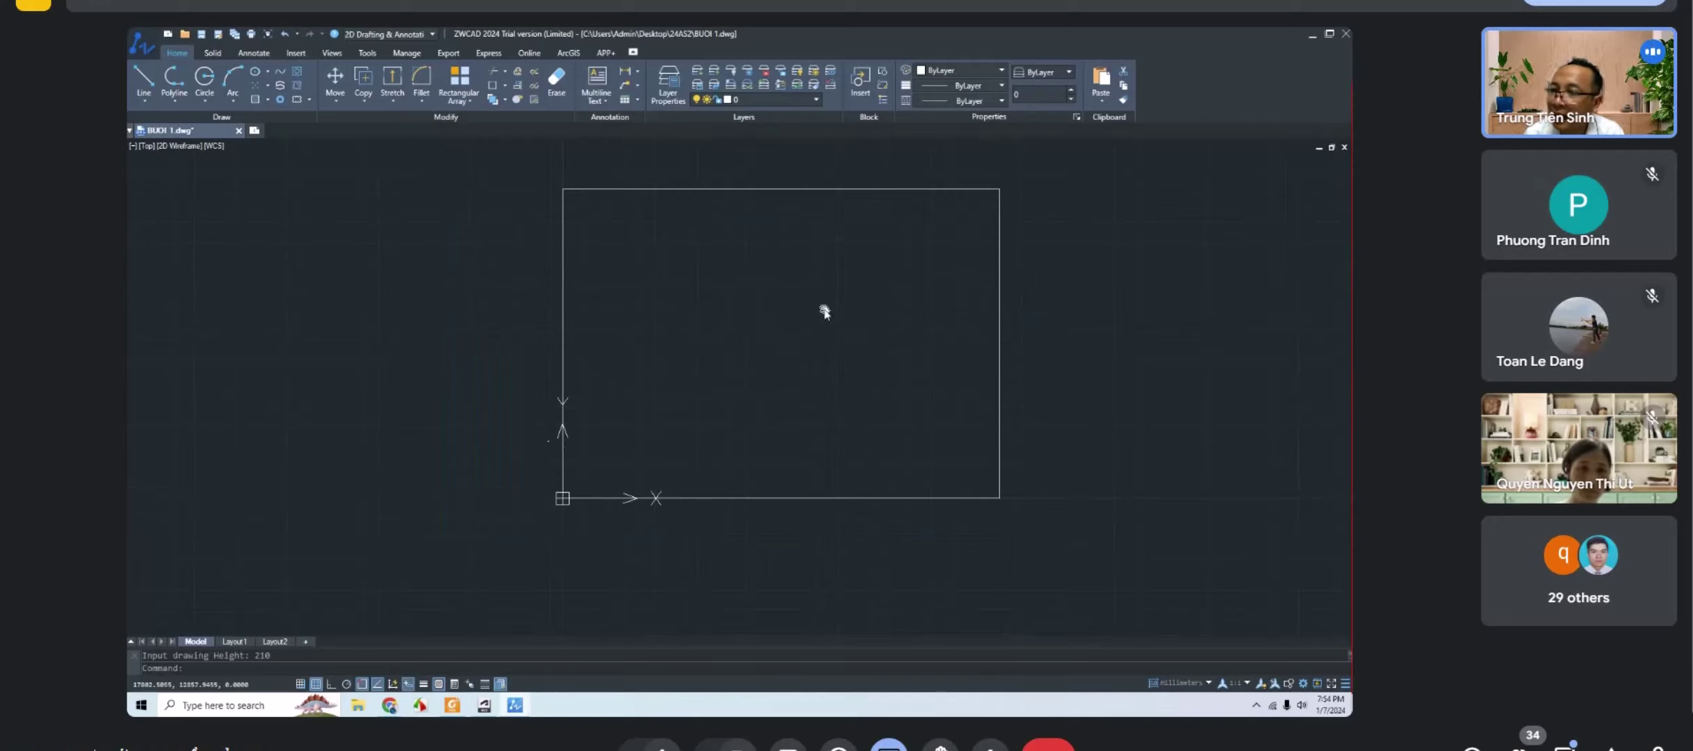
{"action": "left_click", "coordinate": [769, 496]}
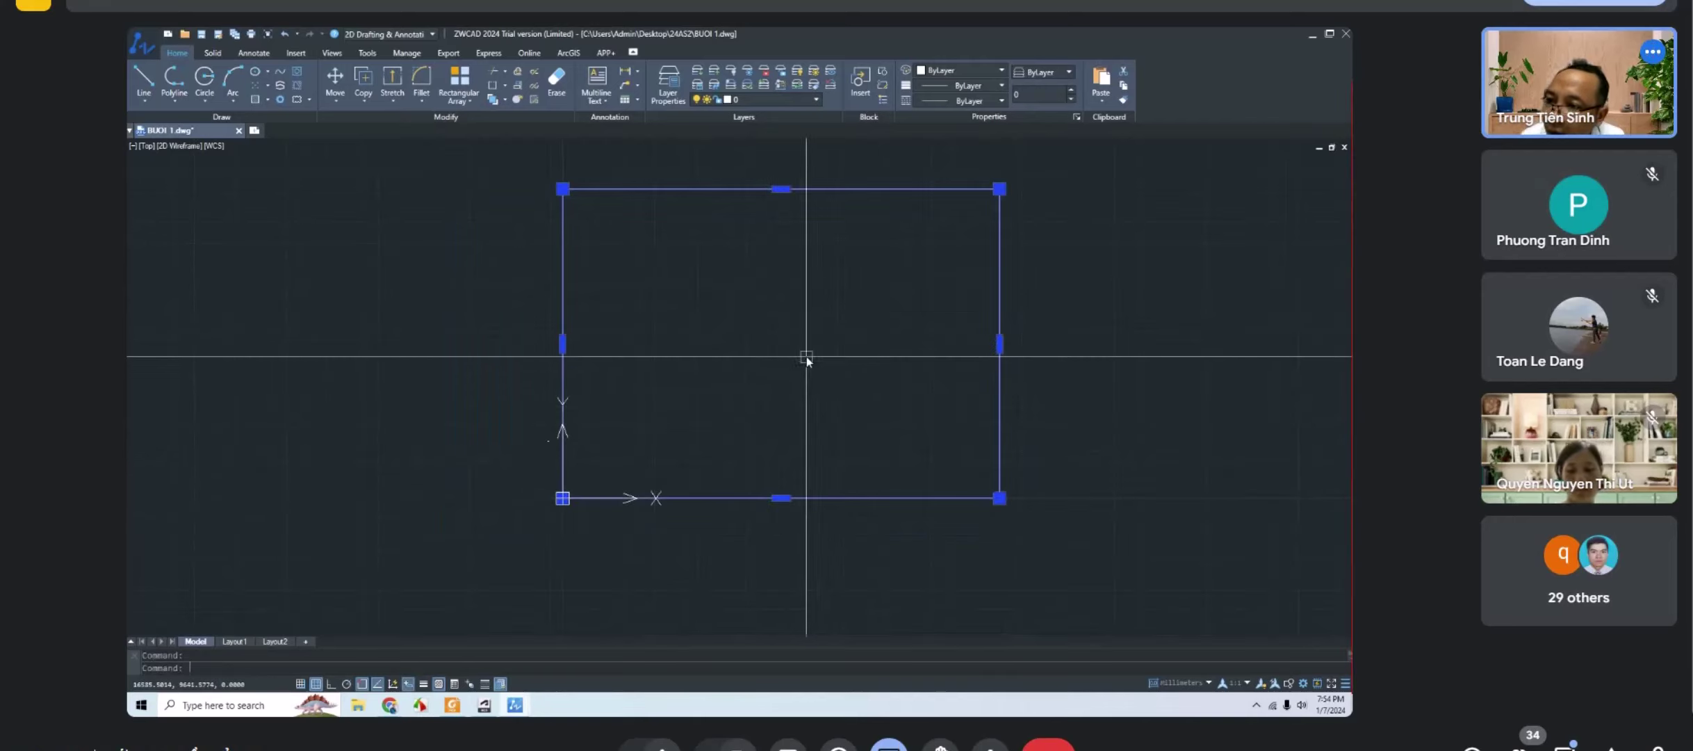
{"action": "middle_click_drag", "start_coordinate": [805, 359], "coordinate": [754, 351]}
{"action": "key", "text": "Escape"}
Window-select around the border rectangle, then zoom to the BUỔI 1–2 notes.
{"action": "left_click", "coordinate": [557, 223]}
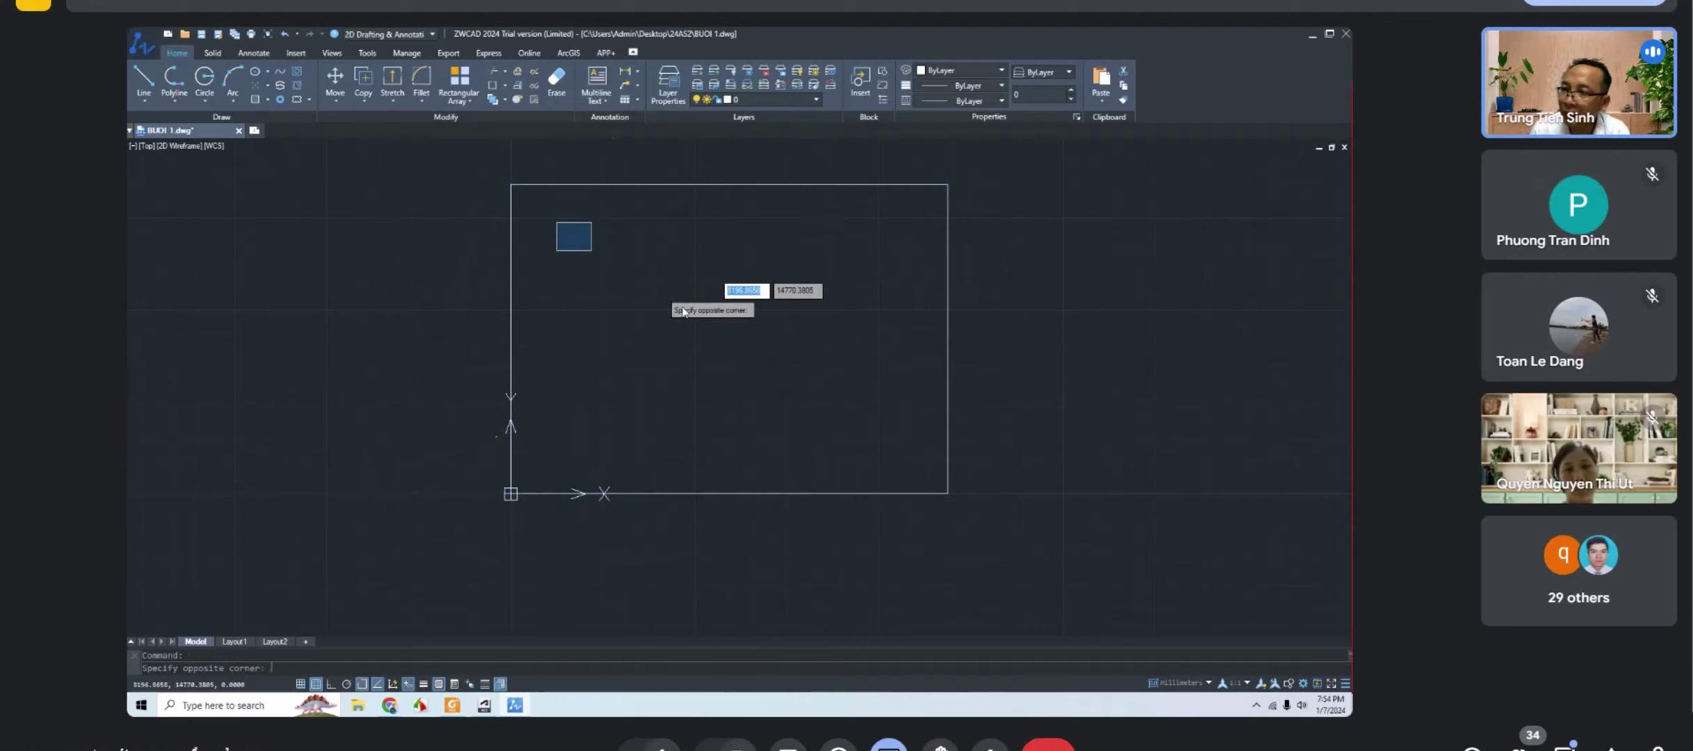
{"action": "left_click", "coordinate": [892, 457]}
{"action": "left_click", "coordinate": [921, 466]}
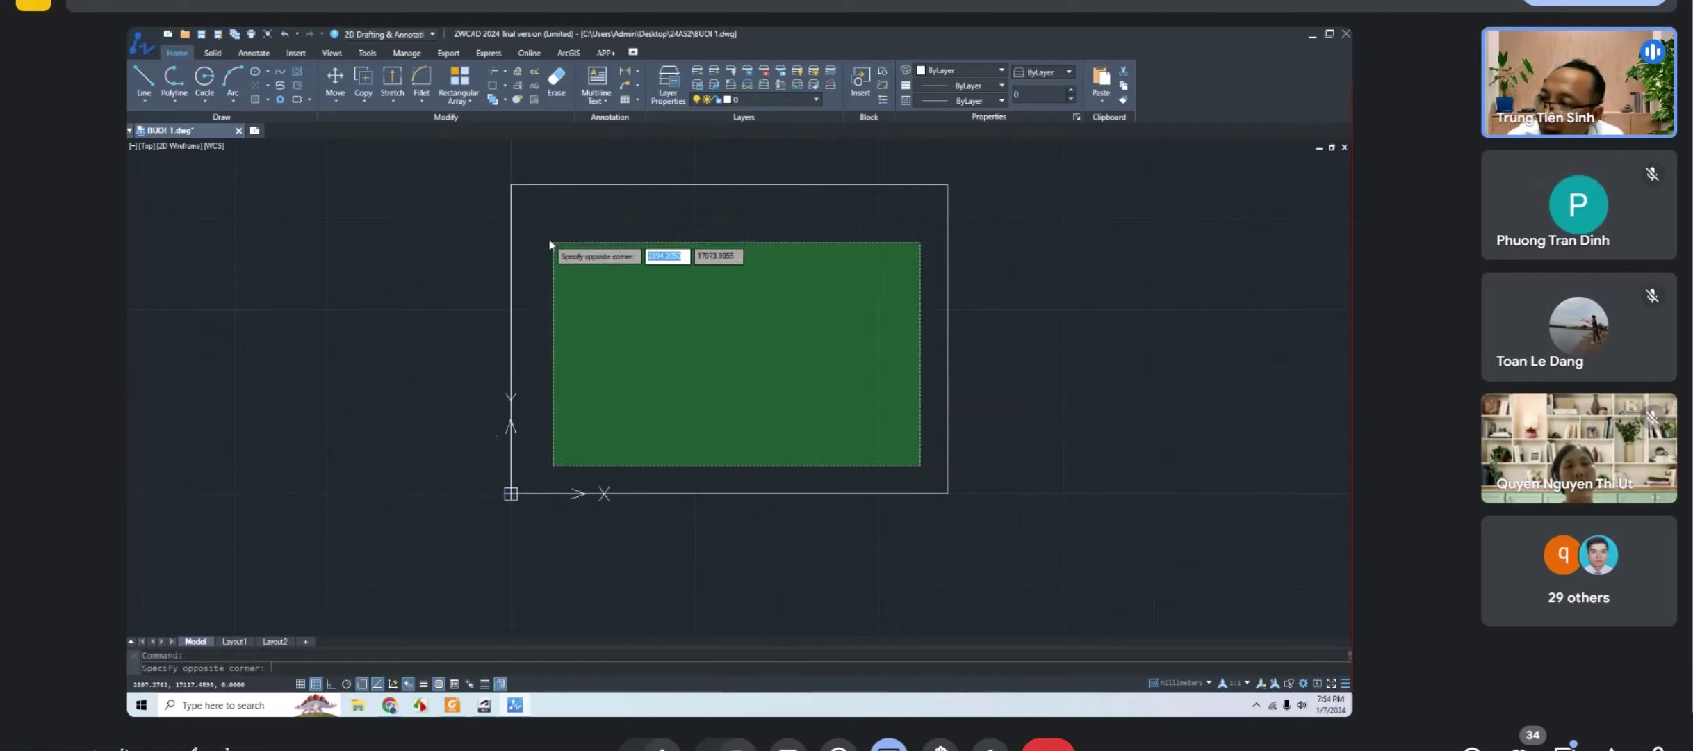
{"action": "left_click", "coordinate": [534, 204]}
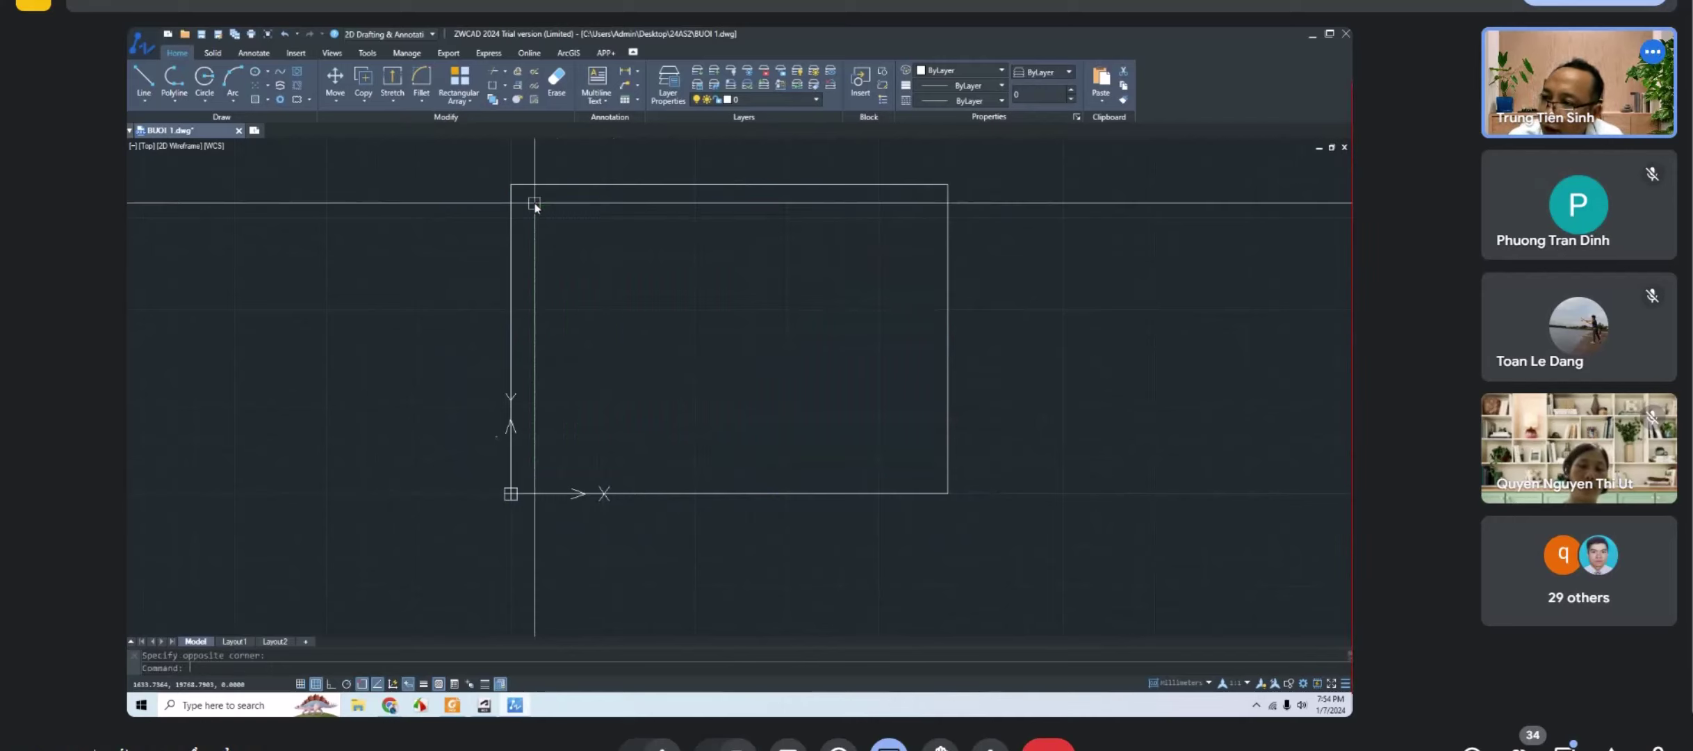
{"action": "left_click", "coordinate": [540, 213]}
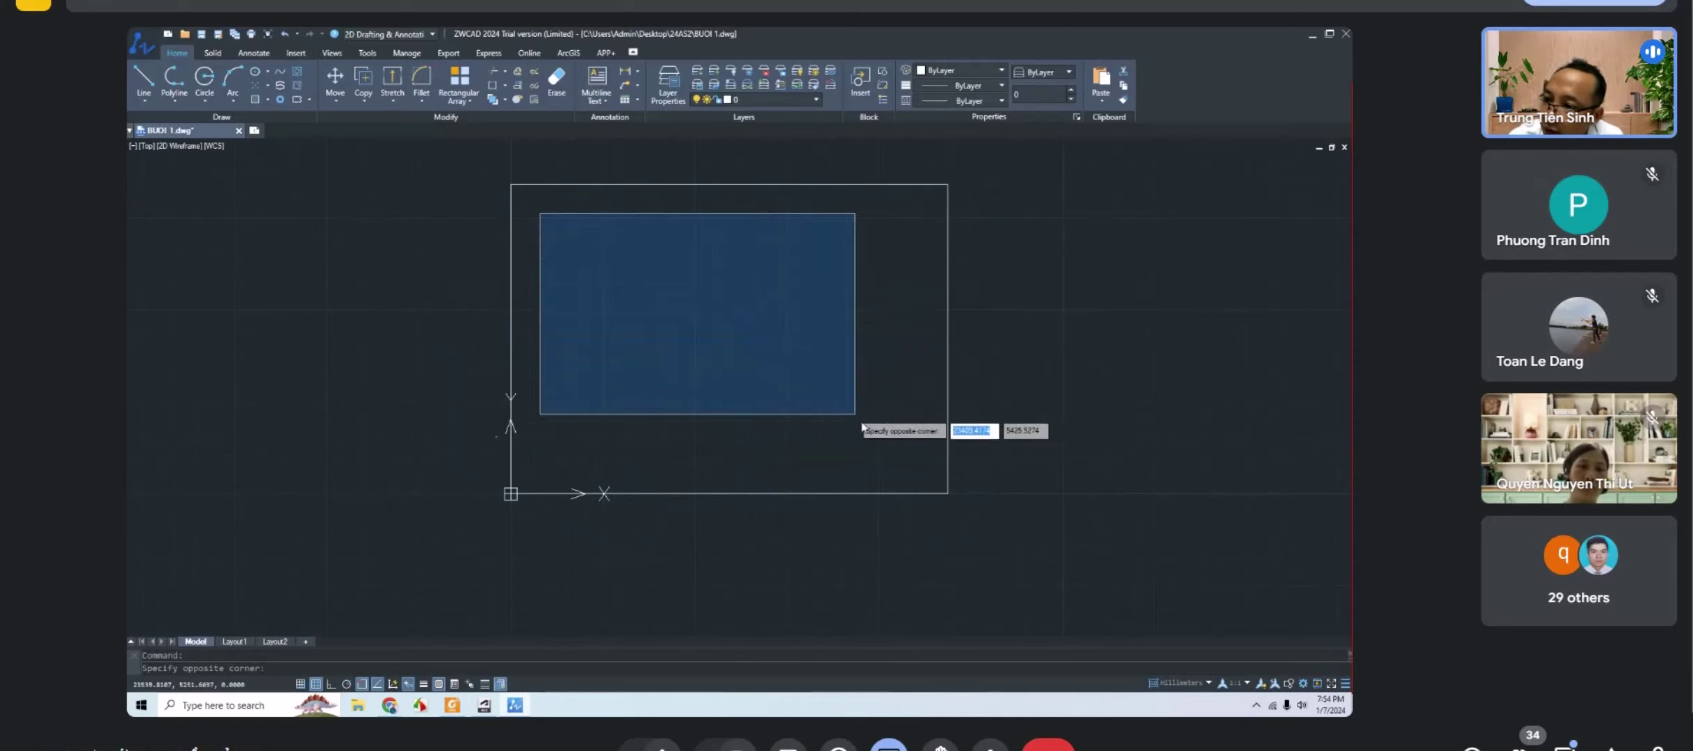
{"action": "left_click", "coordinate": [928, 472]}
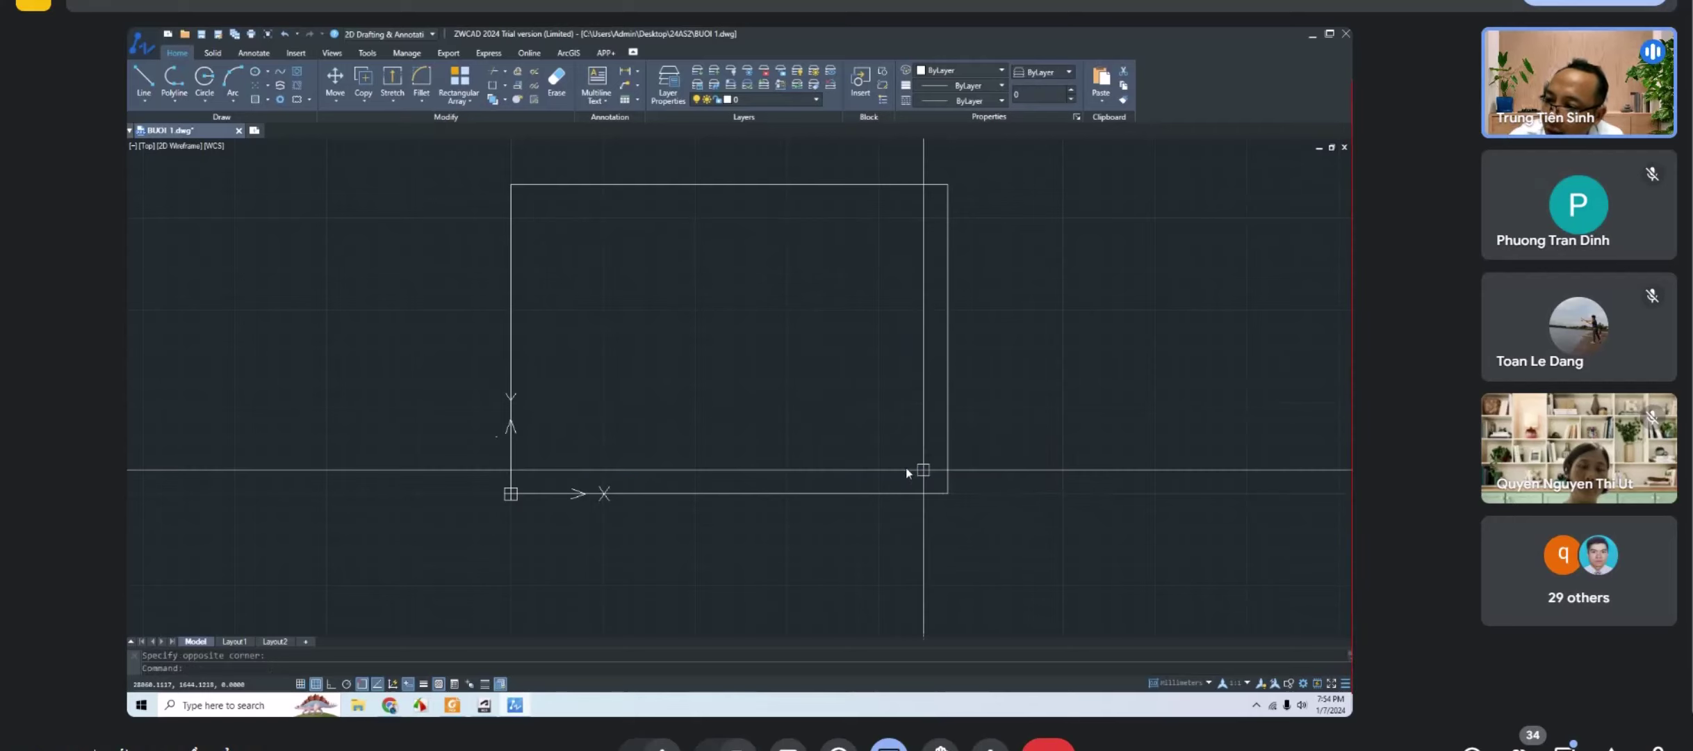
{"action": "scroll", "coordinate": [890, 448], "scroll_direction": "down", "scroll_amount": 2}
{"action": "scroll", "coordinate": [862, 423], "scroll_direction": "down", "scroll_amount": 5}
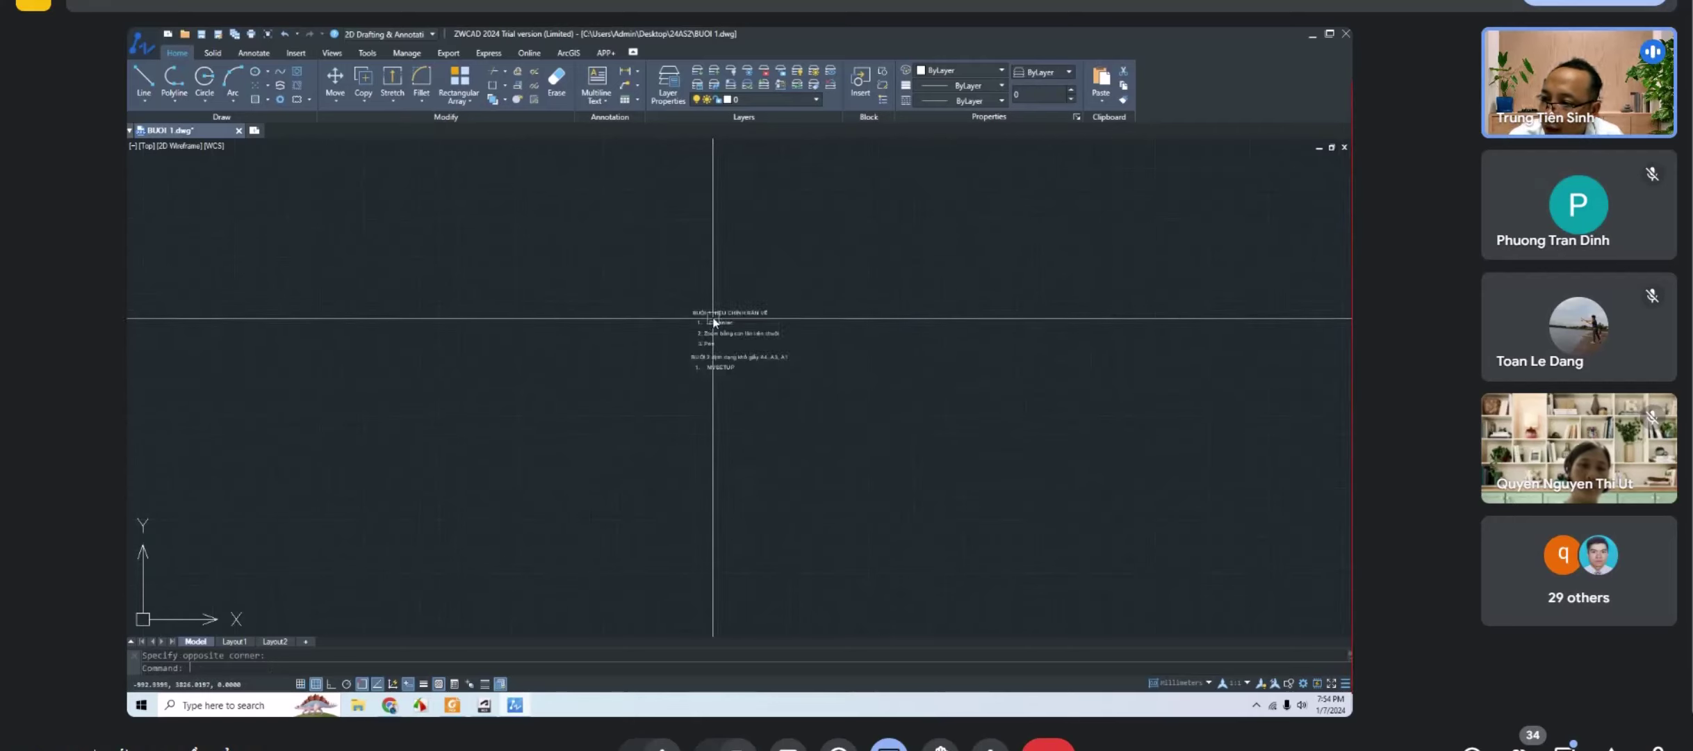
{"action": "scroll", "coordinate": [759, 345], "scroll_direction": "up", "scroll_amount": 3}
{"action": "scroll", "coordinate": [759, 345], "scroll_direction": "up", "scroll_amount": 3}
Extend the note to 'MVSETUP enter/ N enter/ M enter / 100 enter/ 297 enter/ 210 enter'.
{"action": "double_click", "coordinate": [692, 415]}
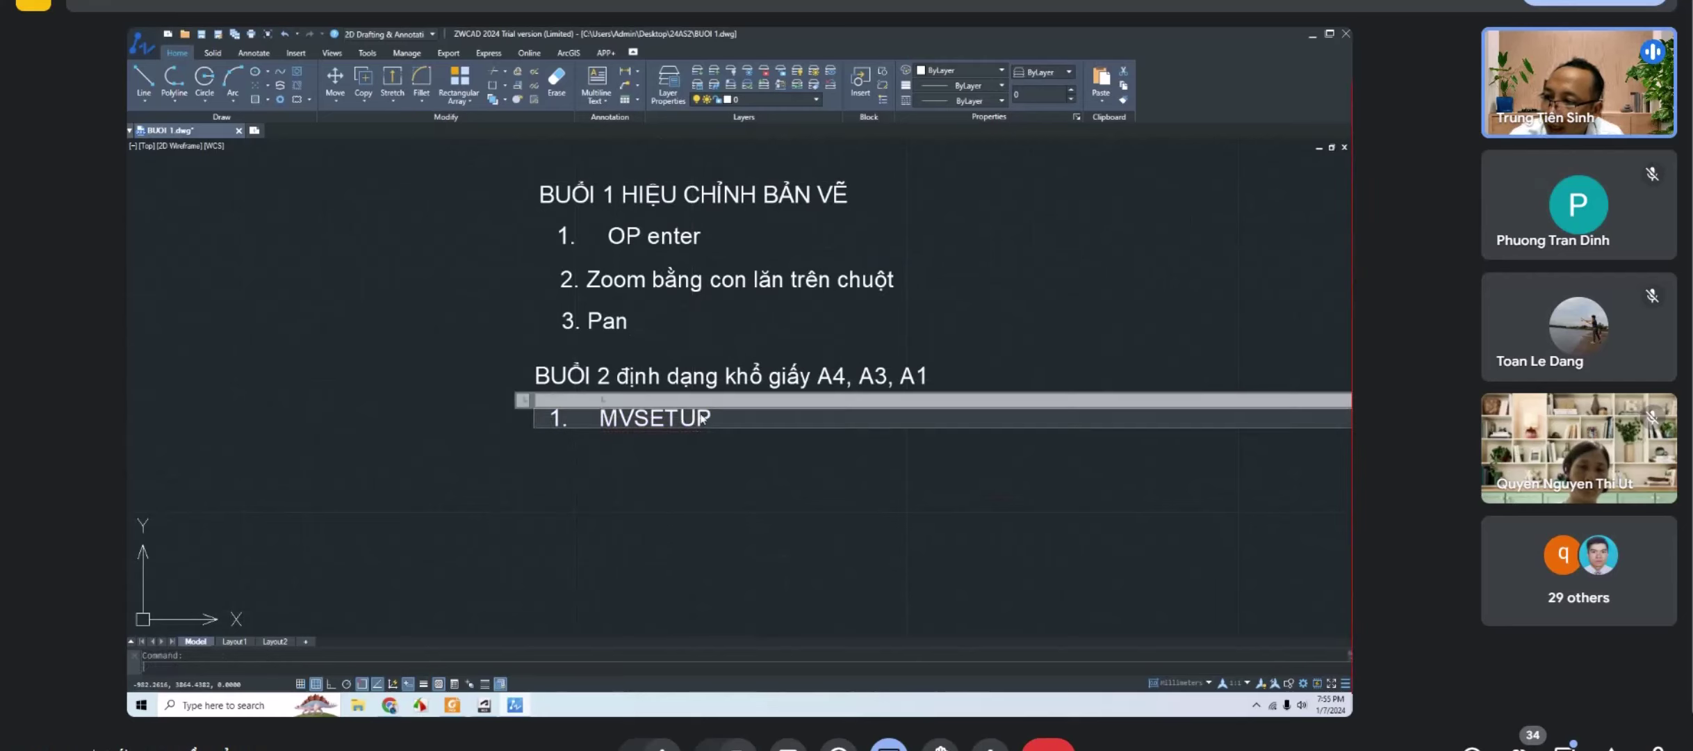
{"action": "type", "text": "/N "}
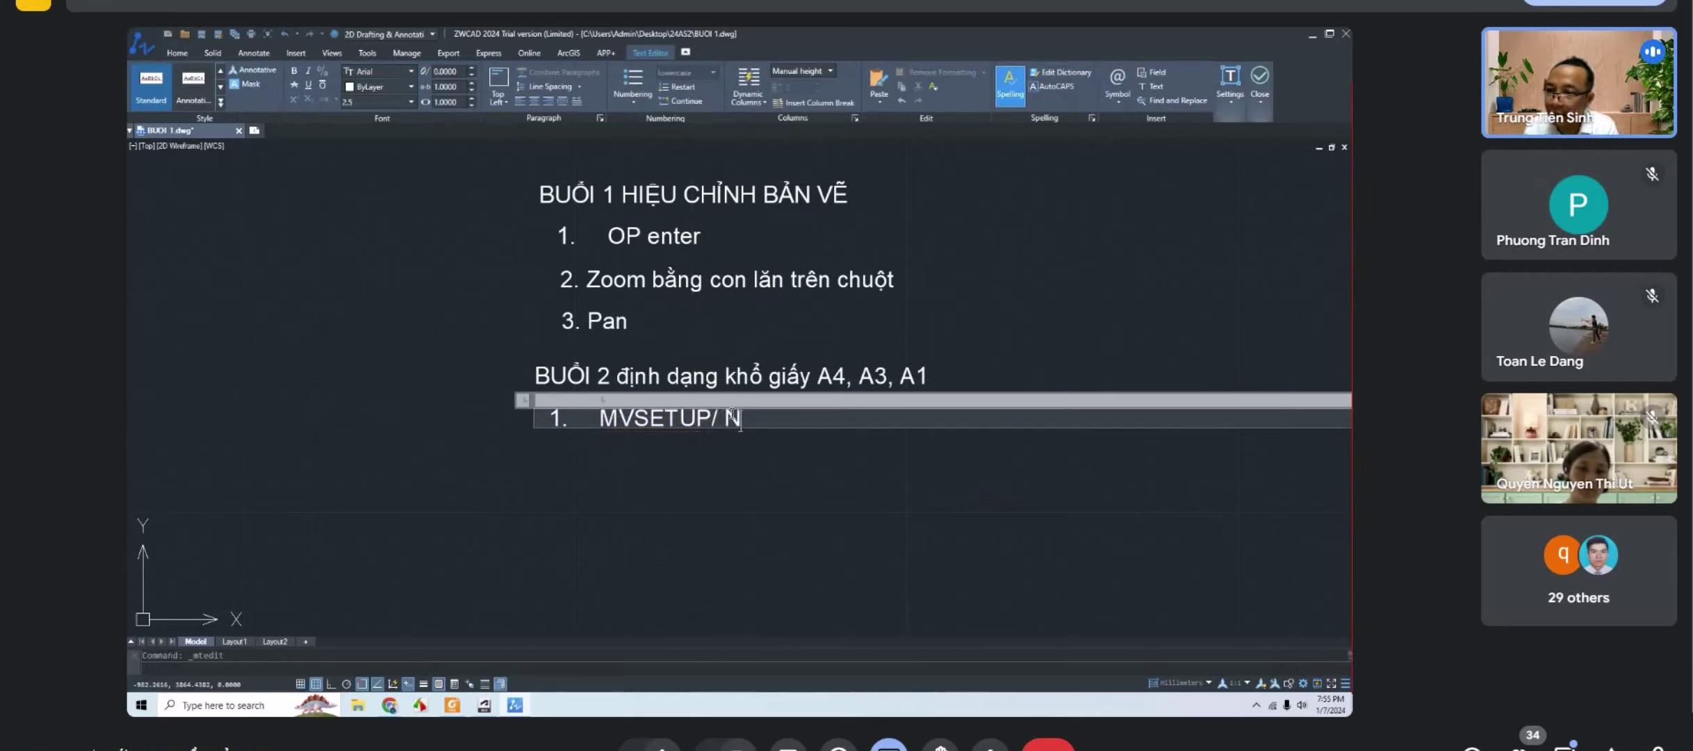
{"action": "type", "text": "e"}
{"action": "key", "text": "BackSpace"}
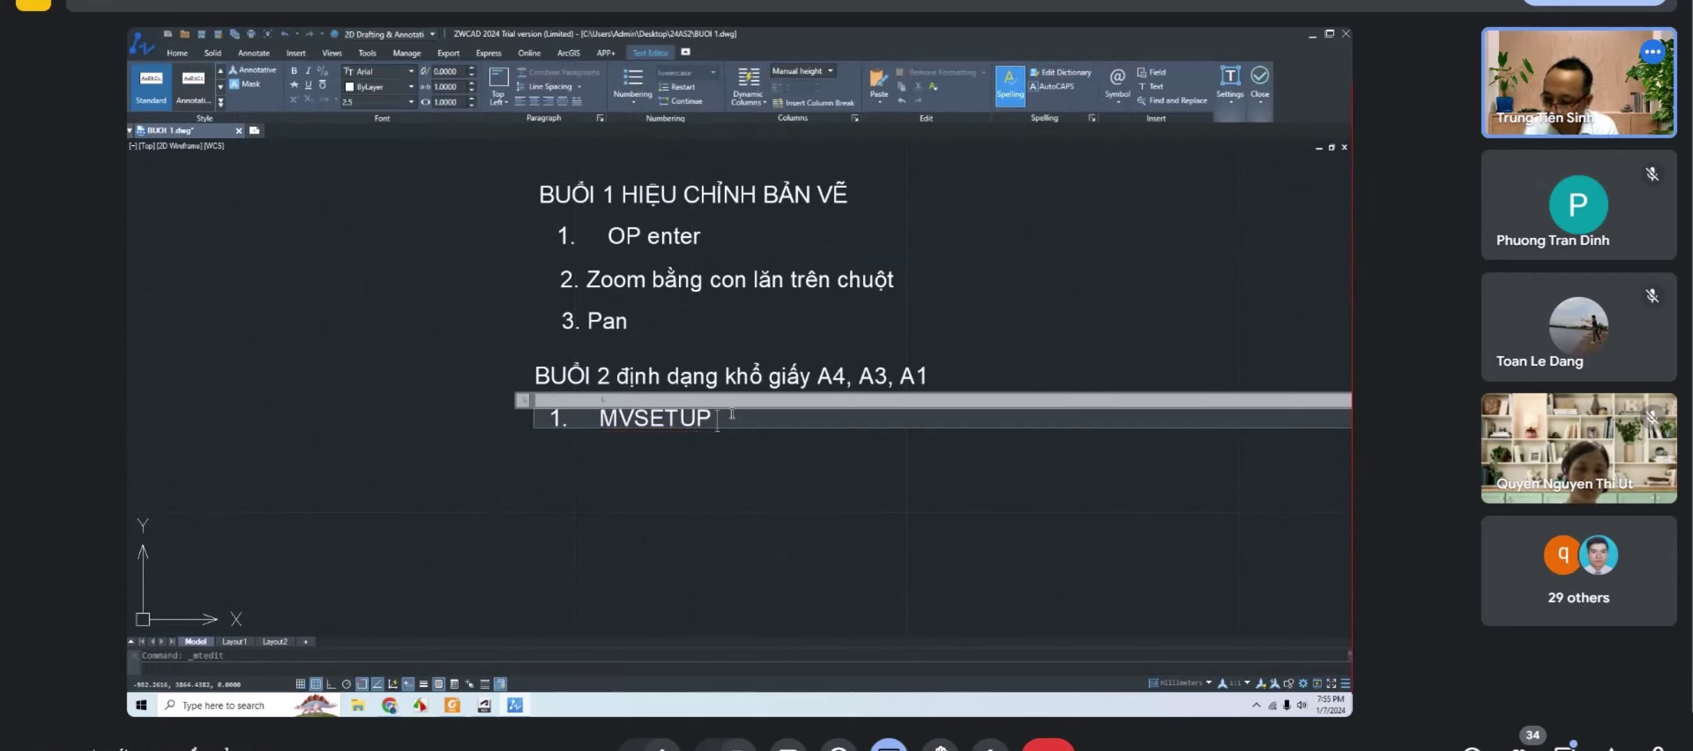
{"action": "type", "text": "ter/ "}
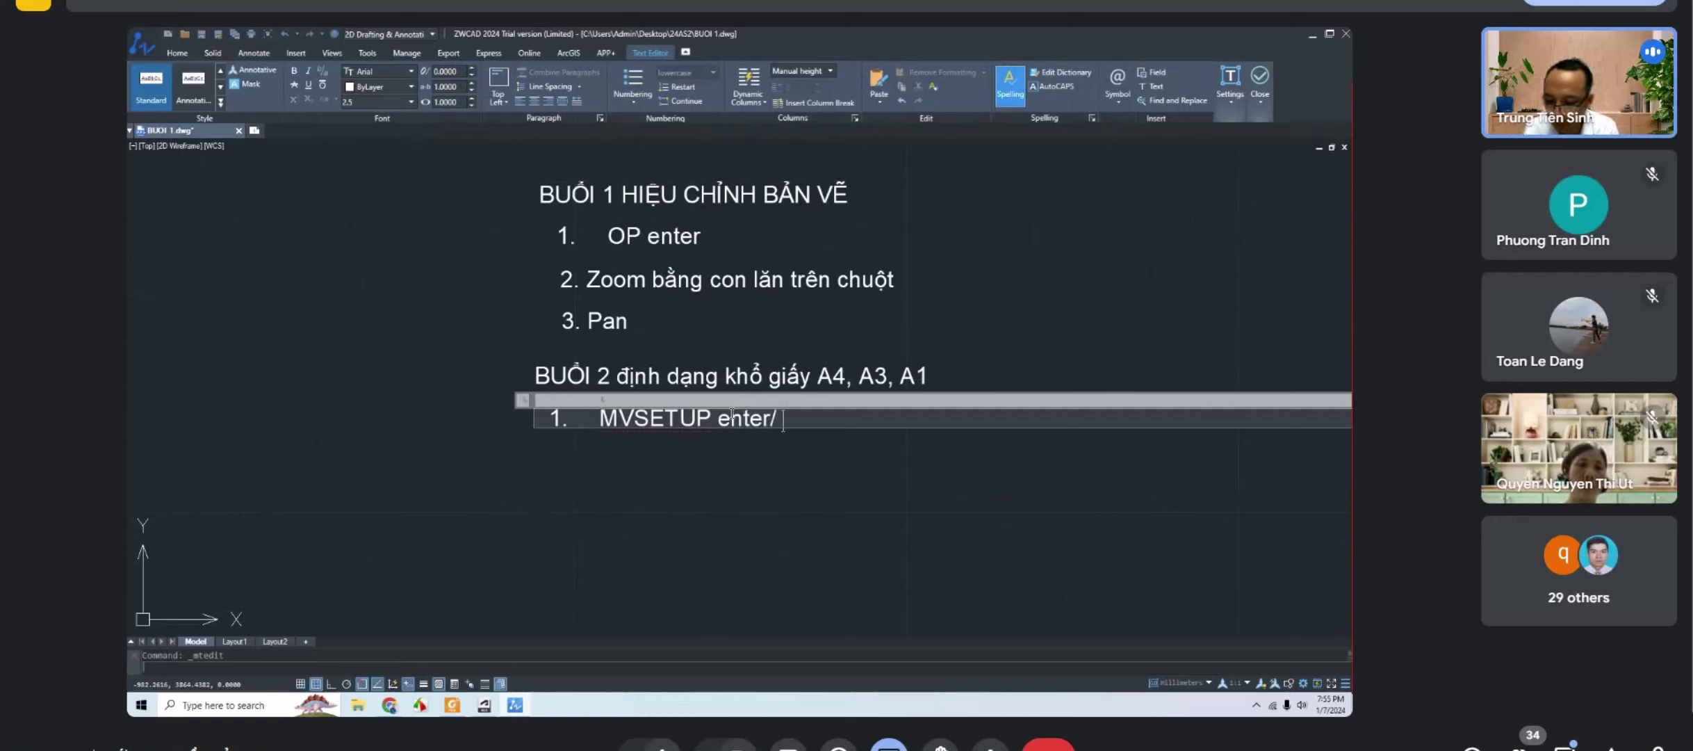
{"action": "type", "text": "N enter"}
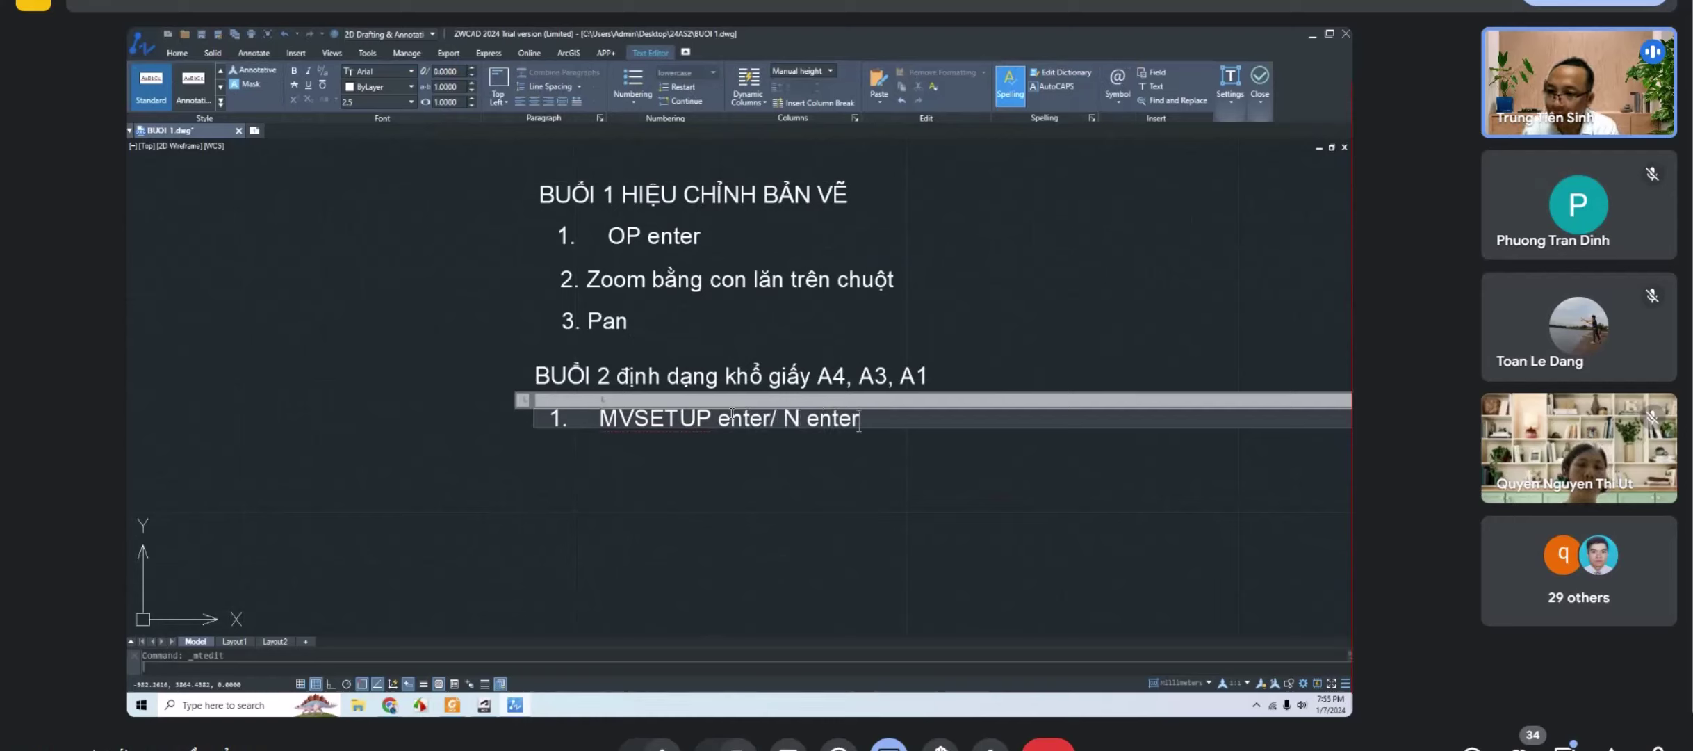
{"action": "type", "text": "/ M "}
{"action": "type", "text": "enter"}
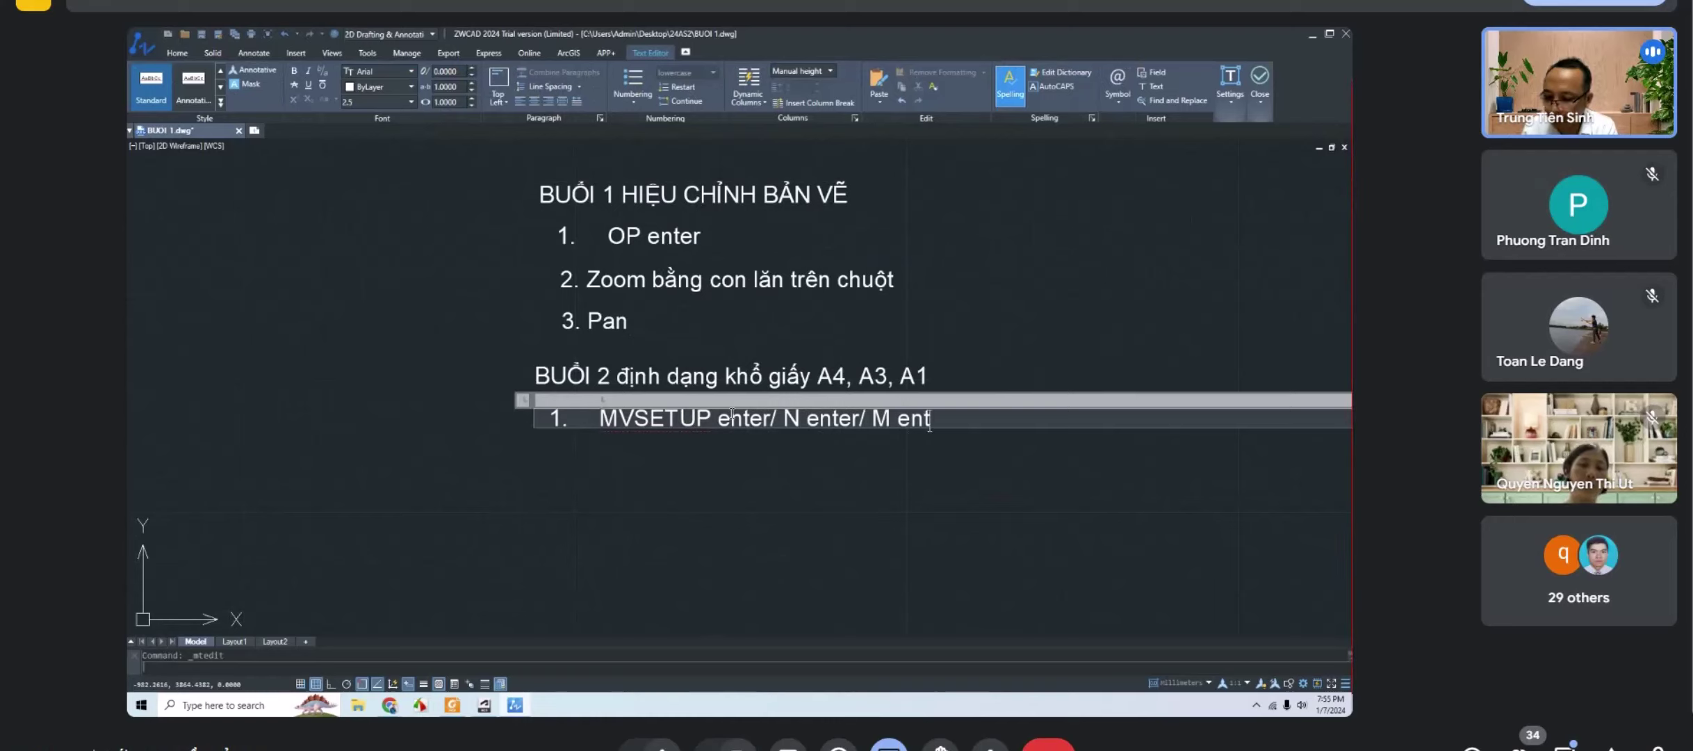
{"action": "type", "text": " /"}
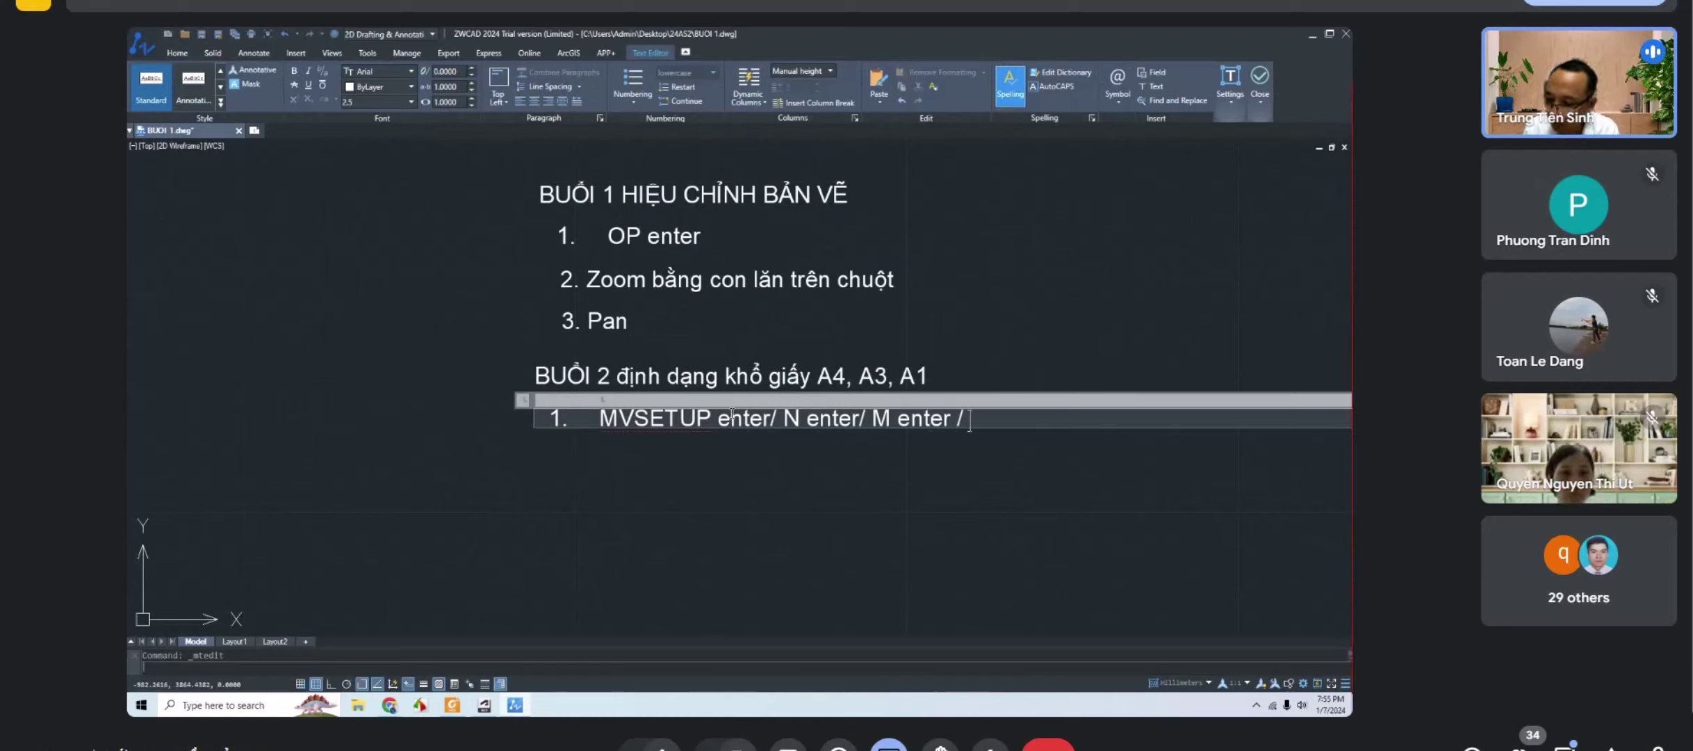
{"action": "type", "text": " 100"}
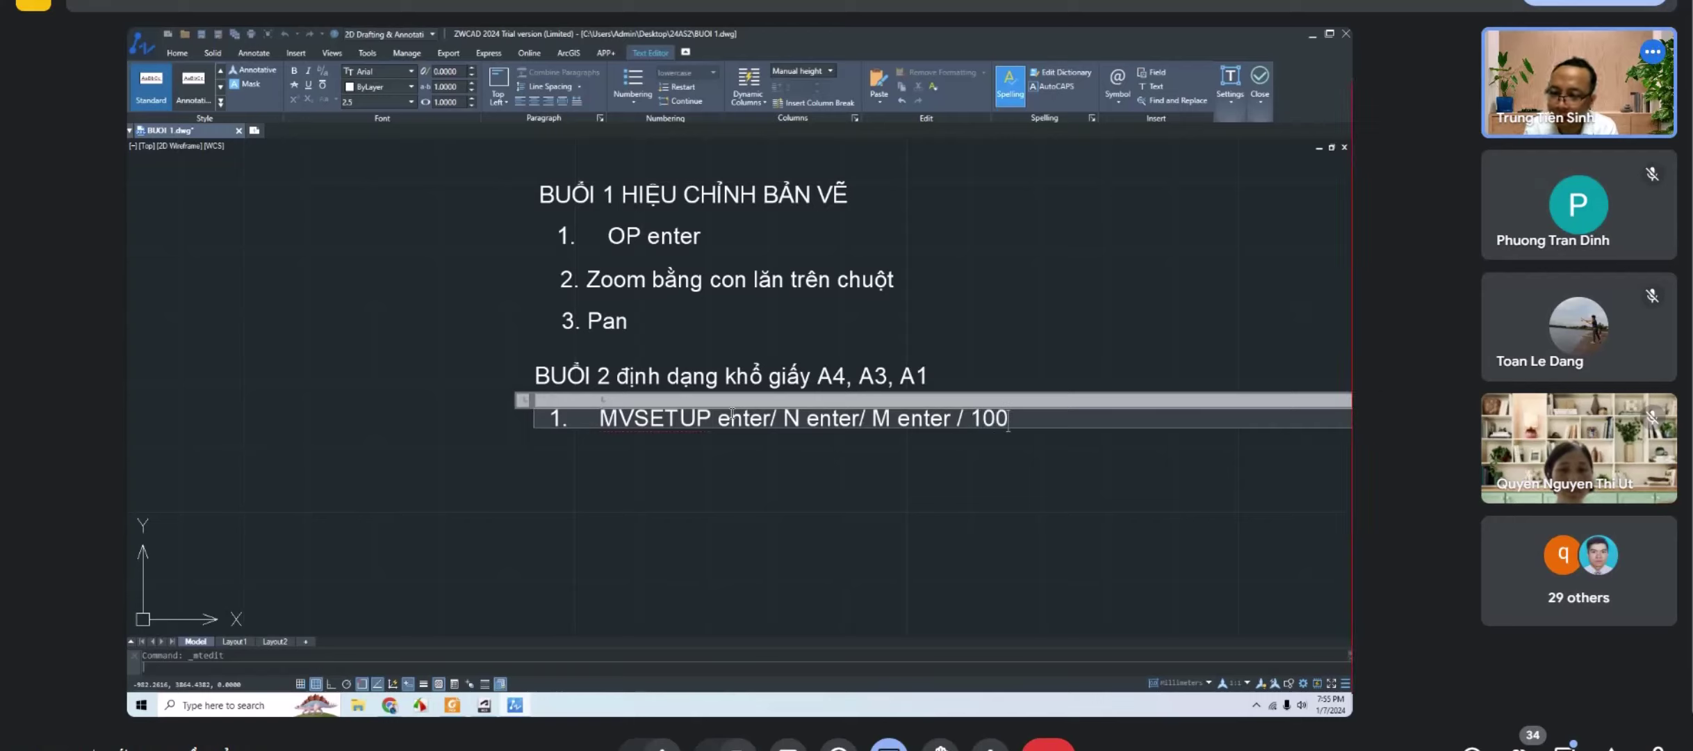
{"action": "type", "text": " ente"}
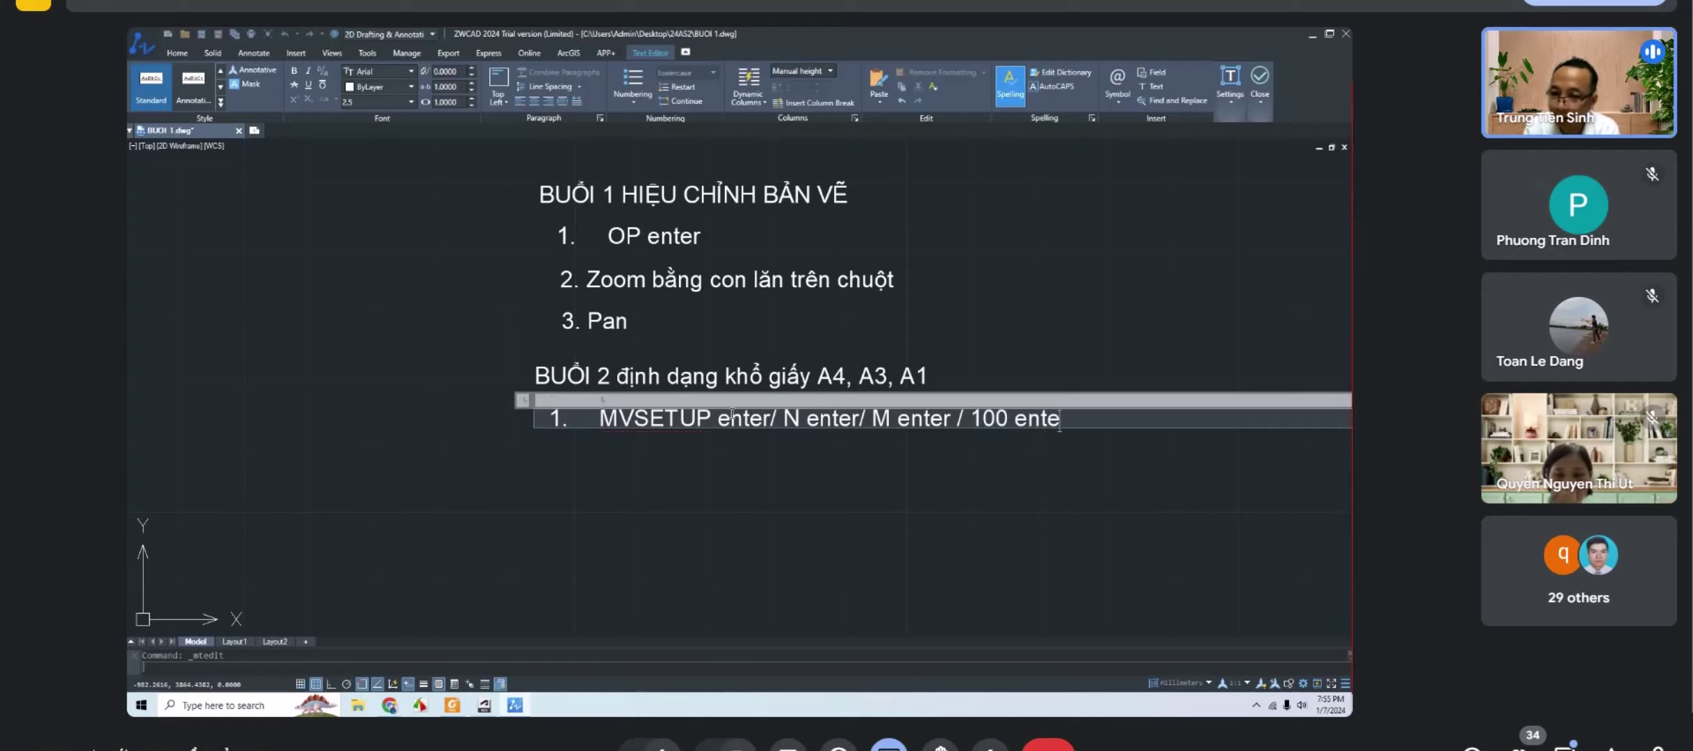
{"action": "type", "text": "r/ 29"}
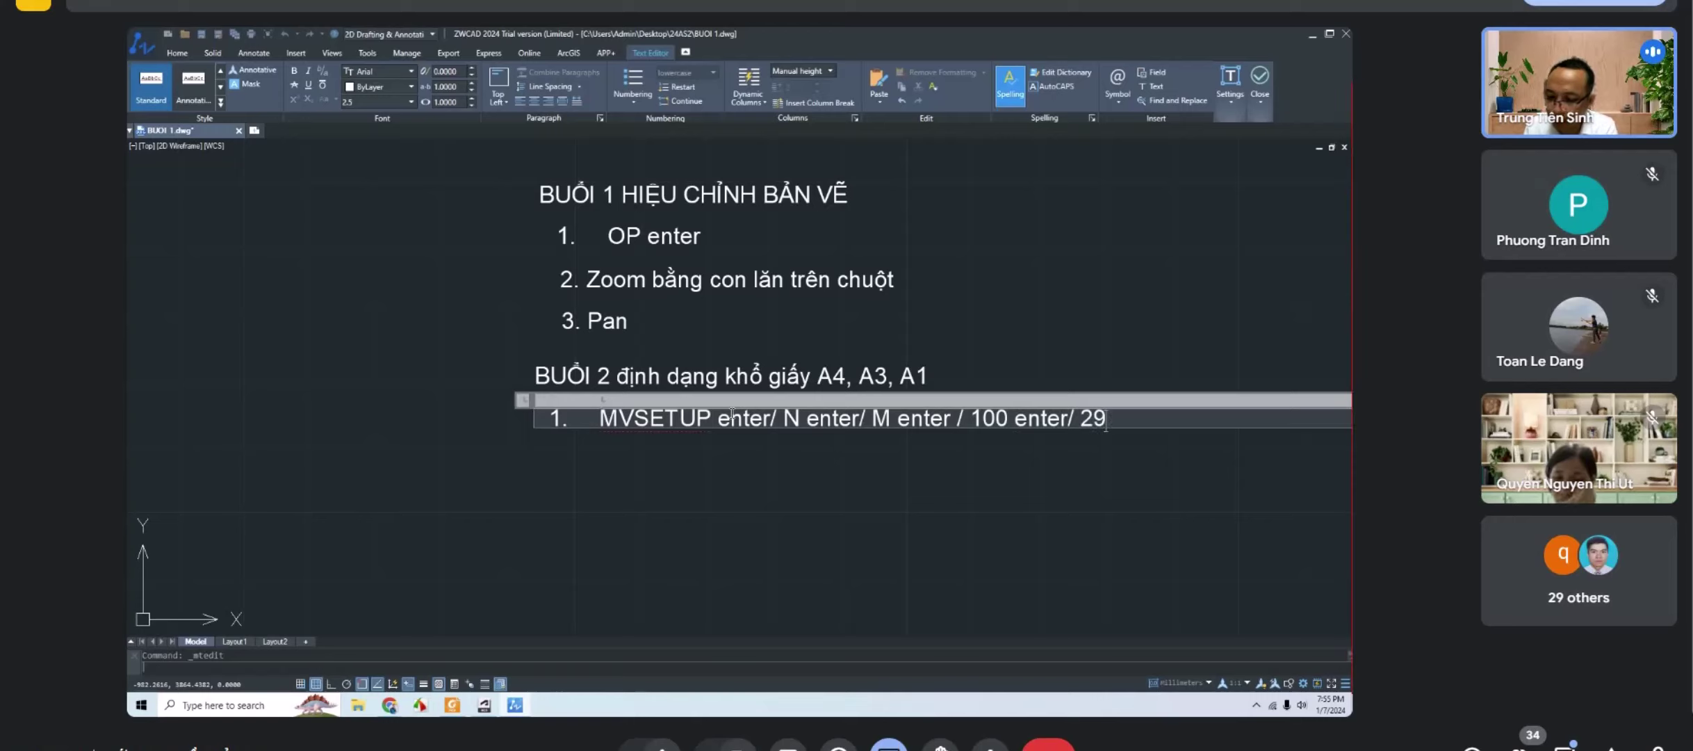
{"action": "type", "text": "7 enter"}
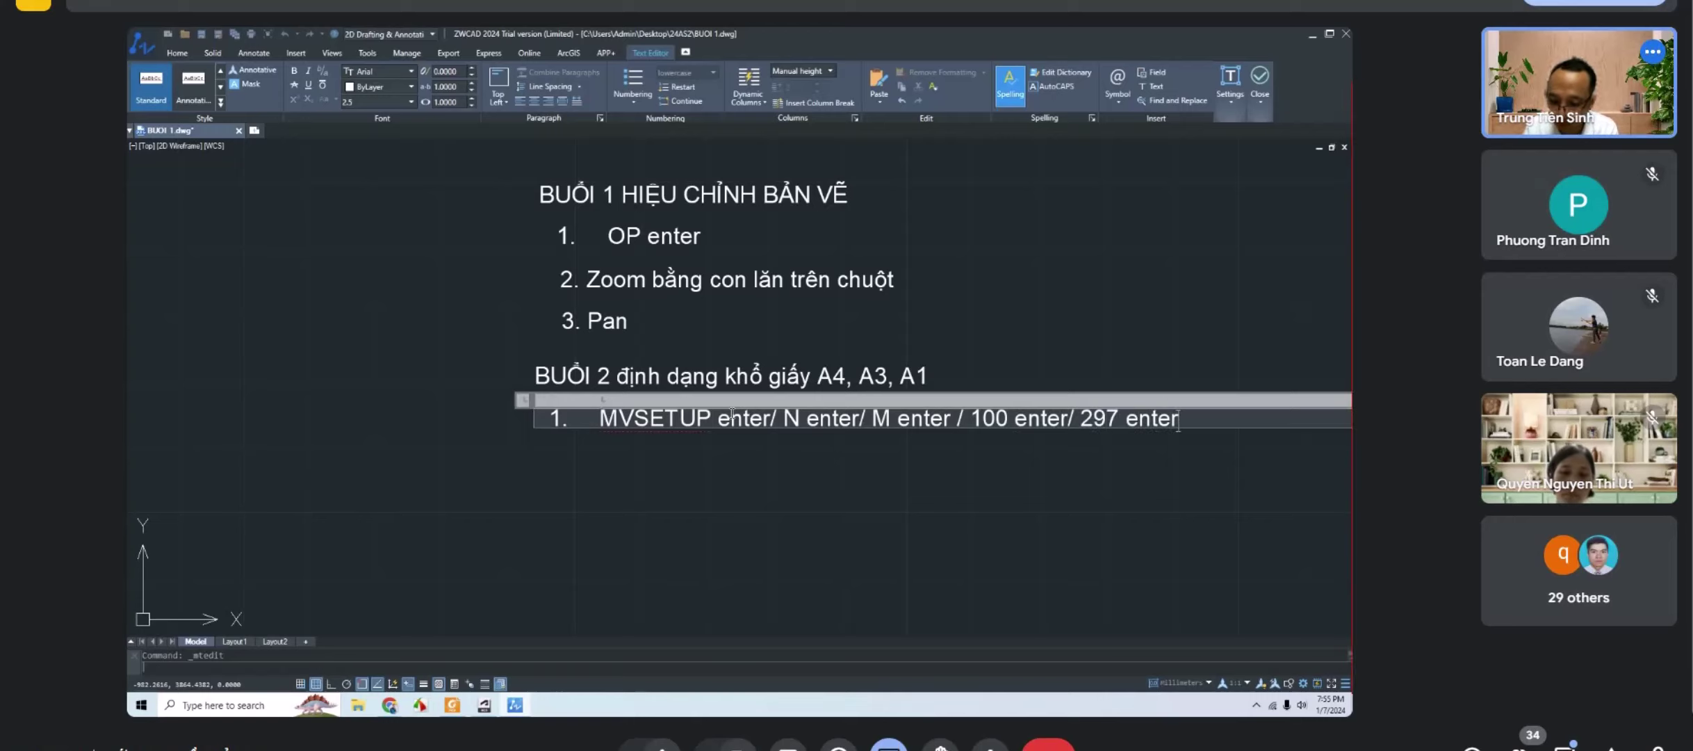
{"action": "type", "text": "/ 21"}
{"action": "type", "text": "0 ente"}
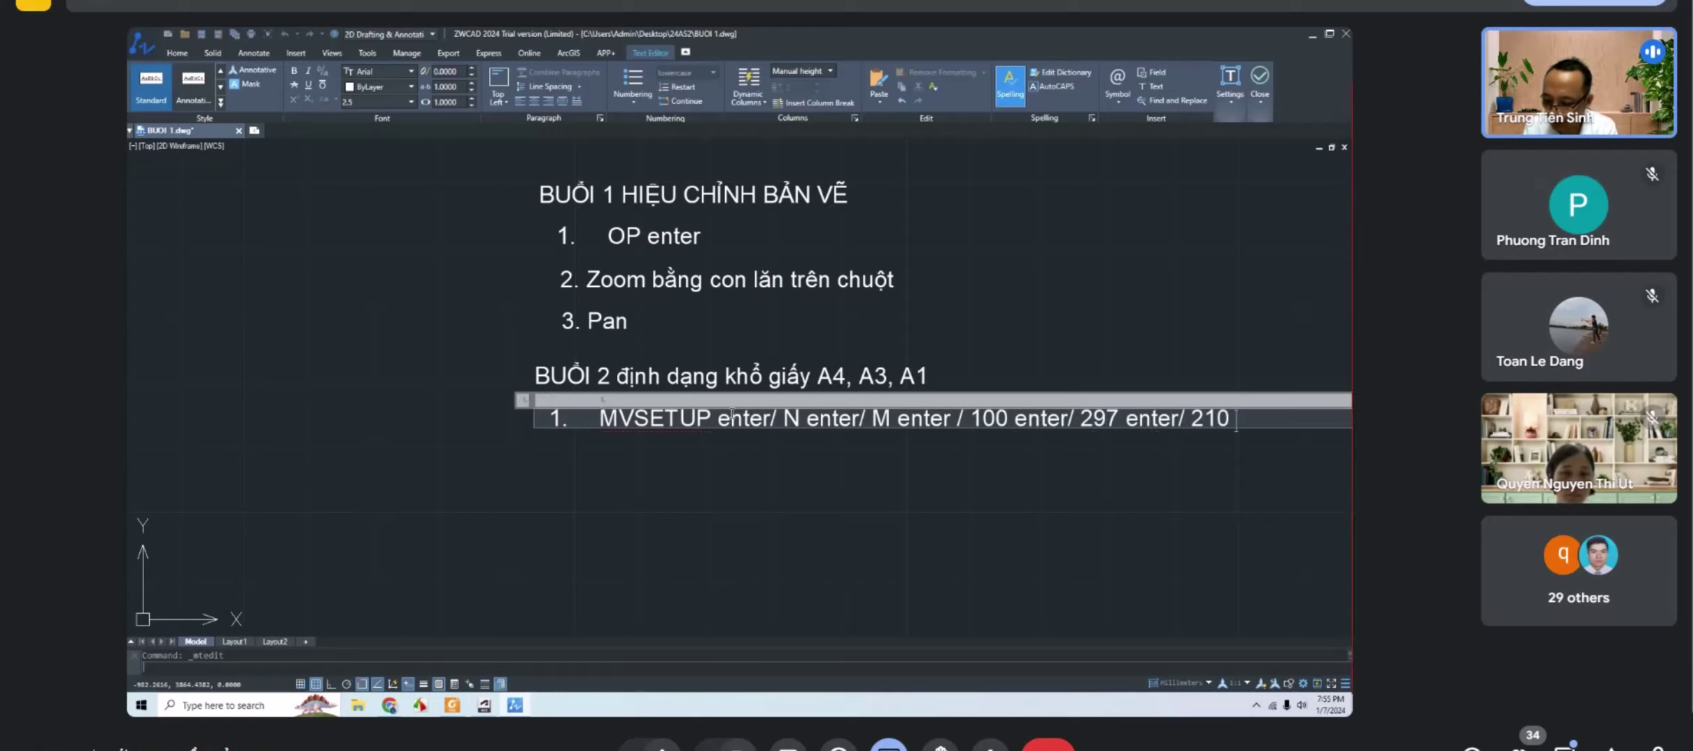
{"action": "type", "text": "r"}
{"action": "key", "text": "Return"}
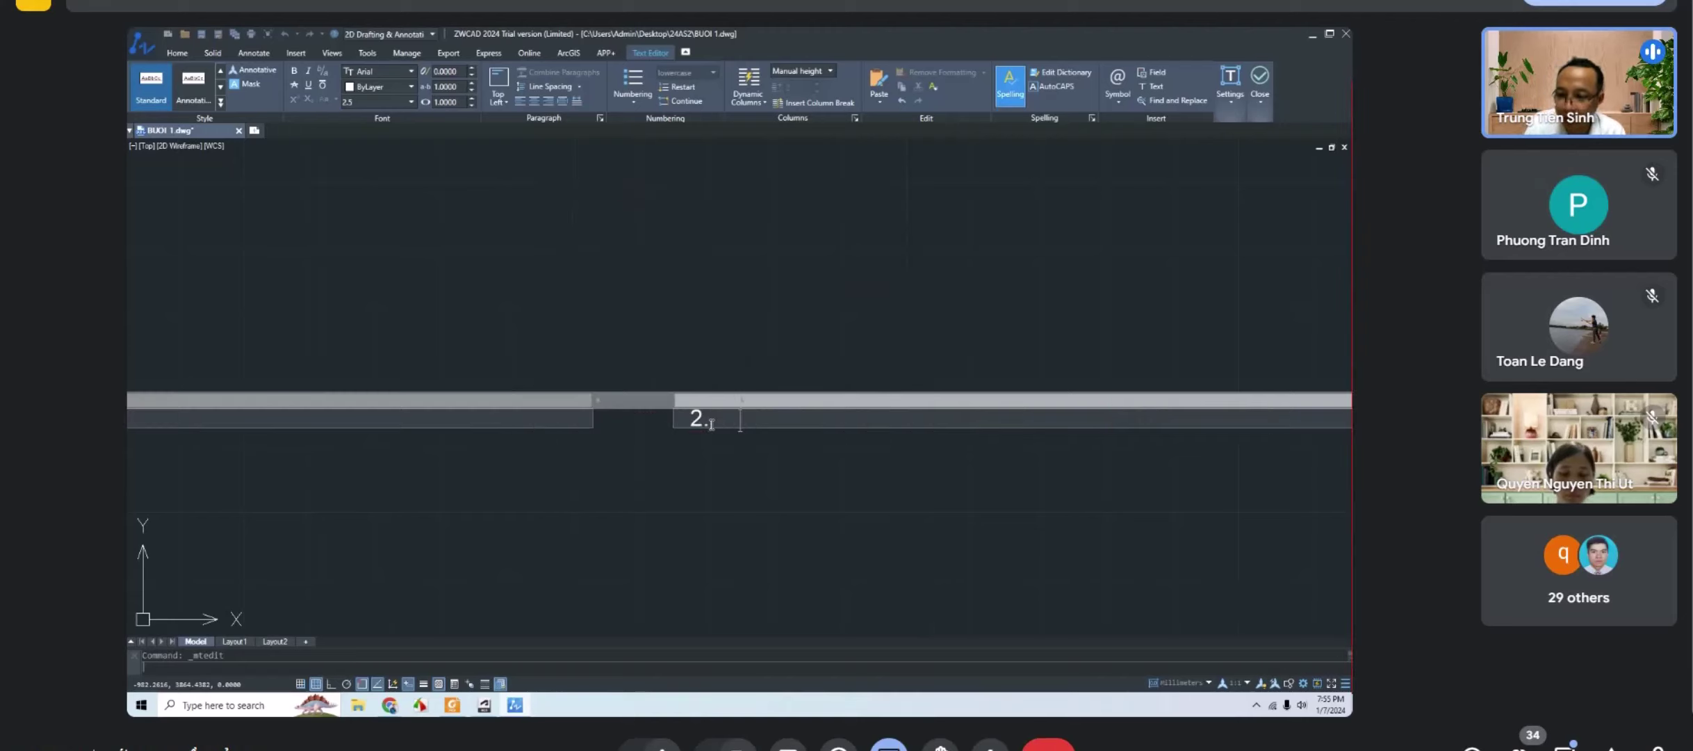
{"action": "left_click", "coordinate": [698, 463]}
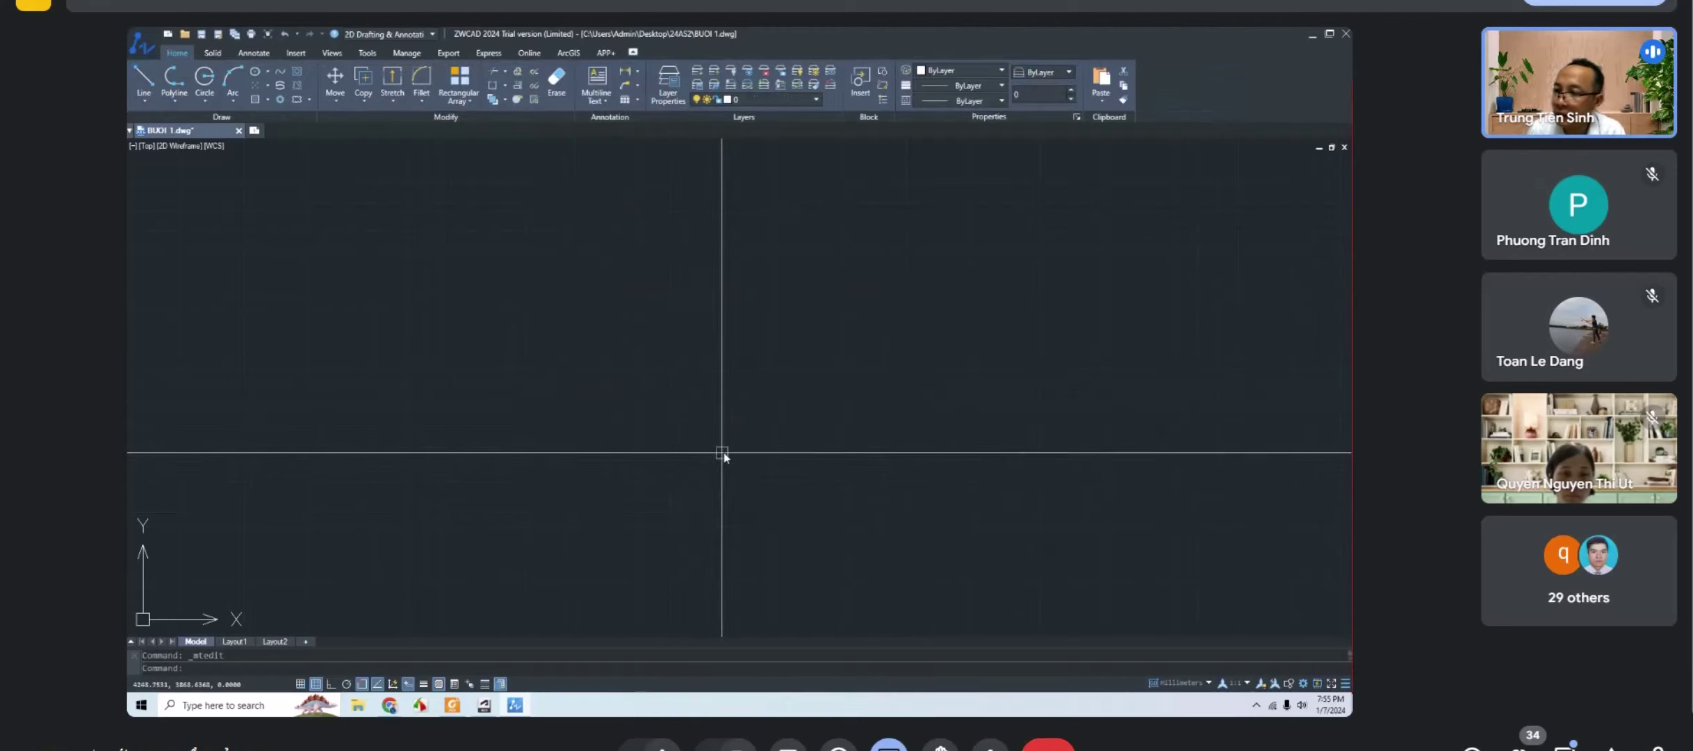
Select and reopen the lesson notes, then leave them unchanged.
{"action": "left_click", "coordinate": [764, 475]}
{"action": "left_click", "coordinate": [673, 396]}
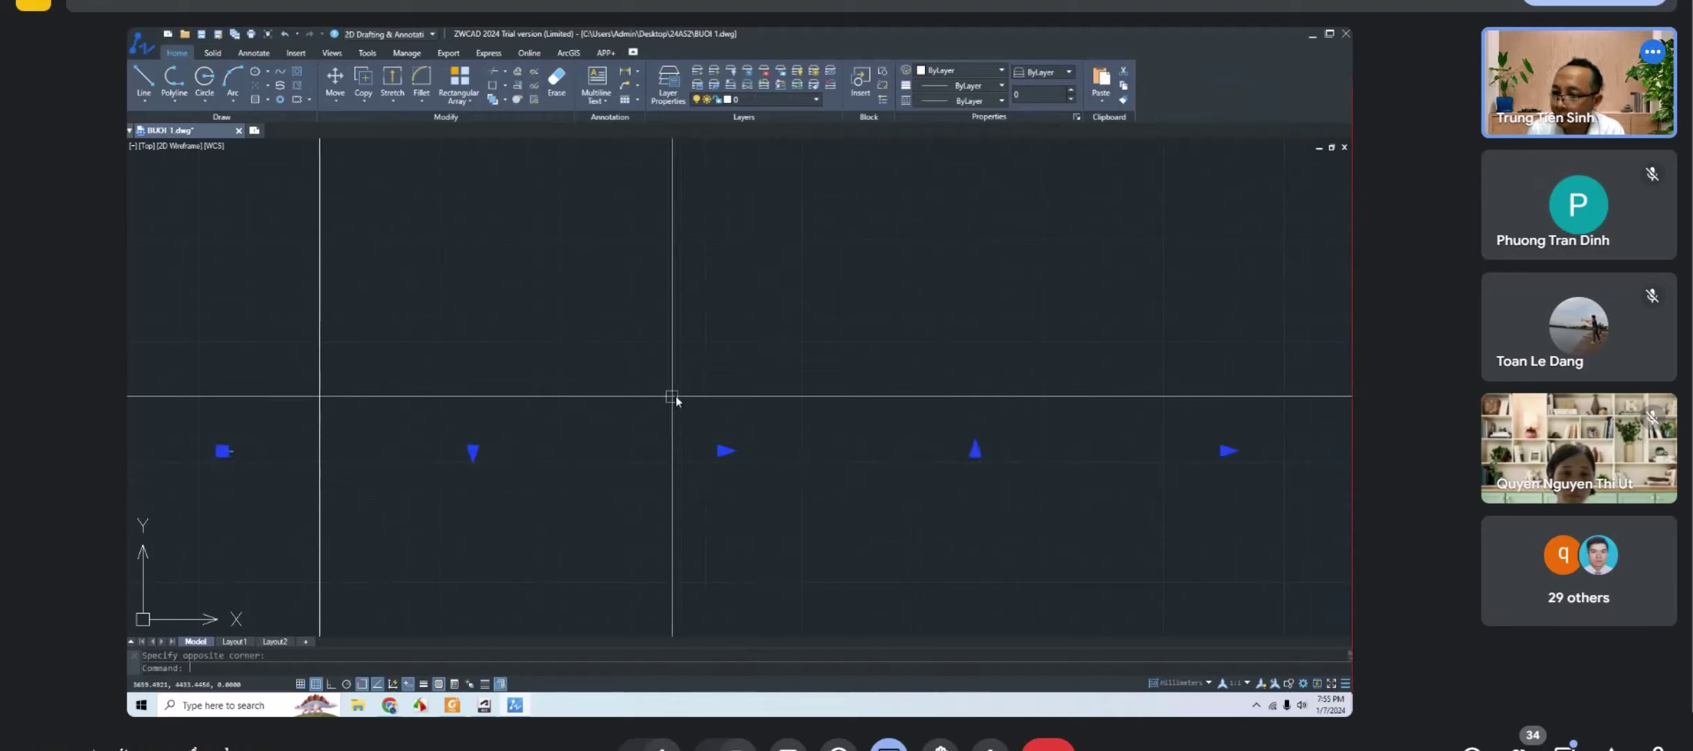
{"action": "key", "text": "Escape"}
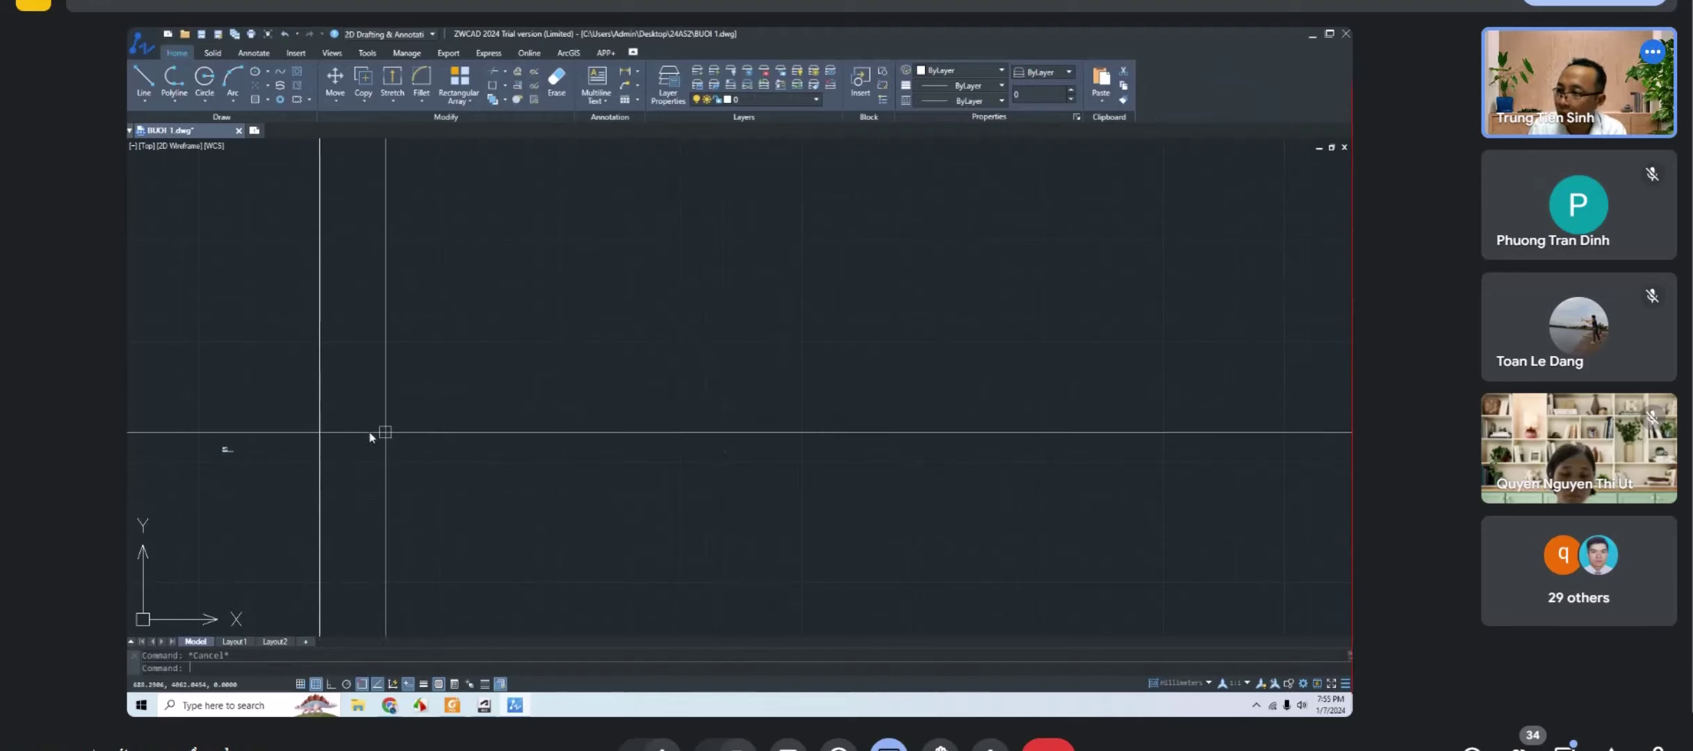
{"action": "scroll", "coordinate": [230, 452], "scroll_direction": "up", "scroll_amount": 5}
{"action": "scroll", "coordinate": [237, 431], "scroll_direction": "up", "scroll_amount": 3}
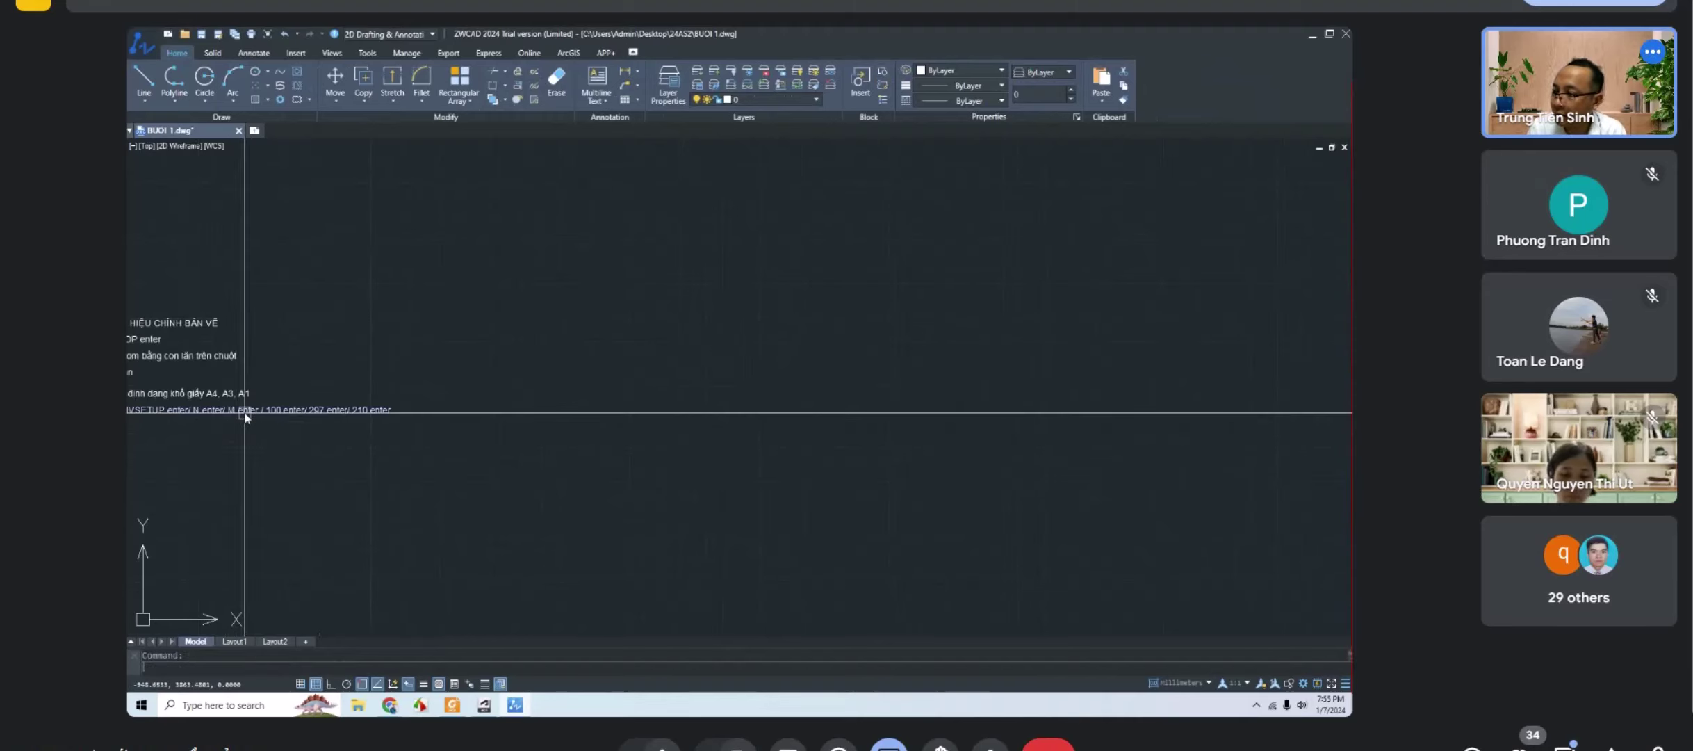
{"action": "double_click", "coordinate": [246, 411]}
{"action": "scroll", "coordinate": [487, 431], "scroll_direction": "up", "scroll_amount": 4}
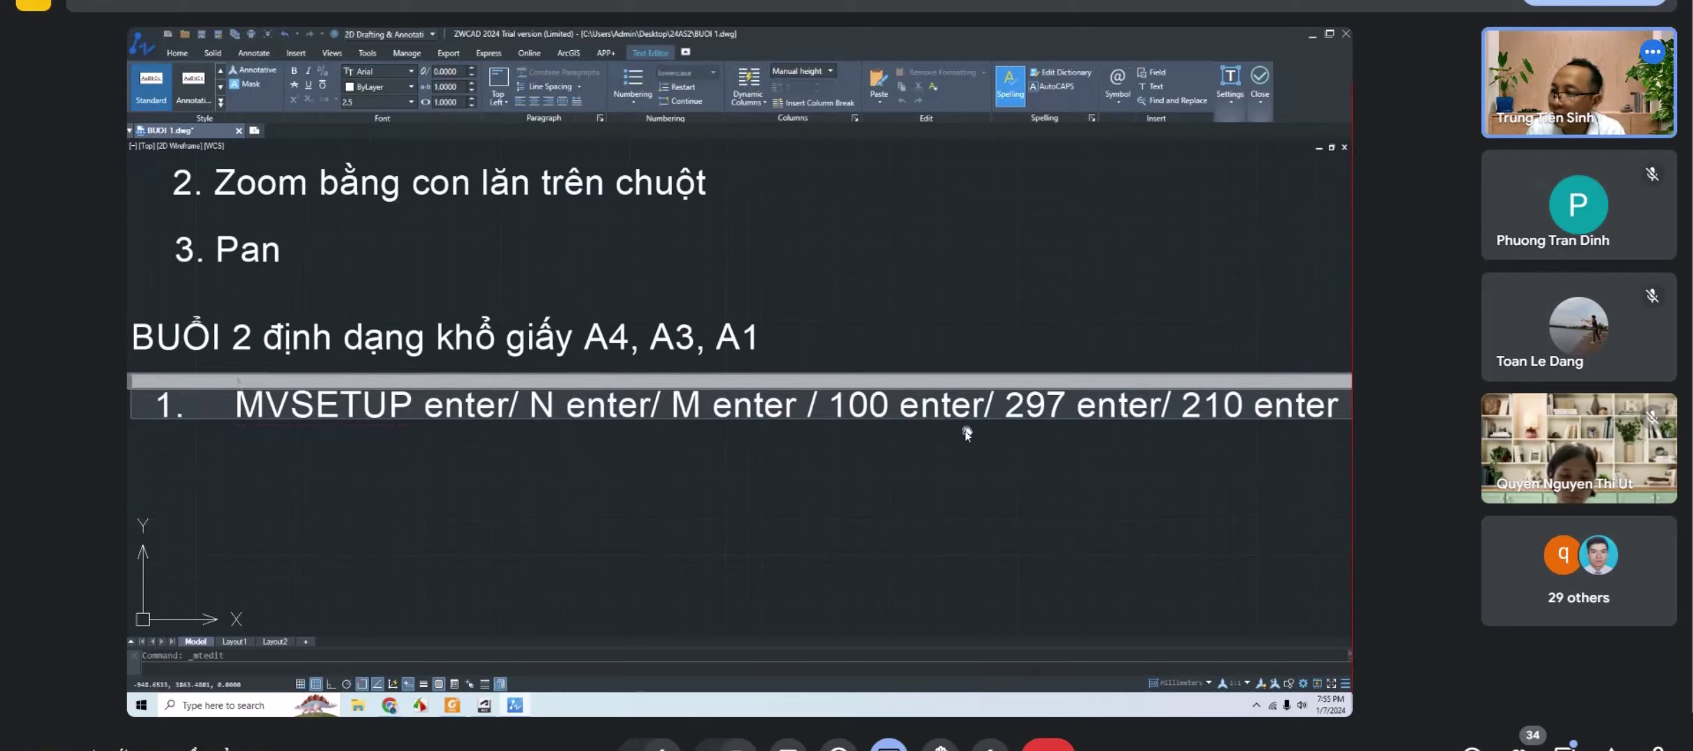
{"action": "key", "text": "Escape"}
{"action": "scroll", "coordinate": [581, 483], "scroll_direction": "down", "scroll_amount": 4}
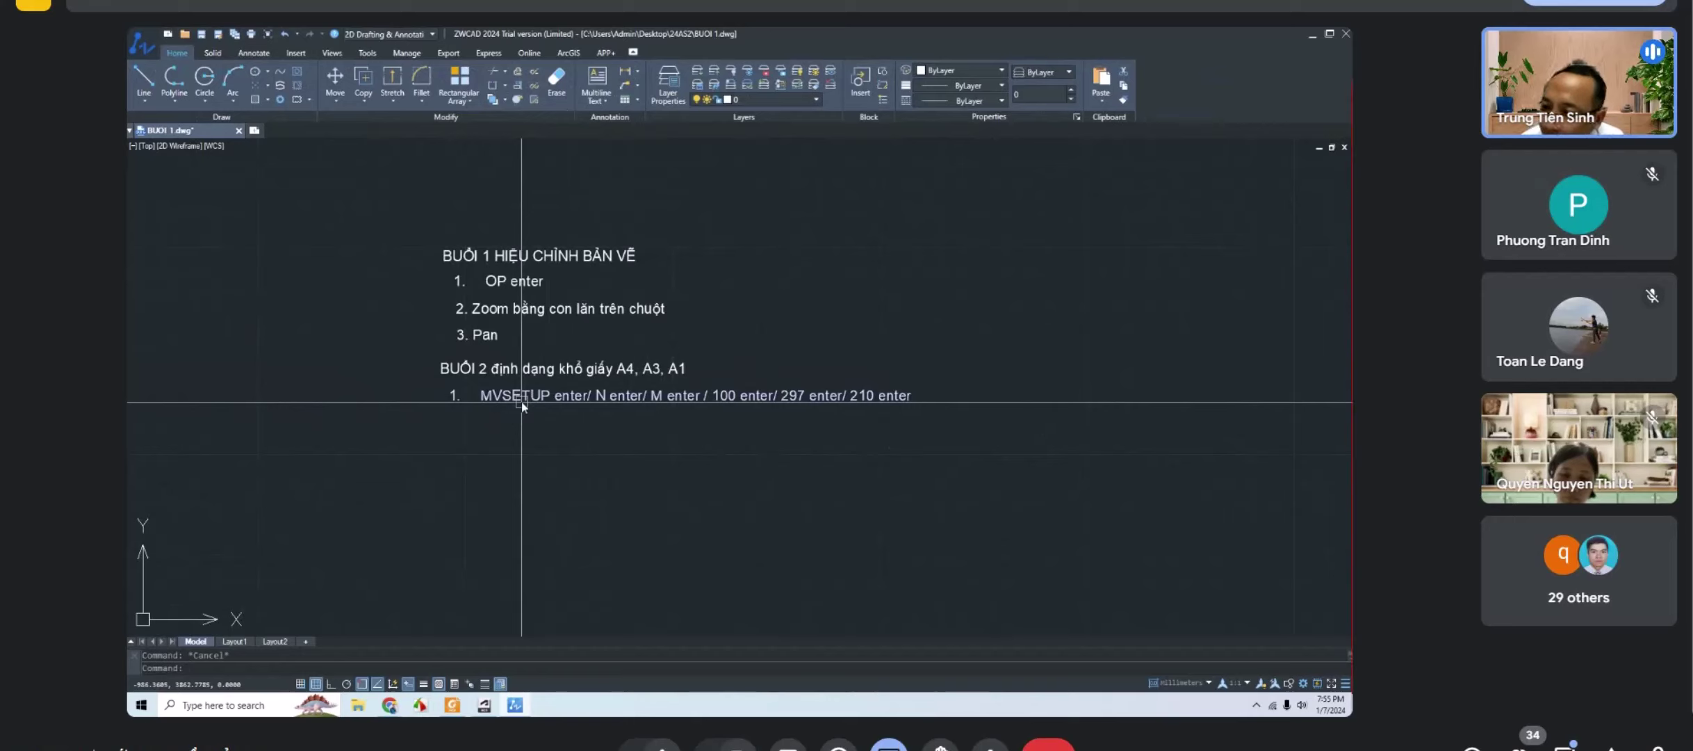
{"action": "scroll", "coordinate": [600, 411], "scroll_direction": "down", "scroll_amount": 5}
{"action": "scroll", "coordinate": [586, 431], "scroll_direction": "down", "scroll_amount": 3}
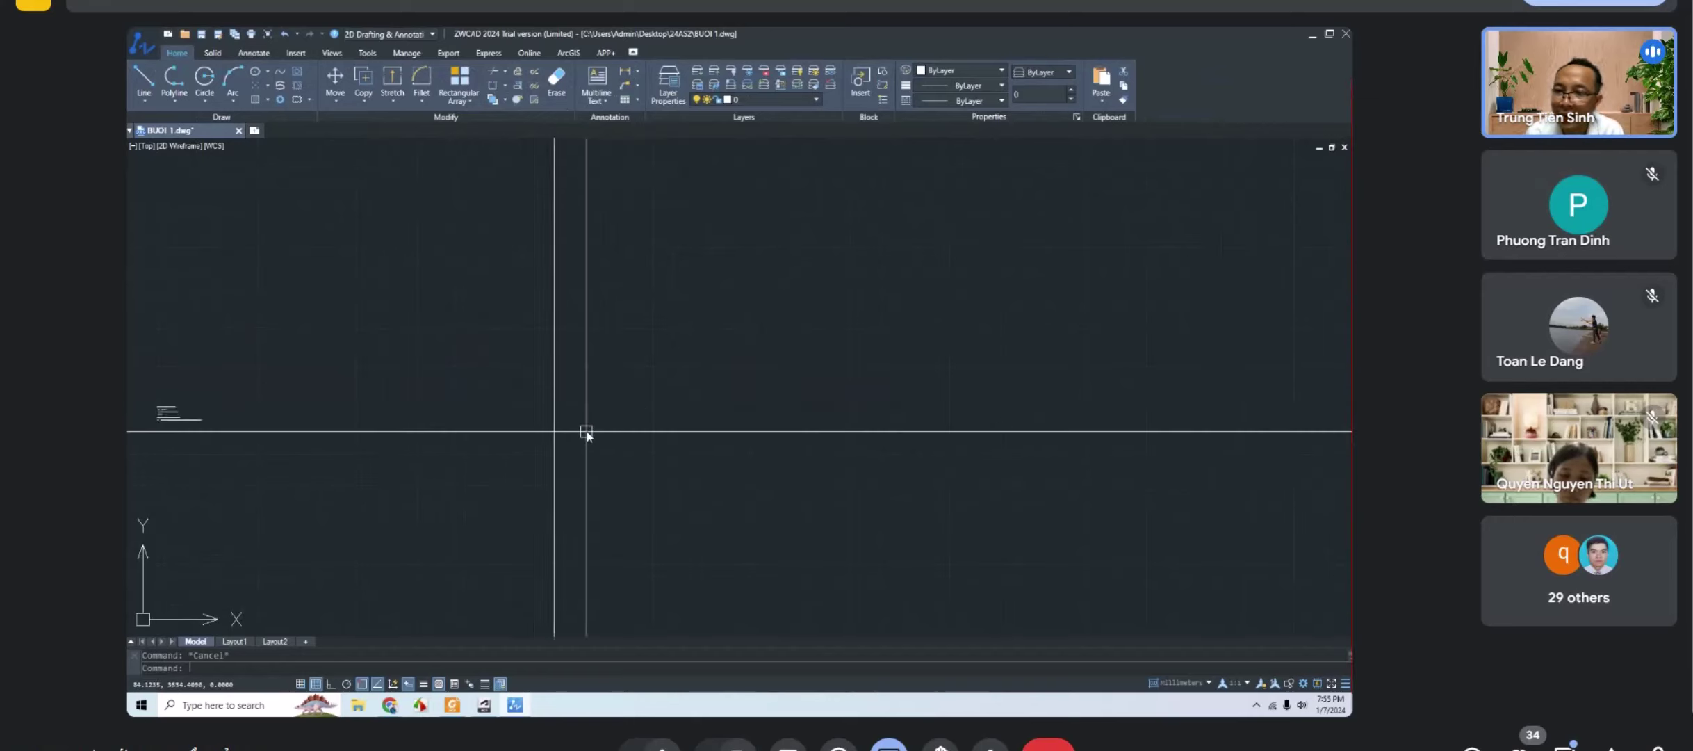
{"action": "scroll", "coordinate": [571, 427], "scroll_direction": "down", "scroll_amount": 3}
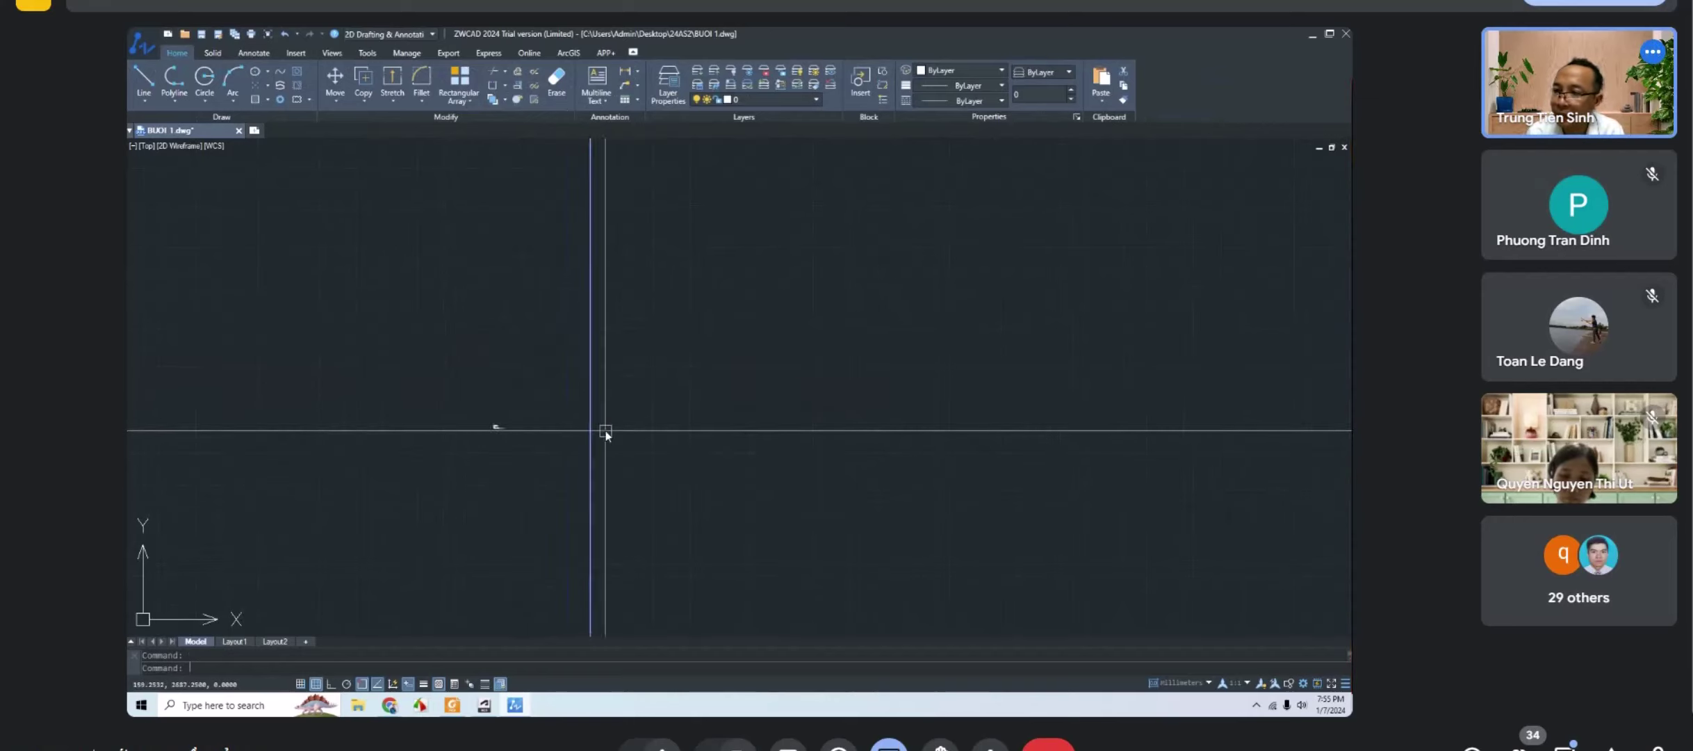
Check the border rectangle, then reopen and close the MVSETUP note after confirming its ending.
{"action": "left_click", "coordinate": [573, 460]}
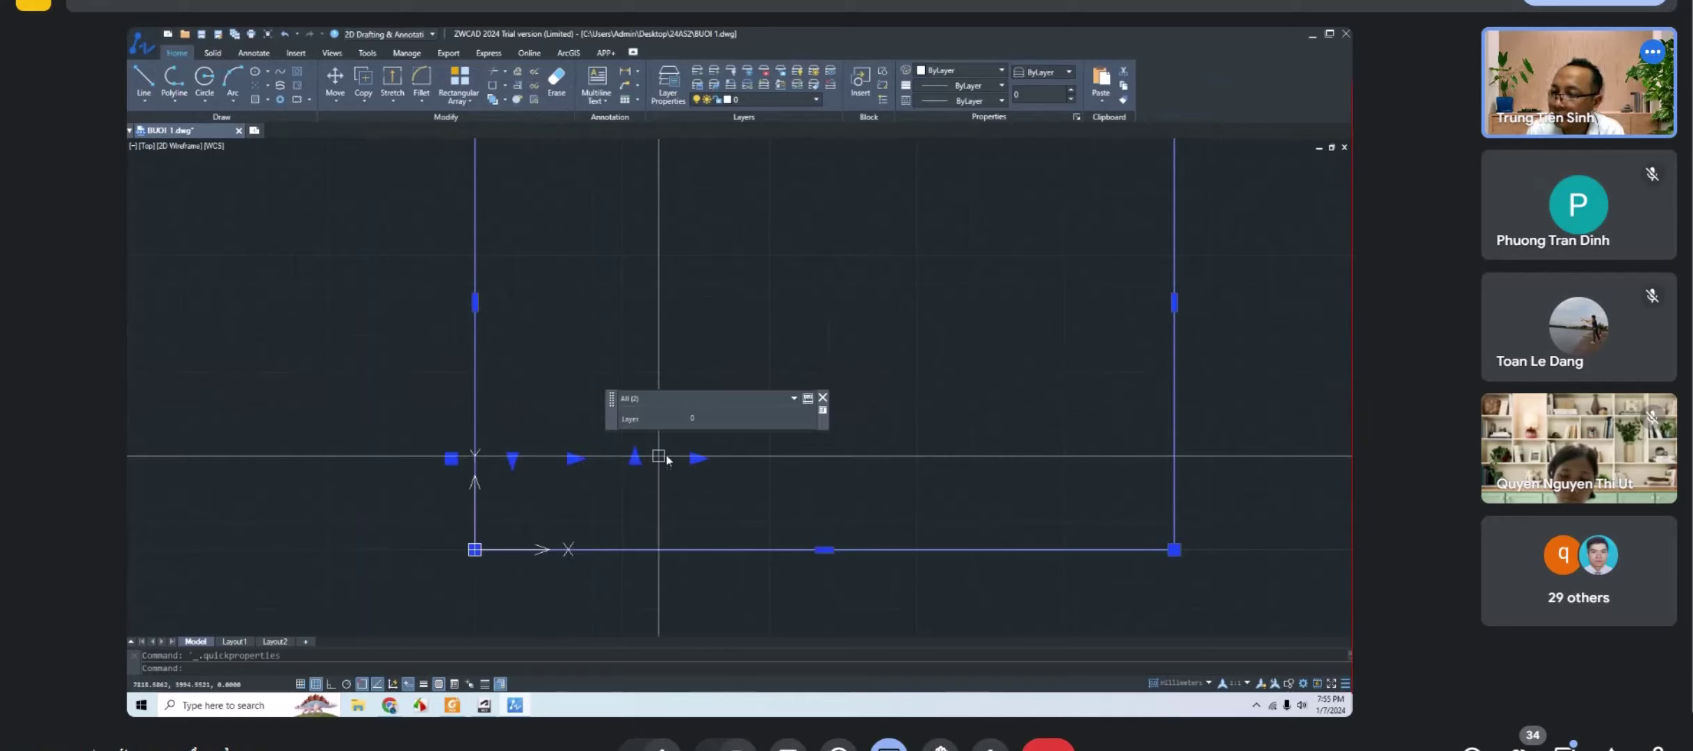
{"action": "left_click", "coordinate": [822, 397]}
{"action": "key", "text": "Escape"}
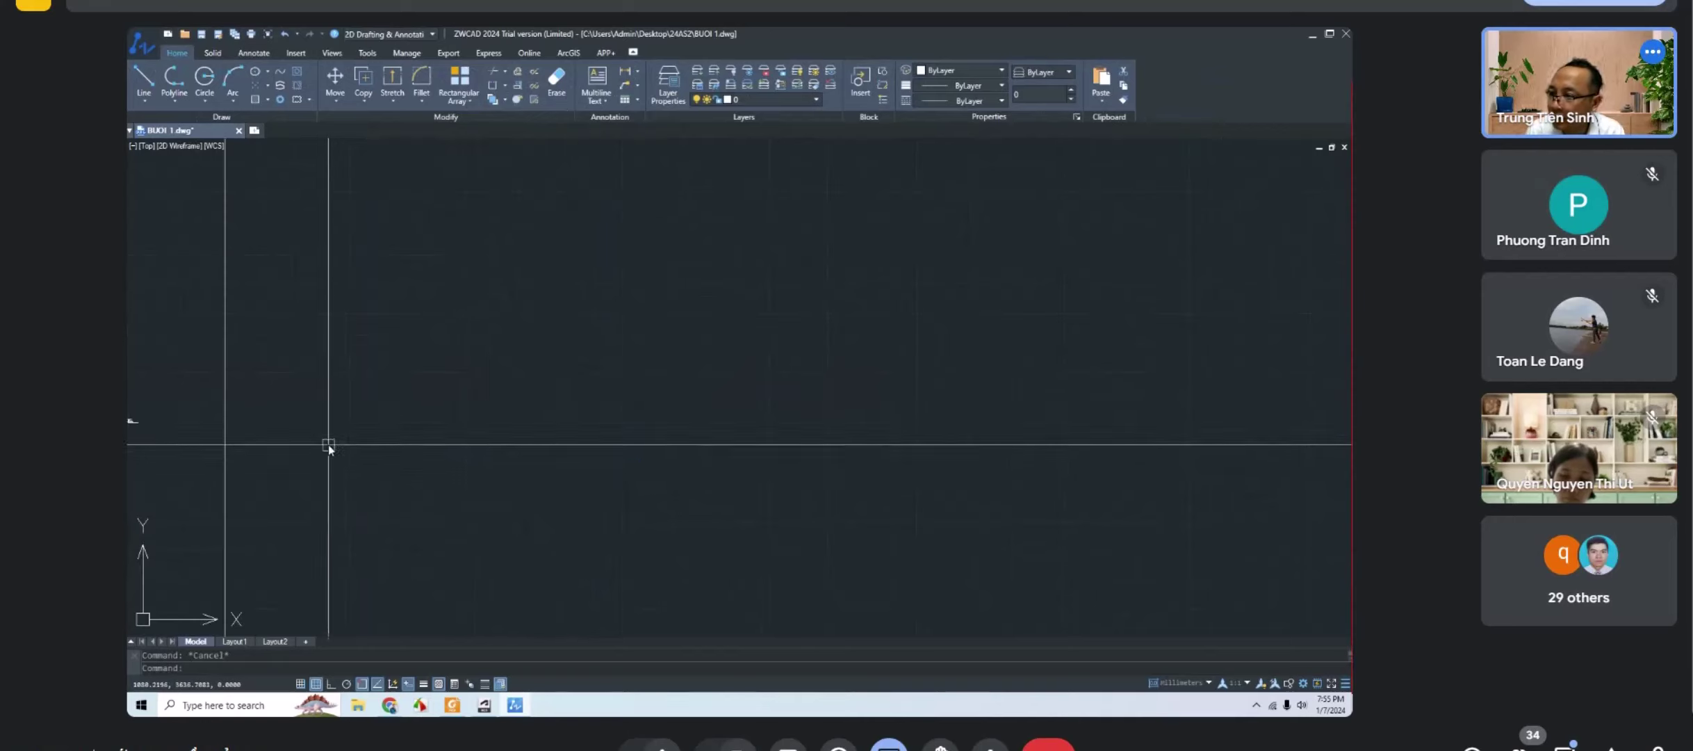
{"action": "scroll", "coordinate": [529, 453], "scroll_direction": "up", "scroll_amount": 3}
{"action": "scroll", "coordinate": [484, 427], "scroll_direction": "up", "scroll_amount": 2}
{"action": "double_click", "coordinate": [491, 428]}
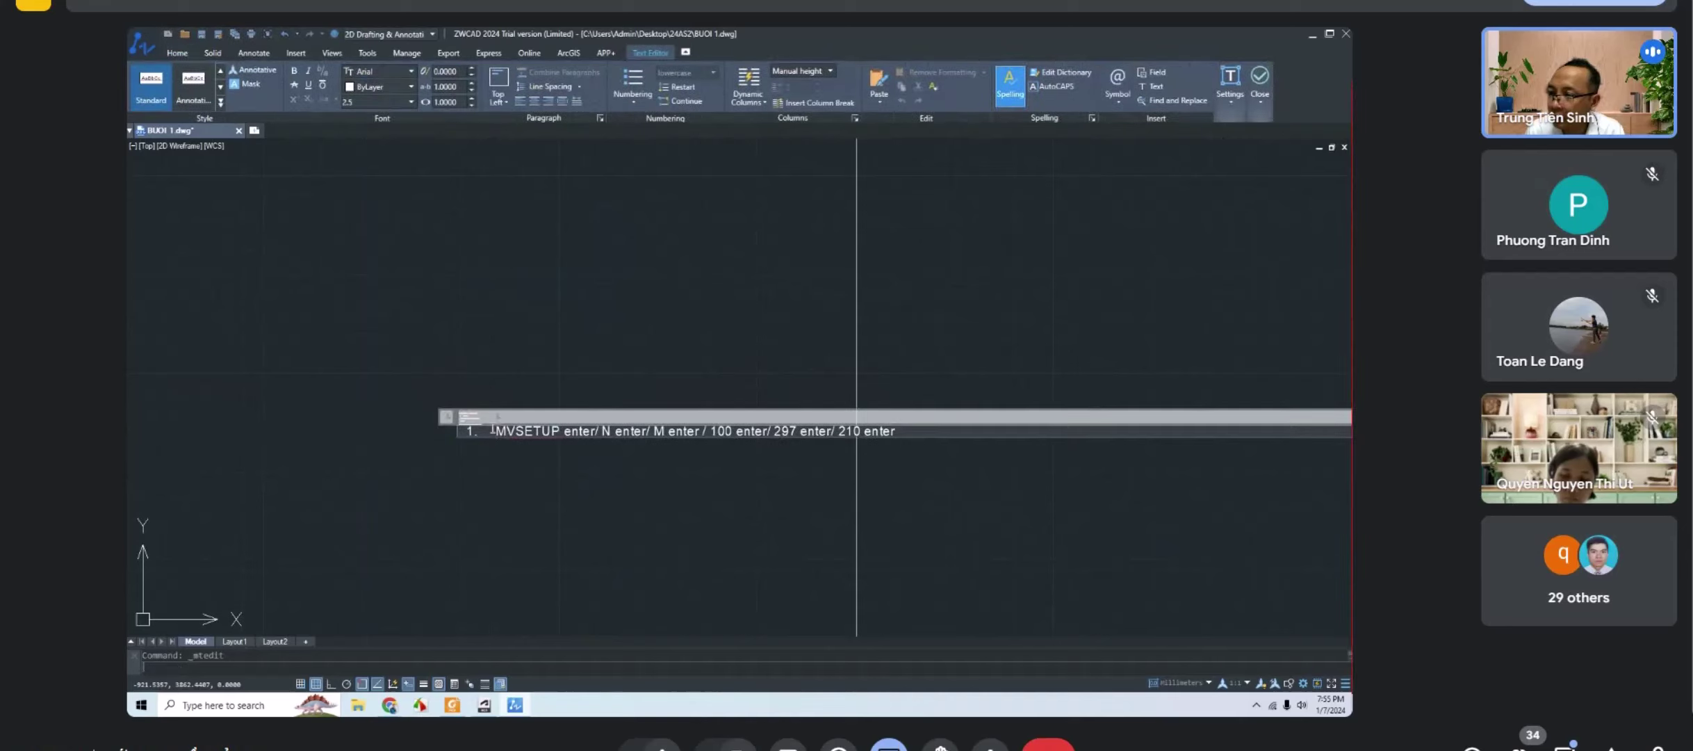
{"action": "left_click", "coordinate": [983, 428]}
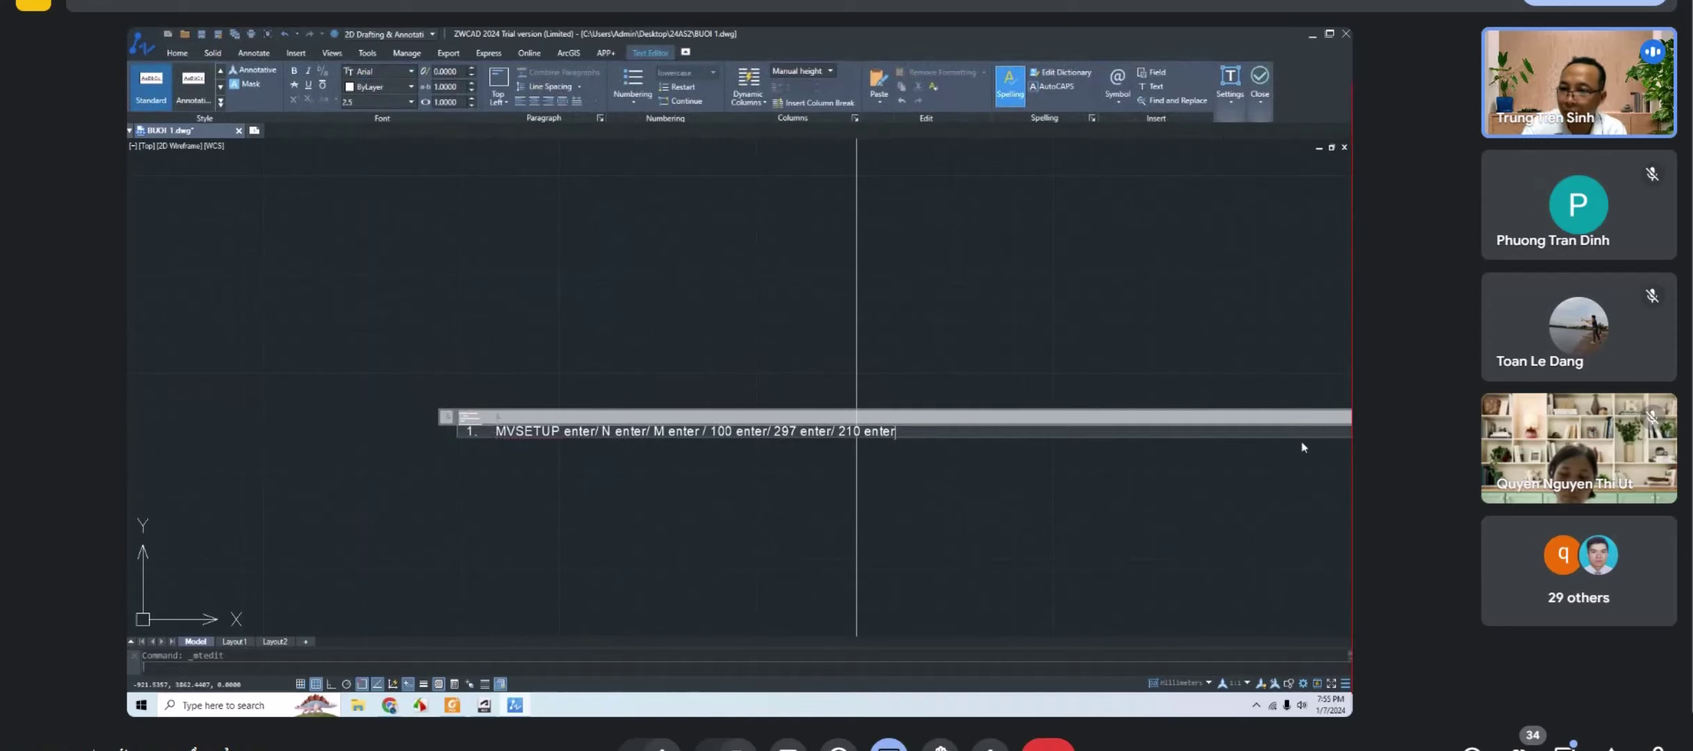
{"action": "left_click", "coordinate": [1303, 447]}
{"action": "scroll", "coordinate": [771, 471], "scroll_direction": "down", "scroll_amount": 2}
{"action": "scroll", "coordinate": [760, 480], "scroll_direction": "down", "scroll_amount": 2}
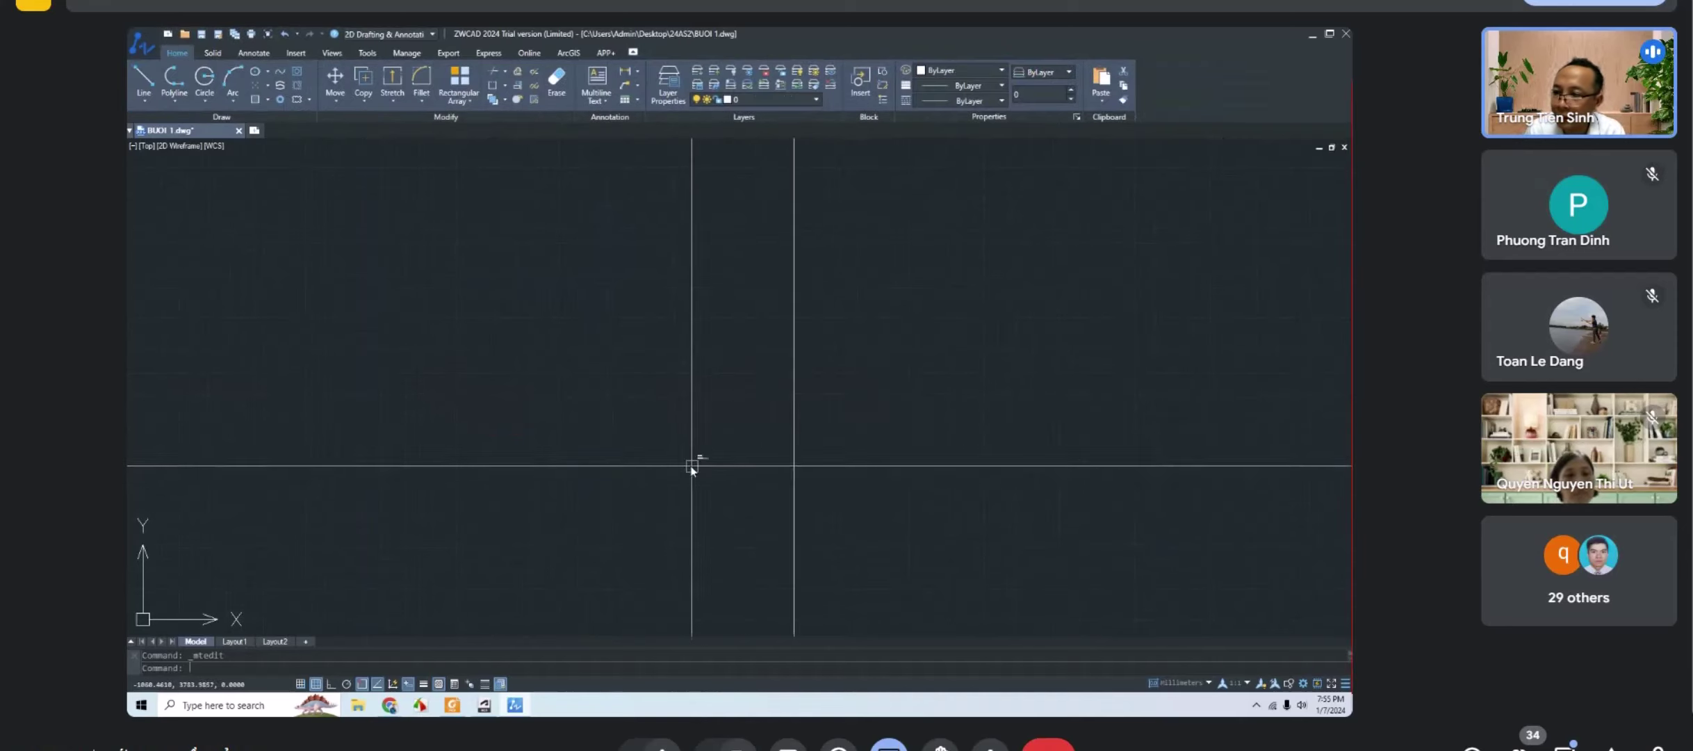
{"action": "scroll", "coordinate": [695, 464], "scroll_direction": "up", "scroll_amount": 3}
{"action": "scroll", "coordinate": [730, 449], "scroll_direction": "up", "scroll_amount": 3}
Copy the '3. Pan' note line to just below the MVSETUP step.
{"action": "right_click", "coordinate": [707, 476]}
{"action": "type", "text": "c"}
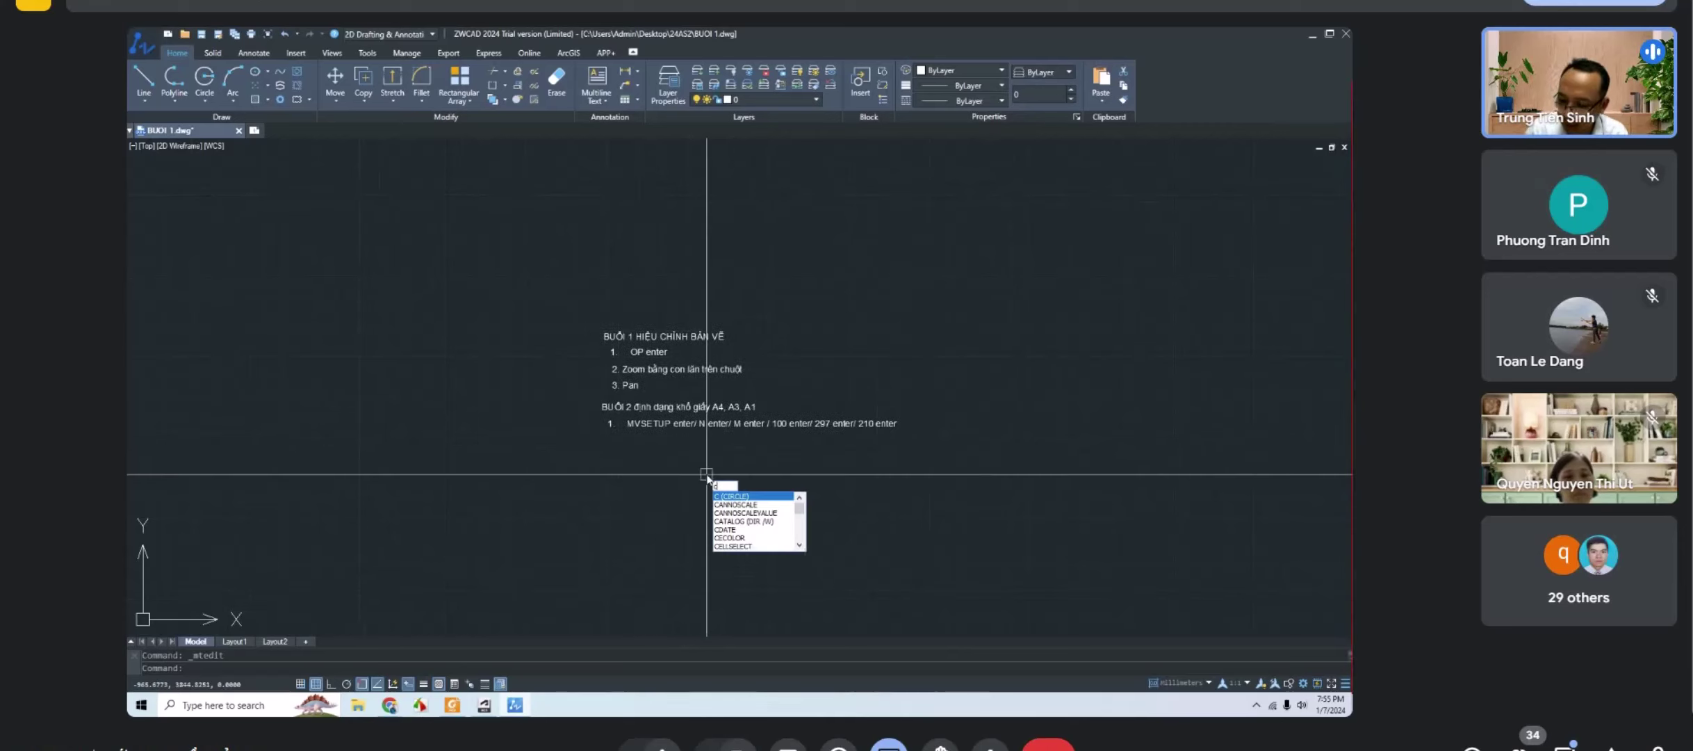
{"action": "left_click", "coordinate": [723, 485]}
{"action": "left_click", "coordinate": [768, 457]}
{"action": "key", "text": "Return"}
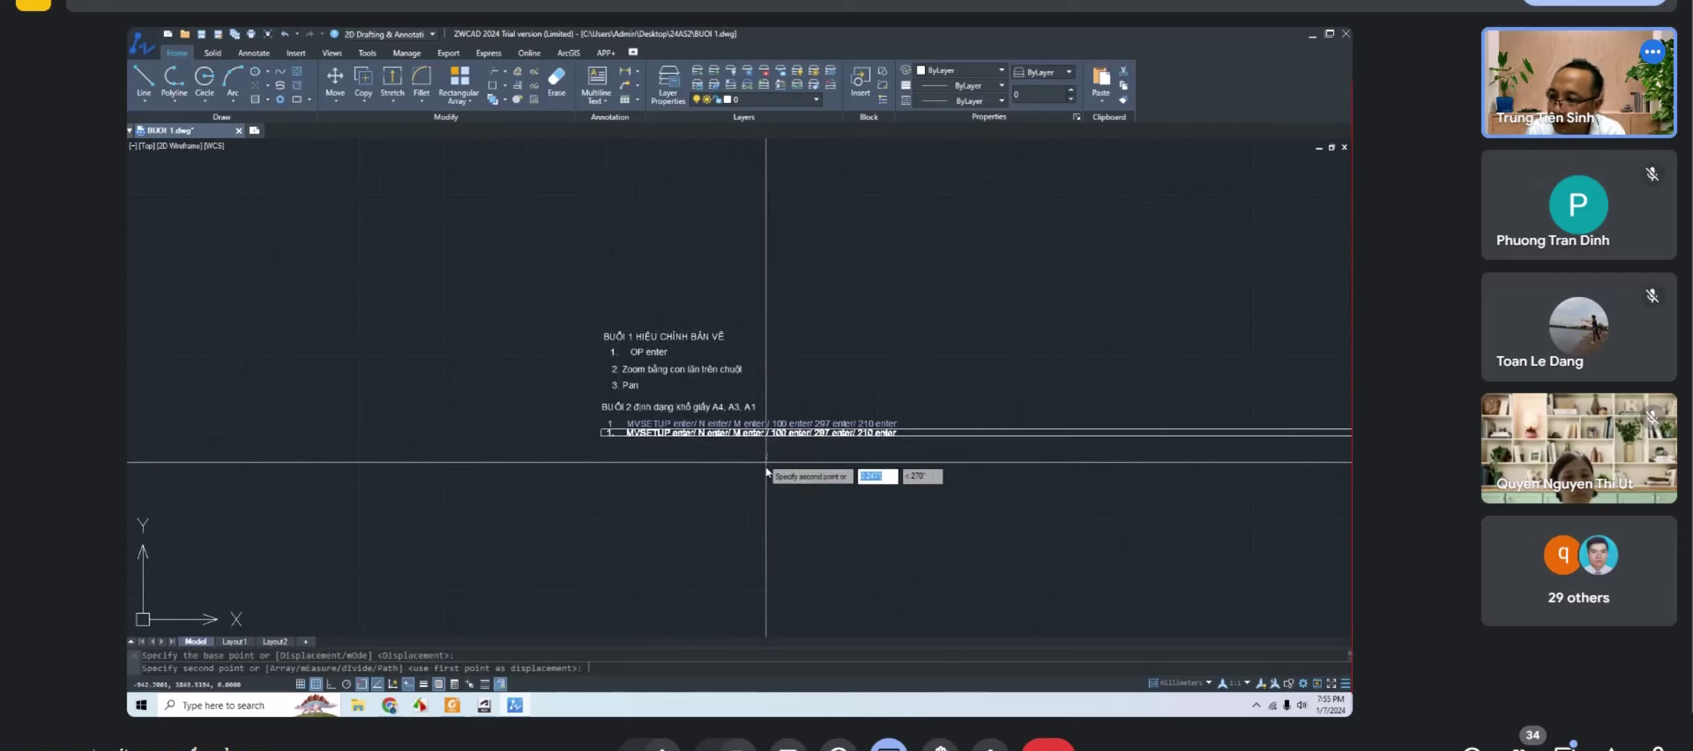
{"action": "left_click", "coordinate": [768, 468]}
{"action": "key", "text": "Escape"}
{"action": "key", "text": "Return"}
{"action": "left_click", "coordinate": [704, 387]}
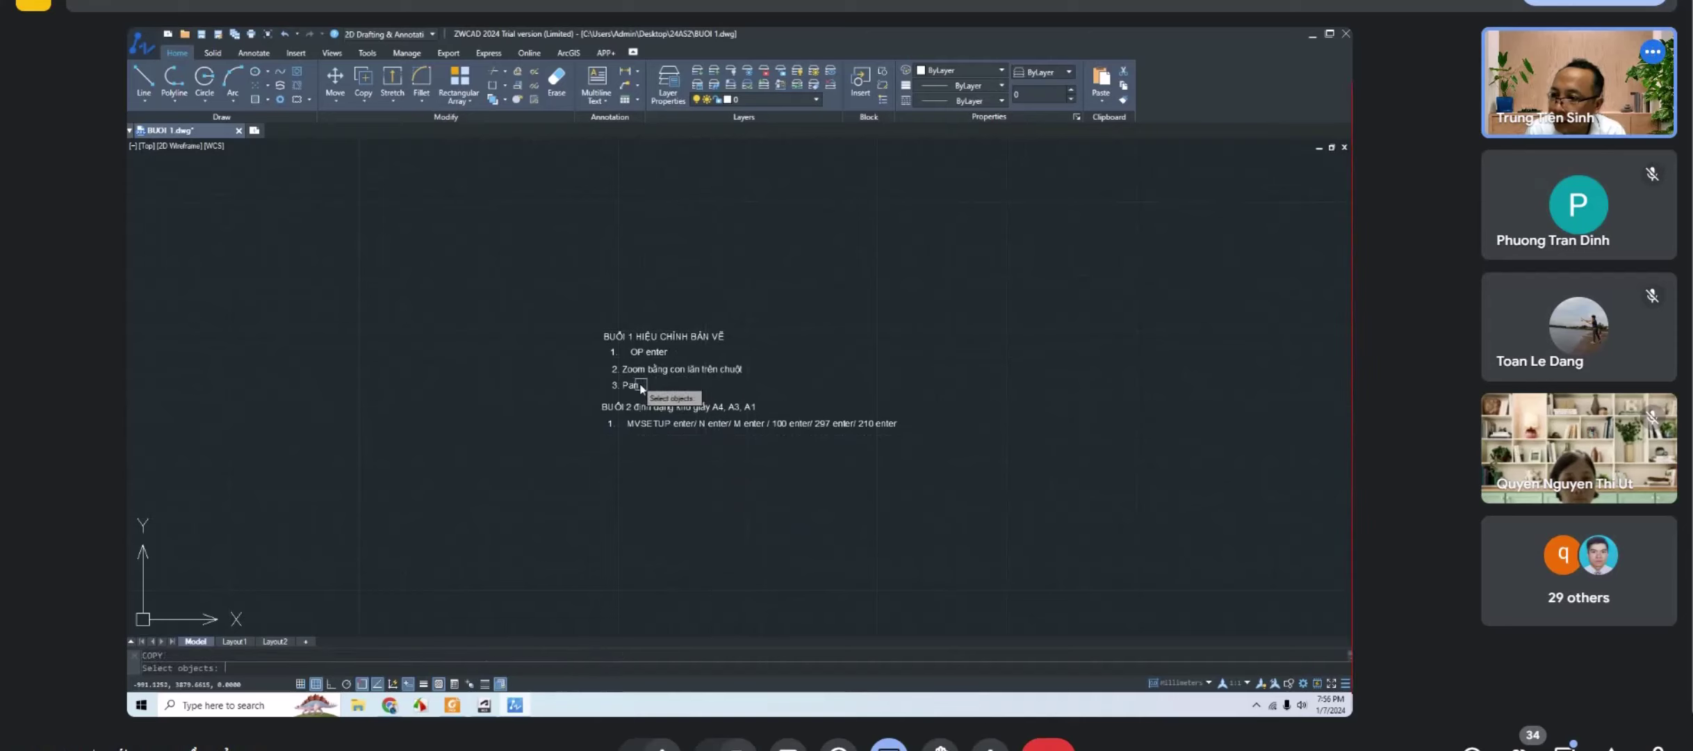
{"action": "key", "text": "Return"}
{"action": "left_click", "coordinate": [770, 391]}
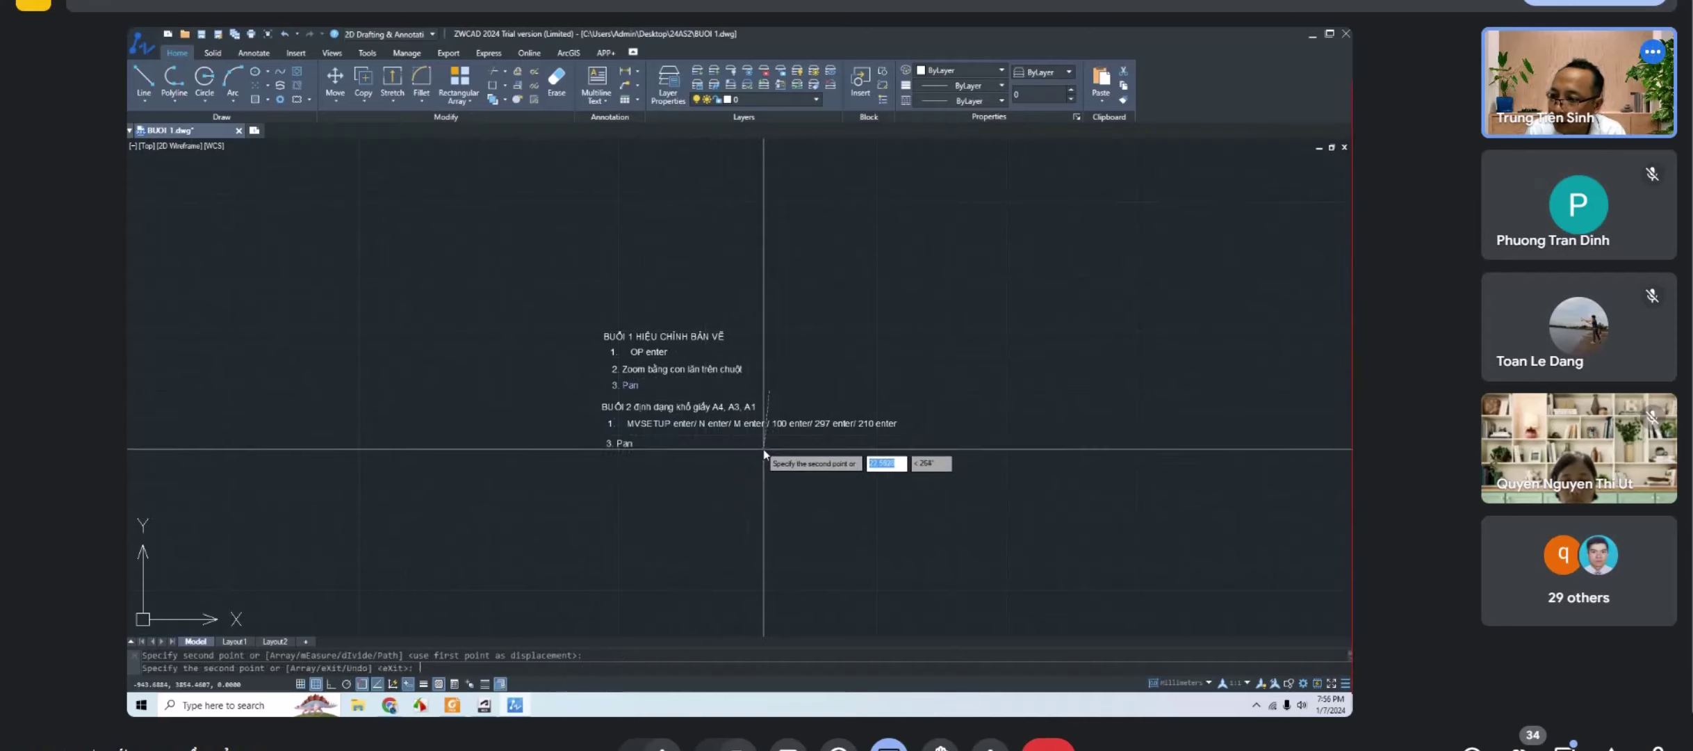
{"action": "left_click", "coordinate": [765, 453]}
Edit the copied note to read '2. Định đơn vị Un enter'.
{"action": "double_click", "coordinate": [625, 441]}
{"action": "double_click", "coordinate": [644, 424]}
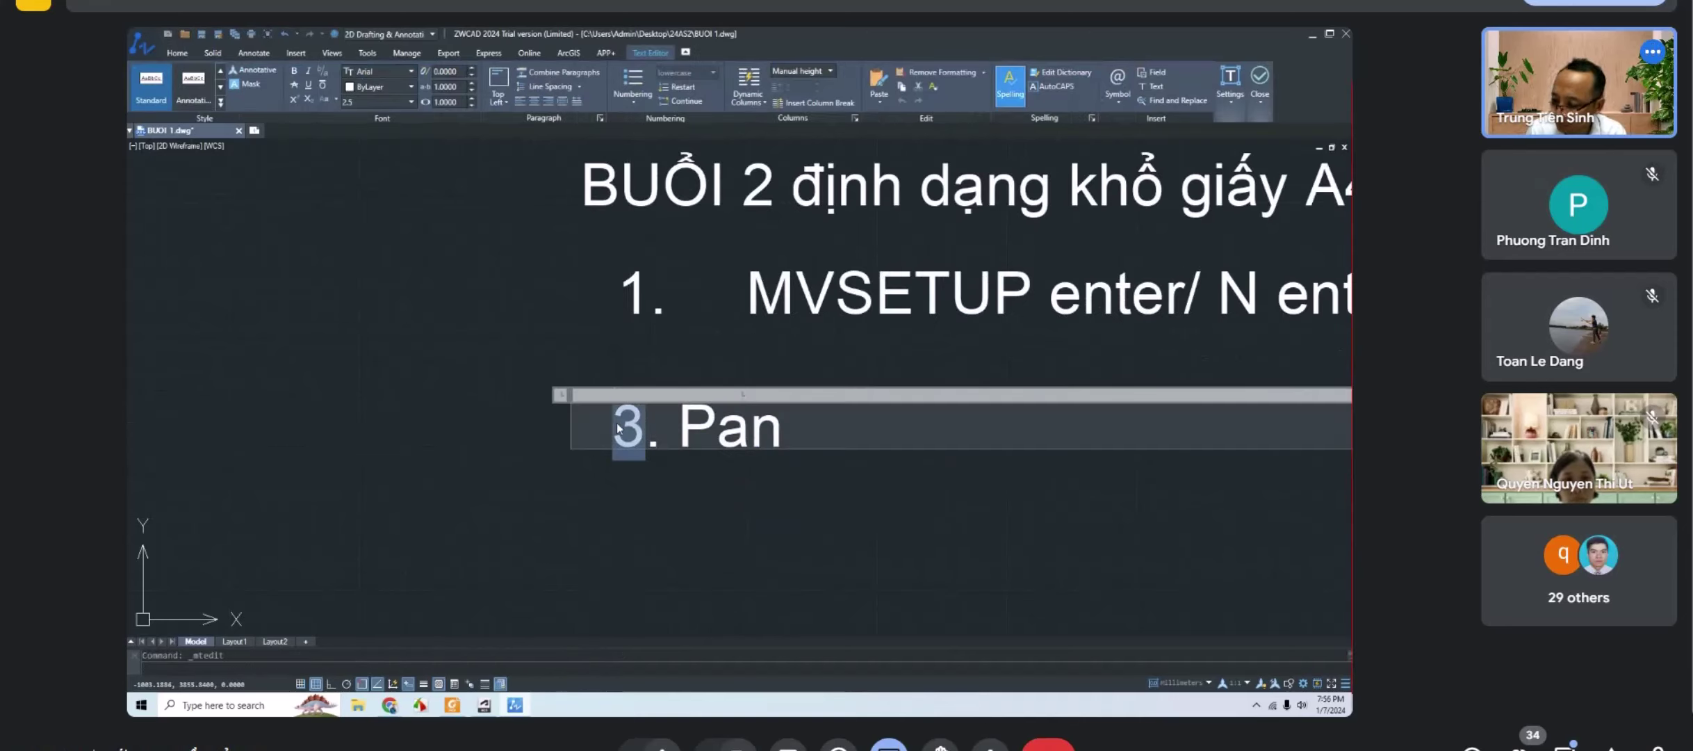
{"action": "type", "text": "2"}
{"action": "left_click_drag", "start_coordinate": [672, 422], "coordinate": [857, 422]}
{"action": "type", "text": "đ"}
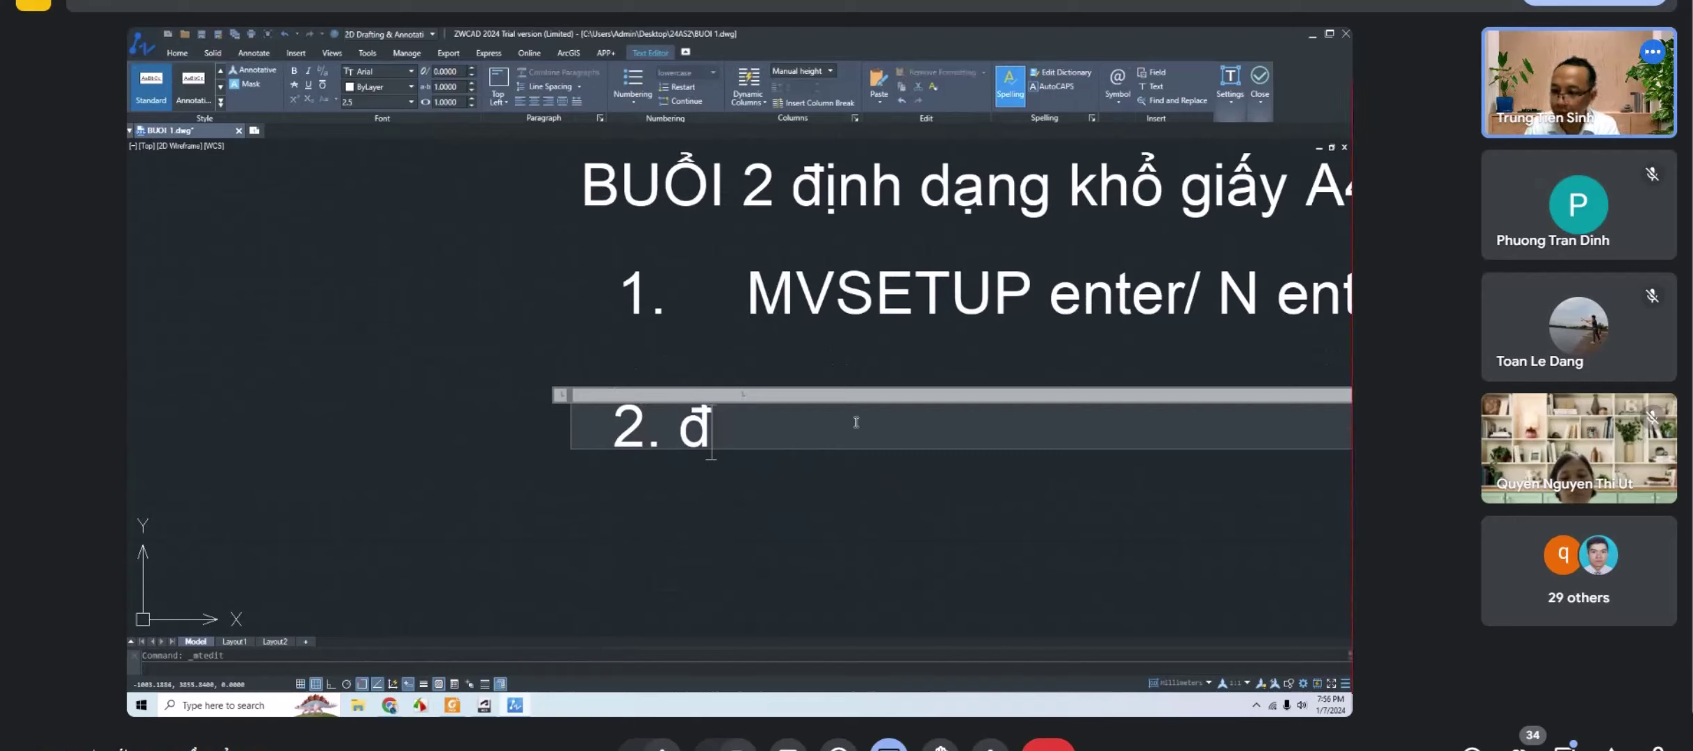
{"action": "type", "text": "INHj"}
{"action": "key", "text": "BackSpace"}
{"action": "key", "text": "BackSpace"}
{"action": "key", "text": "BackSpace"}
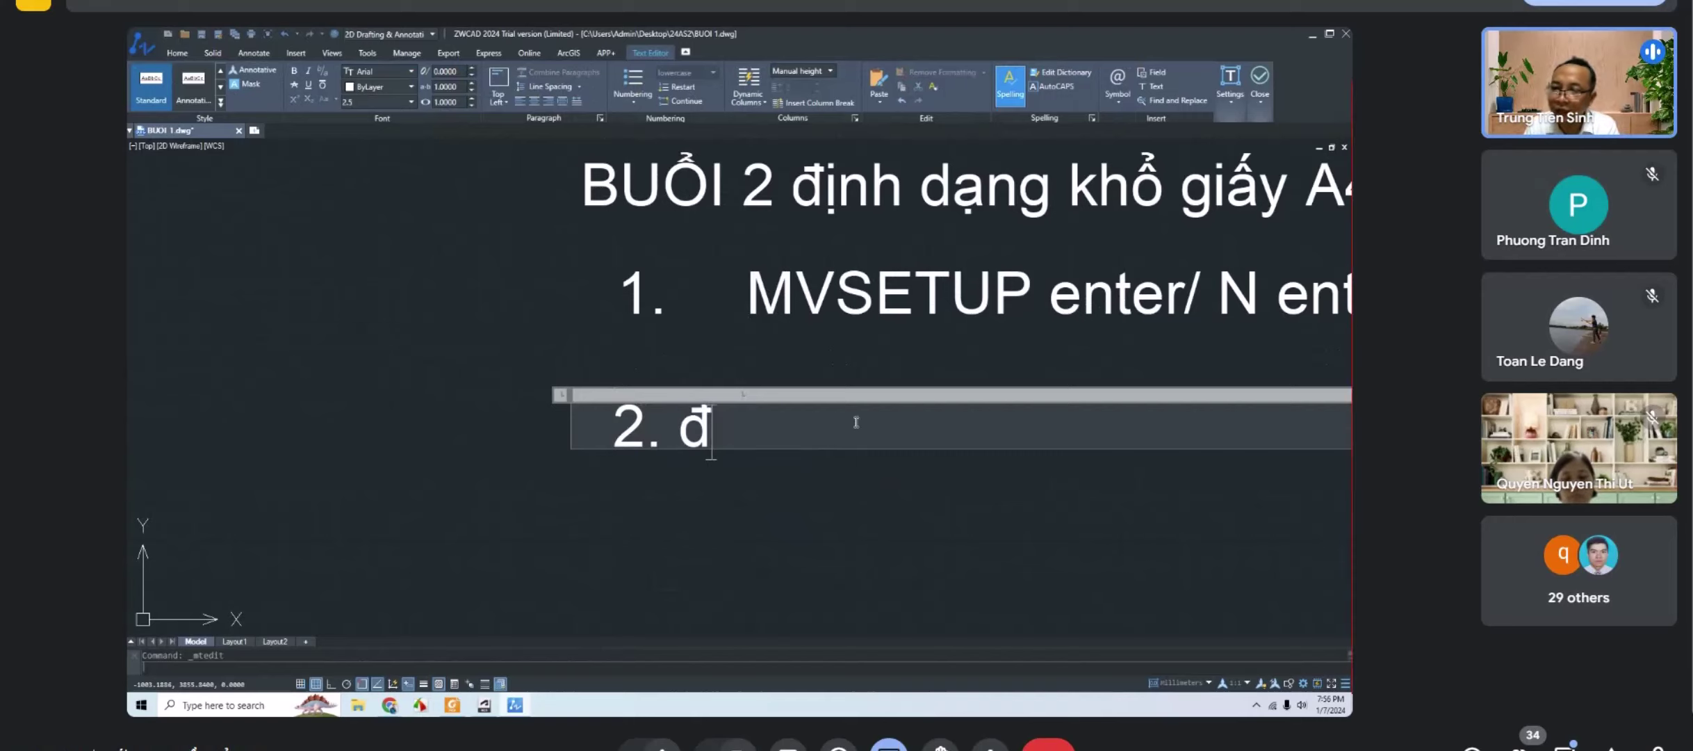
{"action": "key", "text": "BackSpace"}
{"action": "type", "text": "ịnh"}
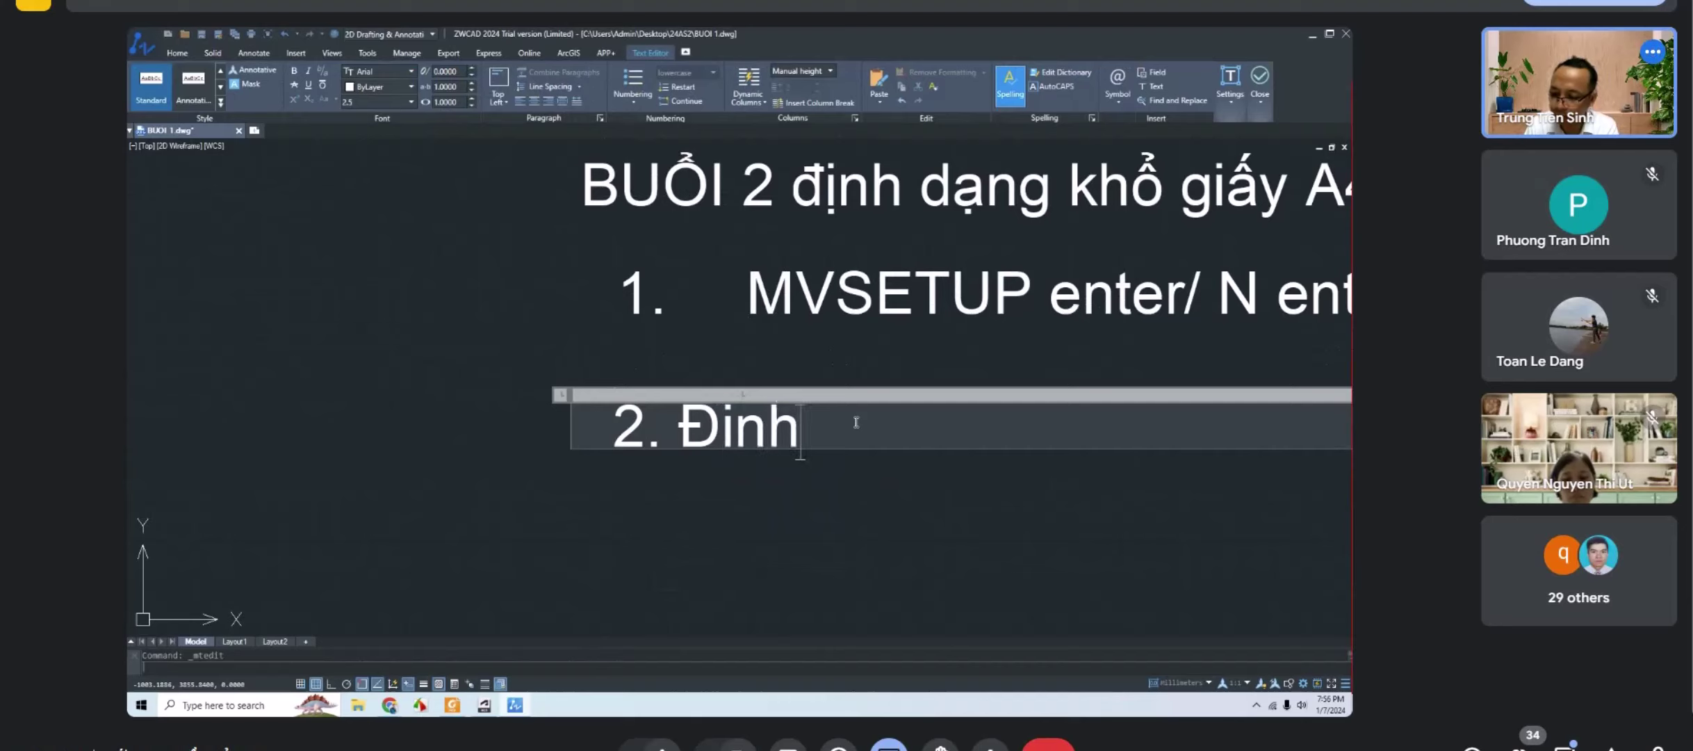
{"action": "type", "text": " dơn vị "}
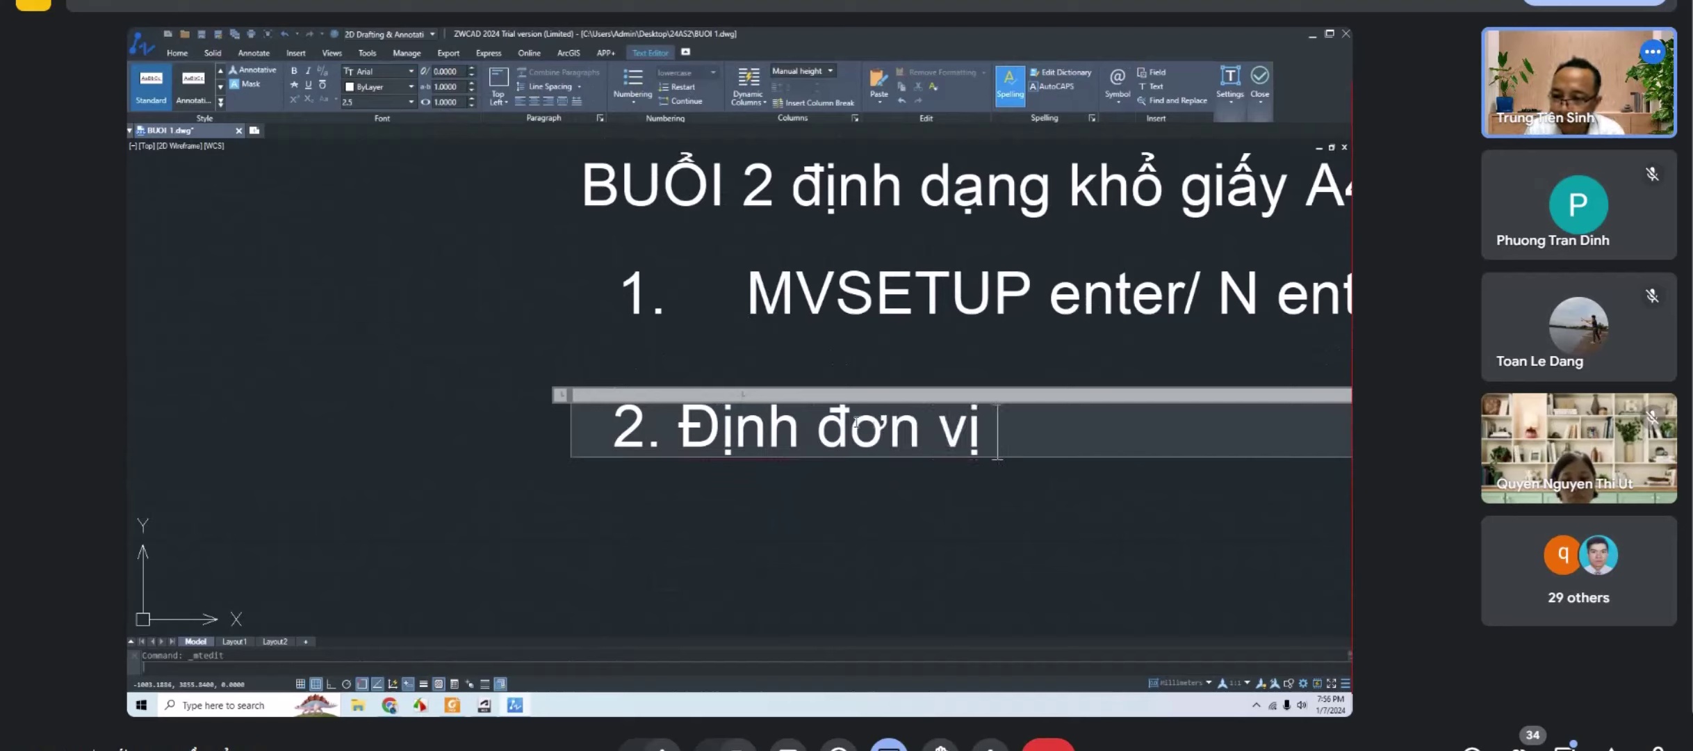
{"action": "type", "text": "Un ente"}
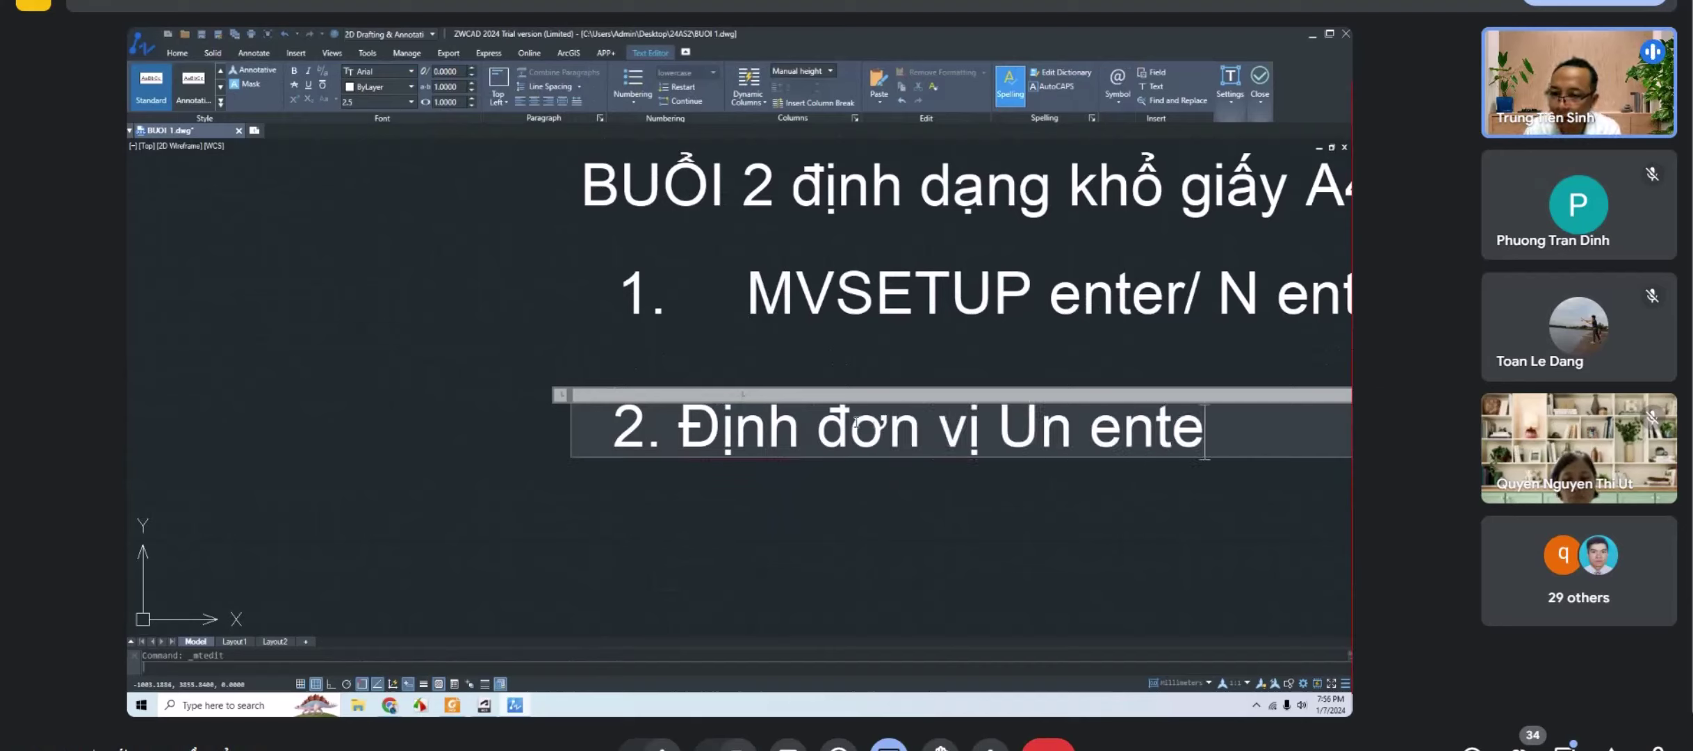
{"action": "type", "text": "r"}
{"action": "left_click", "coordinate": [846, 518]}
{"action": "scroll", "coordinate": [764, 487], "scroll_direction": "down", "scroll_amount": 5}
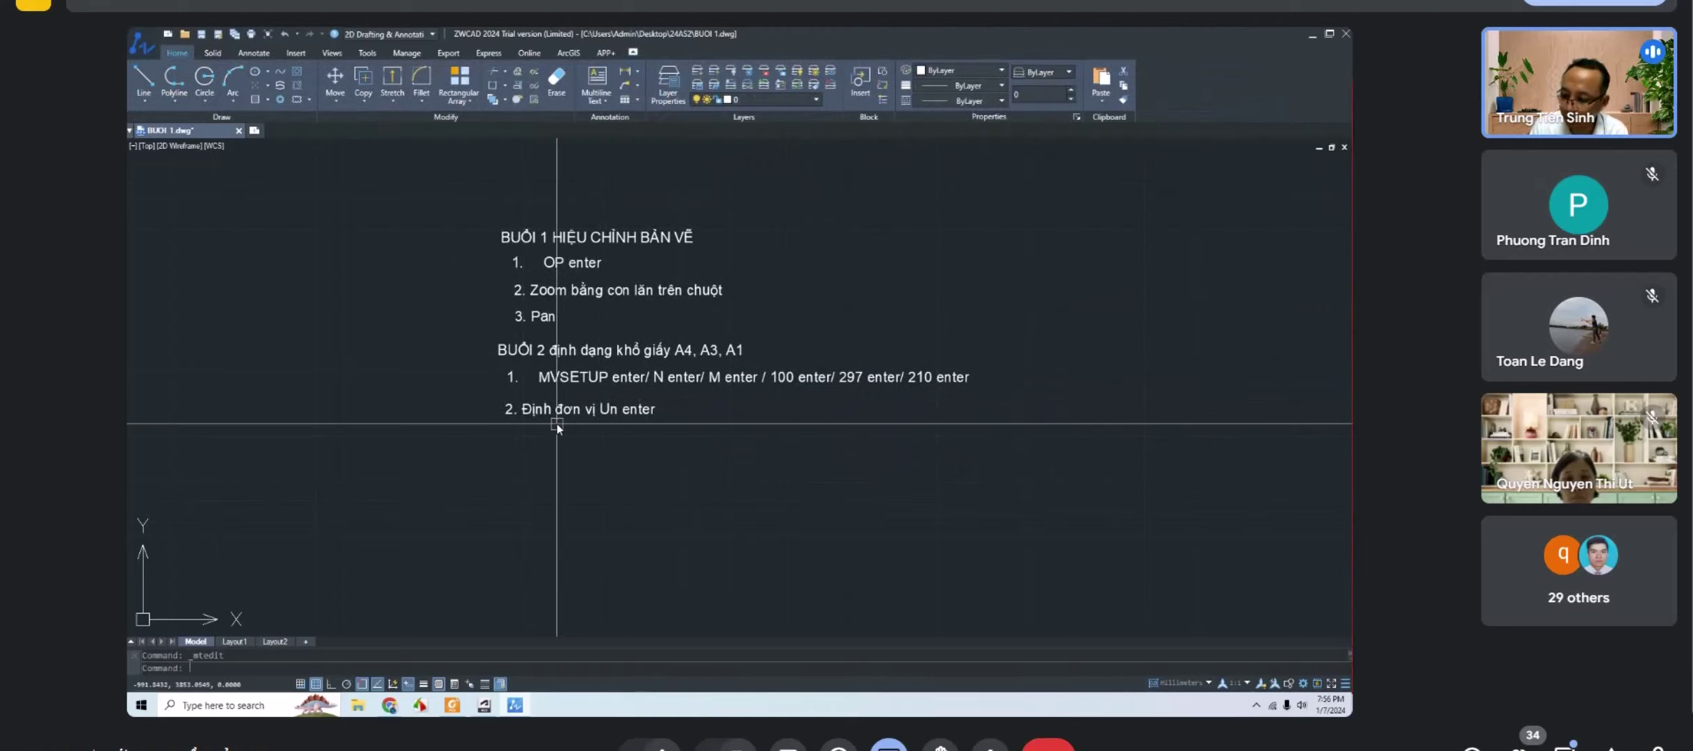
Use UN to set Decimal length units, precision 0 and Millimeters insertion scale.
{"action": "type", "text": "un"}
{"action": "key", "text": "Return"}
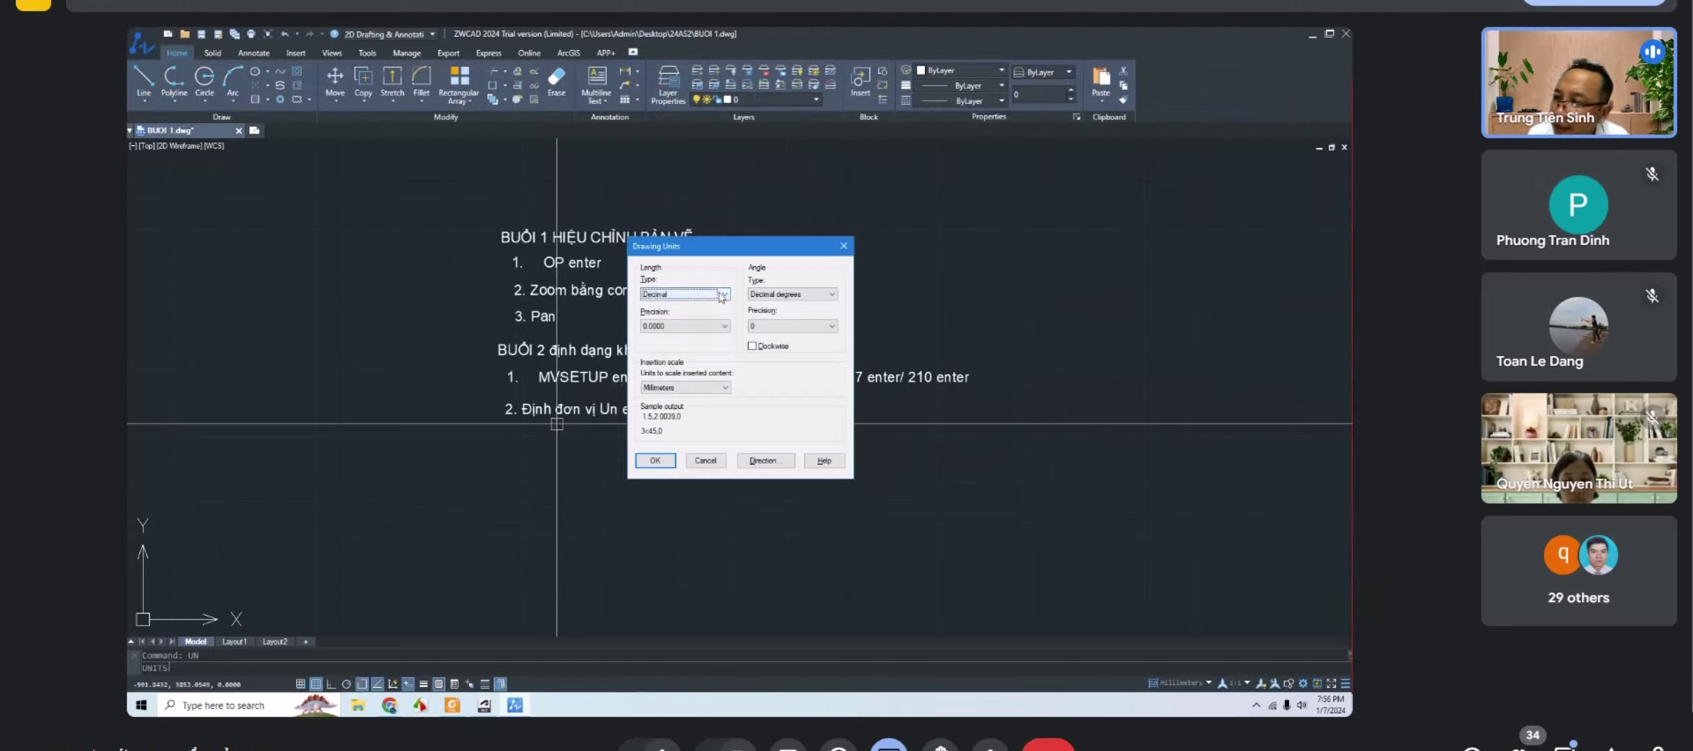
{"action": "left_click", "coordinate": [843, 246]}
{"action": "type", "text": "n"}
{"action": "key", "text": "Return"}
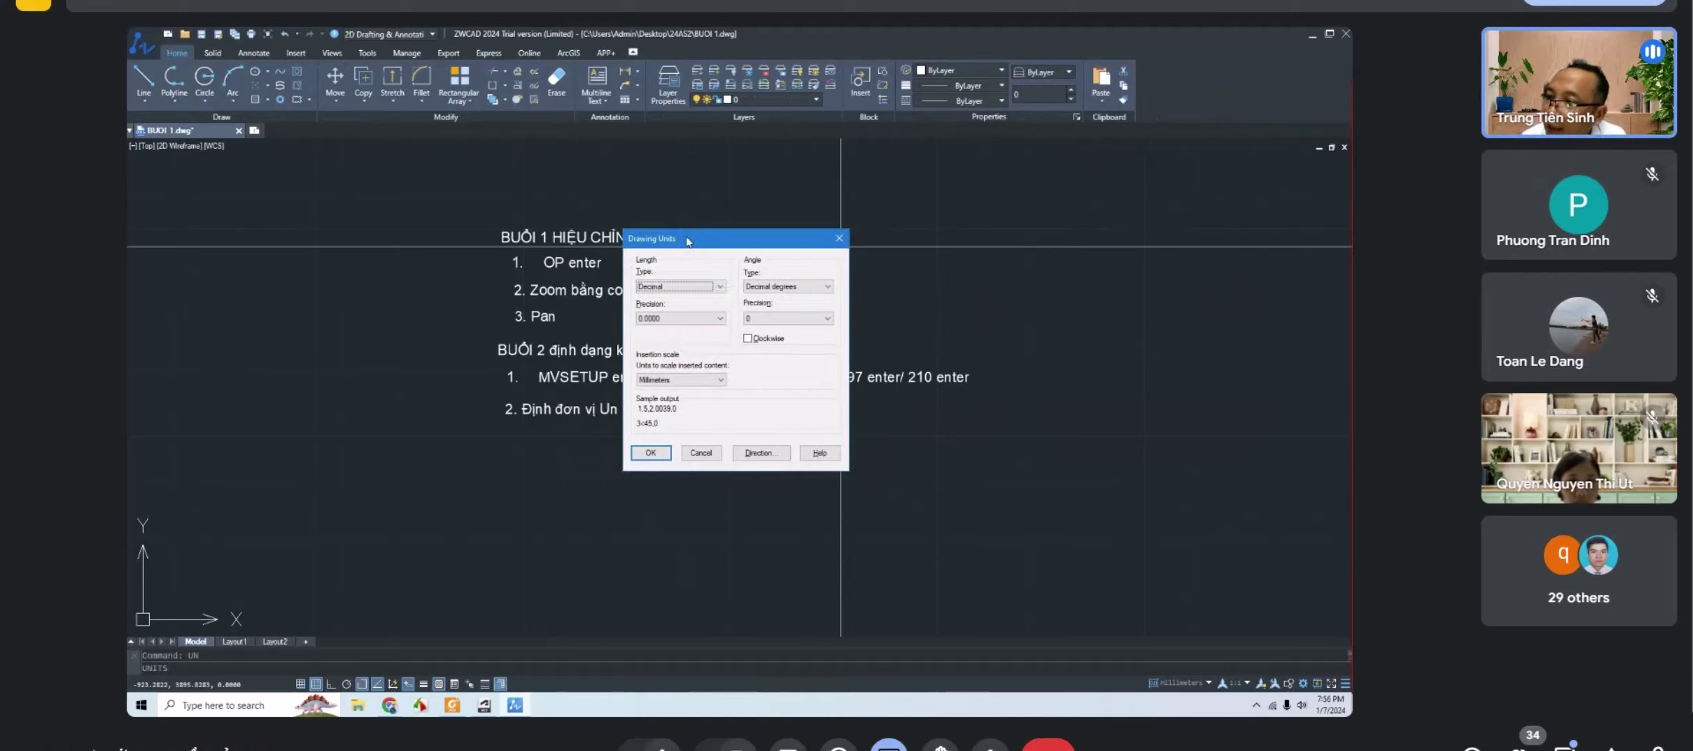
{"action": "left_click_drag", "start_coordinate": [693, 249], "coordinate": [688, 241]}
{"action": "left_click", "coordinate": [674, 319]}
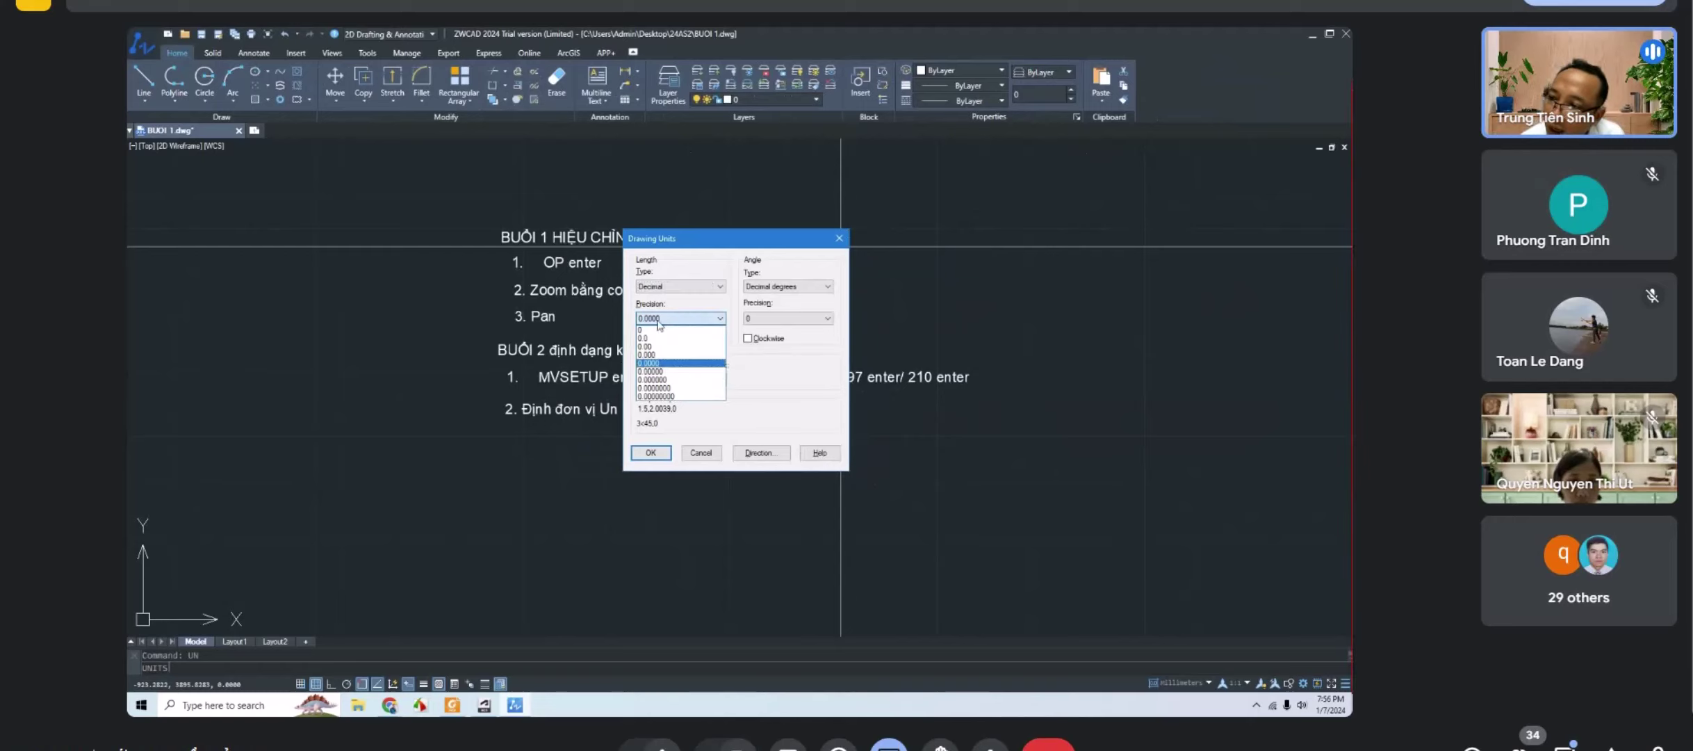
{"action": "left_click", "coordinate": [678, 322]}
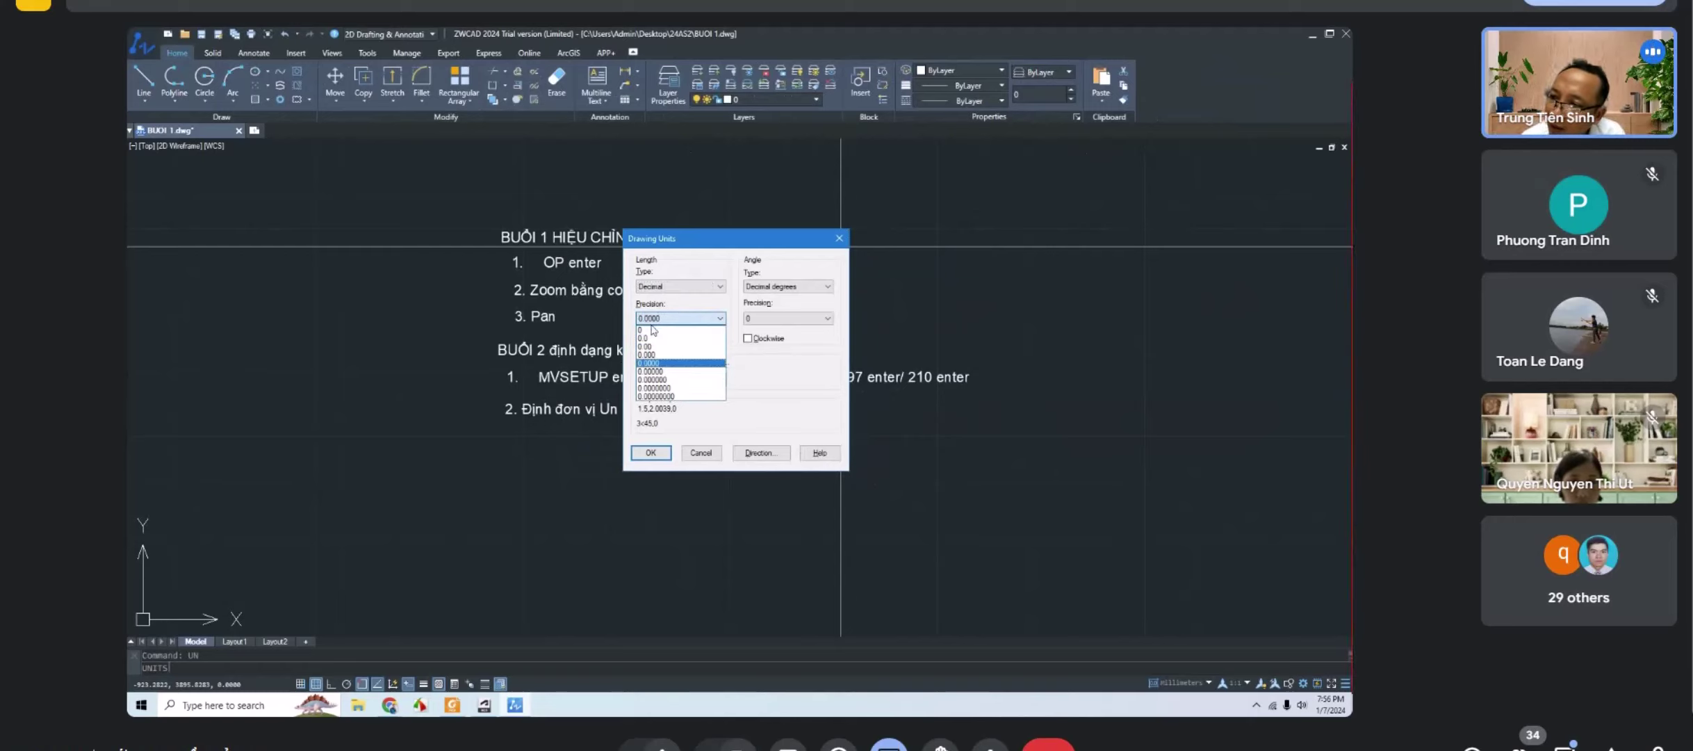
{"action": "left_click", "coordinate": [679, 332]}
{"action": "left_click", "coordinate": [703, 381]}
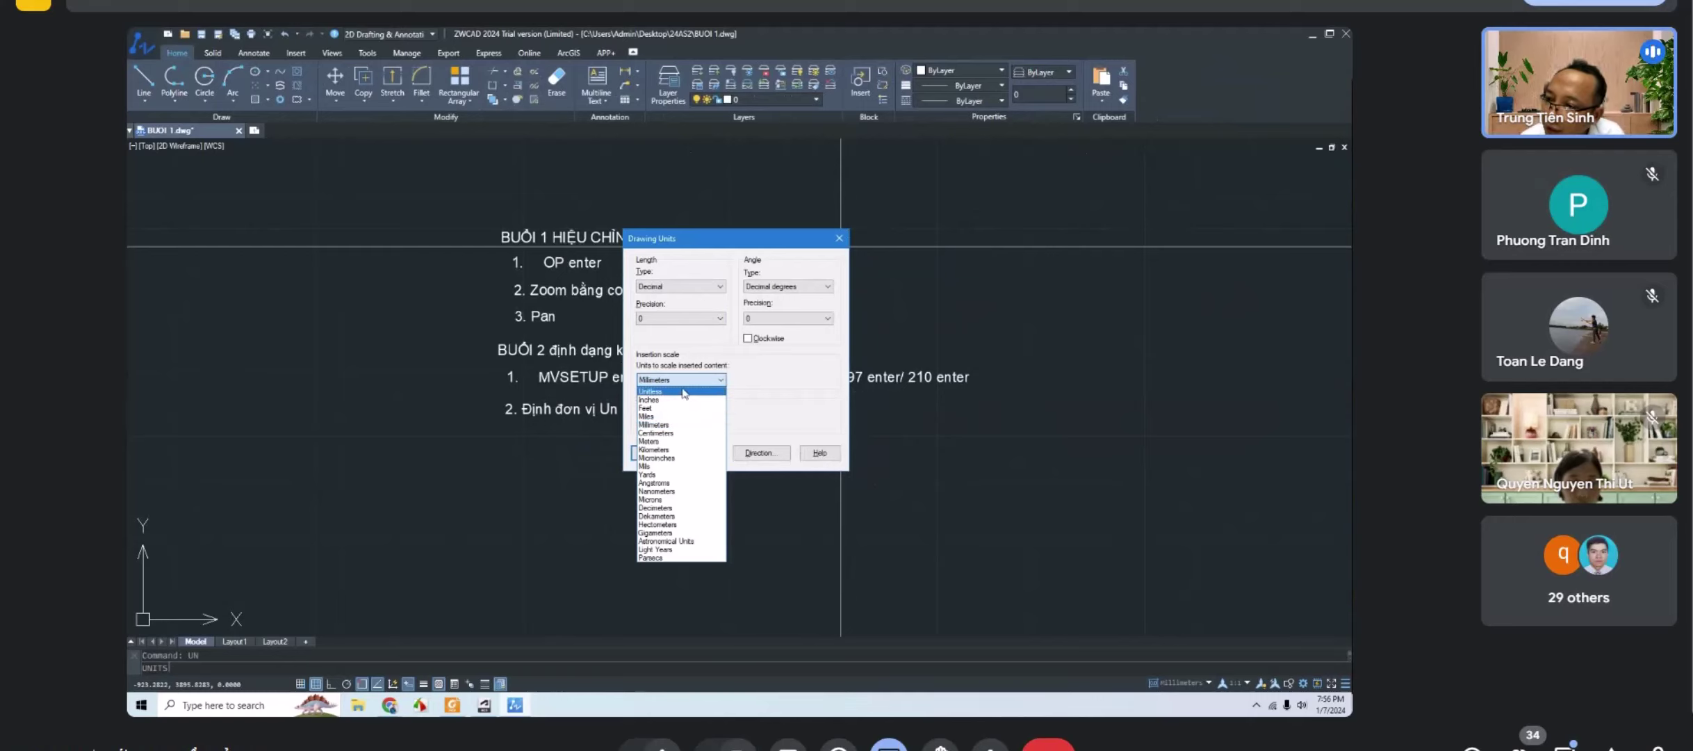
{"action": "left_click", "coordinate": [657, 400]}
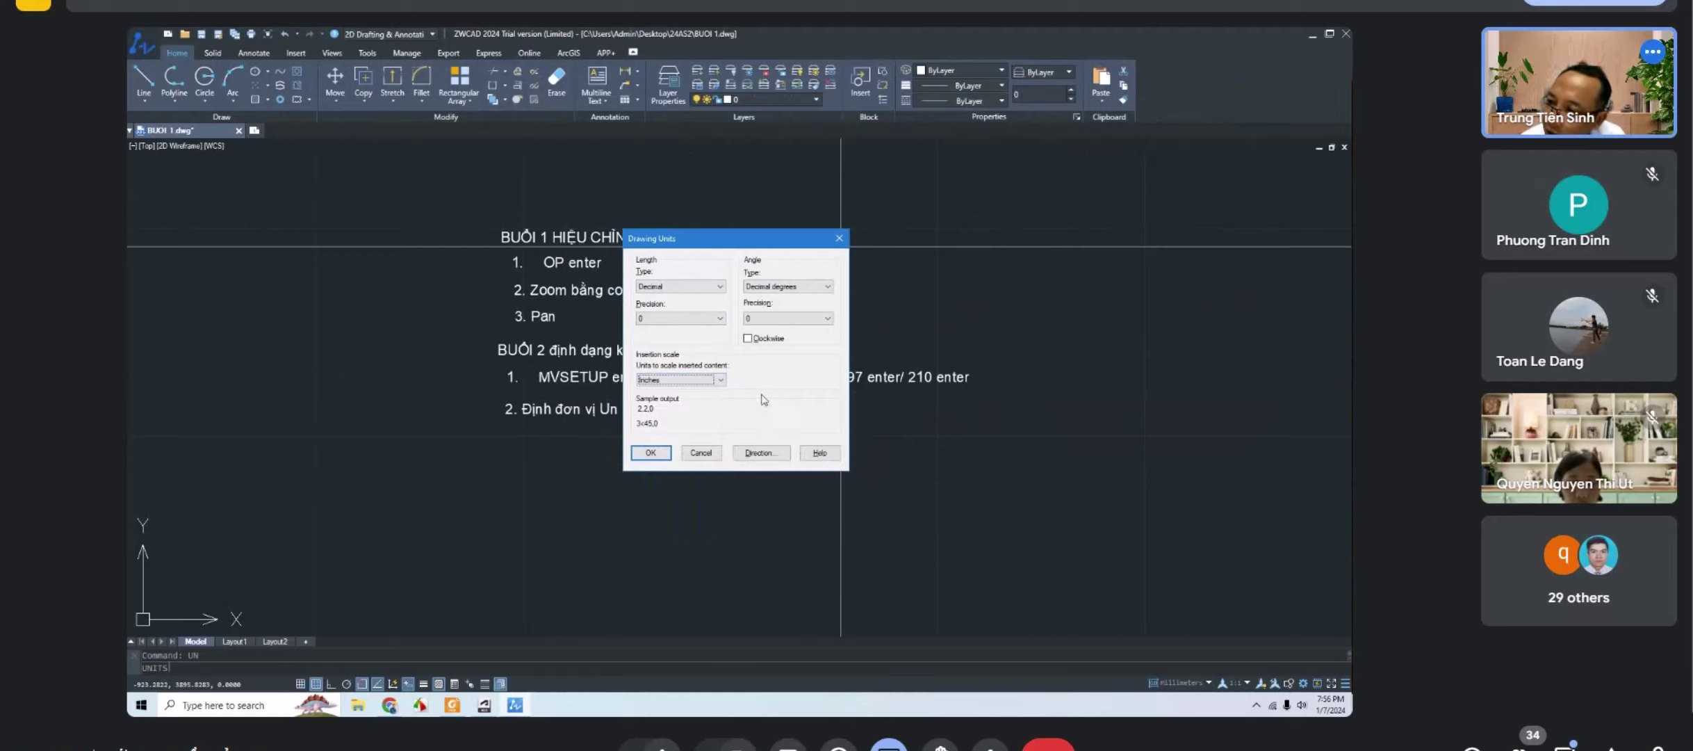
{"action": "left_click", "coordinate": [705, 382]}
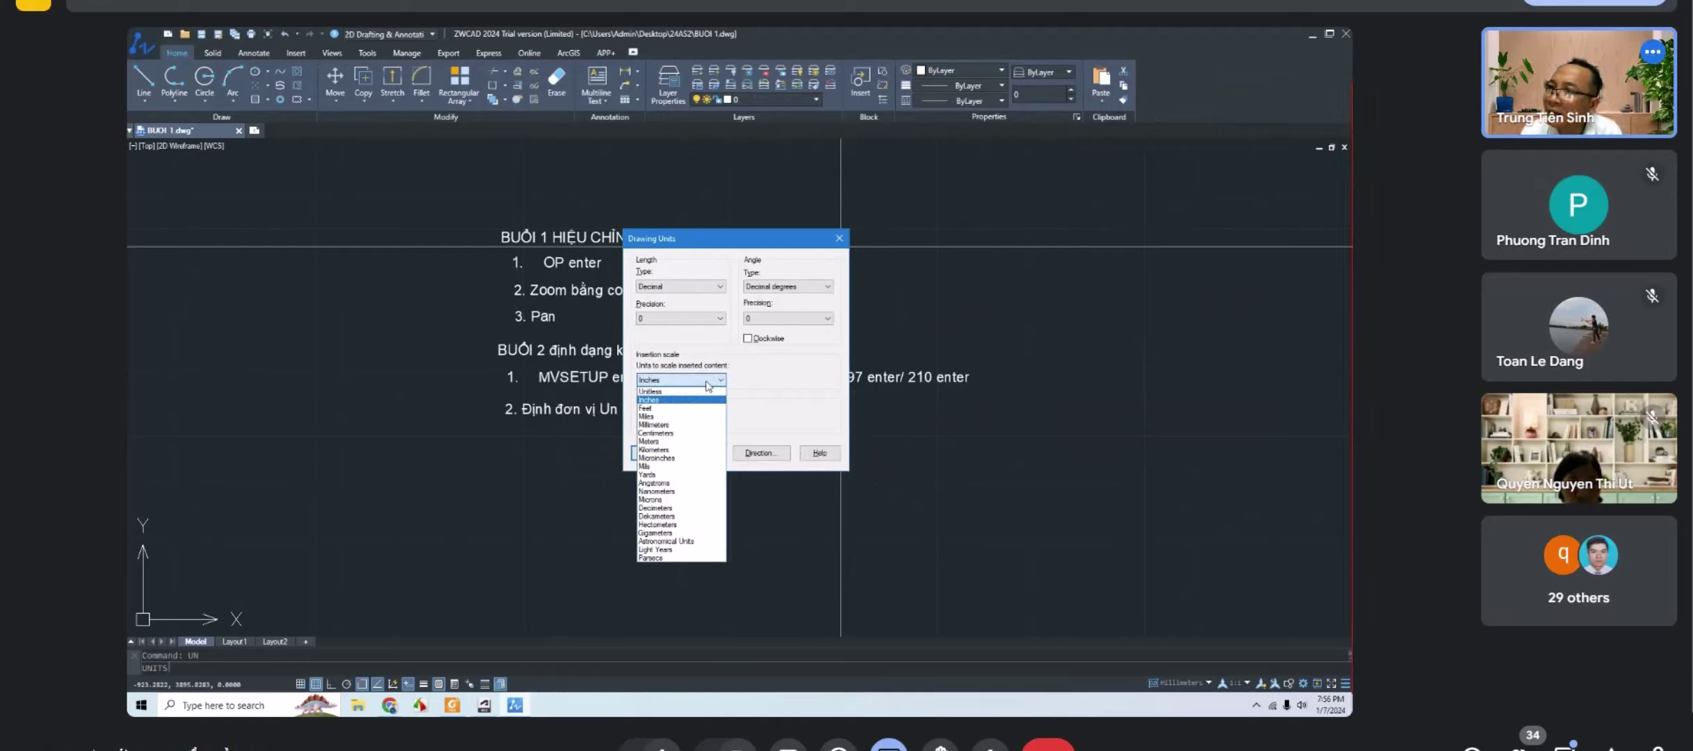
{"action": "left_click", "coordinate": [747, 403]}
{"action": "left_click", "coordinate": [680, 381]}
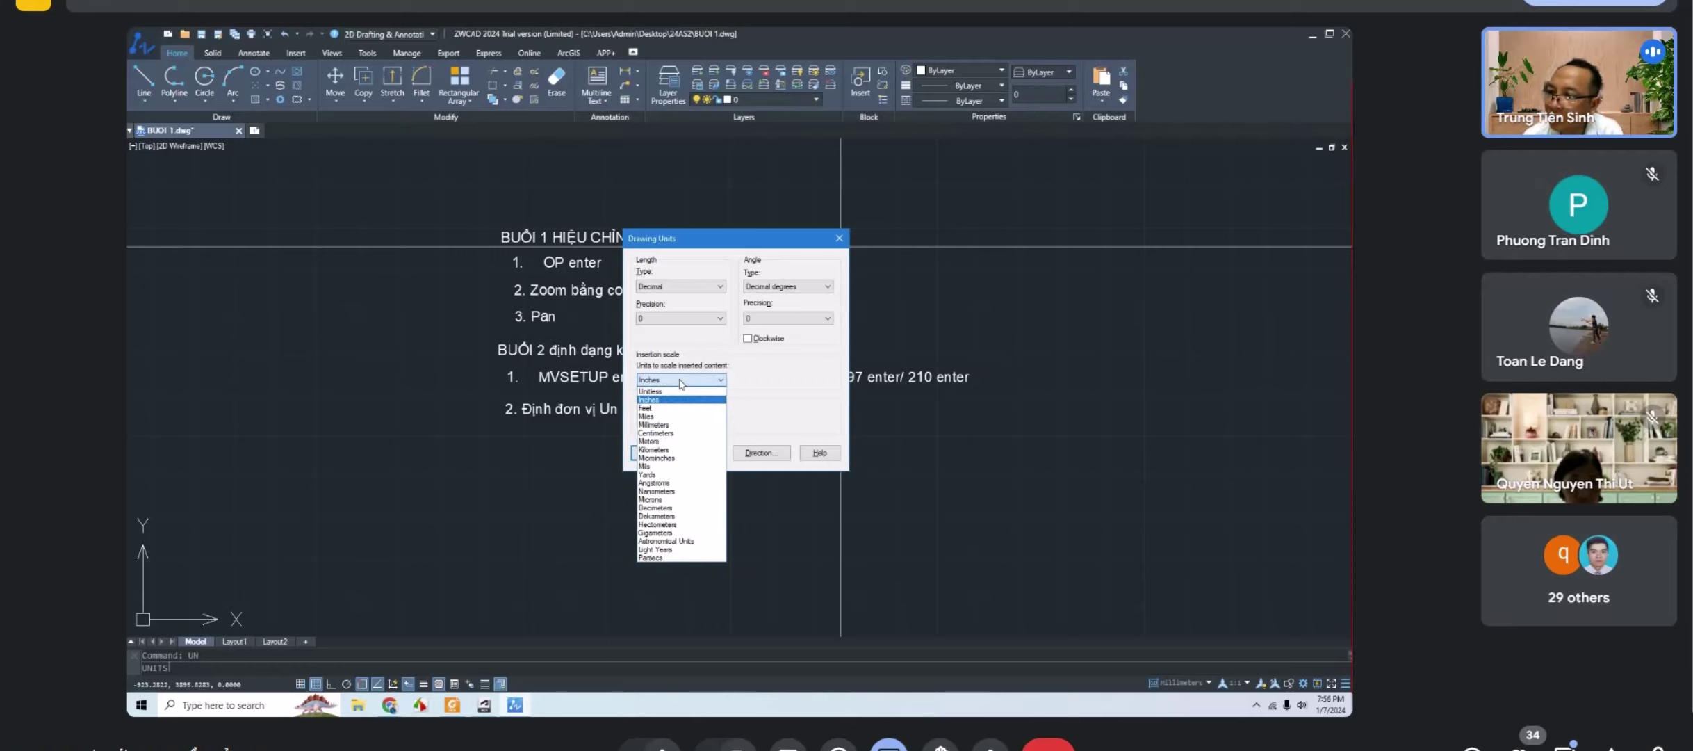
{"action": "left_click", "coordinate": [673, 424]}
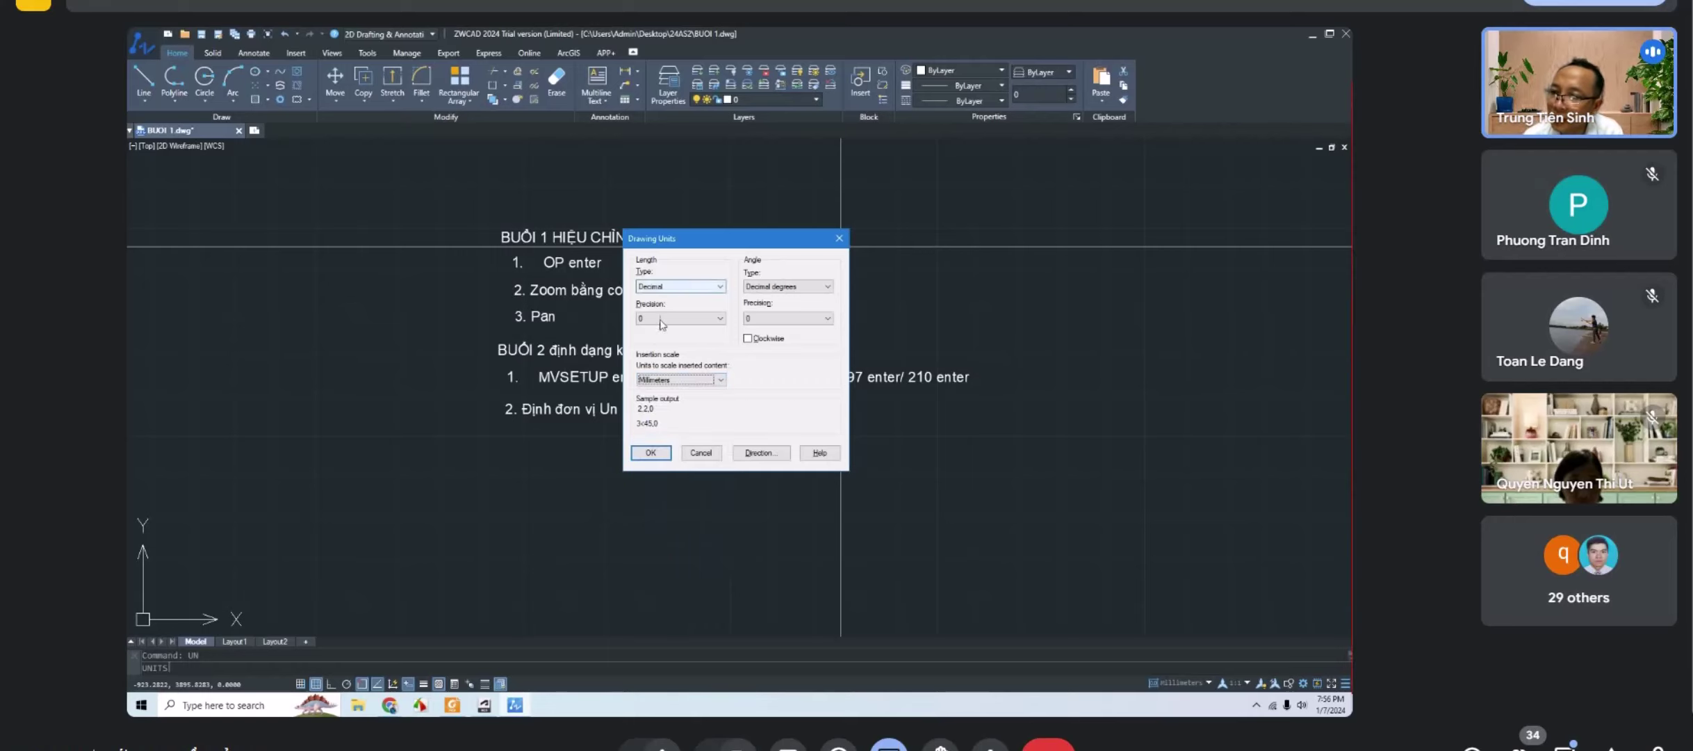
{"action": "left_click", "coordinate": [672, 287]}
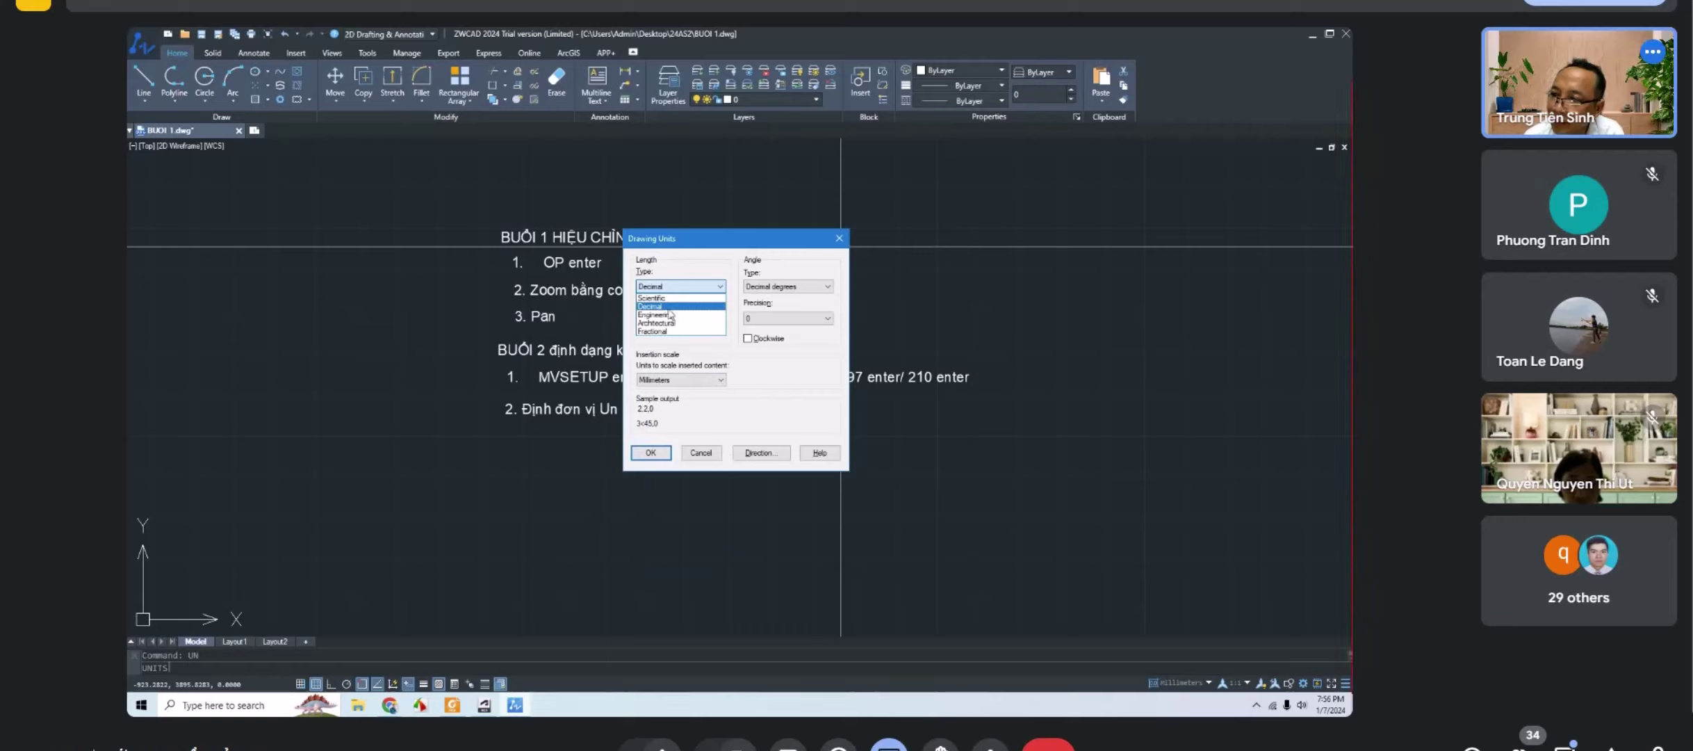
{"action": "left_click", "coordinate": [663, 305]}
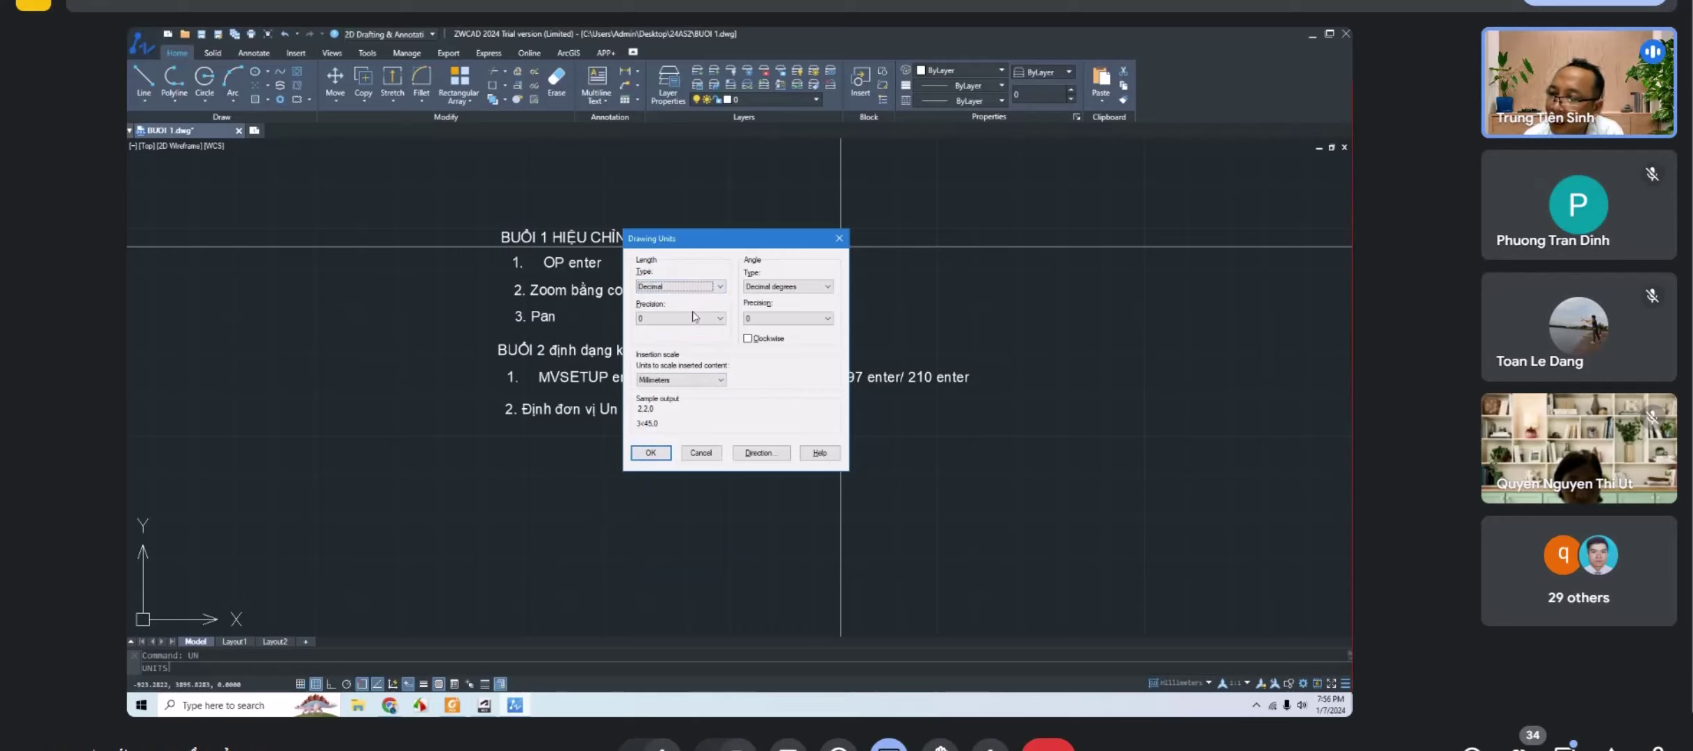
{"action": "left_click", "coordinate": [688, 319]}
{"action": "left_click", "coordinate": [669, 330]}
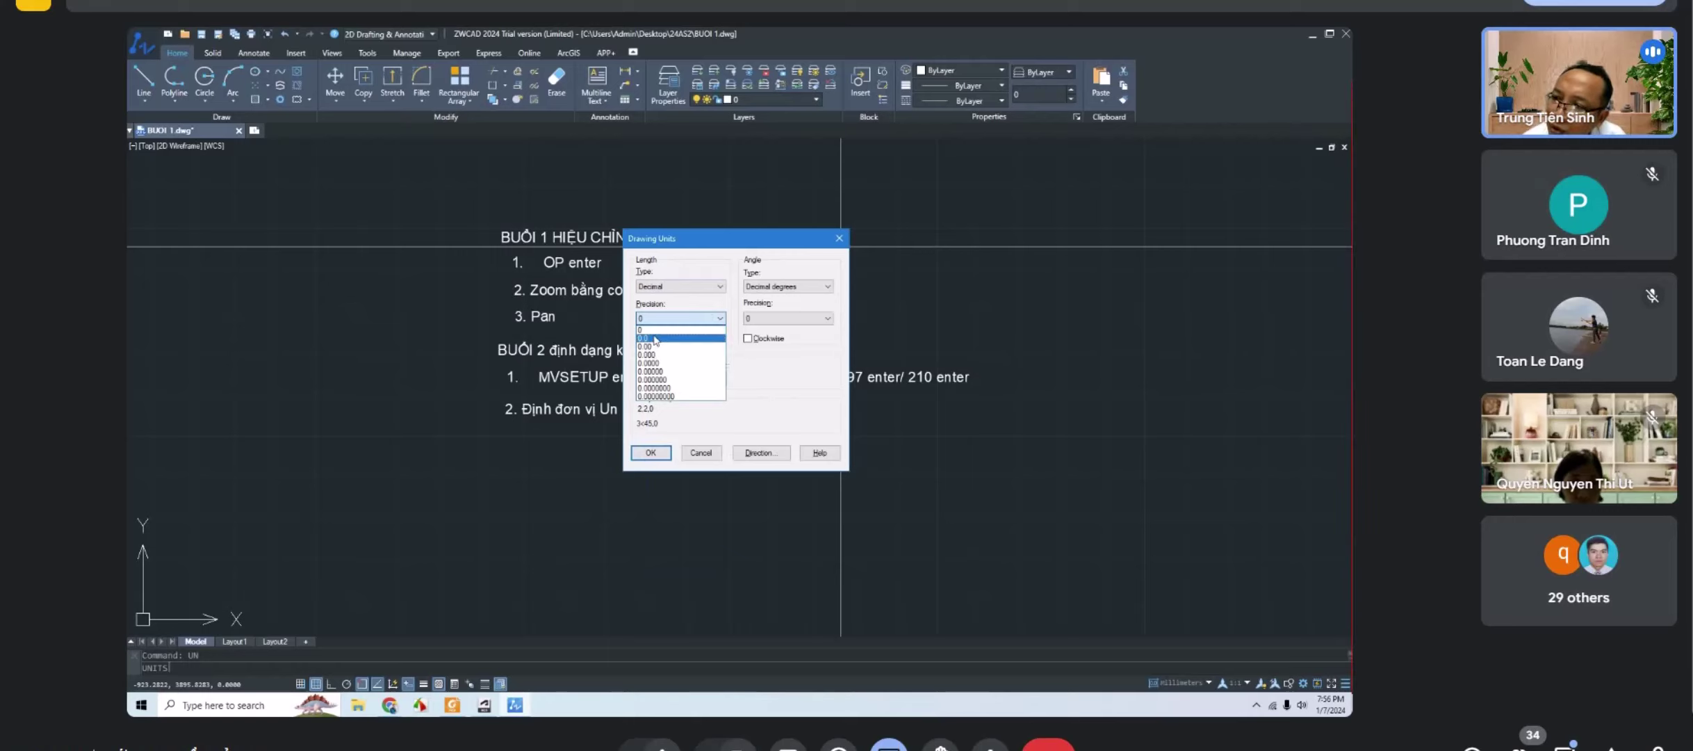
{"action": "left_click", "coordinate": [652, 329]}
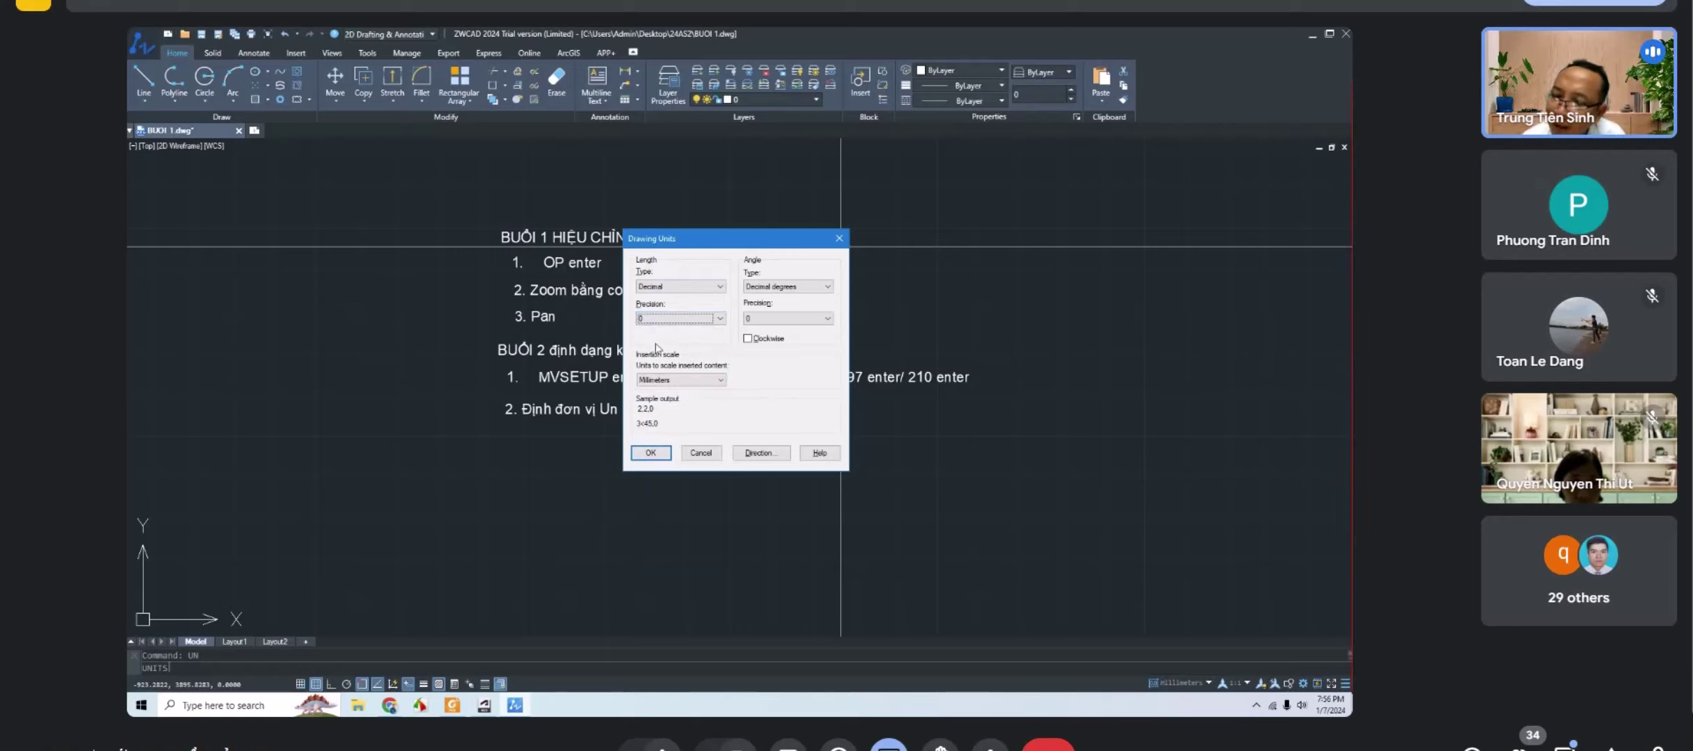
{"action": "left_click", "coordinate": [652, 453]}
{"action": "scroll", "coordinate": [620, 449], "scroll_direction": "down", "scroll_amount": 5}
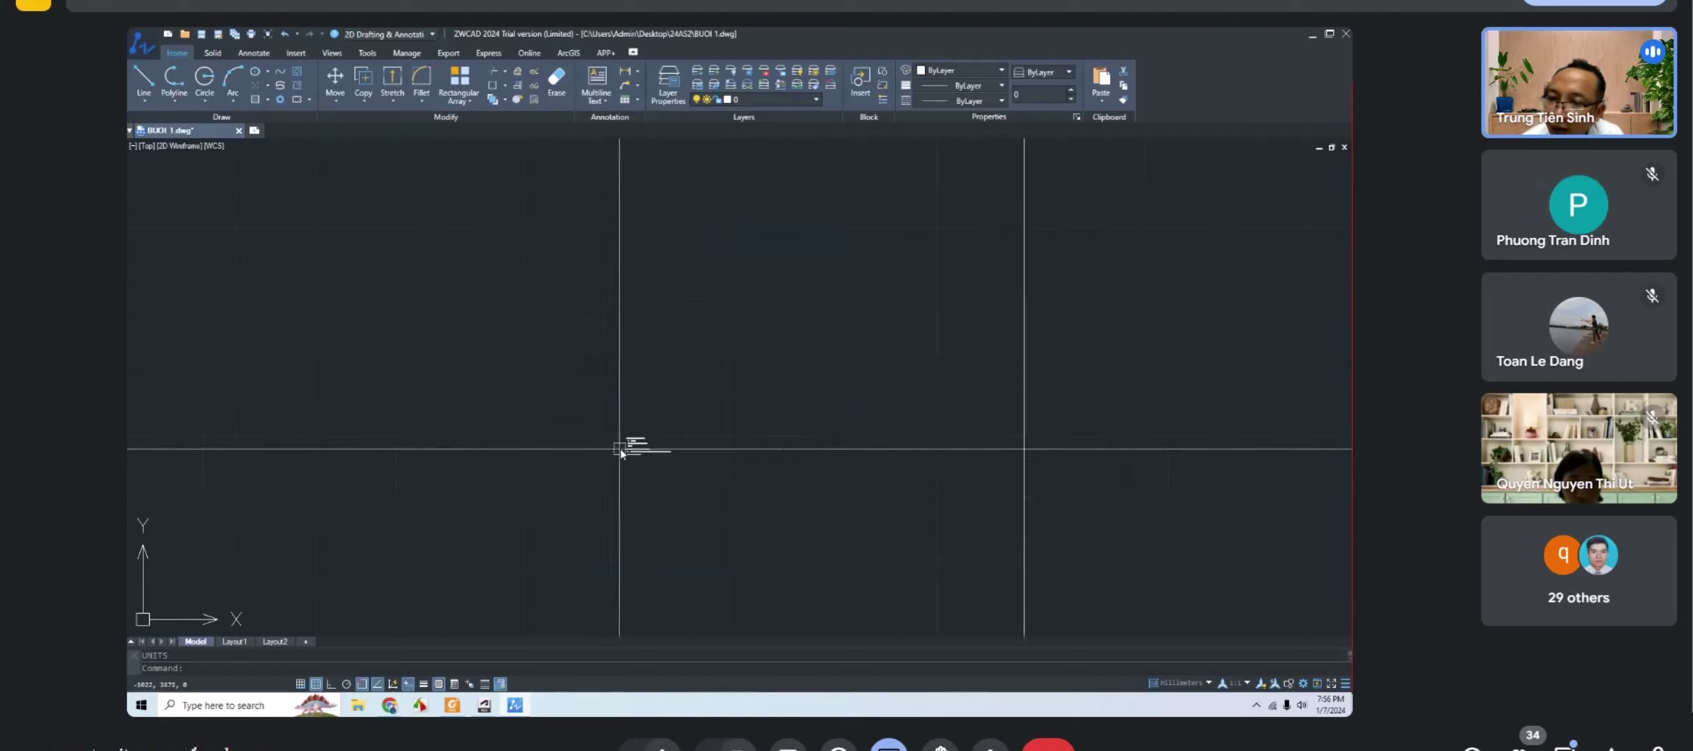
{"action": "scroll", "coordinate": [642, 376], "scroll_direction": "up", "scroll_amount": 5}
{"action": "scroll", "coordinate": [703, 400], "scroll_direction": "down", "scroll_amount": 3}
{"action": "scroll", "coordinate": [541, 468], "scroll_direction": "up", "scroll_amount": 4}
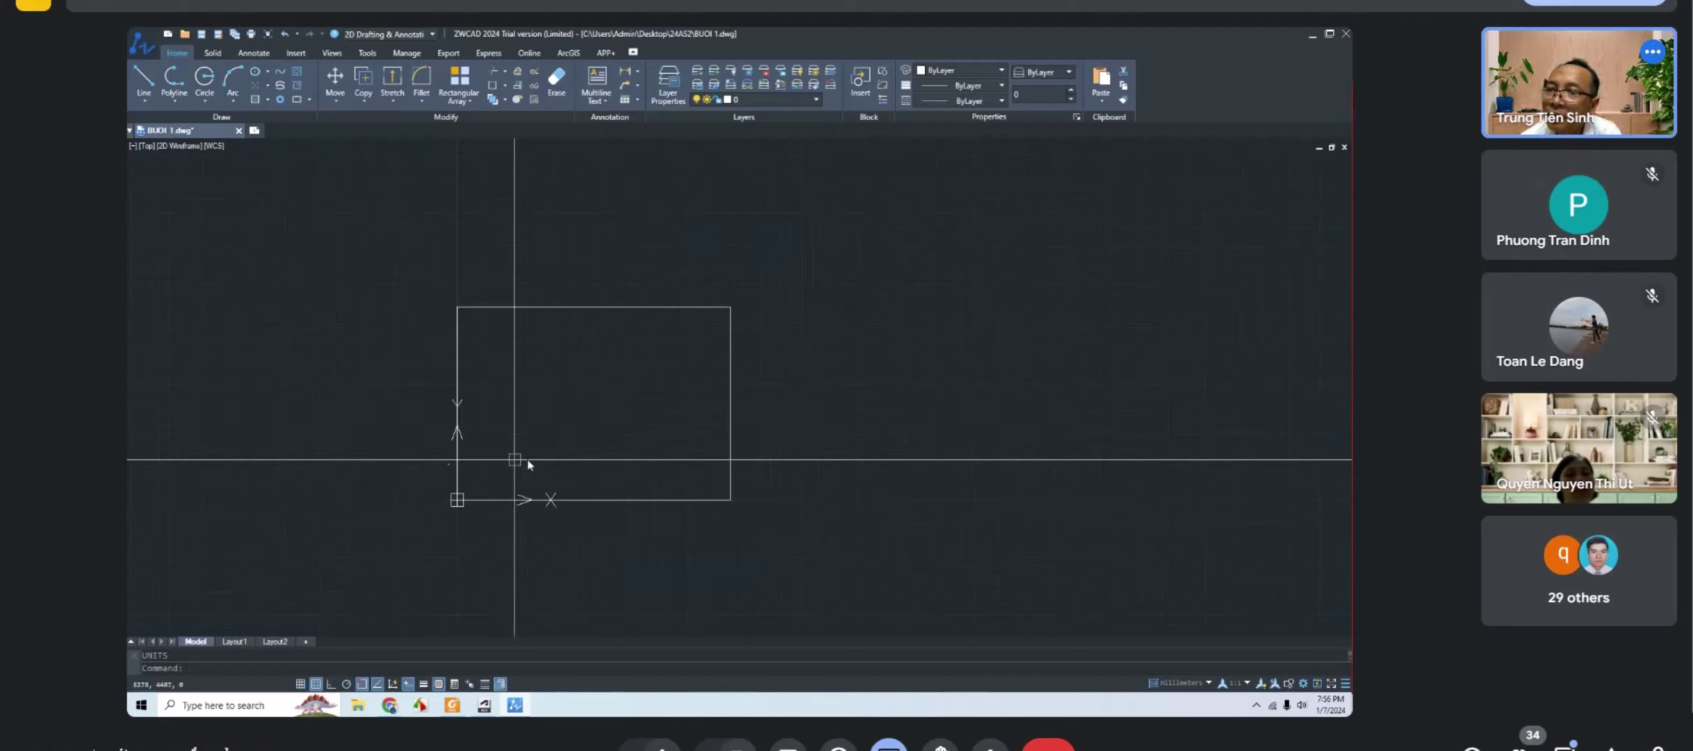
{"action": "scroll", "coordinate": [556, 440], "scroll_direction": "up", "scroll_amount": 2}
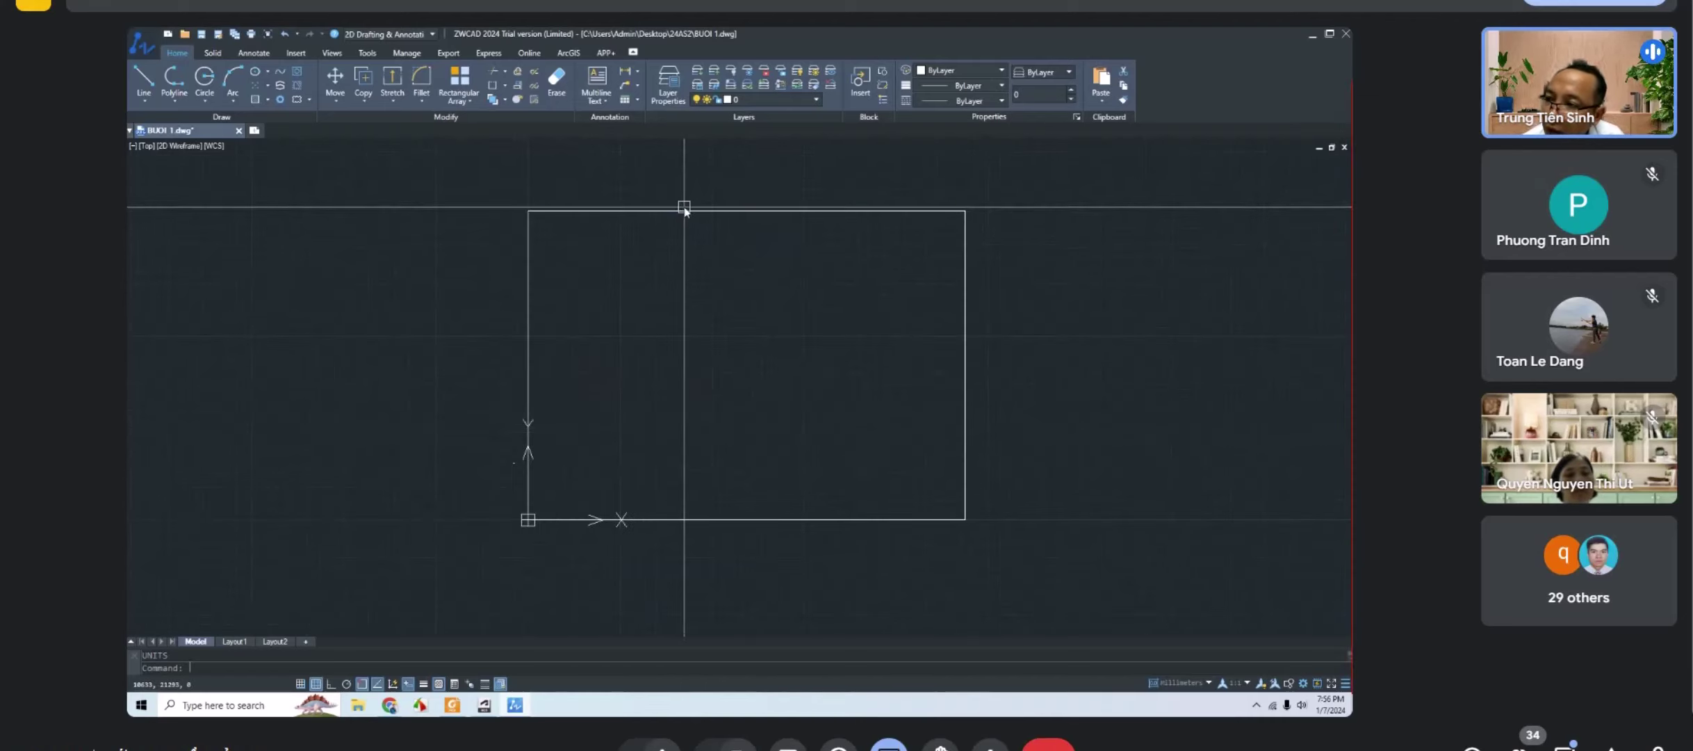
{"action": "left_click", "coordinate": [684, 210]}
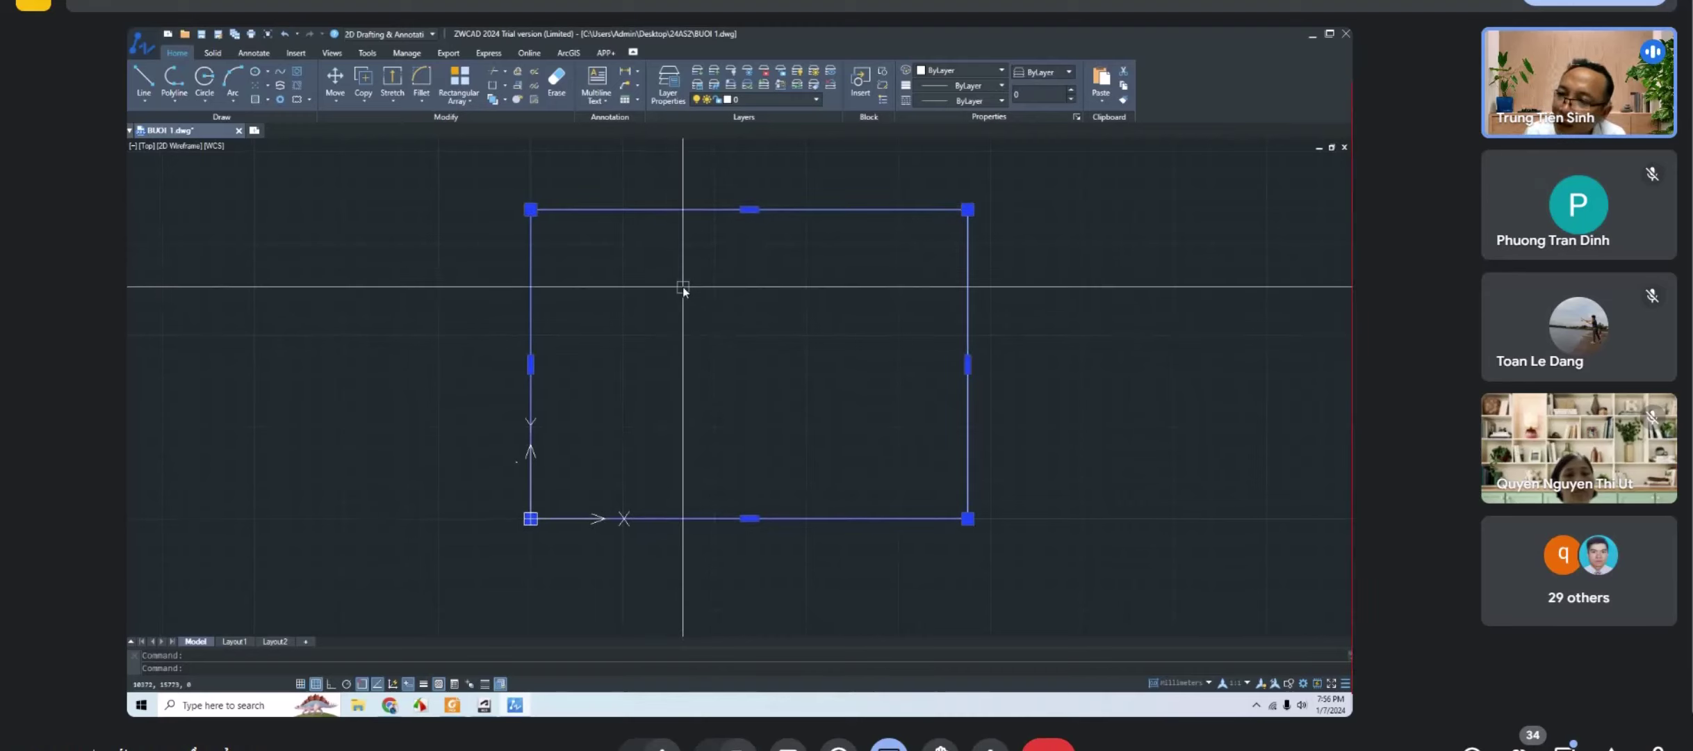
{"action": "key", "text": "Escape"}
{"action": "key", "text": "Escape"}
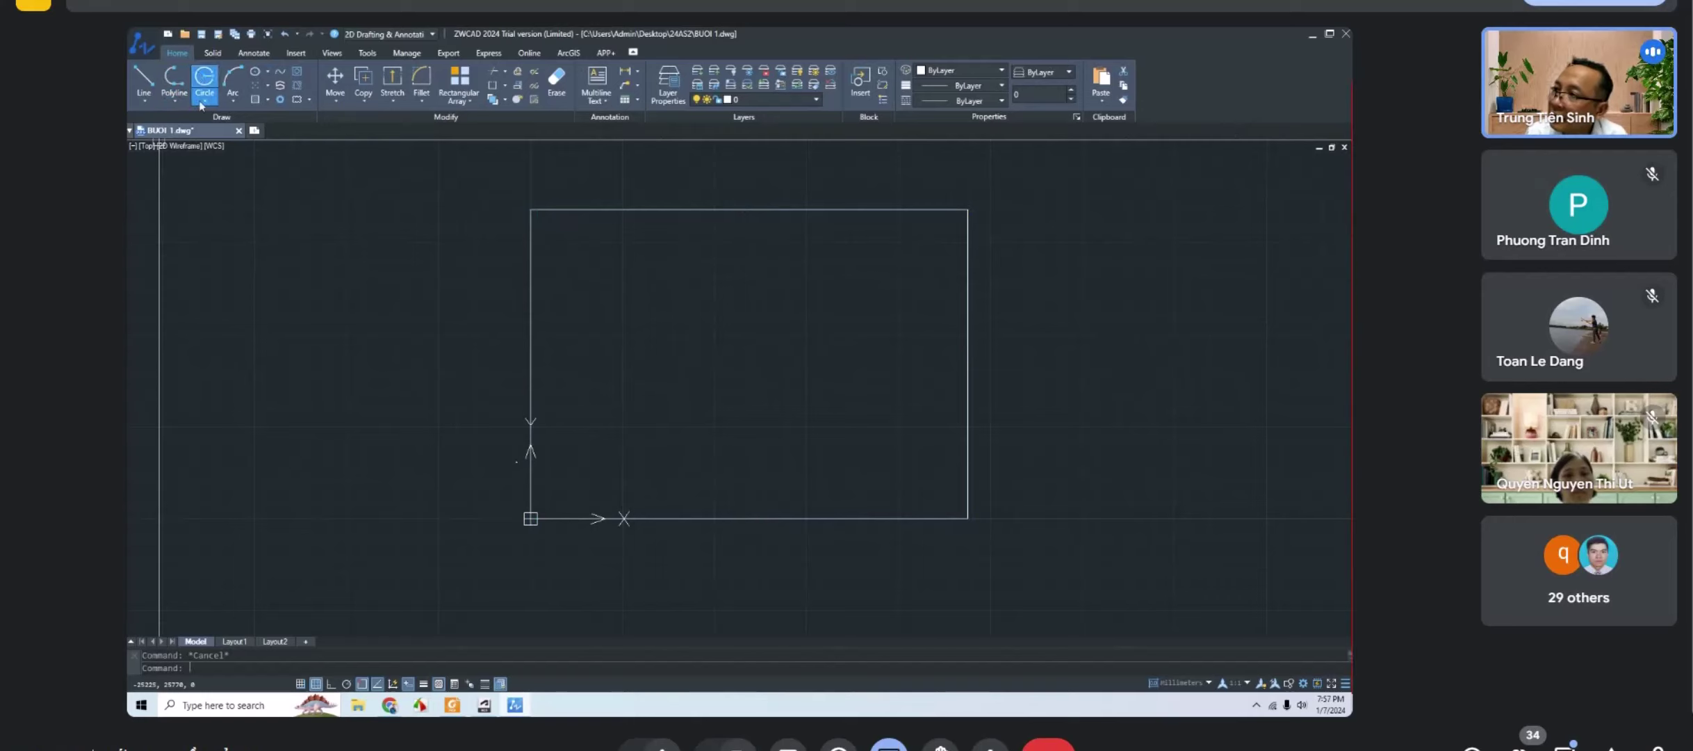
{"action": "left_click", "coordinate": [223, 52]}
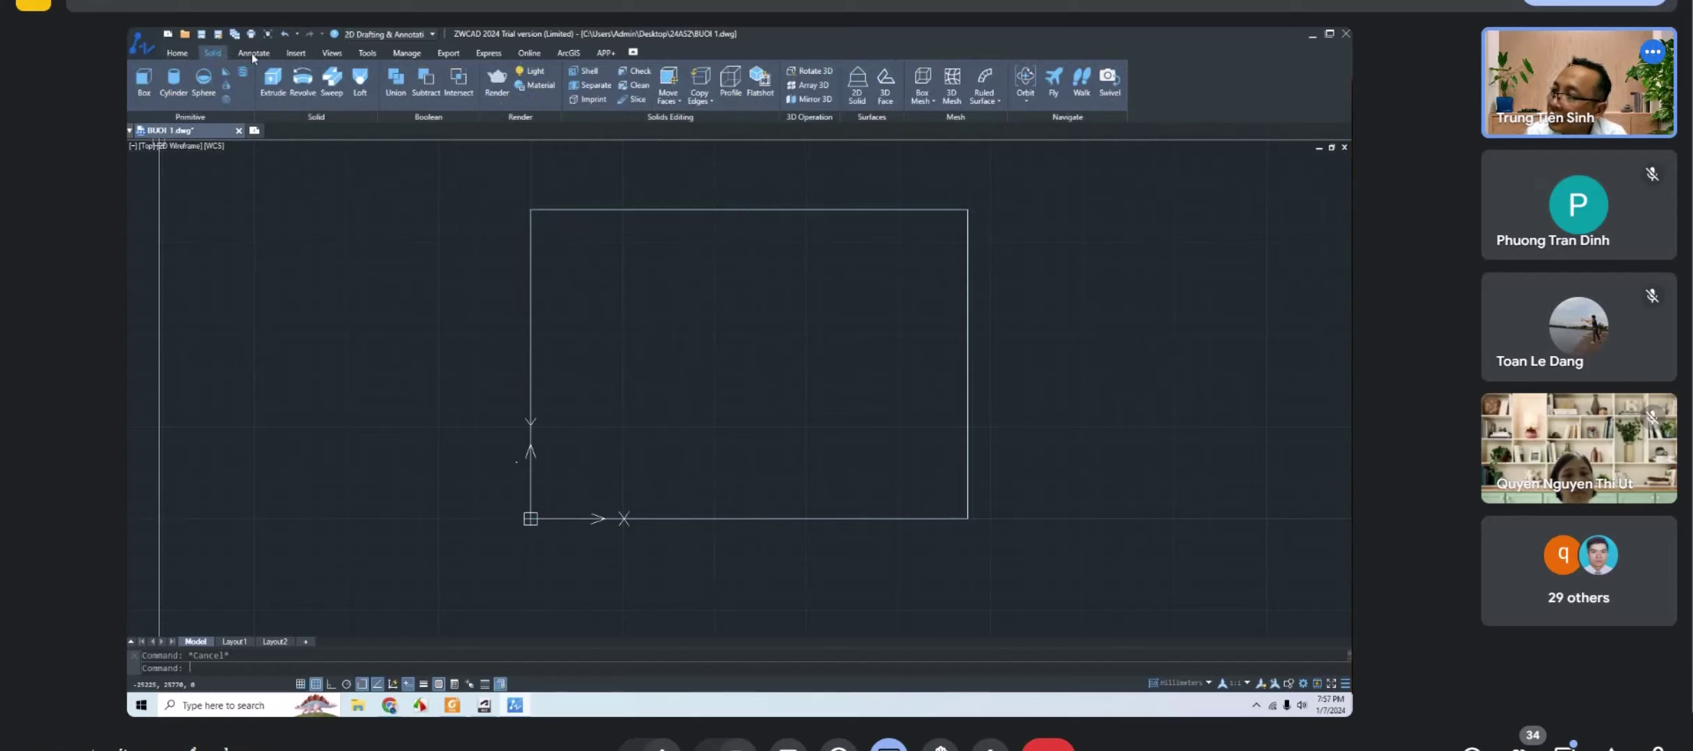
{"action": "left_click", "coordinate": [329, 54]}
{"action": "left_click", "coordinate": [408, 53]}
{"action": "left_click", "coordinate": [177, 52]}
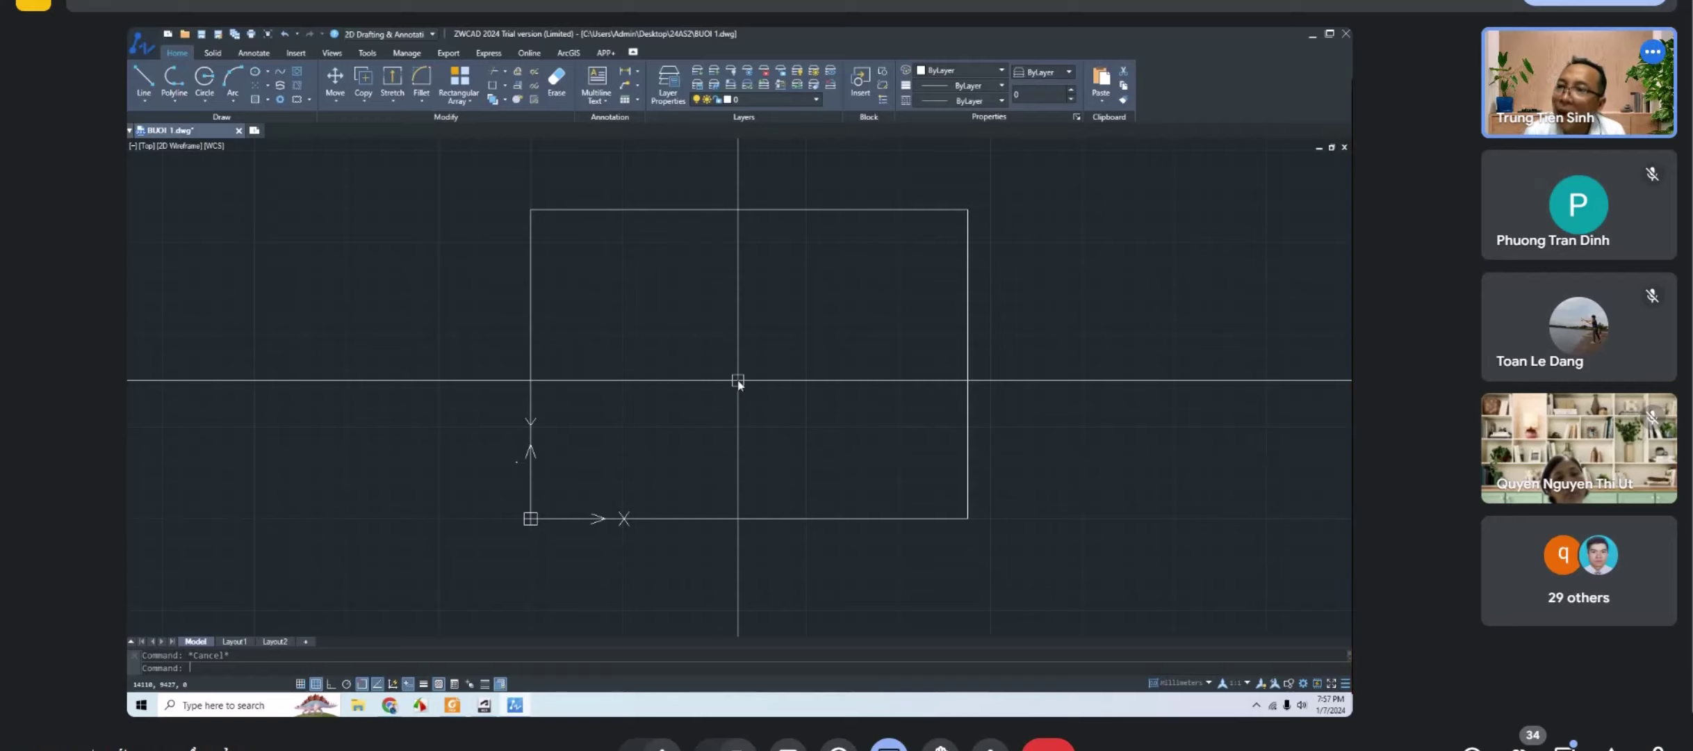
{"action": "scroll", "coordinate": [669, 428], "scroll_direction": "up", "scroll_amount": 2}
Zoom in on the lesson notes and select the BUỔI 2 heading text.
{"action": "scroll", "coordinate": [668, 429], "scroll_direction": "down", "scroll_amount": 2}
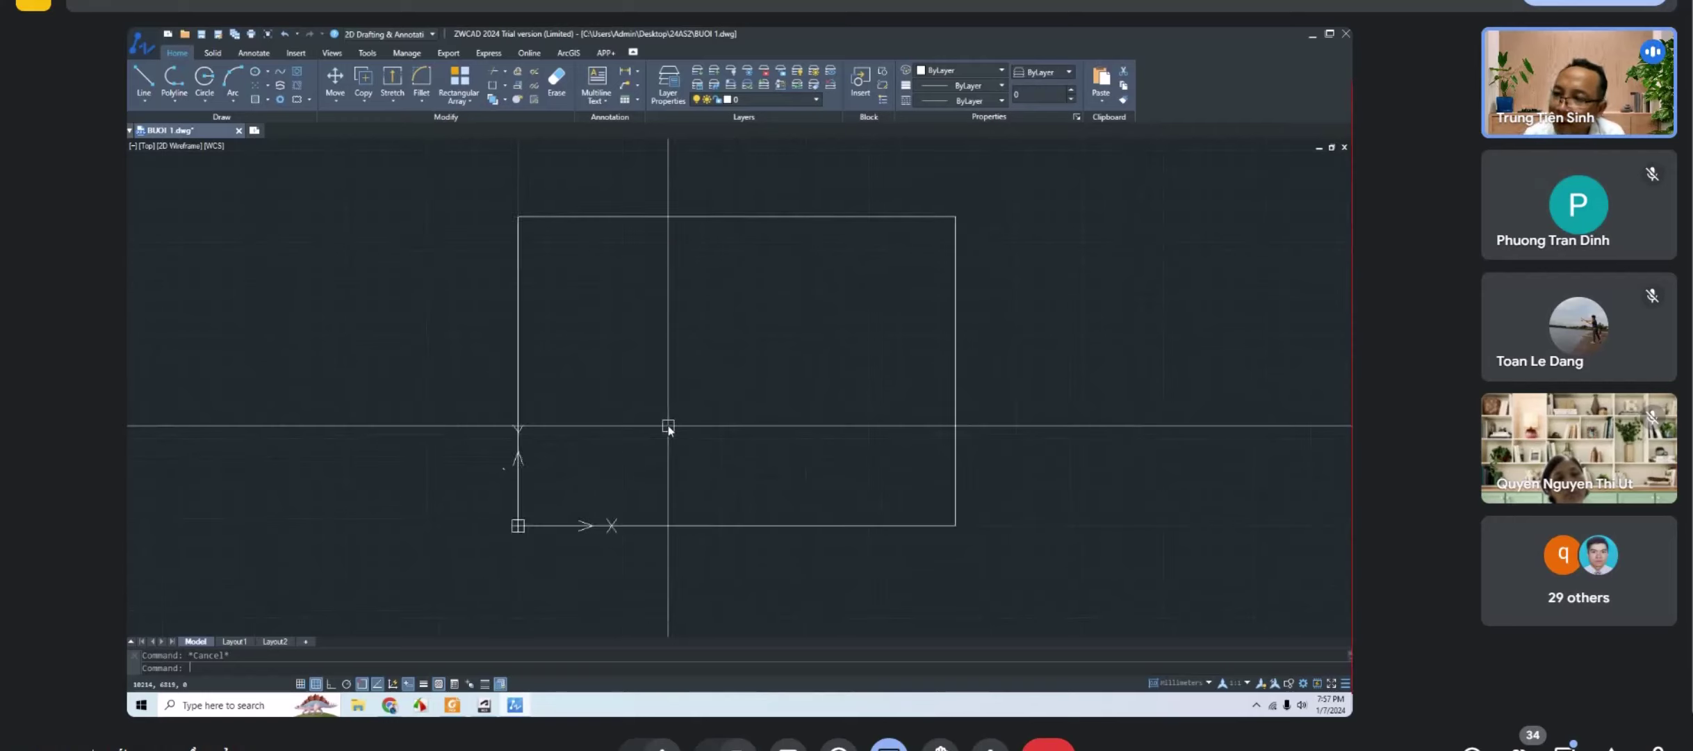
{"action": "scroll", "coordinate": [671, 429], "scroll_direction": "up", "scroll_amount": 1}
{"action": "scroll", "coordinate": [674, 429], "scroll_direction": "down", "scroll_amount": 1}
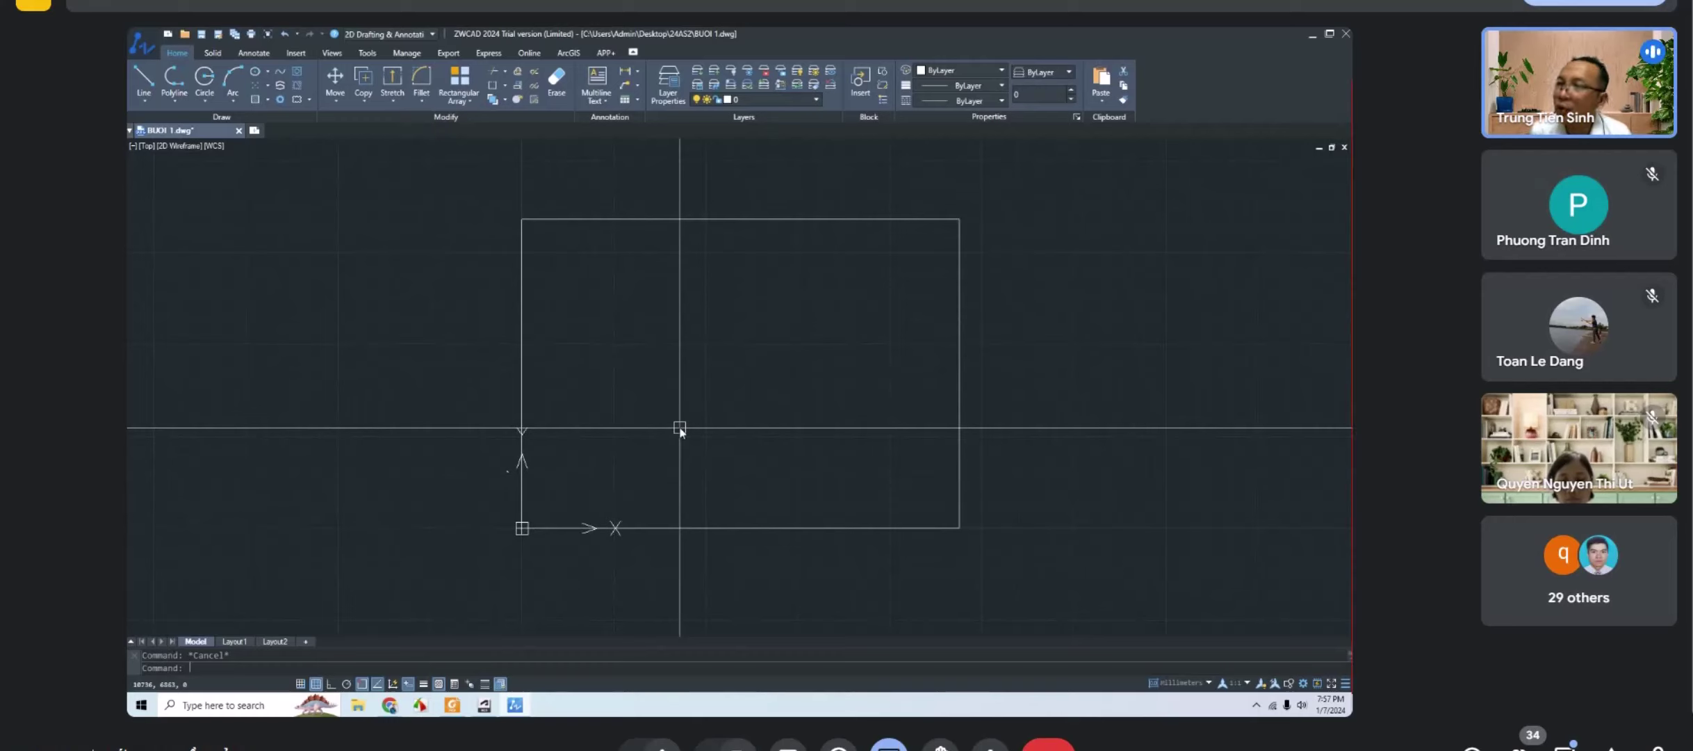
{"action": "scroll", "coordinate": [502, 480], "scroll_direction": "up", "scroll_amount": 5}
{"action": "scroll", "coordinate": [568, 483], "scroll_direction": "up", "scroll_amount": 2}
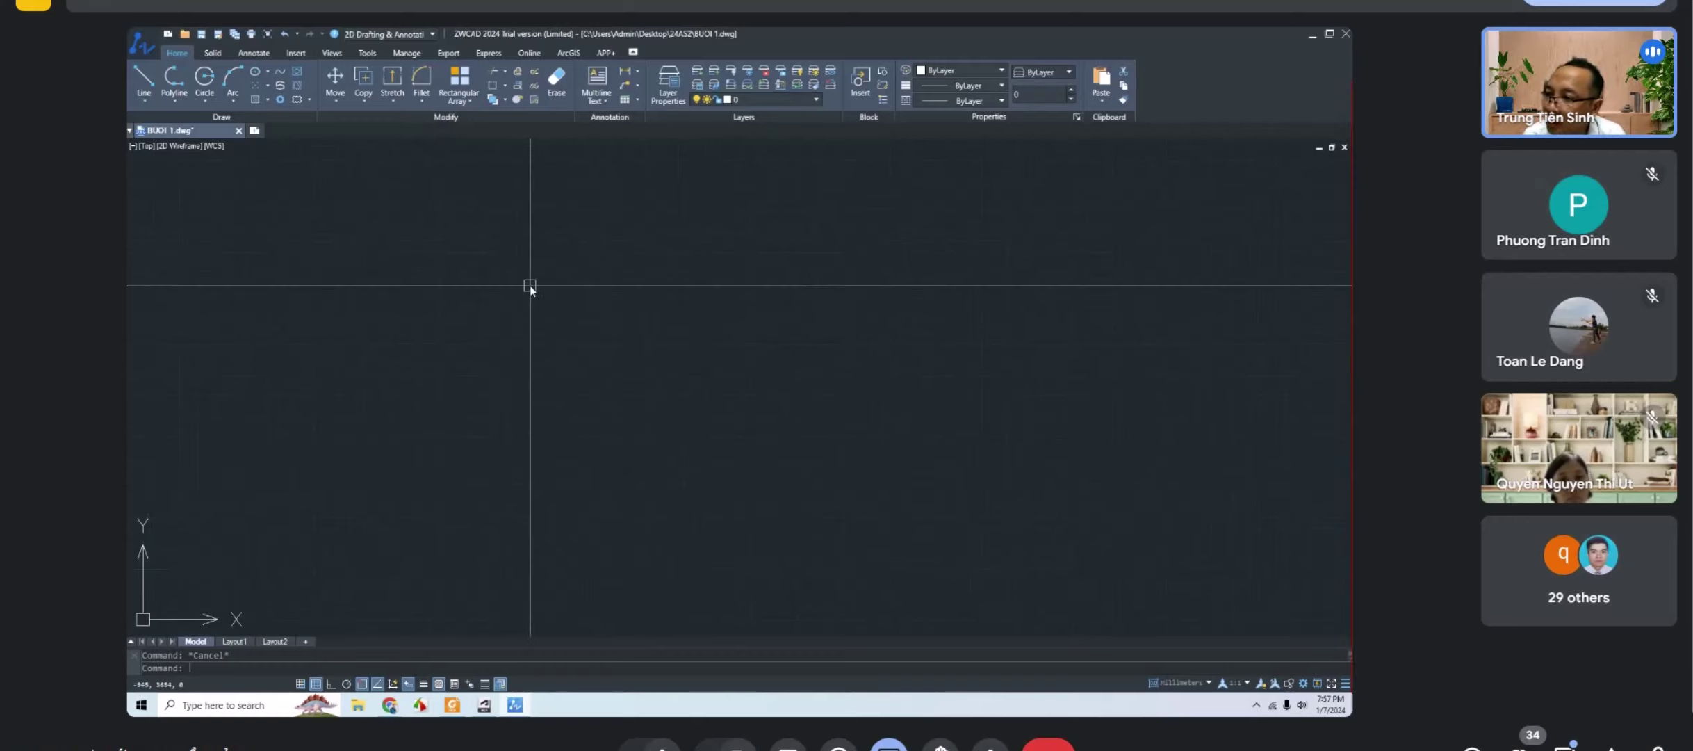
{"action": "middle_click_drag", "start_coordinate": [577, 468], "coordinate": [594, 499]}
{"action": "scroll", "coordinate": [597, 453], "scroll_direction": "up", "scroll_amount": 3}
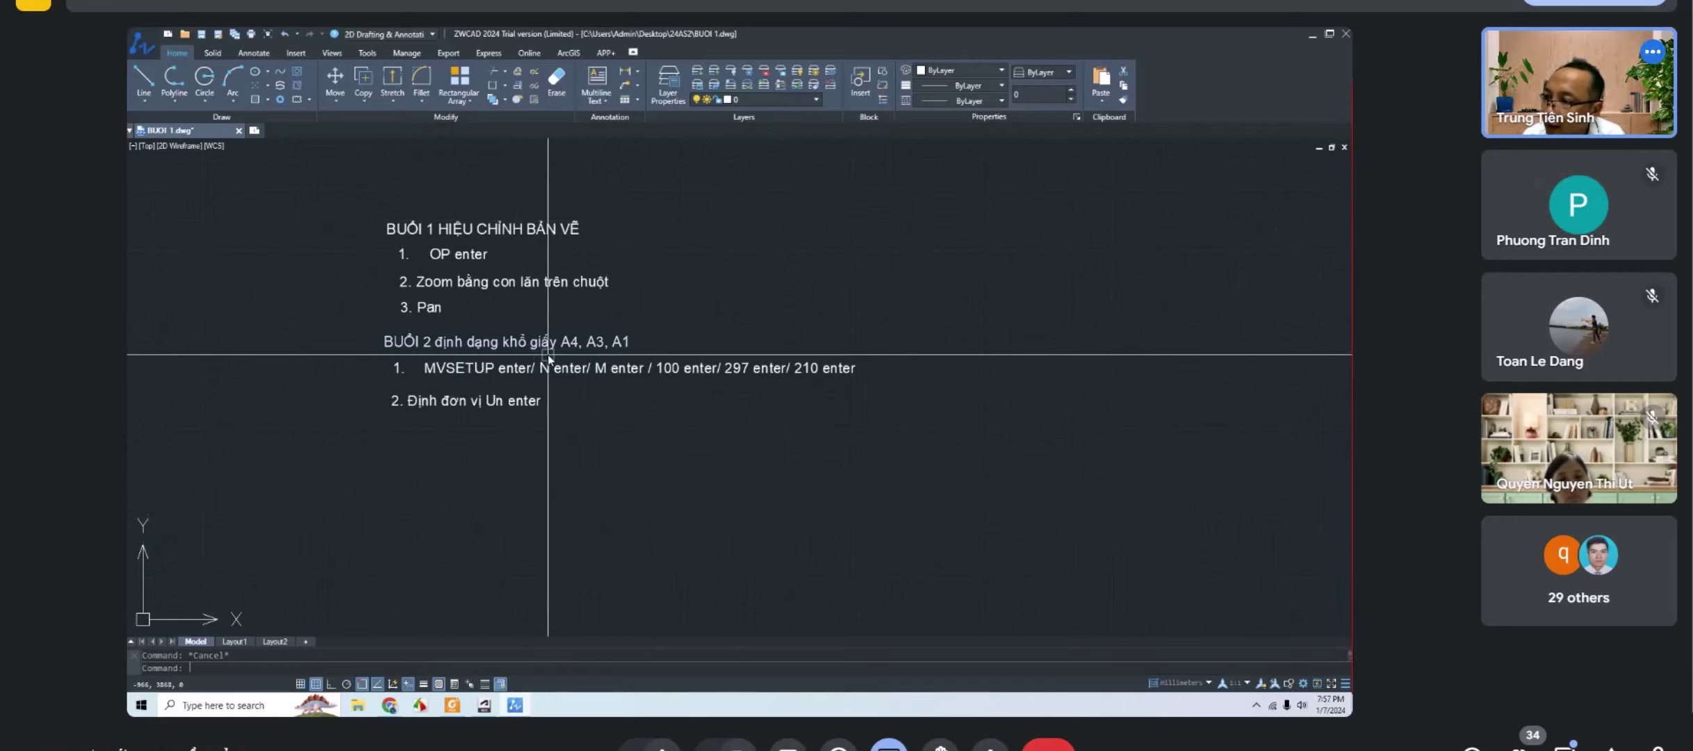
{"action": "double_click", "coordinate": [548, 349]}
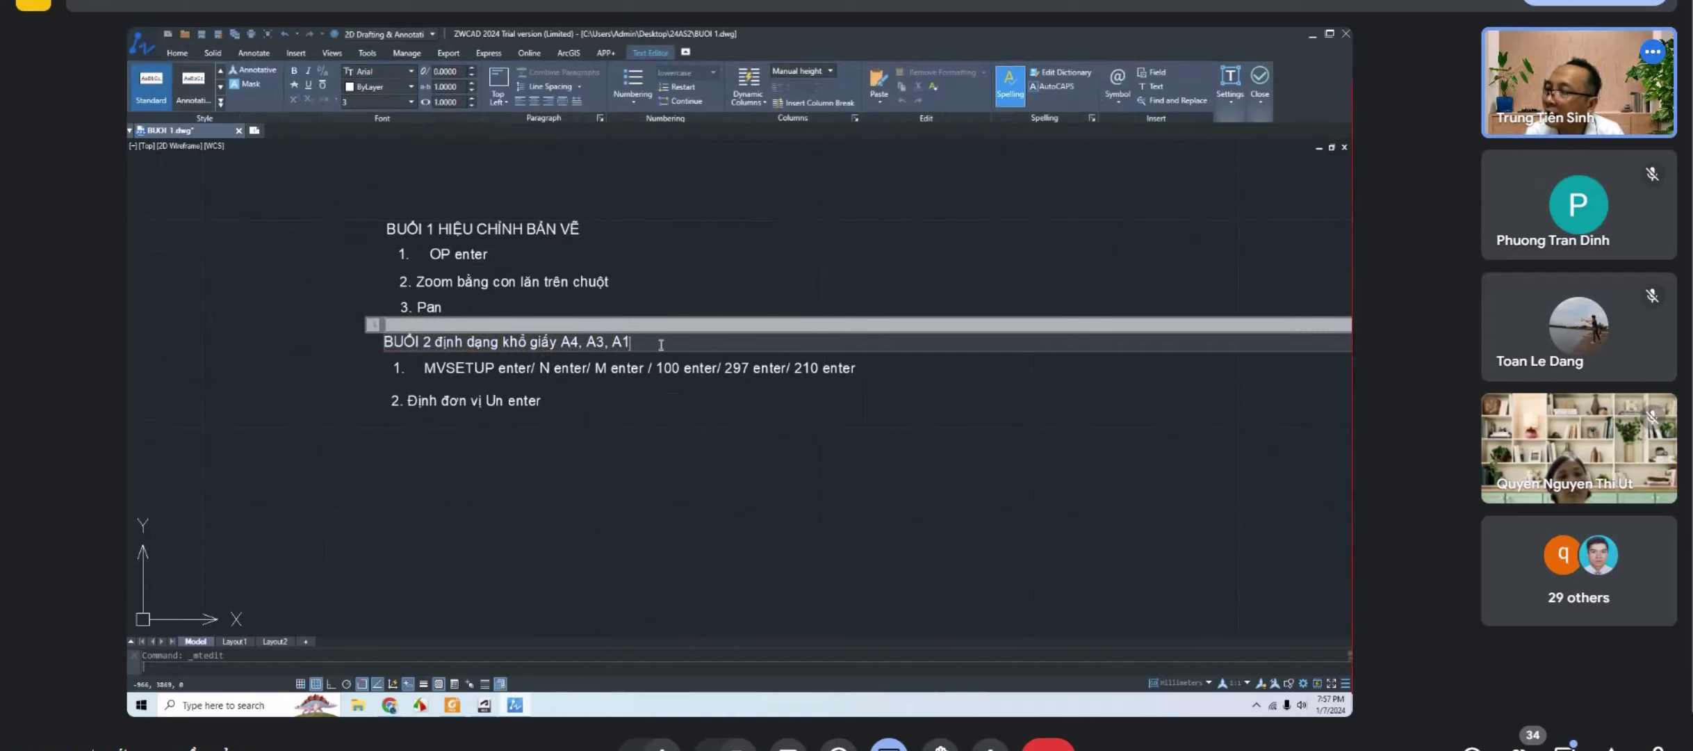
{"action": "left_click_drag", "start_coordinate": [650, 340], "coordinate": [393, 342]}
{"action": "left_click", "coordinate": [615, 490]}
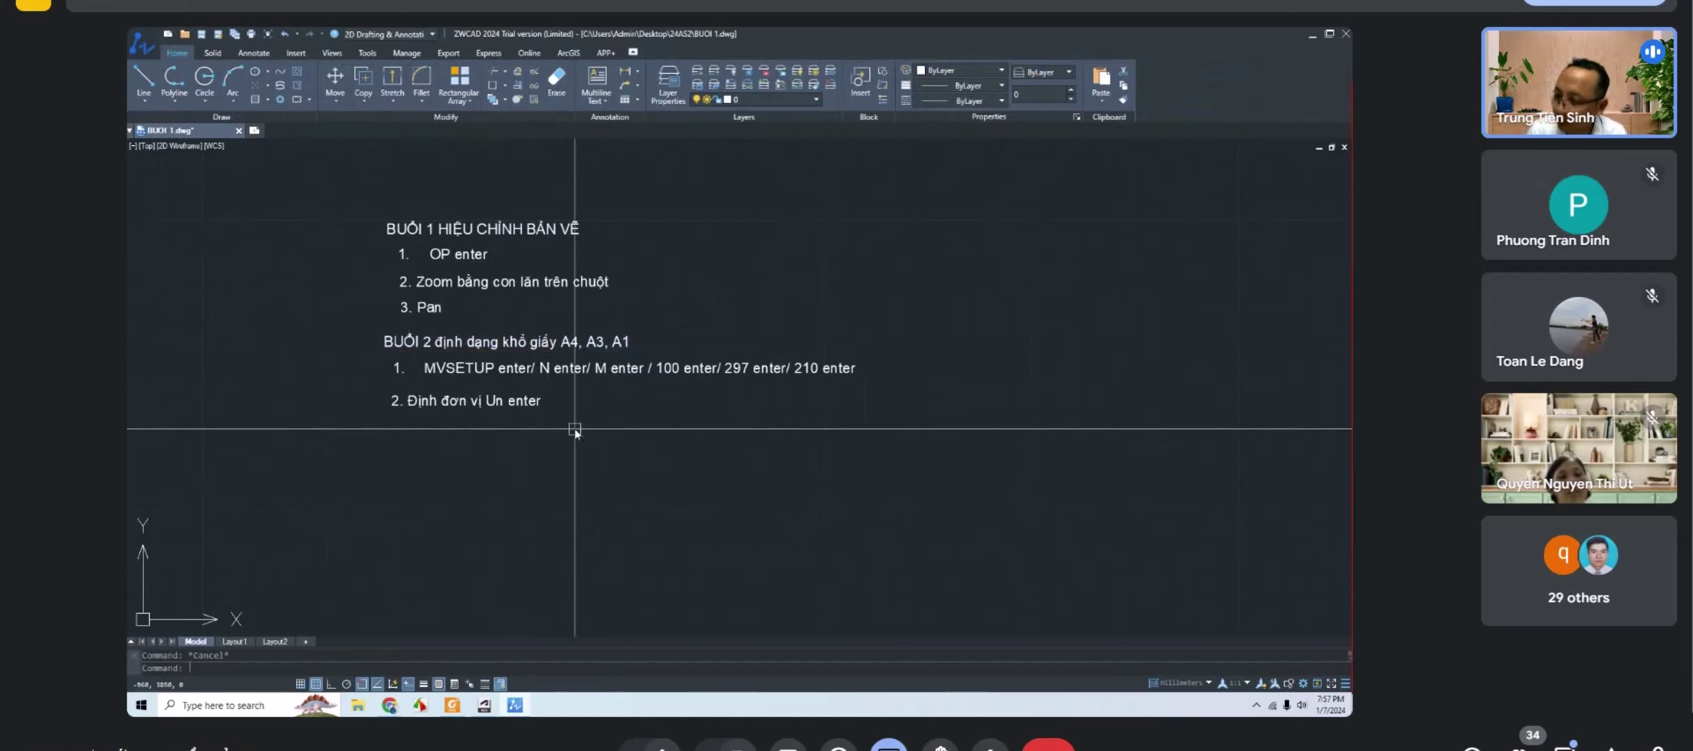
Copy the BUỔI 2 heading to a spot below the notes.
{"action": "type", "text": "m"}
{"action": "key", "text": "Return"}
{"action": "left_click", "coordinate": [562, 340]}
{"action": "key", "text": "Return"}
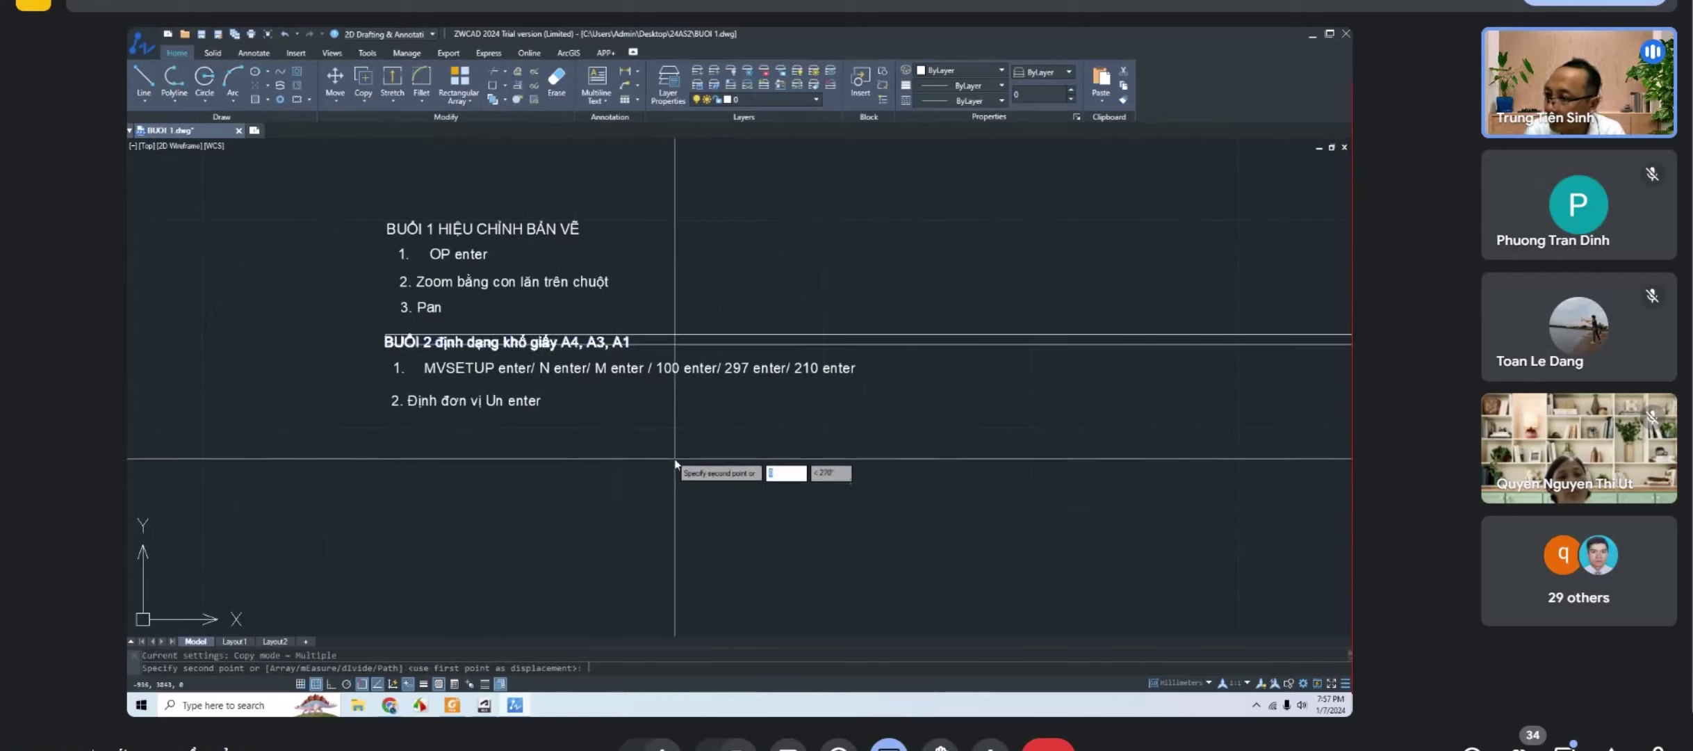
{"action": "left_click", "coordinate": [681, 471]}
{"action": "left_click", "coordinate": [680, 566]}
{"action": "key", "text": "Escape"}
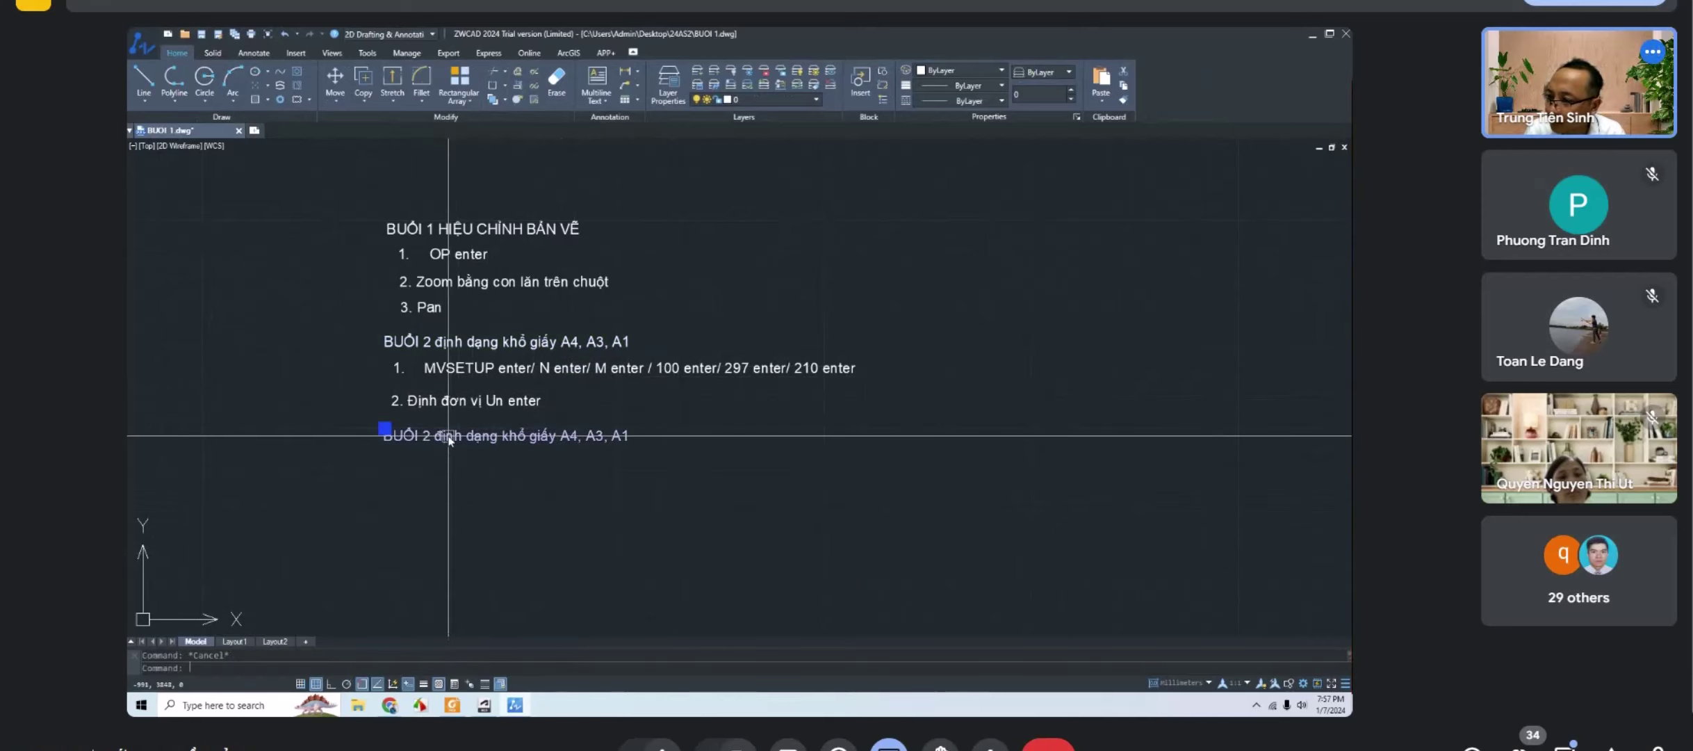
Change the copied heading to 'BUỔI 3 ĐỊNH DANG CÁC NÉT VẼ'.
{"action": "double_click", "coordinate": [426, 437]}
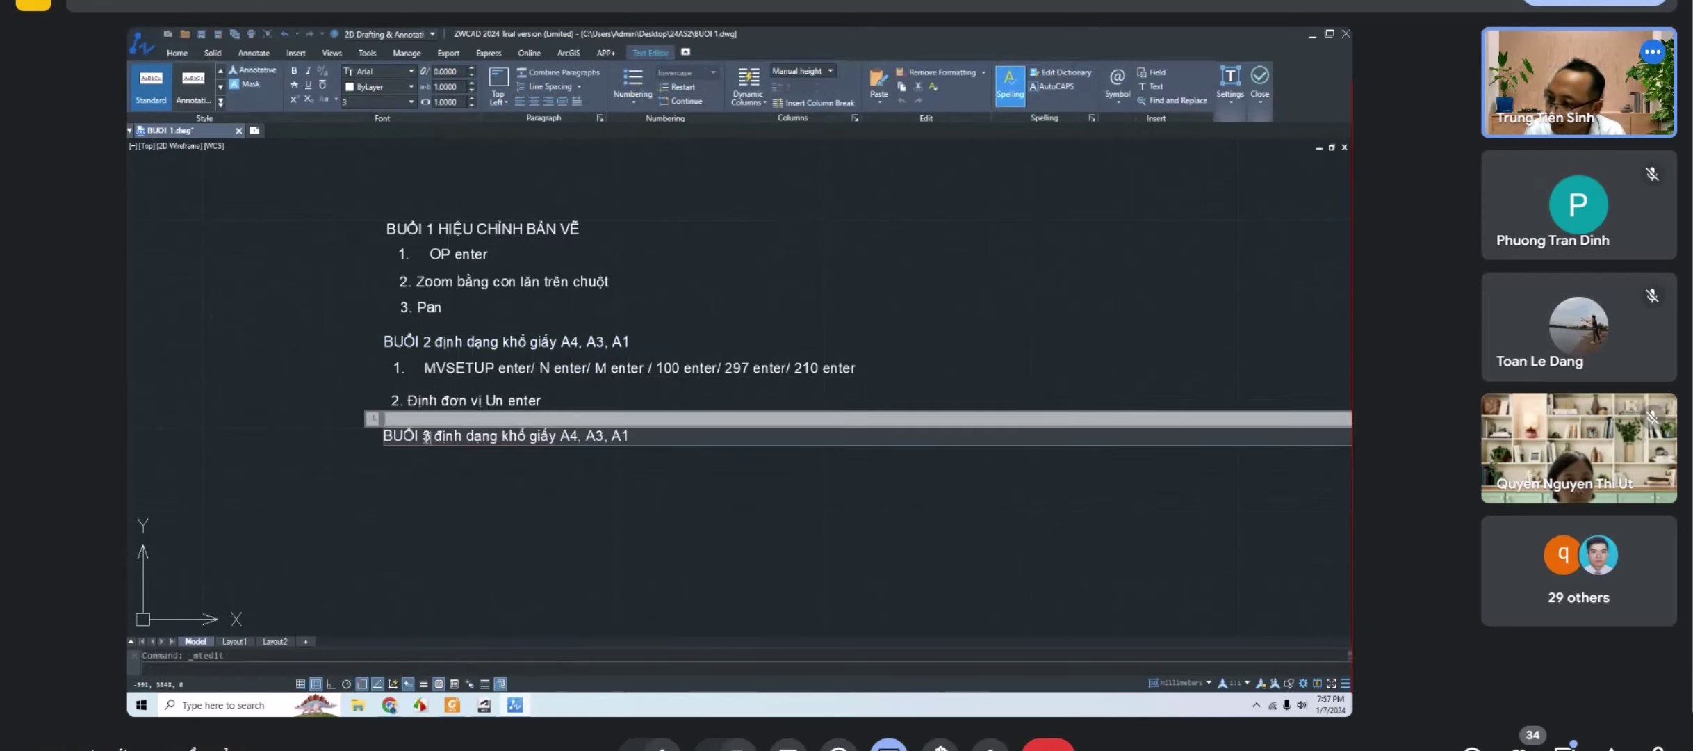
{"action": "type", "text": "3"}
{"action": "left_click_drag", "start_coordinate": [436, 440], "coordinate": [671, 439]}
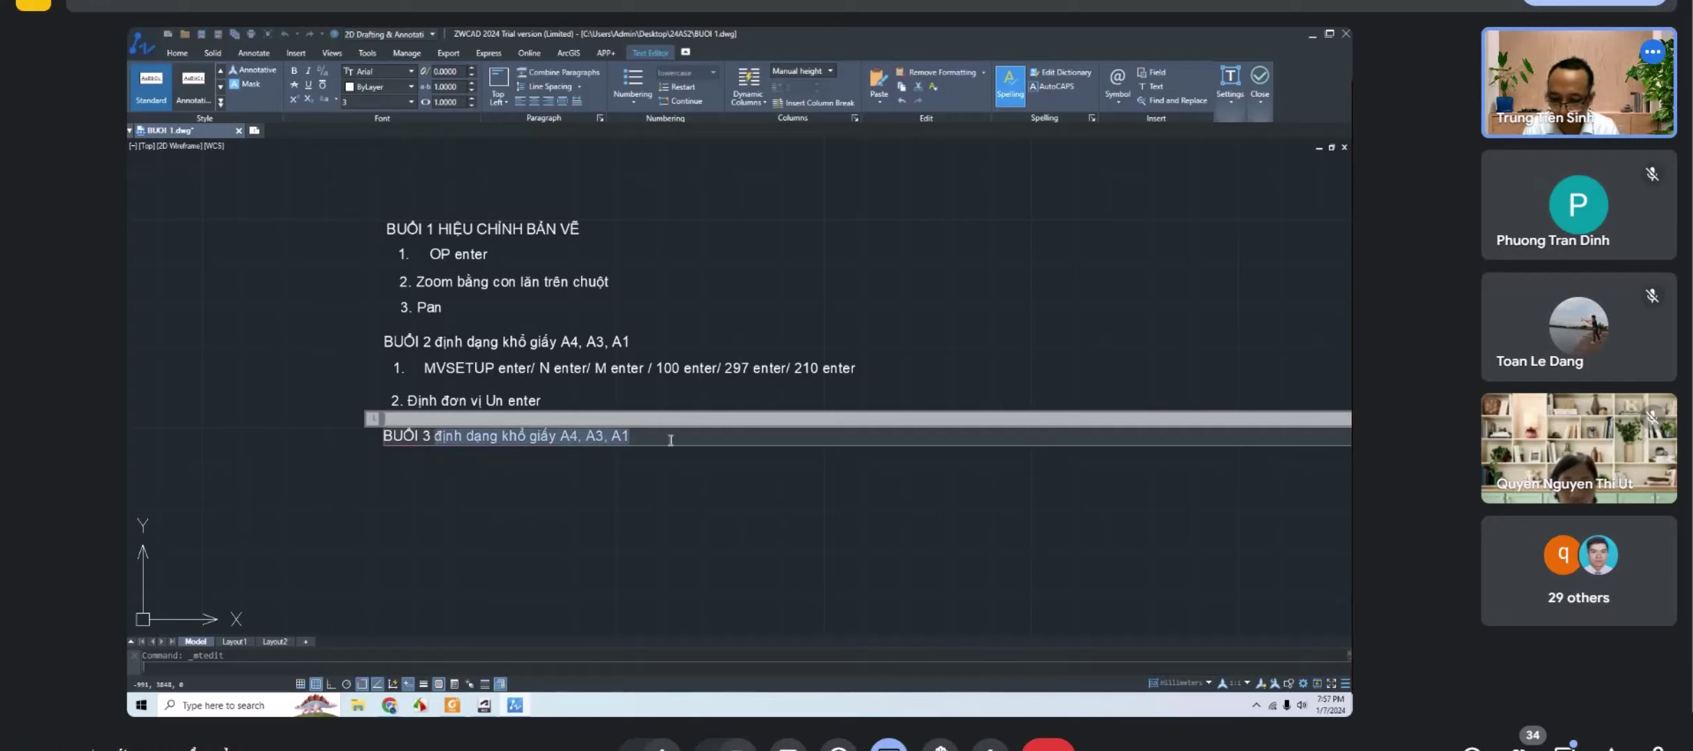
{"action": "key", "text": "Delete"}
{"action": "type", "text": "ĐỊ"}
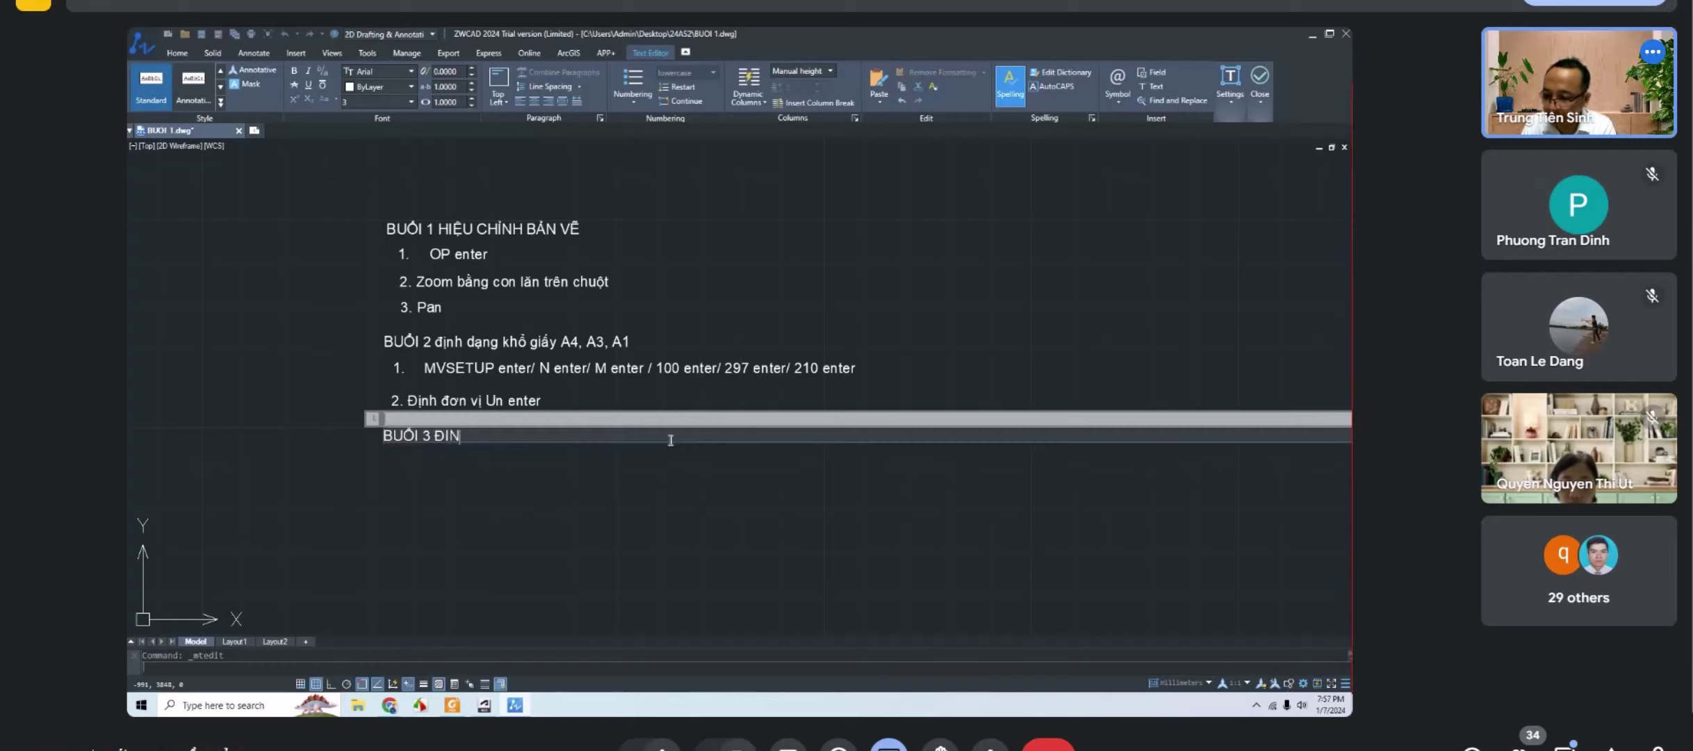
{"action": "type", "text": "NH DANG CÁC NÉT VẼ"}
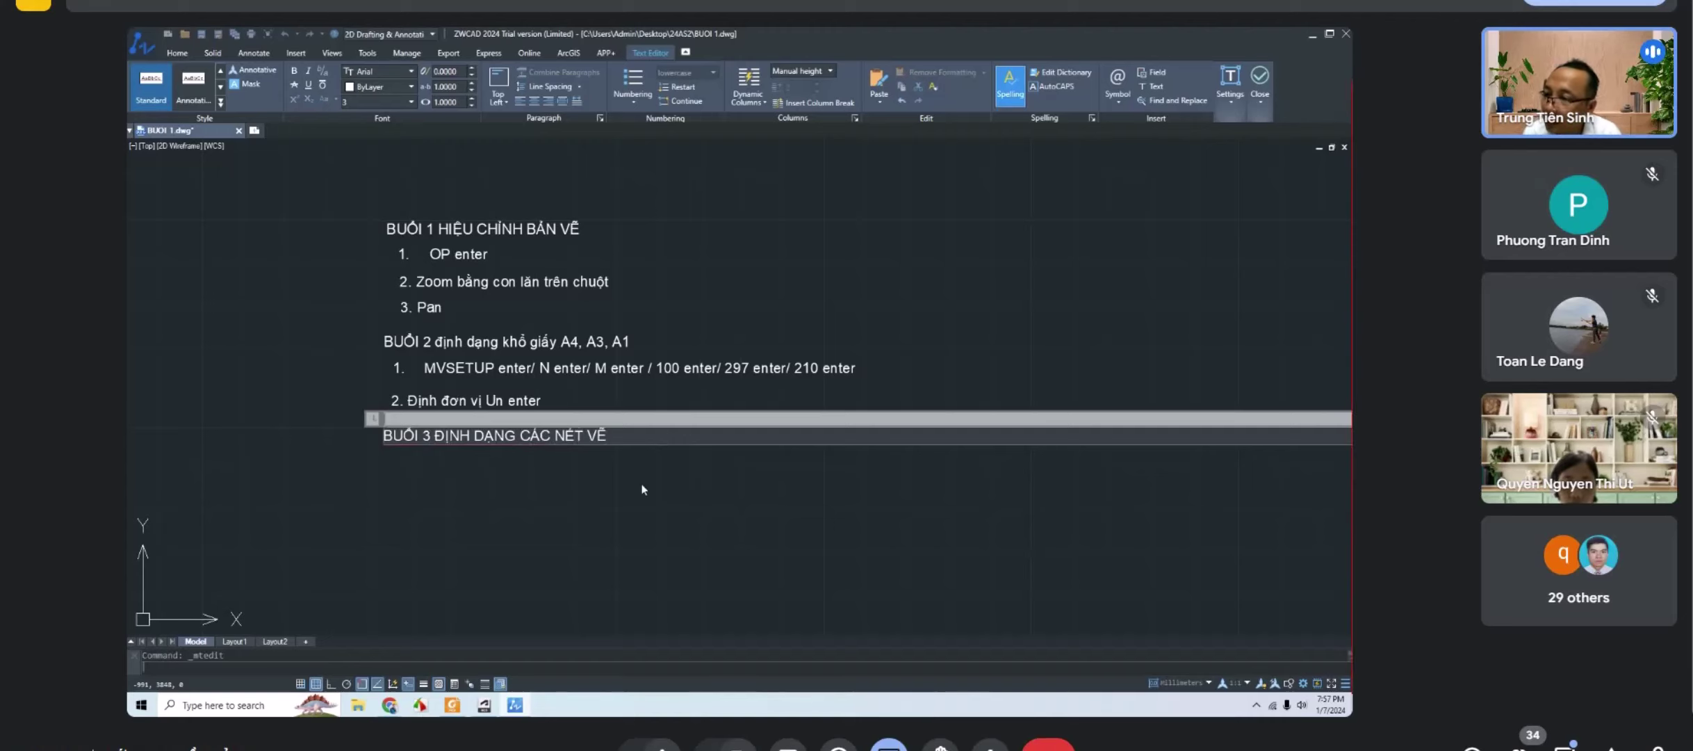
{"action": "left_click", "coordinate": [605, 475]}
{"action": "scroll", "coordinate": [605, 475], "scroll_direction": "down", "scroll_amount": 2}
{"action": "middle_click_drag", "start_coordinate": [521, 456], "coordinate": [514, 453]}
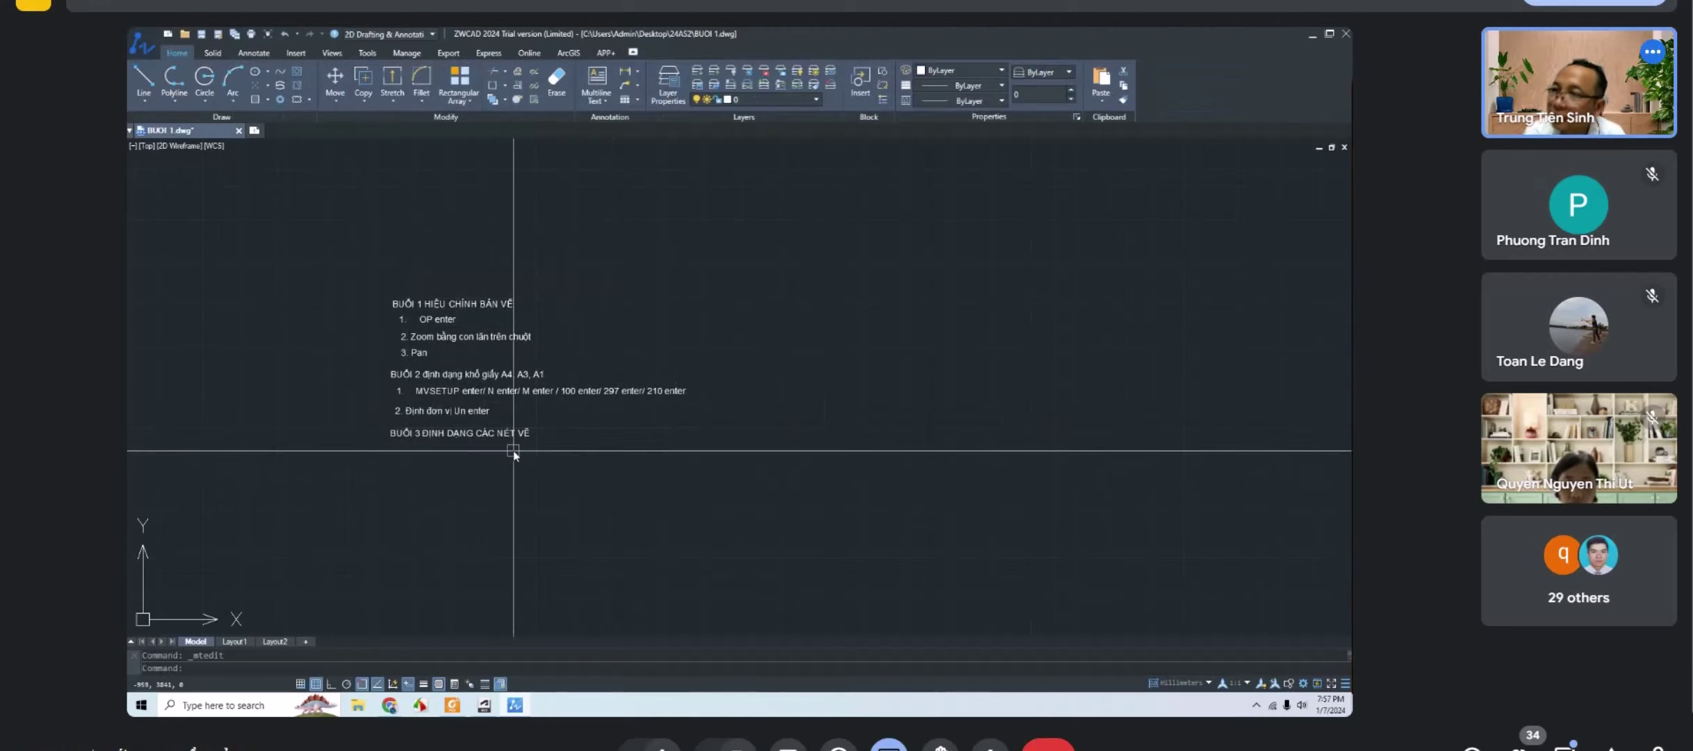
Briefly open and close the Layer Properties Manager with LA, then exit text editing.
{"action": "scroll", "coordinate": [514, 453], "scroll_direction": "up", "scroll_amount": 2}
{"action": "type", "text": "la"}
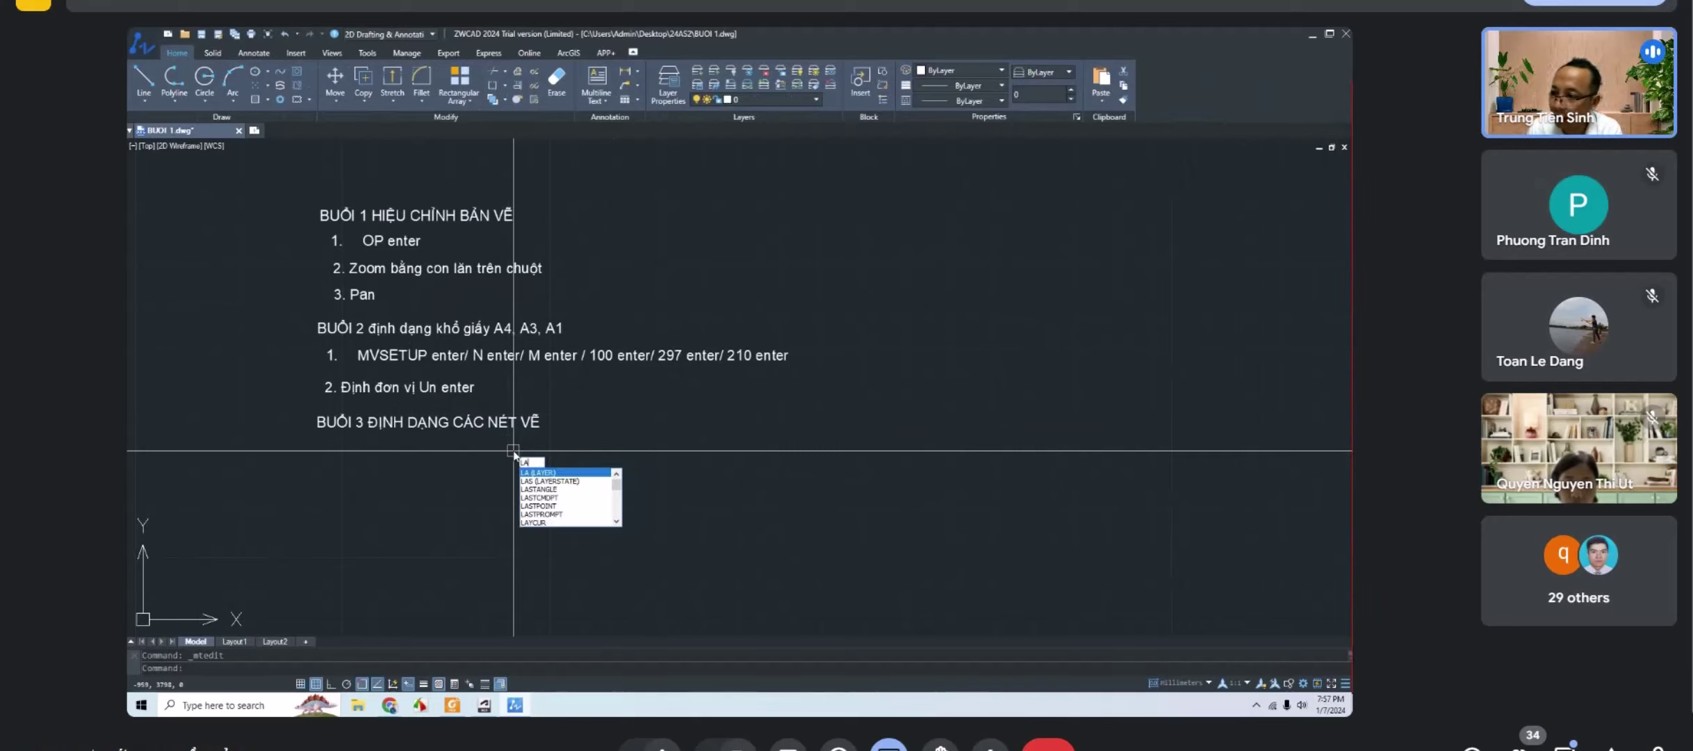
{"action": "key", "text": "Return"}
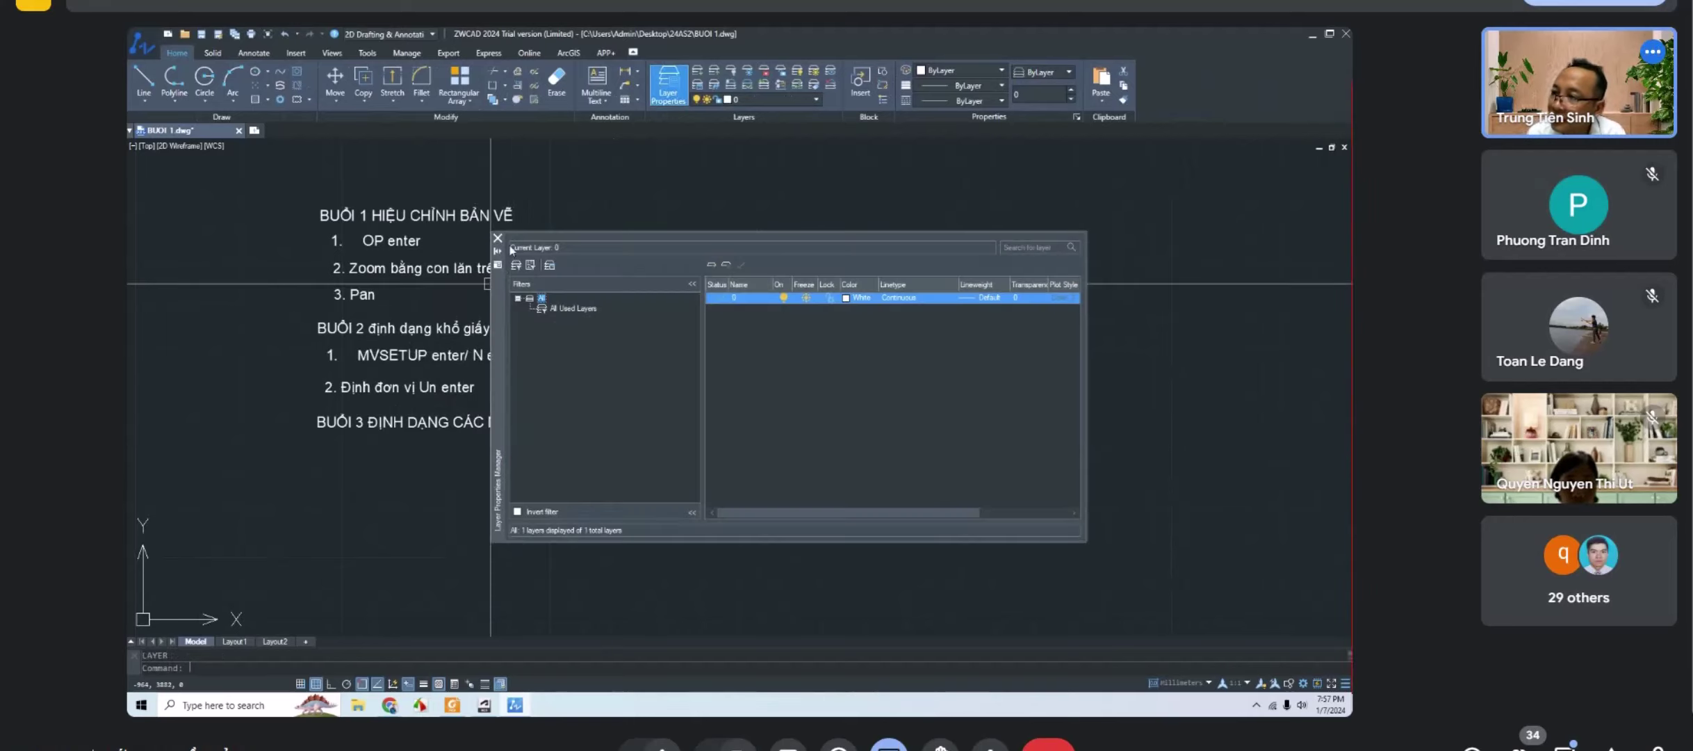
{"action": "left_click", "coordinate": [498, 238]}
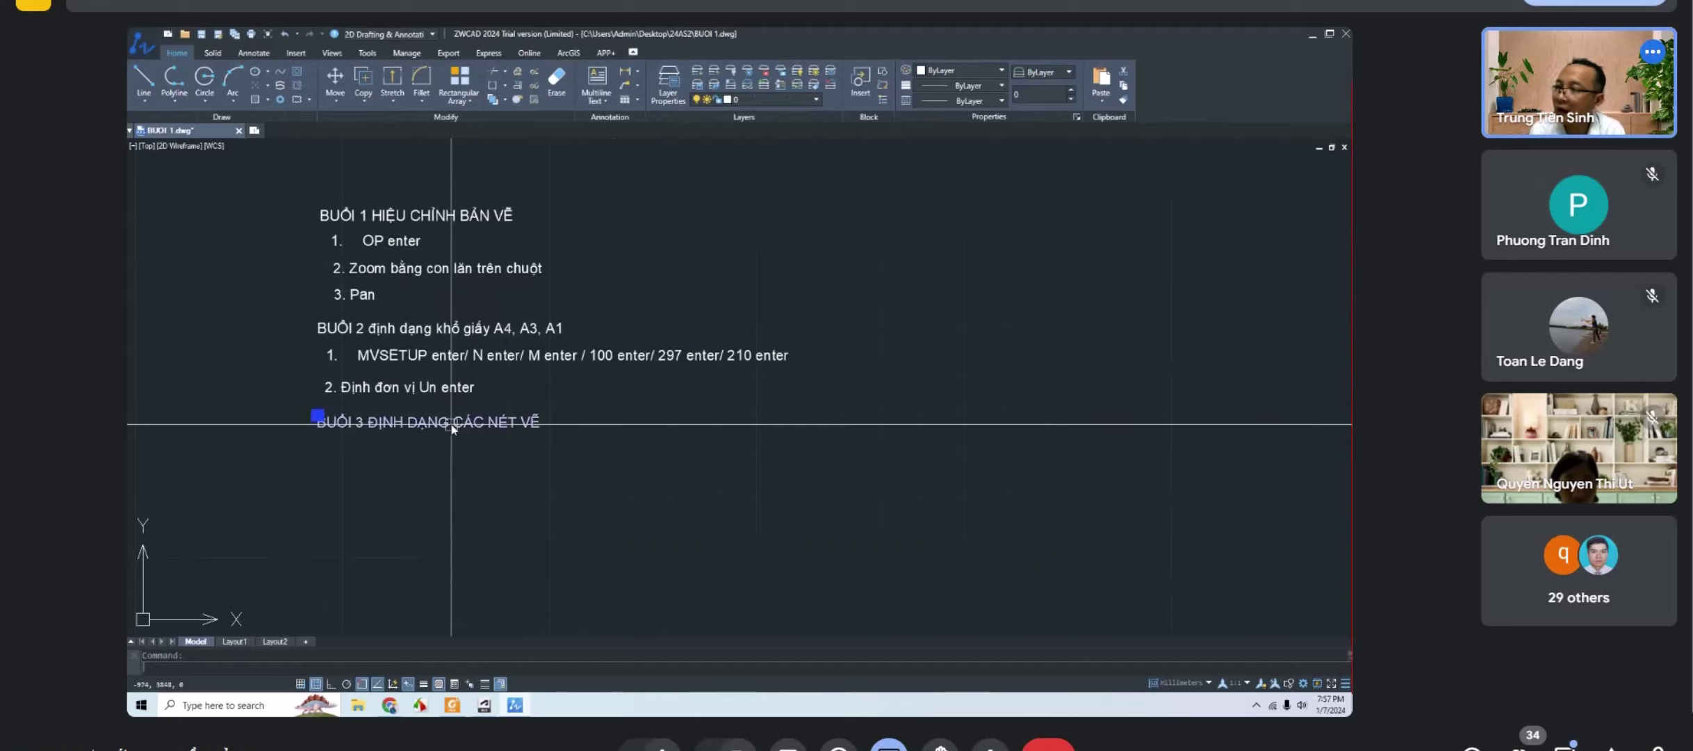
{"action": "double_click", "coordinate": [320, 421]}
{"action": "left_click", "coordinate": [391, 240]}
Copy the '1. OP enter' item below BUỔI 3 and change it to 'LA enter'.
{"action": "right_click", "coordinate": [386, 250]}
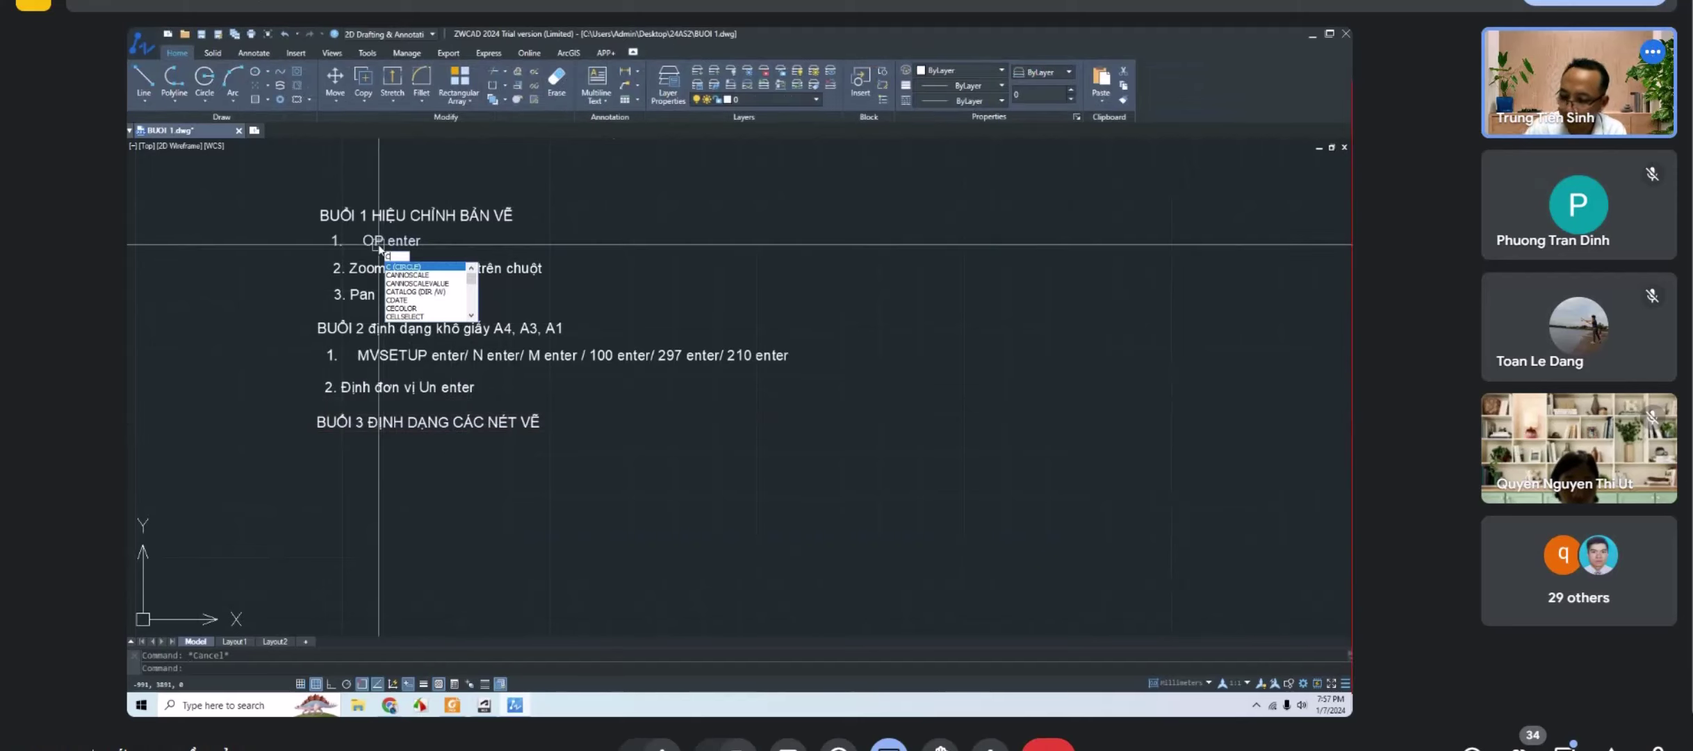
{"action": "left_click", "coordinate": [417, 271]}
{"action": "left_click", "coordinate": [326, 242]}
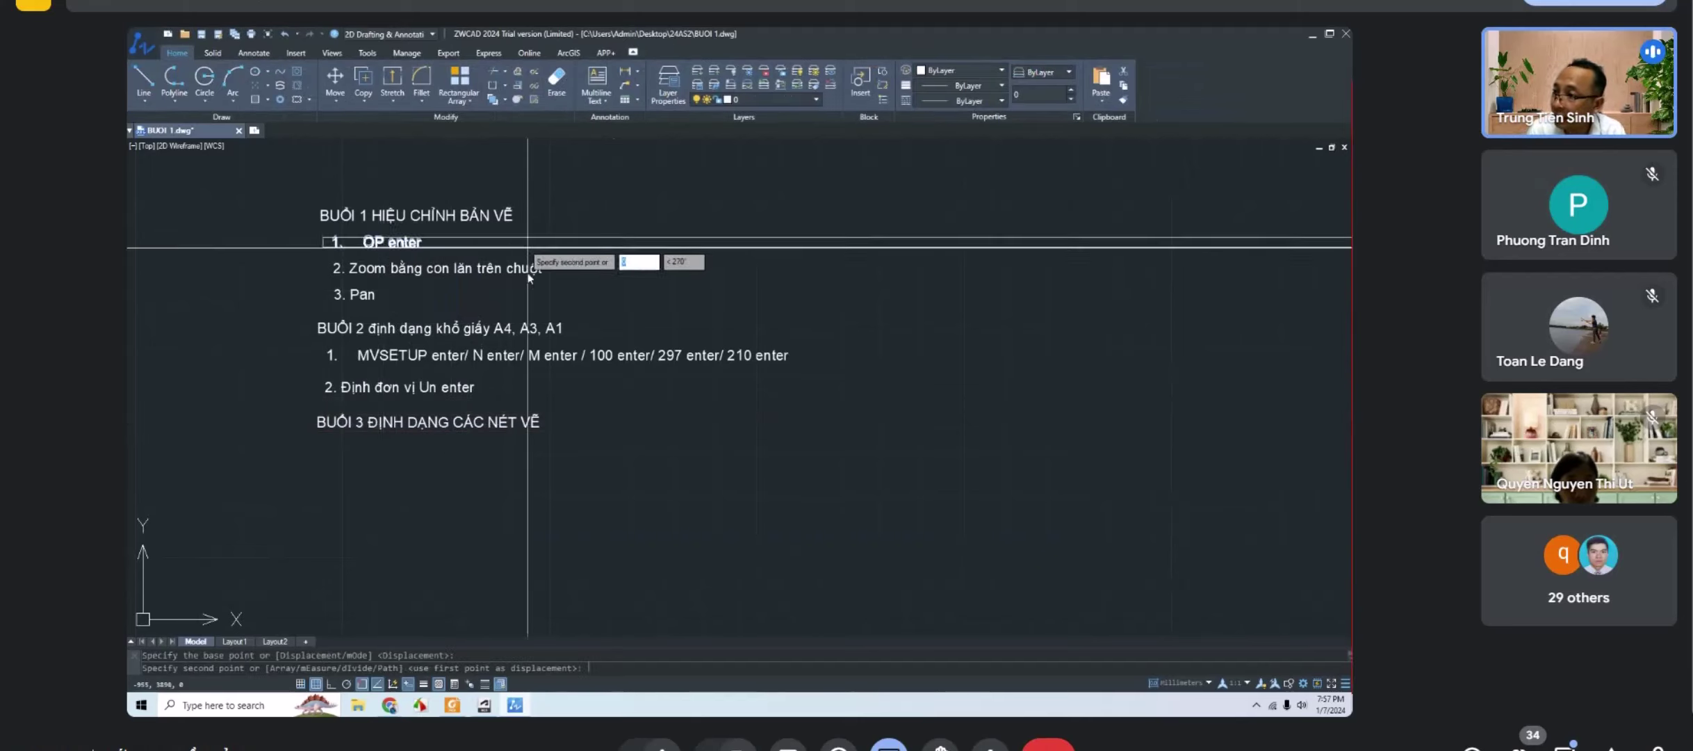
{"action": "left_click", "coordinate": [523, 464]}
{"action": "key", "text": "Escape"}
{"action": "double_click", "coordinate": [363, 460]}
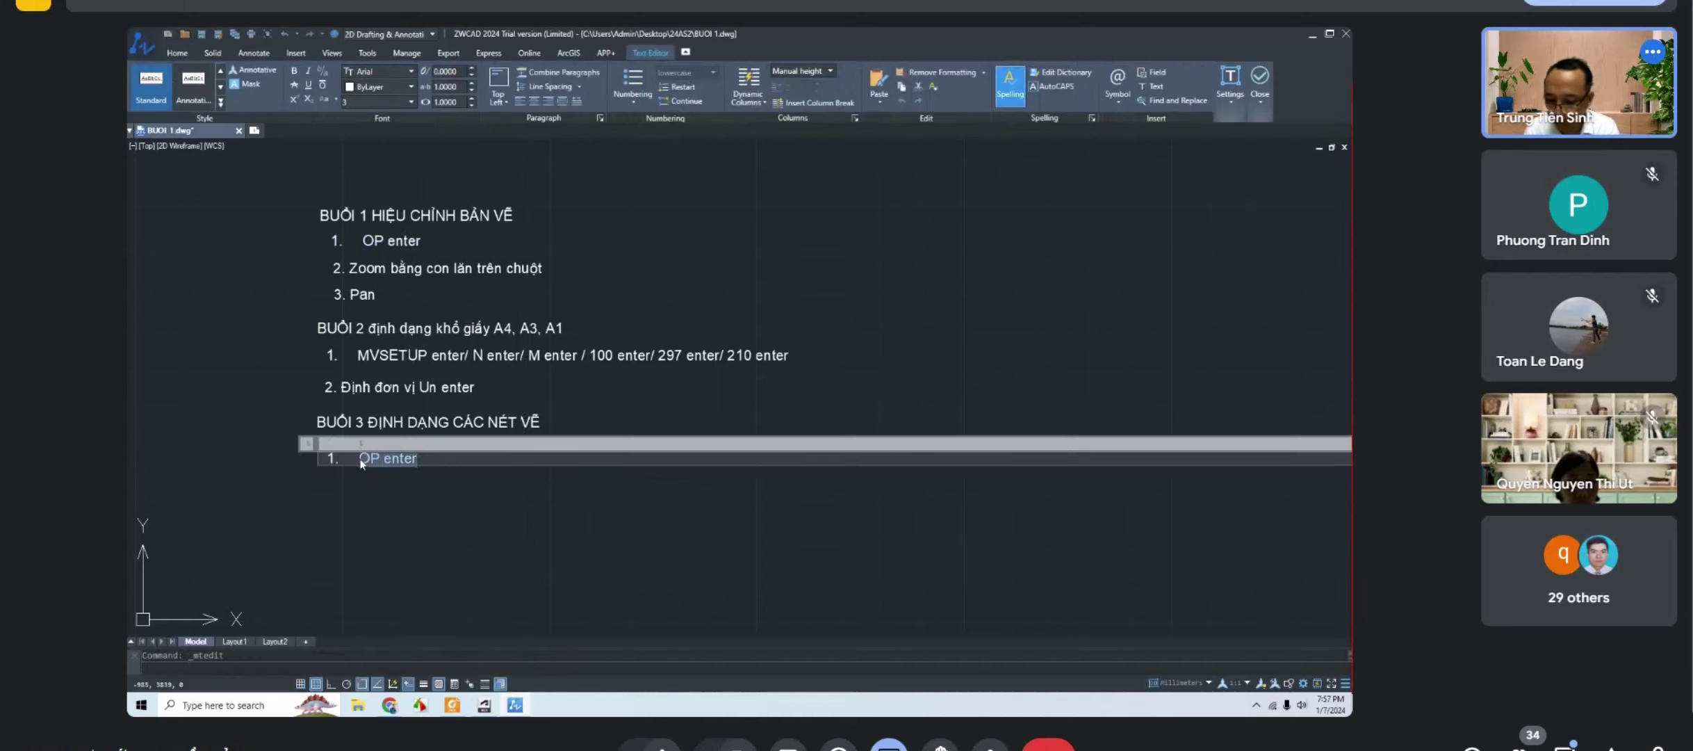
{"action": "type", "text": "LA enter"}
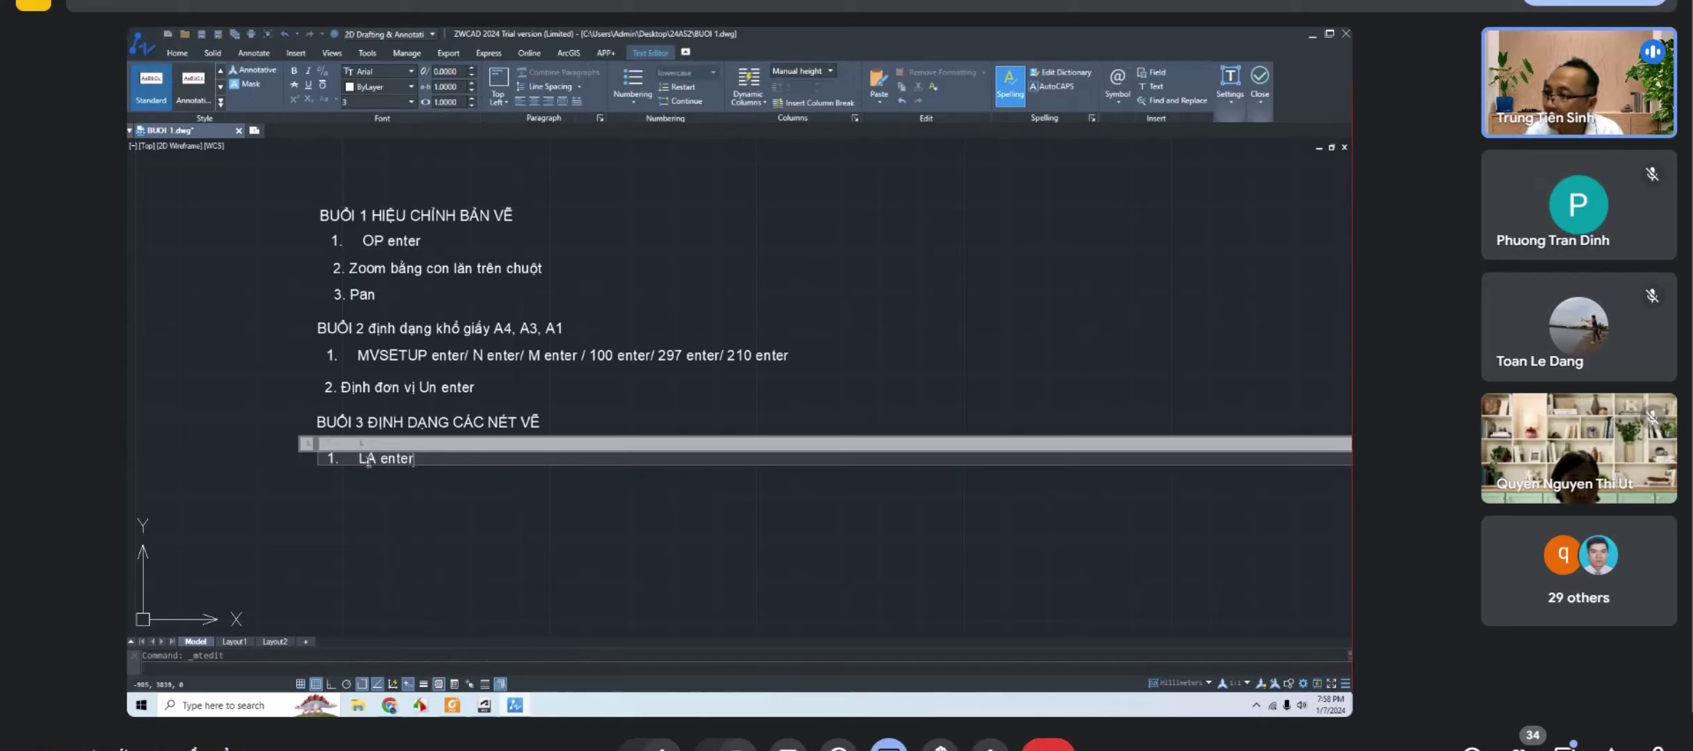
{"action": "left_click", "coordinate": [405, 494]}
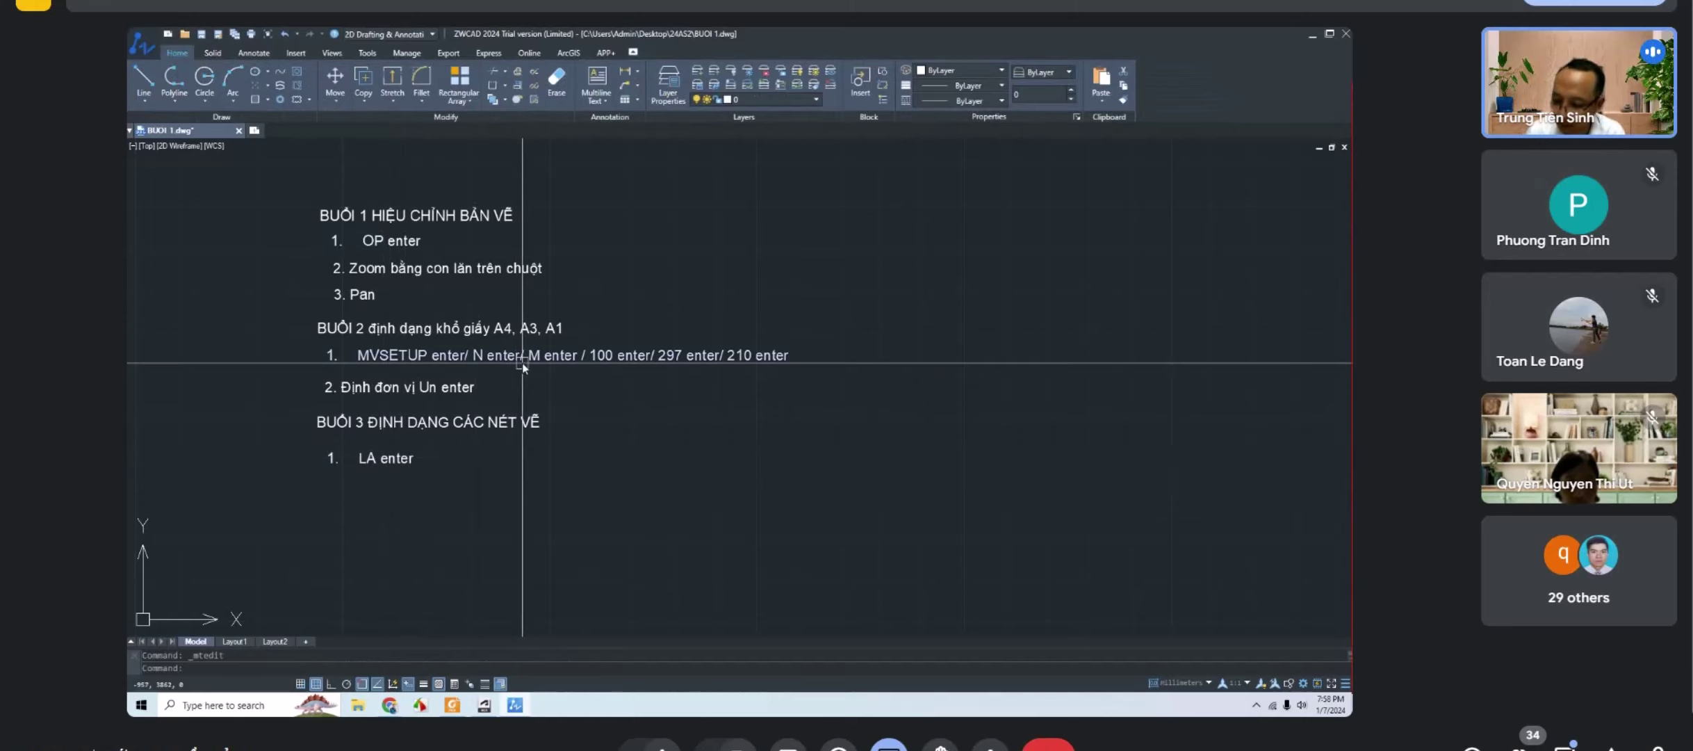
Open the Layer Properties Manager with LA, showing only layer 0.
{"action": "type", "text": "la"}
{"action": "key", "text": "Return"}
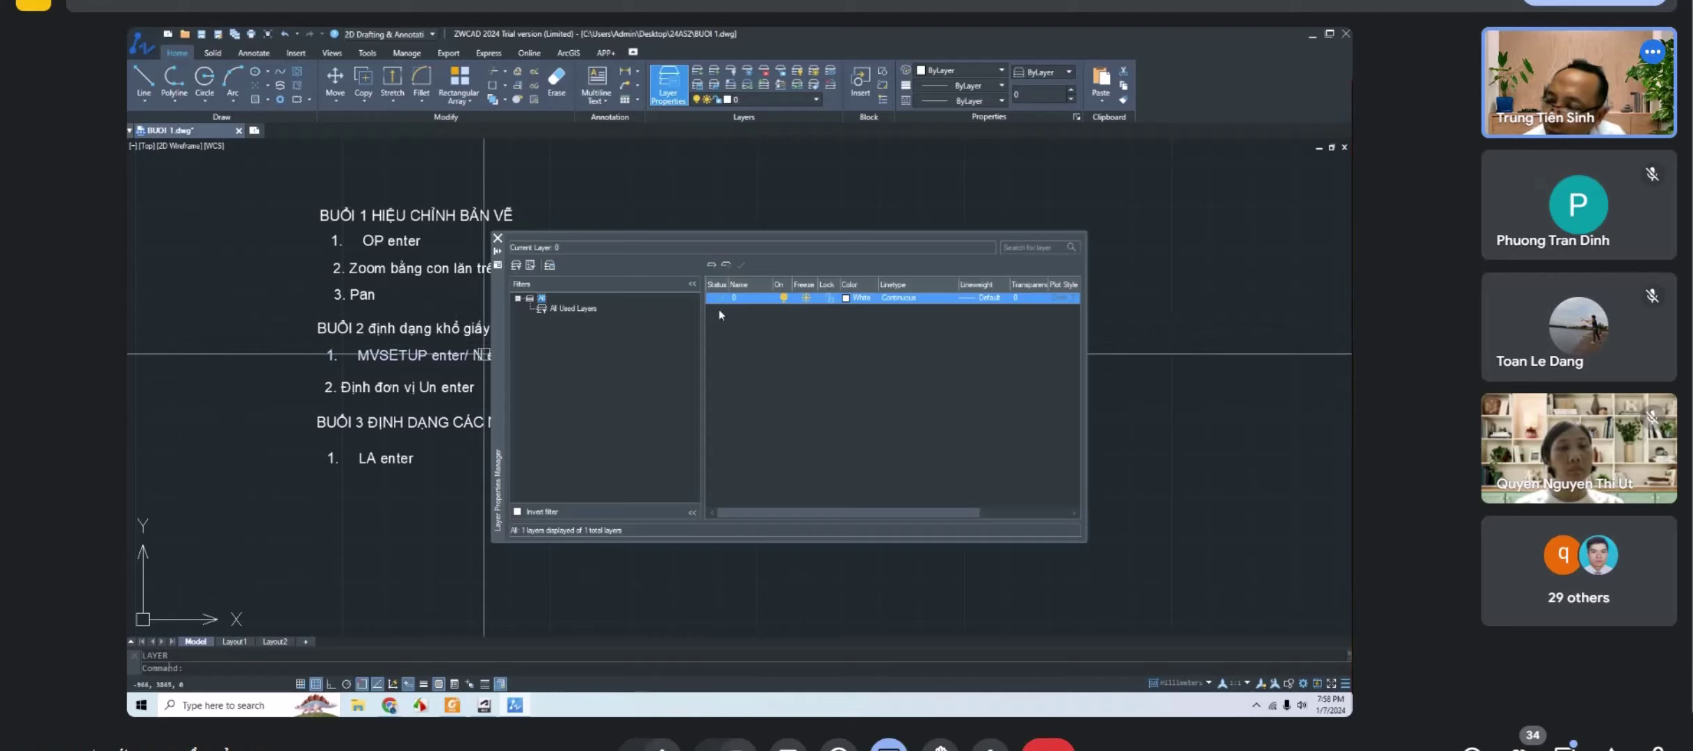
Create a new layer named 'net thay'.
{"action": "left_click", "coordinate": [712, 266]}
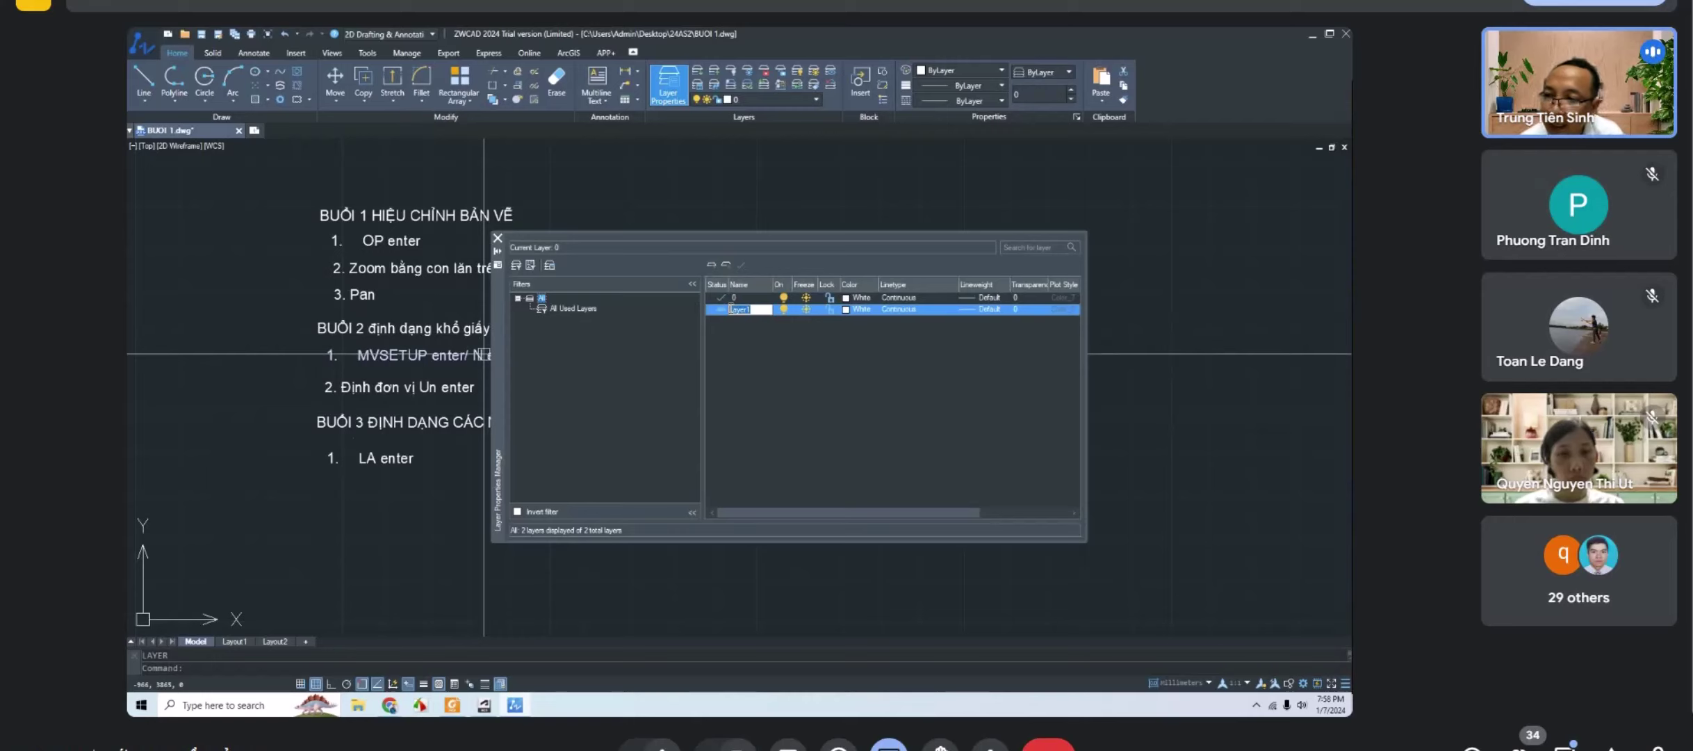
{"action": "type", "text": "n"}
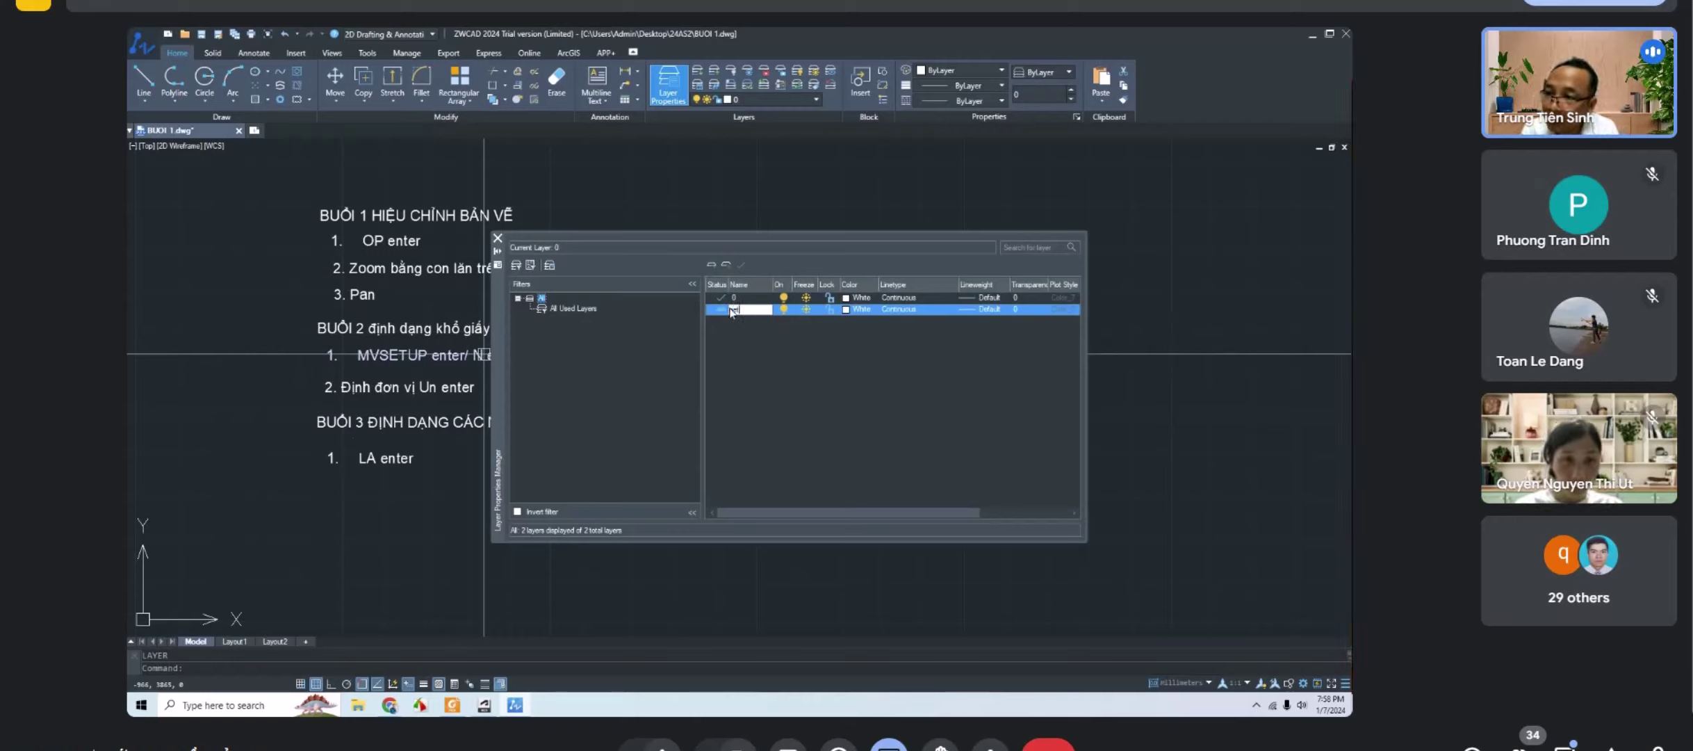
{"action": "type", "text": "et thay"}
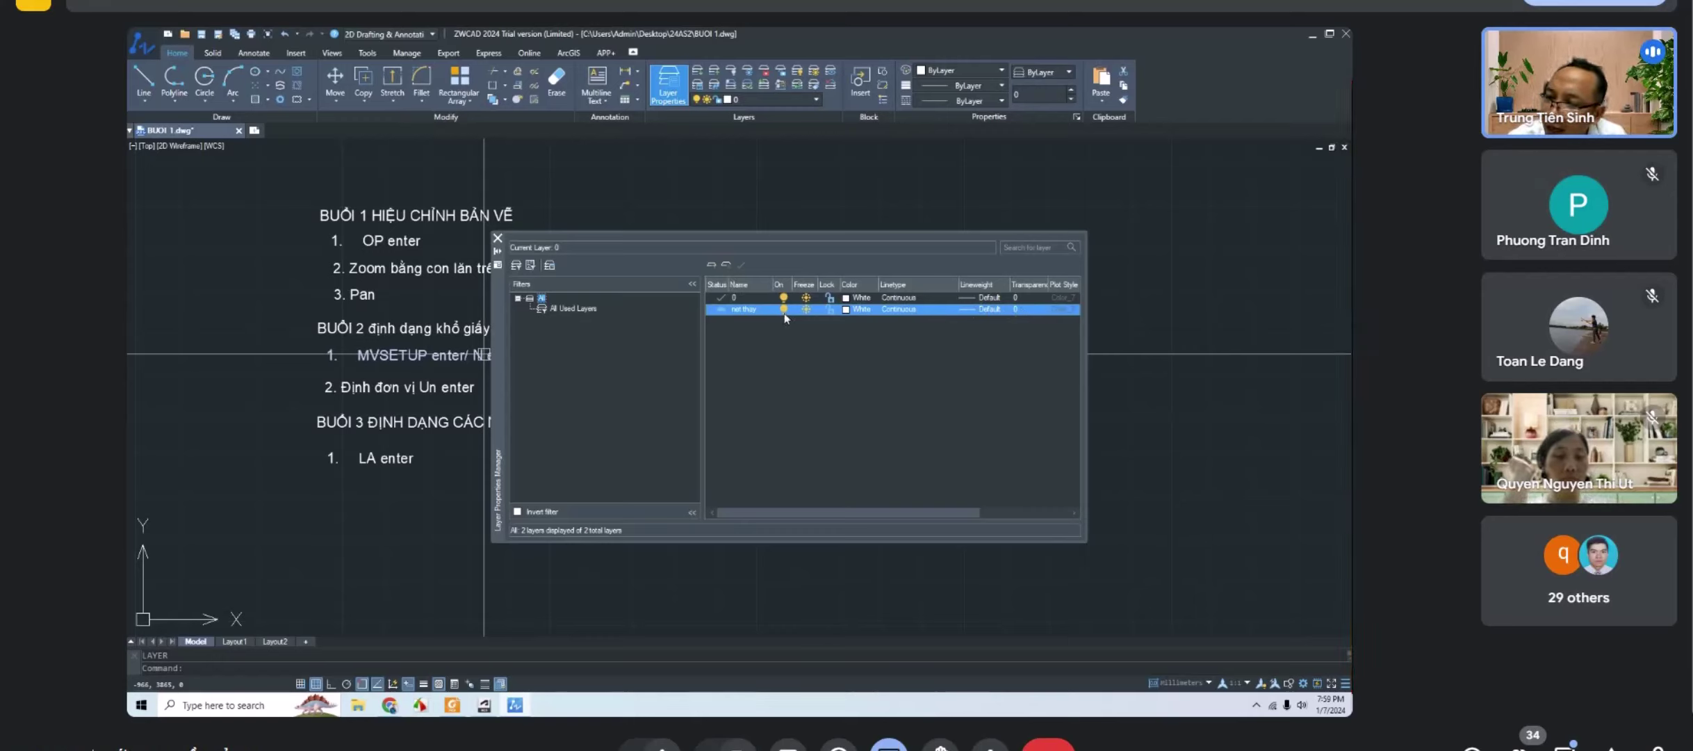
{"action": "left_click", "coordinate": [625, 384]}
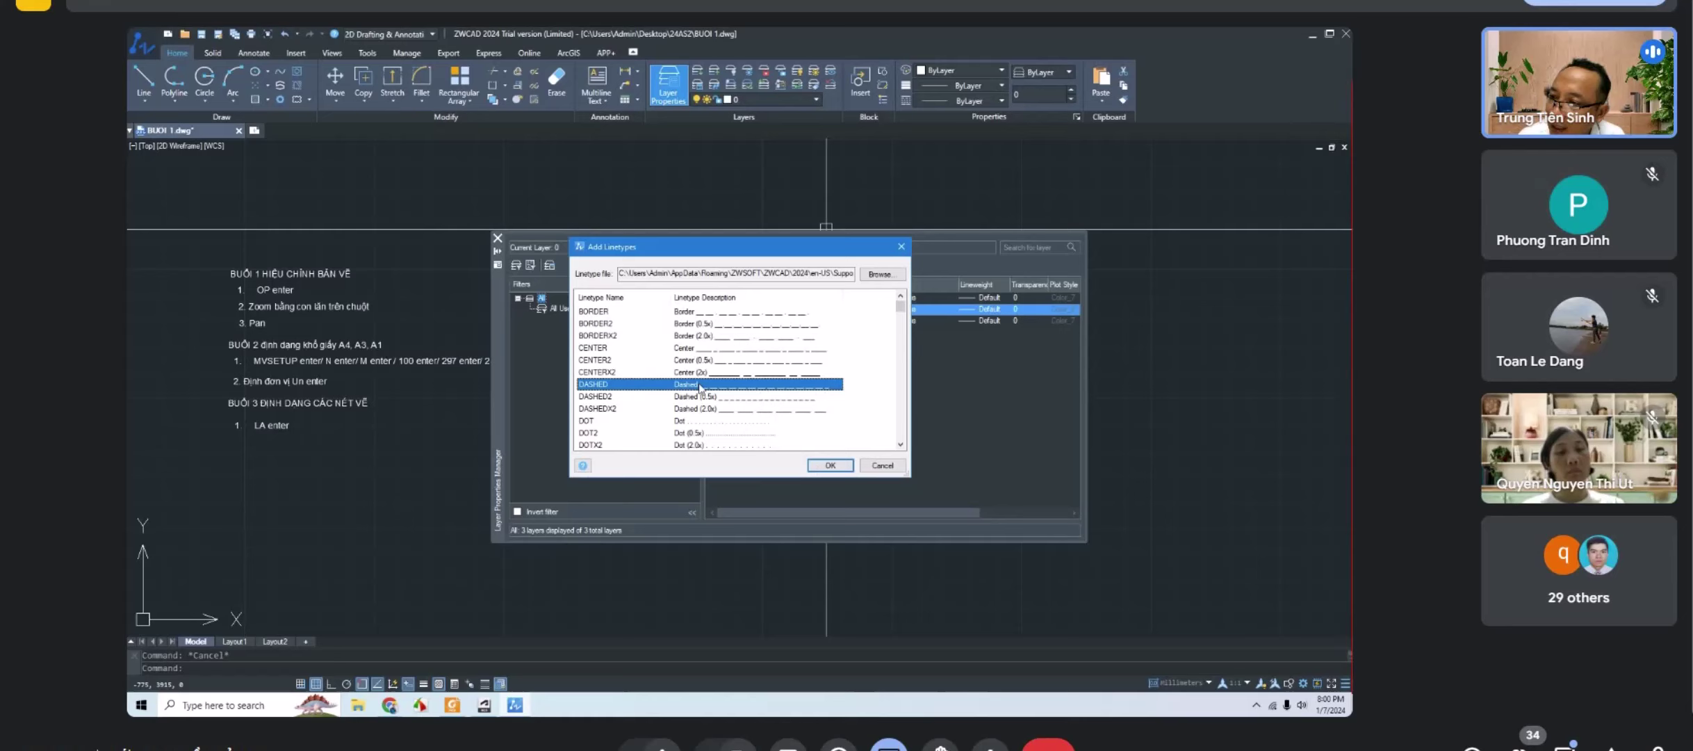
Assign the loaded DASHED linetype to the net dut layer and widen the Linetype column.
{"action": "left_click", "coordinate": [825, 466]}
{"action": "left_click", "coordinate": [653, 282]}
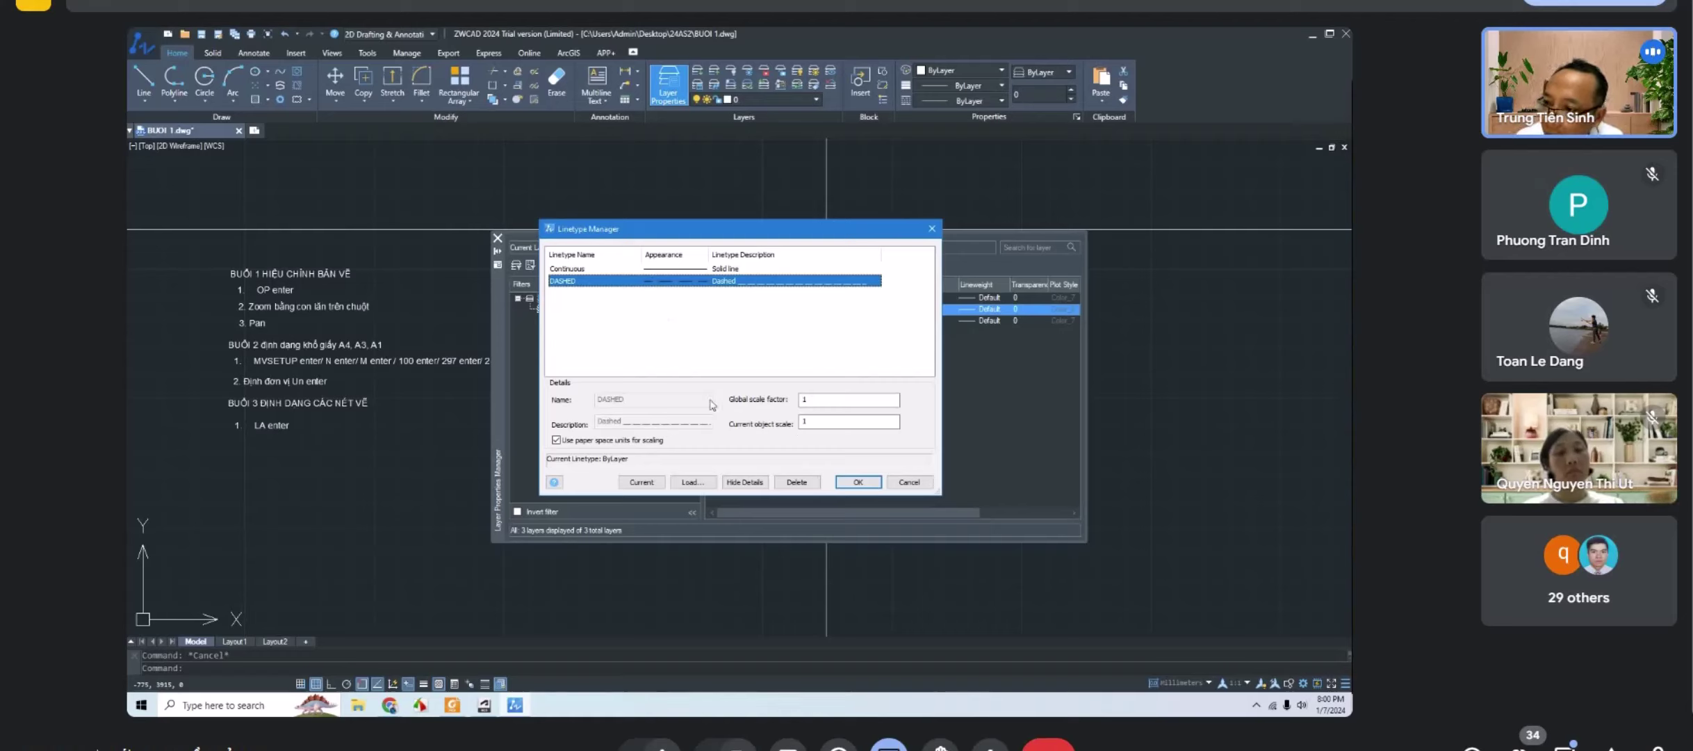
{"action": "left_click", "coordinate": [853, 482]}
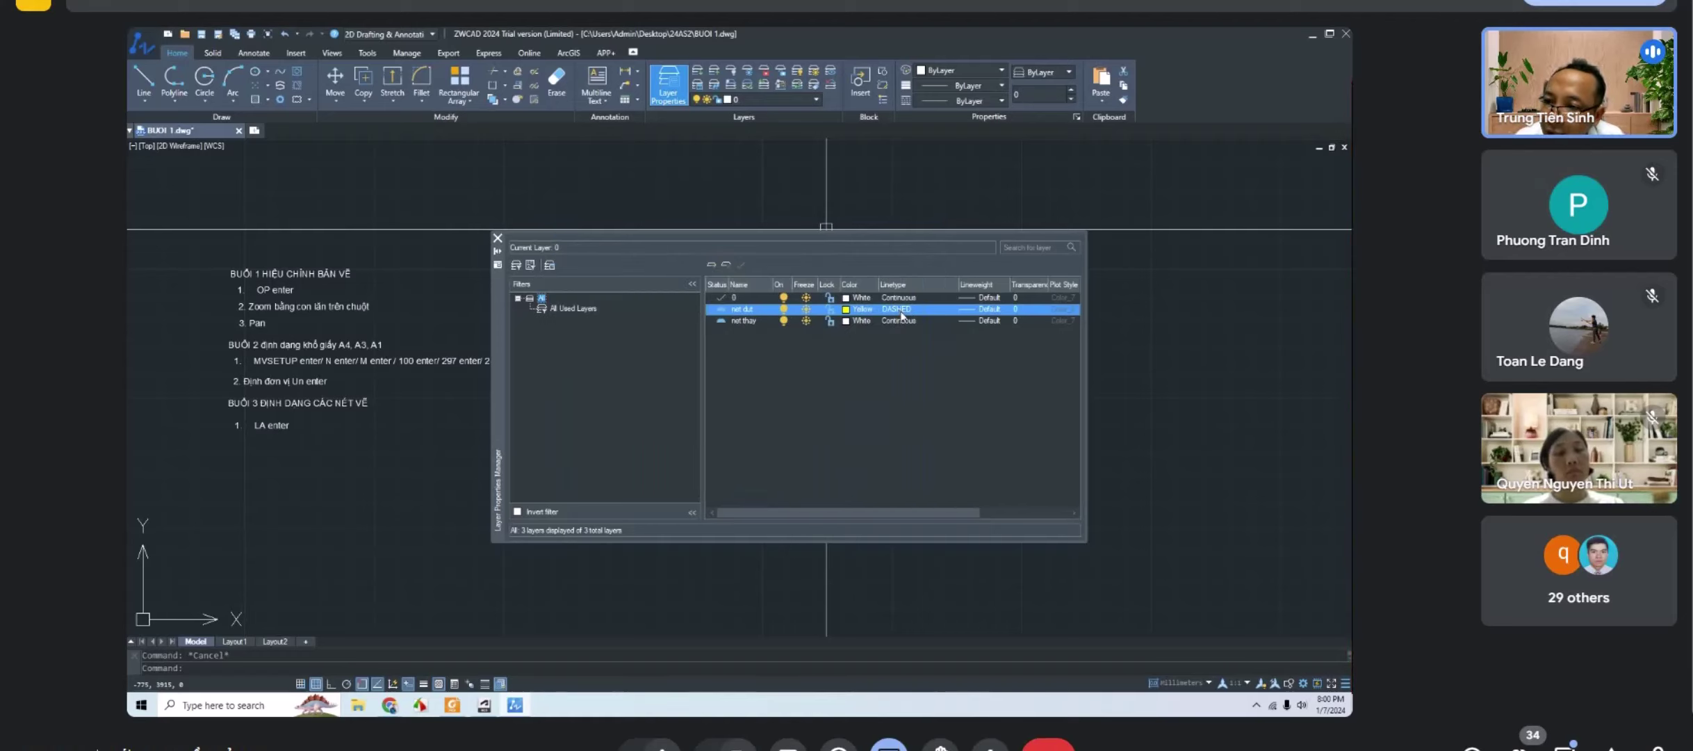
{"action": "left_click_drag", "start_coordinate": [959, 285], "coordinate": [954, 284]}
{"action": "left_click", "coordinate": [897, 356]}
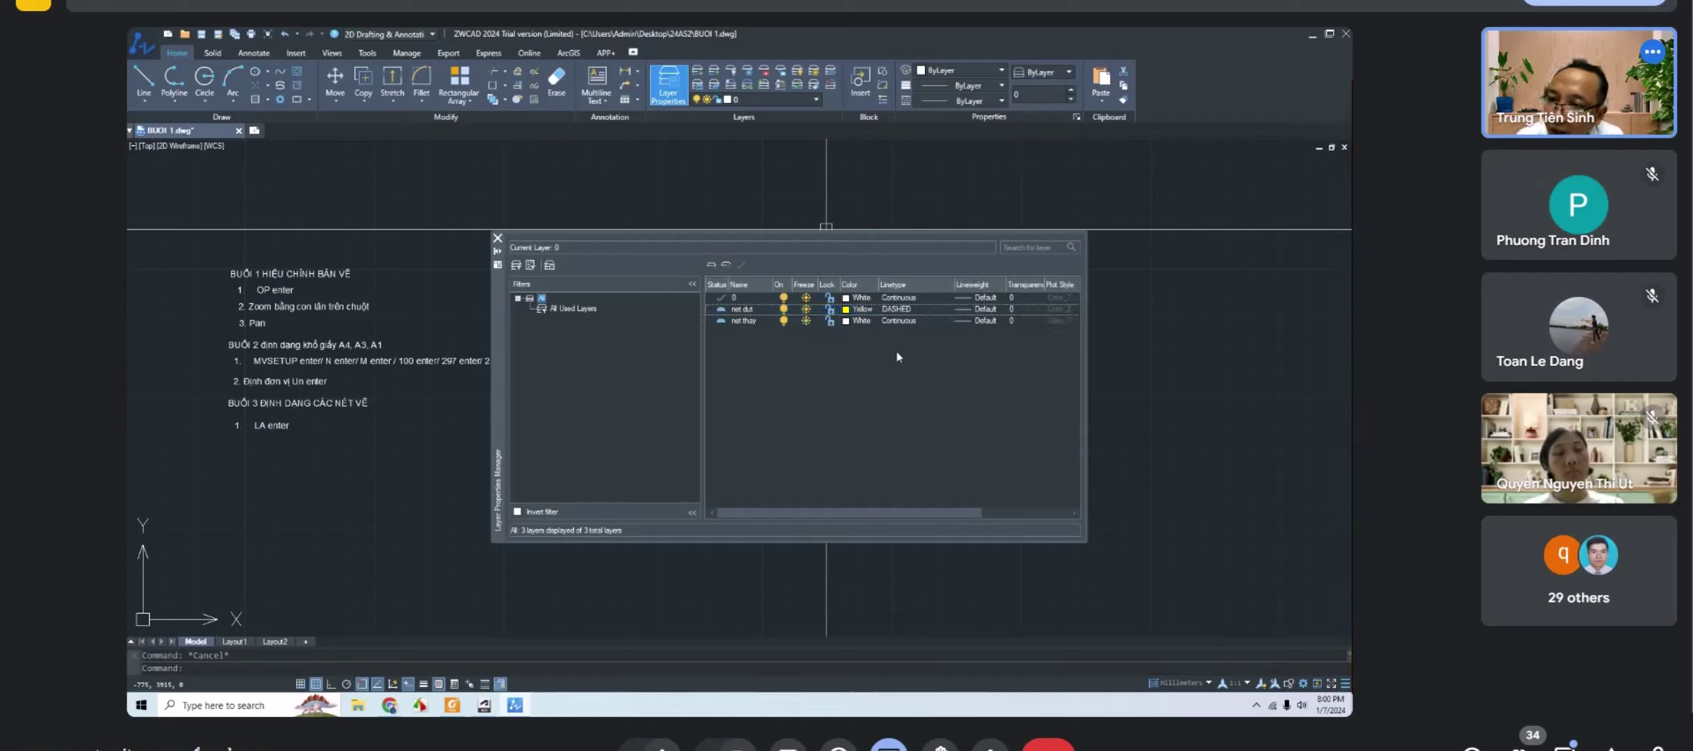
Add a new layer 'net tam' and make the net dut layer yellow.
{"action": "left_click", "coordinate": [712, 266]}
{"action": "type", "text": "net"}
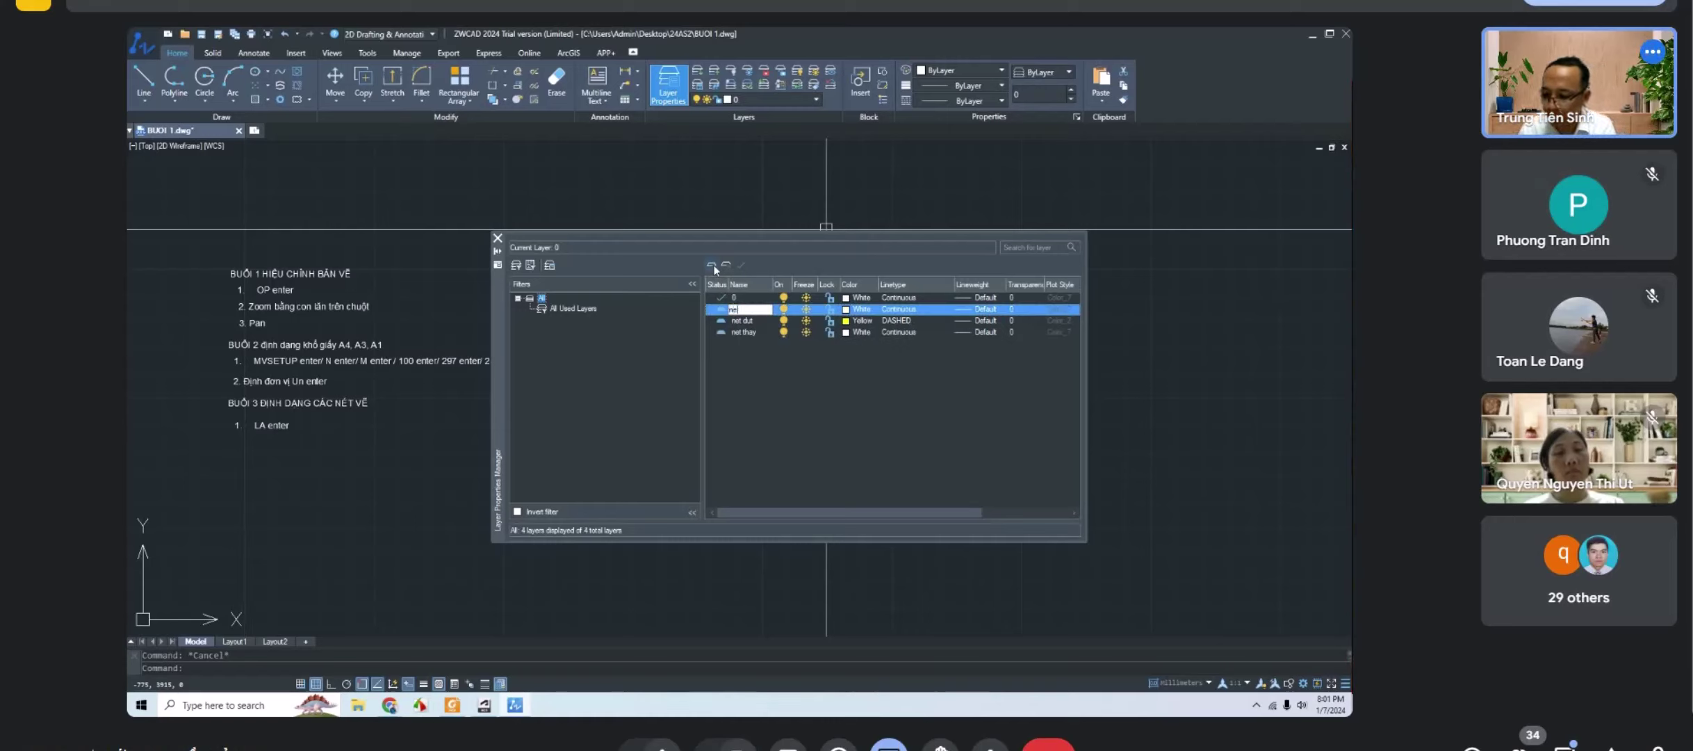
{"action": "type", "text": " tam"}
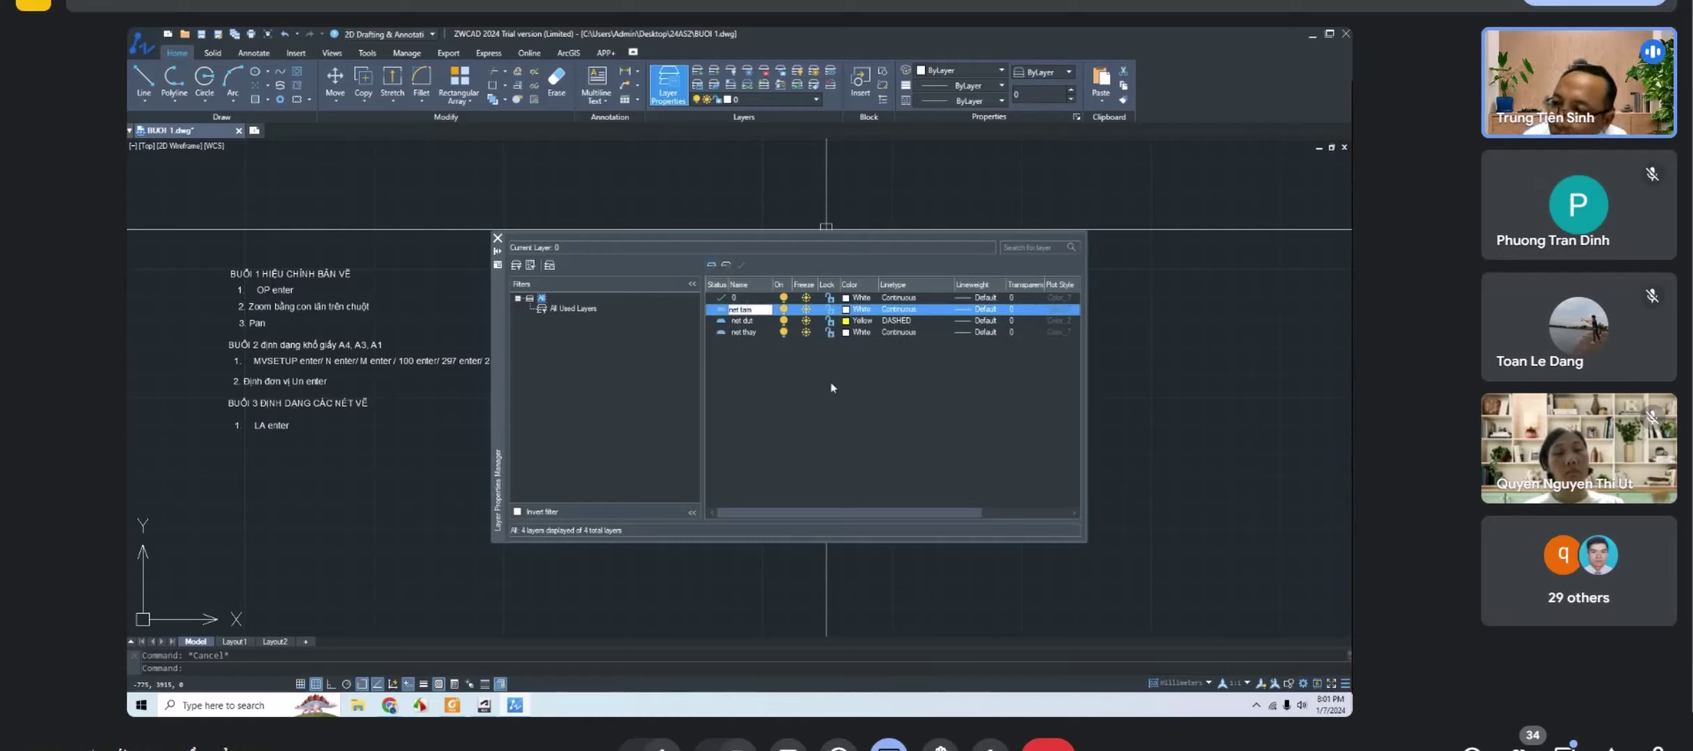
{"action": "key", "text": "Return"}
{"action": "left_click", "coordinate": [849, 310]}
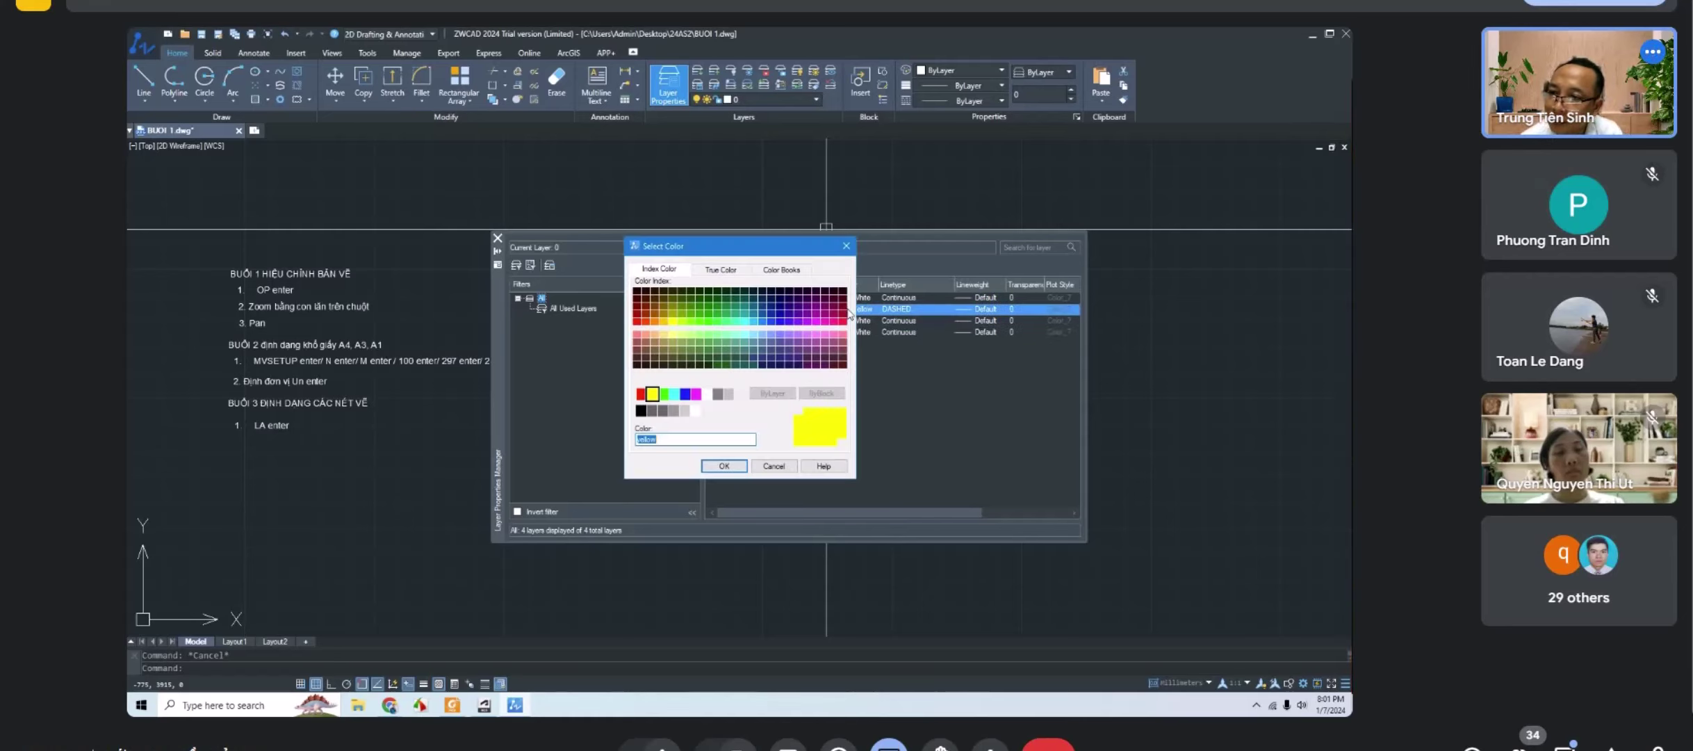
{"action": "key", "text": "Return"}
Colour the net tam layer magenta.
{"action": "left_click", "coordinate": [743, 321]}
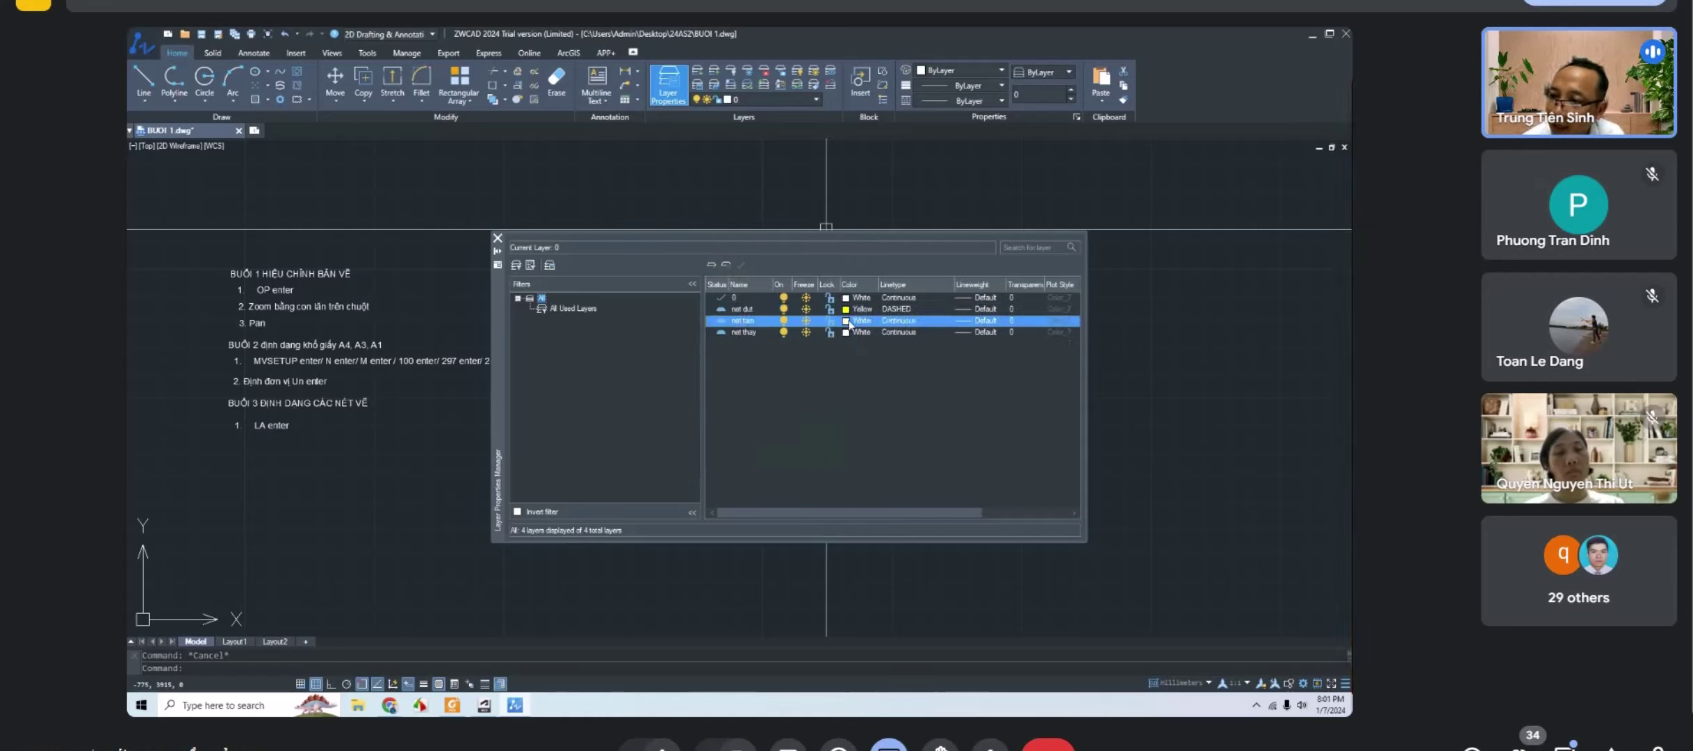
{"action": "left_click", "coordinate": [846, 322]}
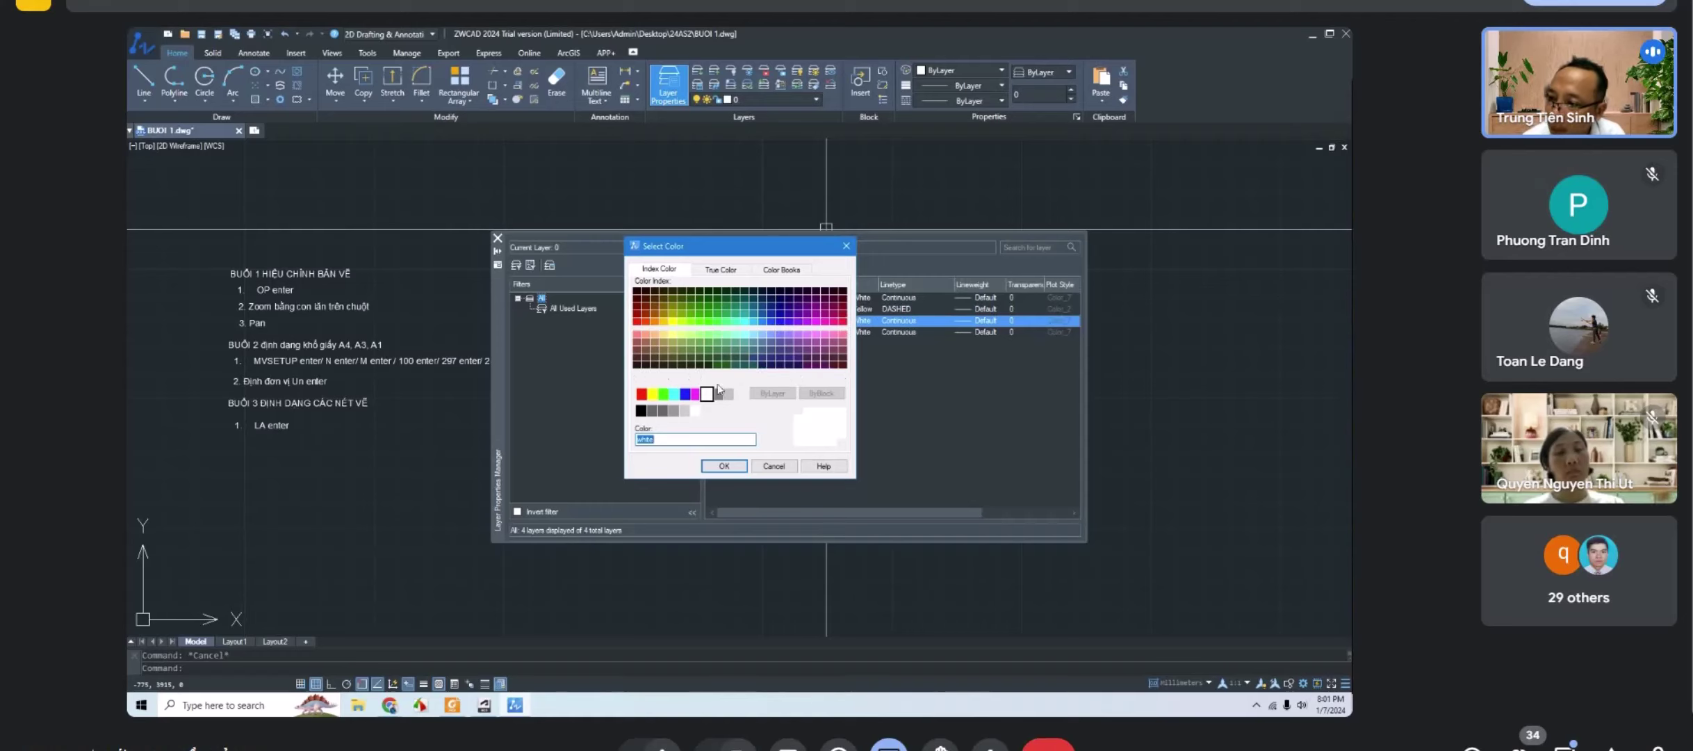
{"action": "left_click", "coordinate": [696, 394]}
{"action": "left_click", "coordinate": [725, 464]}
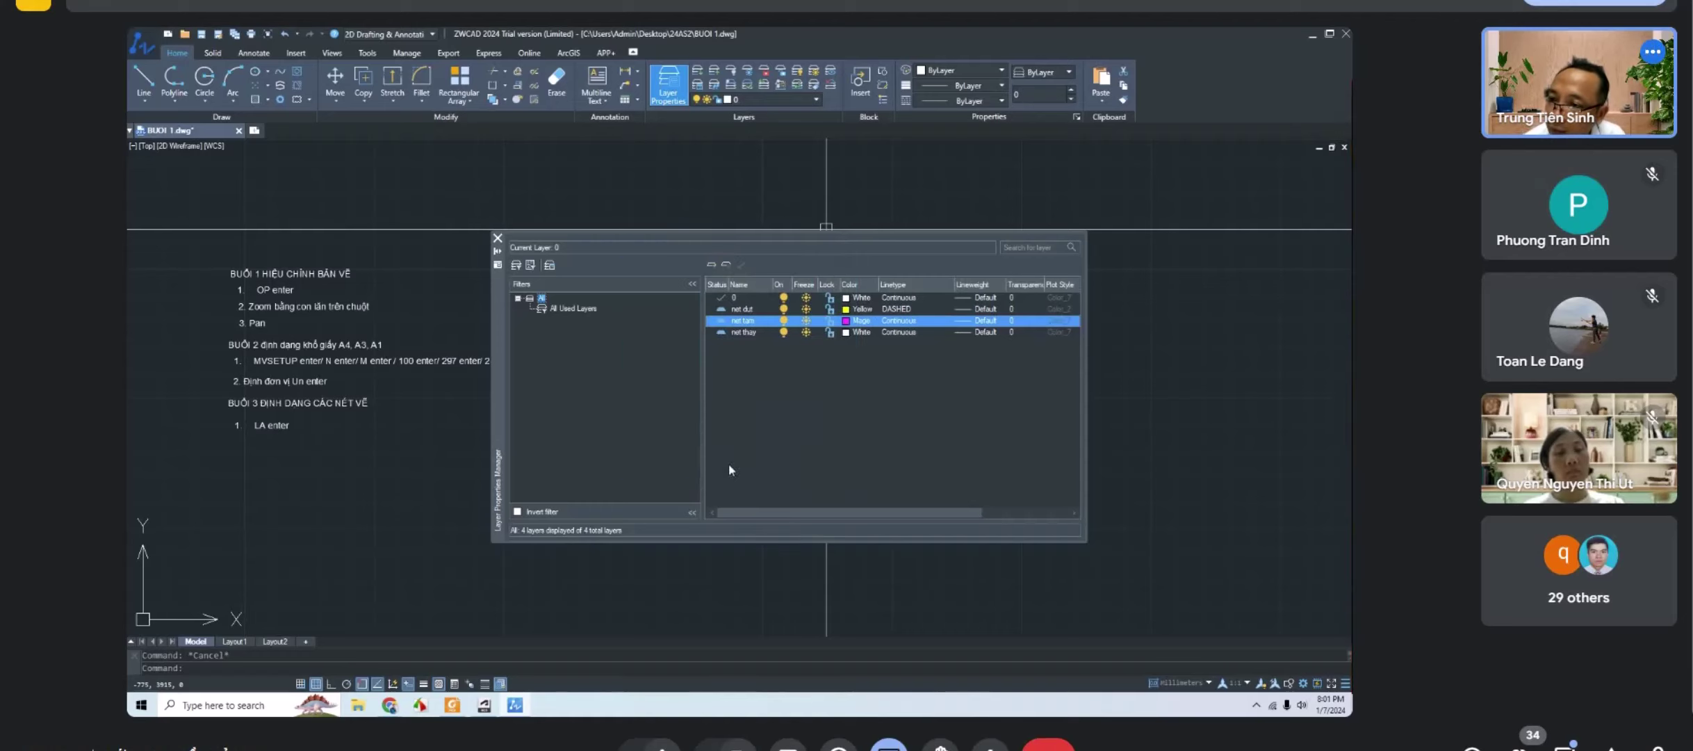
{"action": "left_click", "coordinate": [905, 322]}
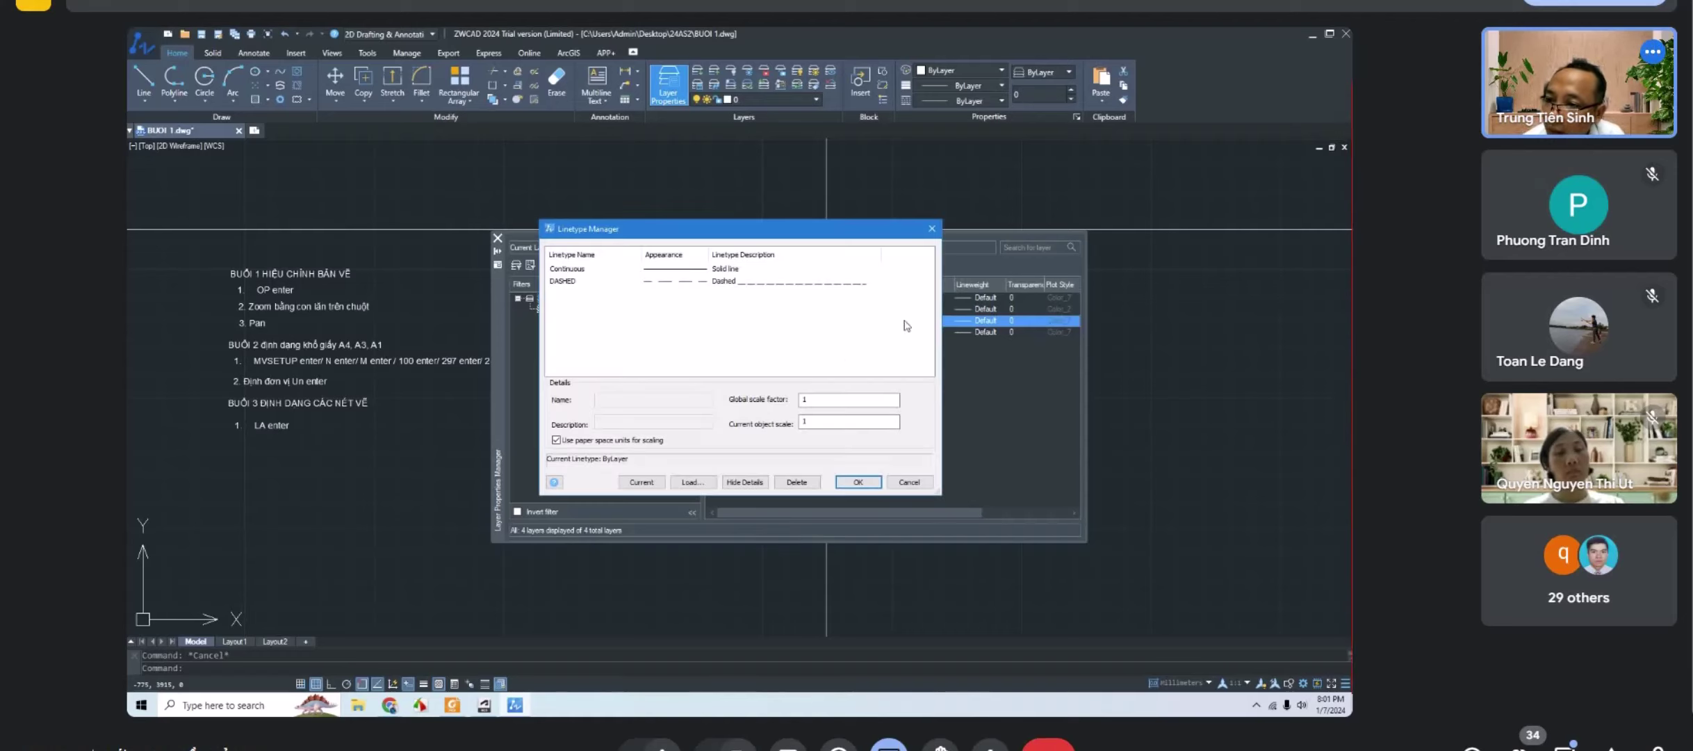
Browse the acad linetype list to find DASHDOT.
{"action": "left_click", "coordinate": [693, 482]}
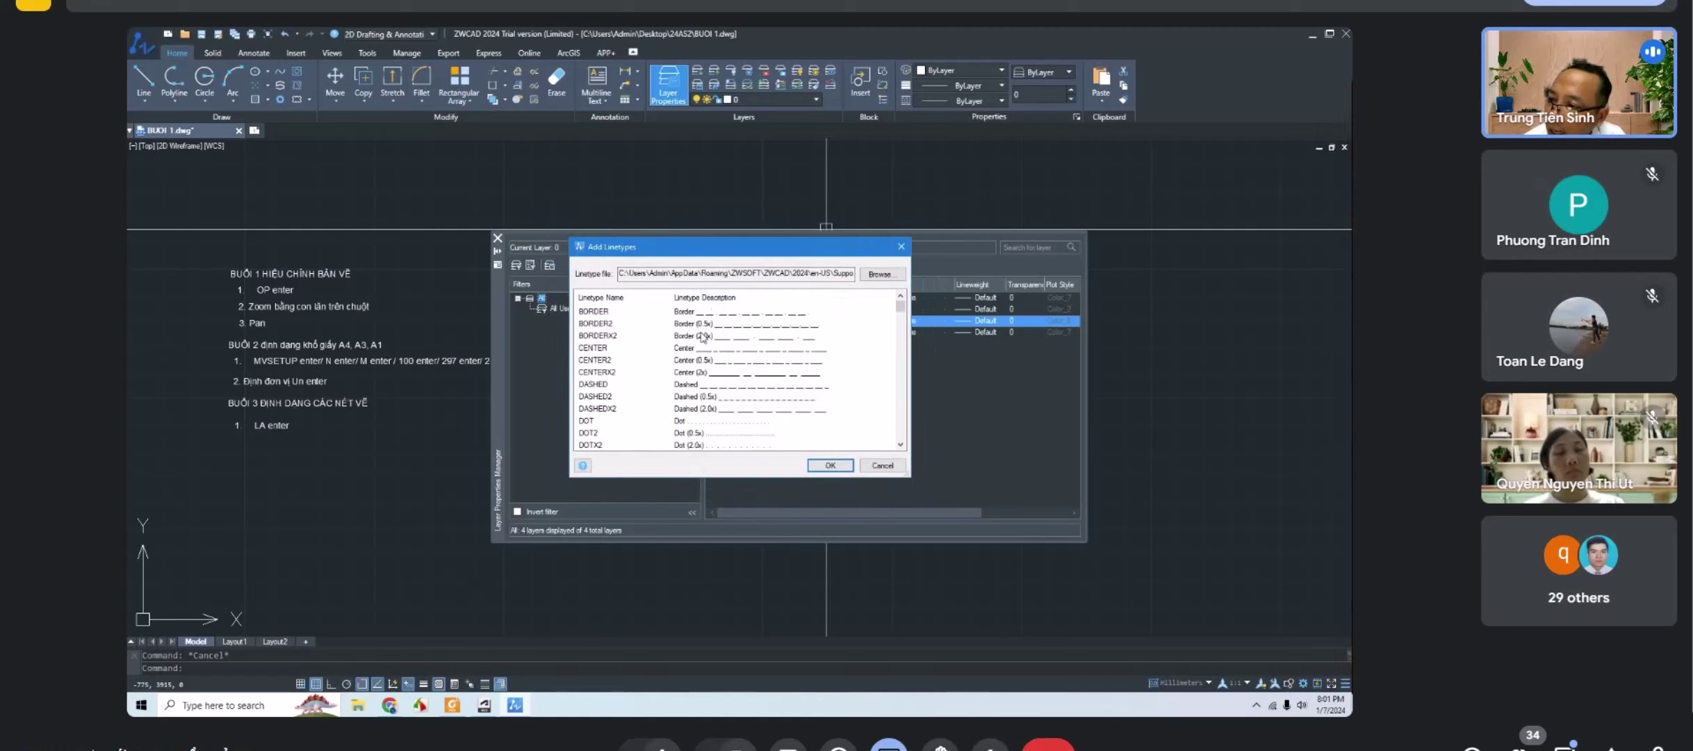
{"action": "scroll", "coordinate": [696, 354], "scroll_direction": "down", "scroll_amount": 1}
{"action": "scroll", "coordinate": [701, 398], "scroll_direction": "down", "scroll_amount": 1}
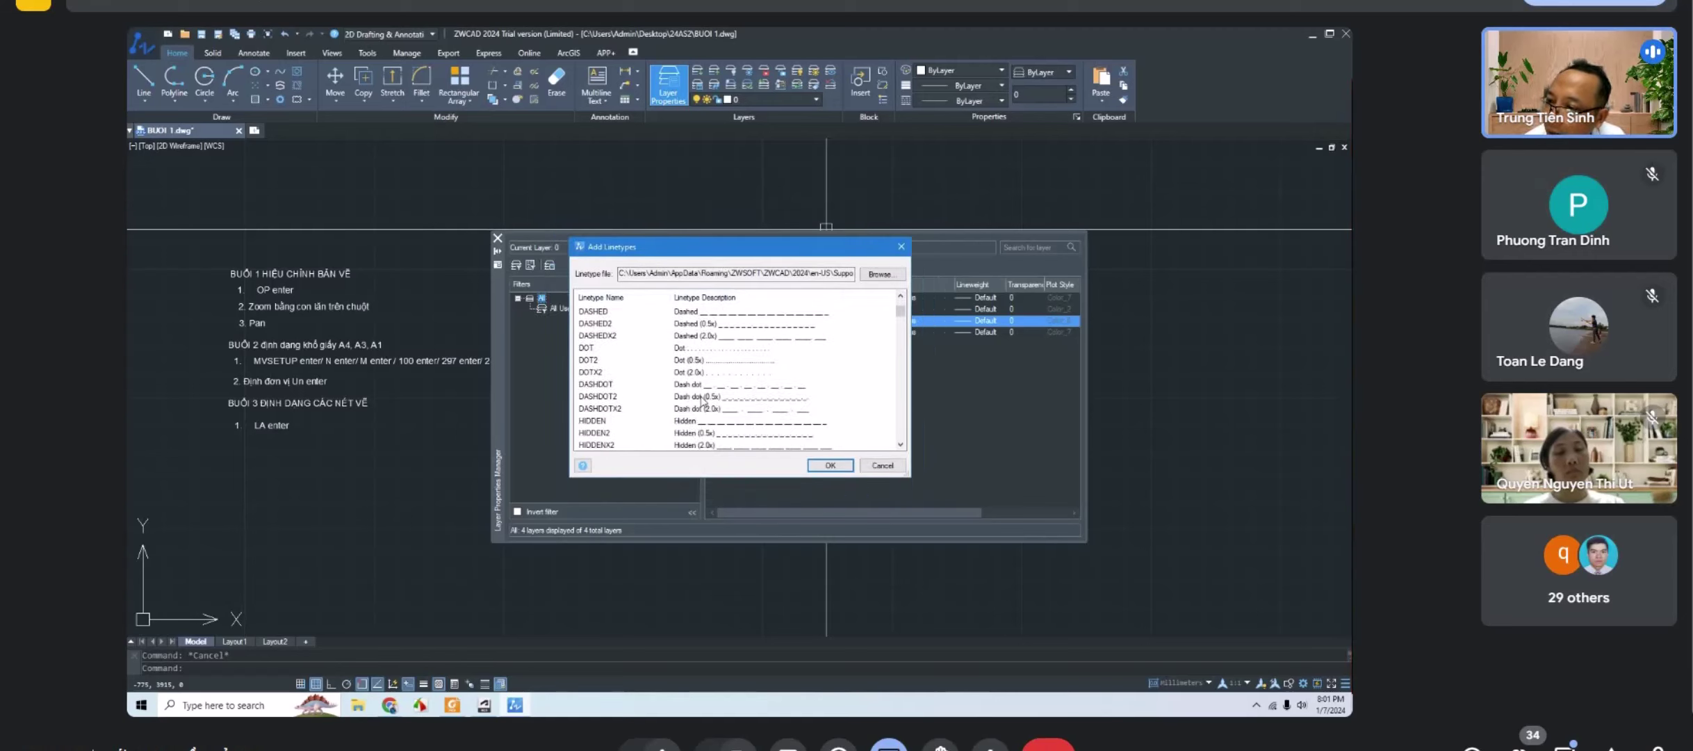
{"action": "left_click", "coordinate": [687, 385]}
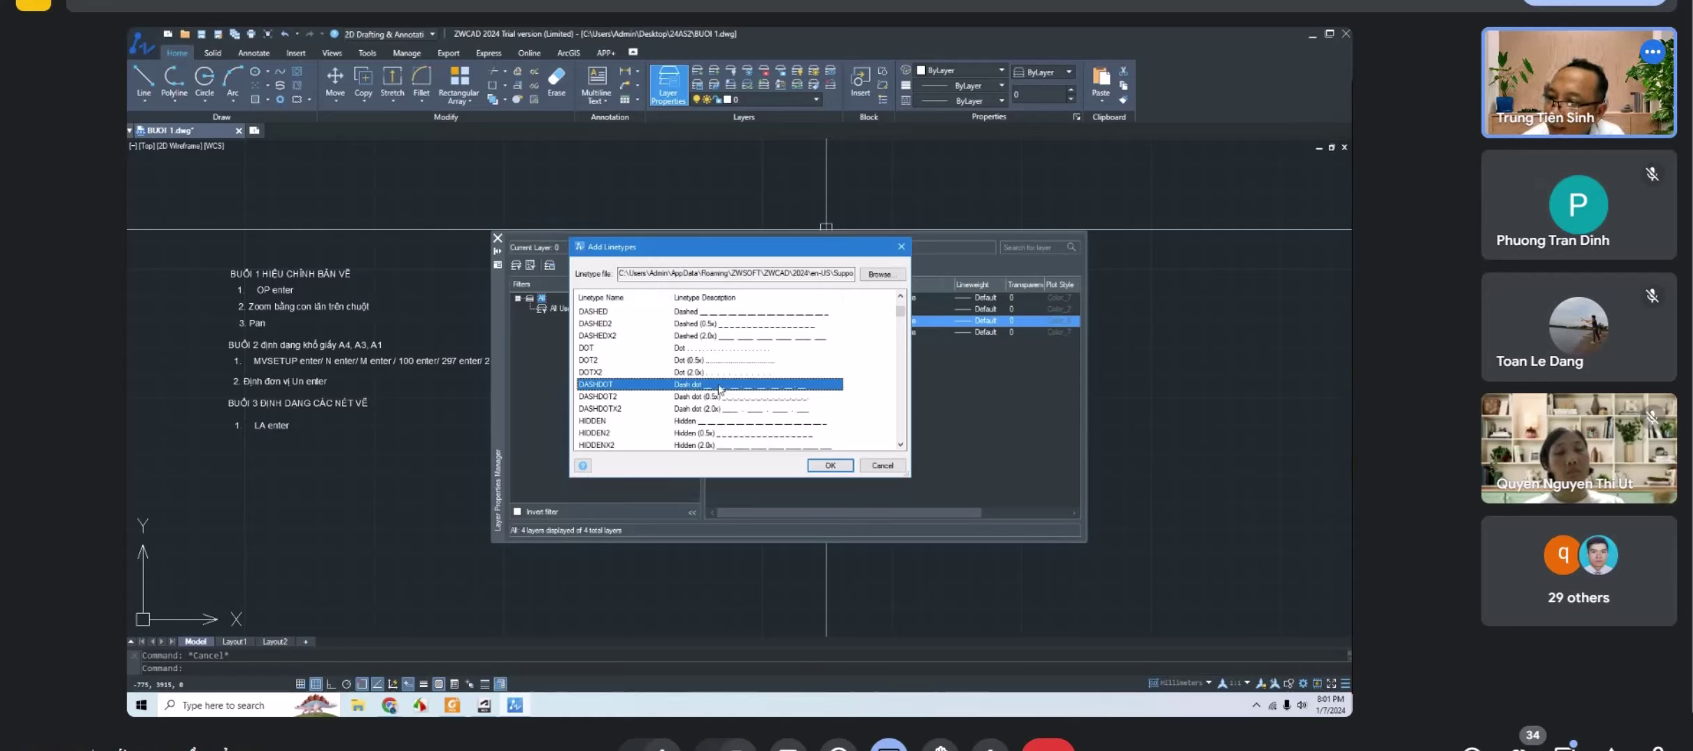
{"action": "scroll", "coordinate": [723, 393], "scroll_direction": "down", "scroll_amount": 2}
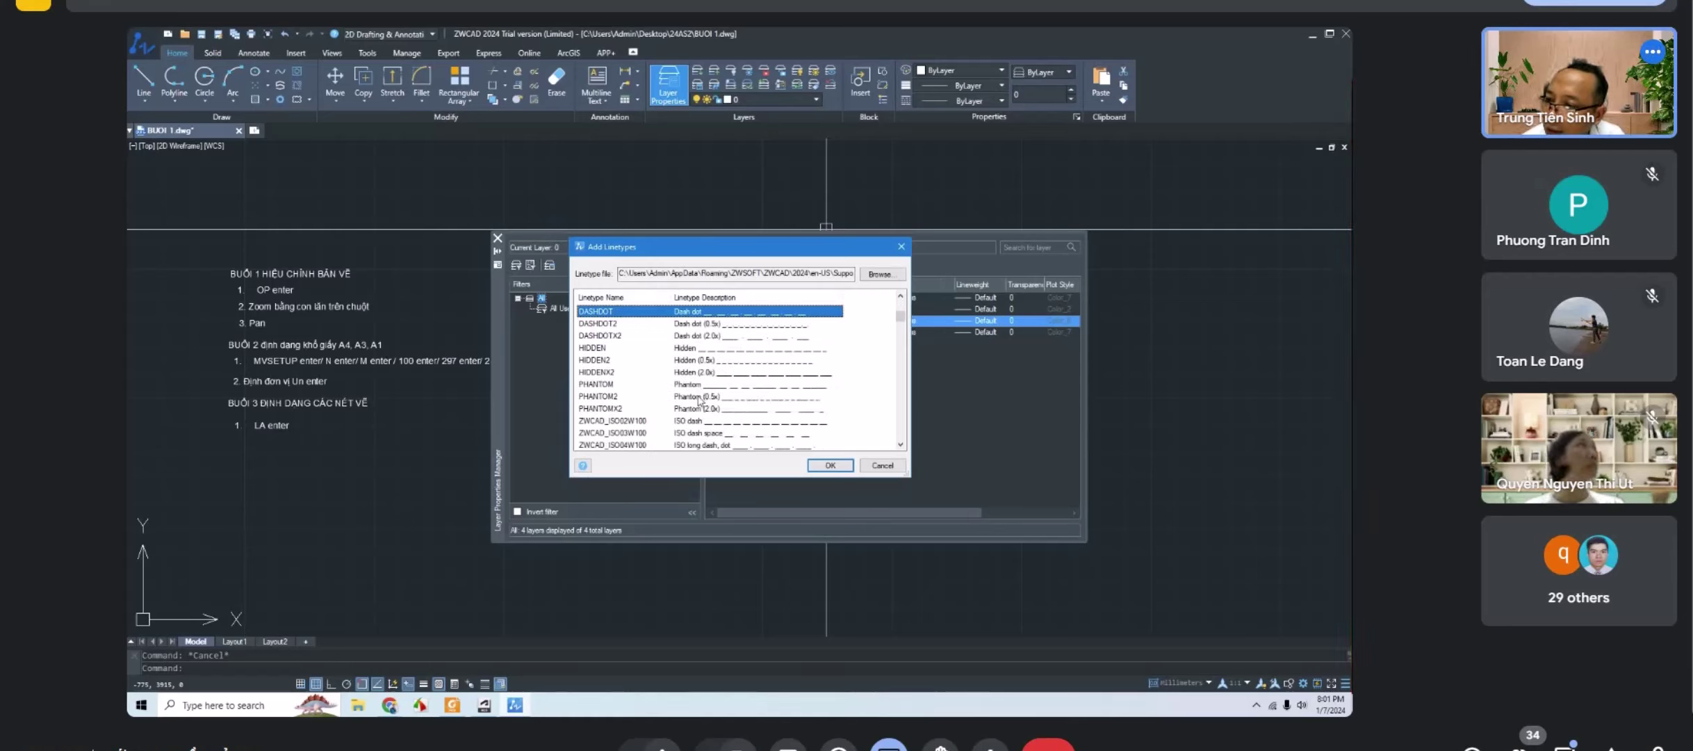
{"action": "left_click", "coordinate": [751, 396]}
{"action": "scroll", "coordinate": [757, 400], "scroll_direction": "down", "scroll_amount": 1}
{"action": "scroll", "coordinate": [771, 398], "scroll_direction": "down", "scroll_amount": 1}
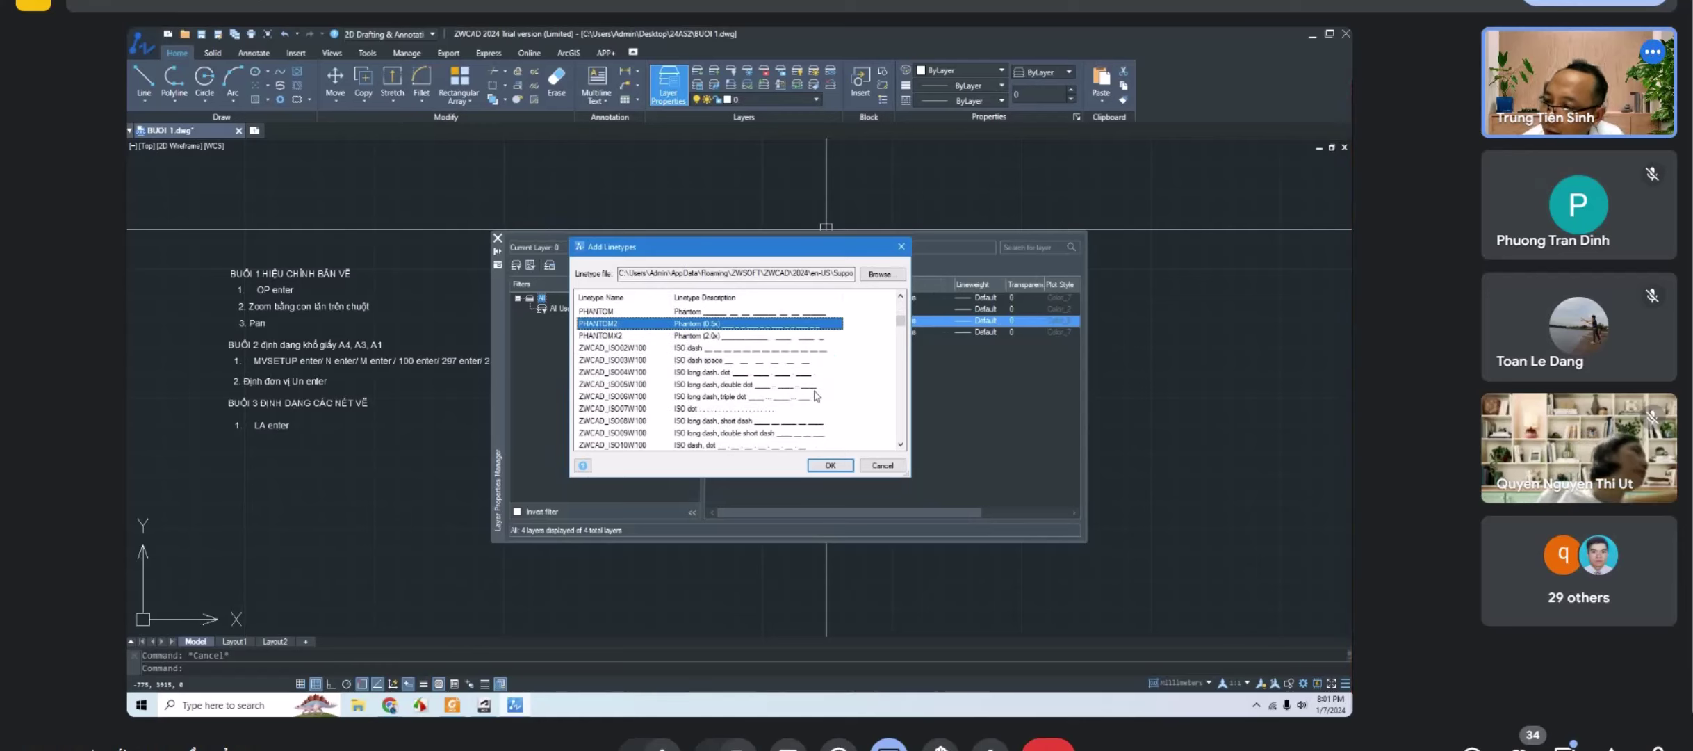
{"action": "scroll", "coordinate": [800, 396], "scroll_direction": "down", "scroll_amount": 1}
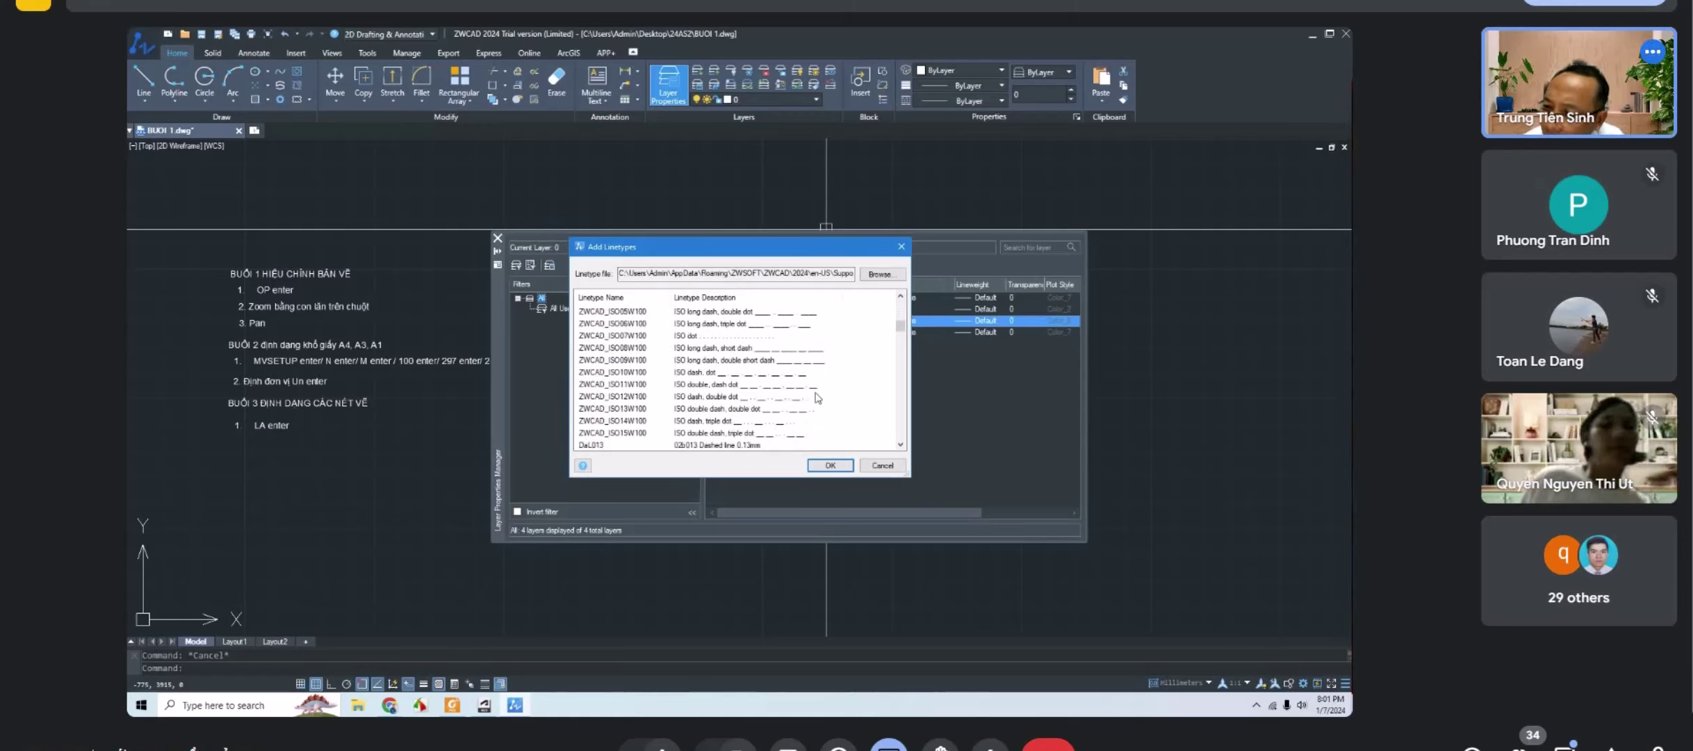
{"action": "scroll", "coordinate": [817, 395], "scroll_direction": "up", "scroll_amount": 2}
{"action": "scroll", "coordinate": [821, 391], "scroll_direction": "up", "scroll_amount": 5}
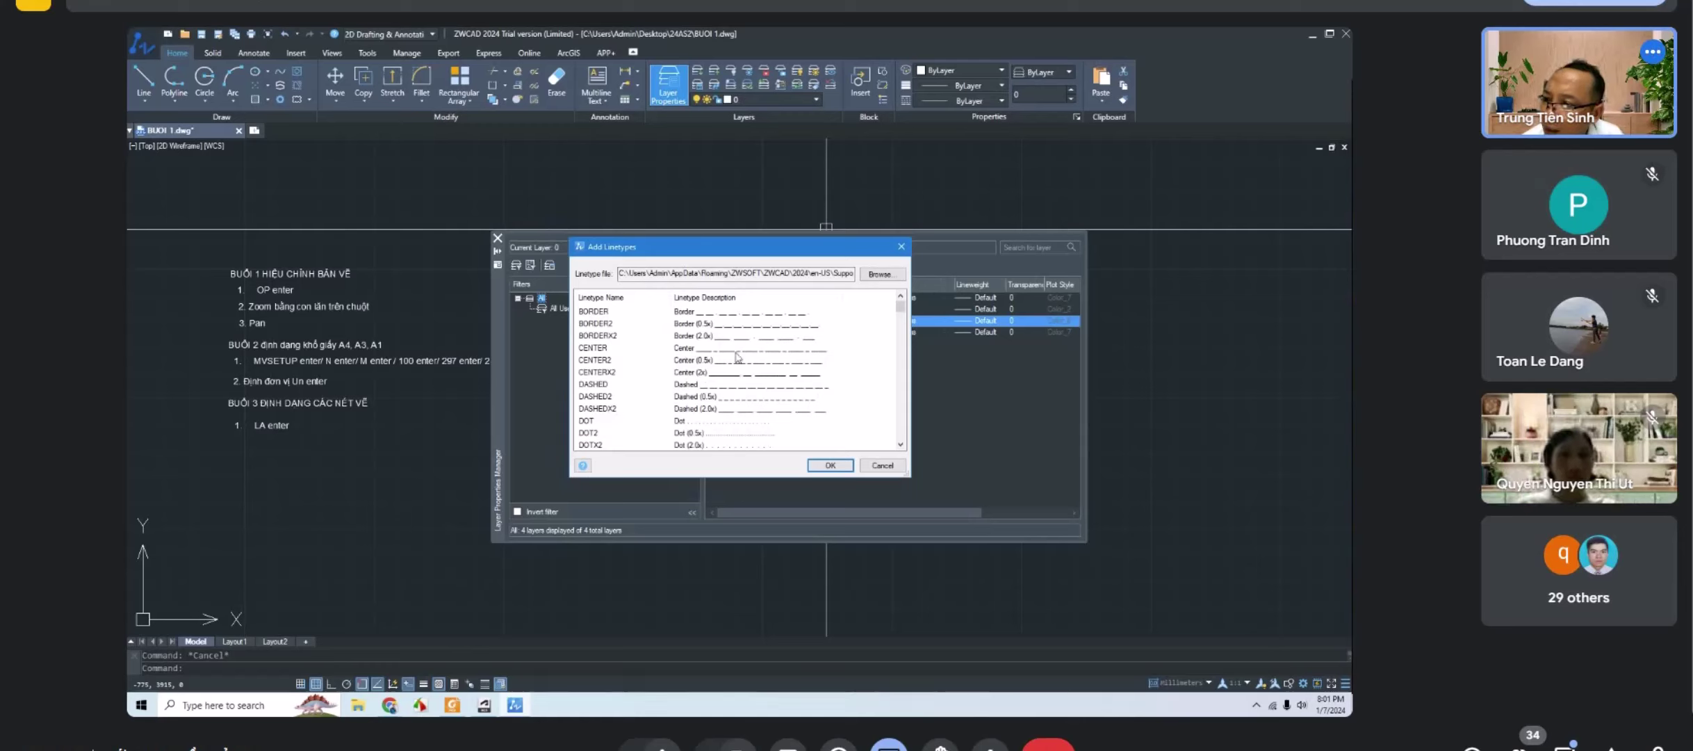
{"action": "scroll", "coordinate": [691, 389], "scroll_direction": "down", "scroll_amount": 1}
Load DASHDOT and assign it to the net tam layer.
{"action": "left_click", "coordinate": [691, 421]}
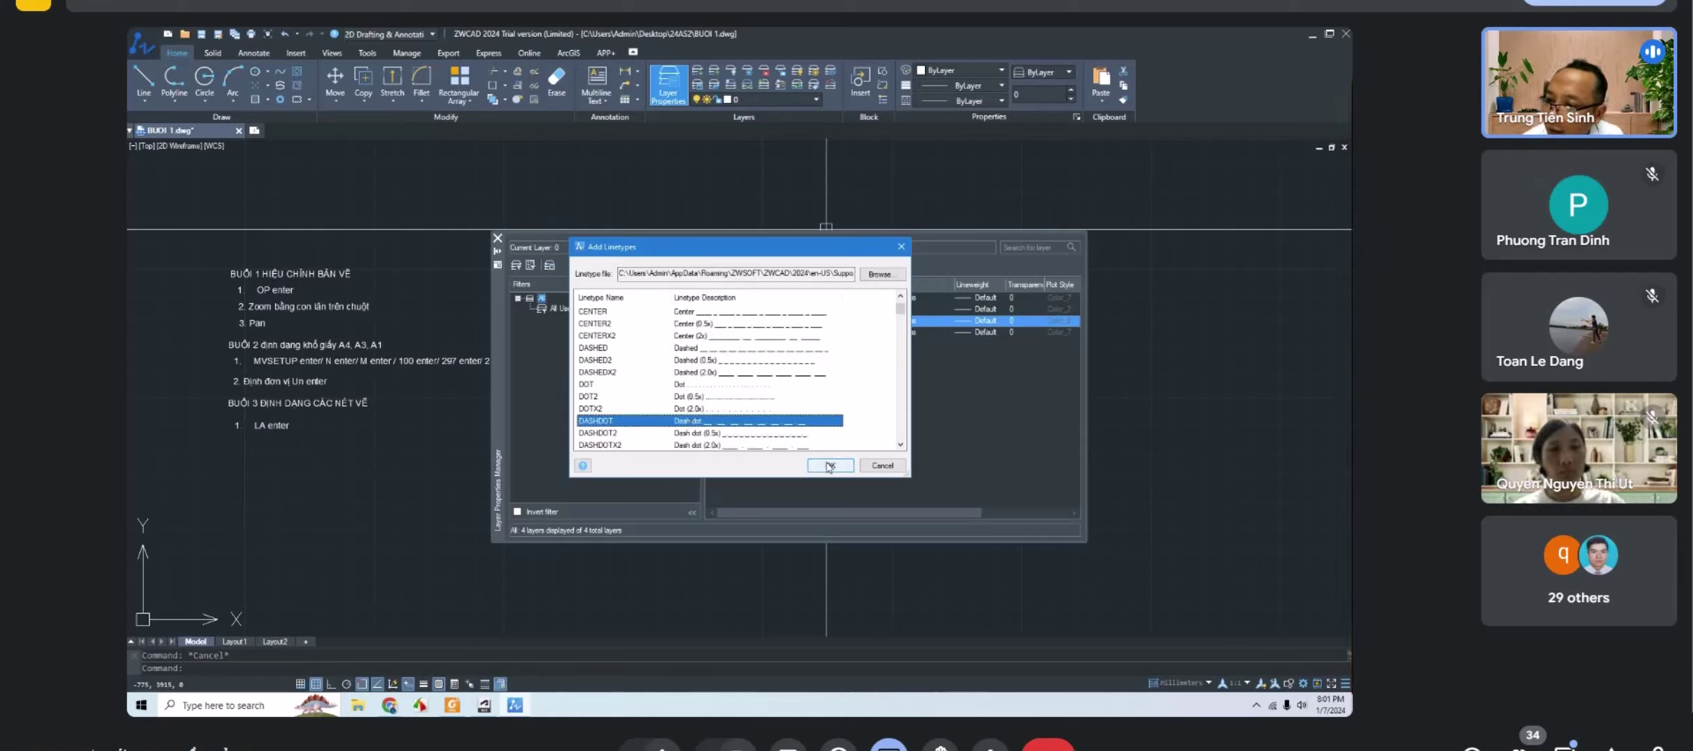
{"action": "left_click", "coordinate": [830, 465]}
{"action": "left_click", "coordinate": [673, 296]}
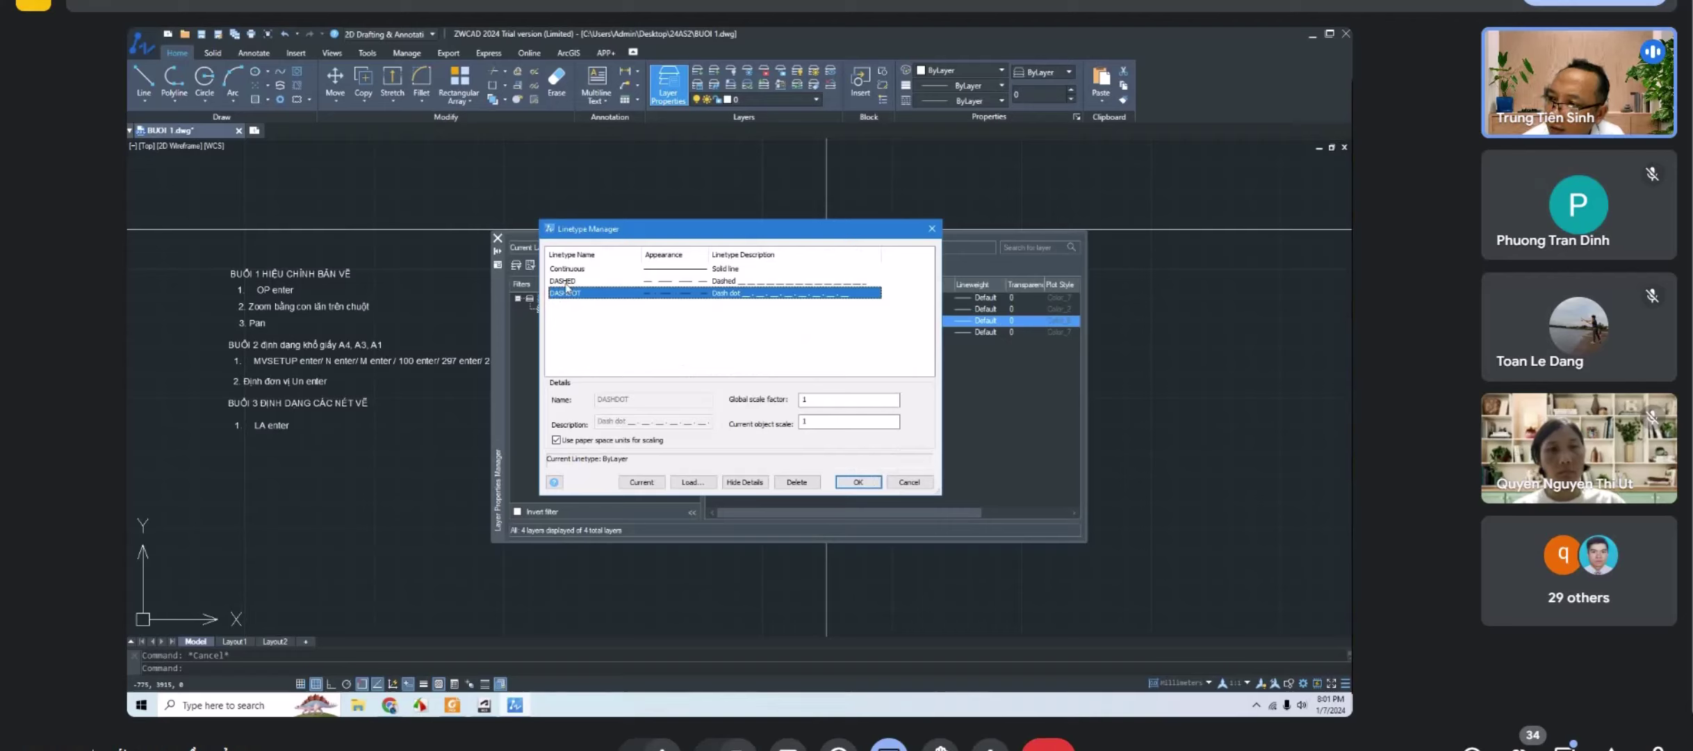
{"action": "left_click", "coordinate": [859, 482]}
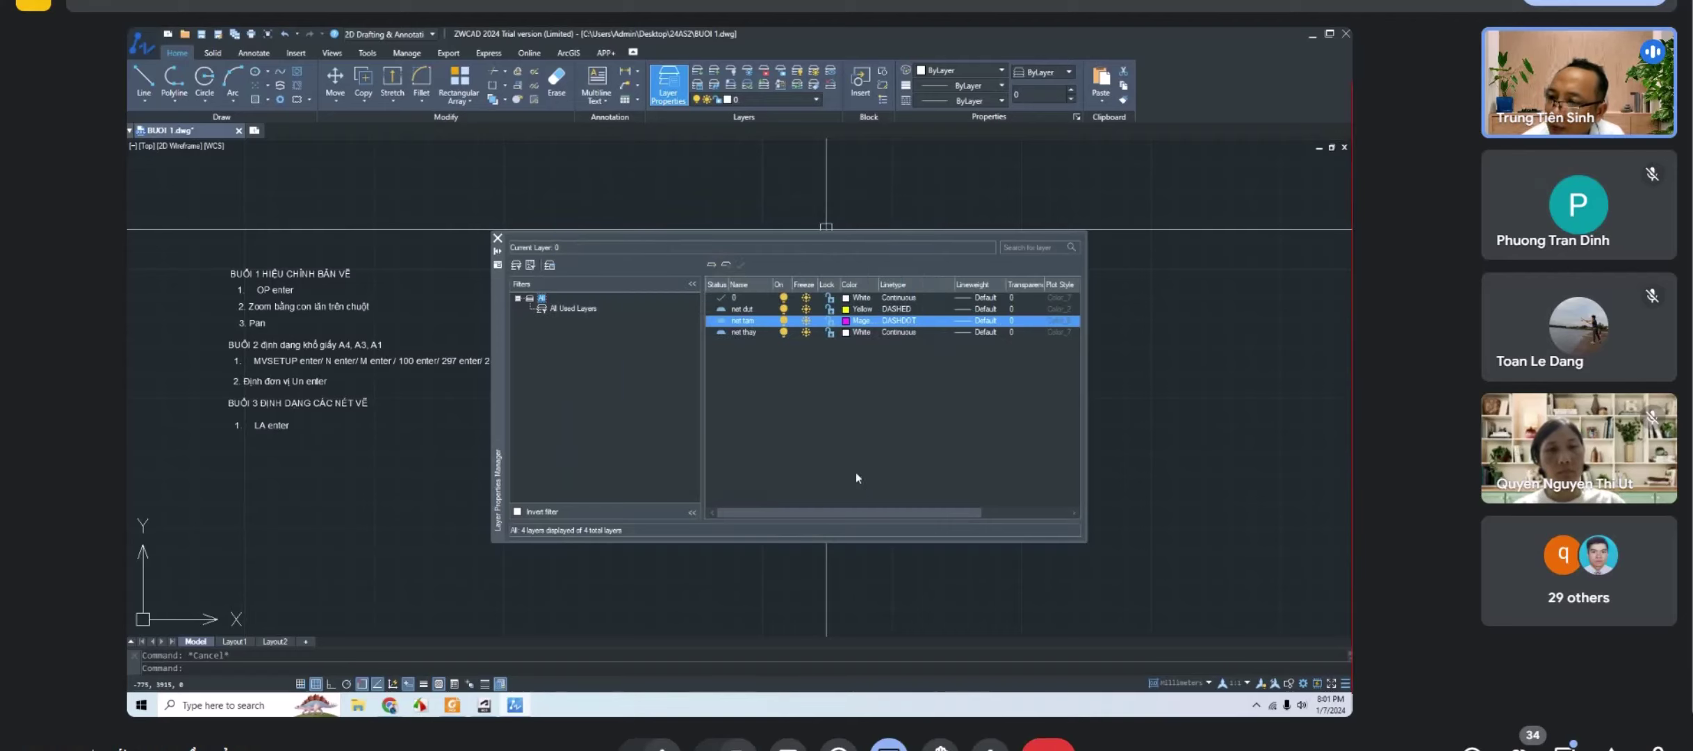
Add a new layer named 'ghi chu'.
{"action": "left_click", "coordinate": [763, 332]}
{"action": "left_click", "coordinate": [771, 363]}
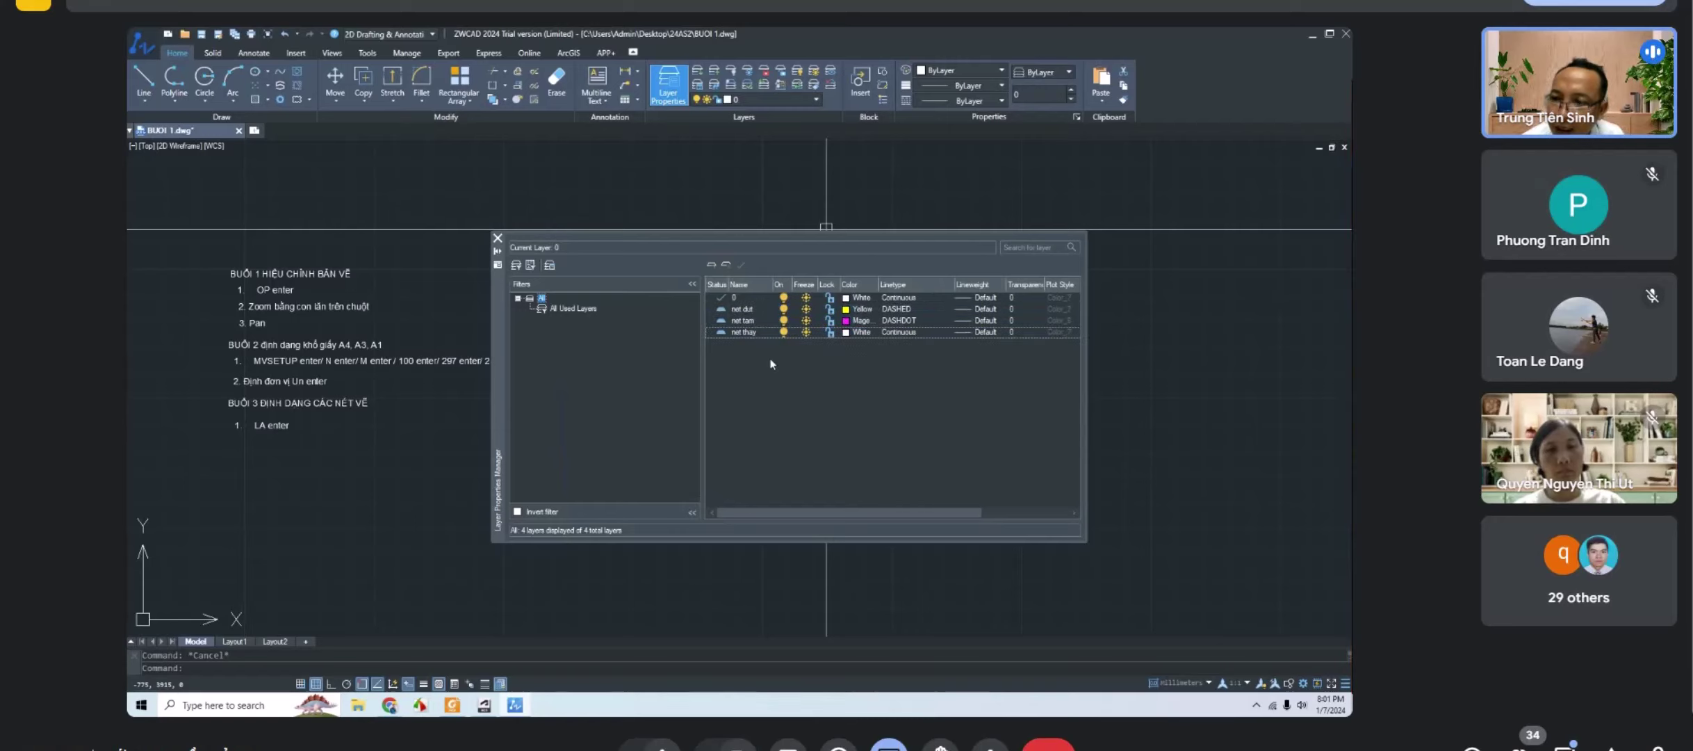
{"action": "left_click", "coordinate": [711, 267]}
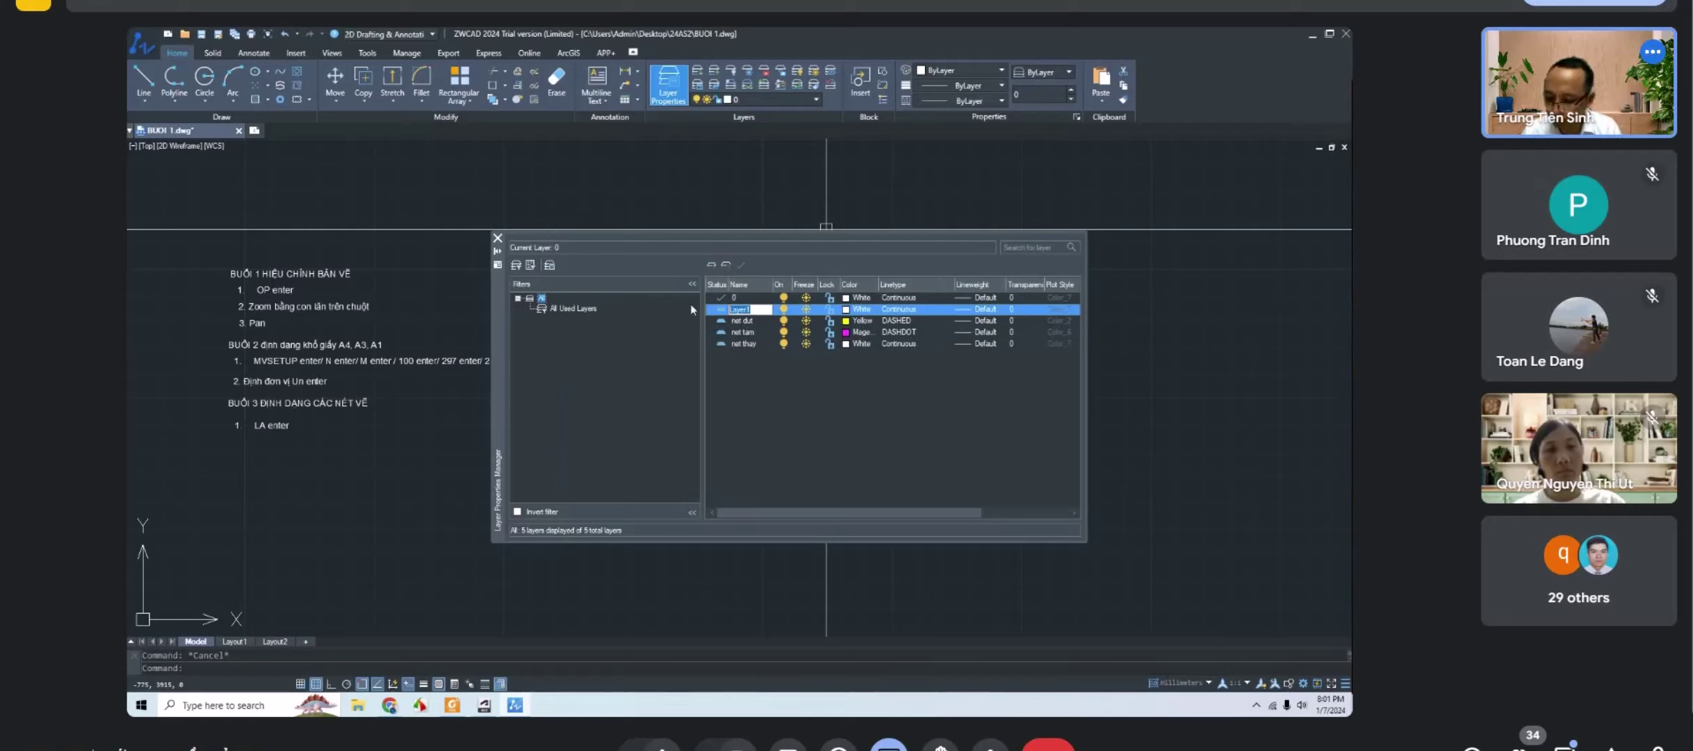
{"action": "type", "text": "ghi chu"}
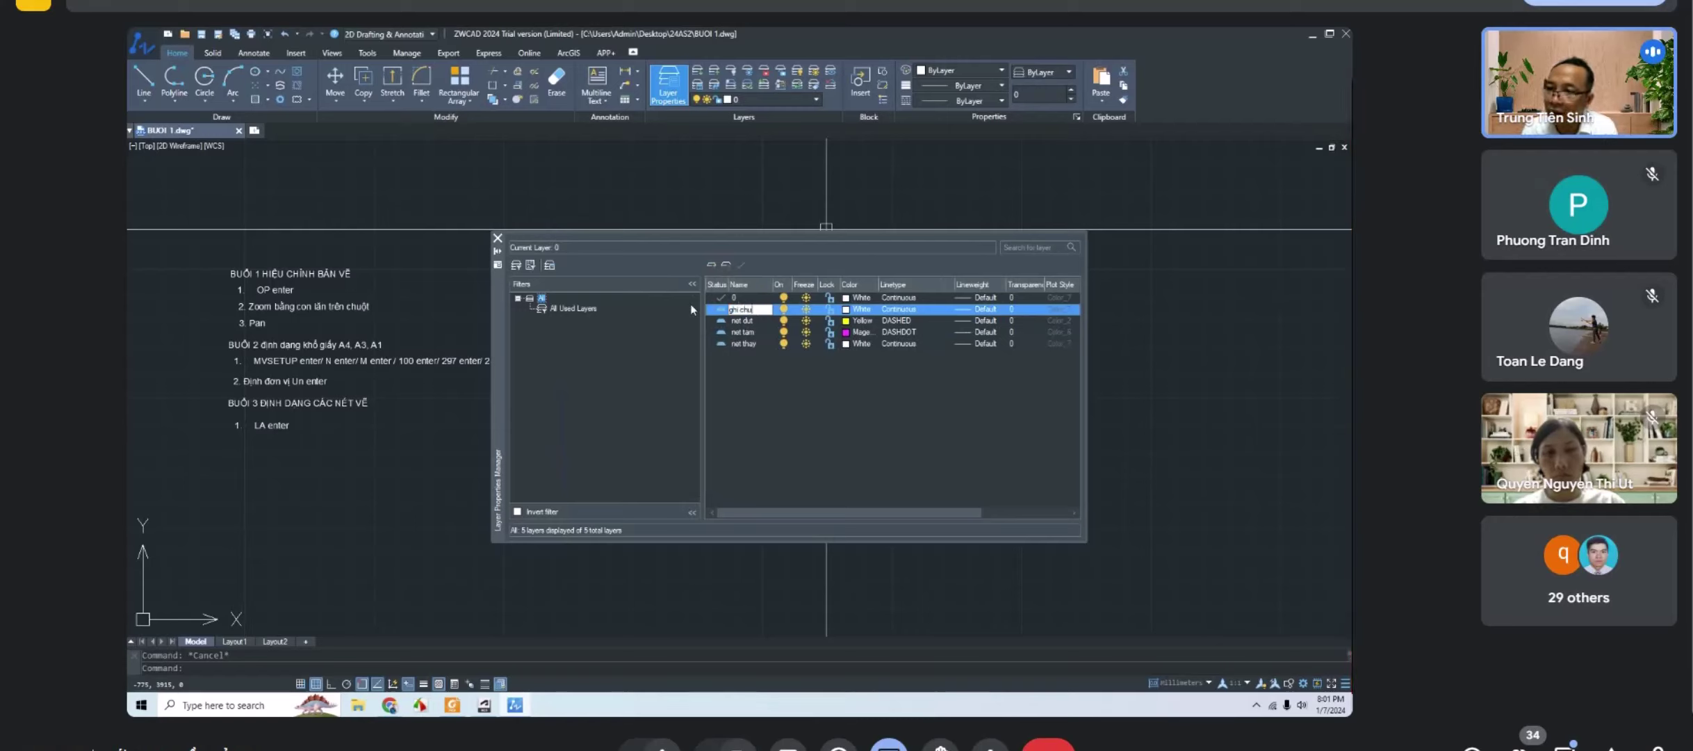
{"action": "key", "text": "Return"}
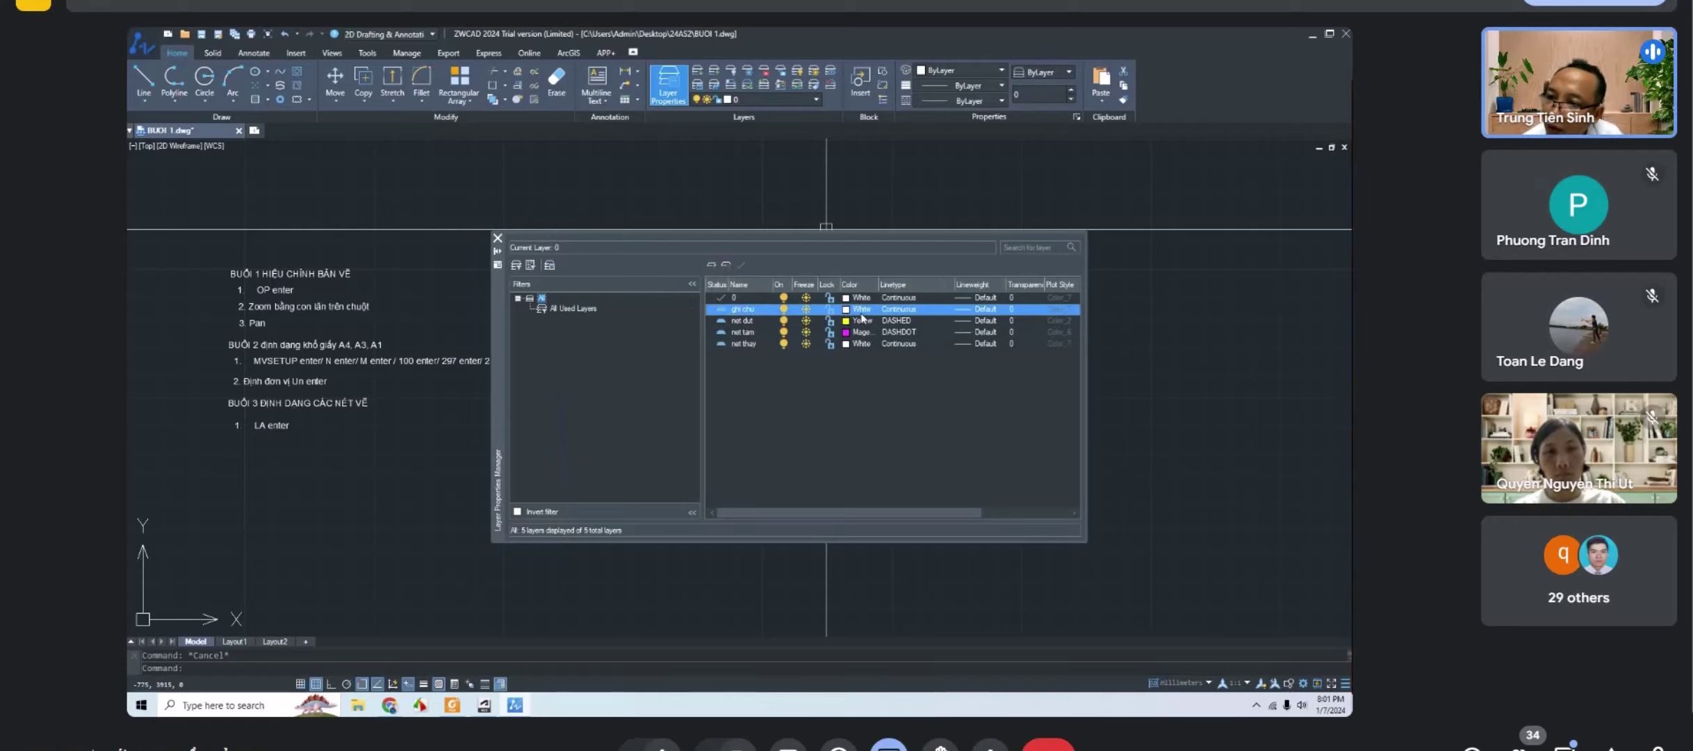
Make the ghi chu layer cyan with Continuous linetype.
{"action": "left_click", "coordinate": [860, 309]}
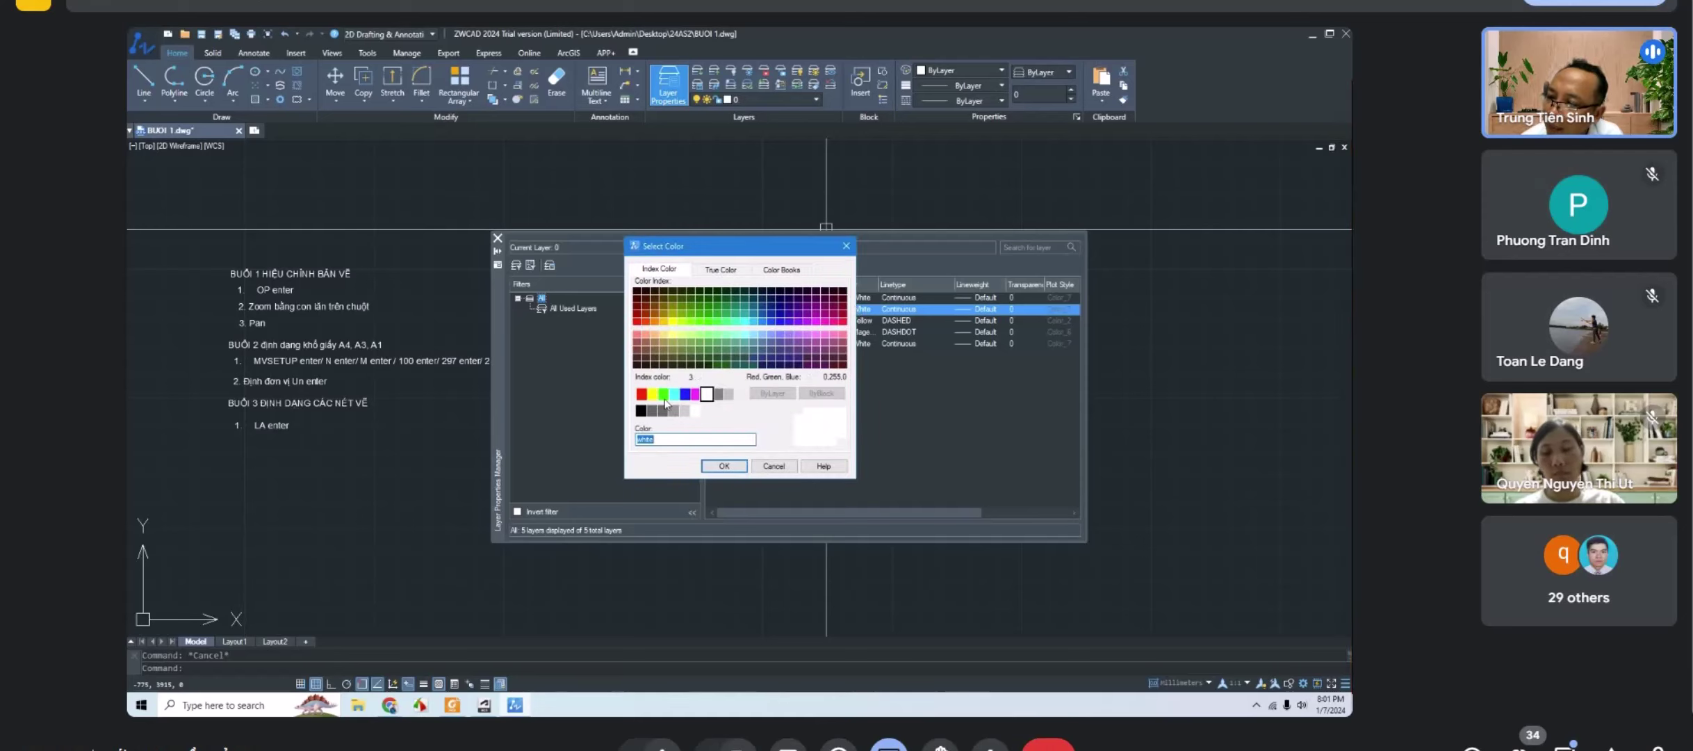
{"action": "left_click", "coordinate": [674, 394]}
{"action": "left_click", "coordinate": [723, 466]}
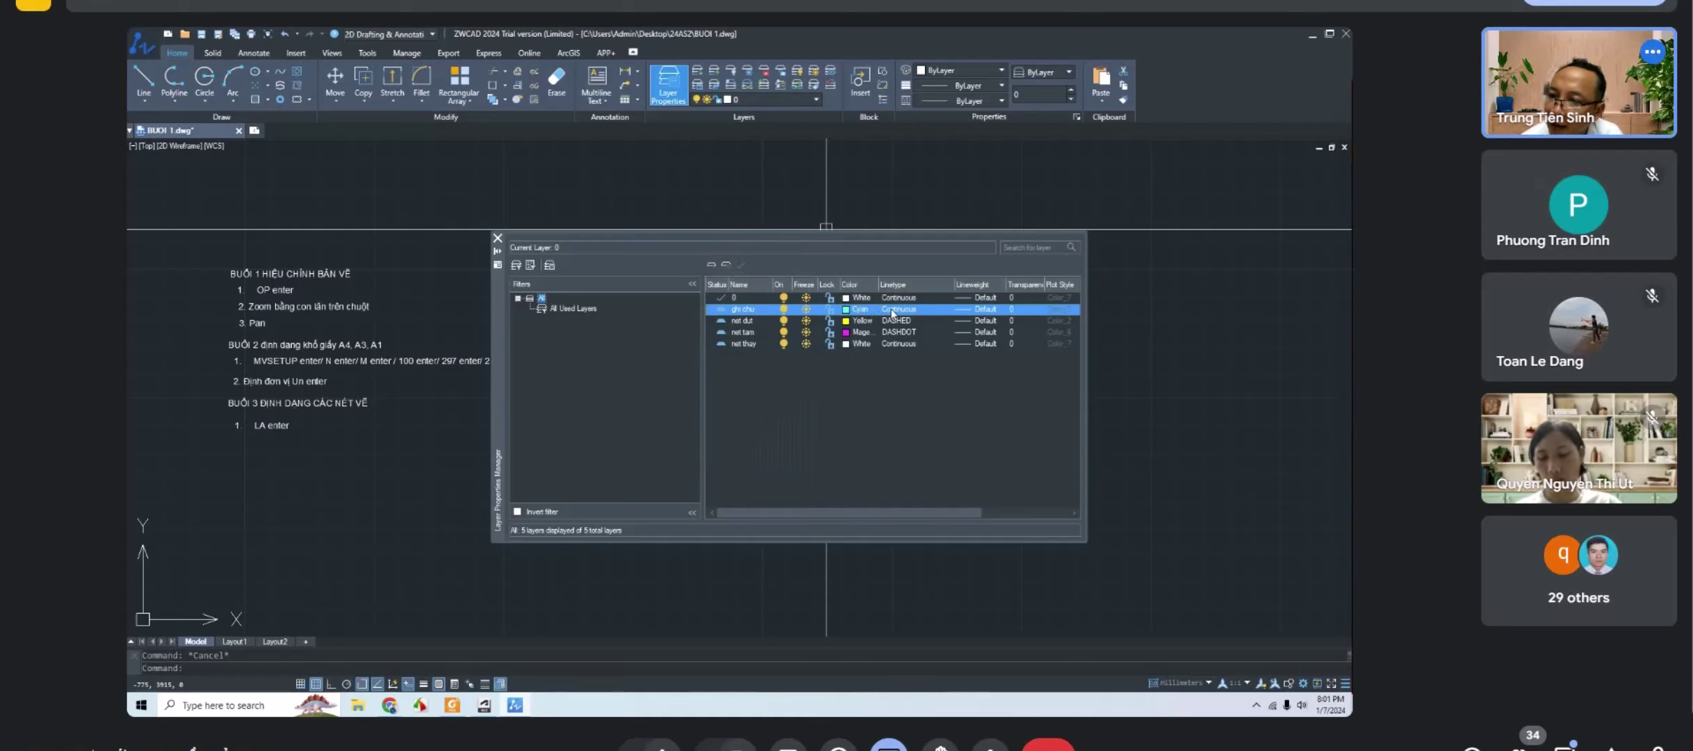
{"action": "left_click", "coordinate": [892, 313]}
{"action": "left_click", "coordinate": [860, 485]}
{"action": "left_click_drag", "start_coordinate": [908, 419], "coordinate": [740, 314]}
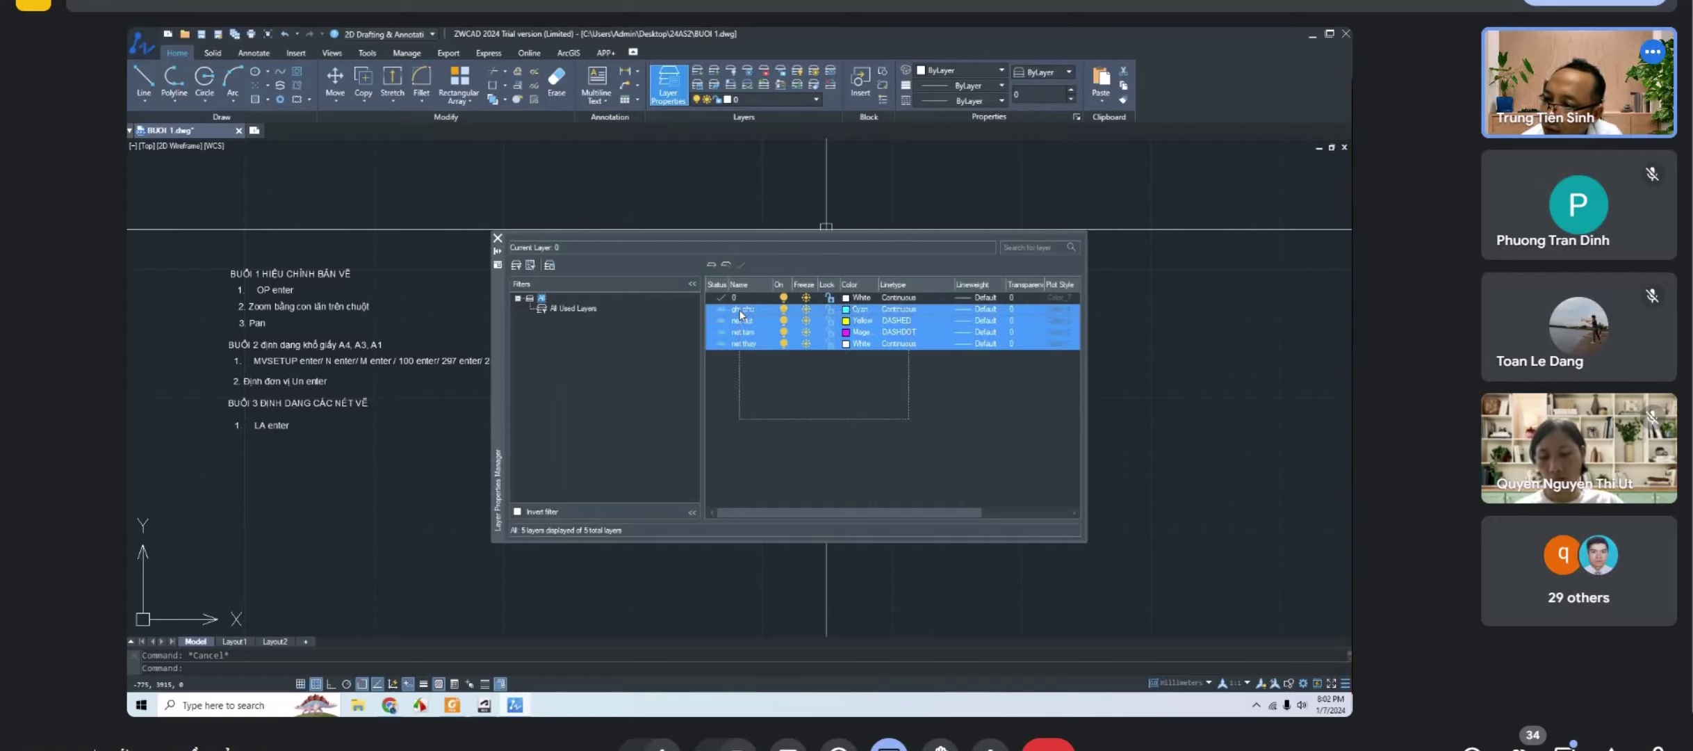
{"action": "left_click_drag", "start_coordinate": [798, 381], "coordinate": [724, 322]}
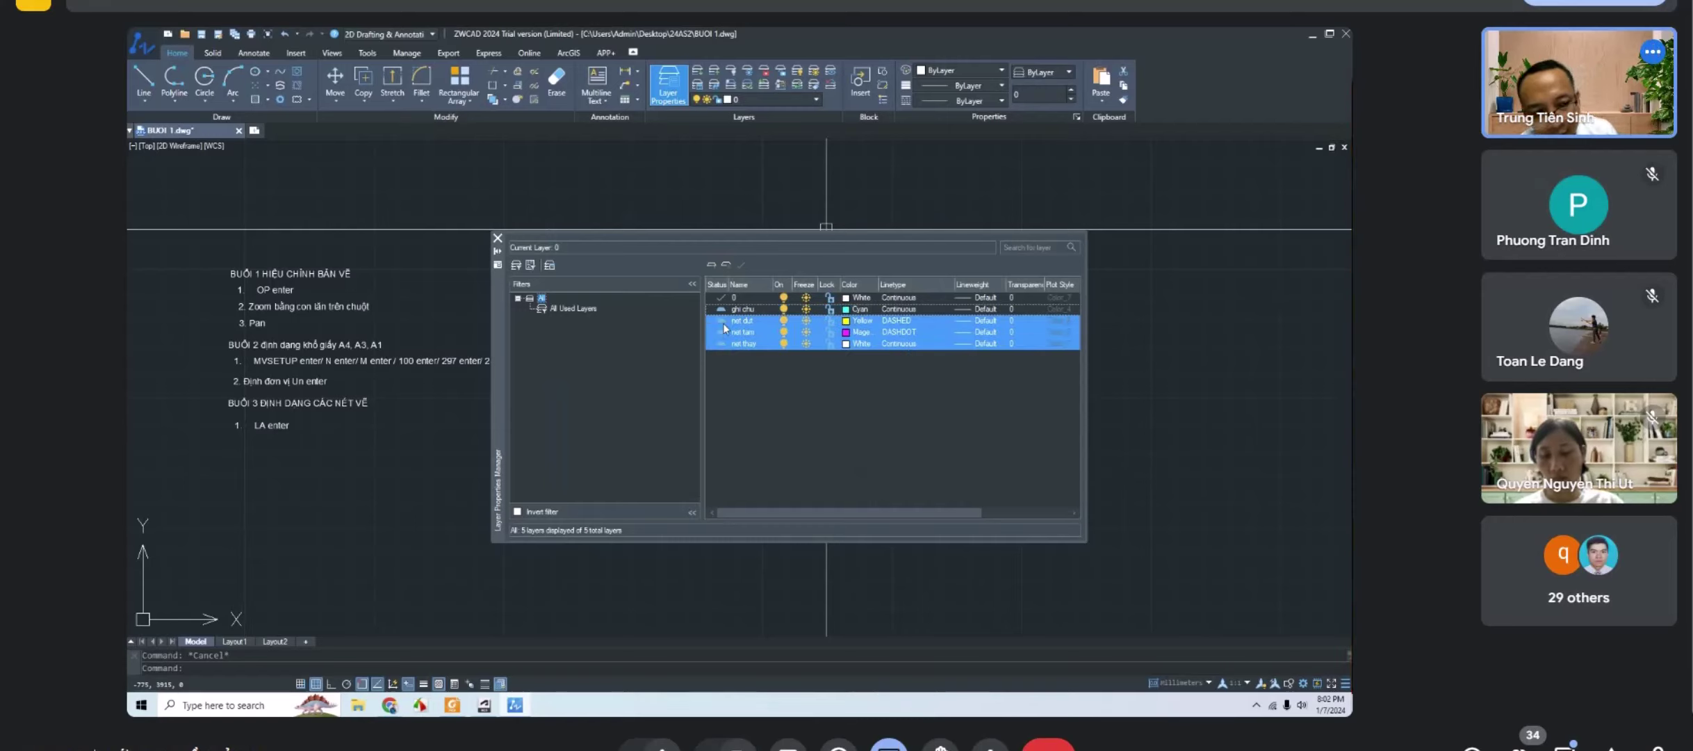
{"action": "left_click", "coordinate": [730, 370]}
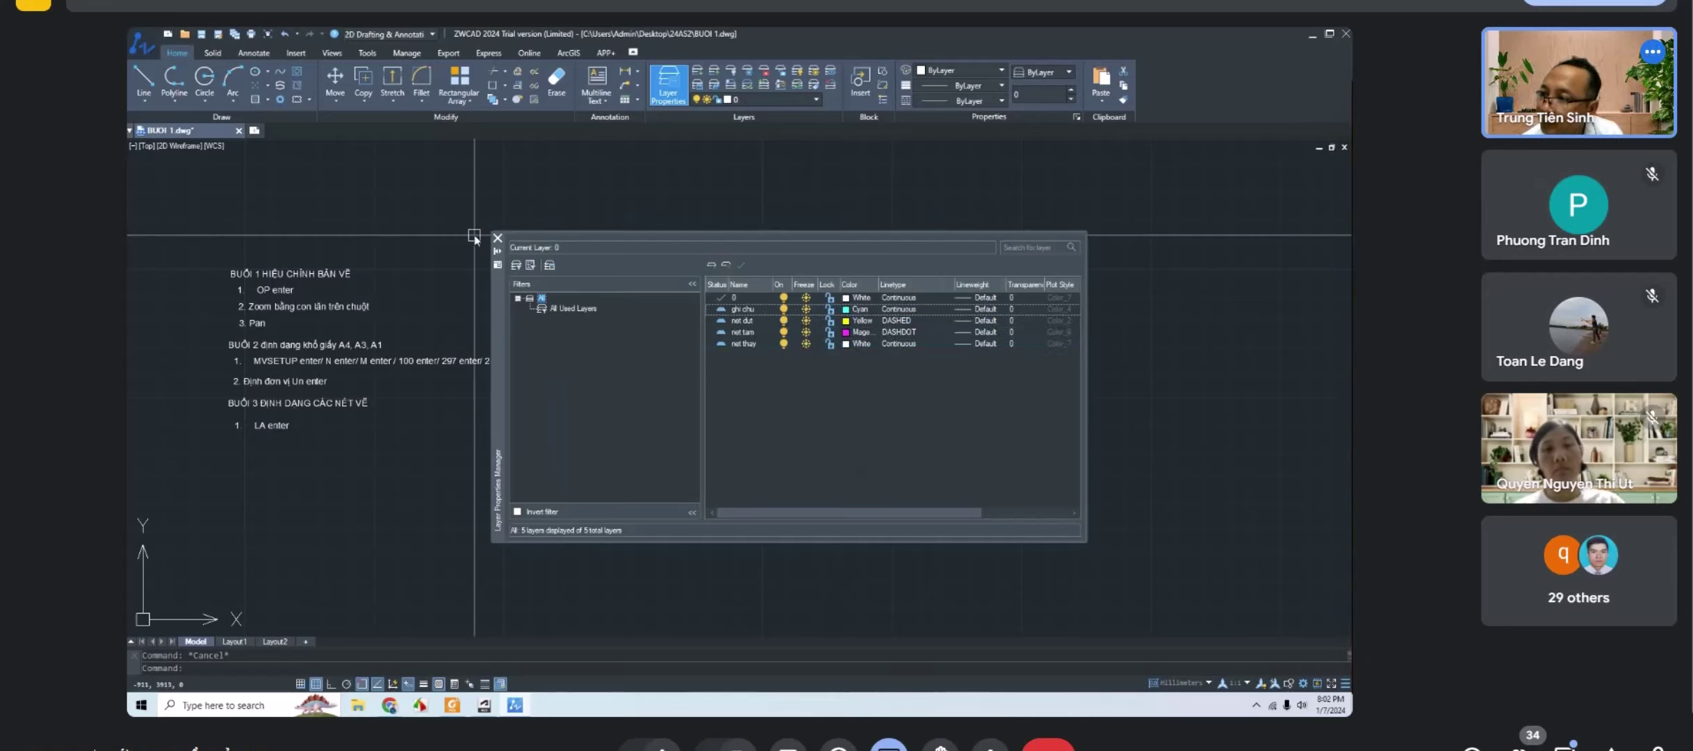
Make net thay the current layer, leaving its colour unchanged.
{"action": "left_click", "coordinate": [498, 238]}
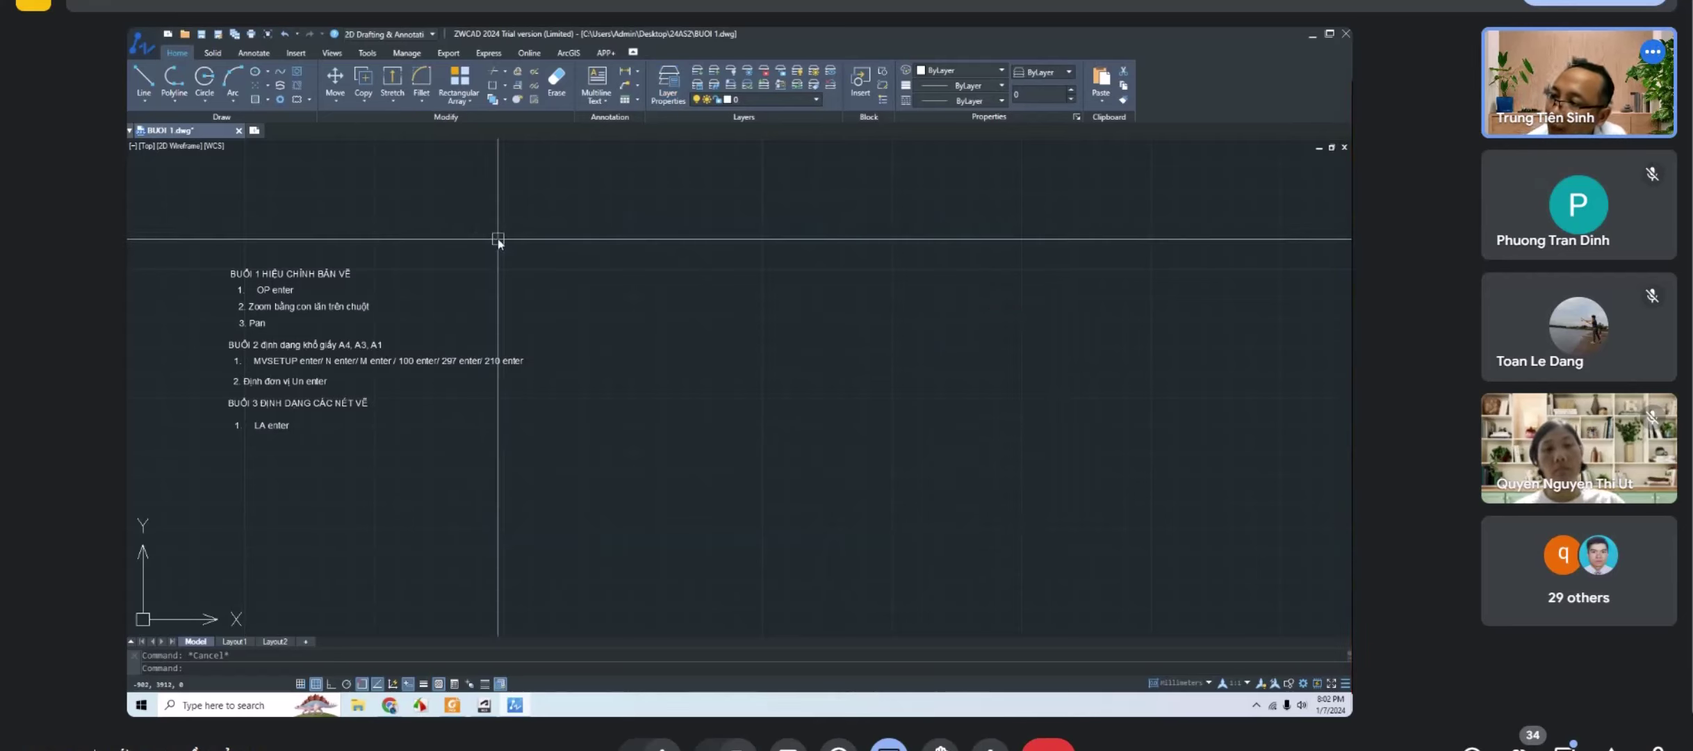
{"action": "scroll", "coordinate": [532, 341], "scroll_direction": "down", "scroll_amount": 2}
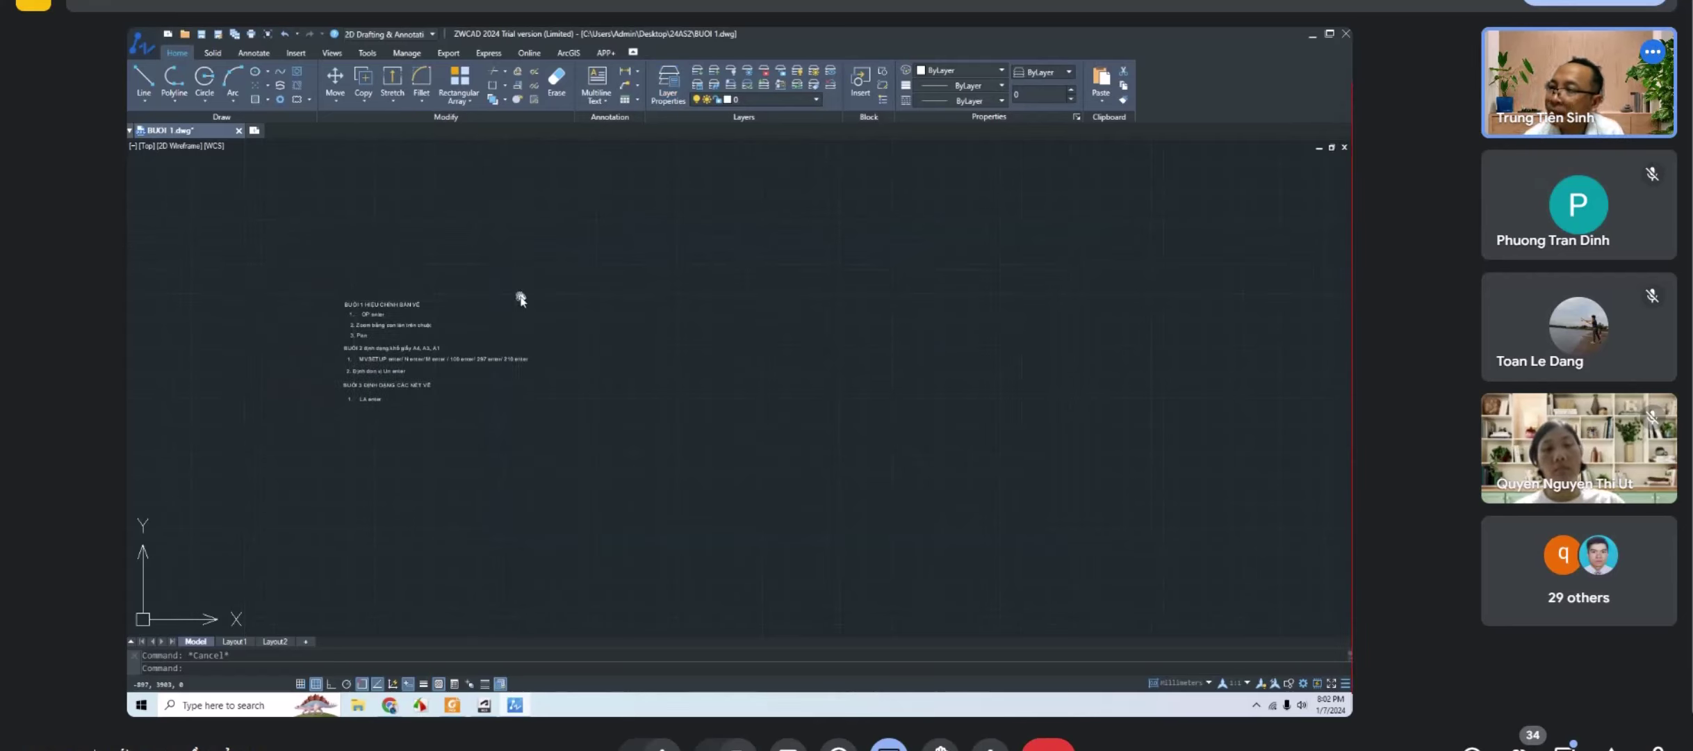
{"action": "left_click", "coordinate": [754, 100]}
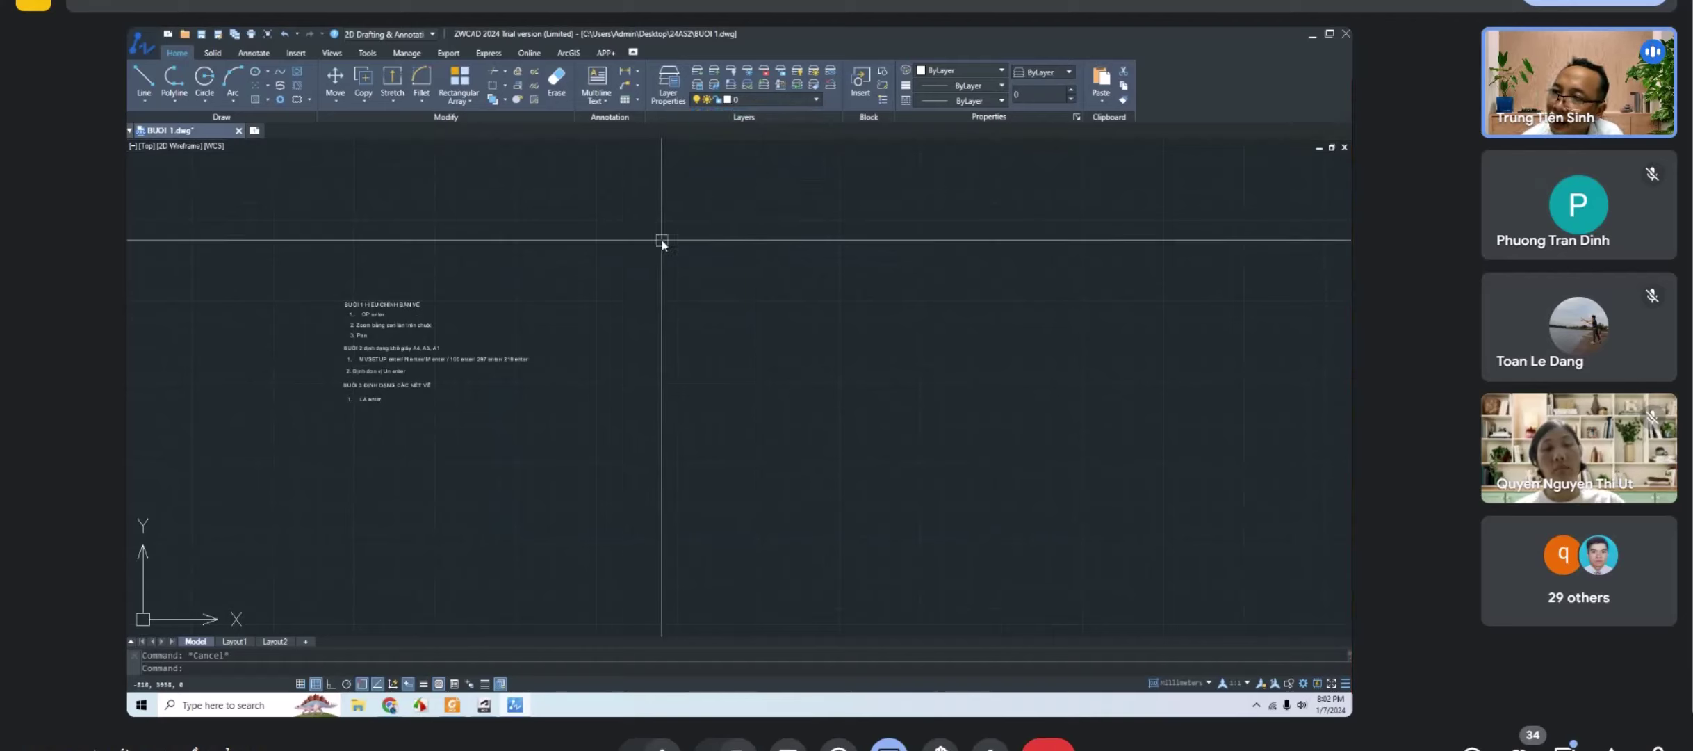
{"action": "left_click", "coordinate": [748, 100]}
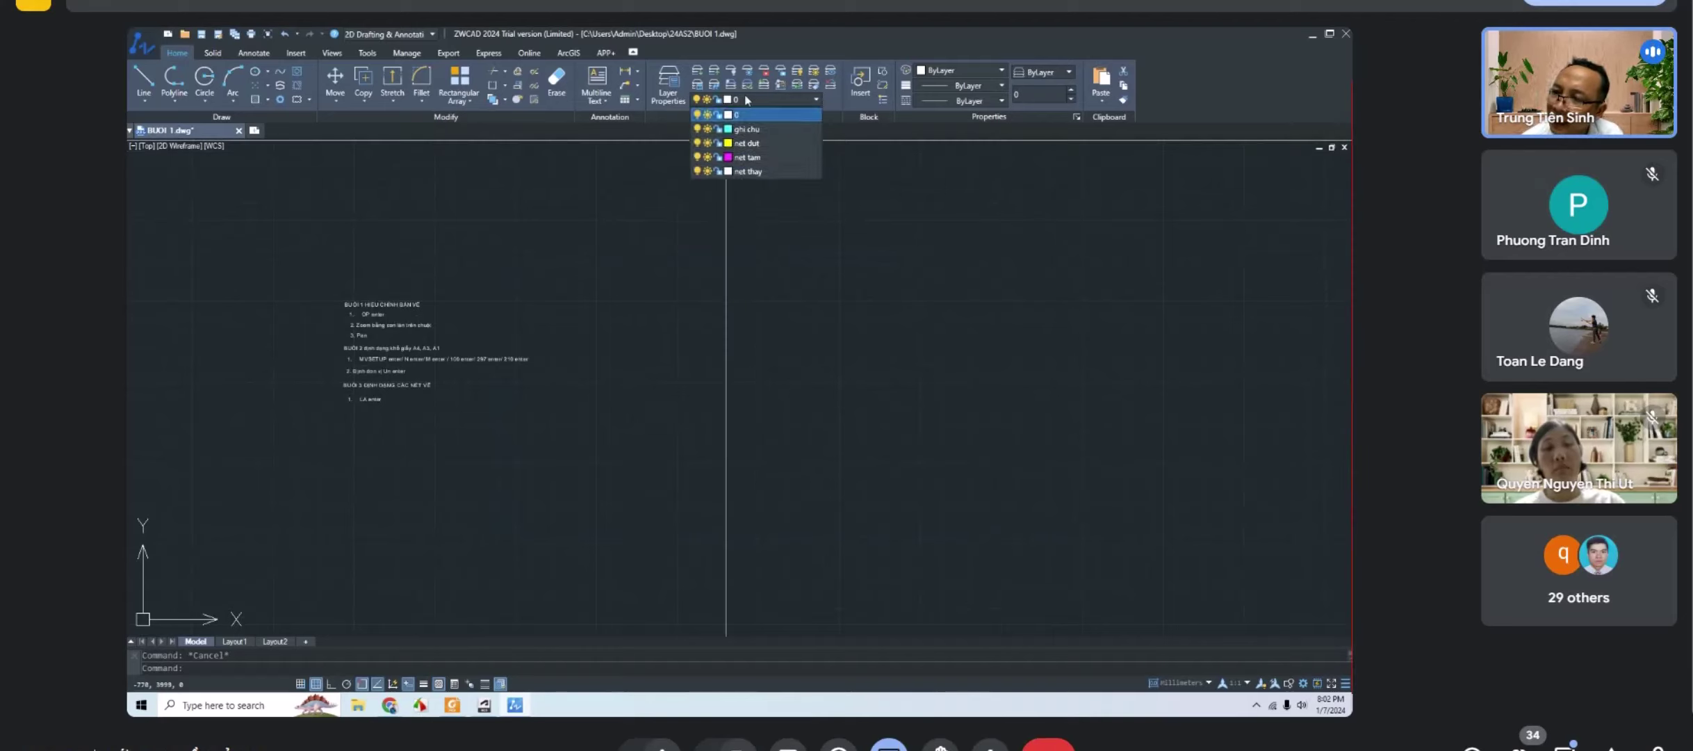
{"action": "left_click", "coordinate": [747, 171]}
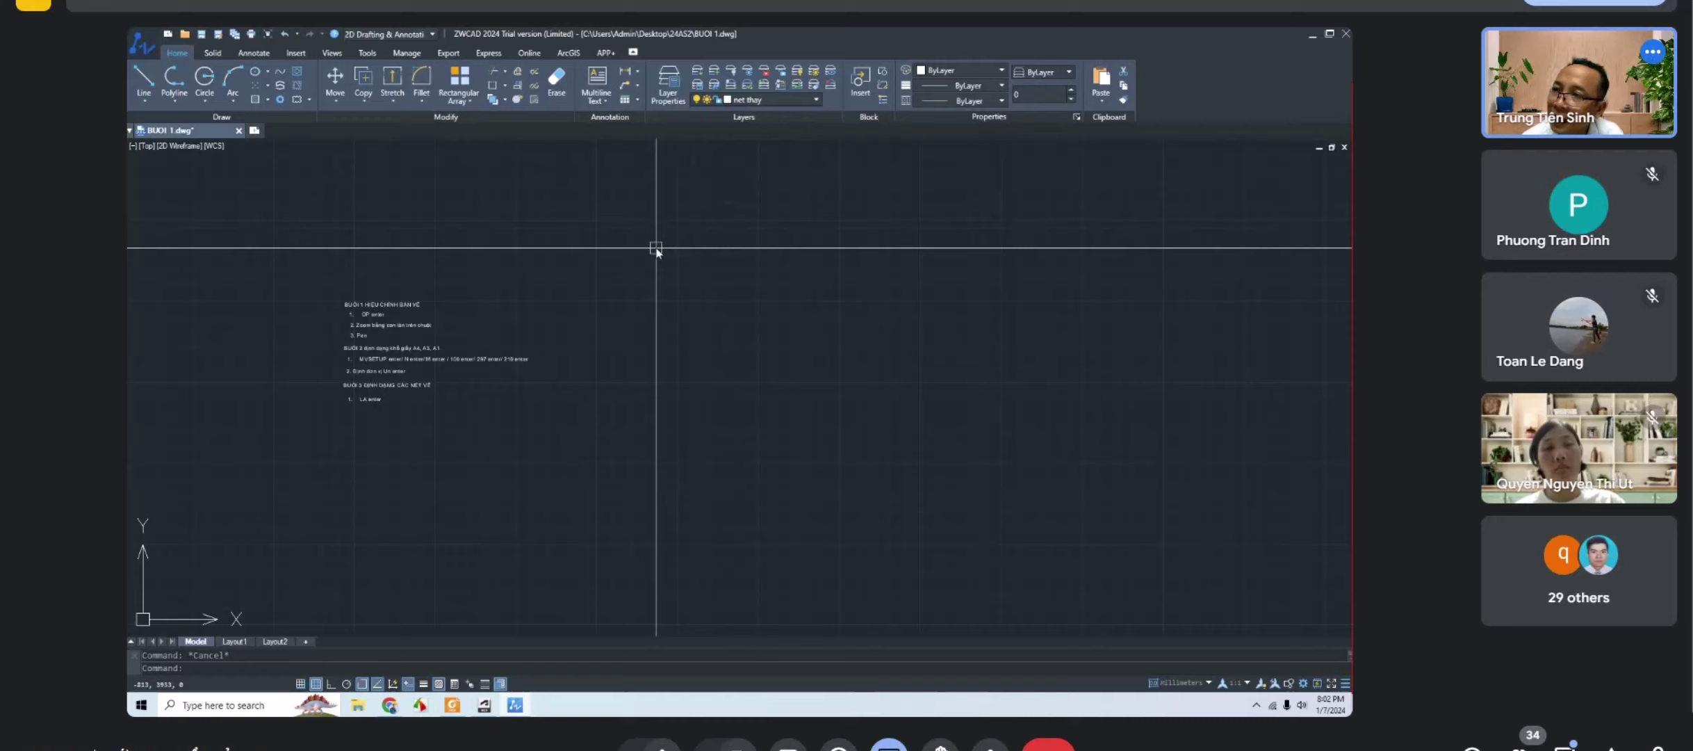
{"action": "left_click", "coordinate": [748, 101]}
{"action": "left_click", "coordinate": [730, 171]}
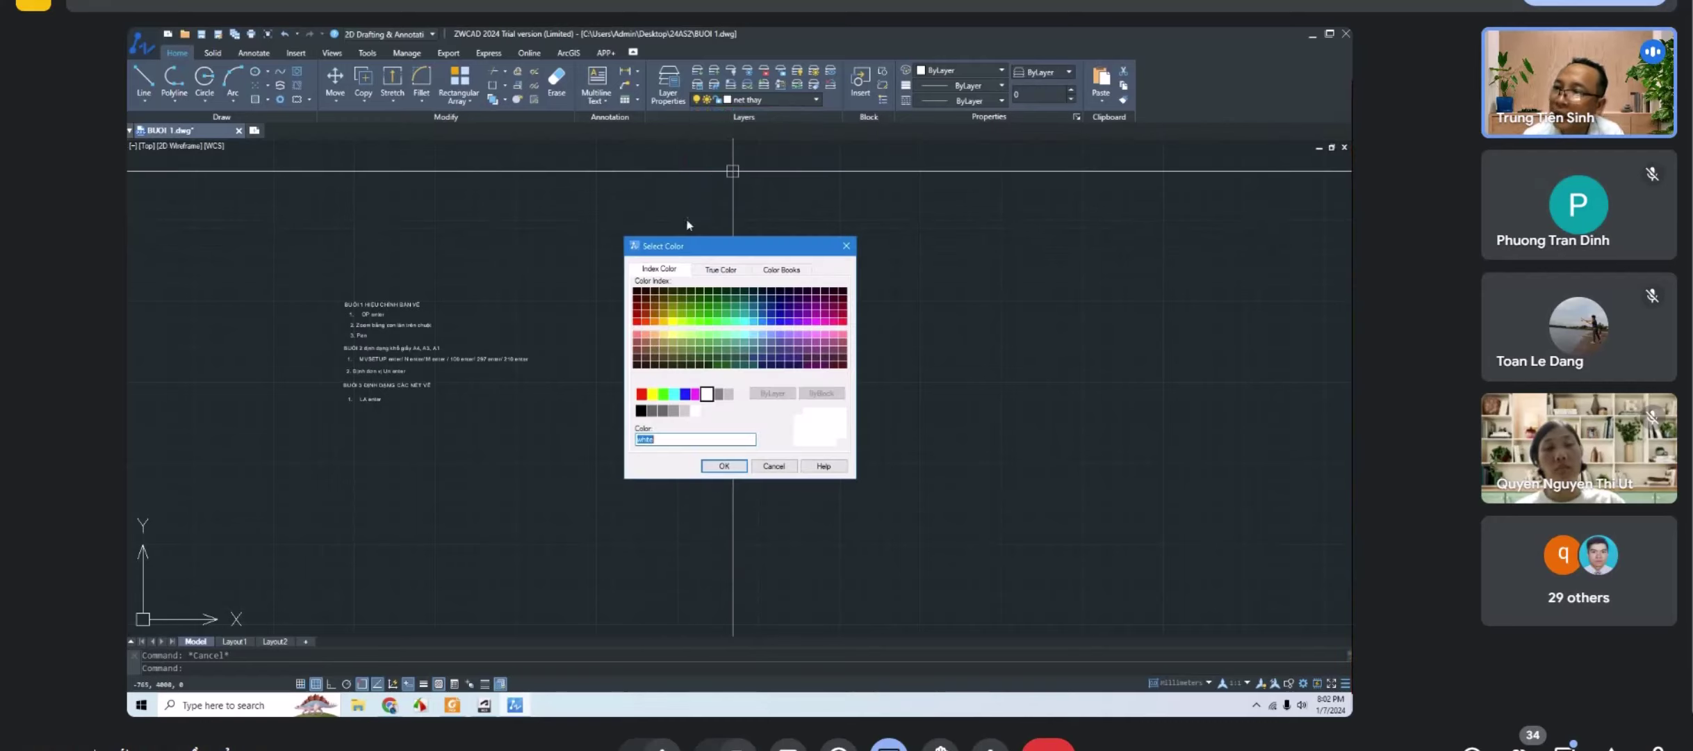
{"action": "left_click", "coordinate": [847, 238]}
{"action": "left_click", "coordinate": [780, 99]}
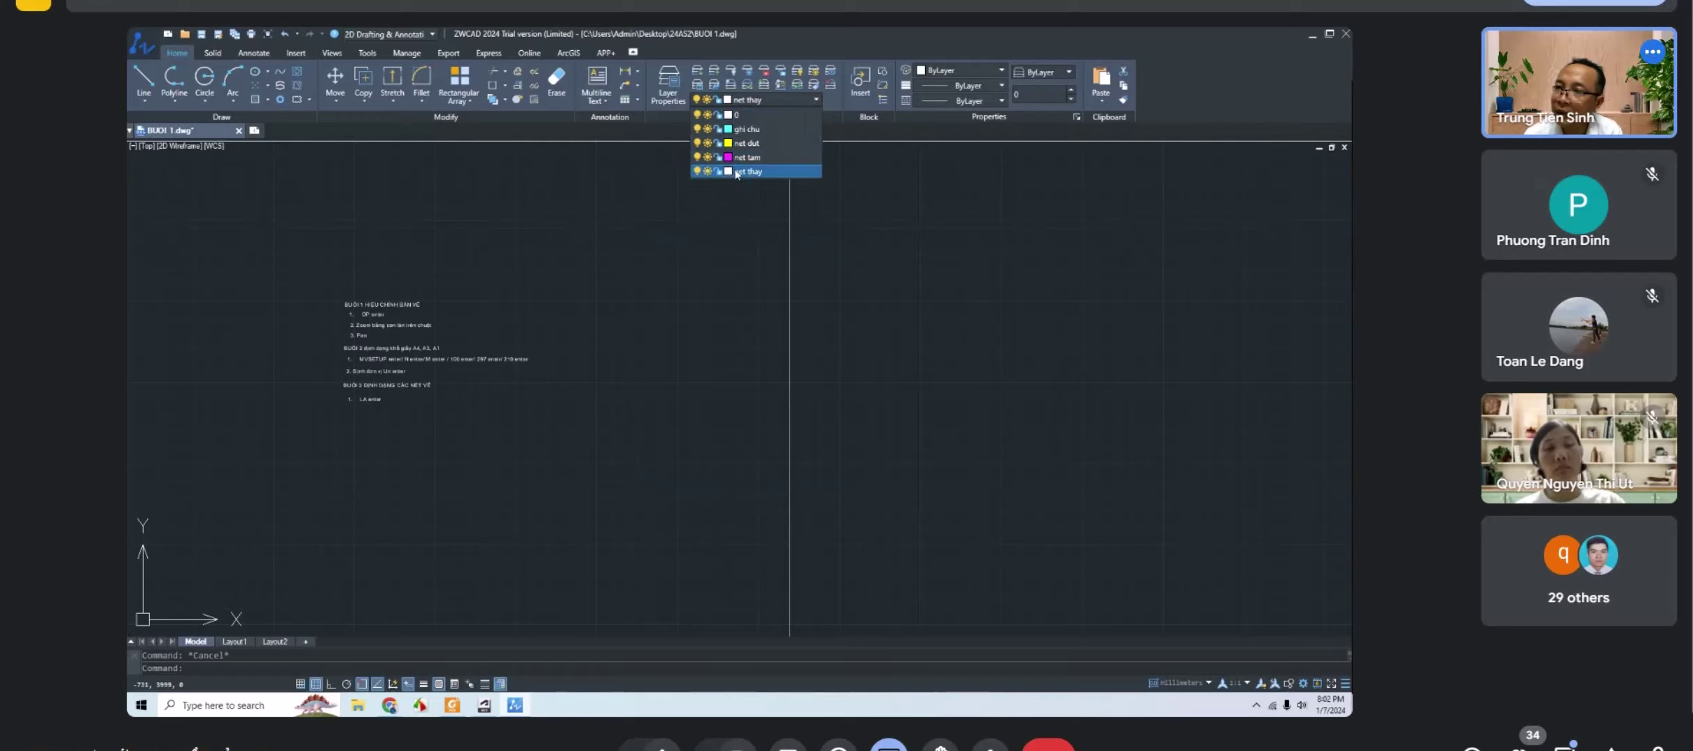
{"action": "left_click", "coordinate": [737, 171]}
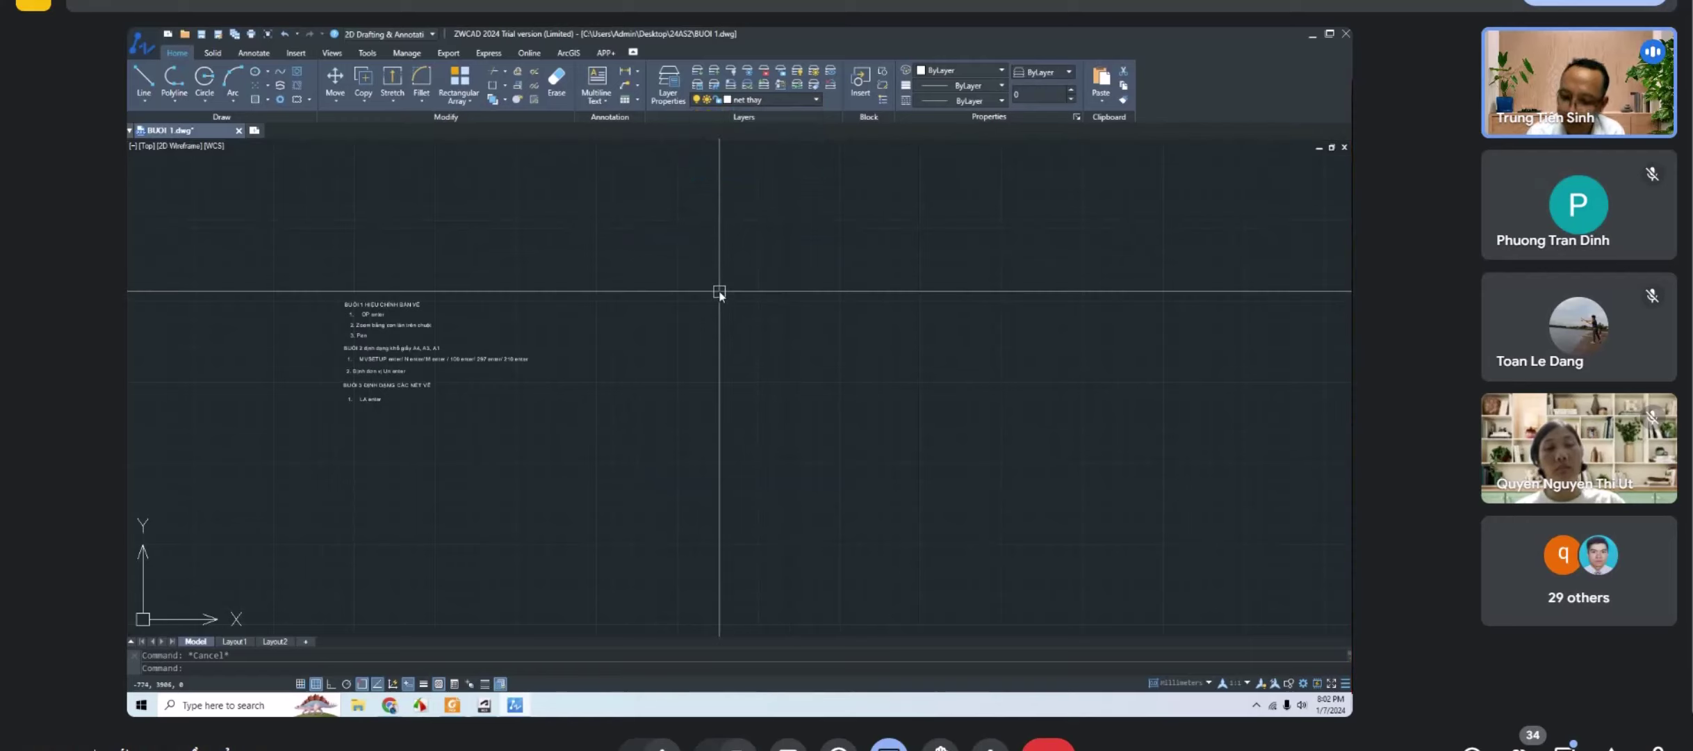
Erase the stray diagonal line using a selection window.
{"action": "type", "text": "l"}
{"action": "key", "text": "Return"}
{"action": "left_click", "coordinate": [671, 240]}
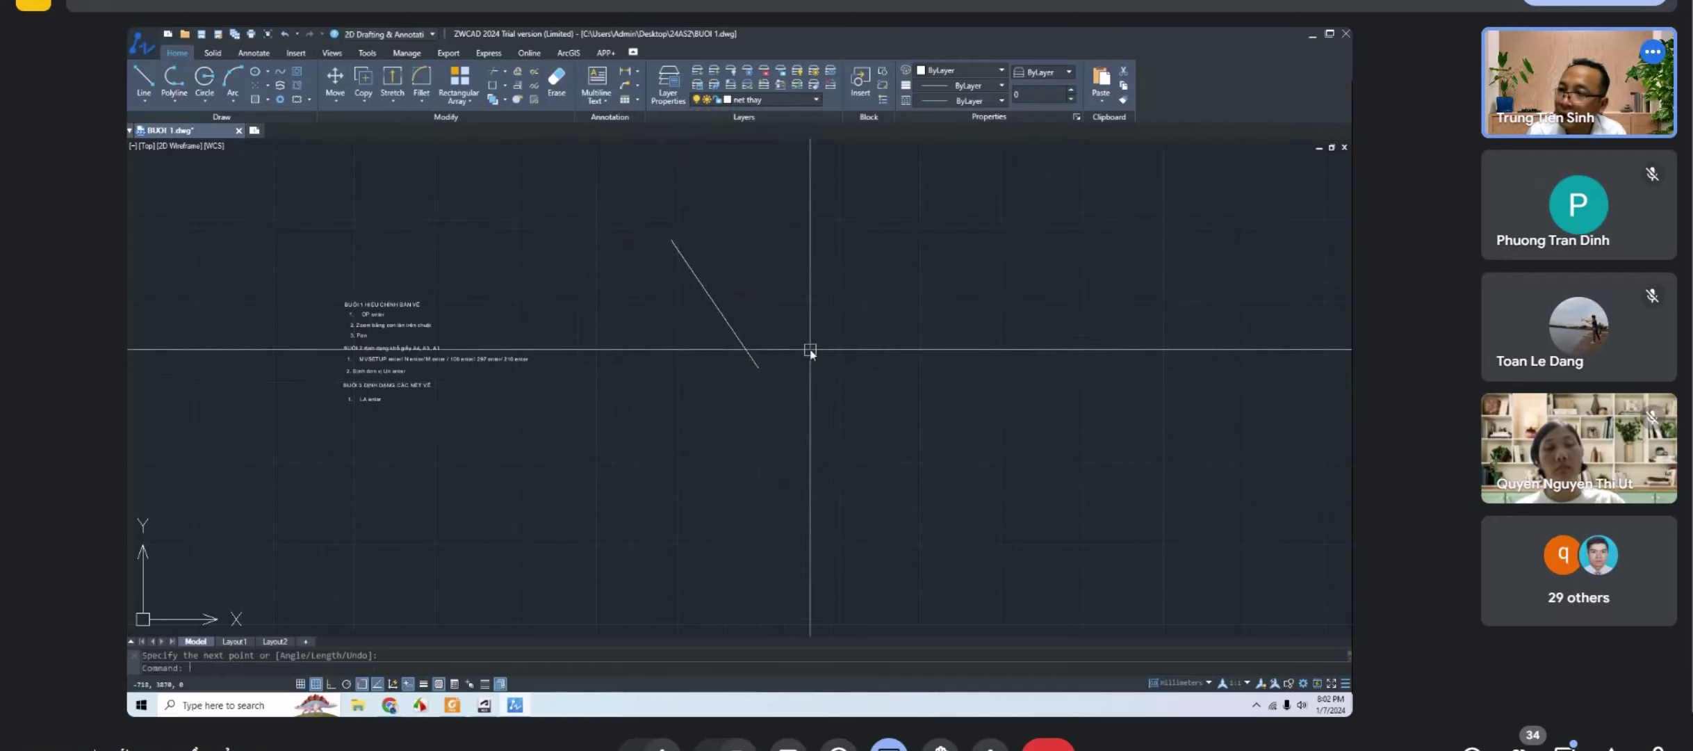
{"action": "key", "text": "Return"}
{"action": "left_click", "coordinate": [378, 304]}
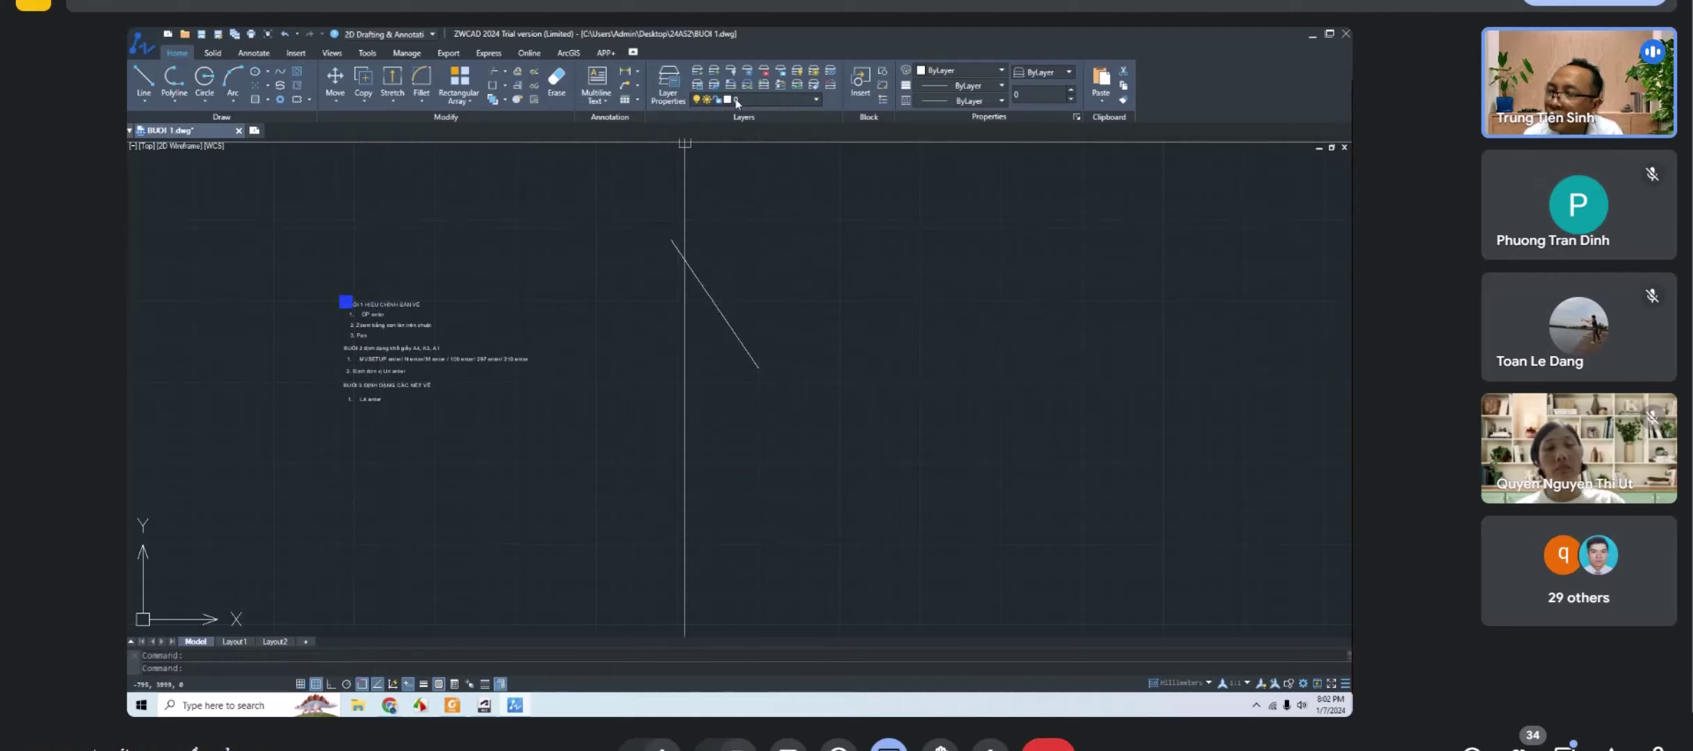
{"action": "left_click", "coordinate": [371, 314]}
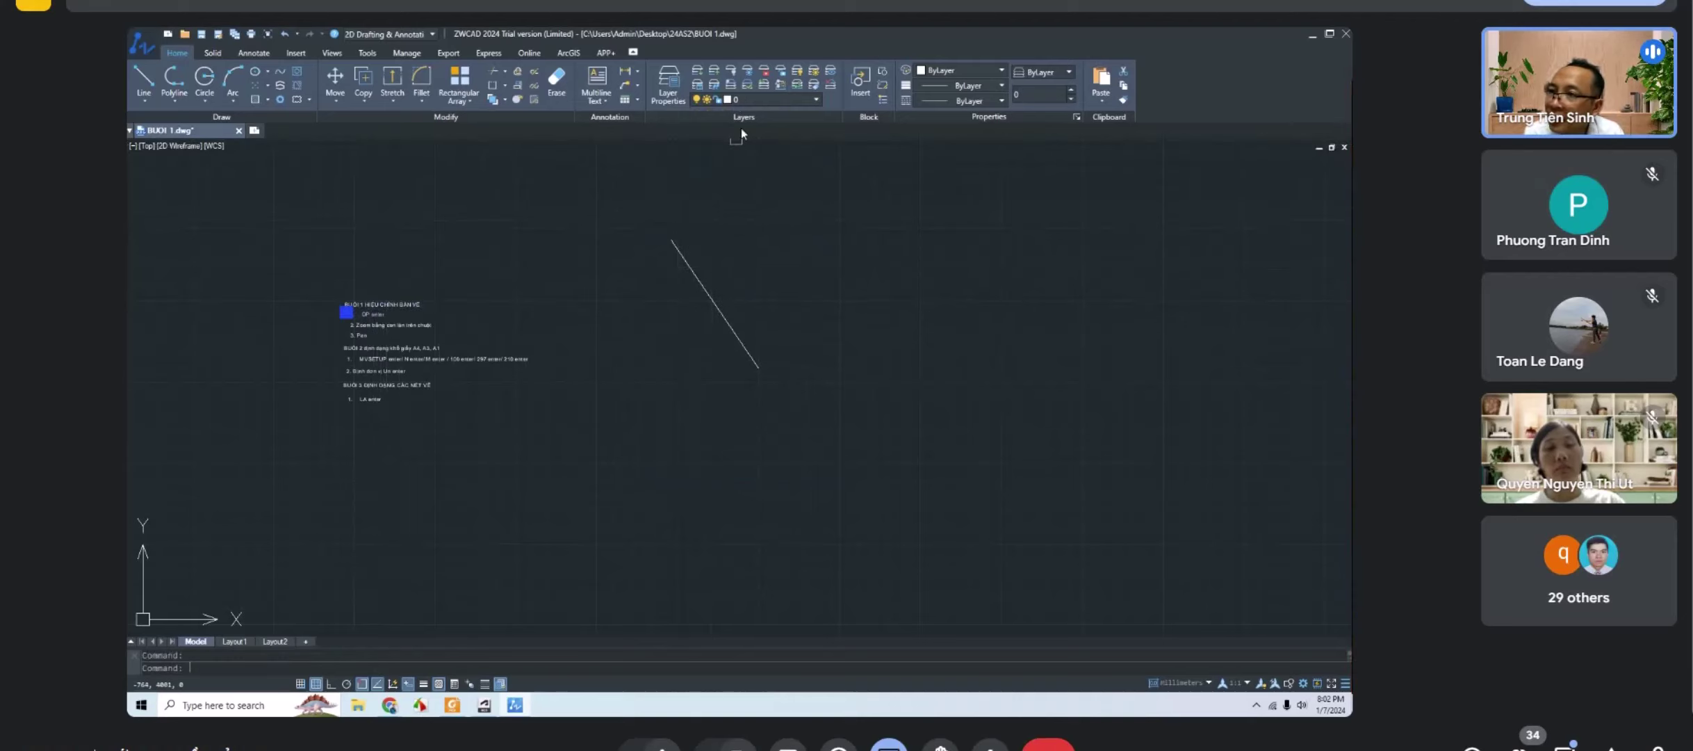
{"action": "key", "text": "Escape"}
{"action": "middle_click_drag", "start_coordinate": [636, 295], "coordinate": [627, 298]}
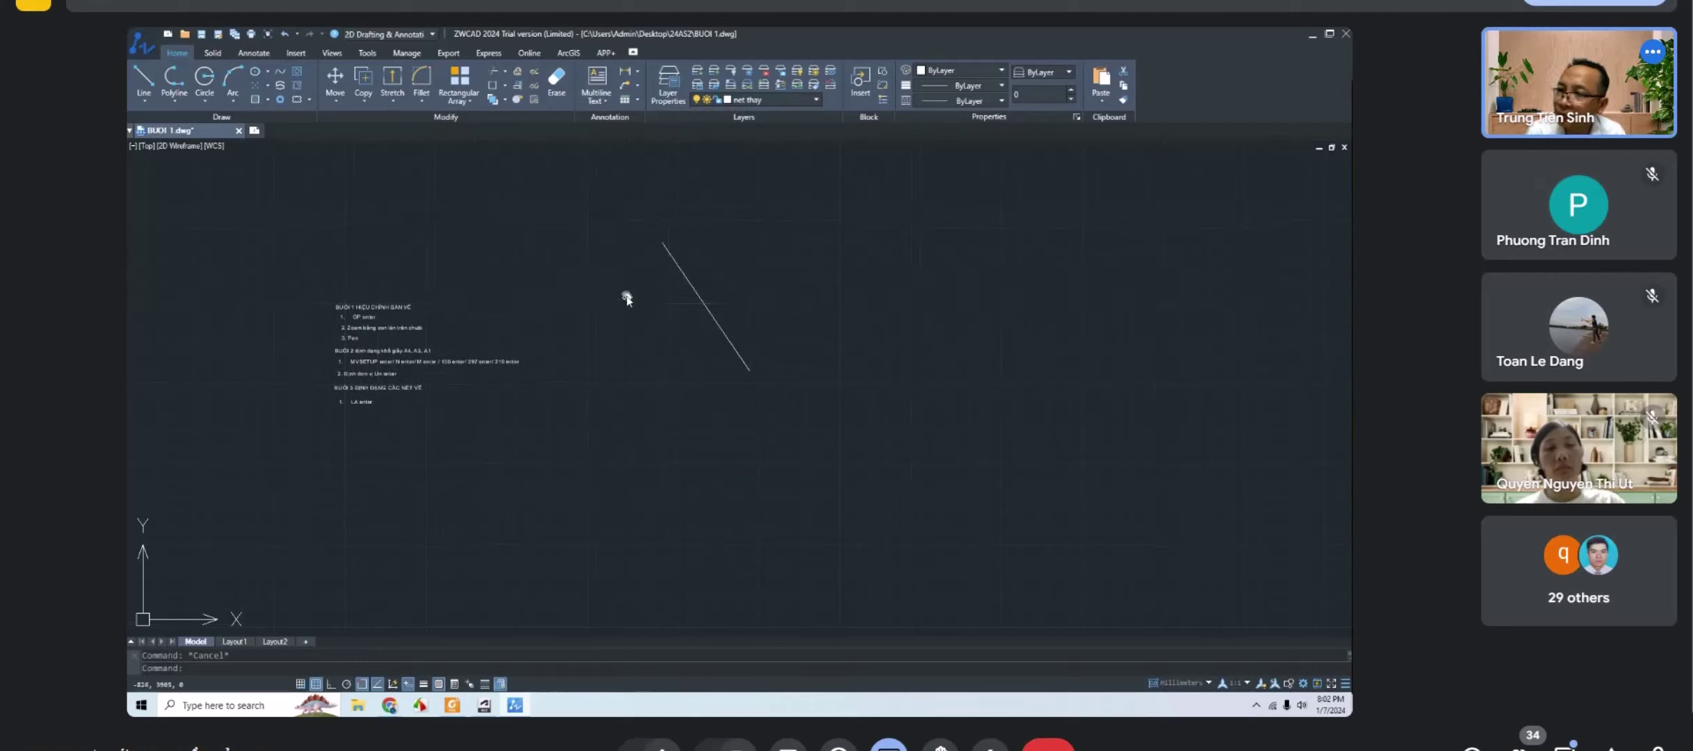
{"action": "left_click", "coordinate": [789, 377]}
{"action": "left_click", "coordinate": [665, 292]}
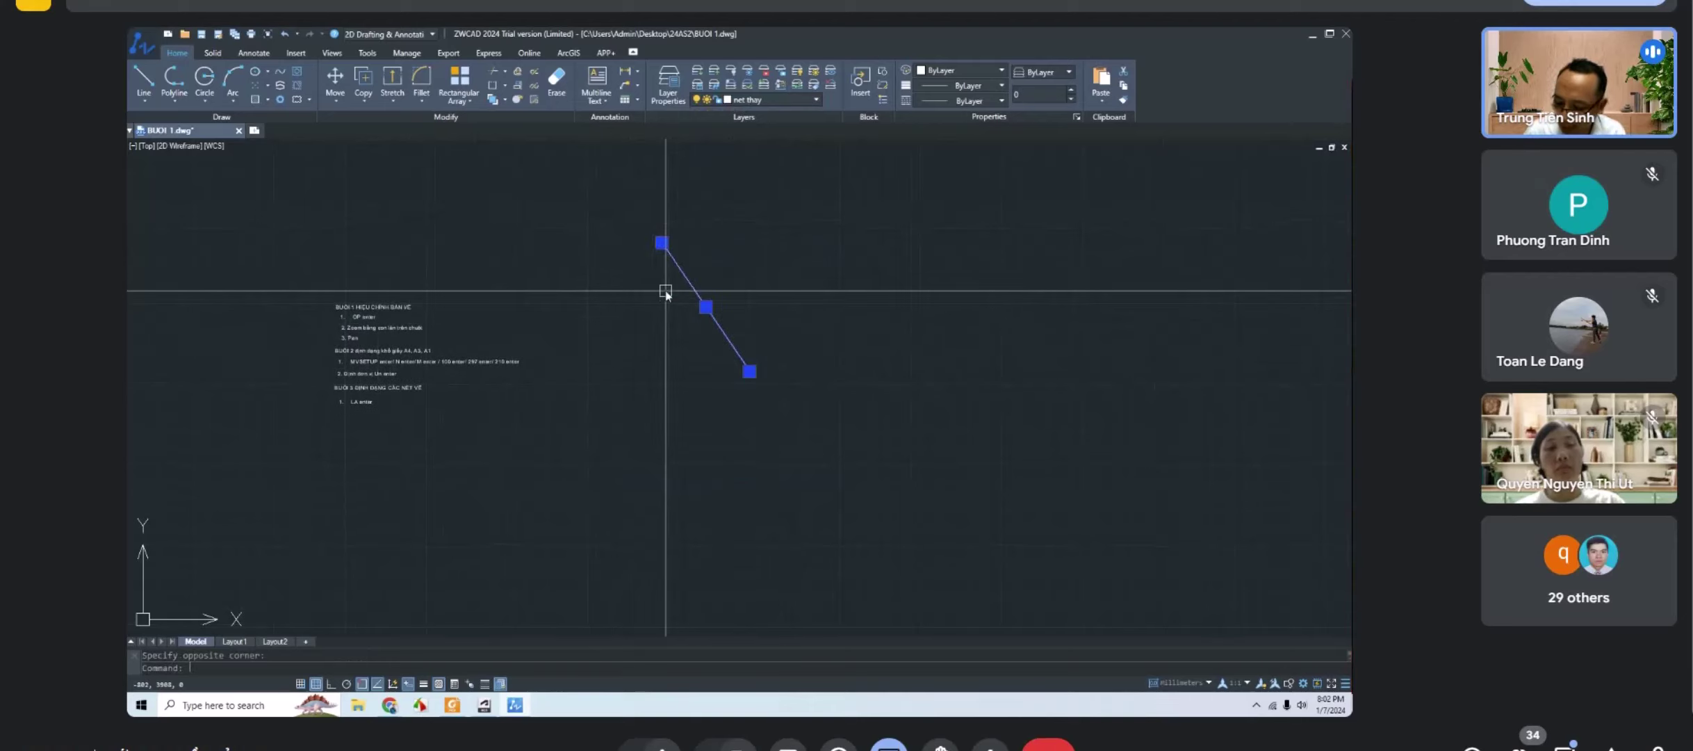
{"action": "key", "text": "Delete"}
Draw three parallel white diagonal lines running to the lower right with LINE.
{"action": "type", "text": "m"}
{"action": "key", "text": "Return"}
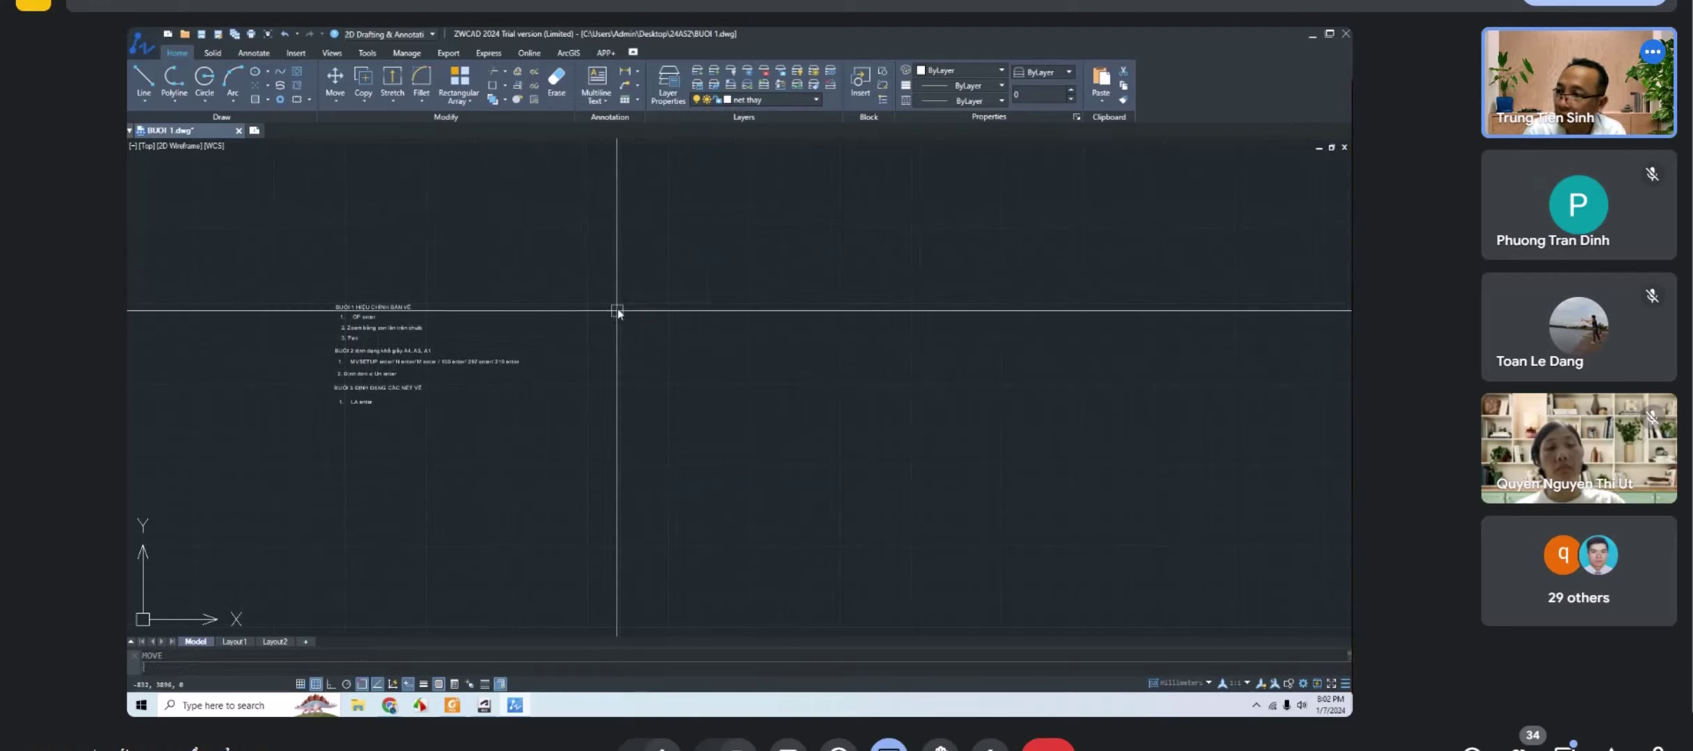
{"action": "type", "text": "l"}
{"action": "key", "text": "Return"}
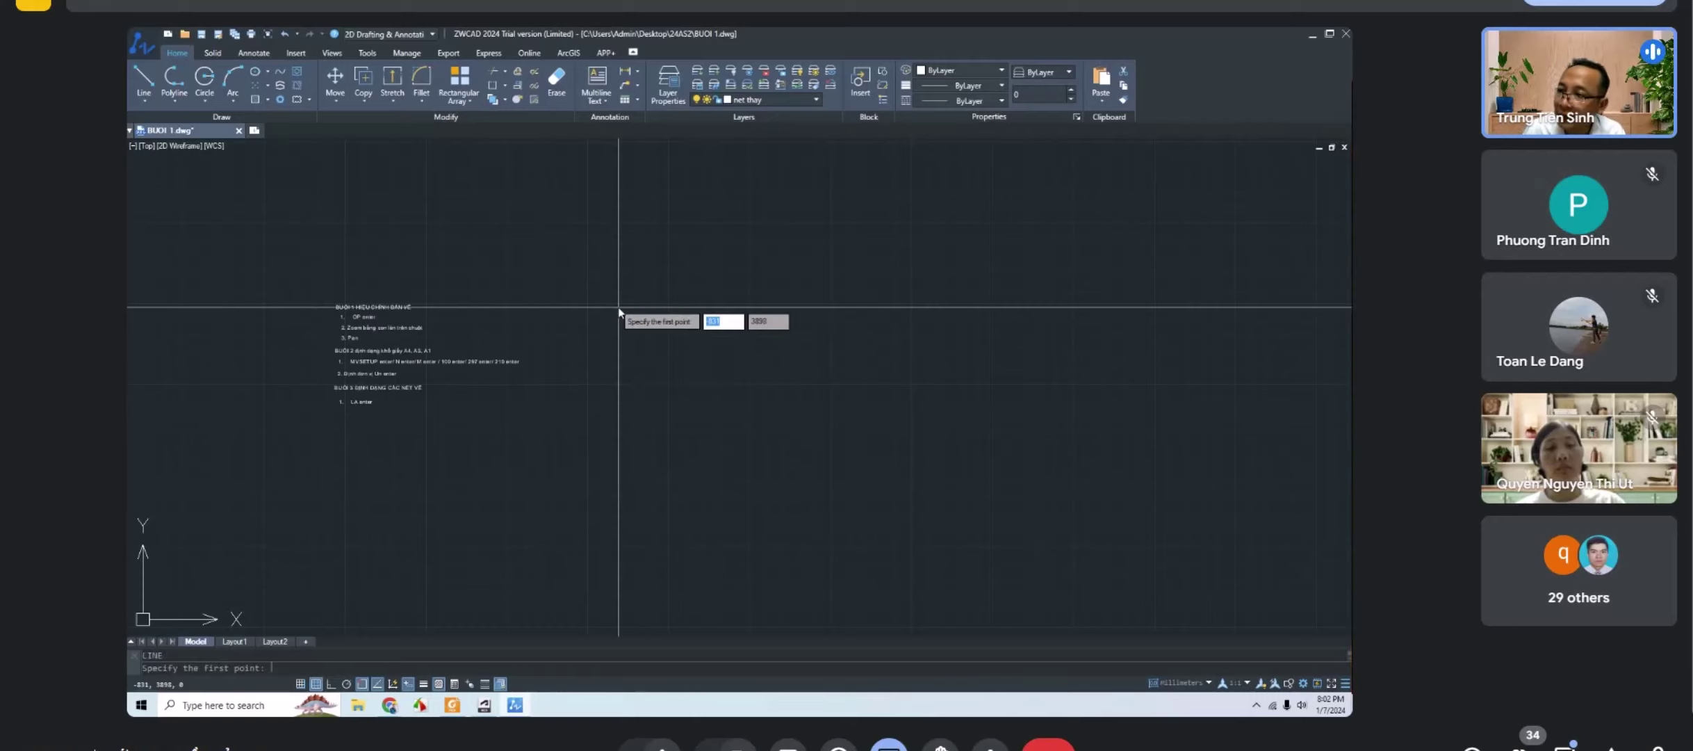
{"action": "left_click", "coordinate": [636, 225]}
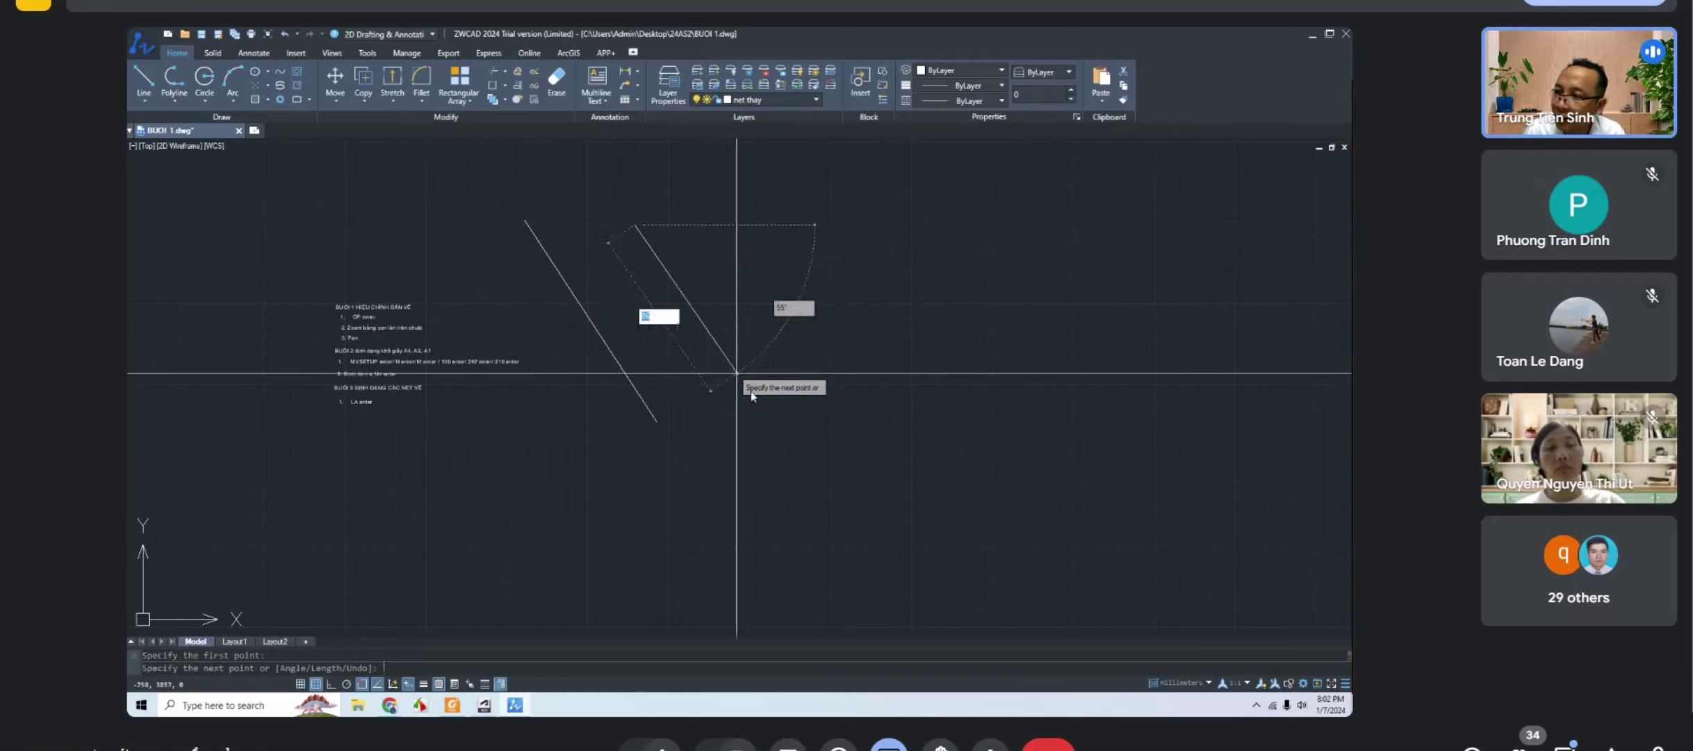
{"action": "left_click", "coordinate": [758, 402]}
{"action": "key", "text": "Return"}
{"action": "left_click", "coordinate": [692, 245]}
{"action": "key", "text": "Escape"}
{"action": "key", "text": "Return"}
{"action": "left_click", "coordinate": [759, 224]}
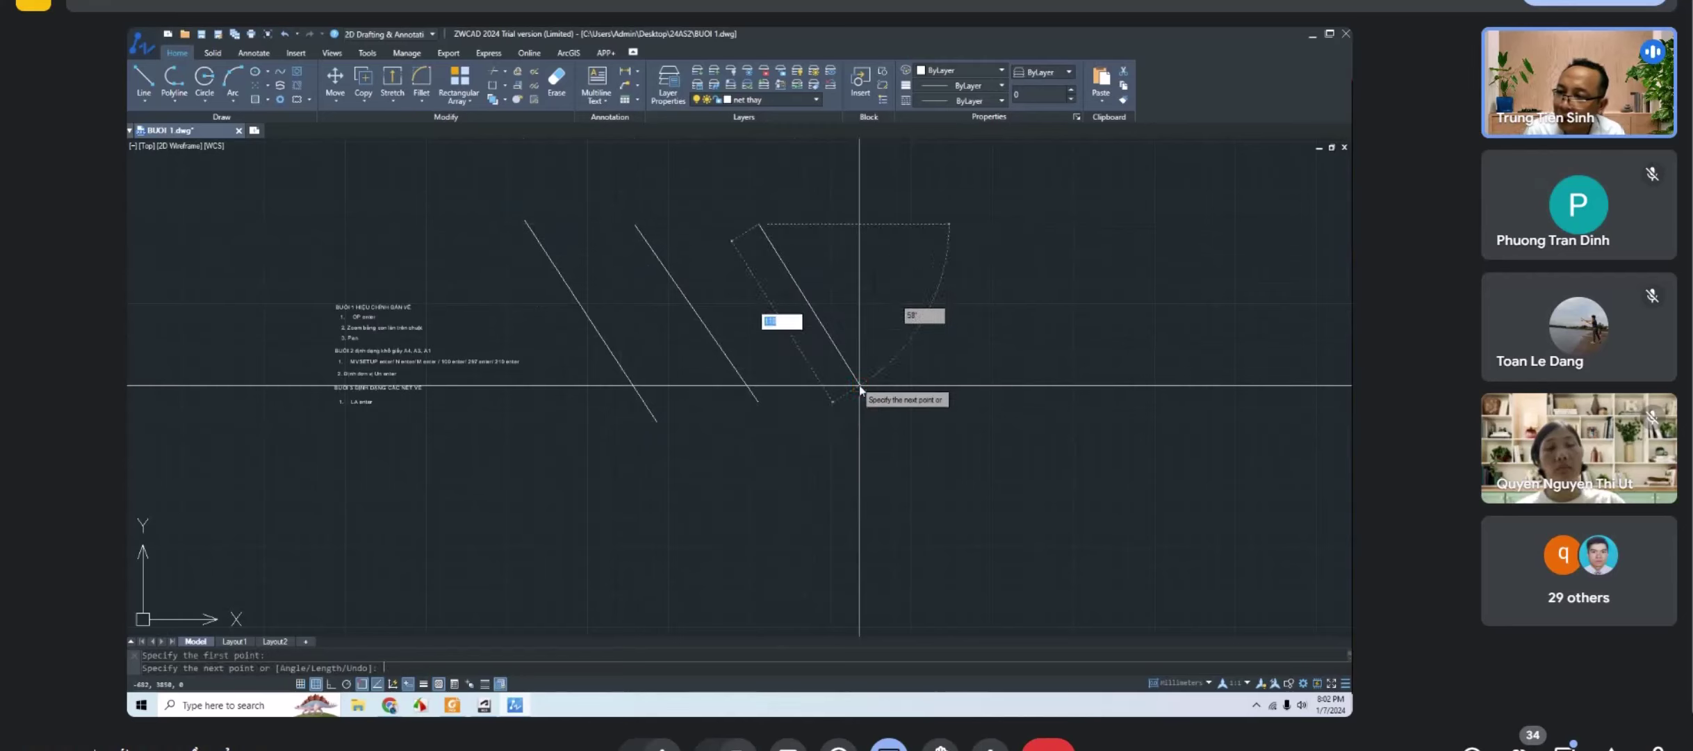
{"action": "left_click", "coordinate": [860, 386]}
{"action": "key", "text": "Return"}
Make net tam the current layer.
{"action": "left_click_drag", "start_coordinate": [949, 360], "coordinate": [925, 291]}
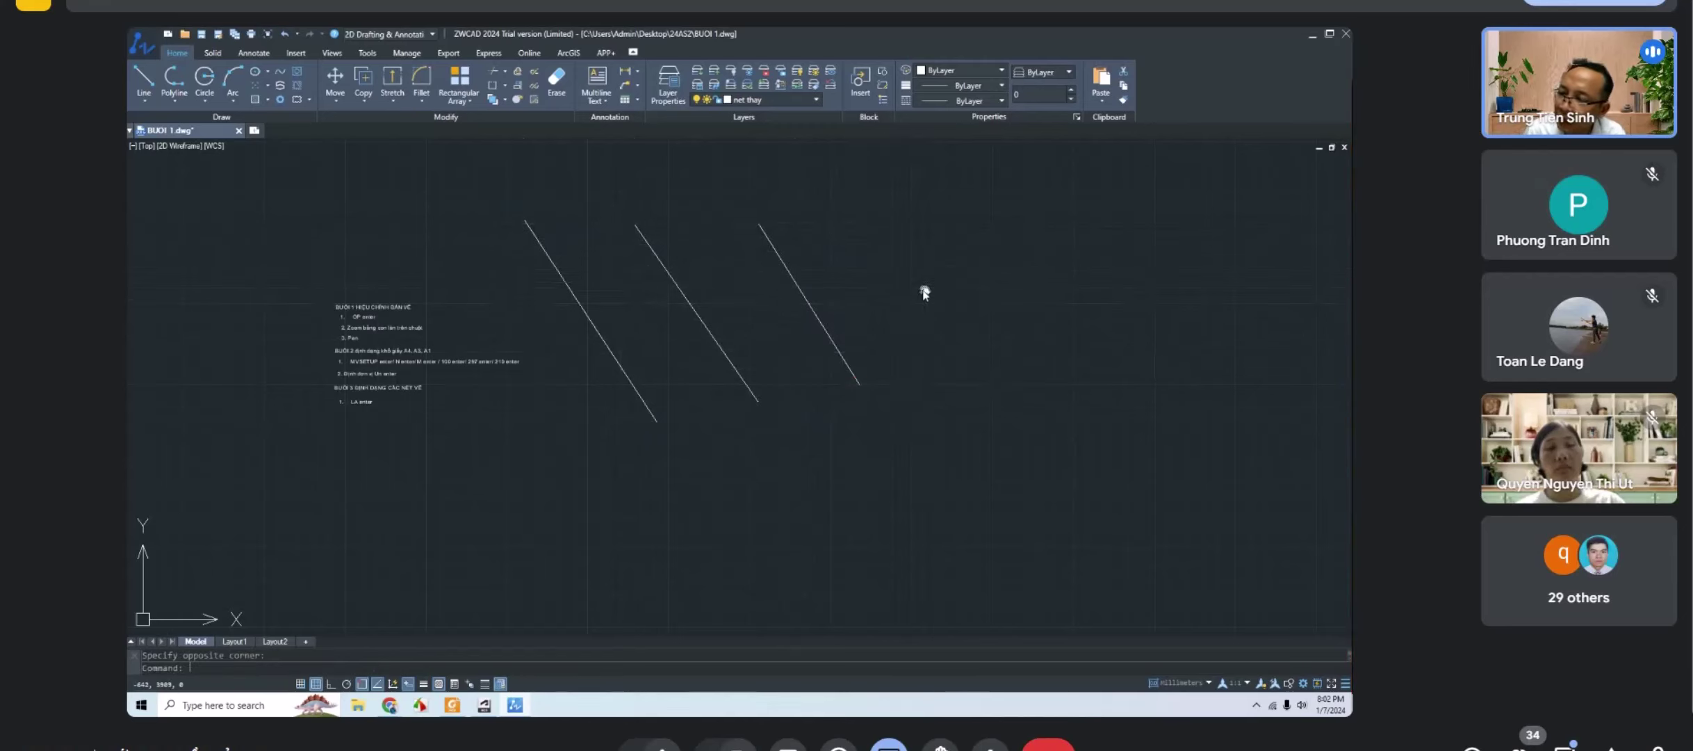
{"action": "middle_click_drag", "start_coordinate": [925, 292], "coordinate": [893, 340]}
{"action": "key", "text": "Escape"}
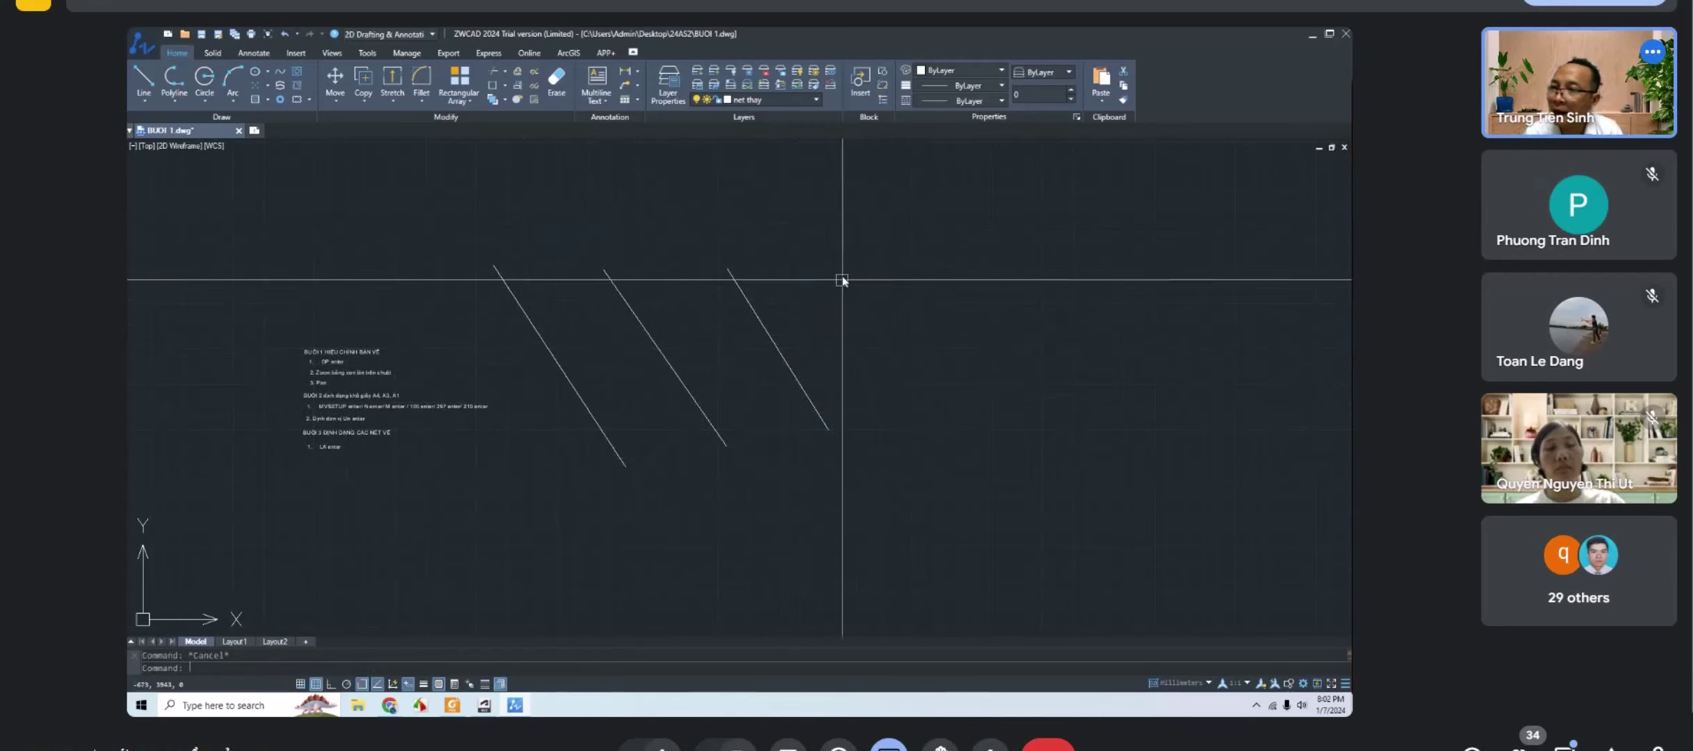
{"action": "left_click", "coordinate": [772, 99]}
{"action": "left_click", "coordinate": [753, 154]}
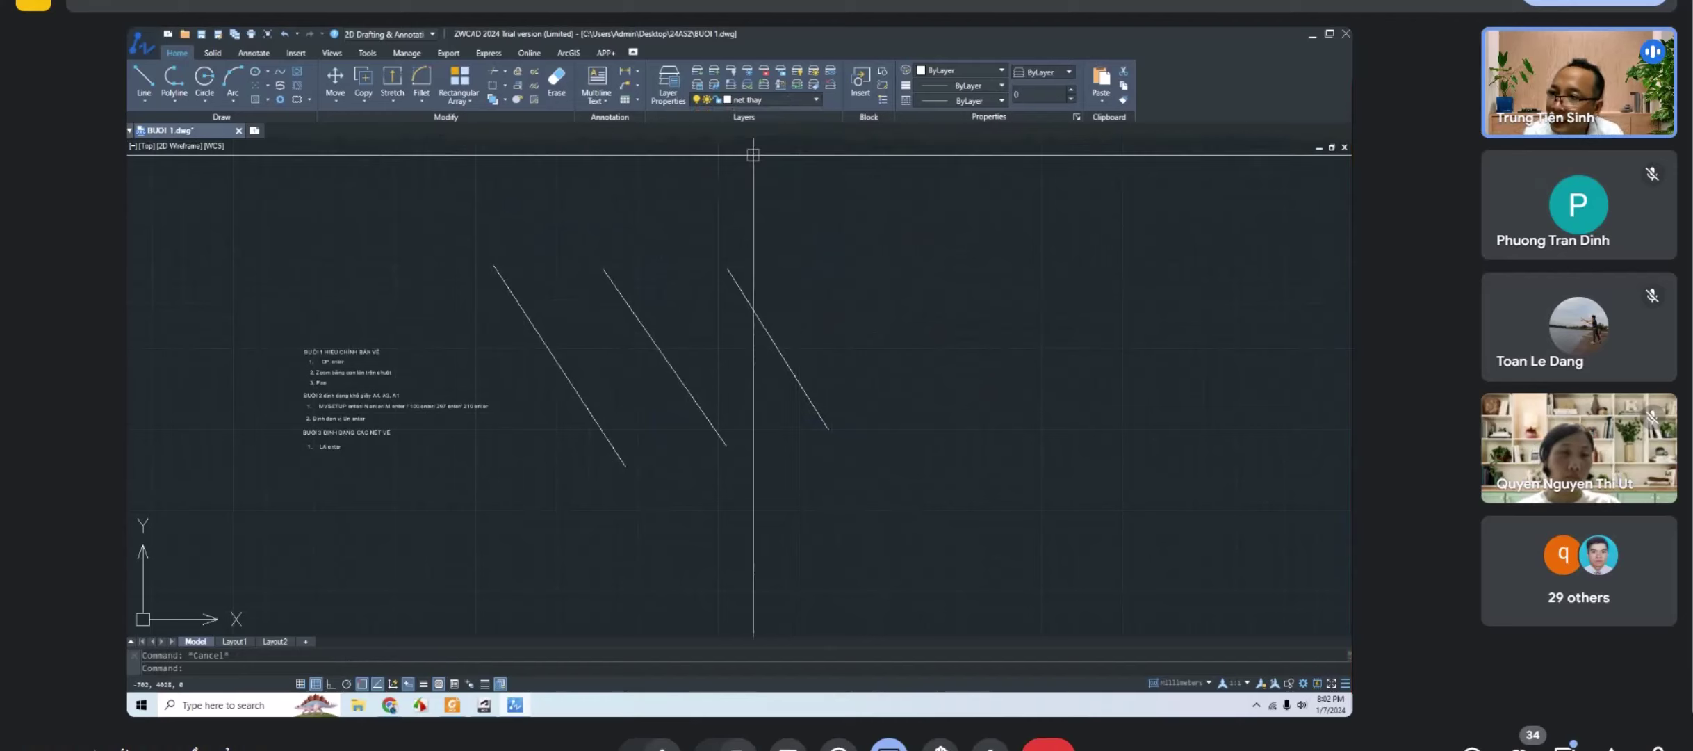
{"action": "key", "text": "l"}
{"action": "key", "text": "Return"}
Draw a magenta dash-dot zigzag across the three white diagonals.
{"action": "left_click", "coordinate": [829, 429]}
{"action": "left_click", "coordinate": [859, 256]}
{"action": "left_click", "coordinate": [571, 416]}
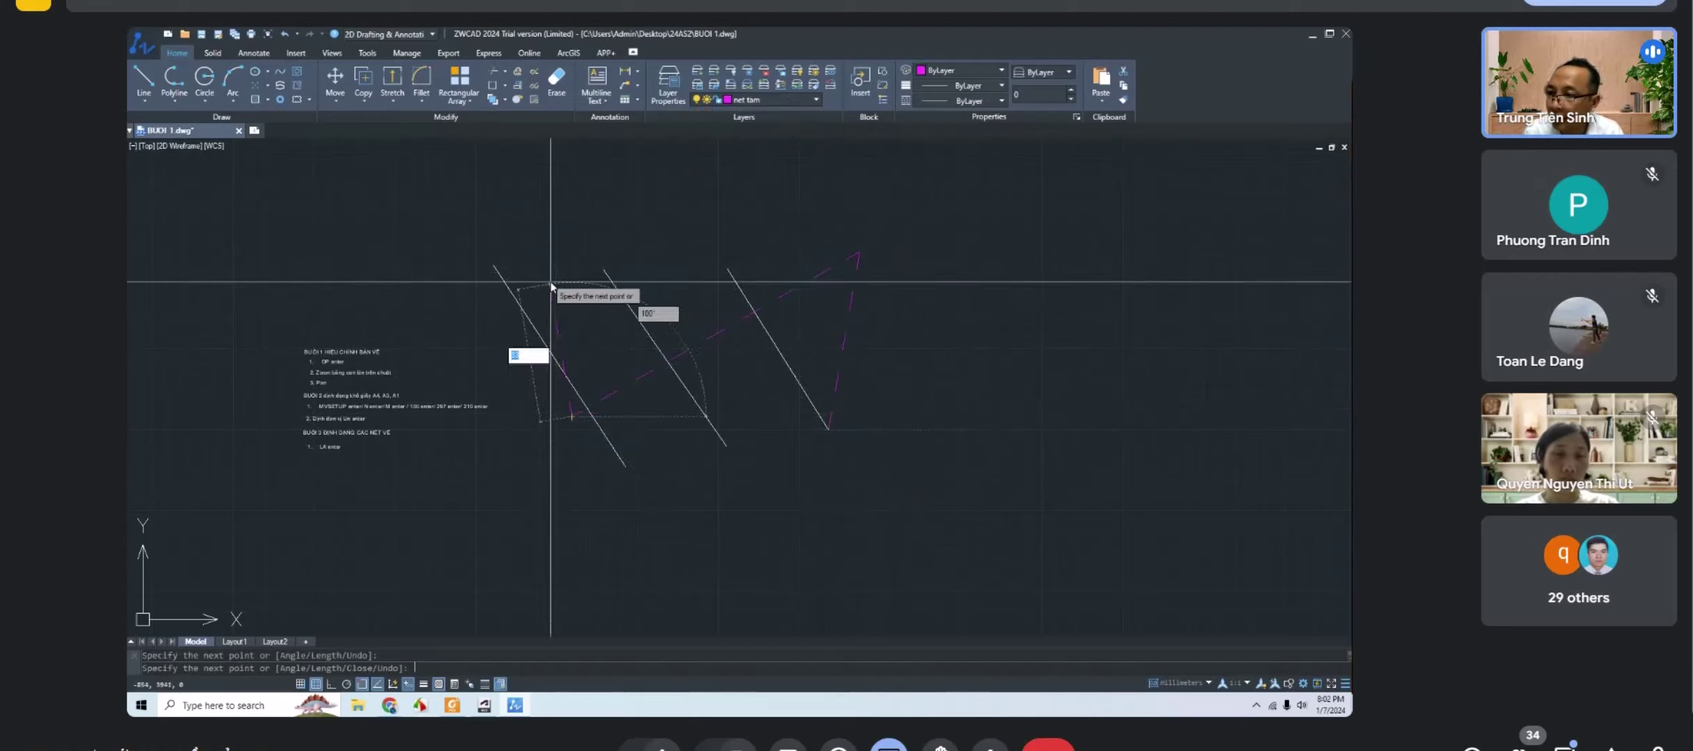
{"action": "left_click", "coordinate": [551, 281]}
{"action": "left_click", "coordinate": [653, 282]}
{"action": "left_click", "coordinate": [765, 432]}
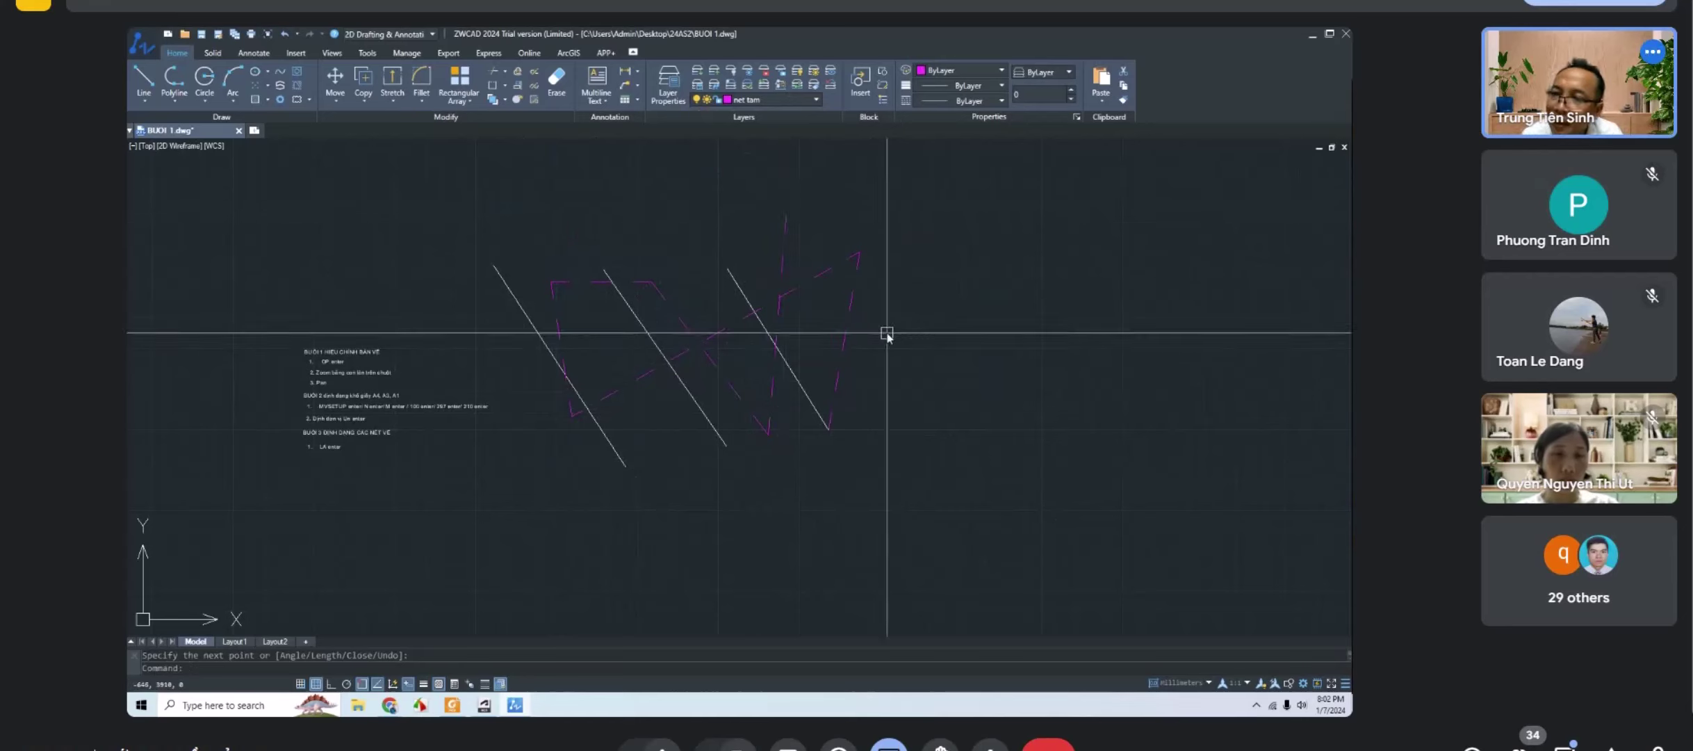
Inspect each dashed zigzag segment by selecting it, then clear the selection.
{"action": "middle_click_drag", "start_coordinate": [723, 299], "coordinate": [712, 308]}
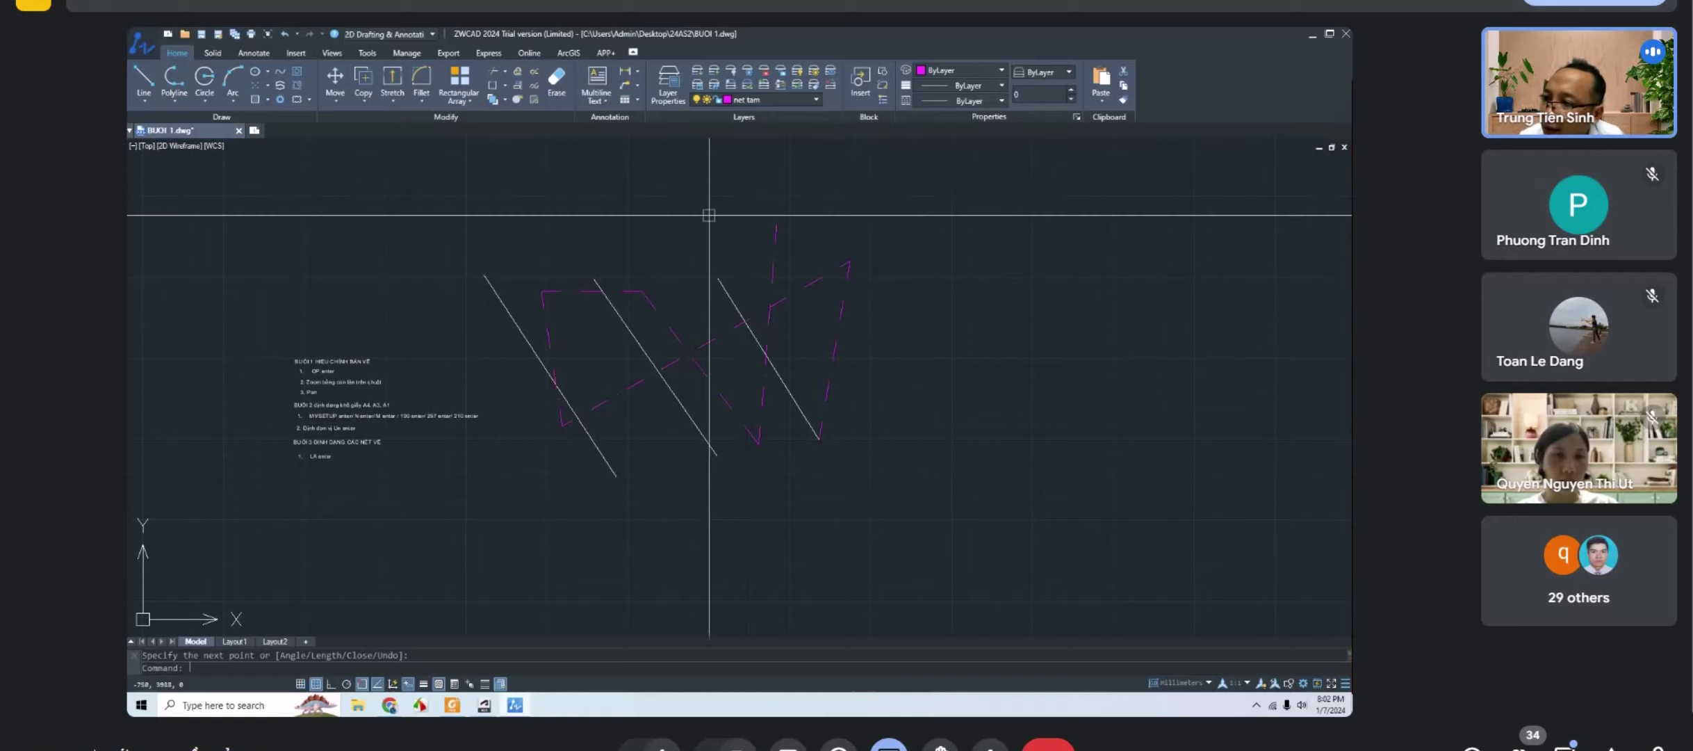
{"action": "left_click", "coordinate": [578, 292]}
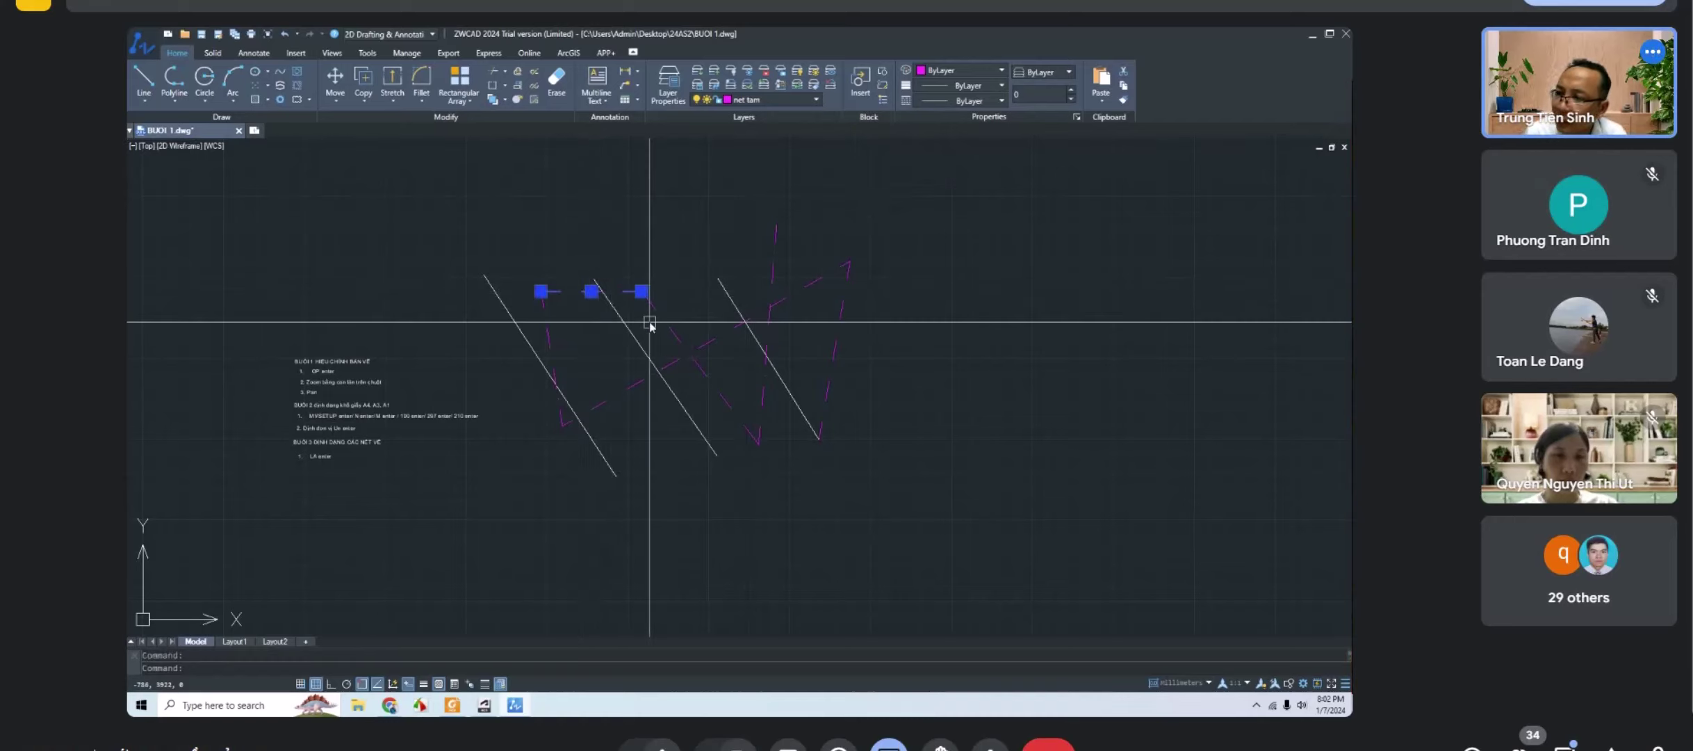
{"action": "key", "text": "Escape"}
{"action": "left_click", "coordinate": [770, 278]}
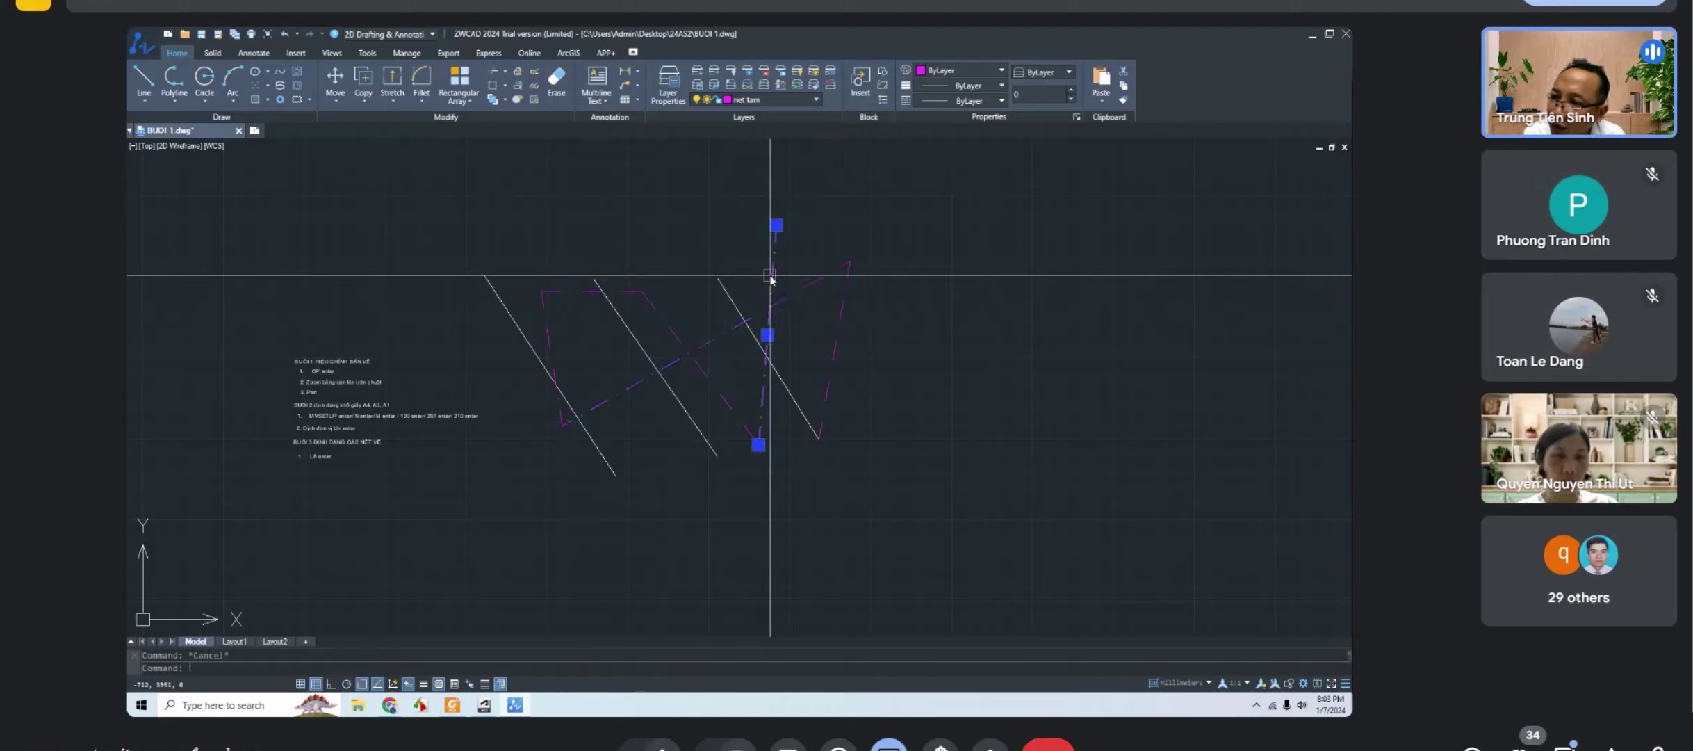
{"action": "key", "text": "Escape"}
{"action": "left_click", "coordinate": [838, 271]}
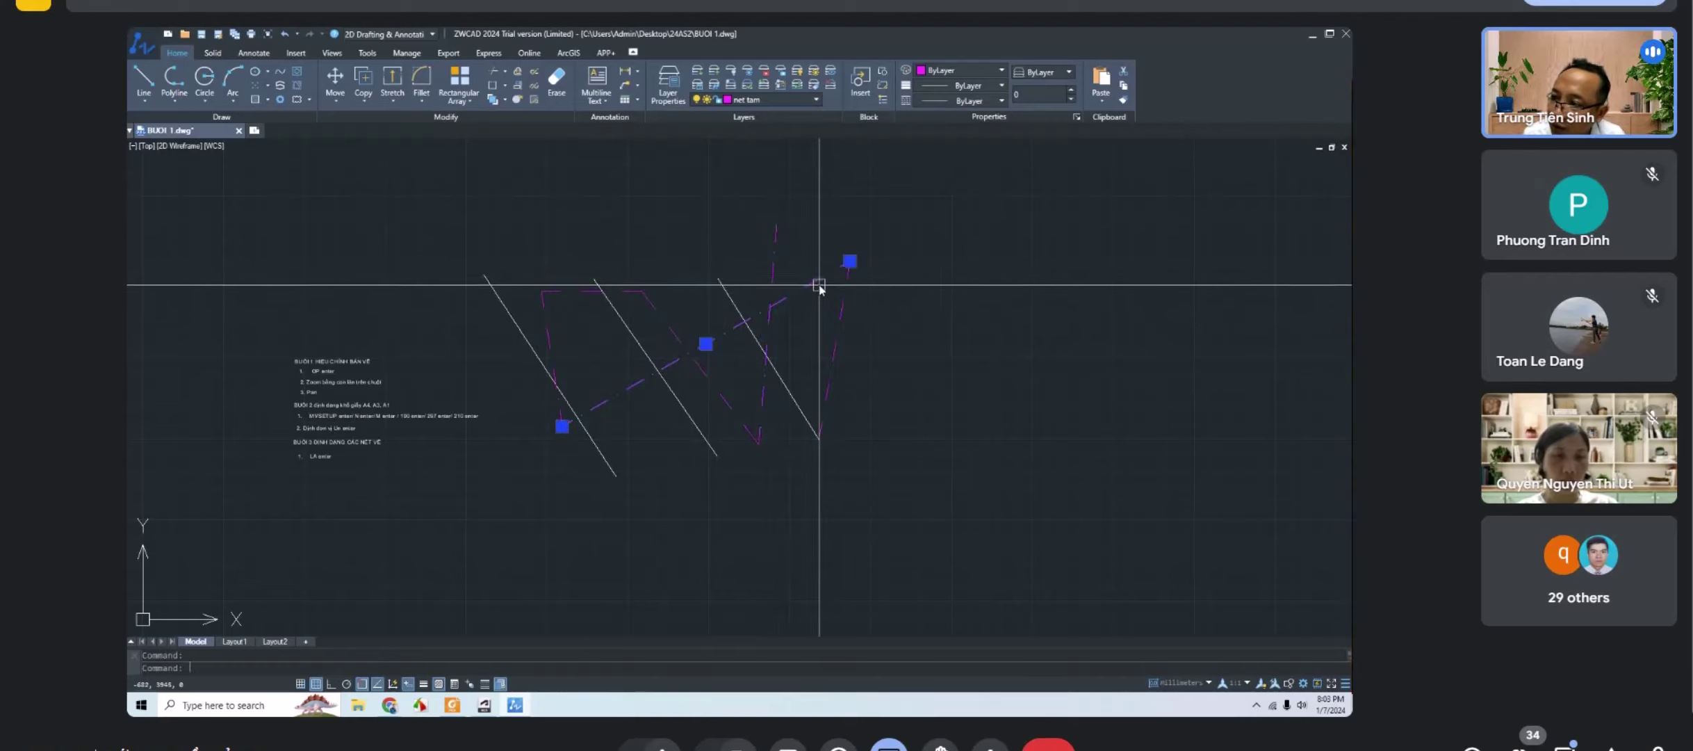
{"action": "key", "text": "Escape"}
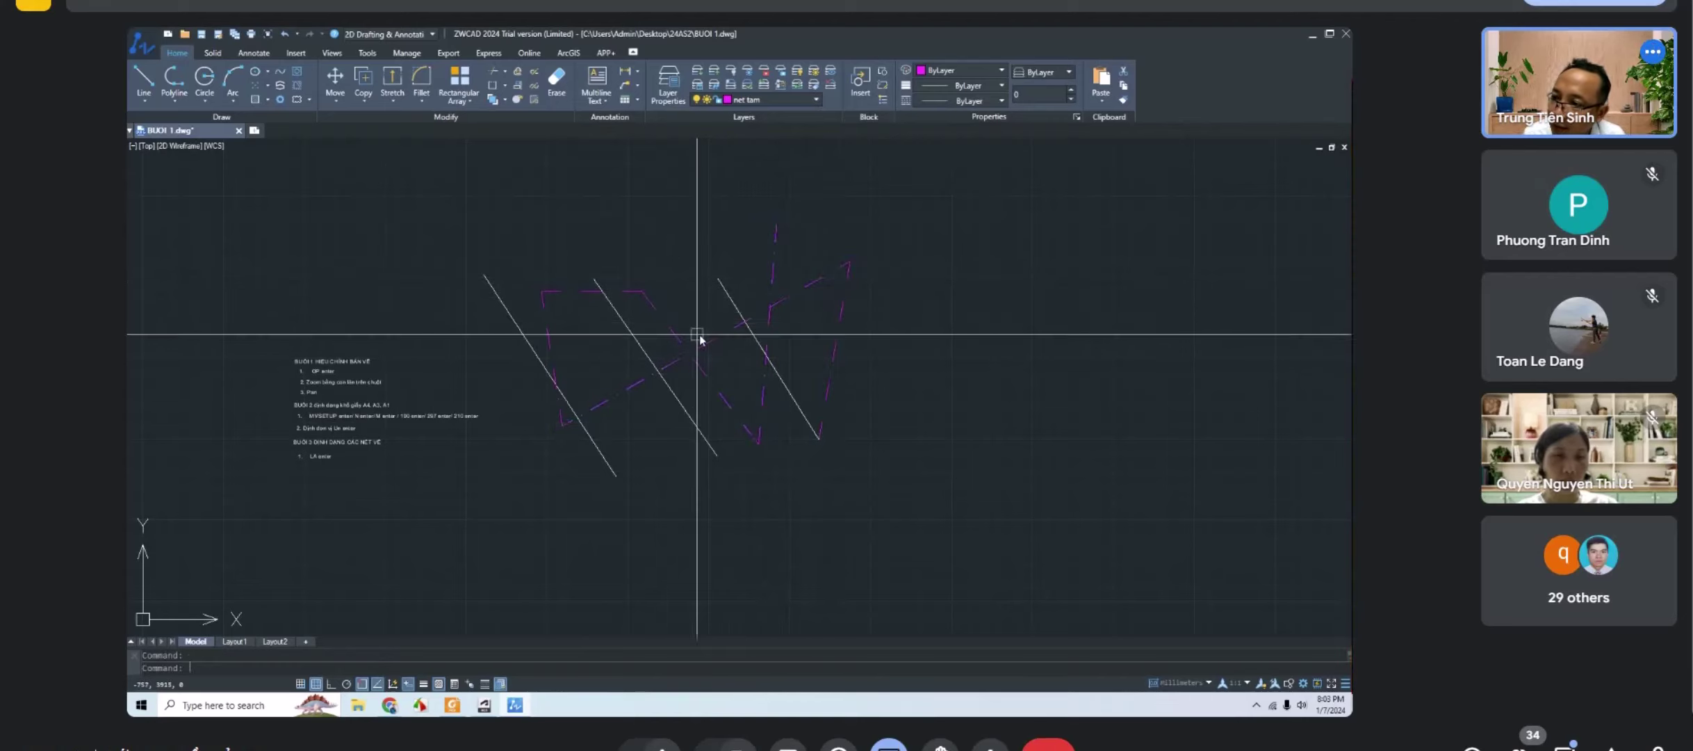
{"action": "left_click", "coordinate": [684, 355]}
{"action": "key", "text": "Escape"}
{"action": "left_click", "coordinate": [549, 325]}
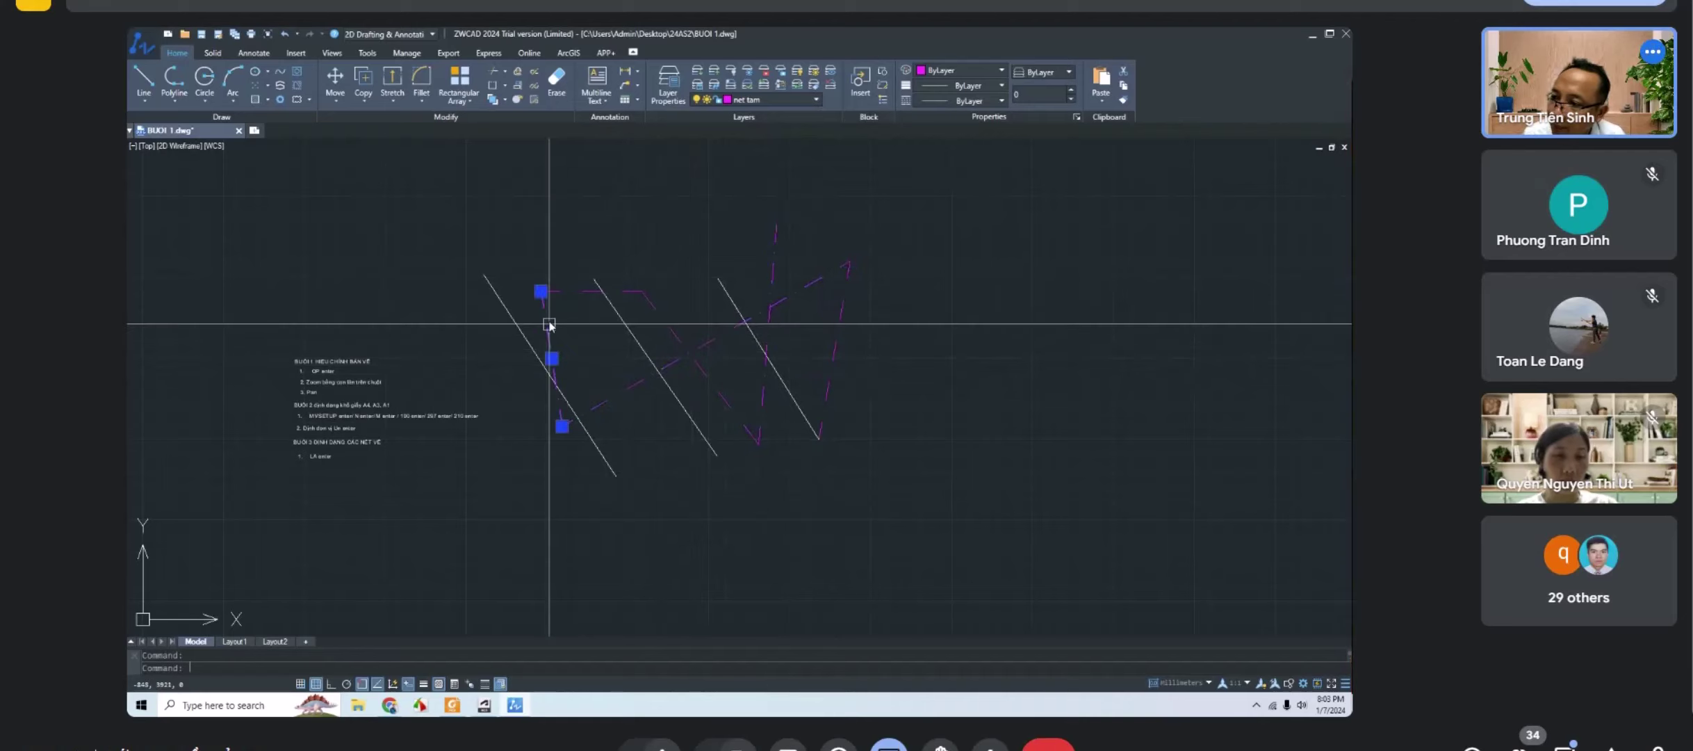
{"action": "left_click", "coordinate": [597, 292]}
{"action": "key", "text": "Escape"}
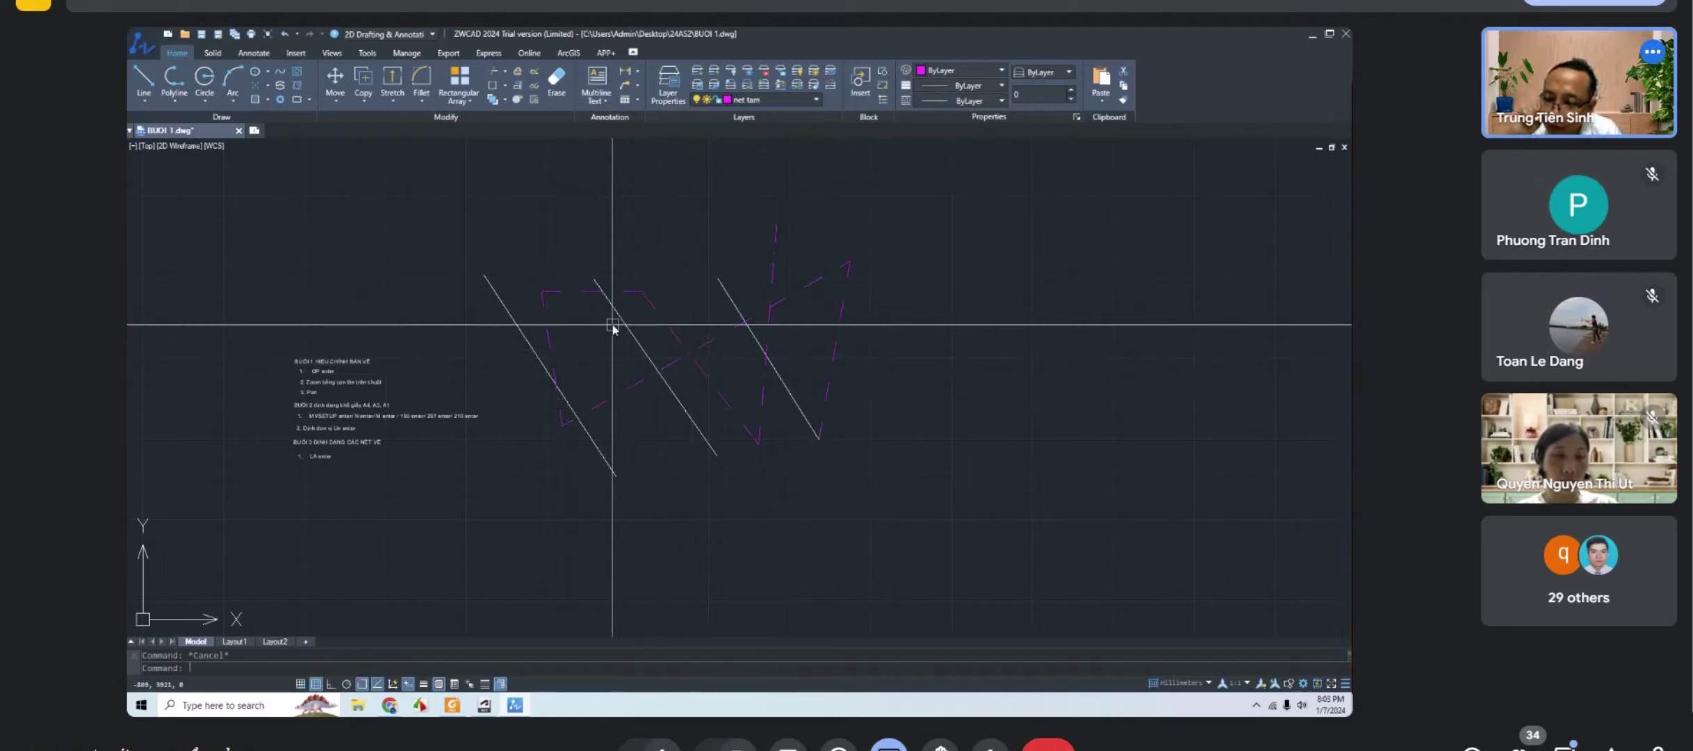
{"action": "left_click", "coordinate": [684, 344]}
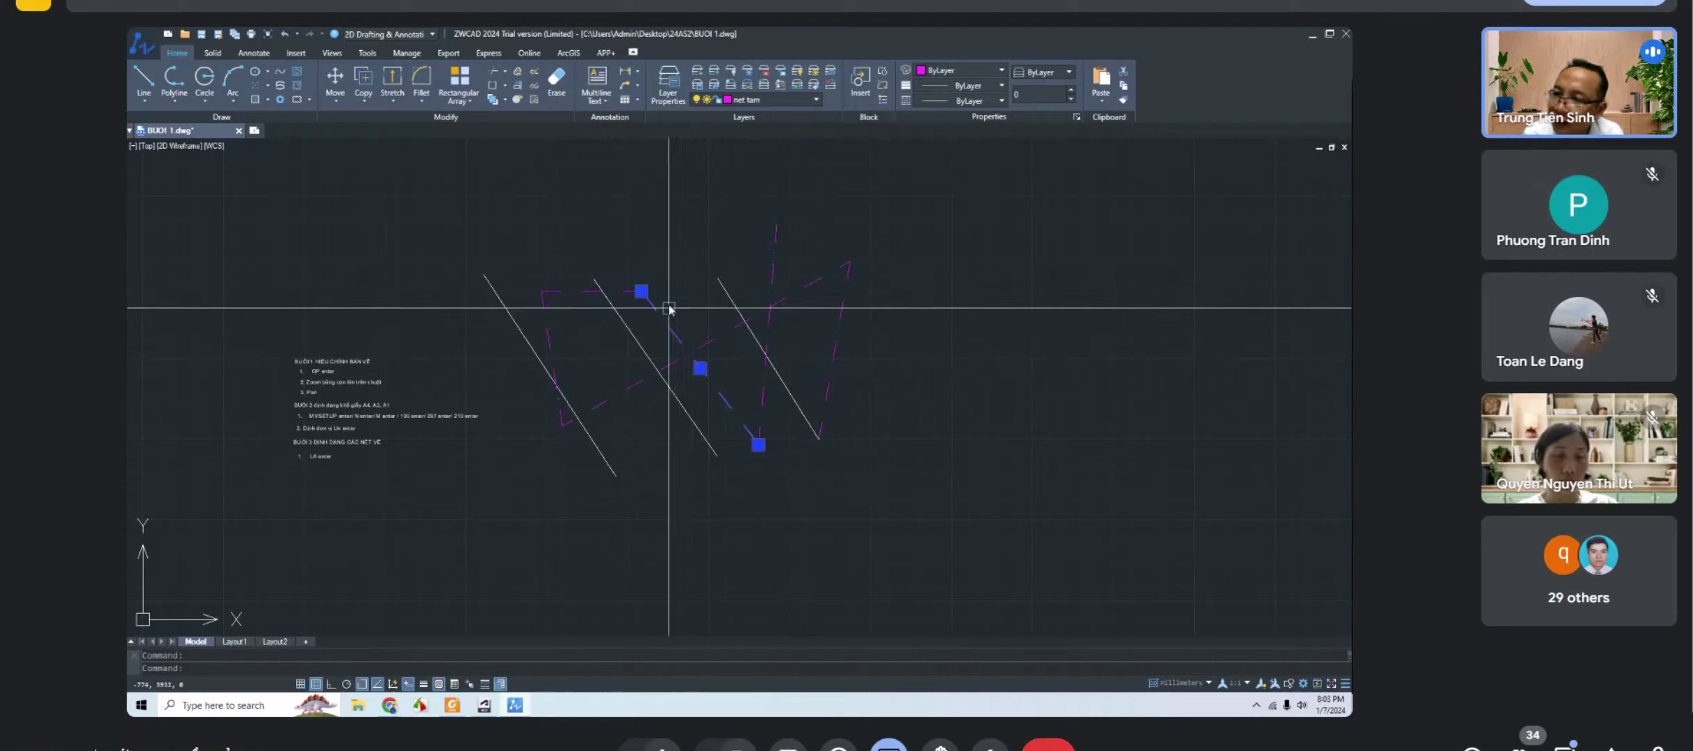
{"action": "key", "text": "Escape"}
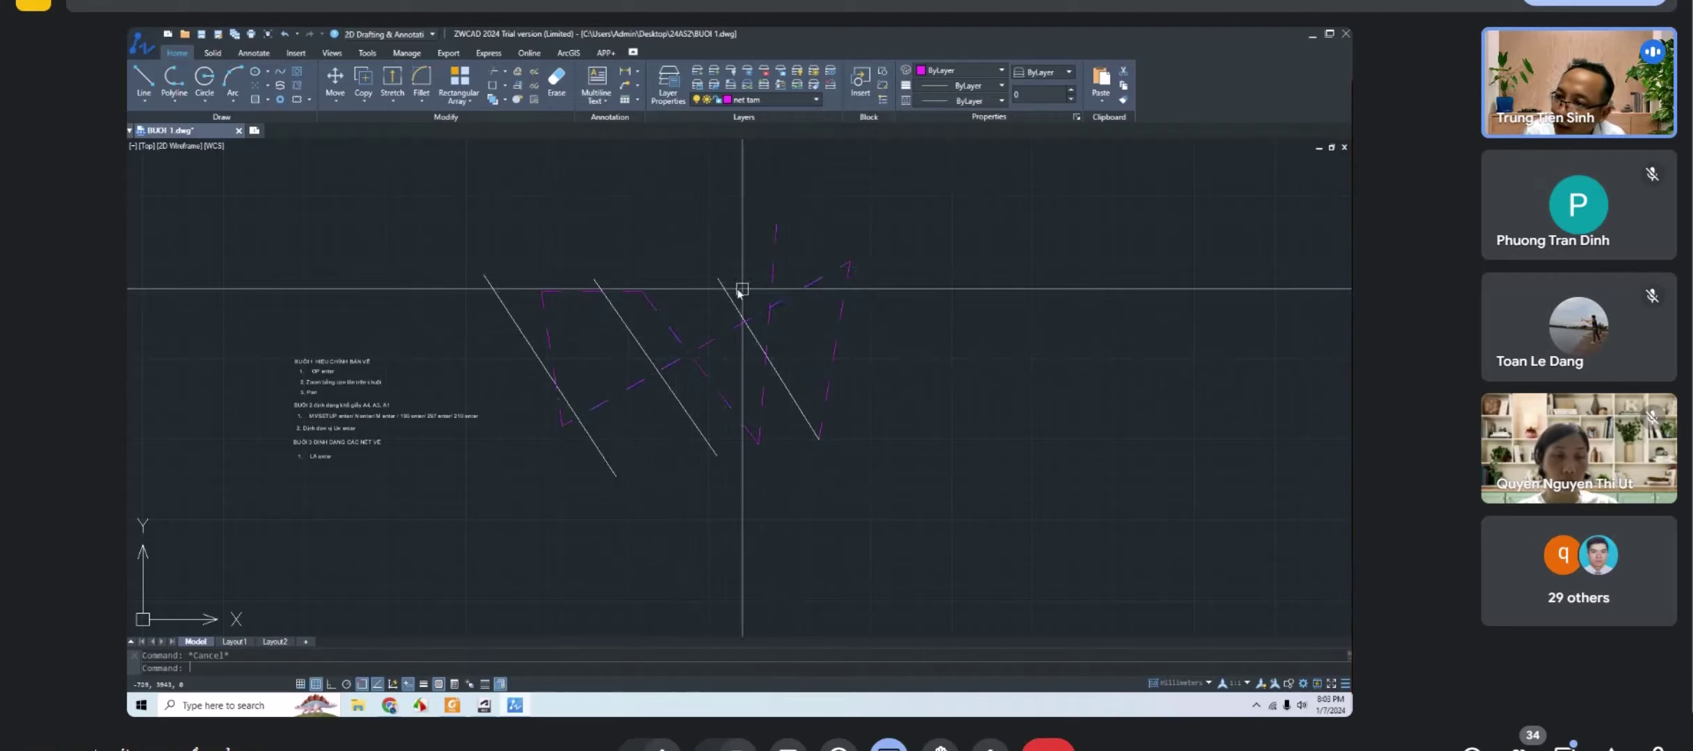
Copy the '1. LA enter' note directly beneath itself and open the copy for editing.
{"action": "scroll", "coordinate": [556, 389], "scroll_direction": "up", "scroll_amount": 3}
{"action": "scroll", "coordinate": [485, 403], "scroll_direction": "up", "scroll_amount": 2}
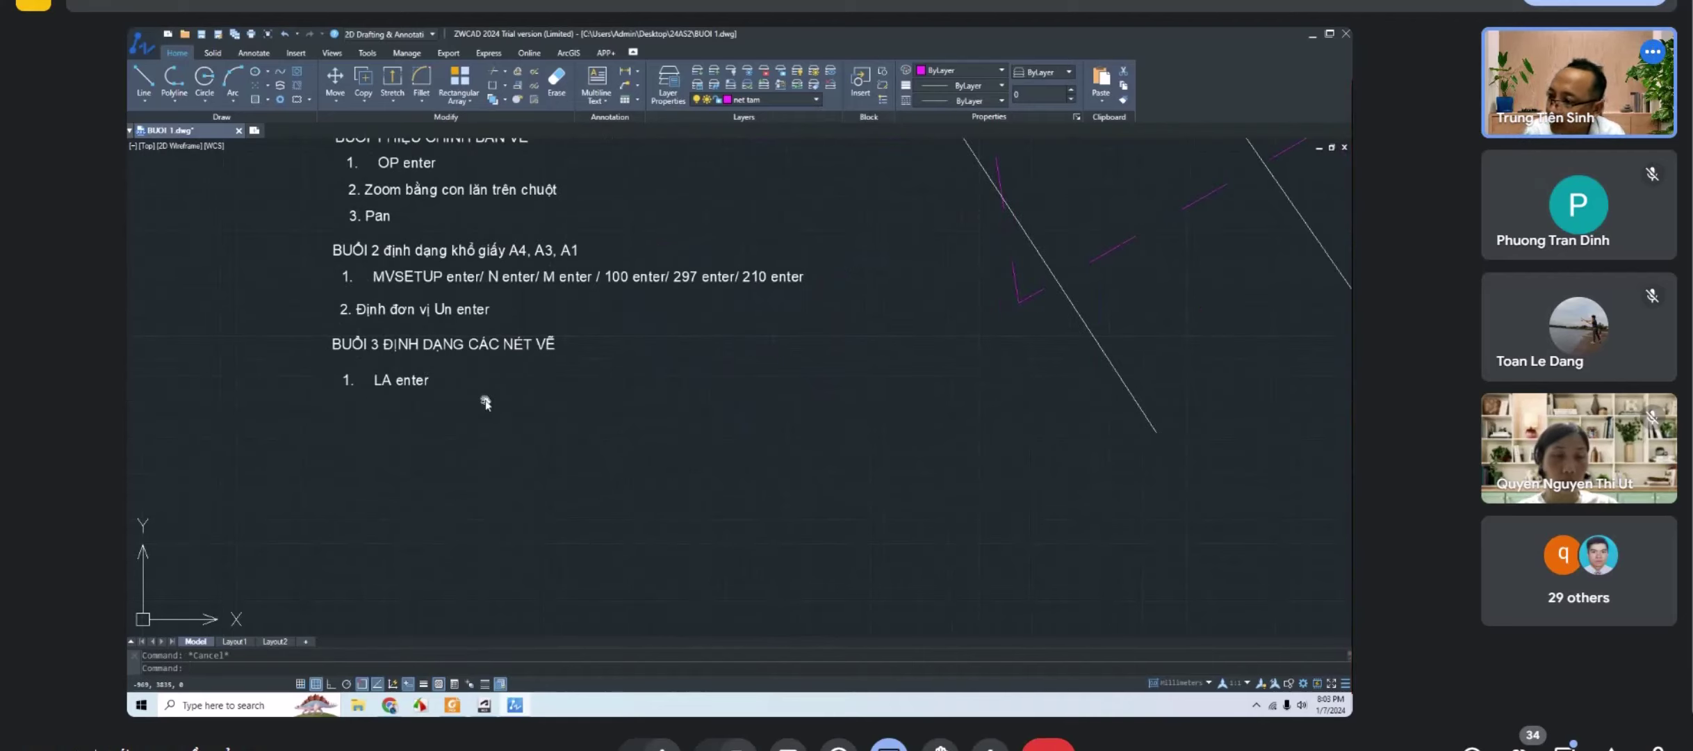
{"action": "type", "text": "Co"}
{"action": "key", "text": "Return"}
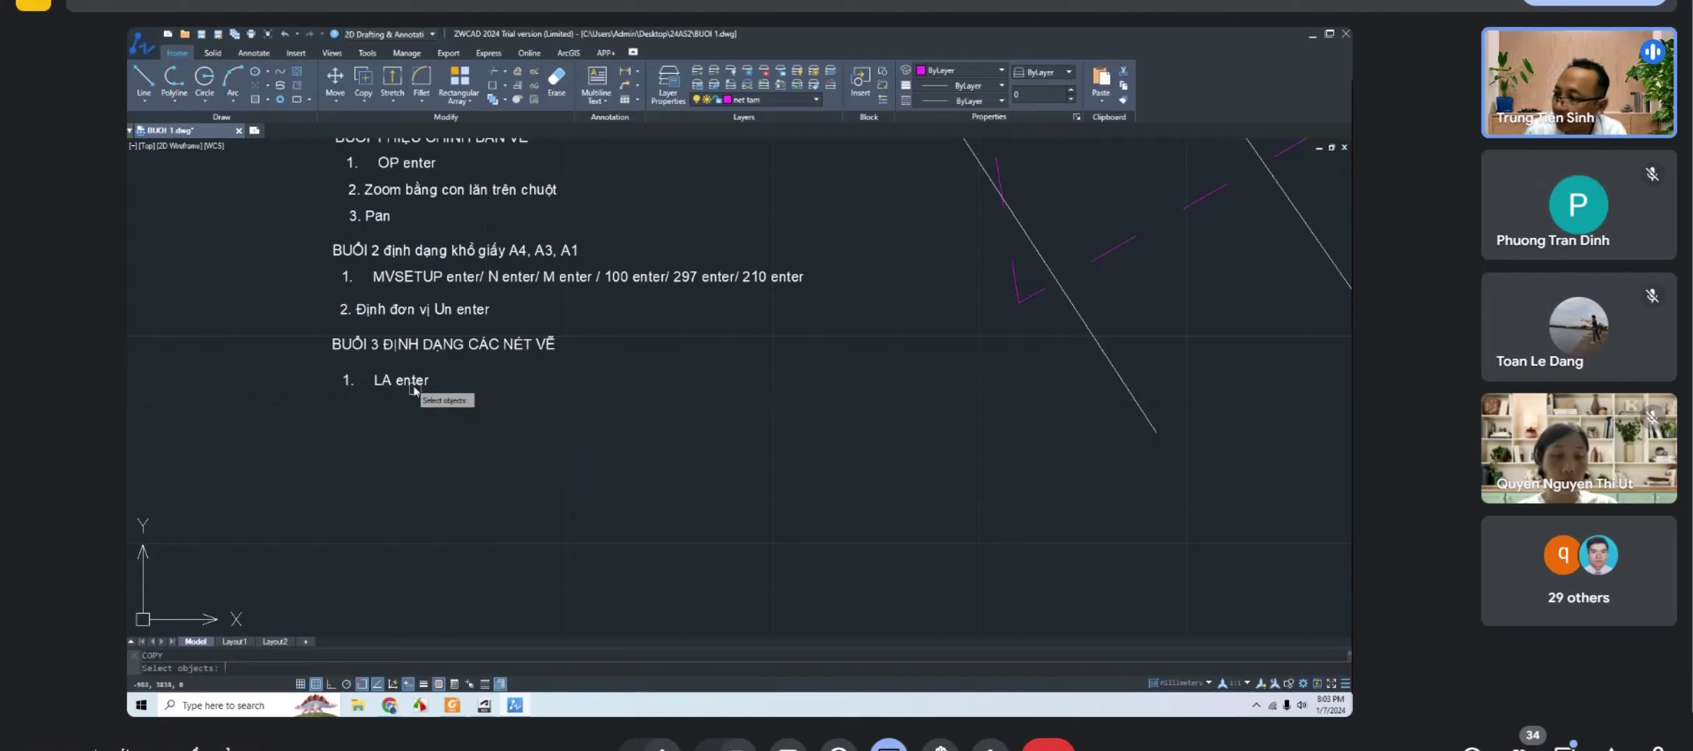
{"action": "left_click", "coordinate": [410, 380]}
{"action": "key", "text": "Return"}
{"action": "left_click", "coordinate": [490, 420]}
{"action": "key", "text": "Escape"}
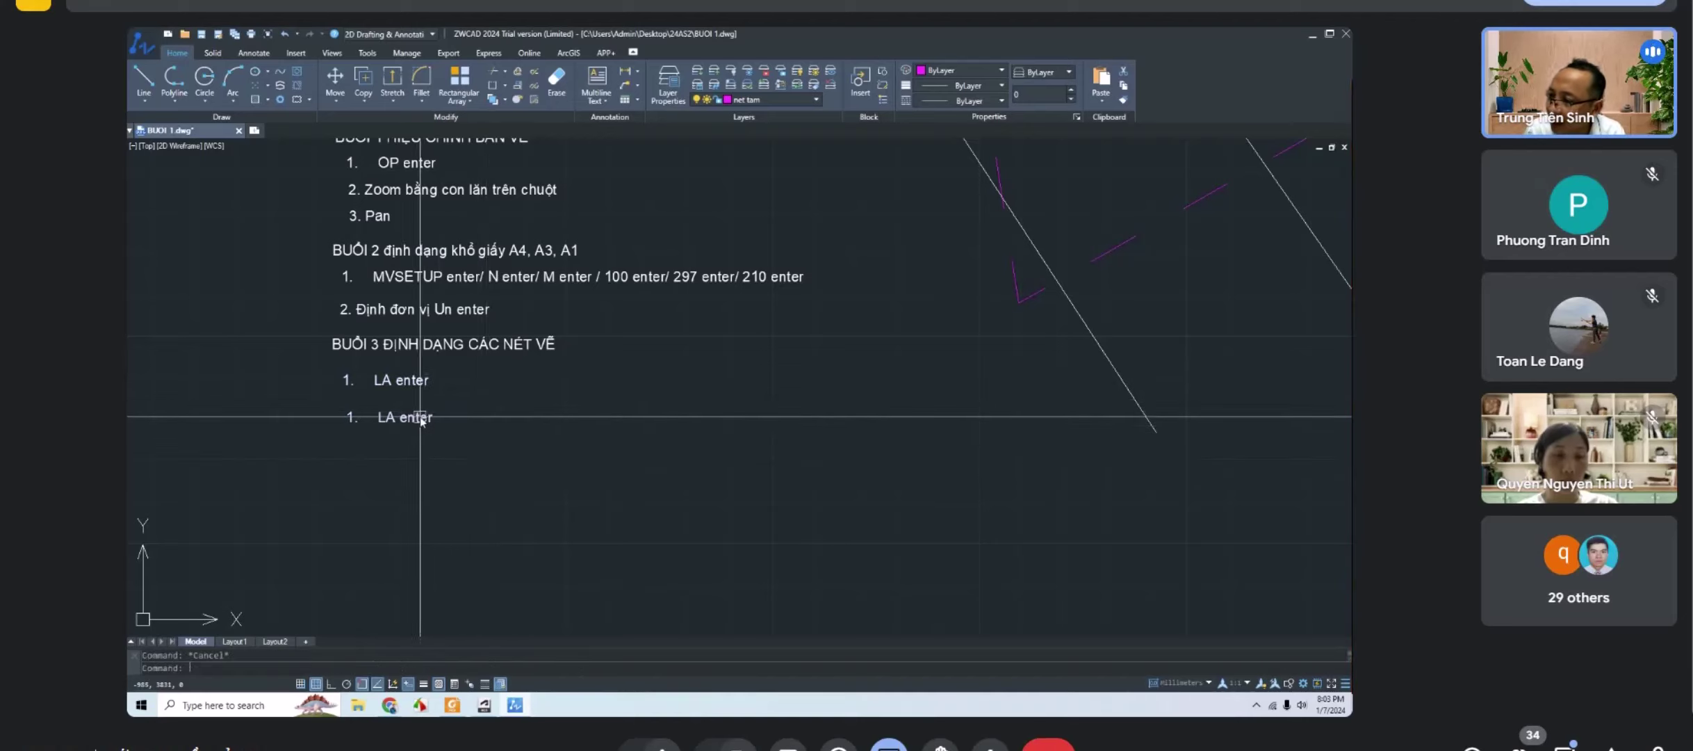
{"action": "double_click", "coordinate": [433, 421]}
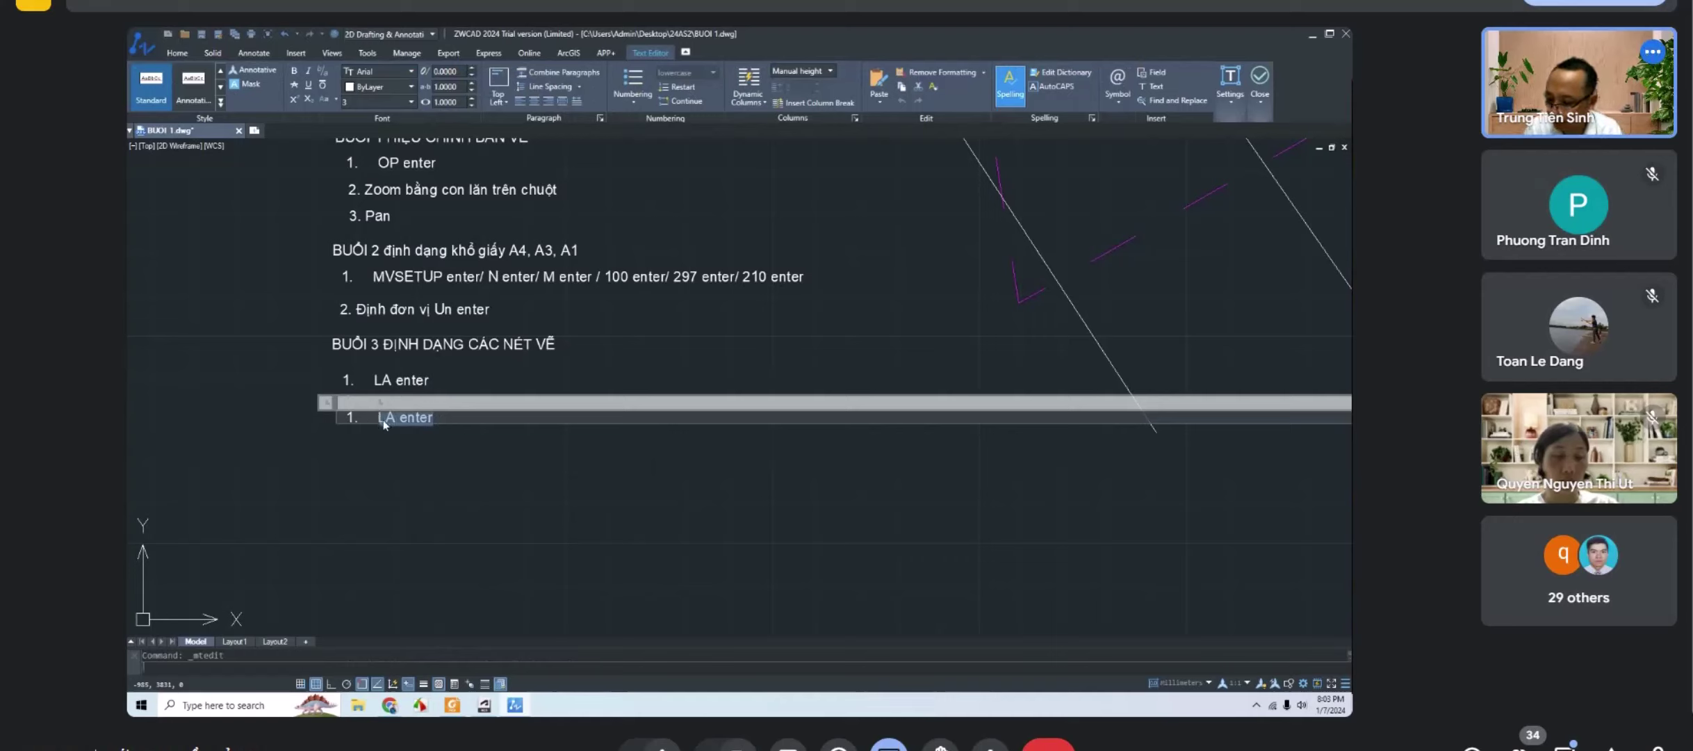
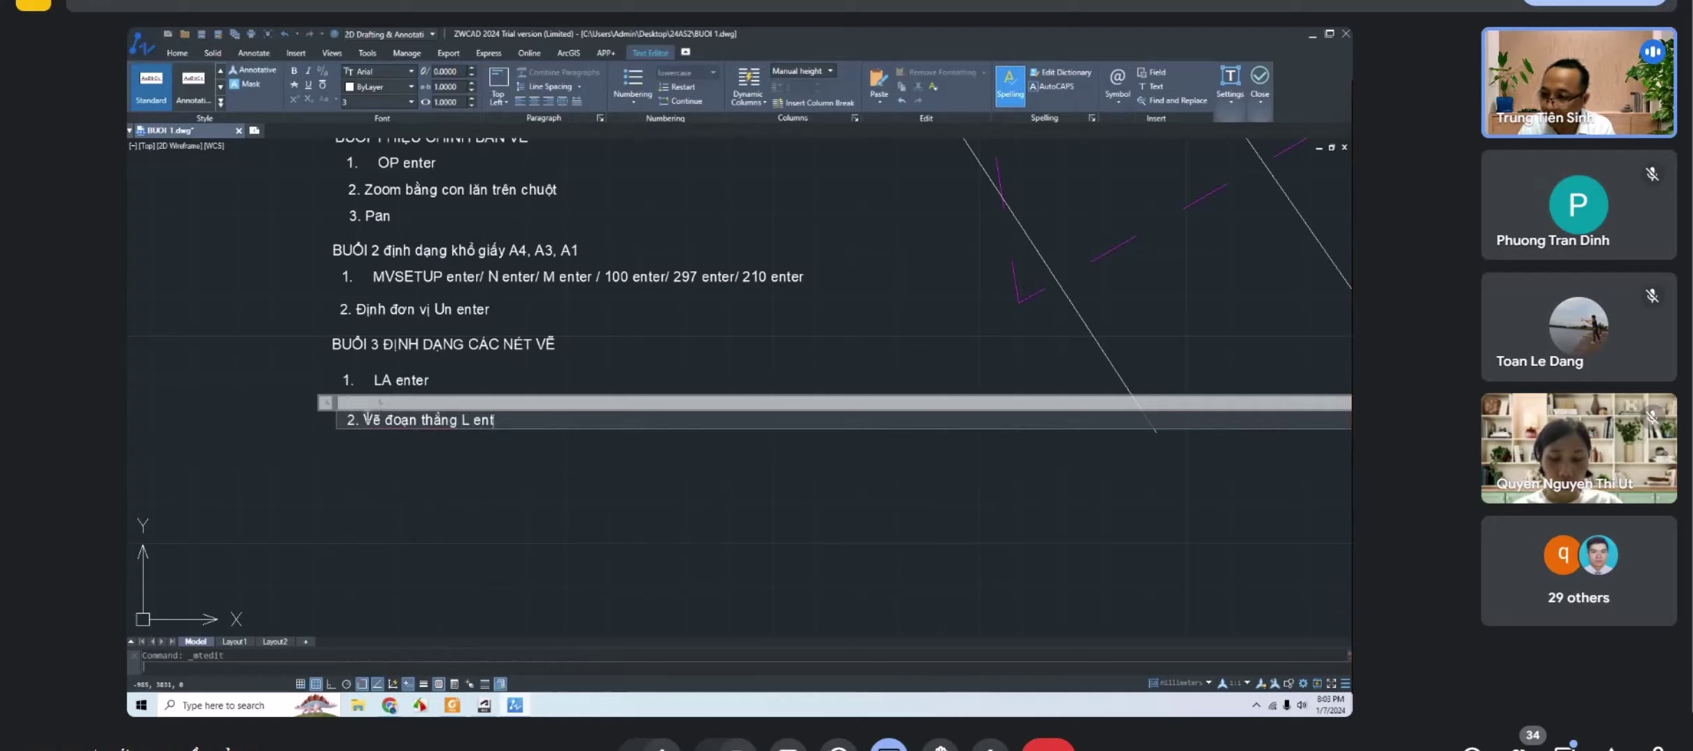
Close the notes text editor and pan the view onto the notes and diagonals.
{"action": "left_click", "coordinate": [418, 467]}
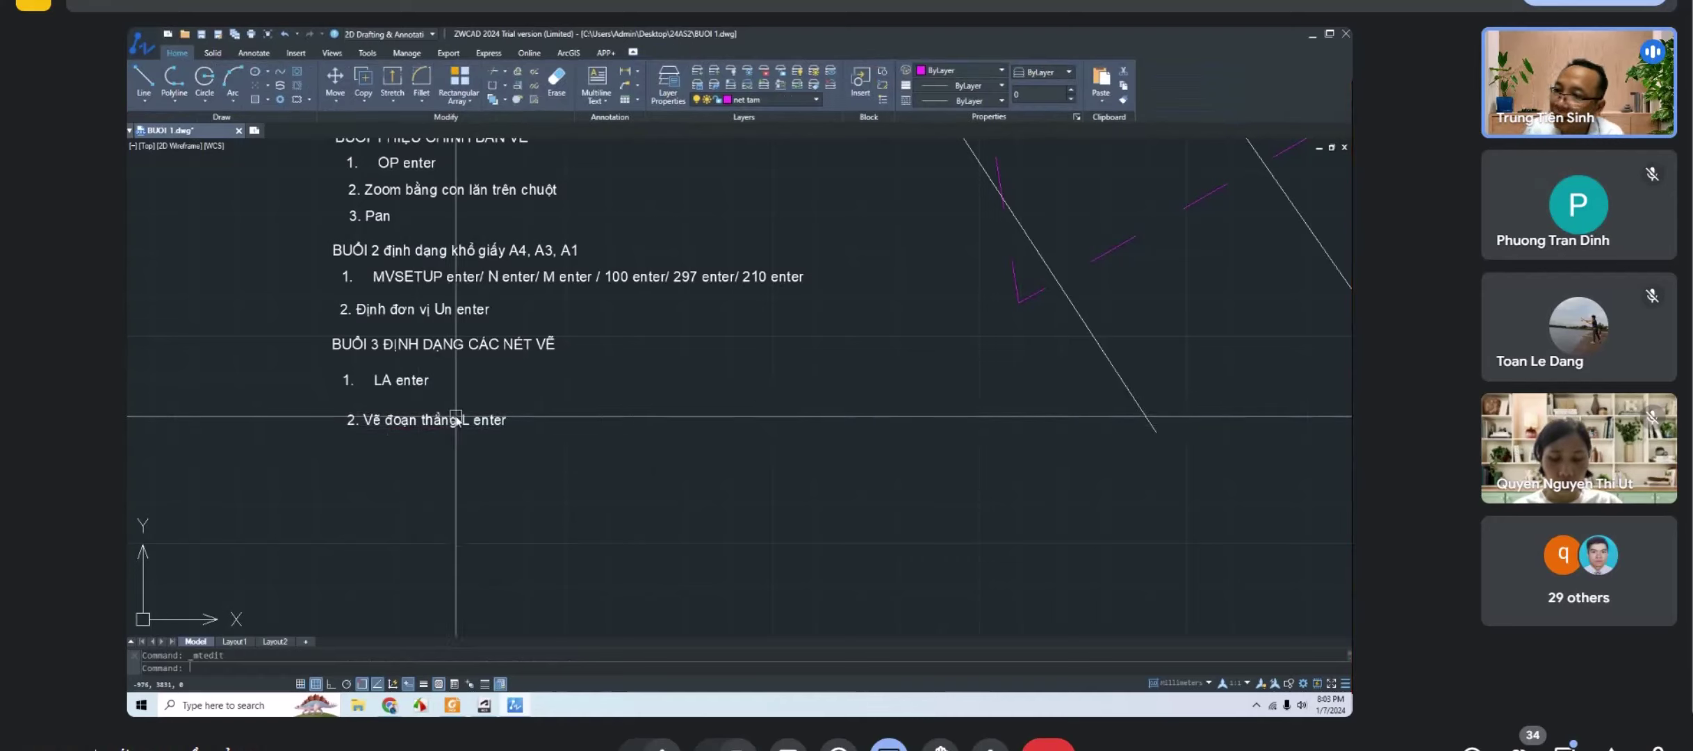
{"action": "scroll", "coordinate": [760, 415], "scroll_direction": "down", "scroll_amount": 5}
{"action": "left_click", "coordinate": [923, 442]}
{"action": "key", "text": "Escape"}
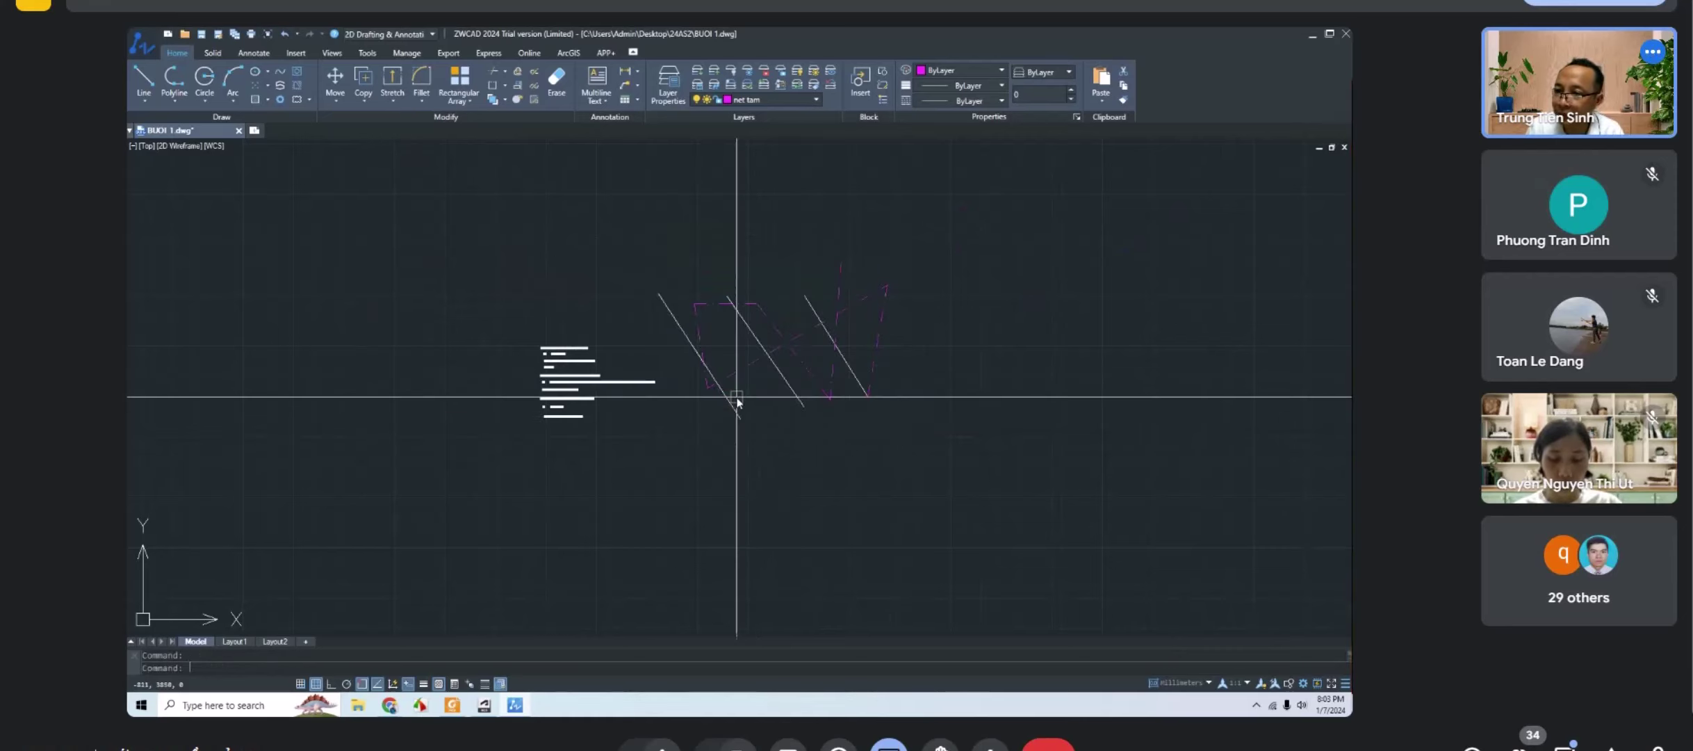
{"action": "middle_click_drag", "start_coordinate": [726, 419], "coordinate": [627, 392]}
Start the LINE command several times and cancel each attempt without drawing.
{"action": "type", "text": "l"}
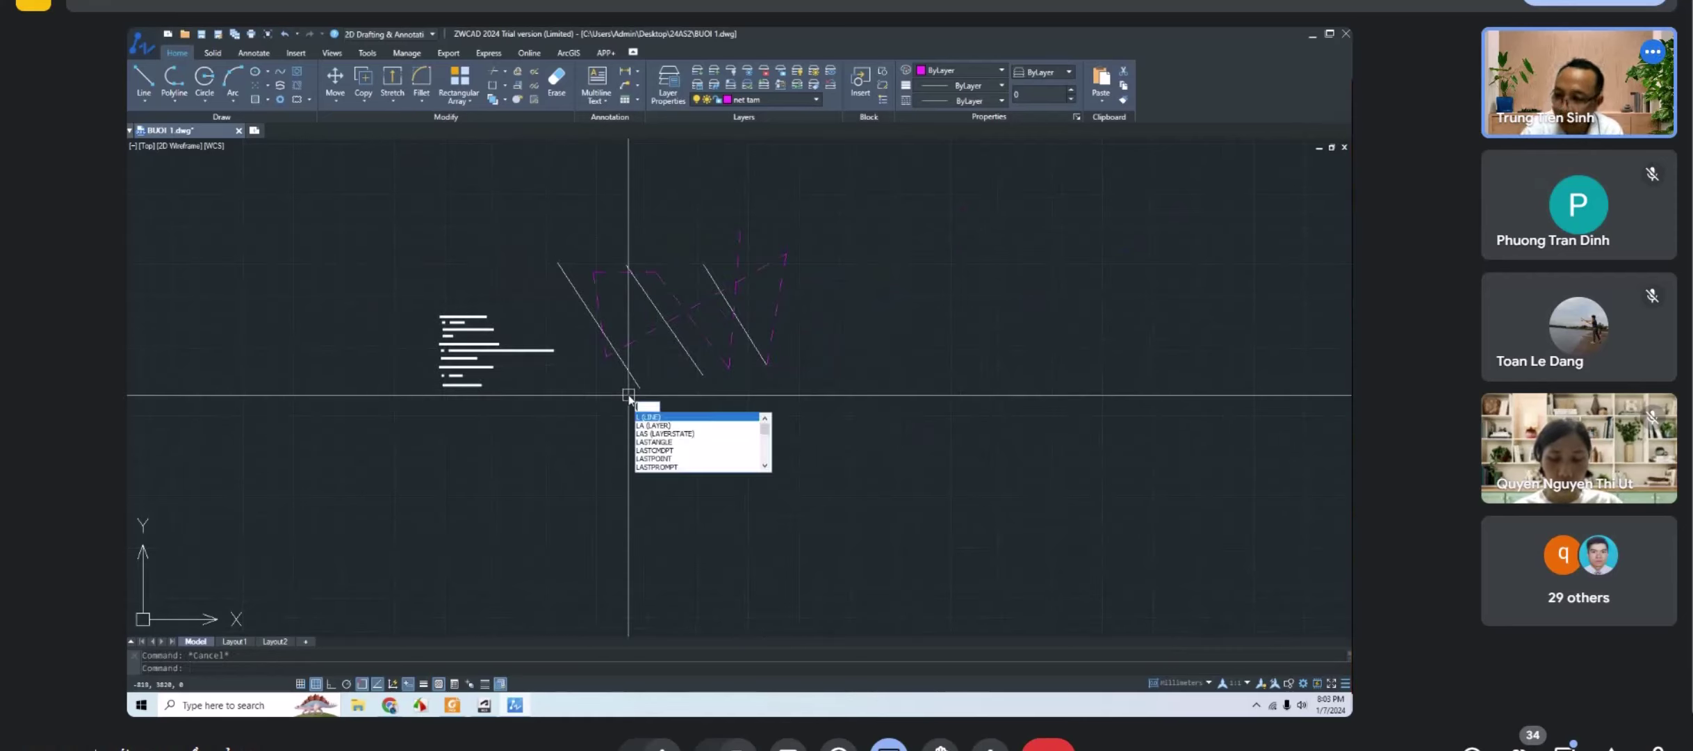
{"action": "key", "text": "BackSpace"}
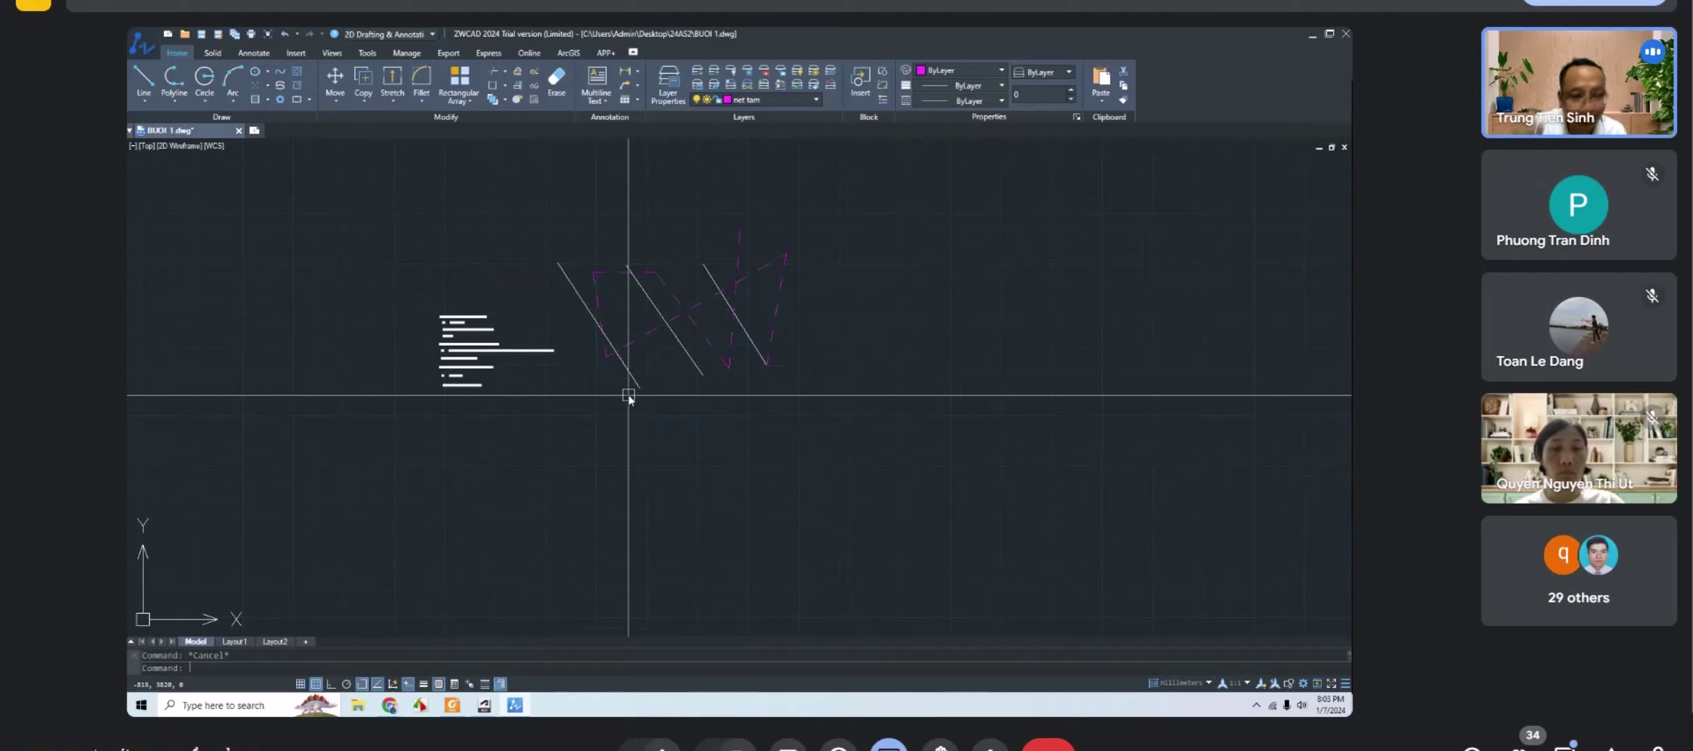
{"action": "left_click", "coordinate": [144, 78]}
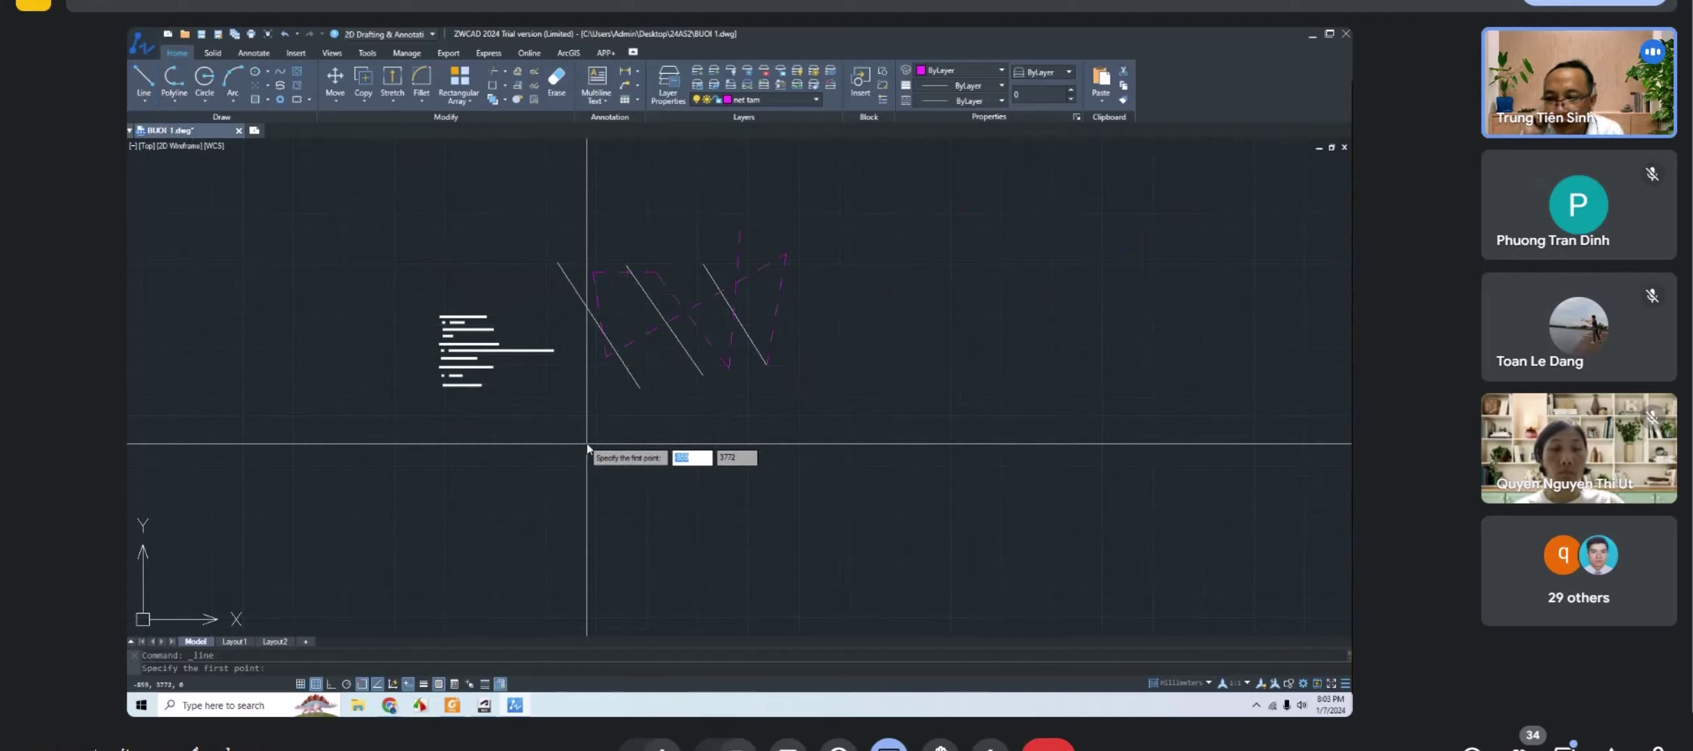
{"action": "key", "text": "Escape"}
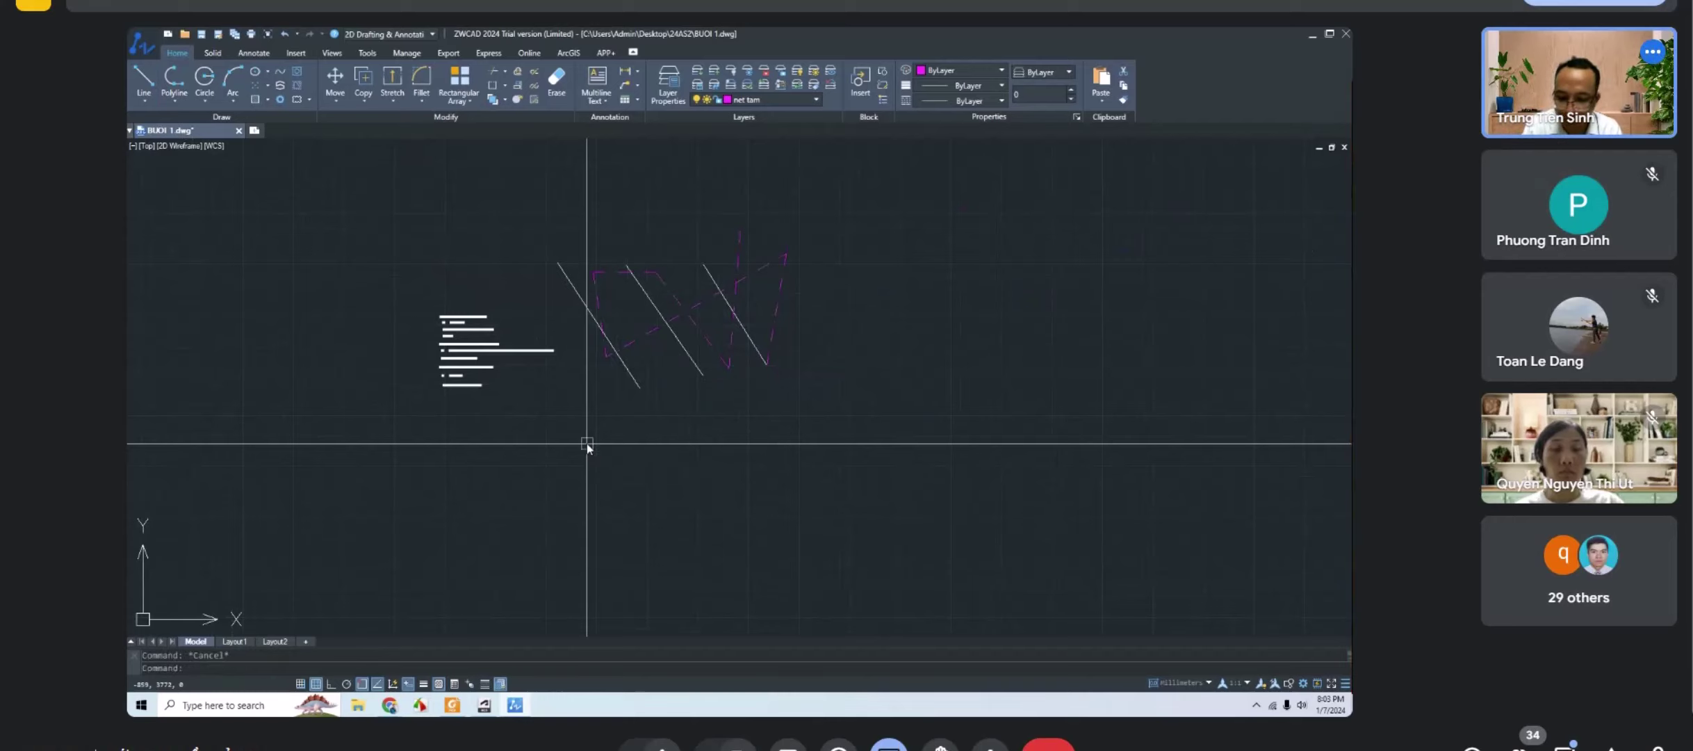
{"action": "type", "text": "l"}
{"action": "key", "text": "BackSpace"}
{"action": "type", "text": "l"}
{"action": "key", "text": "Return"}
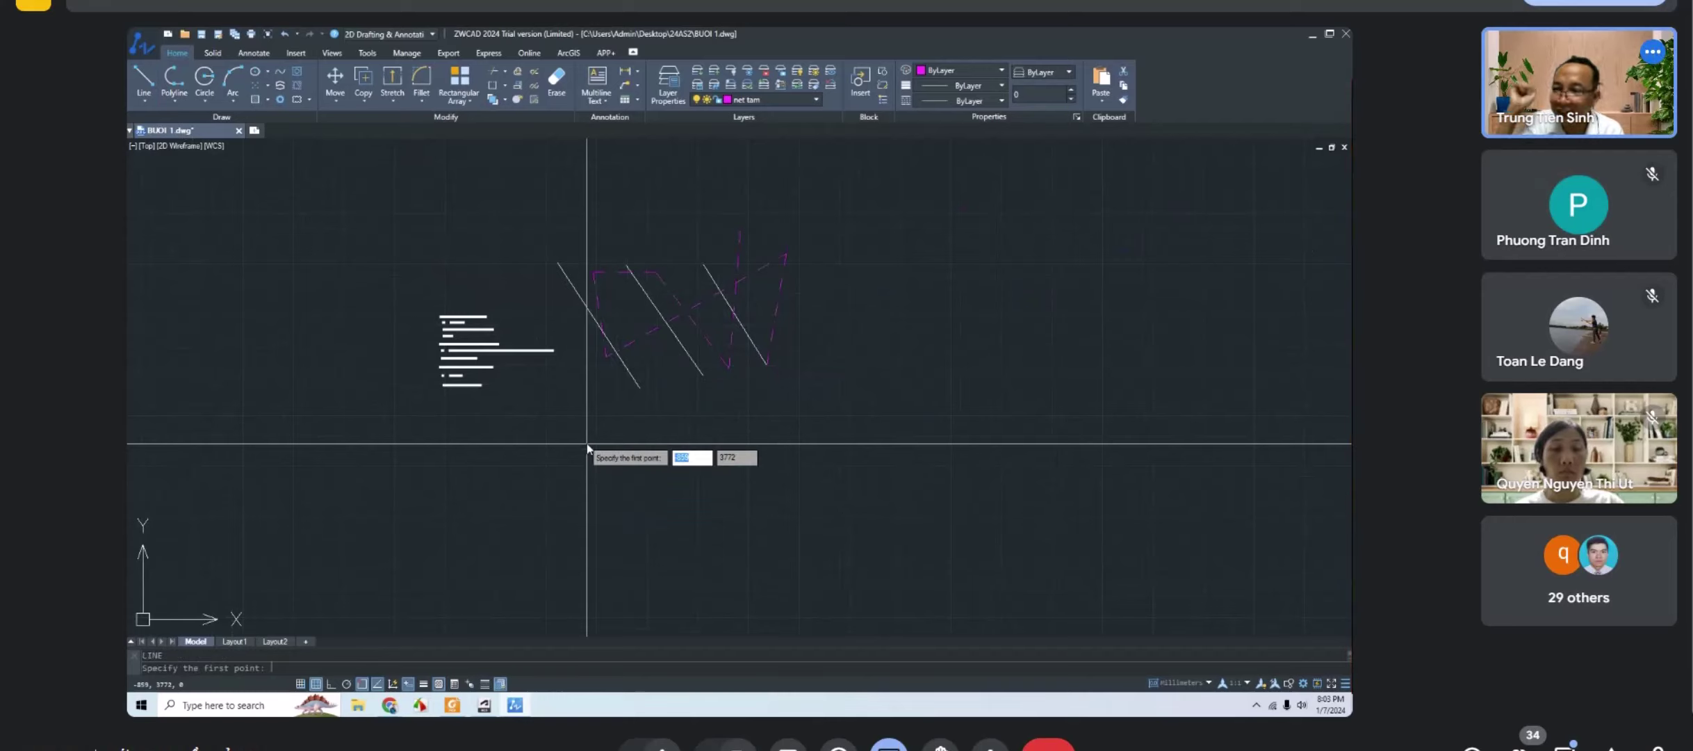
{"action": "left_click", "coordinate": [549, 454]}
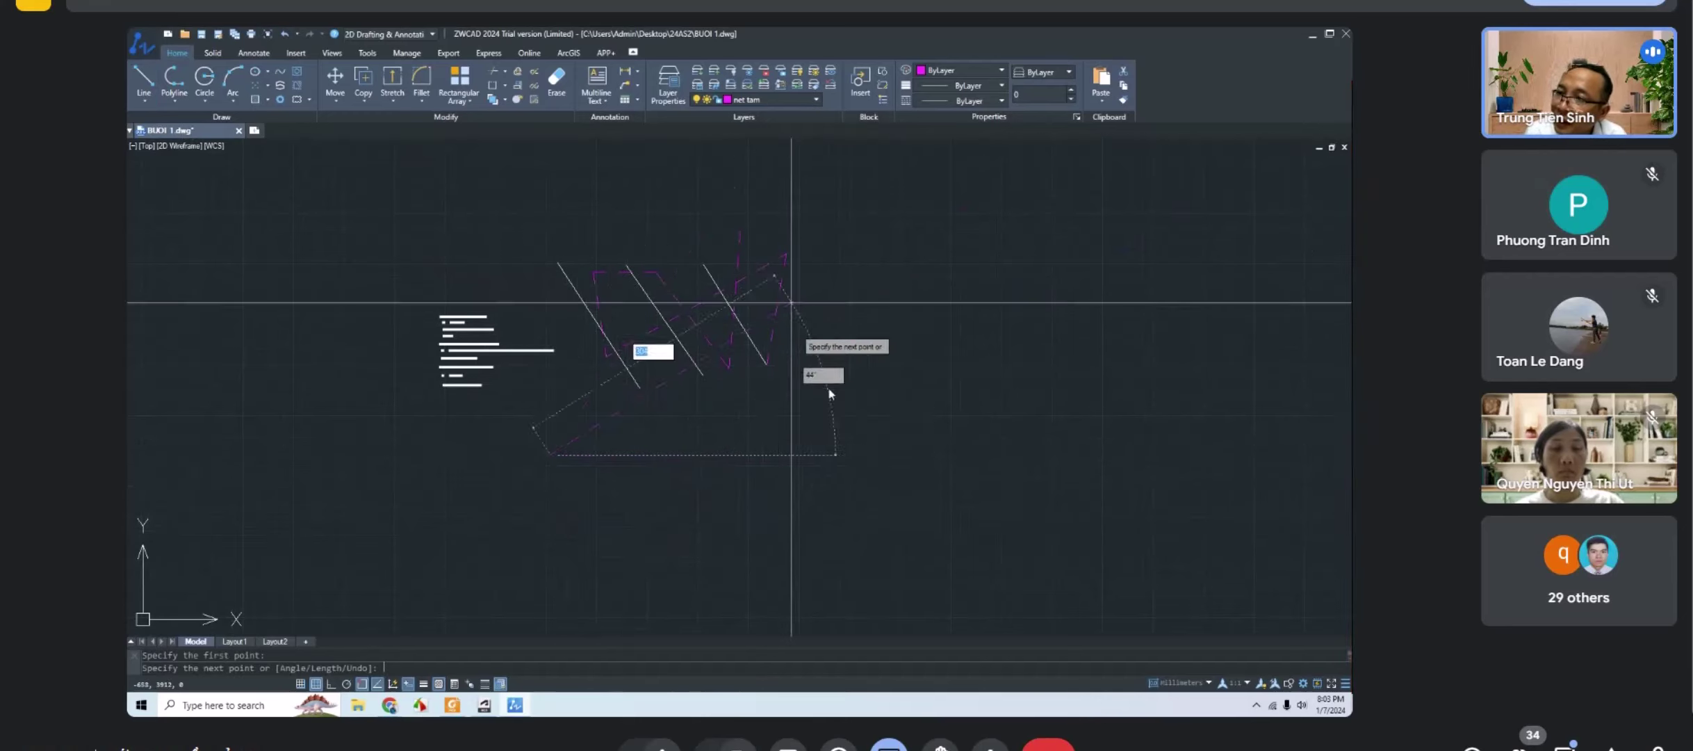
{"action": "key", "text": "Escape"}
Make 'net thay' the current layer, cancel a started line, and zoom in on the notes.
{"action": "left_click", "coordinate": [746, 101]}
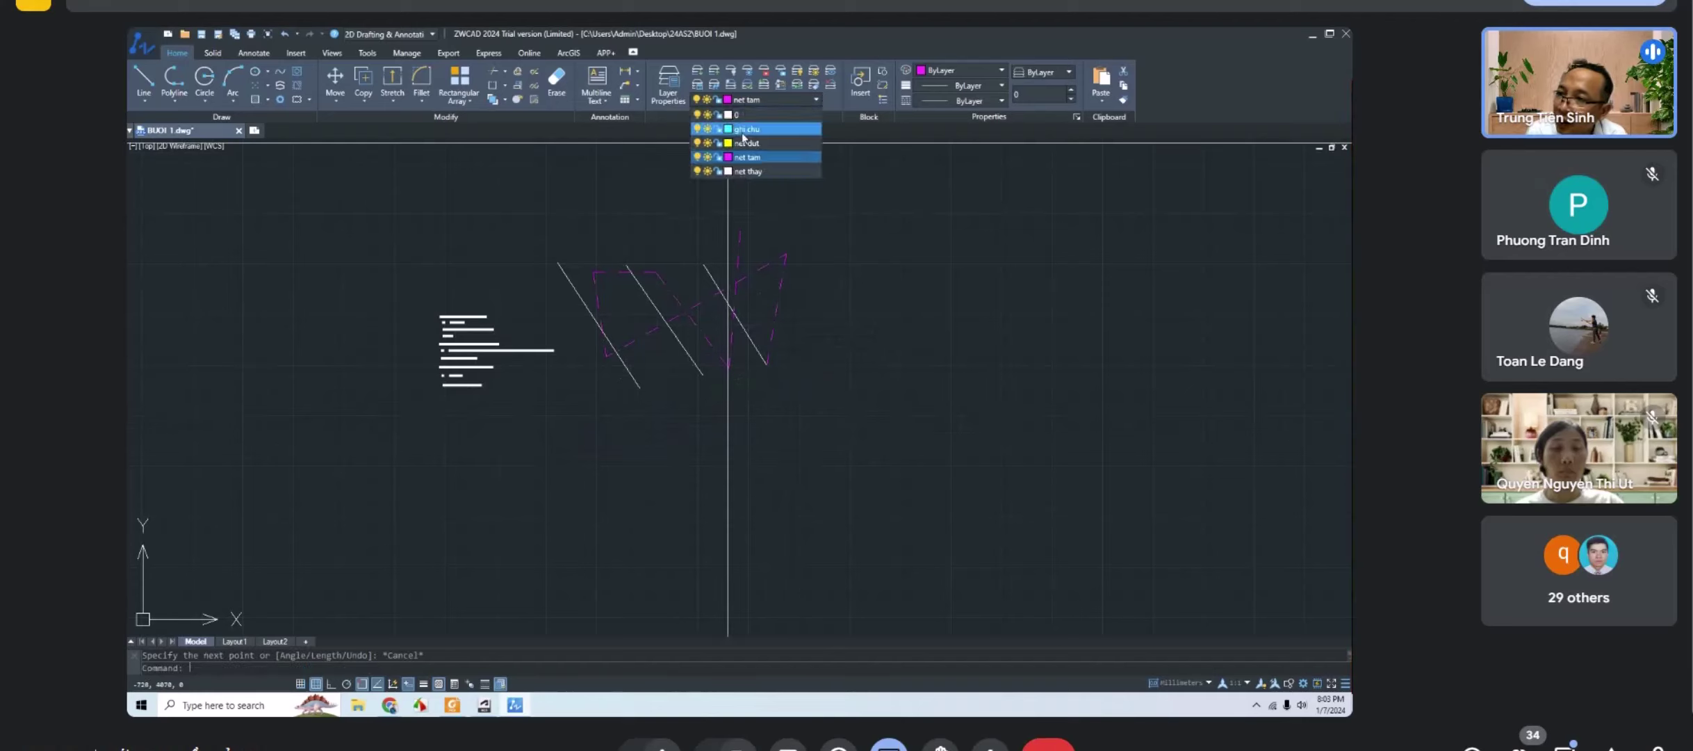
{"action": "left_click", "coordinate": [739, 172]}
{"action": "key", "text": "Return"}
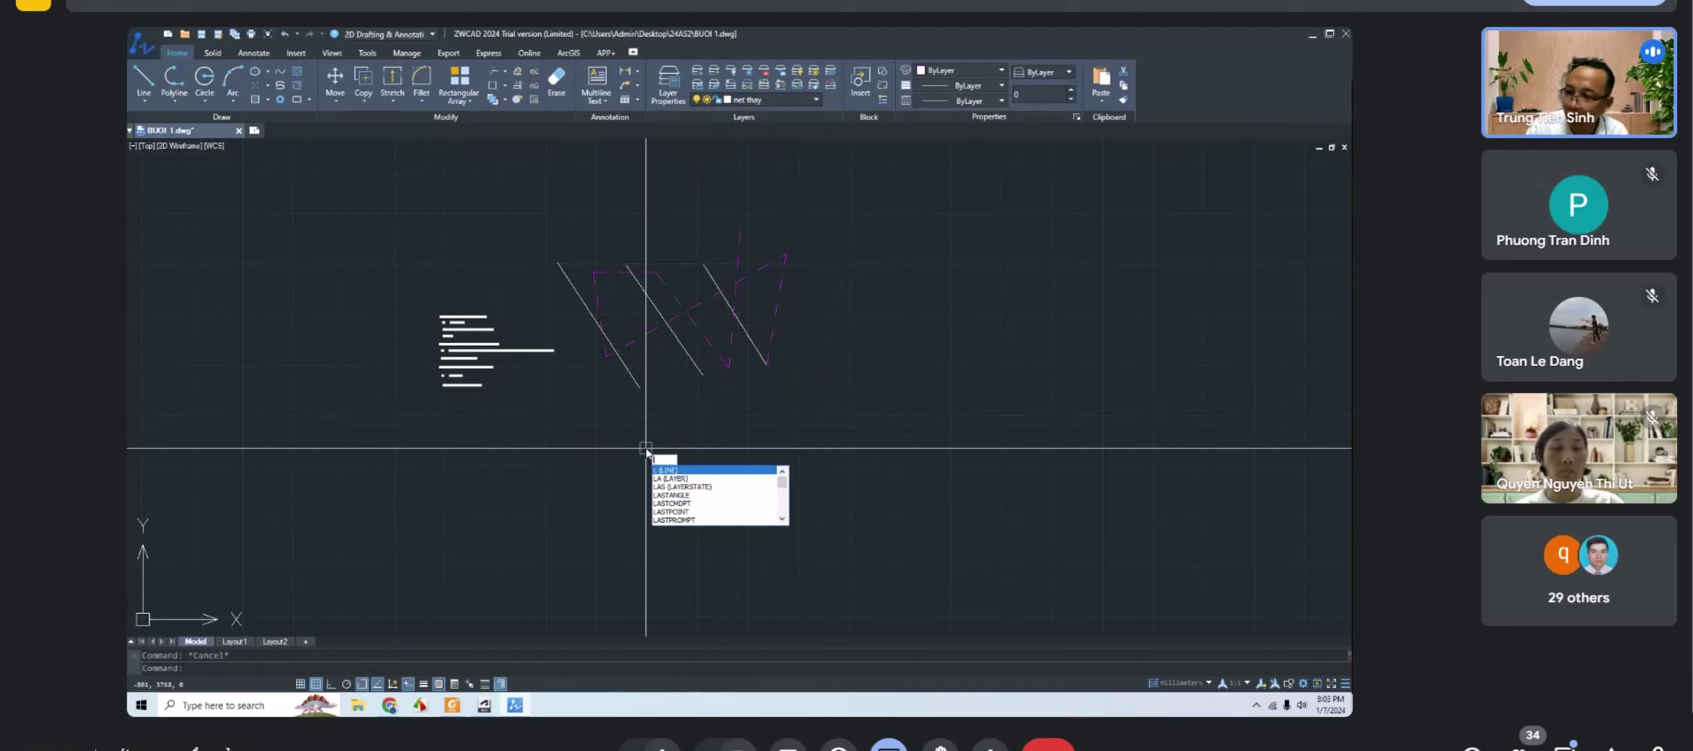
{"action": "left_click", "coordinate": [562, 477]}
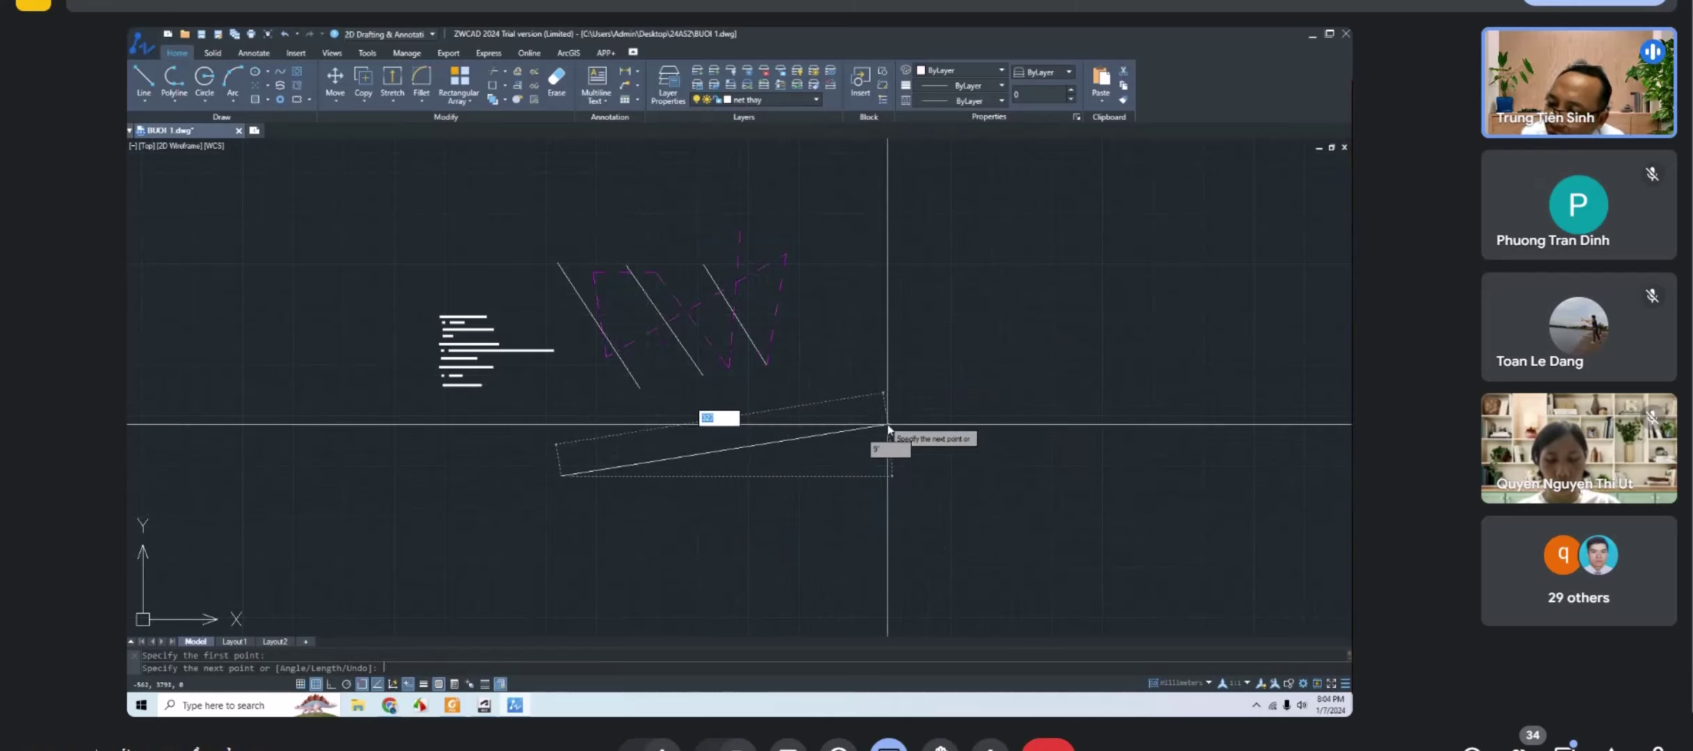
{"action": "key", "text": "Escape"}
{"action": "middle_click_drag", "start_coordinate": [623, 418], "coordinate": [654, 406]}
{"action": "scroll", "coordinate": [517, 376], "scroll_direction": "up", "scroll_amount": 6}
Copy the '3. Pan' note below item 2 and edit it to read '3. F8'.
{"action": "scroll", "coordinate": [491, 390], "scroll_direction": "down", "scroll_amount": 1}
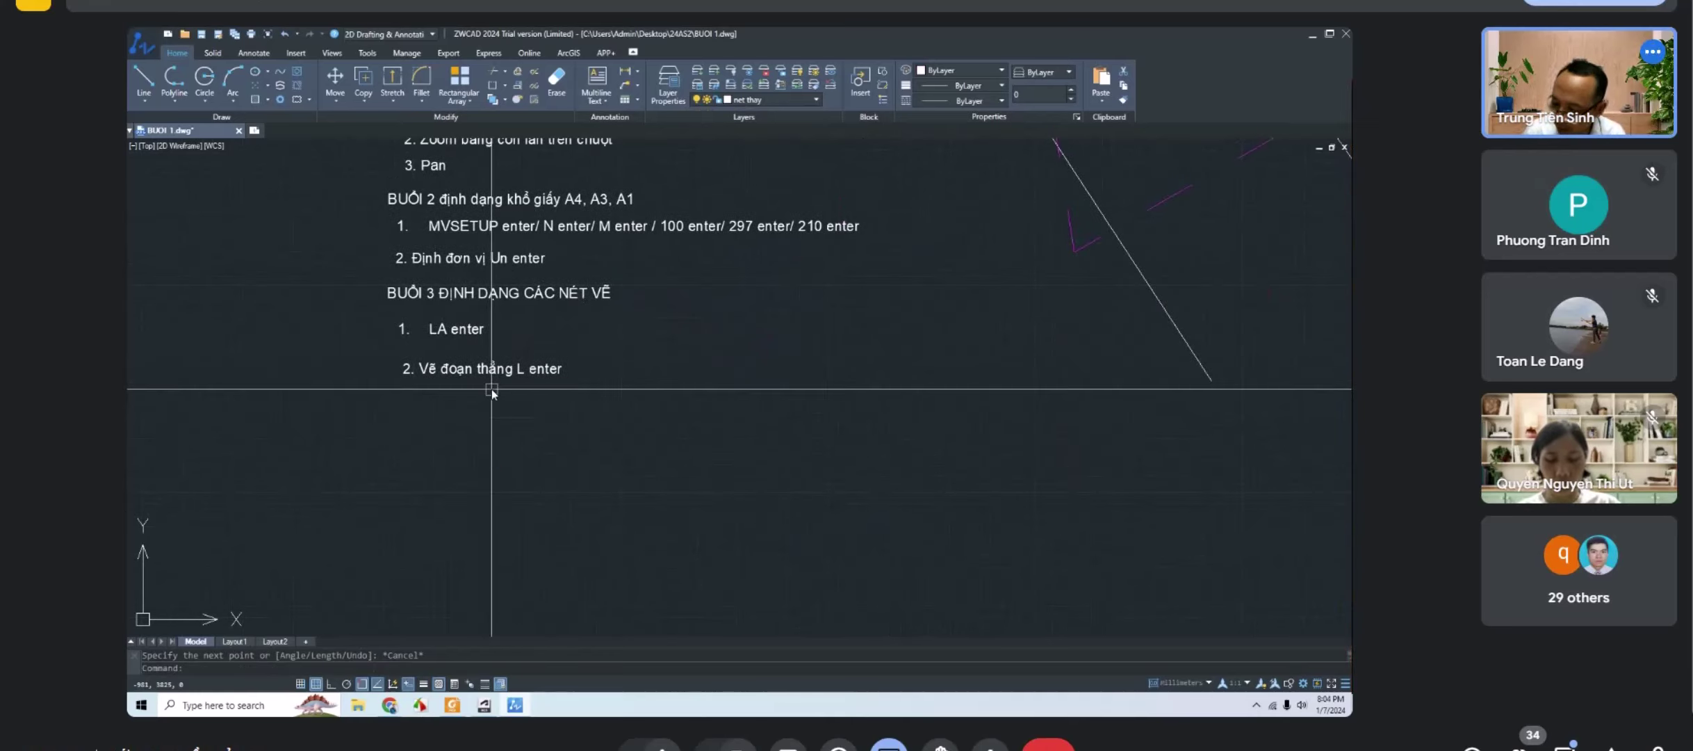
{"action": "type", "text": "Co"}
{"action": "key", "text": "Return"}
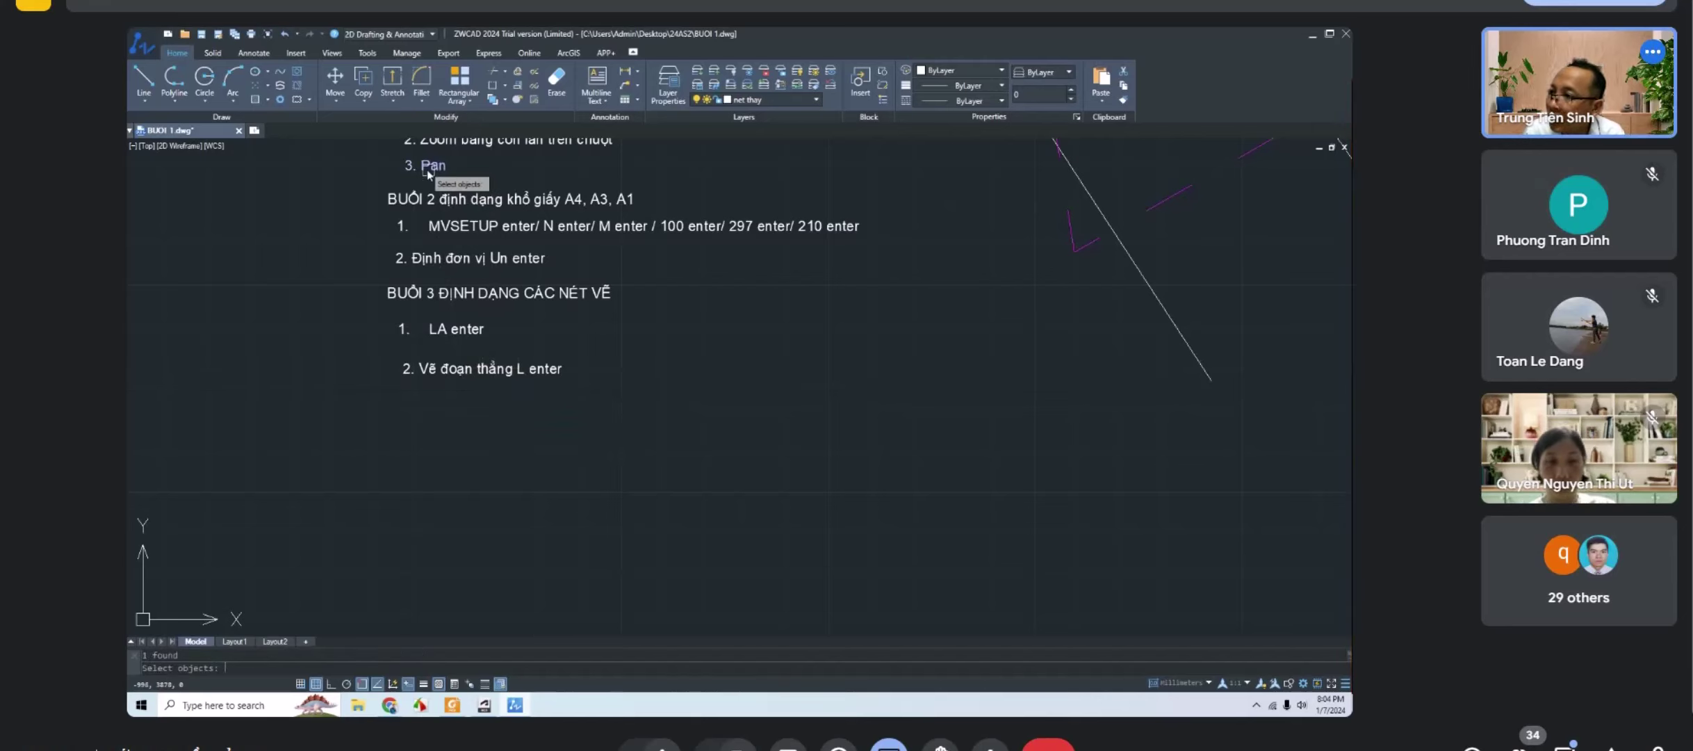
{"action": "key", "text": "Return"}
{"action": "left_click", "coordinate": [429, 174]}
{"action": "left_click", "coordinate": [430, 415]}
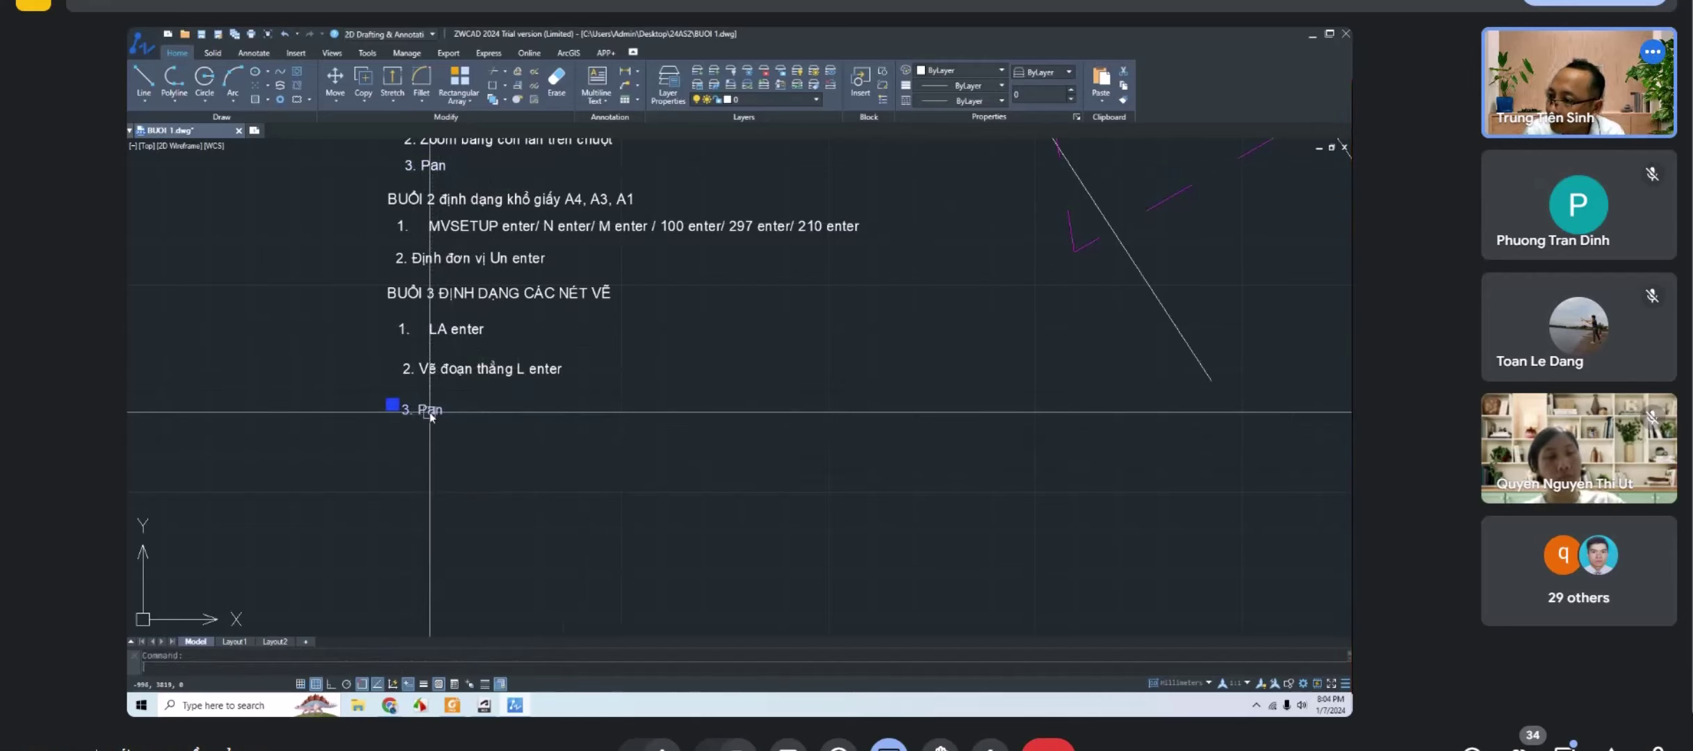
{"action": "double_click", "coordinate": [430, 411]}
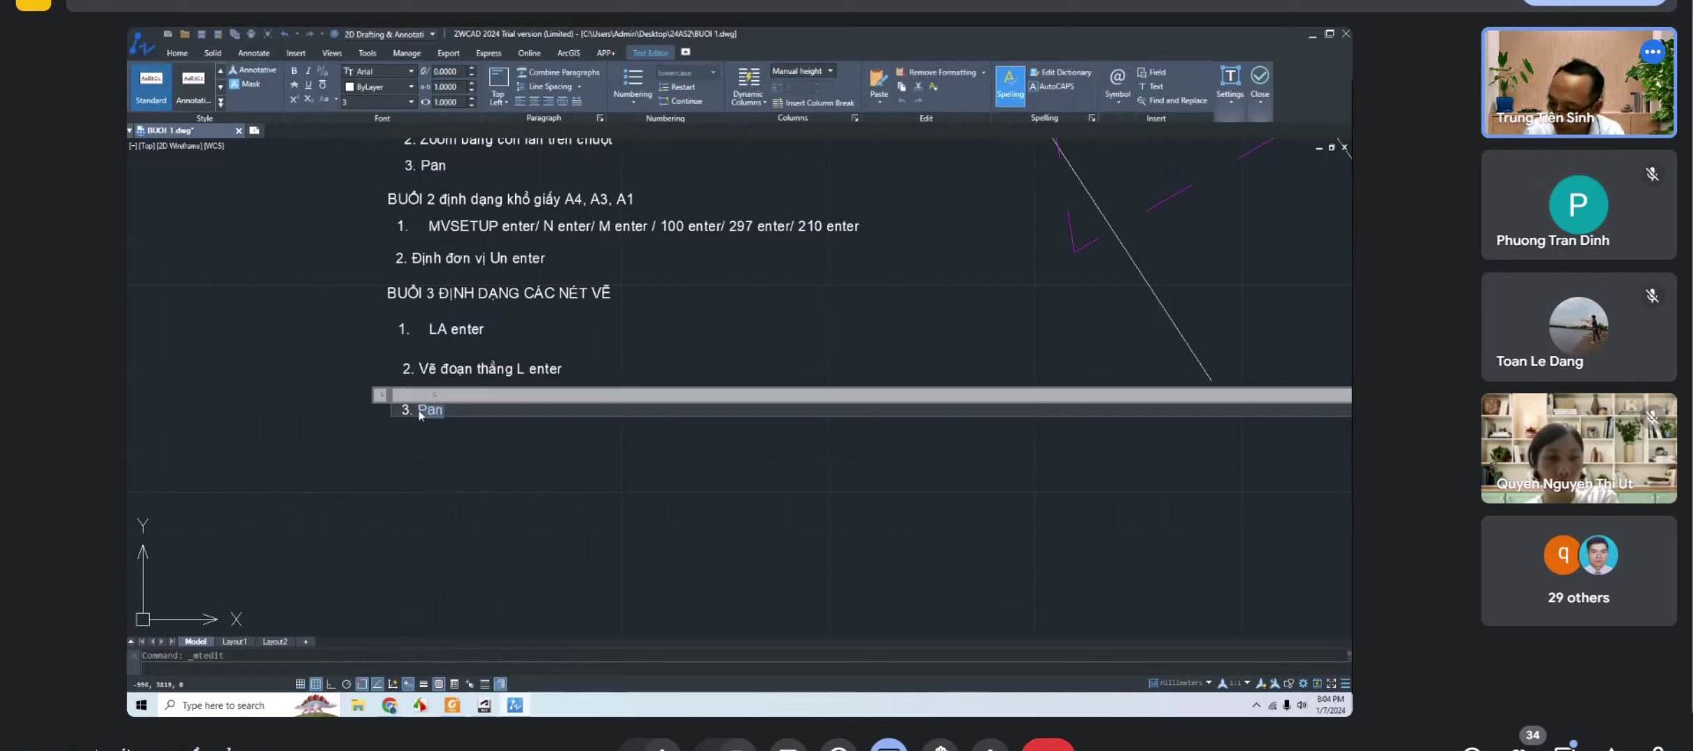
{"action": "type", "text": "F8"}
{"action": "left_click", "coordinate": [443, 459]}
Zoom out and start a new line with Ortho on.
{"action": "scroll", "coordinate": [459, 431], "scroll_direction": "down", "scroll_amount": 3}
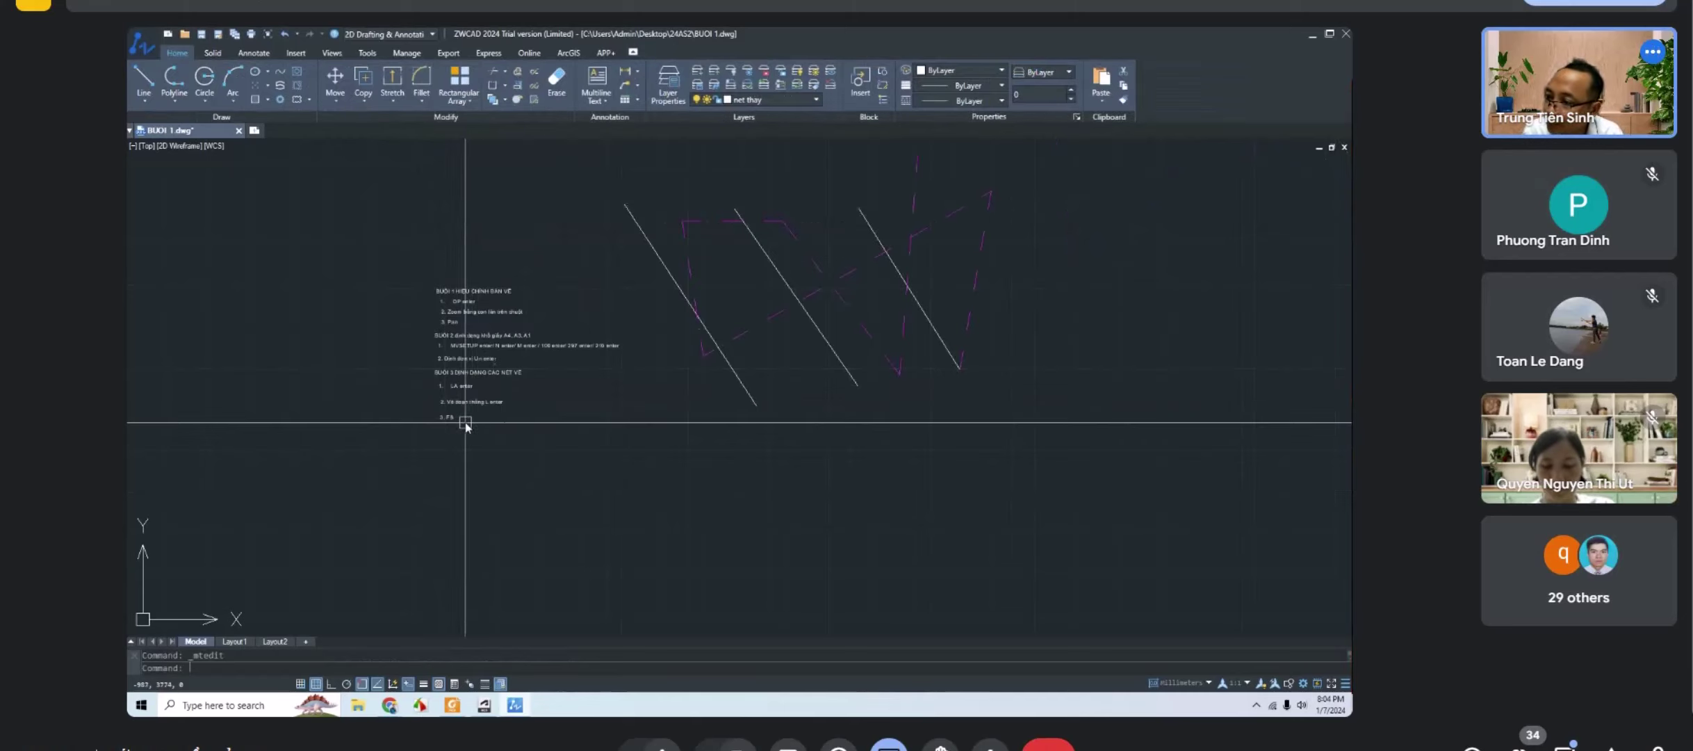
{"action": "scroll", "coordinate": [486, 423], "scroll_direction": "down", "scroll_amount": 1}
{"action": "type", "text": "l"}
{"action": "key", "text": "Return"}
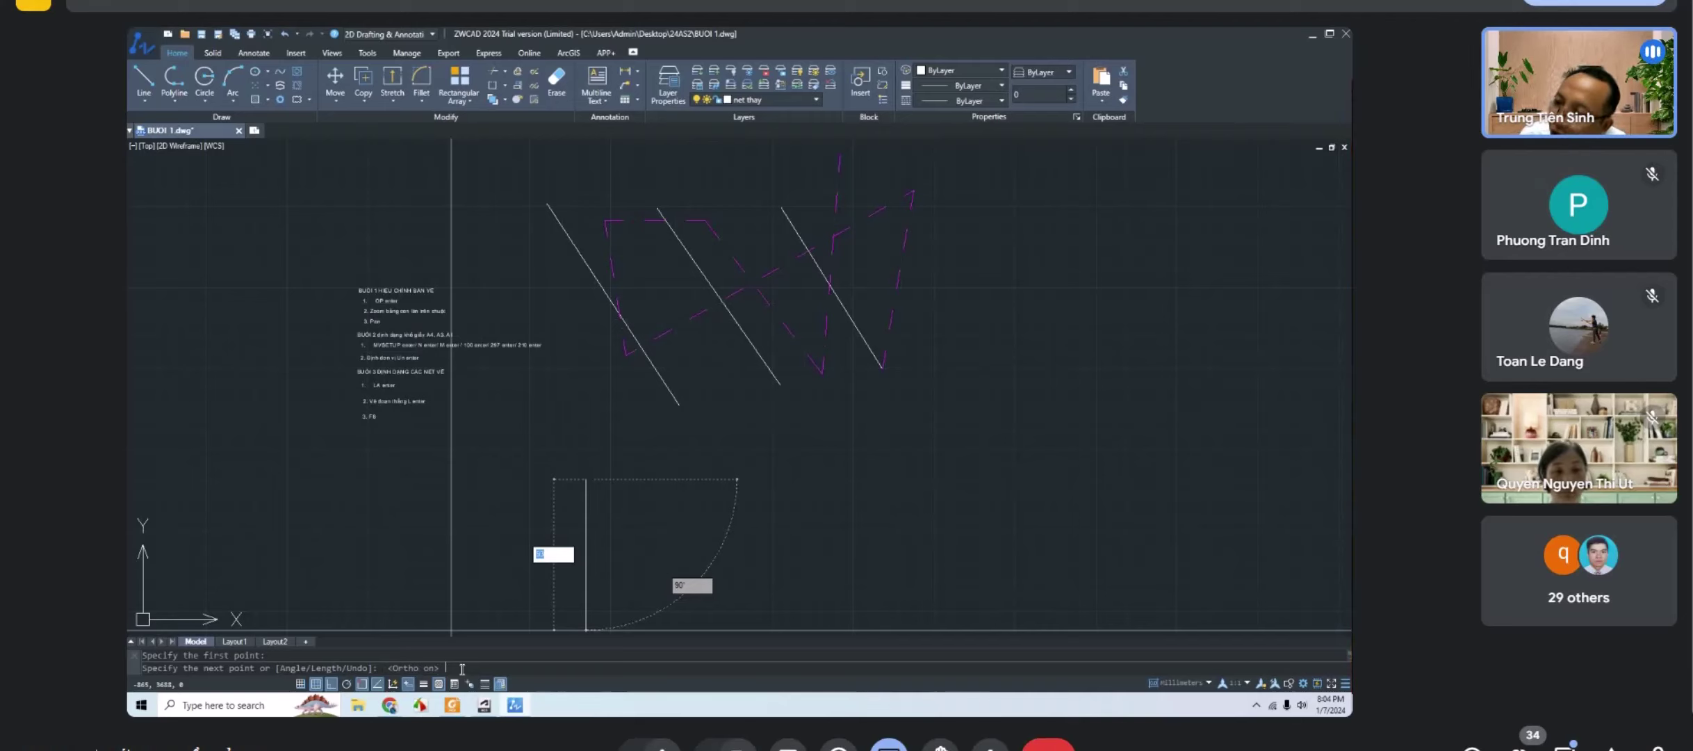
Draw a stepped chain of six horizontal and vertical line segments right of the notes.
{"action": "middle_click_drag", "start_coordinate": [927, 451], "coordinate": [770, 436]}
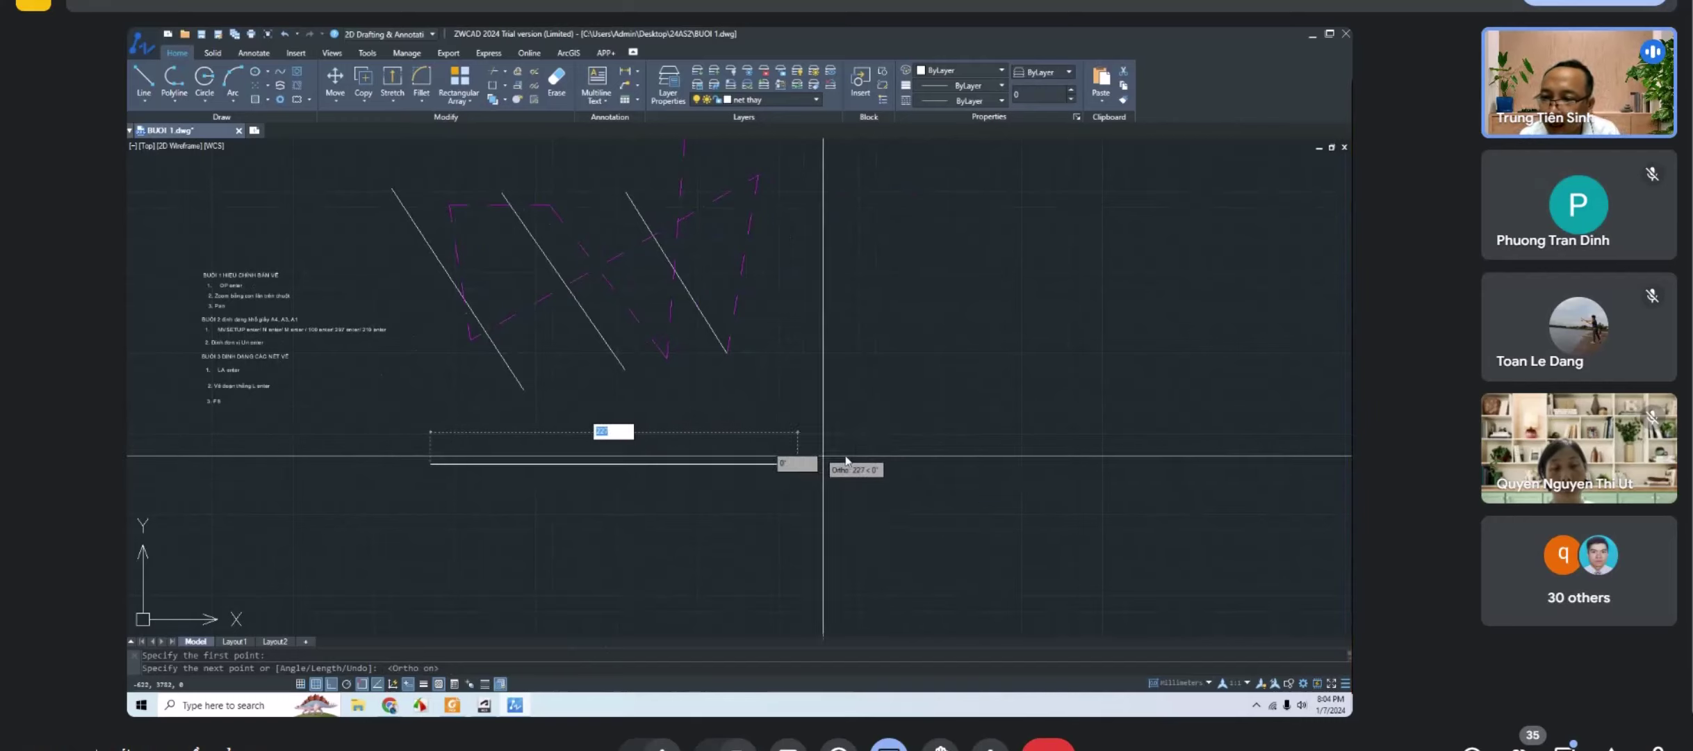
{"action": "left_click", "coordinate": [893, 463]}
{"action": "left_click", "coordinate": [893, 260]}
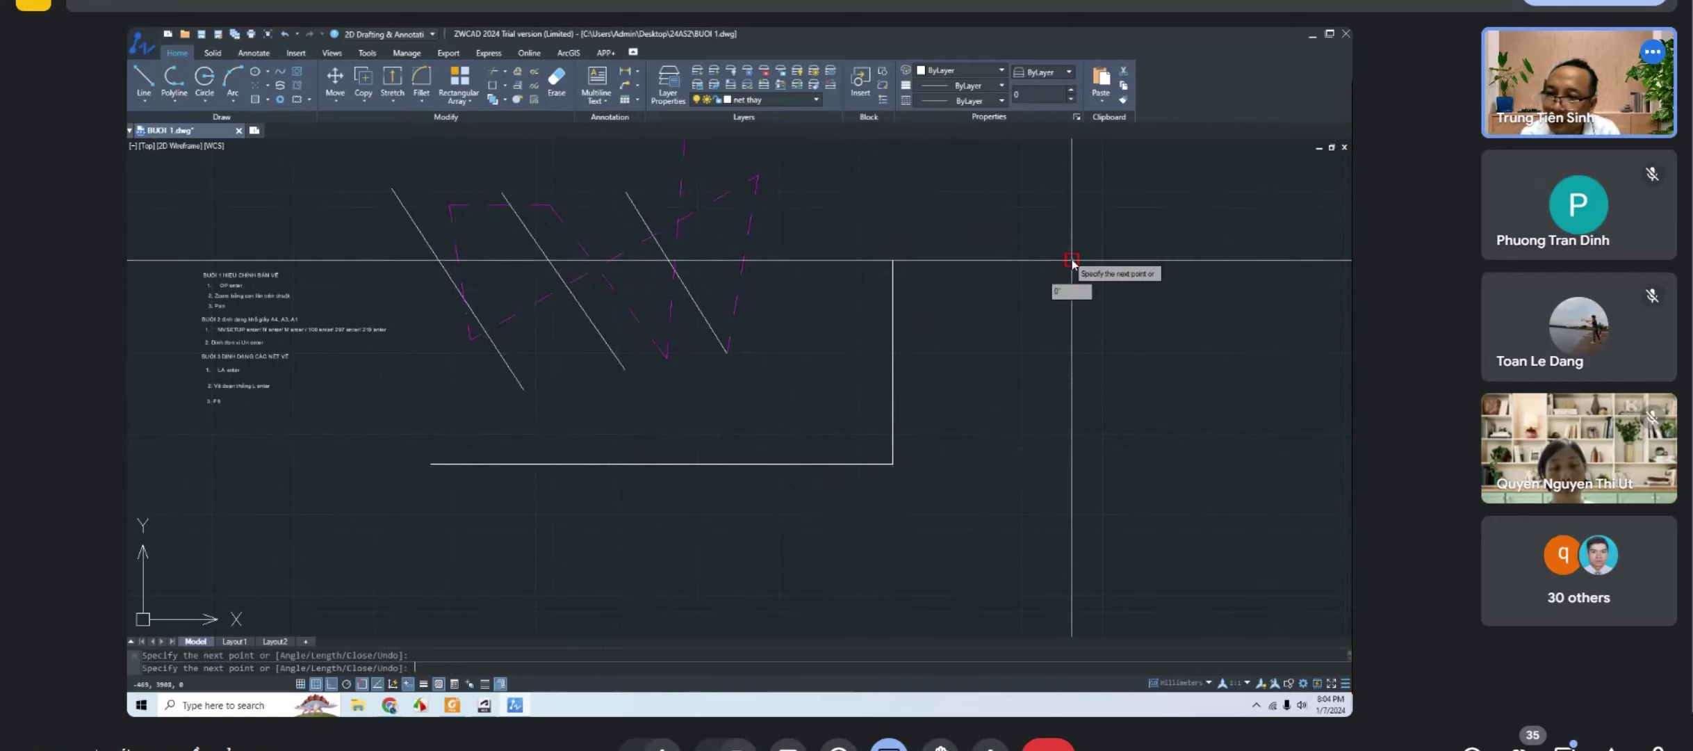
{"action": "left_click", "coordinate": [1072, 260]}
{"action": "left_click", "coordinate": [1072, 396]}
{"action": "left_click", "coordinate": [972, 396]}
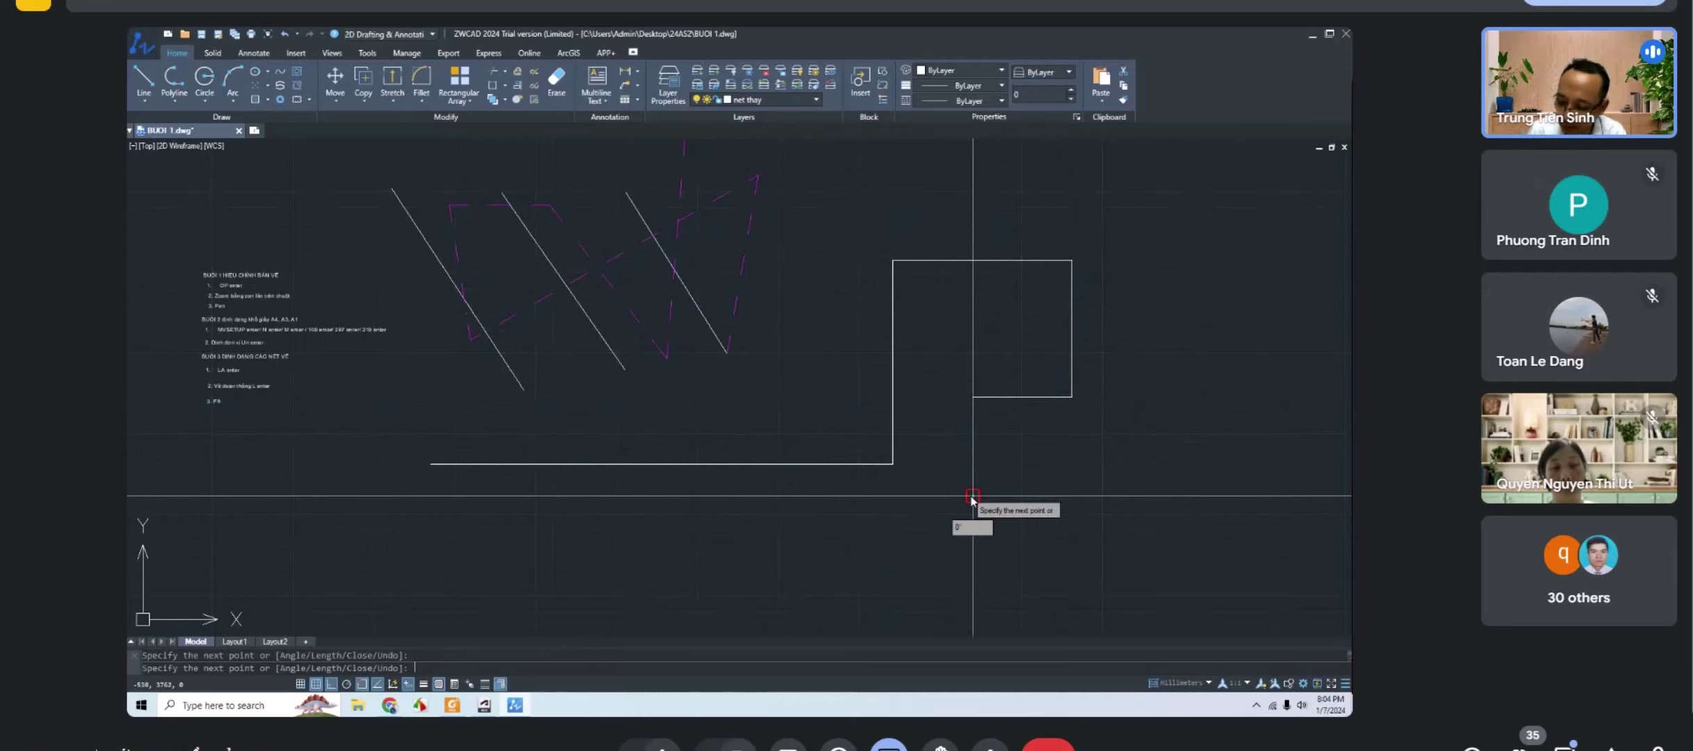
{"action": "left_click", "coordinate": [972, 496]}
{"action": "key", "text": "Return"}
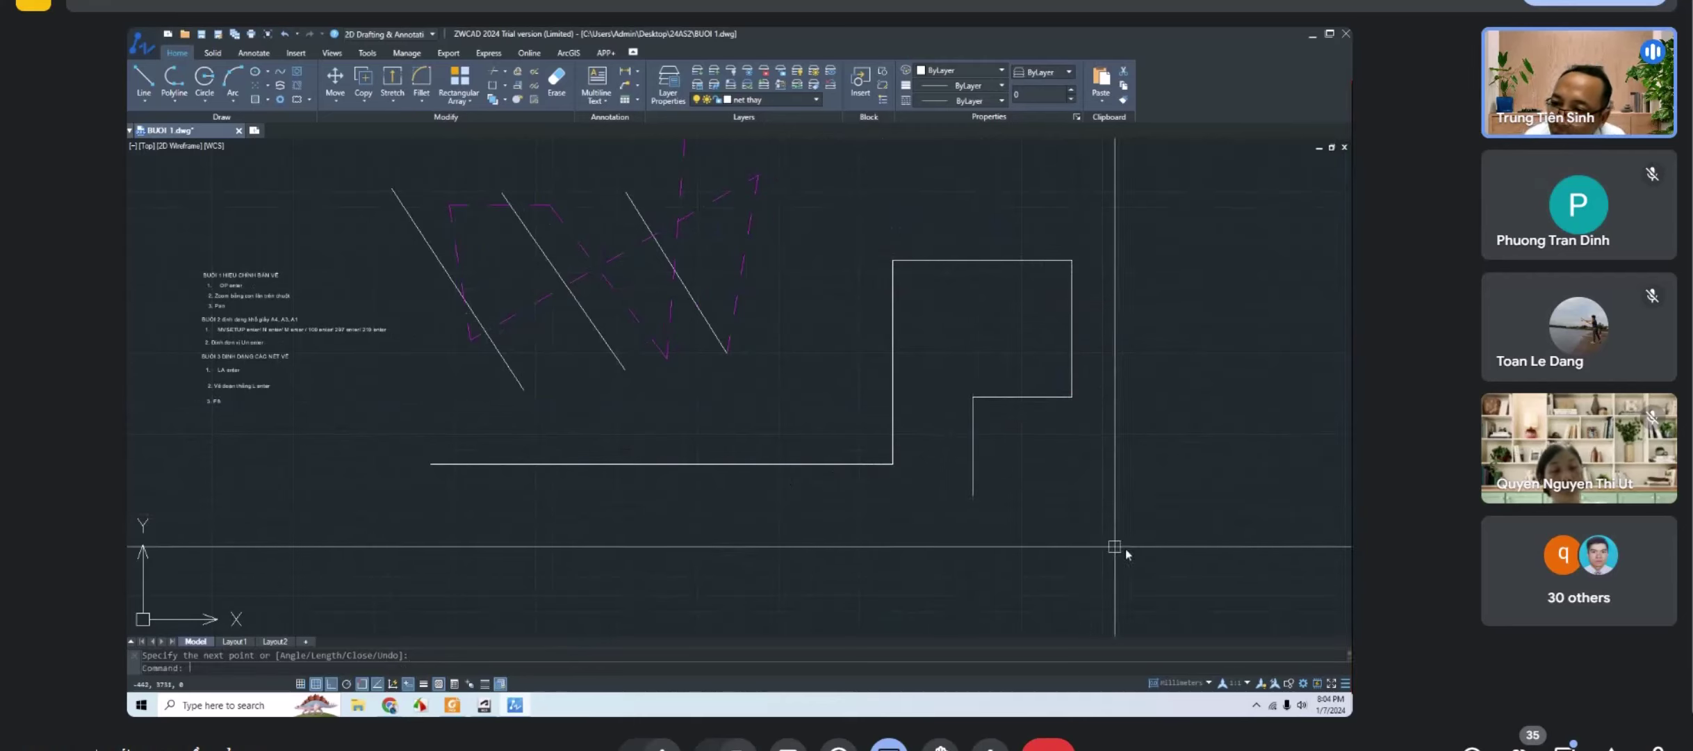
Practise crossing-window and single-click selections on the outline, clearing each with Esc.
{"action": "left_click", "coordinate": [1123, 559]}
{"action": "left_click", "coordinate": [821, 230]}
{"action": "key", "text": "Escape"}
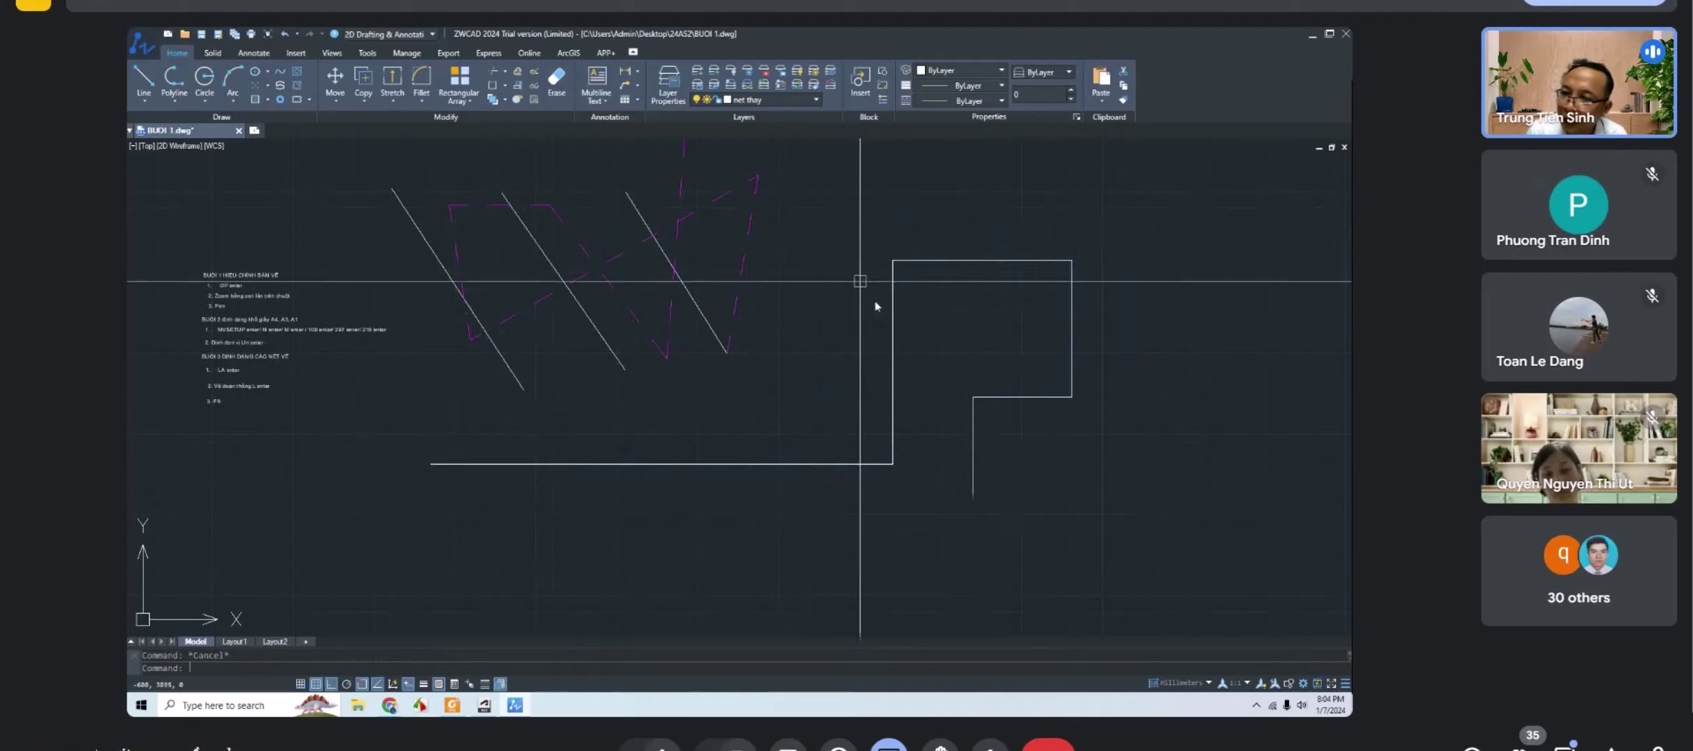
{"action": "left_click", "coordinate": [1179, 592]}
{"action": "left_click", "coordinate": [819, 205]}
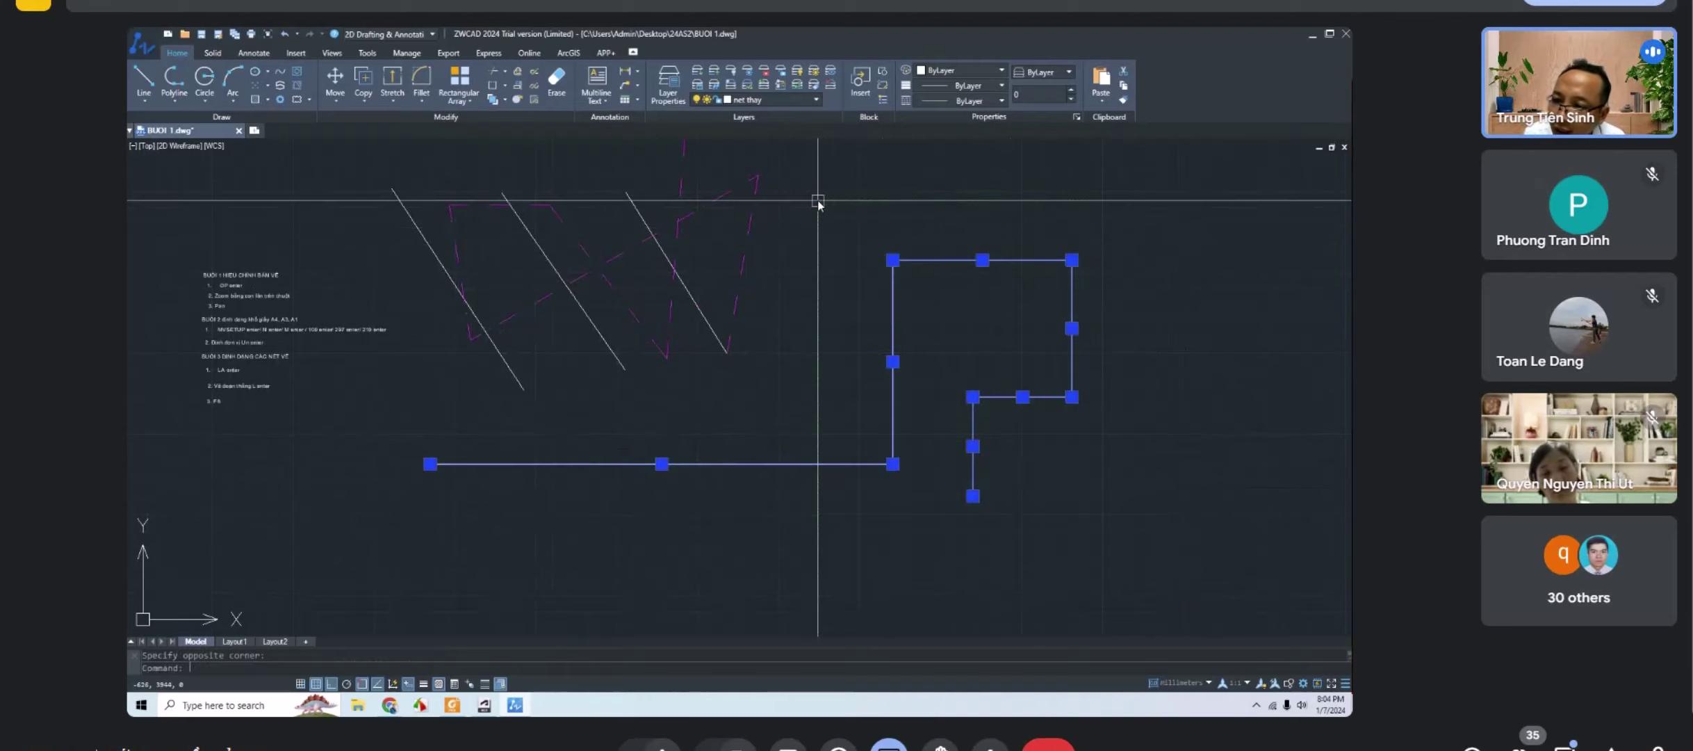
{"action": "key", "text": "Escape"}
{"action": "left_click", "coordinate": [1121, 566]}
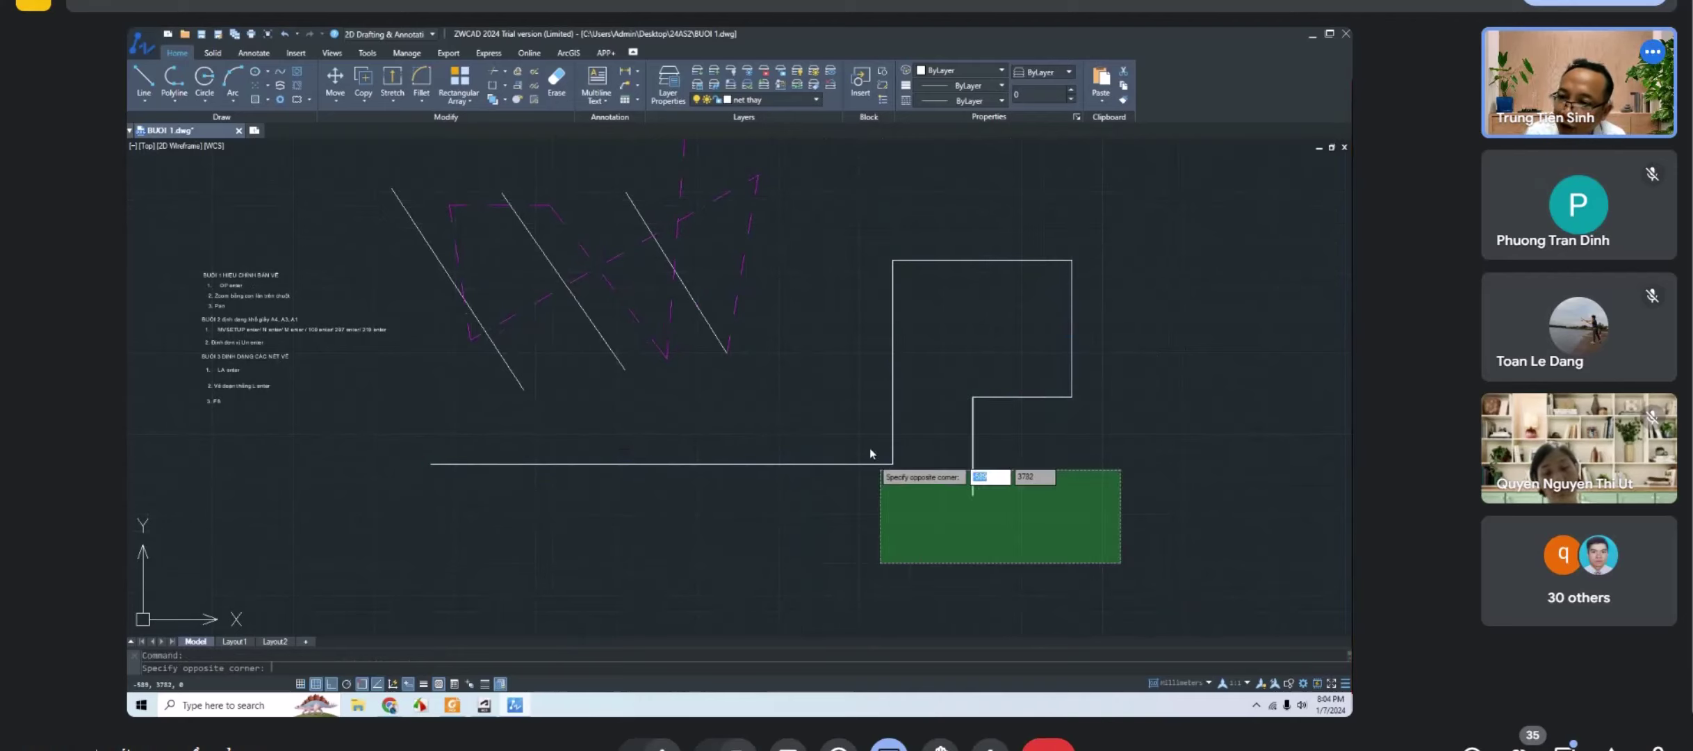
{"action": "left_click", "coordinate": [823, 210]}
{"action": "key", "text": "Escape"}
{"action": "left_click", "coordinate": [930, 260]}
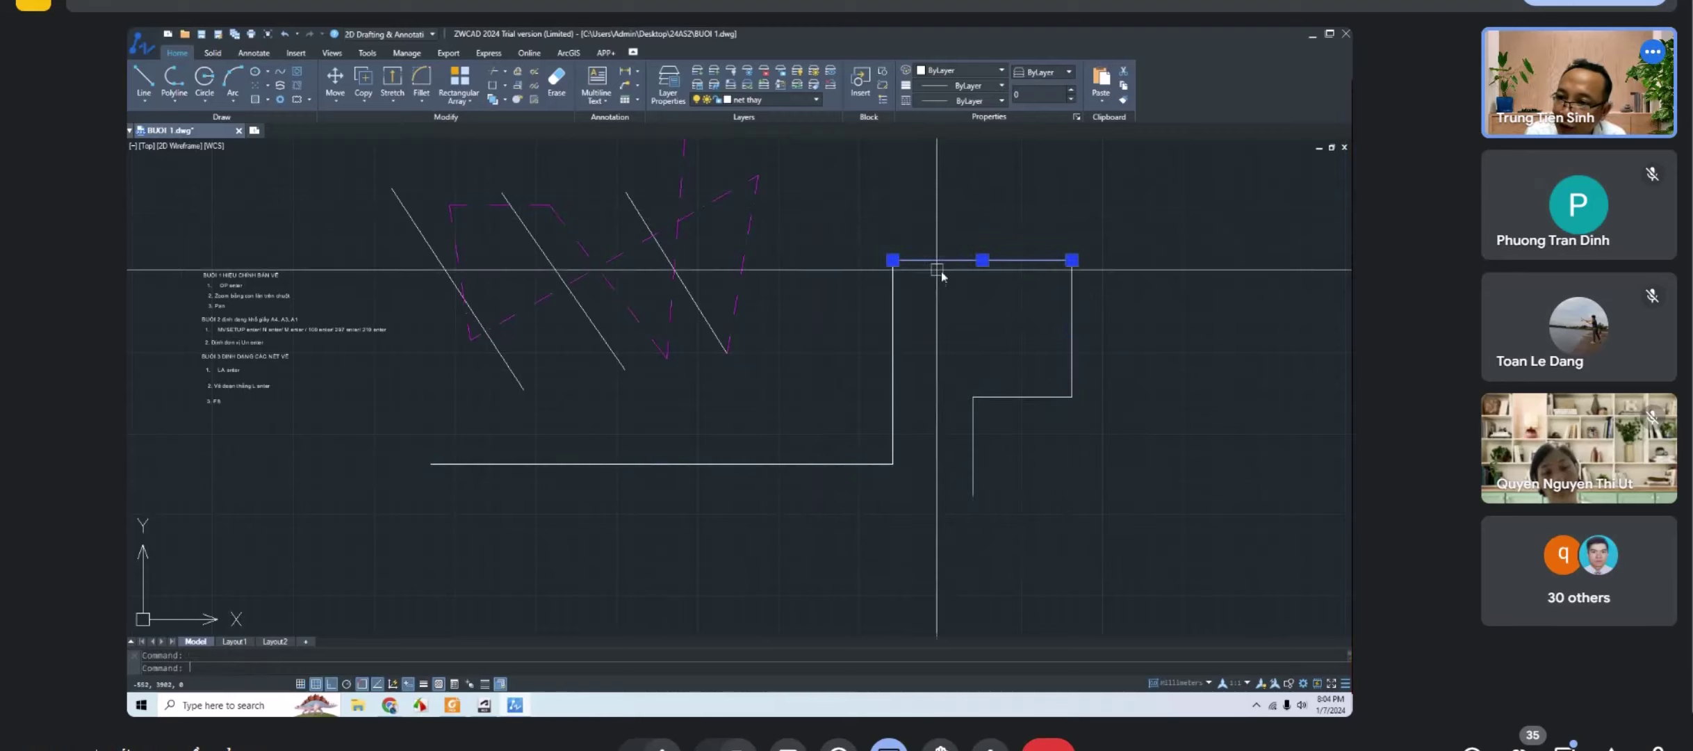
{"action": "left_click", "coordinate": [1072, 309]}
{"action": "left_click", "coordinate": [1021, 393]}
{"action": "key", "text": "Escape"}
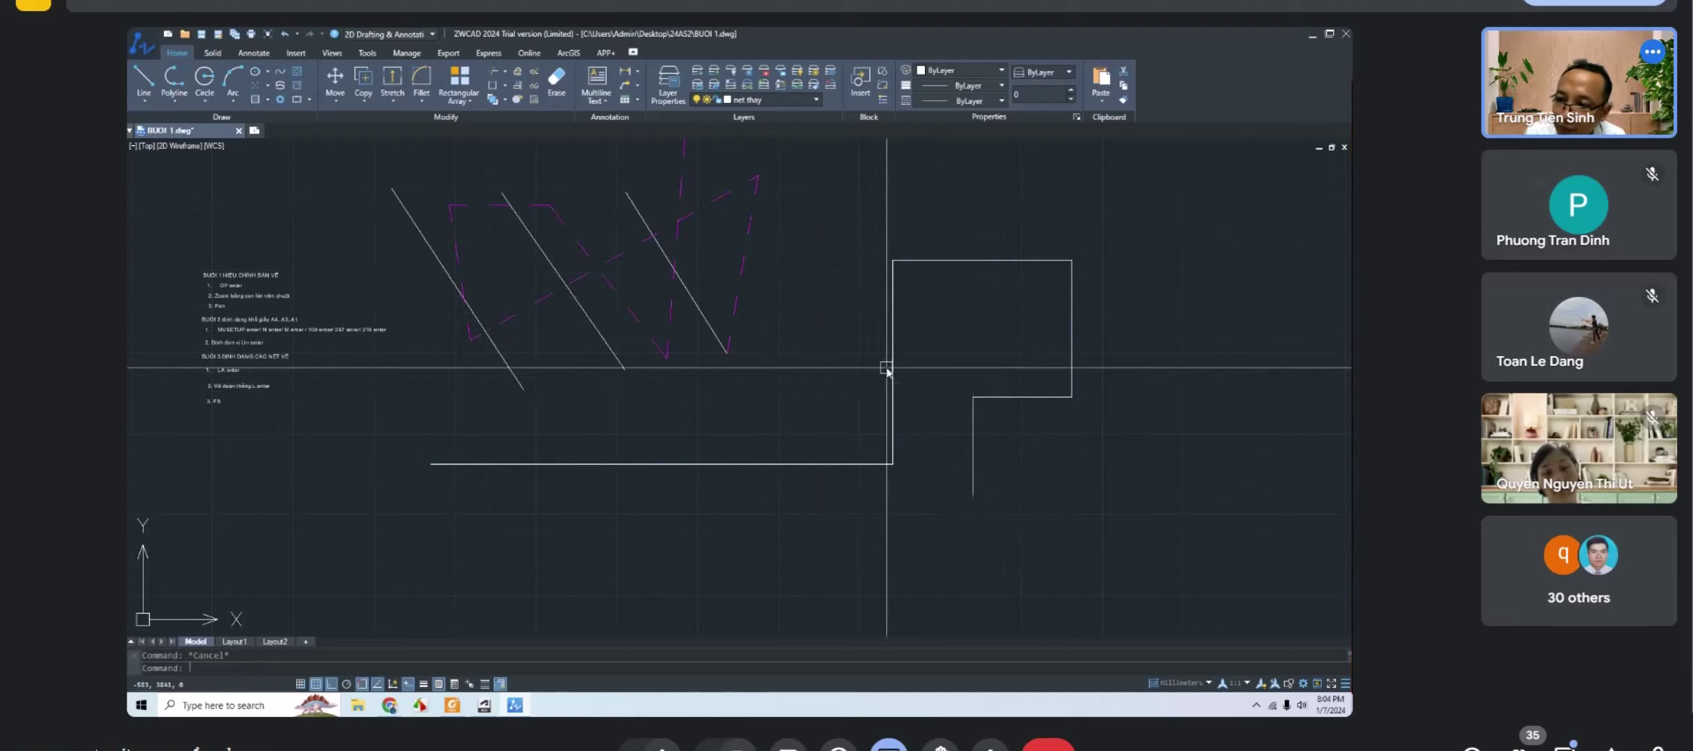
{"action": "middle_click_drag", "start_coordinate": [825, 367], "coordinate": [799, 380]}
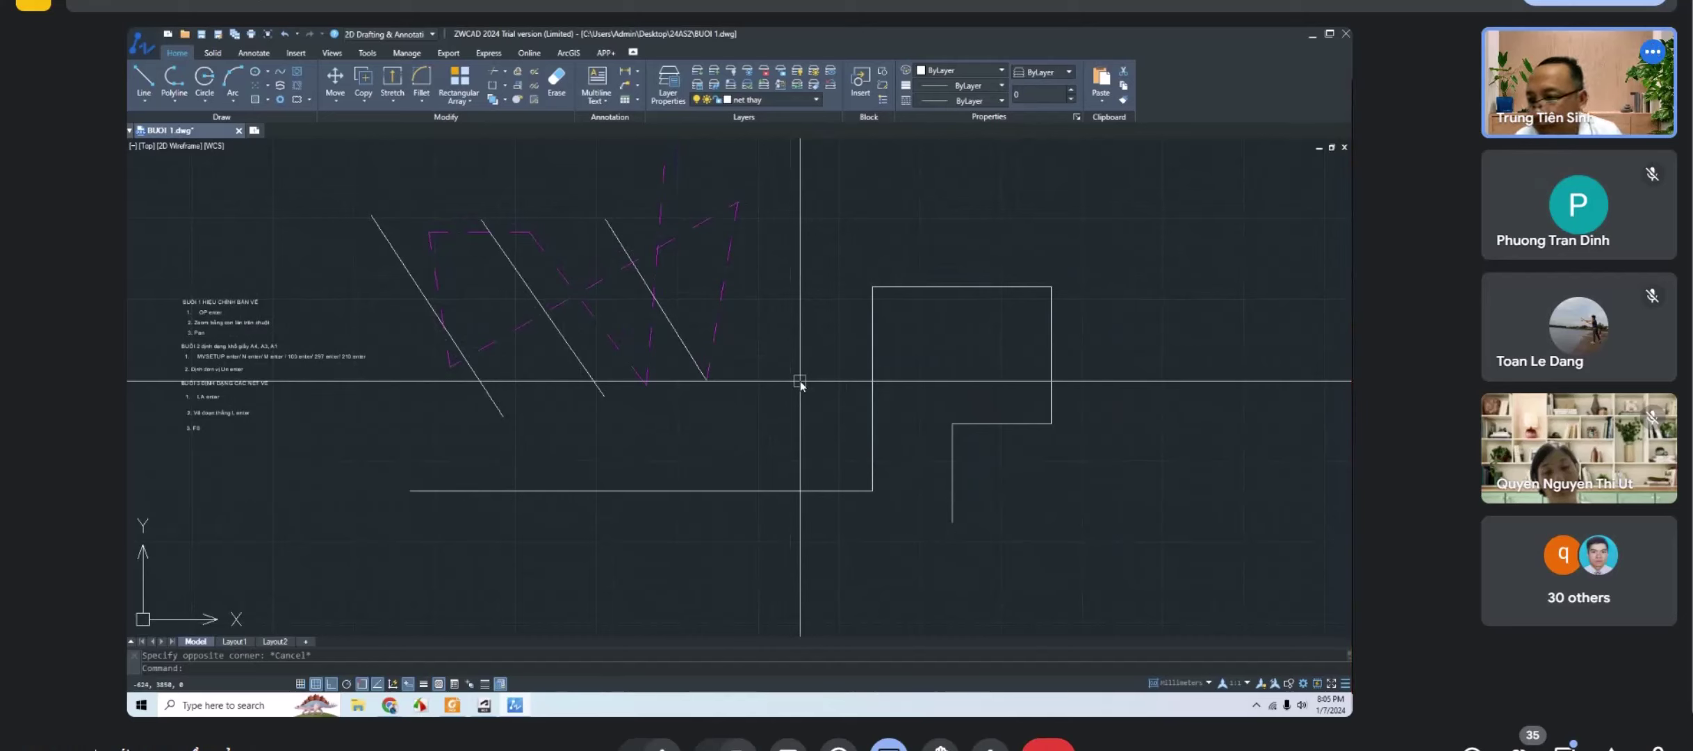
Copy the '3. F8' note line directly below itself.
{"action": "middle_click_drag", "start_coordinate": [378, 434], "coordinate": [428, 427]}
{"action": "type", "text": "co"}
{"action": "key", "text": "Return"}
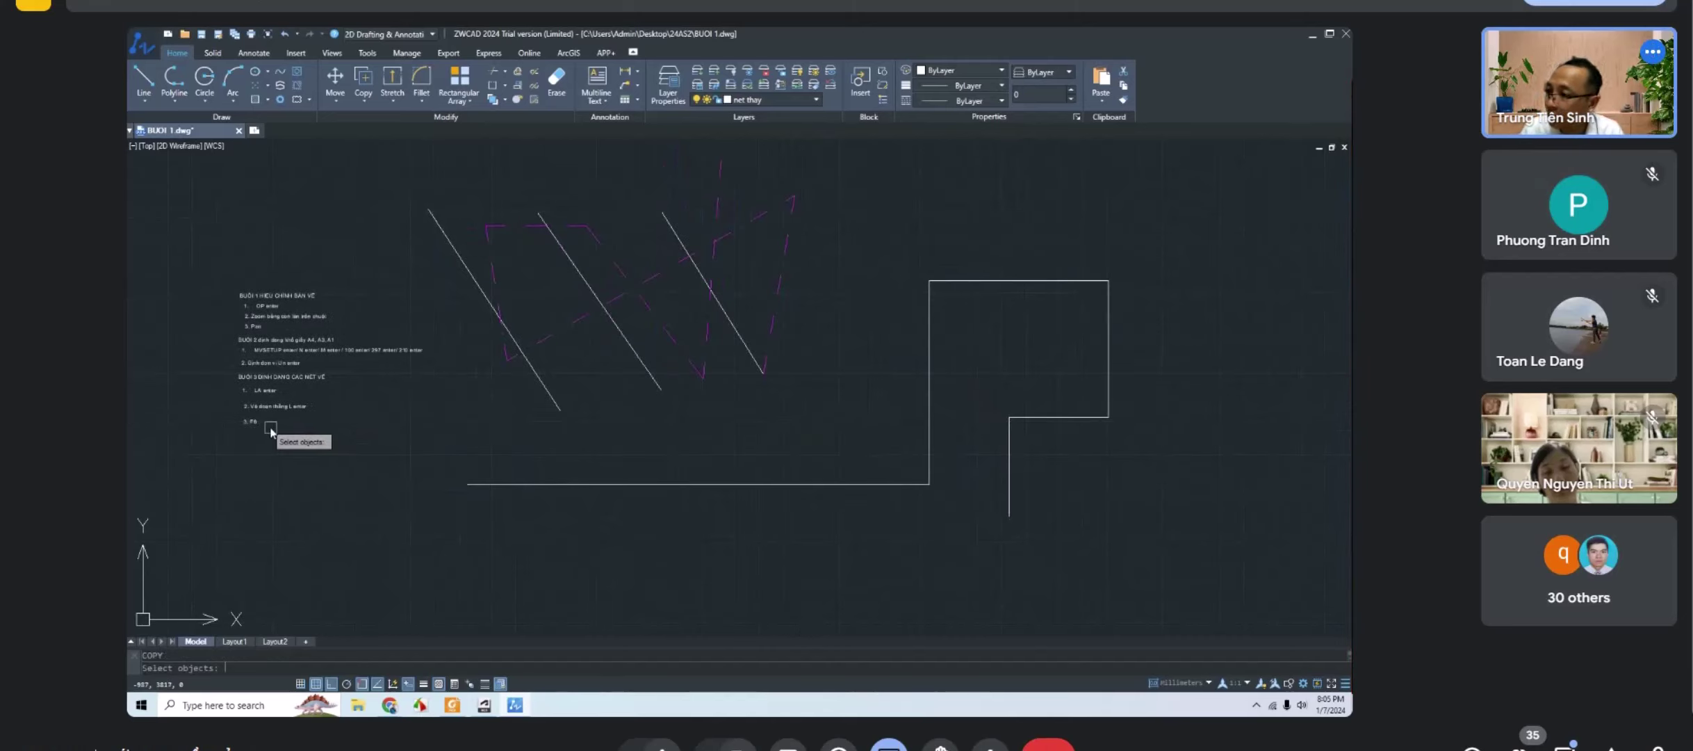
{"action": "scroll", "coordinate": [260, 431], "scroll_direction": "up", "scroll_amount": 2}
{"action": "key", "text": "Return"}
{"action": "left_click", "coordinate": [308, 429]}
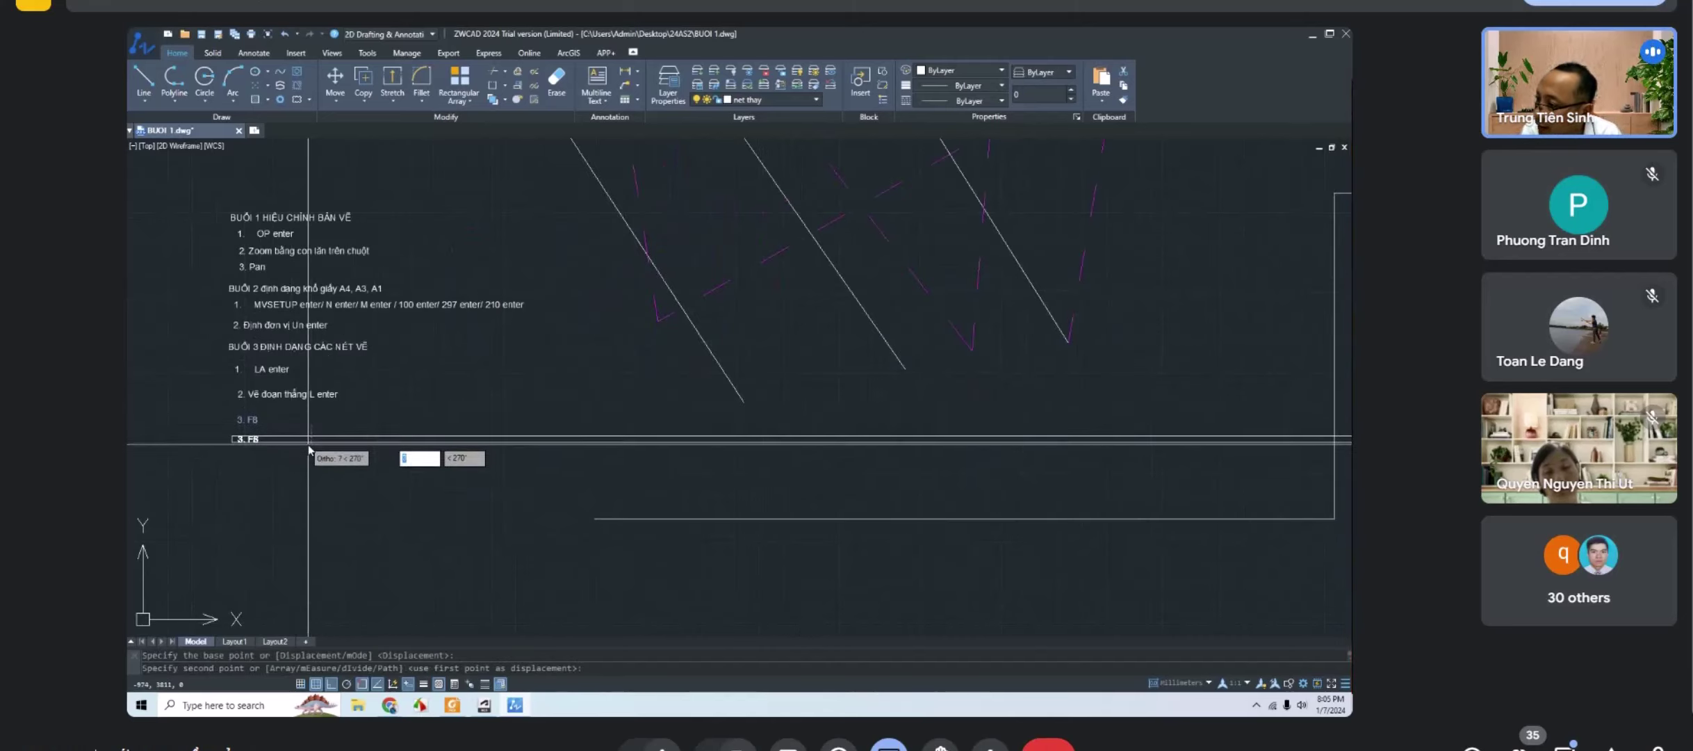
{"action": "left_click", "coordinate": [308, 450]}
{"action": "key", "text": "Return"}
Change the copied line to '4. CHỌN ĐỐI TƯỢNG' and close the text editor.
{"action": "double_click", "coordinate": [224, 444]}
{"action": "type", "text": "4. CHỌN ĐỐI TƯỢNG"}
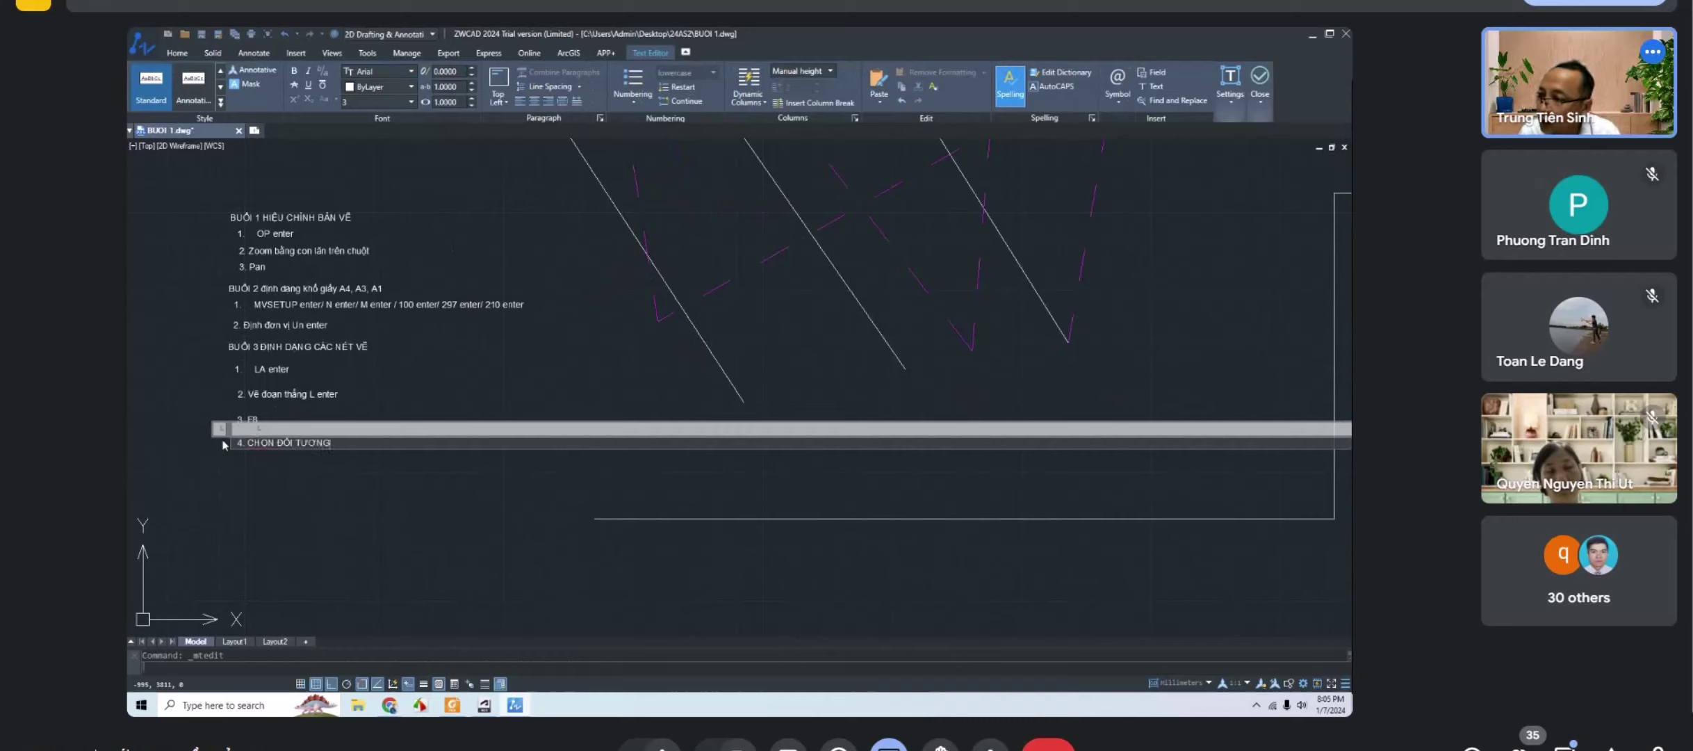
{"action": "scroll", "coordinate": [392, 473], "scroll_direction": "down", "scroll_amount": 5}
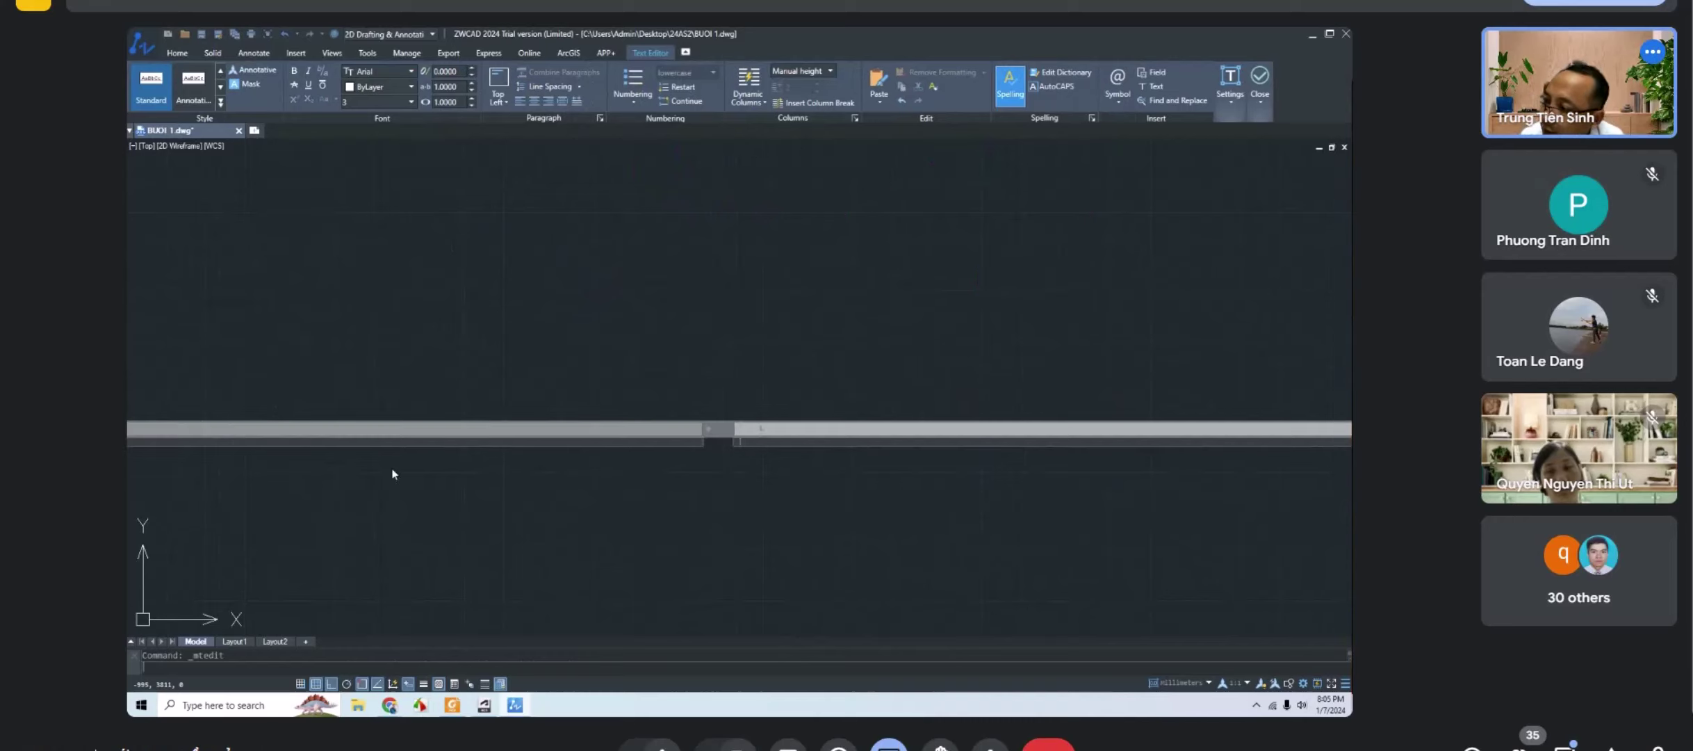
{"action": "scroll", "coordinate": [473, 480], "scroll_direction": "down", "scroll_amount": 3}
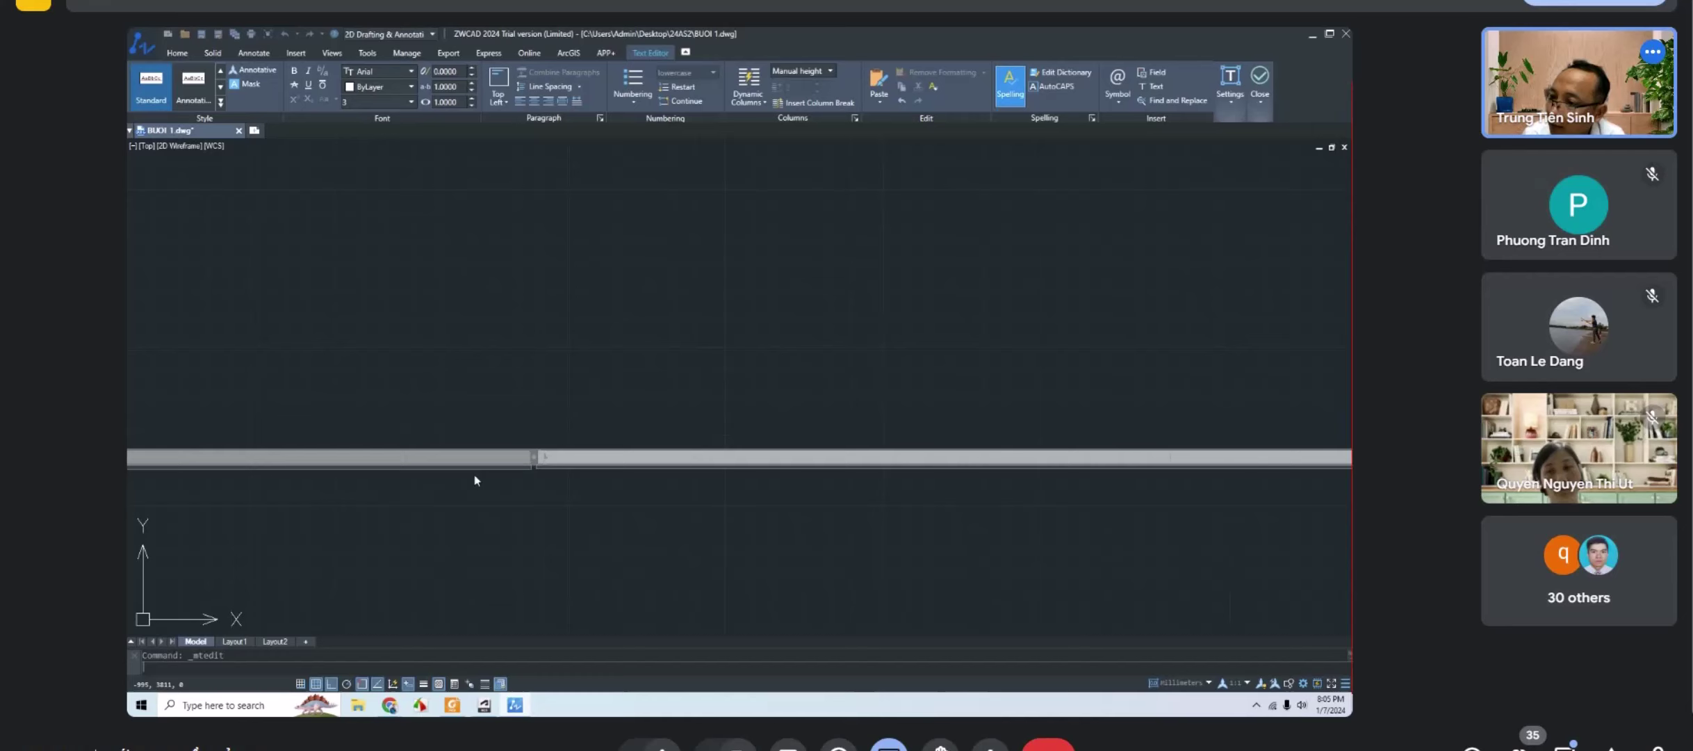
{"action": "left_click", "coordinate": [524, 480]}
{"action": "scroll", "coordinate": [571, 449], "scroll_direction": "up", "scroll_amount": 3}
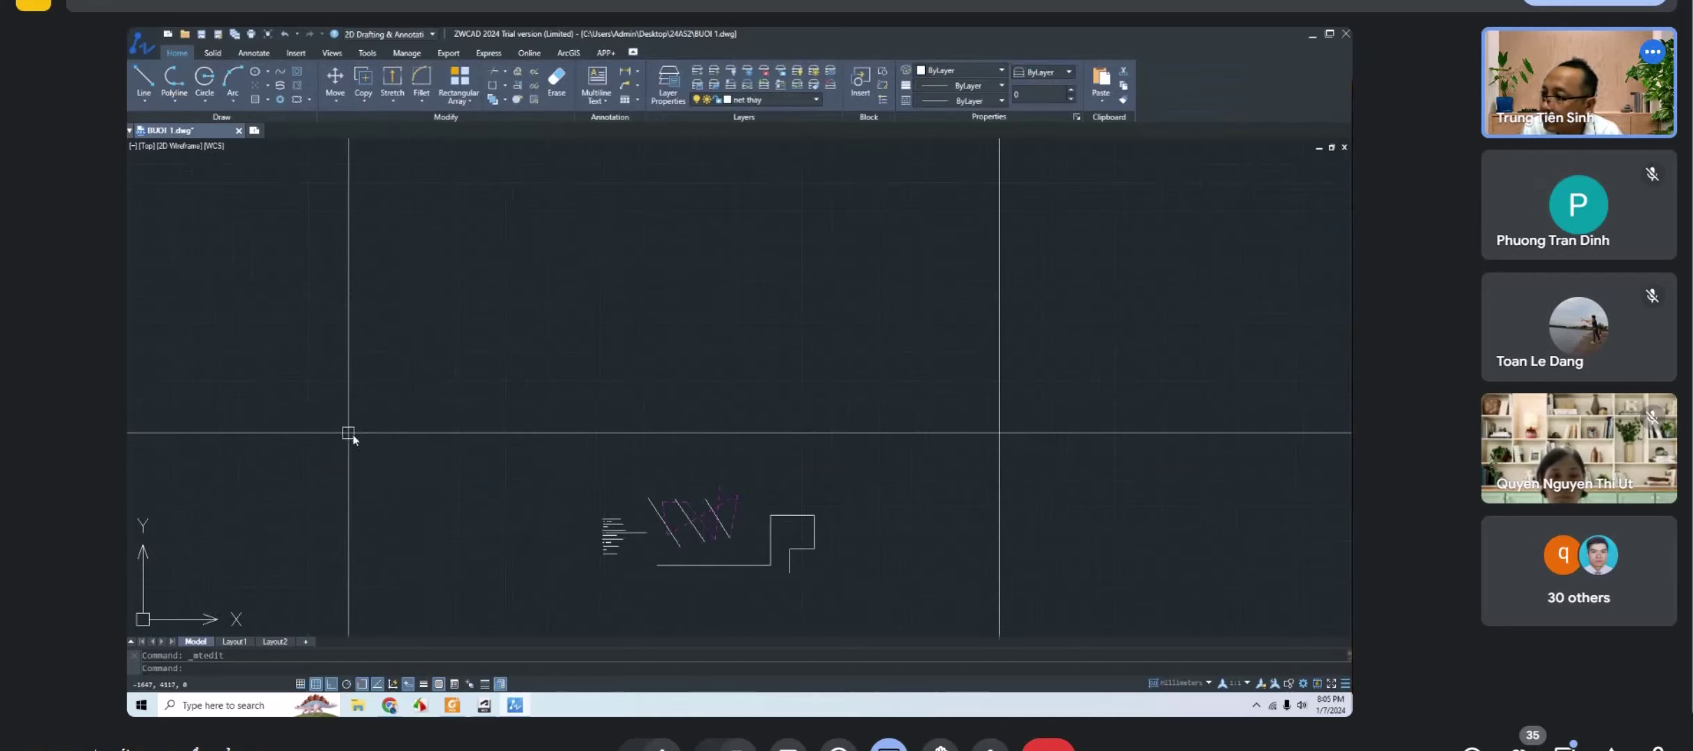
{"action": "scroll", "coordinate": [643, 483], "scroll_direction": "up", "scroll_amount": 3}
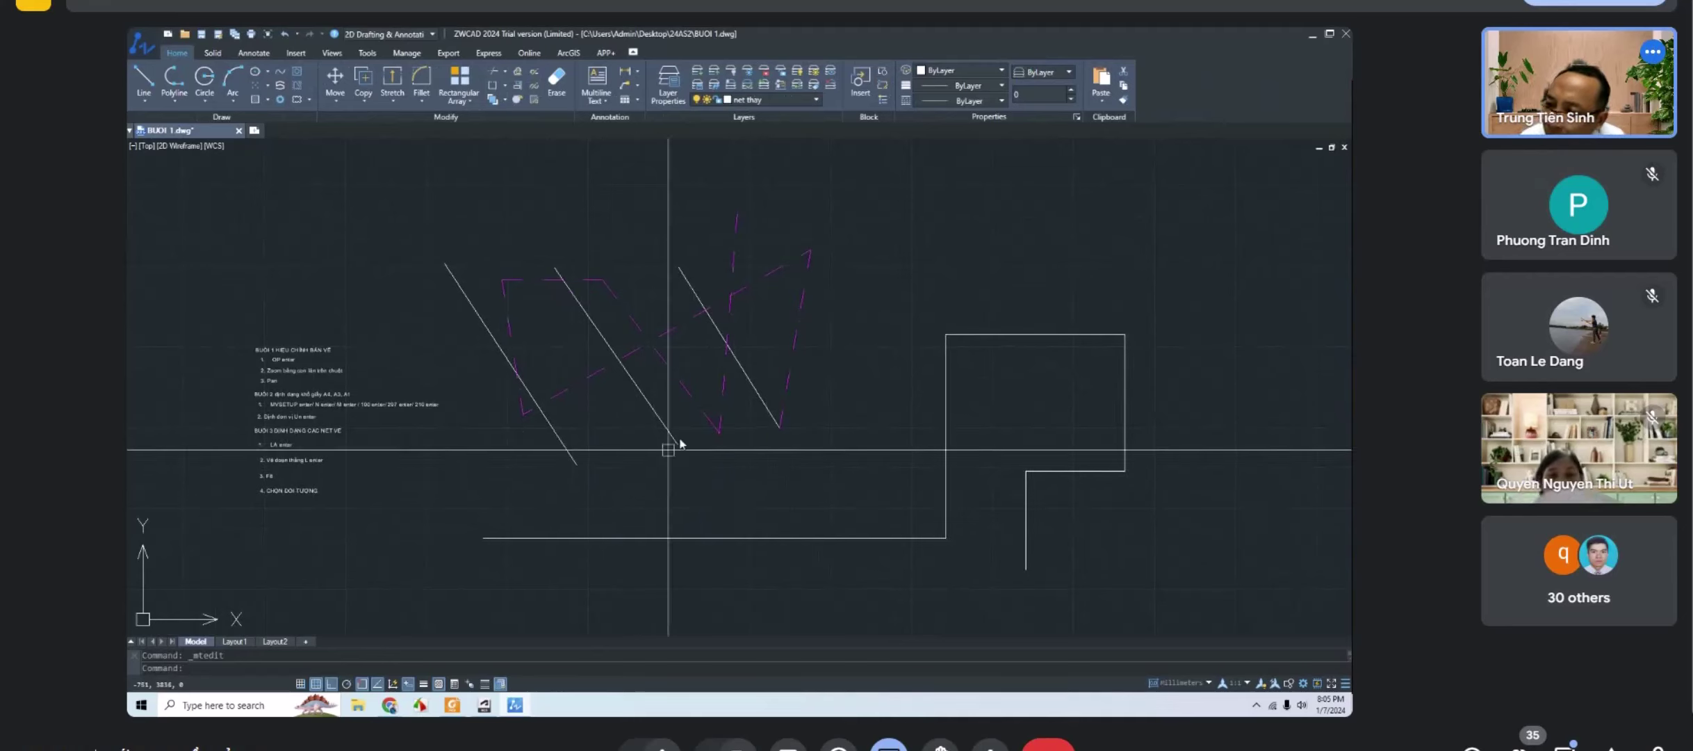
{"action": "scroll", "coordinate": [679, 445], "scroll_direction": "down", "scroll_amount": 3}
{"action": "type", "text": "l"}
{"action": "key", "text": "Return"}
{"action": "left_click", "coordinate": [824, 229]}
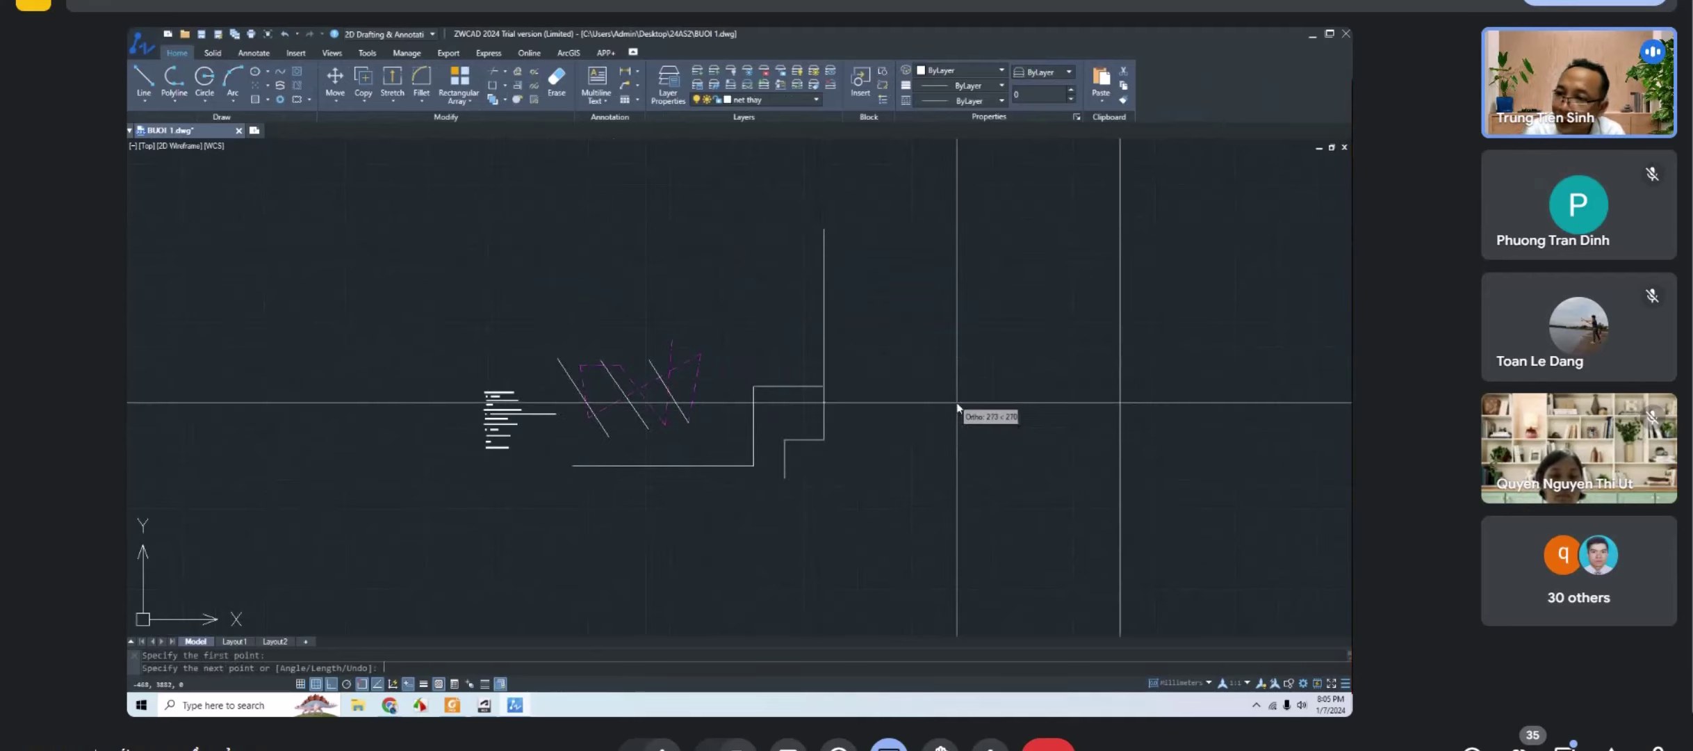
{"action": "left_click", "coordinate": [824, 402]}
{"action": "left_click", "coordinate": [996, 402]}
{"action": "left_click", "coordinate": [996, 243]}
{"action": "left_click", "coordinate": [762, 244]}
{"action": "key", "text": "Return"}
{"action": "left_click_drag", "start_coordinate": [1020, 370], "coordinate": [716, 183]}
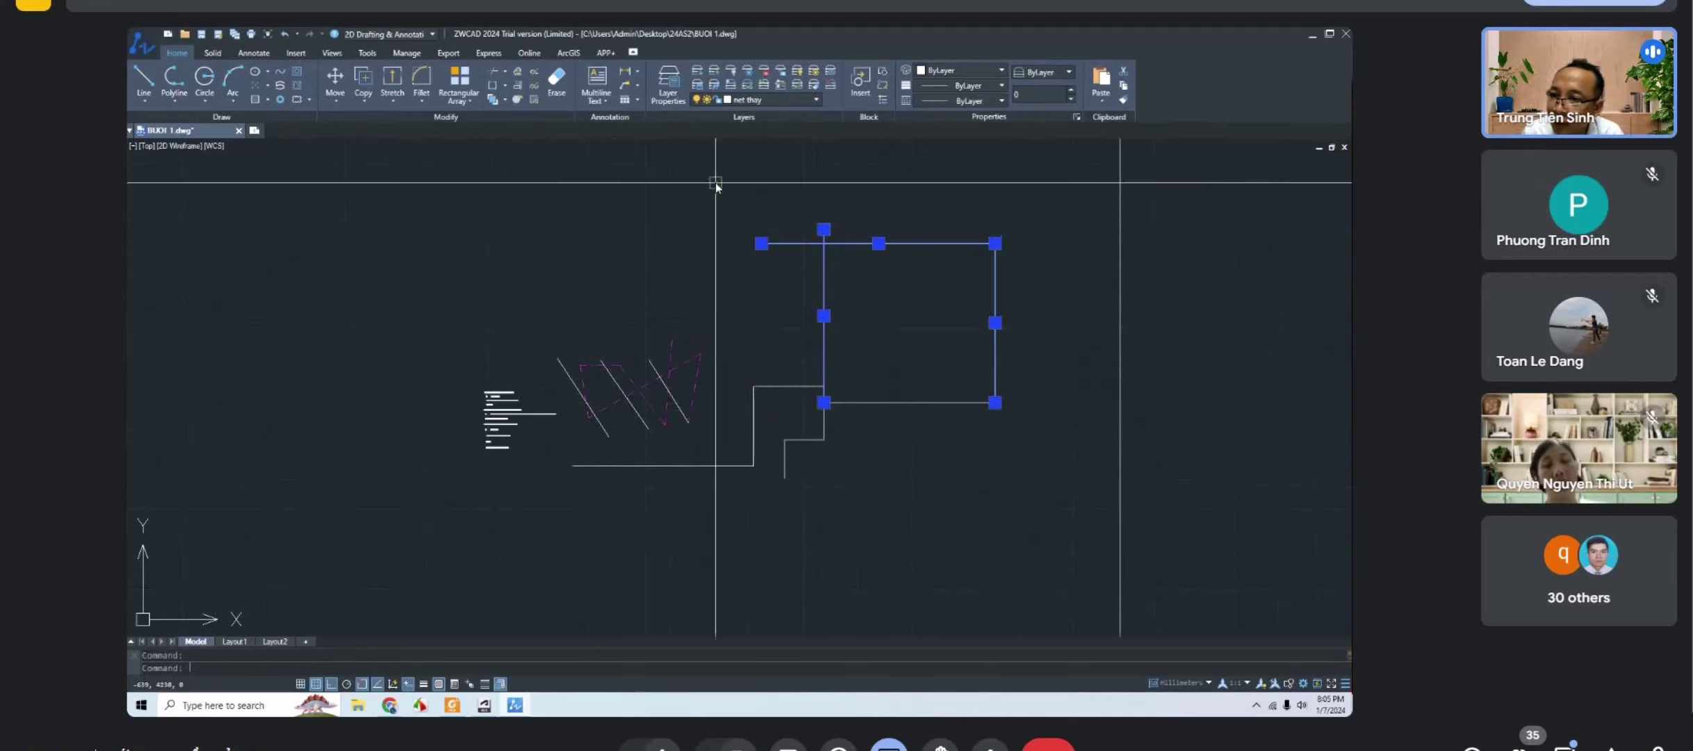
{"action": "key", "text": "Delete"}
{"action": "key", "text": "Escape"}
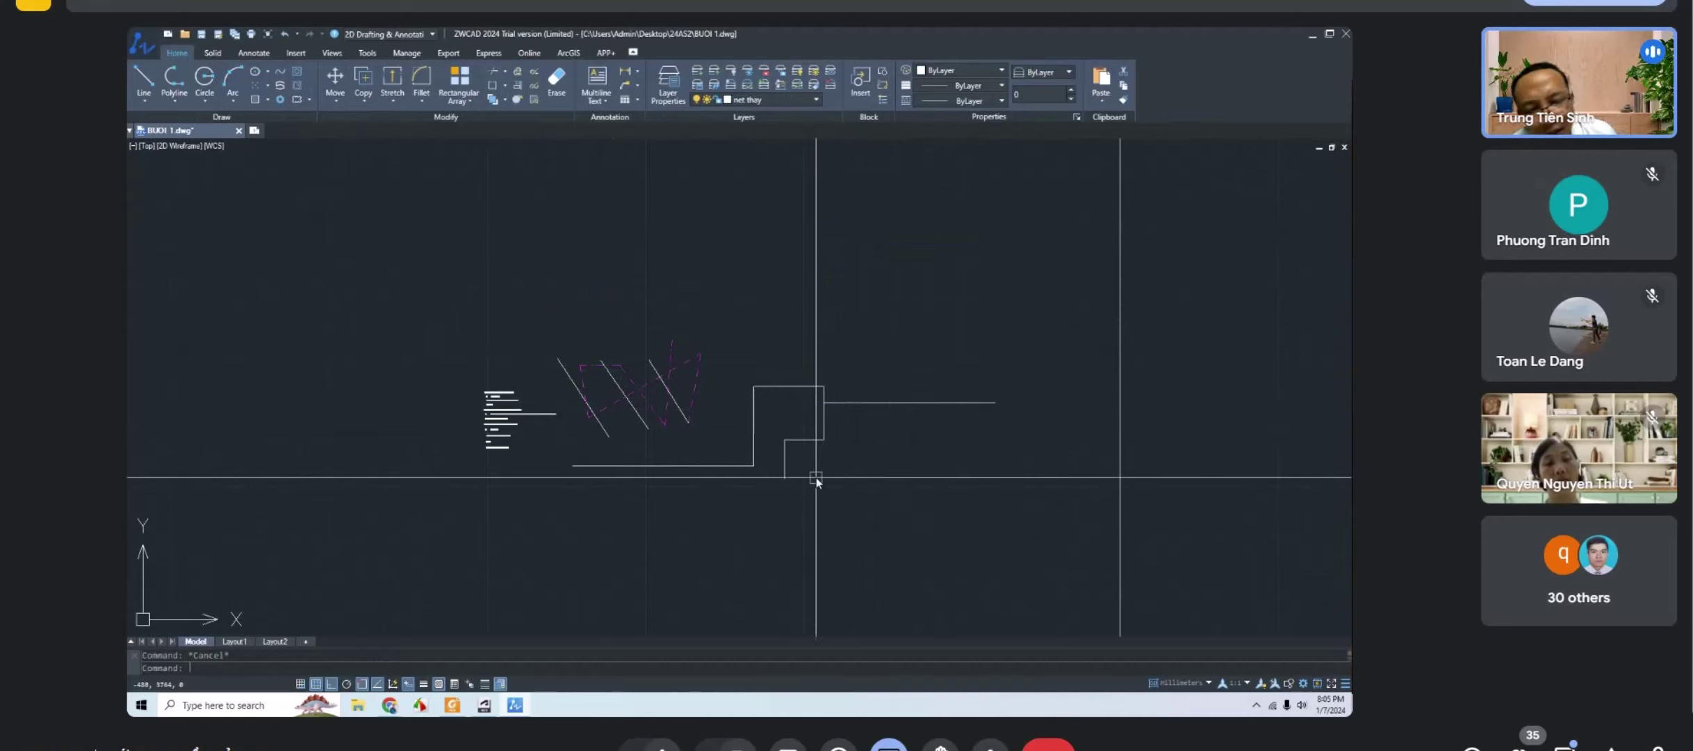
{"action": "scroll", "coordinate": [813, 464], "scroll_direction": "up", "scroll_amount": 2}
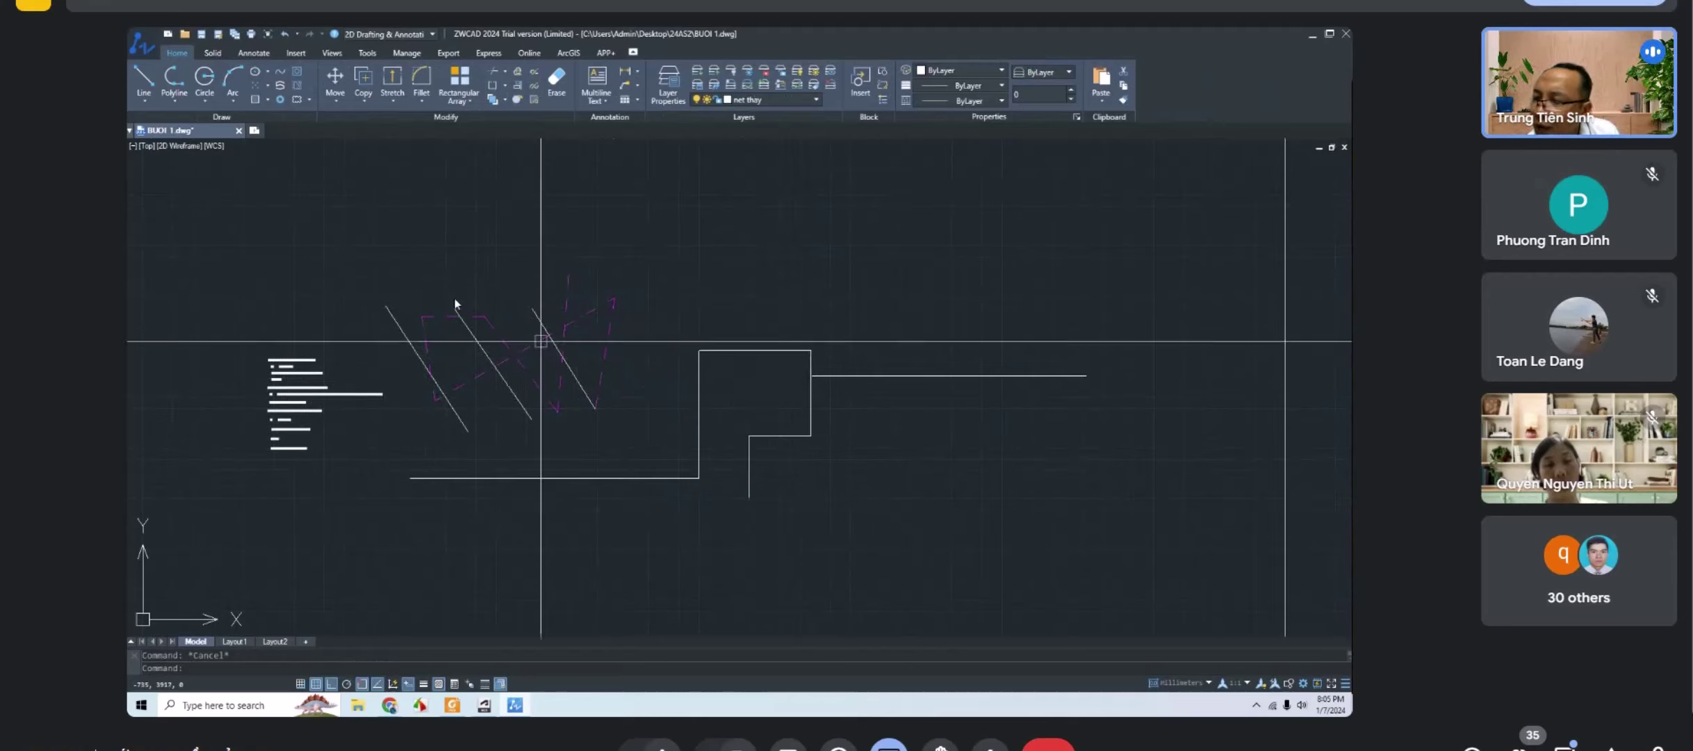
{"action": "left_click", "coordinate": [408, 340]}
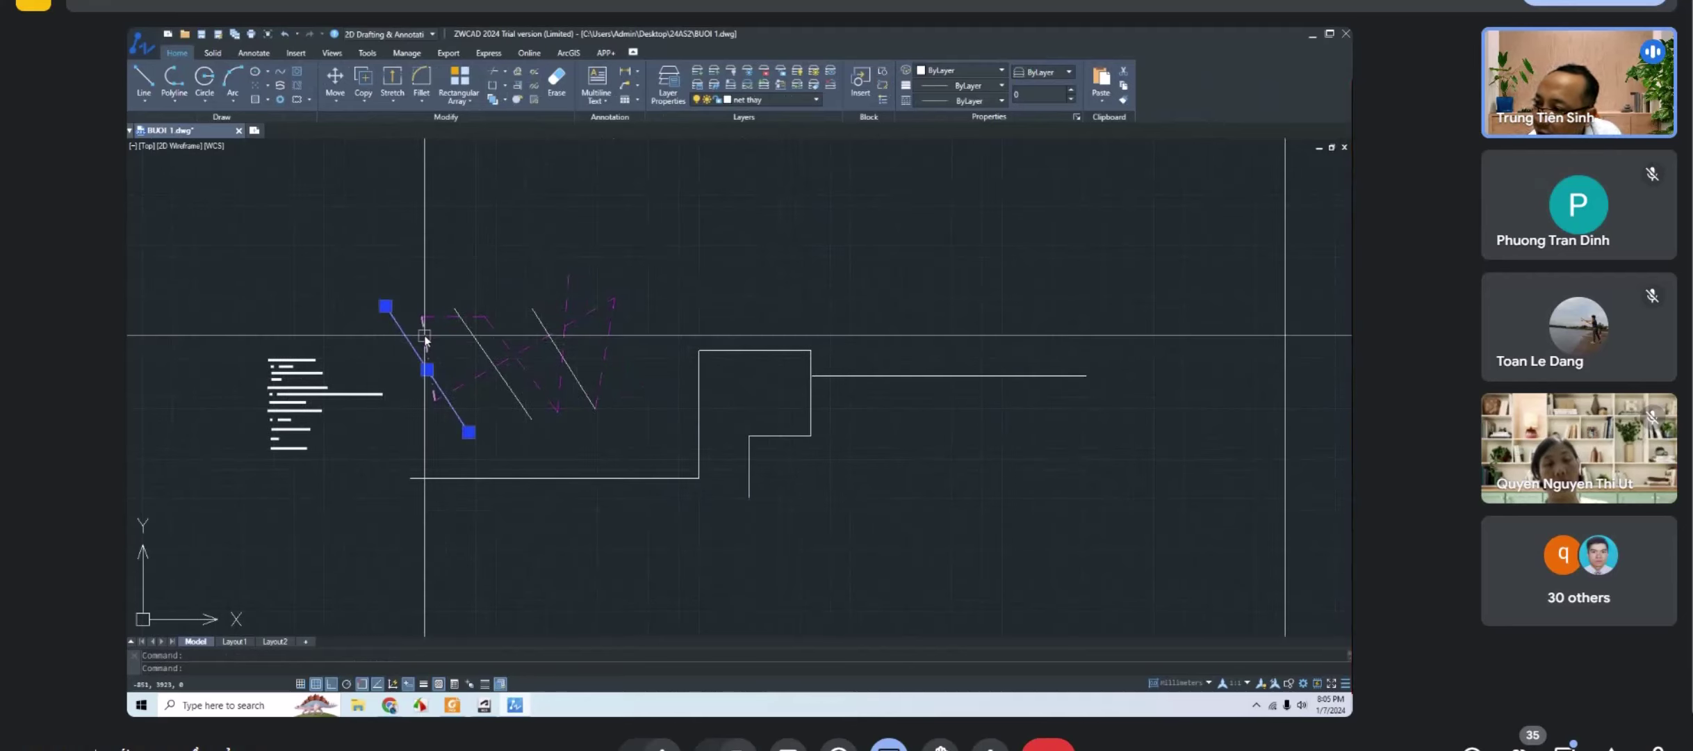
{"action": "left_click", "coordinate": [443, 317]}
{"action": "left_click", "coordinate": [509, 348]}
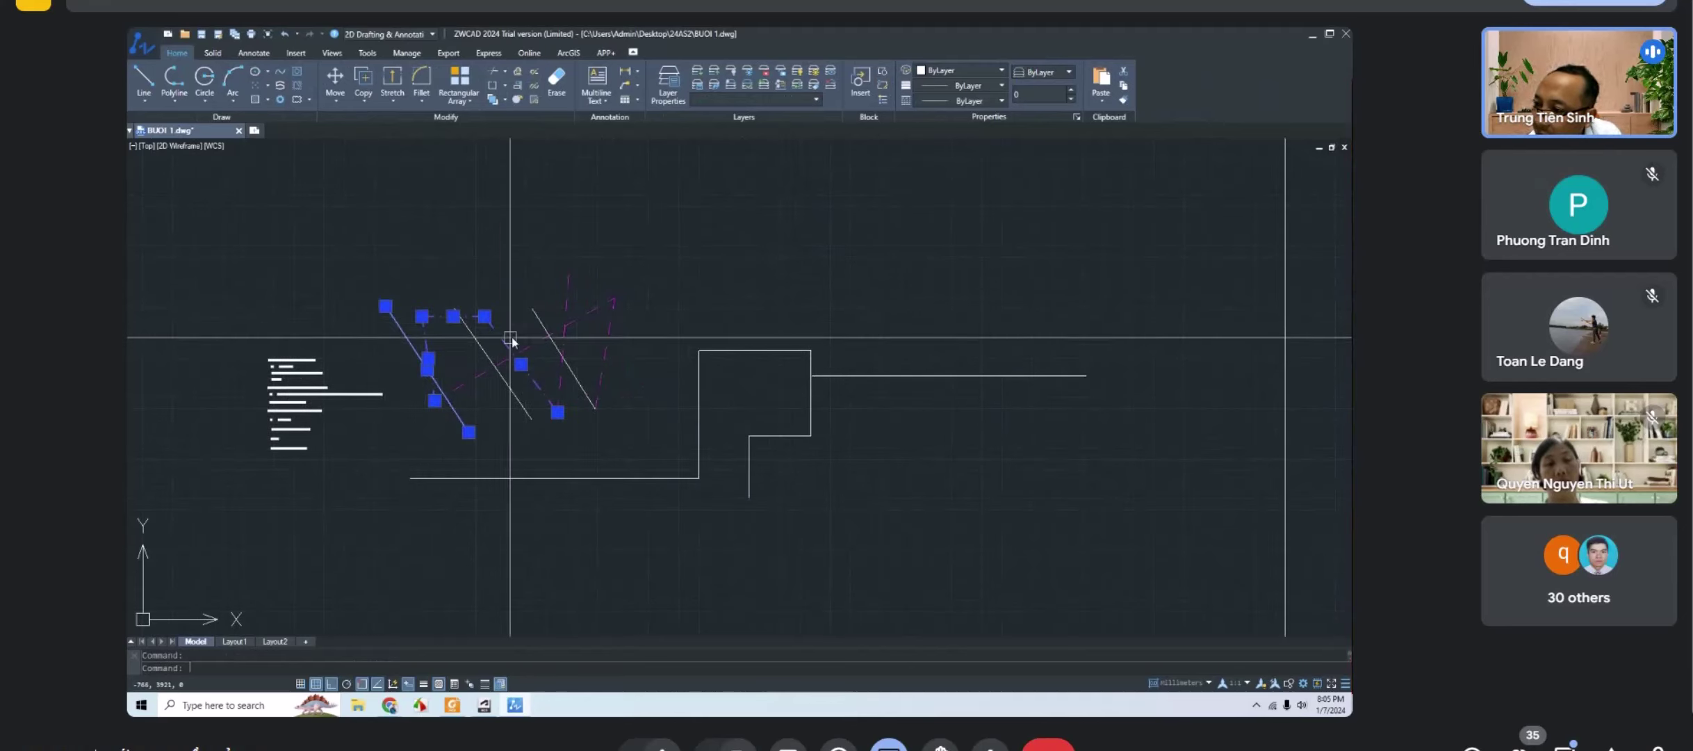
{"action": "left_click", "coordinate": [531, 340]}
{"action": "left_click", "coordinate": [567, 298]}
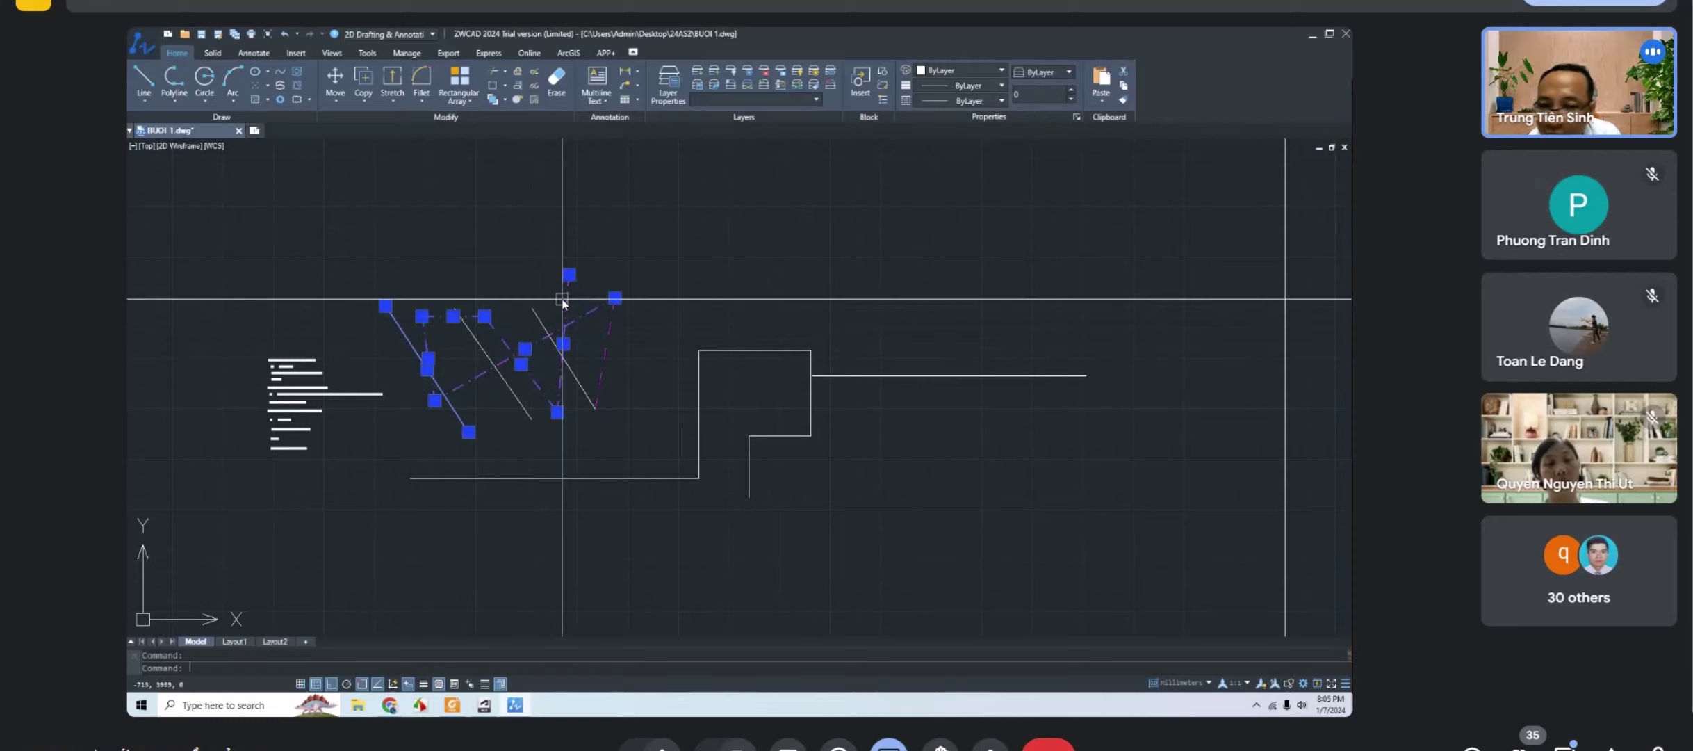
{"action": "left_click", "coordinate": [543, 311]}
{"action": "left_click", "coordinate": [604, 351]}
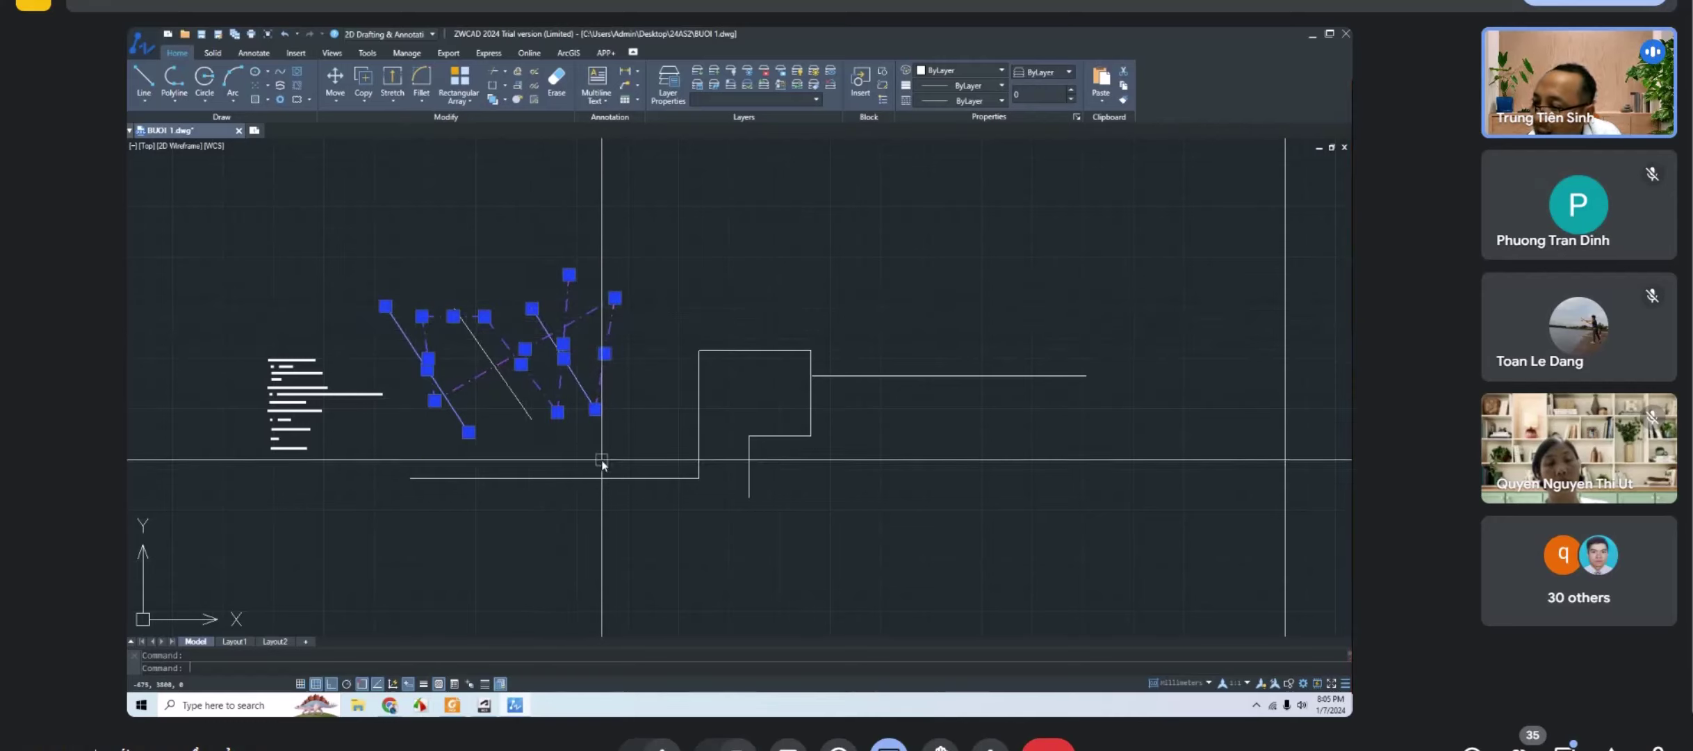
{"action": "left_click", "coordinate": [601, 478]}
{"action": "left_click", "coordinate": [699, 416]}
{"action": "left_click", "coordinate": [745, 351]}
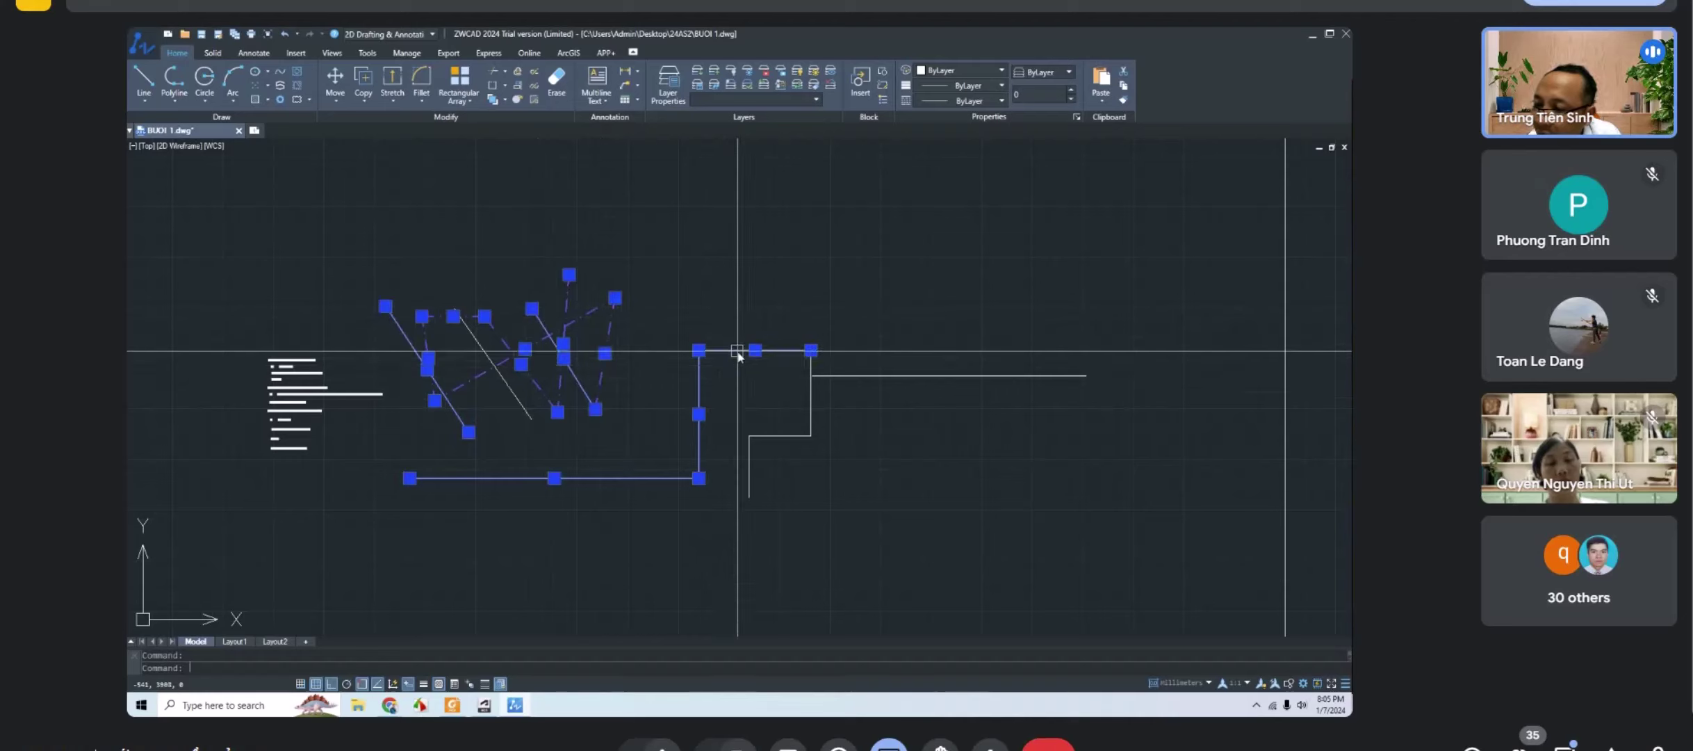
{"action": "left_click", "coordinate": [811, 391]}
{"action": "left_click", "coordinate": [777, 436]}
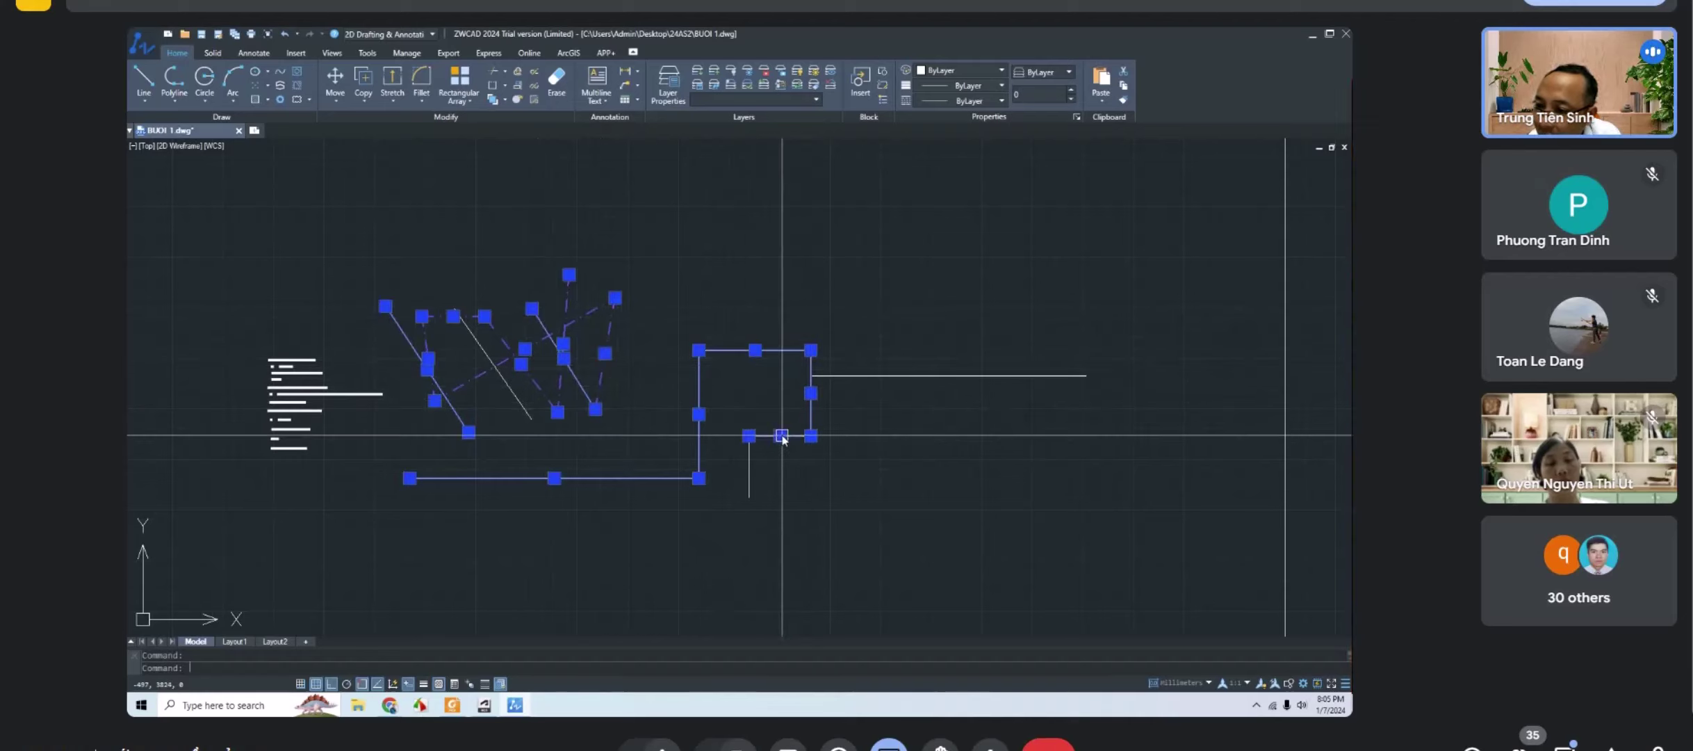
{"action": "left_click", "coordinate": [747, 467]}
{"action": "left_click", "coordinate": [839, 375]}
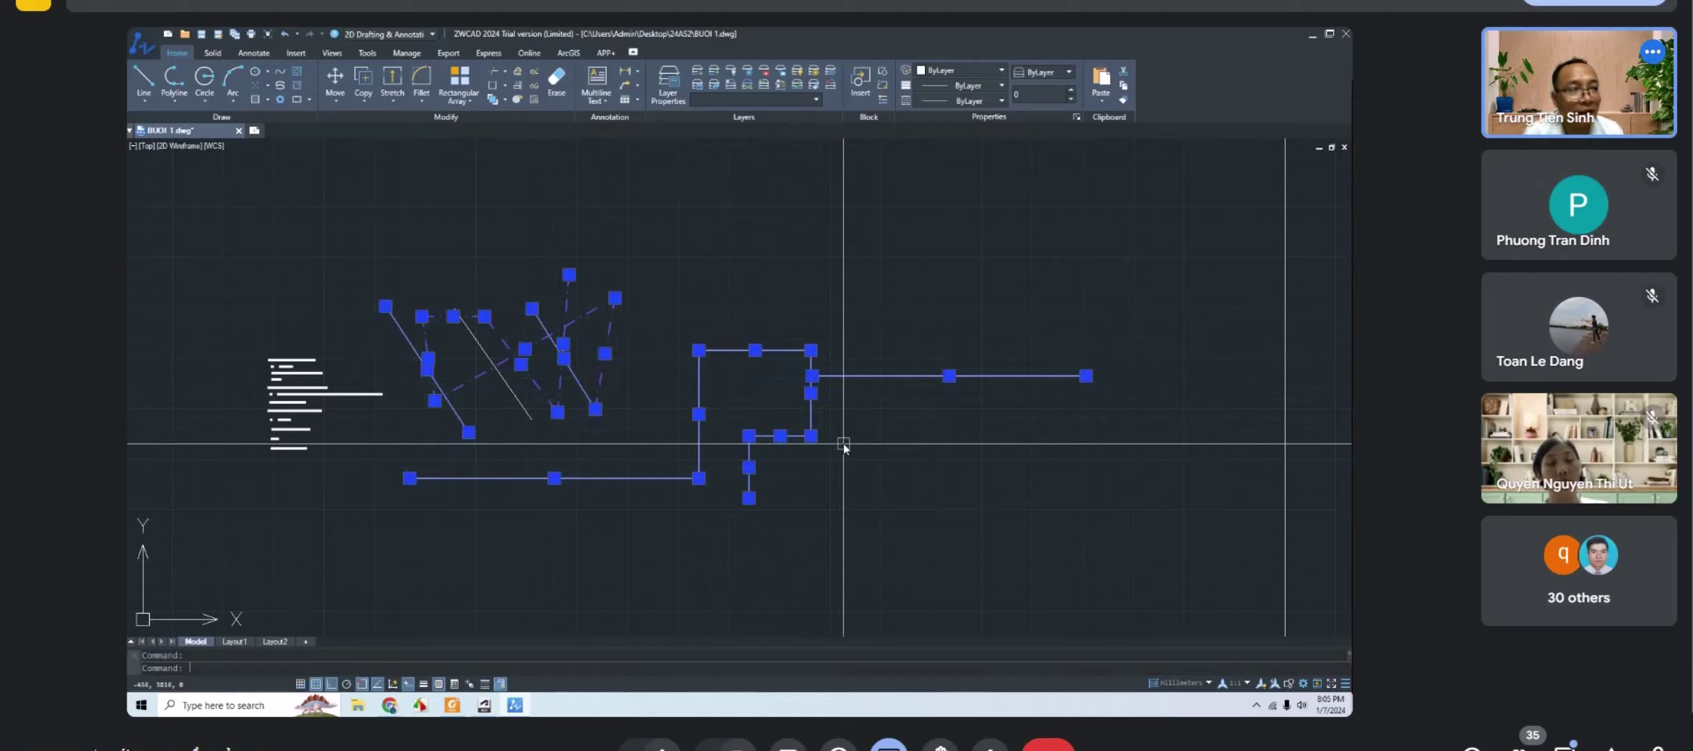
{"action": "key", "text": "Escape"}
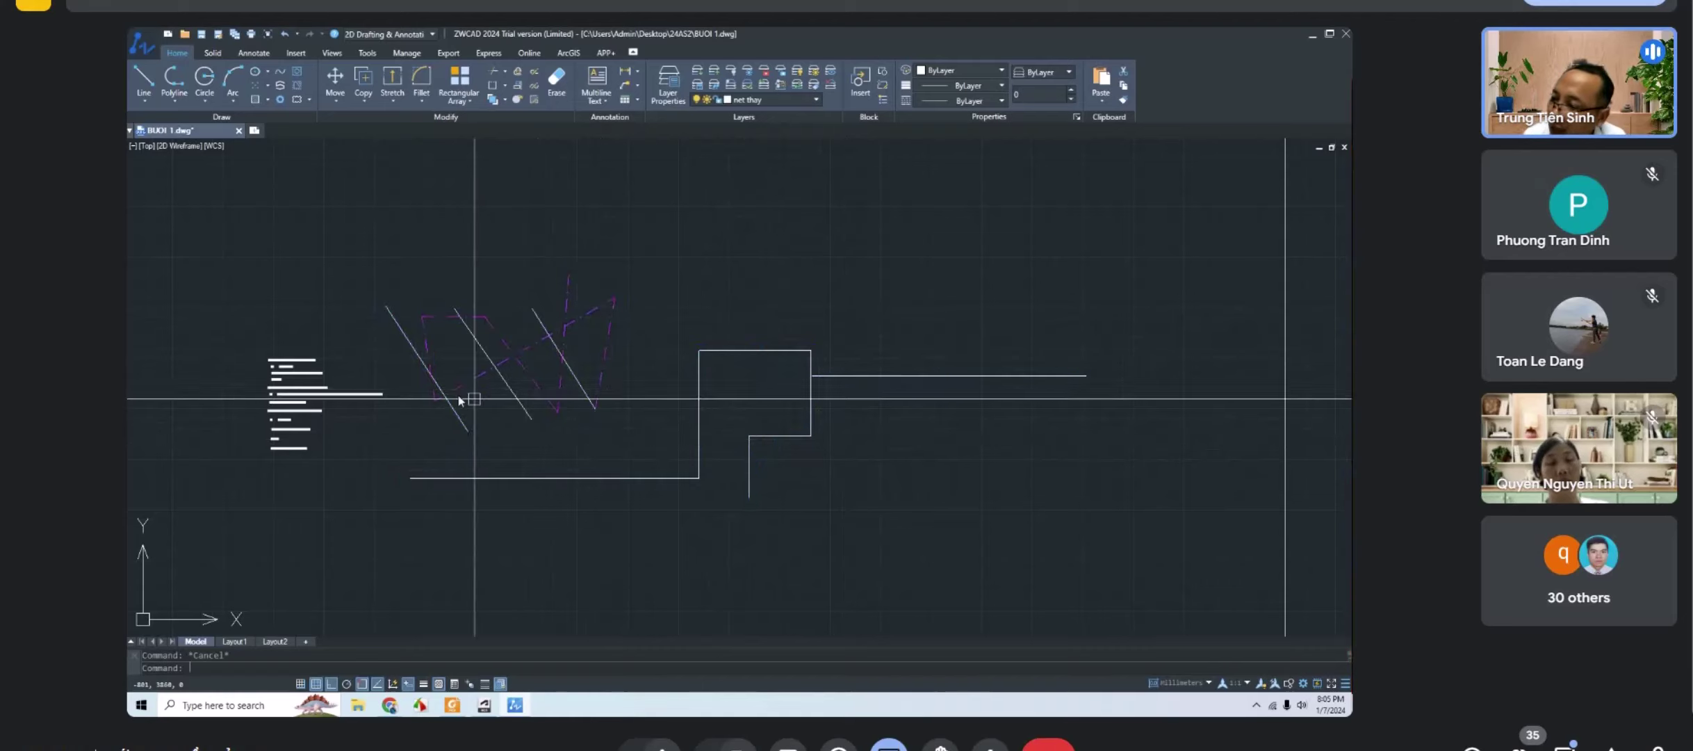
{"action": "left_click", "coordinate": [414, 348]}
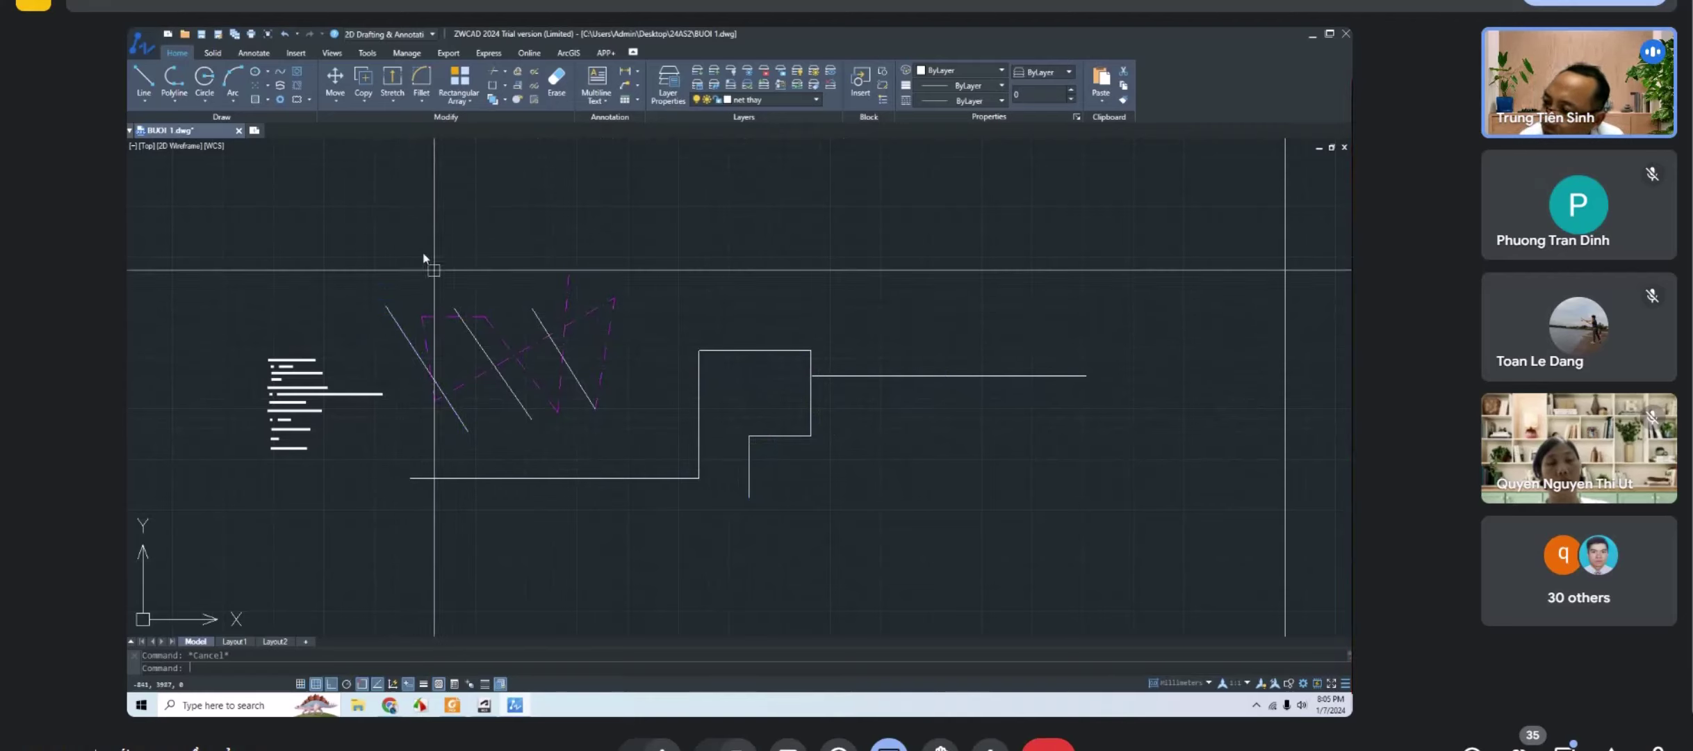
{"action": "left_click", "coordinate": [358, 164]}
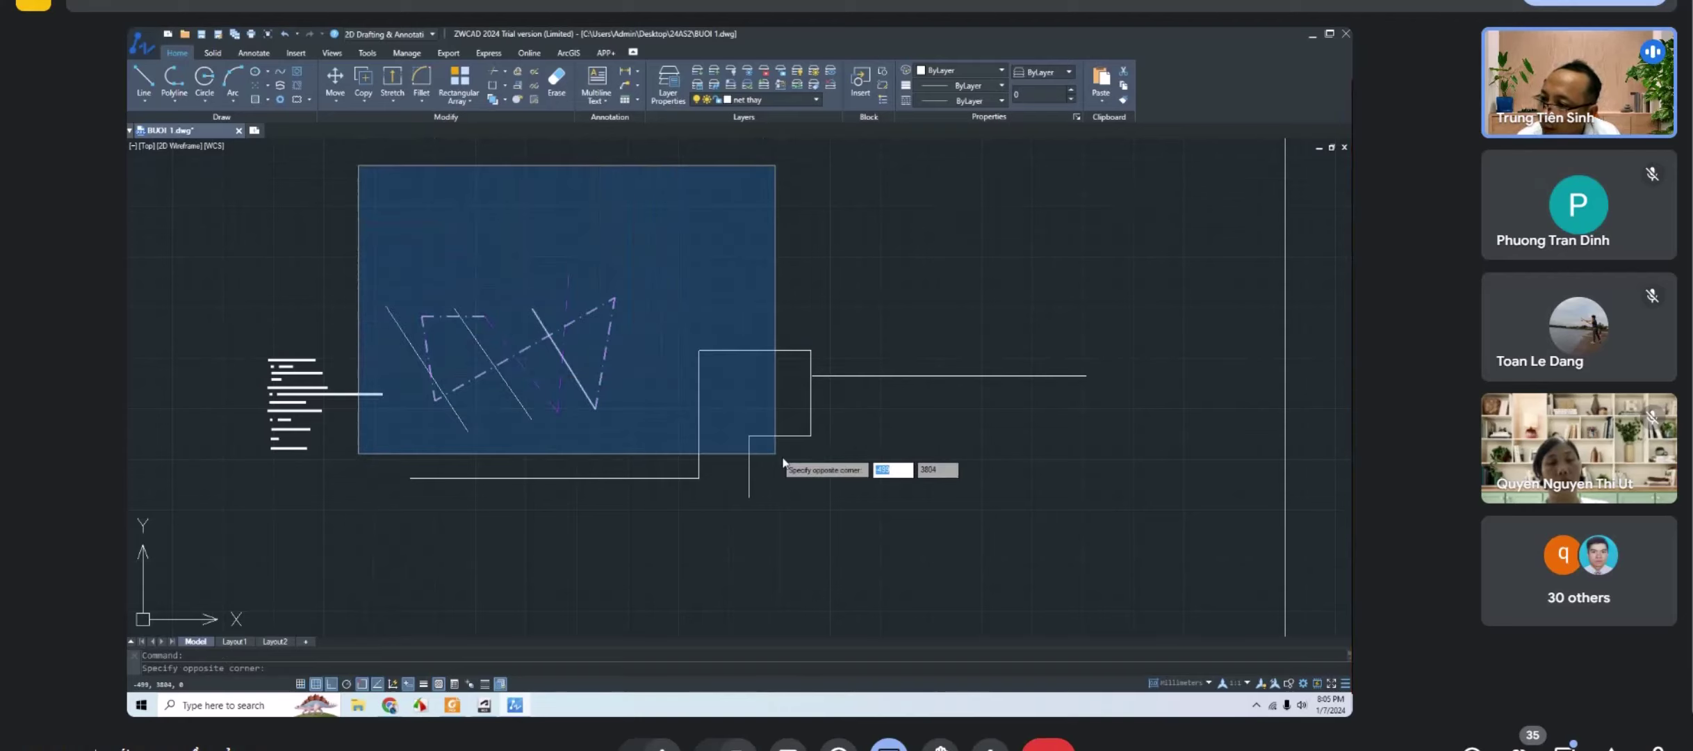
{"action": "left_click", "coordinate": [337, 173]}
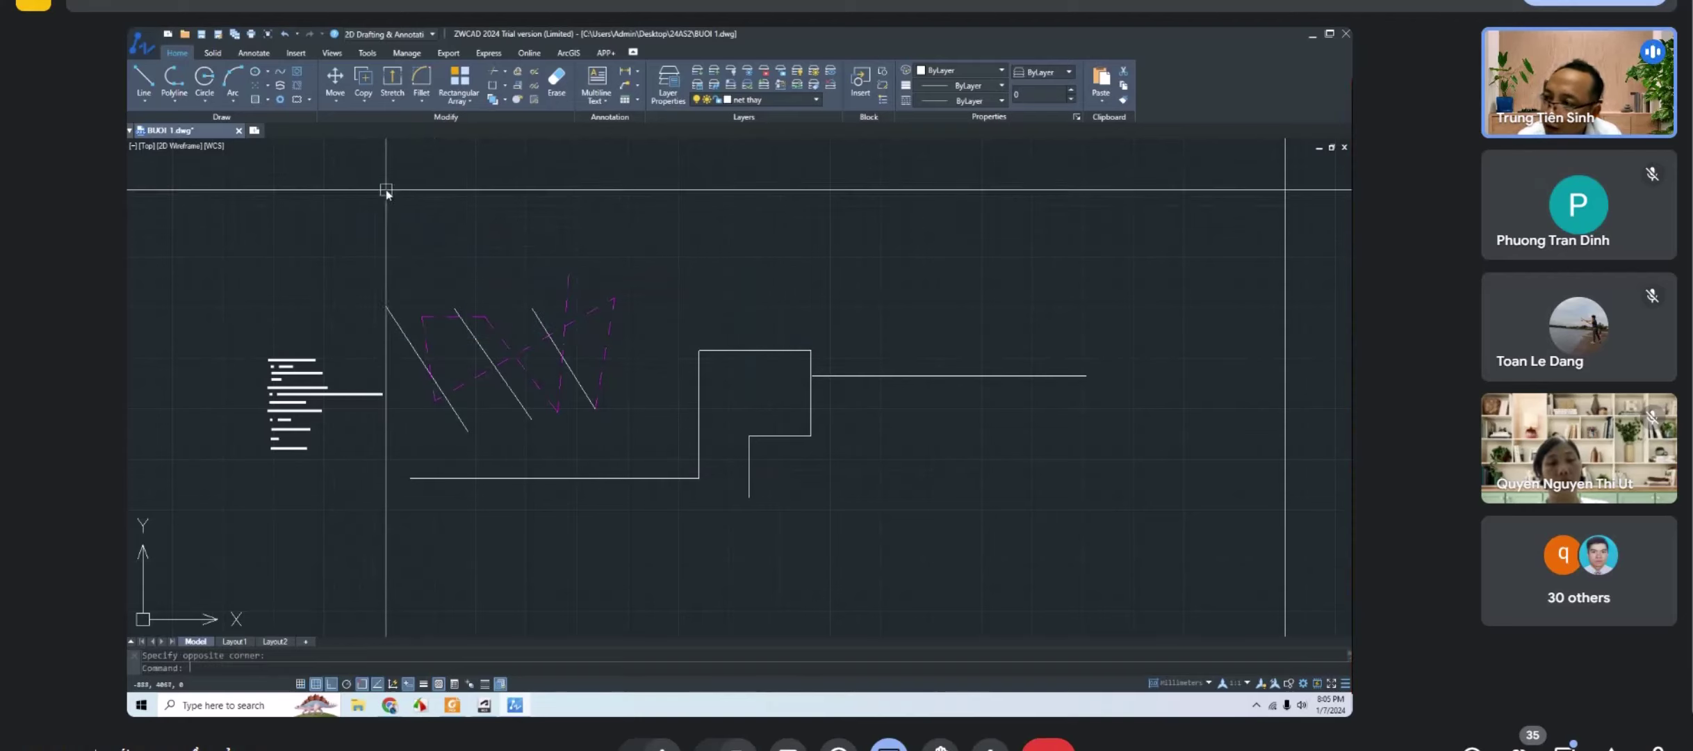
{"action": "left_click", "coordinate": [338, 172]}
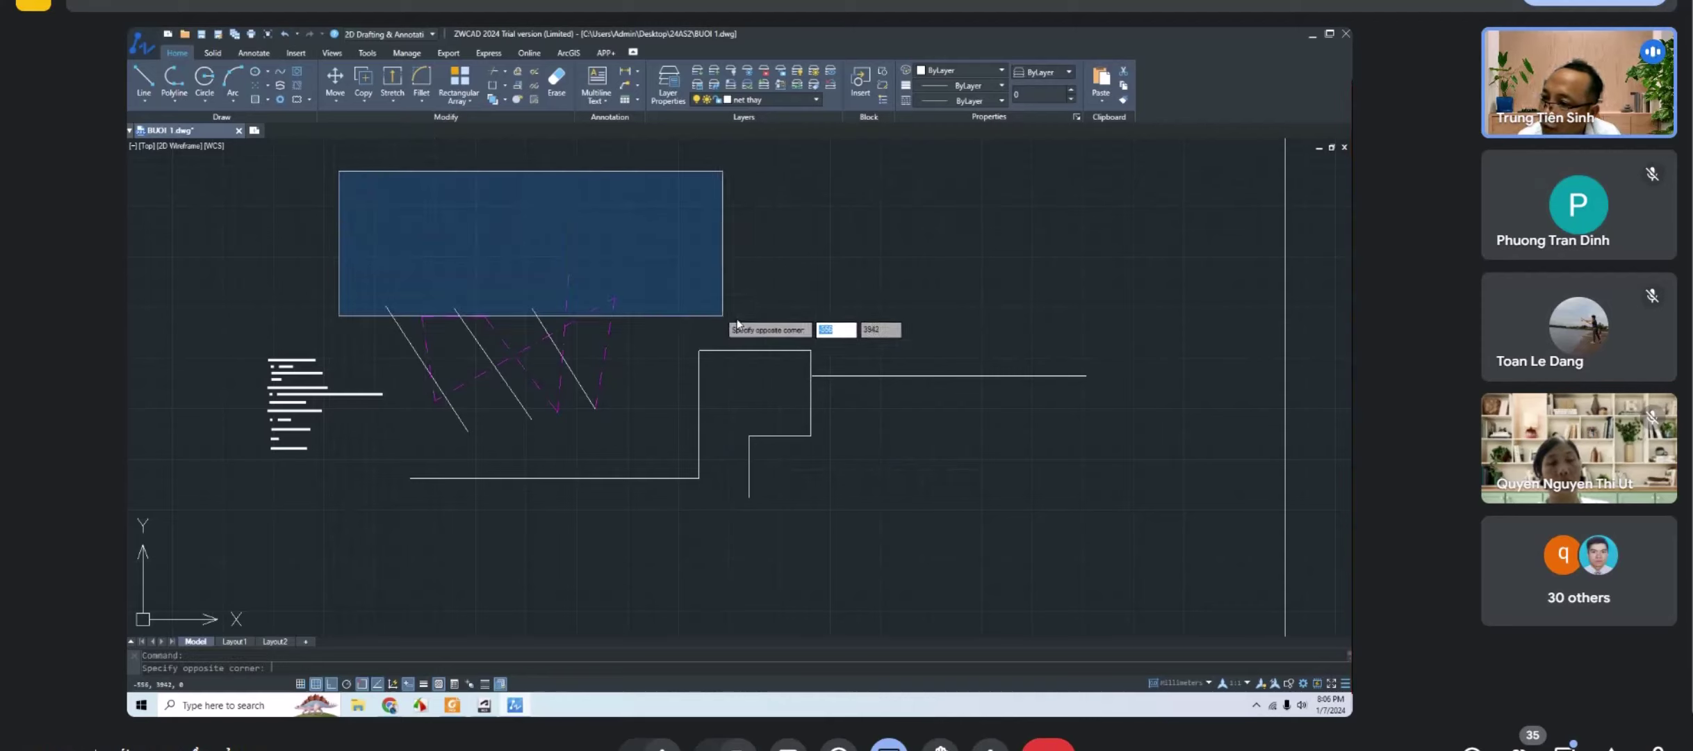
{"action": "left_click", "coordinate": [1150, 582]}
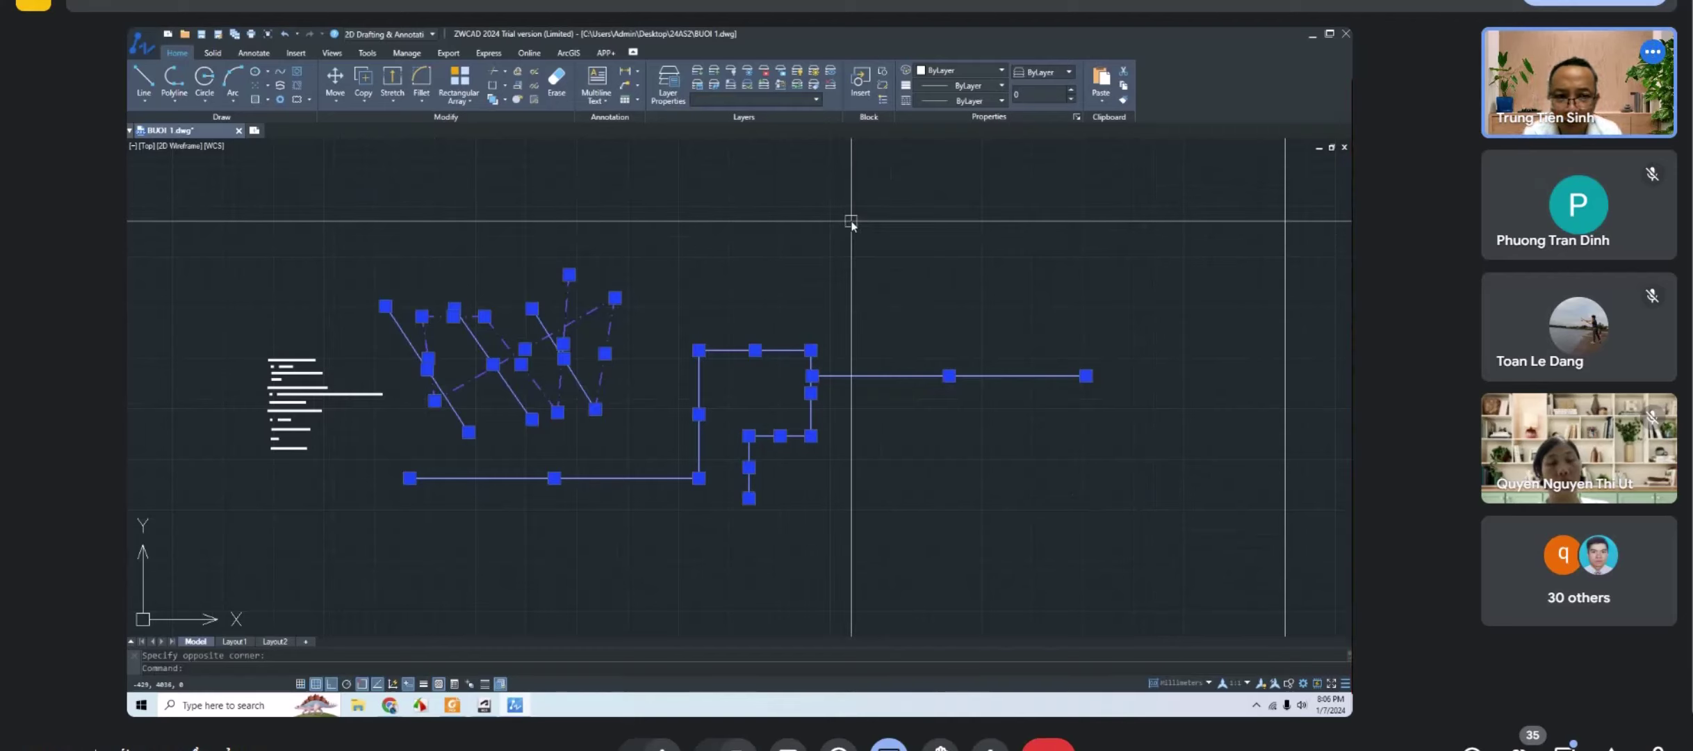
{"action": "key", "text": "Escape"}
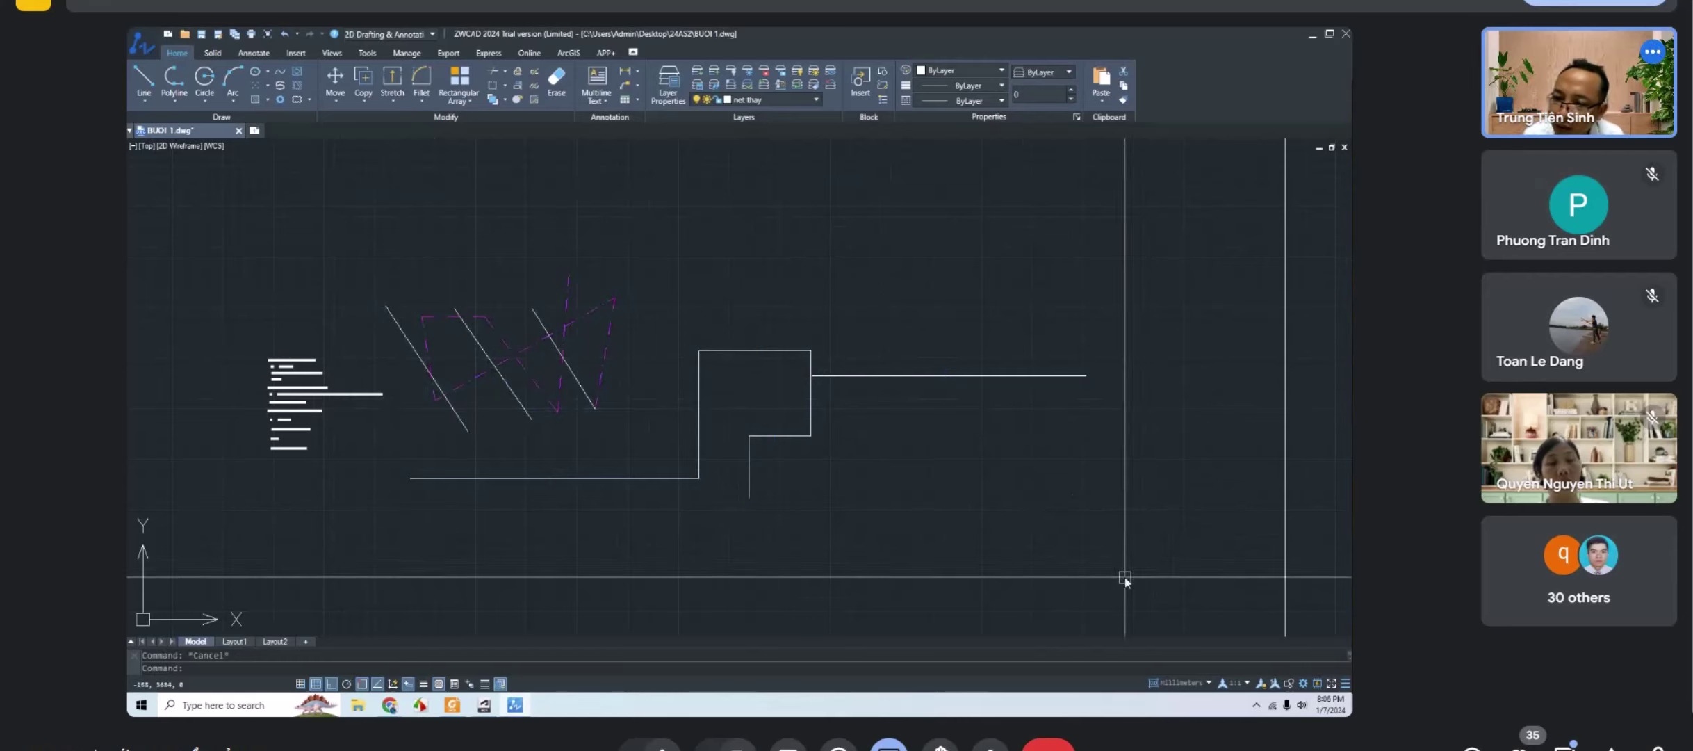
{"action": "left_click", "coordinate": [1136, 591]}
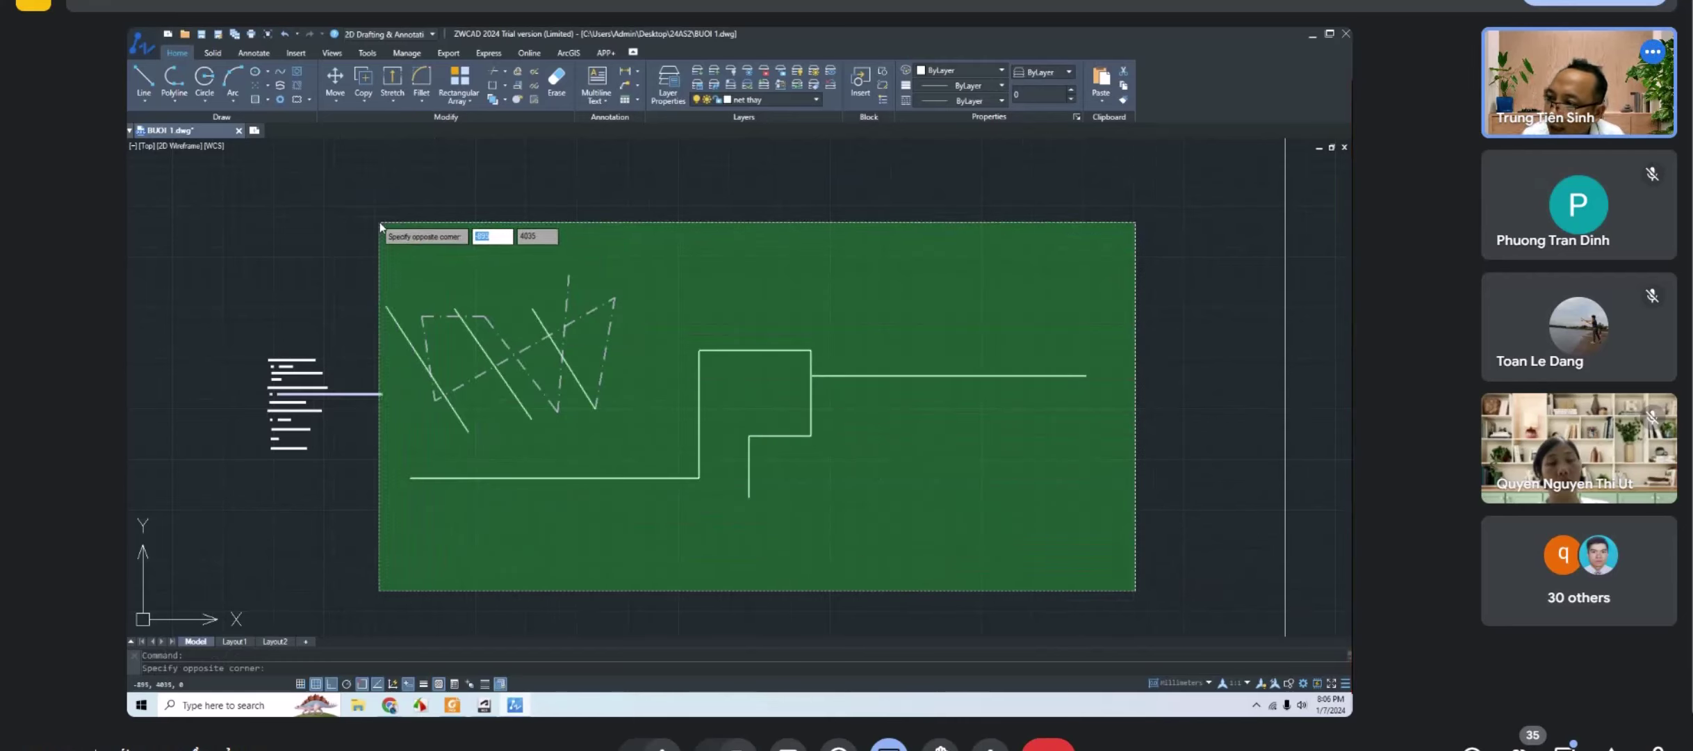
{"action": "left_click", "coordinate": [1183, 593]}
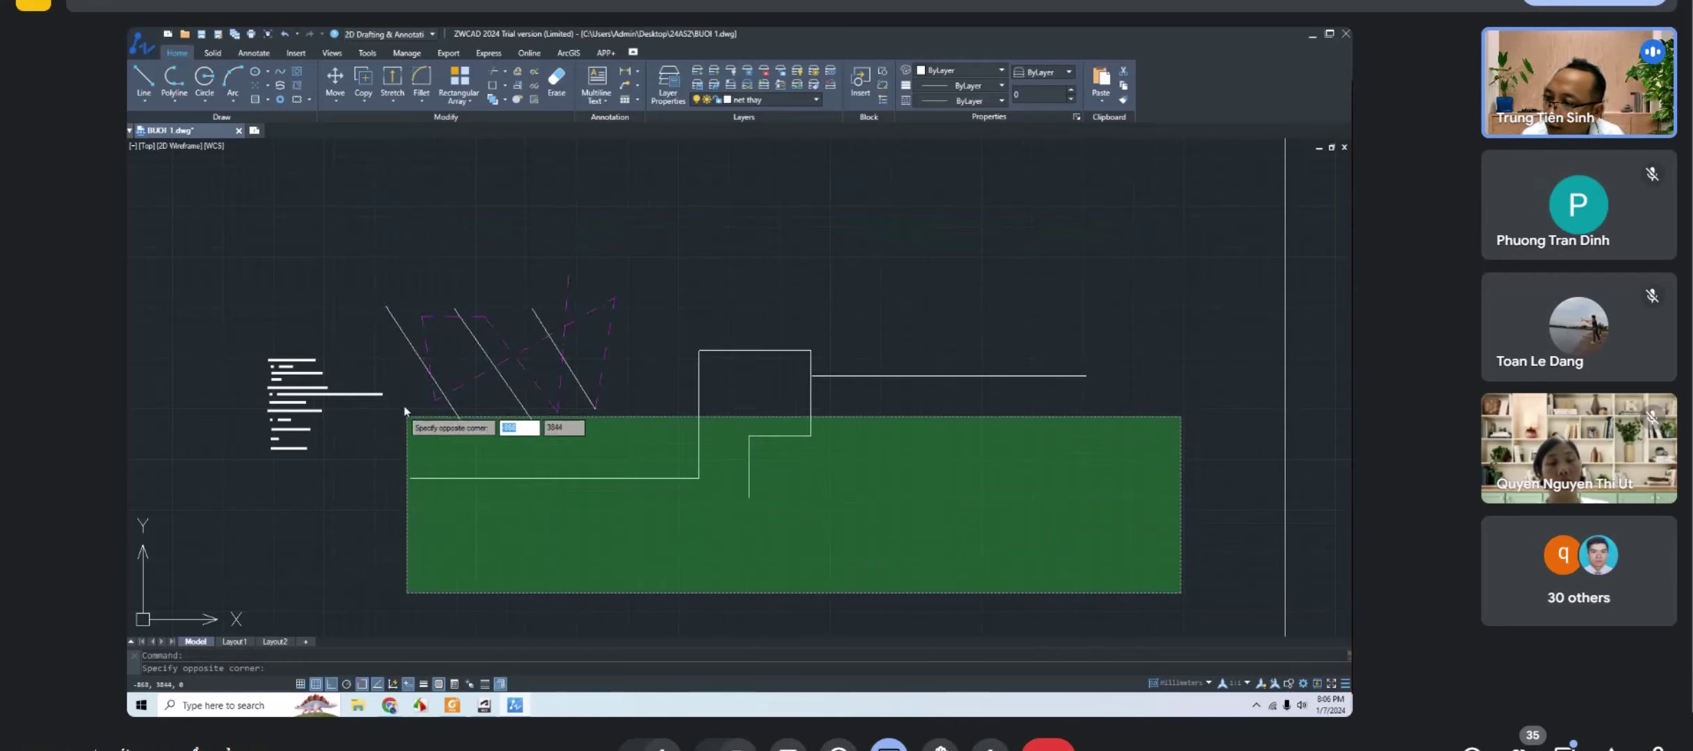
{"action": "left_click", "coordinate": [386, 208]}
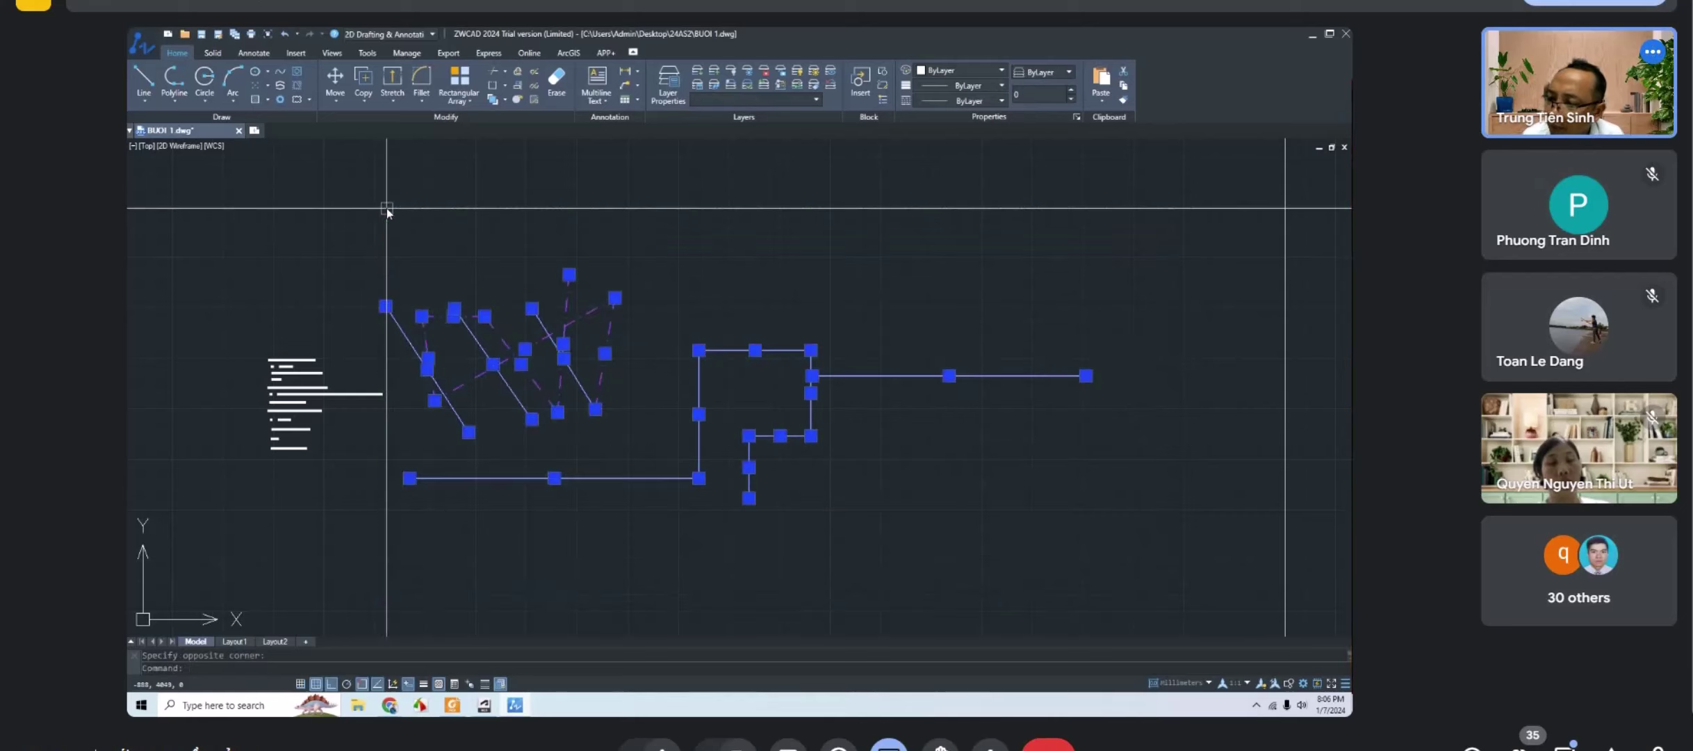
{"action": "key", "text": "Escape"}
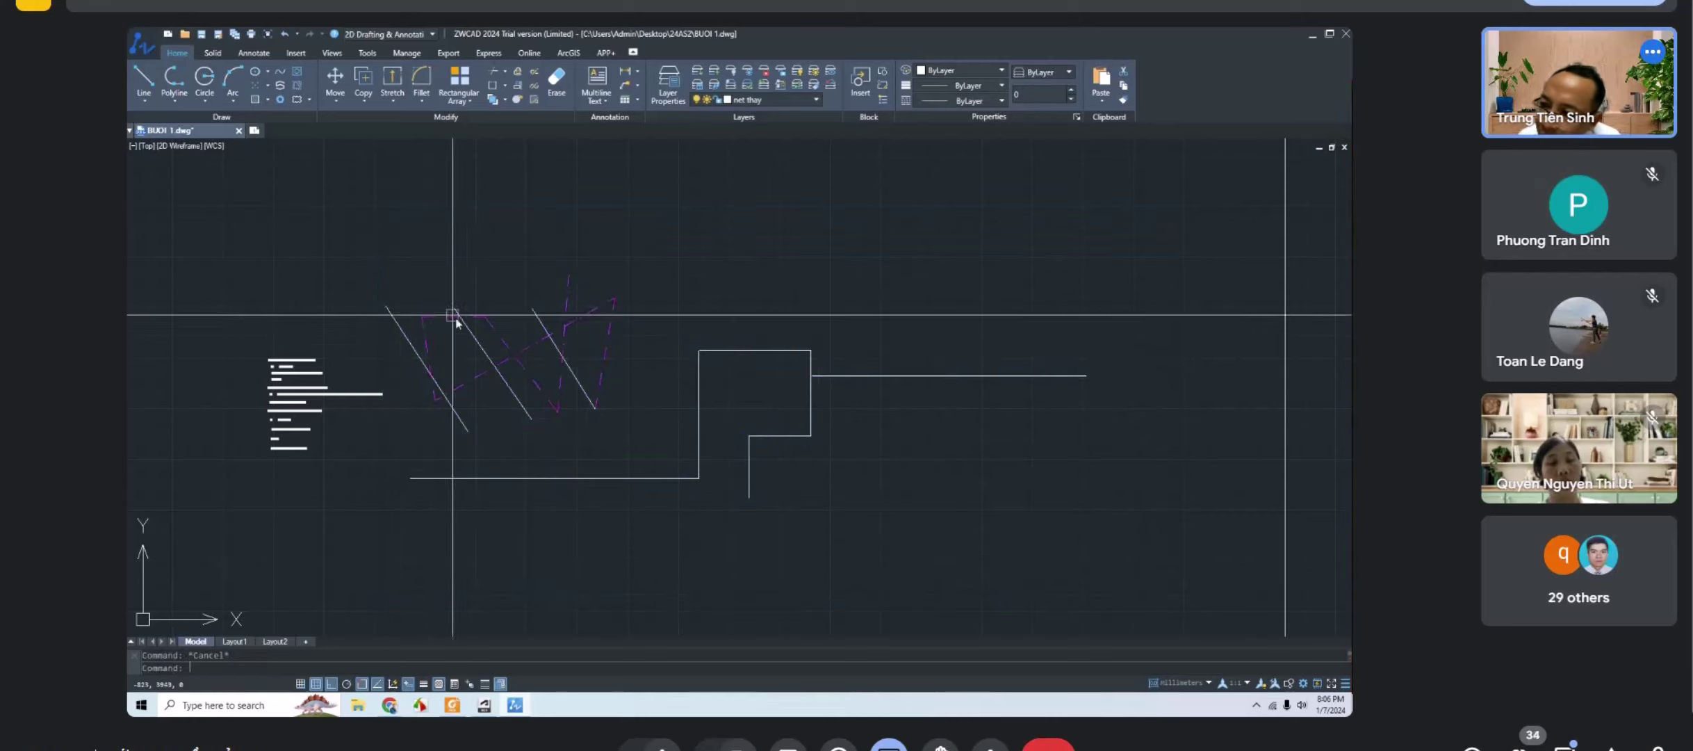
{"action": "scroll", "coordinate": [459, 334], "scroll_direction": "up", "scroll_amount": 2}
{"action": "scroll", "coordinate": [479, 332], "scroll_direction": "up", "scroll_amount": 1}
{"action": "left_click", "coordinate": [316, 169]}
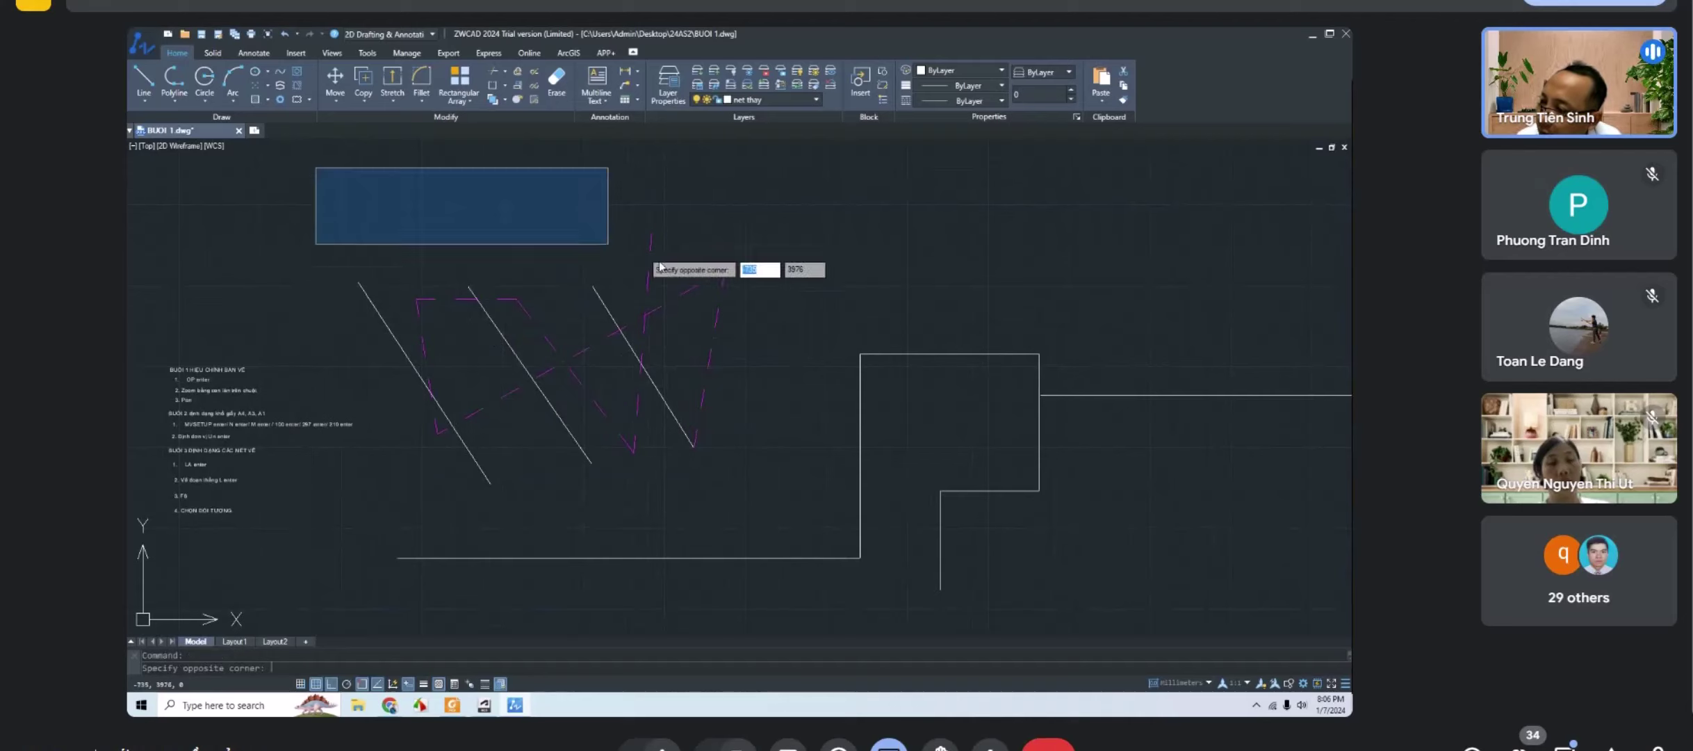
{"action": "left_click", "coordinate": [798, 380]}
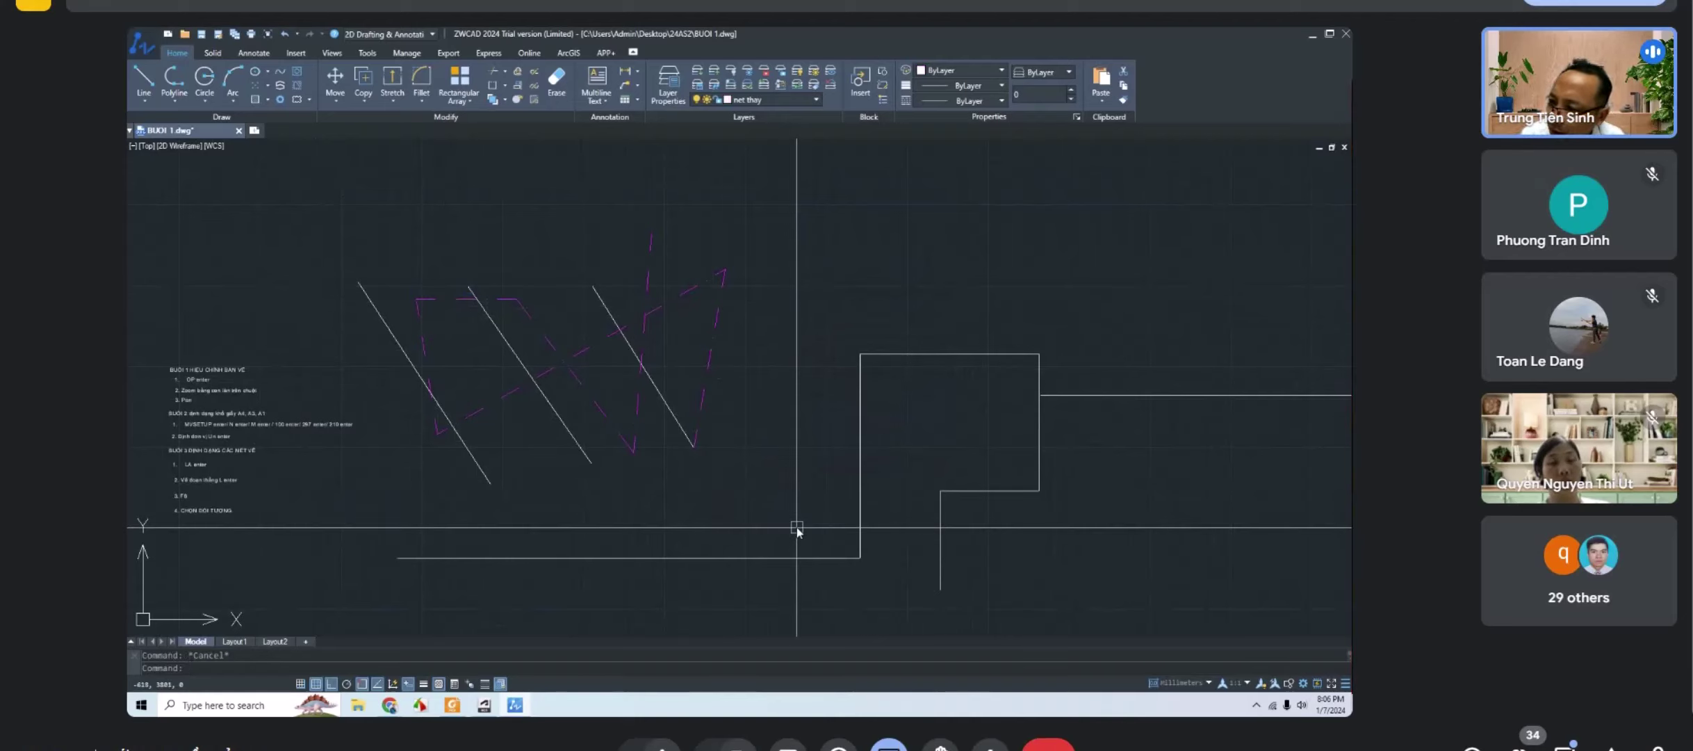
{"action": "left_click", "coordinate": [797, 528]}
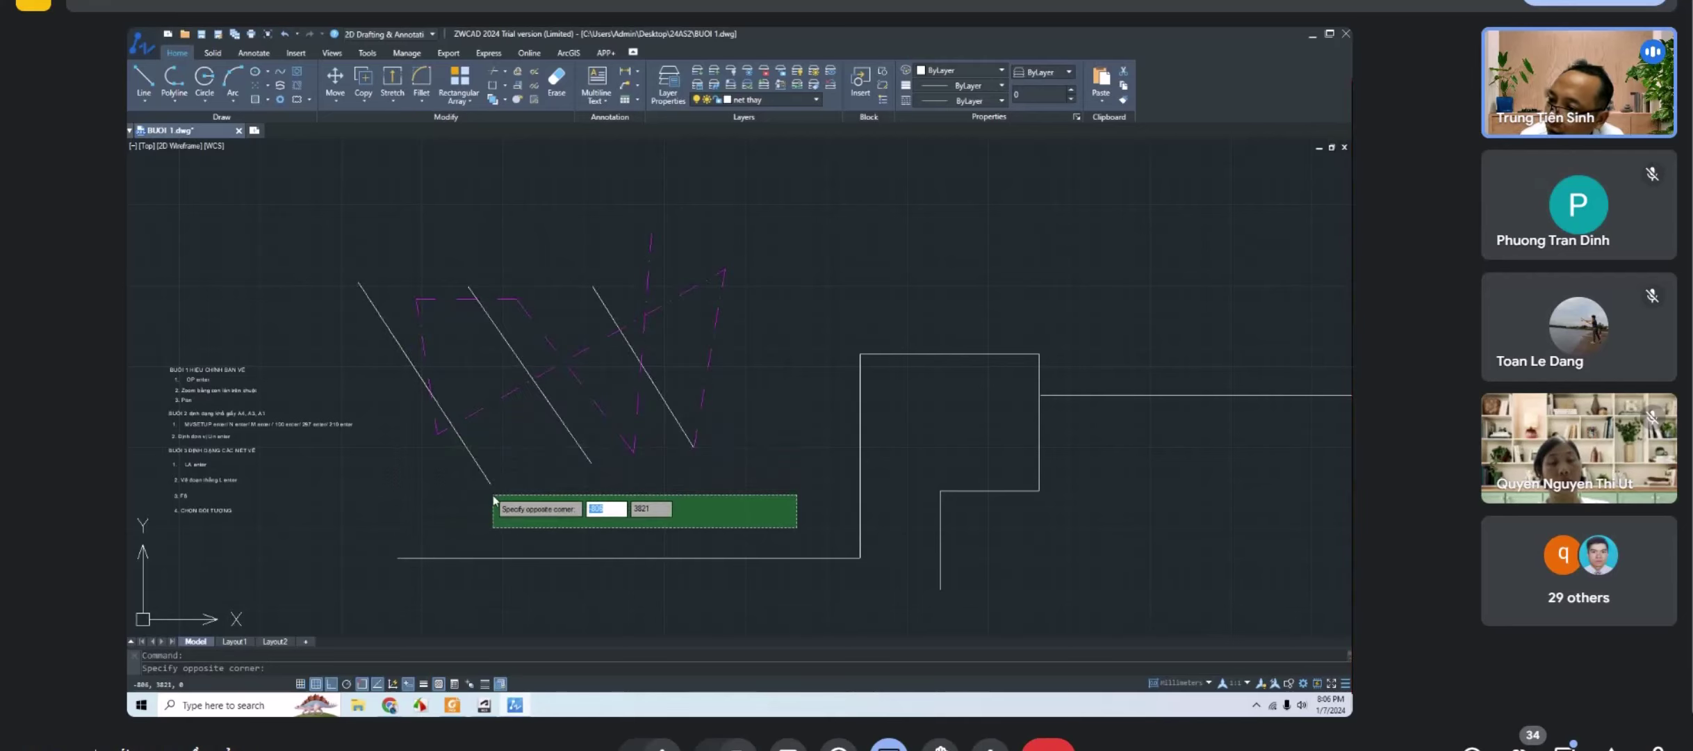
{"action": "left_click", "coordinate": [394, 405]}
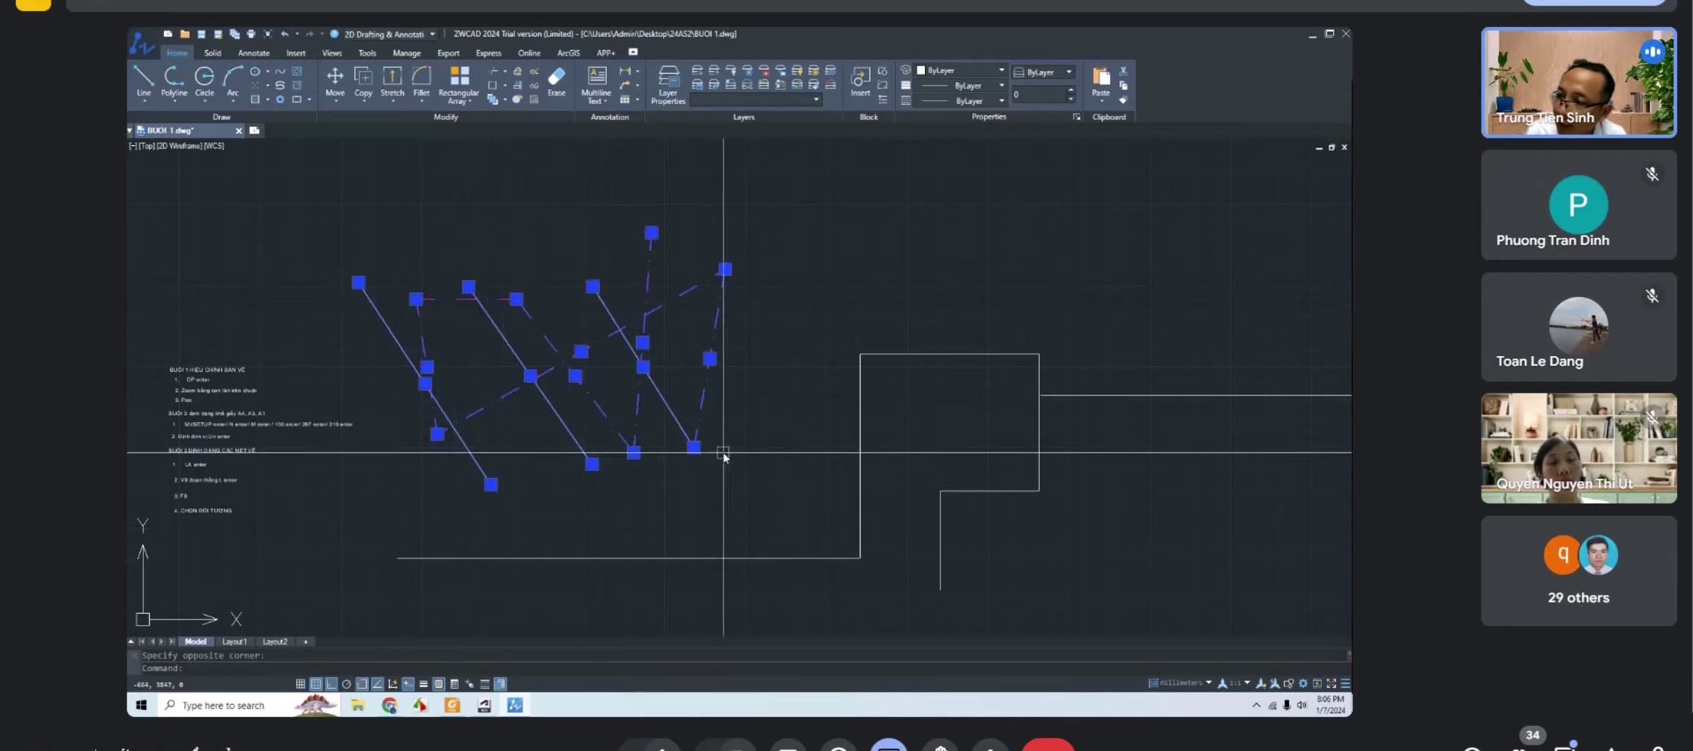
{"action": "key", "text": "Escape"}
{"action": "left_click", "coordinate": [790, 537]}
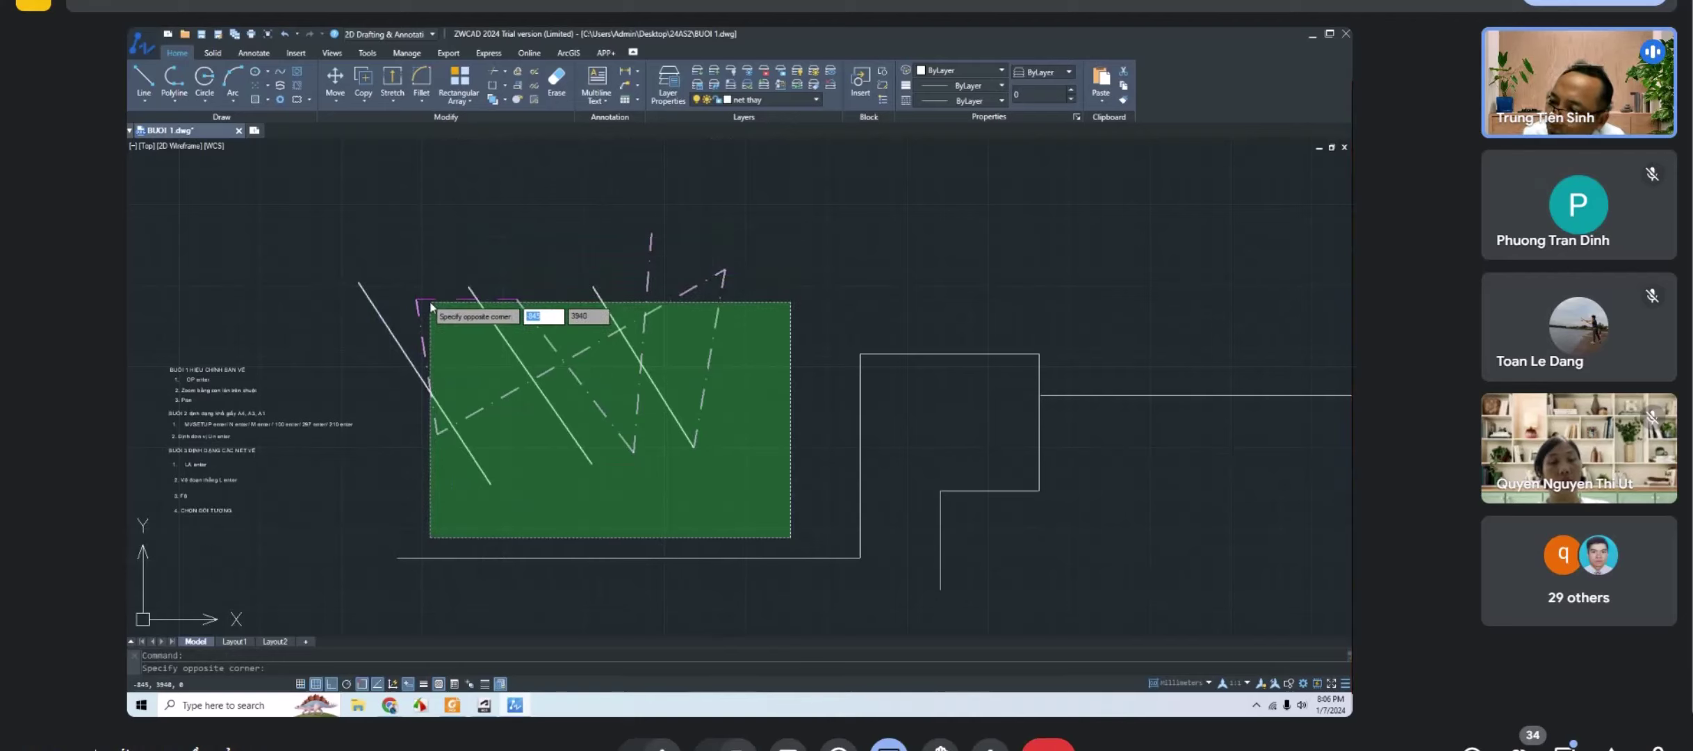
{"action": "left_click", "coordinate": [423, 416]}
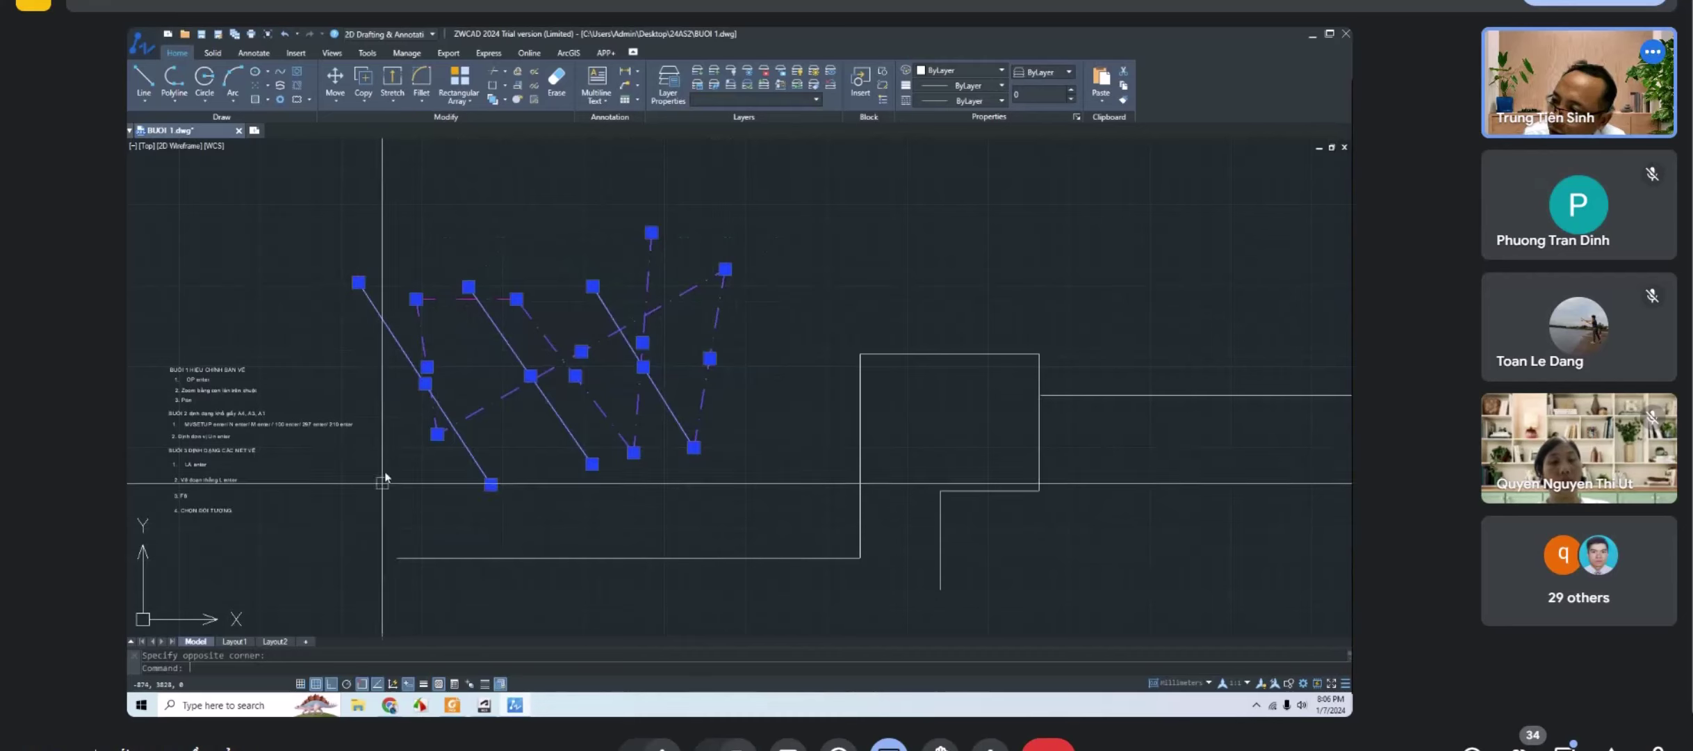
{"action": "key", "text": "Escape"}
{"action": "left_click", "coordinate": [334, 153]}
{"action": "left_click", "coordinate": [752, 435]}
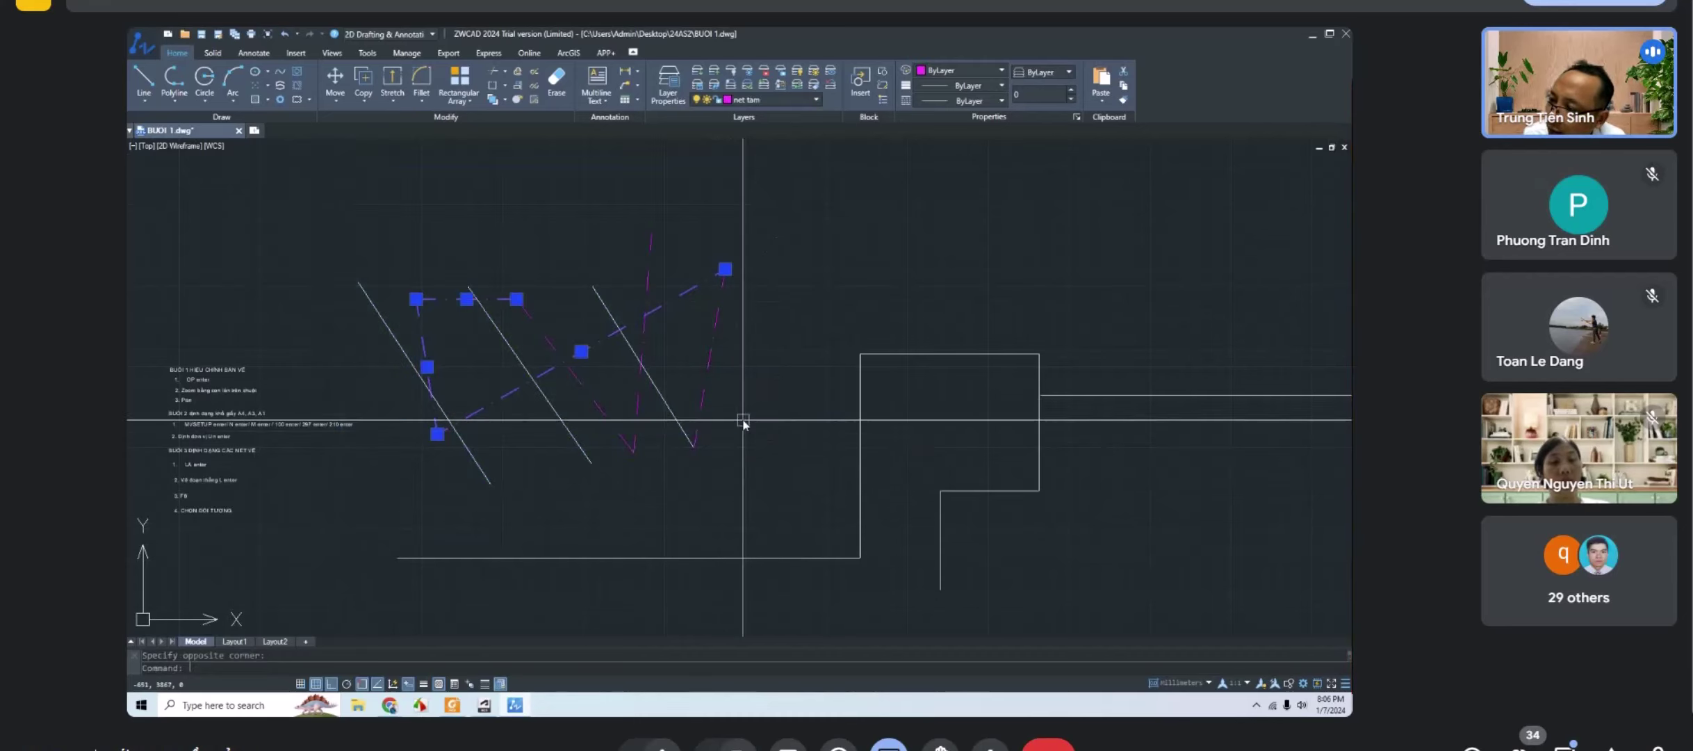
{"action": "key", "text": "Escape"}
{"action": "left_click", "coordinate": [318, 179]}
{"action": "left_click", "coordinate": [770, 408]}
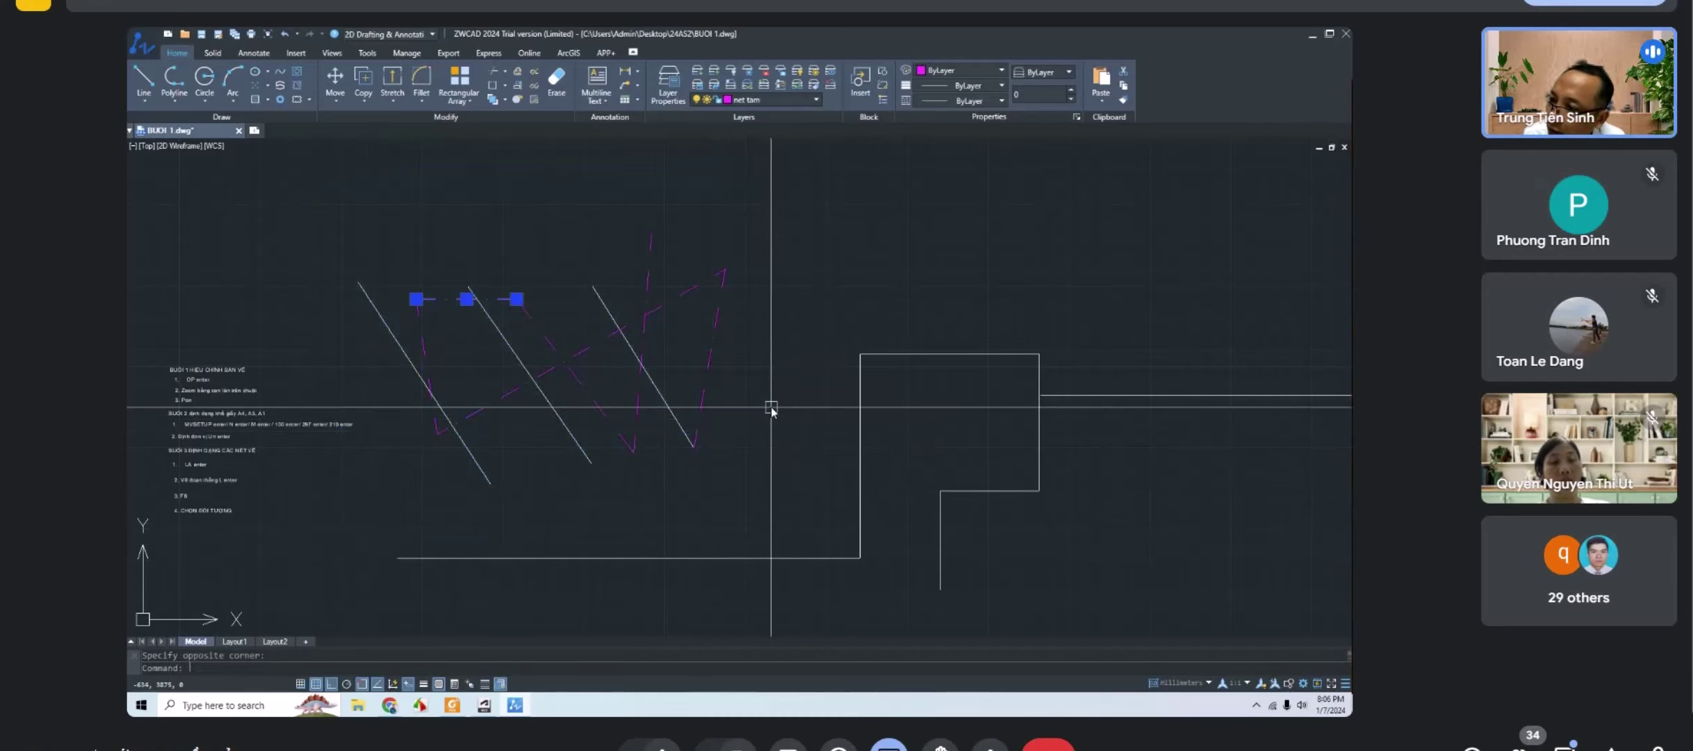
{"action": "left_click", "coordinate": [334, 162]}
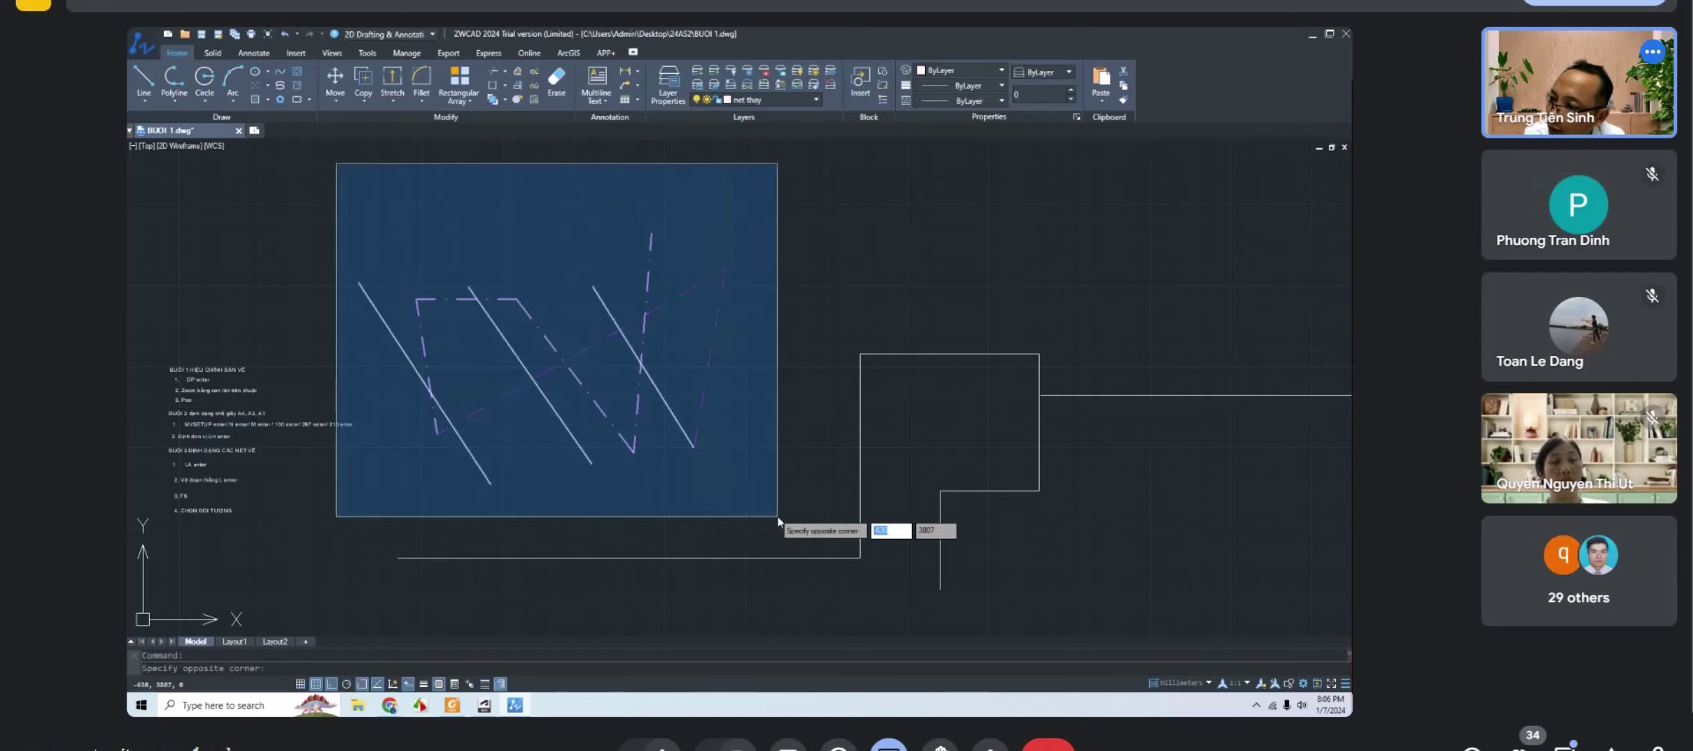
{"action": "left_click", "coordinate": [777, 518]}
{"action": "key", "text": "Escape"}
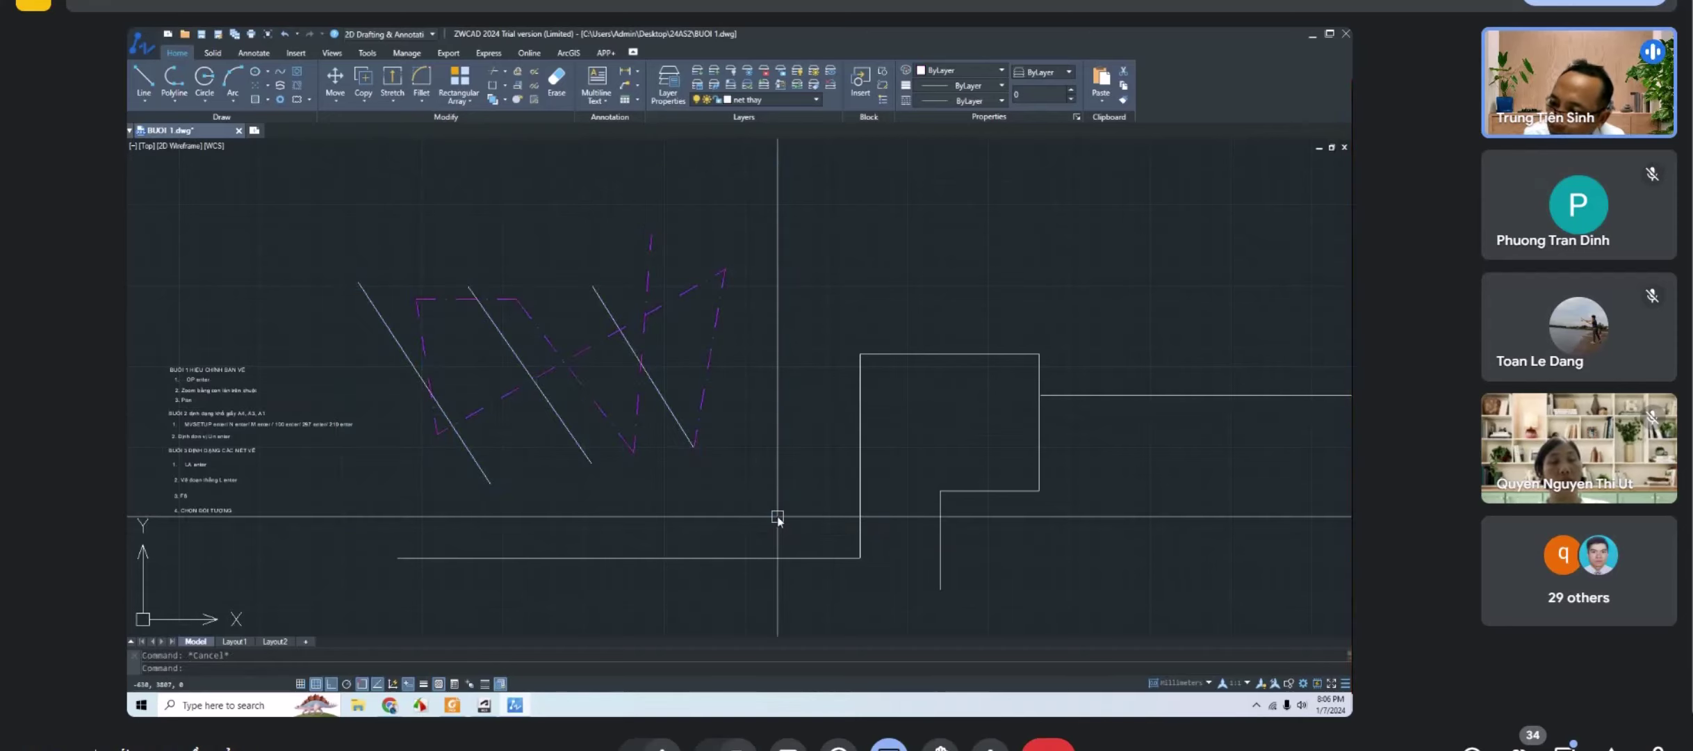
{"action": "scroll", "coordinate": [777, 518], "scroll_direction": "down", "scroll_amount": 3}
{"action": "middle_click_drag", "start_coordinate": [760, 503], "coordinate": [692, 445]}
{"action": "key", "text": "ctrl+a"}
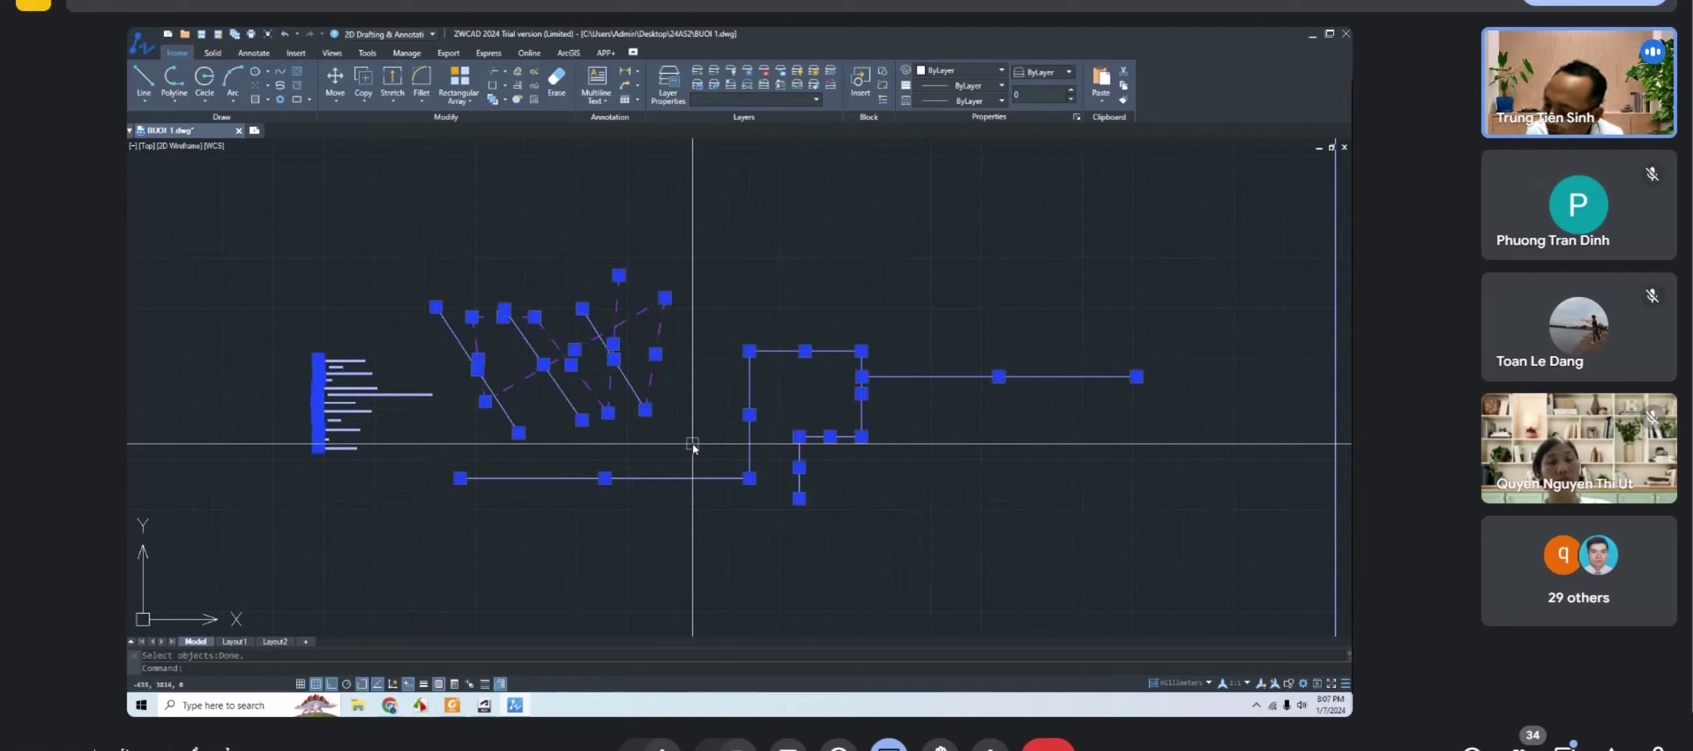
{"action": "key", "text": "Escape"}
{"action": "middle_click_drag", "start_coordinate": [643, 414], "coordinate": [688, 392]}
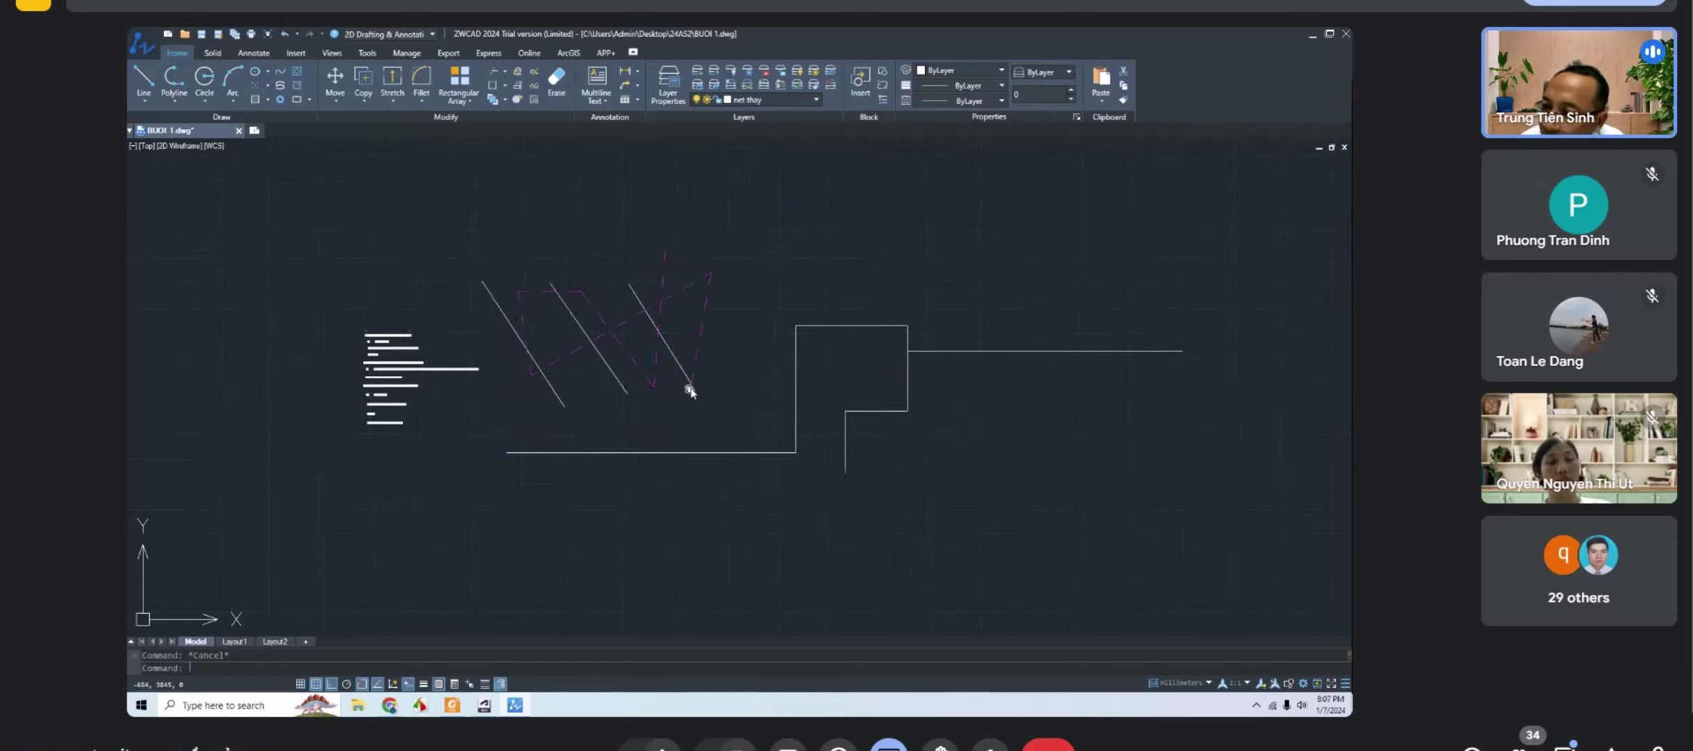
{"action": "scroll", "coordinate": [367, 399], "scroll_direction": "up", "scroll_amount": 5}
{"action": "scroll", "coordinate": [367, 398], "scroll_direction": "down", "scroll_amount": 3}
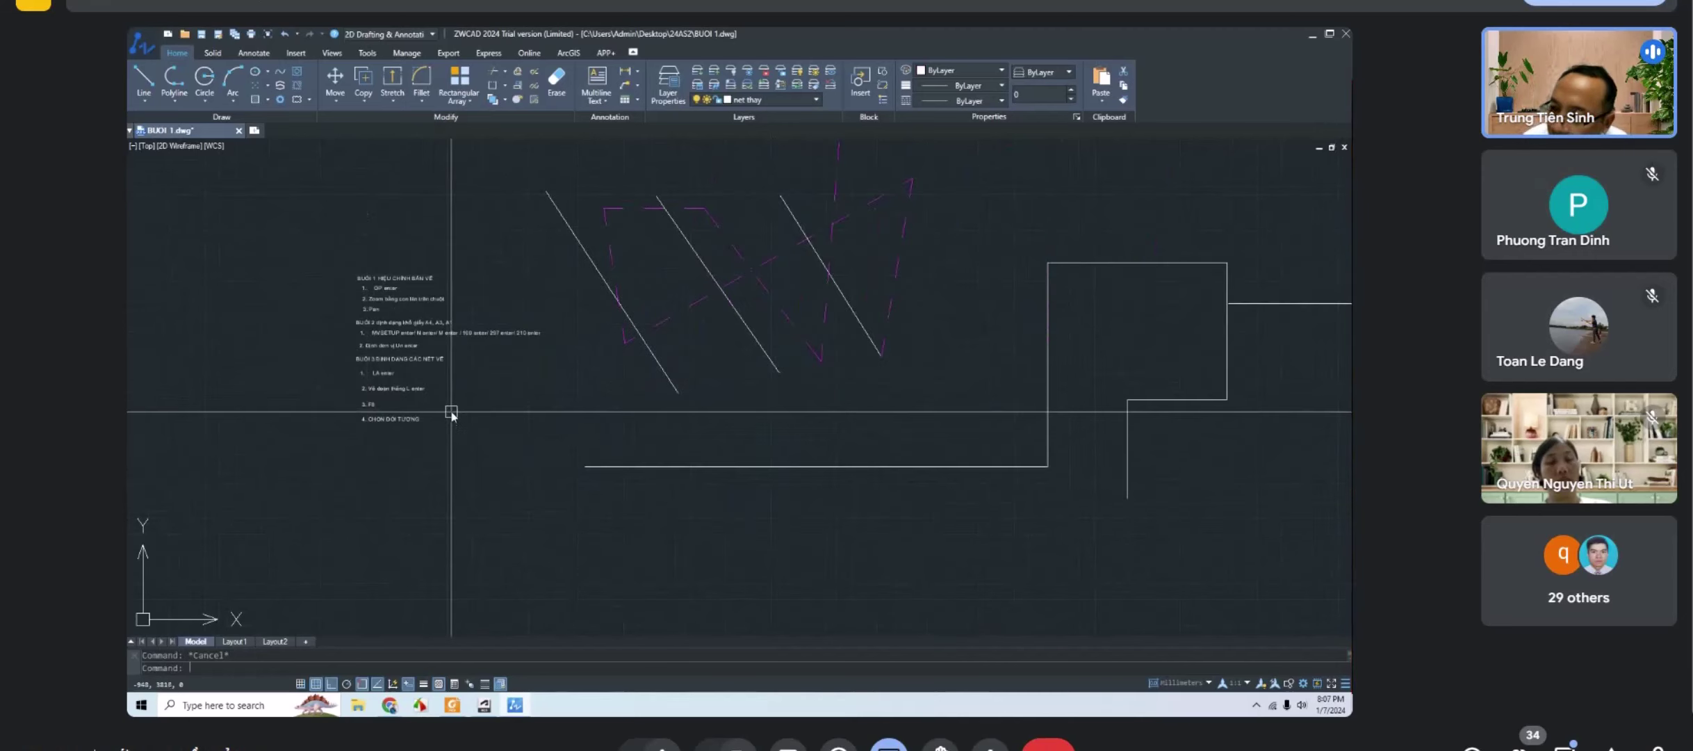
{"action": "scroll", "coordinate": [379, 427], "scroll_direction": "down", "scroll_amount": 1}
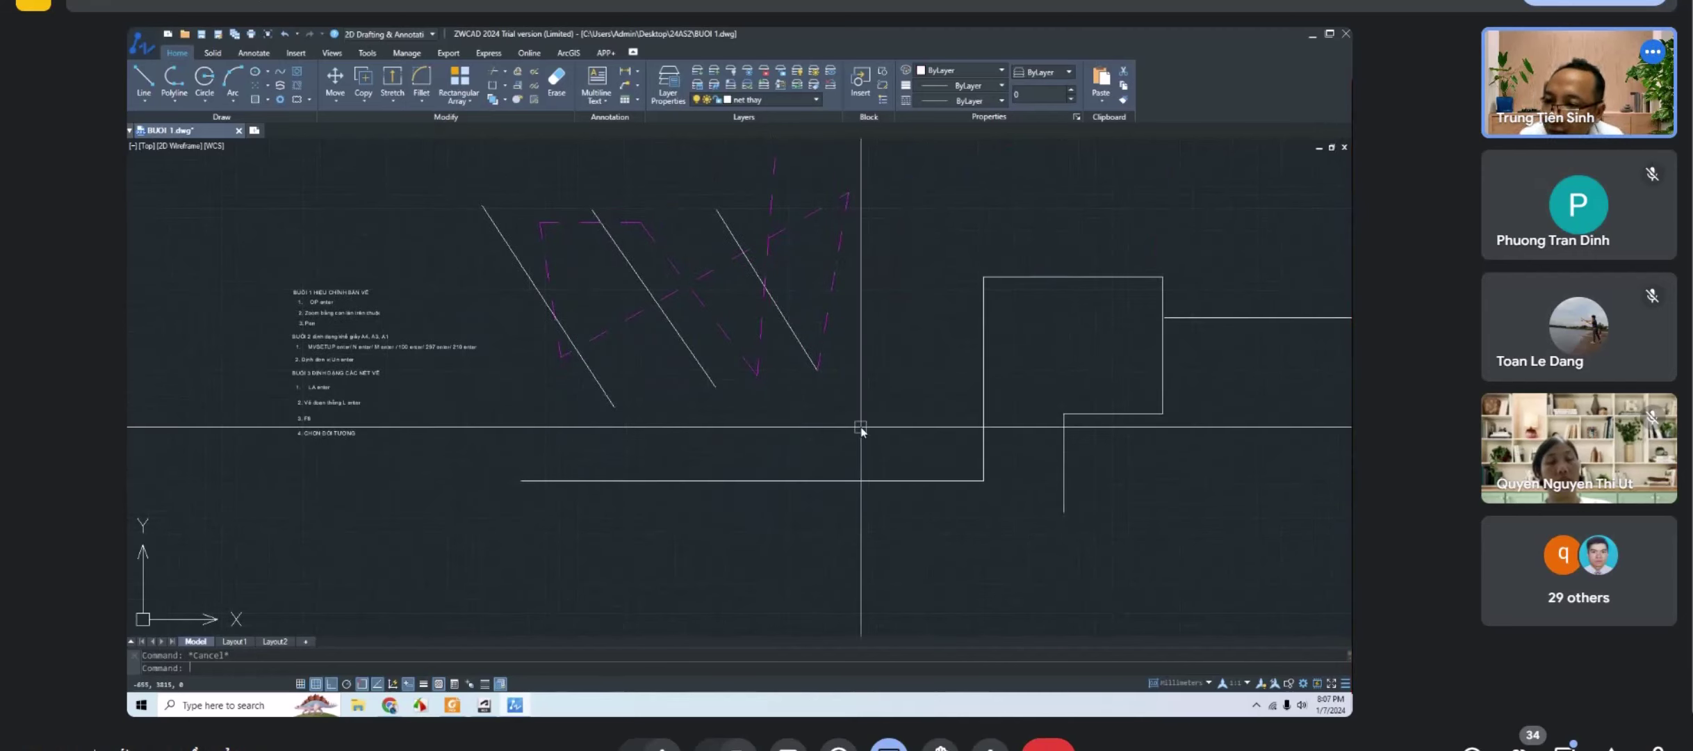
{"action": "middle_click_drag", "start_coordinate": [849, 438], "coordinate": [831, 446]}
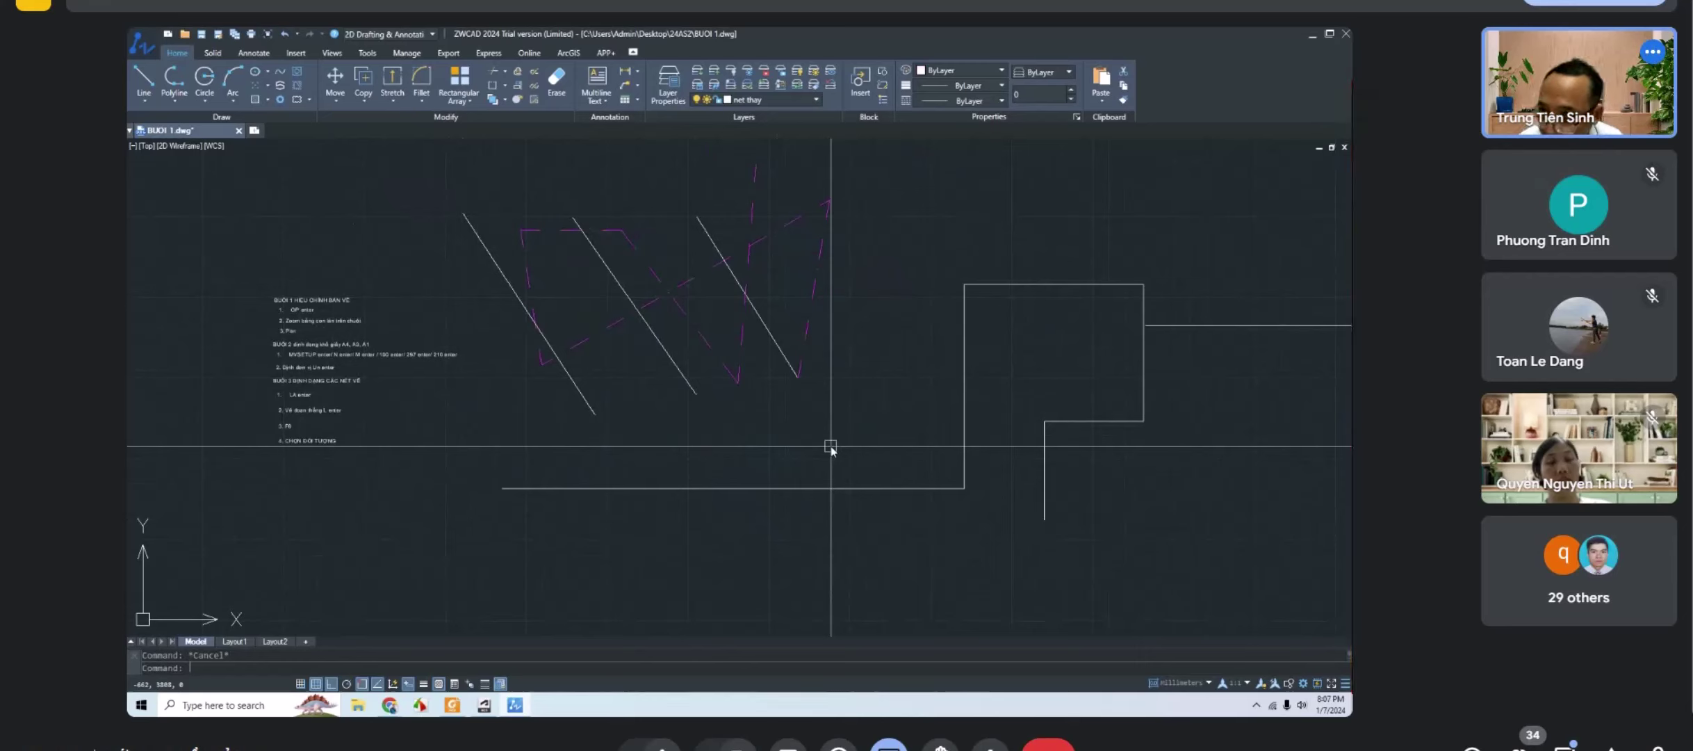
{"action": "middle_click_drag", "start_coordinate": [830, 445], "coordinate": [675, 441]}
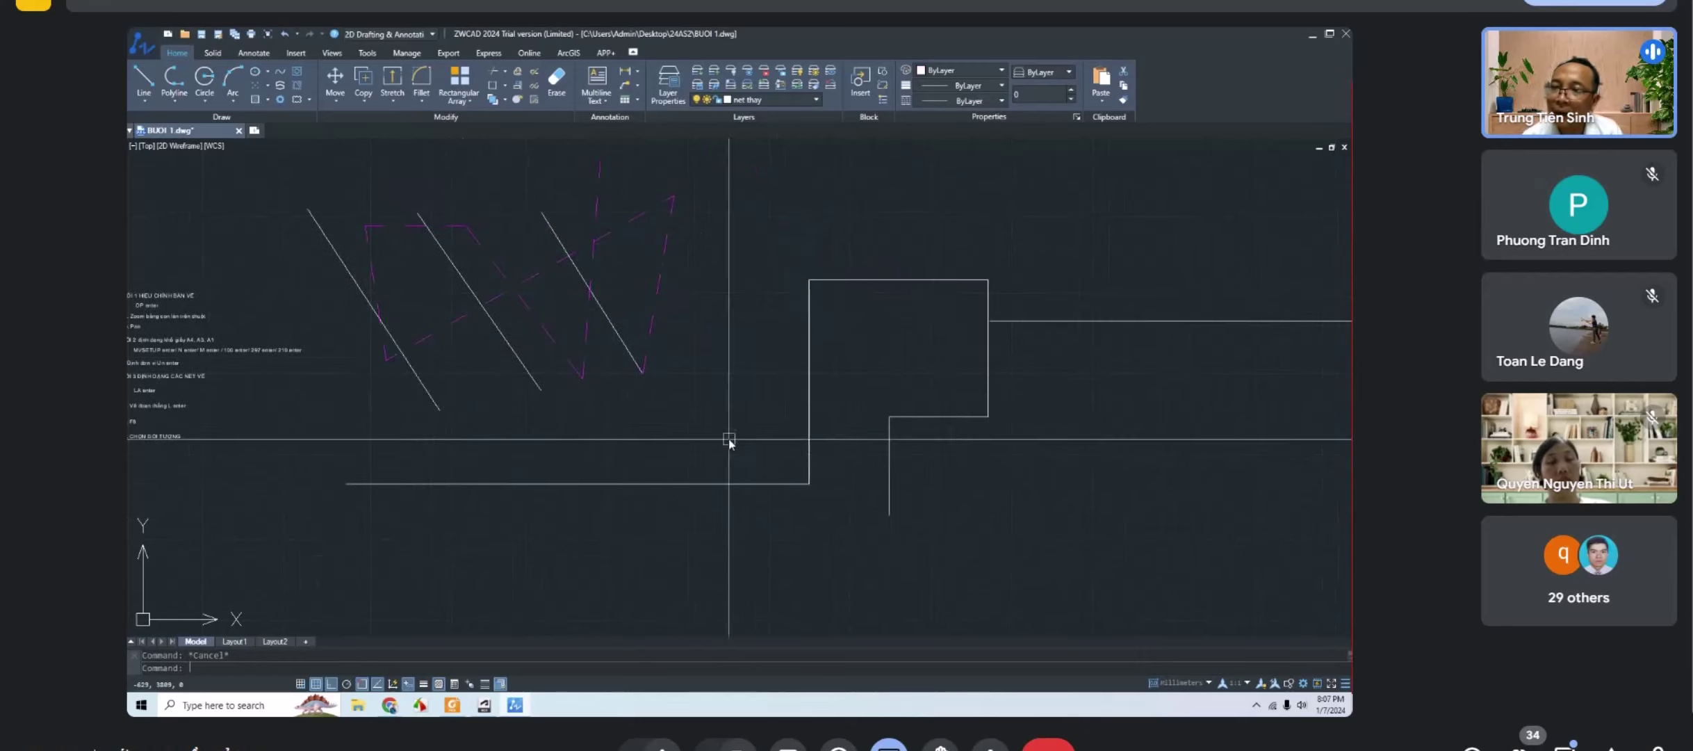
{"action": "left_click", "coordinate": [809, 415]}
{"action": "left_click", "coordinate": [987, 314]}
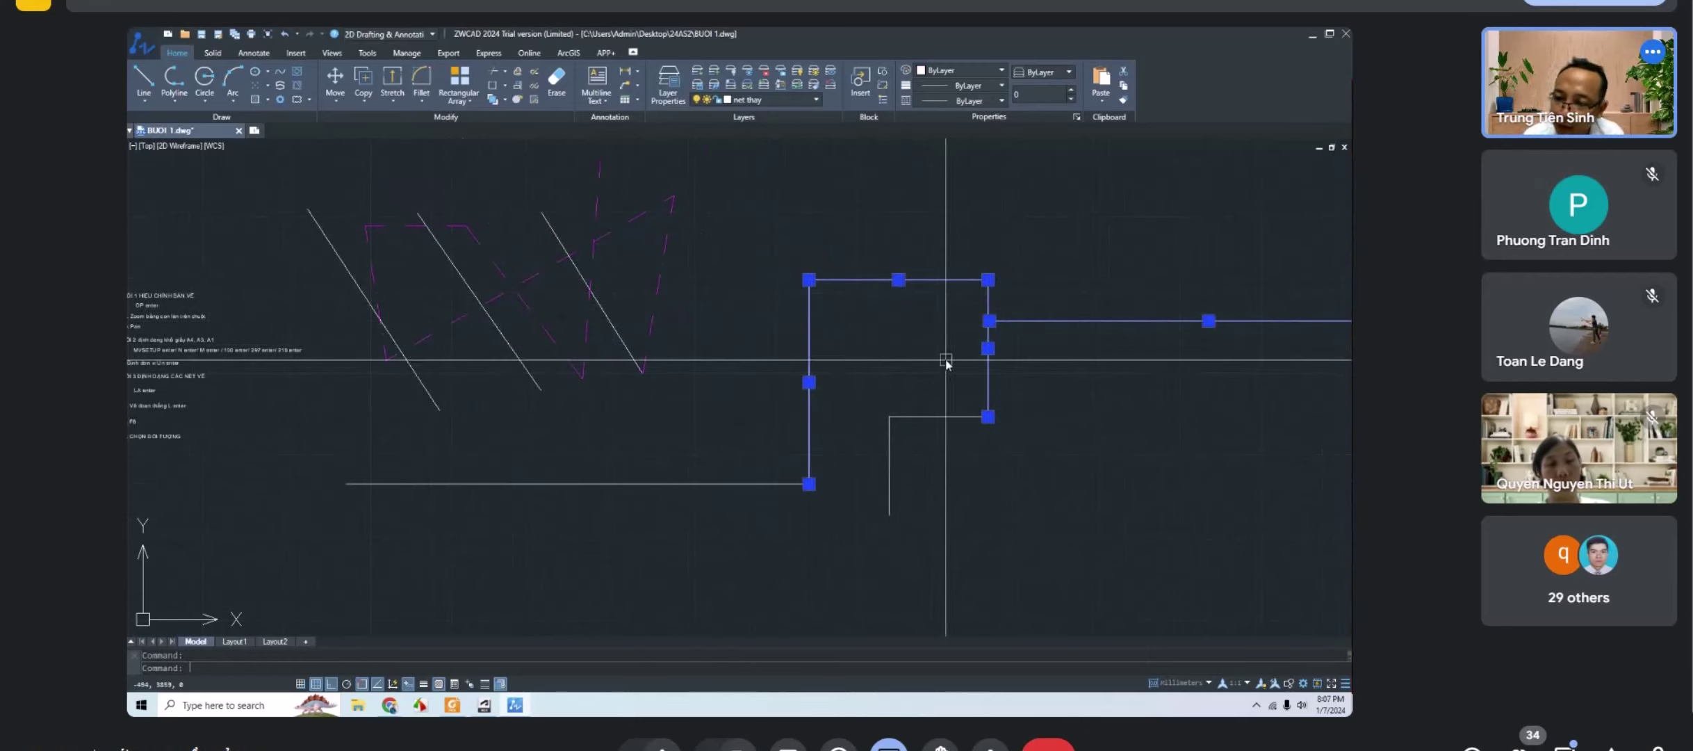
{"action": "scroll", "coordinate": [945, 358], "scroll_direction": "down", "scroll_amount": 3}
{"action": "key", "text": "Escape"}
{"action": "scroll", "coordinate": [674, 391], "scroll_direction": "up", "scroll_amount": 4}
{"action": "scroll", "coordinate": [510, 367], "scroll_direction": "up", "scroll_amount": 6}
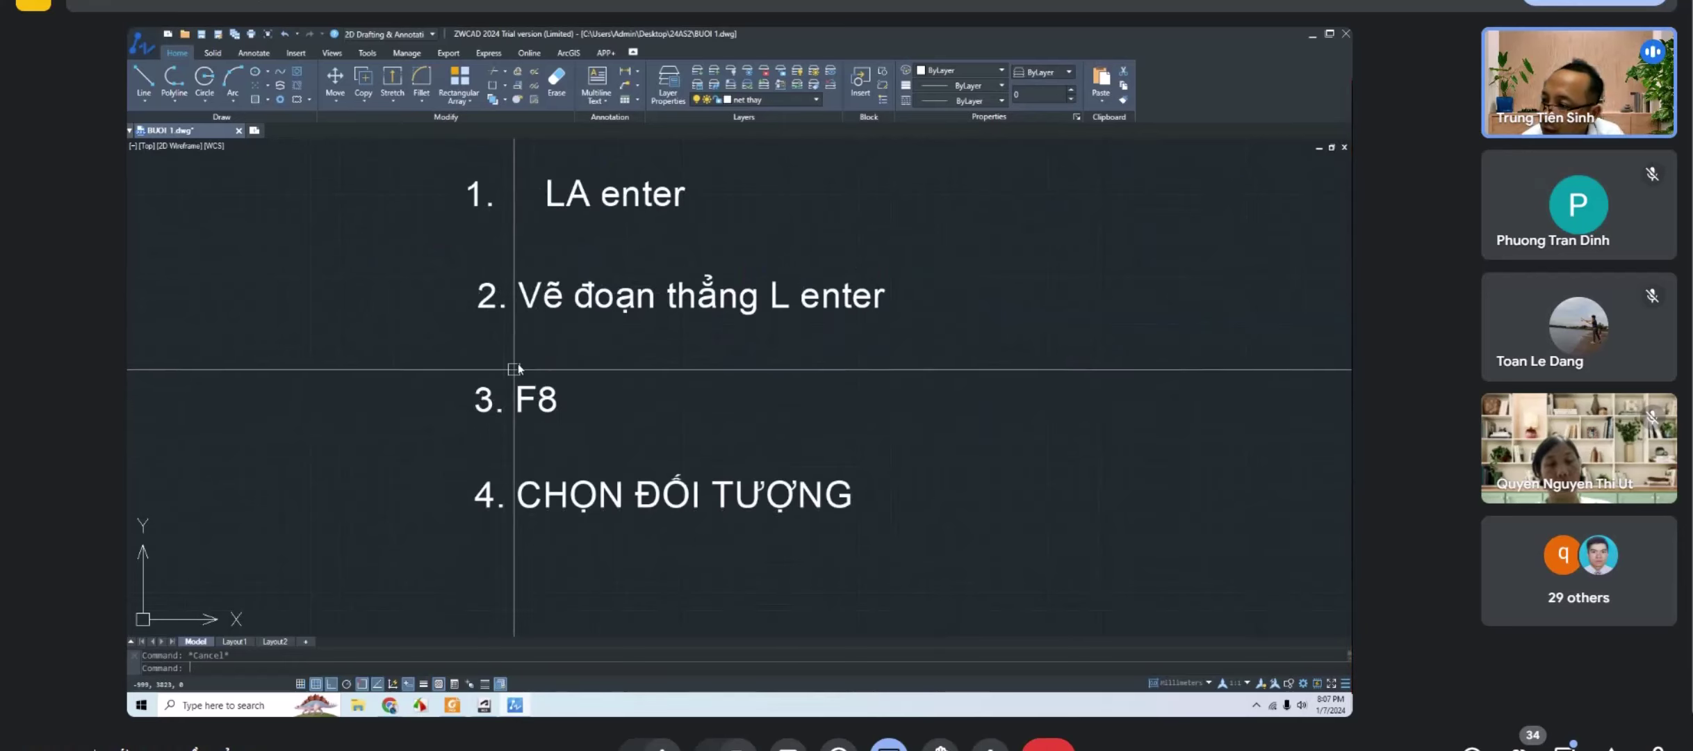
{"action": "scroll", "coordinate": [492, 332], "scroll_direction": "down", "scroll_amount": 8}
{"action": "middle_click_drag", "start_coordinate": [773, 397], "coordinate": [678, 356]}
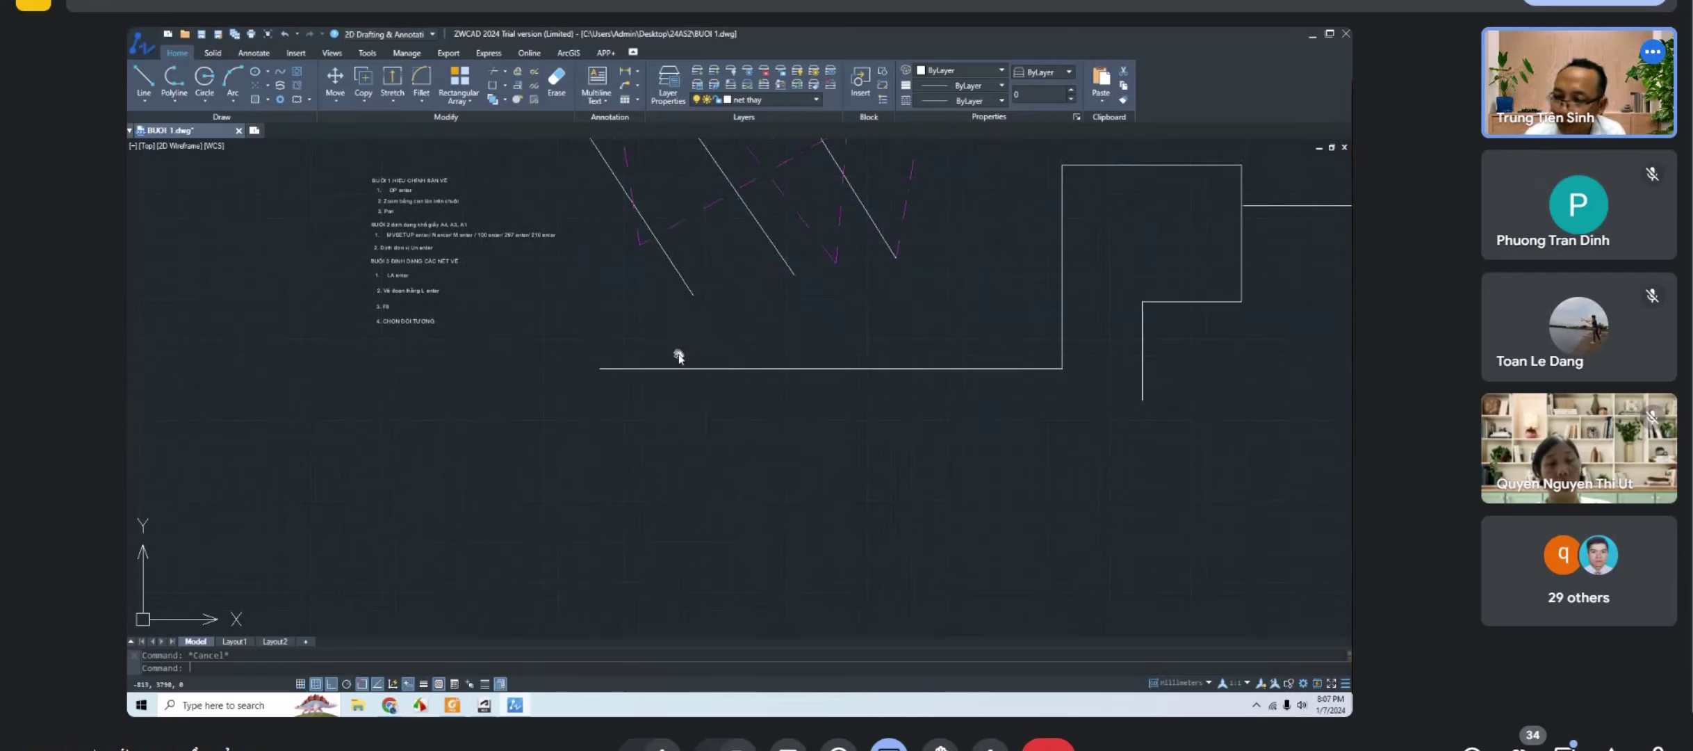
Start LINE and draw a self-crossing zigzag of angled segments below the stepped outline.
{"action": "key", "text": "l"}
{"action": "key", "text": "Return"}
{"action": "left_click", "coordinate": [616, 500]}
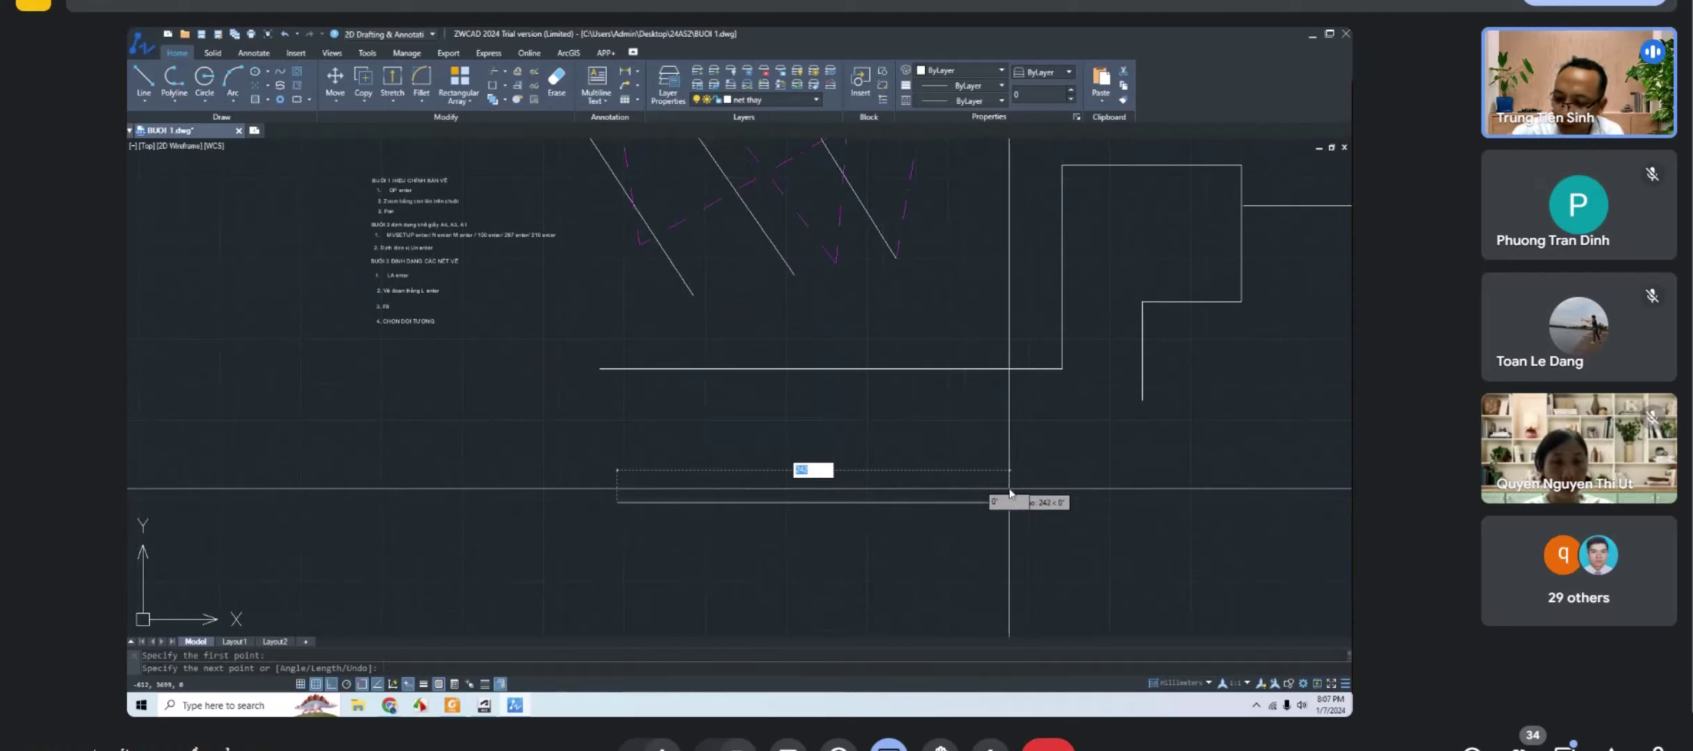
{"action": "middle_click_drag", "start_coordinate": [975, 528], "coordinate": [902, 375]}
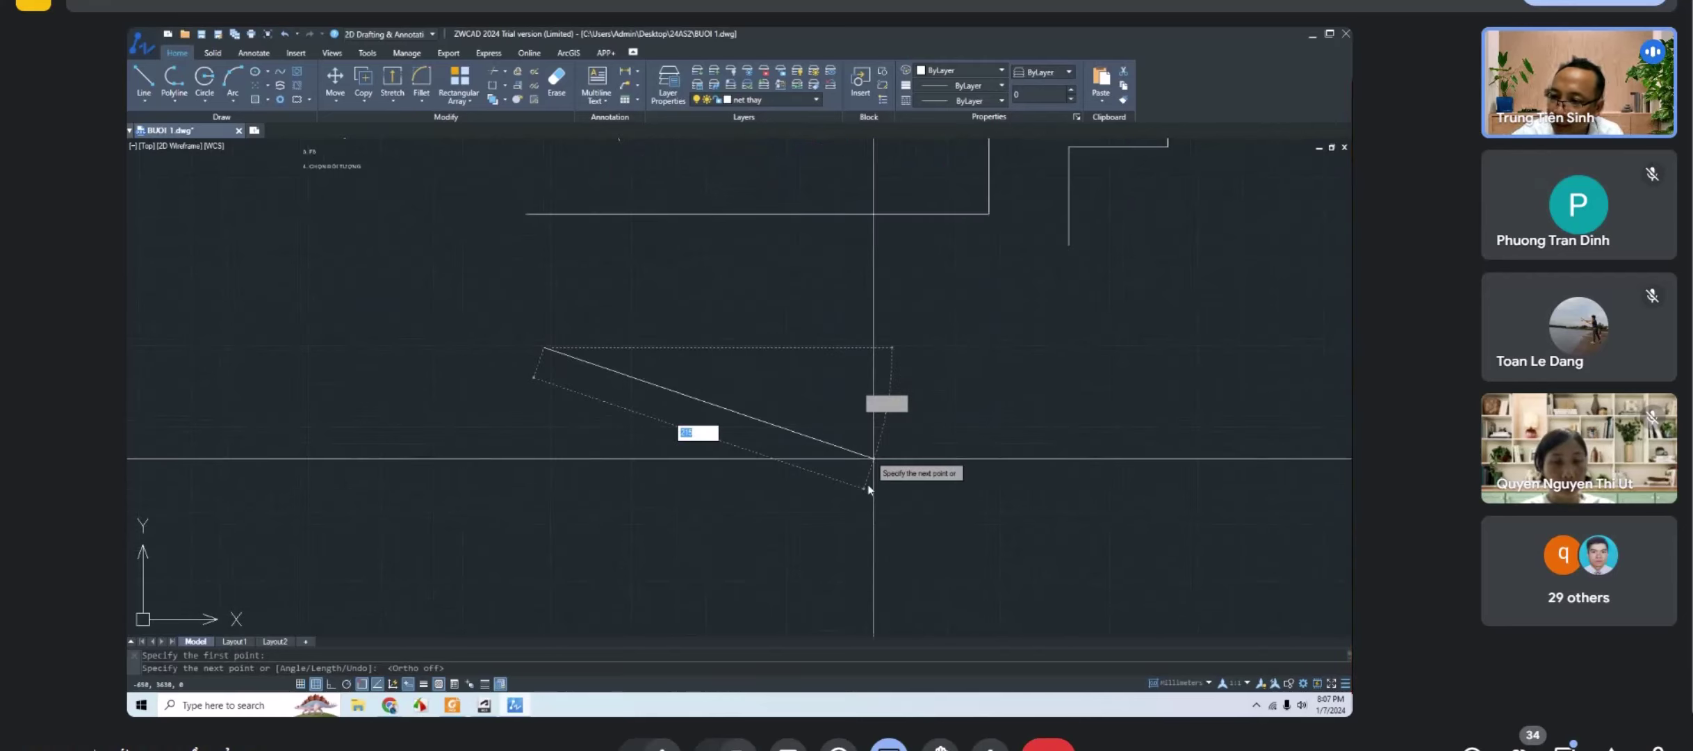
{"action": "left_click", "coordinate": [867, 531]}
{"action": "left_click", "coordinate": [878, 342]}
{"action": "left_click", "coordinate": [712, 342]}
{"action": "left_click", "coordinate": [961, 425]}
{"action": "left_click", "coordinate": [972, 283]}
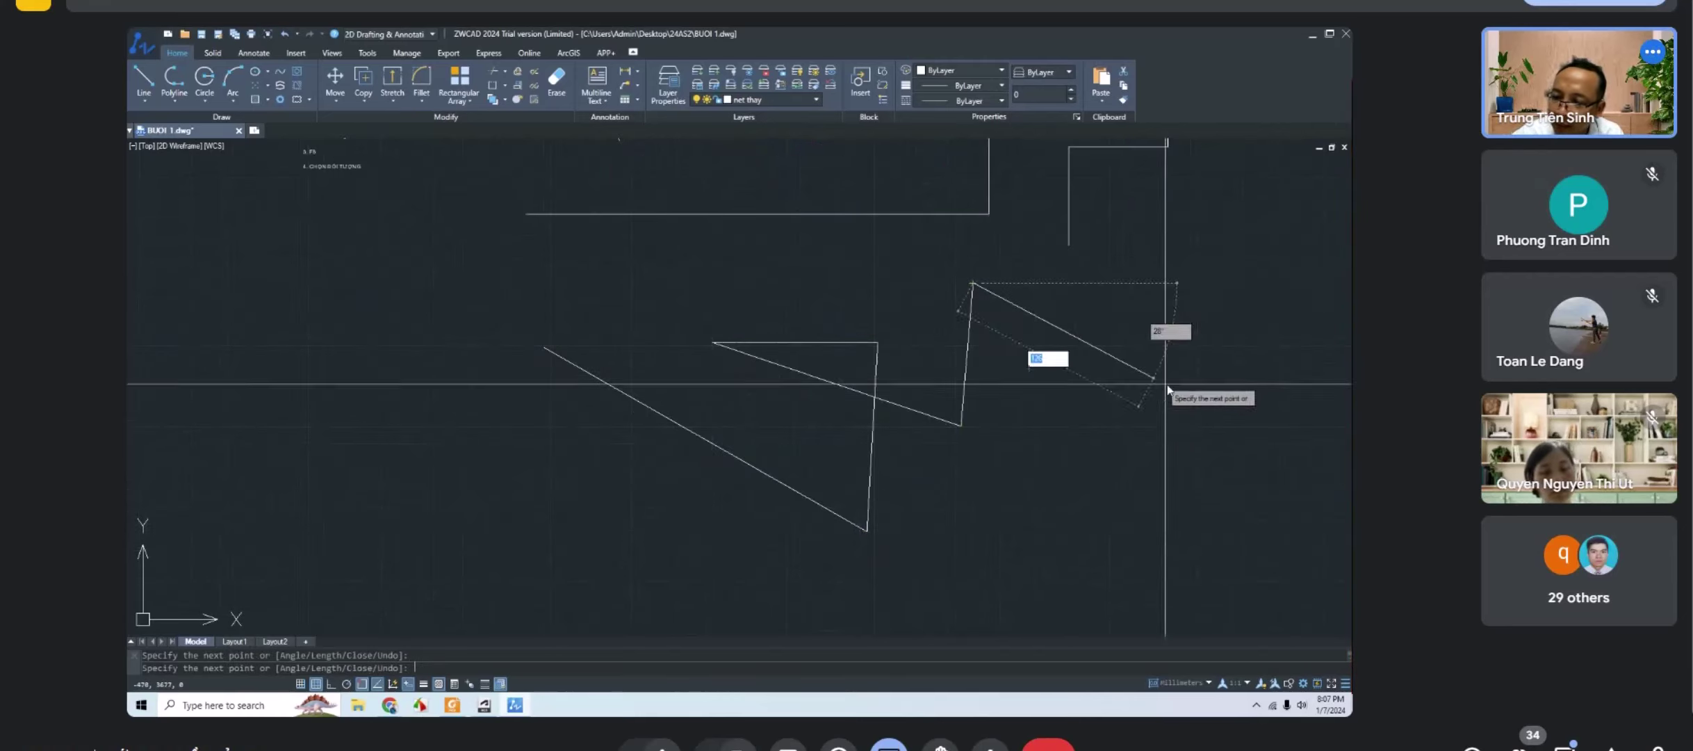
{"action": "left_click", "coordinate": [1167, 383]}
{"action": "left_click", "coordinate": [1125, 499]}
{"action": "left_click", "coordinate": [961, 425]}
{"action": "left_click", "coordinate": [1083, 295]}
{"action": "left_click", "coordinate": [848, 298]}
{"action": "left_click", "coordinate": [756, 426]}
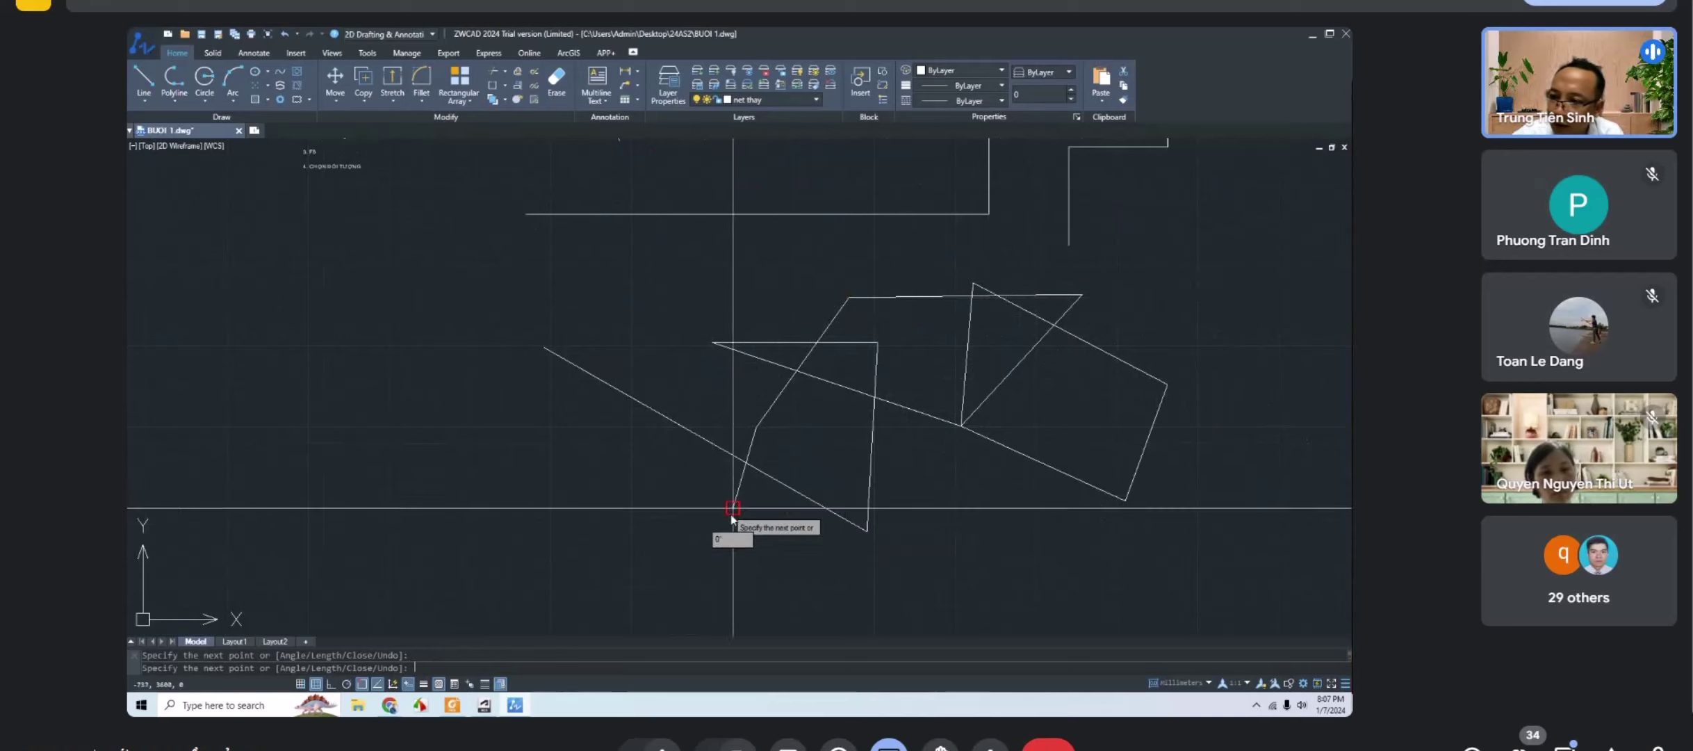
{"action": "left_click", "coordinate": [734, 507]}
{"action": "left_click", "coordinate": [997, 522]}
Extend the chain into a large left polygon and along the top, then end LINE.
{"action": "left_click", "coordinate": [711, 342]}
{"action": "left_click", "coordinate": [673, 339]}
{"action": "left_click", "coordinate": [611, 435]}
{"action": "left_click", "coordinate": [605, 518]}
{"action": "left_click", "coordinate": [399, 512]}
{"action": "left_click", "coordinate": [344, 340]}
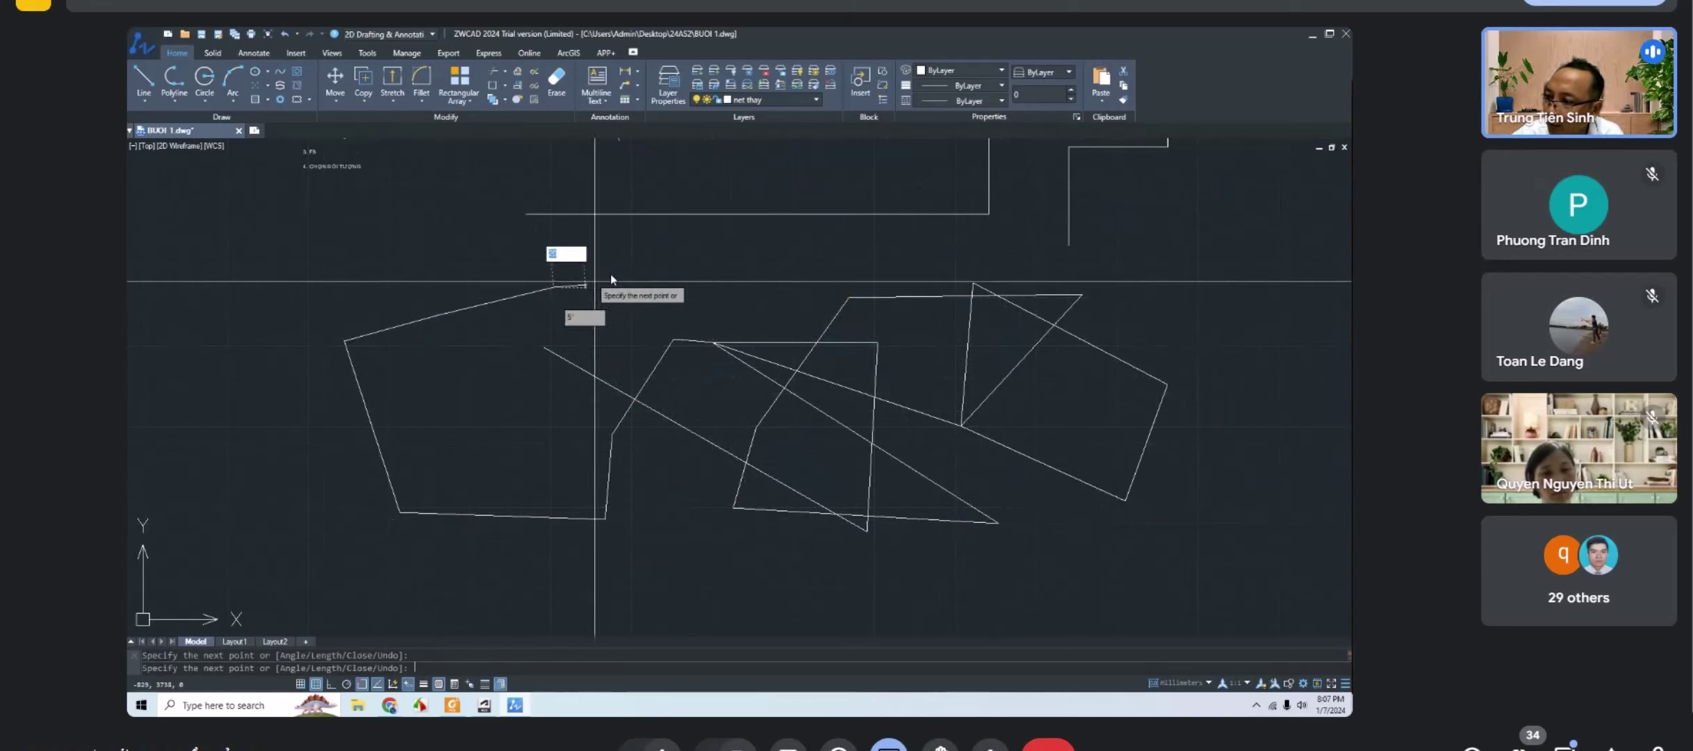
{"action": "left_click", "coordinate": [724, 278]}
{"action": "left_click", "coordinate": [890, 262]}
{"action": "left_click", "coordinate": [1108, 262]}
{"action": "left_click", "coordinate": [1174, 280]}
{"action": "key", "text": "Return"}
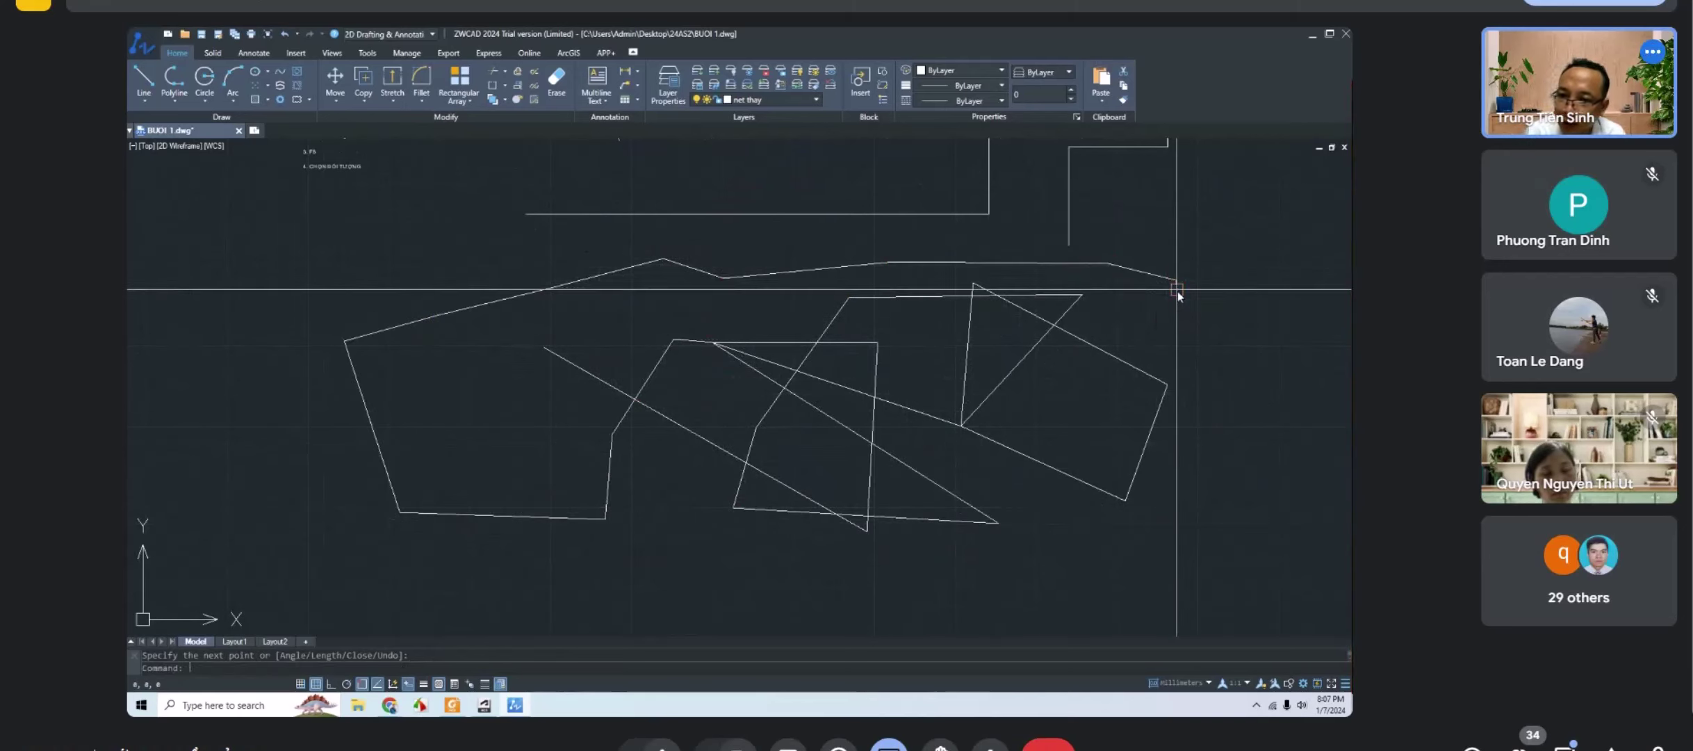
{"action": "scroll", "coordinate": [1084, 299], "scroll_direction": "down", "scroll_amount": 2}
Crossing-select the new lines, erase them with E, then undo the erase.
{"action": "left_click", "coordinate": [1237, 543]}
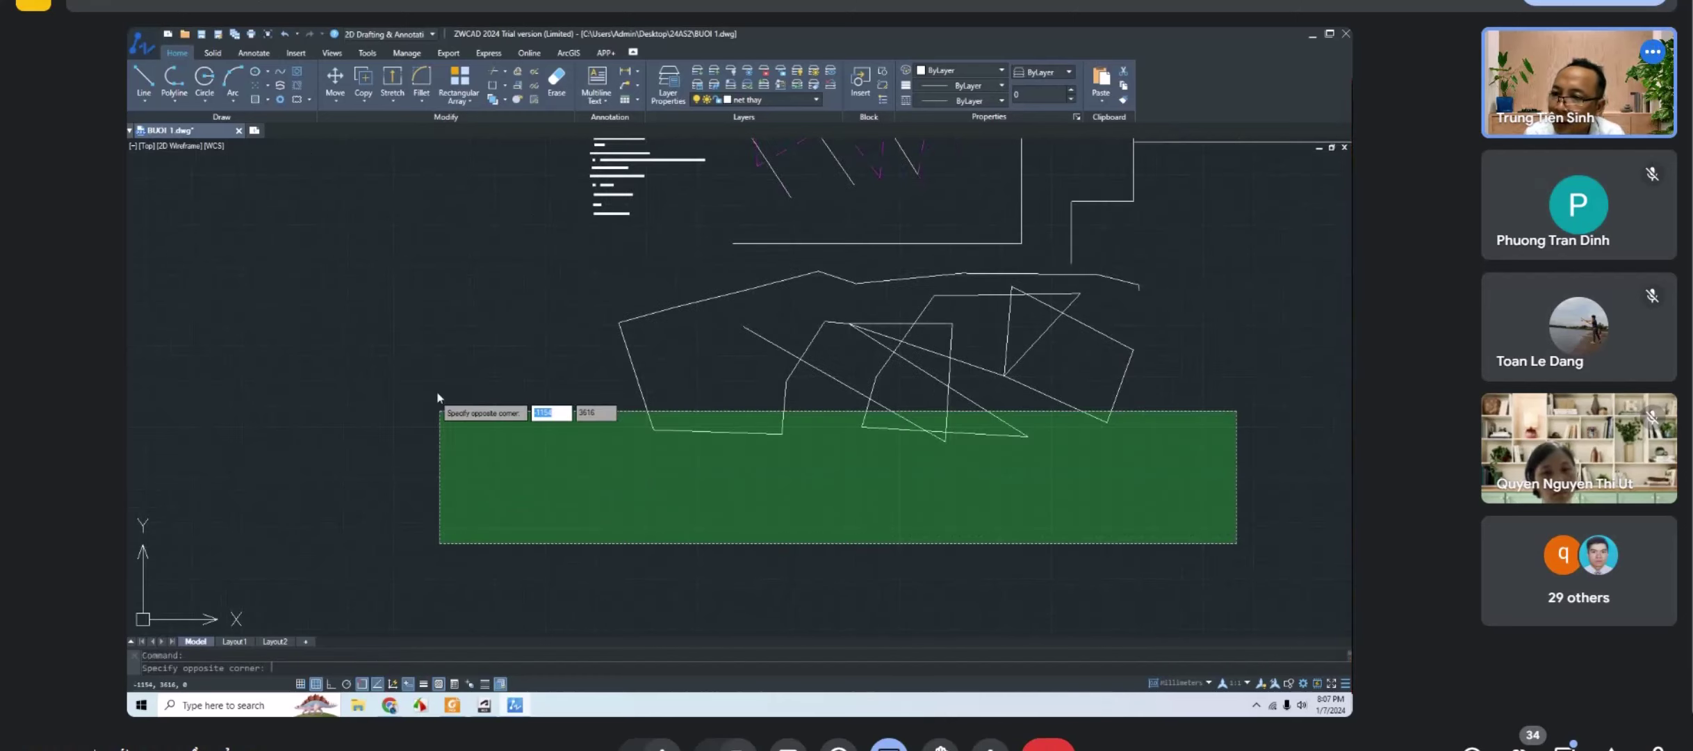
{"action": "left_click", "coordinate": [442, 264]}
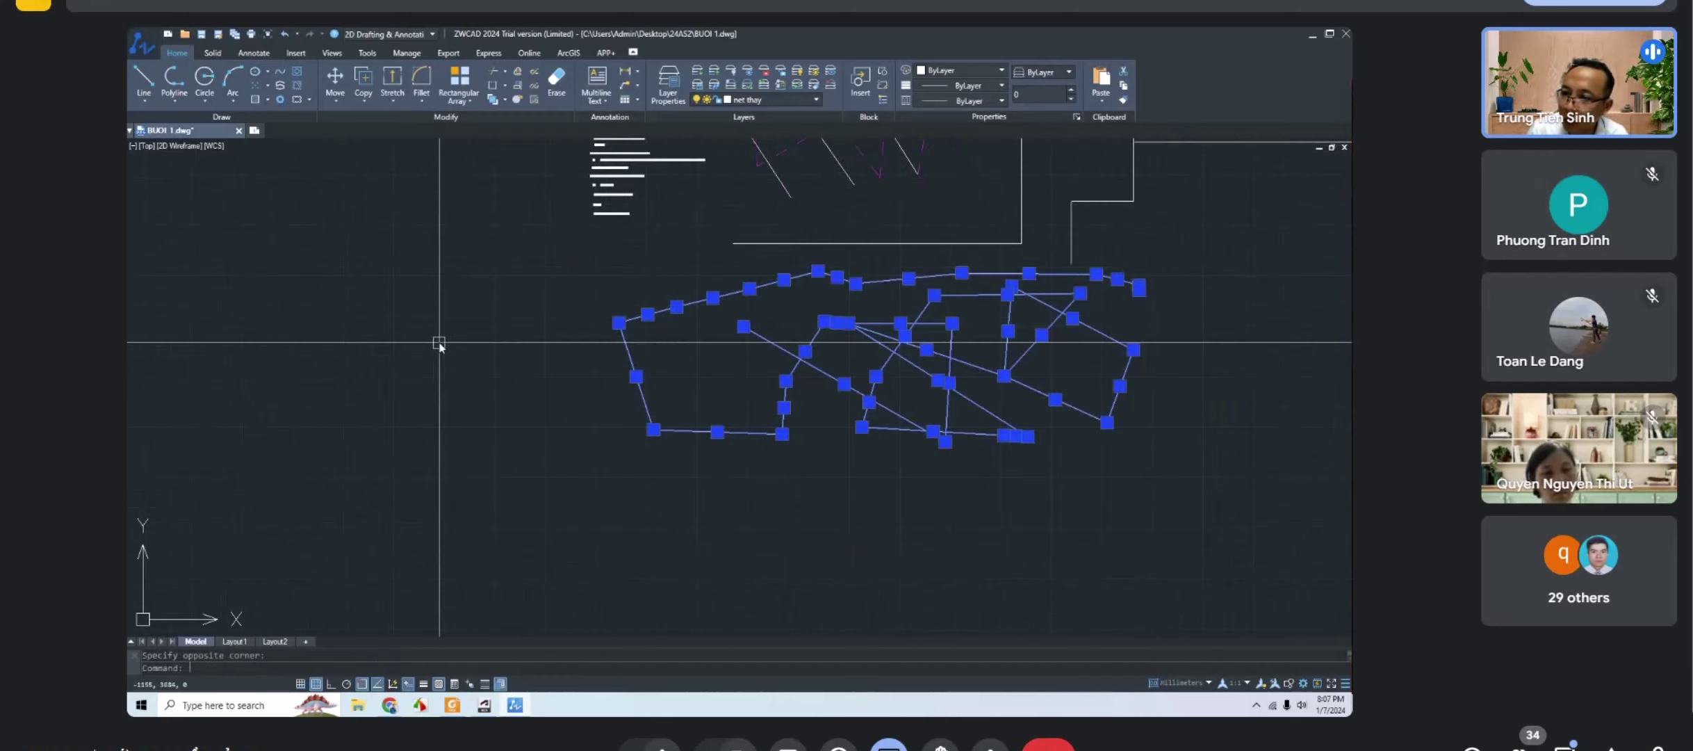
{"action": "type", "text": "E"}
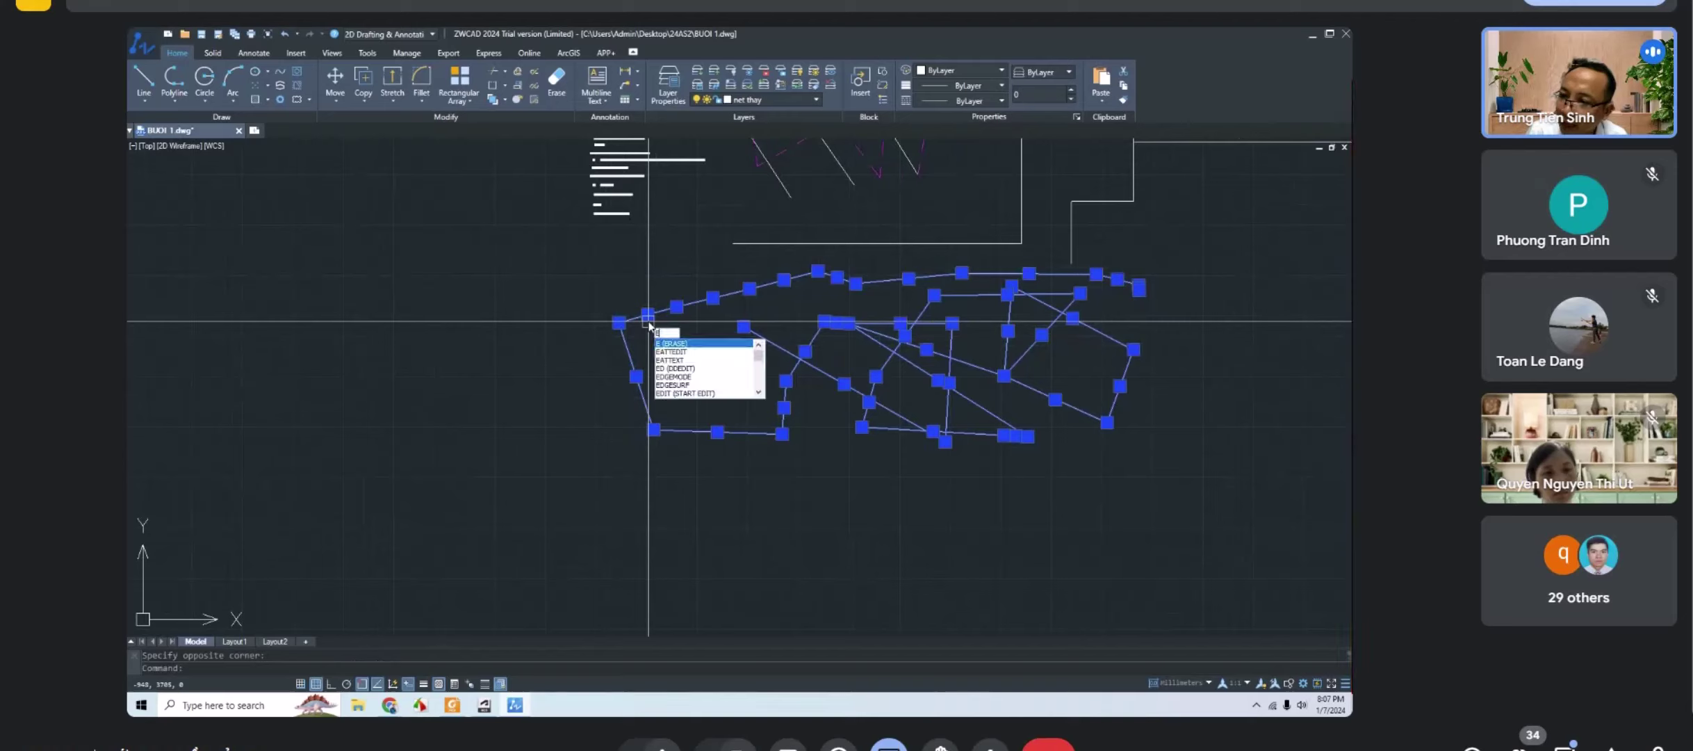
{"action": "key", "text": "Return"}
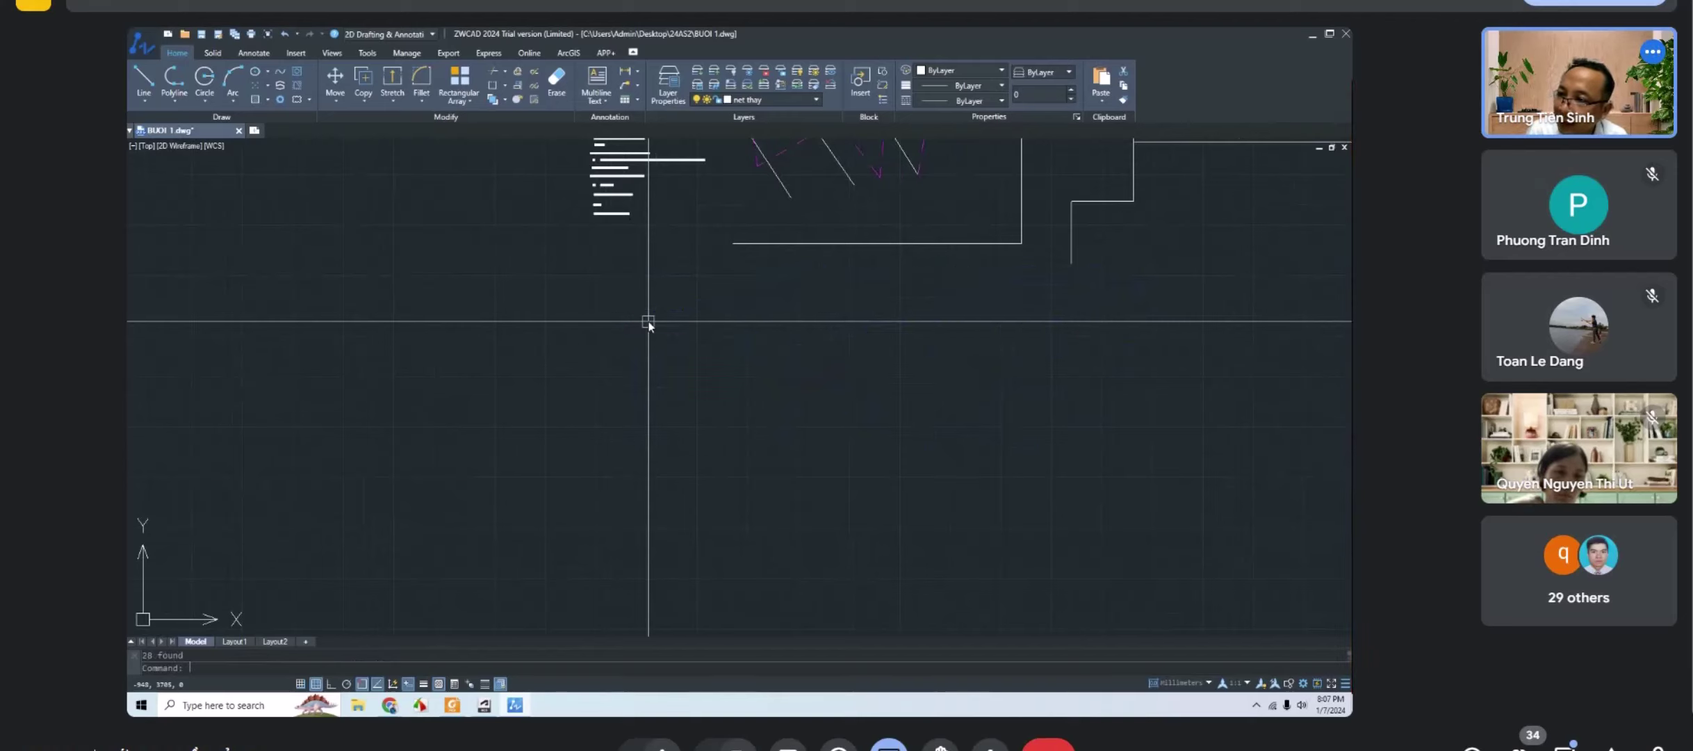
{"action": "key", "text": "ctrl+z"}
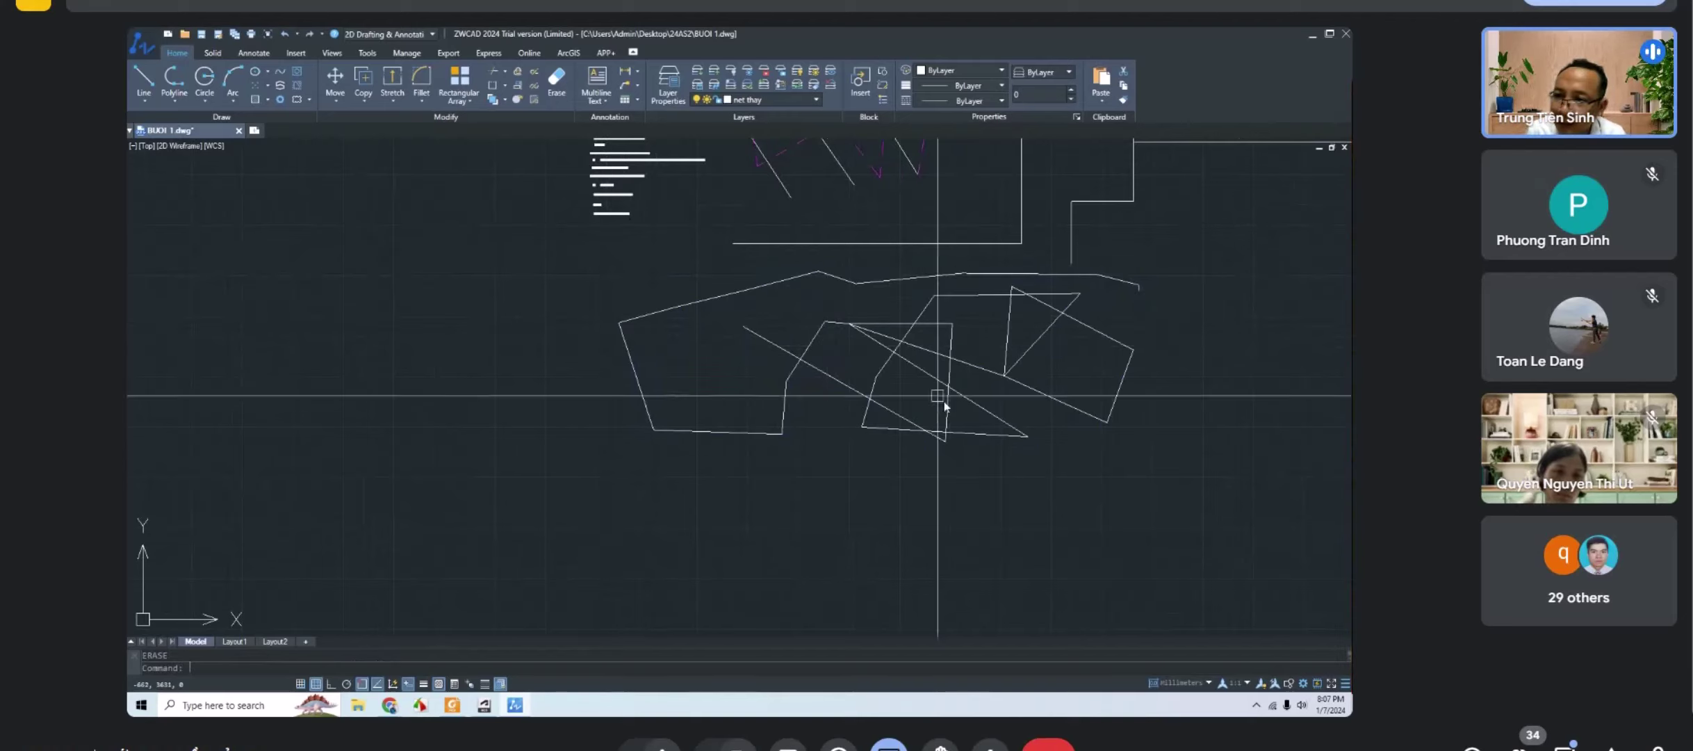
Reselect all the tangled lines with repeated right-to-left crossing windows.
{"action": "left_click", "coordinate": [1213, 528]}
{"action": "left_click", "coordinate": [548, 245]}
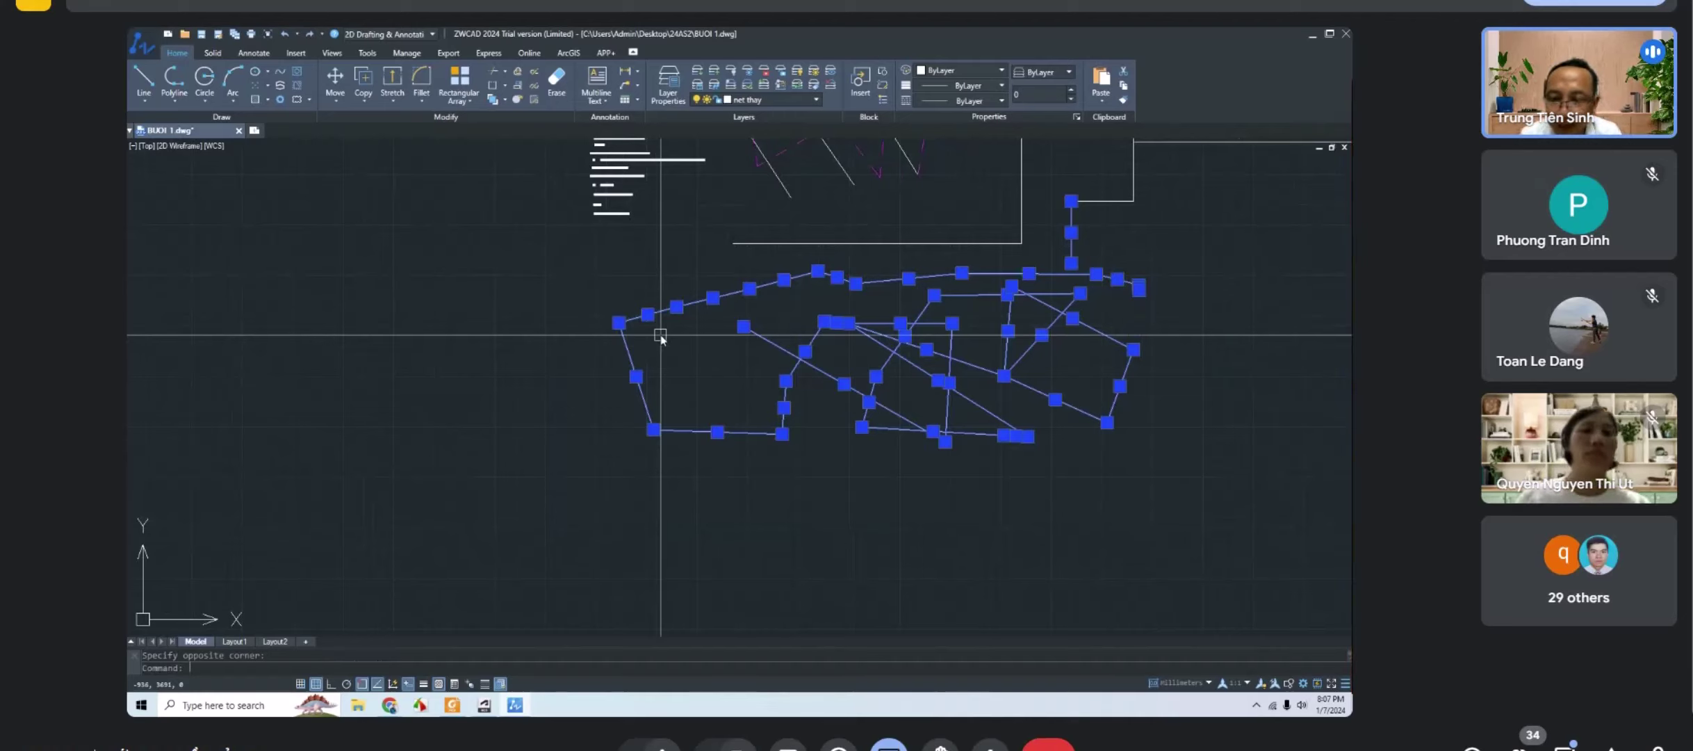
{"action": "key", "text": "Escape"}
{"action": "left_click", "coordinate": [1212, 529]}
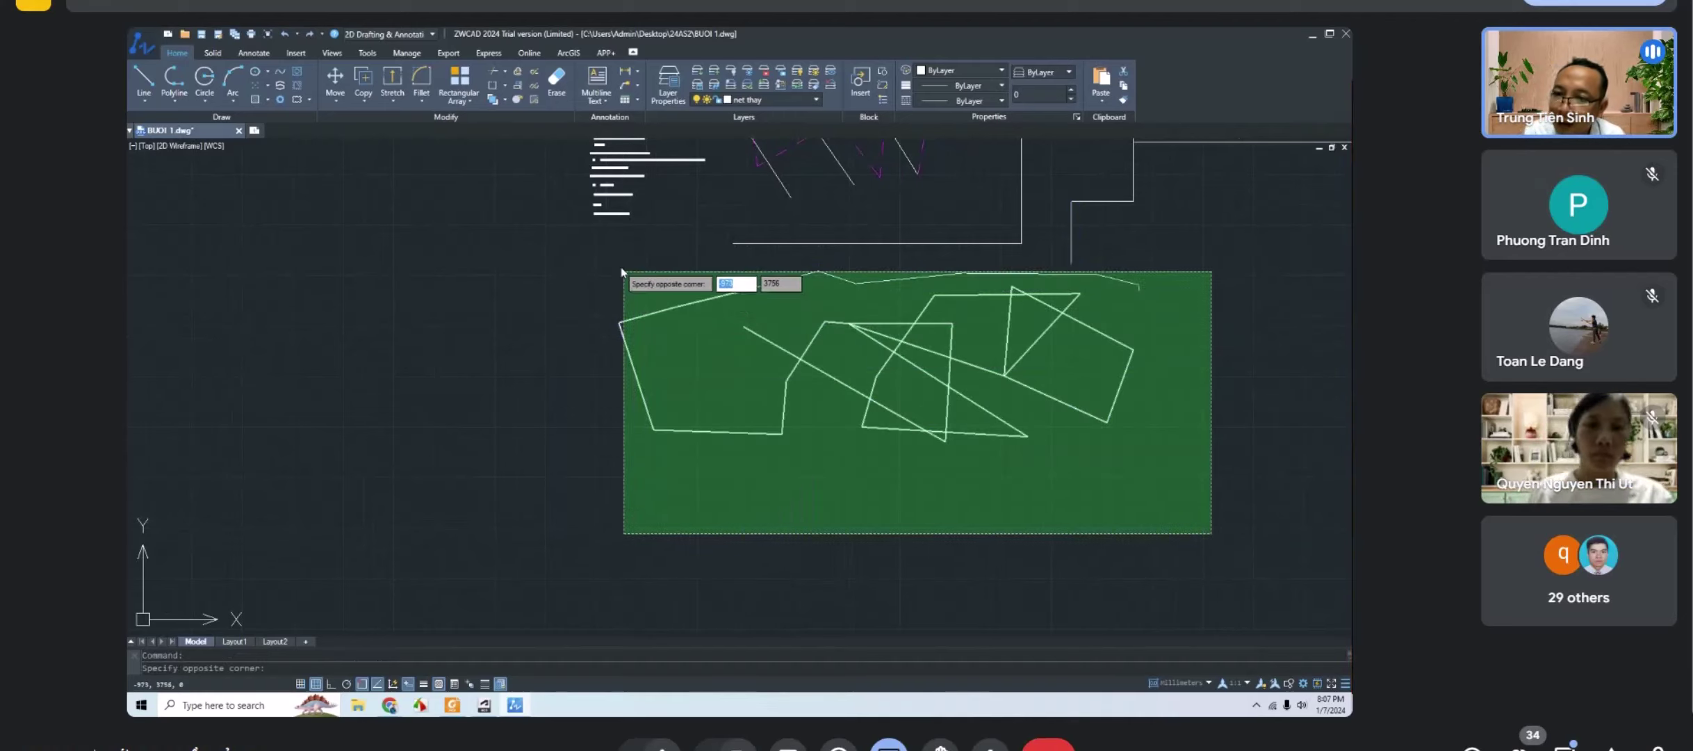
{"action": "left_click", "coordinate": [603, 285]}
{"action": "key", "text": "Escape"}
{"action": "left_click", "coordinate": [1267, 512]}
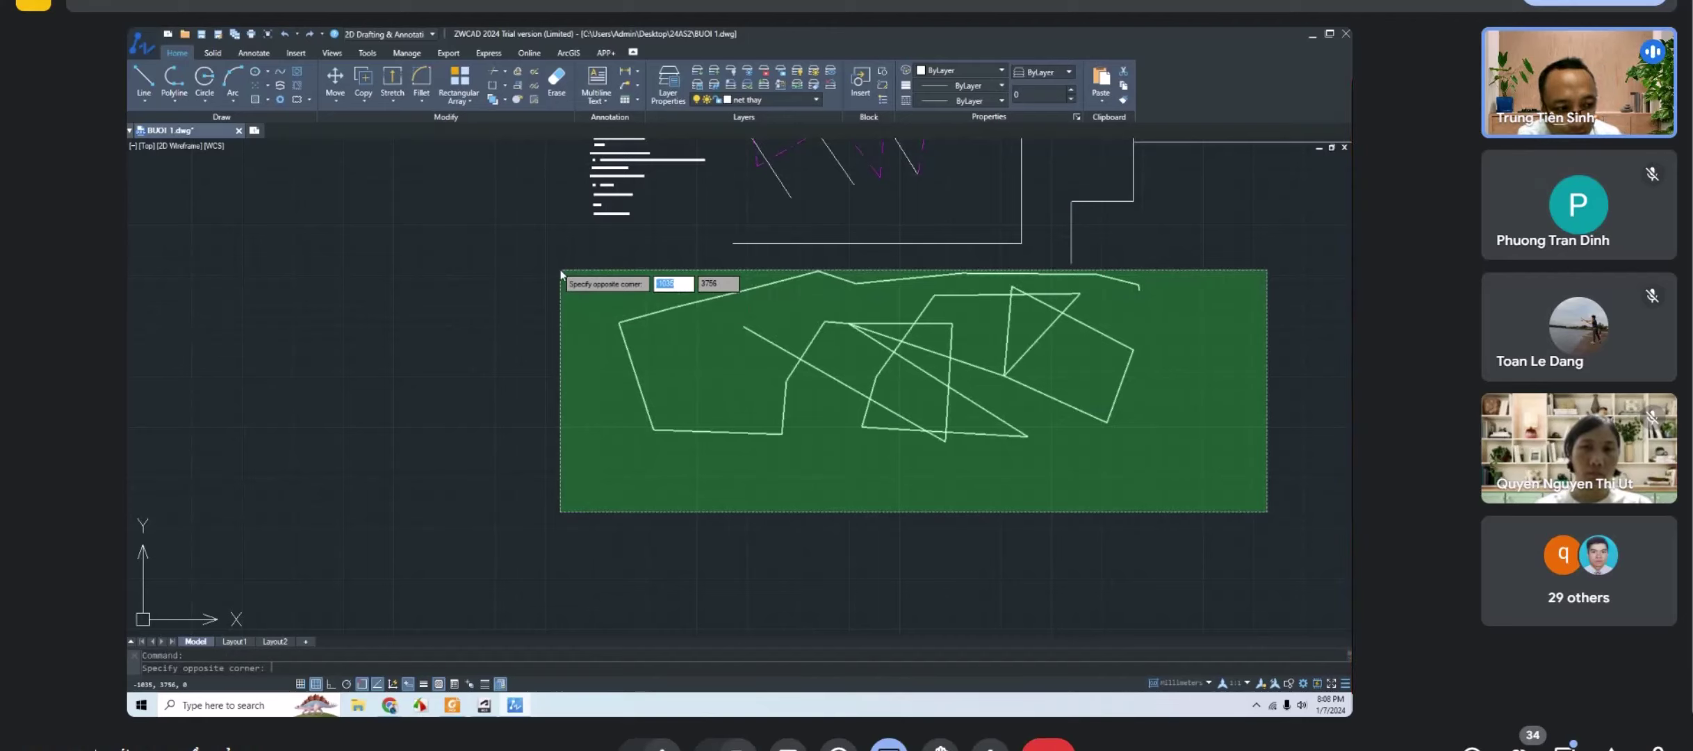
{"action": "left_click", "coordinate": [561, 274]}
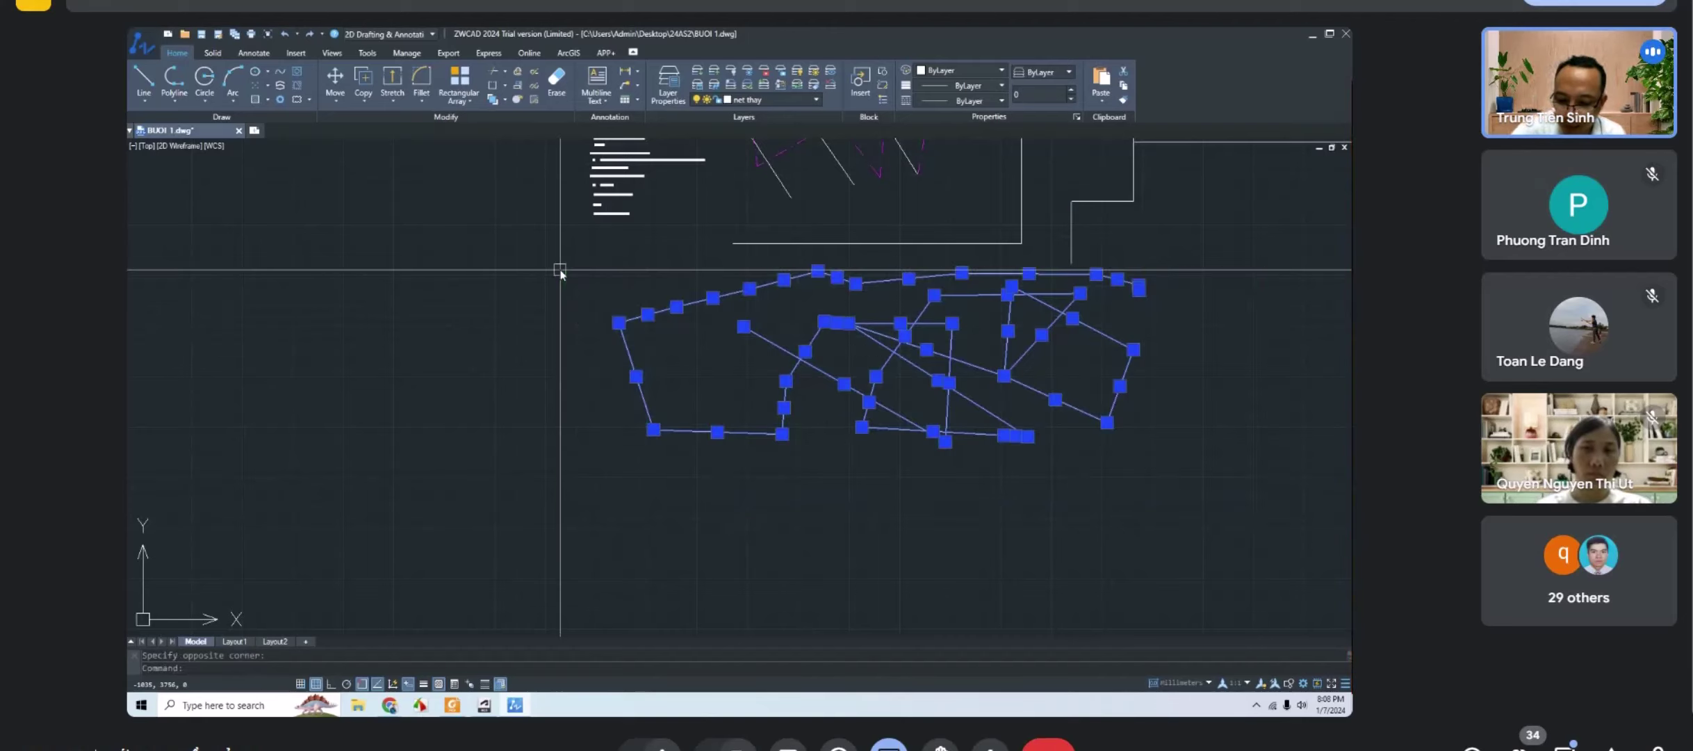
{"action": "key", "text": "Escape"}
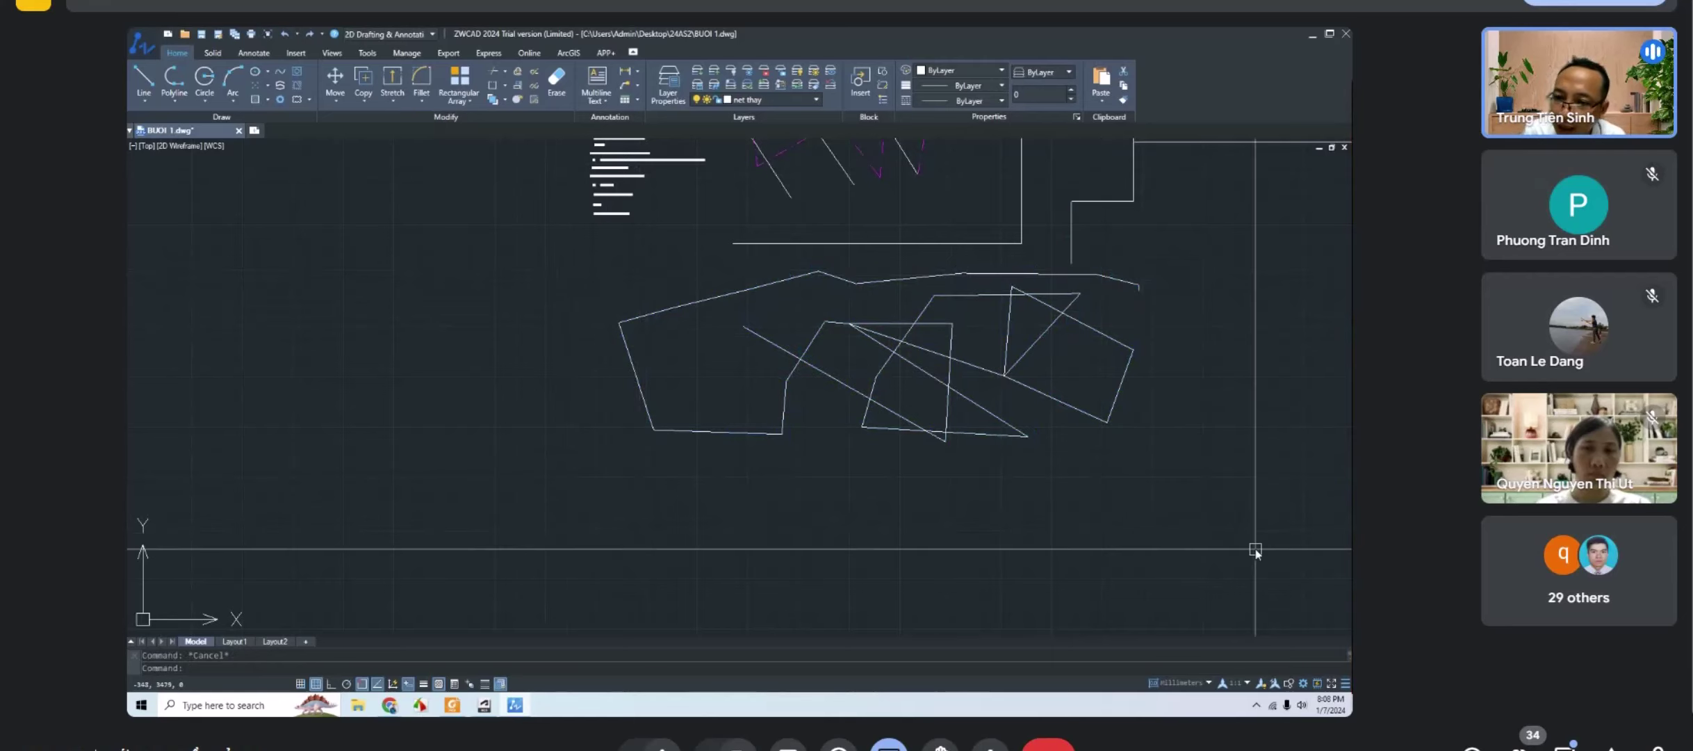
{"action": "left_click", "coordinate": [1256, 549]}
{"action": "left_click", "coordinate": [540, 271]}
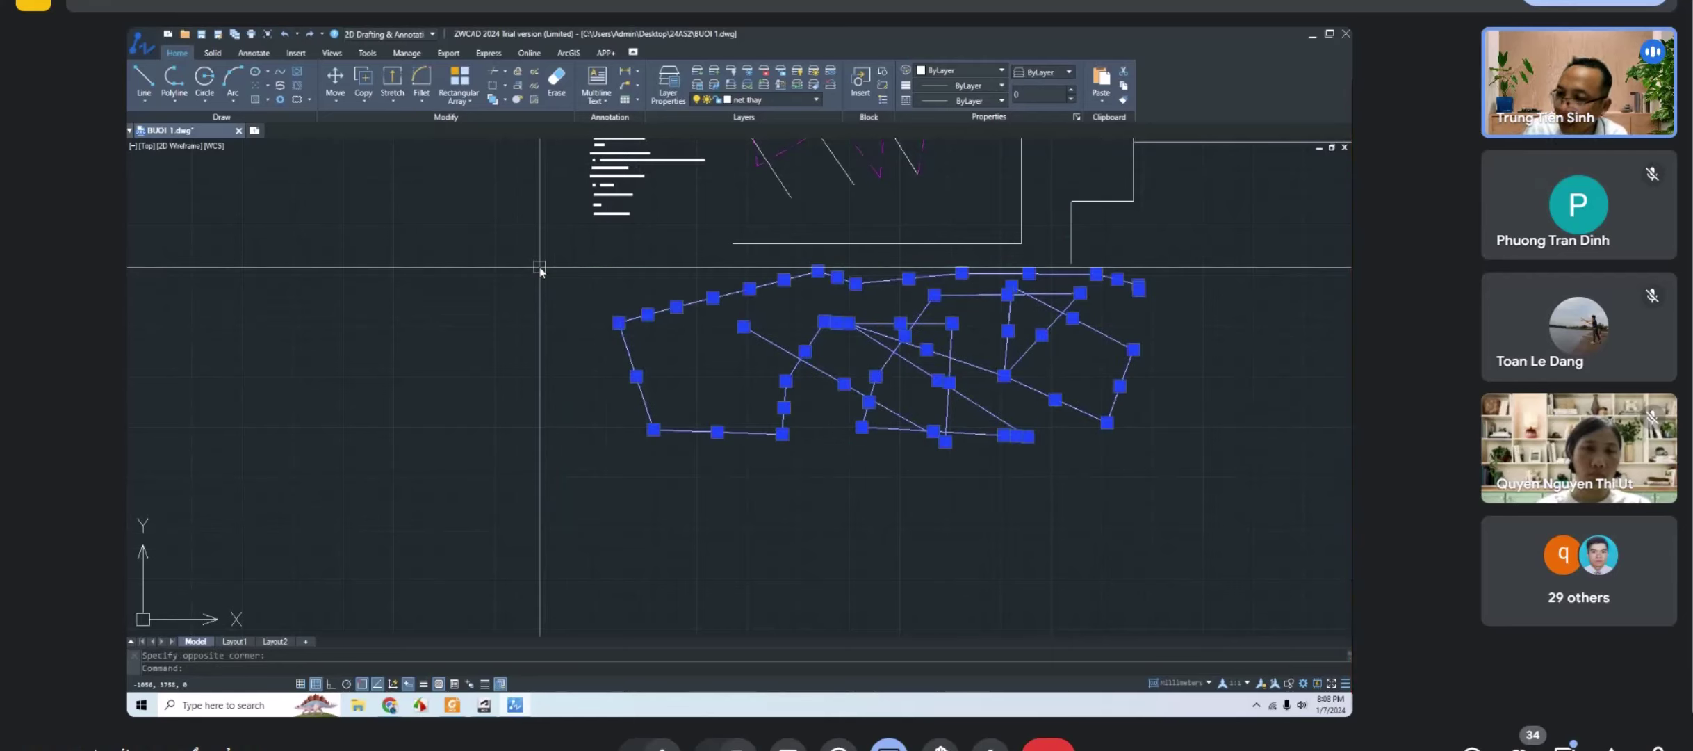
{"action": "type", "text": "E"}
Delete the selected lines and copy the '4. CHỌN ĐỐI TƯỢNG' note line below itself.
{"action": "key", "text": "Delete"}
{"action": "scroll", "coordinate": [641, 365], "scroll_direction": "up", "scroll_amount": 3}
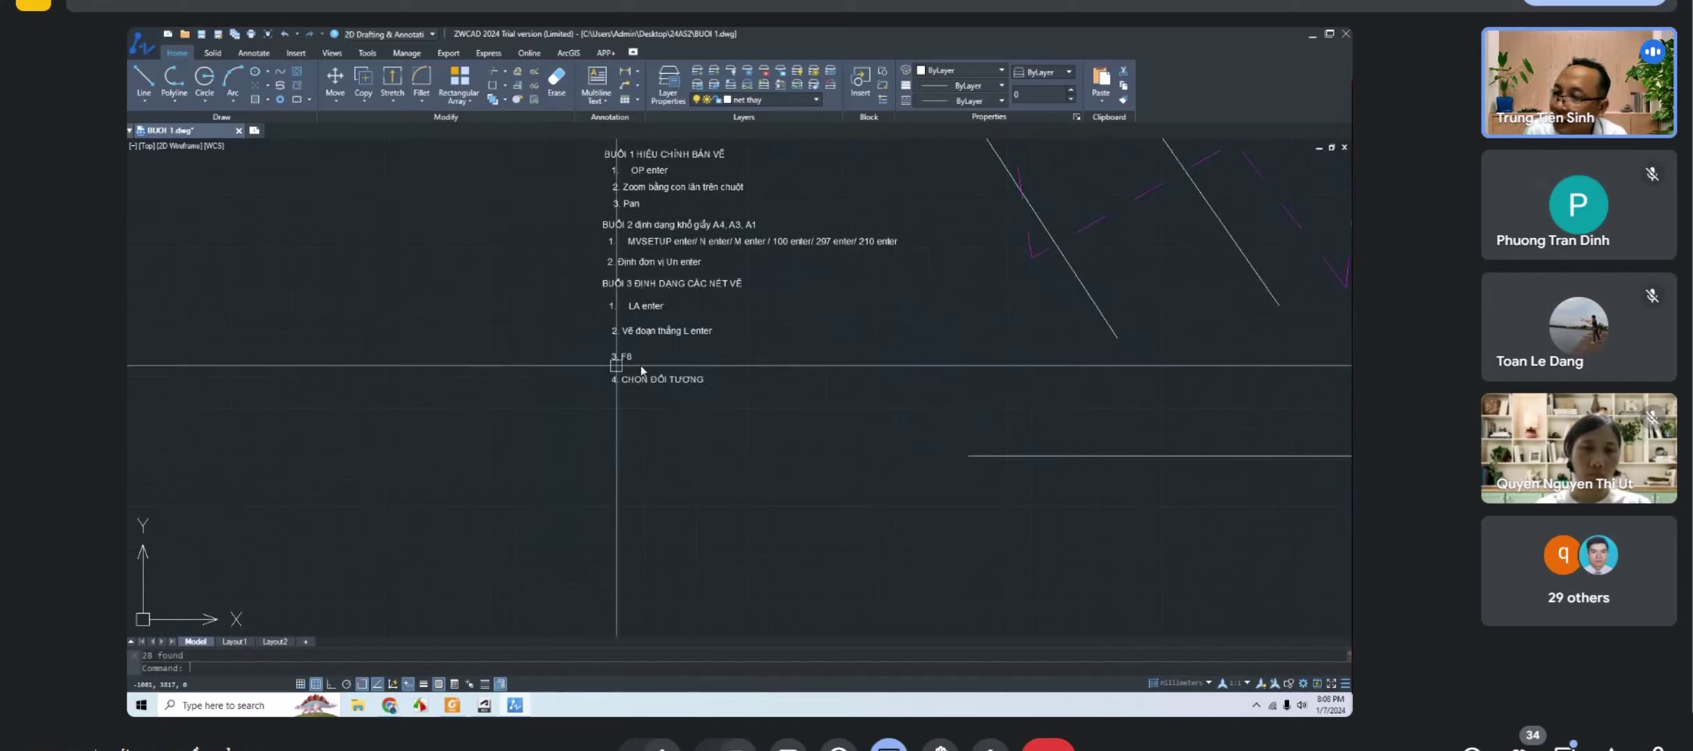
{"action": "left_click", "coordinate": [660, 379]}
{"action": "type", "text": "co"}
{"action": "key", "text": "Return"}
{"action": "left_click", "coordinate": [797, 379]}
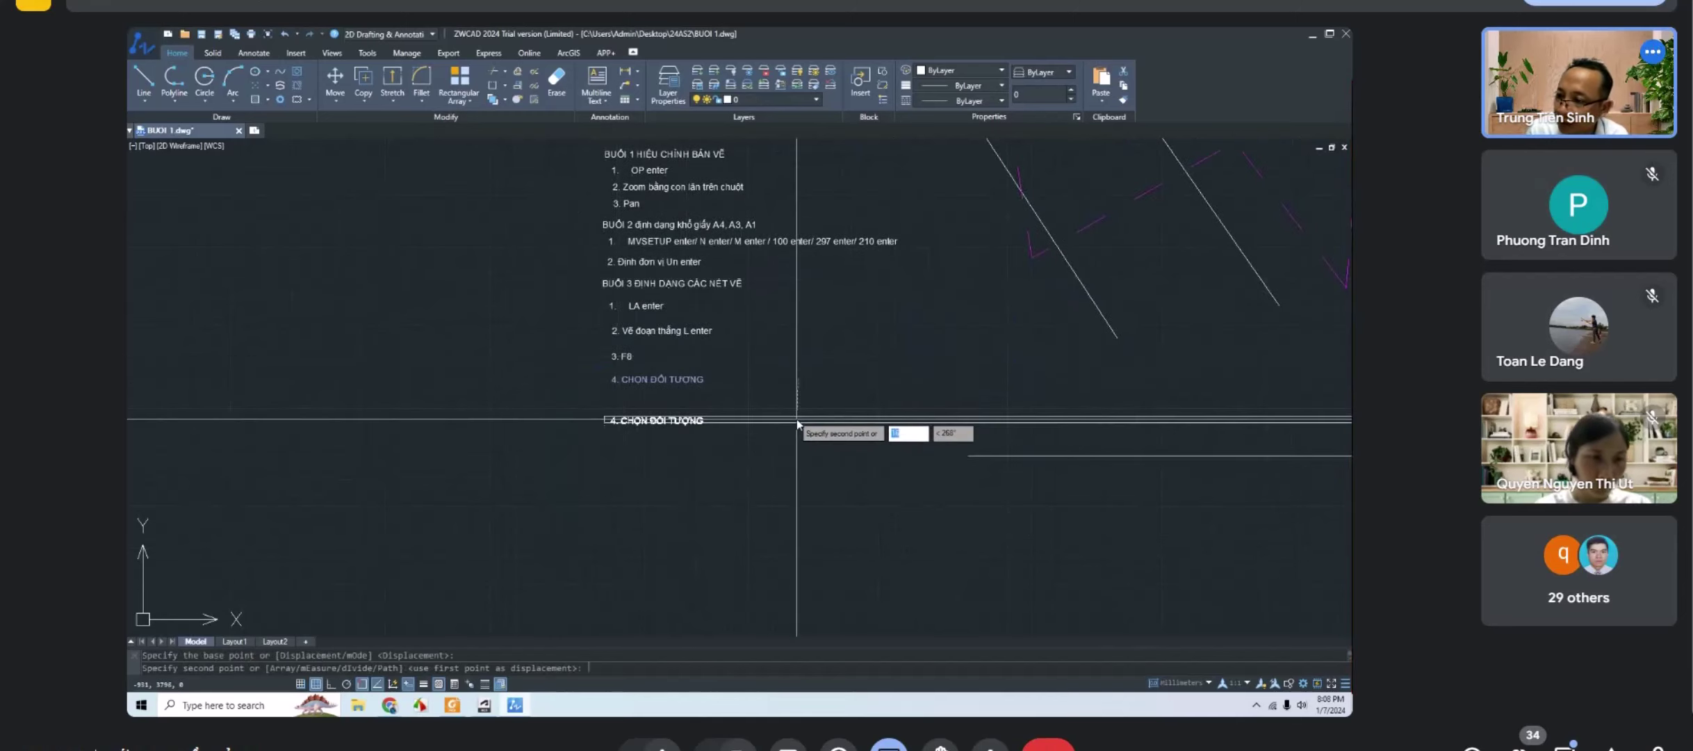
{"action": "left_click", "coordinate": [730, 409]}
Change the copy to '5. XOÁ ĐỐI TƯỢNG E ENTER' and close the editor.
{"action": "double_click", "coordinate": [663, 409]}
{"action": "type", "text": "5. XÓA"}
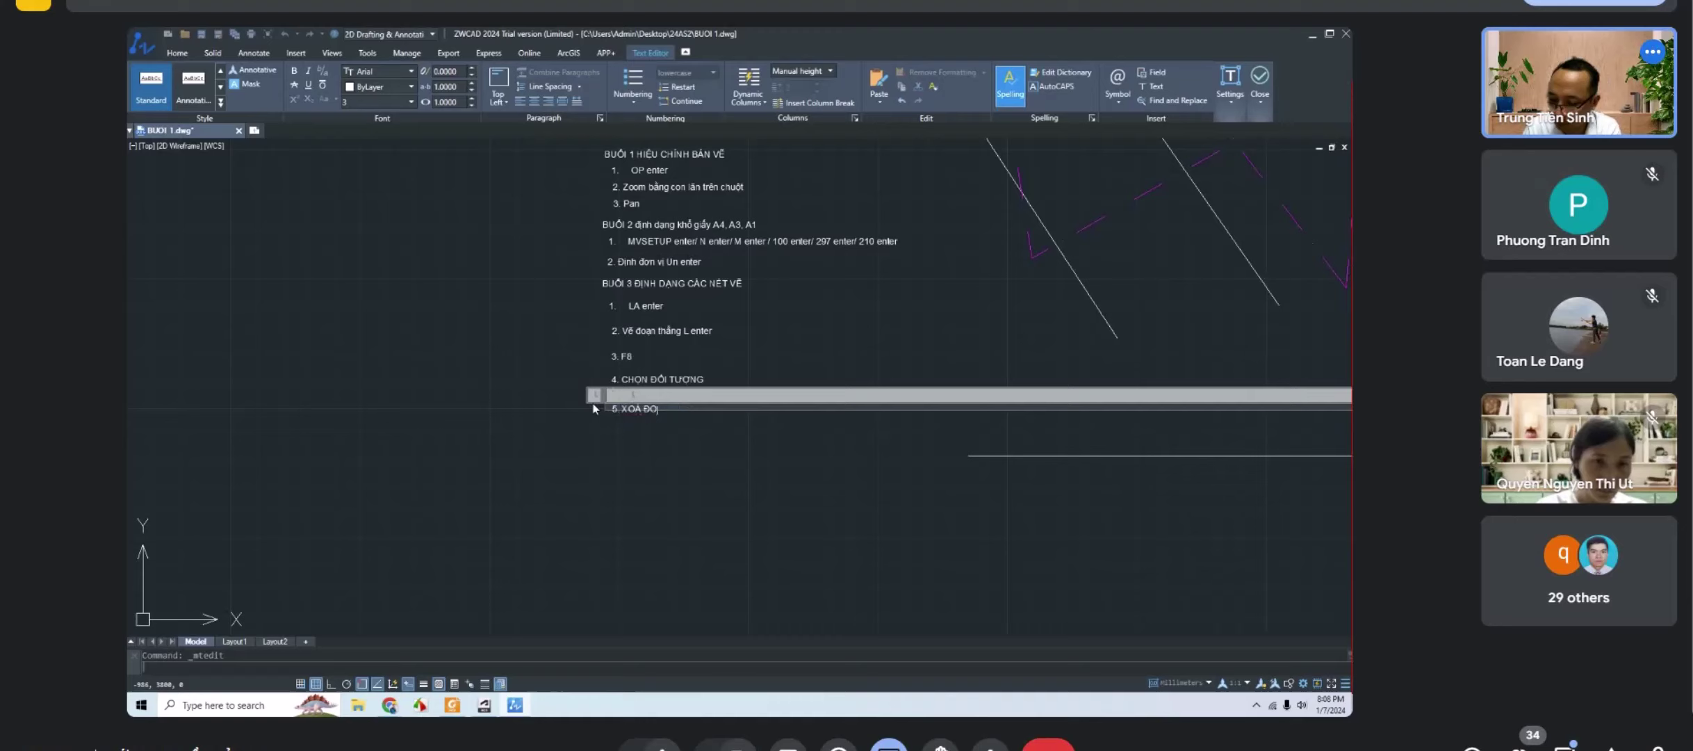
{"action": "type", "text": "ĐỐI "}
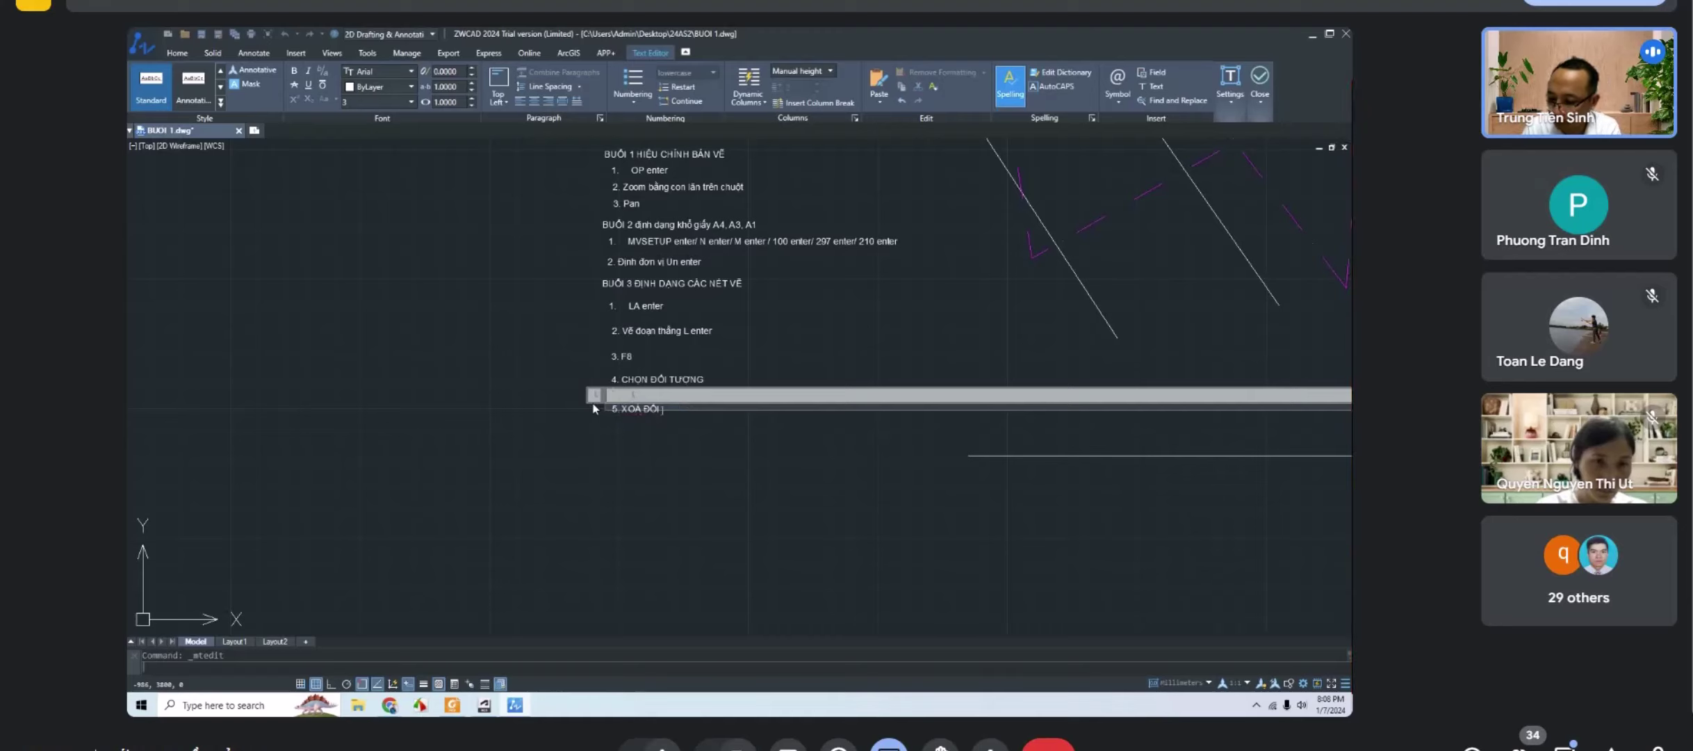
{"action": "type", "text": "TƯỢNG"}
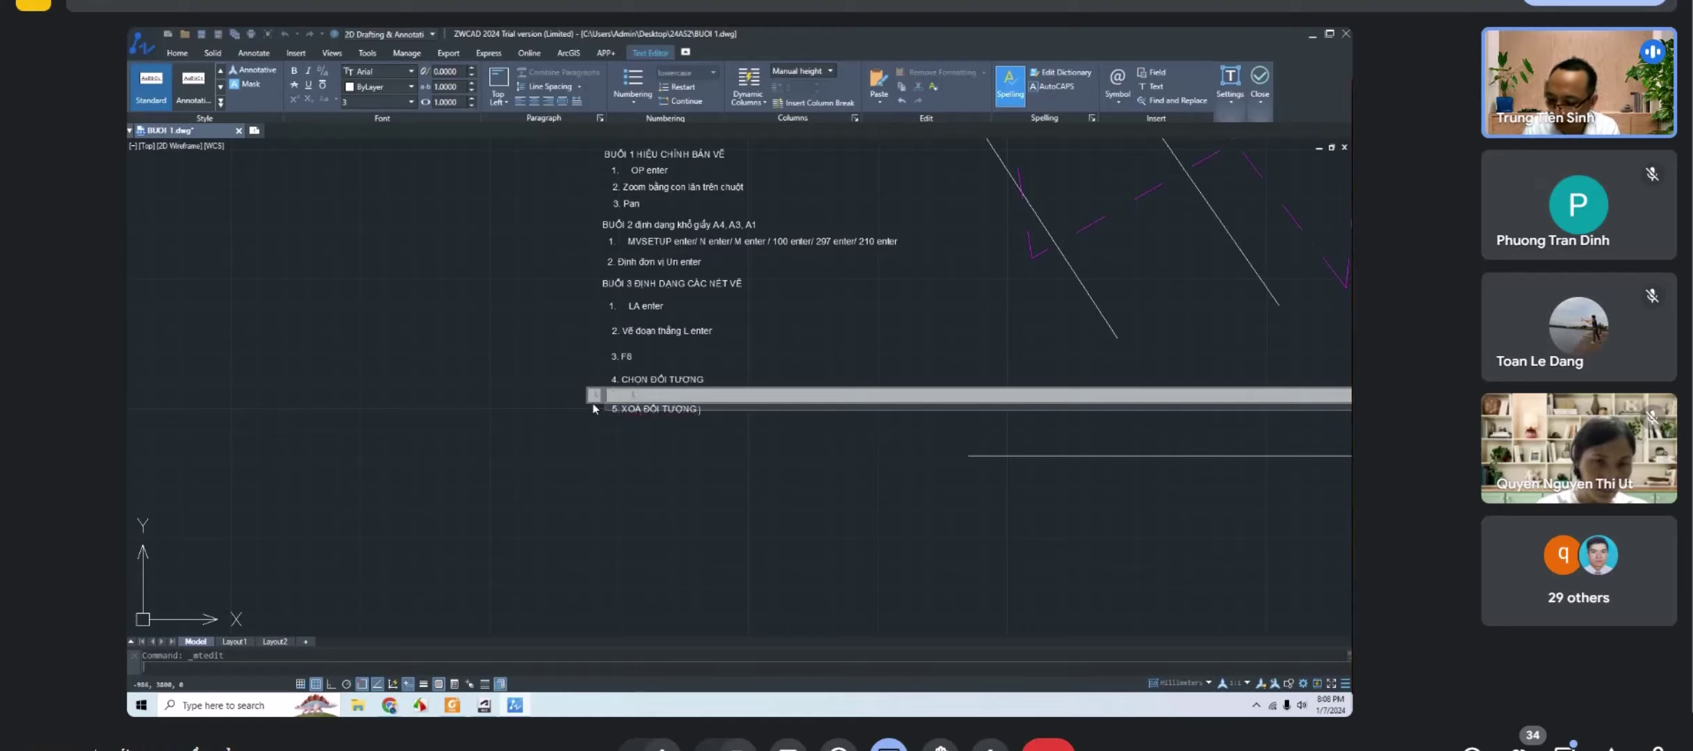
{"action": "type", "text": " E ENTER"}
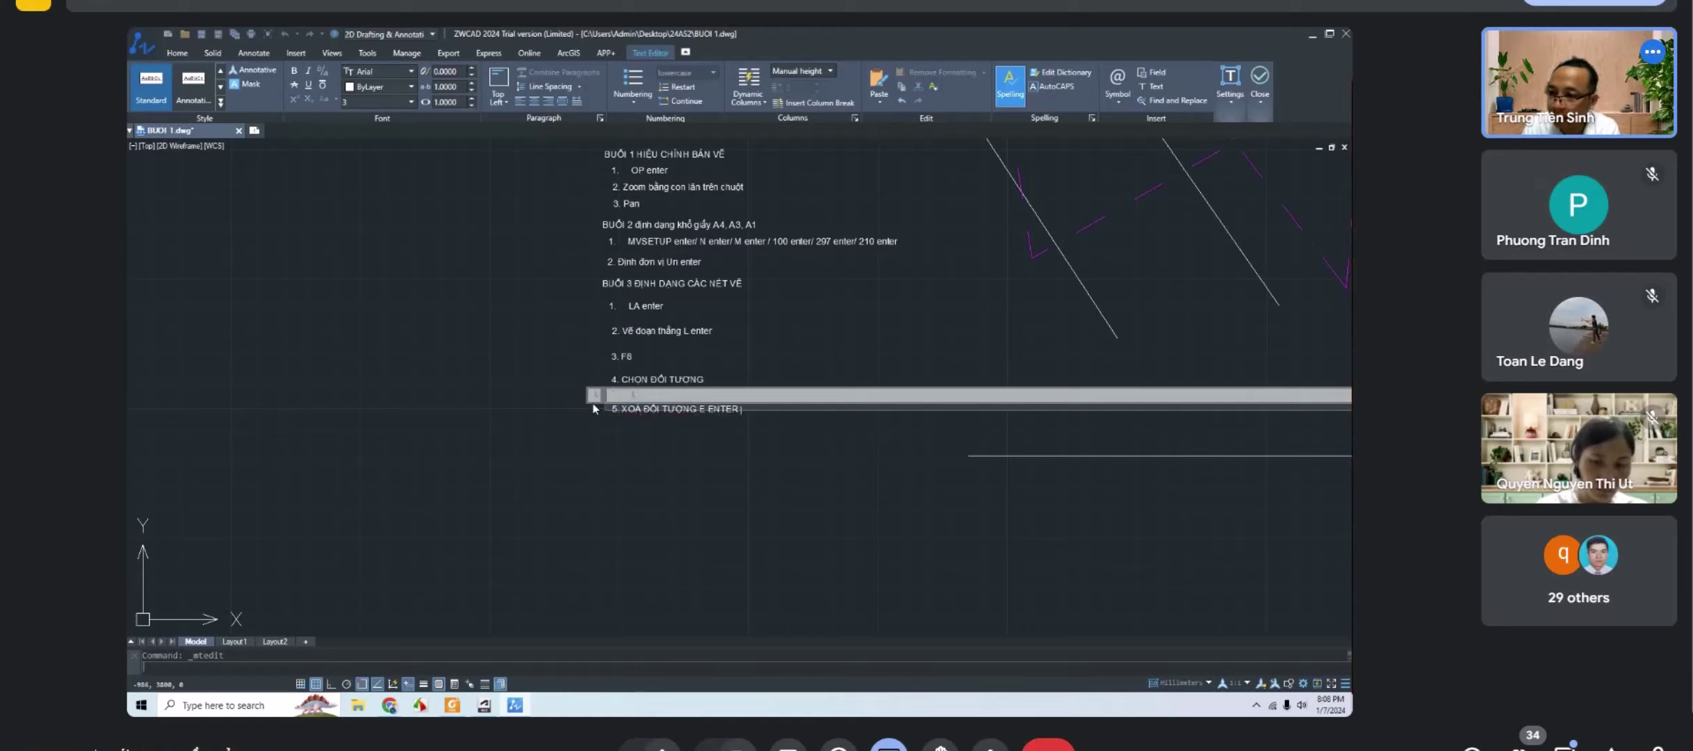
{"action": "left_click", "coordinate": [653, 418]}
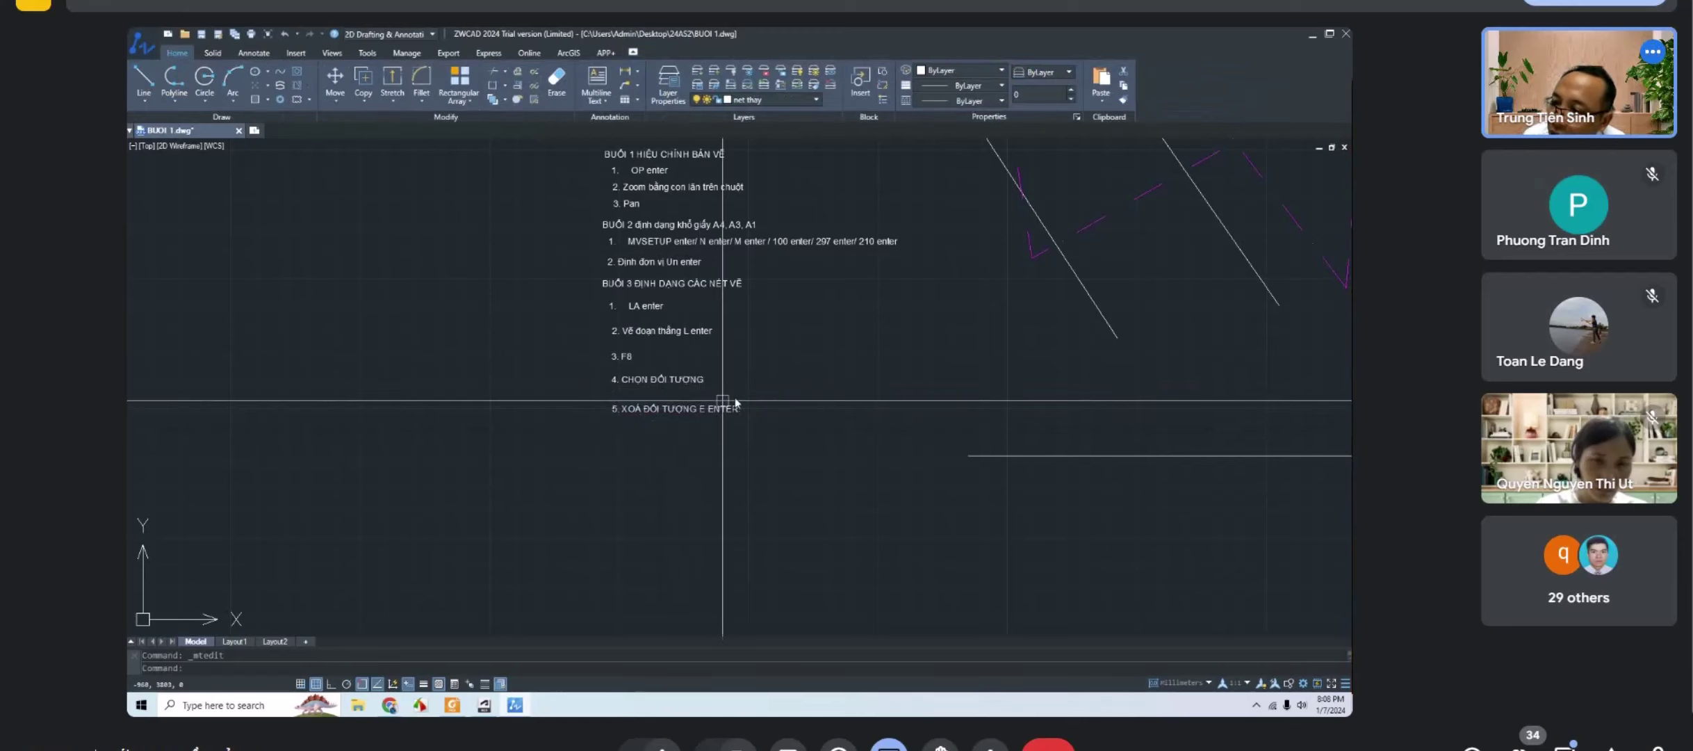
Zoom out across the drawing to locate the small staircase-shaped polyline.
{"action": "scroll", "coordinate": [723, 380], "scroll_direction": "down", "scroll_amount": 3}
{"action": "left_click_drag", "start_coordinate": [738, 385], "coordinate": [1142, 536]}
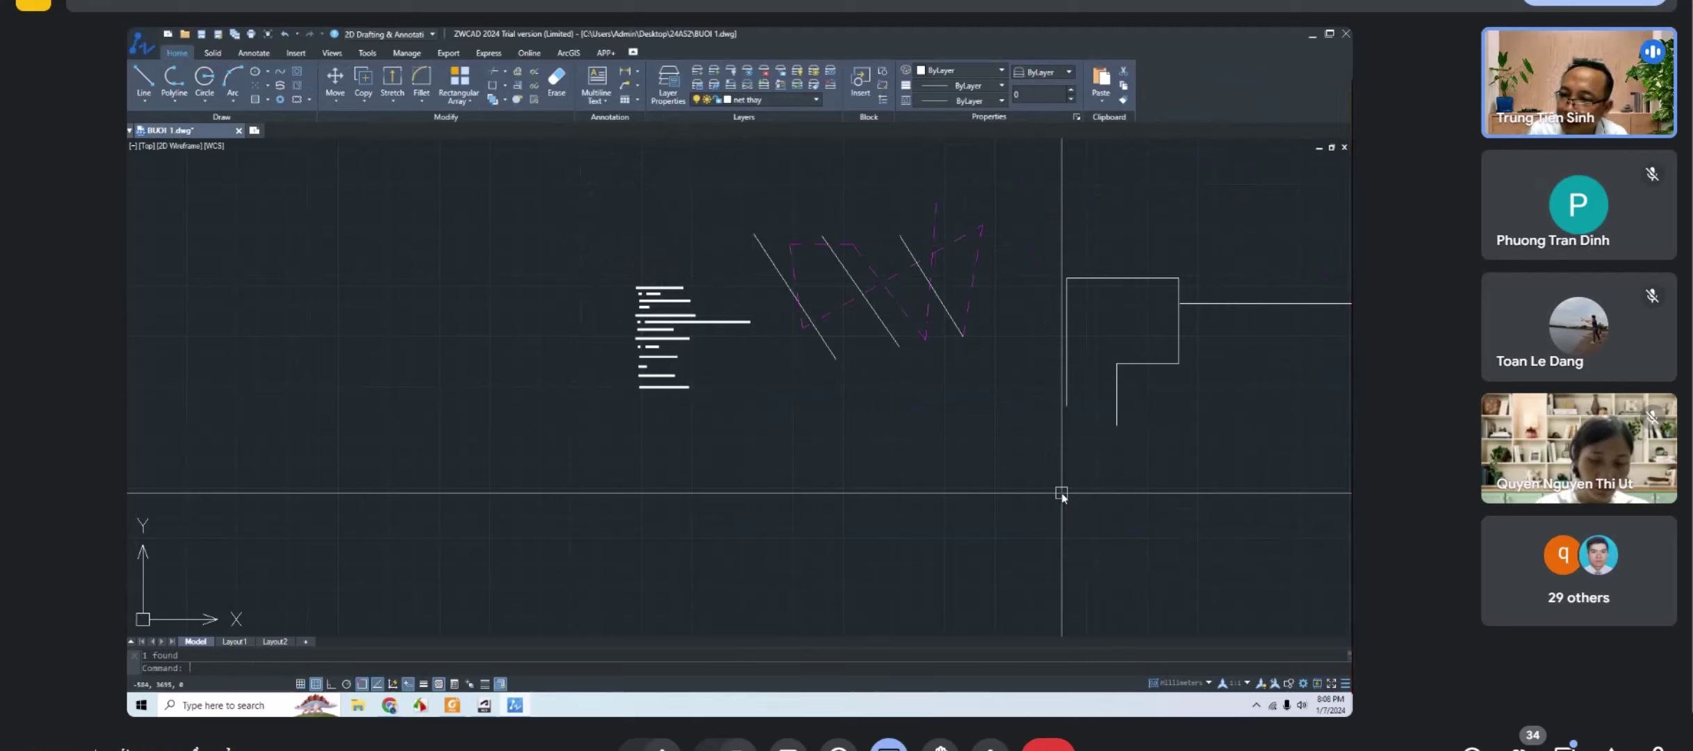
{"action": "scroll", "coordinate": [662, 442], "scroll_direction": "up", "scroll_amount": 3}
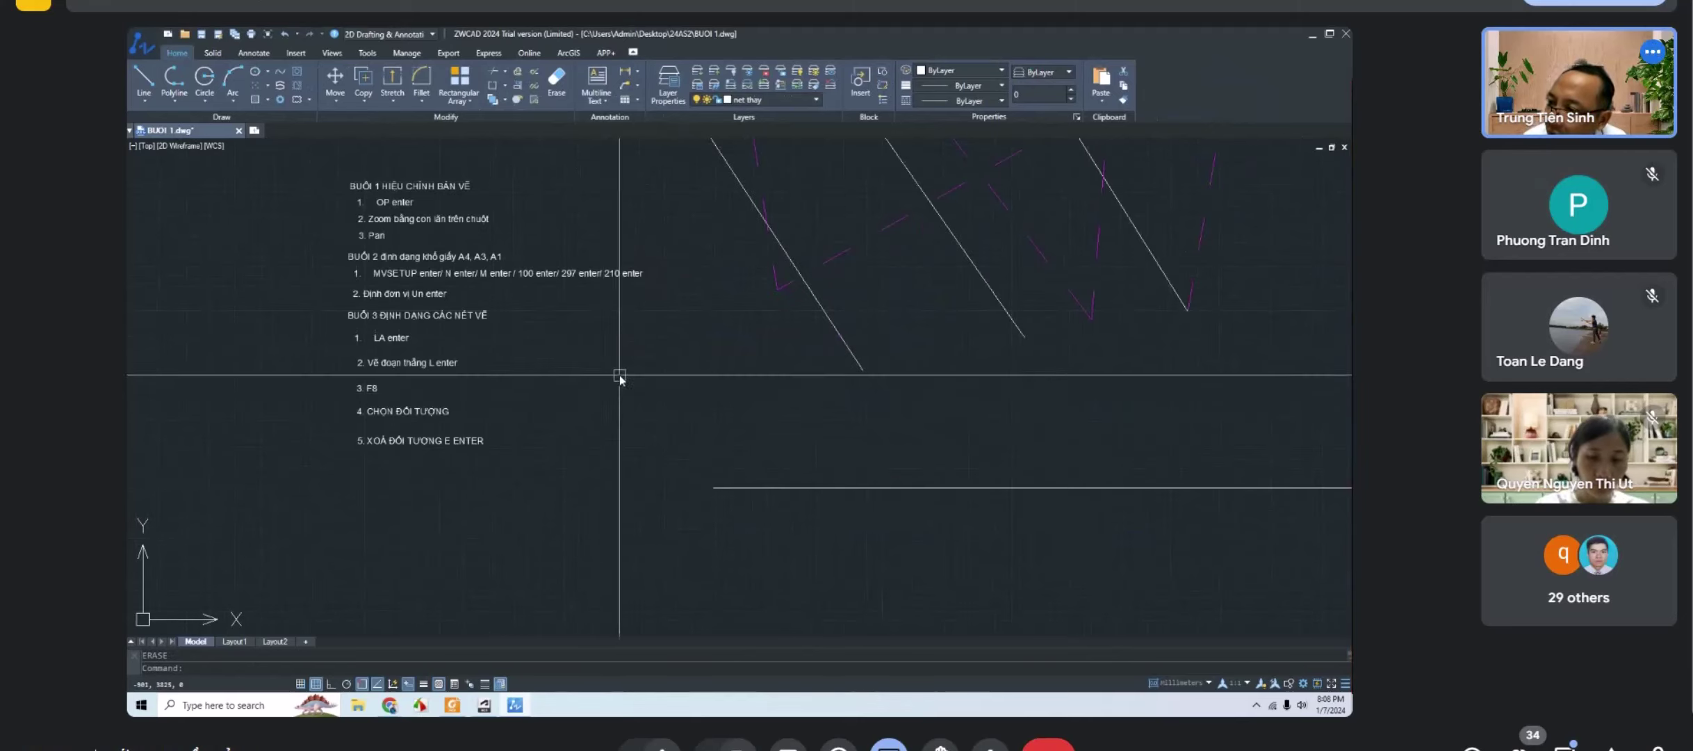
{"action": "scroll", "coordinate": [561, 432], "scroll_direction": "down", "scroll_amount": 2}
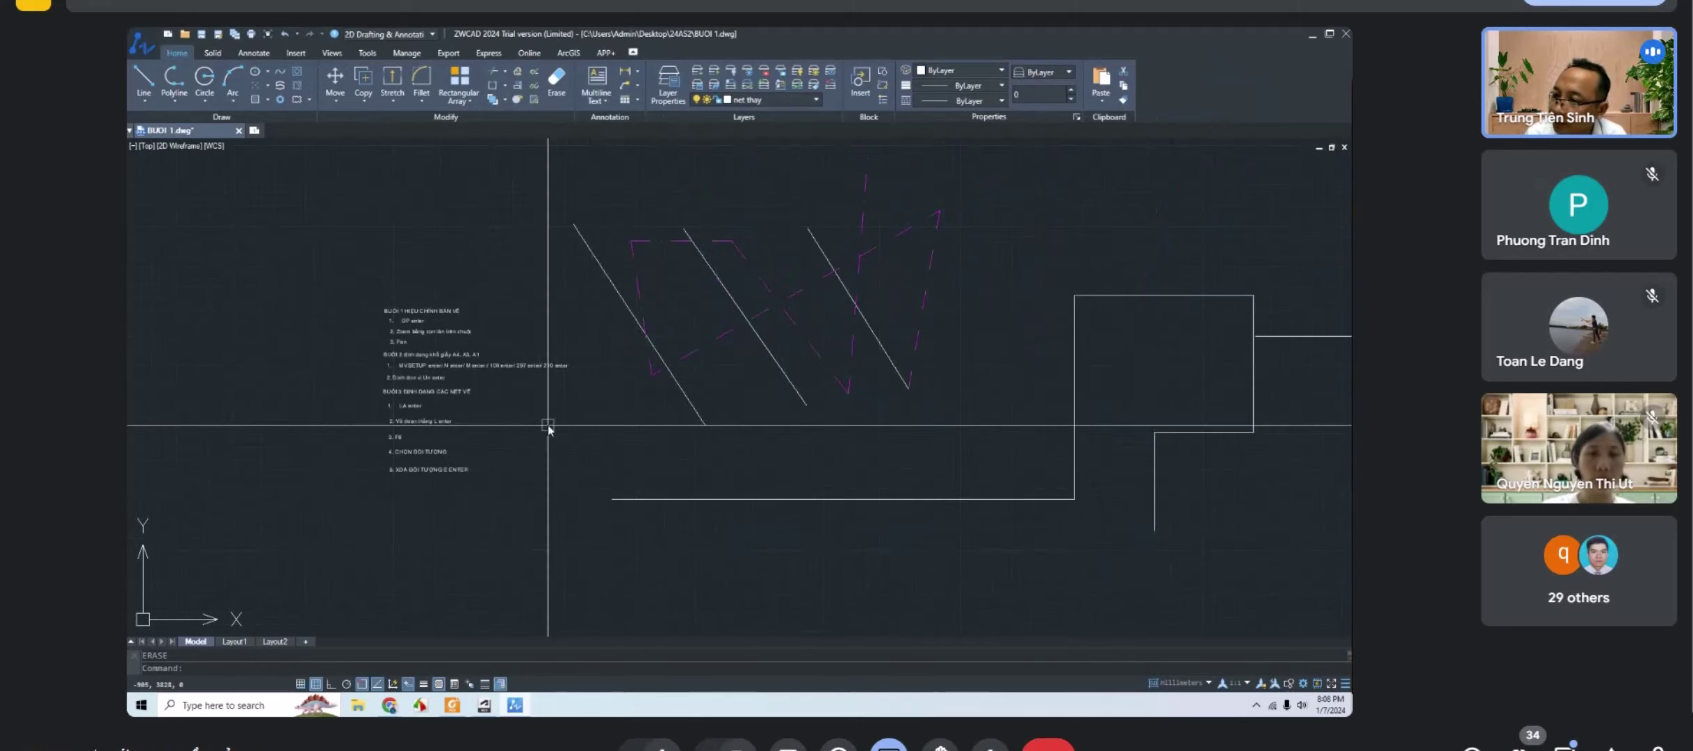
{"action": "scroll", "coordinate": [665, 382], "scroll_direction": "down", "scroll_amount": 1}
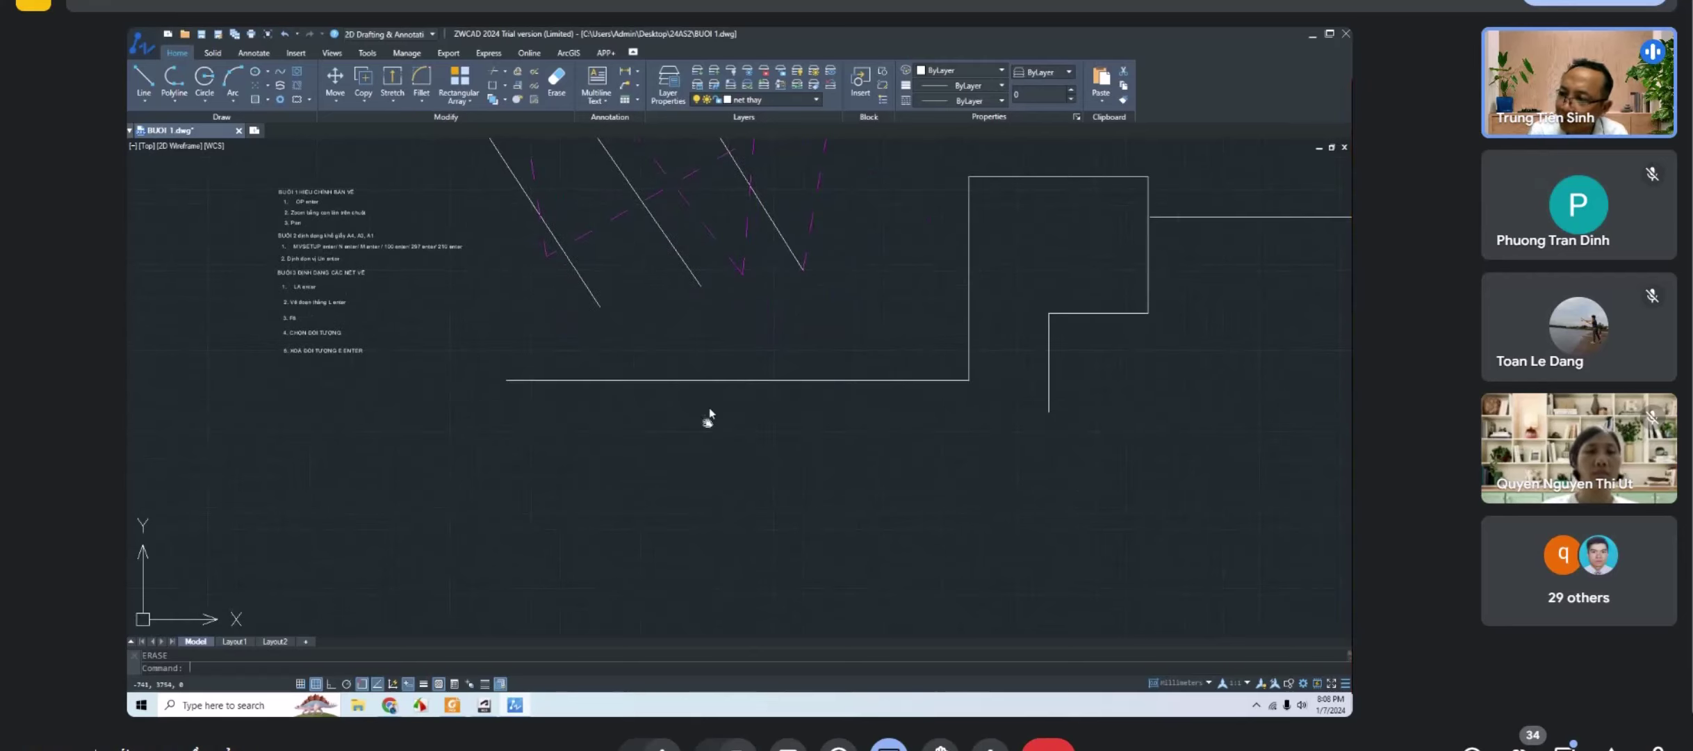
{"action": "scroll", "coordinate": [707, 393], "scroll_direction": "down", "scroll_amount": 3}
{"action": "scroll", "coordinate": [709, 383], "scroll_direction": "down", "scroll_amount": 2}
{"action": "scroll", "coordinate": [661, 428], "scroll_direction": "down", "scroll_amount": 2}
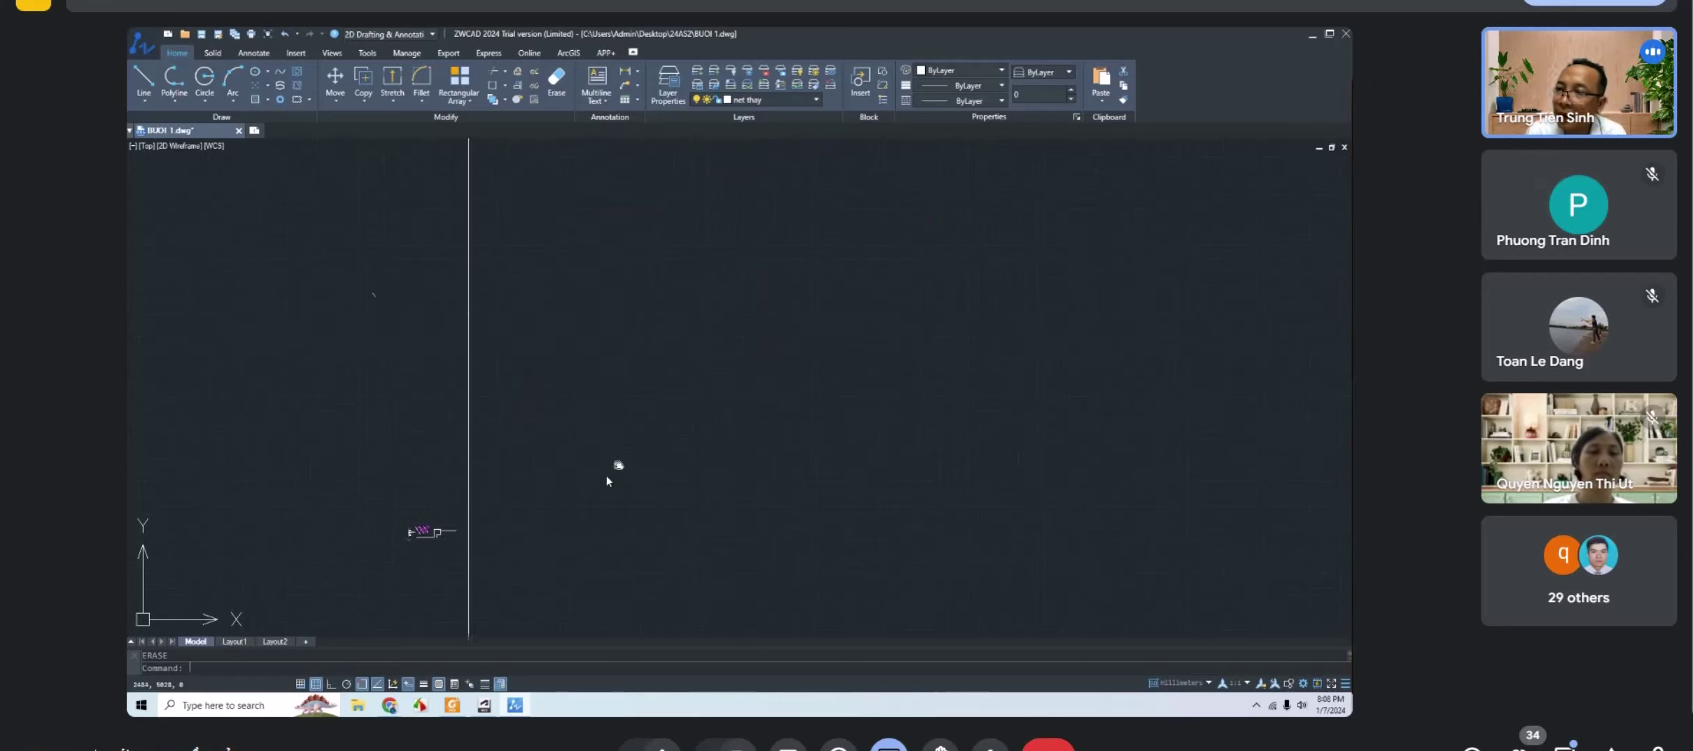
{"action": "scroll", "coordinate": [695, 390], "scroll_direction": "up", "scroll_amount": 1}
Window-select and erase the staircase polyline with E, then zoom in on the large rectangle.
{"action": "left_click", "coordinate": [207, 348]}
{"action": "left_click", "coordinate": [374, 452]}
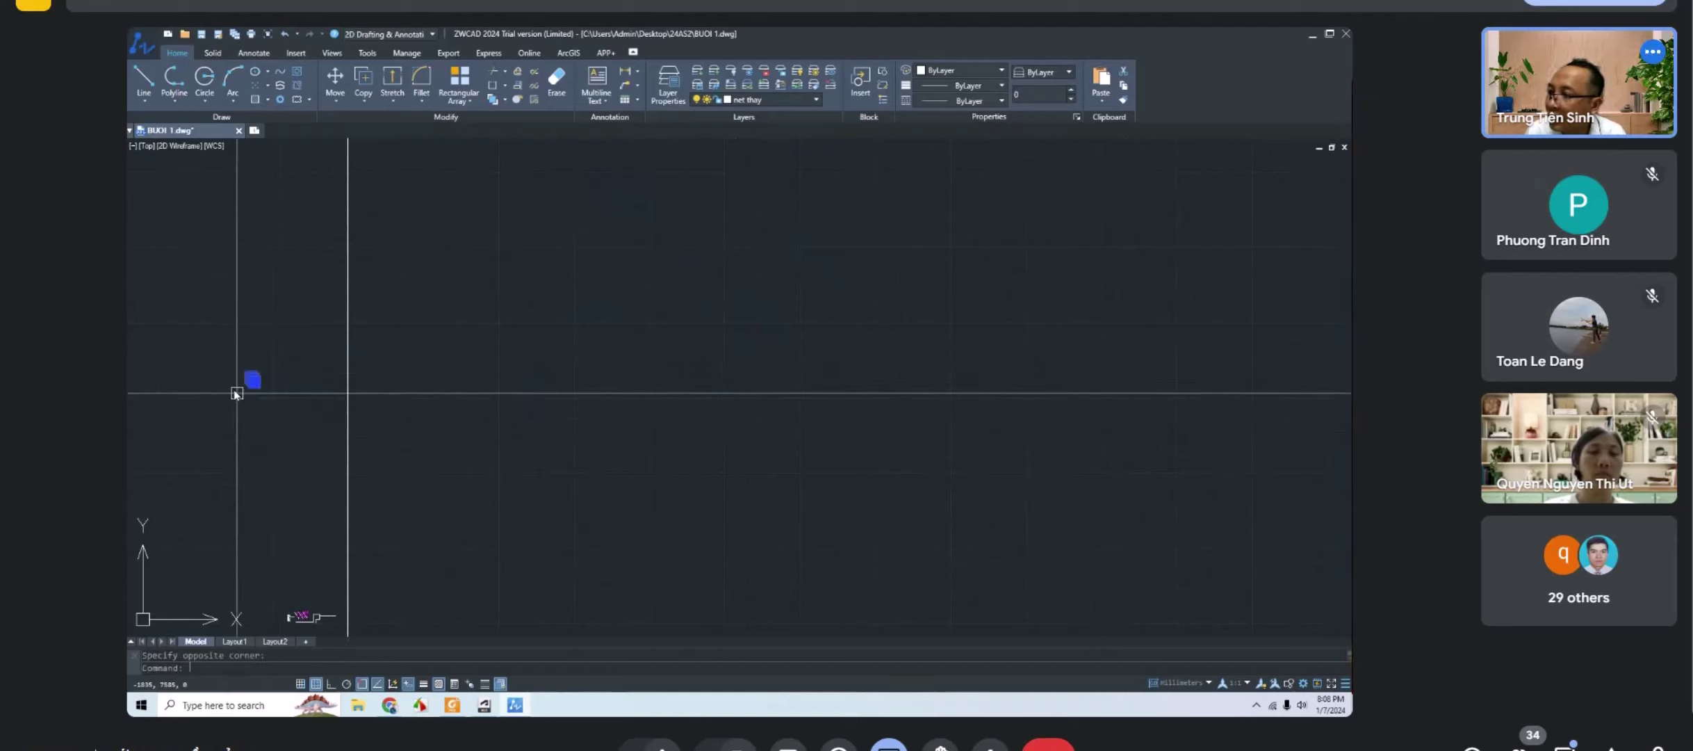
{"action": "scroll", "coordinate": [222, 379], "scroll_direction": "up", "scroll_amount": 5}
{"action": "type", "text": "E"}
{"action": "key", "text": "Return"}
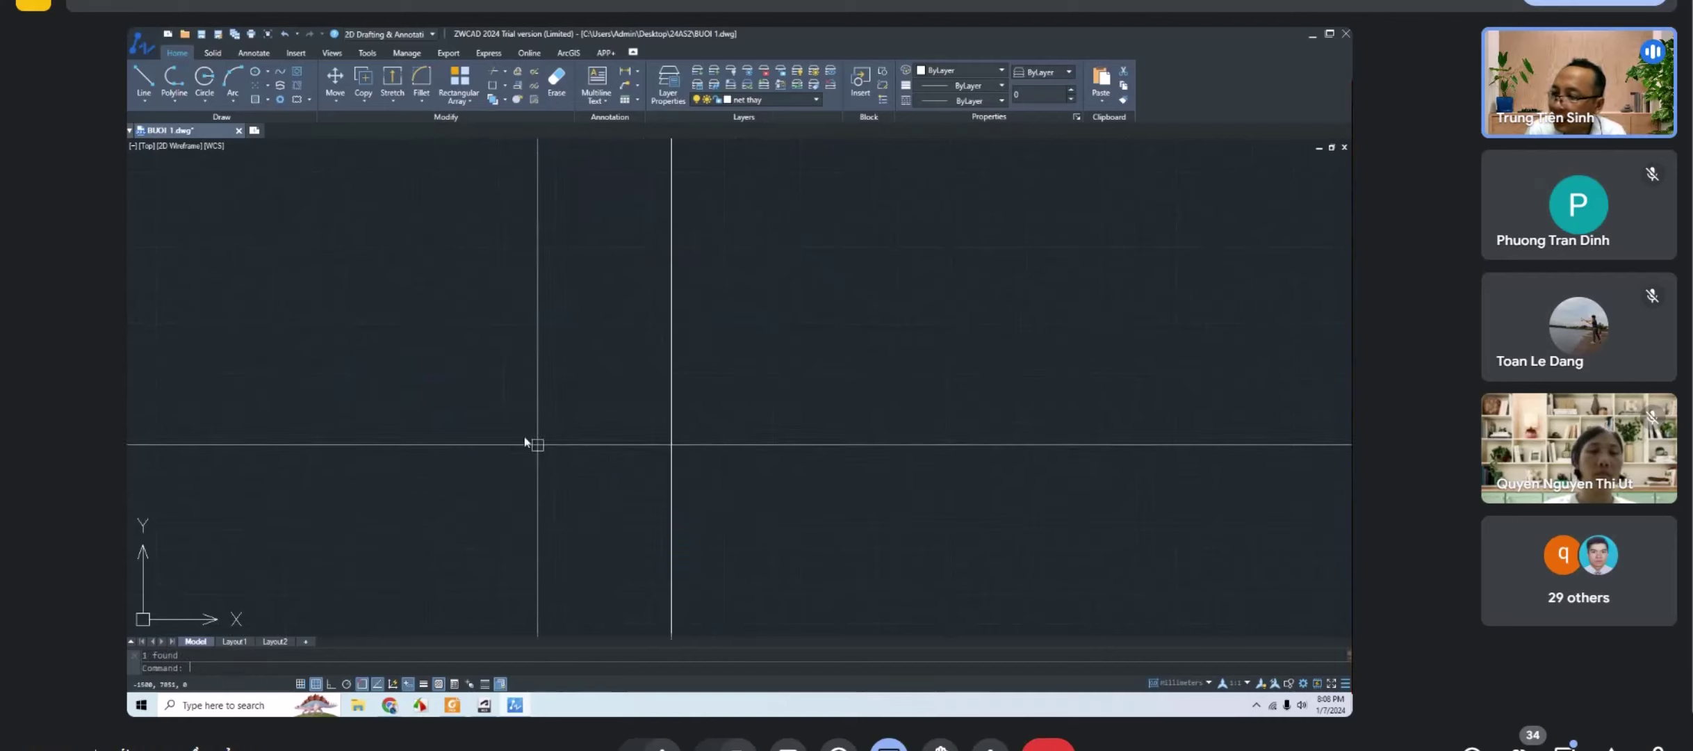
{"action": "scroll", "coordinate": [582, 529], "scroll_direction": "down", "scroll_amount": 3}
{"action": "scroll", "coordinate": [625, 424], "scroll_direction": "up", "scroll_amount": 2}
{"action": "scroll", "coordinate": [600, 406], "scroll_direction": "up", "scroll_amount": 2}
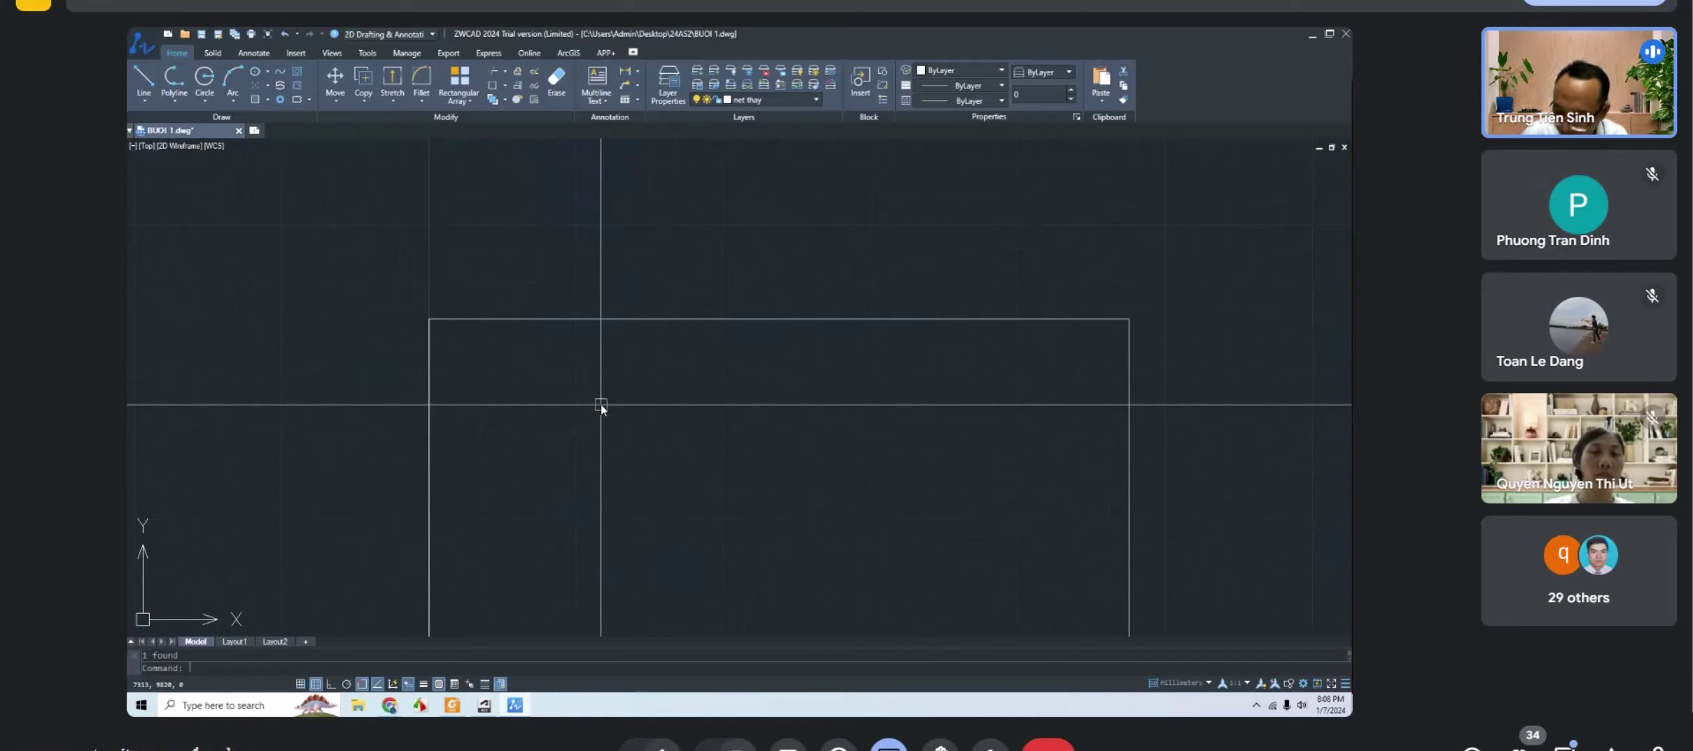
With Ortho on, draw line edges 20000 and 10000 long inside the large rectangle.
{"action": "type", "text": "l"}
{"action": "key", "text": "Return"}
{"action": "left_click", "coordinate": [528, 394]}
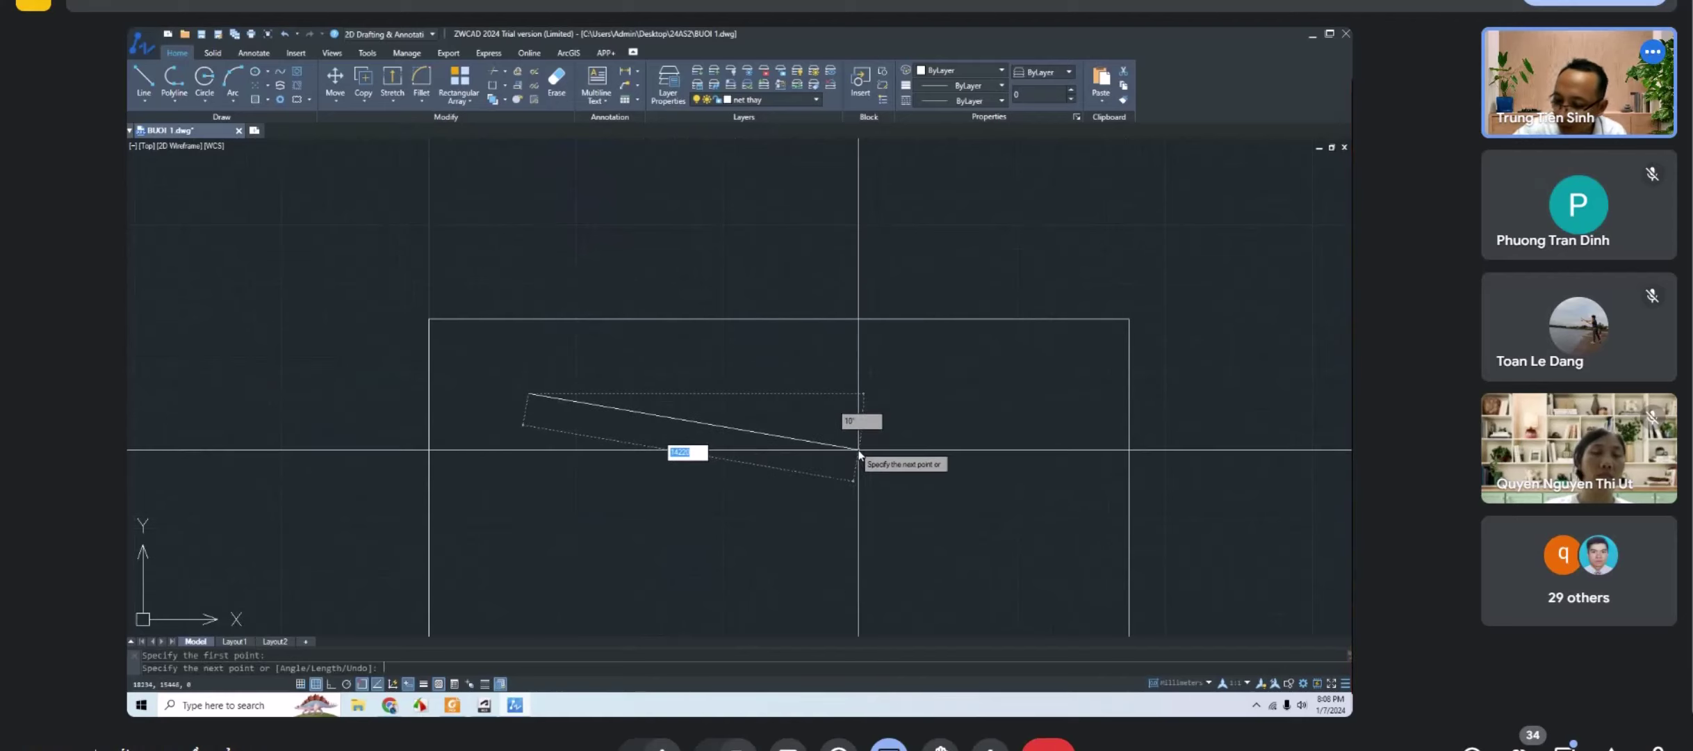
{"action": "key", "text": "F8"}
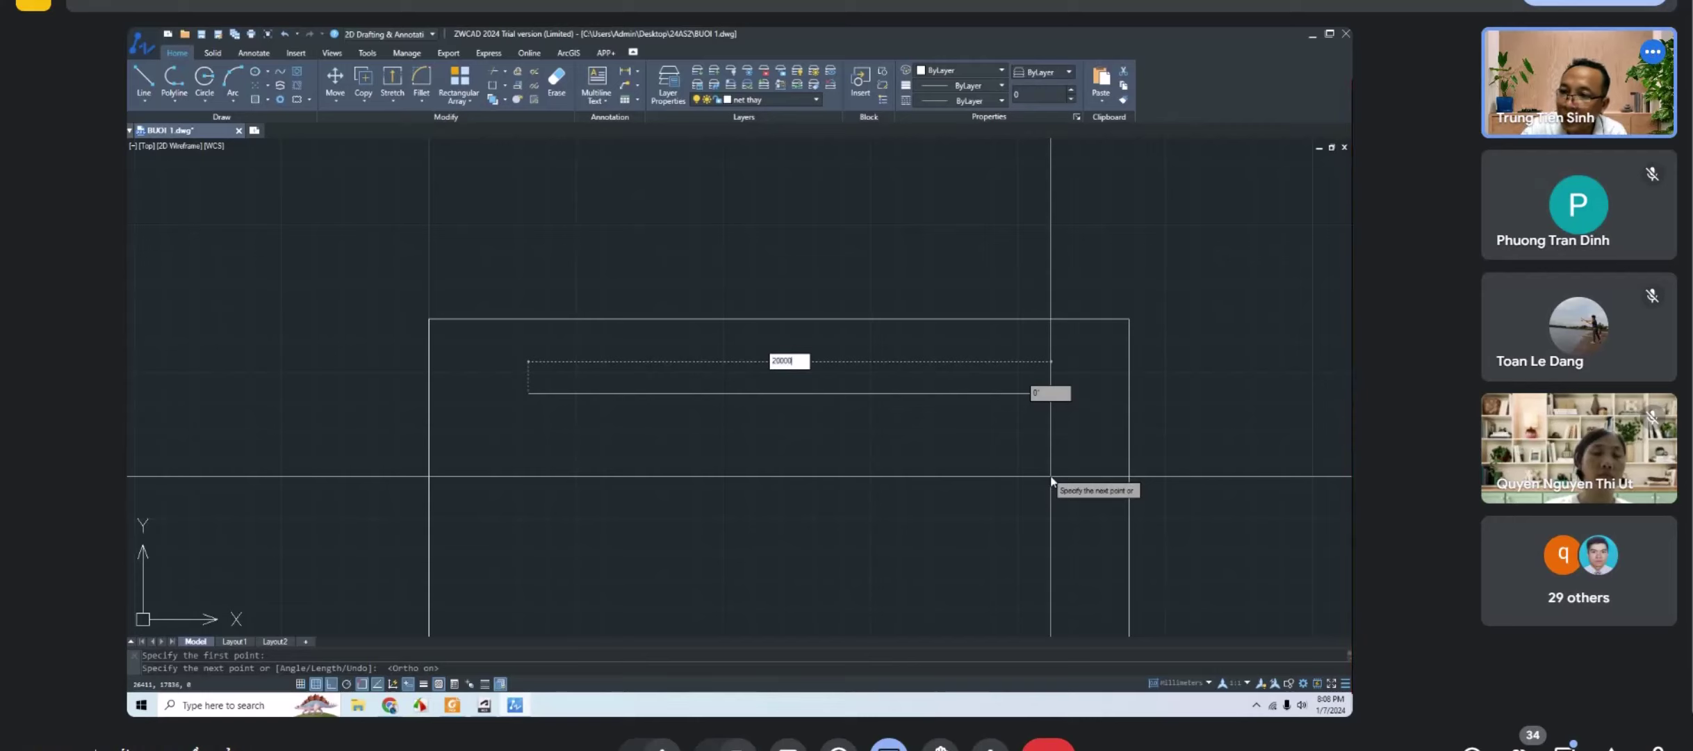
{"action": "key", "text": "Return"}
{"action": "middle_click_drag", "start_coordinate": [1051, 483], "coordinate": [1055, 398]}
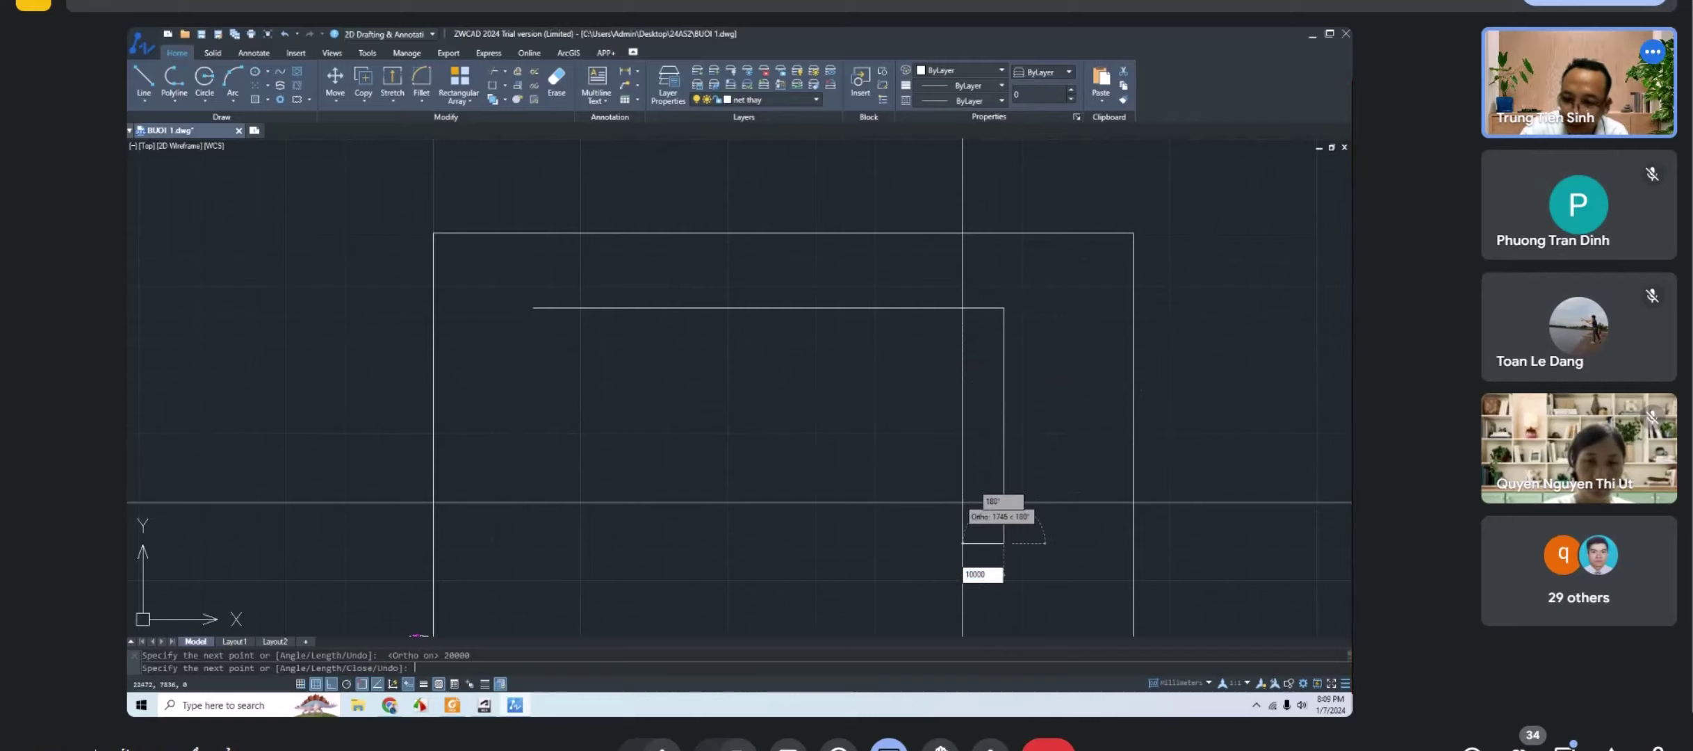
{"action": "key", "text": "Return"}
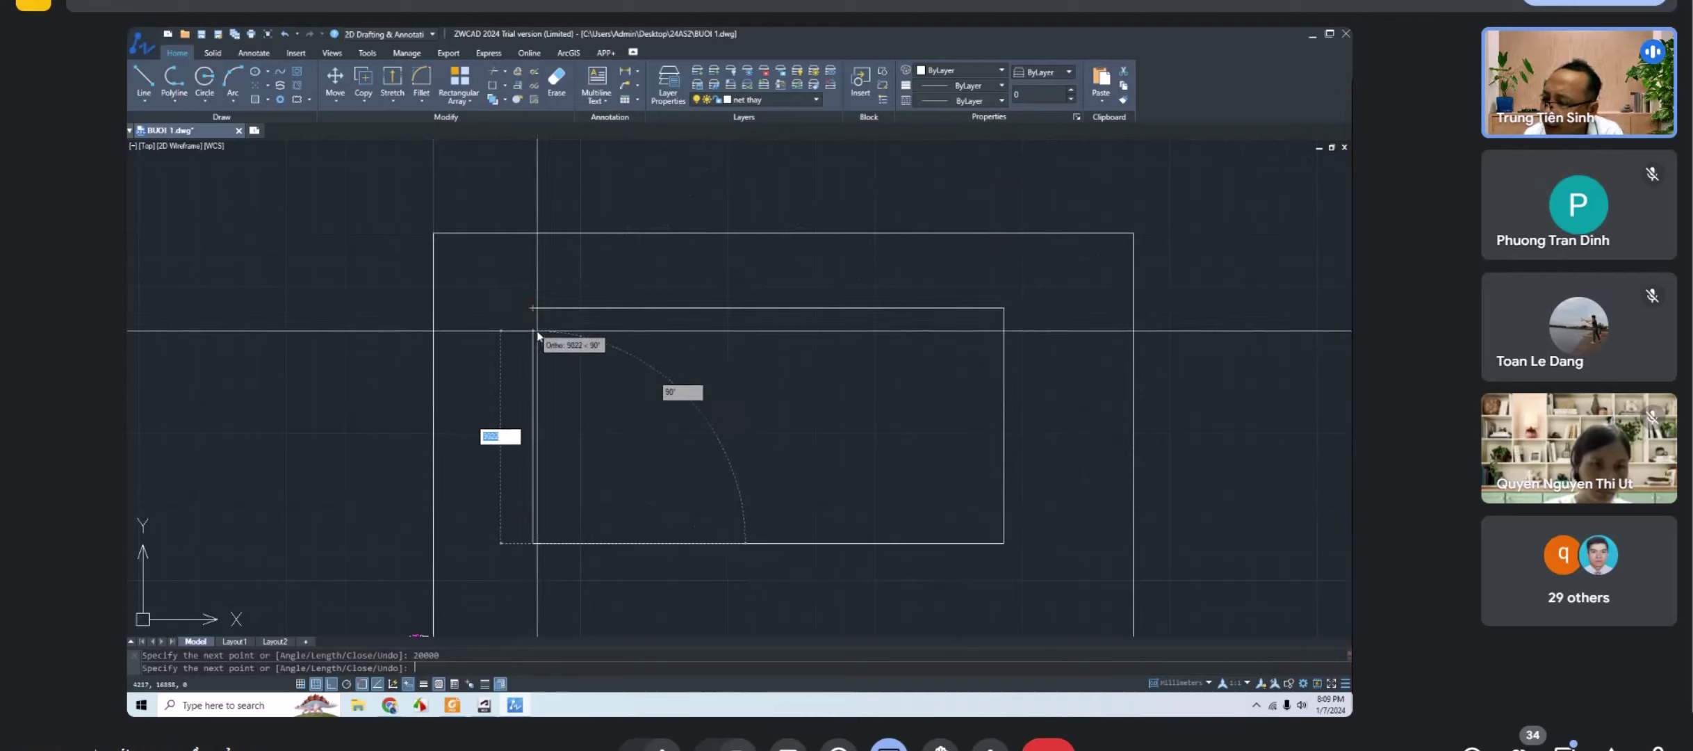
{"action": "scroll", "coordinate": [536, 308], "scroll_direction": "up", "scroll_amount": 5}
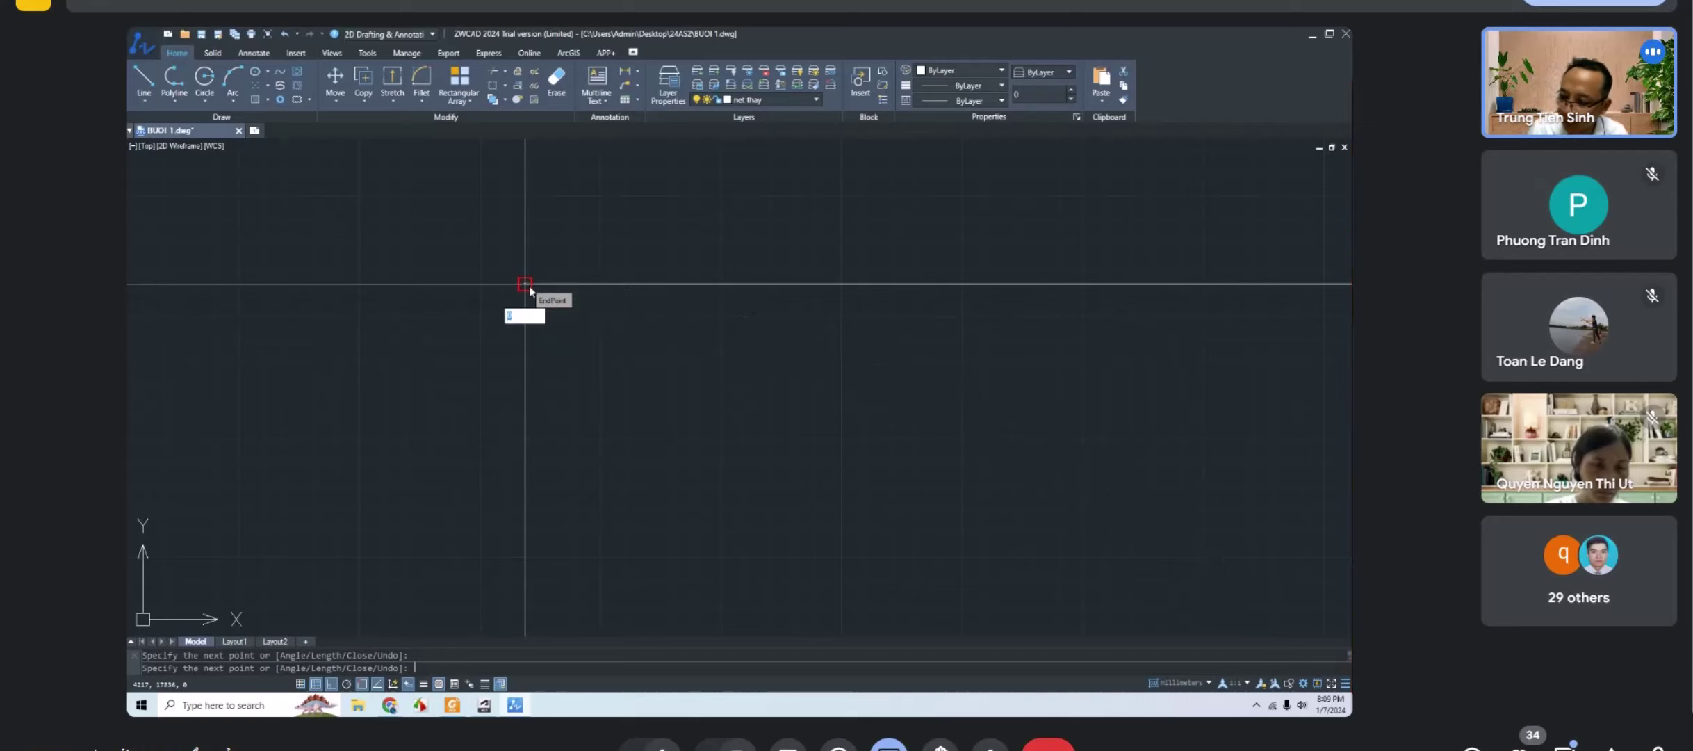
Window-select the whole inner rectangle after clearing stray edge selections.
{"action": "scroll", "coordinate": [529, 285], "scroll_direction": "down", "scroll_amount": 5}
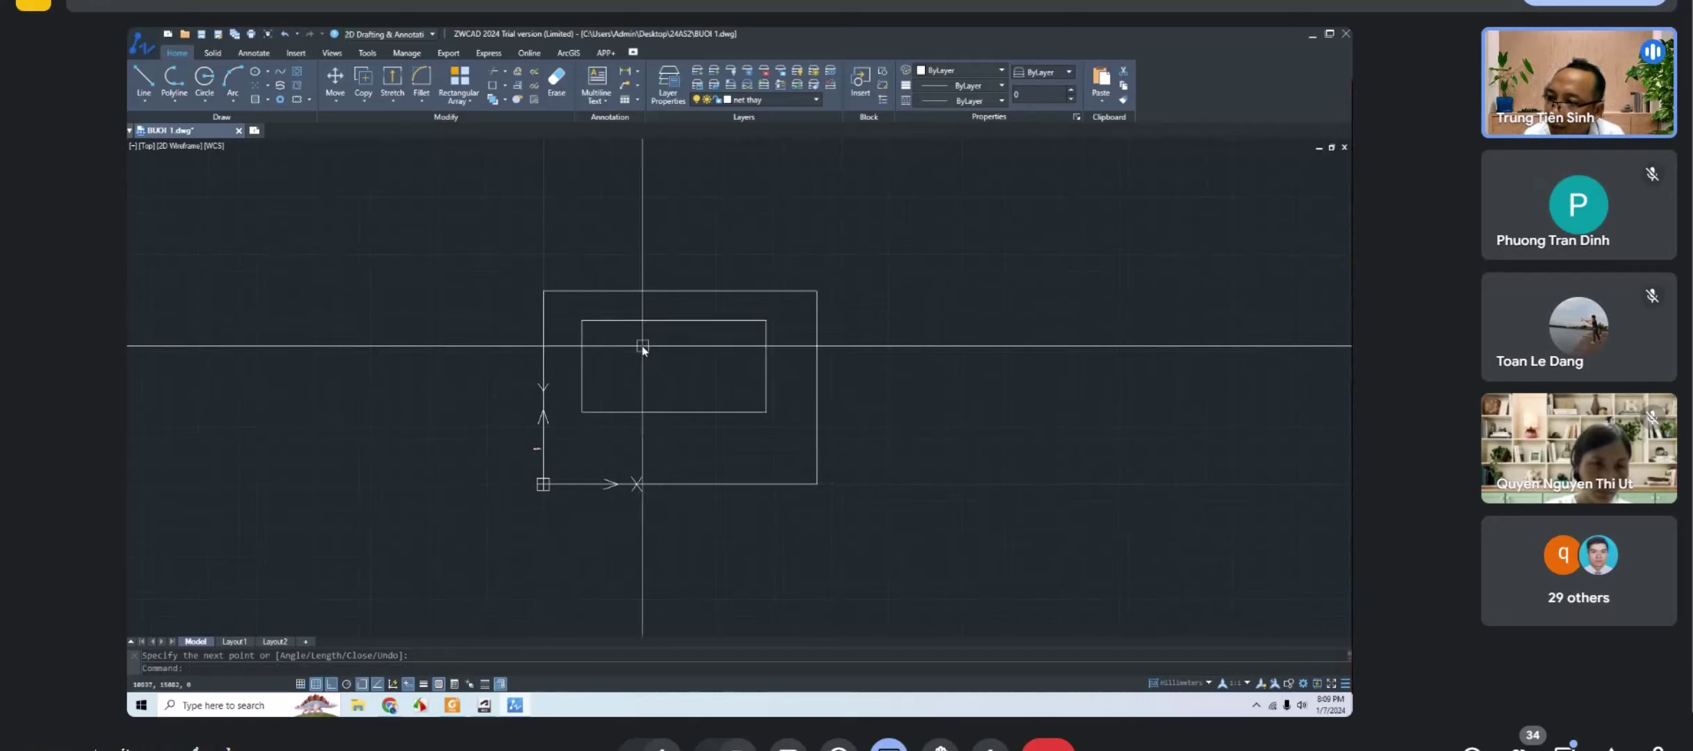
{"action": "left_click_drag", "start_coordinate": [562, 313], "coordinate": [794, 434]}
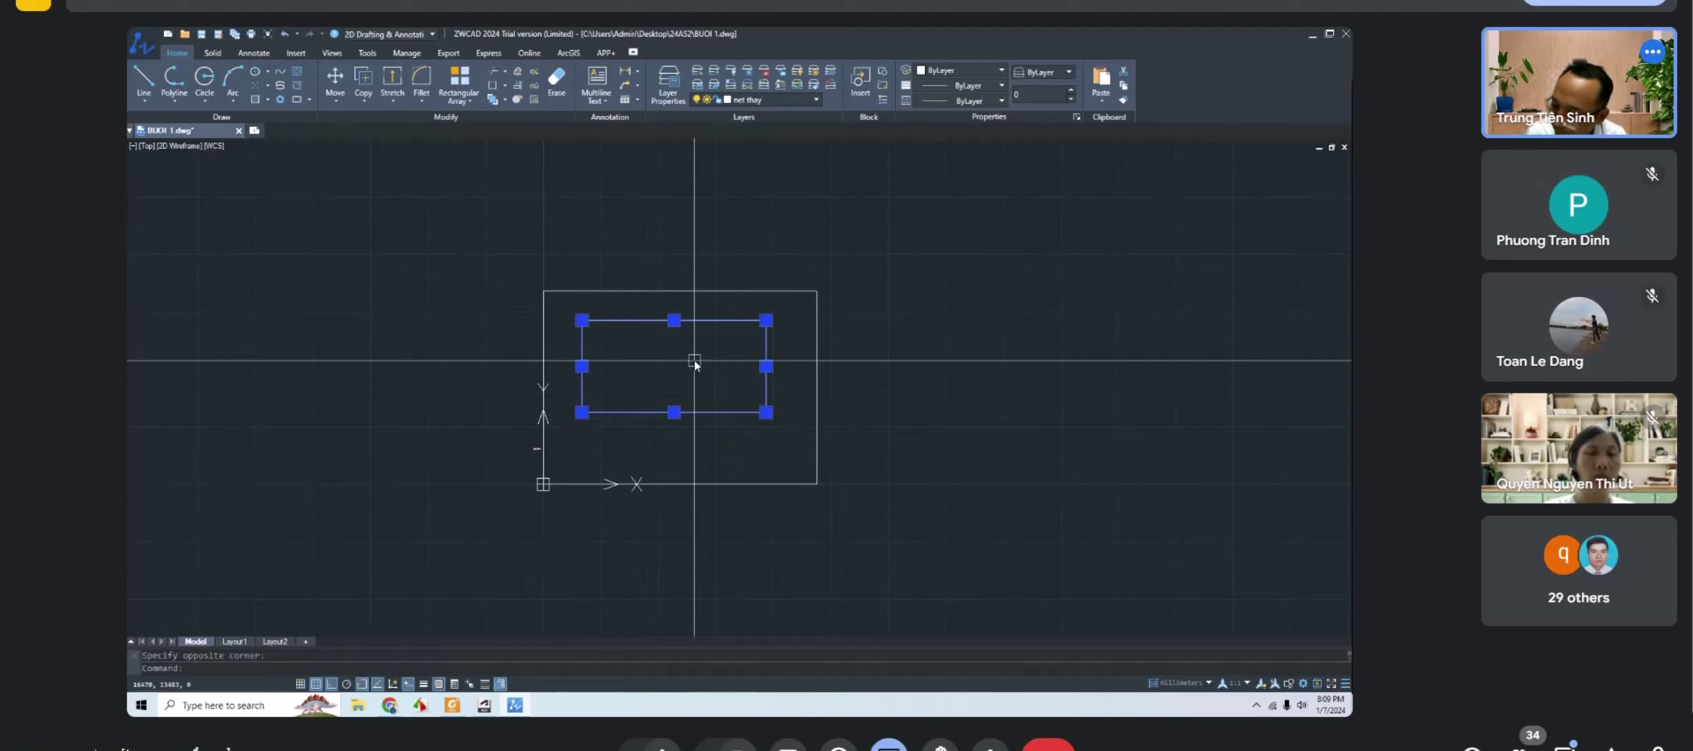
{"action": "scroll", "coordinate": [695, 360], "scroll_direction": "up", "scroll_amount": 4}
{"action": "key", "text": "Escape"}
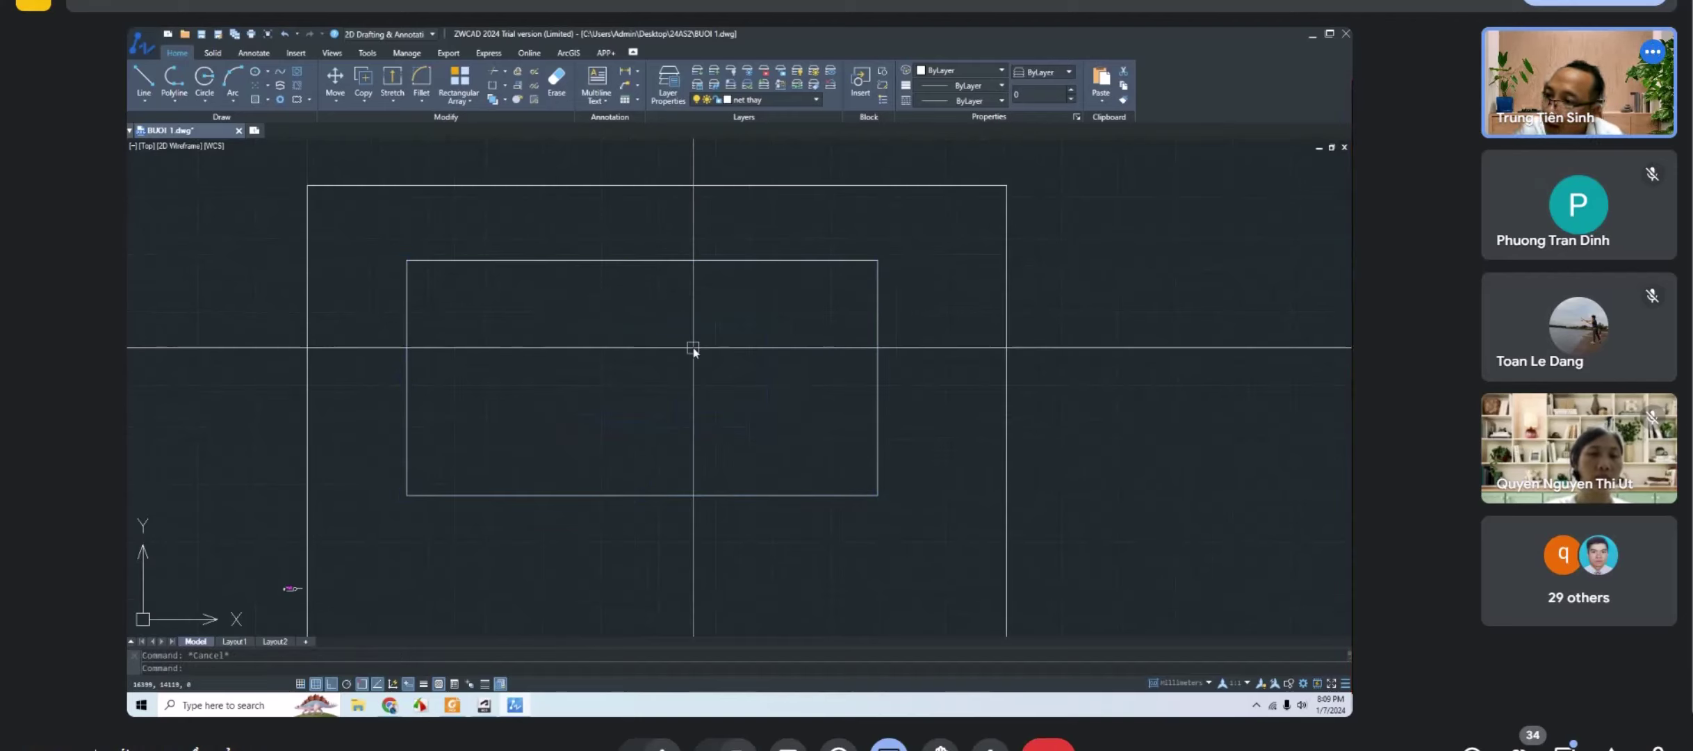
{"action": "left_click", "coordinate": [734, 260]}
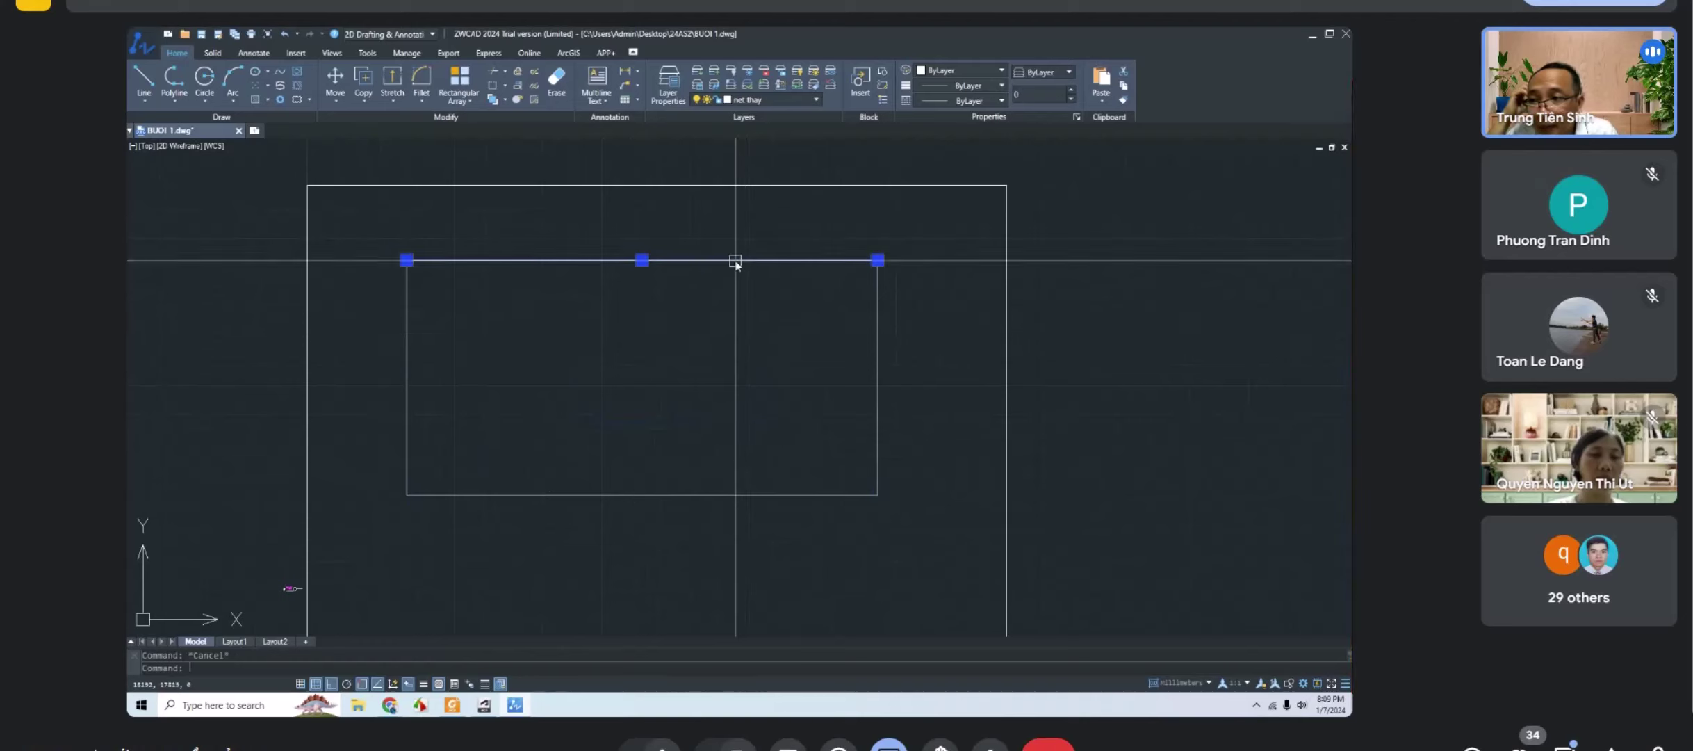
{"action": "middle_click_drag", "start_coordinate": [720, 306], "coordinate": [729, 292]}
{"action": "key", "text": "Escape"}
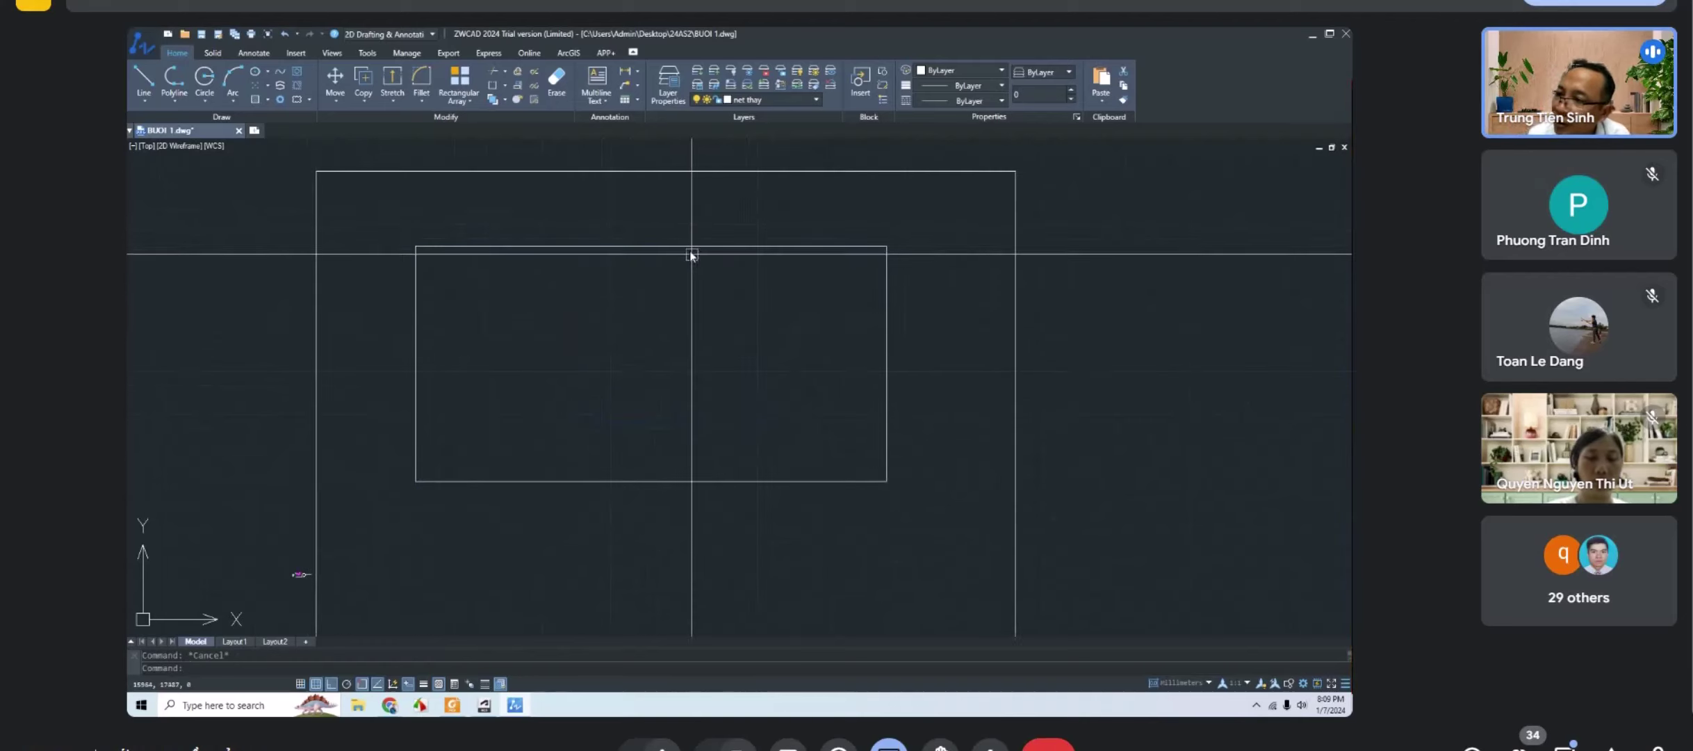
{"action": "left_click", "coordinate": [691, 246]}
{"action": "key", "text": "Escape"}
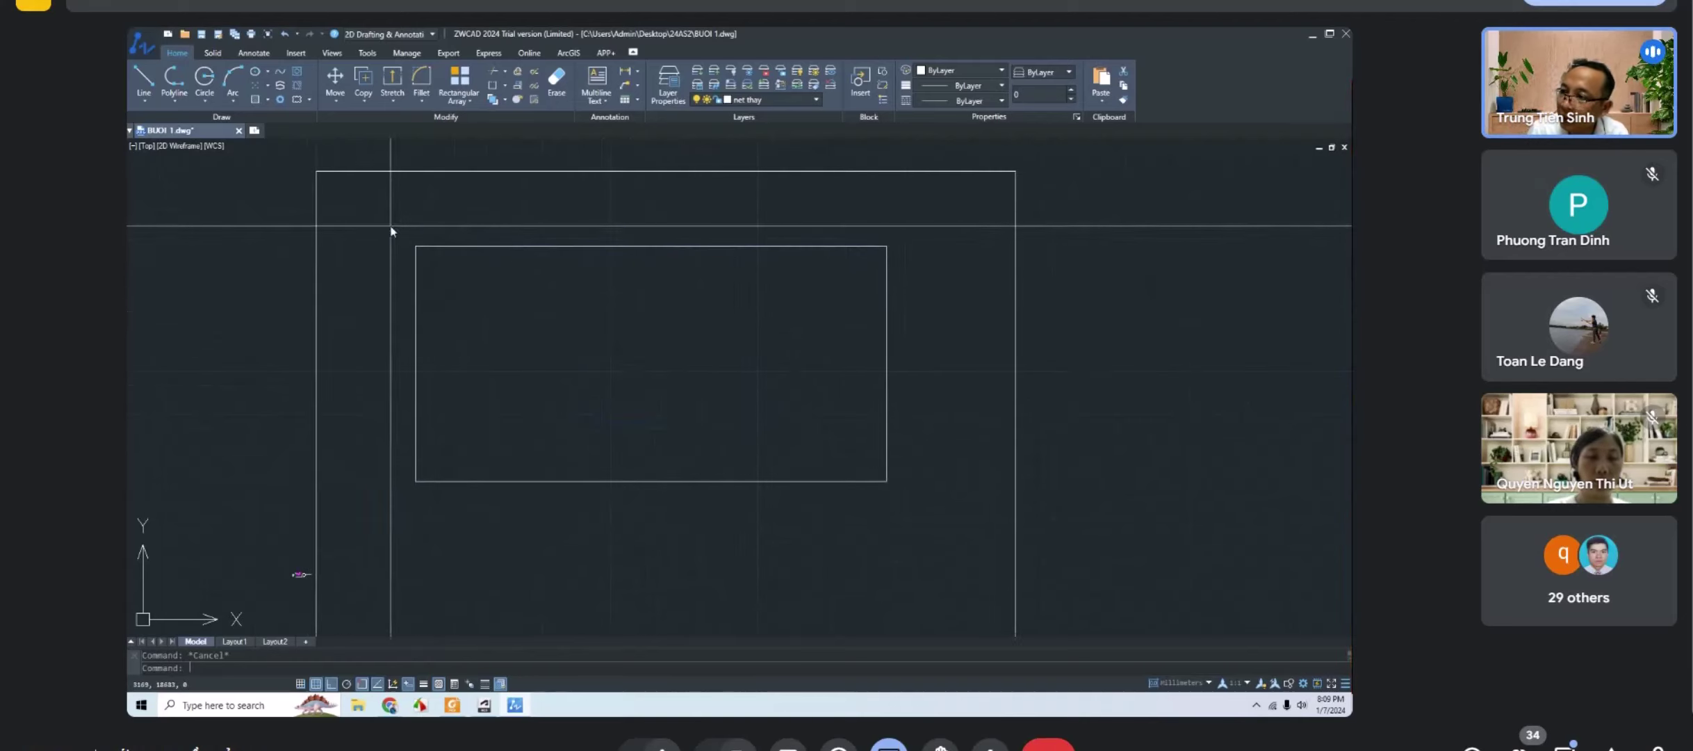
{"action": "left_click", "coordinate": [393, 227]}
{"action": "left_click", "coordinate": [937, 565]}
Move the inner rectangle higher inside the outer rectangle with M.
{"action": "type", "text": "m"}
{"action": "key", "text": "Return"}
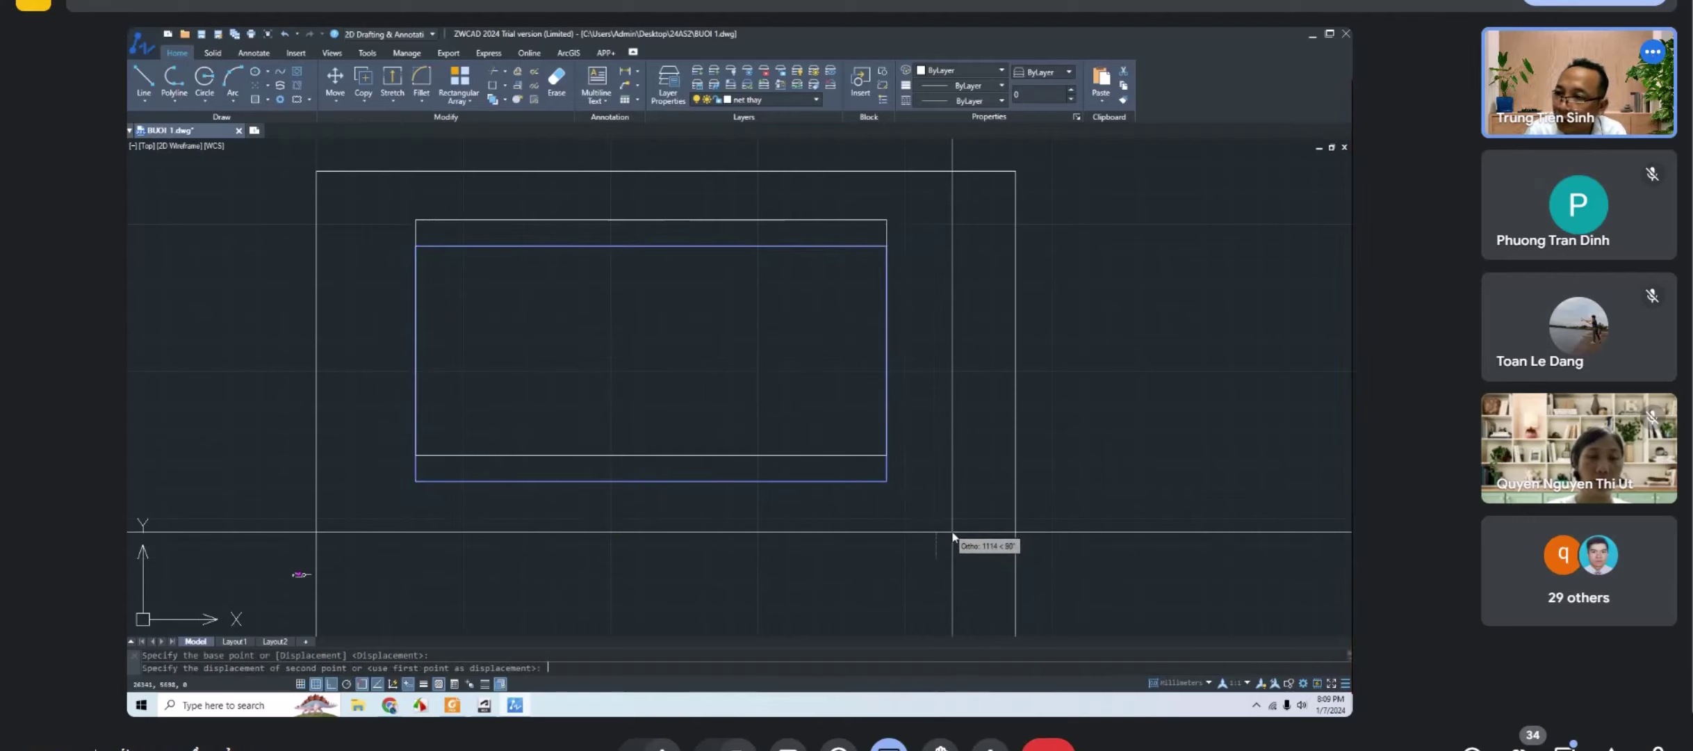
{"action": "left_click", "coordinate": [952, 537]}
{"action": "left_click", "coordinate": [675, 220]}
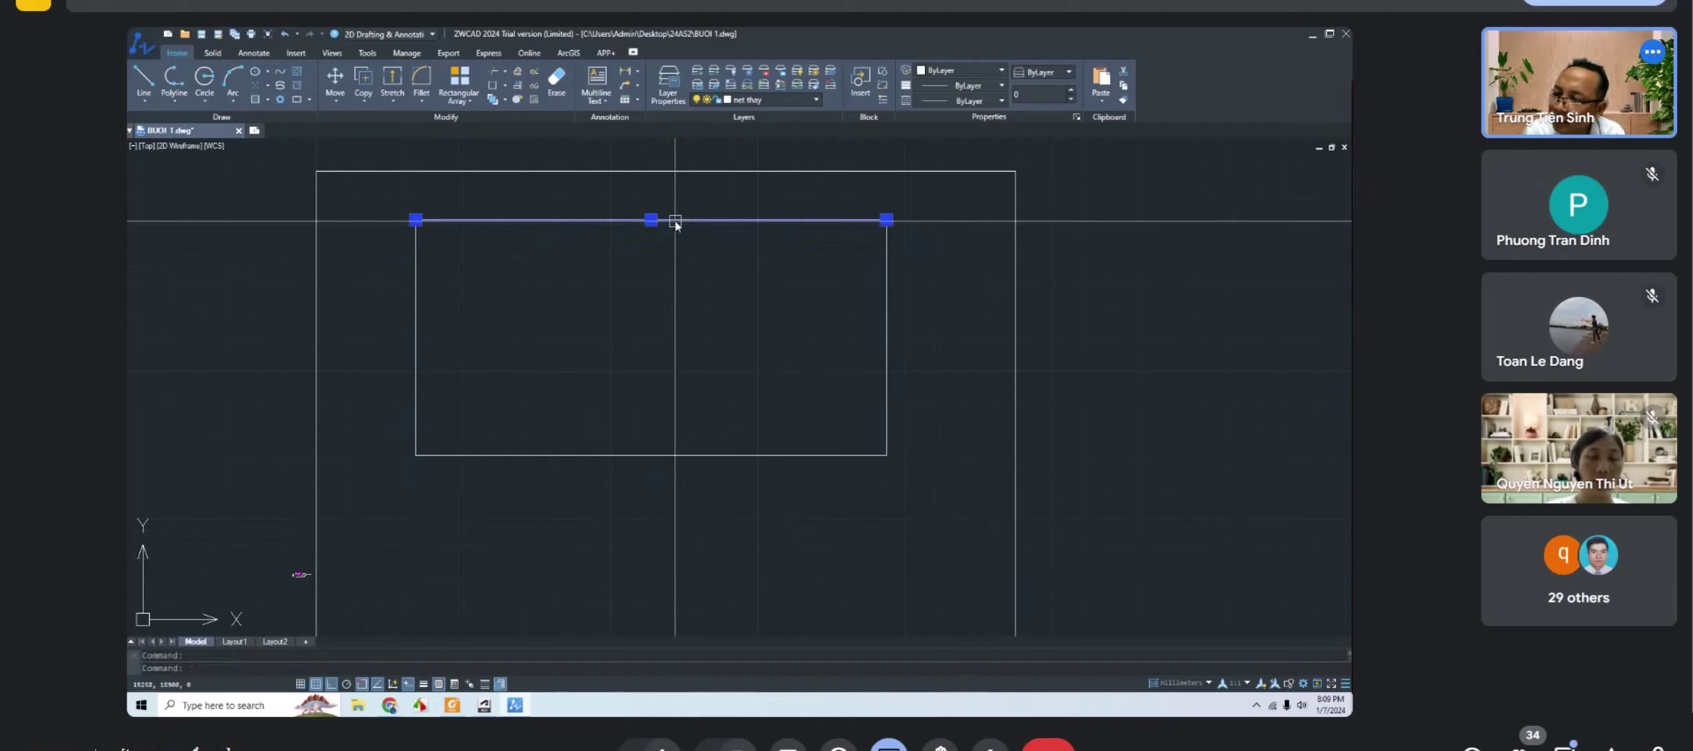
{"action": "key", "text": "Escape"}
{"action": "left_click", "coordinate": [885, 283]}
{"action": "key", "text": "Escape"}
{"action": "left_click", "coordinate": [785, 221]}
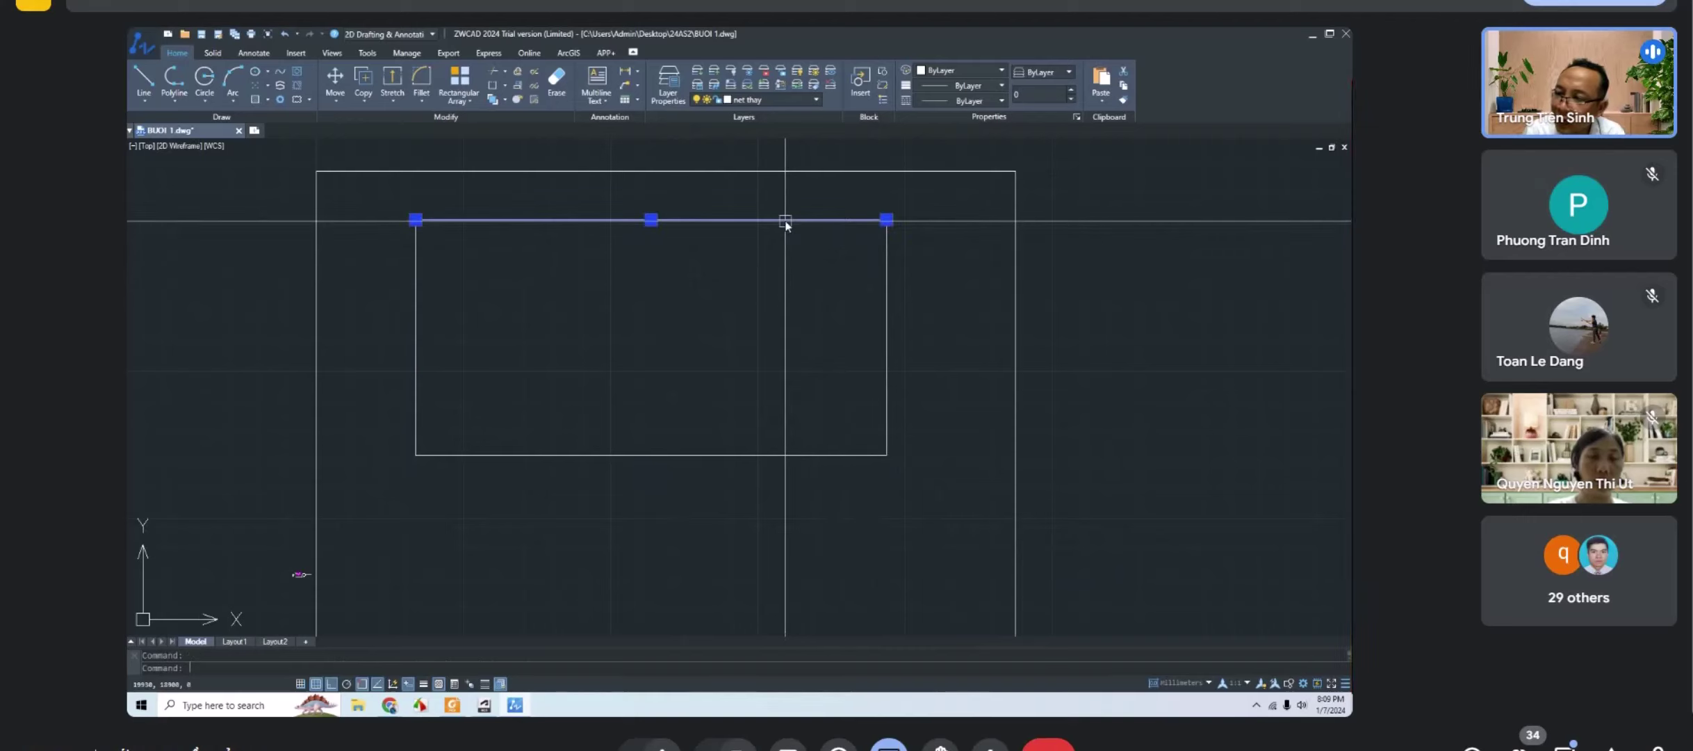
{"action": "key", "text": "Escape"}
Select the inner rectangle's right and bottom edges, then begin a new line.
{"action": "left_click", "coordinate": [886, 287]}
{"action": "key", "text": "Escape"}
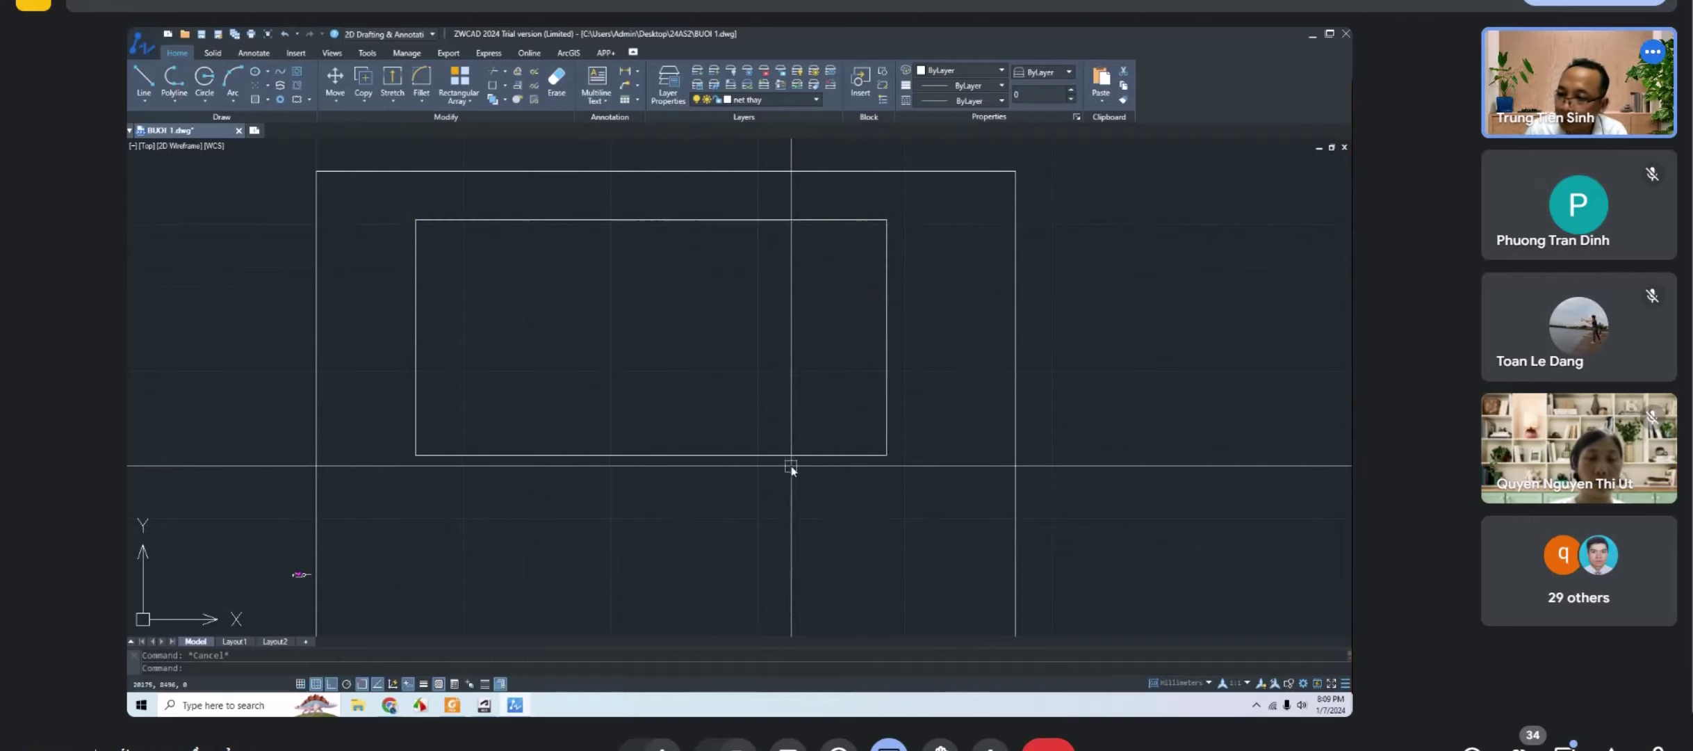
{"action": "left_click", "coordinate": [828, 456]}
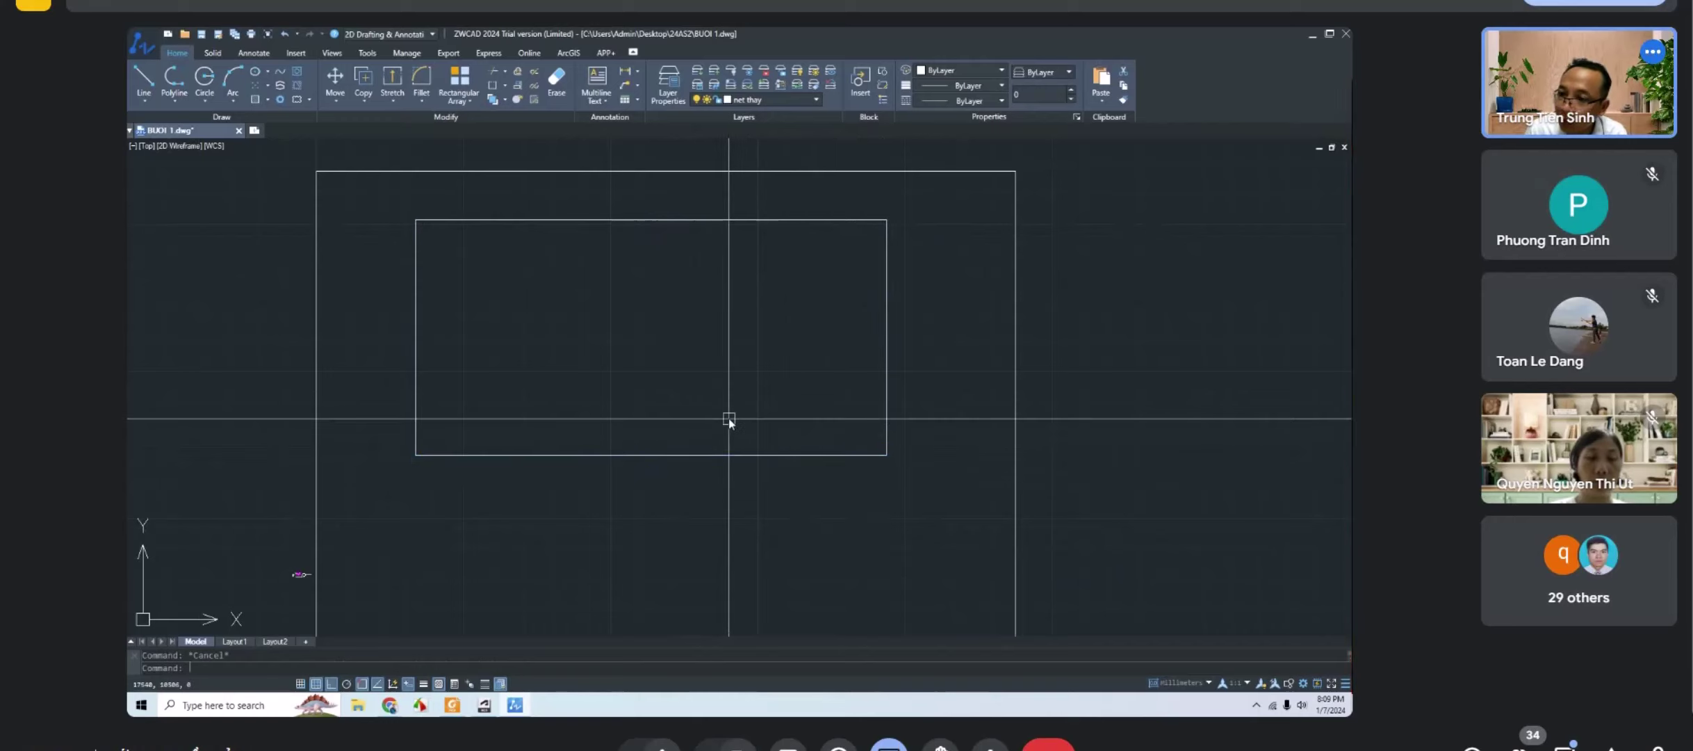
{"action": "key", "text": "l"}
{"action": "key", "text": "Return"}
Draw a horizontal line from the right edge's midpoint to the left edge of the inner rectangle.
{"action": "left_click", "coordinate": [887, 369]}
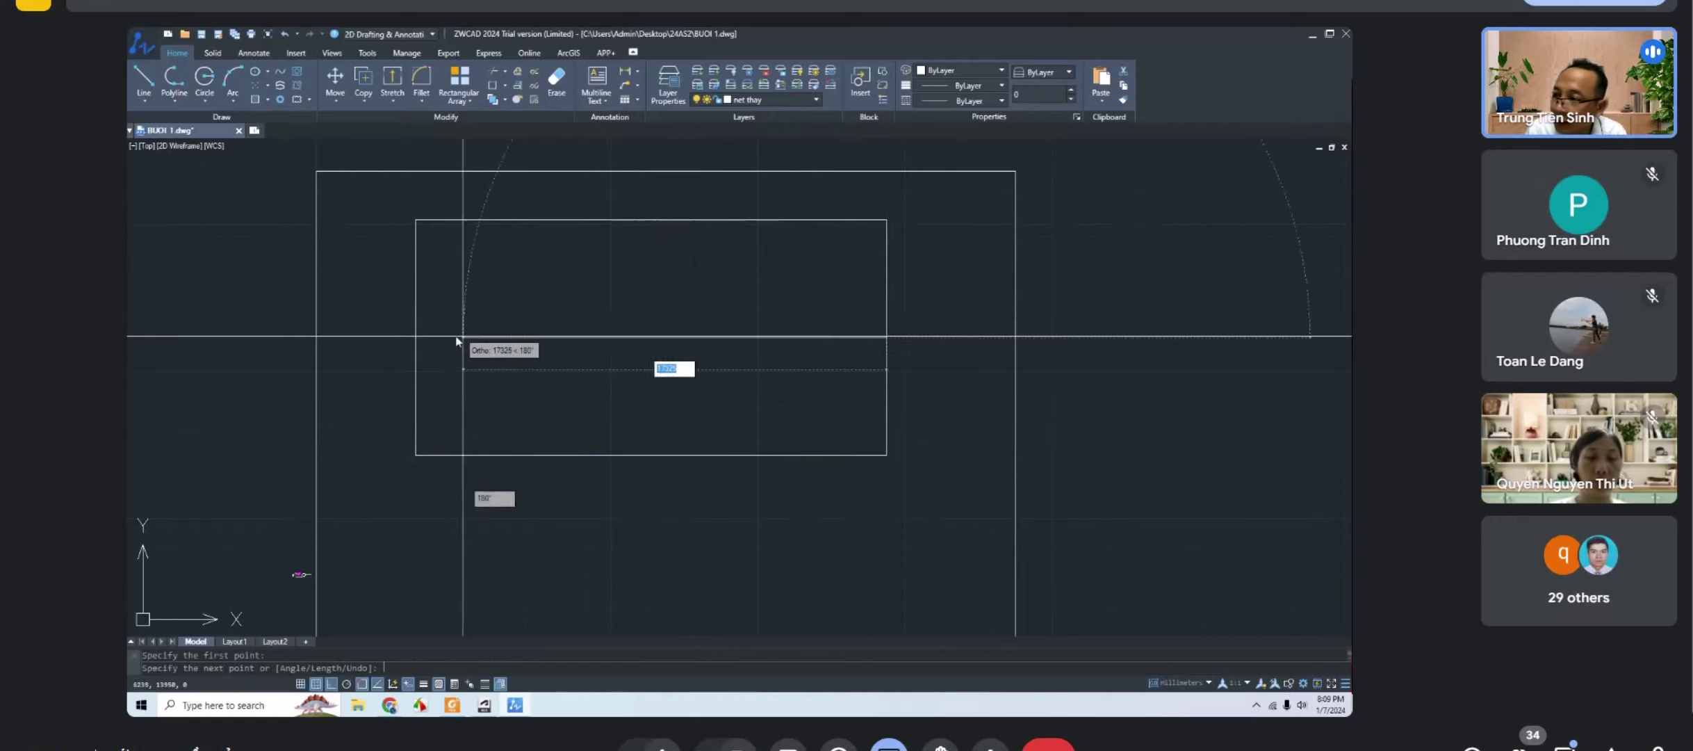
{"action": "key", "text": "Escape"}
{"action": "key", "text": "Return"}
{"action": "key", "text": "Escape"}
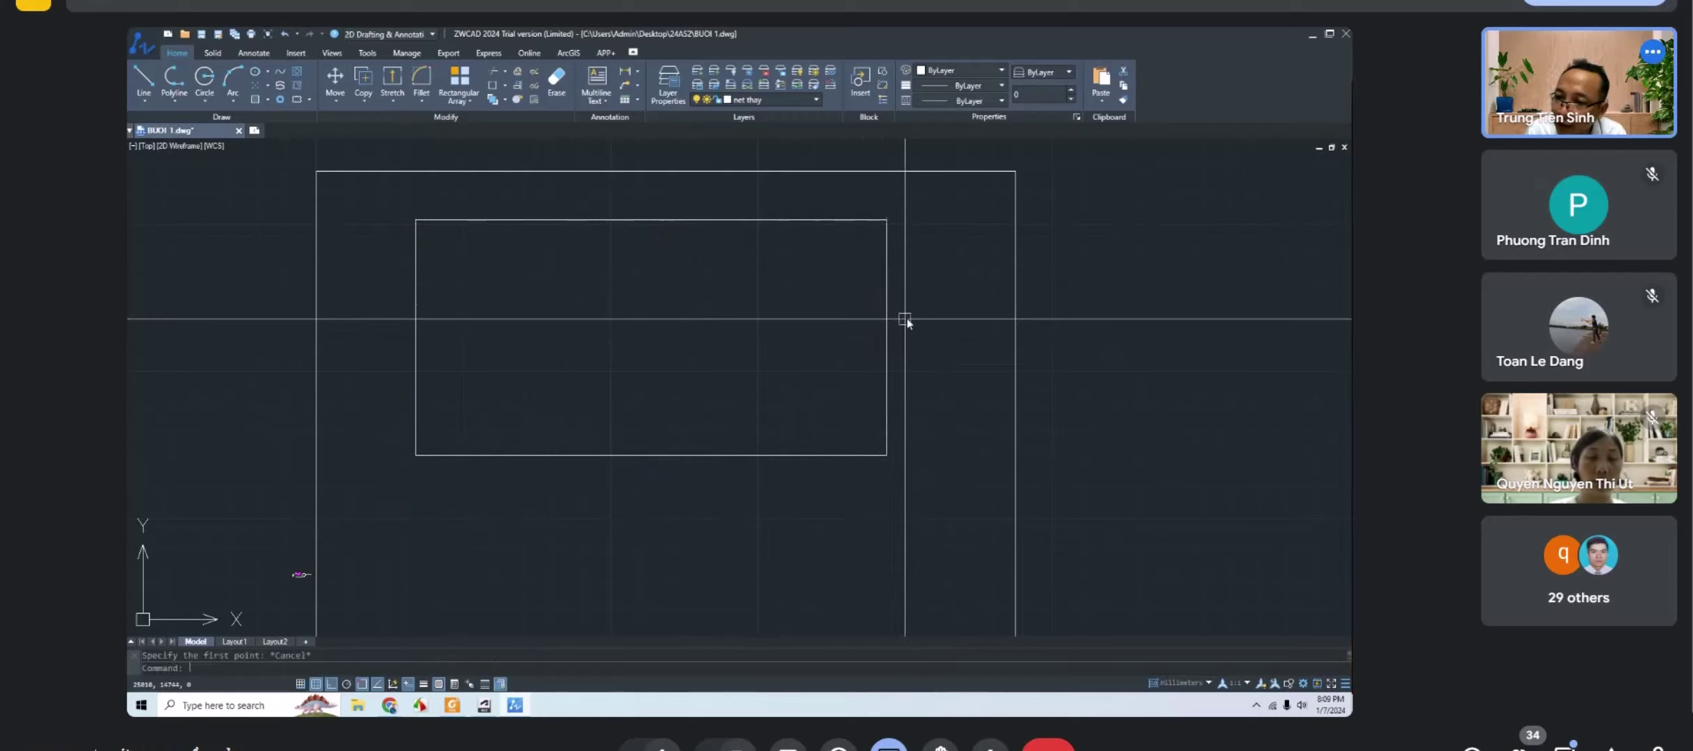
{"action": "key", "text": "l"}
{"action": "key", "text": "Return"}
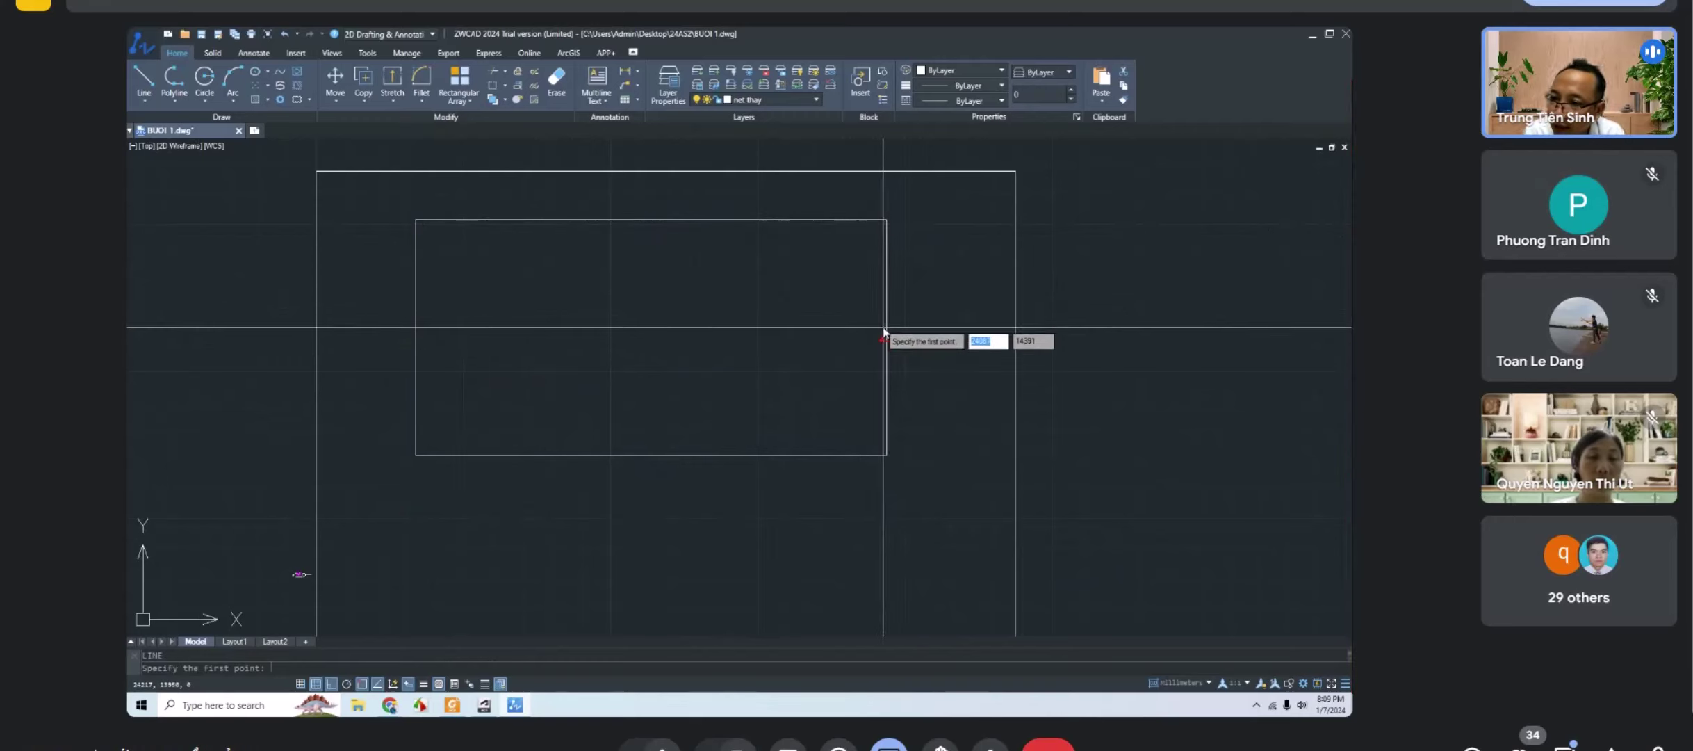
{"action": "left_click", "coordinate": [886, 337]}
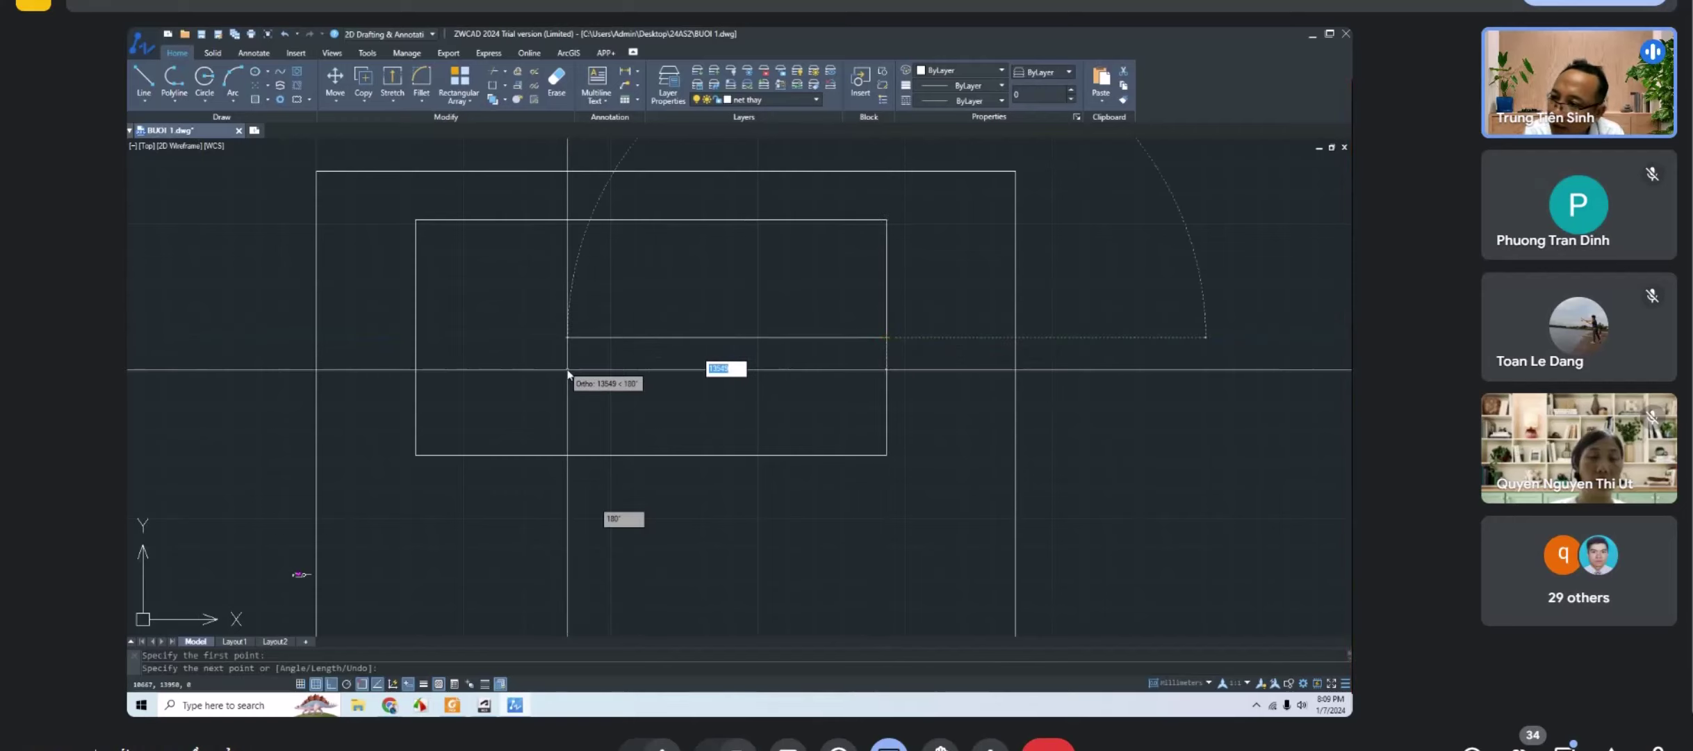
{"action": "left_click", "coordinate": [415, 338]}
{"action": "key", "text": "Escape"}
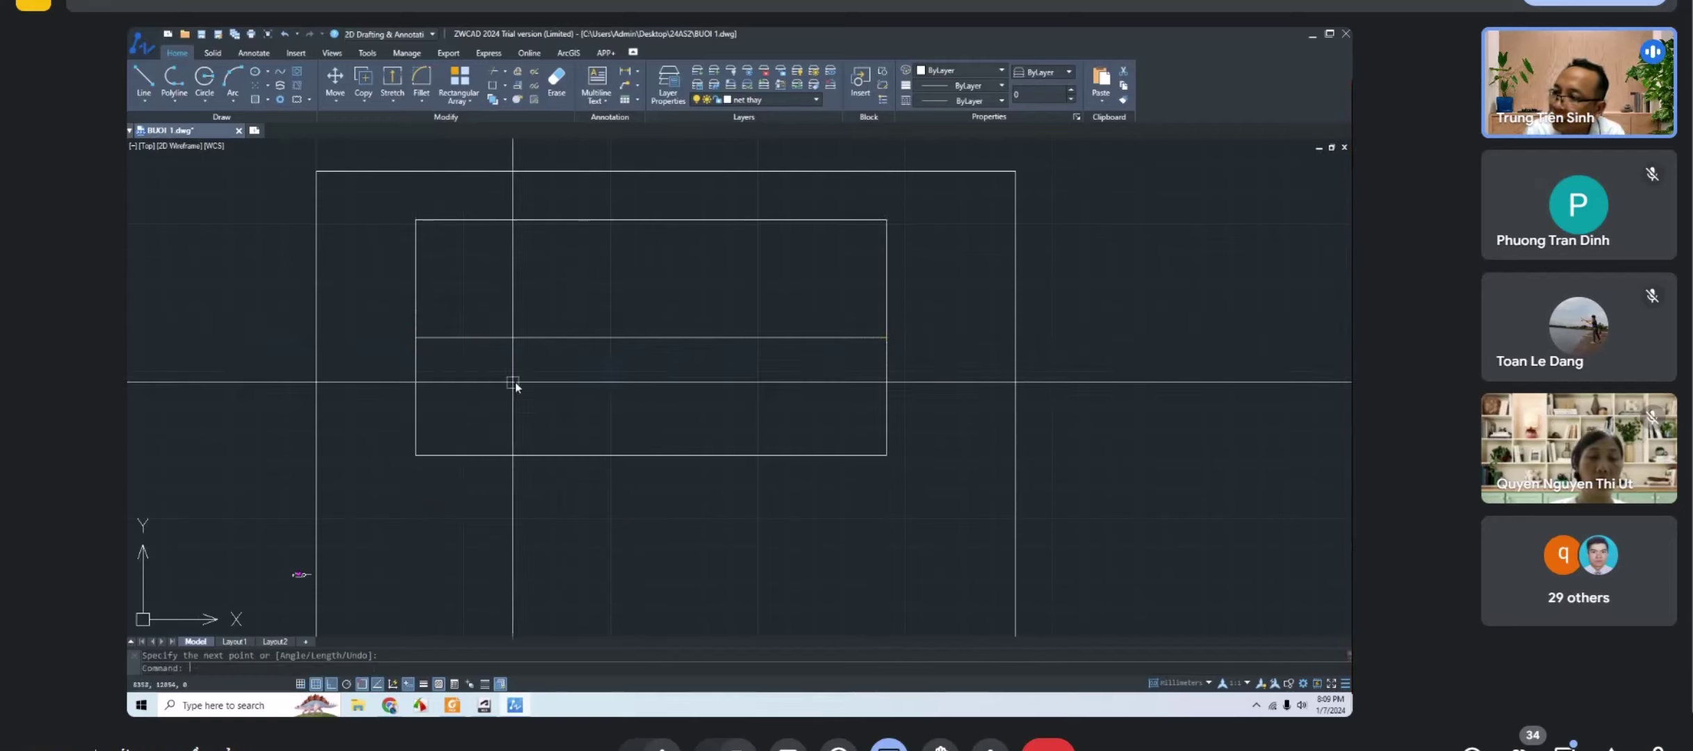
Select the new midline and top edge to check them, then zoom out.
{"action": "left_click", "coordinate": [749, 338]}
{"action": "left_click", "coordinate": [723, 220]}
{"action": "key", "text": "Escape"}
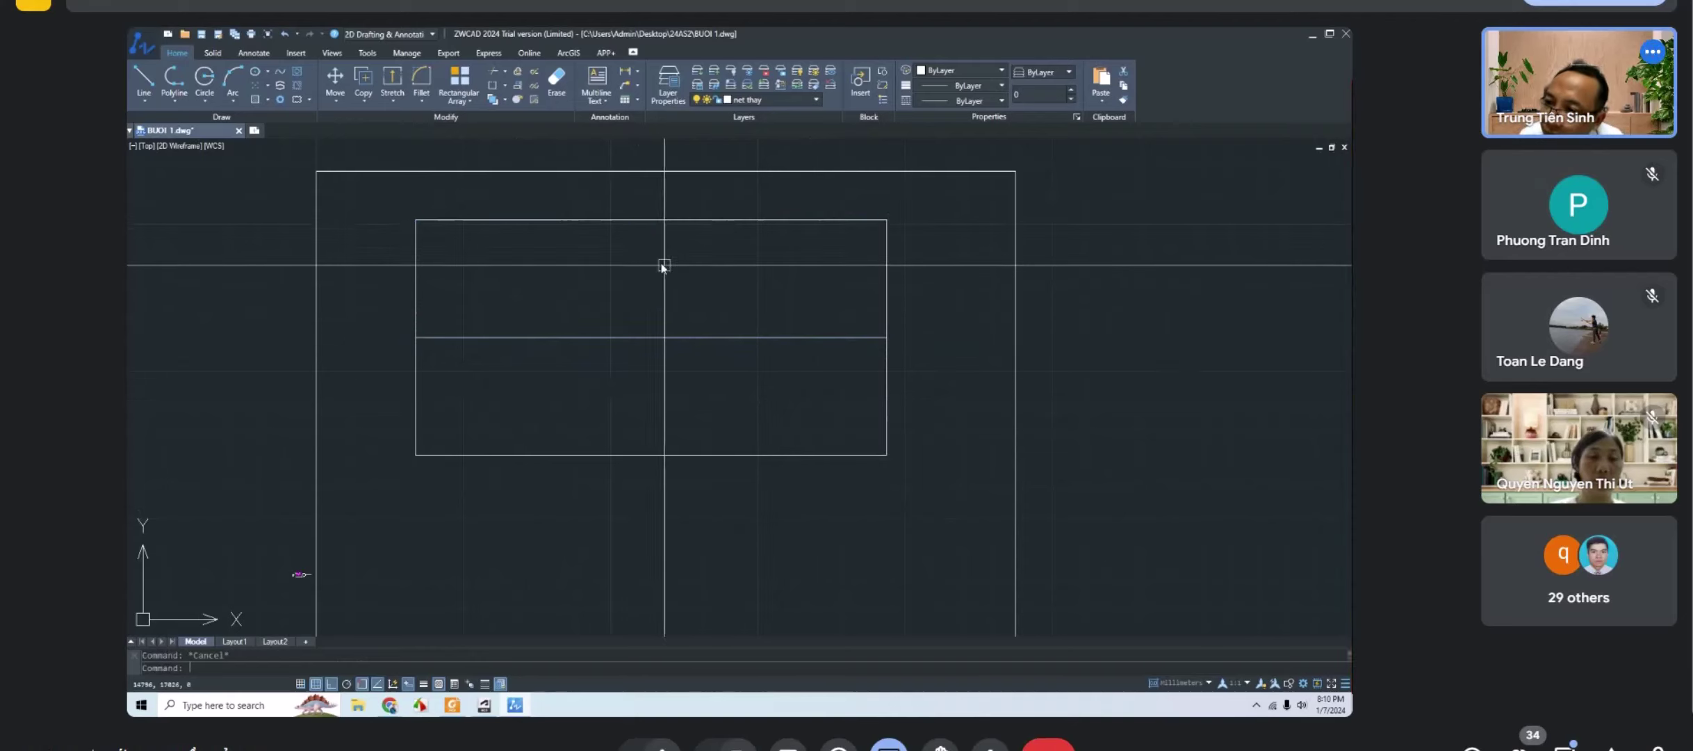
{"action": "scroll", "coordinate": [661, 260], "scroll_direction": "up", "scroll_amount": 5}
{"action": "scroll", "coordinate": [733, 332], "scroll_direction": "down", "scroll_amount": 2}
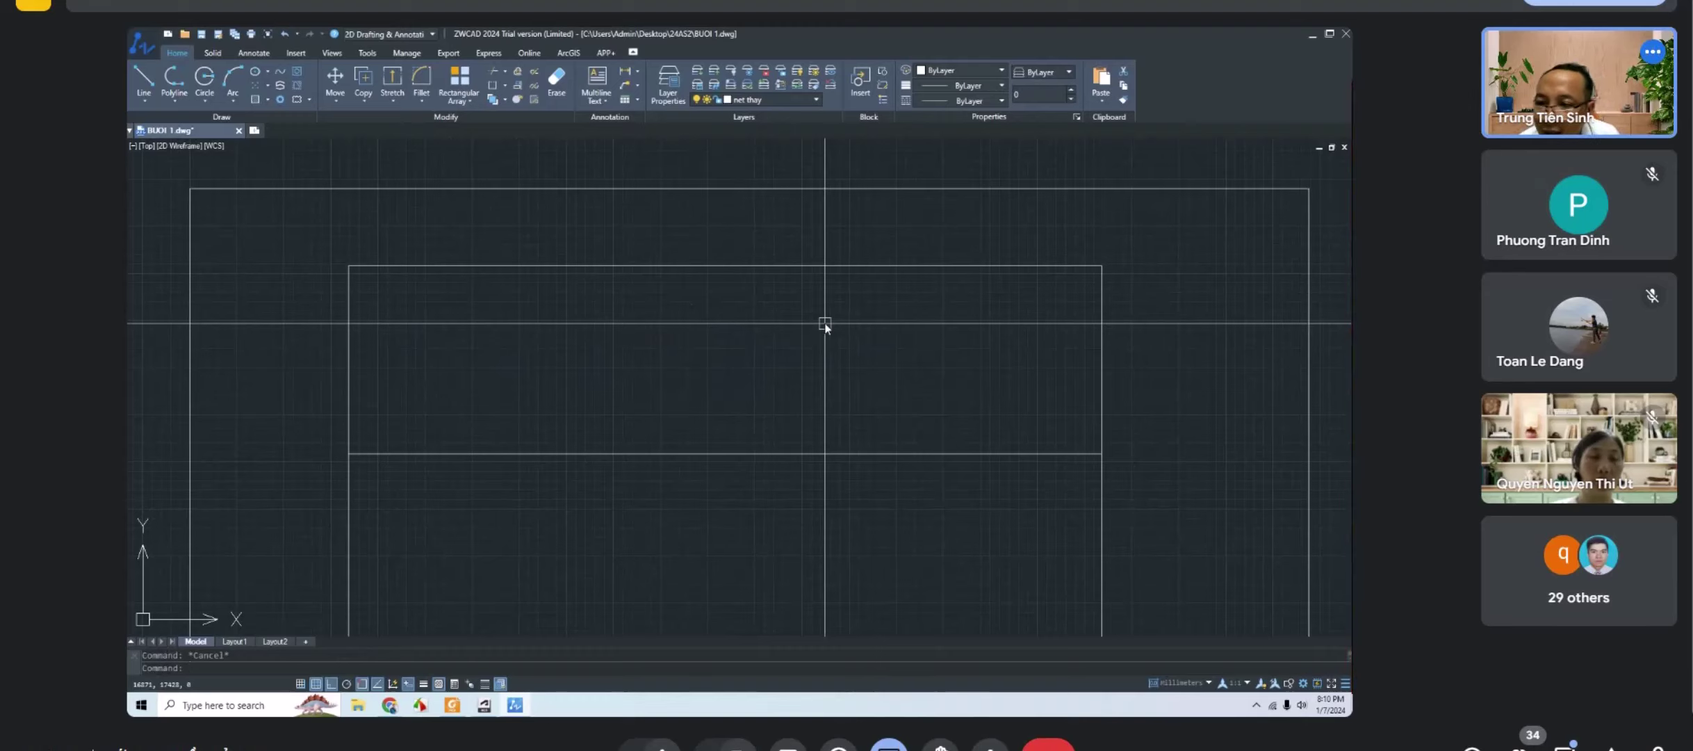
{"action": "scroll", "coordinate": [825, 325], "scroll_direction": "down", "scroll_amount": 2}
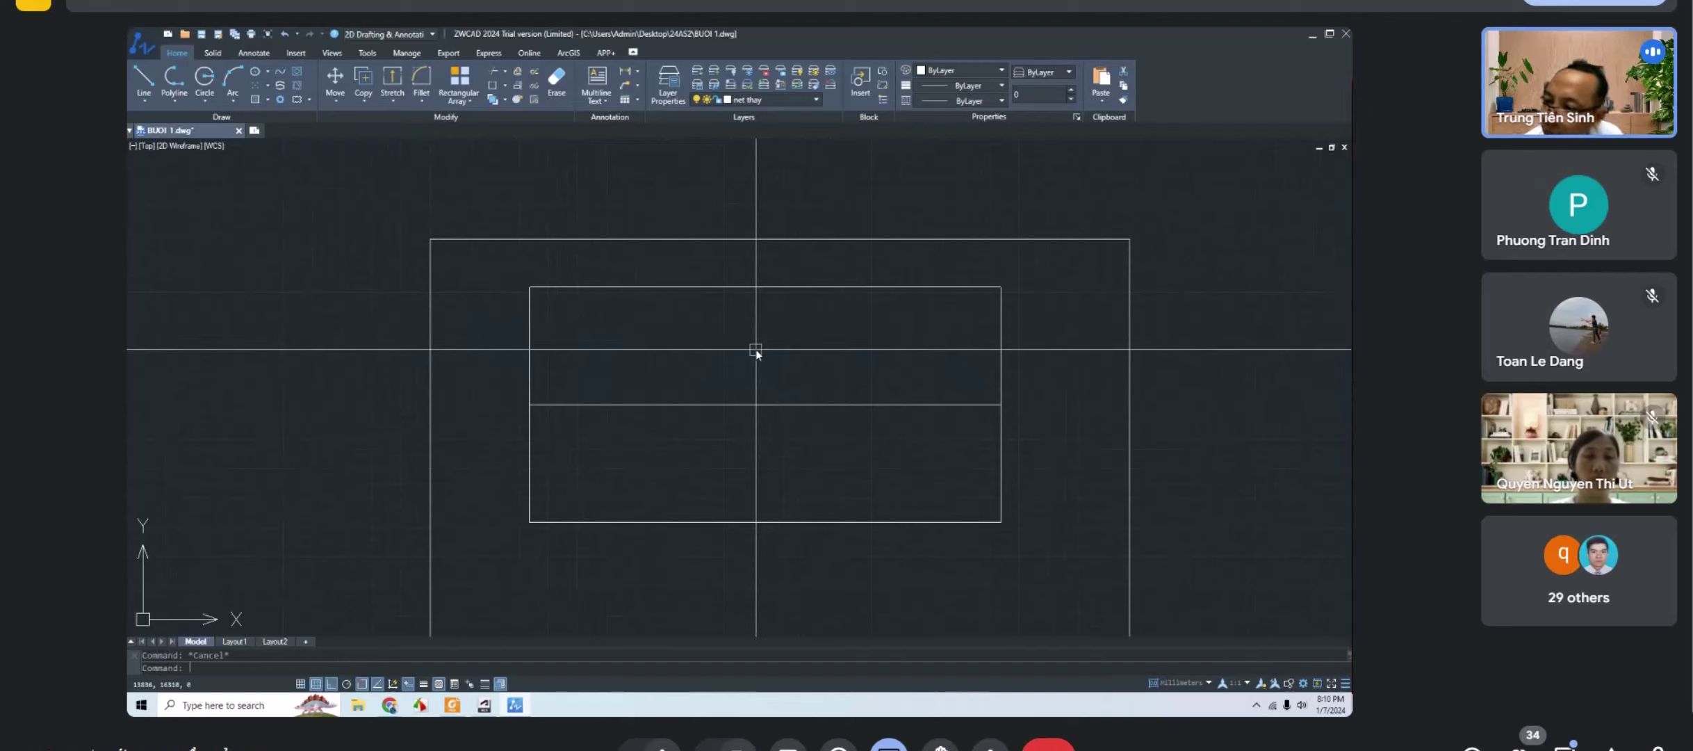
{"action": "scroll", "coordinate": [773, 376], "scroll_direction": "down", "scroll_amount": 2}
Copy the '3. F8' note line to a spot below item 5.
{"action": "scroll", "coordinate": [774, 402], "scroll_direction": "down", "scroll_amount": 2}
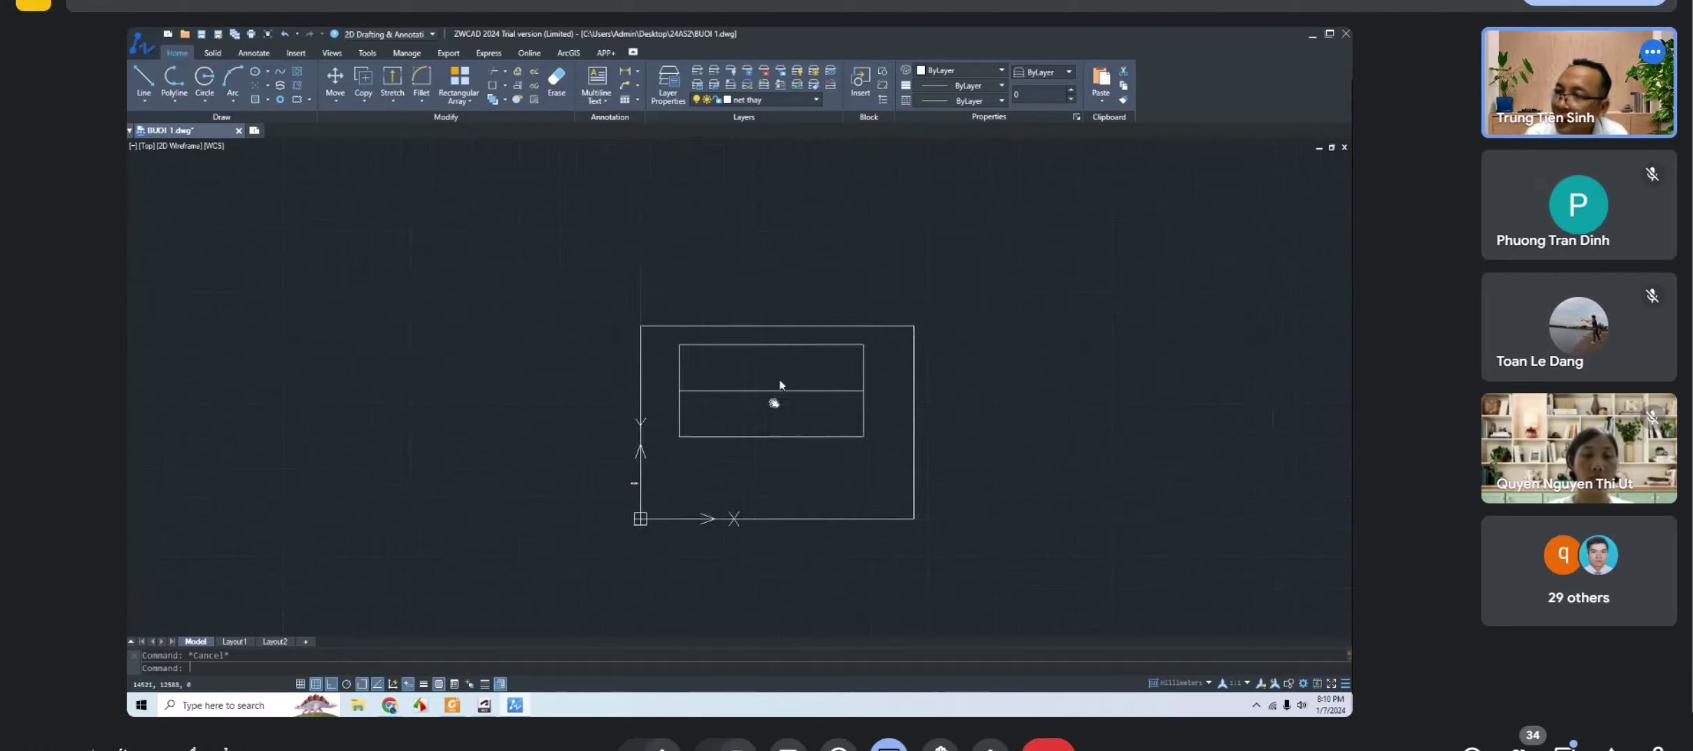
{"action": "scroll", "coordinate": [780, 369], "scroll_direction": "down", "scroll_amount": 2}
{"action": "scroll", "coordinate": [605, 397], "scroll_direction": "up", "scroll_amount": 2}
{"action": "scroll", "coordinate": [991, 397], "scroll_direction": "down", "scroll_amount": 2}
{"action": "scroll", "coordinate": [976, 366], "scroll_direction": "up", "scroll_amount": 2}
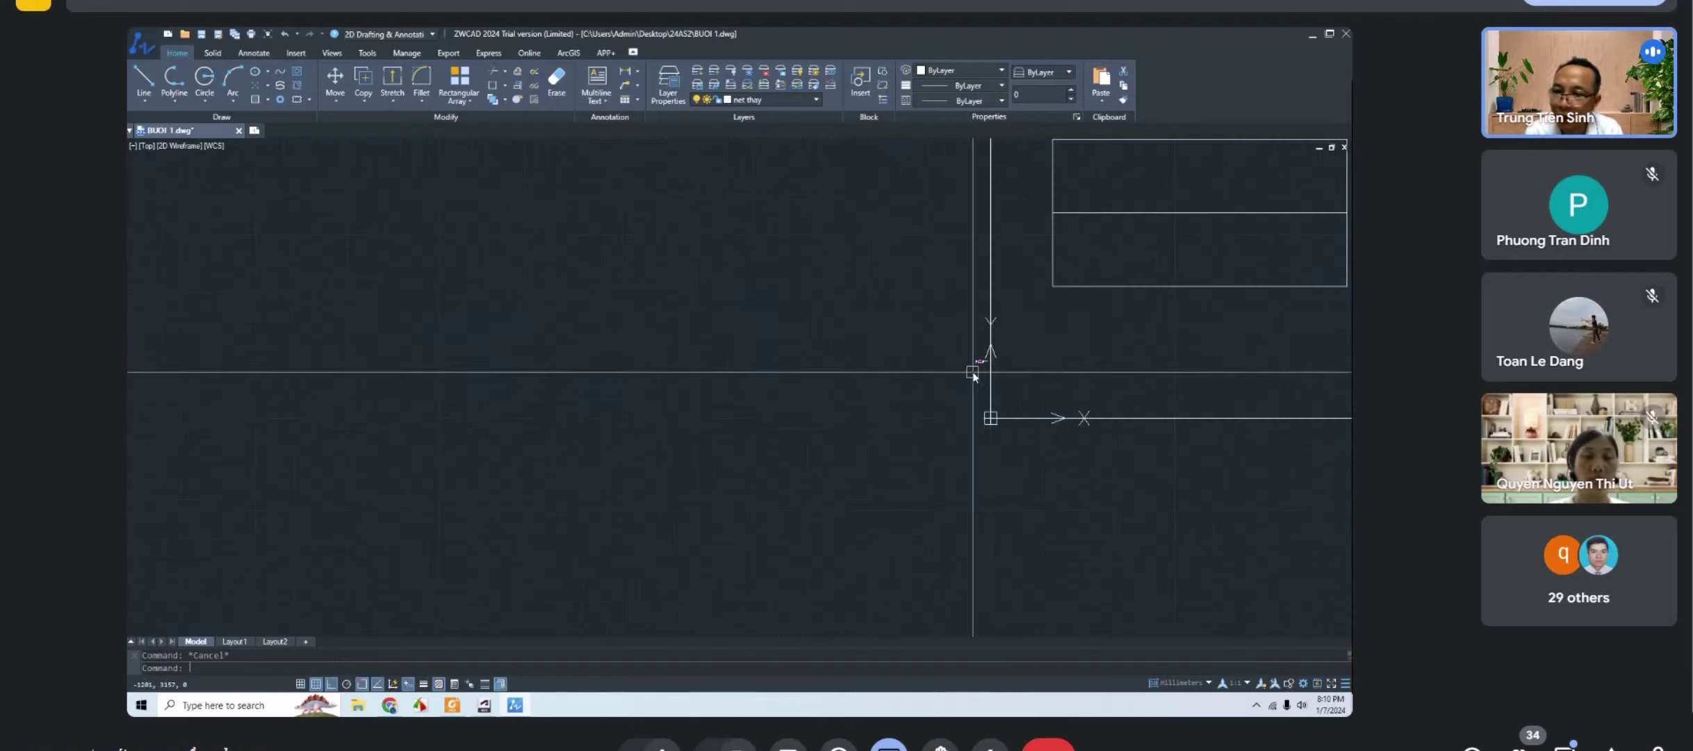
{"action": "scroll", "coordinate": [1031, 311], "scroll_direction": "up", "scroll_amount": 3}
{"action": "scroll", "coordinate": [1031, 311], "scroll_direction": "down", "scroll_amount": 2}
{"action": "scroll", "coordinate": [854, 321], "scroll_direction": "up", "scroll_amount": 2}
{"action": "scroll", "coordinate": [782, 284], "scroll_direction": "up", "scroll_amount": 1}
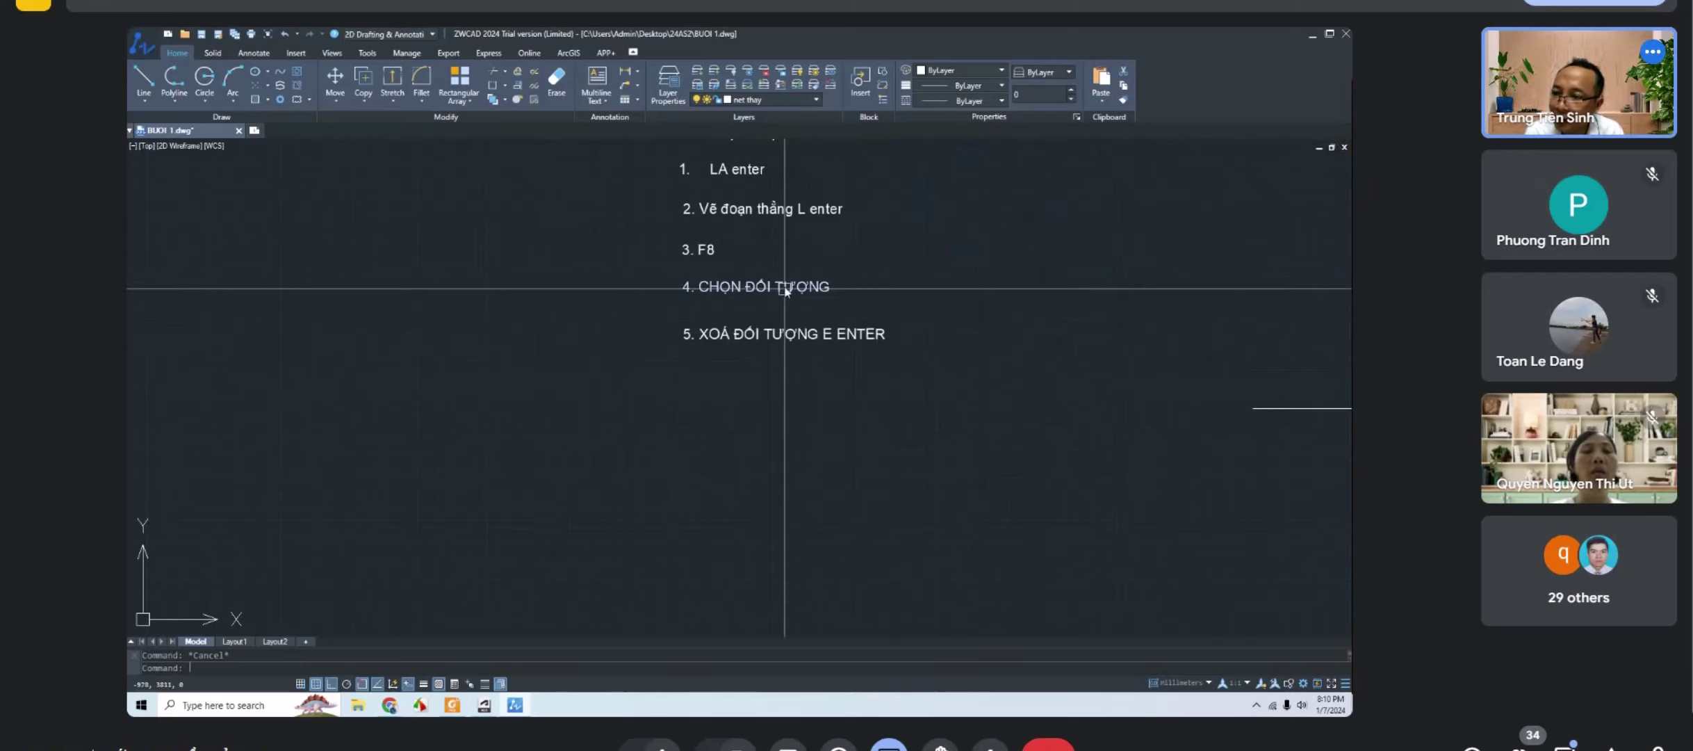
{"action": "scroll", "coordinate": [772, 339], "scroll_direction": "down", "scroll_amount": 1}
{"action": "right_click", "coordinate": [772, 339]}
{"action": "left_click", "coordinate": [799, 344]}
{"action": "left_click", "coordinate": [688, 306]}
{"action": "key", "text": "Return"}
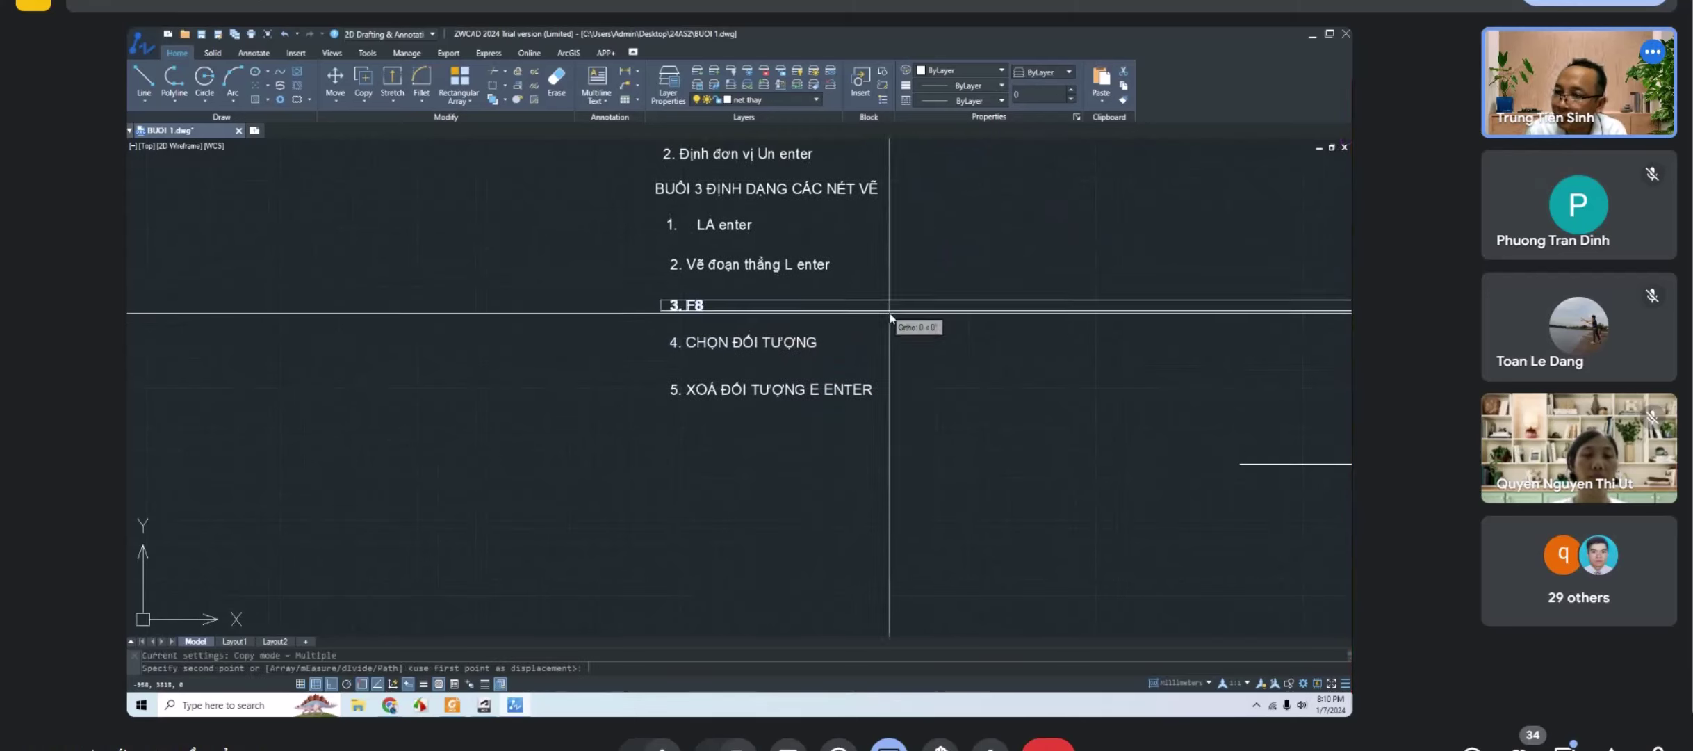
{"action": "left_click", "coordinate": [888, 326]}
{"action": "left_click", "coordinate": [890, 436]}
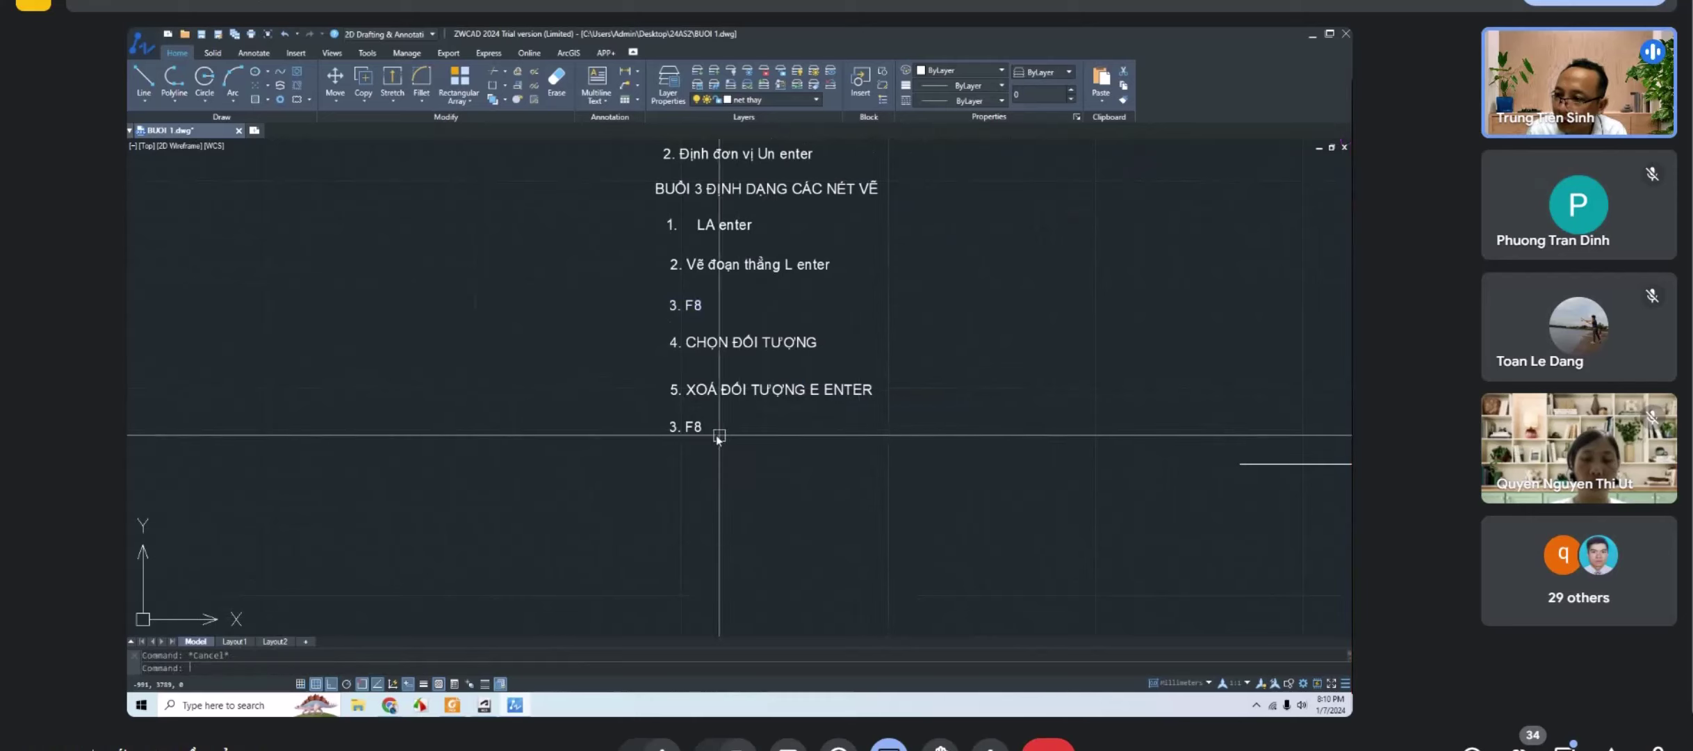
Edit the copied line to read '6. F3'.
{"action": "double_click", "coordinate": [702, 432]}
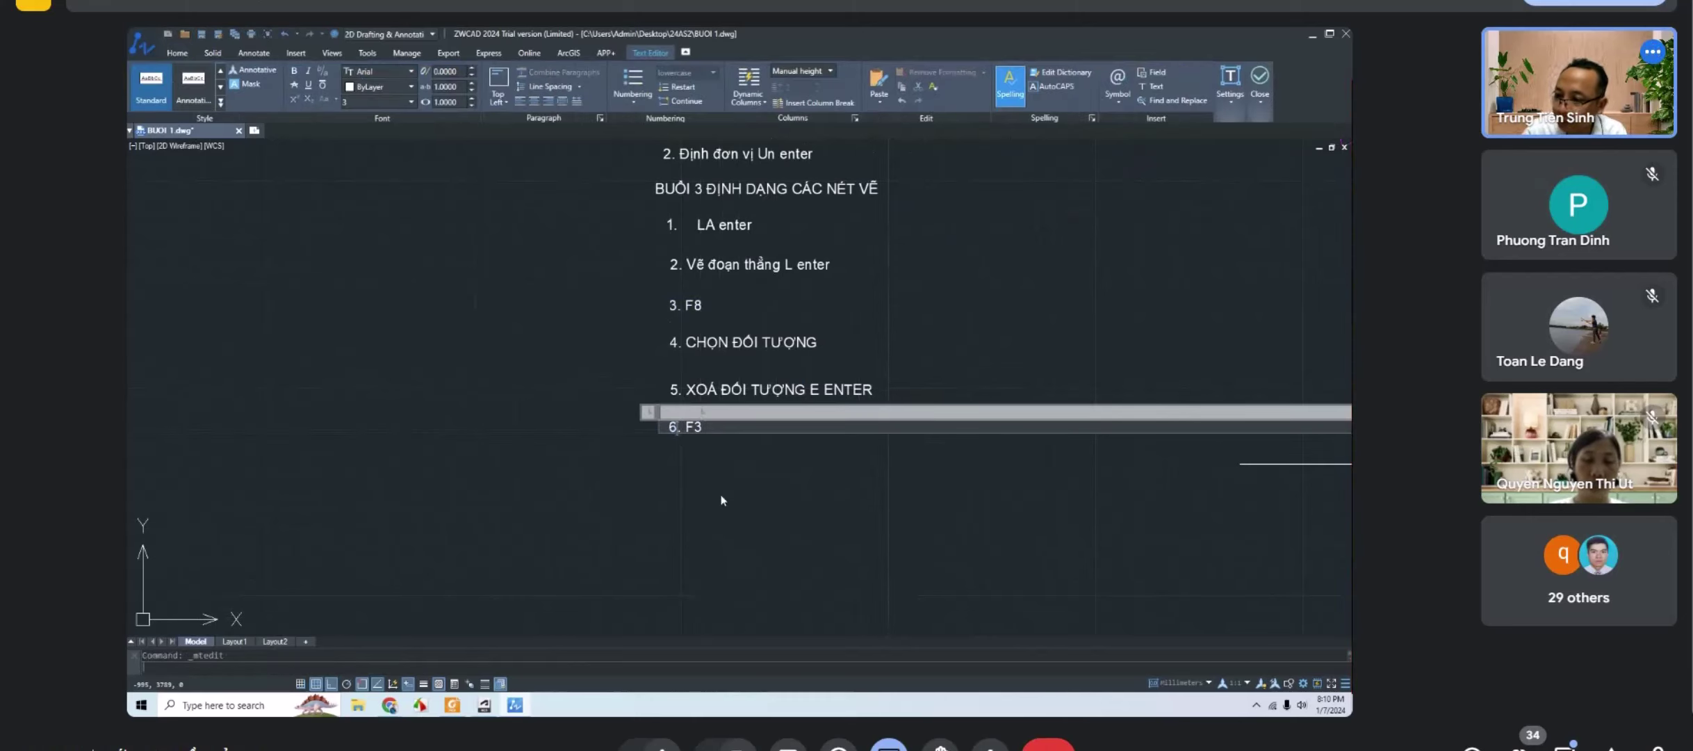
{"action": "left_click", "coordinate": [647, 448]}
{"action": "scroll", "coordinate": [623, 460], "scroll_direction": "down", "scroll_amount": 5}
{"action": "scroll", "coordinate": [677, 453], "scroll_direction": "down", "scroll_amount": 3}
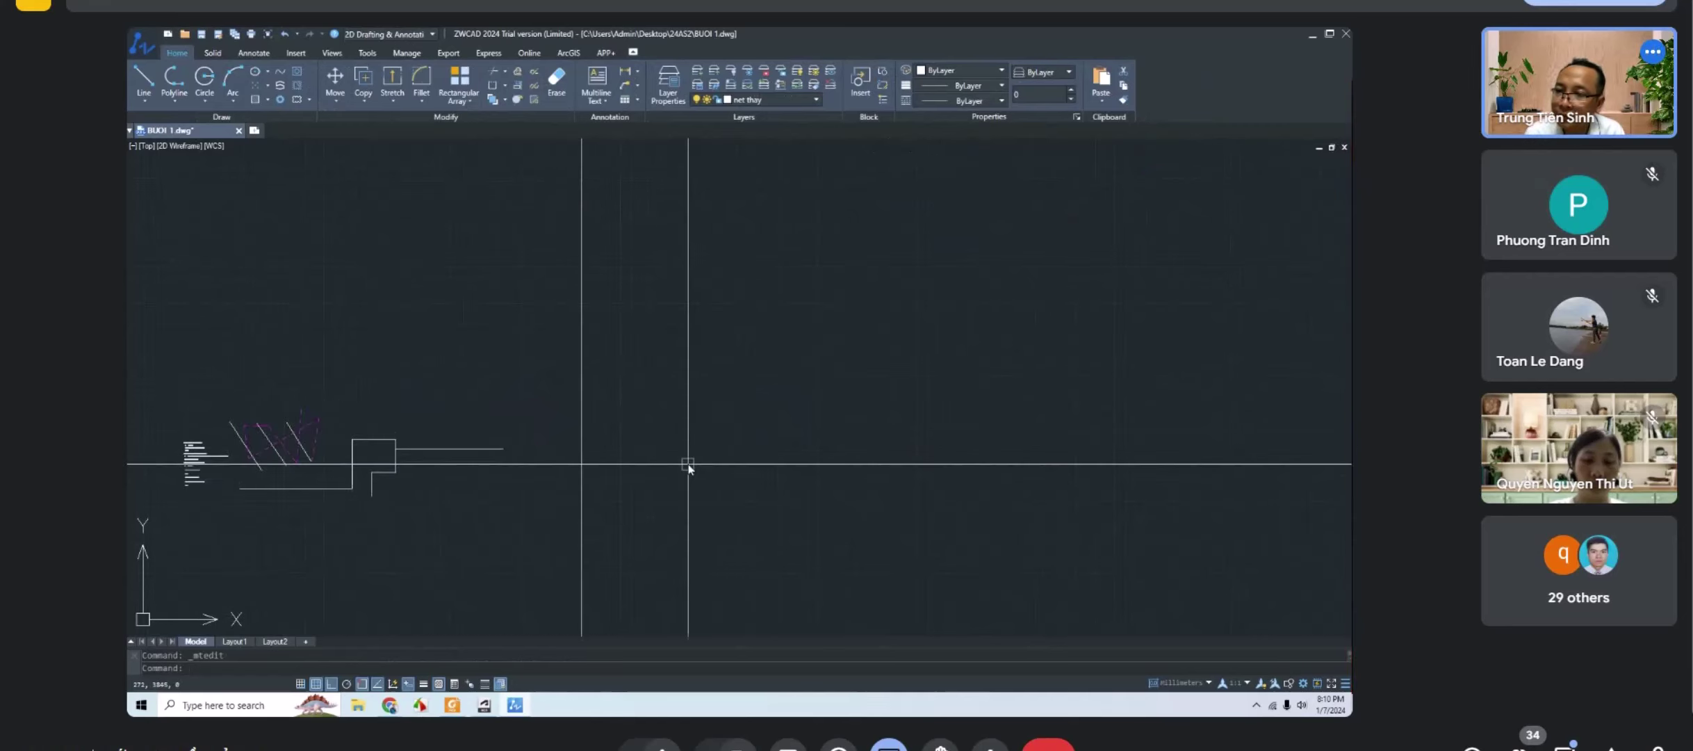
{"action": "scroll", "coordinate": [688, 464], "scroll_direction": "down", "scroll_amount": 3}
{"action": "scroll", "coordinate": [756, 422], "scroll_direction": "up", "scroll_amount": 5}
{"action": "scroll", "coordinate": [529, 427], "scroll_direction": "up", "scroll_amount": 3}
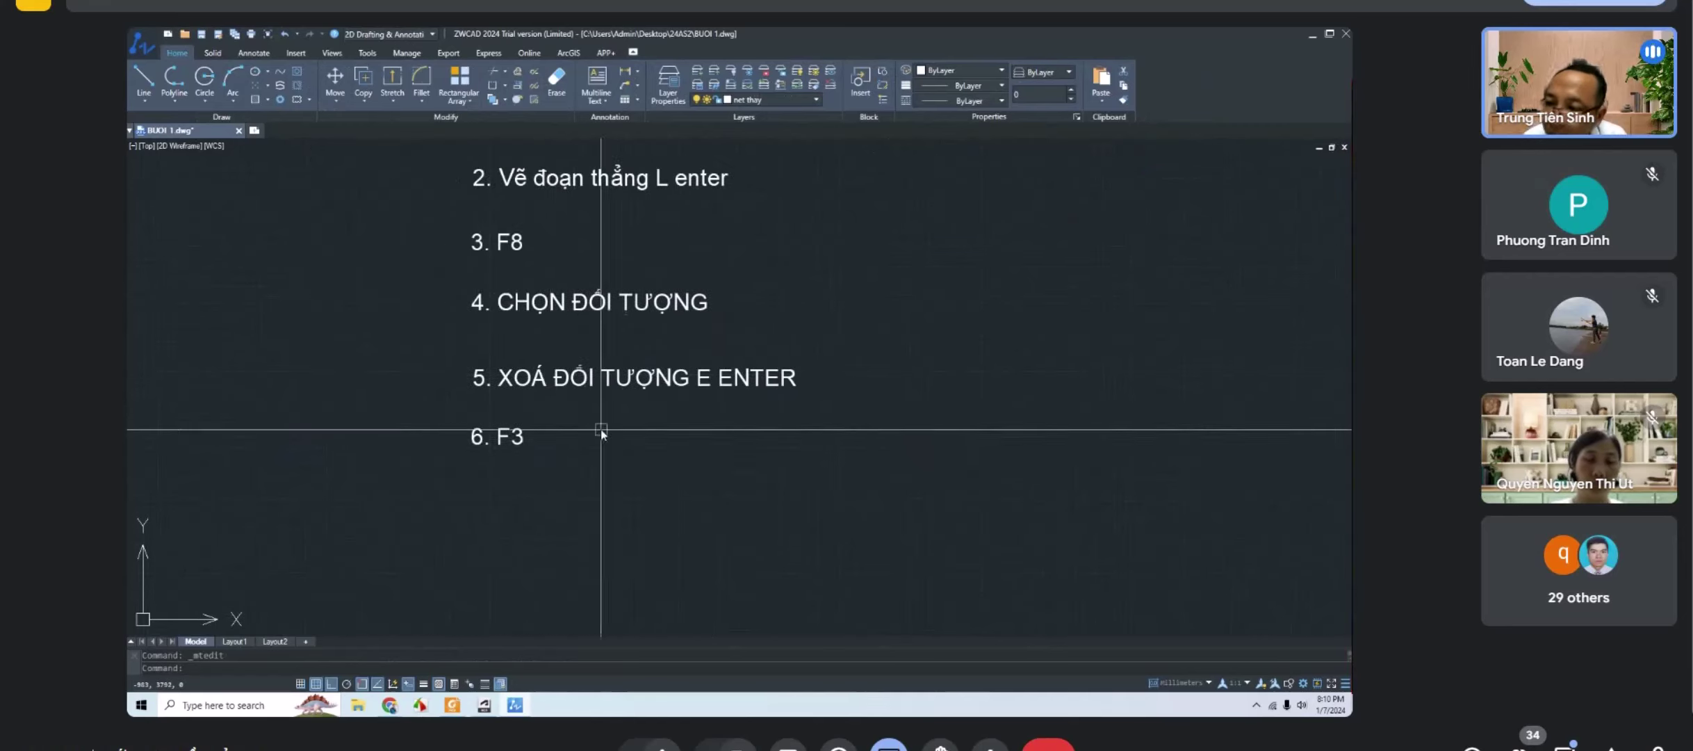
{"action": "scroll", "coordinate": [560, 445], "scroll_direction": "up", "scroll_amount": 3}
Copy the '6. F3' note line to a spot just below it.
{"action": "scroll", "coordinate": [605, 438], "scroll_direction": "down", "scroll_amount": 2}
{"action": "type", "text": "co"}
{"action": "key", "text": "Escape"}
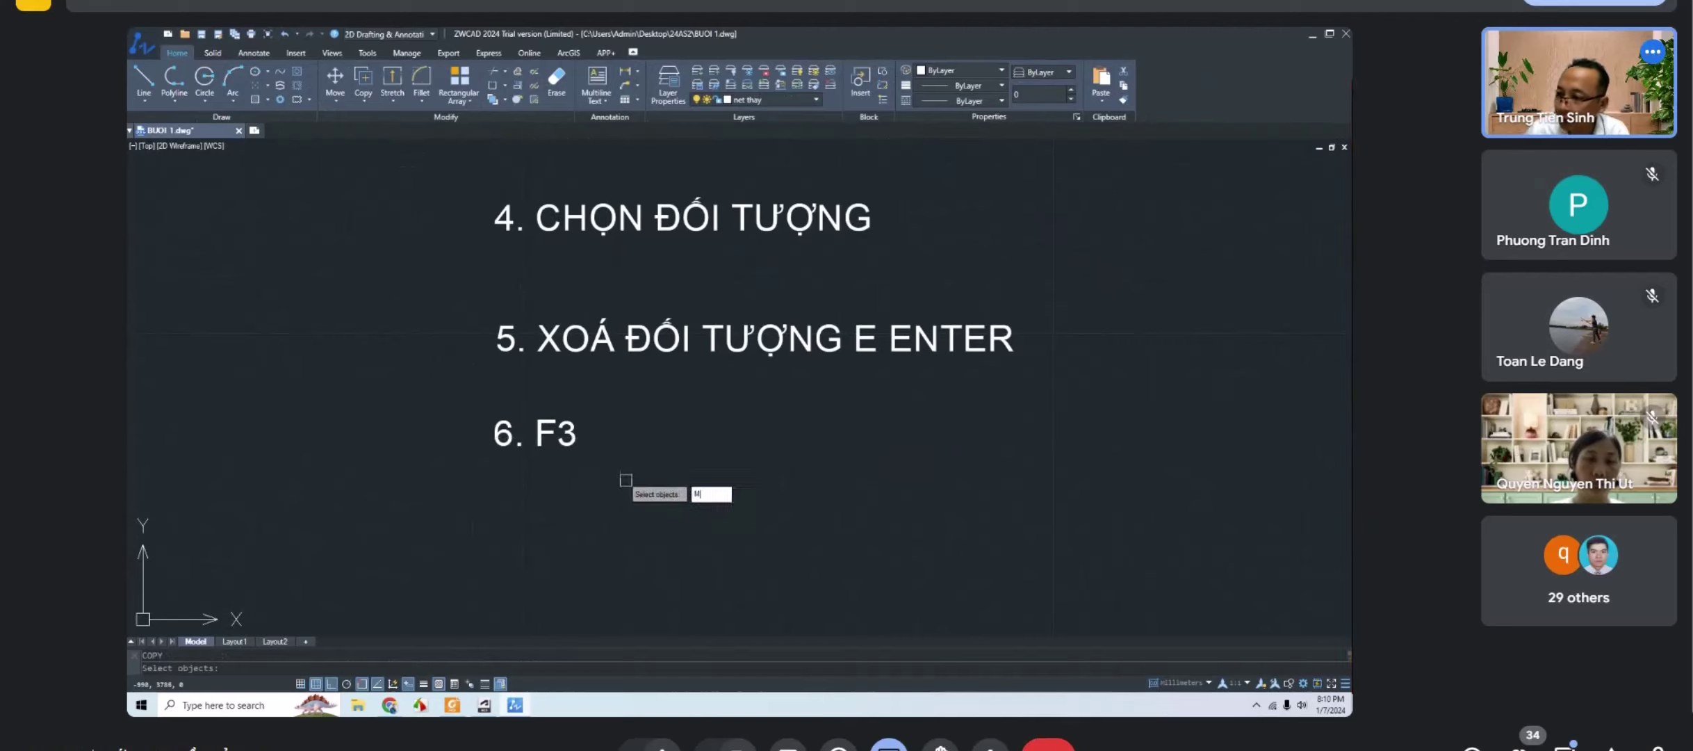
{"action": "left_click", "coordinate": [603, 467]}
{"action": "left_click", "coordinate": [494, 418]}
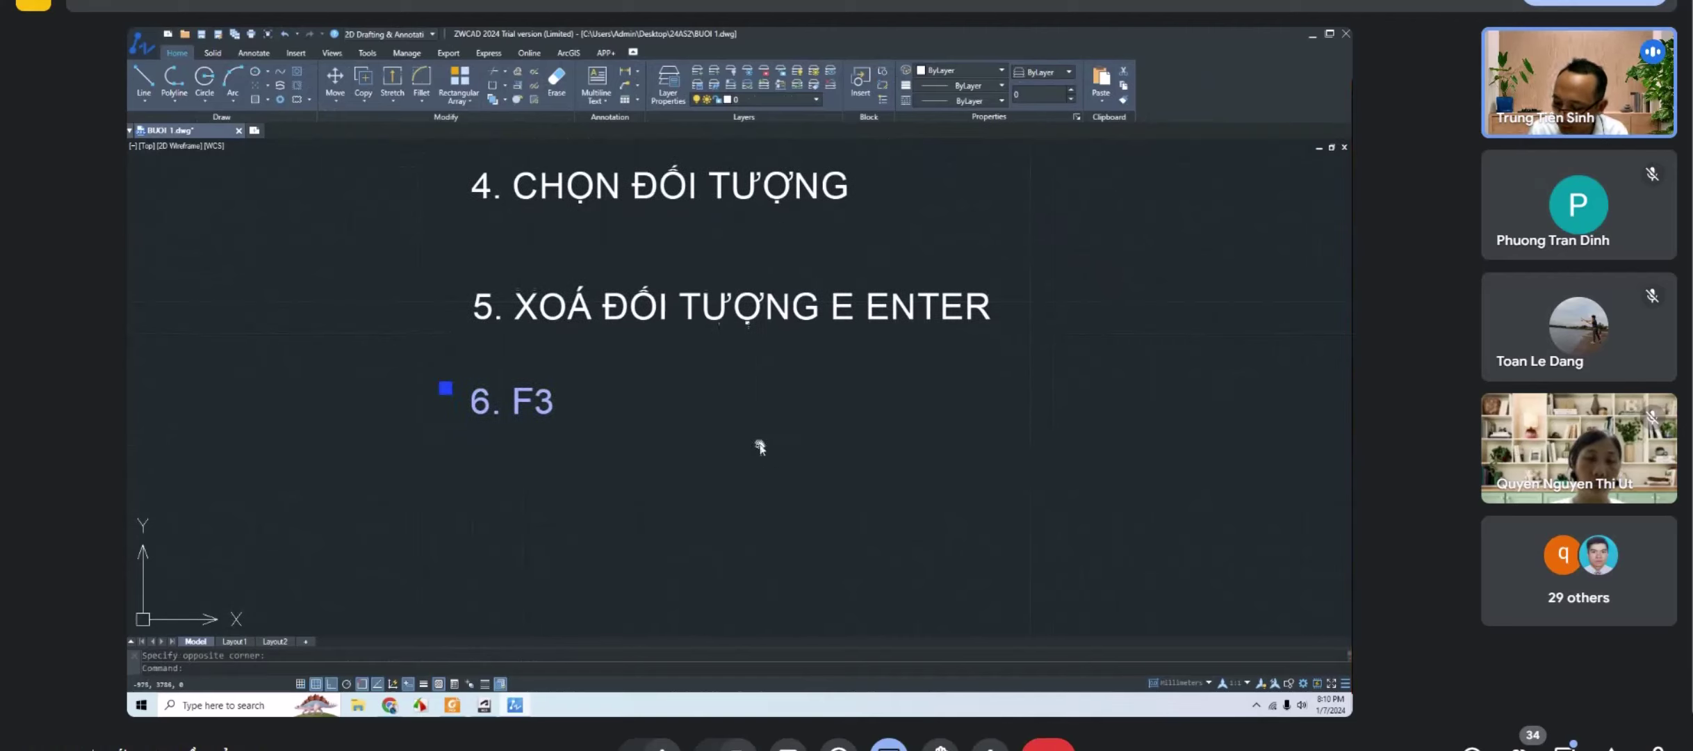
{"action": "type", "text": "co"}
{"action": "key", "text": "Return"}
{"action": "left_click", "coordinate": [769, 449]}
{"action": "left_click", "coordinate": [770, 515]}
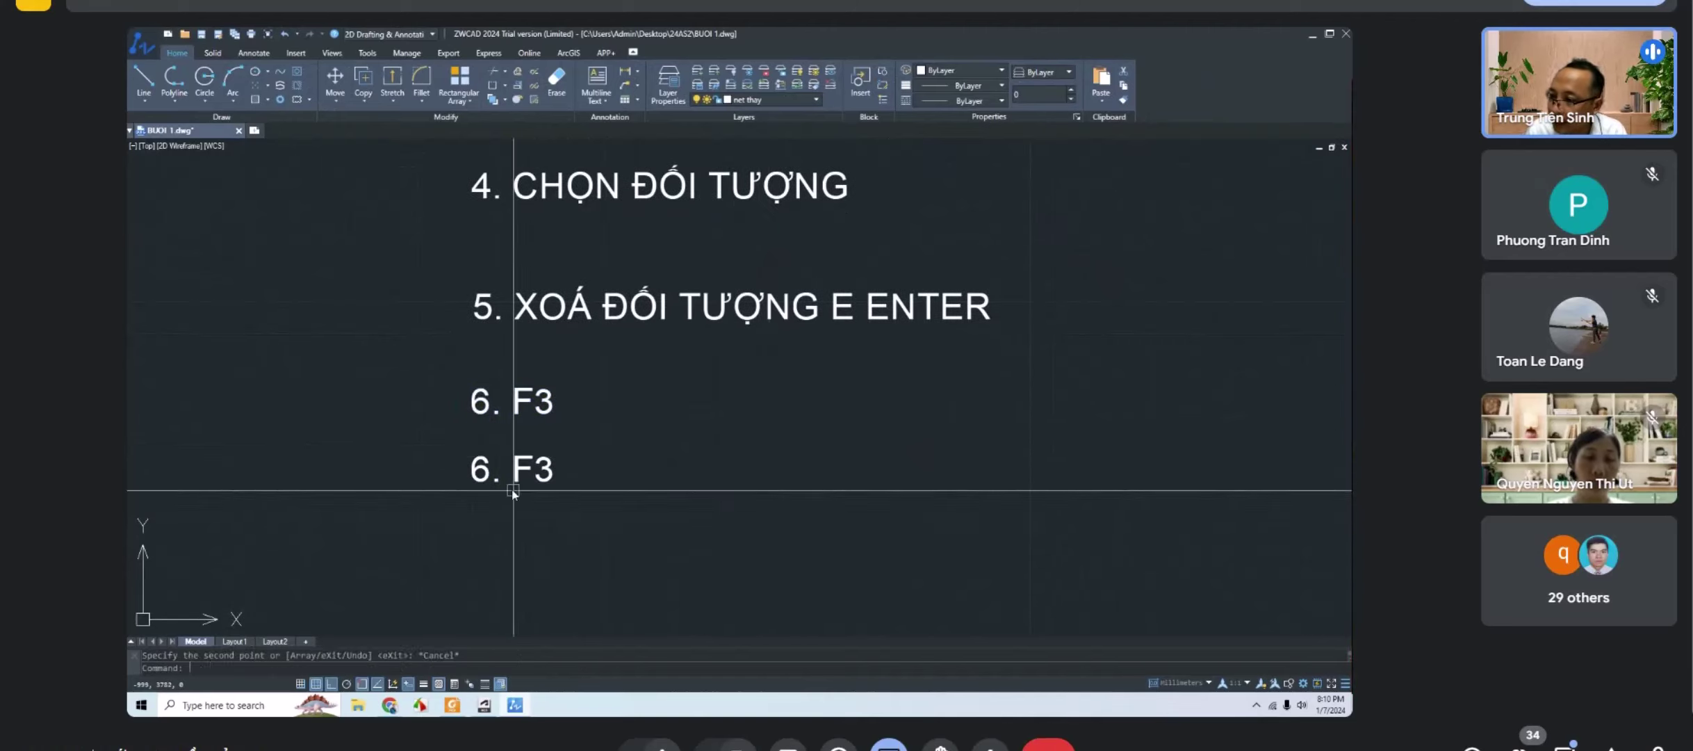
Edit the copied line to read '7. OS enter' and close the text editor.
{"action": "double_click", "coordinate": [487, 469]}
{"action": "type", "text": "7"}
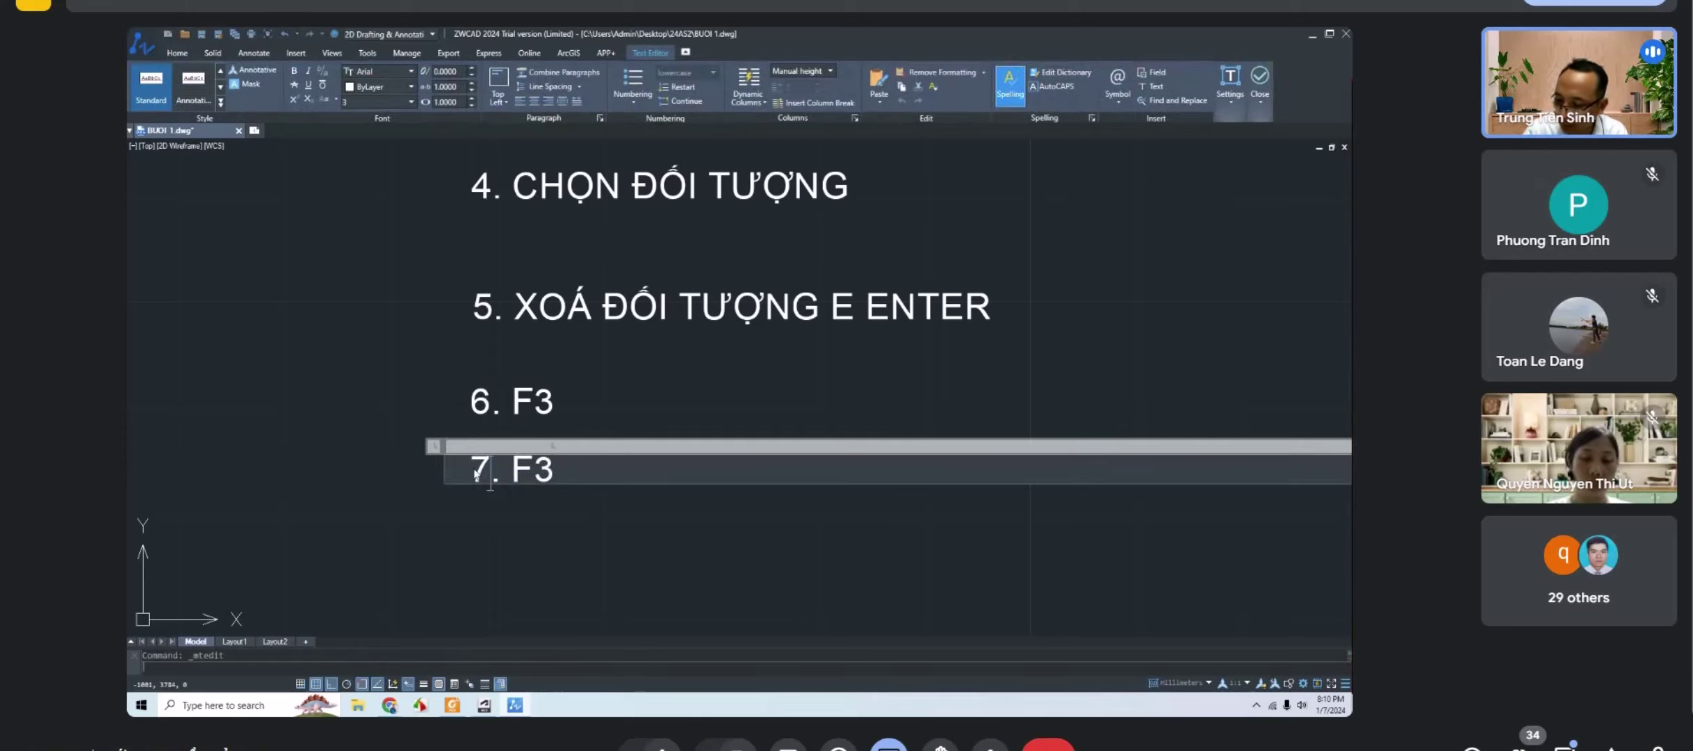
{"action": "left_click_drag", "start_coordinate": [513, 475], "coordinate": [556, 477]}
{"action": "type", "text": "O"}
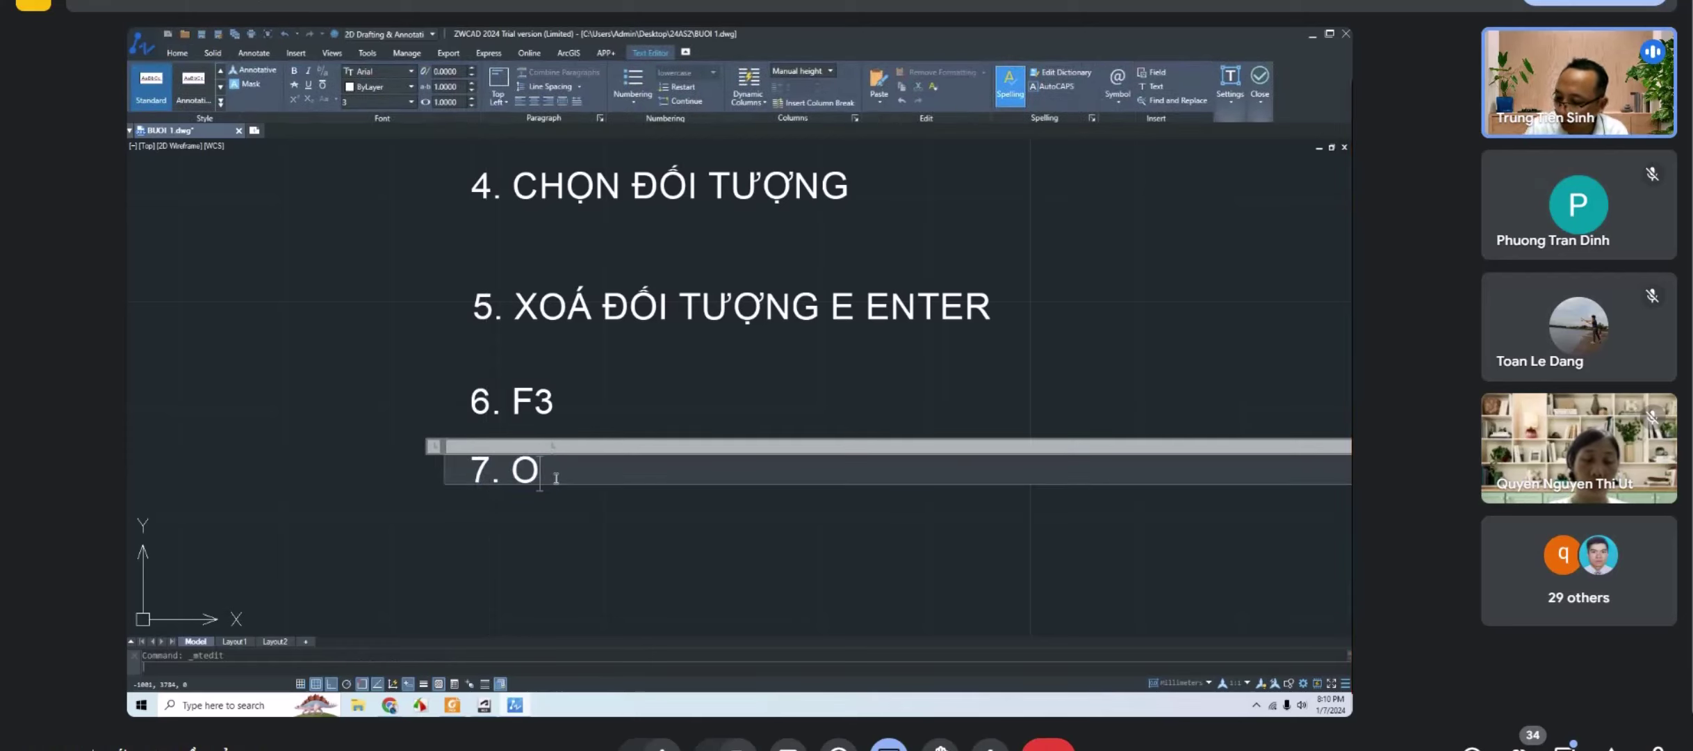
{"action": "type", "text": "S enter"}
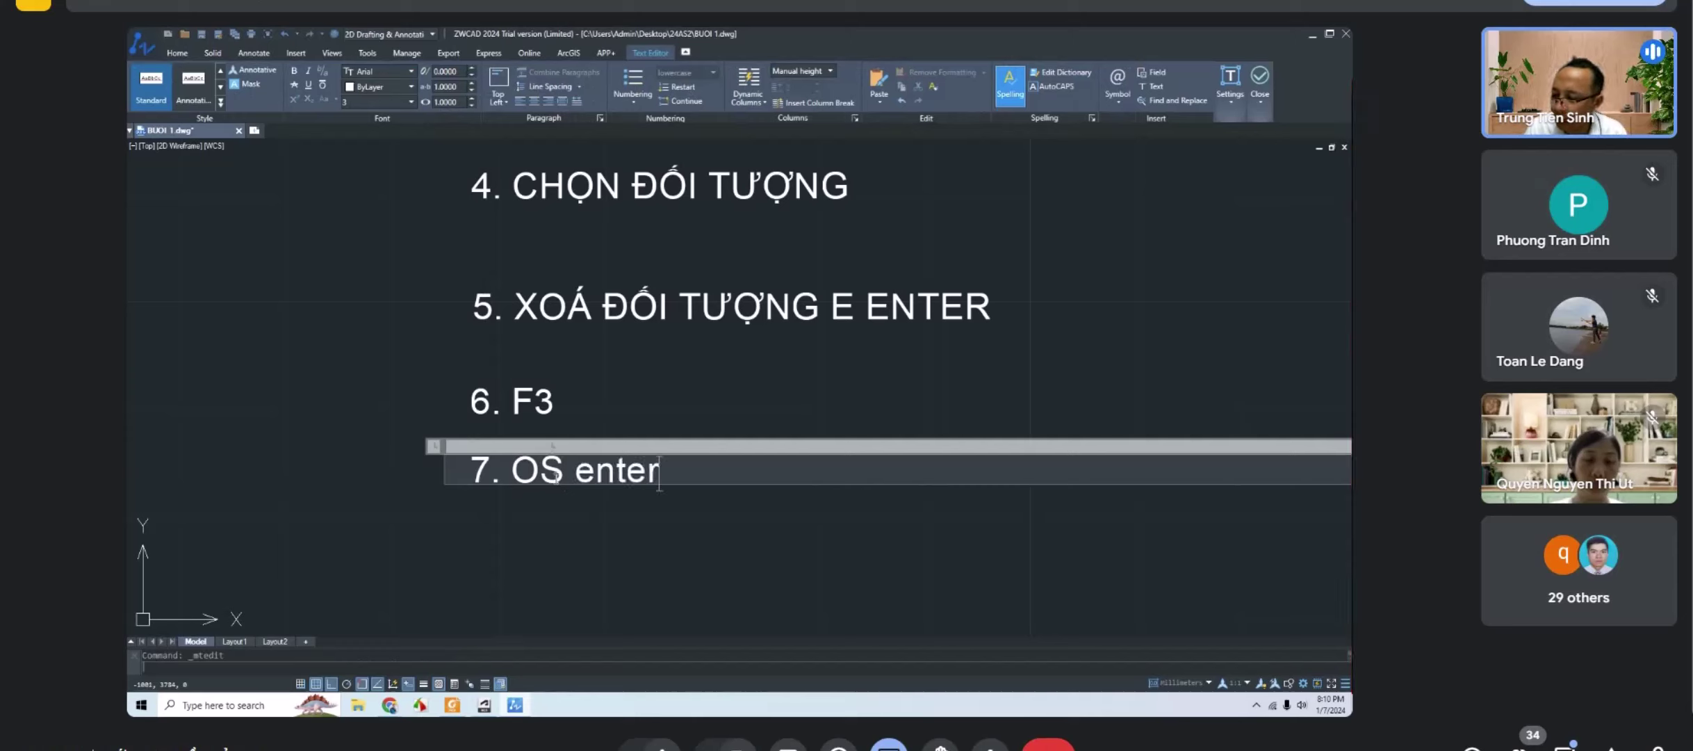
{"action": "left_click", "coordinate": [501, 428]}
{"action": "scroll", "coordinate": [499, 436], "scroll_direction": "down", "scroll_amount": 5}
Clear all object snaps, then enable Endpoint, Midpoint, Center, Quadrant, Perpendicular and Intersection only.
{"action": "type", "text": "os"}
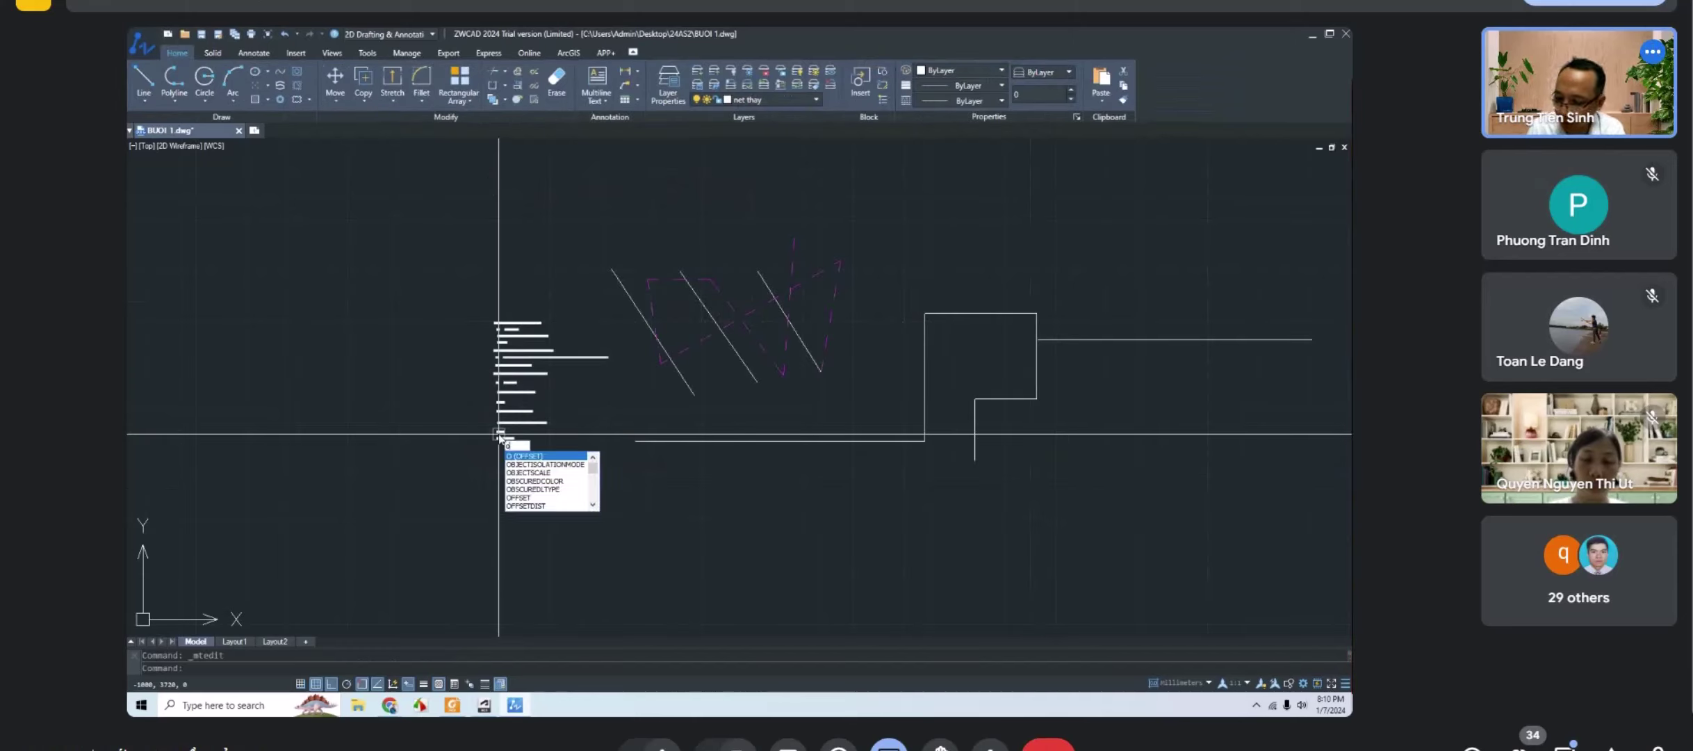
{"action": "key", "text": "Return"}
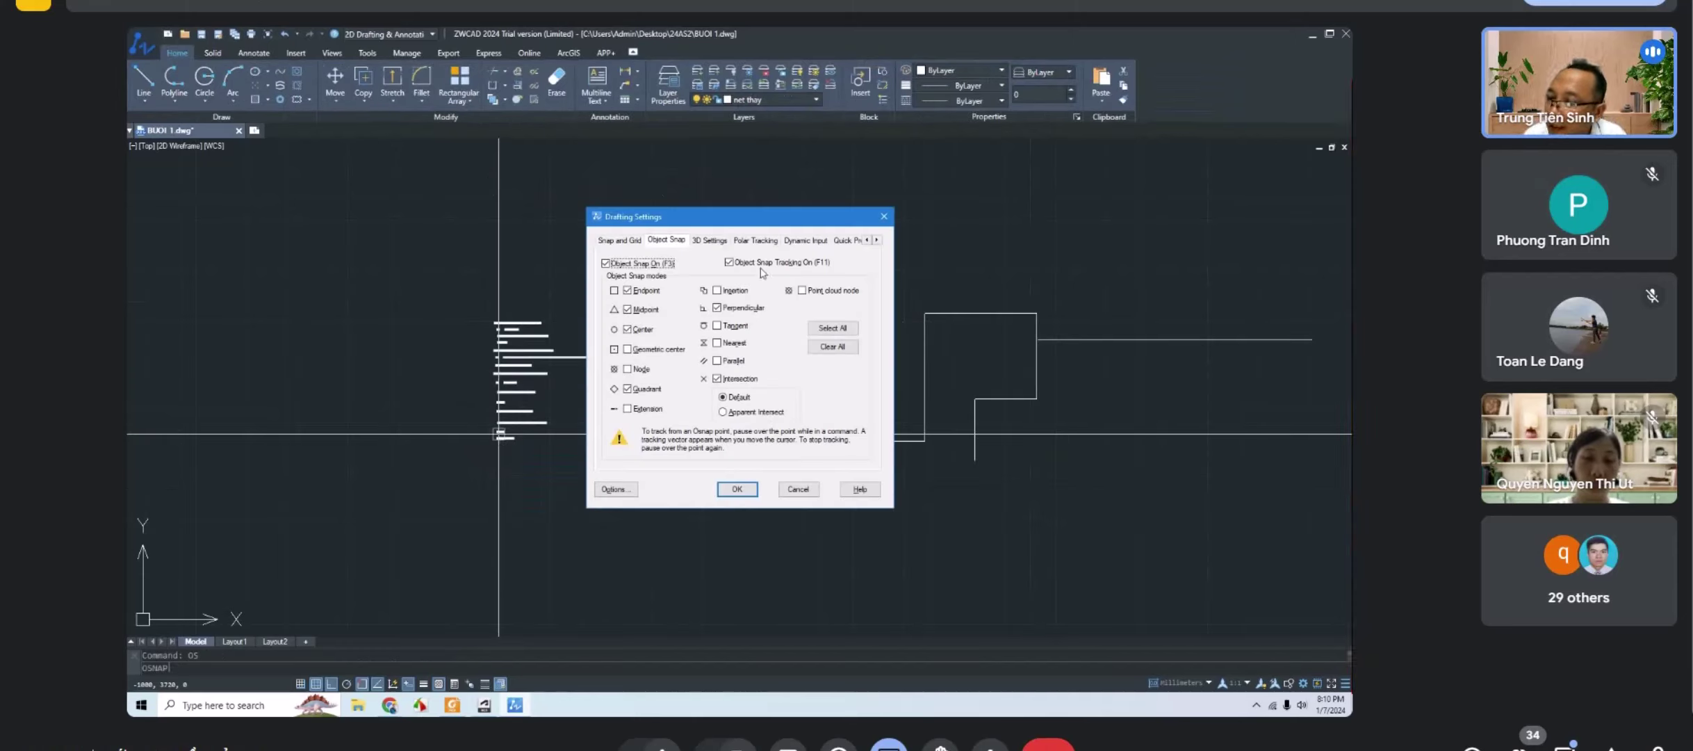
{"action": "left_click", "coordinate": [823, 348]}
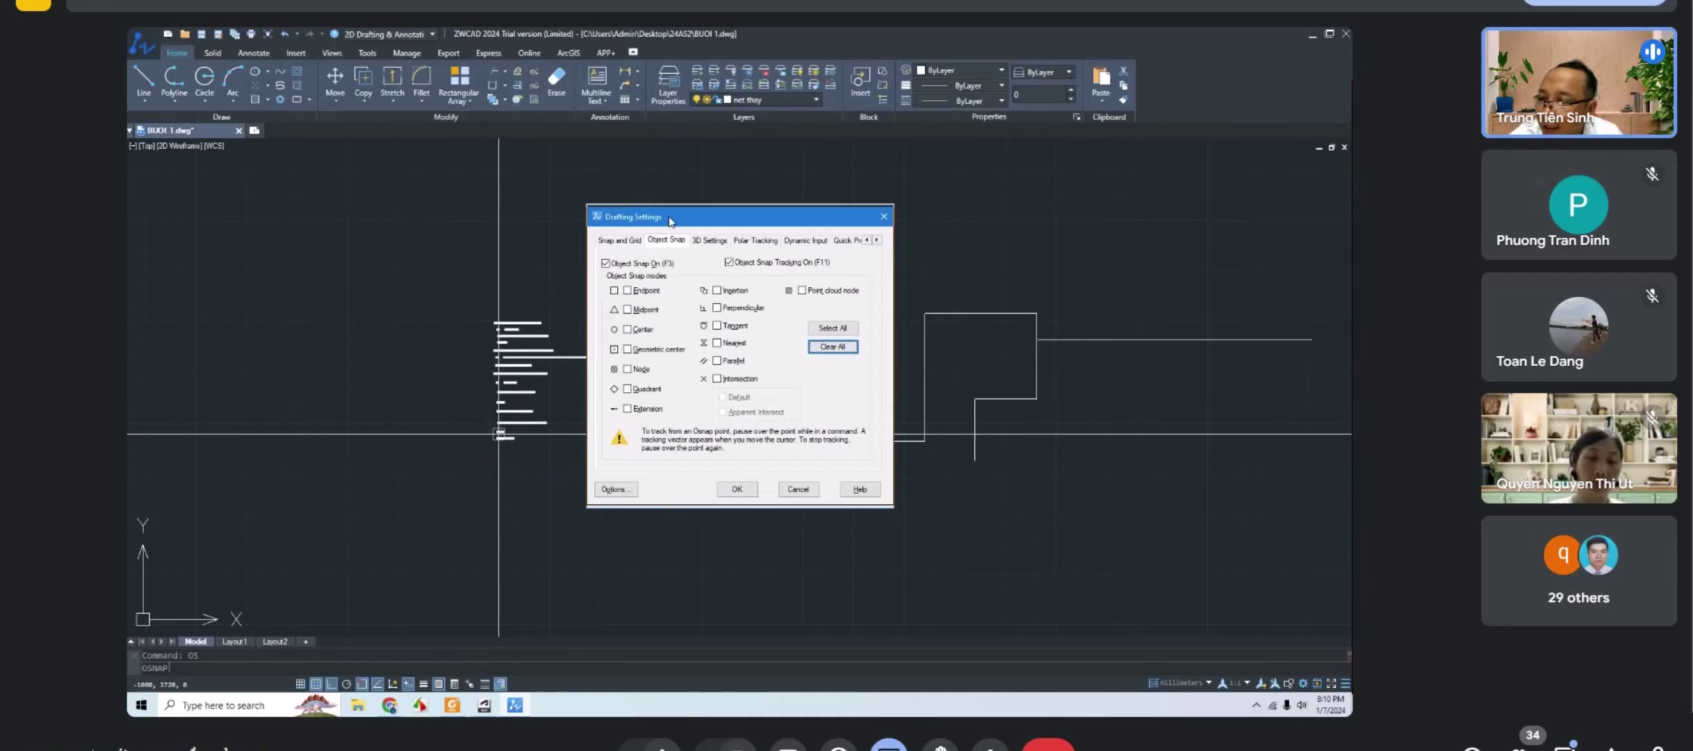
{"action": "left_click_drag", "start_coordinate": [668, 221], "coordinate": [668, 218]}
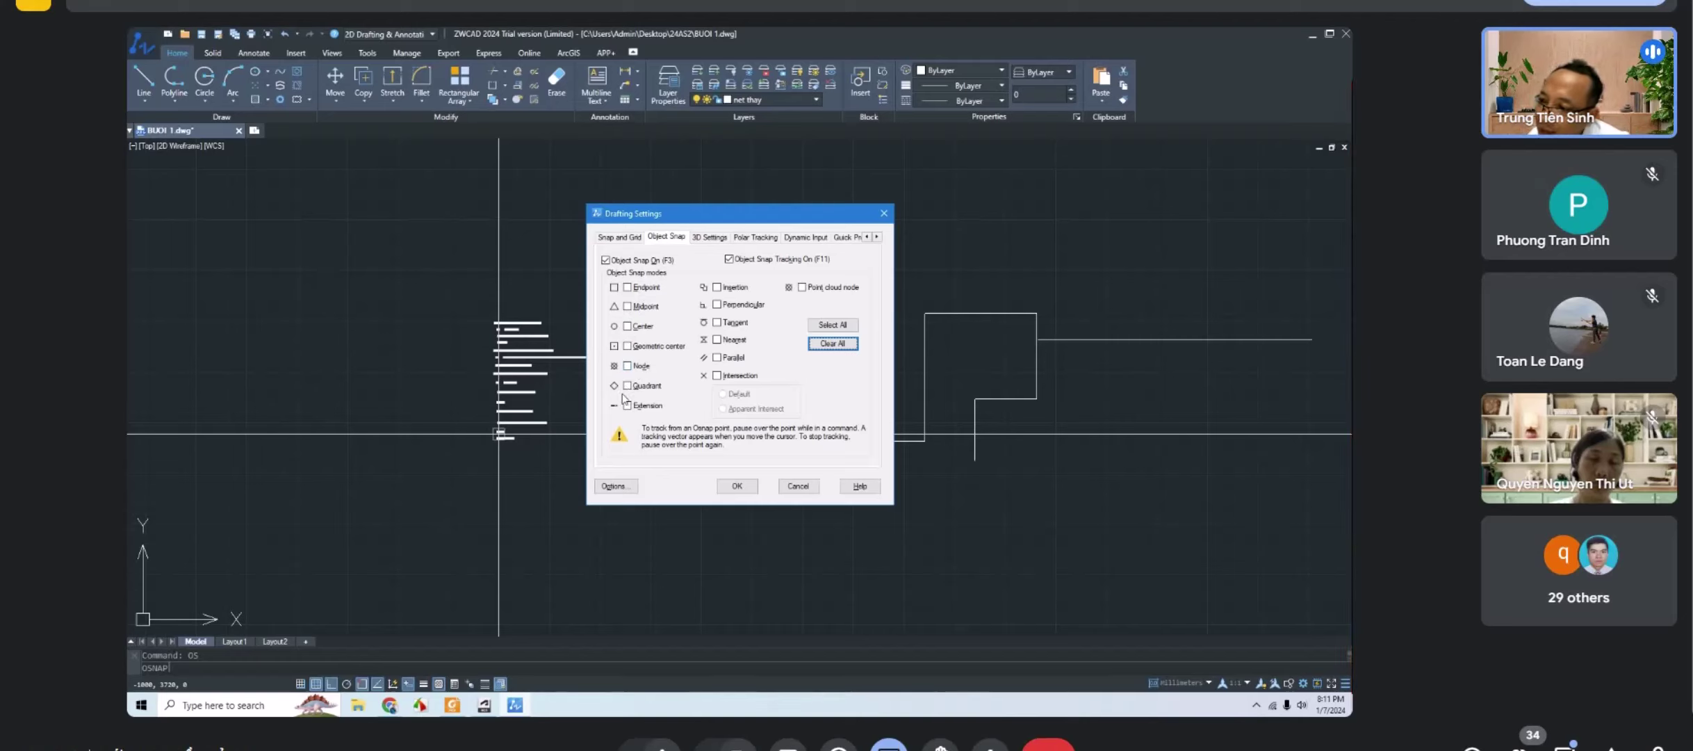
{"action": "left_click", "coordinate": [628, 307]}
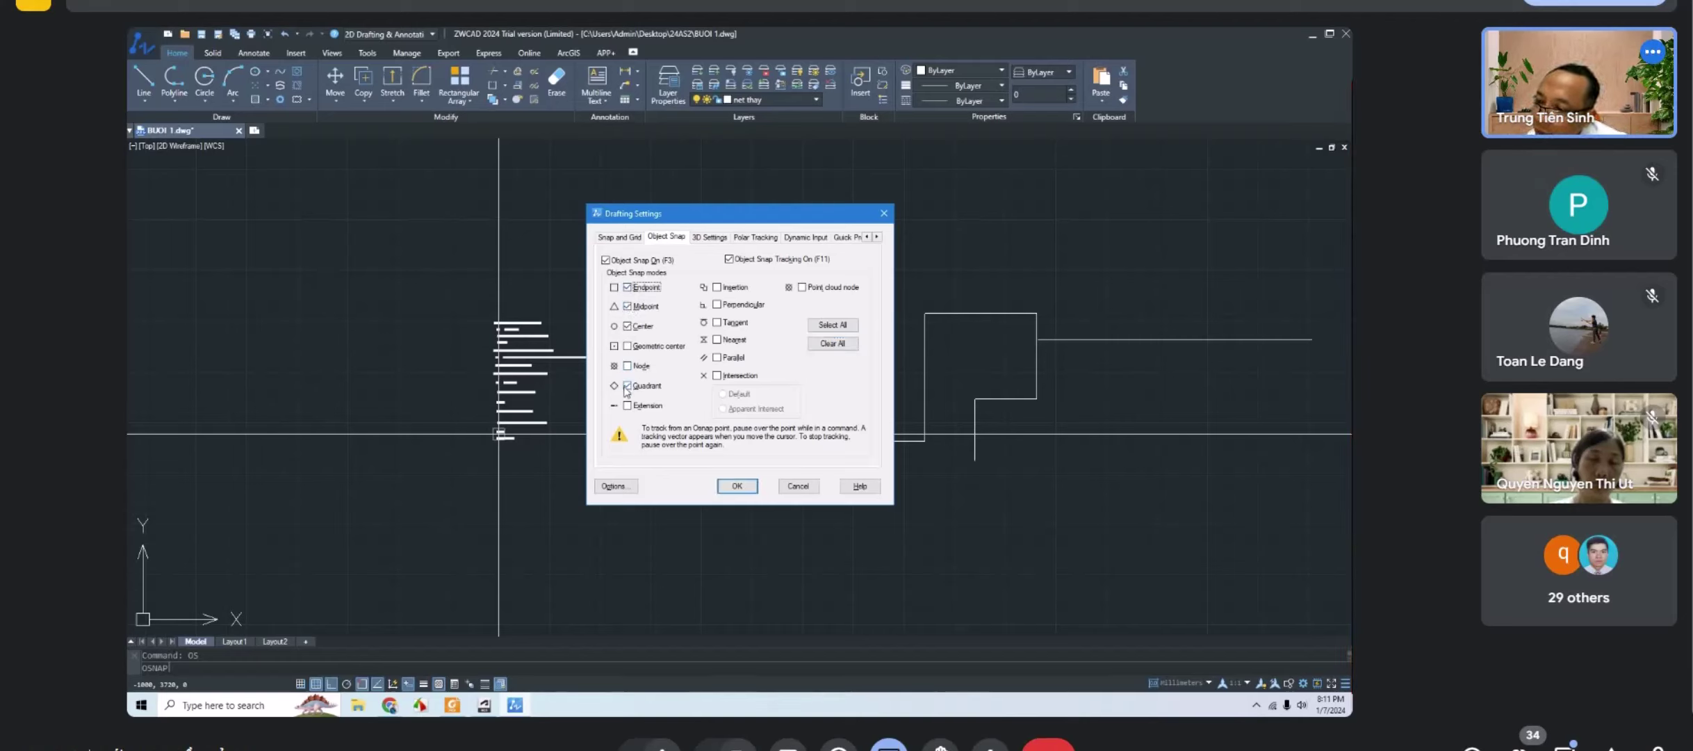
{"action": "left_click", "coordinate": [718, 307]}
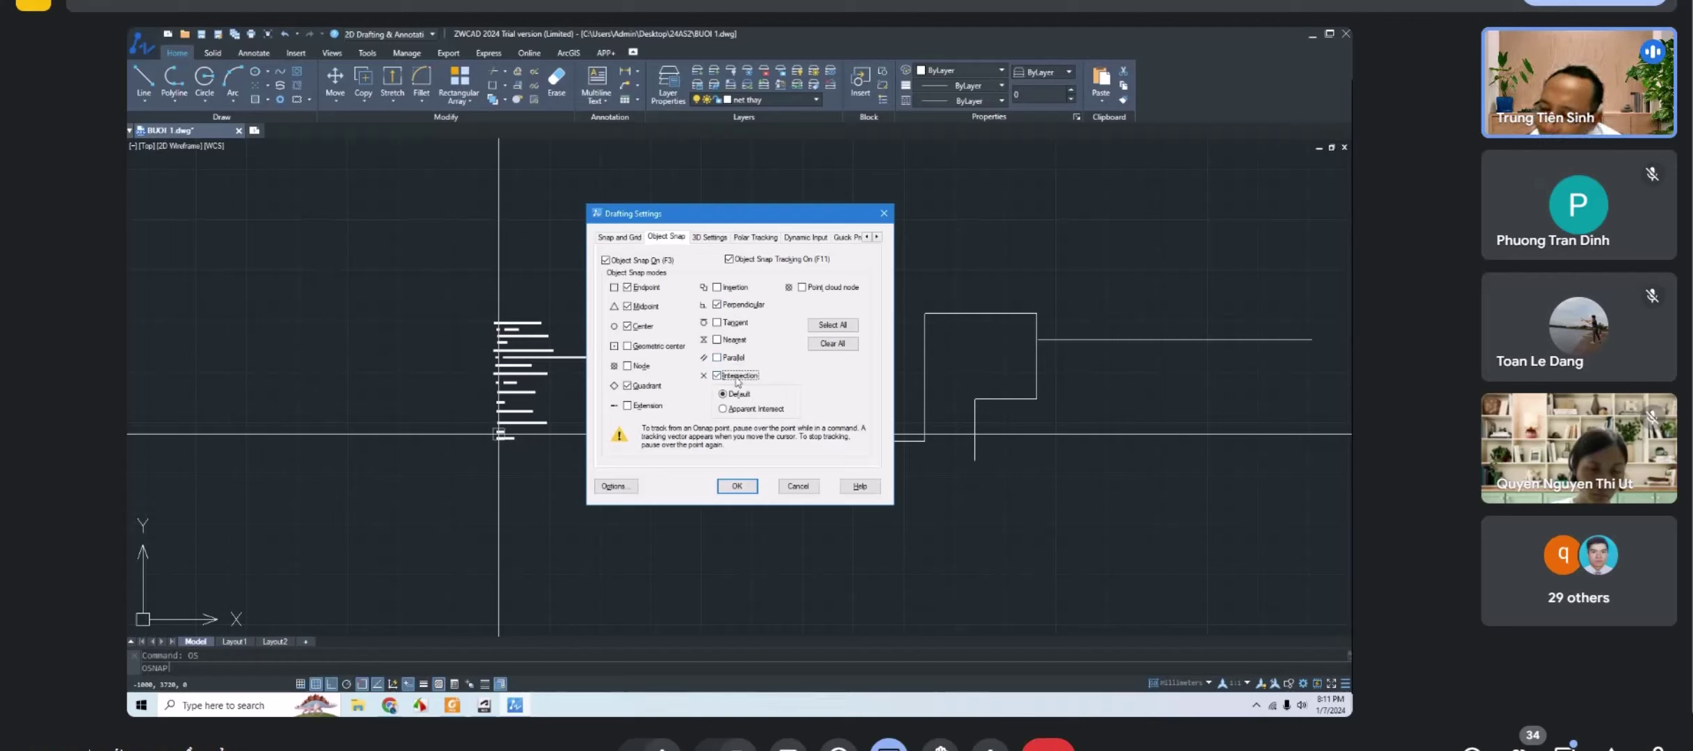
{"action": "left_click", "coordinate": [738, 486]}
Turn object snap off with F3 and bring the empty area below the rectangles into view.
{"action": "scroll", "coordinate": [840, 475], "scroll_direction": "down", "scroll_amount": 2}
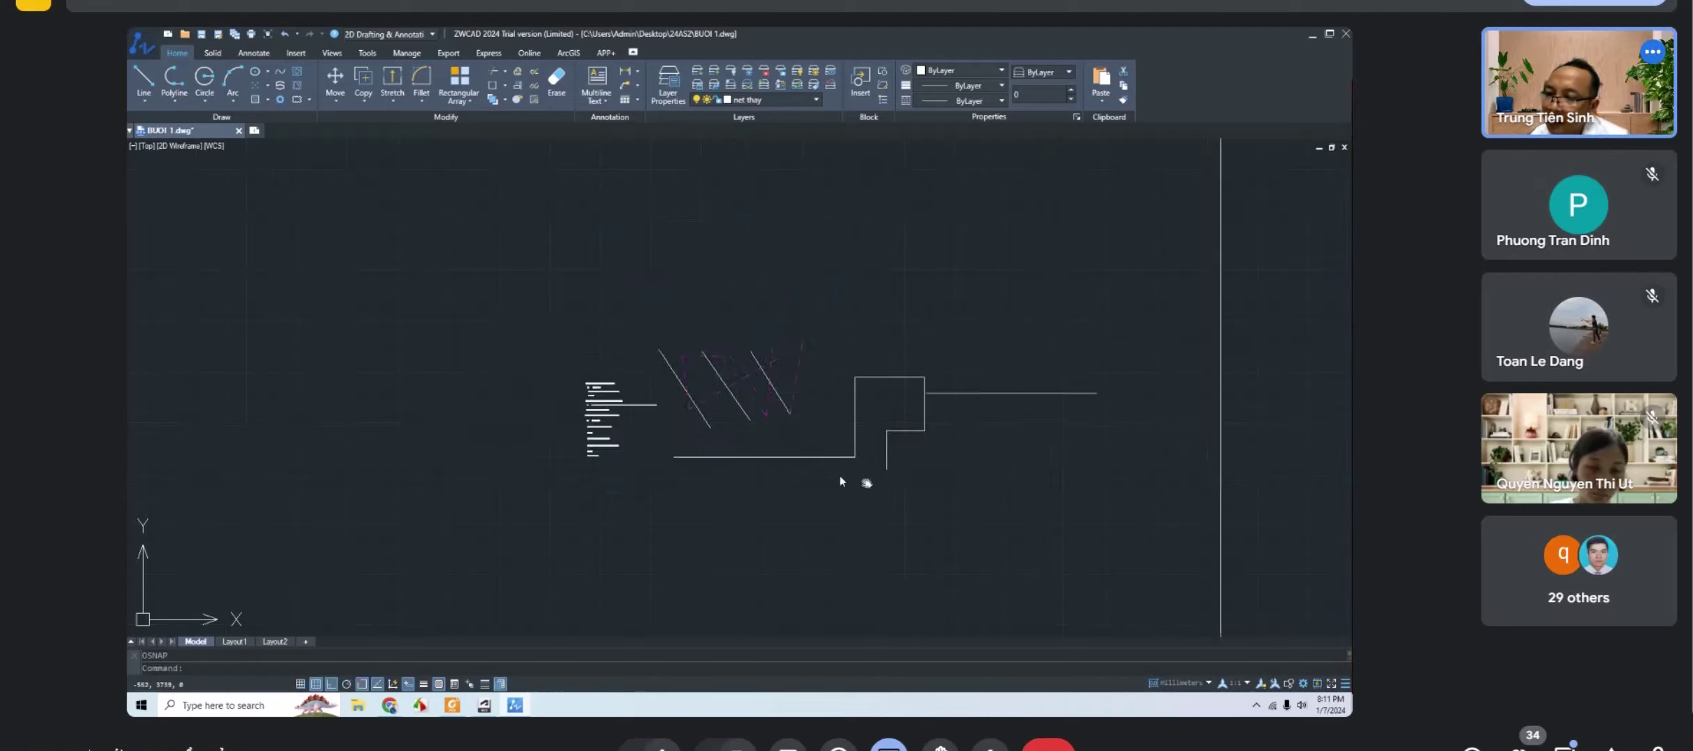
{"action": "scroll", "coordinate": [530, 426], "scroll_direction": "down", "scroll_amount": 2}
{"action": "scroll", "coordinate": [526, 482], "scroll_direction": "up", "scroll_amount": 5}
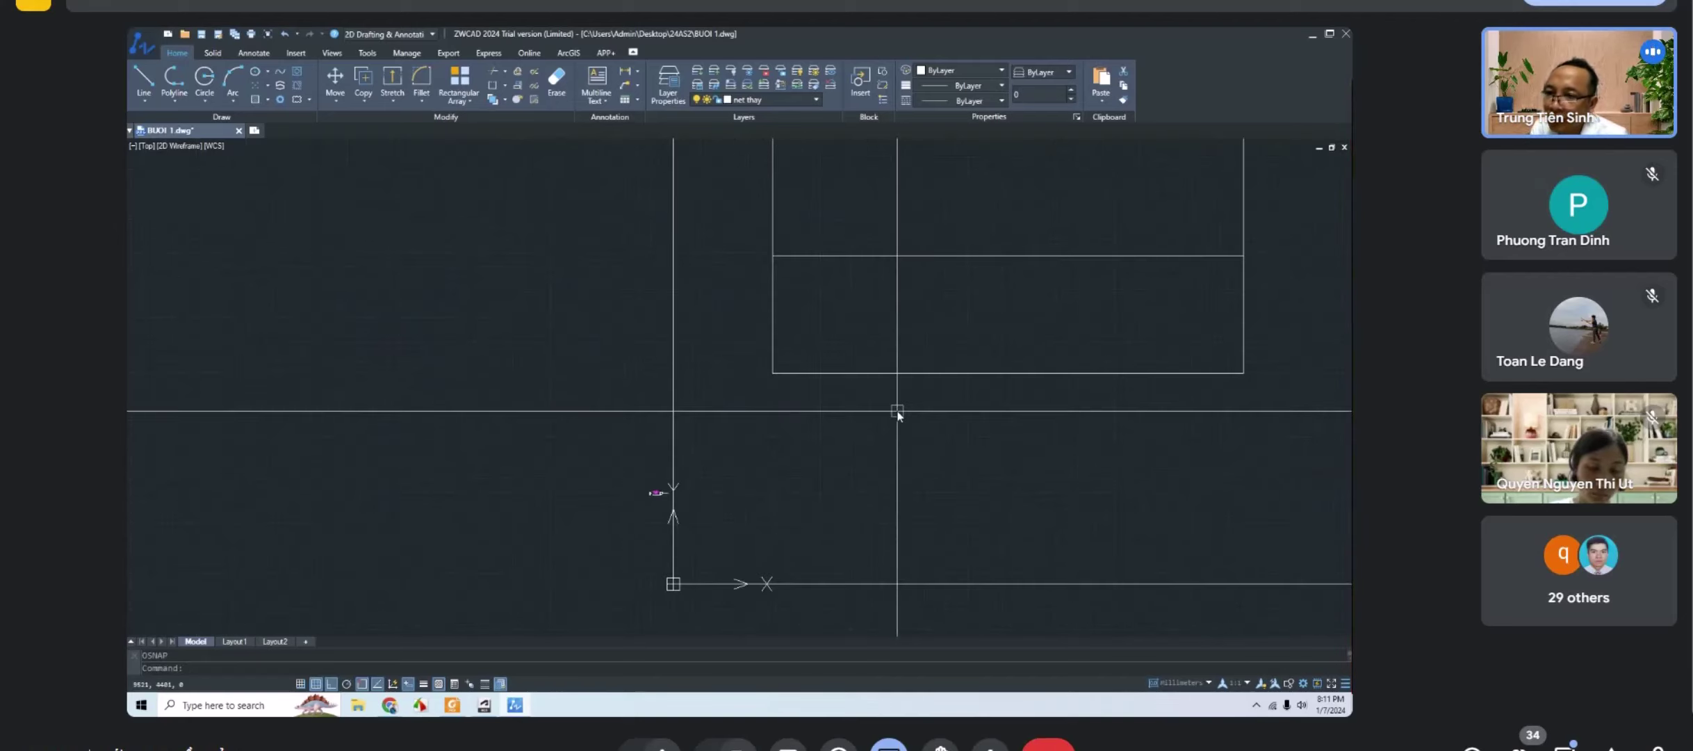
{"action": "middle_click_drag", "start_coordinate": [896, 408], "coordinate": [625, 479]}
{"action": "key", "text": "Escape"}
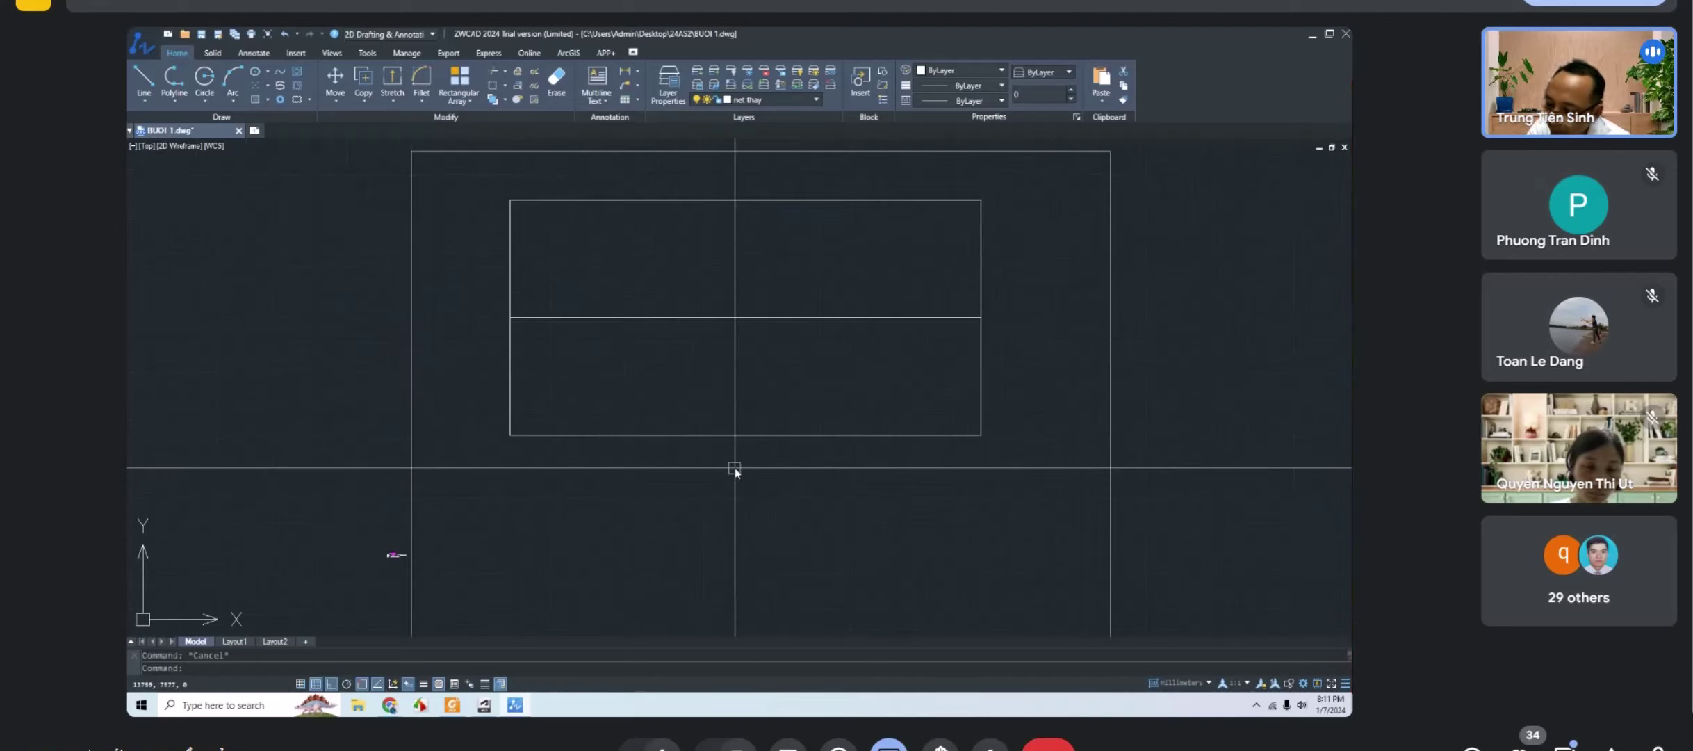
{"action": "key", "text": "F3"}
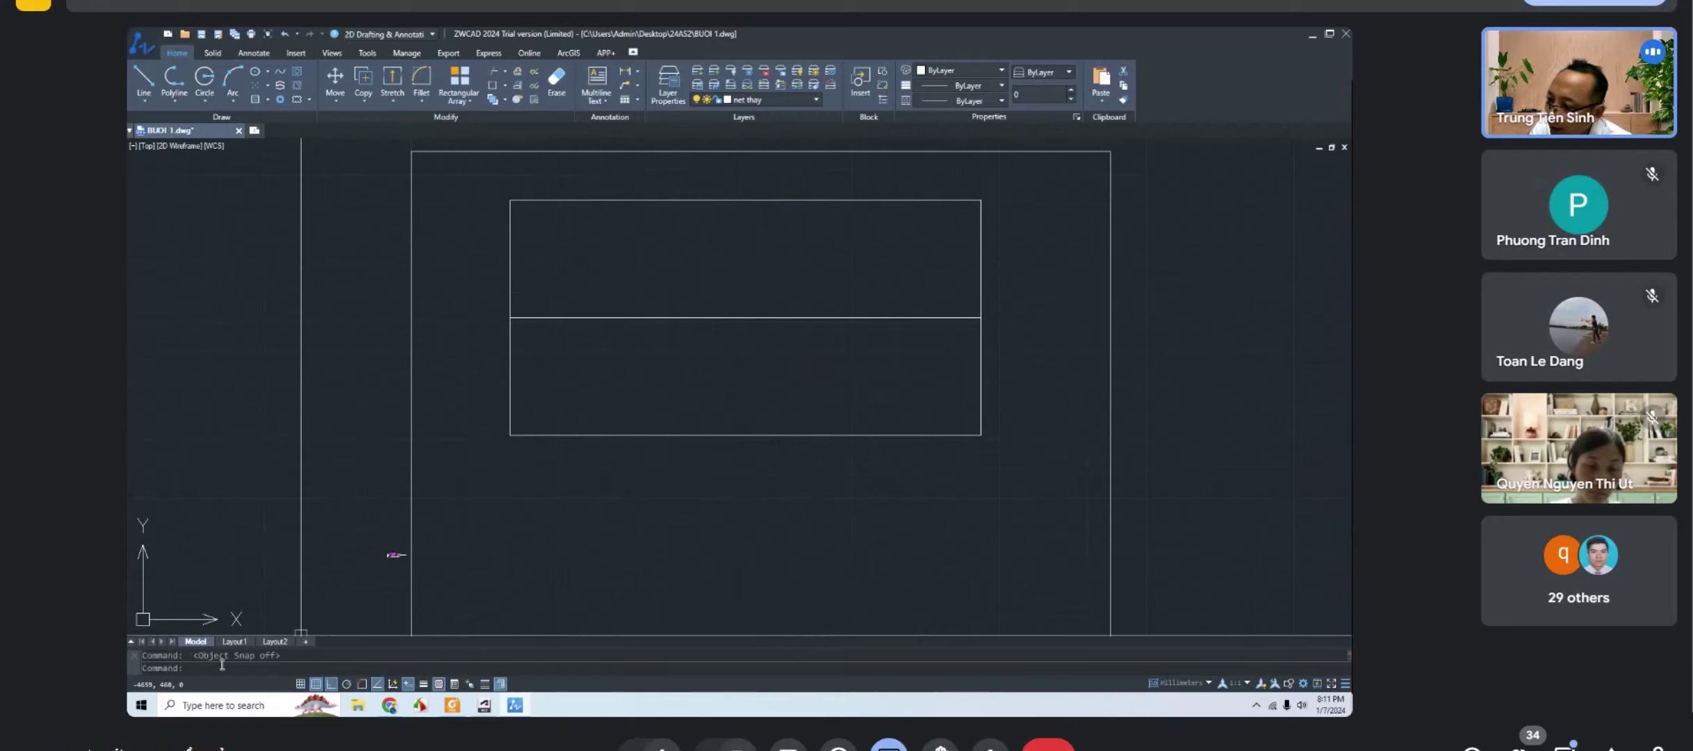
{"action": "left_click_drag", "start_coordinate": [205, 659], "coordinate": [282, 658]}
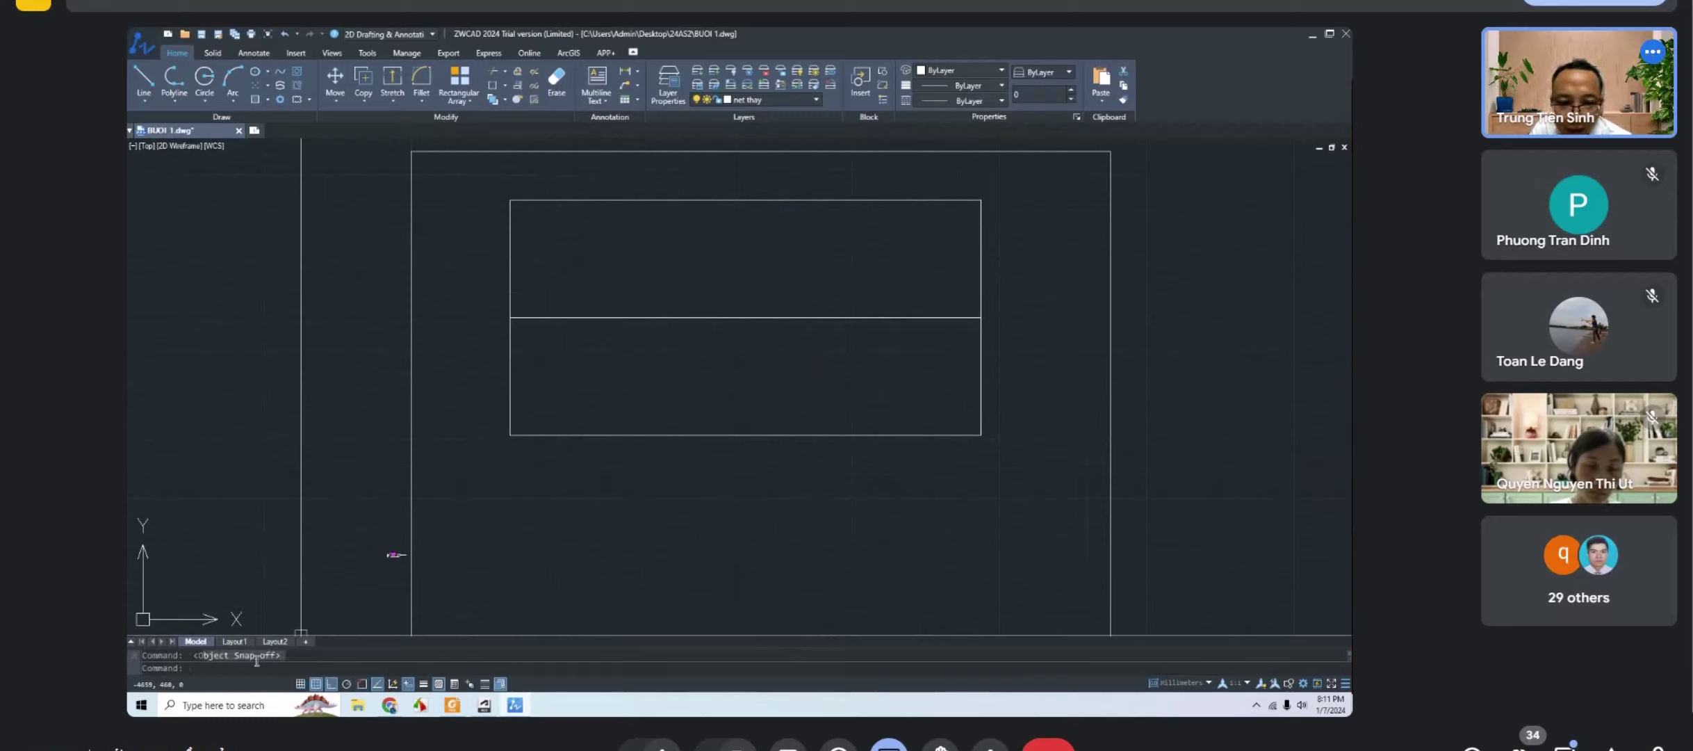
{"action": "key", "text": "Escape"}
{"action": "middle_click_drag", "start_coordinate": [662, 484], "coordinate": [662, 423]}
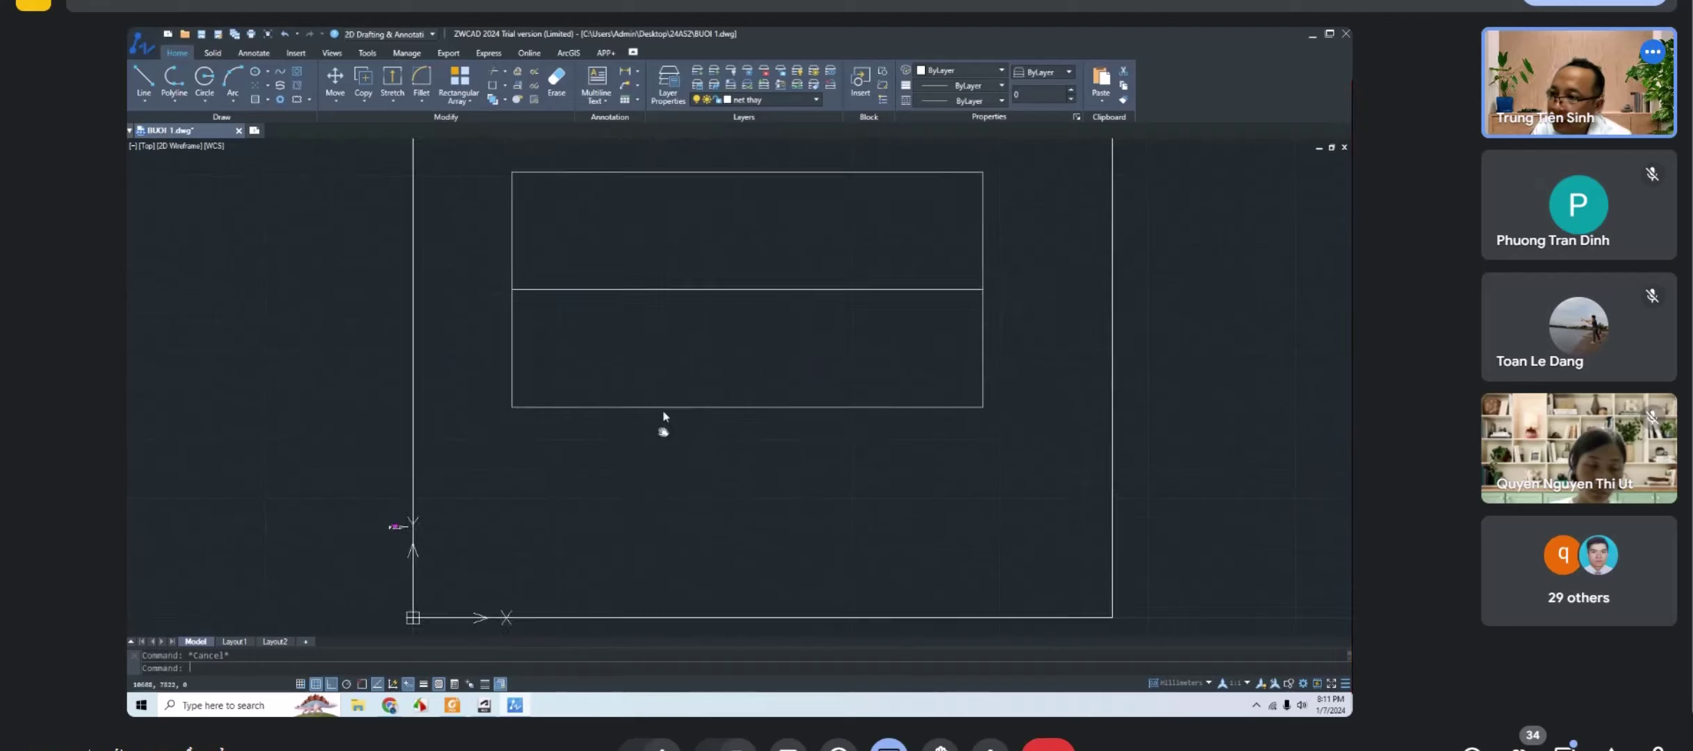
{"action": "left_click", "coordinate": [522, 314]}
{"action": "middle_click_drag", "start_coordinate": [533, 348], "coordinate": [495, 306]}
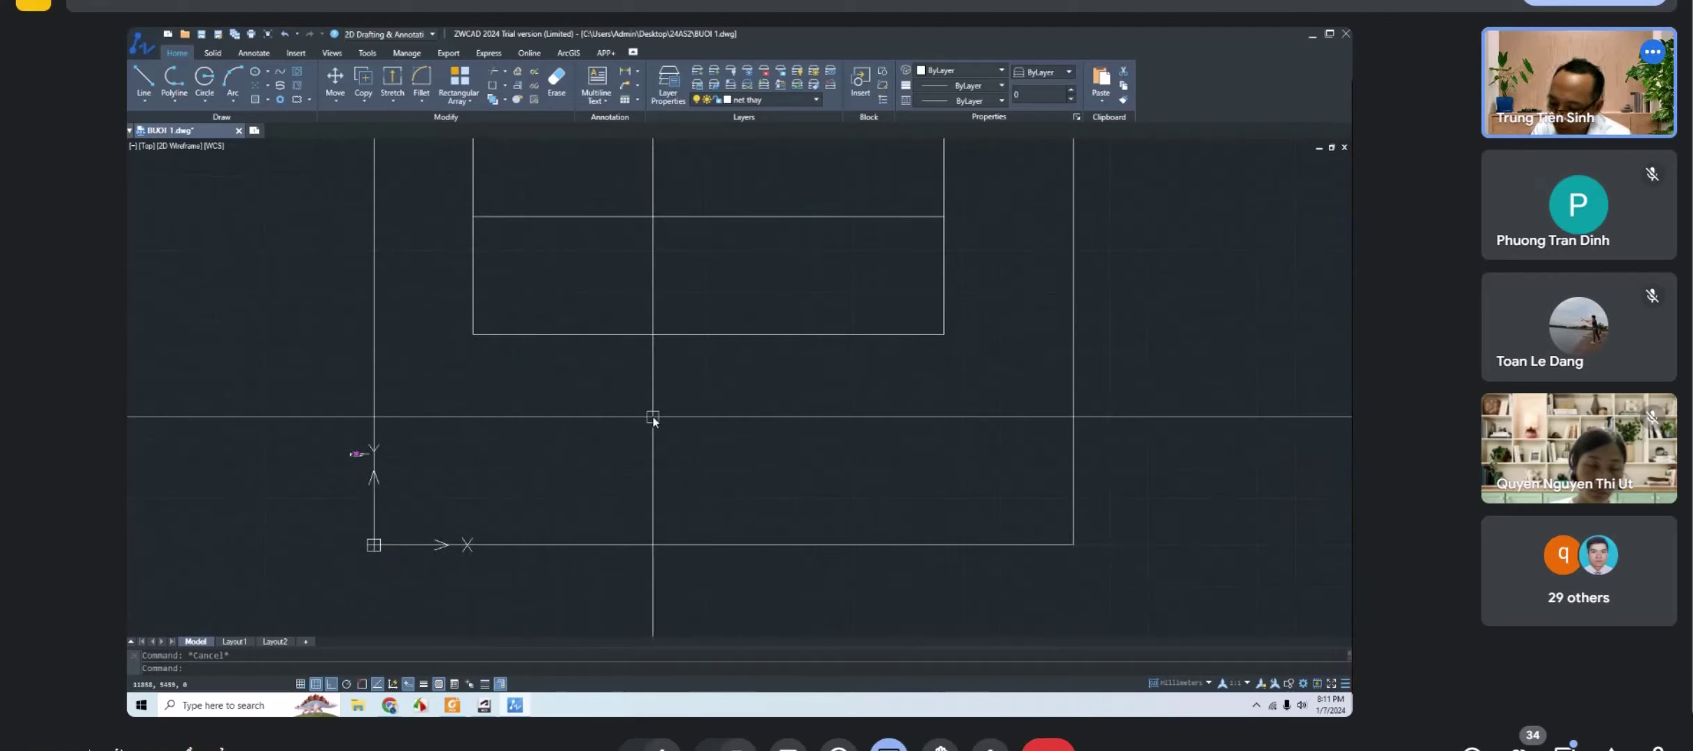
Draw lines 20000 across, 5000 down and 20000 back below the rectangles.
{"action": "type", "text": "l"}
{"action": "key", "text": "Return"}
{"action": "left_click", "coordinate": [469, 386]}
{"action": "type", "text": "20000"}
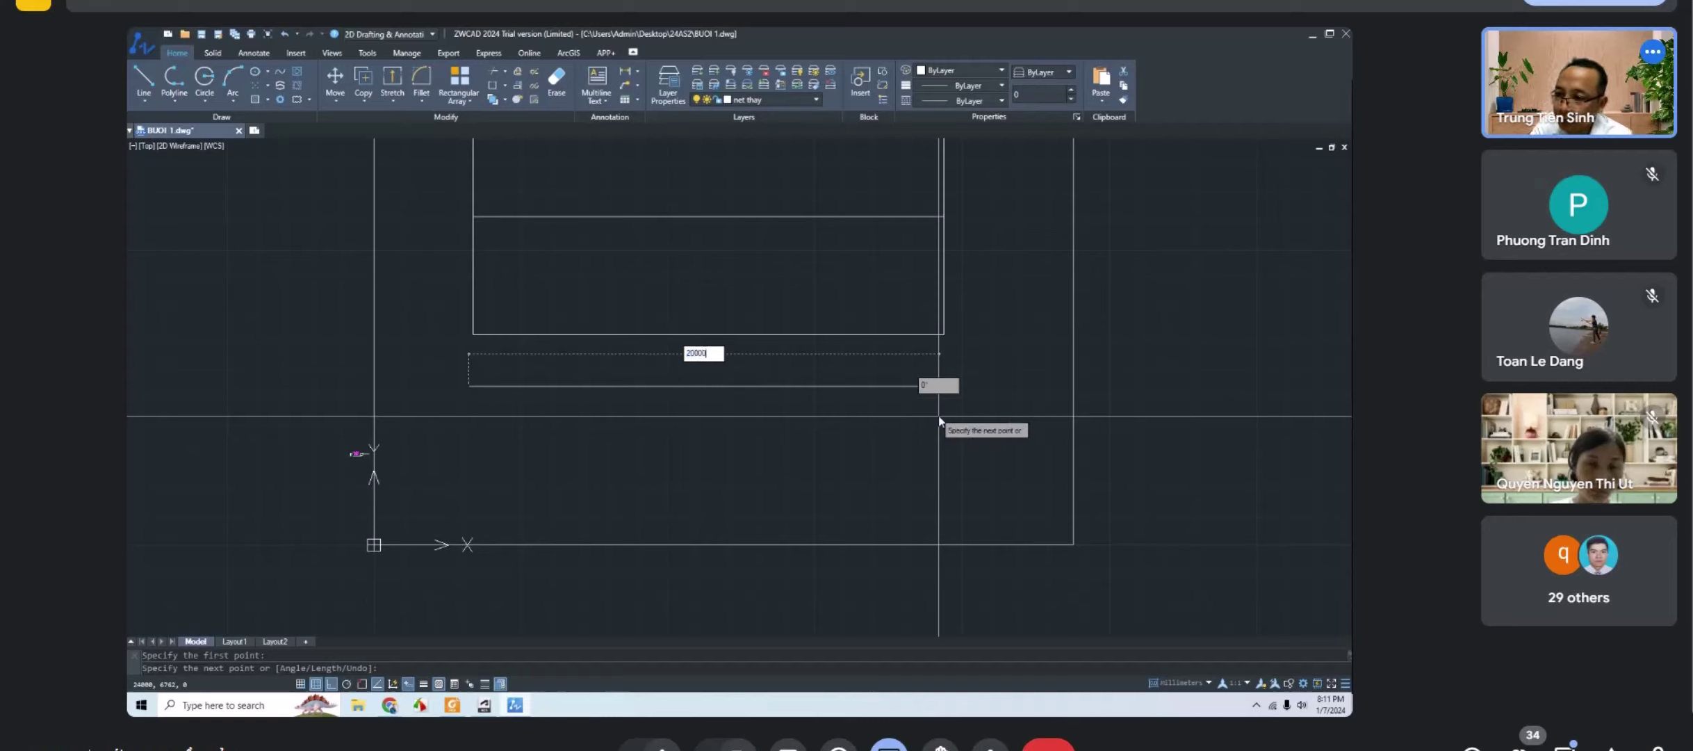
{"action": "key", "text": "Return"}
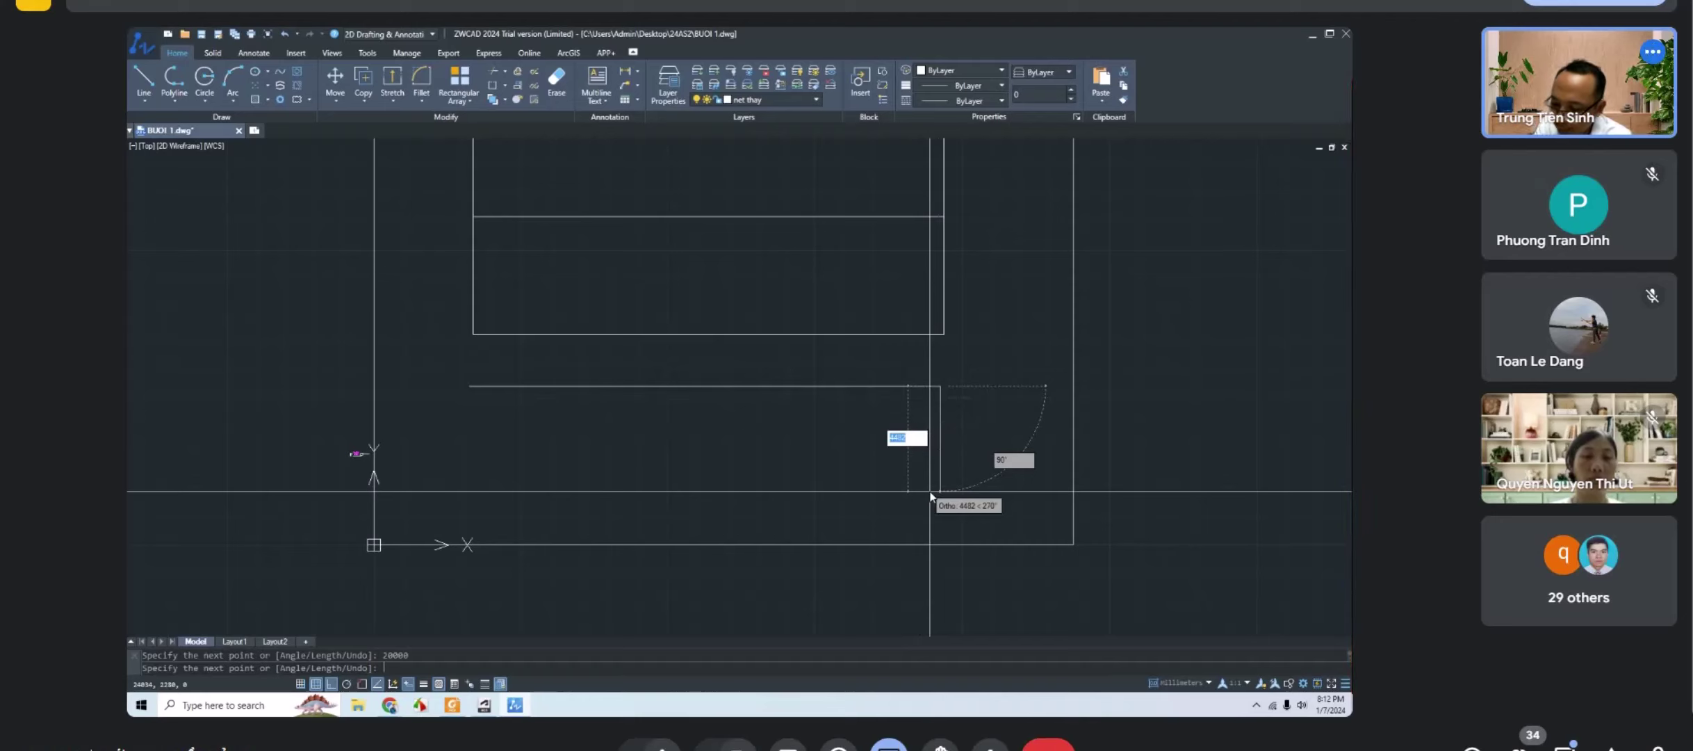
{"action": "type", "text": "000"}
{"action": "key", "text": "Return"}
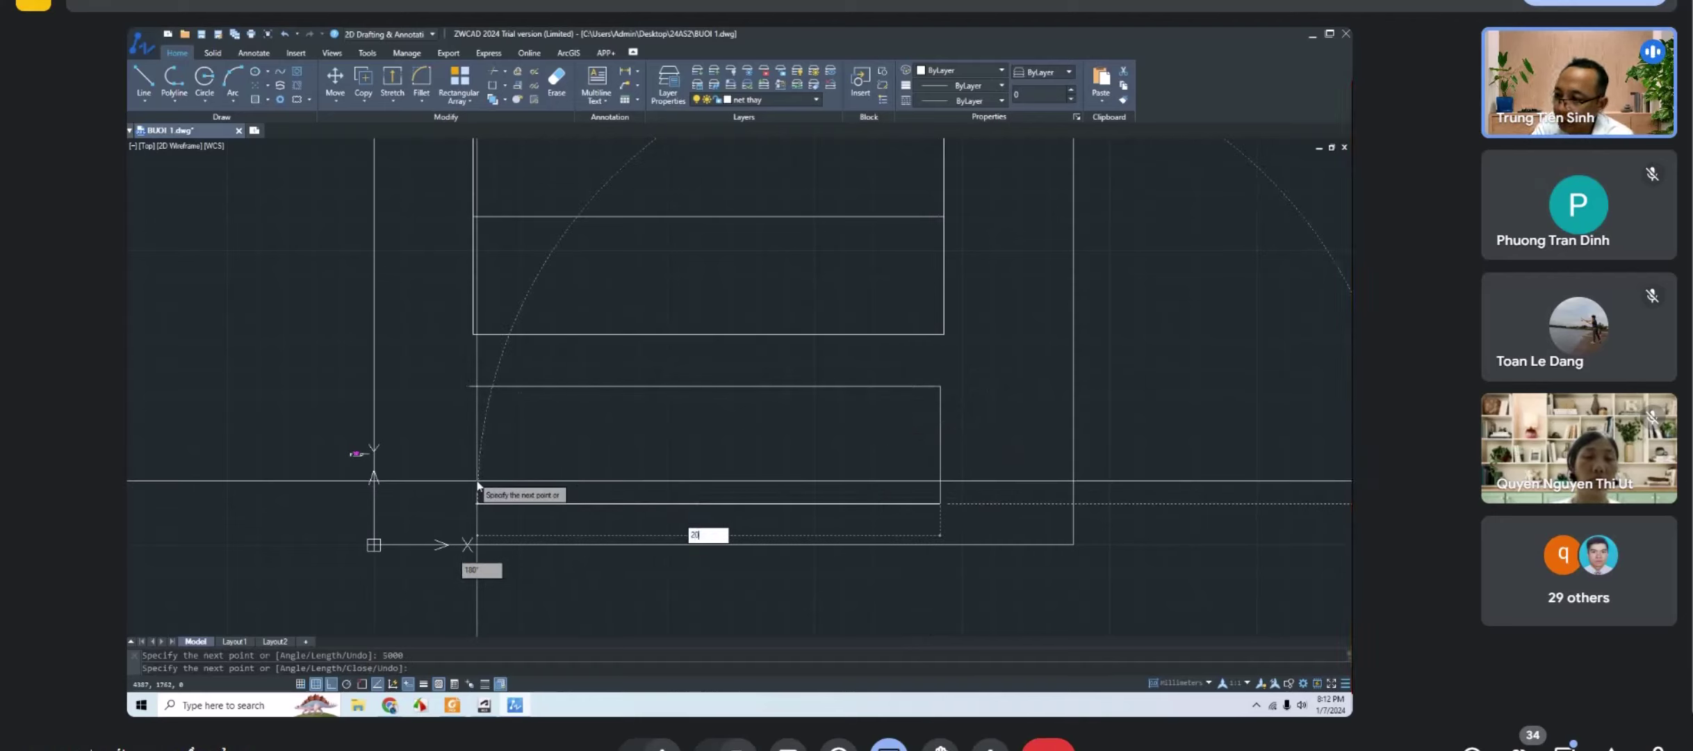
{"action": "type", "text": "000"}
{"action": "key", "text": "Return"}
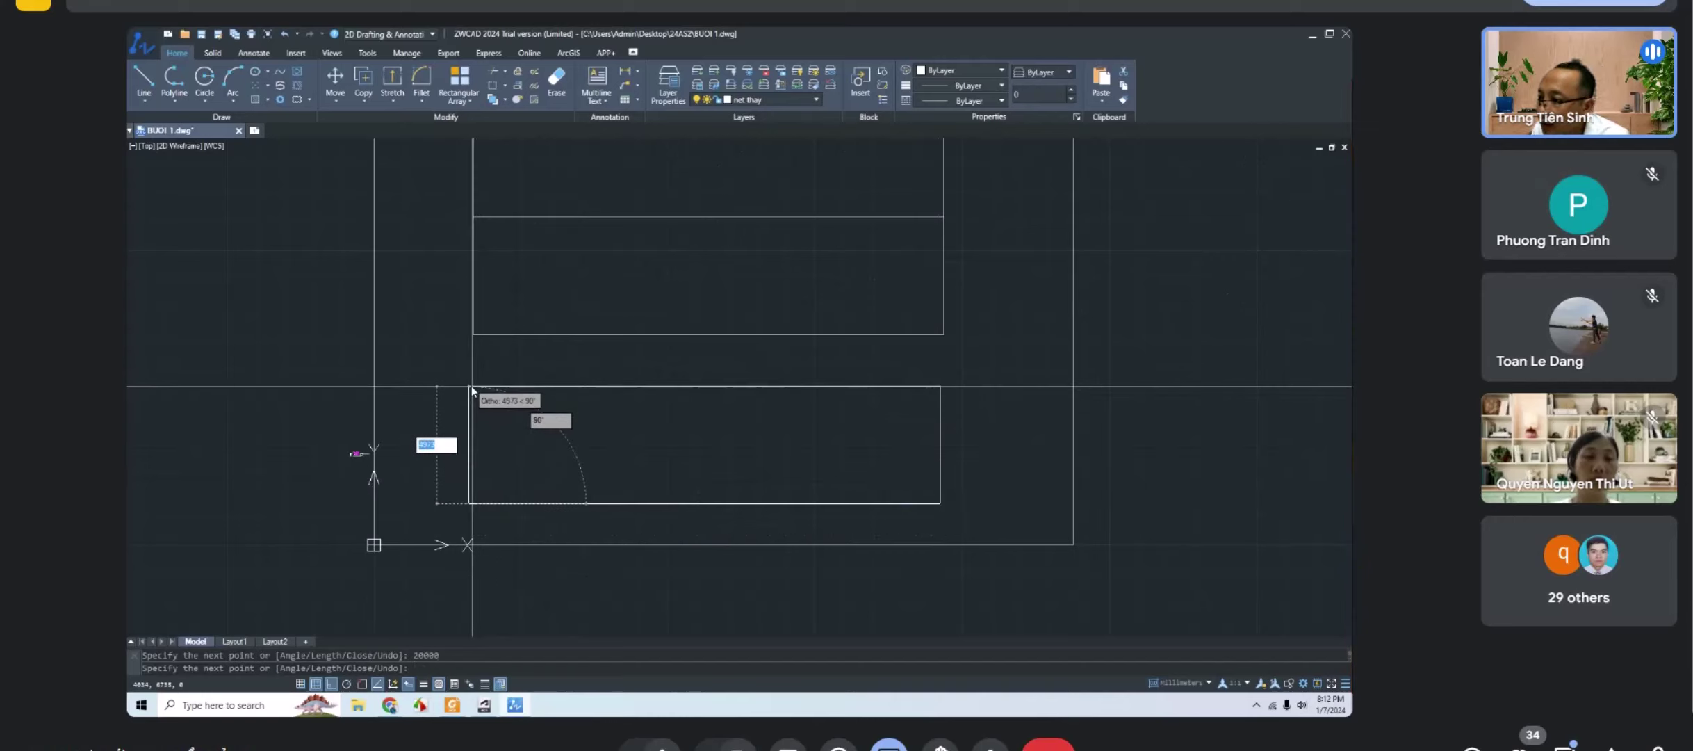
{"action": "scroll", "coordinate": [468, 399], "scroll_direction": "up", "scroll_amount": 3}
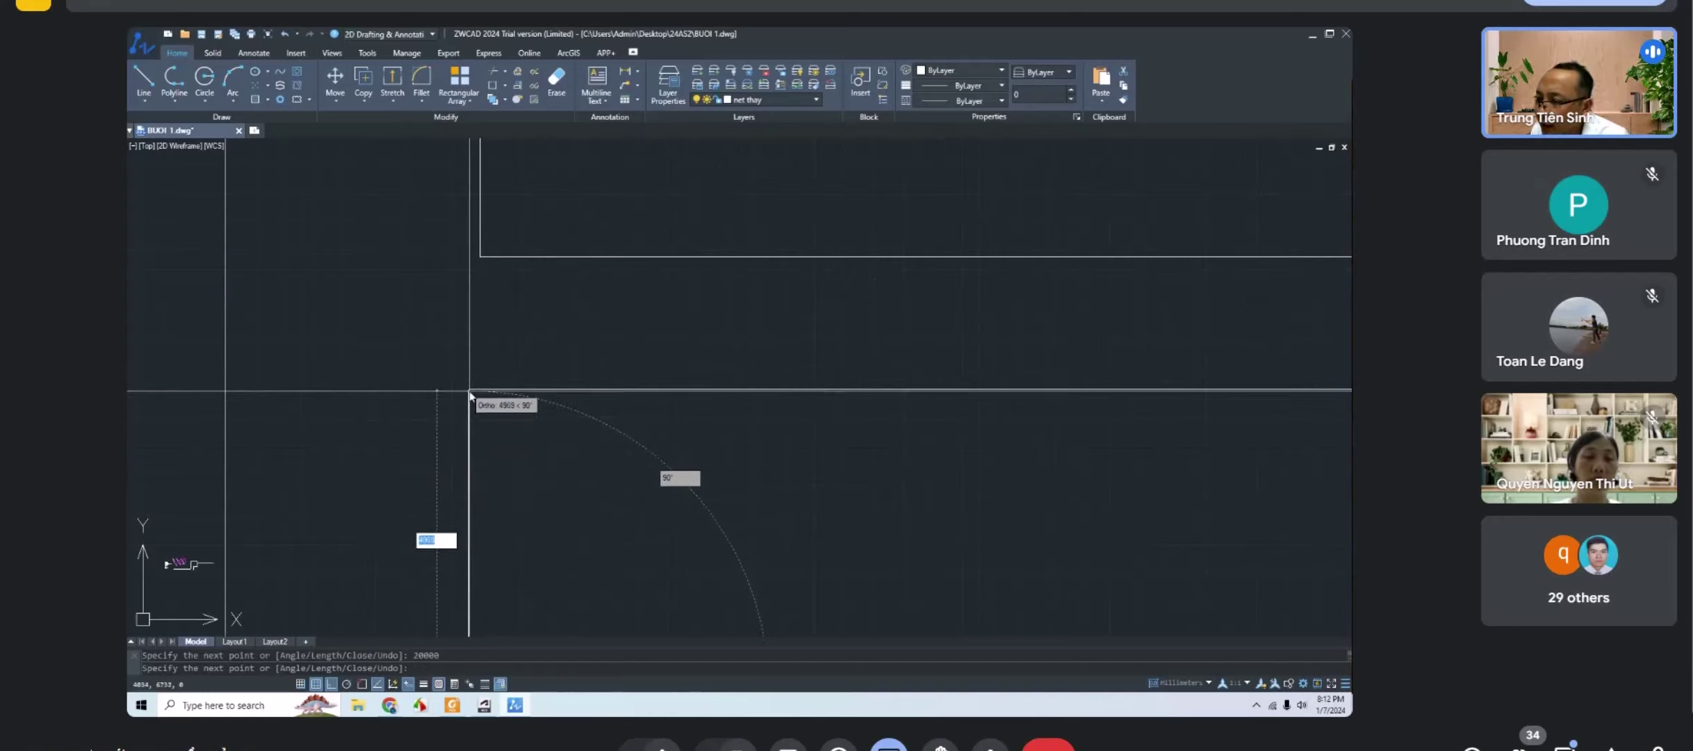
{"action": "scroll", "coordinate": [468, 396], "scroll_direction": "up", "scroll_amount": 2}
{"action": "scroll", "coordinate": [468, 396], "scroll_direction": "up", "scroll_amount": 2}
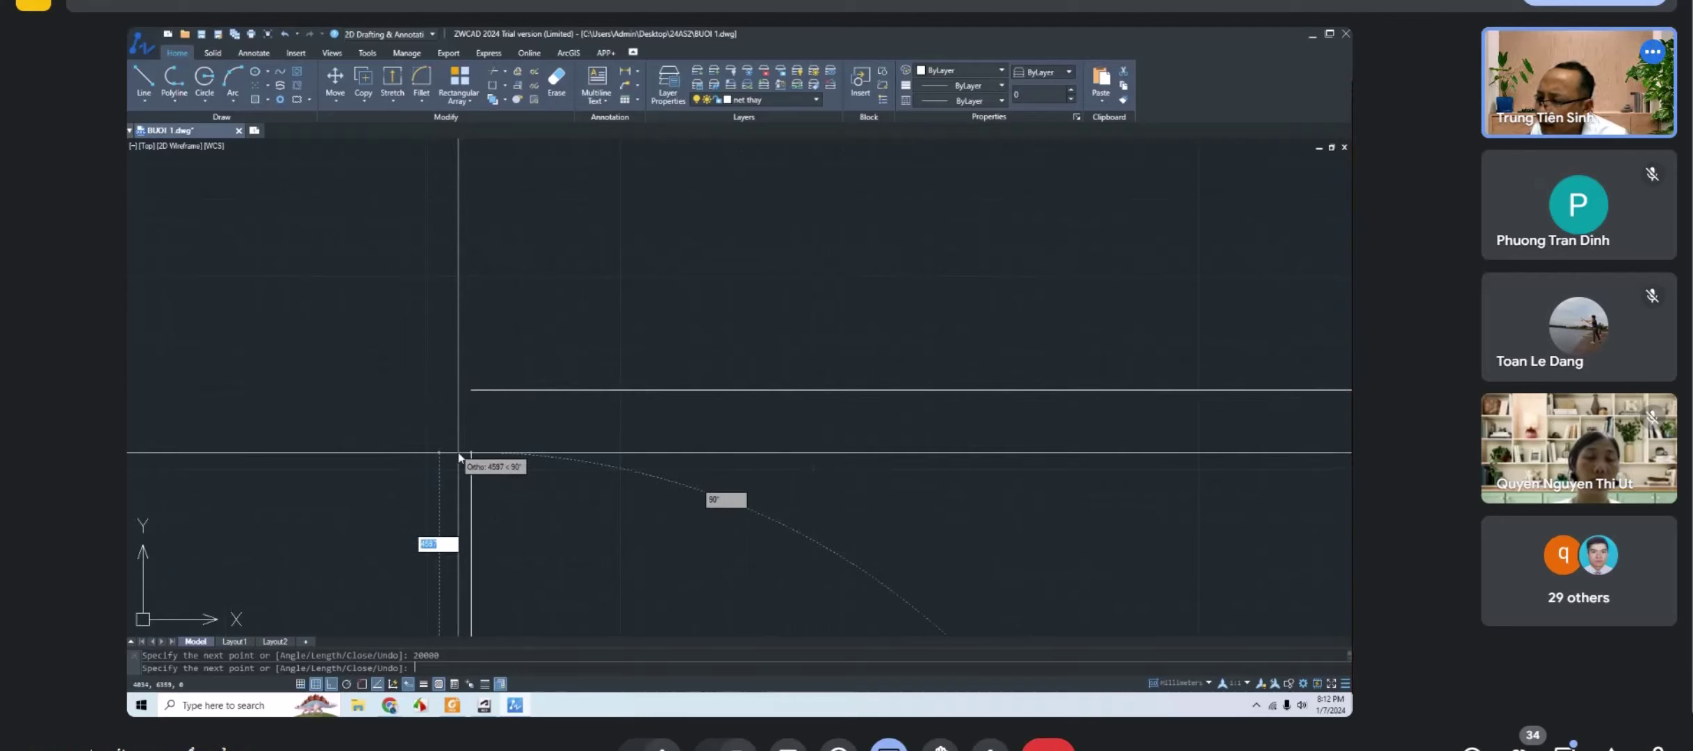
{"action": "left_click", "coordinate": [472, 395]}
{"action": "key", "text": "Escape"}
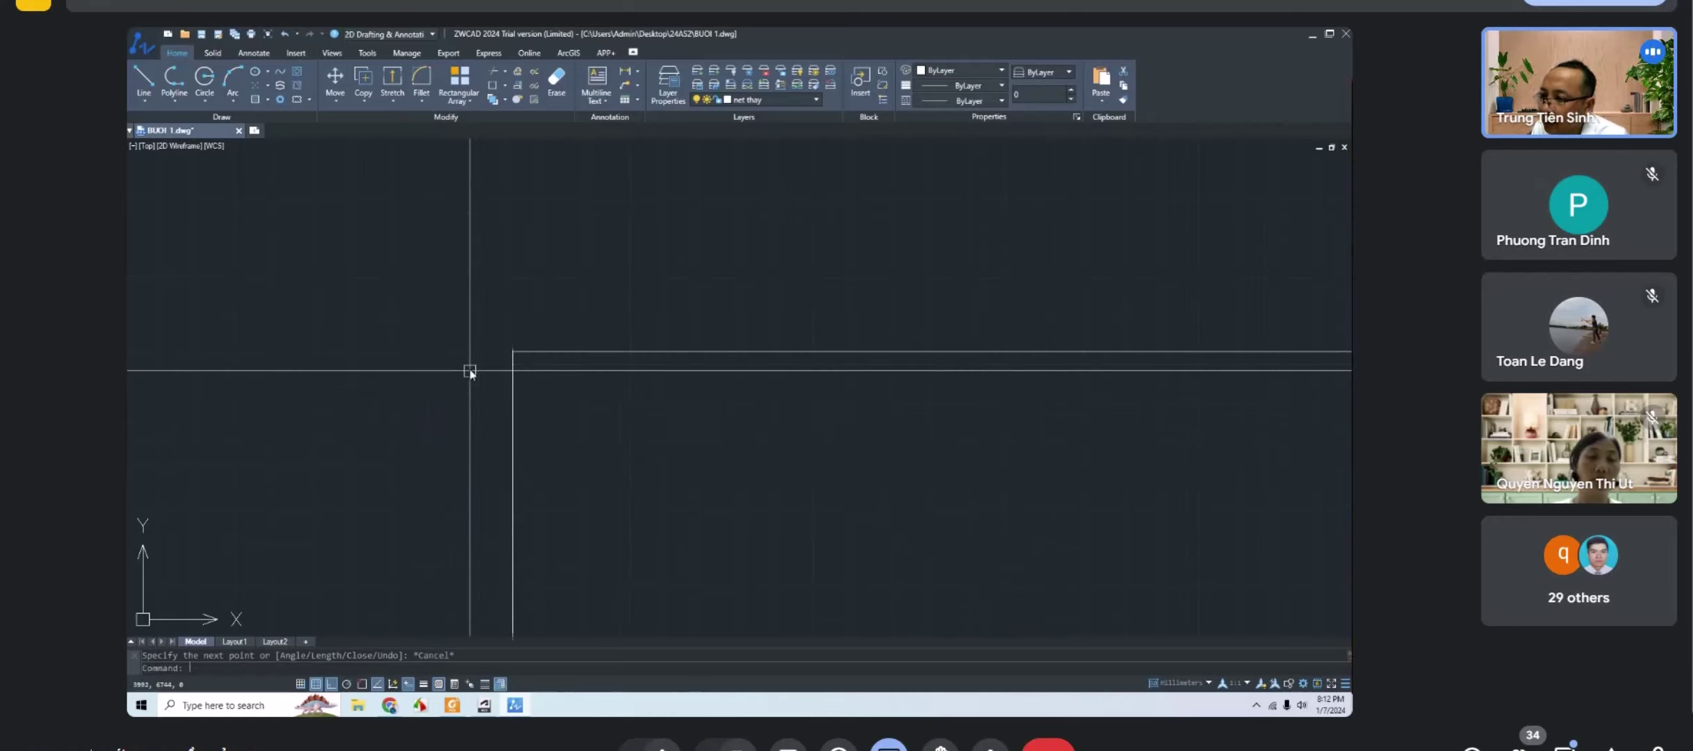
Zoom in on the rectangle corner and pick the vertical line there.
{"action": "middle_click_drag", "start_coordinate": [472, 395], "coordinate": [649, 276]}
{"action": "middle_click_drag", "start_coordinate": [908, 313], "coordinate": [662, 443]}
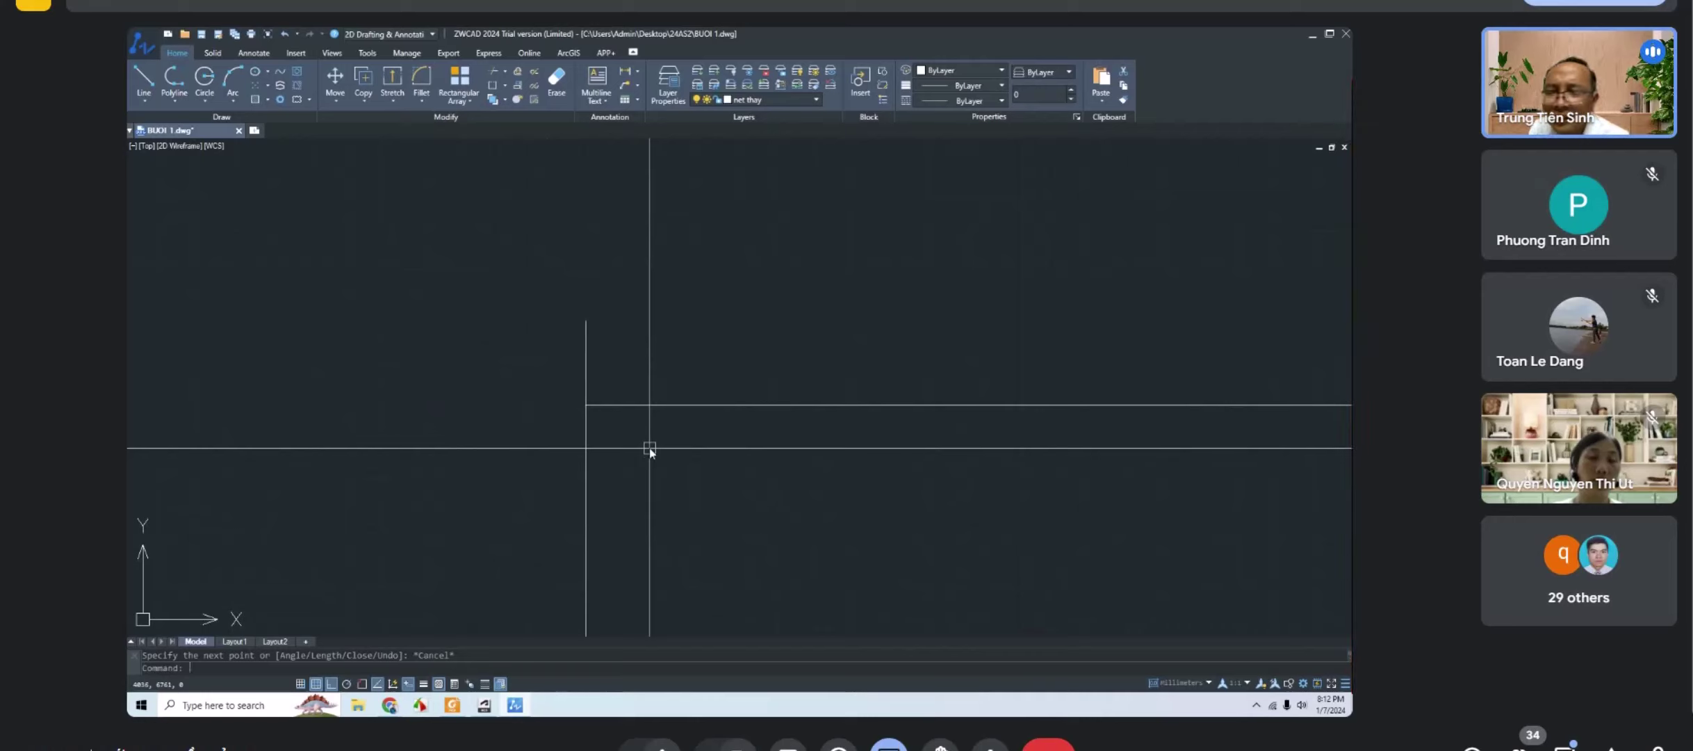
{"action": "scroll", "coordinate": [650, 451], "scroll_direction": "down", "scroll_amount": 2}
{"action": "scroll", "coordinate": [643, 460], "scroll_direction": "up", "scroll_amount": 3}
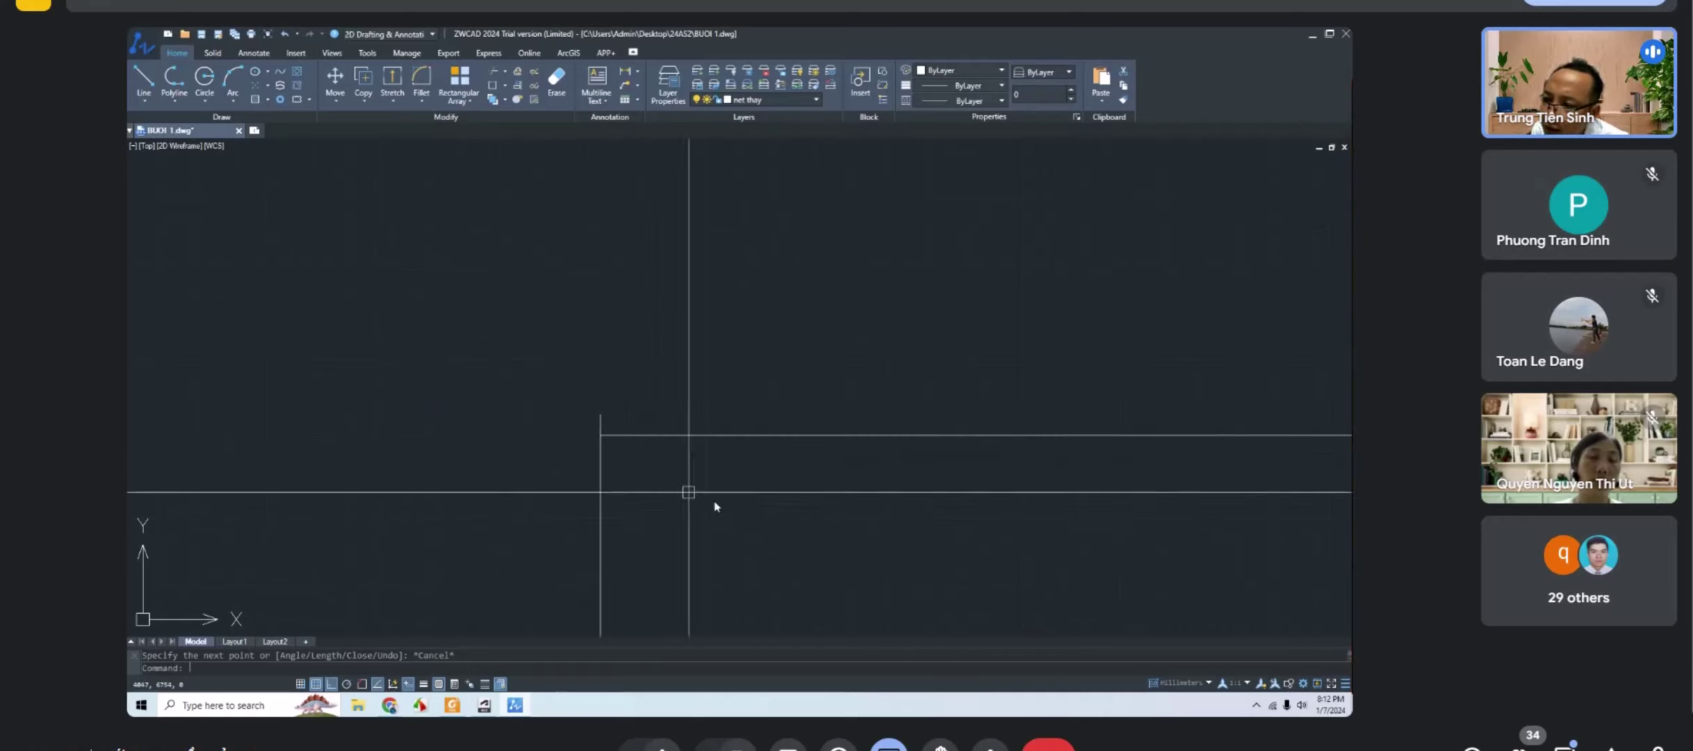
{"action": "middle_click_drag", "start_coordinate": [716, 507], "coordinate": [685, 434]}
{"action": "left_click", "coordinate": [612, 480]}
{"action": "left_click", "coordinate": [529, 431]}
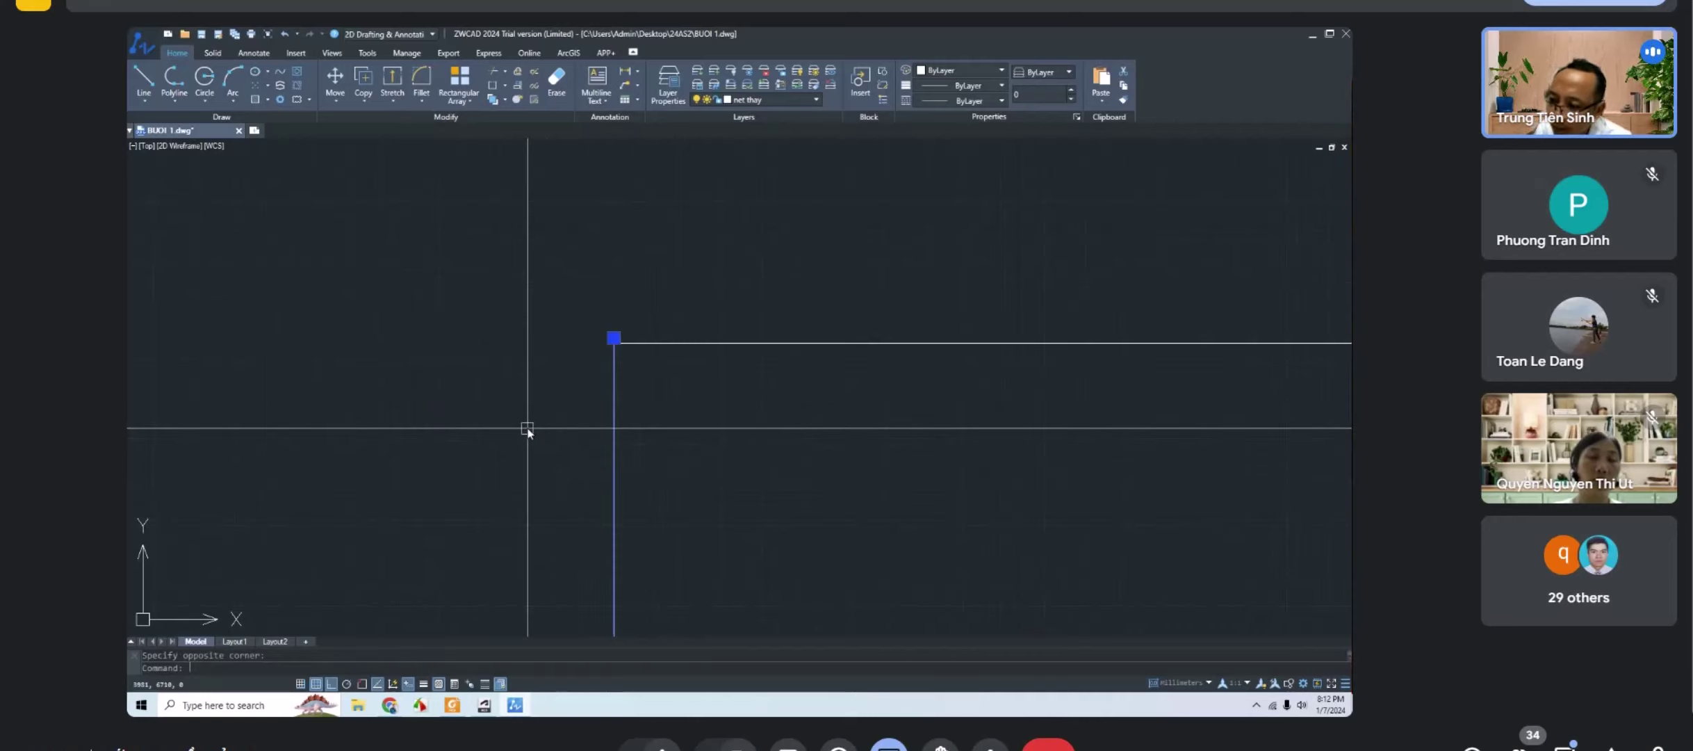
{"action": "right_click", "coordinate": [528, 431]}
{"action": "left_click", "coordinate": [556, 479]}
Crossing-select the stray vertical line and delete it.
{"action": "mouse_move", "coordinate": [648, 449]}
{"action": "middle_mouse_down"}
{"action": "mouse_move", "coordinate": [625, 411]}
{"action": "mouse_move", "coordinate": [665, 450]}
{"action": "middle_mouse_up"}
{"action": "left_click", "coordinate": [738, 495]}
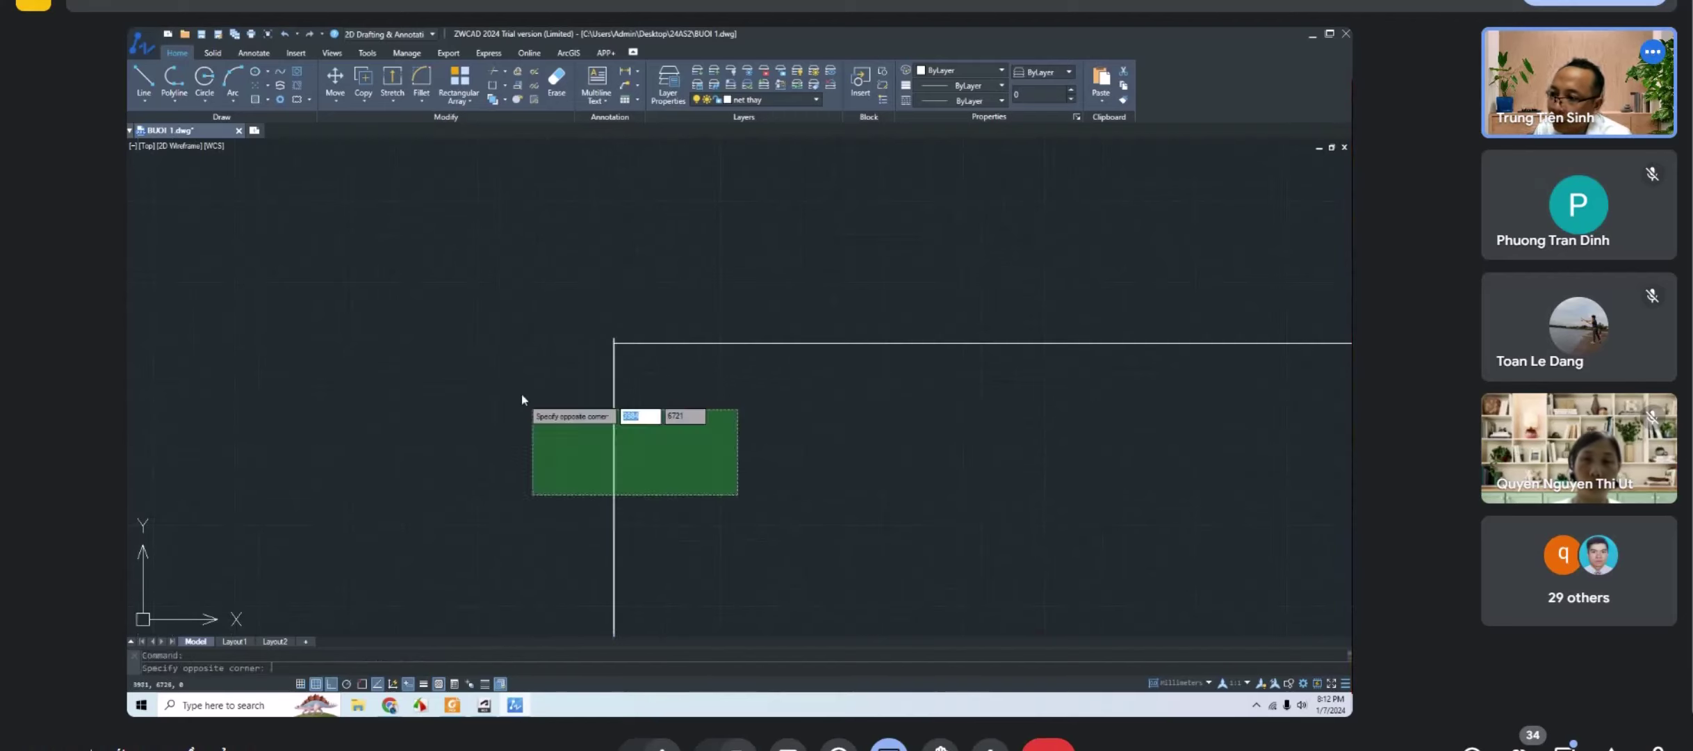
{"action": "left_click", "coordinate": [518, 388]}
{"action": "key", "text": "Delete"}
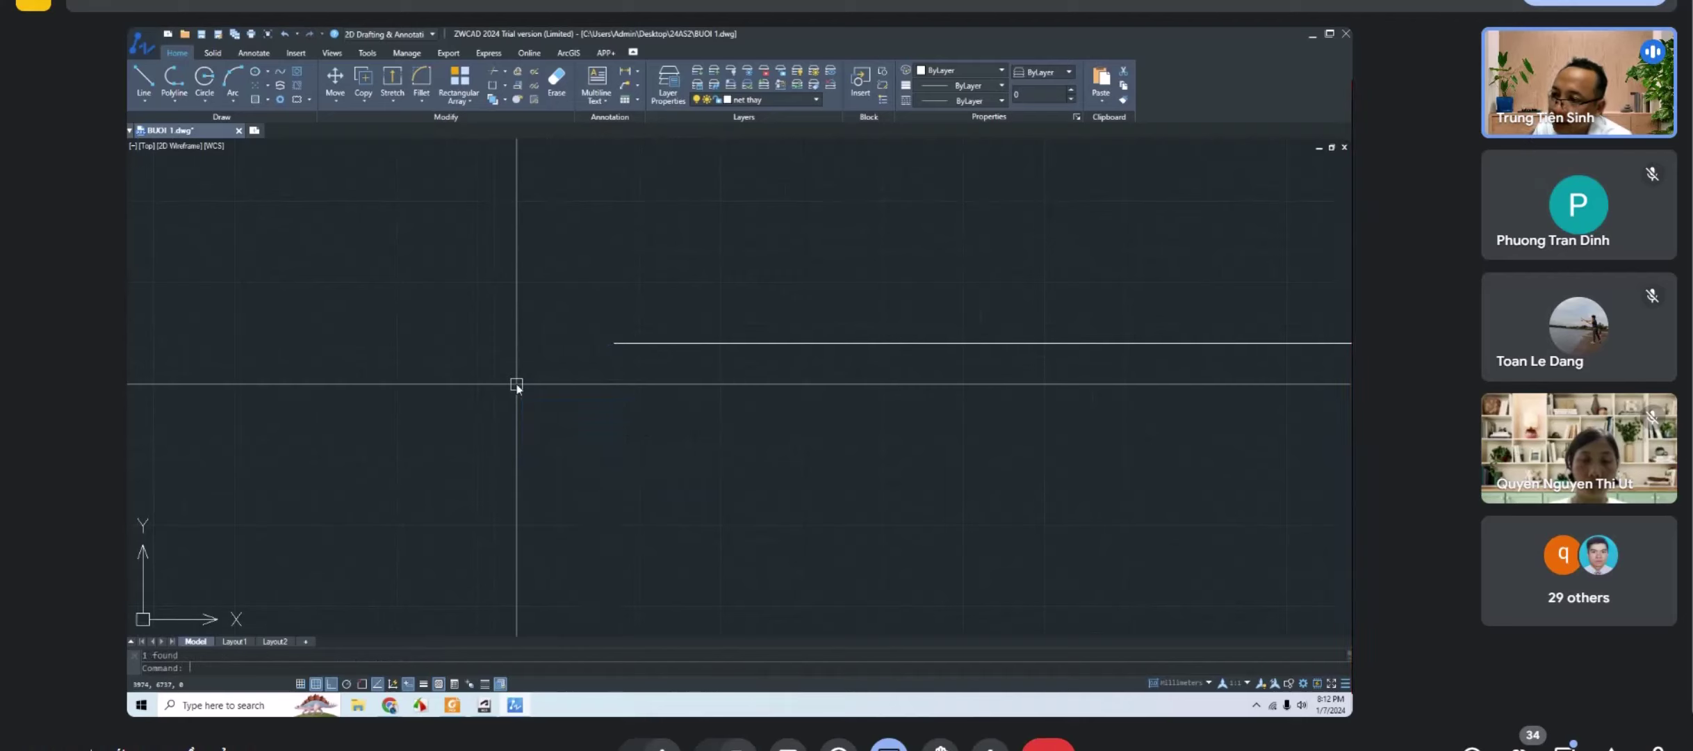
Turn object snap back on and draw a vertical line from the corner to the bottom corner.
{"action": "middle_click_drag", "start_coordinate": [688, 465], "coordinate": [590, 315]}
{"action": "scroll", "coordinate": [590, 315], "scroll_direction": "down", "scroll_amount": 3}
{"action": "key", "text": "F3"}
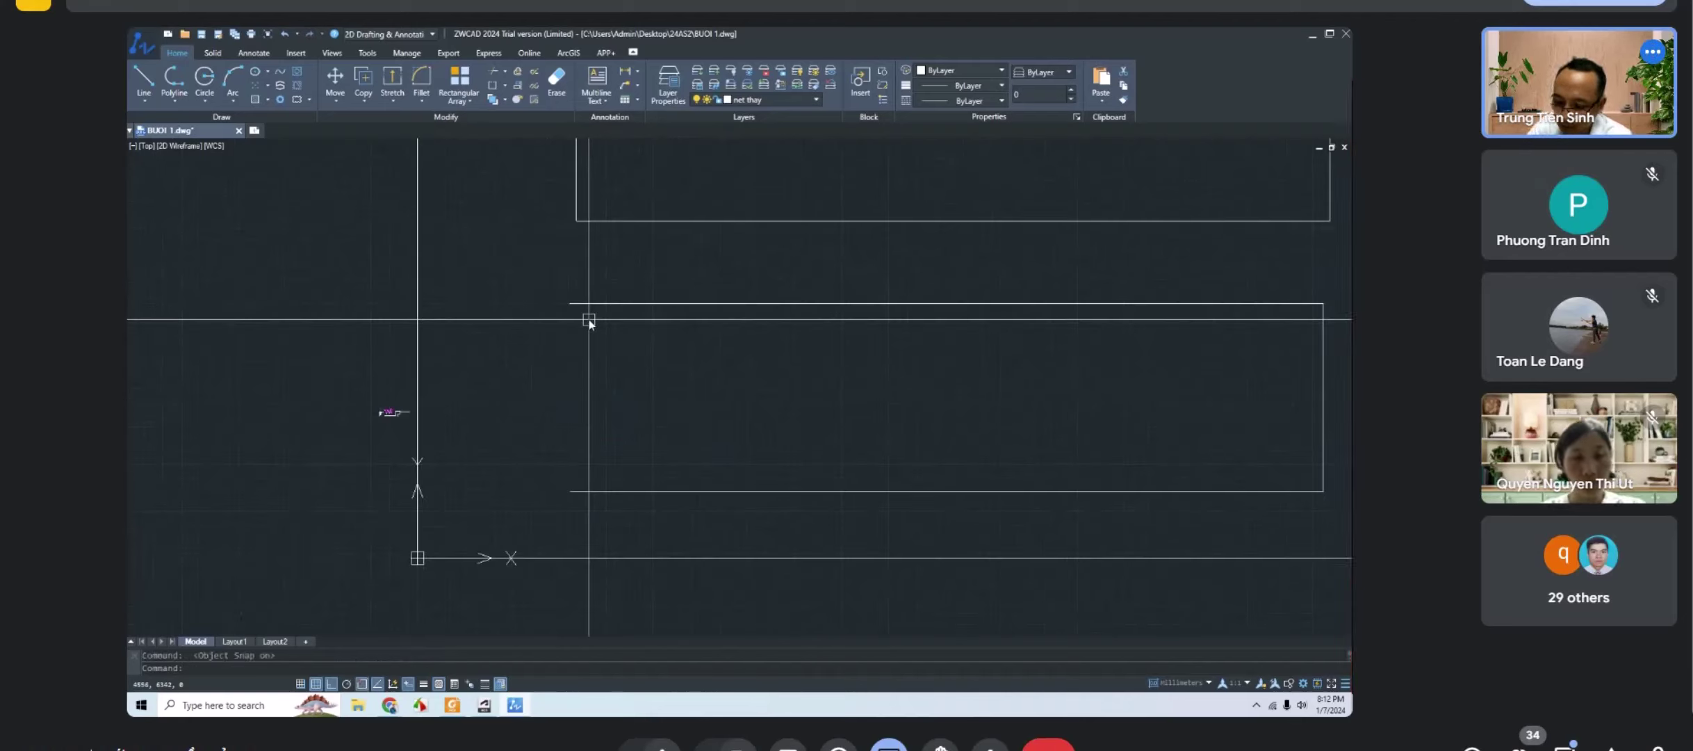
{"action": "type", "text": "l"}
{"action": "key", "text": "Return"}
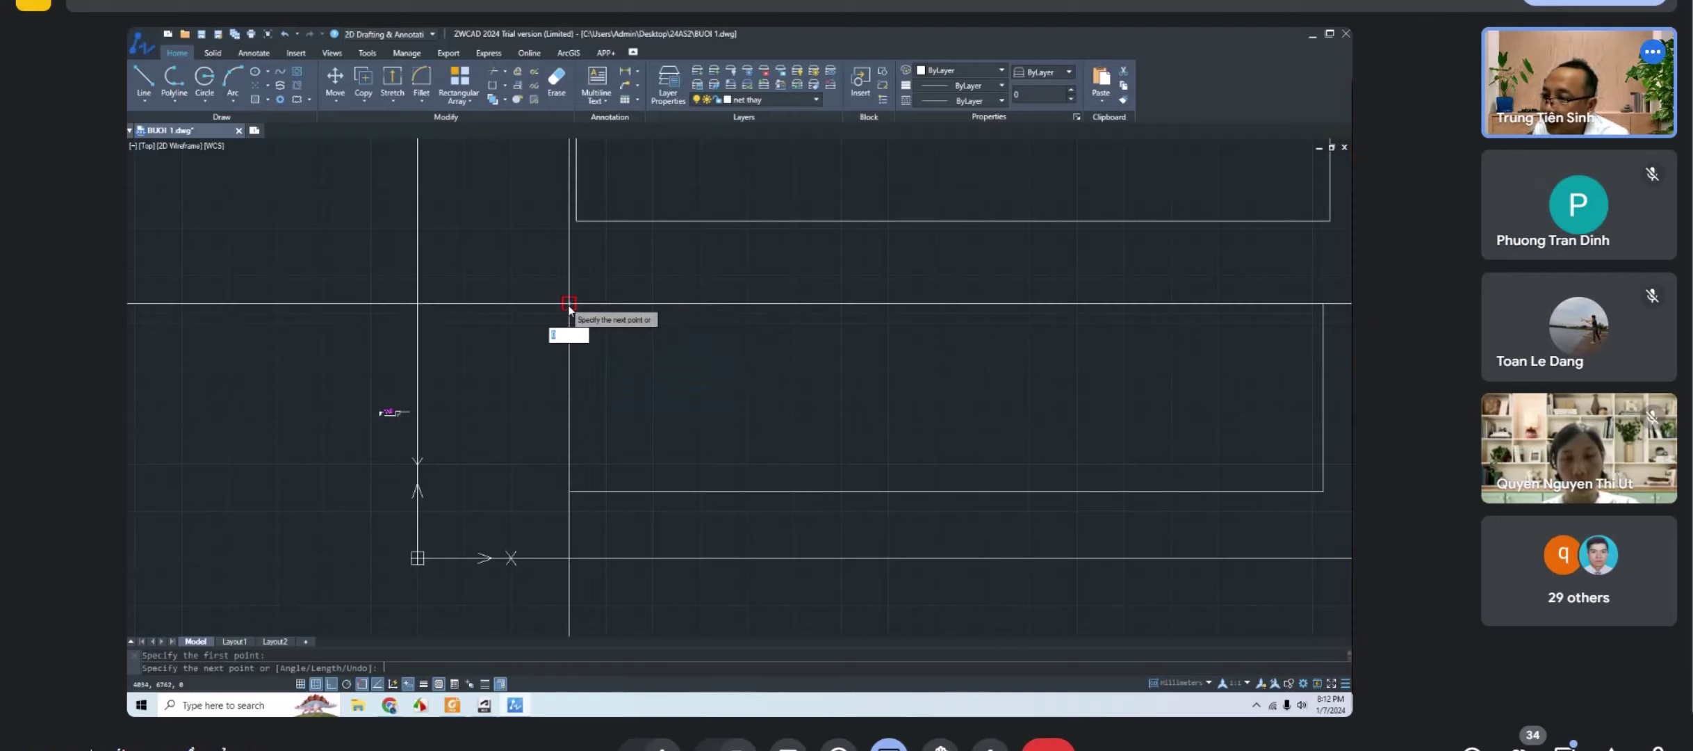
{"action": "left_click", "coordinate": [568, 304]}
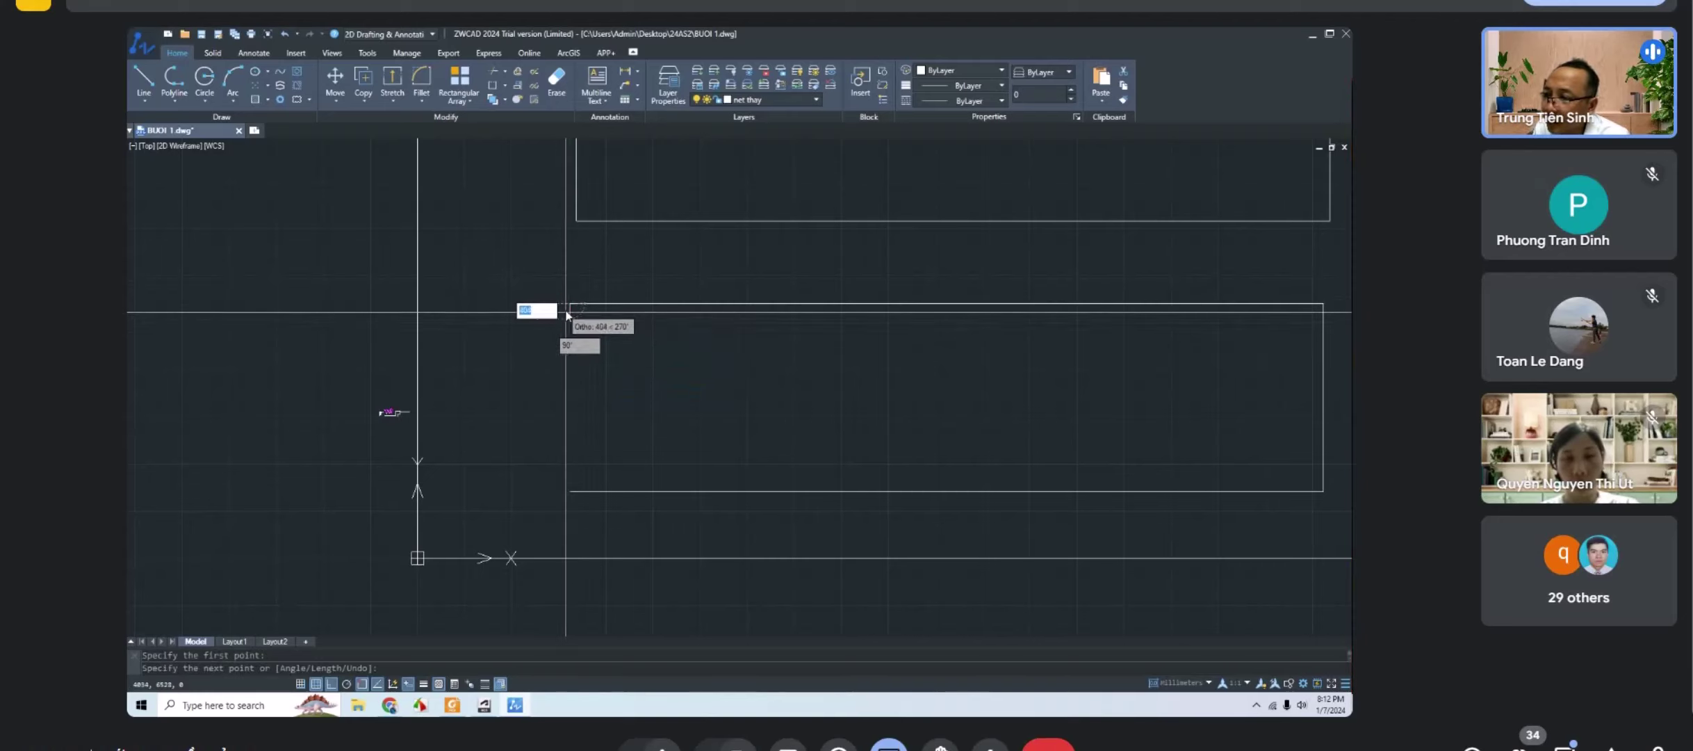
{"action": "left_click", "coordinate": [568, 491]}
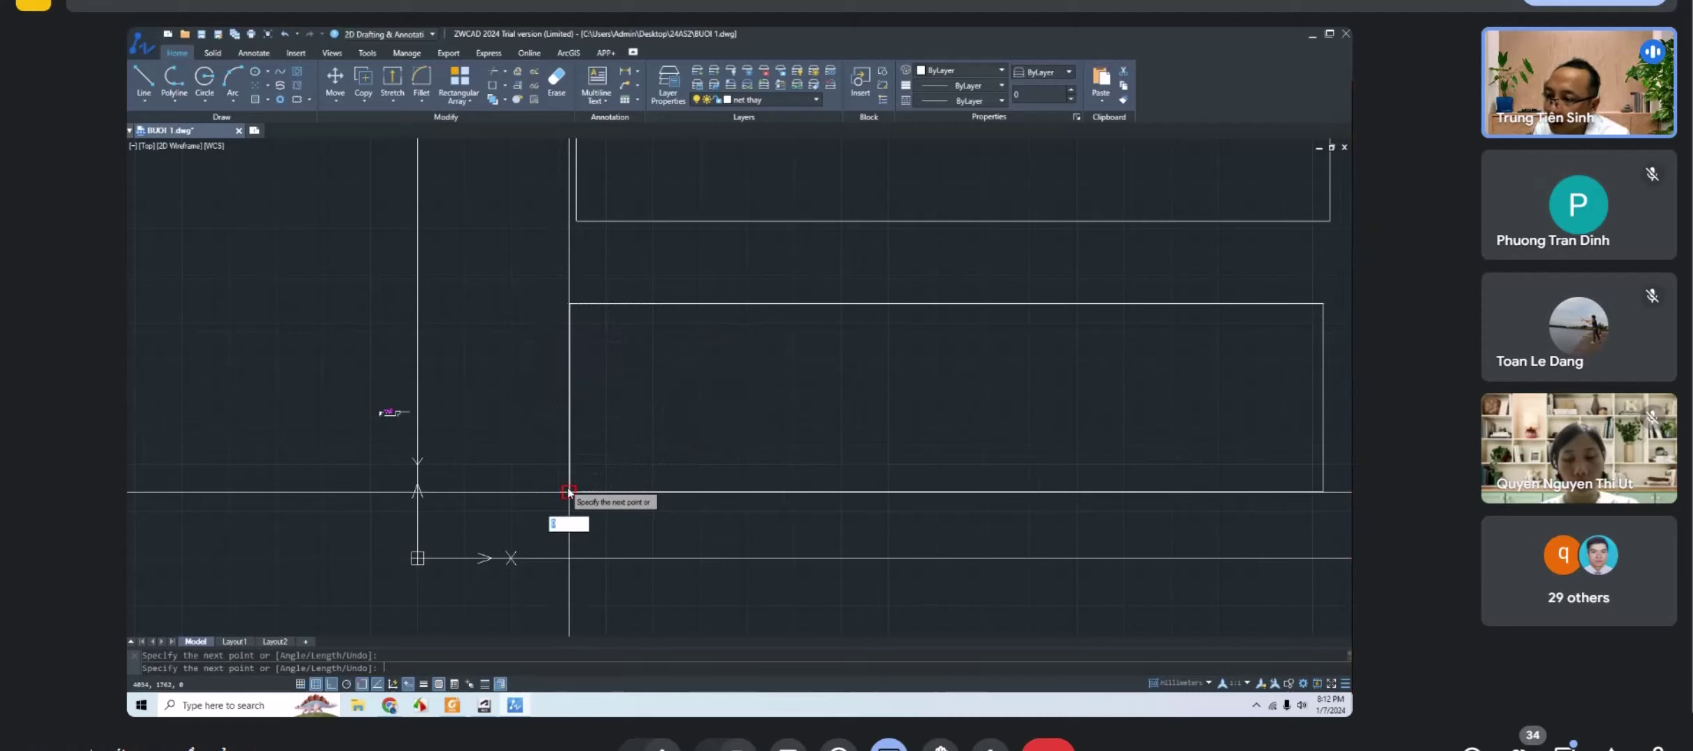
{"action": "key", "text": "Return"}
Window-select both rectangles to check them, then clear the selection.
{"action": "scroll", "coordinate": [616, 493], "scroll_direction": "down", "scroll_amount": 3}
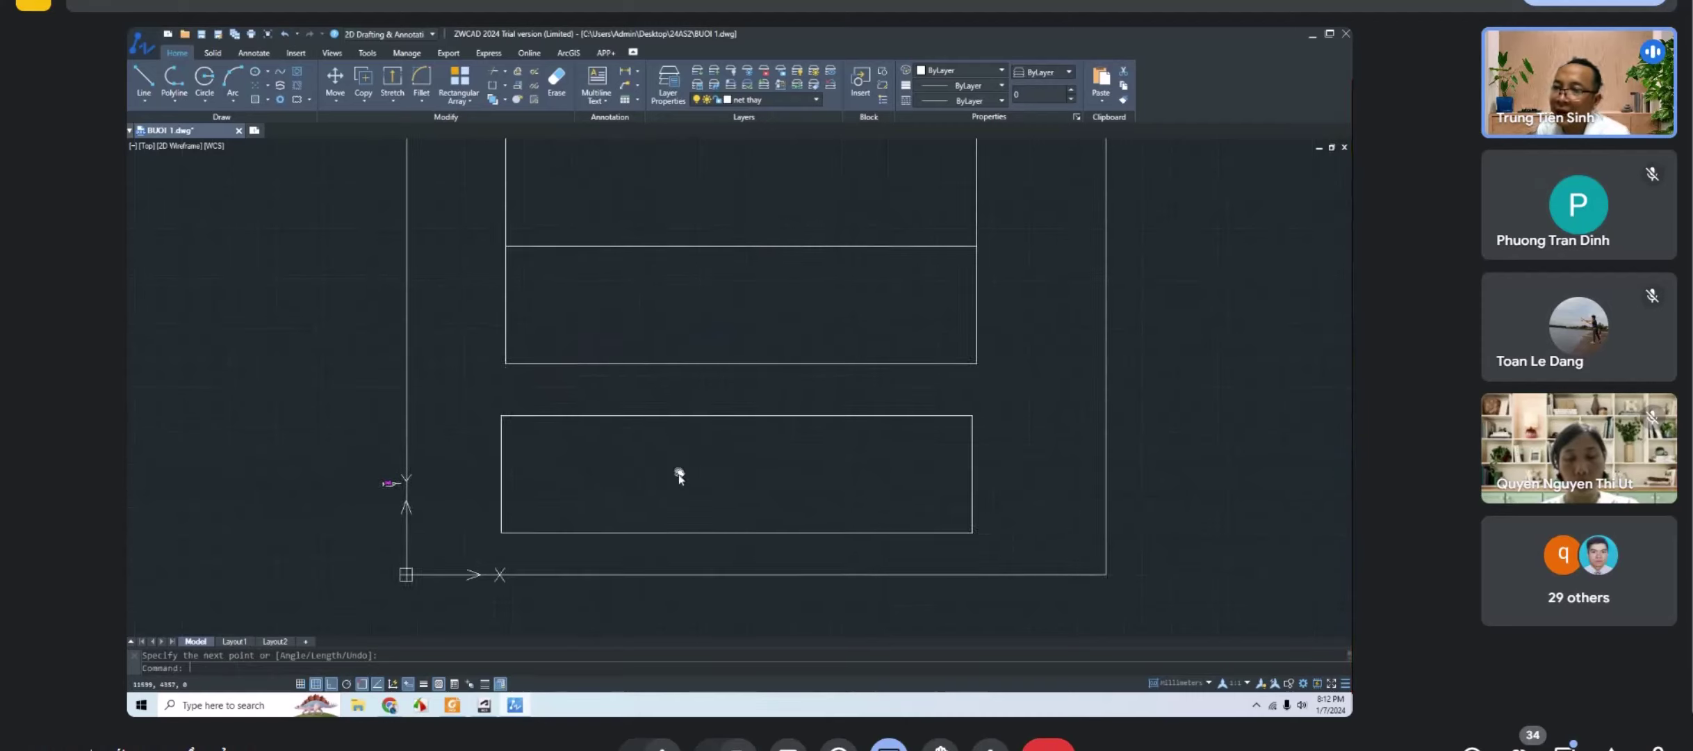
{"action": "middle_click_drag", "start_coordinate": [678, 474], "coordinate": [661, 498]}
{"action": "left_click", "coordinate": [998, 563]}
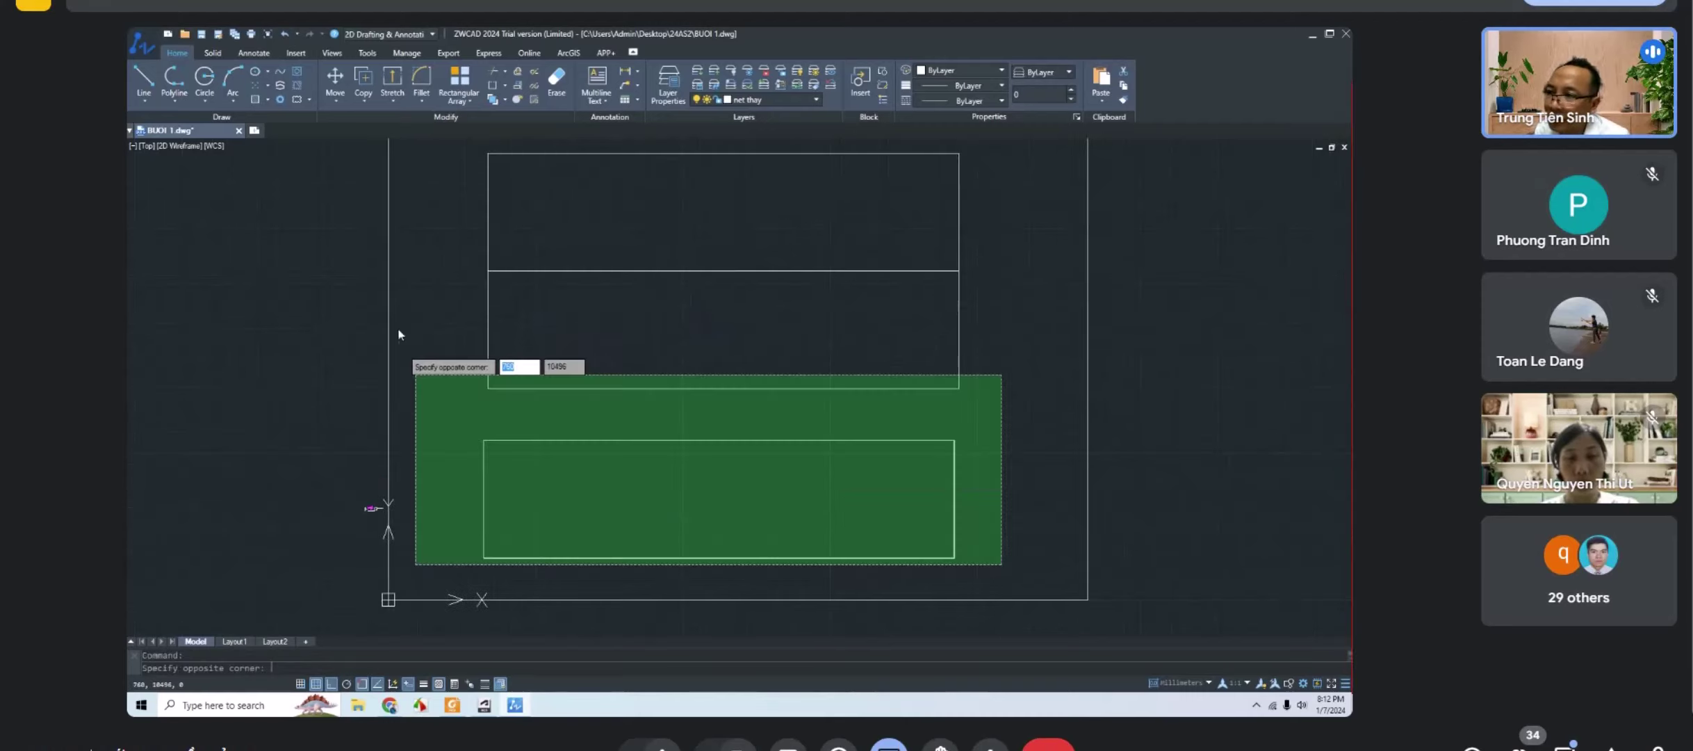
{"action": "left_click", "coordinate": [449, 155]}
{"action": "key", "text": "Escape"}
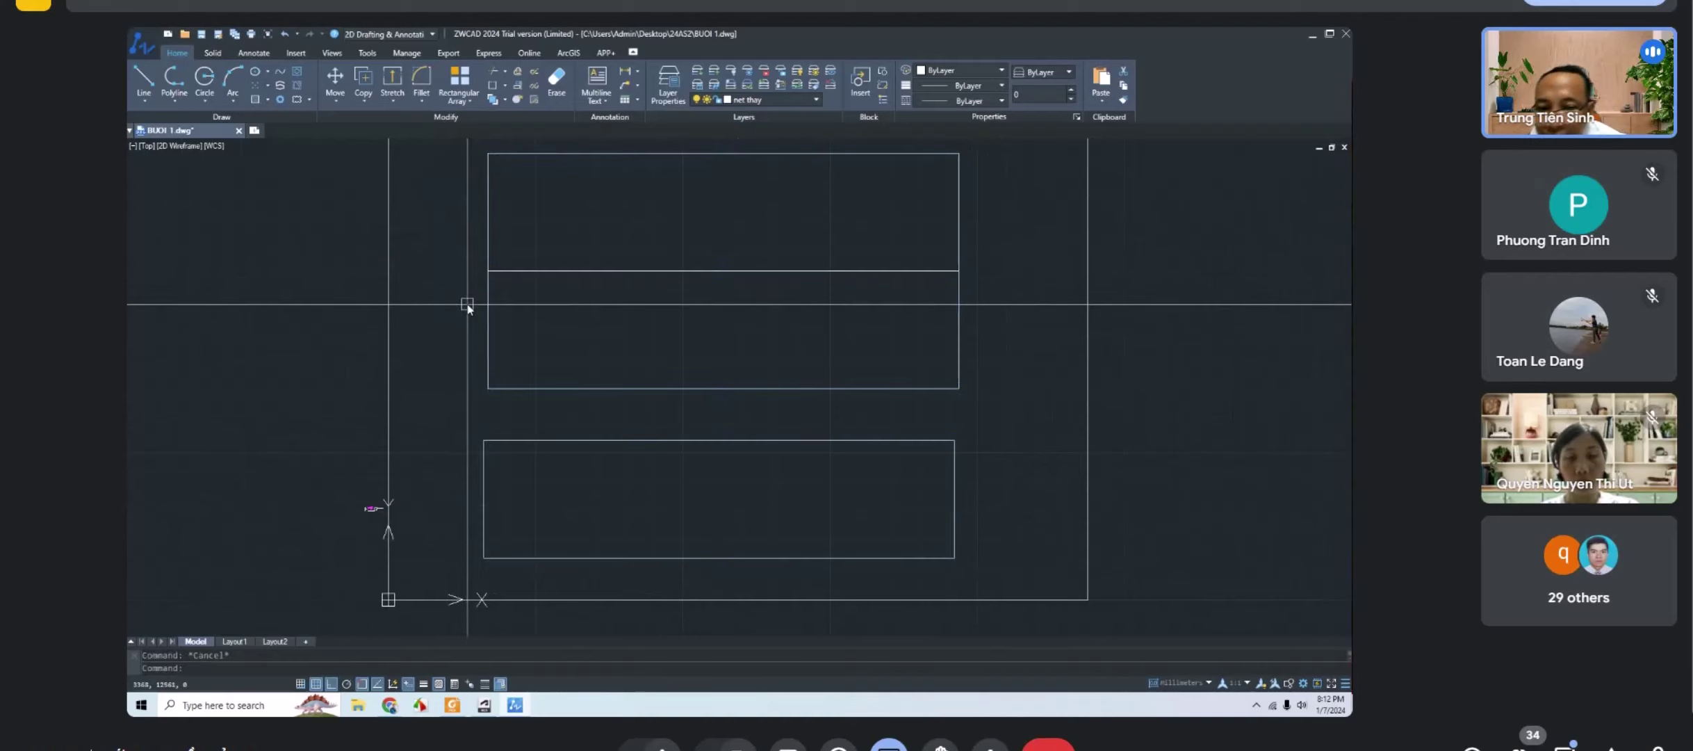
Move to the lesson notes and retype the BUỔI 1 heading as 'BUỔI 1 CÀI ĐẶT TRƯỚC KHI SỬ DỤNG'.
{"action": "middle_click_drag", "start_coordinate": [457, 514], "coordinate": [629, 471]}
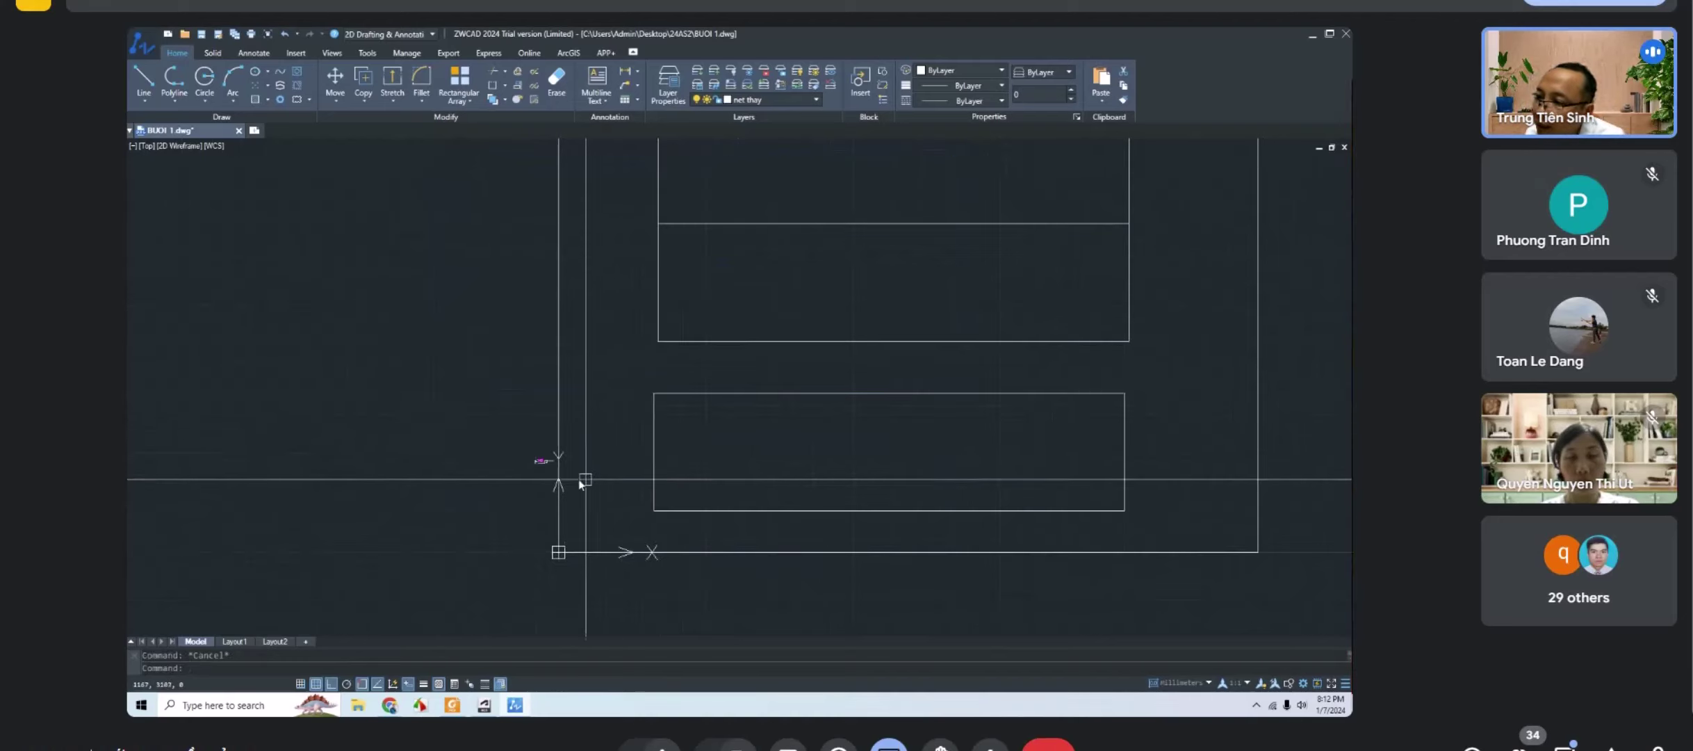
{"action": "scroll", "coordinate": [583, 488], "scroll_direction": "up", "scroll_amount": 2}
{"action": "middle_click_drag", "start_coordinate": [725, 445], "coordinate": [534, 495]}
{"action": "scroll", "coordinate": [688, 413], "scroll_direction": "down", "scroll_amount": 2}
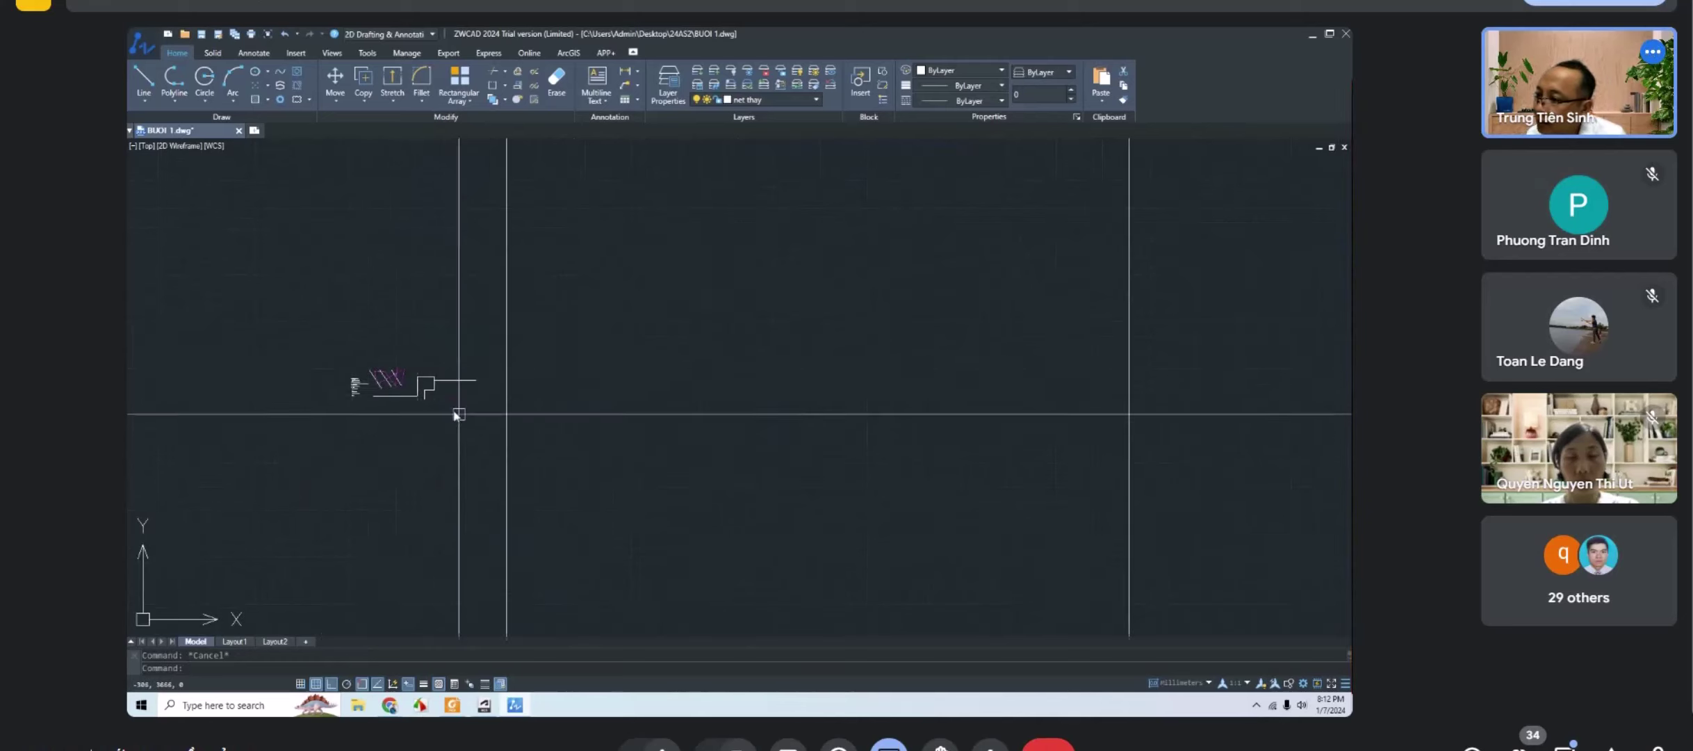
{"action": "scroll", "coordinate": [454, 407], "scroll_direction": "down", "scroll_amount": 2}
{"action": "scroll", "coordinate": [378, 378], "scroll_direction": "down", "scroll_amount": 2}
{"action": "scroll", "coordinate": [362, 367], "scroll_direction": "down", "scroll_amount": 2}
{"action": "scroll", "coordinate": [528, 443], "scroll_direction": "up", "scroll_amount": 2}
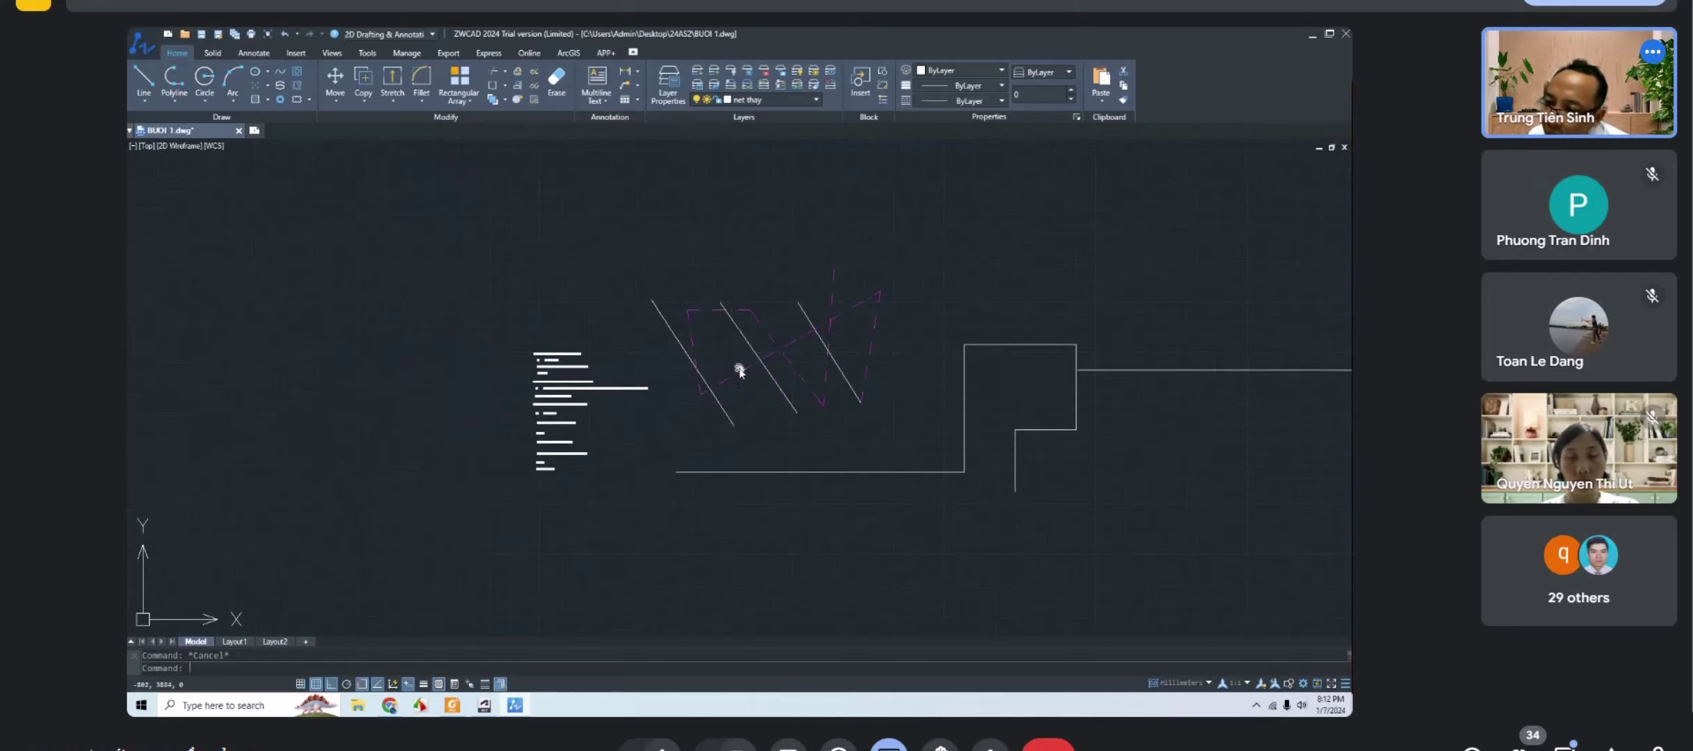
{"action": "scroll", "coordinate": [695, 389], "scroll_direction": "up", "scroll_amount": 2}
{"action": "scroll", "coordinate": [672, 416], "scroll_direction": "up", "scroll_amount": 1}
{"action": "scroll", "coordinate": [652, 388], "scroll_direction": "up", "scroll_amount": 1}
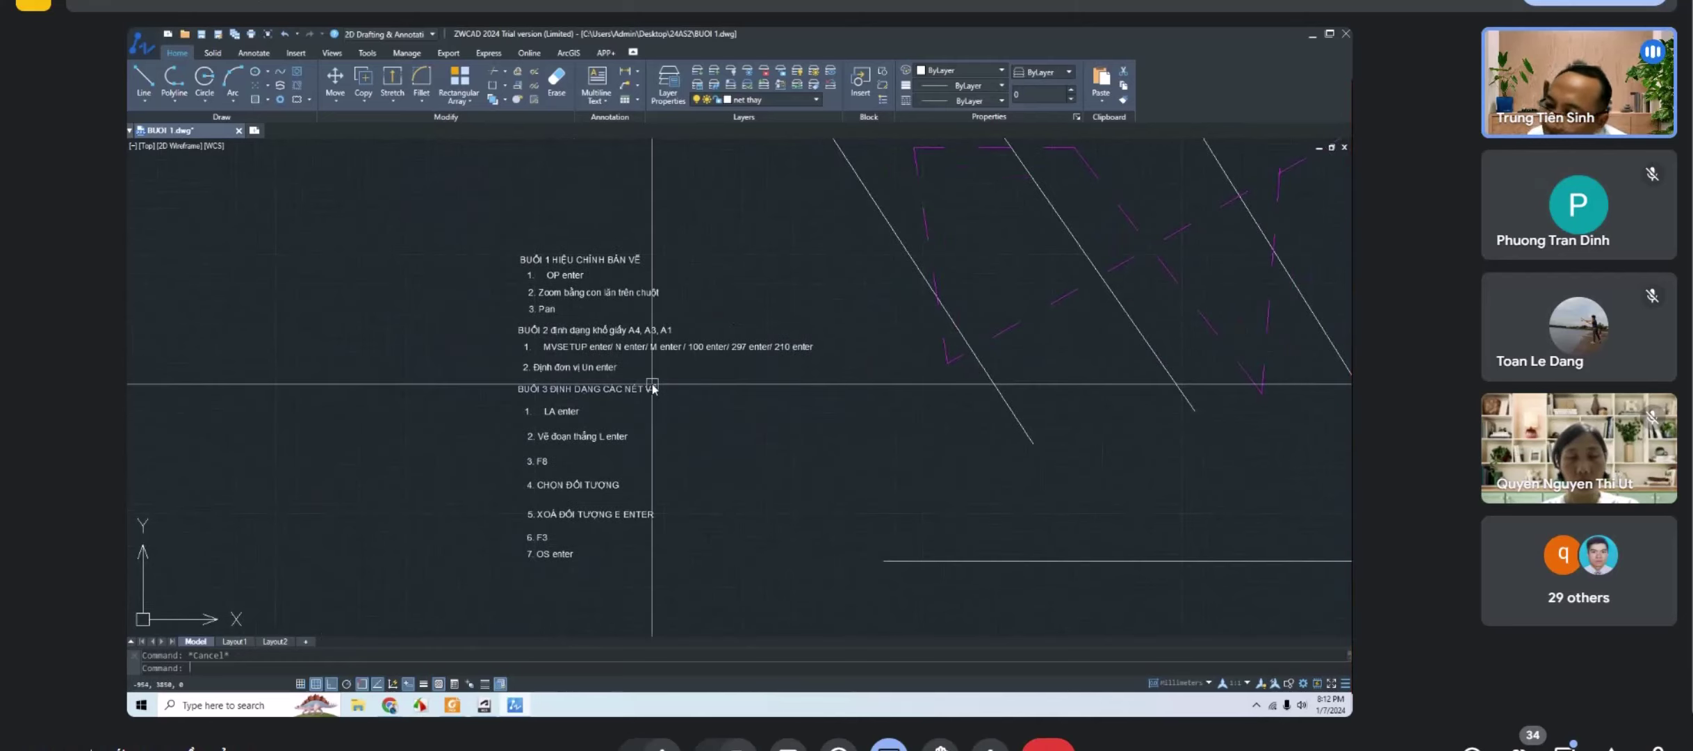
{"action": "scroll", "coordinate": [652, 387], "scroll_direction": "down", "scroll_amount": 1}
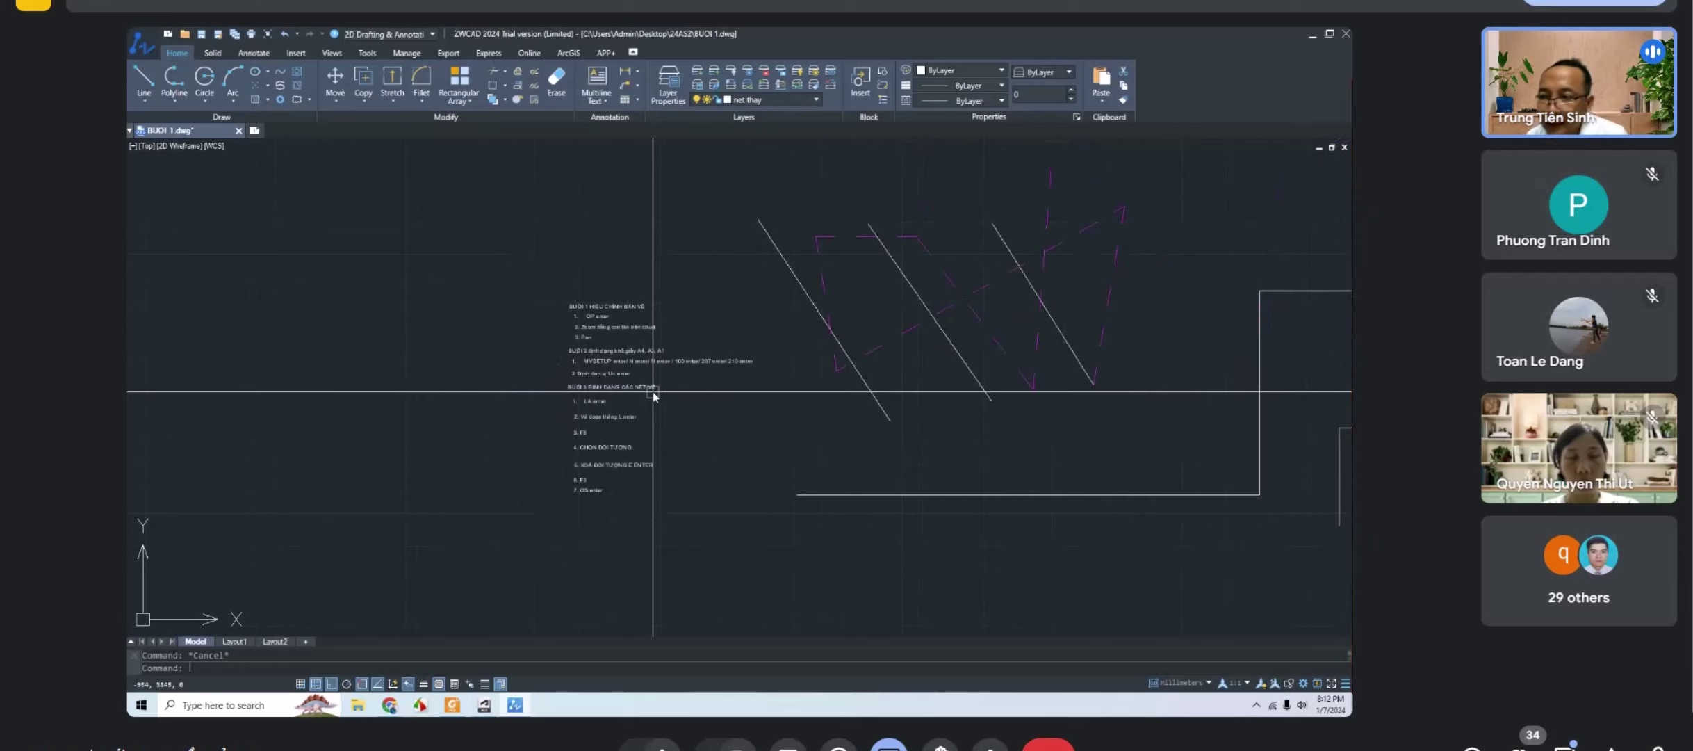
{"action": "scroll", "coordinate": [653, 394], "scroll_direction": "up", "scroll_amount": 2}
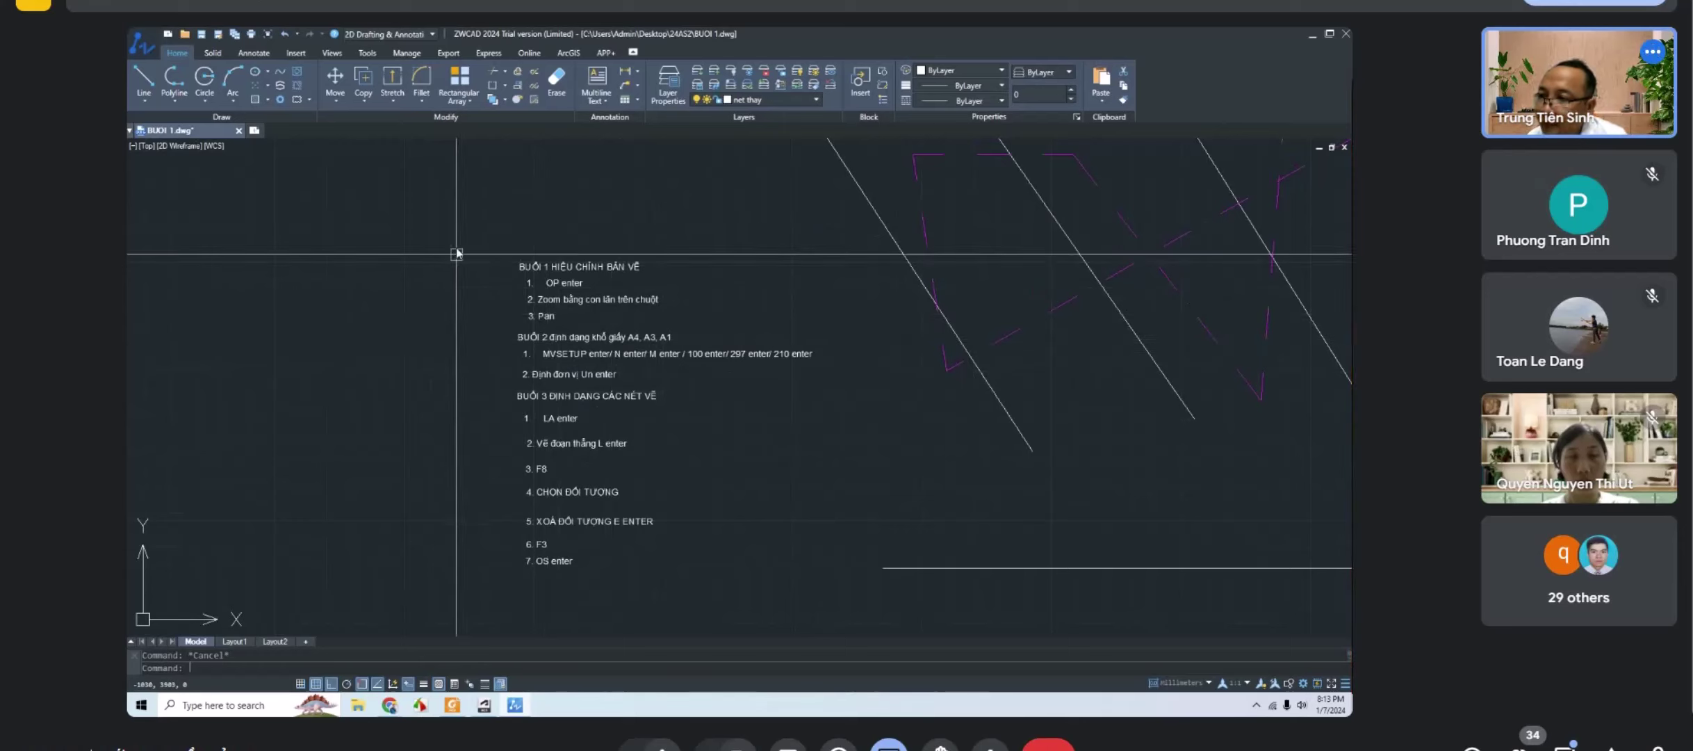
{"action": "left_click", "coordinate": [454, 223]}
{"action": "left_click", "coordinate": [443, 216]}
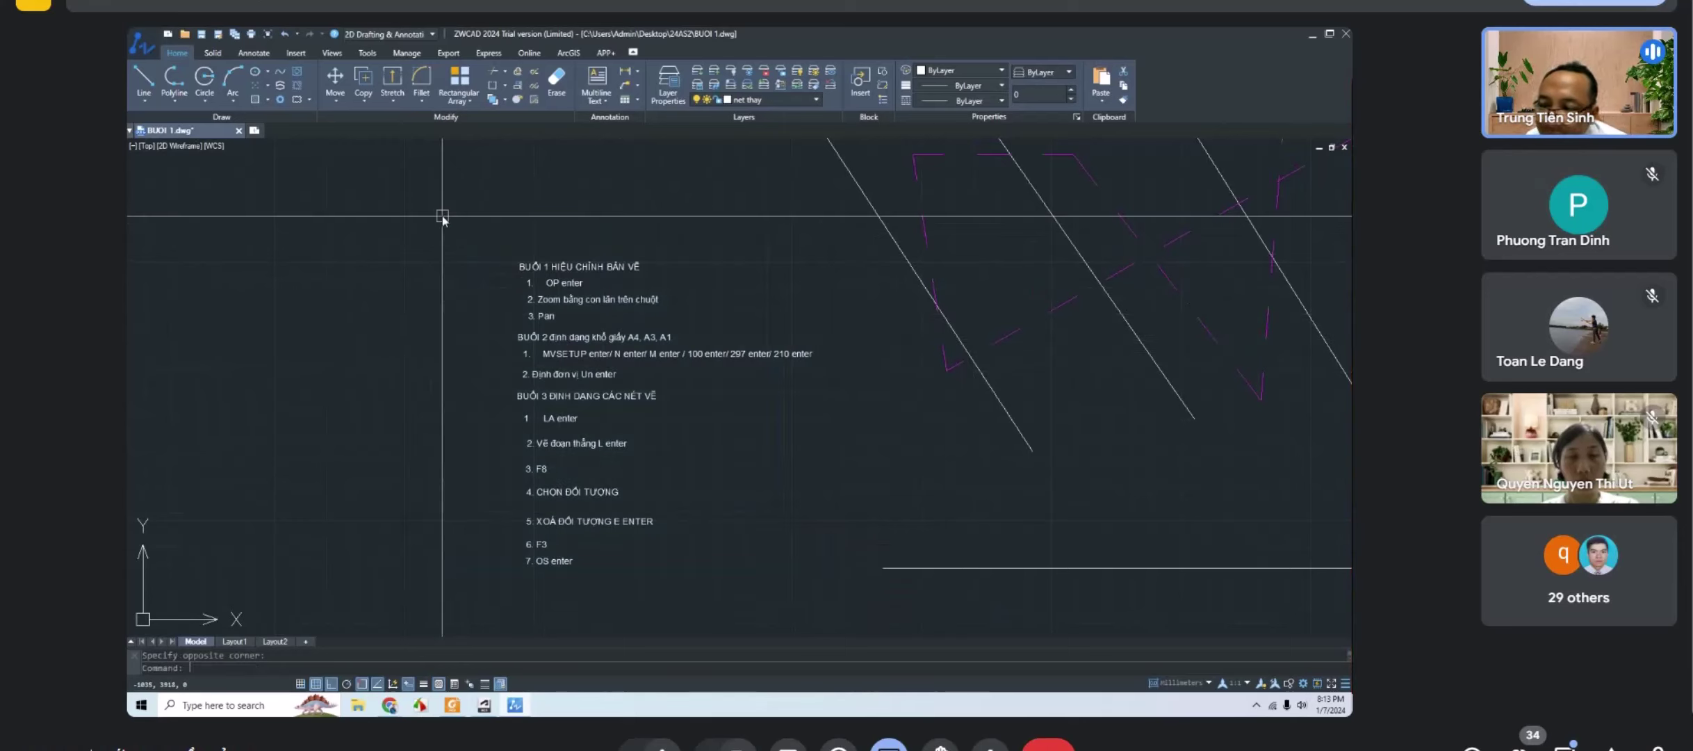
{"action": "double_click", "coordinate": [592, 267]}
{"action": "type", "text": "BUỔI 1 CÀI ĐẶT TRƯỚC KHI SỬ DỤNG"}
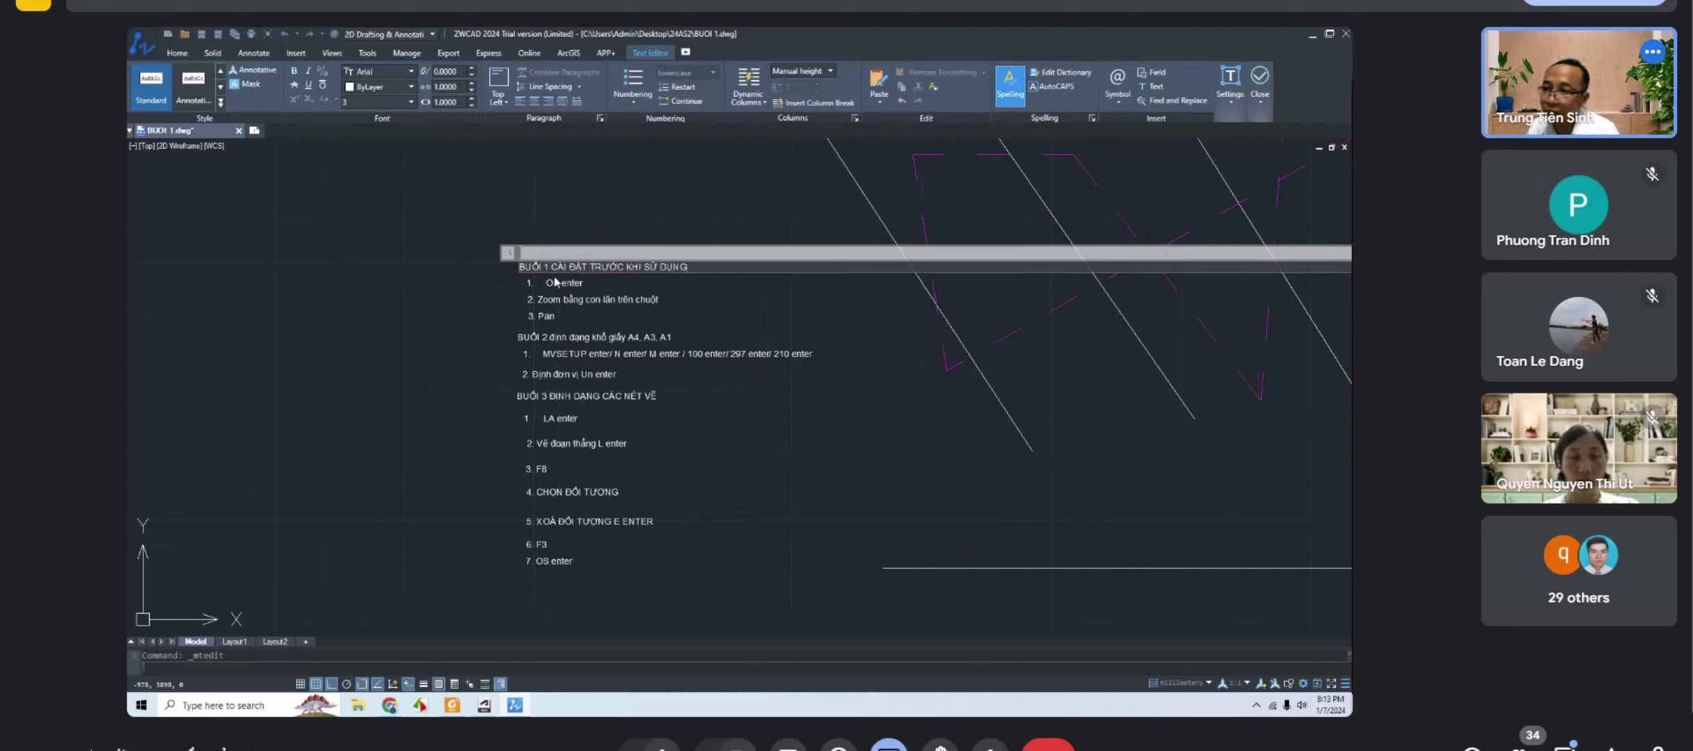
{"action": "left_click", "coordinate": [370, 339]}
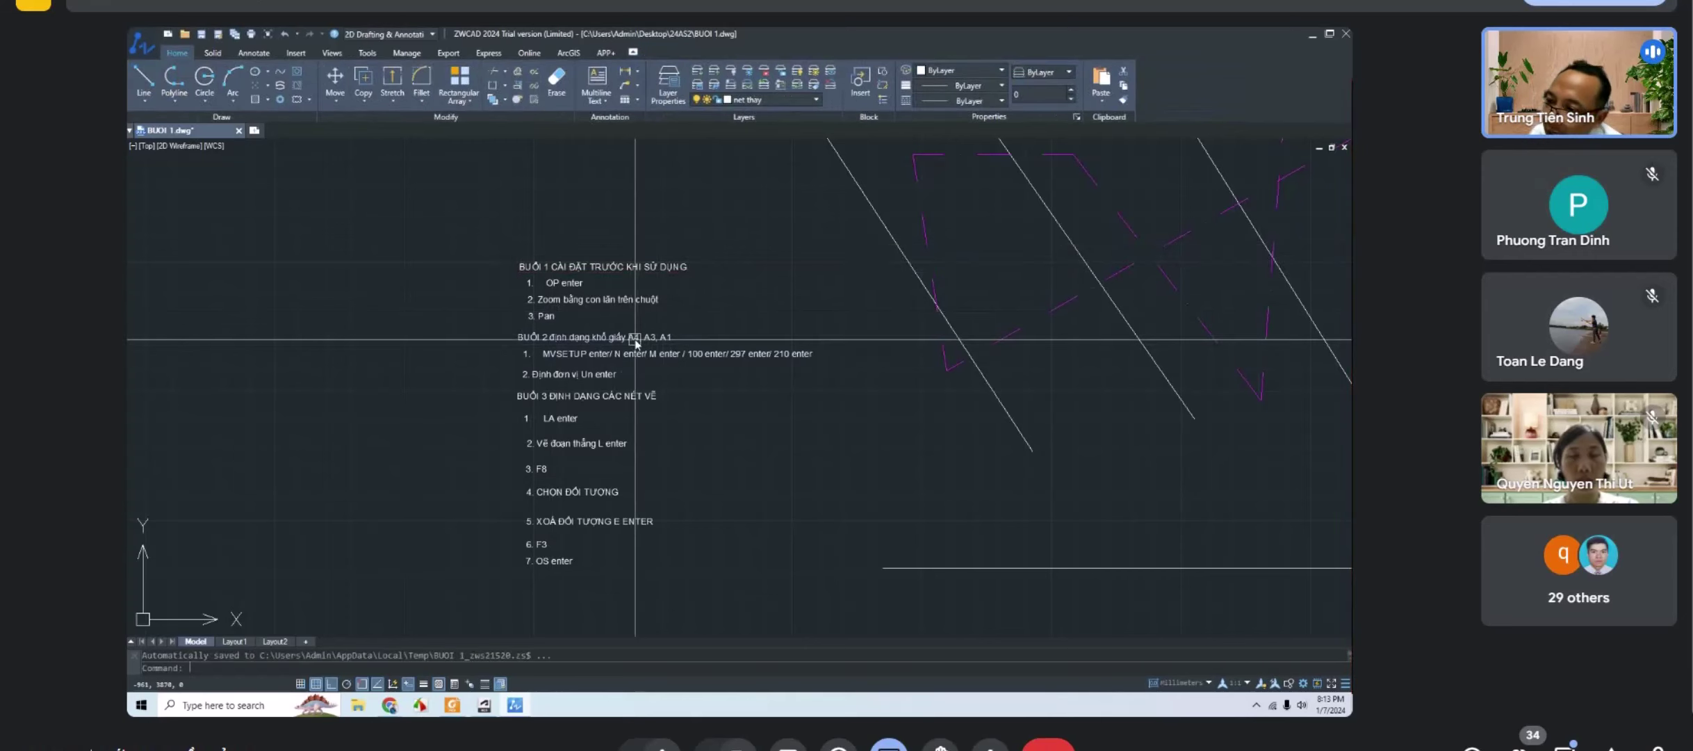
Highlight the BUỔI 3 heading and its steps 1–7 for review, then deselect.
{"action": "left_click", "coordinate": [643, 396]}
{"action": "scroll", "coordinate": [643, 396], "scroll_direction": "up", "scroll_amount": 4}
{"action": "scroll", "coordinate": [642, 341], "scroll_direction": "down", "scroll_amount": 1}
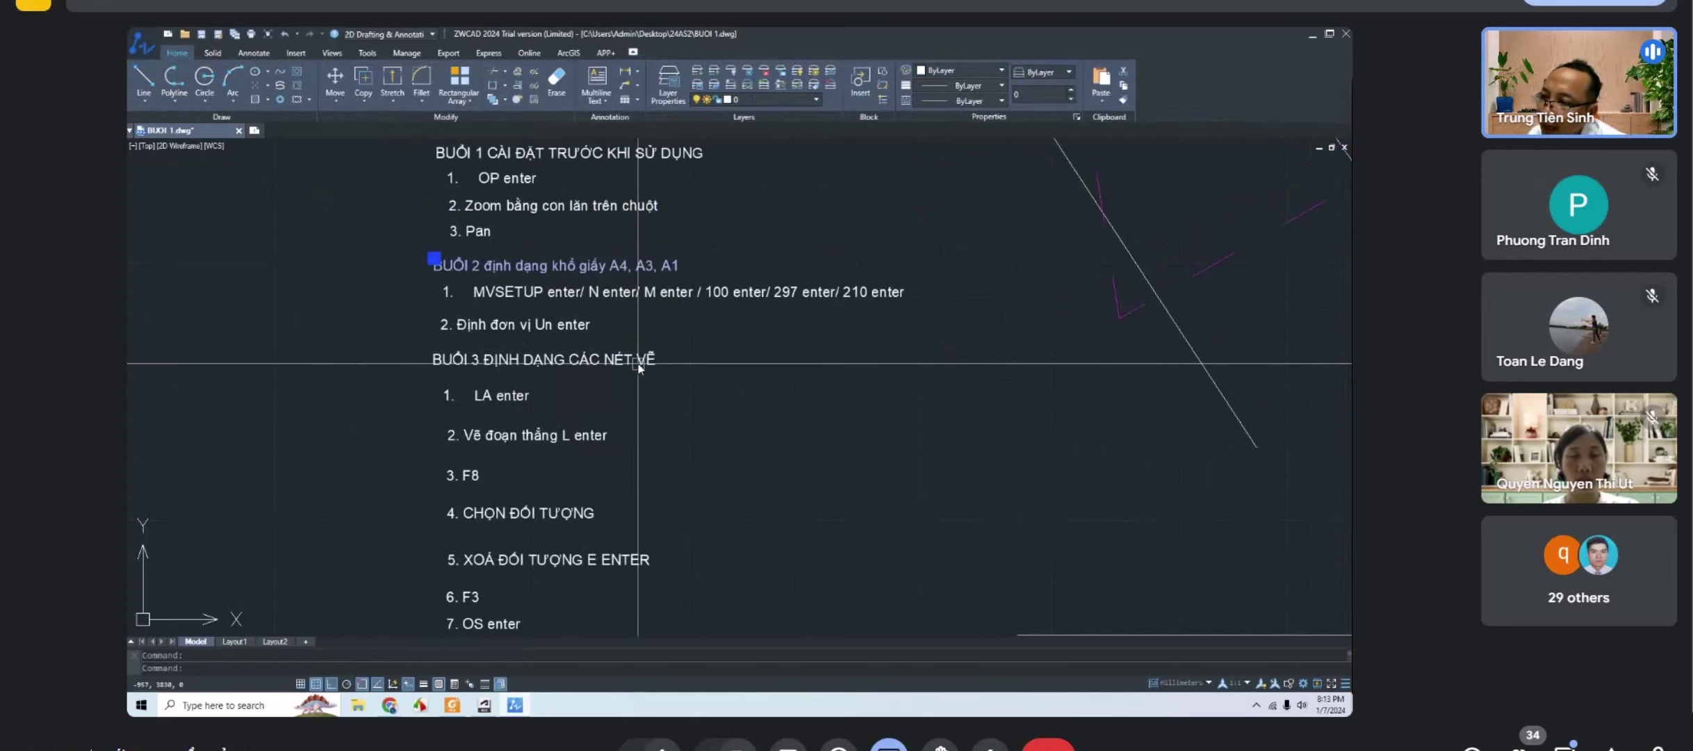
{"action": "scroll", "coordinate": [642, 358], "scroll_direction": "down", "scroll_amount": 1}
{"action": "scroll", "coordinate": [702, 375], "scroll_direction": "down", "scroll_amount": 2}
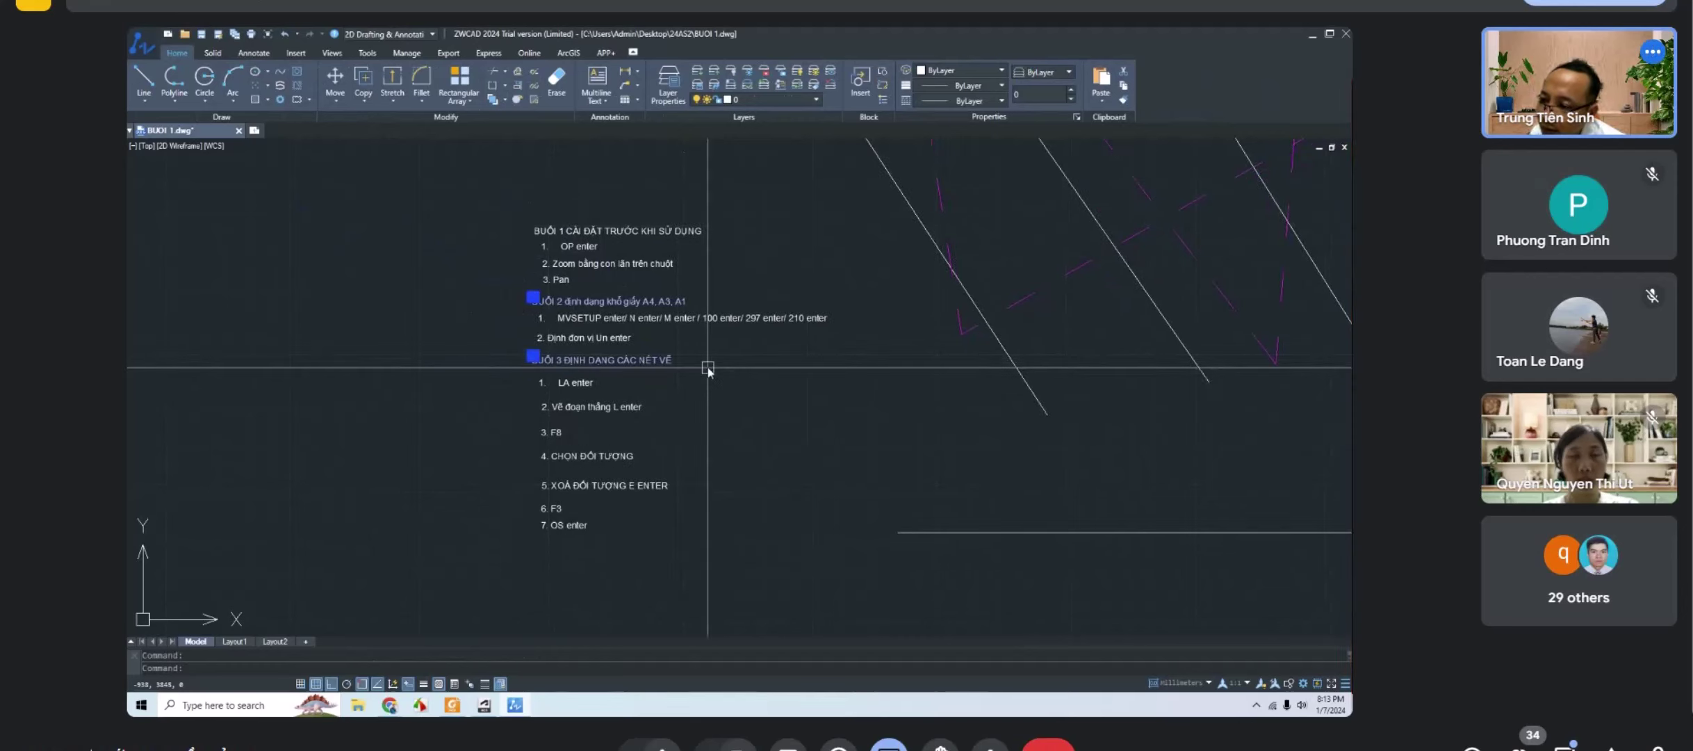
{"action": "key", "text": "Escape"}
{"action": "key", "text": "Escape"}
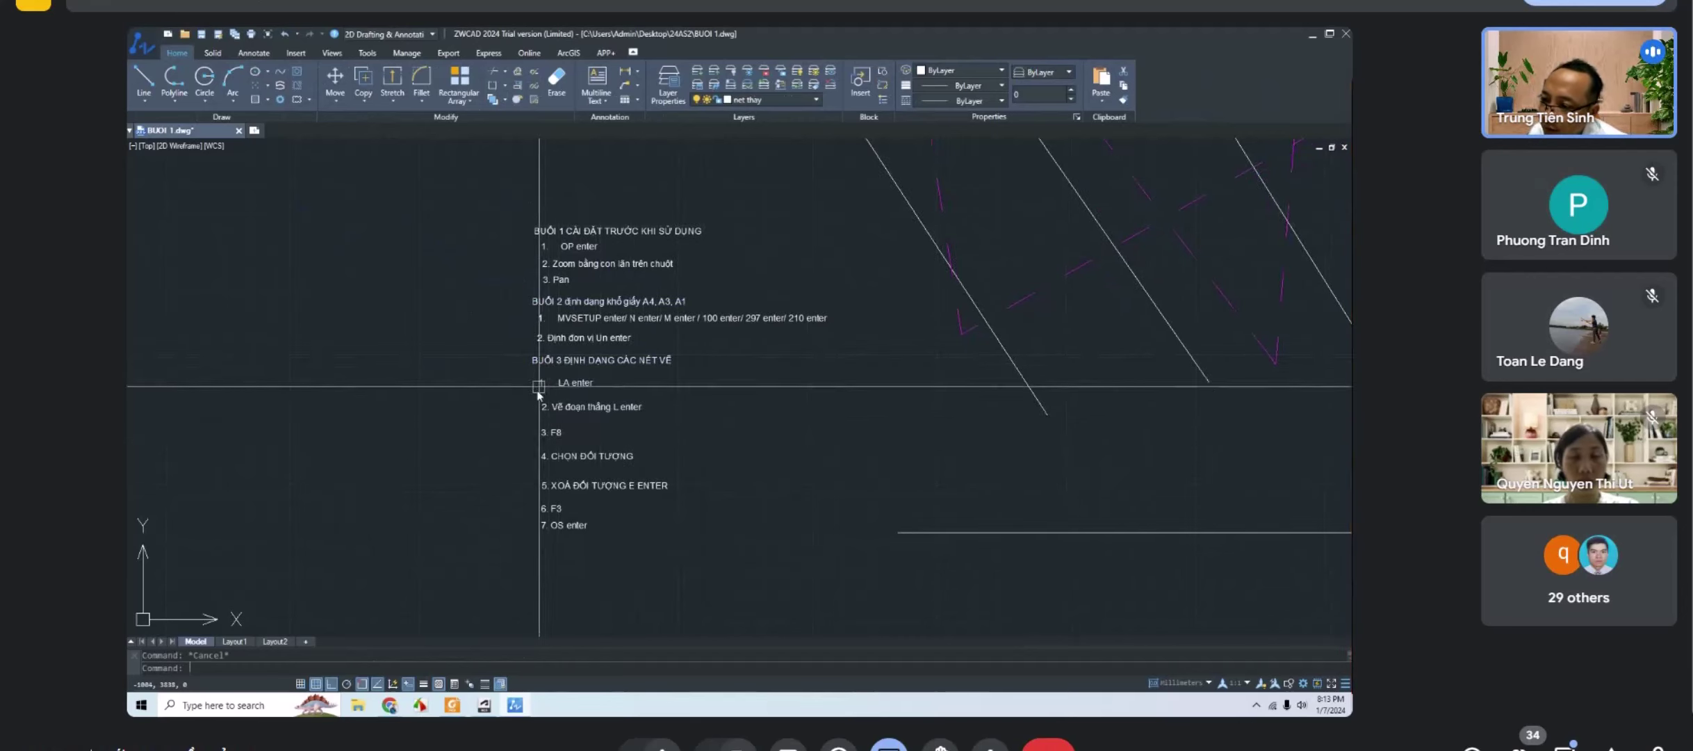
{"action": "left_click", "coordinate": [666, 573]}
{"action": "left_click", "coordinate": [508, 371]}
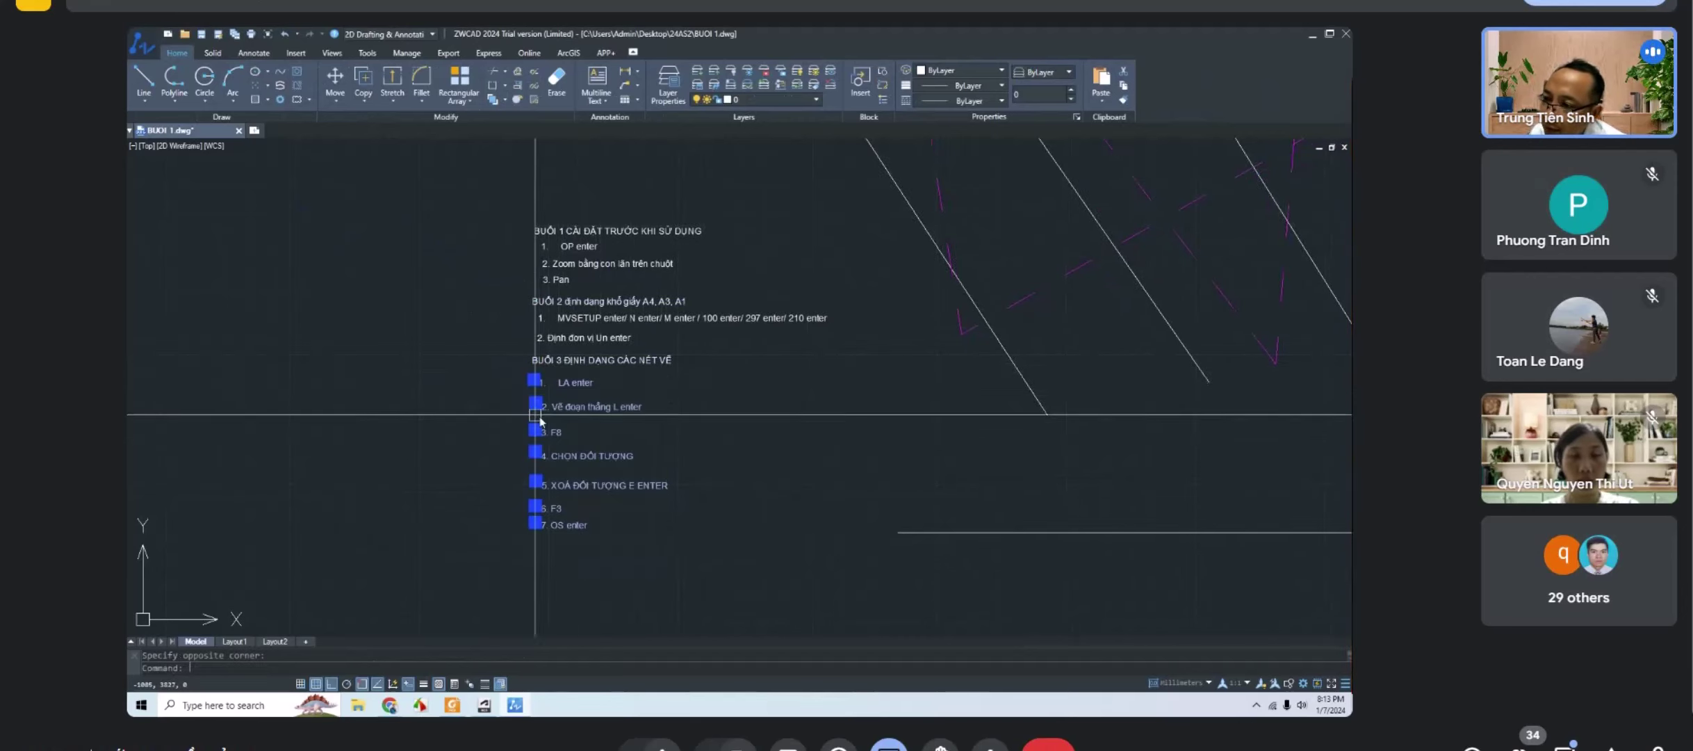
{"action": "key", "text": "Escape"}
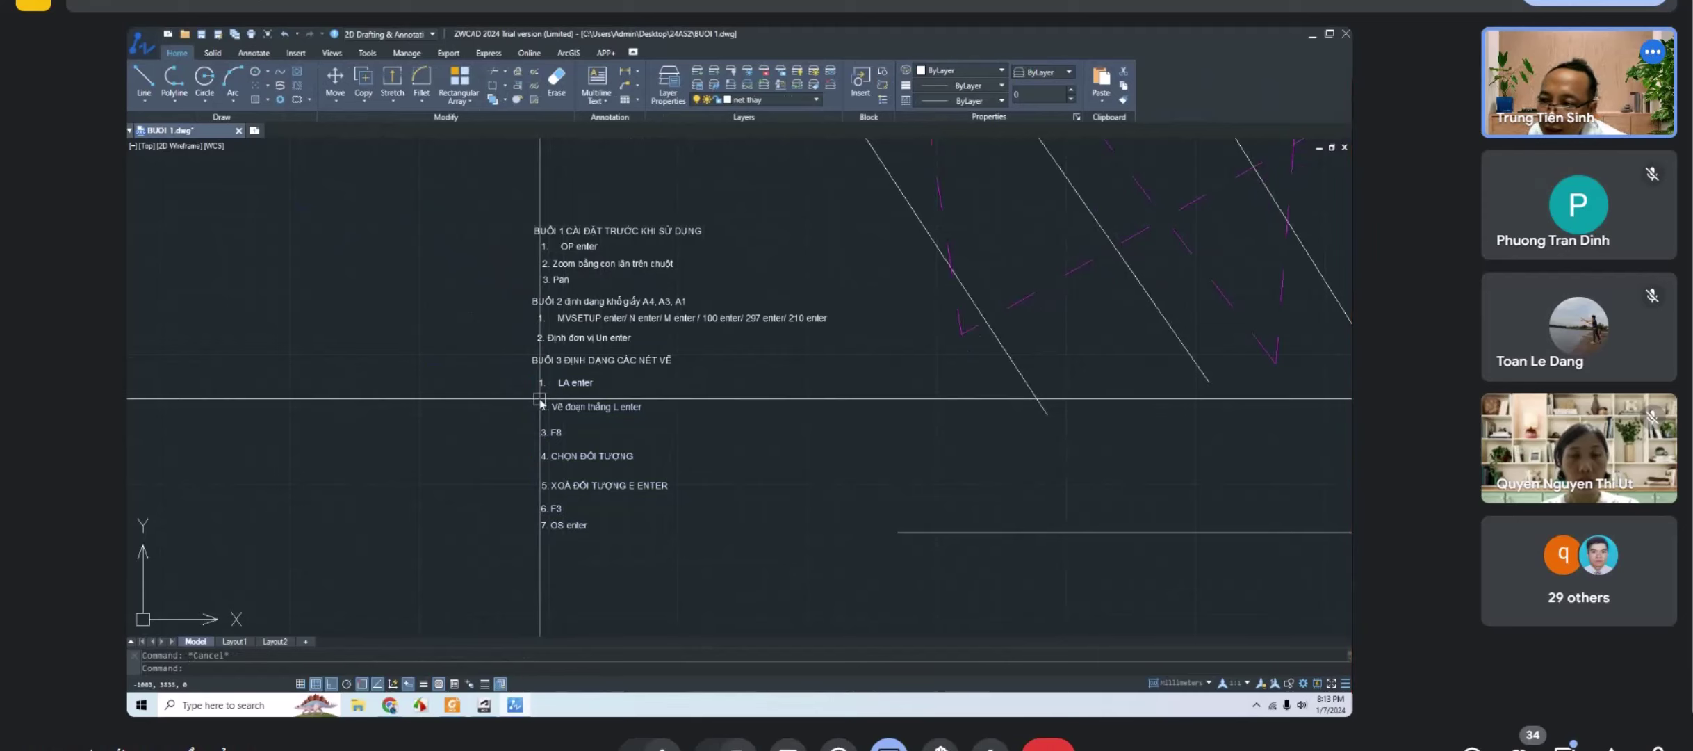
Zoom back to the rectangles and stop presenting the screen in Meet.
{"action": "scroll", "coordinate": [540, 402], "scroll_direction": "down", "scroll_amount": 3}
{"action": "scroll", "coordinate": [827, 393], "scroll_direction": "up", "scroll_amount": 3}
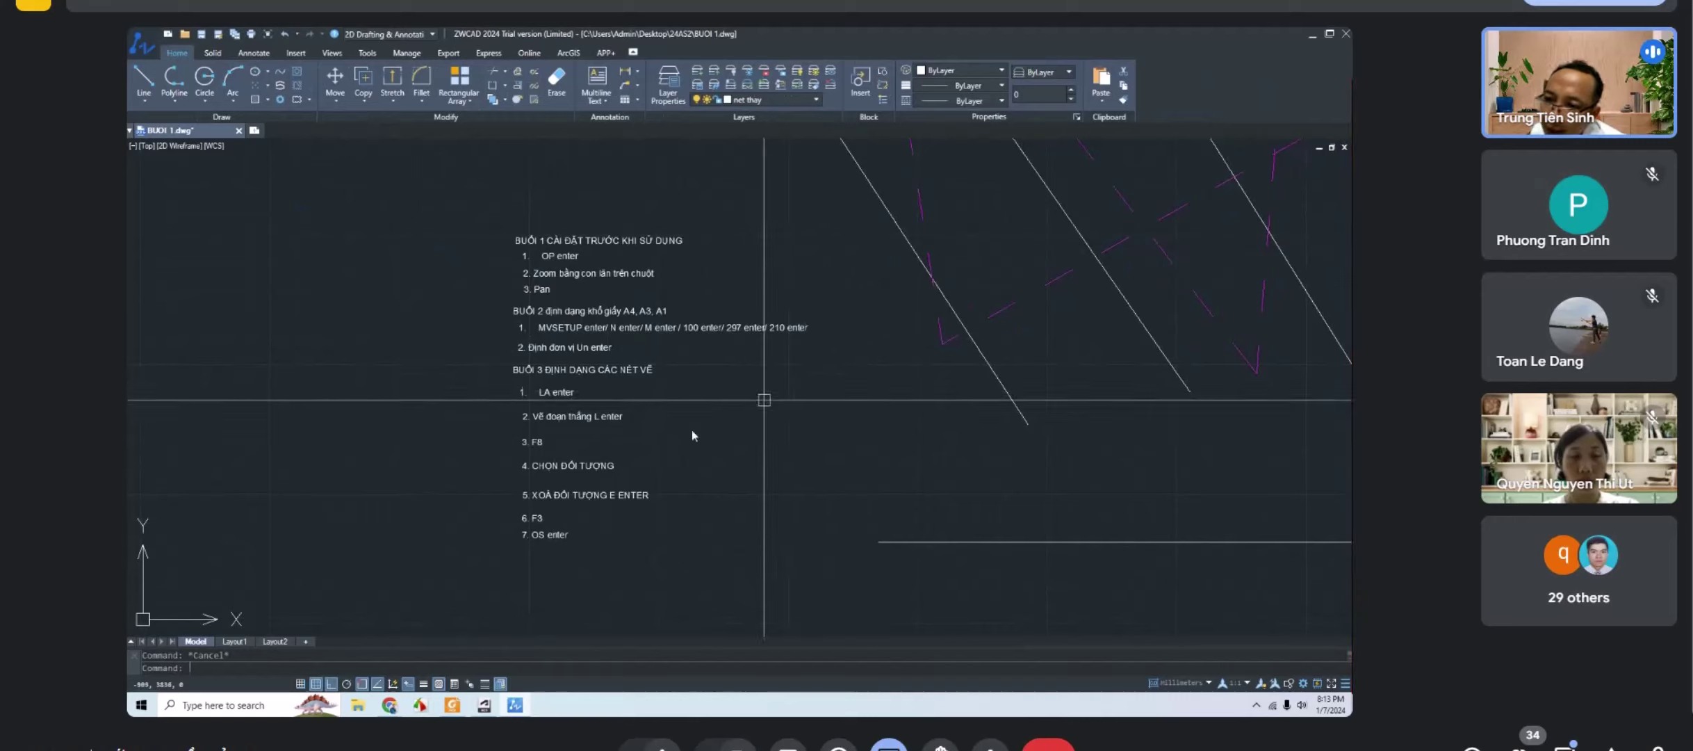
{"action": "scroll", "coordinate": [764, 400], "scroll_direction": "up", "scroll_amount": 5}
{"action": "scroll", "coordinate": [598, 491], "scroll_direction": "down", "scroll_amount": 2}
{"action": "scroll", "coordinate": [662, 405], "scroll_direction": "up", "scroll_amount": 1}
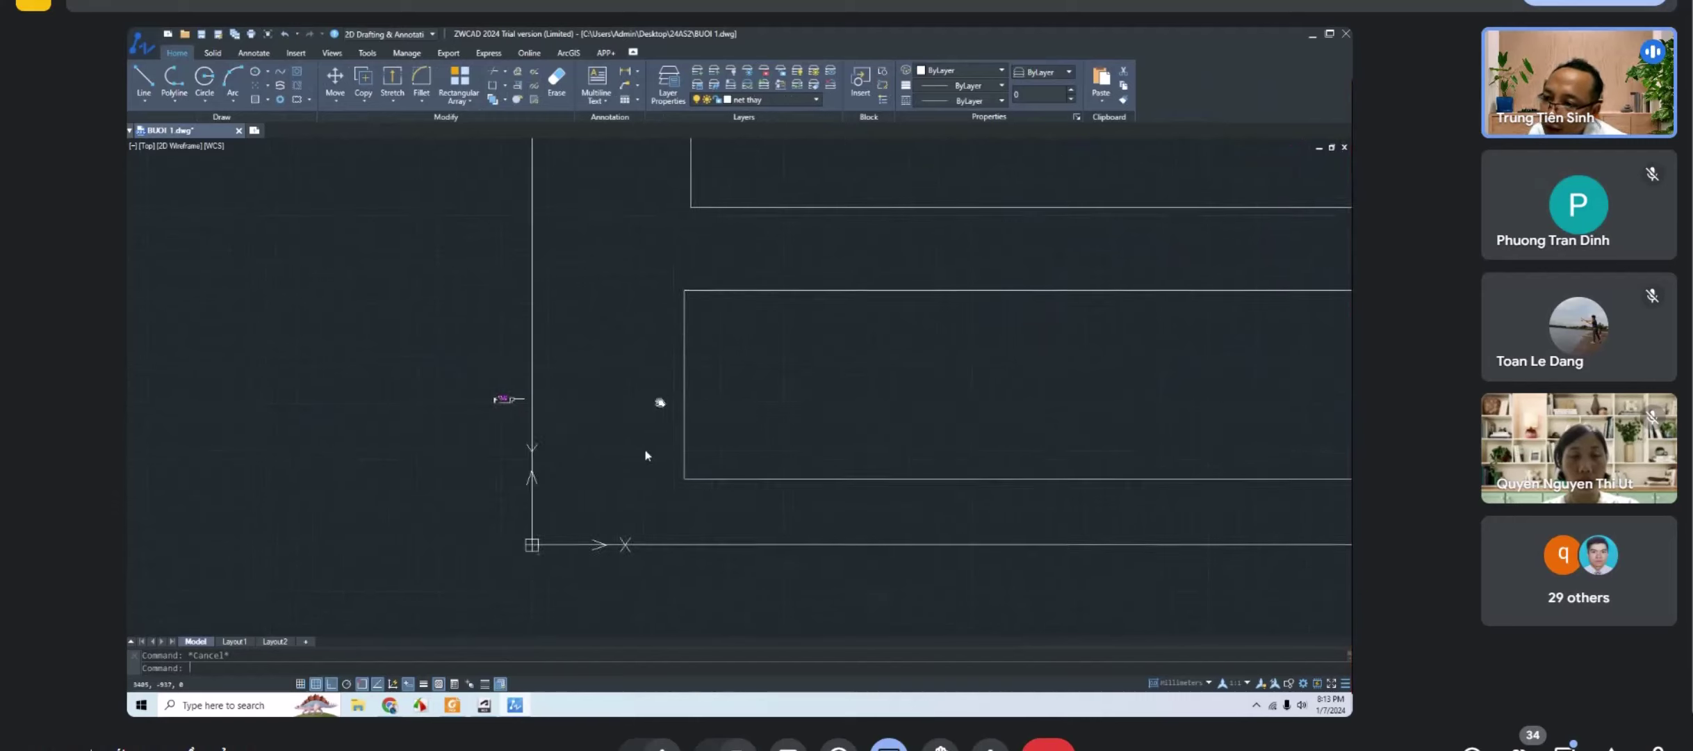
{"action": "scroll", "coordinate": [552, 461], "scroll_direction": "down", "scroll_amount": 3}
{"action": "scroll", "coordinate": [640, 256], "scroll_direction": "up", "scroll_amount": 2}
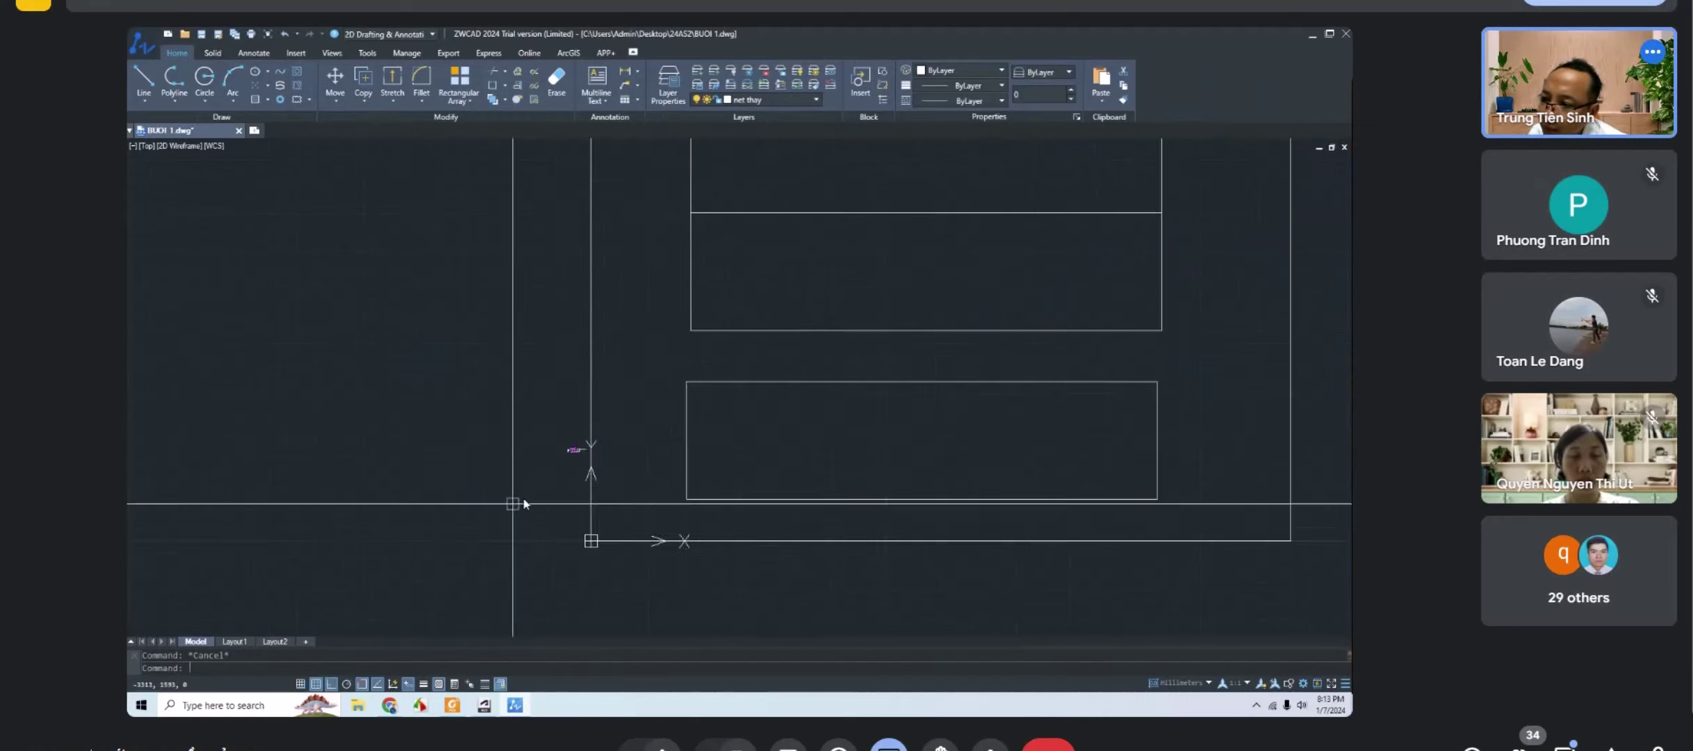
{"action": "scroll", "coordinate": [598, 397], "scroll_direction": "up", "scroll_amount": 3}
{"action": "scroll", "coordinate": [586, 397], "scroll_direction": "down", "scroll_amount": 6}
{"action": "scroll", "coordinate": [600, 453], "scroll_direction": "up", "scroll_amount": 4}
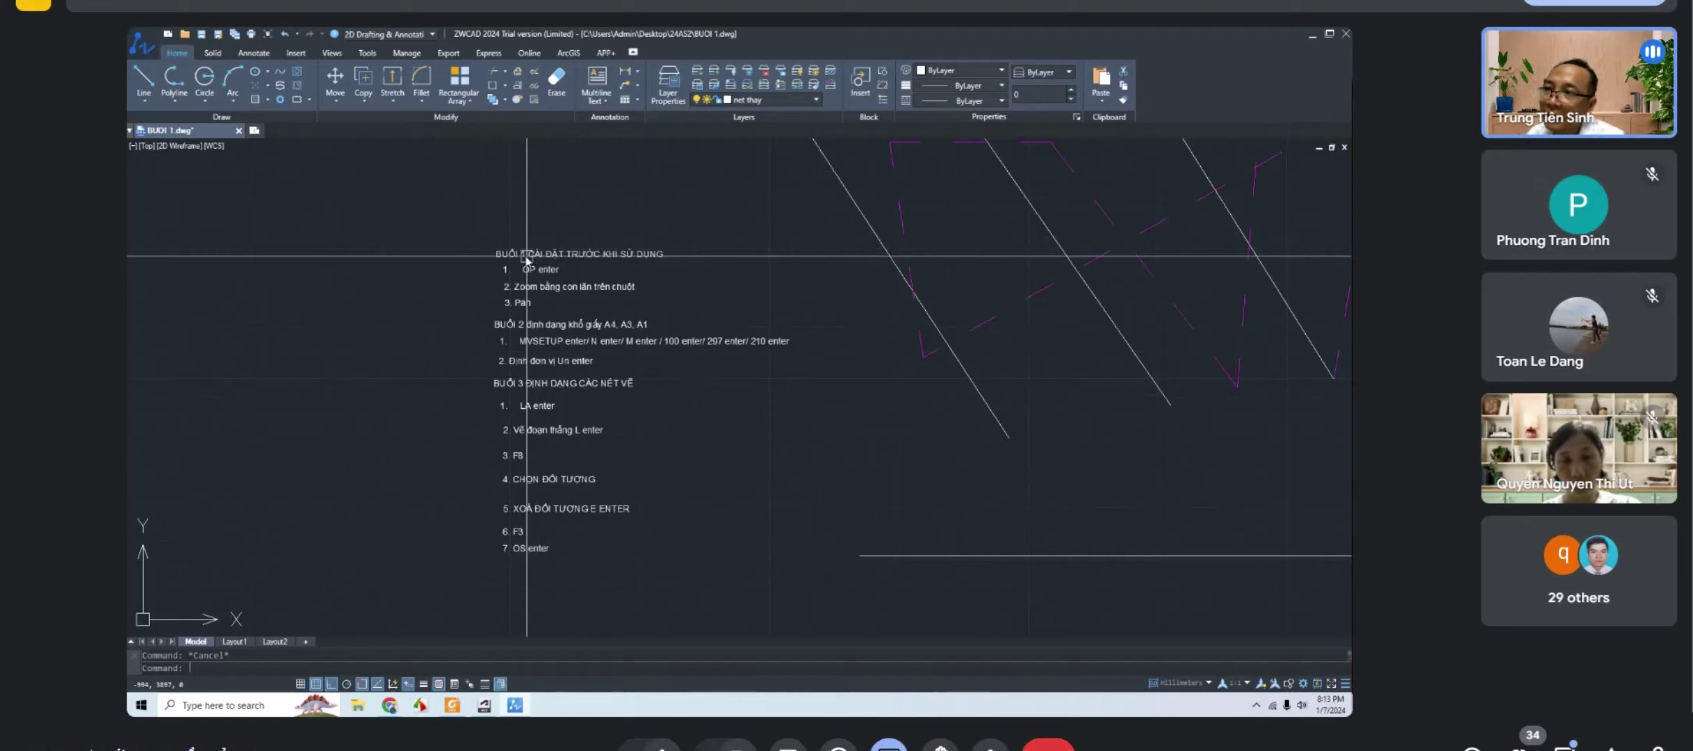
{"action": "mouse_move", "coordinate": [1577, 205]}
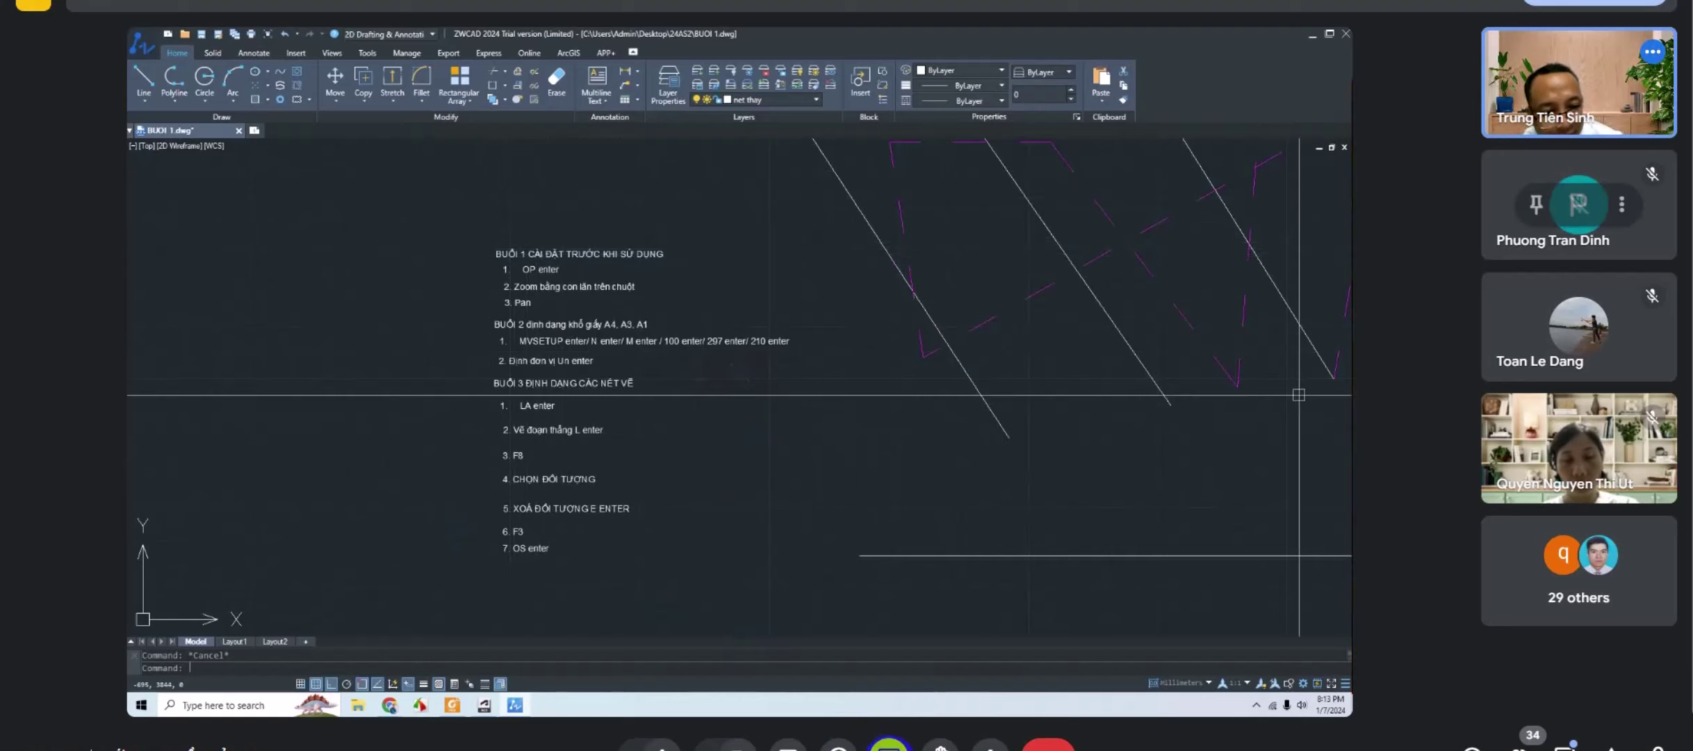
{"action": "left_click", "coordinate": [889, 745]}
{"action": "left_click", "coordinate": [918, 694]}
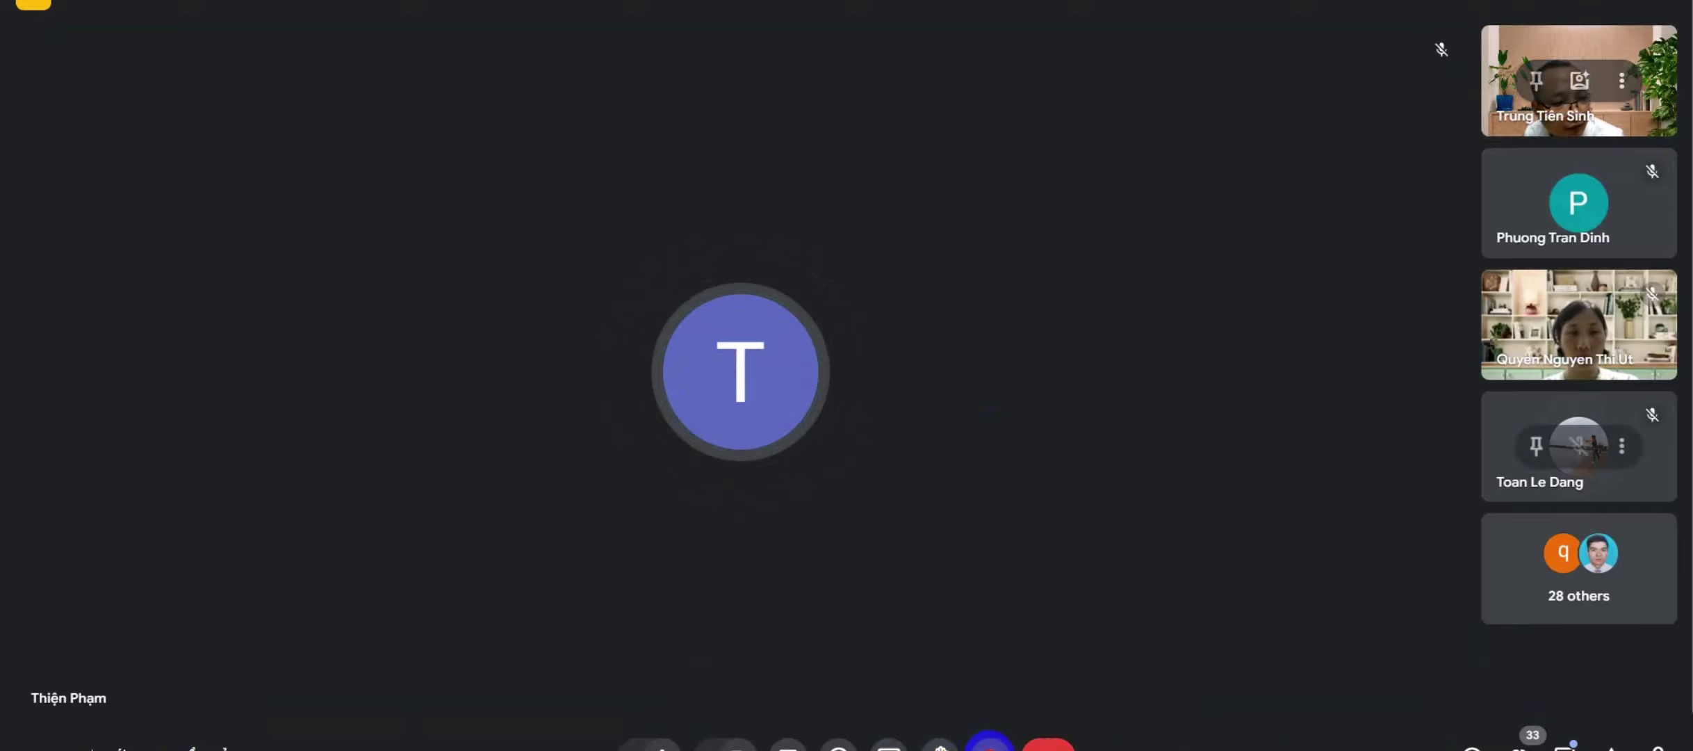
Change the Google Meet layout to Auto and close the layout dialog.
{"action": "left_click", "coordinate": [989, 743]}
{"action": "left_click", "coordinate": [1055, 335]}
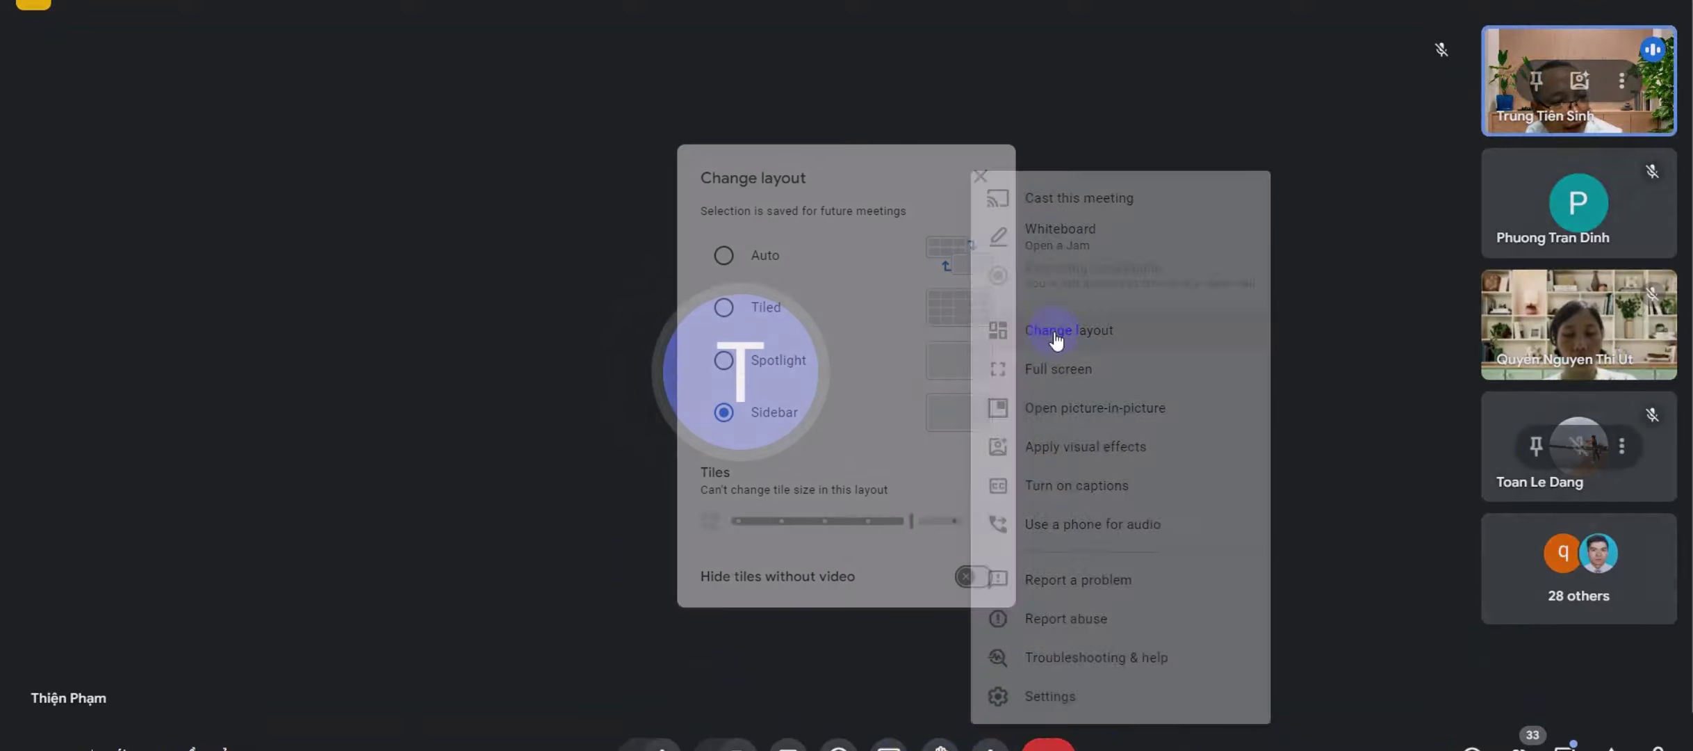
{"action": "left_click", "coordinate": [741, 252]}
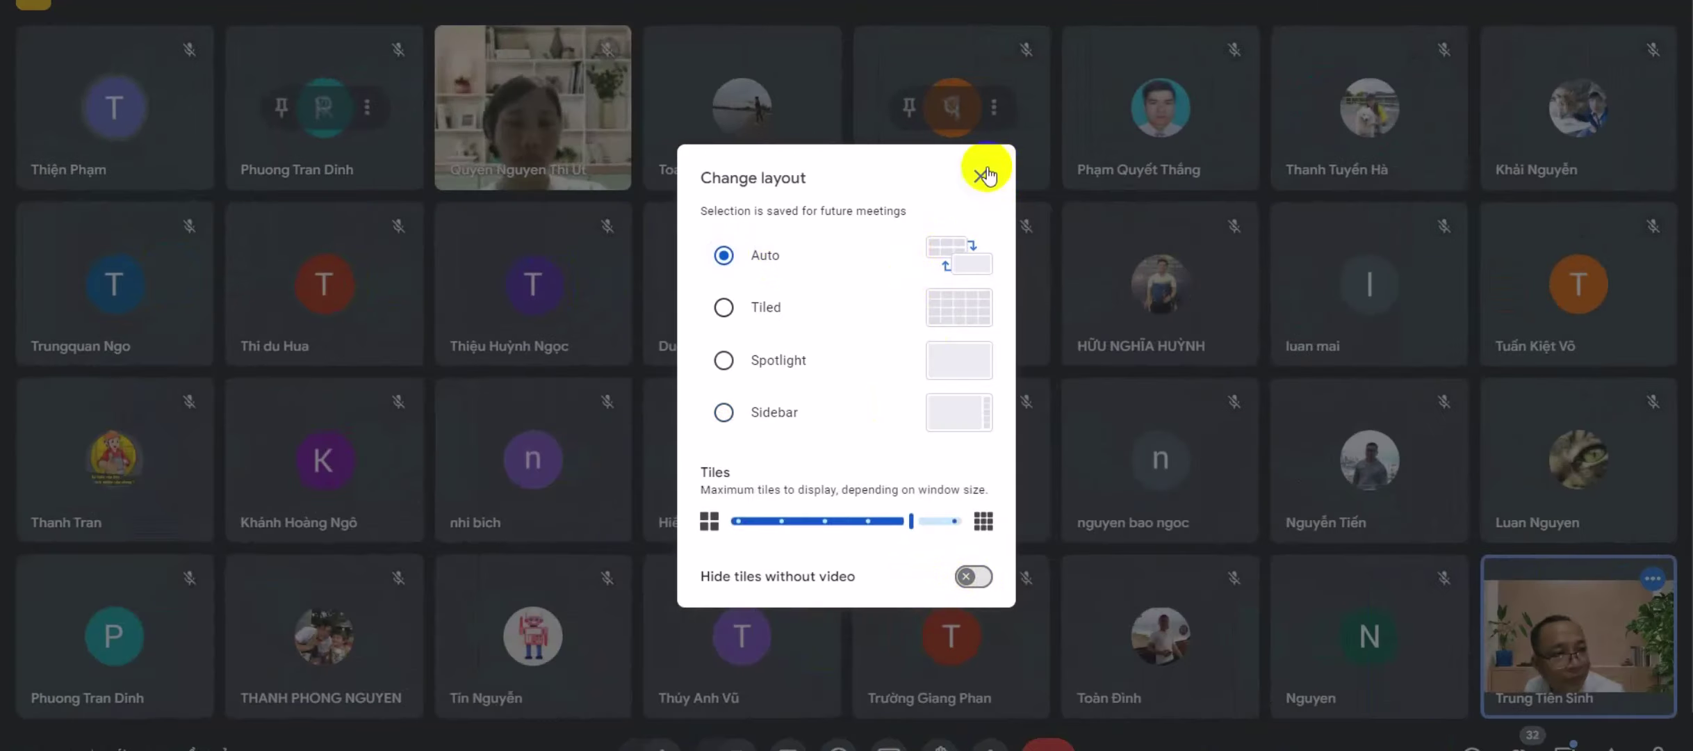
{"action": "left_click", "coordinate": [981, 176]}
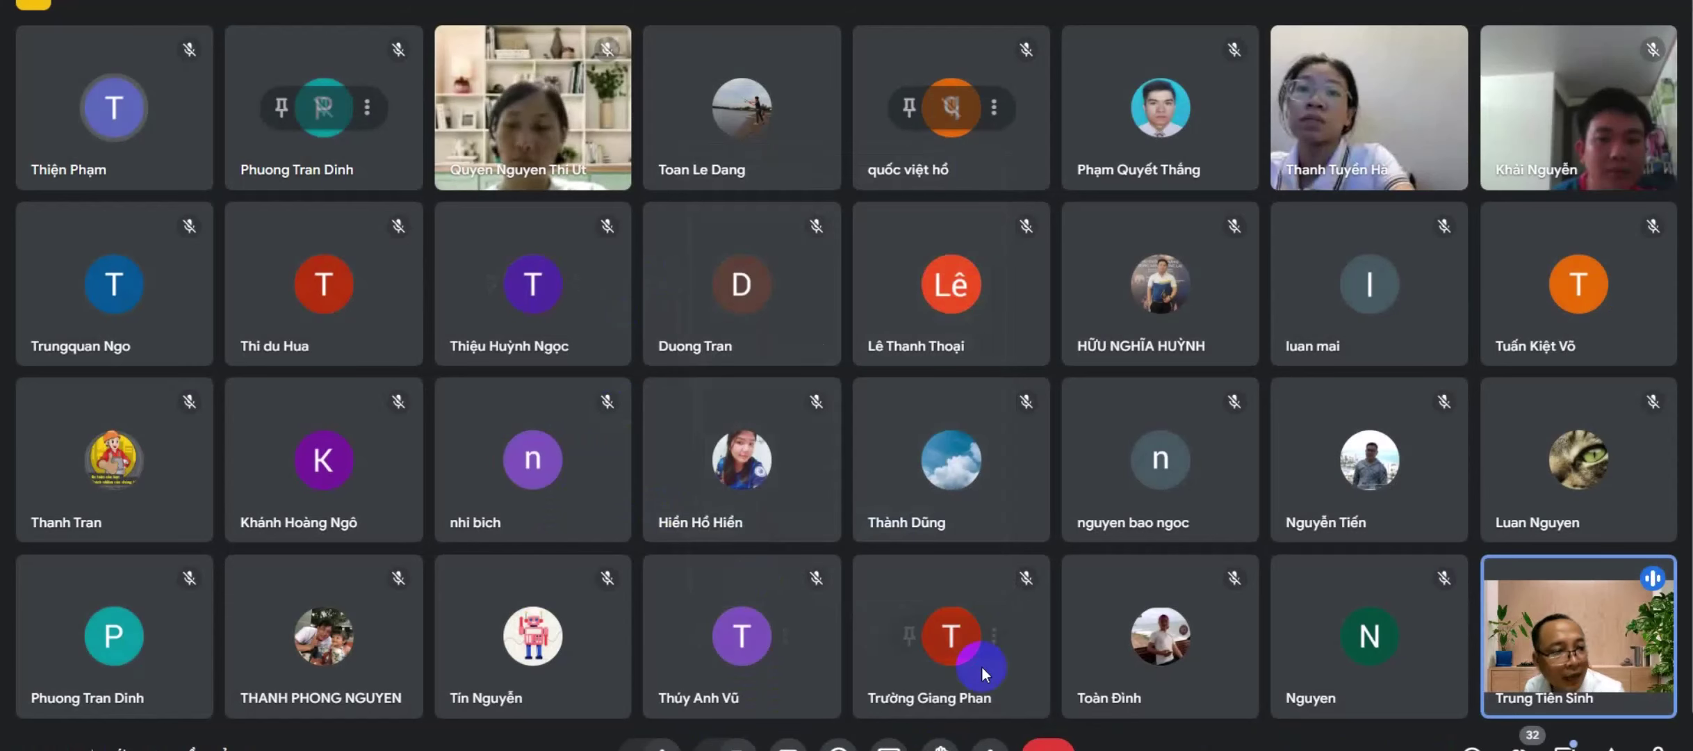